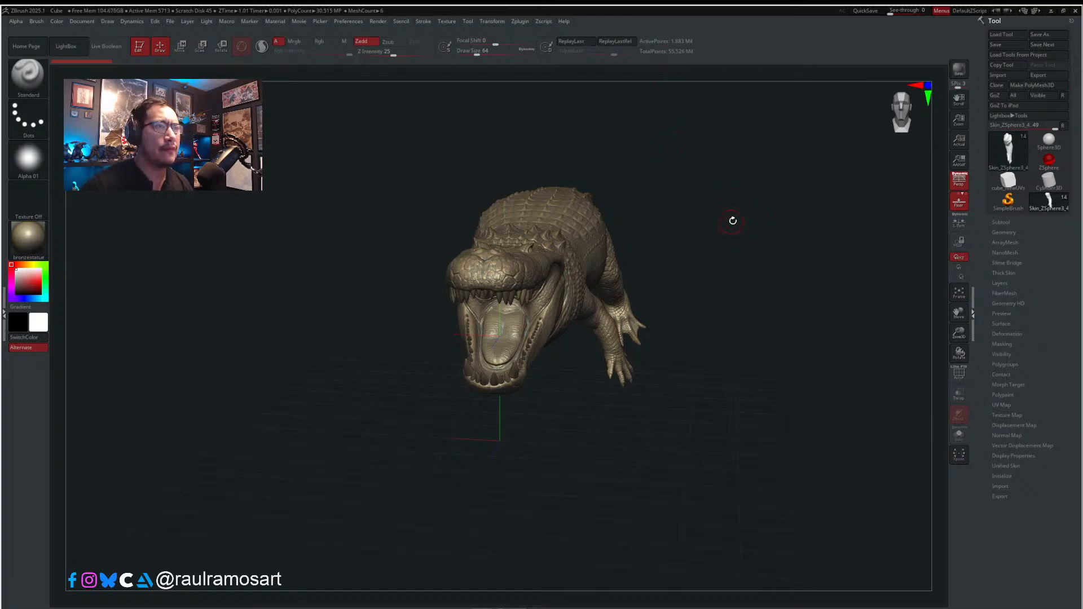
- Turn off perspective, frame the crocodile in side view and set the draw size to about 39
left_click_drag(733, 221, 938, 172)
left_click(958, 182)
left_click_drag(805, 310, 683, 462)
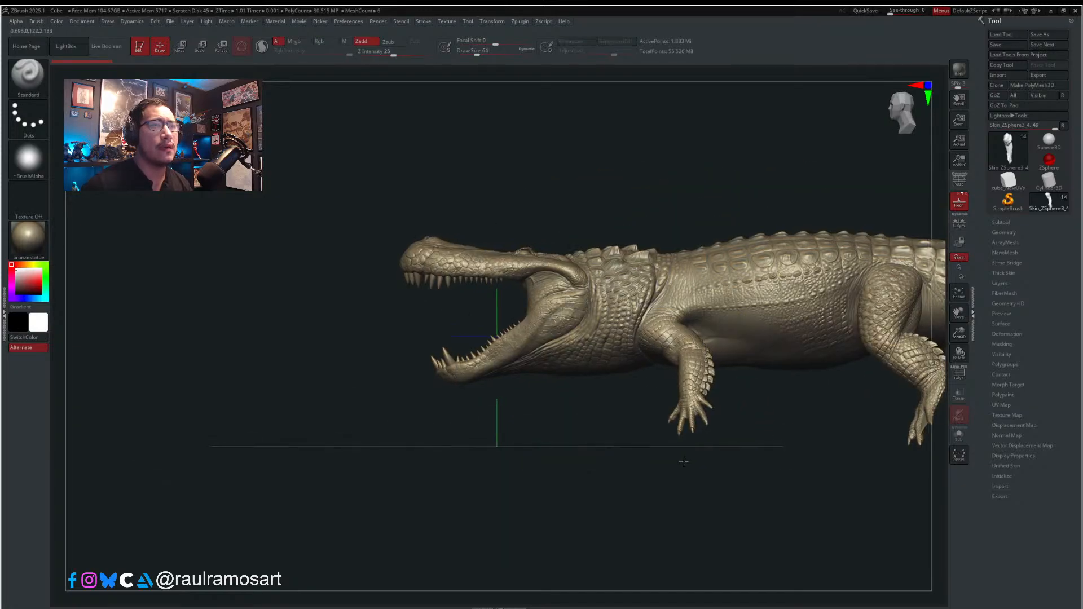
left_click_drag(788, 415, 575, 445, "alt")
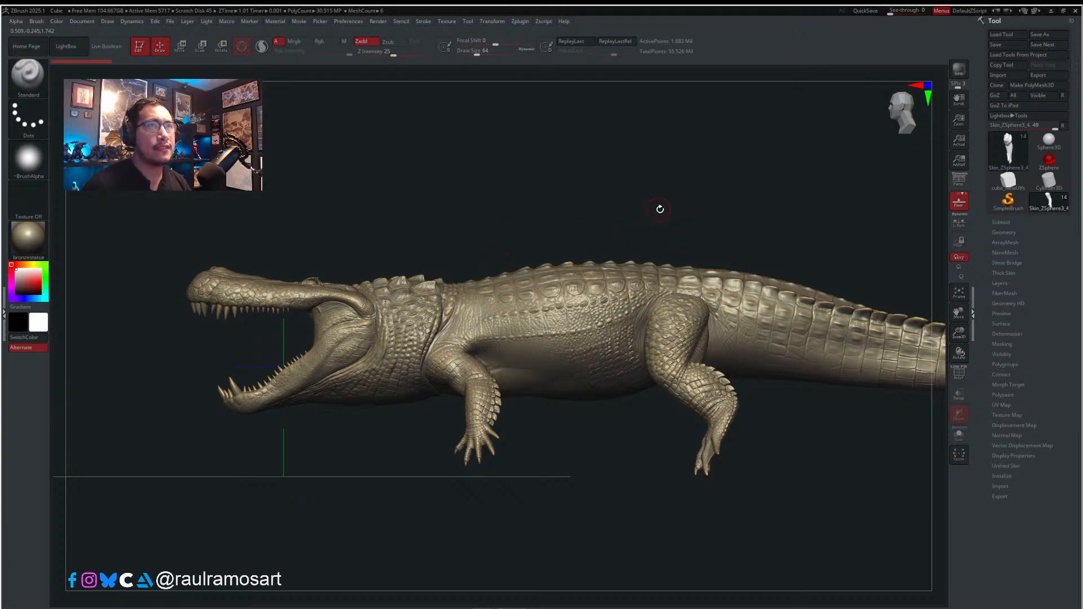
mouse_move(664, 196)
left_mouse_down("alt")
mouse_move(618, 154)
mouse_move(627, 168)
mouse_move(606, 168)
left_mouse_up("alt")
key("s")
left_click_drag(449, 383, 445, 387)
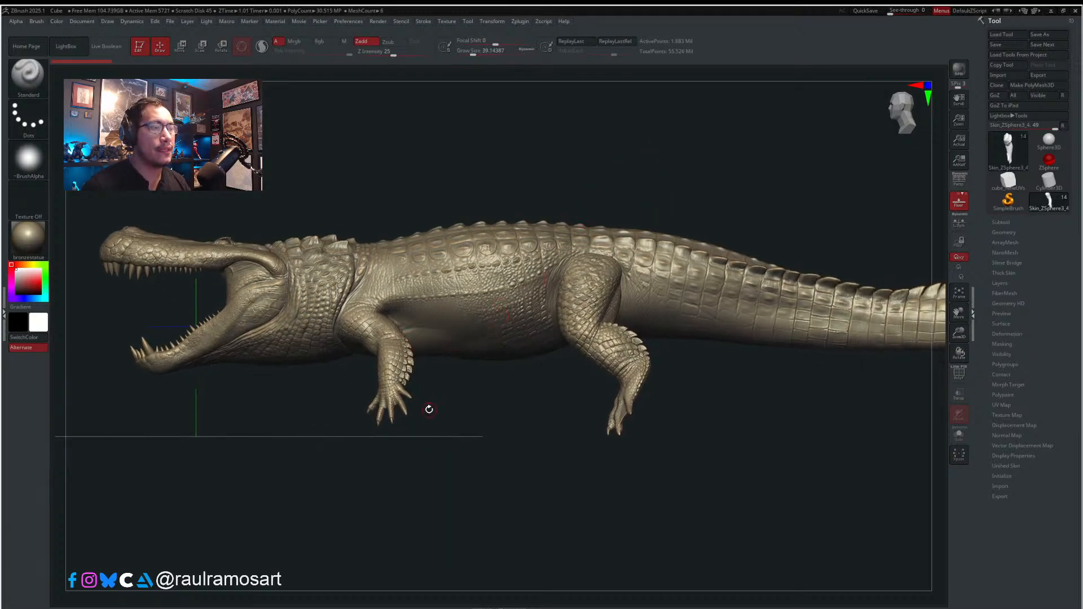
- Launch Epic Pen and place its toolbar over the empty canvas area near the orientation head
key("super")
type("e")
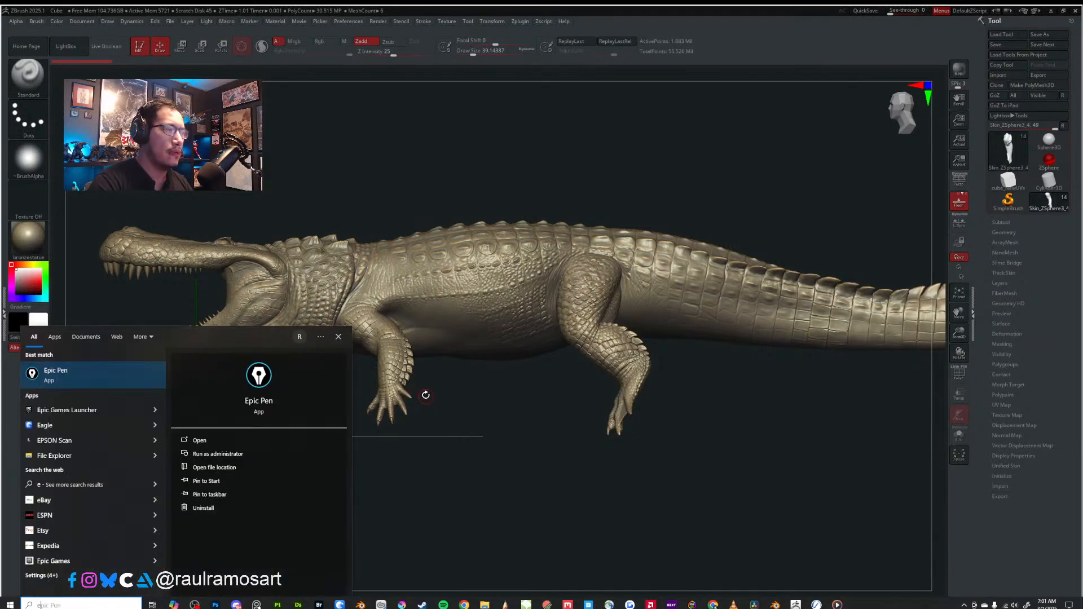
key("BackSpace")
type("epi")
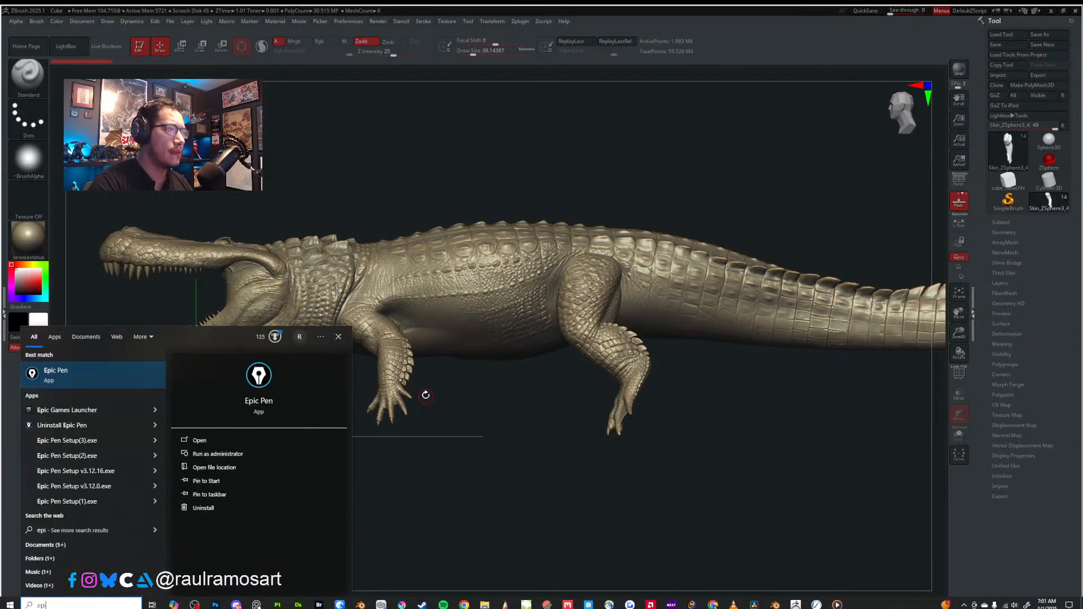
key("Return")
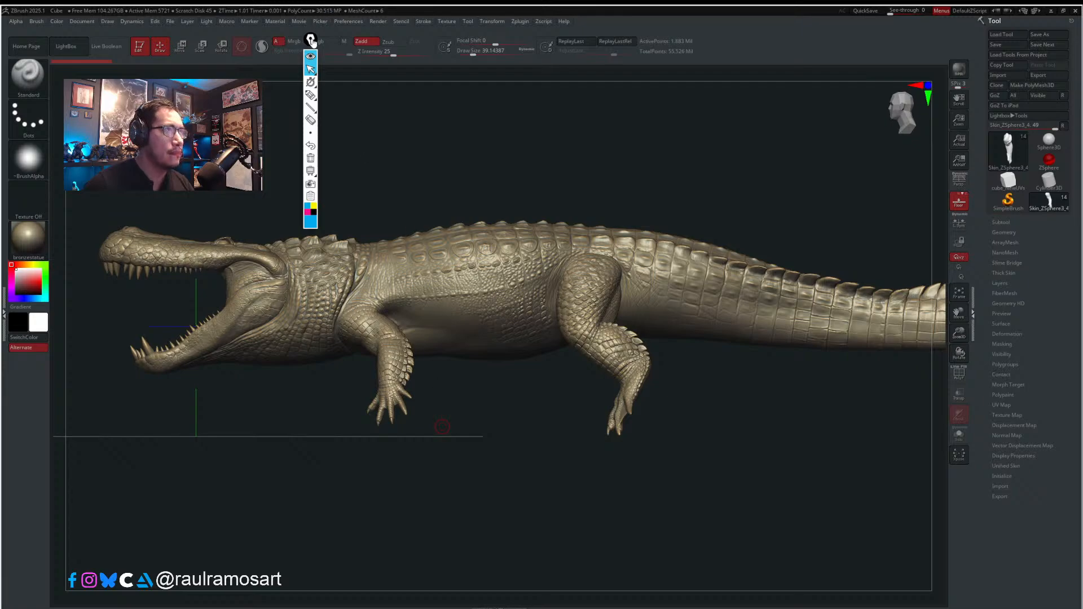
left_click_drag(310, 40, 870, 59)
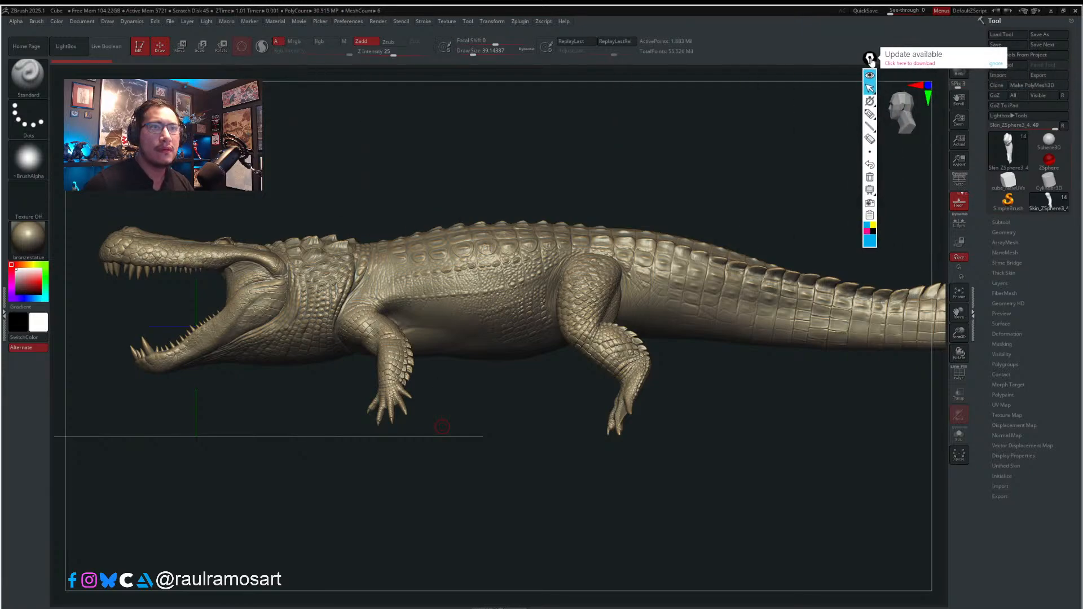
- Circle the crocodile's front leg with an arrow pointing at it, clear the annotation and hide the drawing tools
left_click(869, 114)
mouse_move(379, 297)
left_mouse_down()
mouse_move(381, 442)
mouse_move(376, 296)
mouse_move(398, 321)
mouse_move(410, 314)
left_mouse_up()
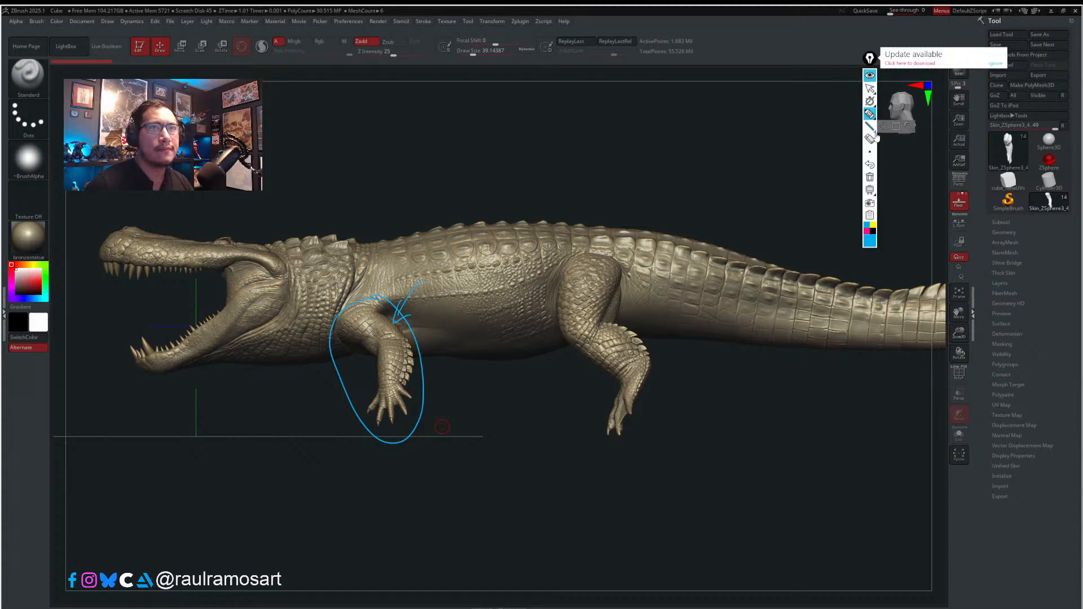
left_click(870, 178)
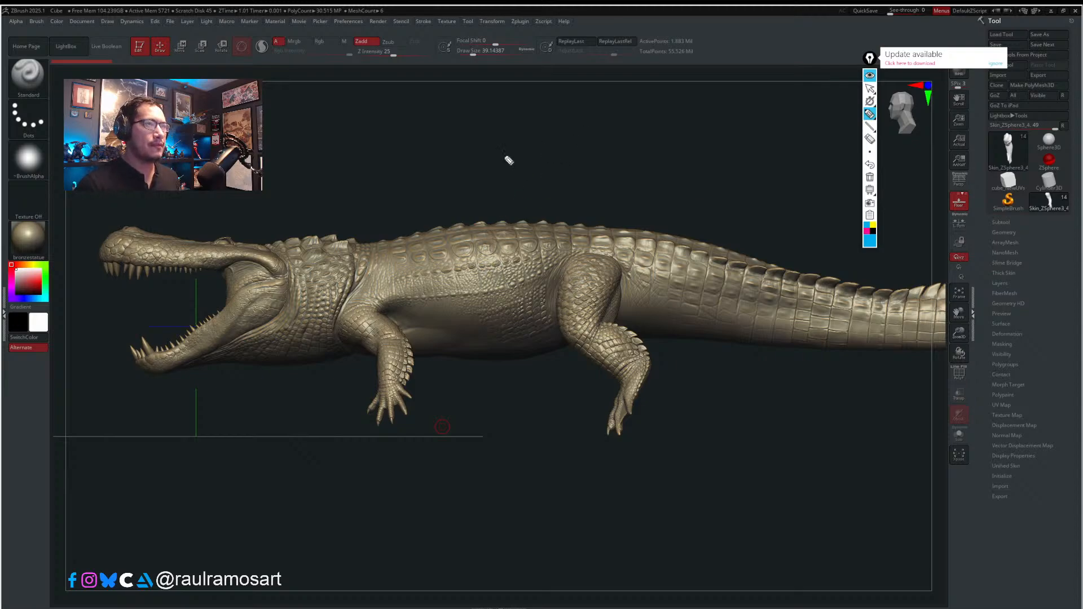
left_click(869, 75)
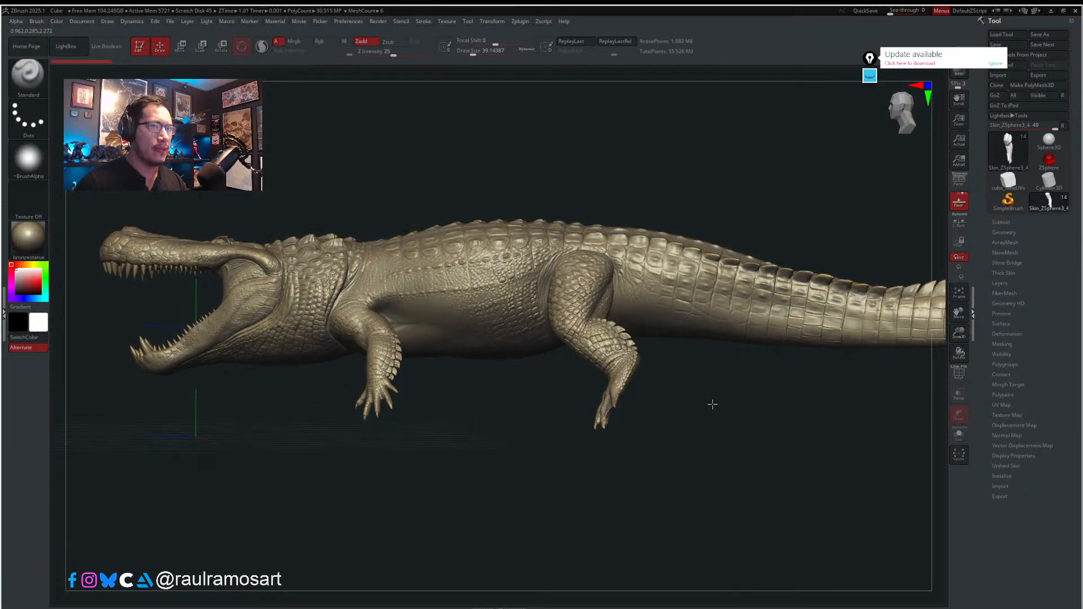
- With the whole crocodile in side view, circle the middle tail, the tail base and the smooth belly area behind the front leg
key("ctrl")
mouse_move(705, 393)
right_mouse_down("ctrl")
mouse_move(705, 415)
mouse_move(674, 387)
mouse_move(693, 372)
right_mouse_up("ctrl")
key("ctrl")
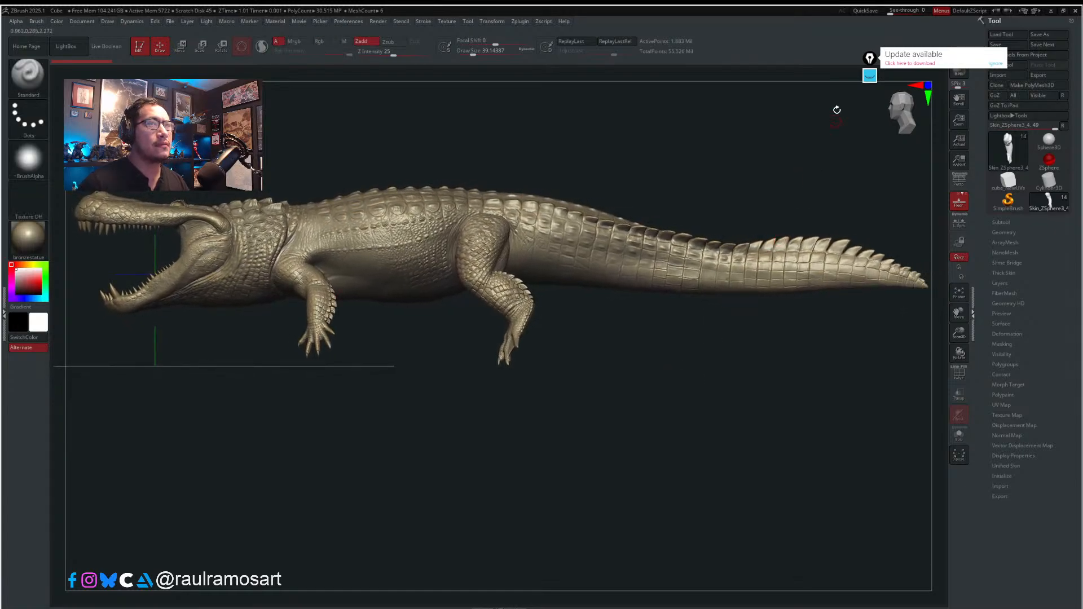
left_click(869, 75)
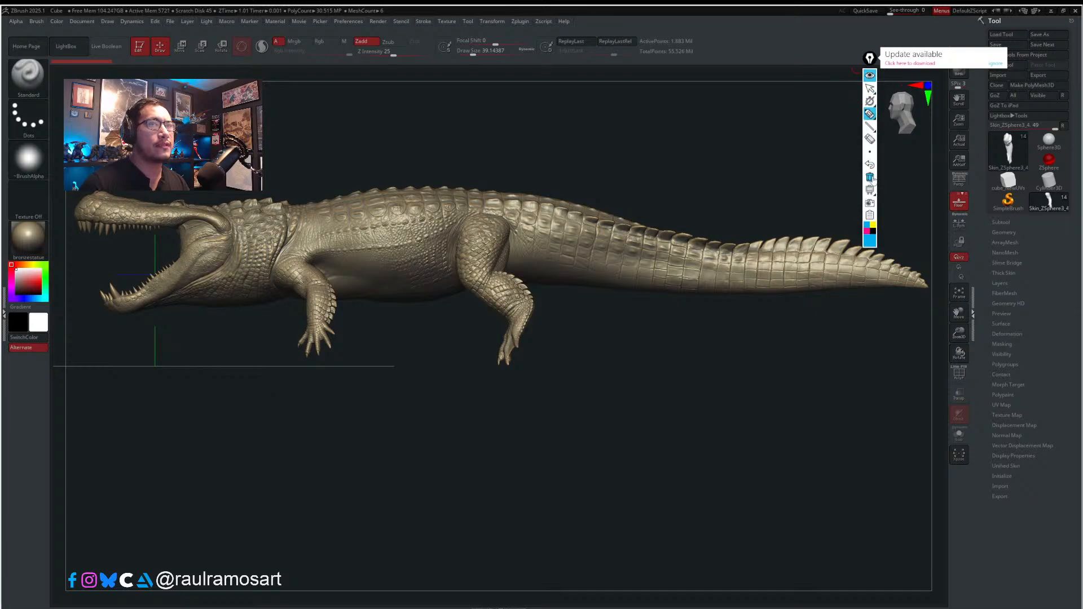
left_click(869, 114)
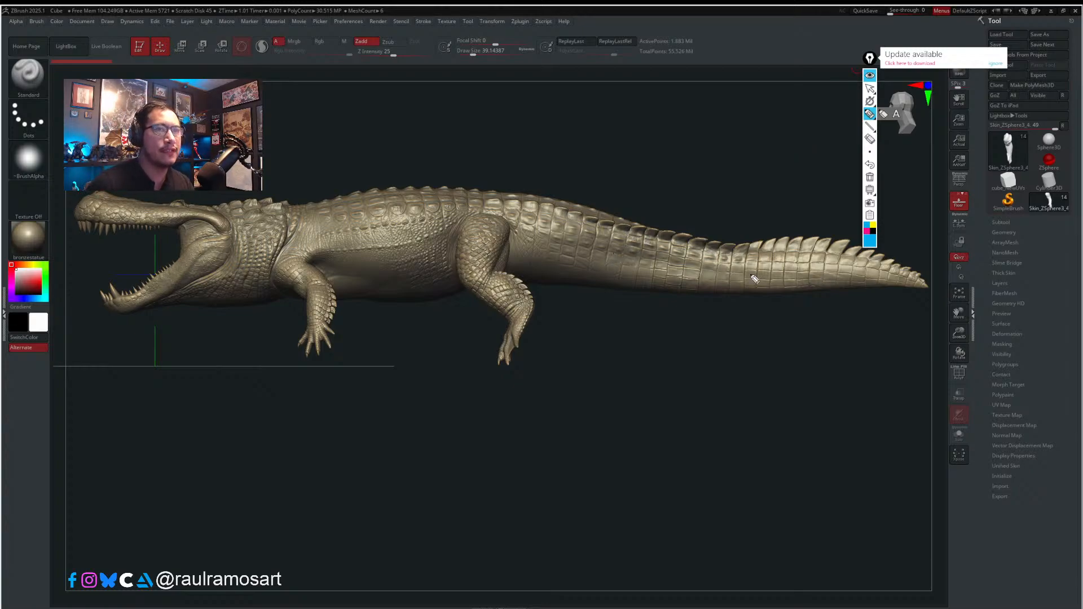
mouse_move(745, 302)
left_mouse_down()
mouse_move(711, 258)
mouse_move(751, 292)
left_mouse_up()
mouse_move(671, 288)
left_mouse_down()
mouse_move(611, 252)
mouse_move(529, 232)
mouse_move(514, 264)
mouse_move(533, 291)
mouse_move(631, 304)
mouse_move(670, 290)
left_mouse_up()
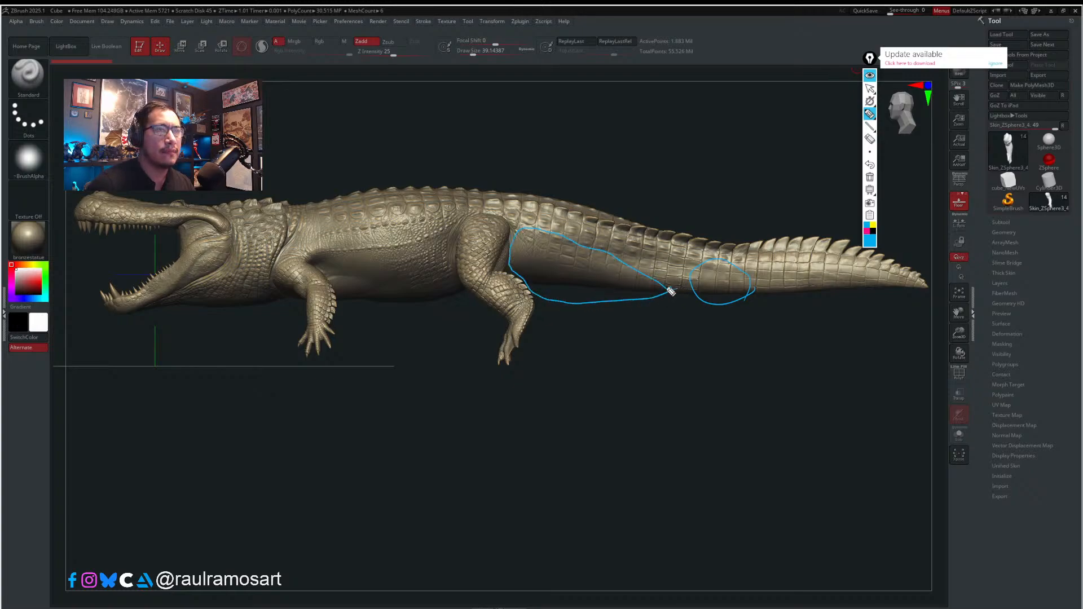
mouse_move(400, 313)
left_mouse_down()
mouse_move(345, 249)
mouse_move(318, 261)
mouse_move(344, 299)
mouse_move(402, 311)
left_mouse_up()
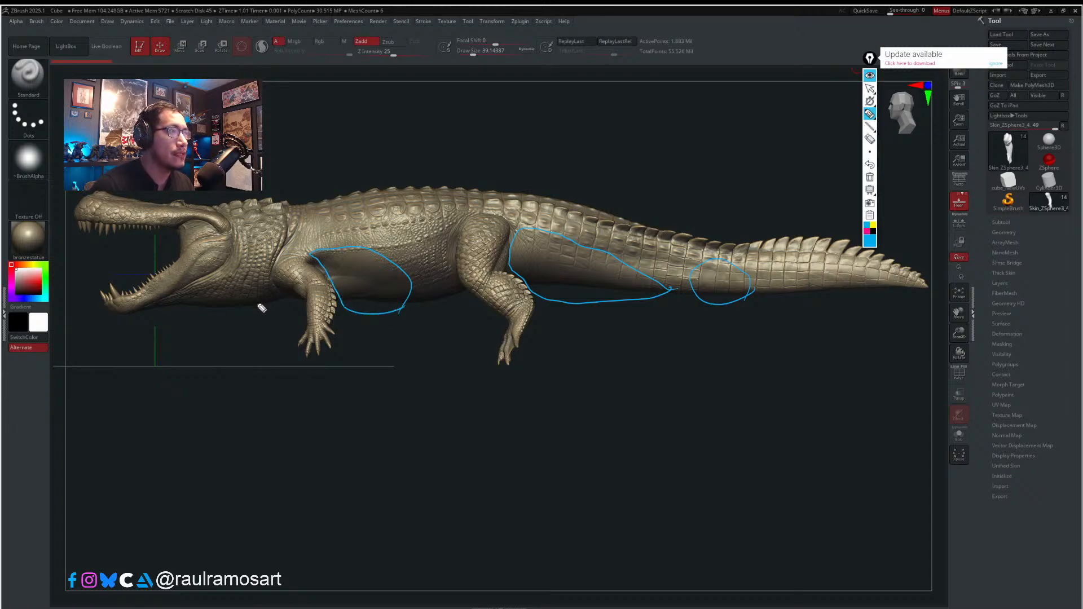
- Circle the area along the back of the lower jaw, the upper and lower tooth rows and the spiked tail end
mouse_move(233, 276)
left_mouse_down()
mouse_move(235, 242)
mouse_move(197, 285)
mouse_move(244, 270)
left_mouse_up()
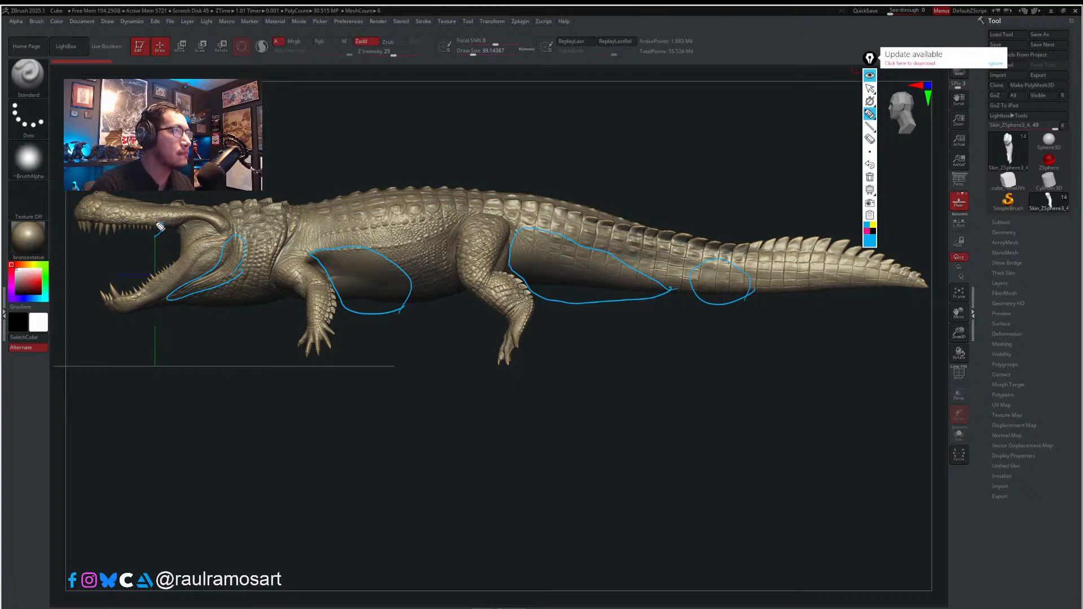
mouse_move(160, 226)
left_mouse_down()
mouse_move(73, 223)
mouse_move(124, 237)
mouse_move(160, 230)
mouse_move(97, 291)
mouse_move(141, 301)
mouse_move(175, 273)
mouse_move(165, 263)
left_mouse_up()
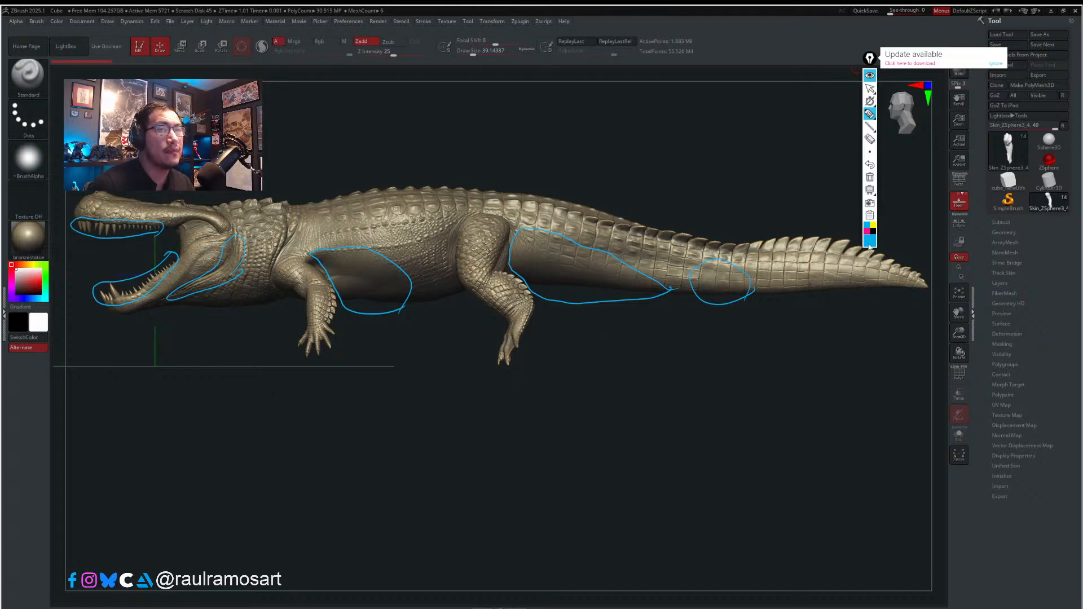
mouse_move(920, 303)
left_mouse_down()
mouse_move(929, 281)
mouse_move(846, 243)
mouse_move(775, 293)
mouse_move(886, 313)
mouse_move(922, 281)
left_mouse_up()
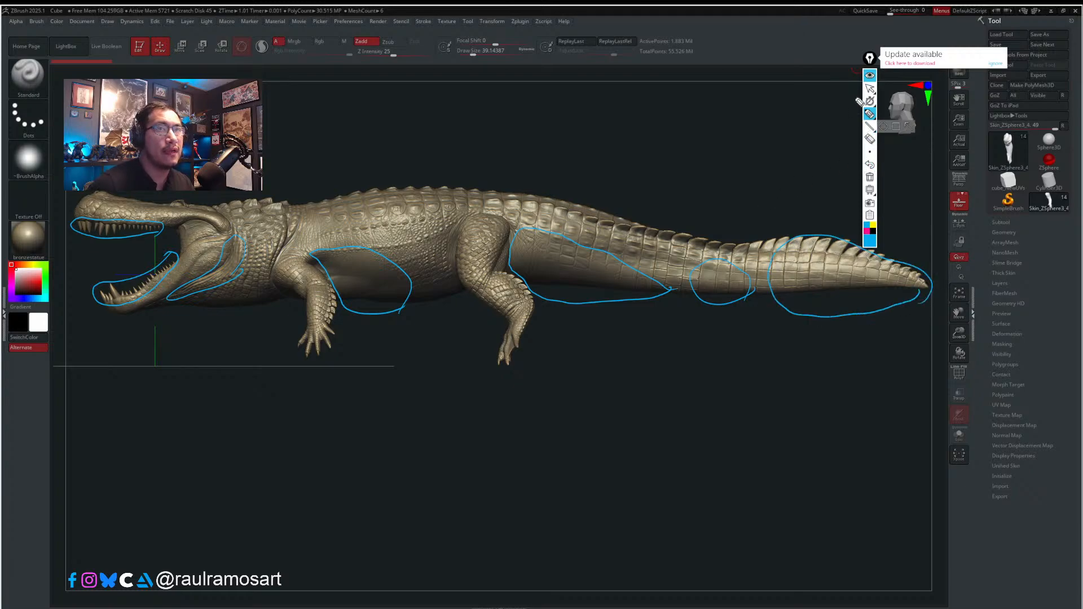
- Move the annotation toolbar off the tail area, hide it with its markings and ignore the update notice
left_click_drag(871, 60, 887, 41)
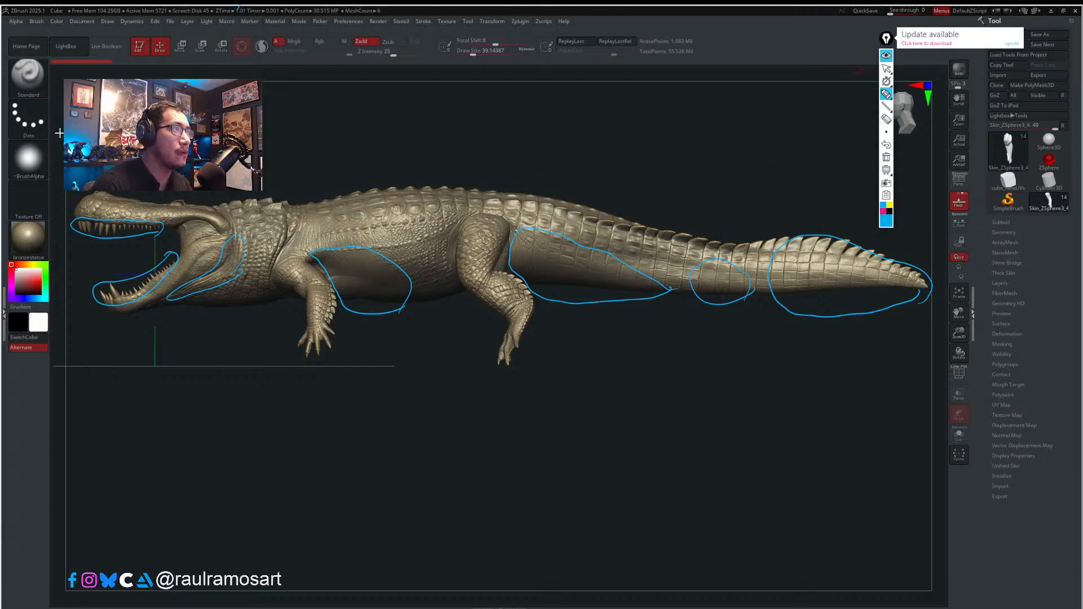
left_click_drag(56, 132, 943, 397)
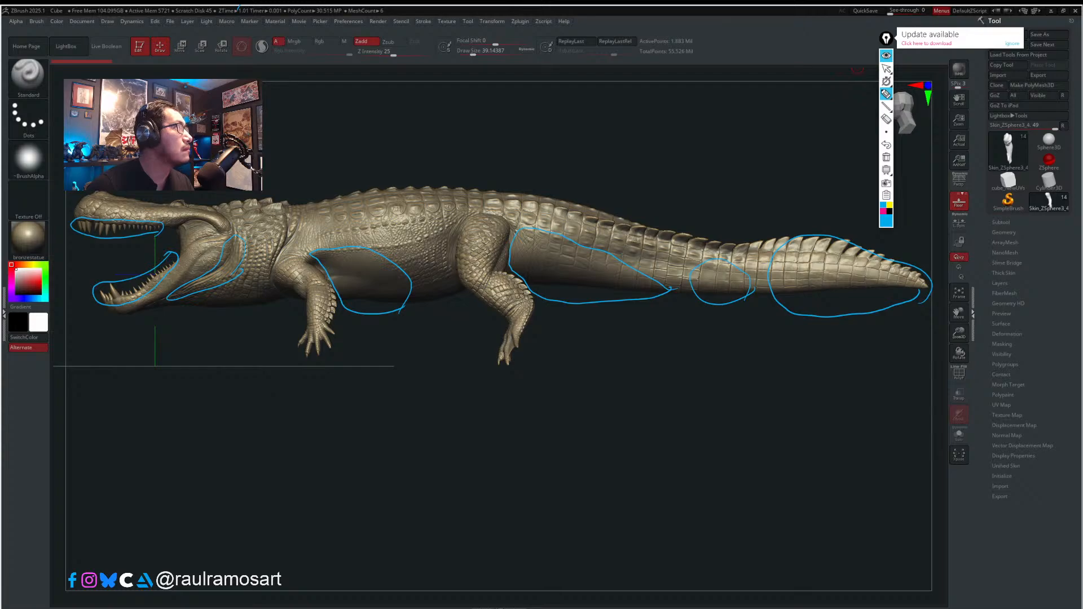
left_click(886, 54)
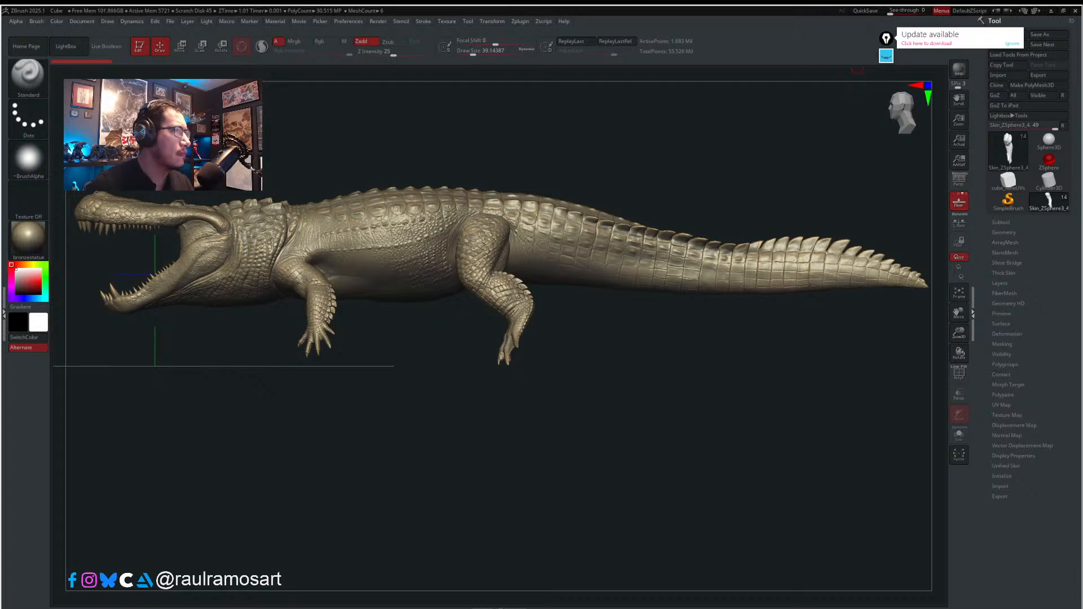
left_click(1012, 44)
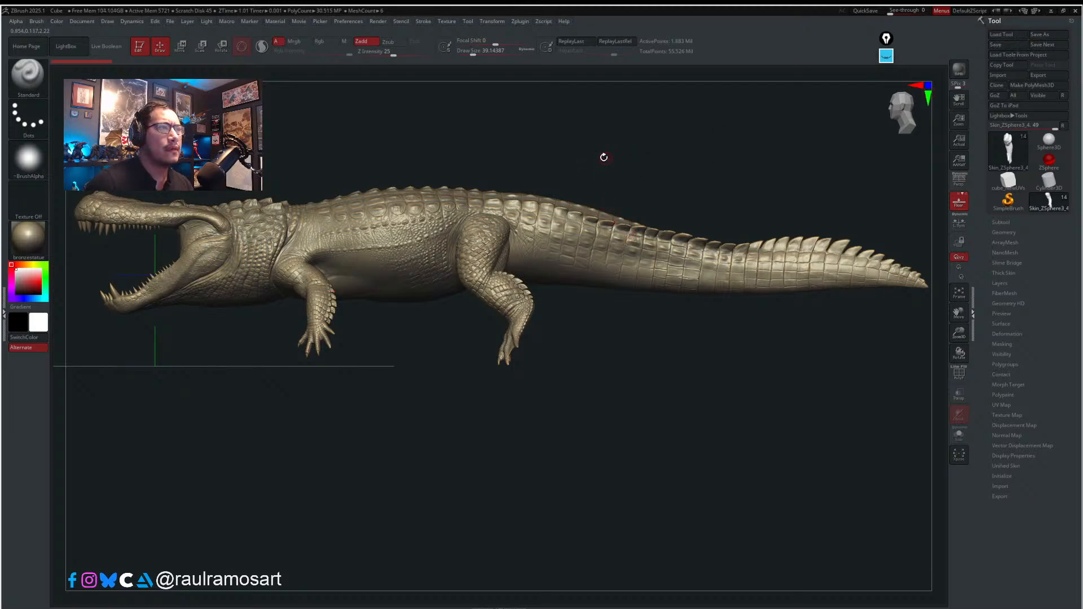
- Set SmoothAlt as the smoothing brush for working on the scales of the back and tail
mouse_move(357, 374)
left_mouse_down()
mouse_move(423, 418)
mouse_move(541, 365)
mouse_move(563, 254)
mouse_move(523, 357)
mouse_move(514, 287)
mouse_move(511, 302)
mouse_move(575, 355)
mouse_move(547, 324)
mouse_move(655, 394)
mouse_move(699, 471)
mouse_move(676, 513)
mouse_move(677, 503)
mouse_move(553, 492)
mouse_move(546, 408)
mouse_move(546, 421)
mouse_move(621, 386)
left_mouse_up()
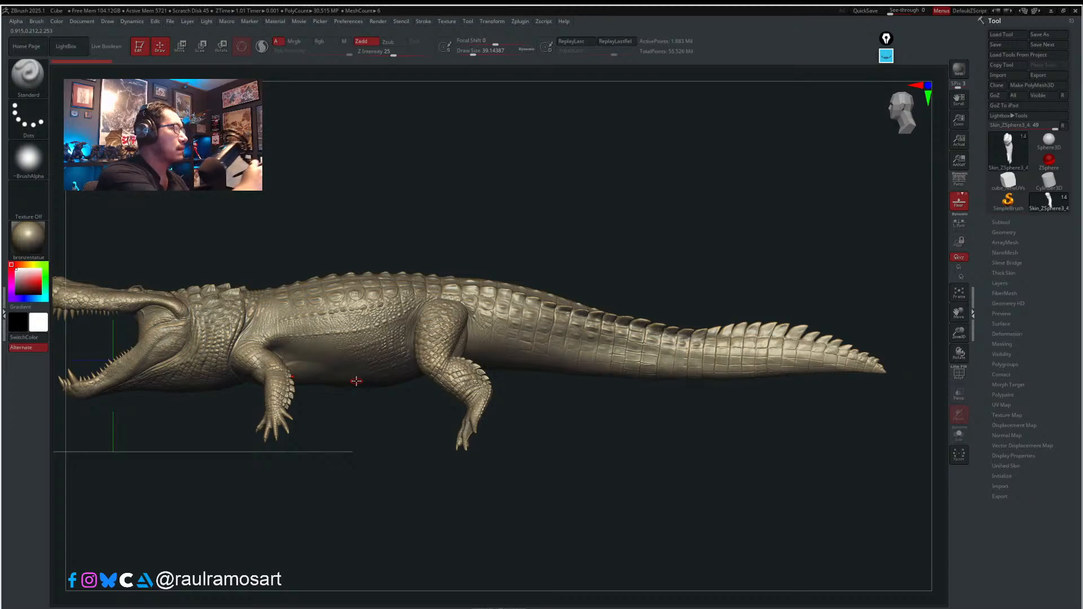
mouse_move(606, 218)
left_mouse_down()
mouse_move(630, 203)
mouse_move(654, 298)
mouse_move(638, 280)
mouse_move(653, 297)
mouse_move(551, 267)
left_mouse_up()
left_click_drag(482, 263, 735, 377, "alt")
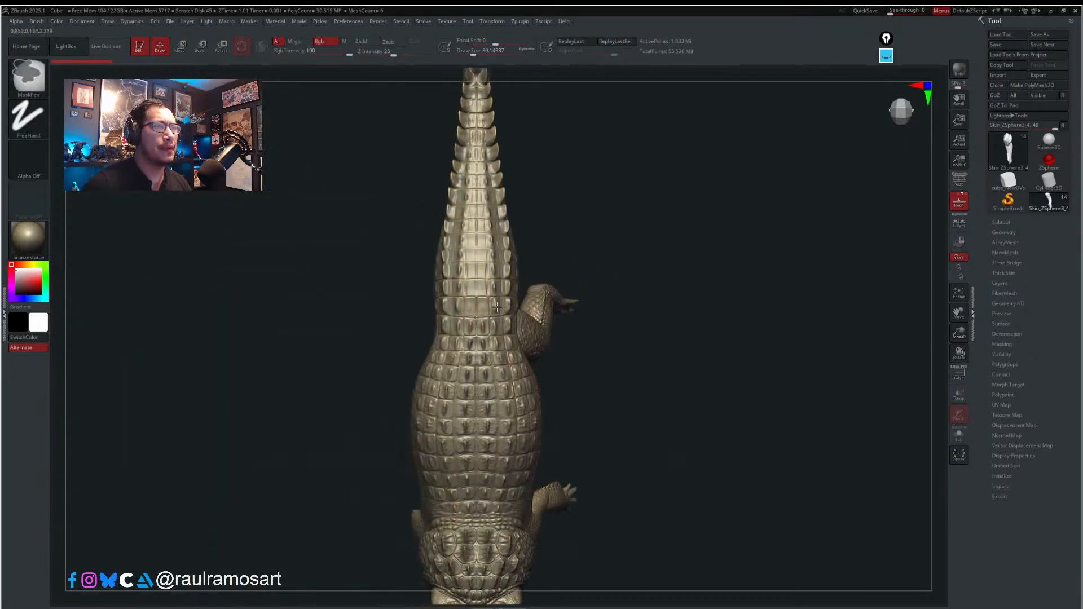
right_click_drag(479, 276, 474, 293, "ctrl")
right_click_drag(502, 406, 507, 411, "alt")
right_click_drag(497, 357, 473, 326, "ctrl")
key("b")
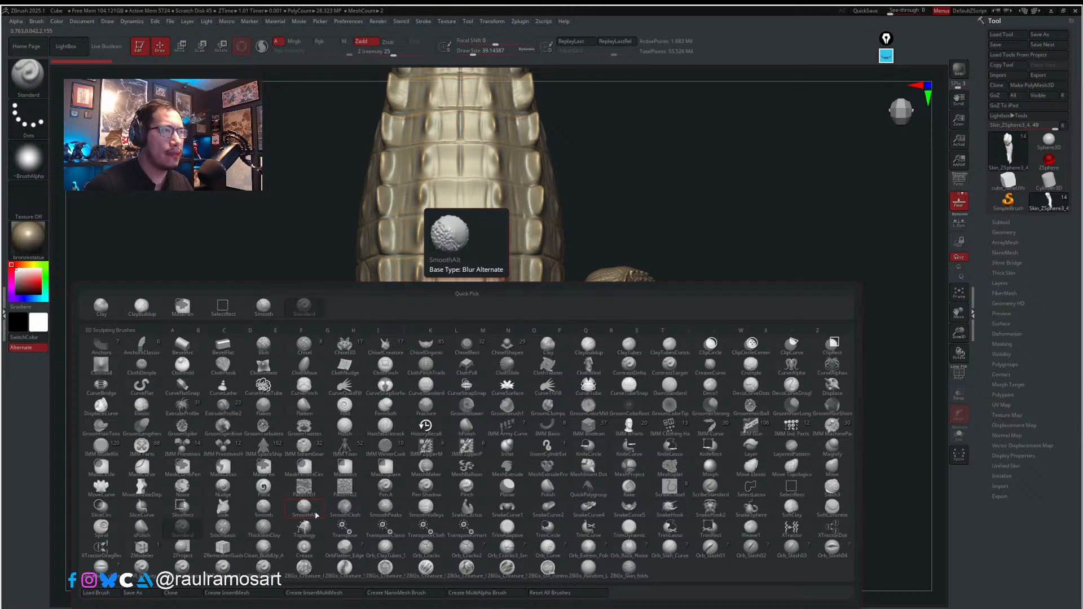
left_click(315, 513, "shift")
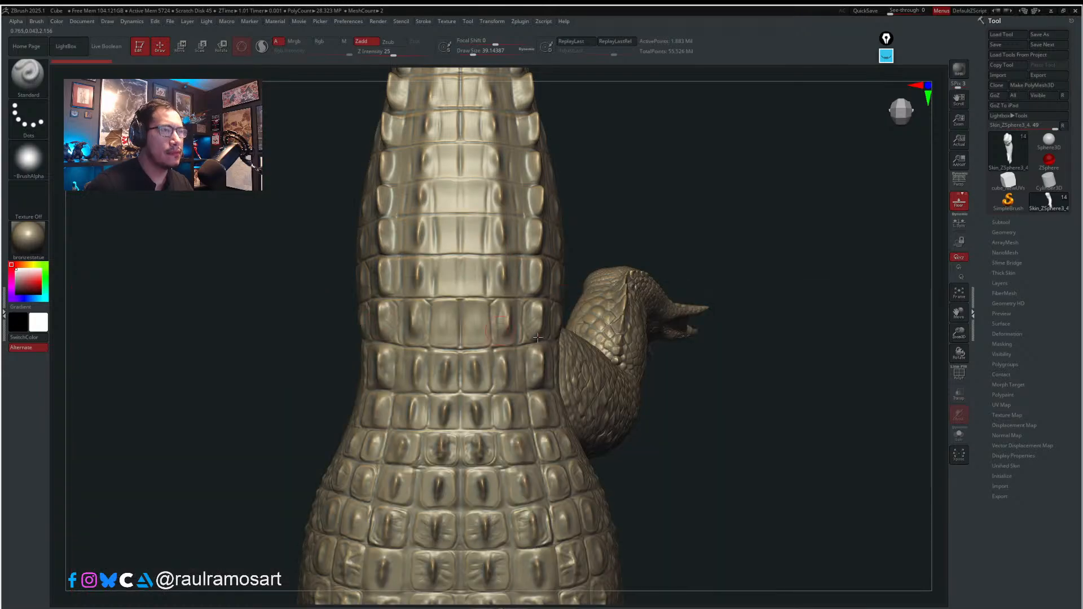
- Switch to the EOE_Purusaurus_012 body subtool and set the draw size to 28.75
key("s")
left_click(507, 314)
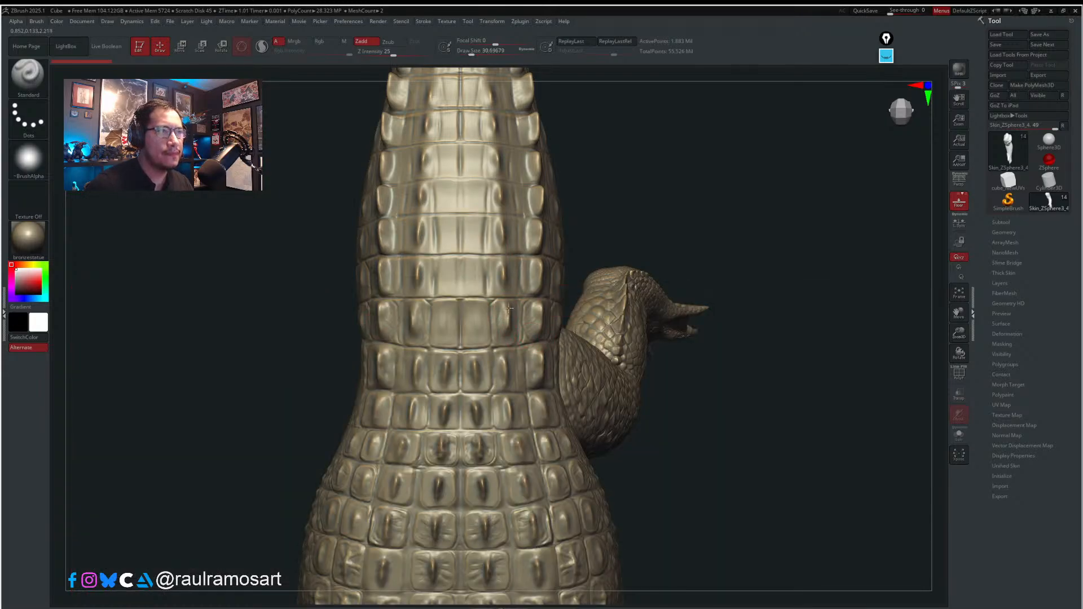
left_click(504, 318, "alt")
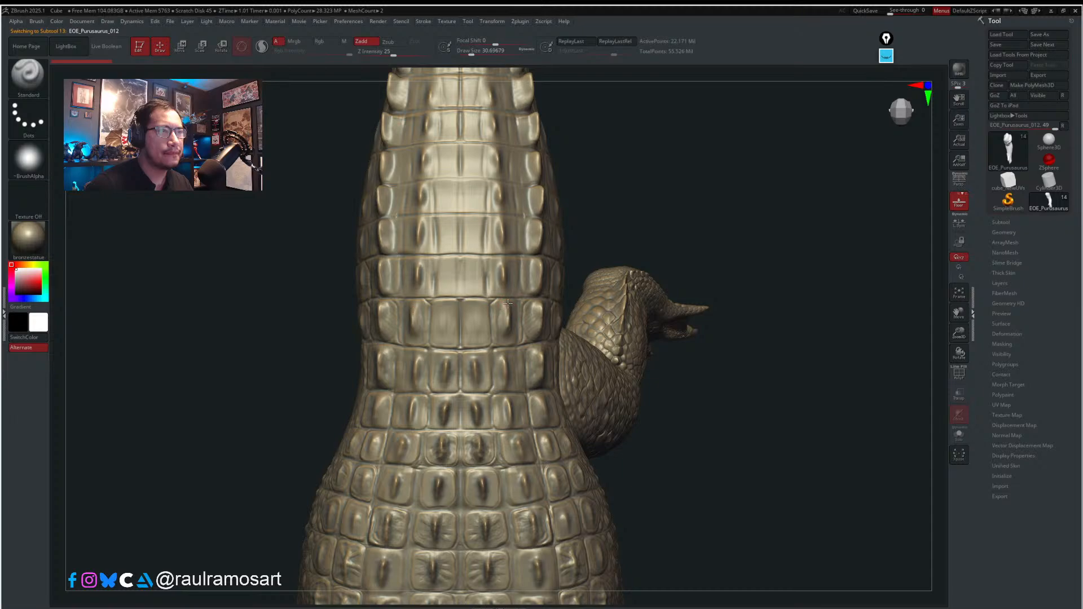
key("s")
left_click(507, 306)
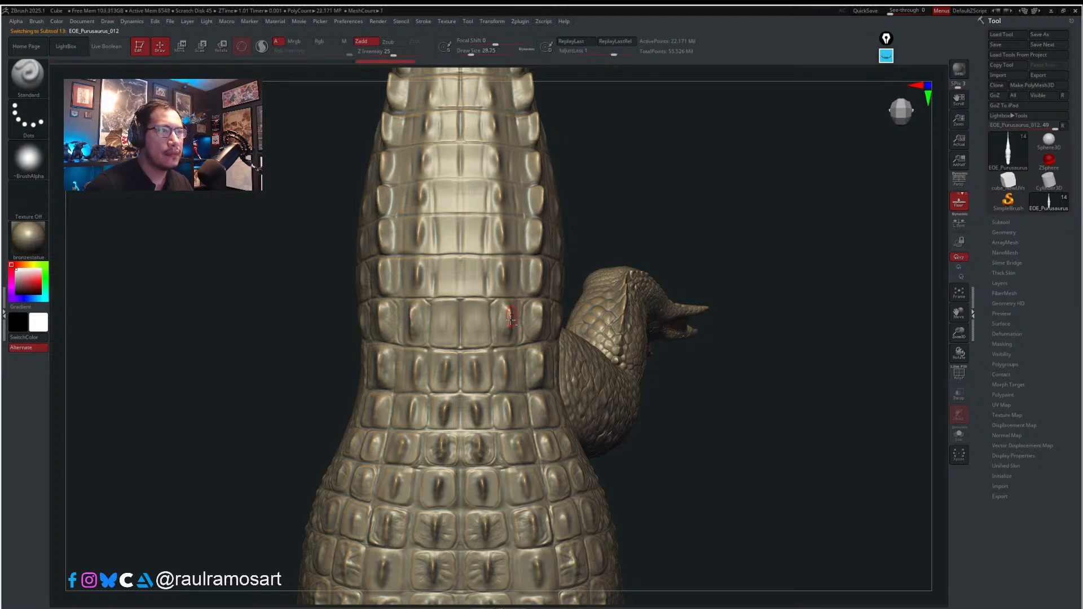
- Replace the old circles with traced scute peaks along the back above the hind leg, and clear and hide the annotations
right_click_drag(506, 256, 737, 236)
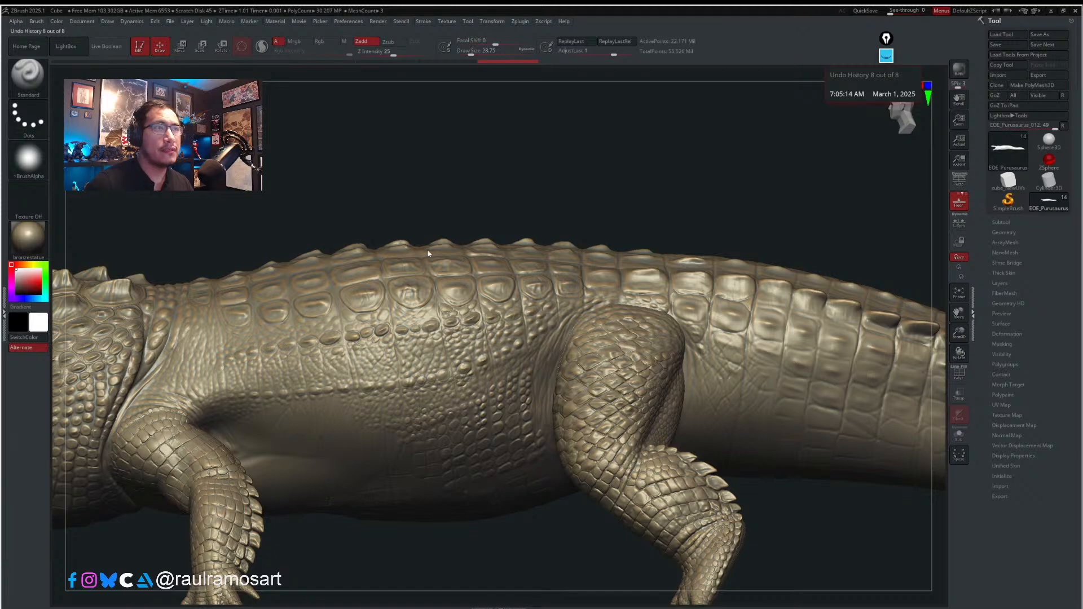
left_click(887, 55)
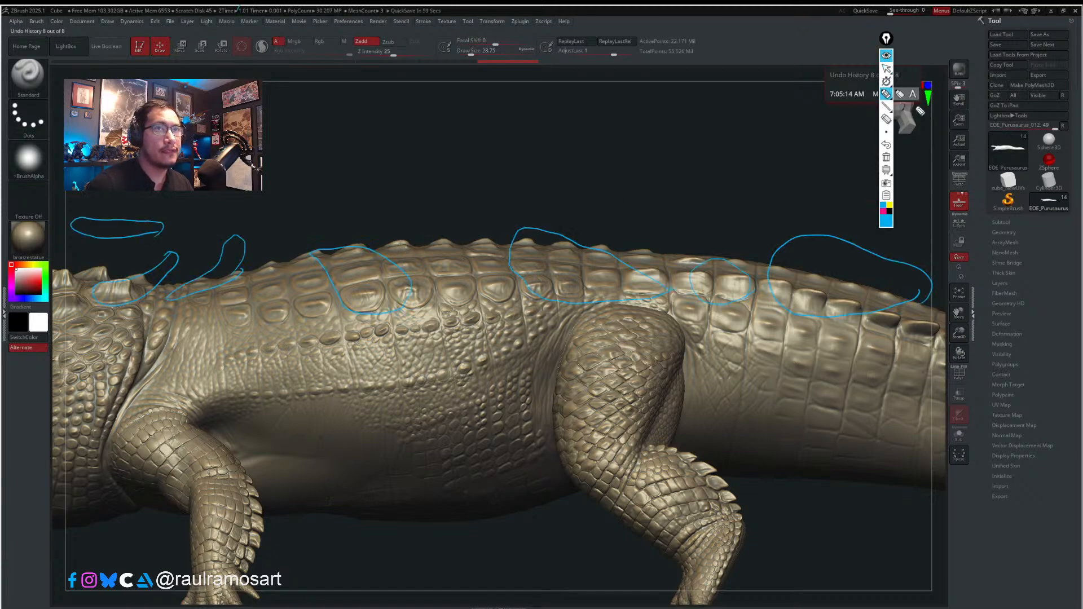
left_click(886, 158)
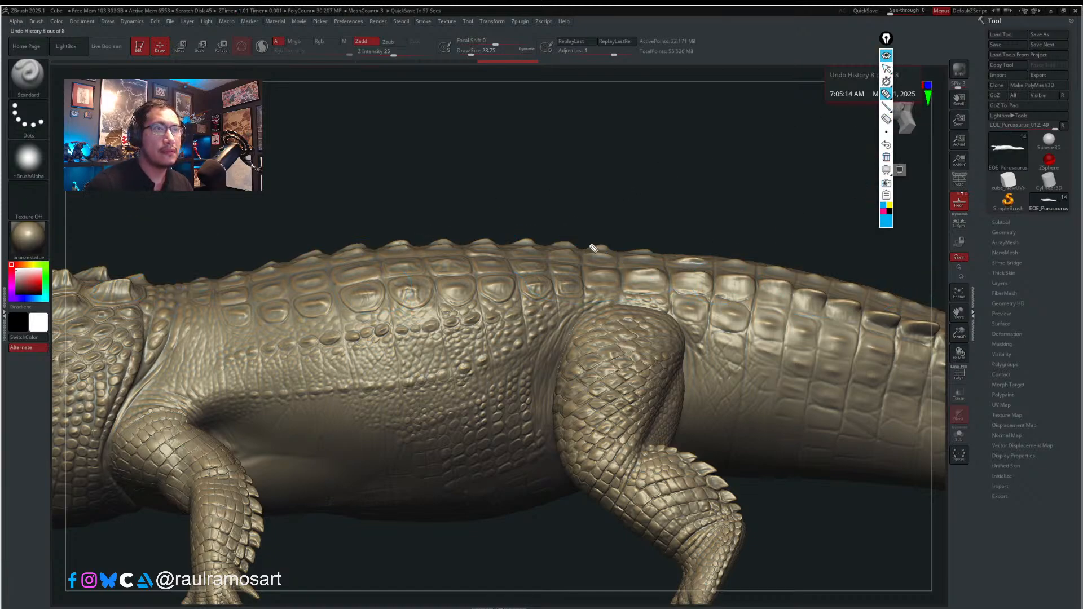
left_click_drag(590, 250, 723, 255)
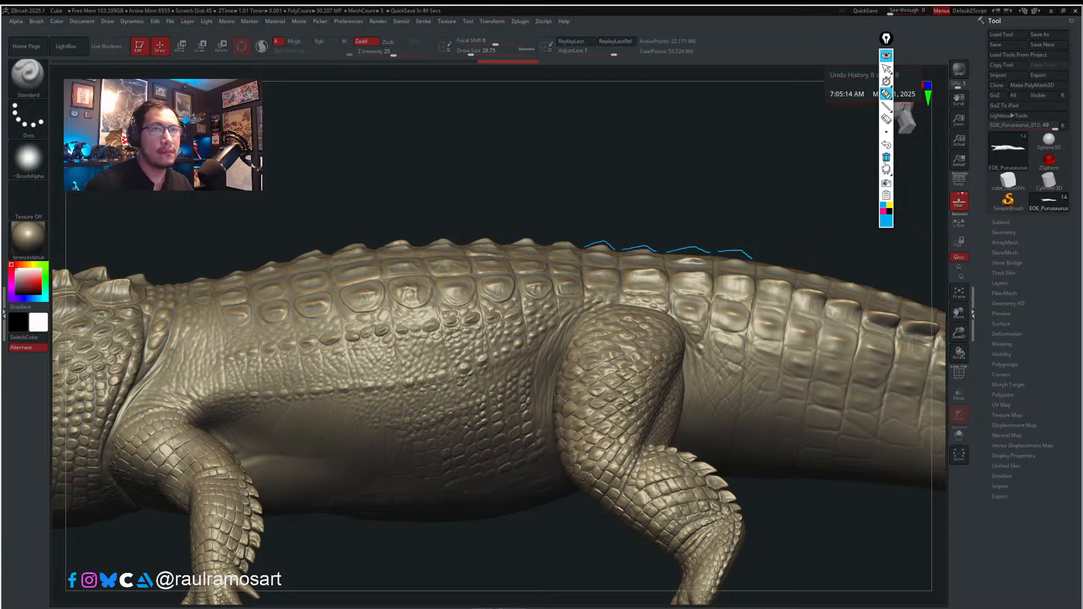
left_click(886, 156)
left_click(886, 55)
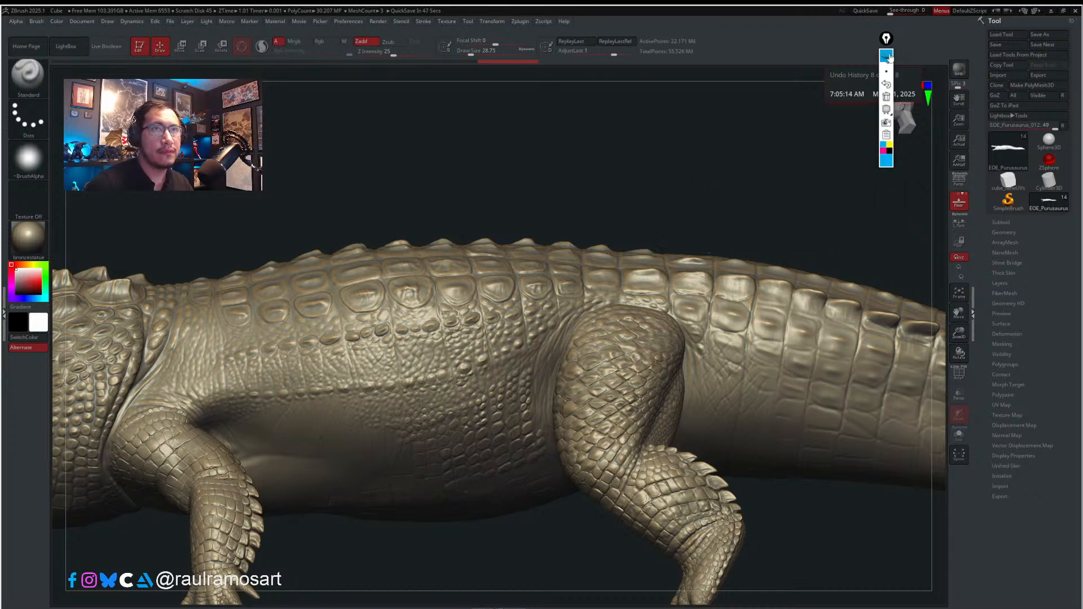
left_click_drag(602, 197, 609, 207)
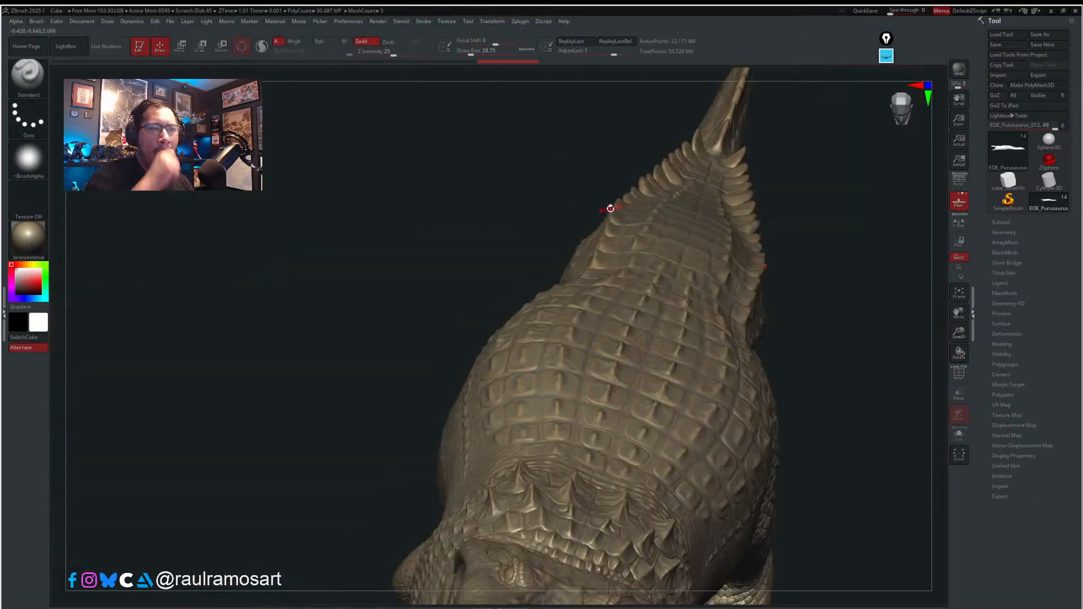
- Carve grooves at draw size 8.62 around the pair of scutes flanking the midline, in the row just above the tail base
left_click_drag(795, 239, 699, 289)
left_click_drag(529, 269, 361, 280, "alt")
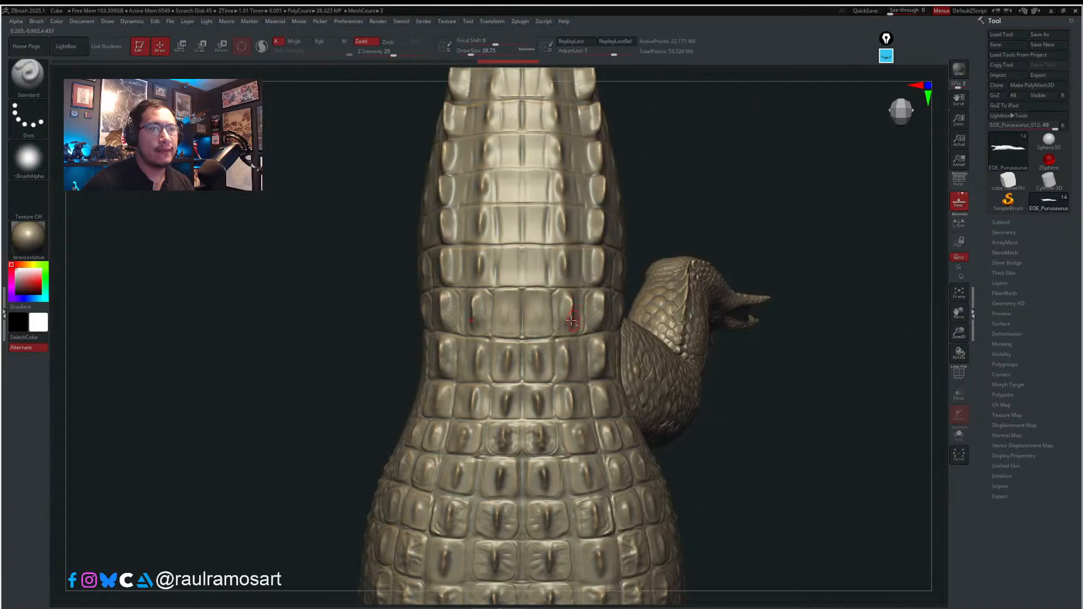
mouse_move(554, 305)
right_mouse_down("ctrl")
mouse_move(582, 376)
mouse_move(556, 286)
right_mouse_up("ctrl")
key("s")
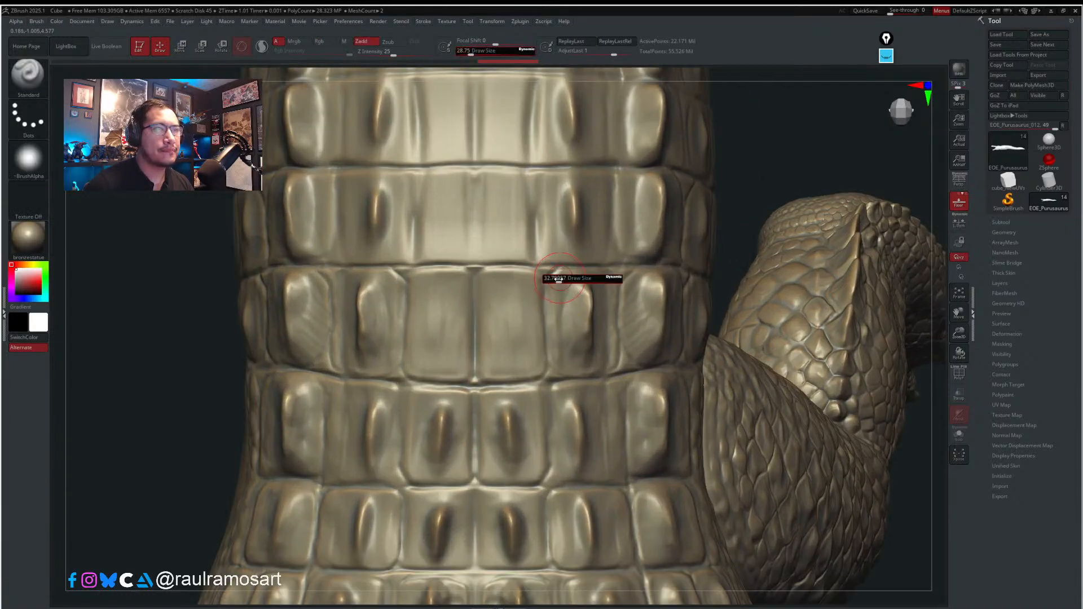
mouse_move(558, 278)
left_mouse_down()
mouse_move(547, 285)
mouse_move(551, 364)
mouse_move(566, 372)
left_mouse_up()
key("s")
key("s")
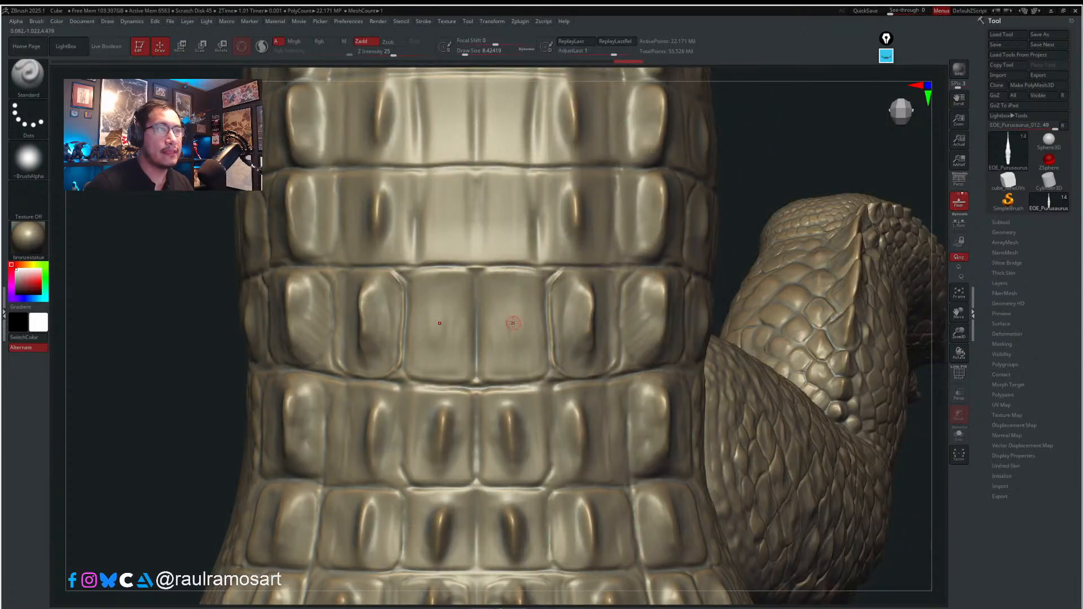
- Raise a narrow ridge on the midline scutes of each successive row along the tail, with a draw size of about 32.7
key("s")
mouse_move(508, 318)
left_mouse_down()
mouse_move(511, 330)
mouse_move(510, 304)
mouse_move(510, 346)
left_mouse_up()
key("s")
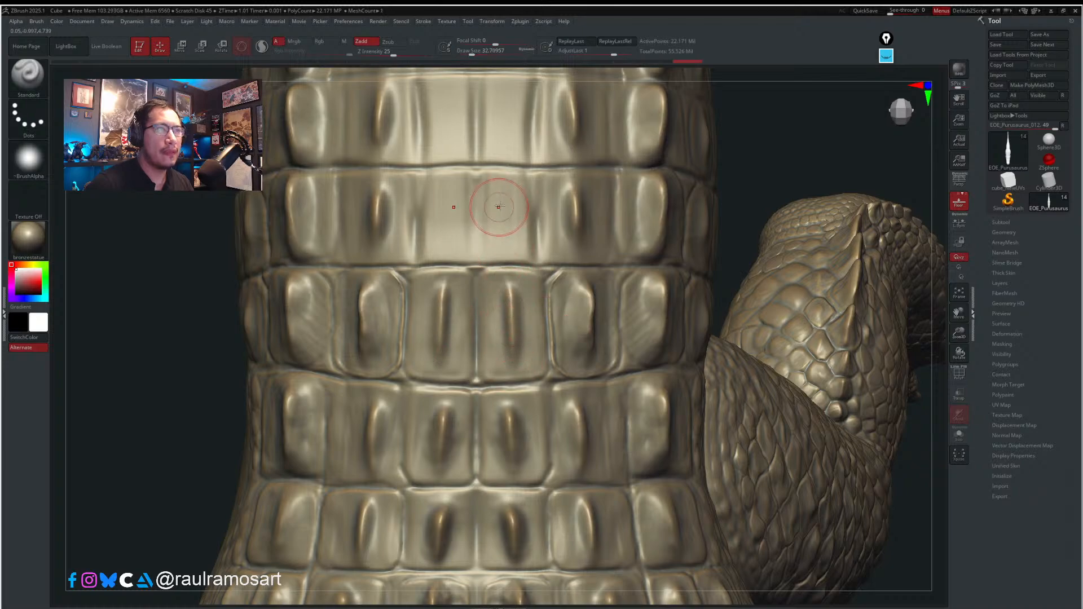
left_click_drag(501, 194, 504, 237)
right_click_drag(510, 156, 526, 318, "alt")
mouse_move(525, 265)
left_mouse_down()
mouse_move(525, 296)
mouse_move(522, 262)
left_mouse_up()
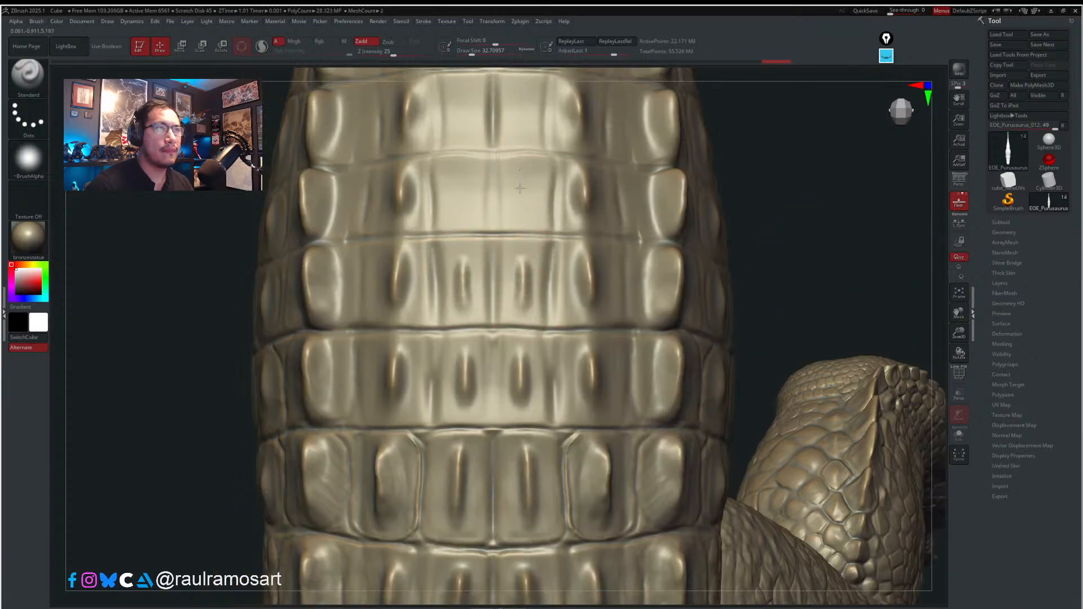
left_click_drag(520, 188, 522, 205)
right_click_drag(525, 174, 528, 339, "alt")
mouse_move(525, 263)
left_mouse_down()
mouse_move(522, 299)
mouse_move(522, 264)
left_mouse_up()
left_click_drag(517, 192, 519, 213)
- Sharpen the raised peaks of the scutes flanking the midline ones along the tail rows at draw size 25.05
key("s")
left_click_drag(569, 180, 567, 179)
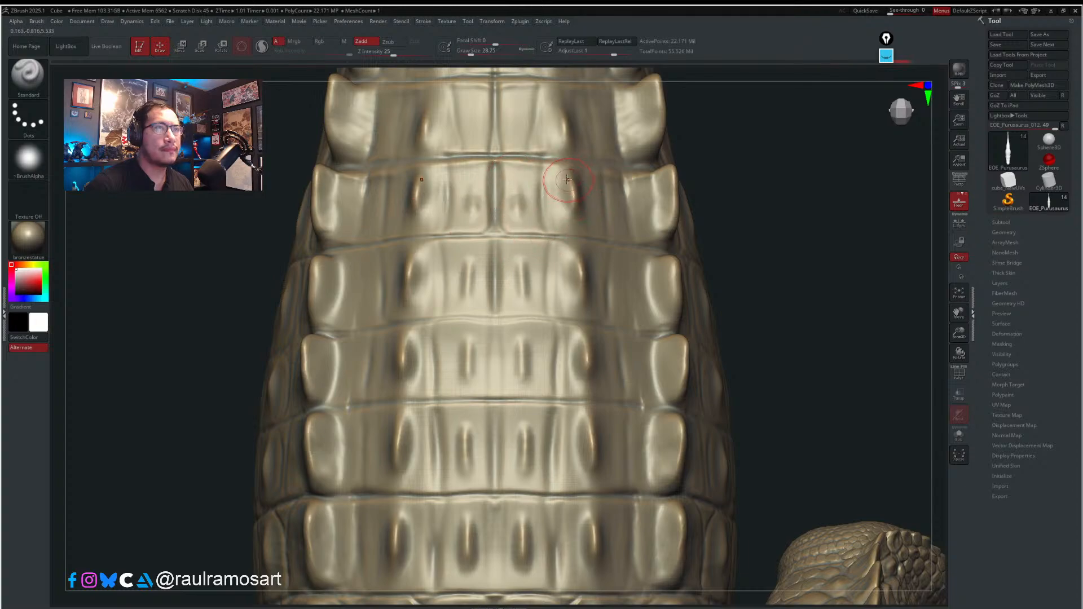
right_click_drag(567, 179, 525, 179)
key("s")
left_click_drag(572, 180, 572, 398)
left_click_drag(571, 436, 572, 478)
right_click_drag(573, 450, 583, 450)
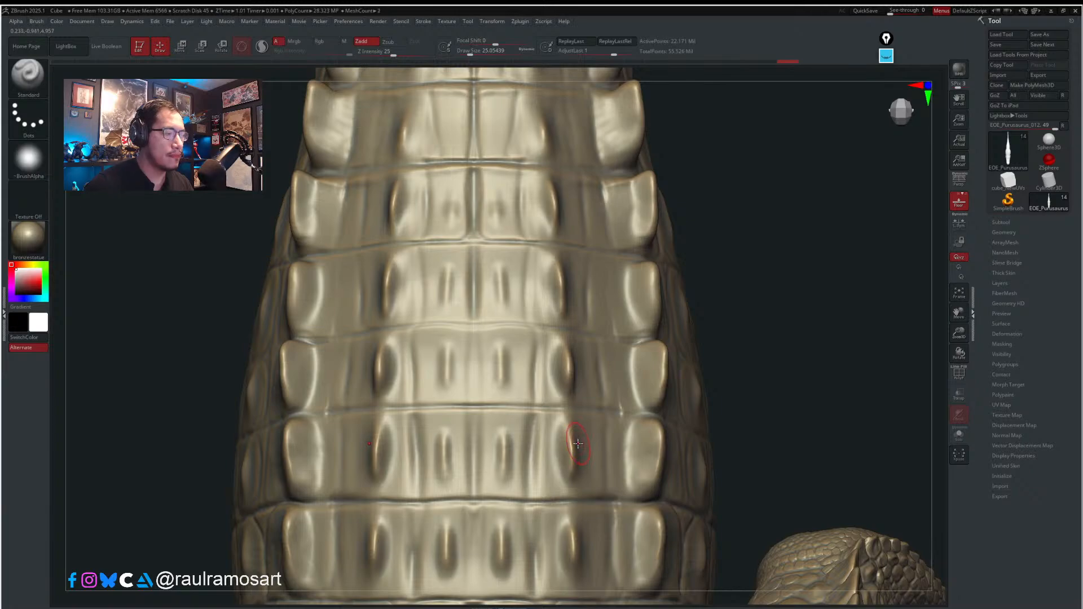
right_click_drag(581, 453, 576, 426)
left_click_drag(576, 425, 581, 465)
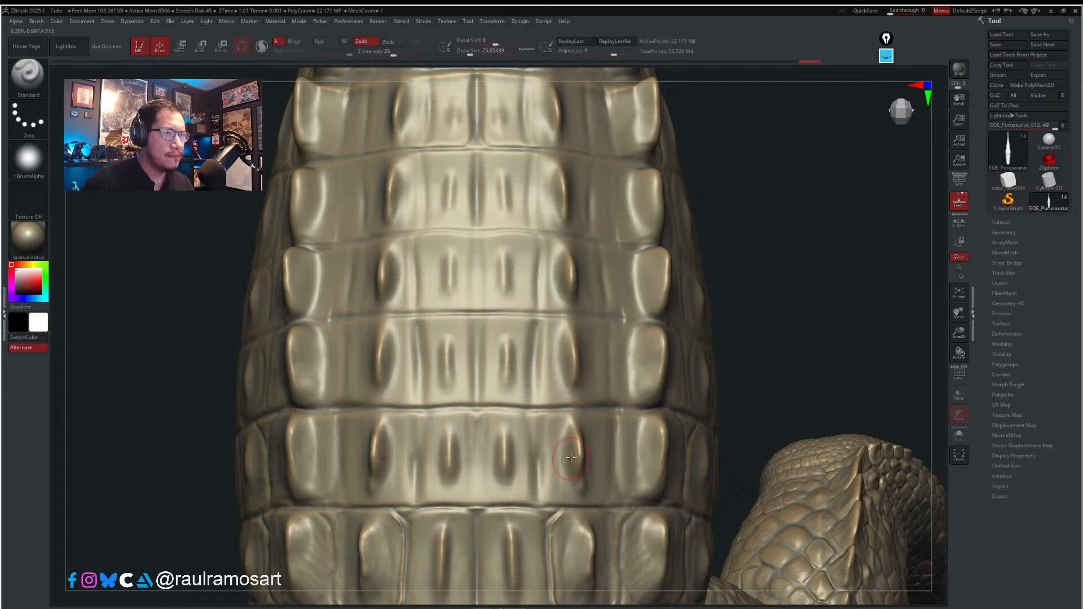
- Set the draw size to 9.45 and carve the outer outline of the peaked scute flanking the midline, two rows above the lowest ridged row
key("s")
left_click_drag(552, 433, 544, 434)
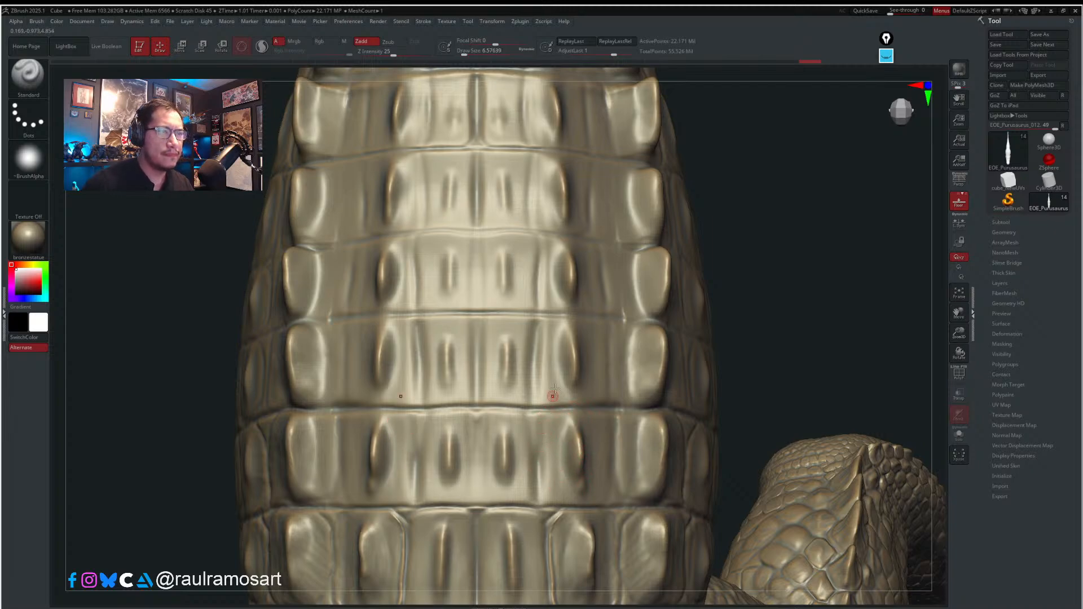
key("s")
left_click_drag(564, 315, 570, 314)
right_click_drag(584, 307, 563, 237)
key("s")
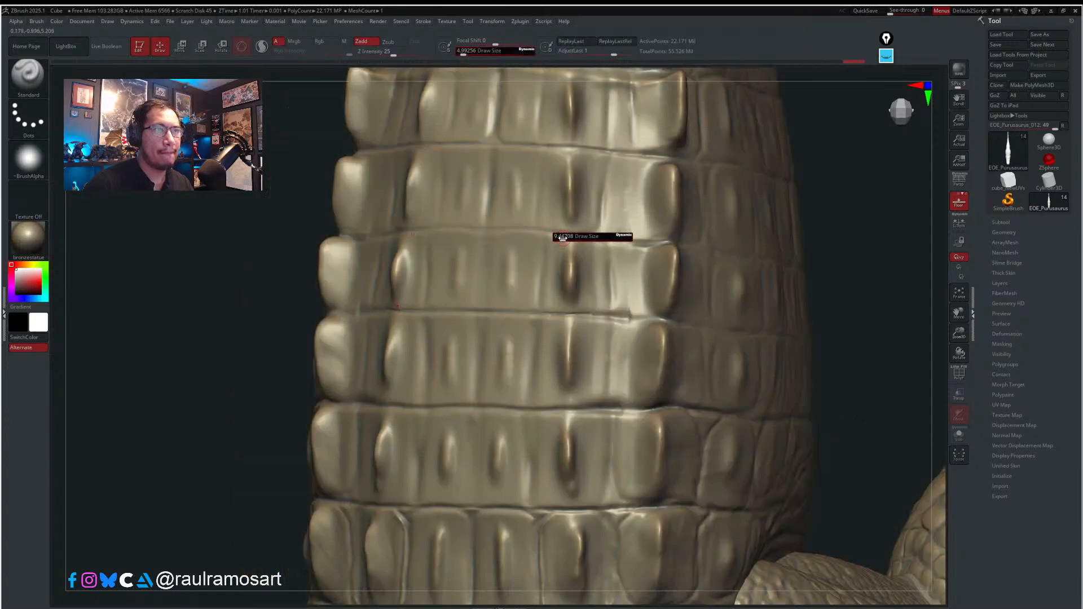
mouse_move(562, 237)
left_mouse_down()
mouse_move(609, 272)
mouse_move(608, 311)
mouse_move(541, 313)
left_mouse_up()
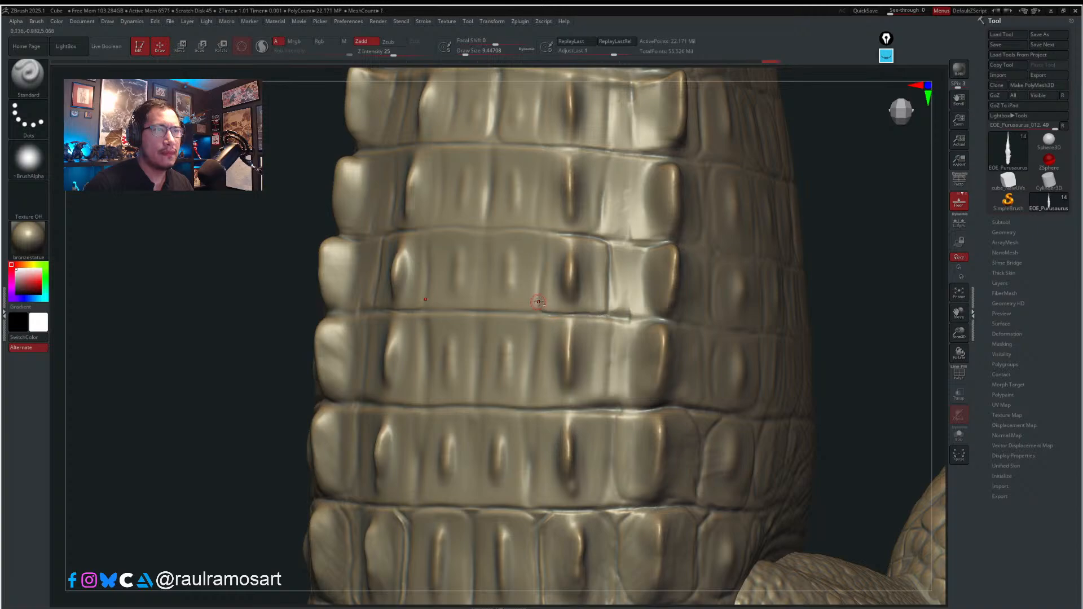
- Carve the side grooves and the midline groove that separate the central scutes in the tail rows
right_click_drag(538, 298, 575, 284)
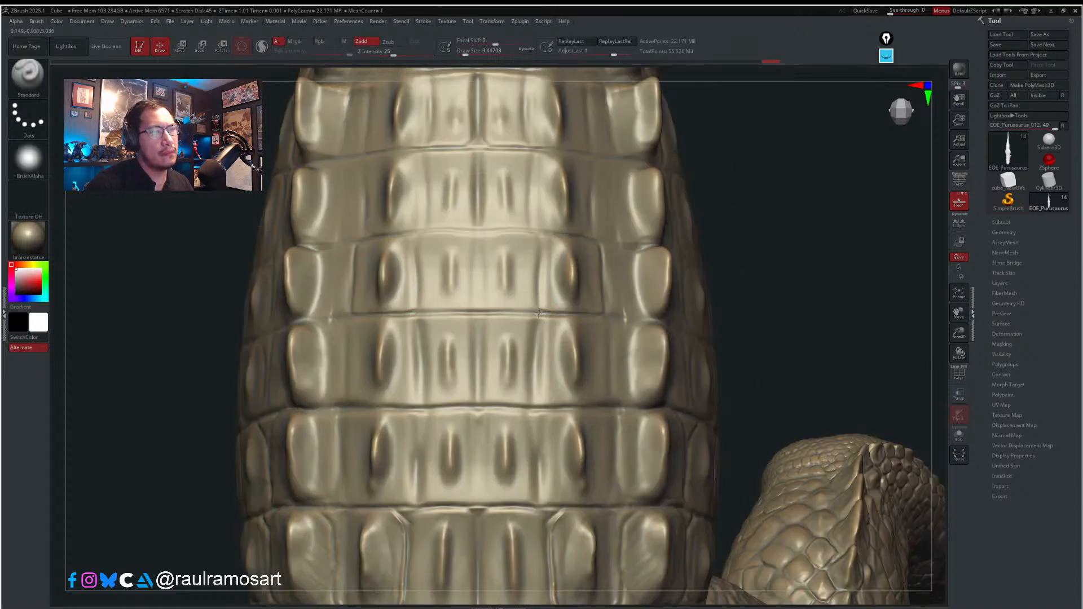
mouse_move(540, 312)
left_mouse_down()
mouse_move(542, 241)
mouse_move(541, 406)
mouse_move(541, 337)
left_mouse_up()
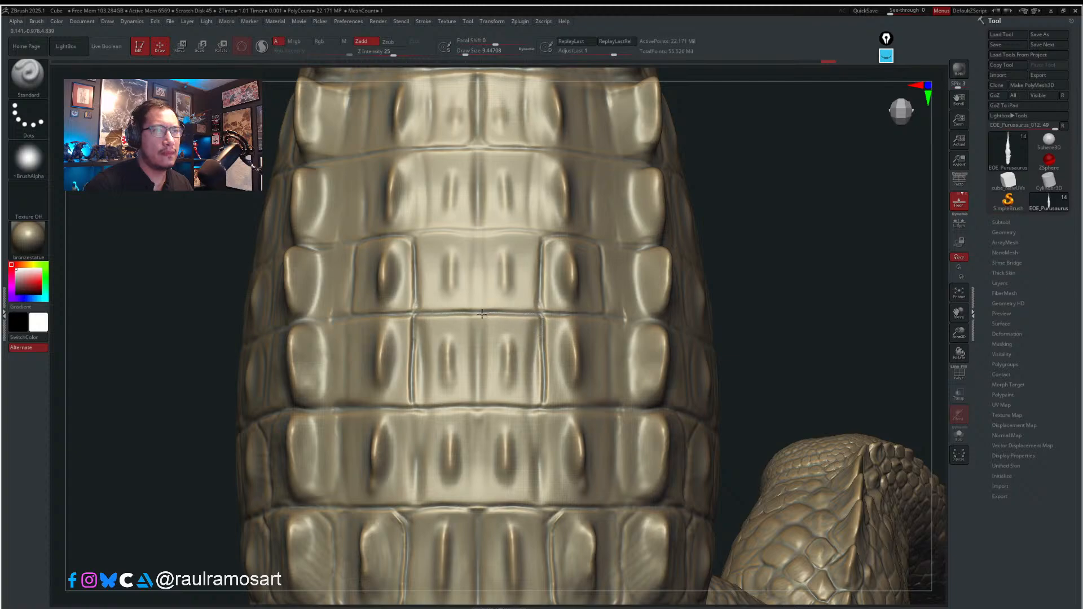
mouse_move(478, 316)
left_mouse_down()
mouse_move(477, 402)
mouse_move(534, 413)
mouse_move(537, 431)
mouse_move(536, 489)
mouse_move(525, 506)
mouse_move(499, 506)
left_mouse_up()
left_click_drag(476, 406, 478, 503)
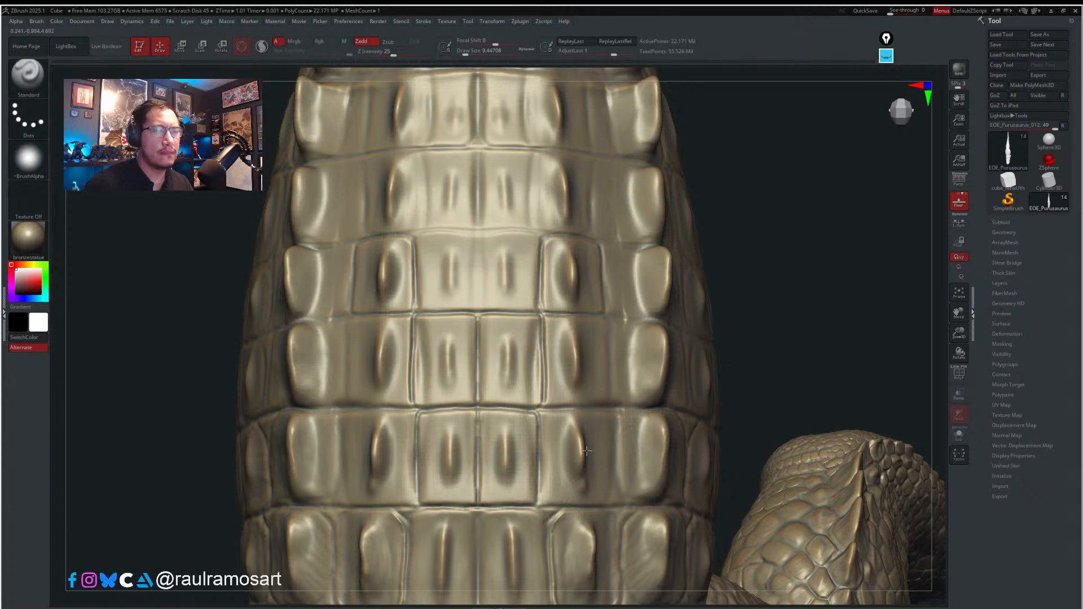
- Carve outlines around the peaked scutes flanking the central pair in the two rows below the first outlined one
right_click_drag(599, 464, 550, 421)
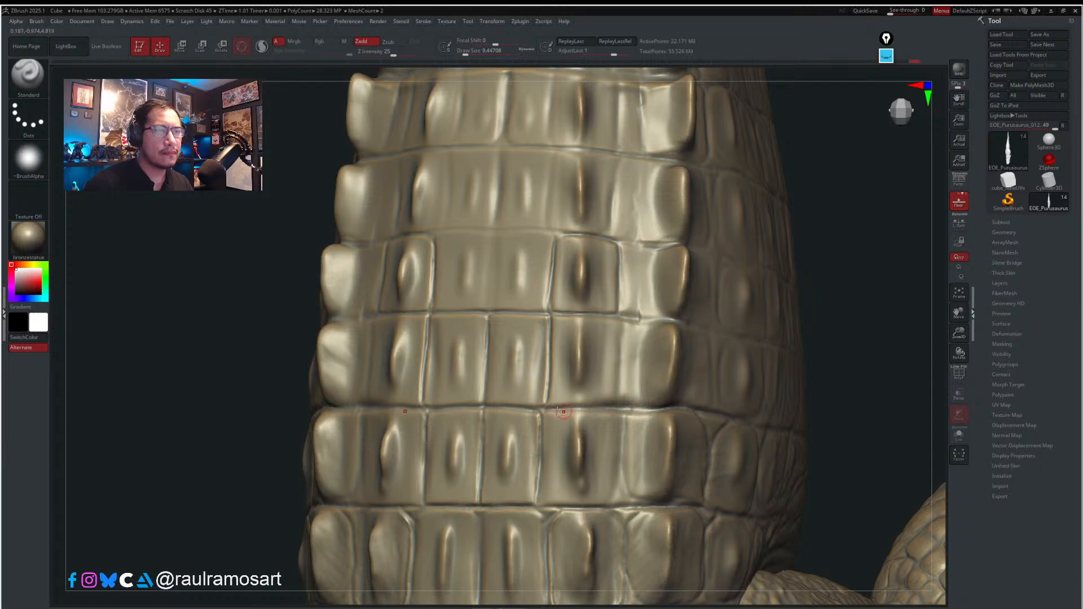
left_click_drag(621, 414, 608, 504)
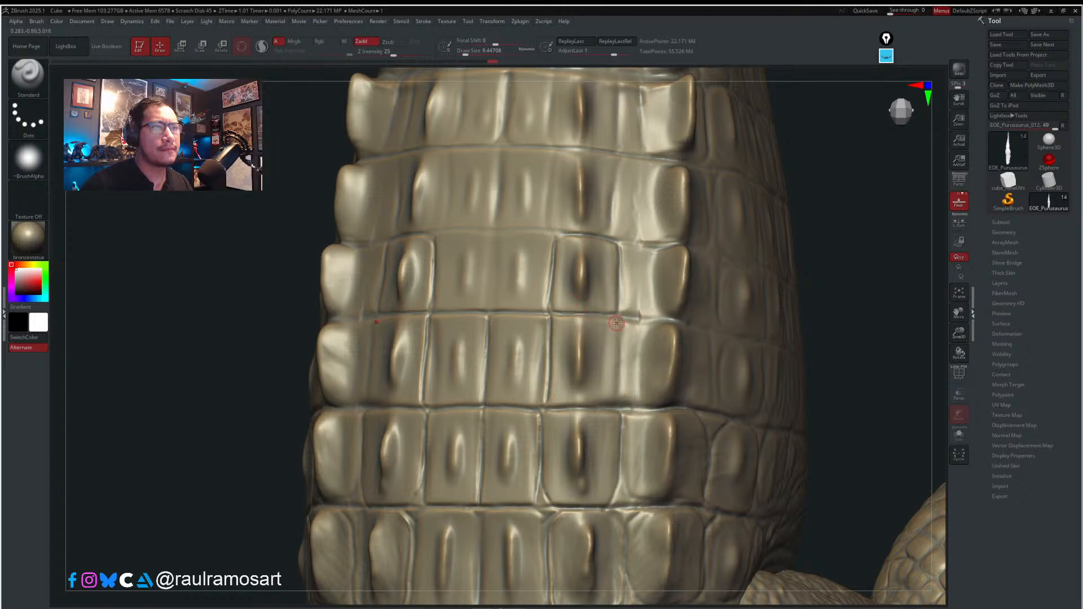
left_click_drag(616, 319, 619, 404)
left_click_drag(563, 316, 551, 411)
- Extend the carved grooves around the outer crest scutes and onto the flank of the tail
right_click_drag(592, 406, 562, 407)
key("ctrl")
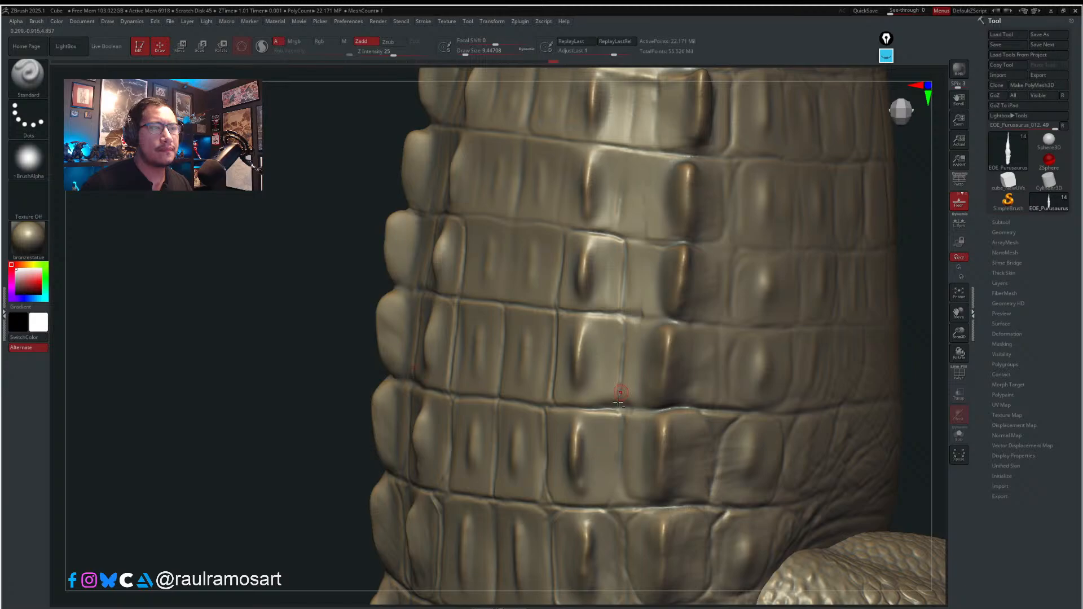
mouse_move(626, 323)
right_mouse_down()
mouse_move(663, 357)
mouse_move(652, 368)
mouse_move(648, 319)
mouse_move(636, 319)
right_mouse_up()
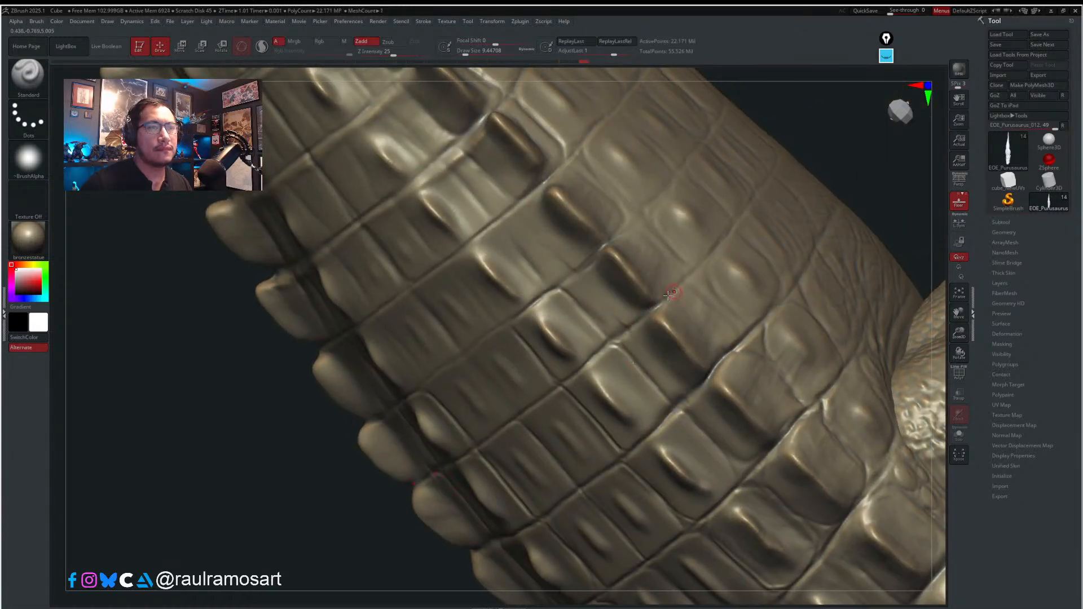
right_click_drag(668, 294, 683, 291)
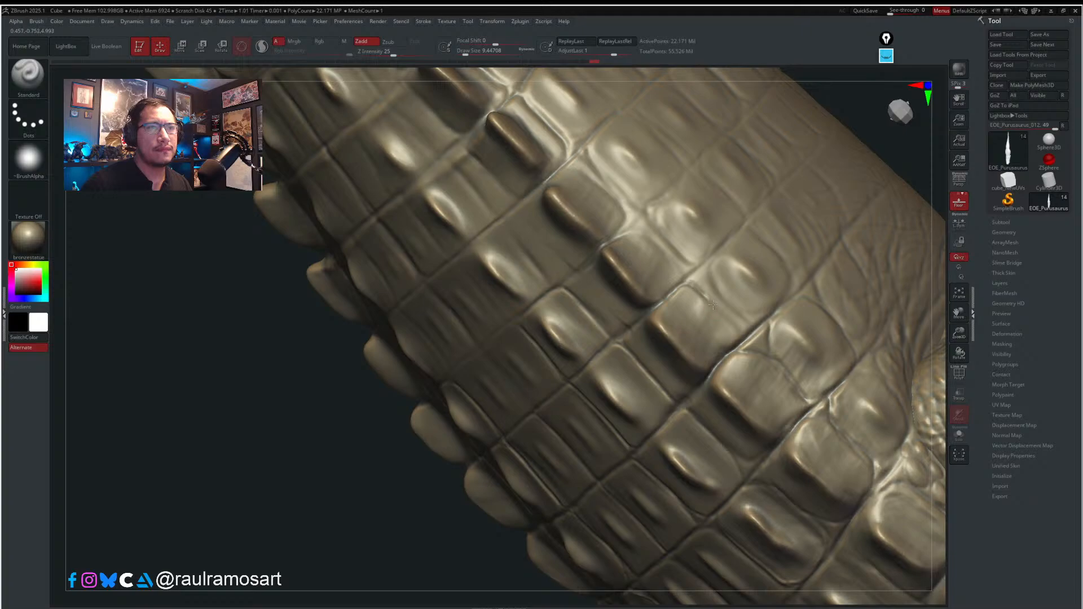
right_click_drag(722, 351, 694, 387)
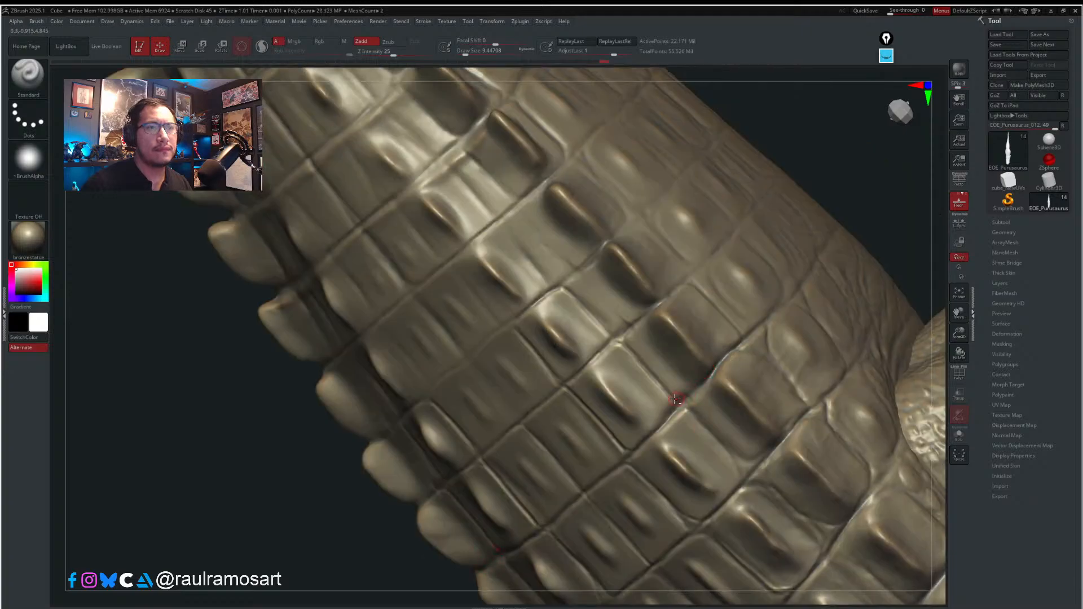
- Save the tool as a new version named EOE_Purusaurus_019.ztl
left_click(1041, 35)
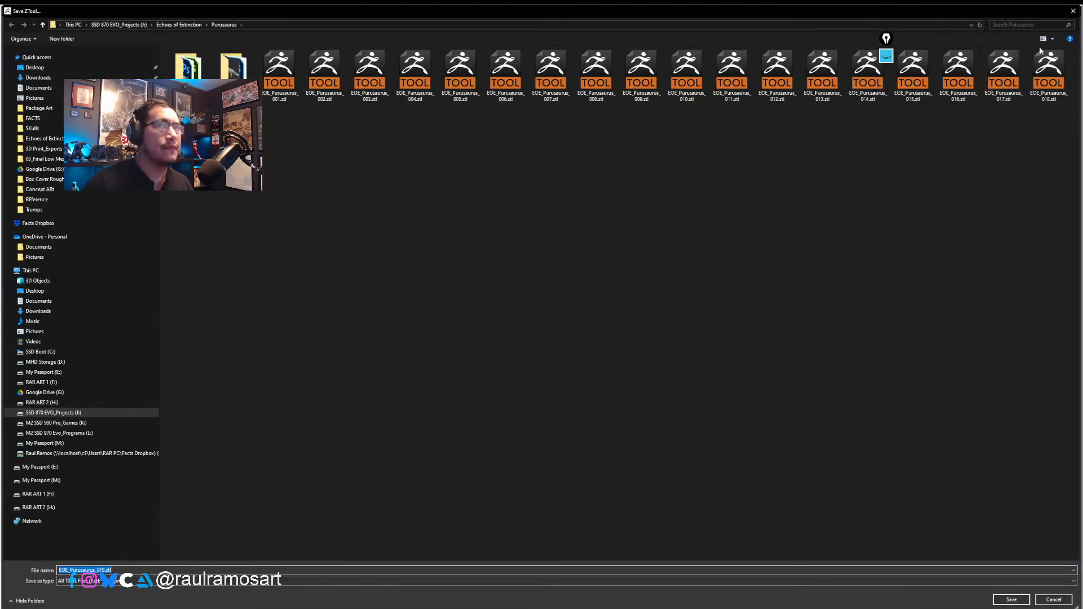
left_click(1044, 86)
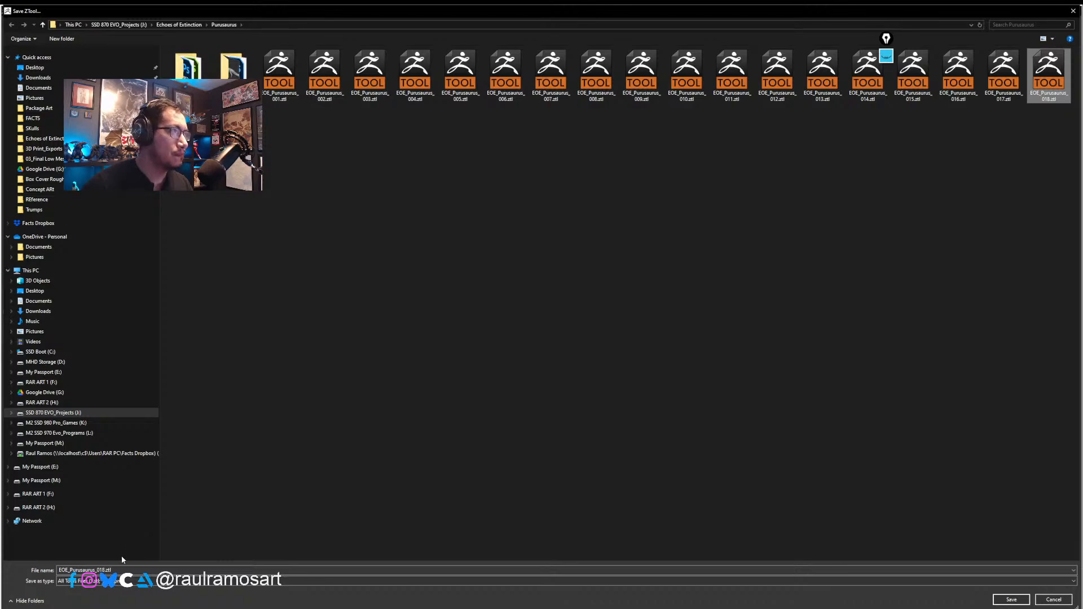
left_click(103, 570)
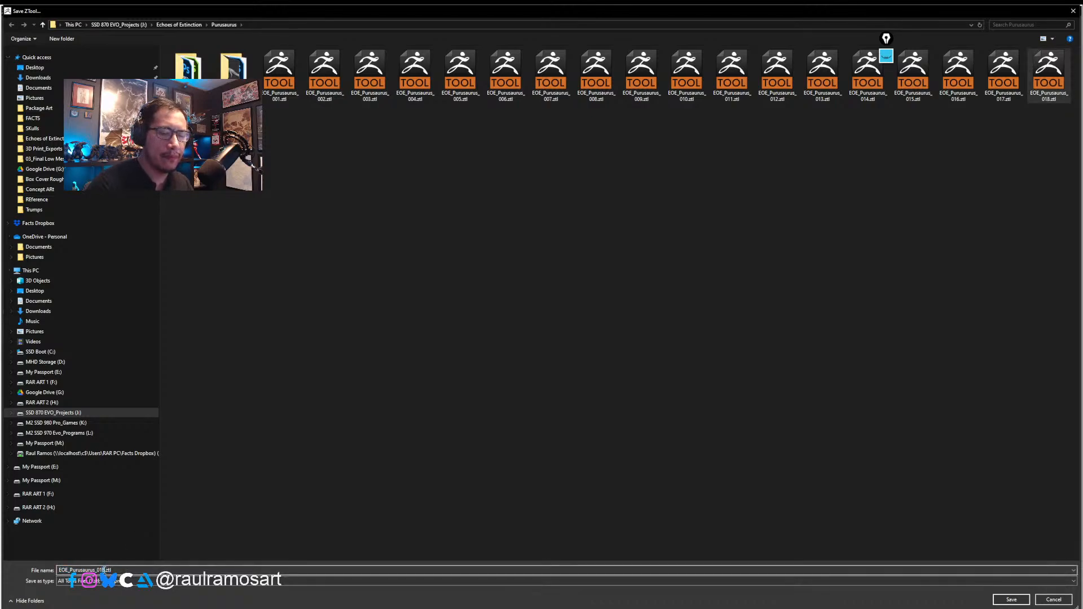
key("BackSpace")
type("9")
key("Return")
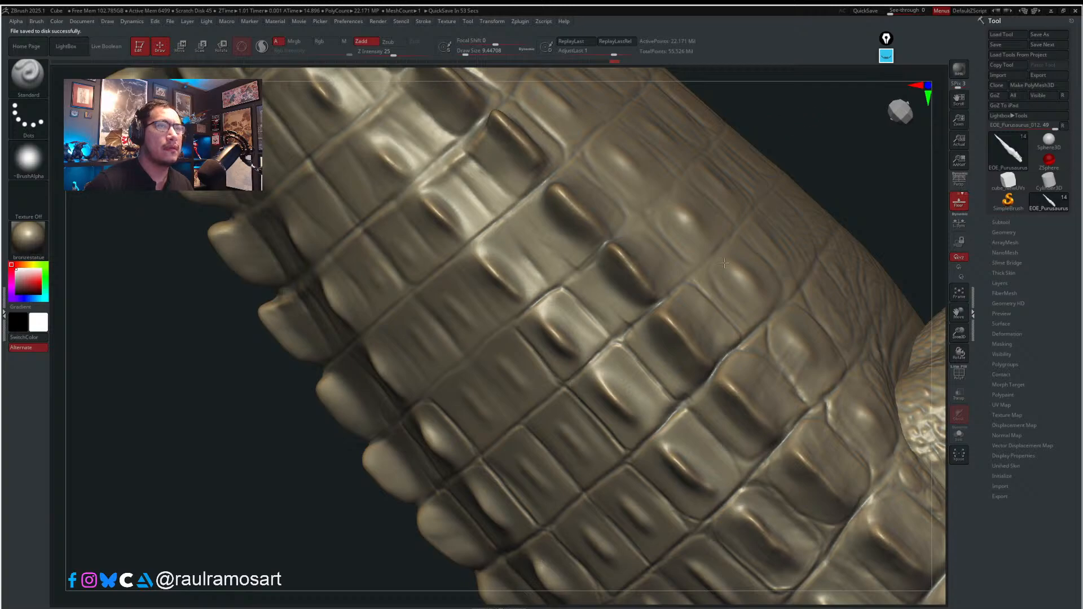
- Outline the central and flanking scutes of the next row up the tail with carved grooves at draw size 9.45
right_click_drag(592, 358, 484, 338)
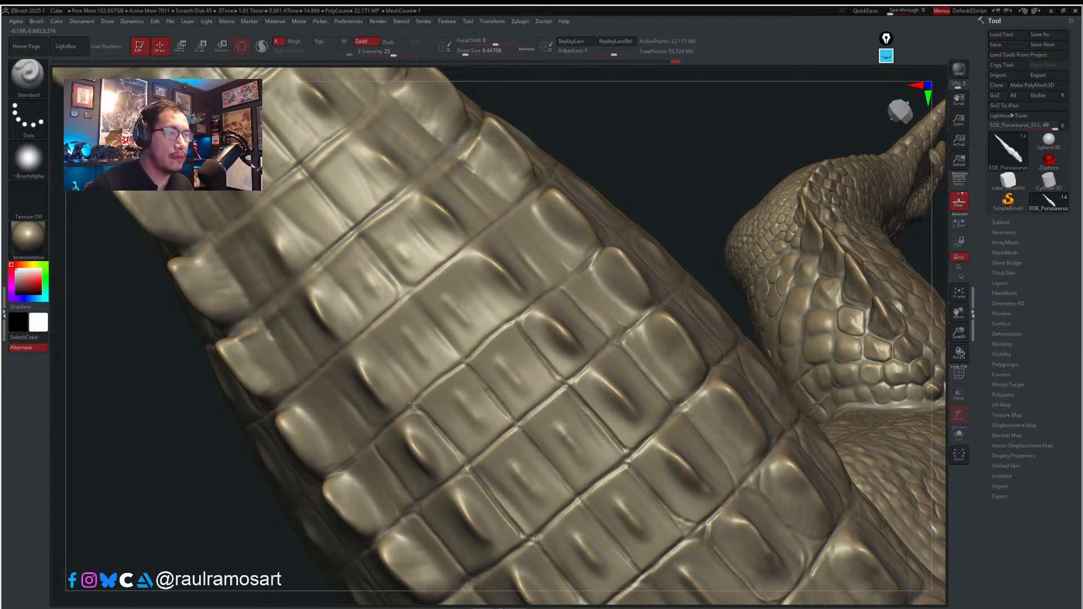
mouse_move(463, 359)
right_mouse_down()
mouse_move(479, 351)
mouse_move(362, 442)
right_mouse_up()
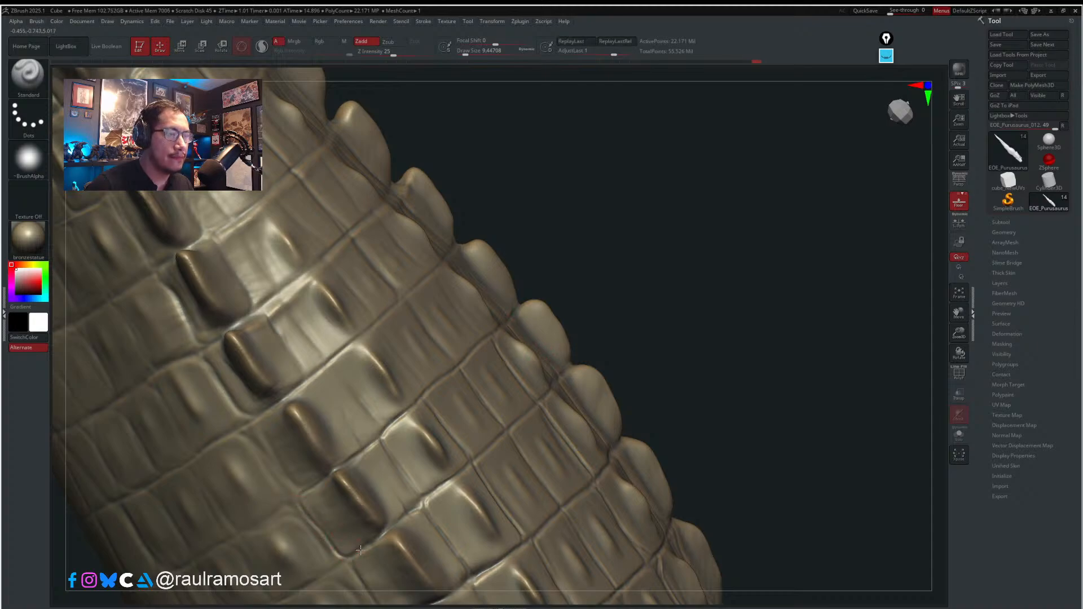
right_click_drag(393, 528, 371, 457)
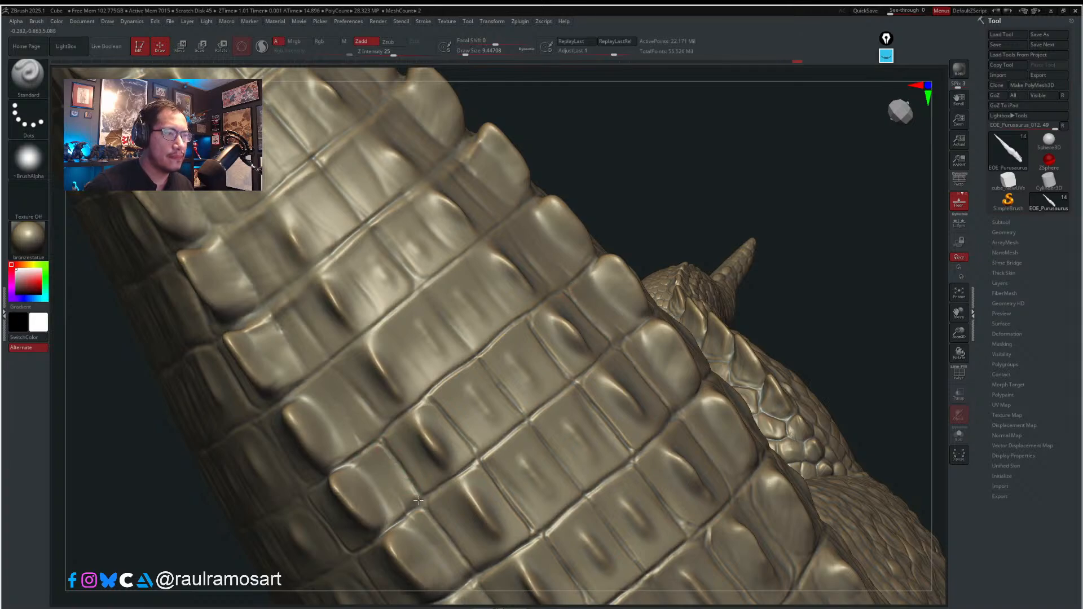
right_click_drag(405, 487, 505, 404)
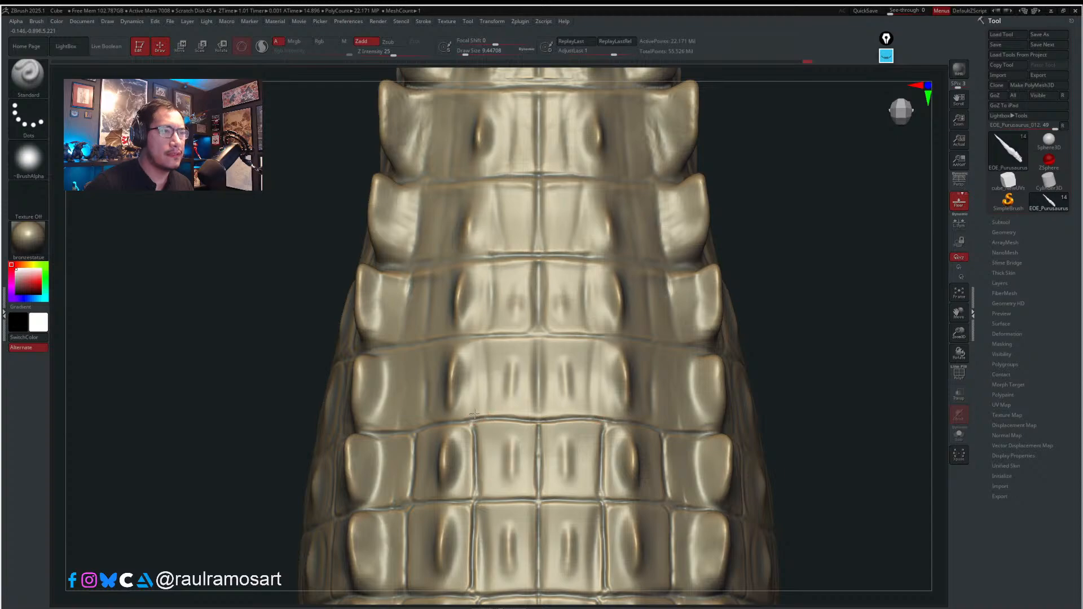
mouse_move(473, 420)
left_mouse_down()
mouse_move(478, 334)
mouse_move(526, 337)
left_mouse_up()
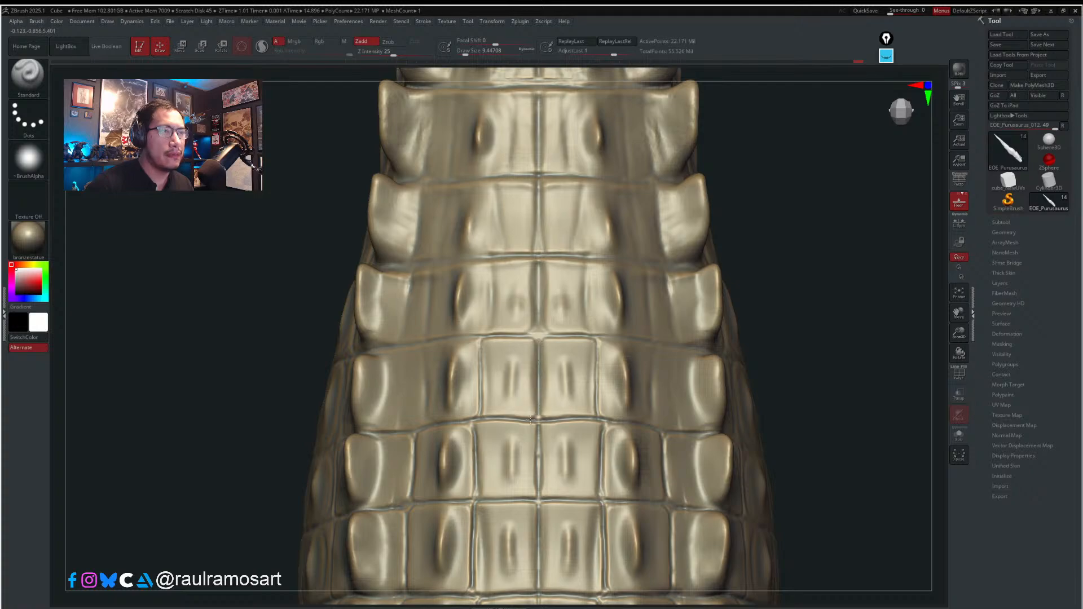
right_click_drag(477, 401, 444, 345)
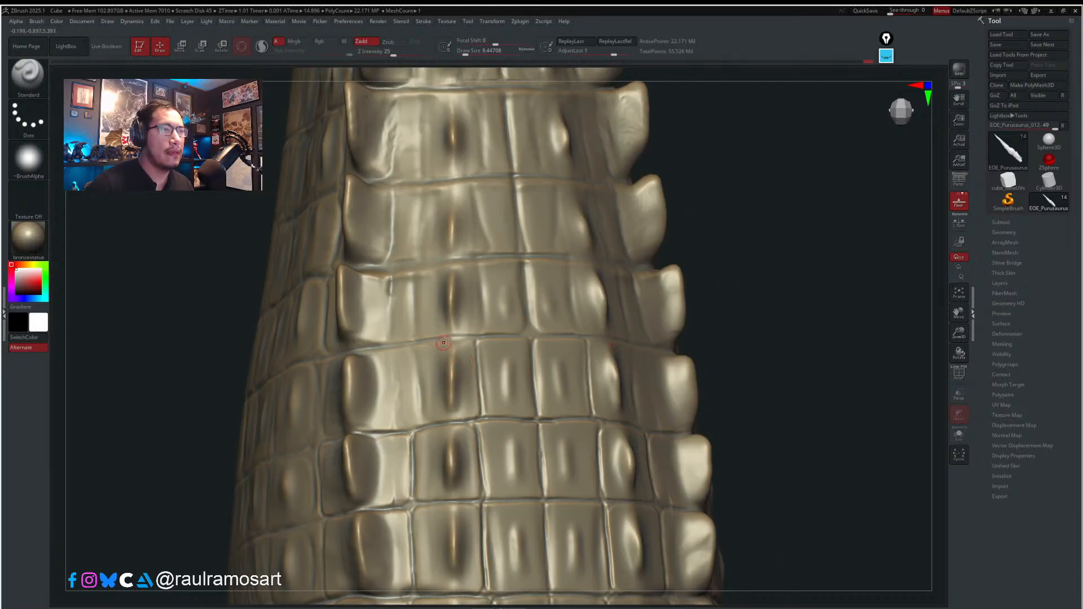
mouse_move(468, 336)
left_mouse_down()
mouse_move(445, 339)
mouse_move(419, 384)
mouse_move(415, 429)
mouse_move(415, 341)
left_mouse_up()
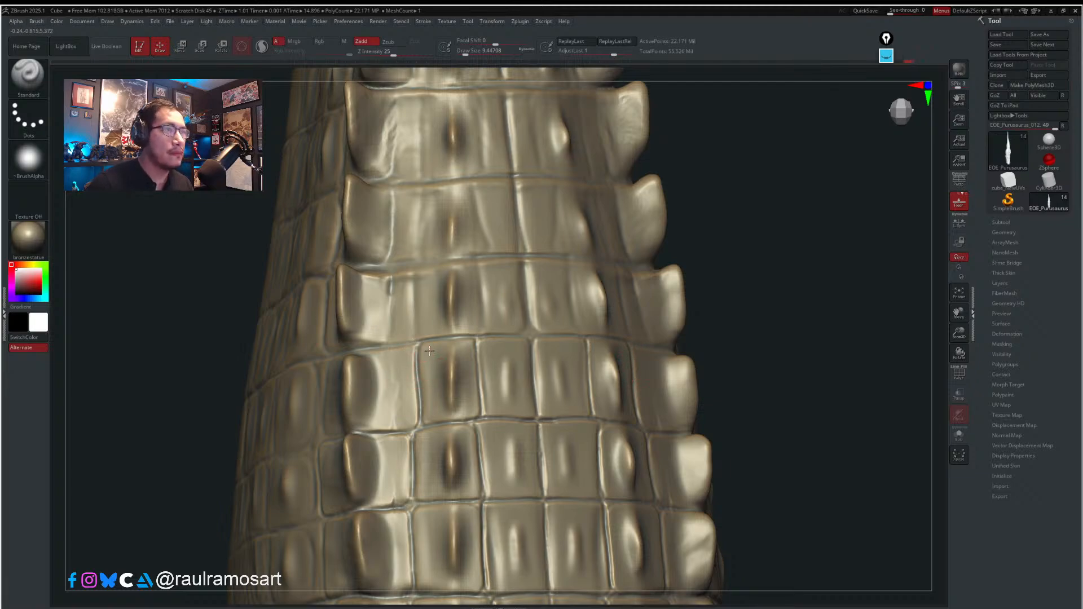
- Reshape the outer crest scute of that row and deepen the gap beside it on the flank at draw size 21.82
mouse_move(427, 369)
right_mouse_down()
mouse_move(431, 355)
mouse_move(409, 401)
mouse_move(417, 383)
mouse_move(392, 384)
right_mouse_up()
key("s")
mouse_move(348, 368)
left_mouse_down()
mouse_move(350, 400)
mouse_move(348, 369)
mouse_move(354, 400)
mouse_move(386, 421)
mouse_move(360, 381)
mouse_move(377, 372)
mouse_move(361, 359)
mouse_move(401, 350)
left_mouse_up()
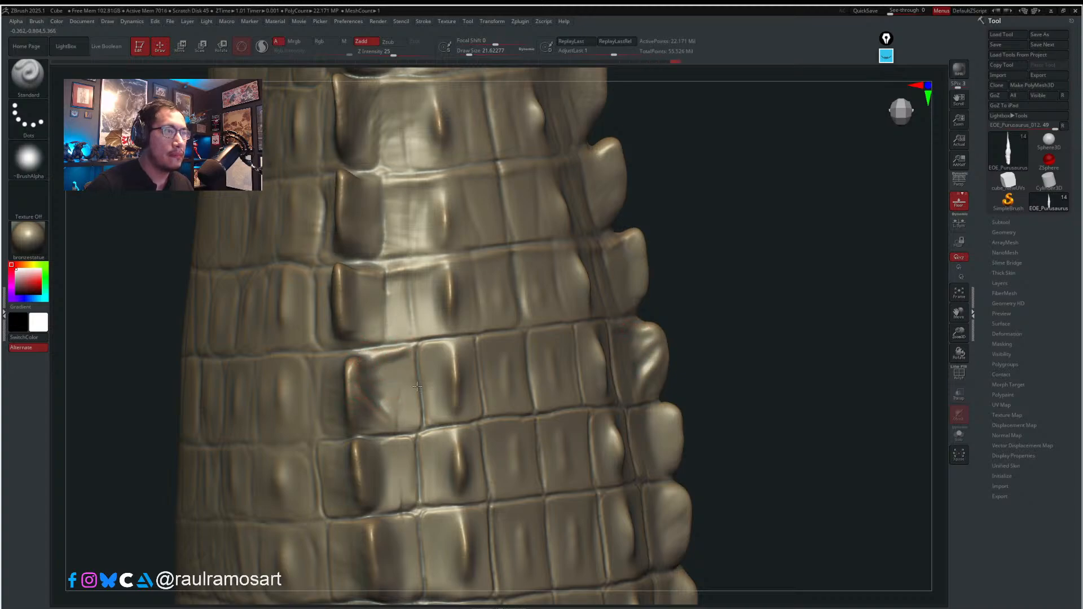
right_click_drag(367, 357, 282, 391)
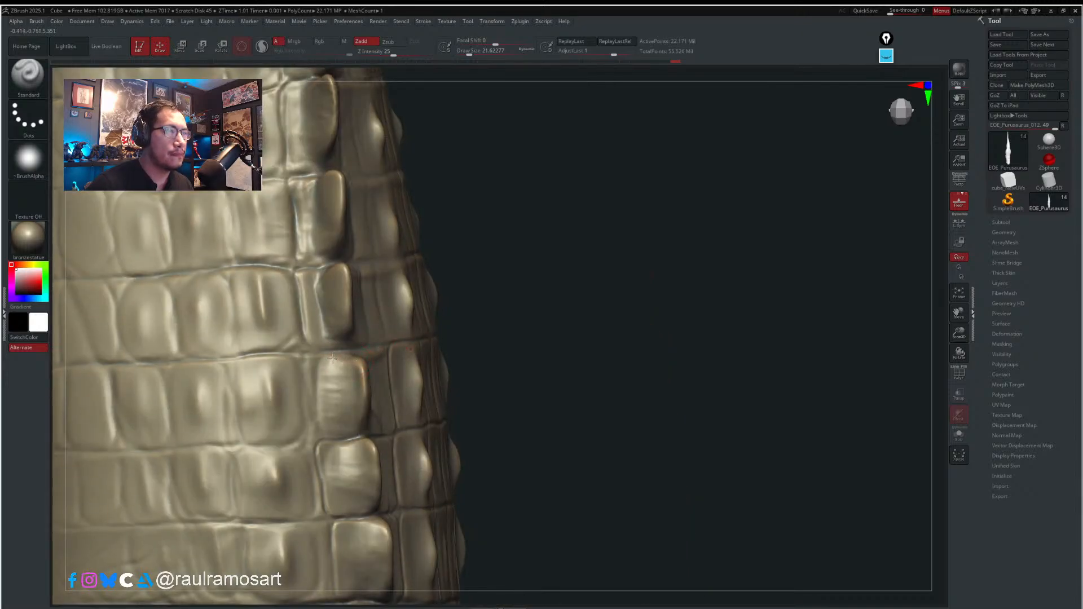
mouse_move(333, 358)
left_mouse_down()
mouse_move(310, 361)
mouse_move(315, 379)
mouse_move(308, 363)
mouse_move(312, 434)
left_mouse_up()
- Reduce the draw size to 9.45 and carve an outline around the flank scute next to the crest scute
key("s")
key("s")
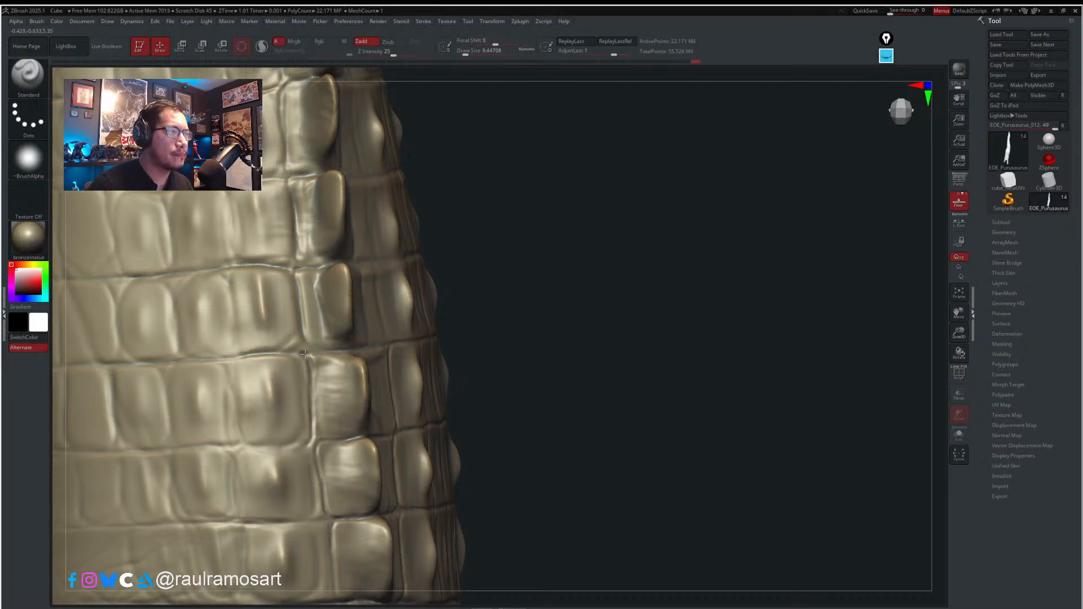
mouse_move(239, 357)
left_mouse_down()
mouse_move(242, 433)
mouse_move(310, 416)
mouse_move(309, 387)
left_mouse_up()
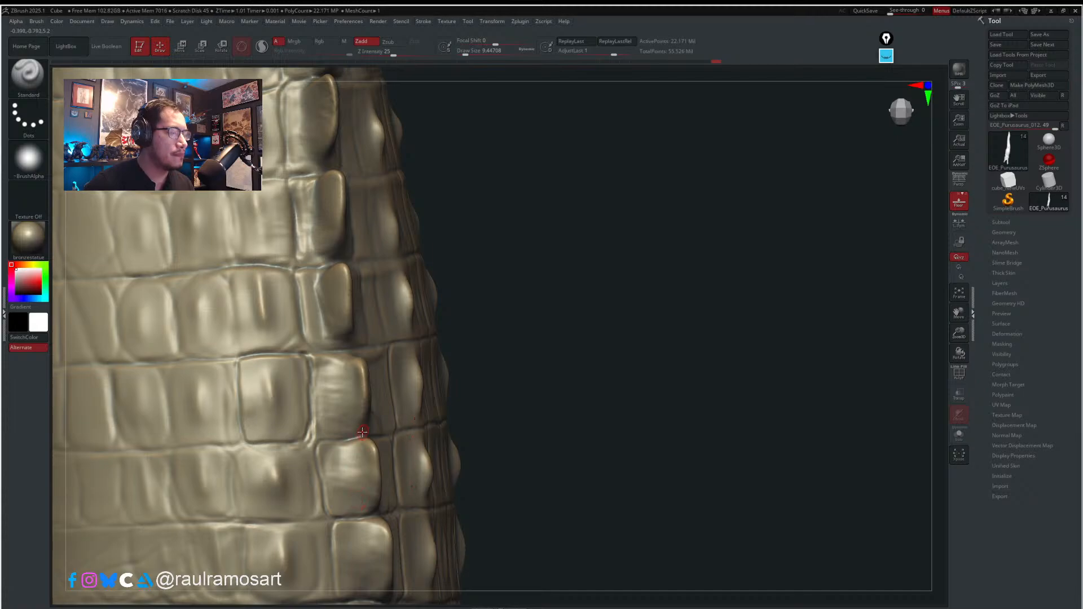
- Carve the vertical and cross grooves between the central and crest scutes of the next tail rows at draw size 9.45
mouse_move(356, 432)
right_mouse_down()
mouse_move(340, 431)
mouse_move(472, 327)
right_mouse_up()
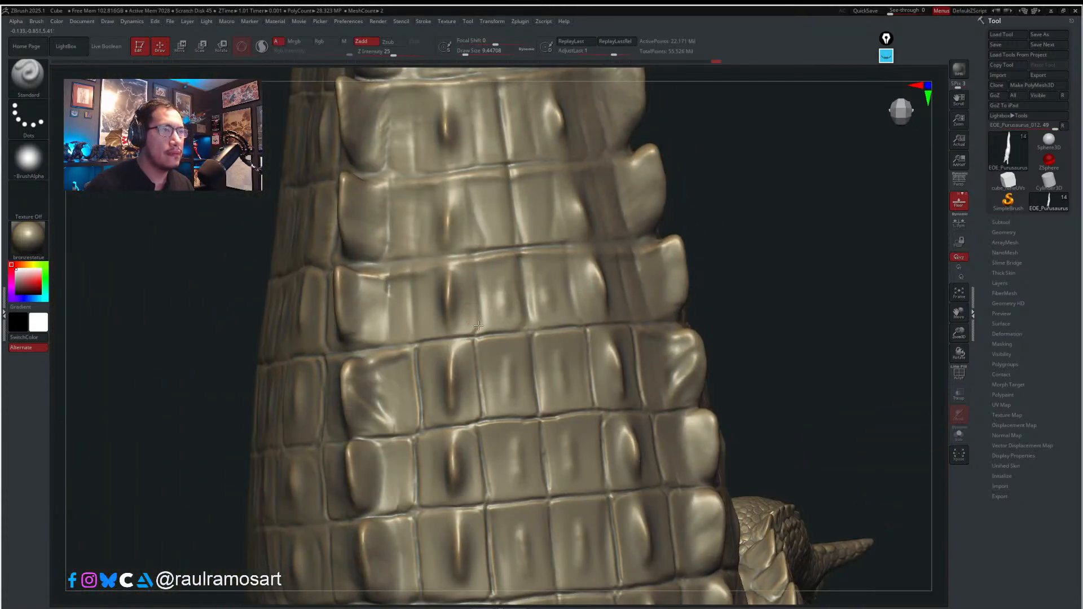
mouse_move(479, 317)
left_mouse_down()
mouse_move(469, 270)
mouse_move(477, 334)
left_mouse_up()
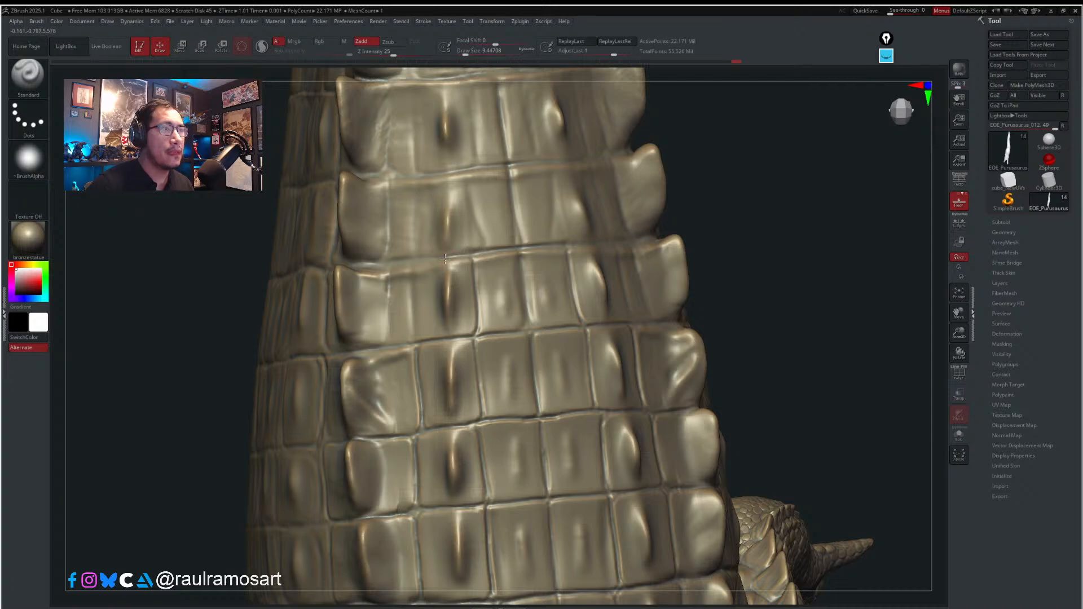
left_click_drag(415, 266, 424, 341)
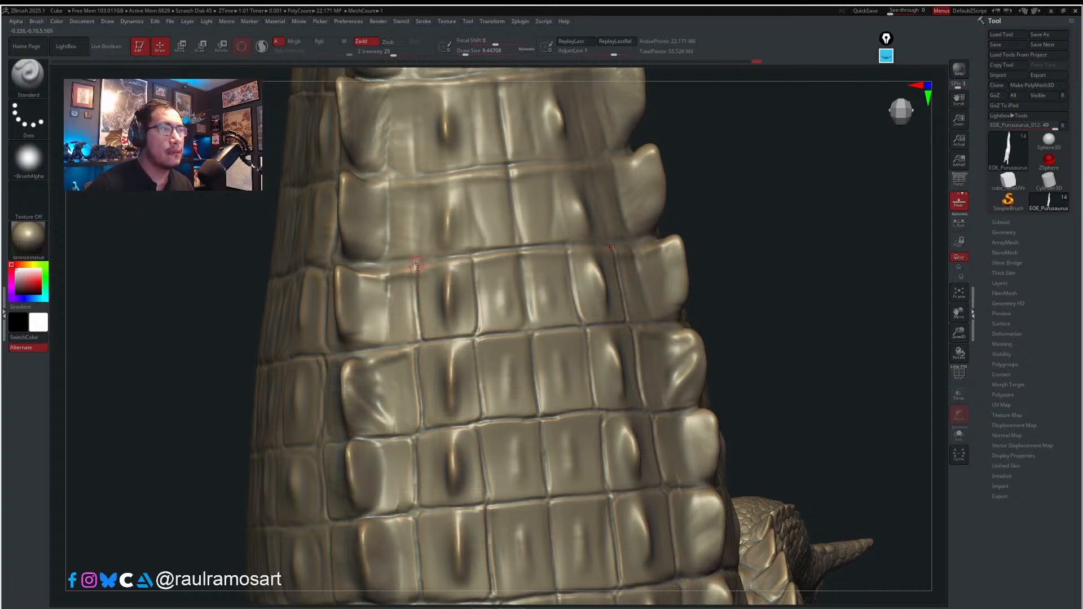
right_click_drag(399, 273, 375, 270)
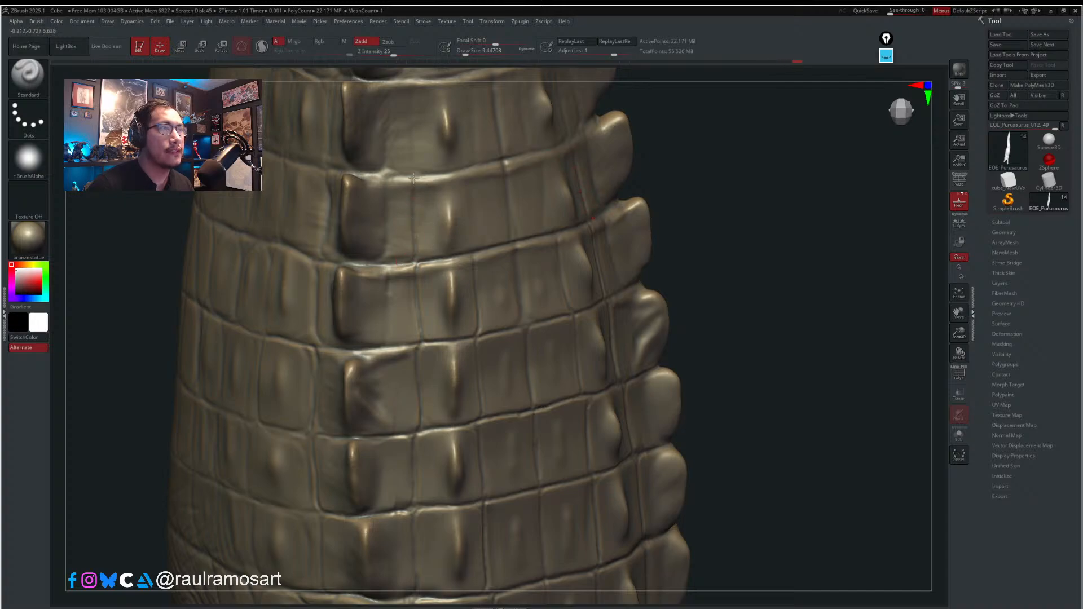
left_click_drag(413, 177, 454, 172)
right_click_drag(452, 172, 486, 178)
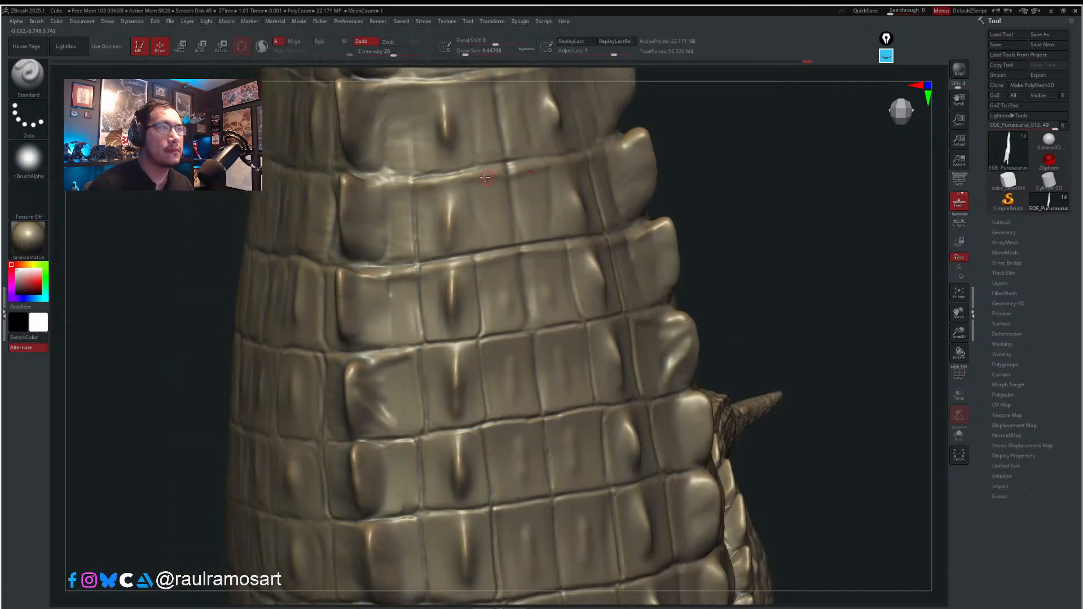
- Examine the whole crocodile from tail to head, including its polygroups and the geometry subdivision settings
mouse_move(452, 144)
right_mouse_down("ctrl")
mouse_move(461, 183)
mouse_move(551, 198)
mouse_move(779, 437)
mouse_move(734, 466)
mouse_move(713, 427)
right_mouse_up("ctrl")
key("shift+f")
key("shift+f")
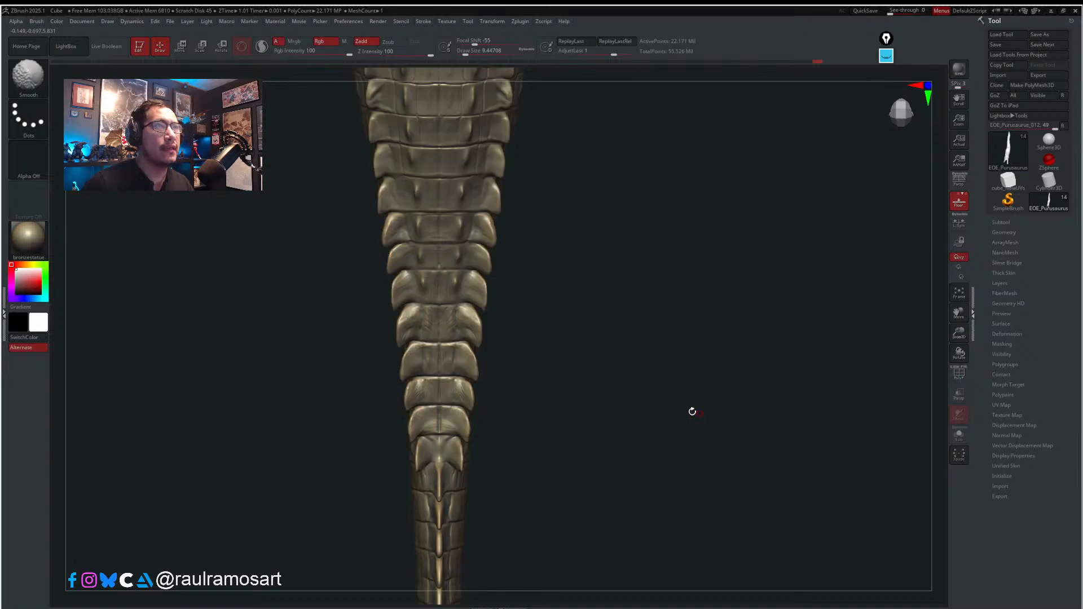
left_click(1009, 232)
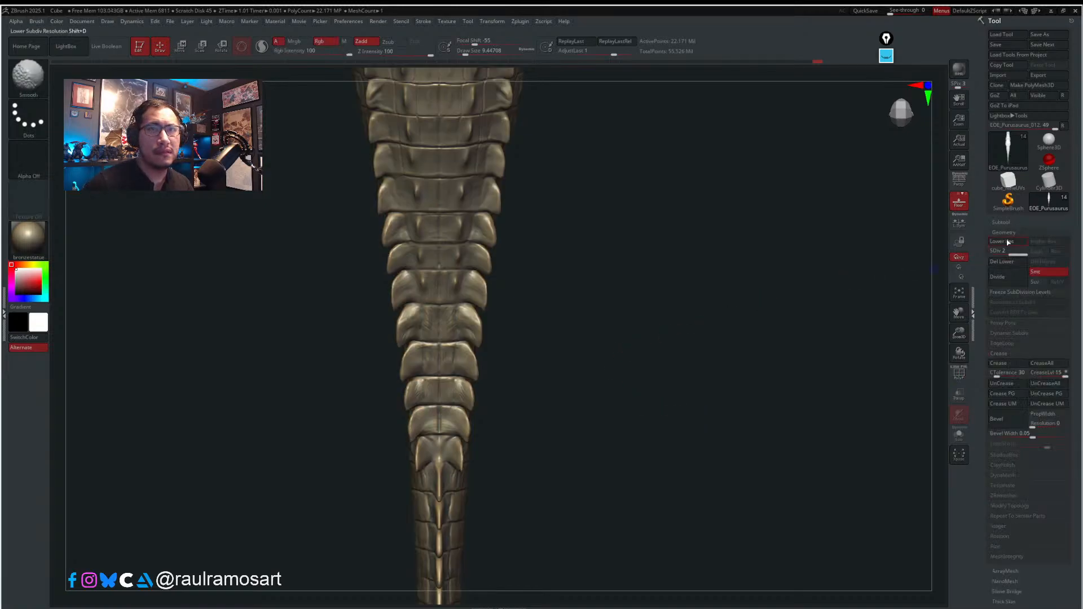
right_click_drag(667, 316, 668, 307)
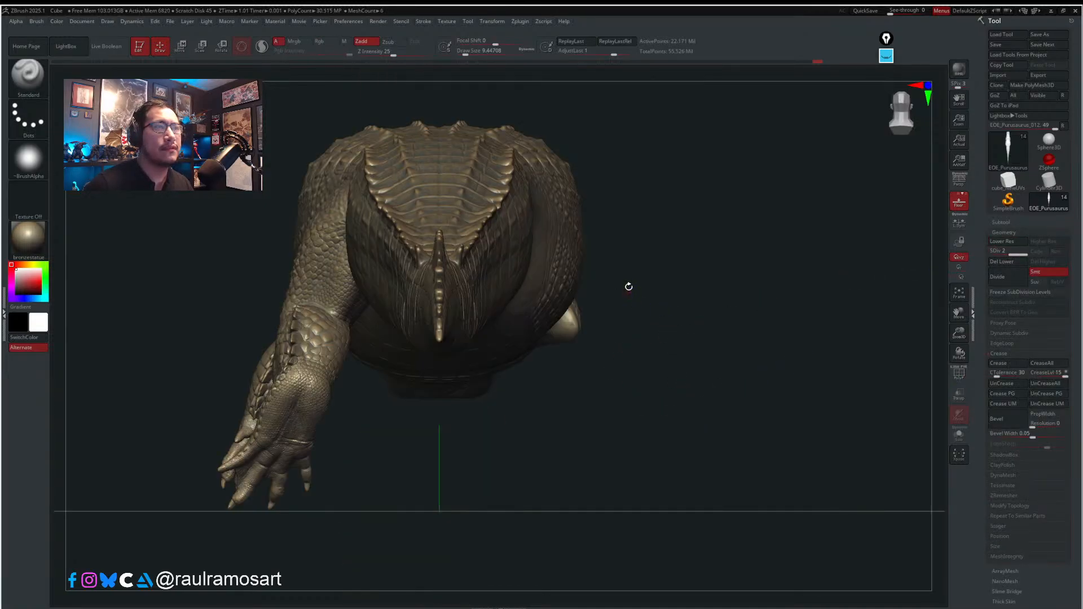
right_click_drag(707, 216, 647, 352)
key("shift+f")
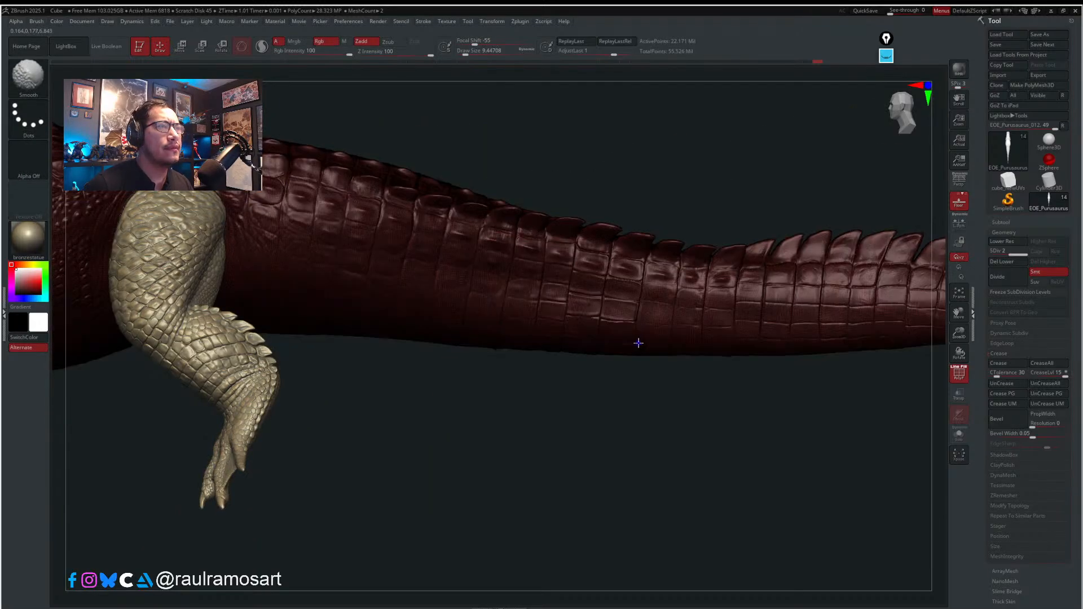
key("shift+f")
right_click_drag(553, 449, 886, 463, "alt")
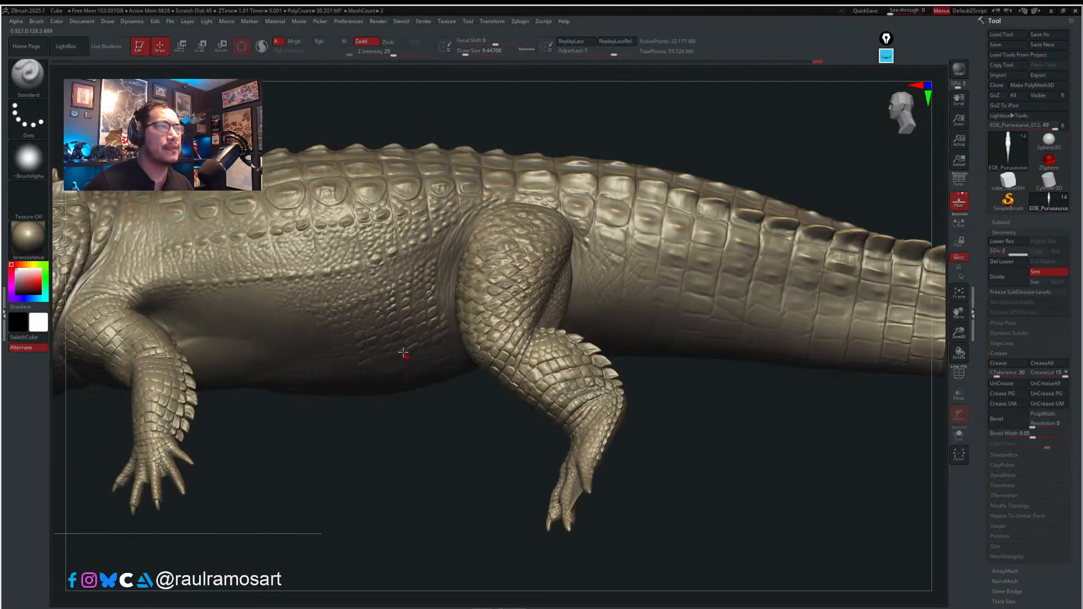
mouse_move(403, 353)
right_mouse_down("ctrl")
mouse_move(393, 342)
mouse_move(516, 338)
right_mouse_up("ctrl")
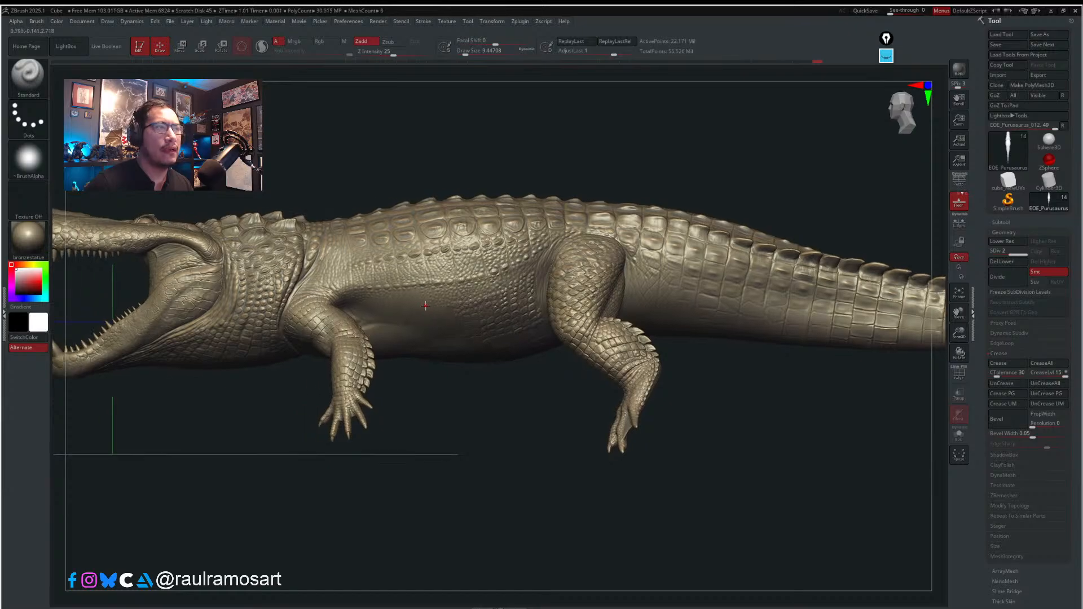
mouse_move(434, 318)
right_mouse_down()
mouse_move(431, 300)
mouse_move(438, 321)
mouse_move(451, 314)
right_mouse_up()
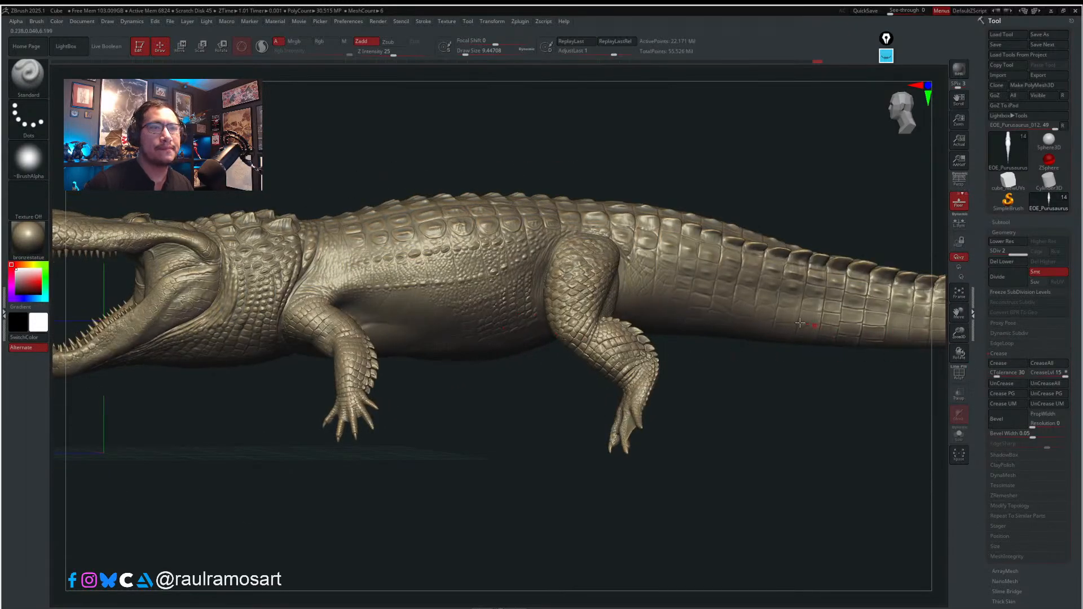
- Isolate the body subtool in Solo mode and save the tool
left_click(964, 439)
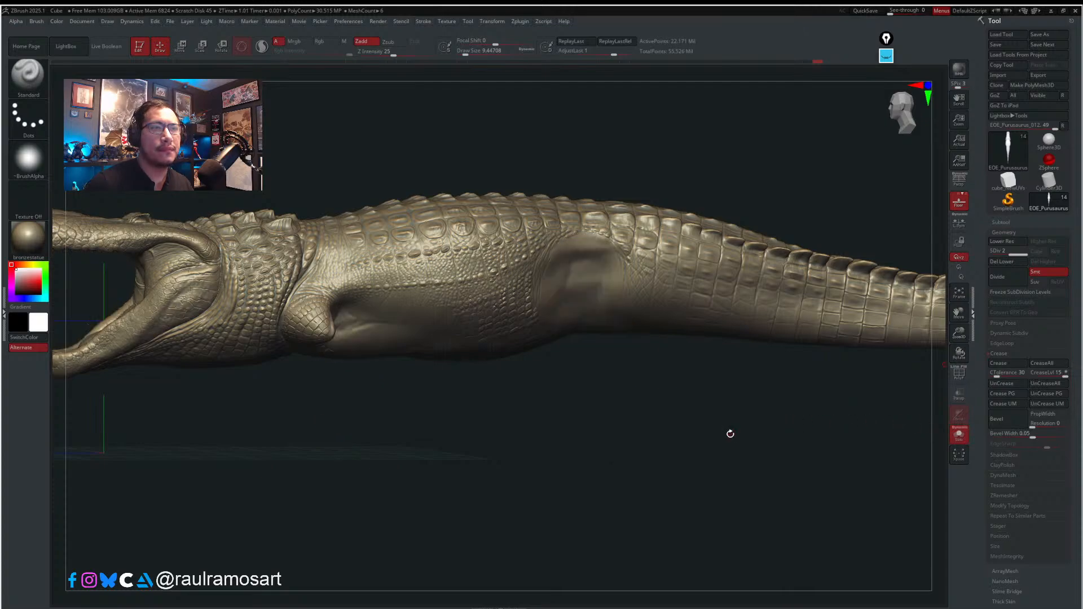
right_click_drag(730, 433, 734, 419)
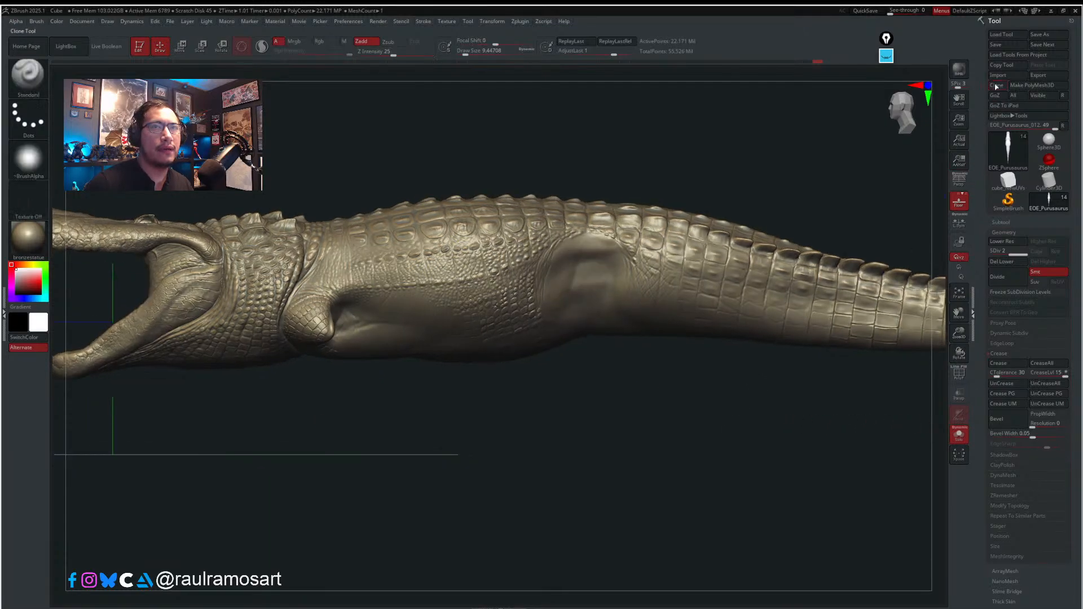
left_click(1007, 49)
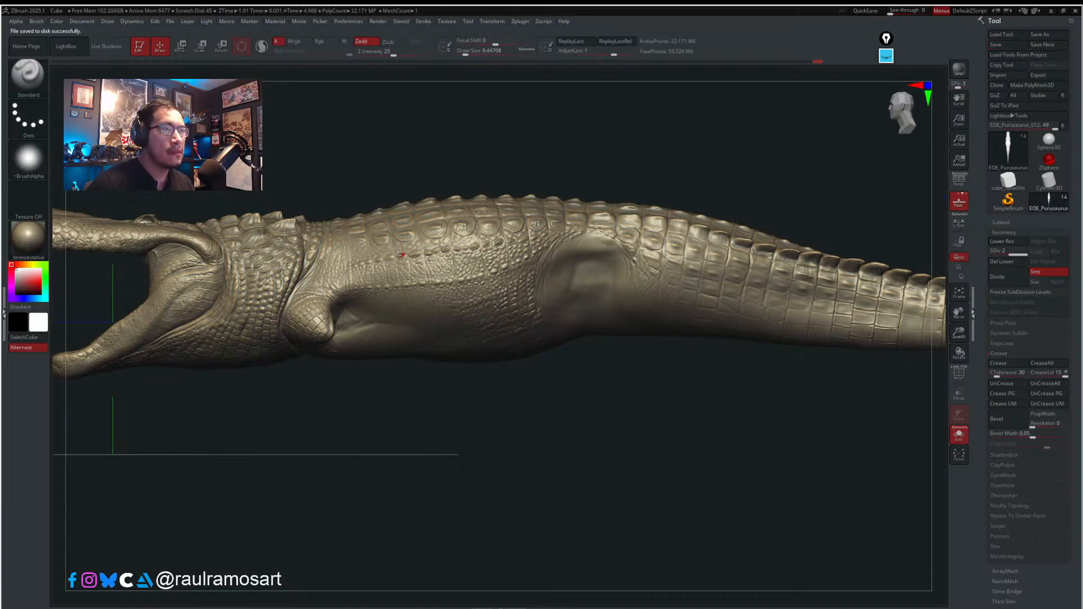
- Examine the polygroups of the isolated body around the head, neck and torso
key("s")
left_click_drag(383, 285, 391, 285)
mouse_move(441, 352)
right_mouse_down("alt")
mouse_move(556, 391)
mouse_move(541, 376)
right_mouse_up("alt")
key("shift+f")
key("shift+f")
key("shift+f")
key("shift+f")
key("shift+f")
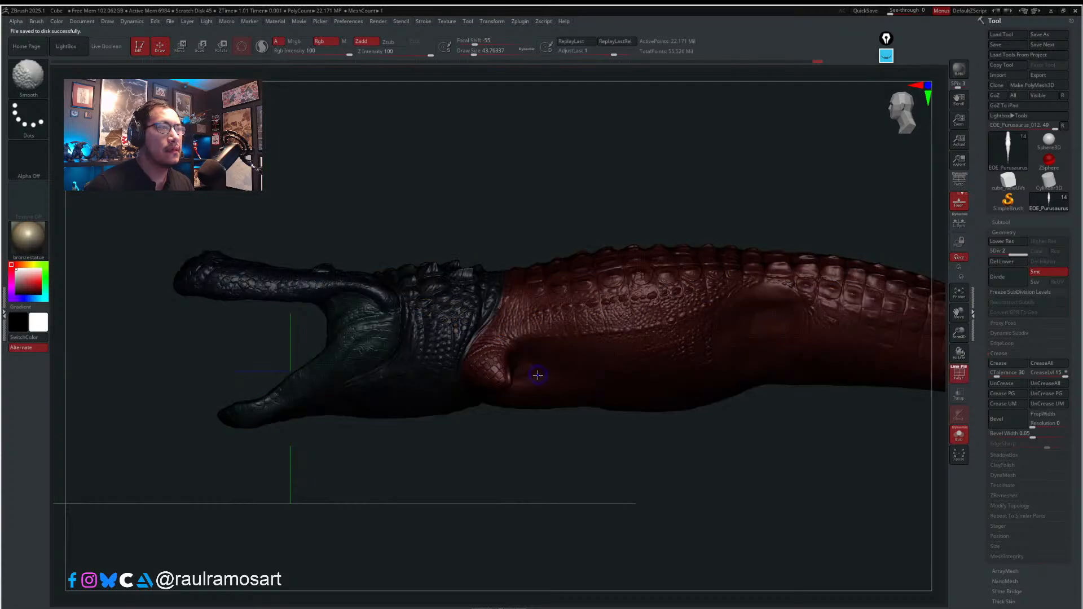
key("shift+f")
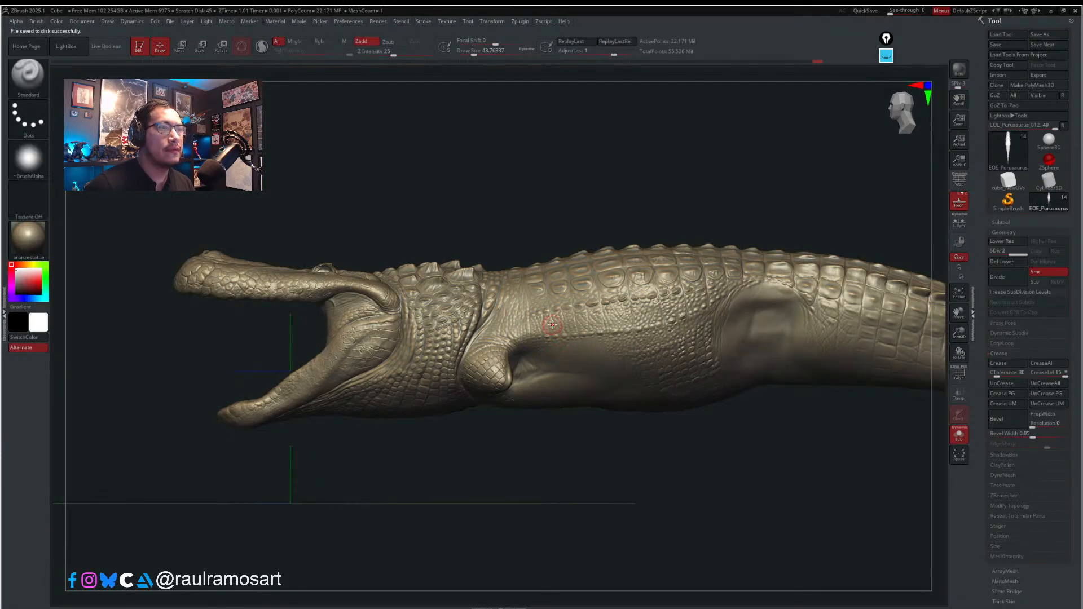
- Deepen the creases where the crest scutes meet the flank scutes, using draw sizes 14.16, 15.55 and 12.91
mouse_move(552, 327)
right_mouse_down()
mouse_move(563, 333)
mouse_move(542, 322)
mouse_move(581, 277)
mouse_move(594, 292)
mouse_move(532, 366)
mouse_move(669, 297)
mouse_move(621, 288)
mouse_move(628, 306)
mouse_move(615, 280)
mouse_move(614, 339)
mouse_move(621, 321)
mouse_move(666, 347)
mouse_move(672, 279)
mouse_move(580, 370)
right_mouse_up()
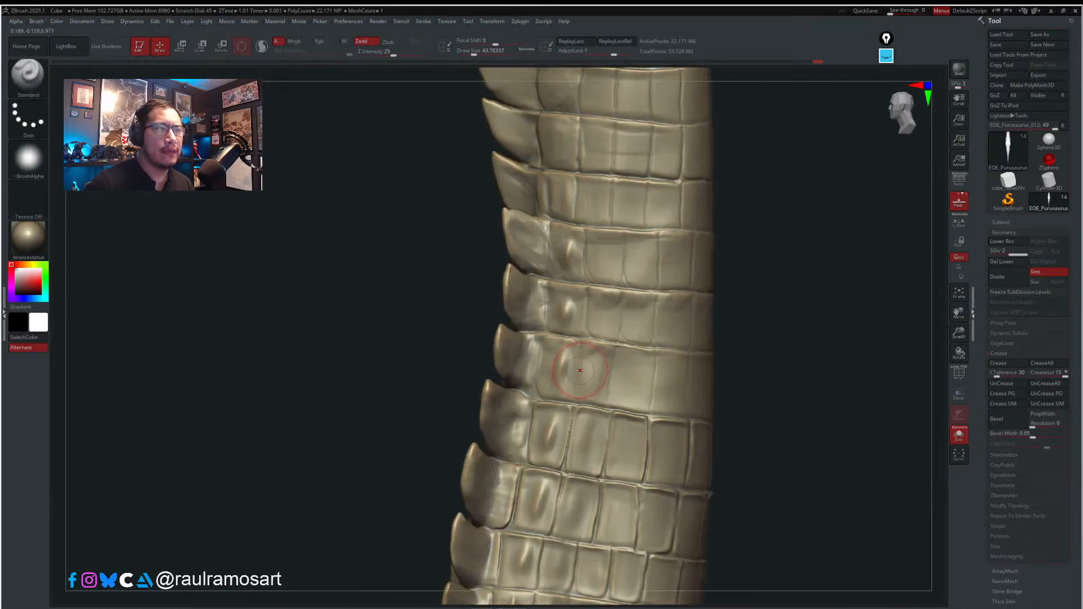
key("s")
mouse_move(580, 370)
left_mouse_down()
mouse_move(570, 395)
mouse_move(512, 398)
mouse_move(521, 454)
left_mouse_up()
key("s")
key("s")
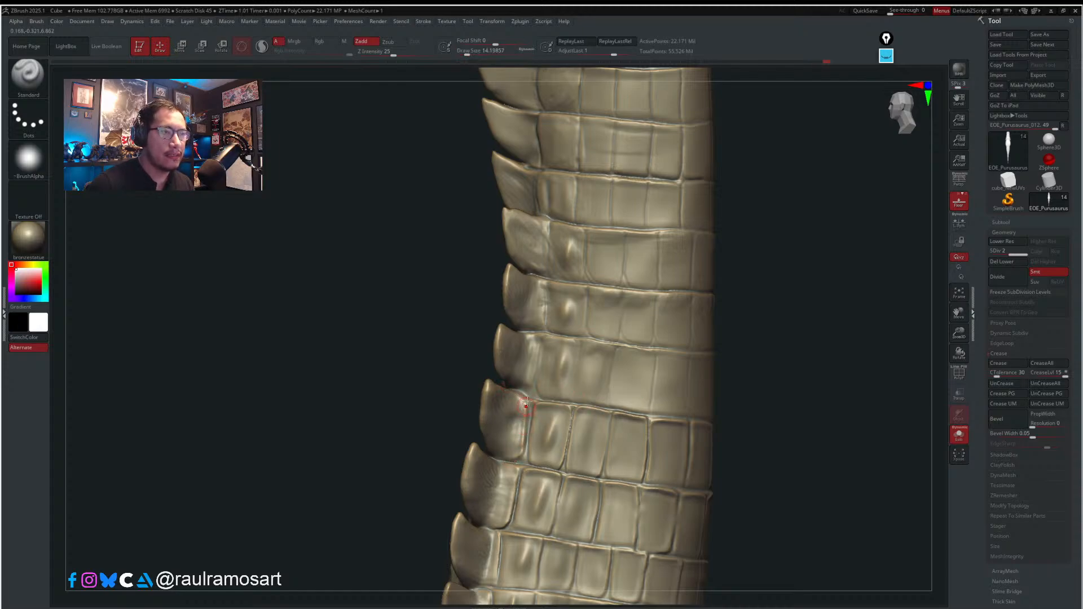
right_click_drag(535, 354, 536, 340)
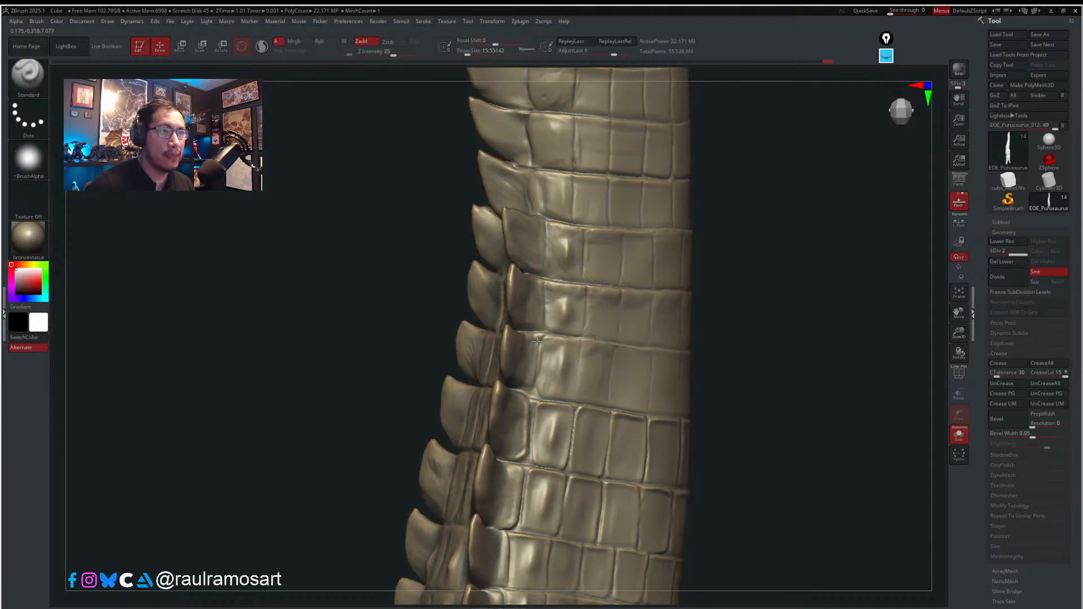
key("s")
left_click_drag(536, 340, 532, 342)
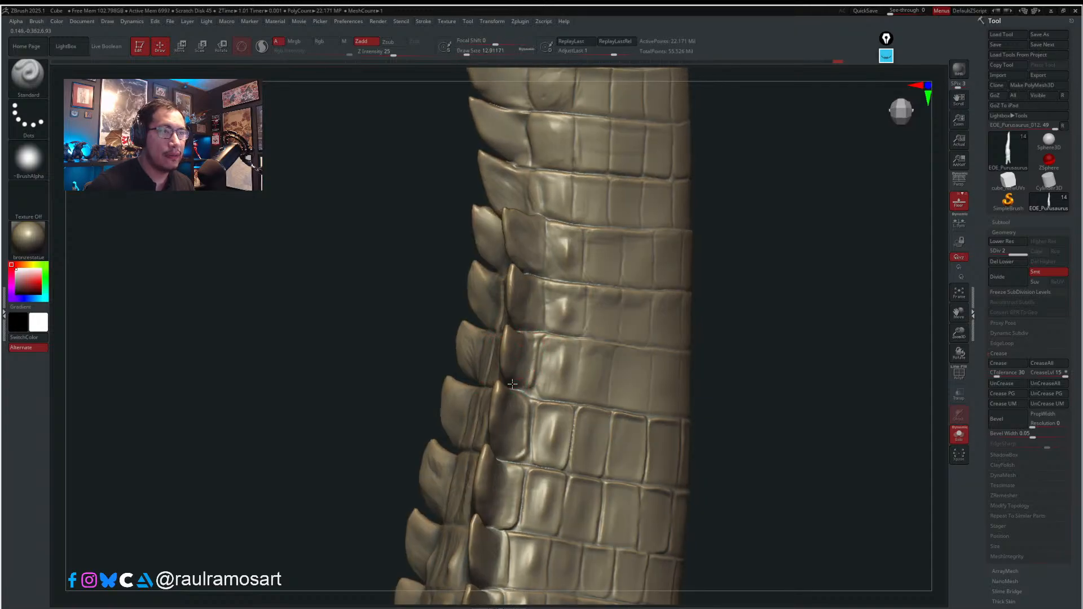
- Reduce the draw size to 8.42 and carve fine grooves around the central scutes between the paired crests near the tail's narrow end
right_click_drag(529, 342, 512, 334)
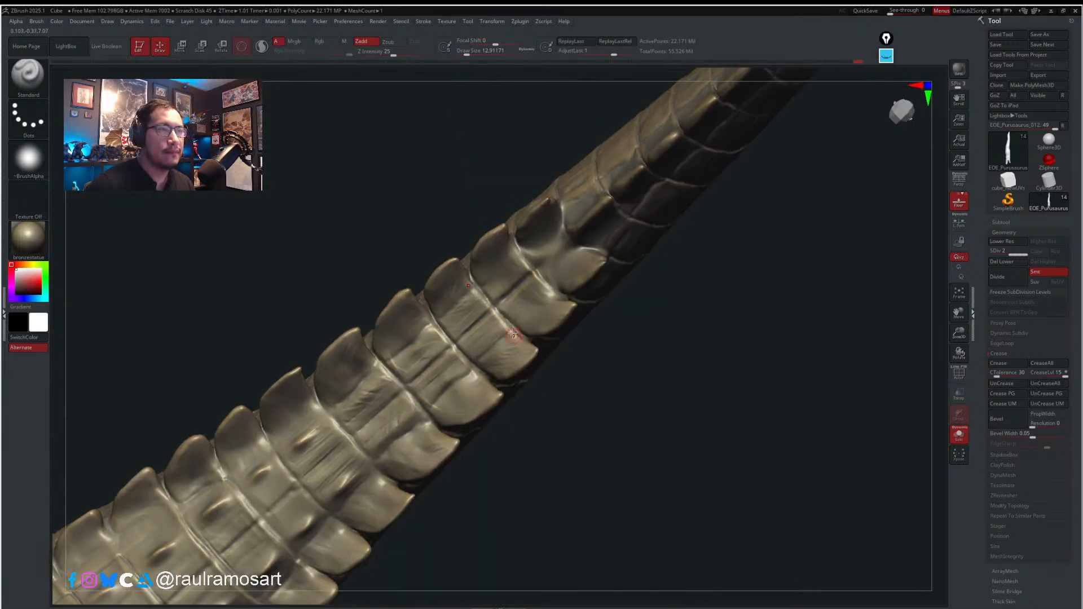
key("s")
left_click_drag(509, 330, 505, 331)
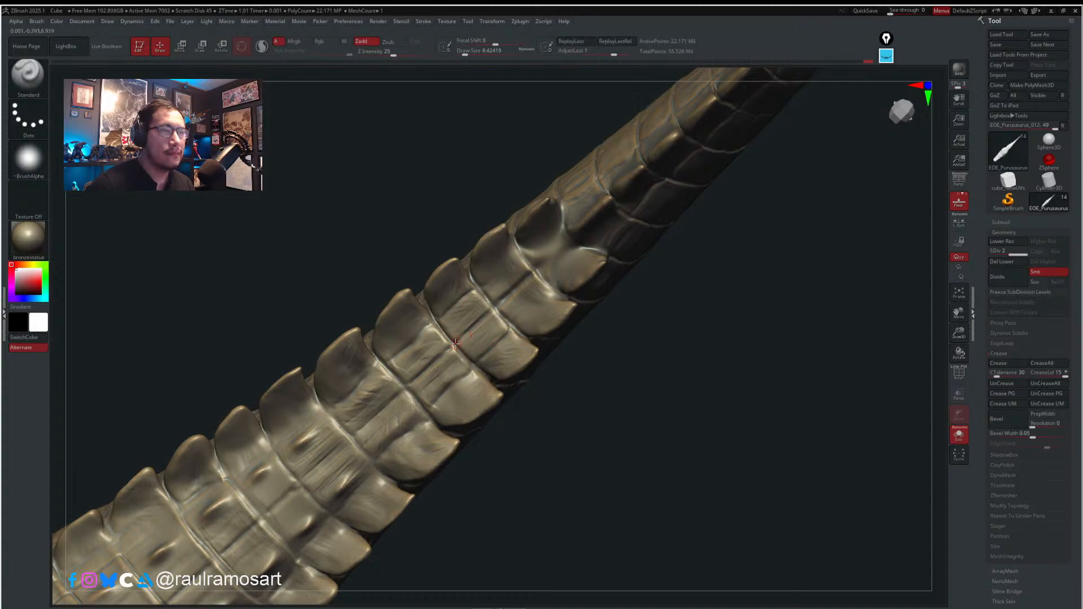
right_click_drag(477, 302, 528, 316)
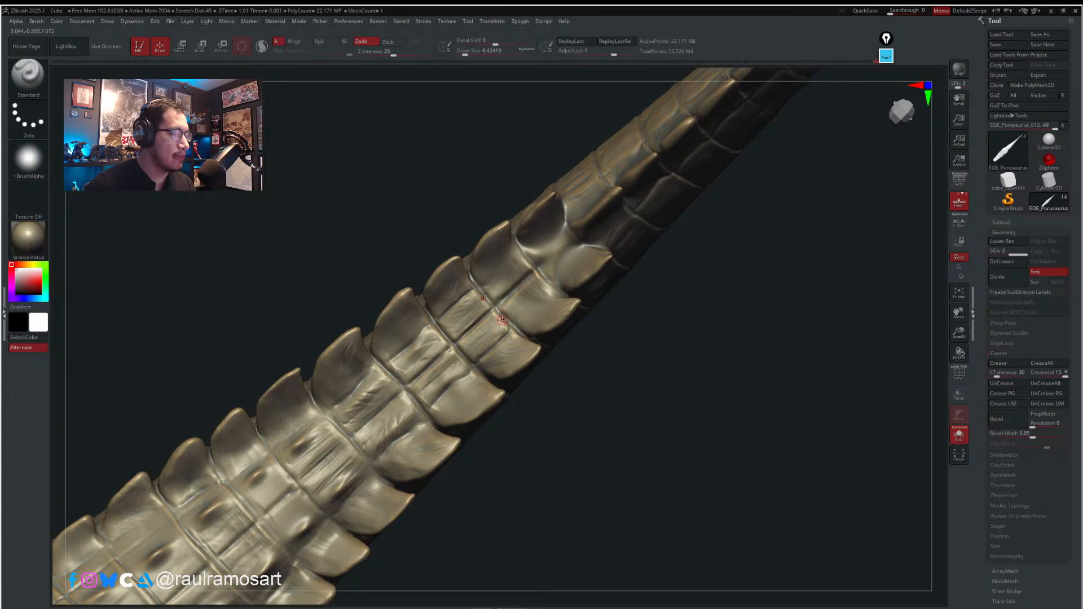
right_click_drag(513, 339, 472, 285)
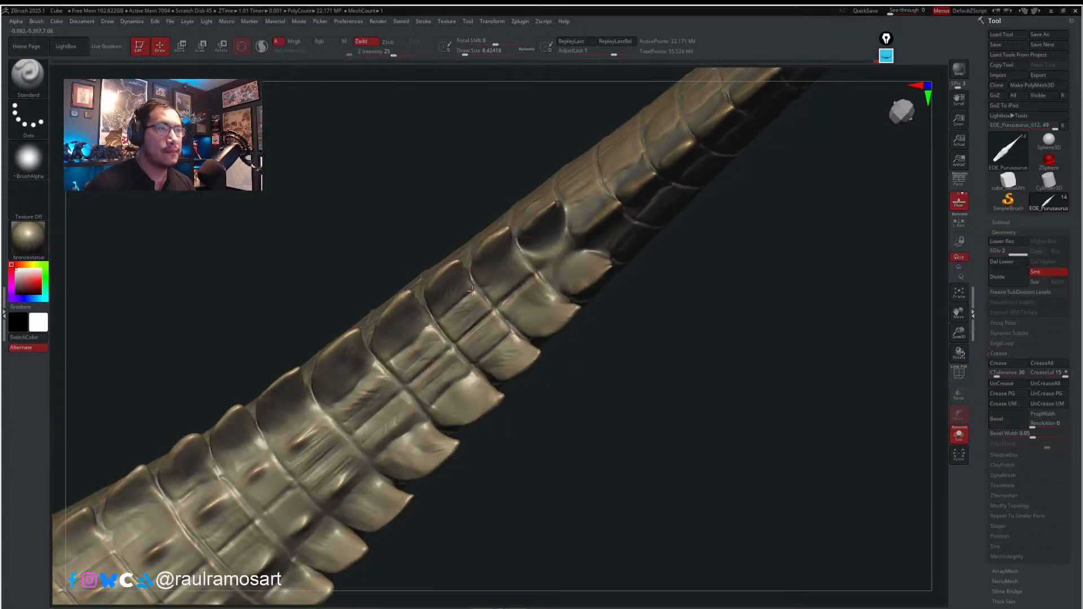
right_click_drag(503, 278, 491, 282)
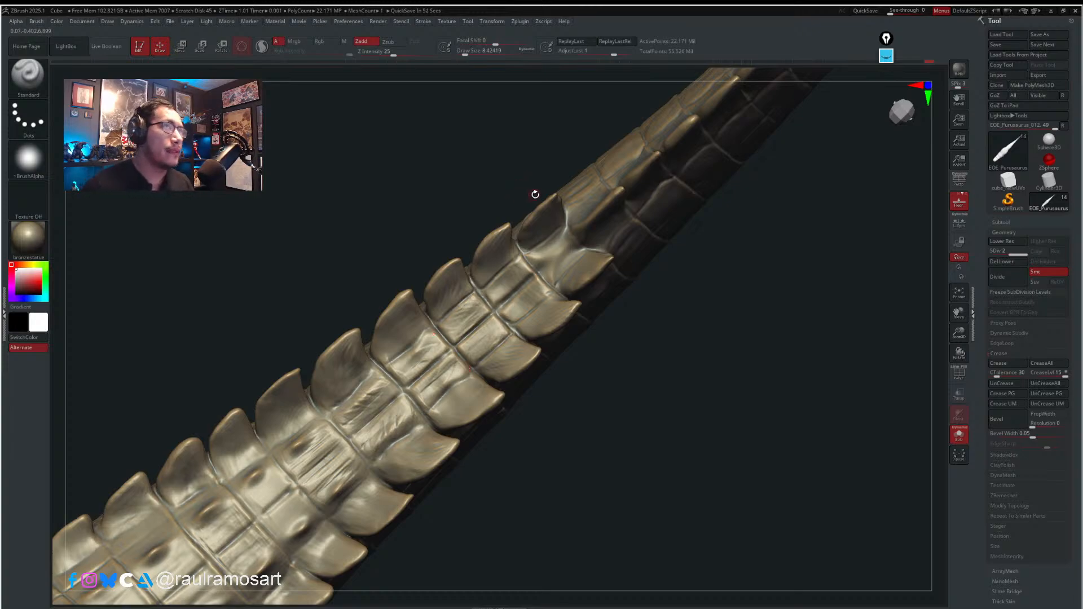
- Increase the draw size to 11.88 and sculpt fuller forms on the central scutes just below where the two crests merge
key("s")
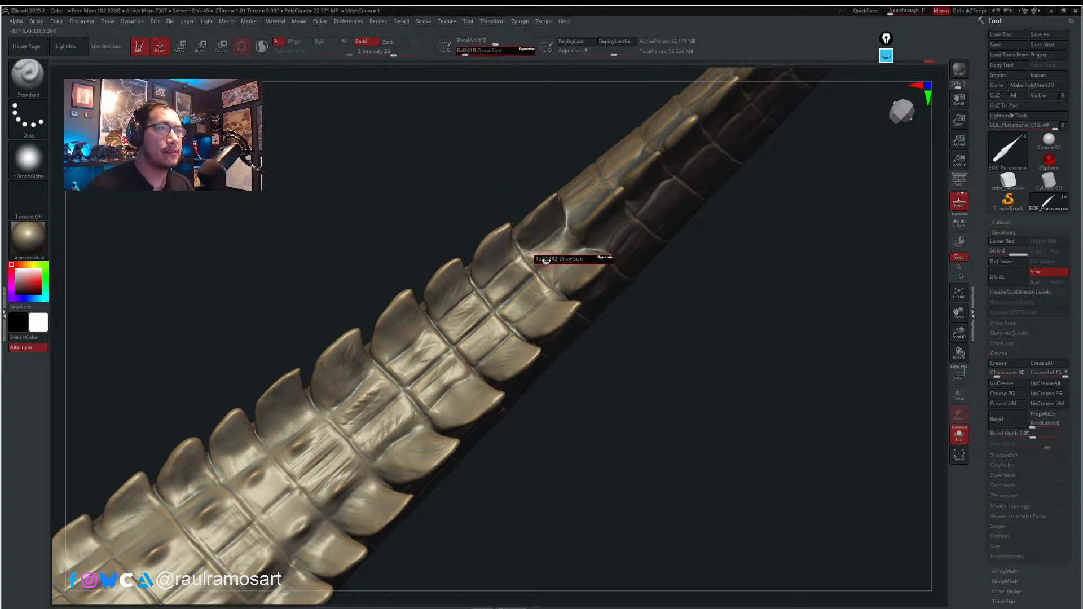
left_click_drag(540, 260, 541, 259)
right_click_drag(517, 243, 503, 274)
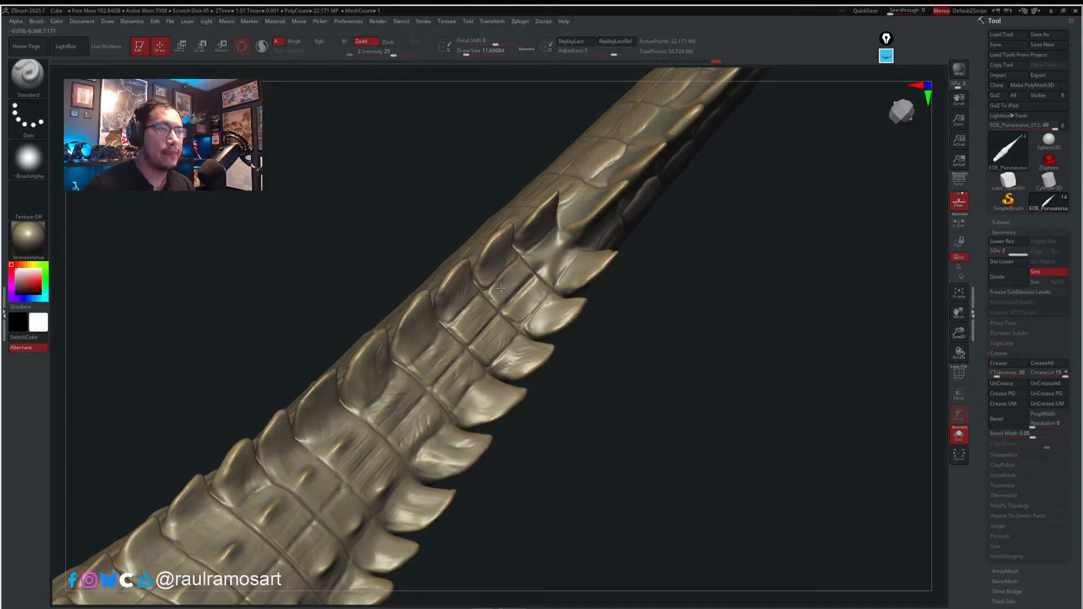
mouse_move(501, 289)
right_mouse_down()
mouse_move(468, 271)
mouse_move(446, 307)
right_mouse_up()
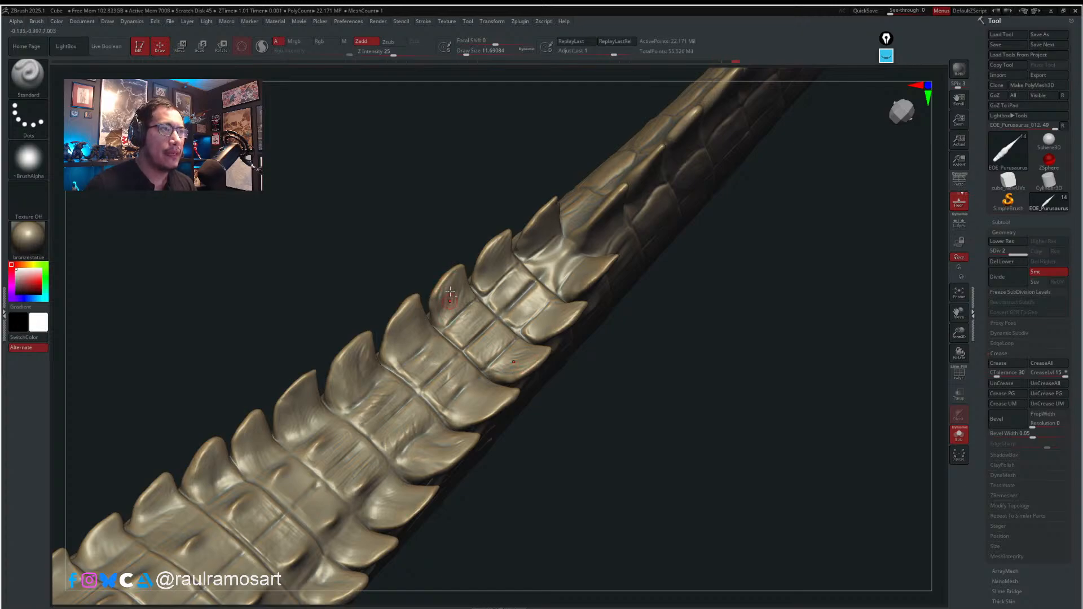
- Set the draw size to 10.54 and refine the cross grooves and central scutes between the next pairs of crest scutes
key("s")
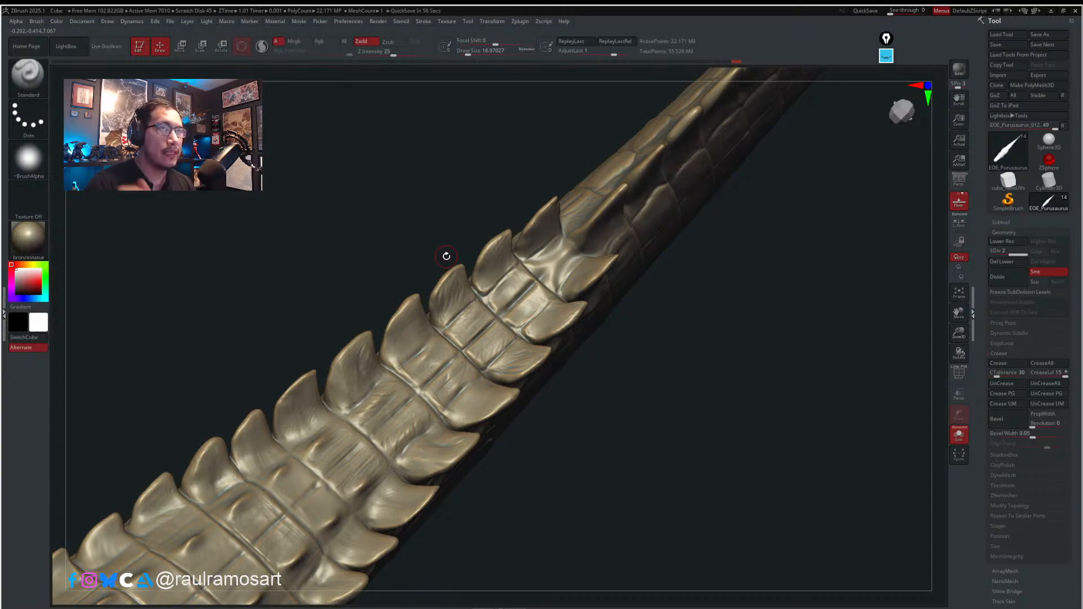
key("s")
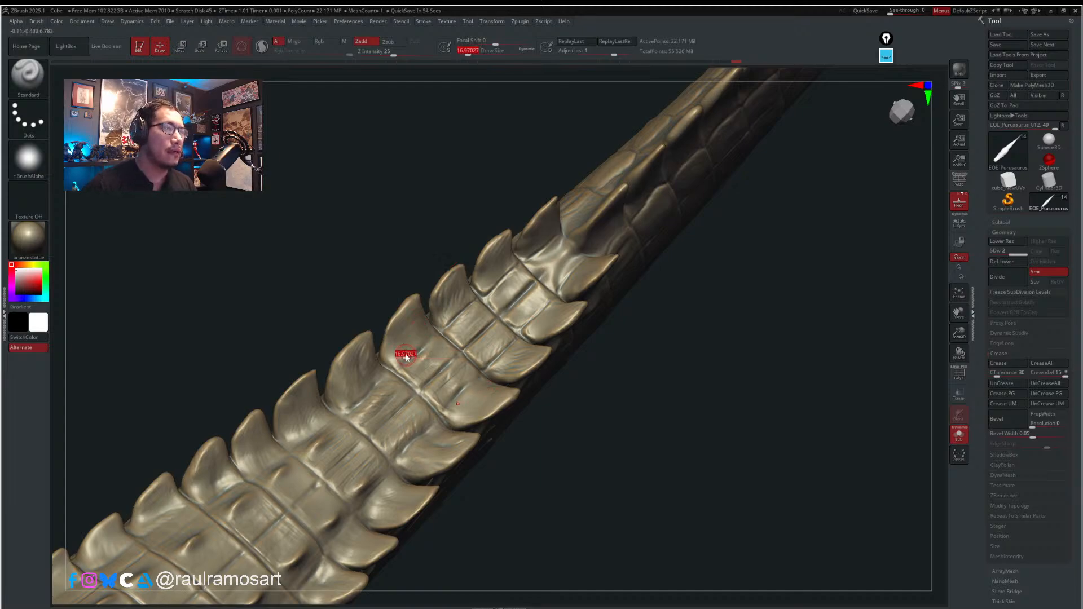
left_click_drag(407, 356, 393, 367)
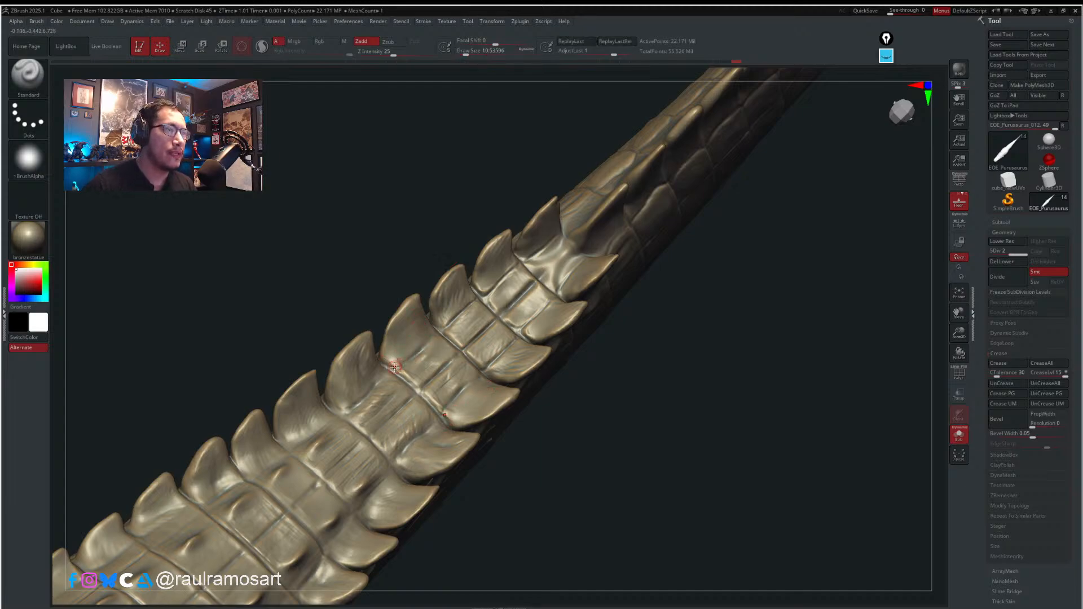
right_click_drag(413, 359, 401, 369)
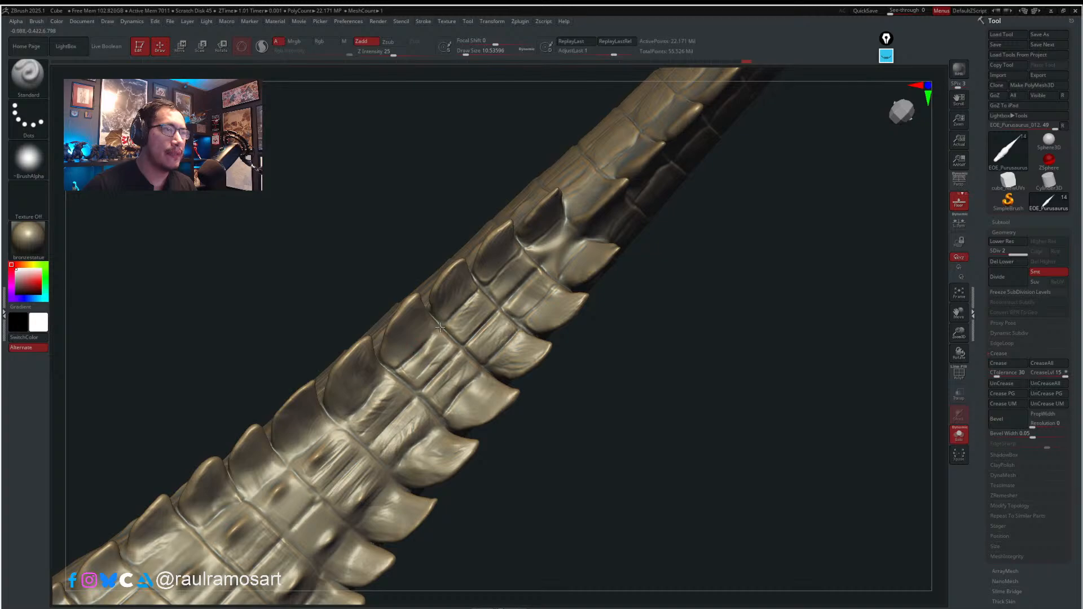
mouse_move(441, 328)
left_mouse_down()
mouse_move(402, 369)
mouse_move(416, 394)
left_mouse_up()
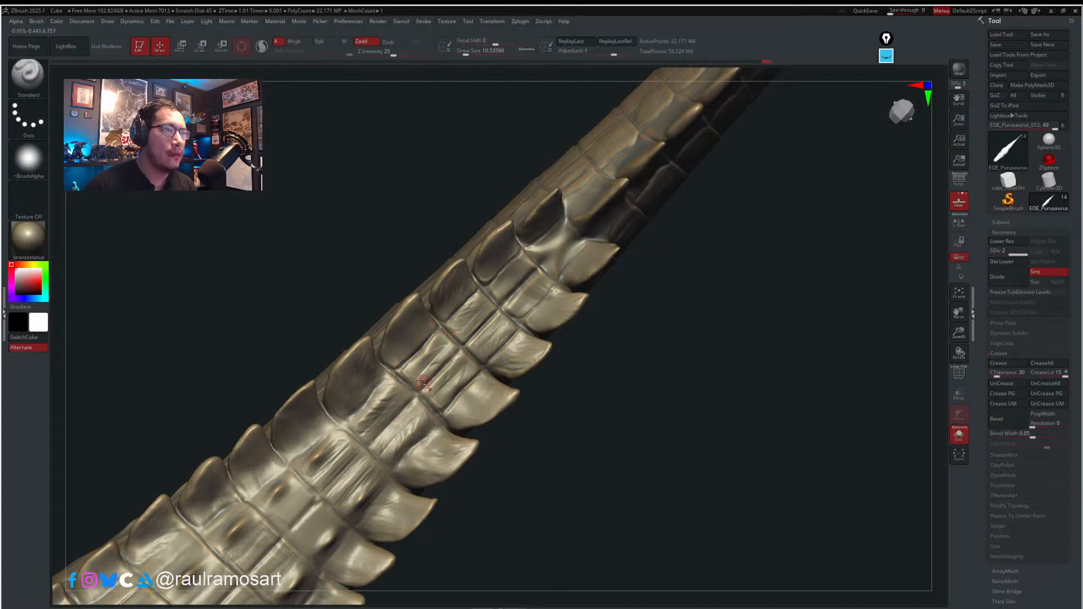
right_click_drag(383, 379, 383, 370)
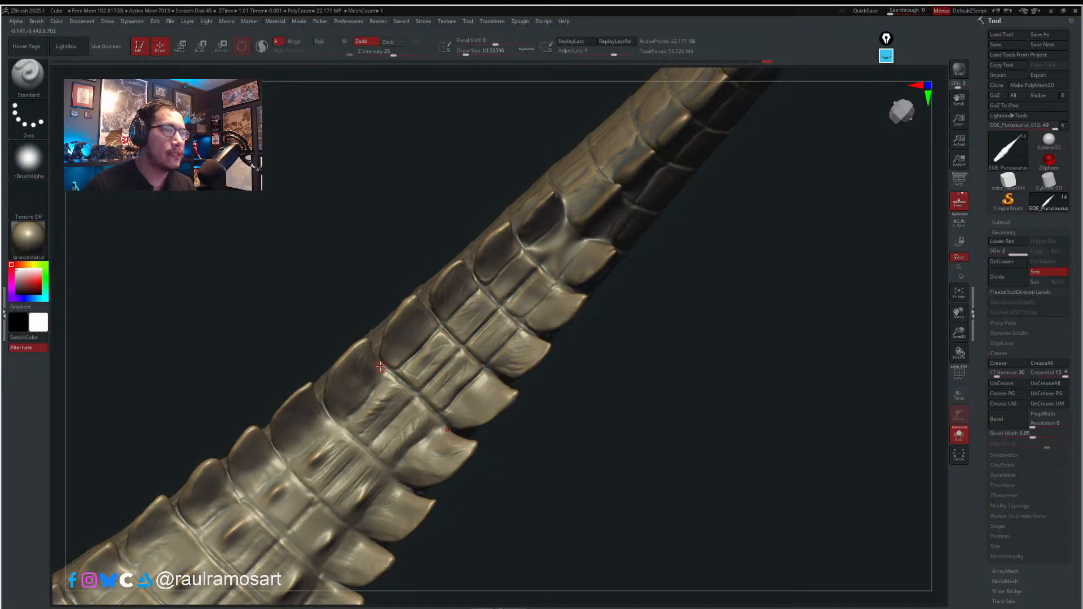
- Carve the creases between the crest scutes and the central scutes in the next rows toward the tail's base
mouse_move(379, 380)
left_mouse_down()
mouse_move(351, 416)
mouse_move(339, 412)
left_mouse_up()
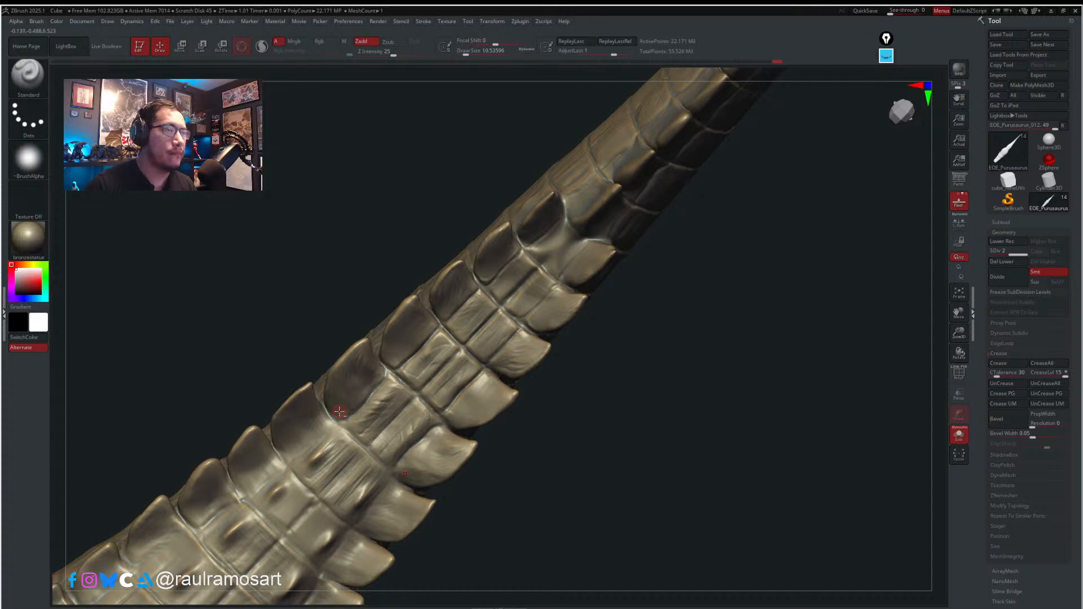
right_click_drag(622, 464, 754, 382, "alt")
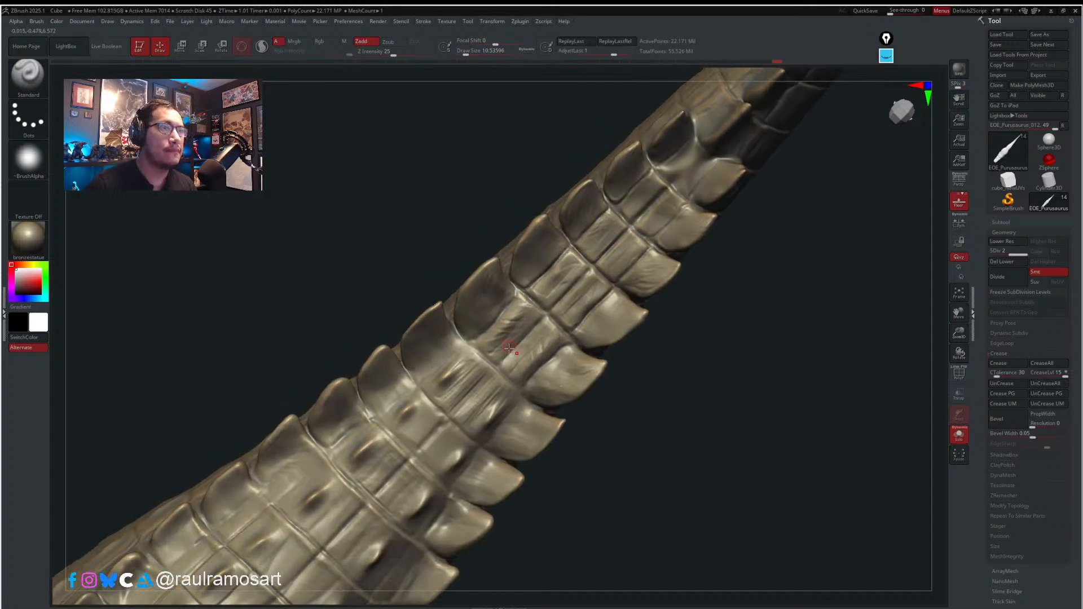
left_click_drag(499, 342, 496, 337)
- Sculpt raised forms and dividing grooves on the next rows of central scutes, using draw sizes 18.46 and 10.54
mouse_move(496, 338)
right_mouse_down()
mouse_move(482, 327)
mouse_move(452, 351)
right_mouse_up()
key("s")
mouse_move(438, 339)
left_mouse_down()
mouse_move(435, 362)
mouse_move(437, 310)
mouse_move(418, 372)
mouse_move(443, 369)
left_mouse_up()
right_click_drag(443, 370, 437, 395)
key("s")
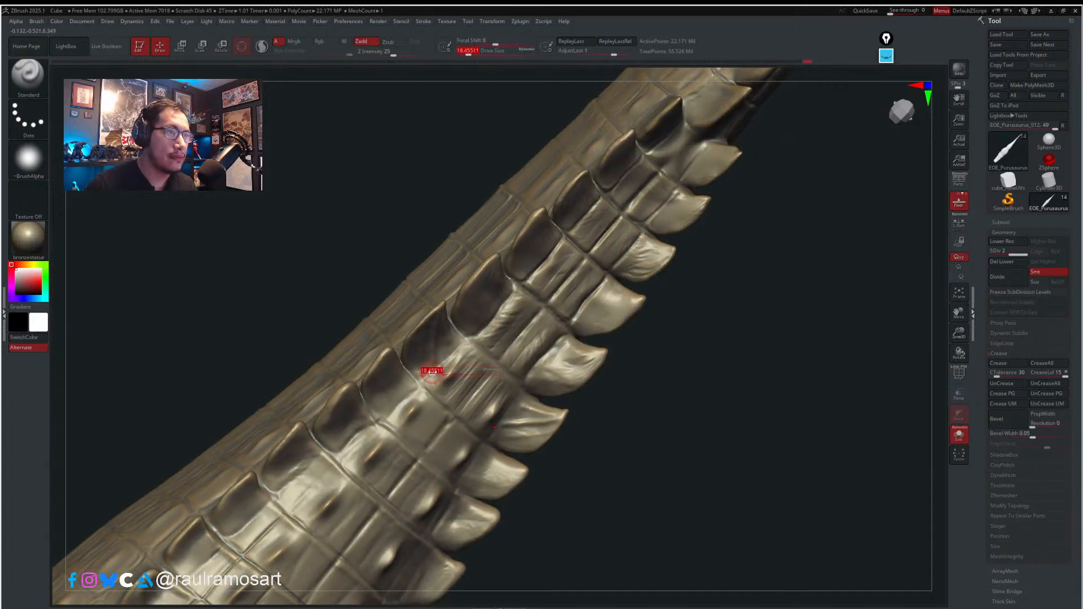
mouse_move(432, 372)
left_mouse_down()
mouse_move(407, 373)
mouse_move(452, 349)
mouse_move(483, 374)
mouse_move(456, 415)
mouse_move(426, 394)
mouse_move(445, 409)
mouse_move(435, 394)
left_mouse_up()
key("s")
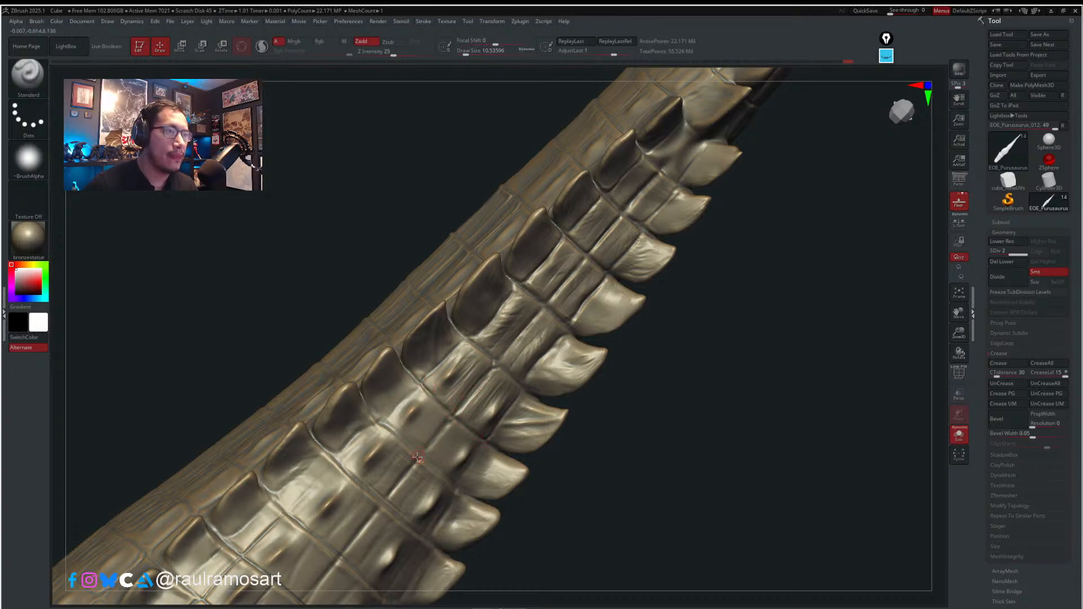
left_click_drag(424, 453, 450, 419)
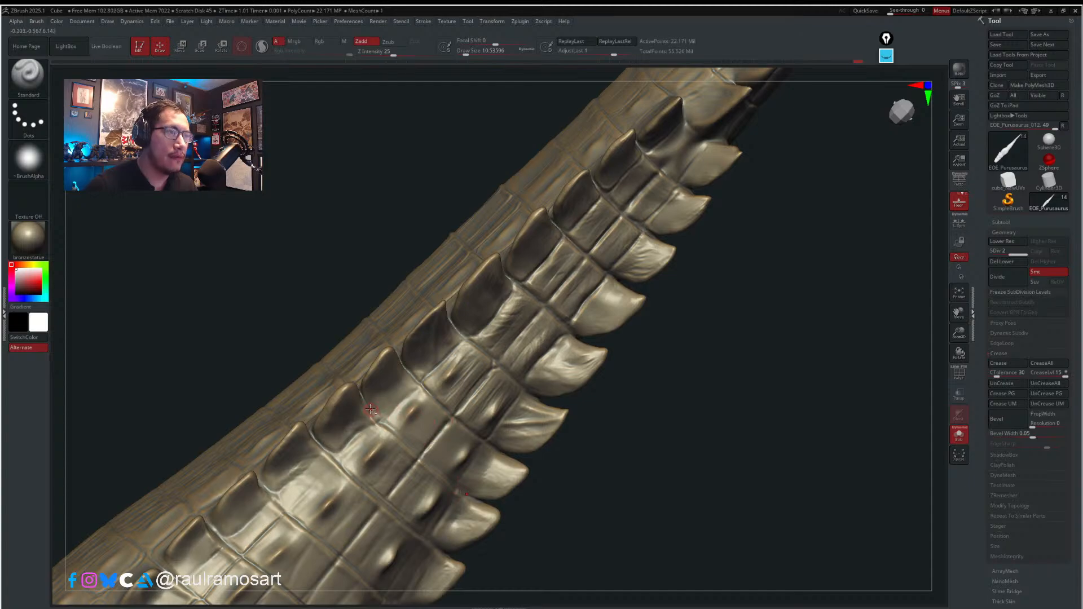
mouse_move(367, 404)
left_mouse_down()
mouse_move(387, 418)
mouse_move(414, 380)
mouse_move(392, 418)
left_mouse_up()
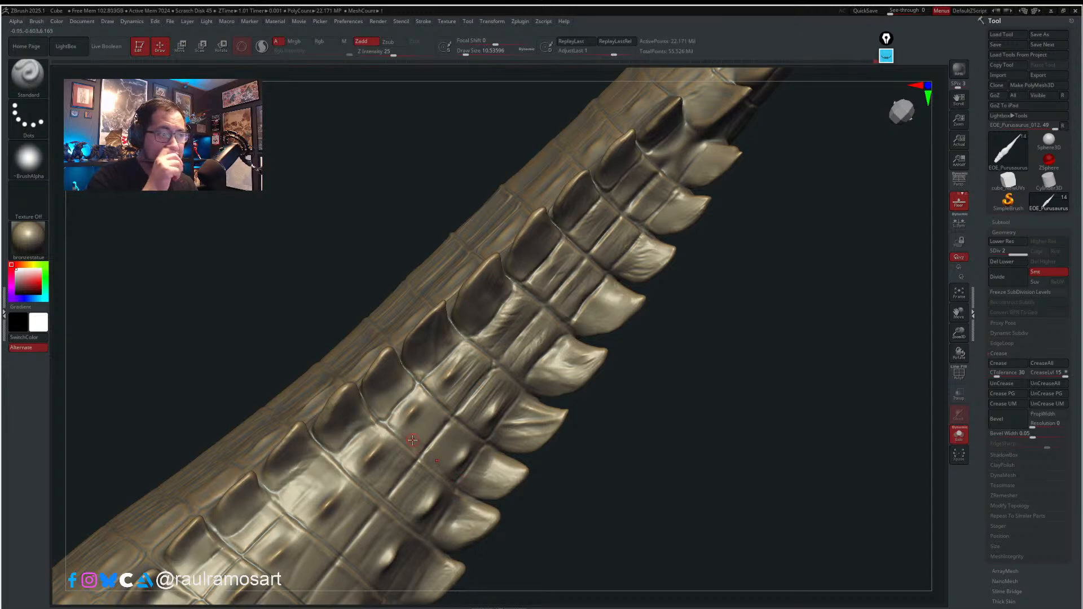
- Reshape the outer tips of the crest scutes partway along the paired crests with the Move brush at draw size 28.75
right_click_drag(413, 439, 465, 390)
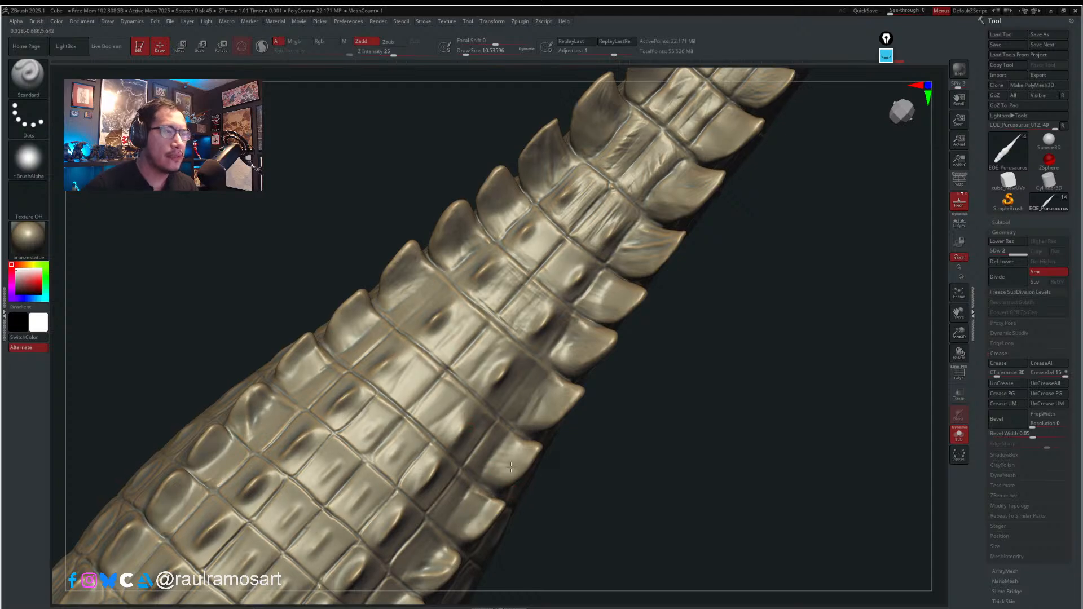
right_click_drag(462, 420, 505, 466, "shift")
key("b")
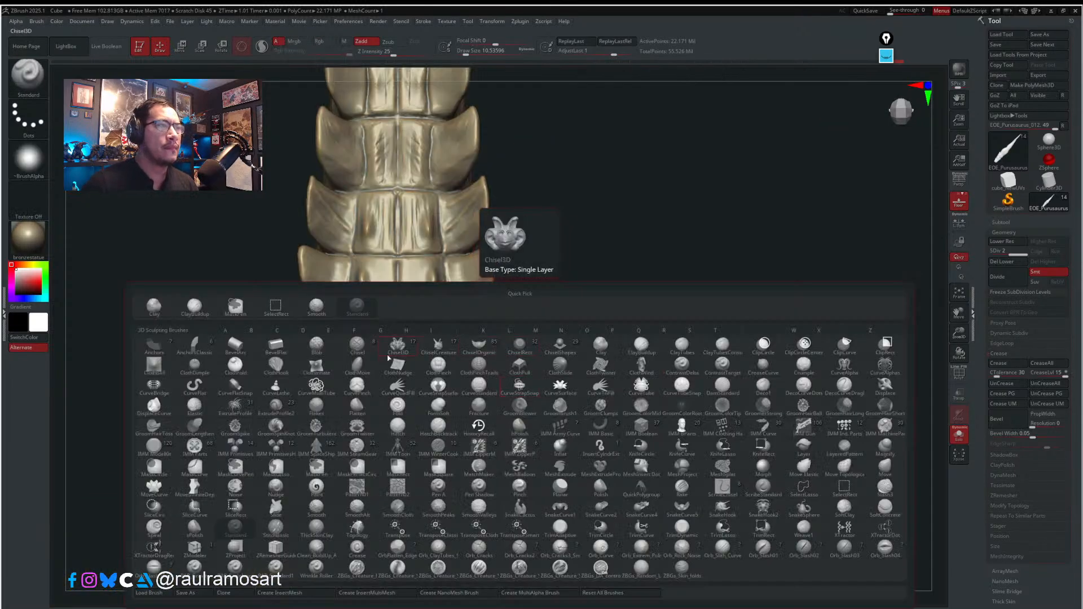
key("m")
key("v")
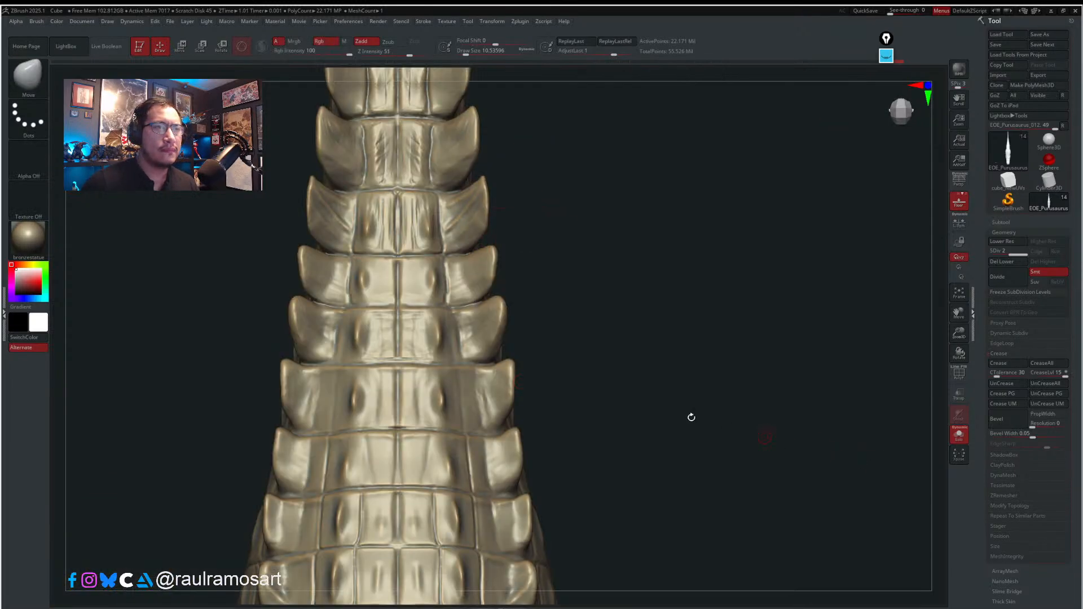
key("s")
mouse_move(492, 257)
left_mouse_down()
mouse_move(483, 291)
mouse_move(497, 299)
left_mouse_up()
key("s")
key("s")
key("s")
left_click_drag(494, 337, 498, 337)
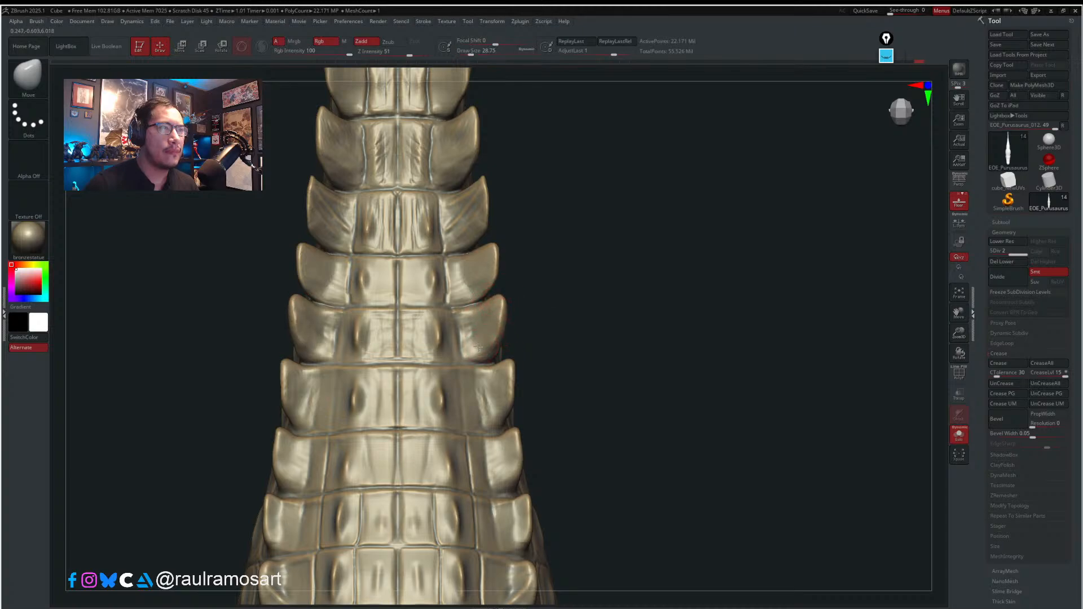
- Switch to the Standard brush at draw size 9.45 and sculpt the central scutes in a wider row between the paired crests
mouse_move(633, 366)
left_mouse_down("alt")
mouse_move(616, 314)
mouse_move(598, 333)
mouse_move(574, 333)
mouse_move(643, 338)
mouse_move(598, 346)
left_mouse_up("alt")
right_click_drag(454, 402, 462, 387, "ctrl")
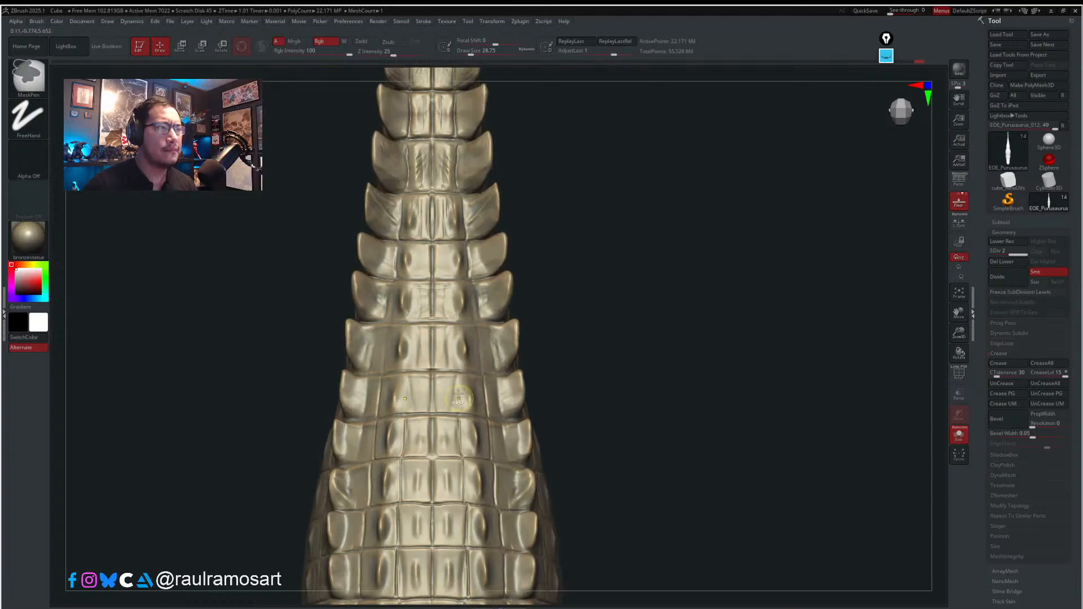
key("s")
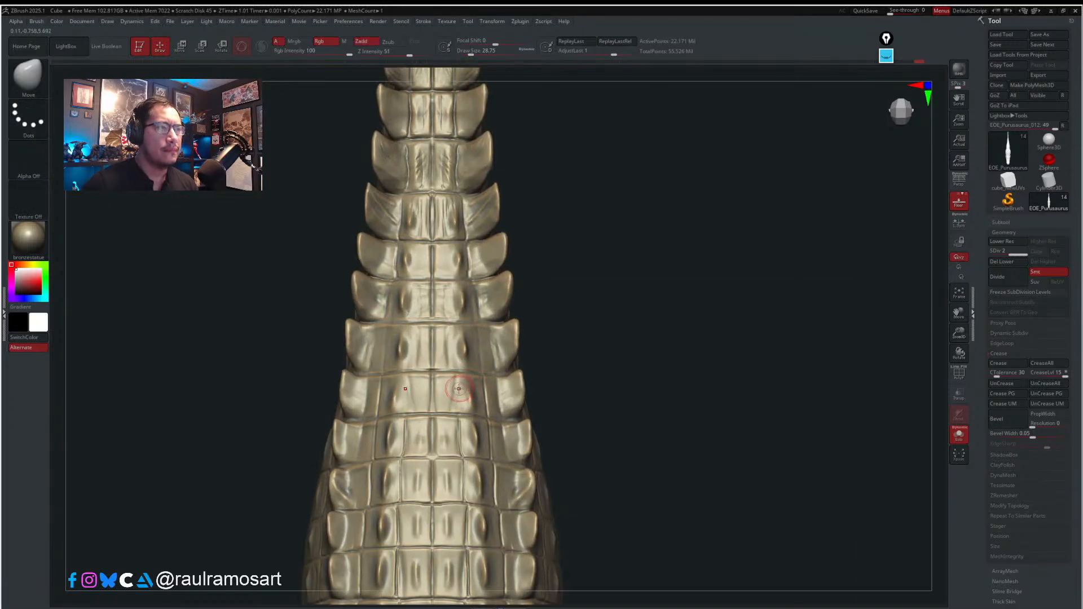
key("b")
key("s")
key("t")
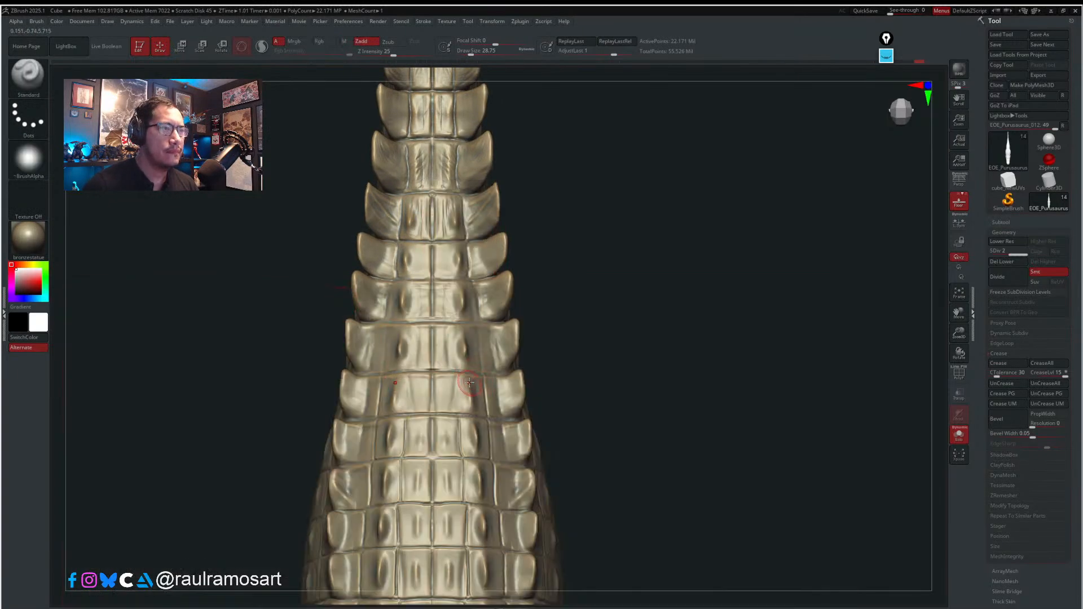
key("s")
left_click_drag(454, 385, 457, 414)
key("s")
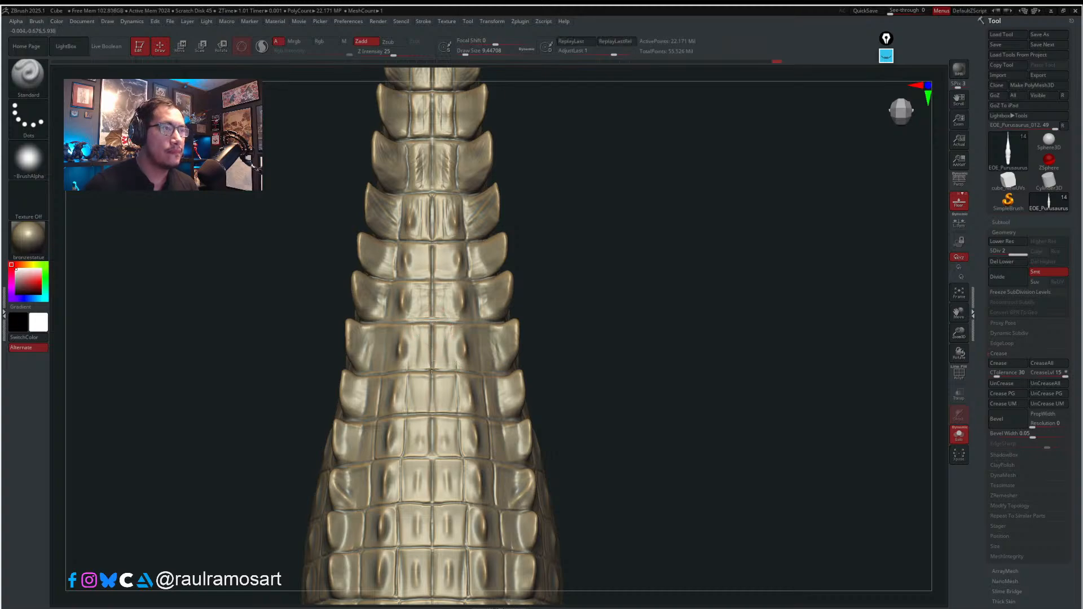
right_click_drag(423, 391, 473, 312, "alt")
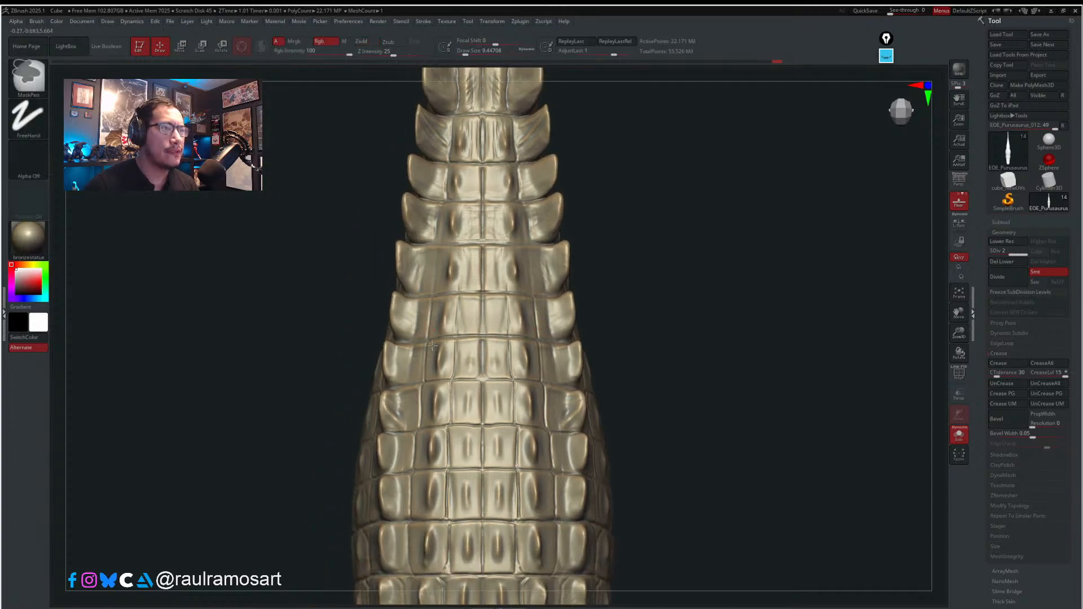
right_click_drag(432, 346, 422, 320, "ctrl")
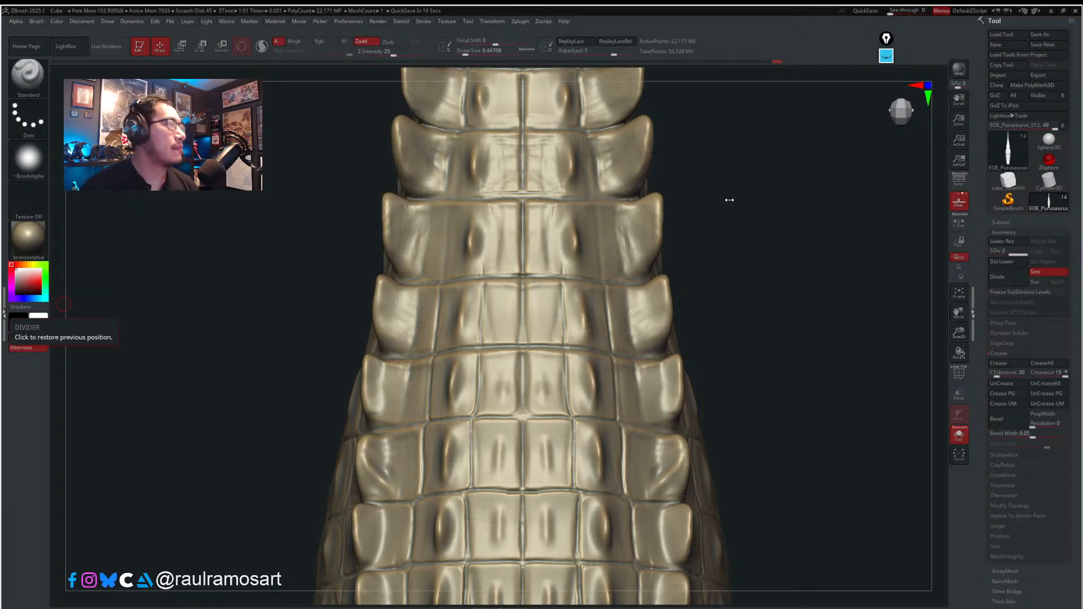
- Refine the central scutes just below where the two crests merge, using draw sizes 8.42, 14.20, 9.45 and 23.31
right_click_drag(505, 237, 513, 379, "alt")
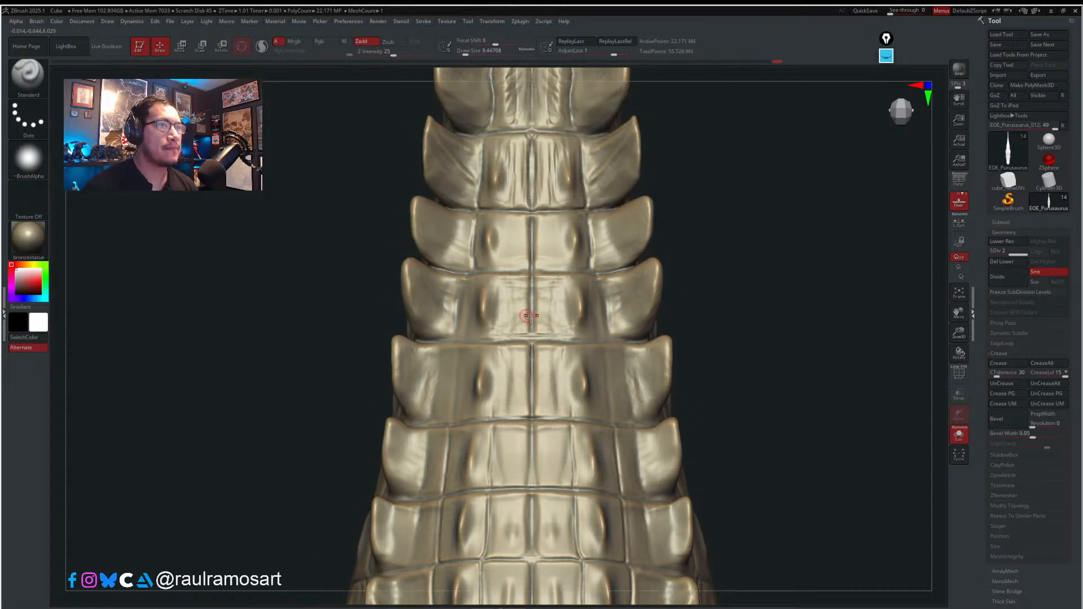
key("s")
left_click_drag(532, 286, 528, 273)
key("s")
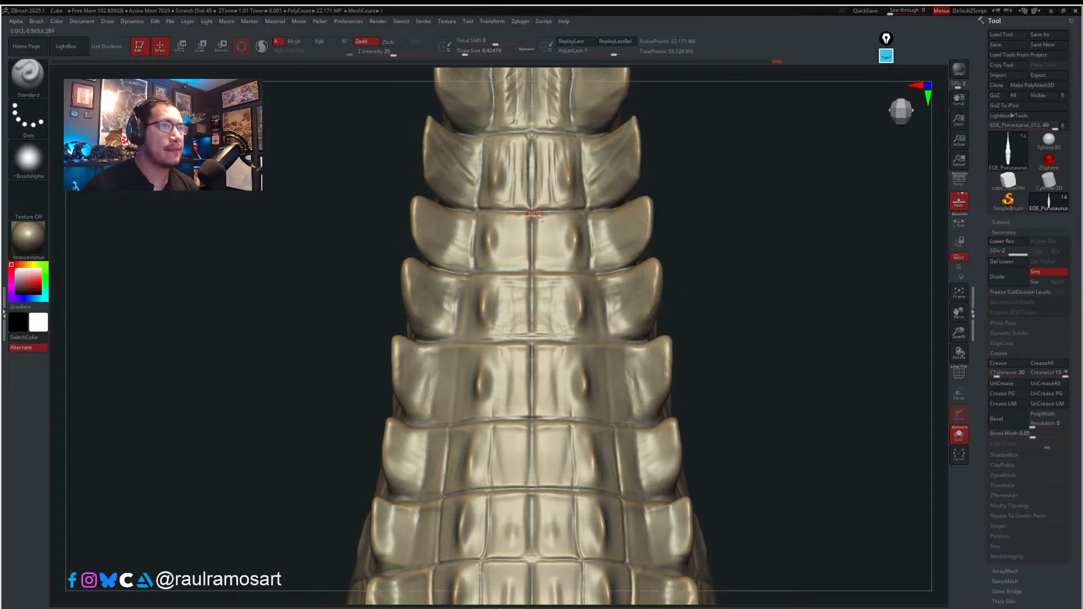
right_click_drag(535, 214, 521, 381, "alt")
right_click_drag(546, 234, 539, 480, "alt")
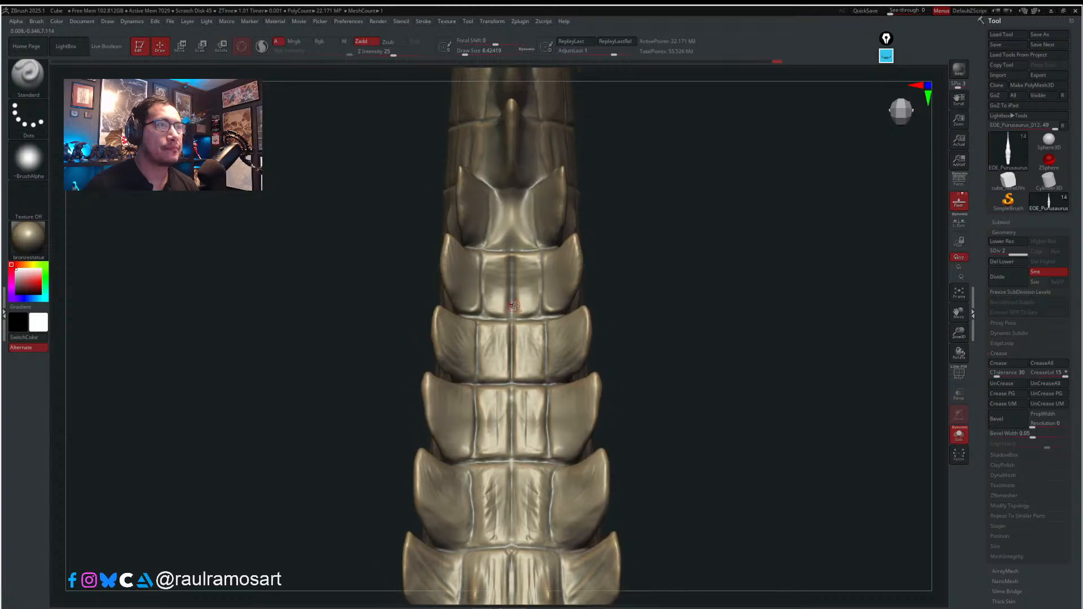
key("s")
left_click_drag(510, 267, 511, 271)
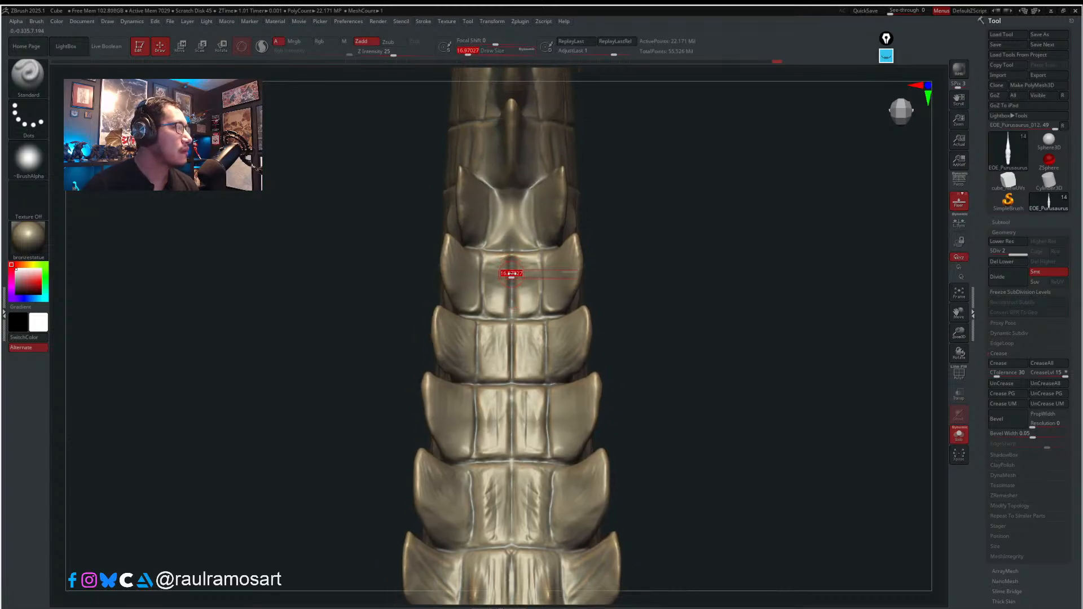
key("s")
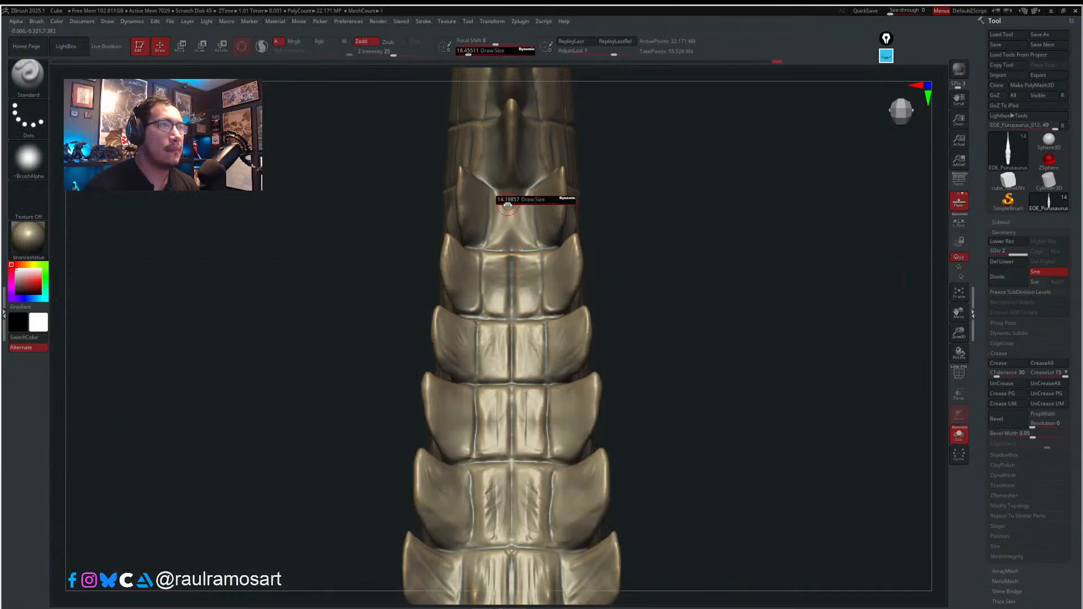
left_click_drag(508, 205, 505, 206)
key("b")
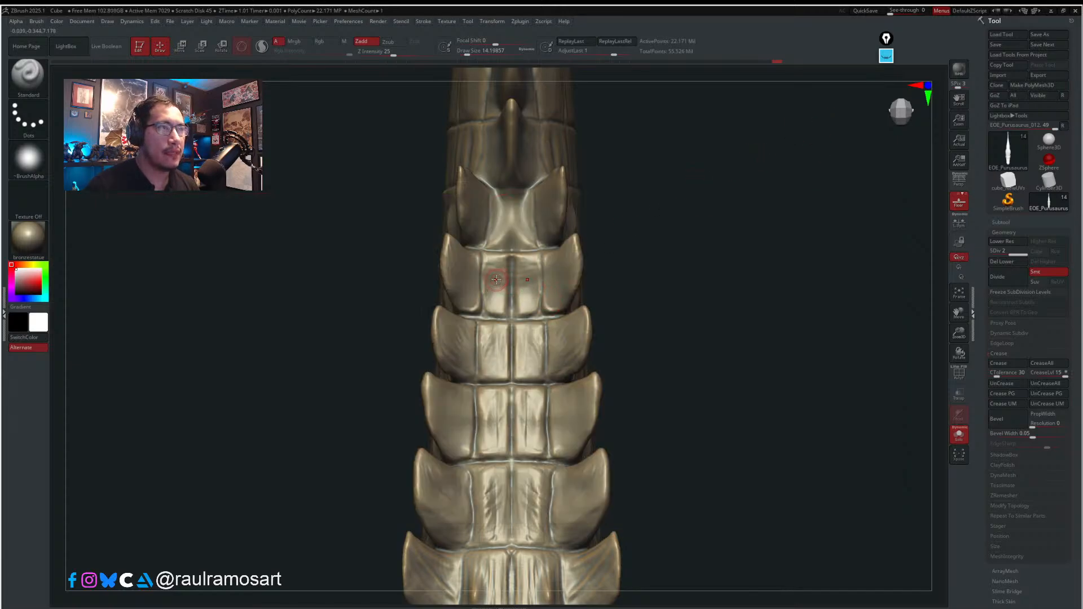
key("s")
left_click_drag(498, 277, 492, 278)
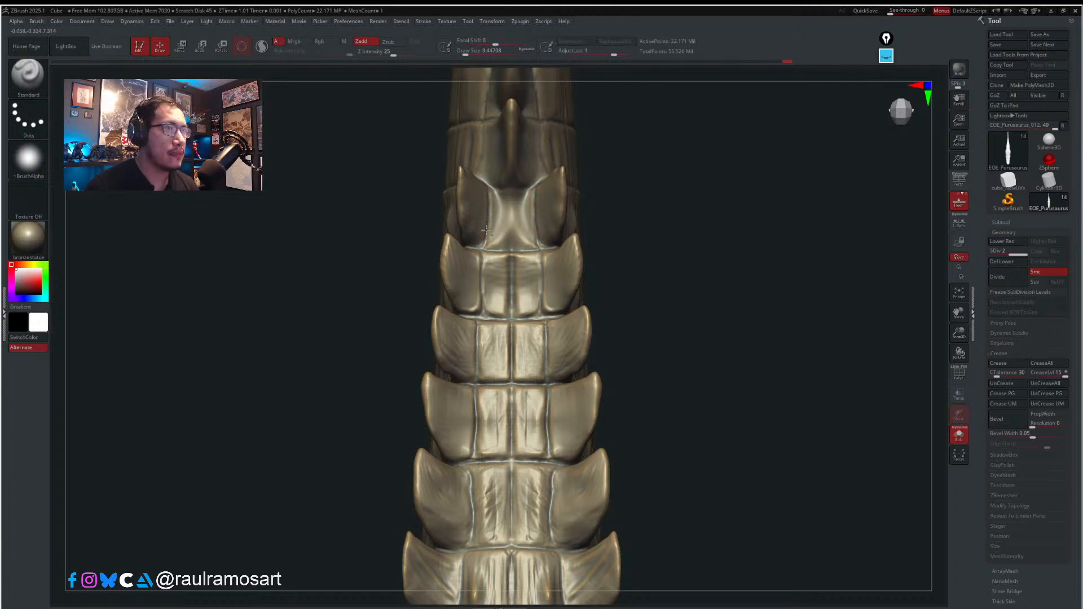
key("s")
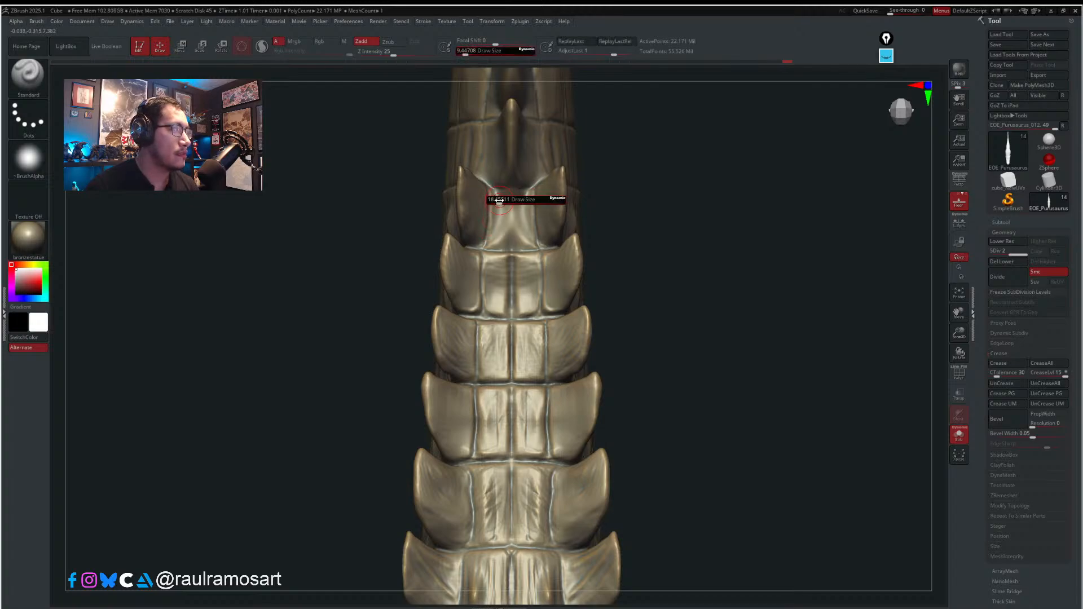
left_click_drag(497, 202, 500, 203)
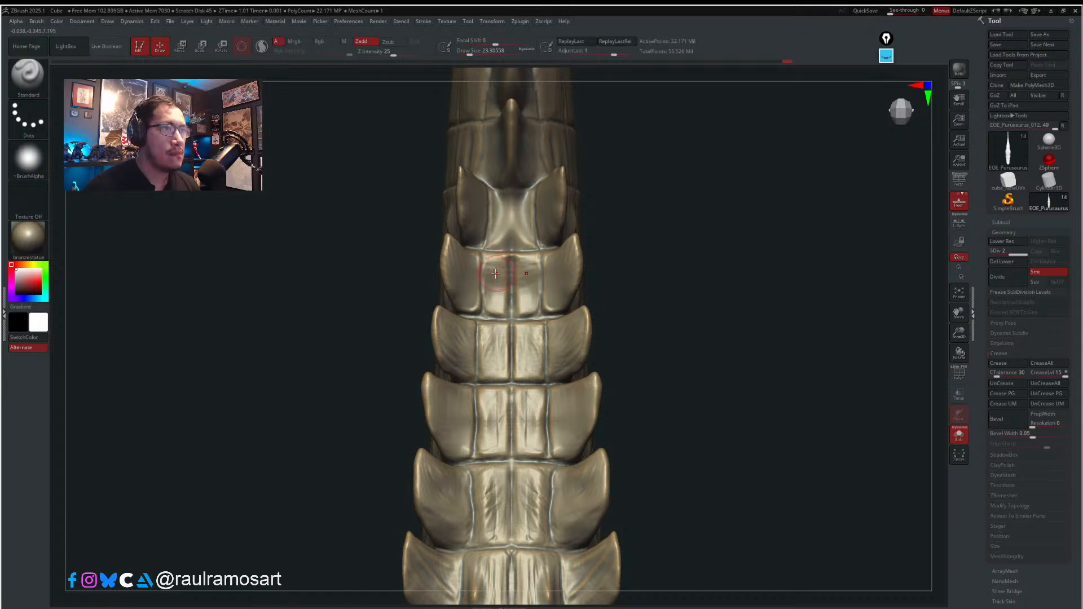
- Flatten the central scute pair just below the crest junction into one plate with the TrimDynamic brush at draw size 30.70
key("b")
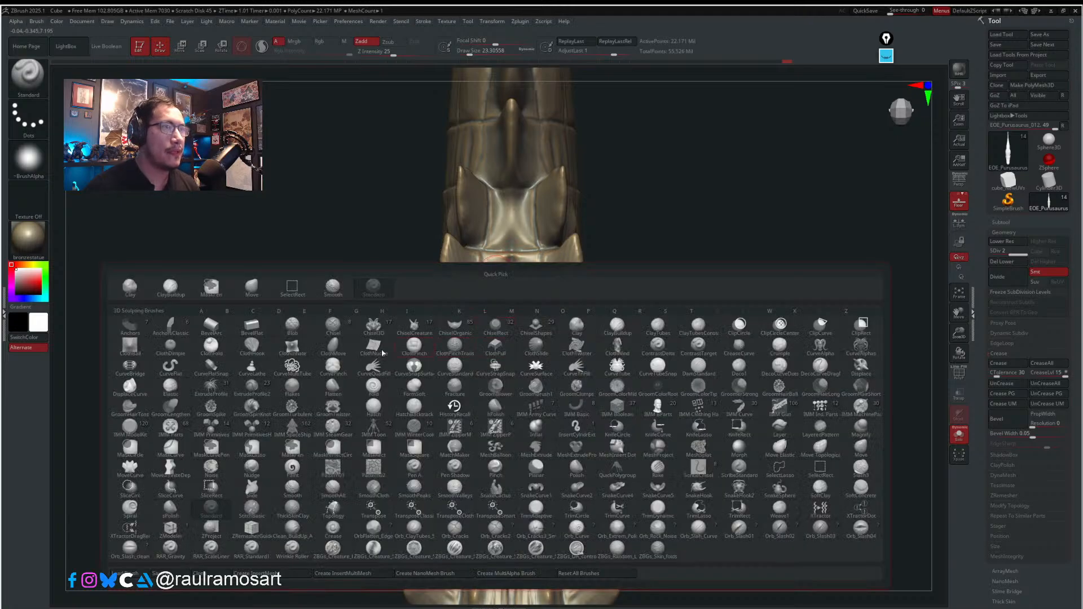
left_click(660, 512)
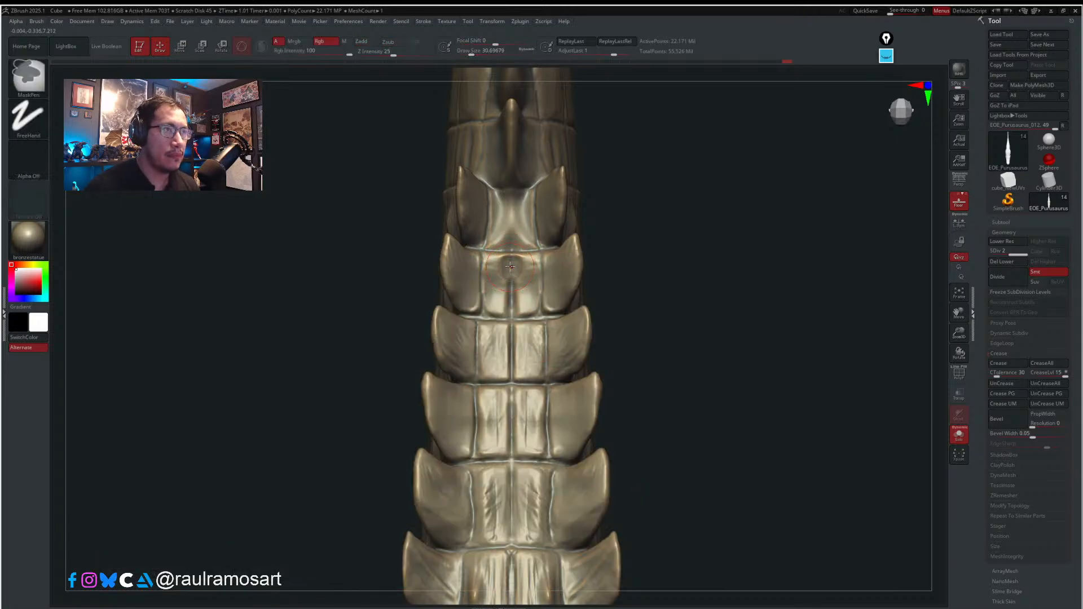
mouse_move(510, 266)
left_mouse_down()
mouse_move(523, 310)
mouse_move(528, 268)
left_mouse_up()
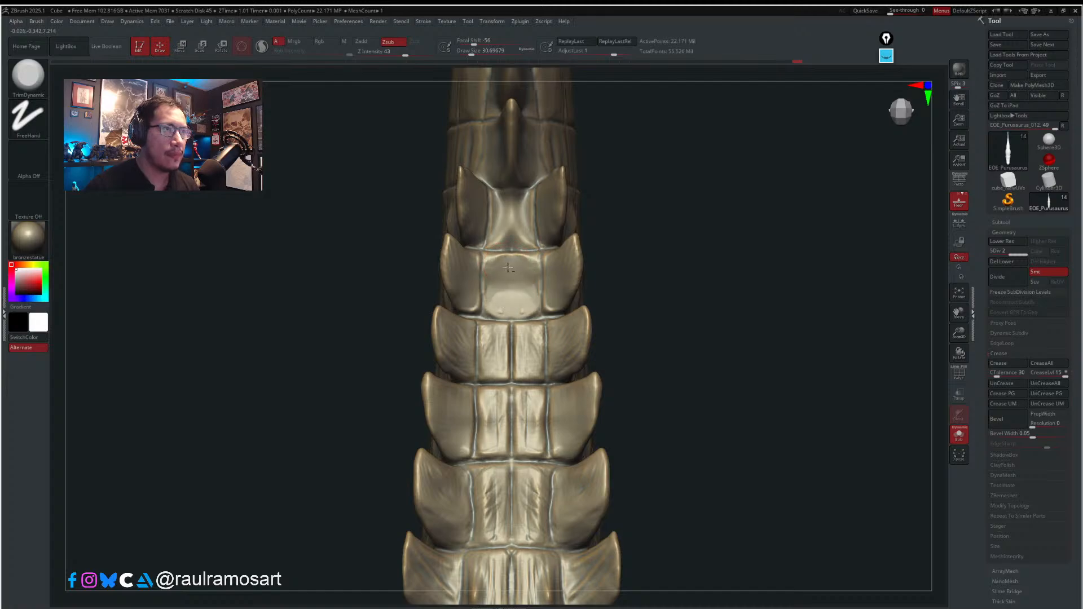
- Pull the flattened plate's side edges inward and adjust the area above it with the Move brush at draw size 34.79
key("b")
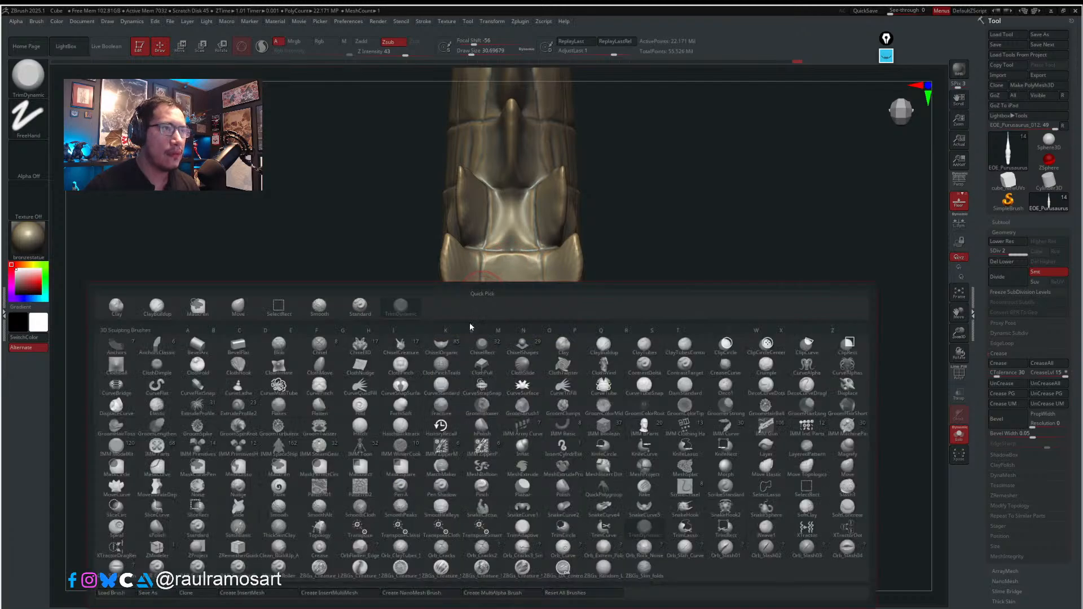
left_click(821, 470)
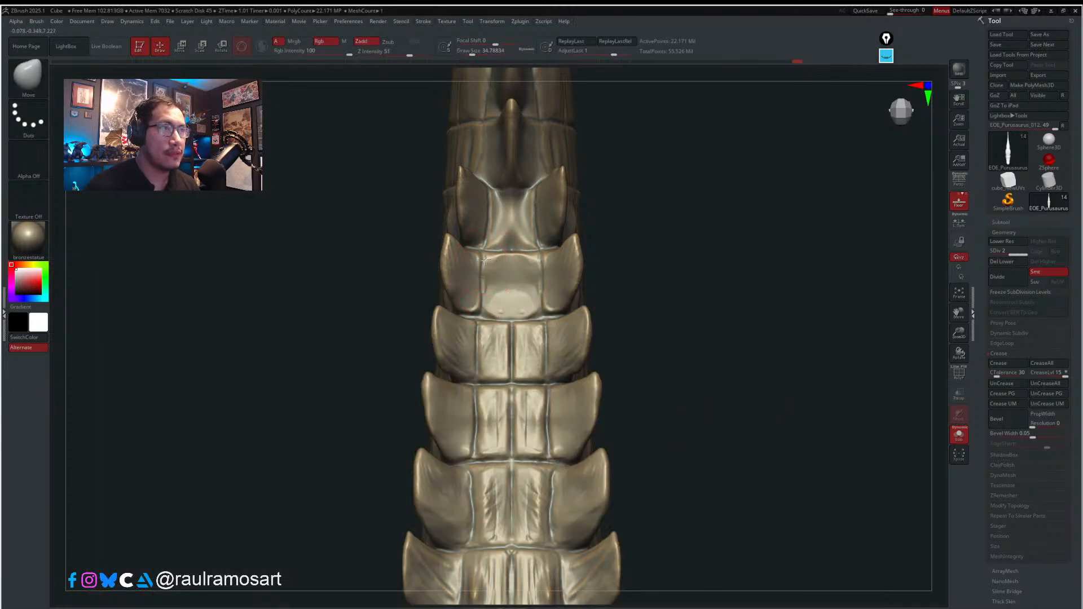
left_click_drag(482, 261, 486, 273)
mouse_move(481, 291)
left_mouse_down()
mouse_move(495, 194)
mouse_move(493, 204)
left_mouse_up()
- Flatten the central scutes from the crest junction down the next rows with TrimDynamic, using draw sizes 34.79 and 30.70
key("b")
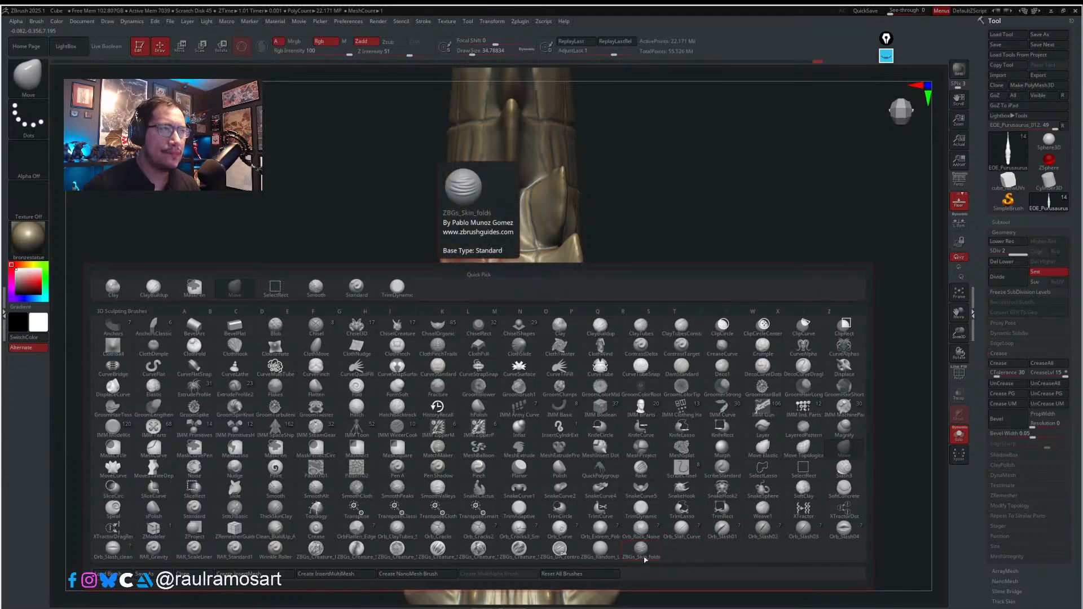
left_click(397, 288)
mouse_move(511, 220)
left_mouse_down()
mouse_move(511, 202)
mouse_move(509, 244)
left_mouse_up()
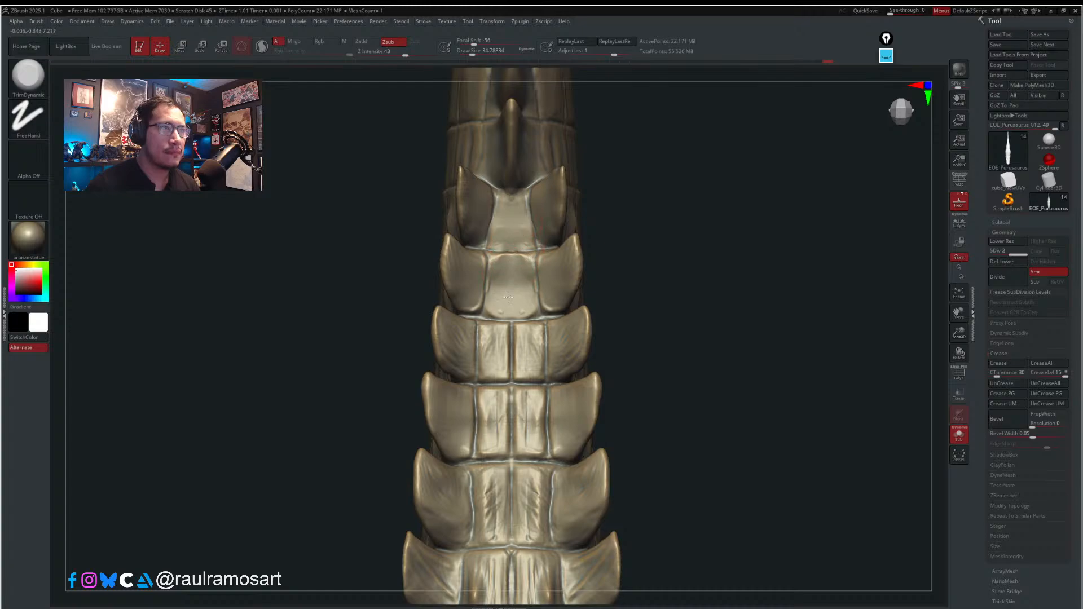
left_click_drag(528, 334, 529, 353)
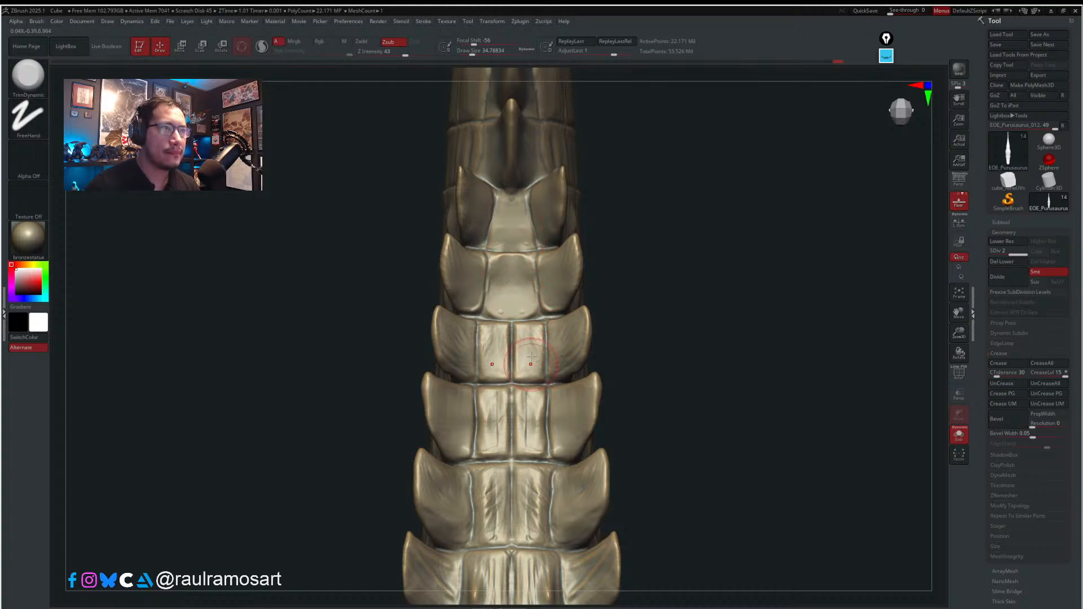
mouse_move(527, 395)
left_mouse_down()
mouse_move(524, 439)
mouse_move(540, 450)
mouse_move(530, 530)
mouse_move(539, 508)
mouse_move(517, 525)
left_mouse_up()
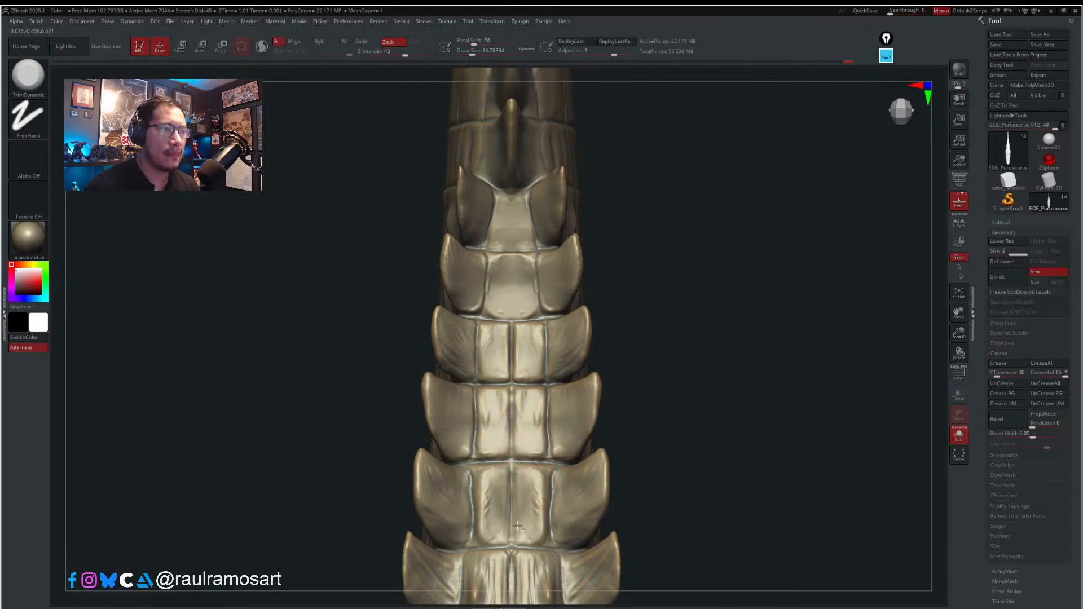
mouse_move(494, 474)
left_mouse_down()
mouse_move(492, 520)
mouse_move(478, 491)
mouse_move(481, 533)
mouse_move(485, 479)
mouse_move(489, 536)
mouse_move(498, 476)
mouse_move(483, 536)
mouse_move(494, 480)
mouse_move(496, 528)
left_mouse_up()
key("s")
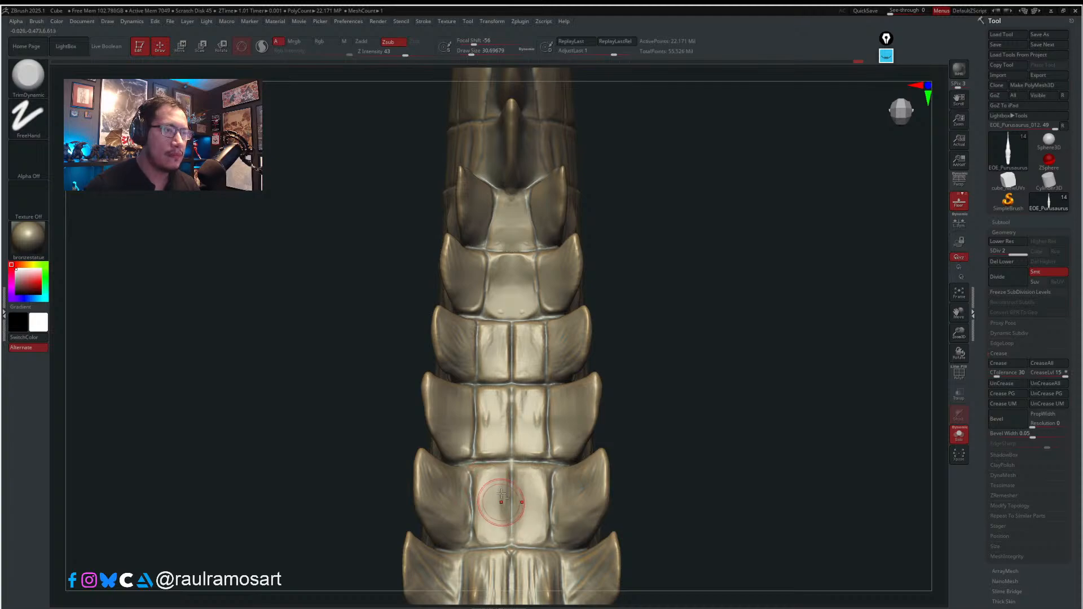
- Flatten the central scutes in the third and fourth paired rows below the merged plates with TrimDynamic at draw size 36.93
right_click_drag(501, 519, 497, 365, "alt")
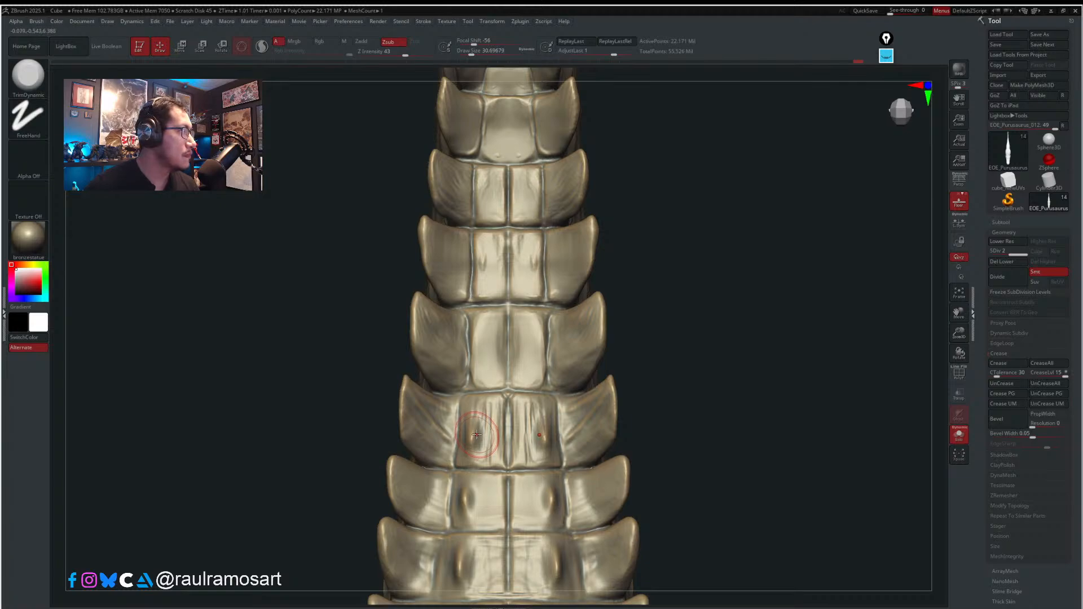
key("s")
mouse_move(476, 429)
left_mouse_down()
mouse_move(492, 427)
mouse_move(476, 415)
mouse_move(486, 451)
mouse_move(494, 440)
left_mouse_up()
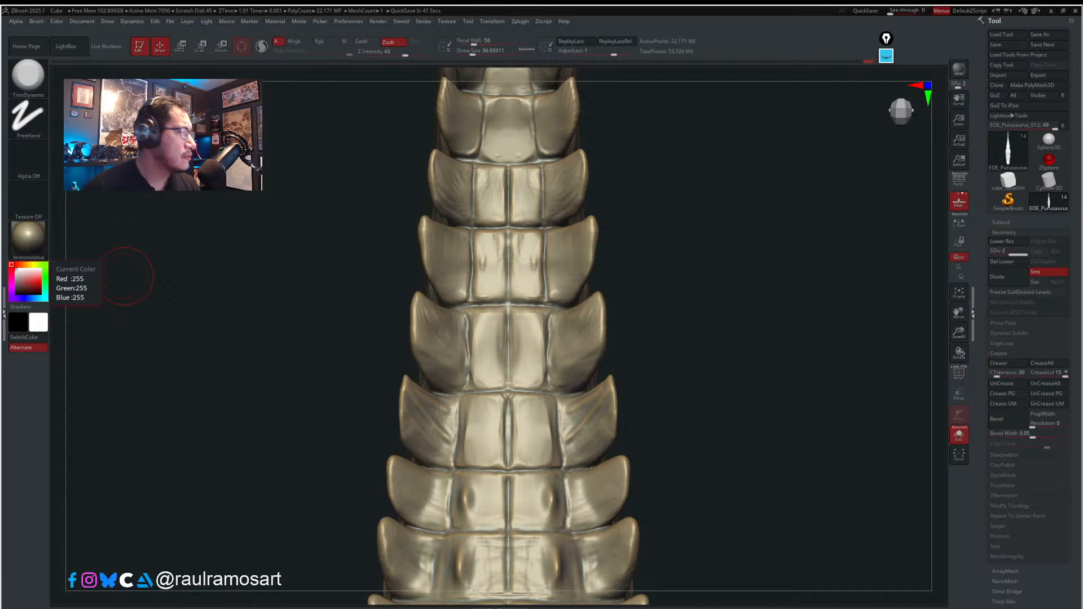
mouse_move(487, 323)
left_mouse_down()
mouse_move(481, 367)
mouse_move(488, 333)
mouse_move(487, 361)
mouse_move(510, 341)
mouse_move(499, 337)
mouse_move(499, 372)
mouse_move(510, 339)
mouse_move(539, 367)
mouse_move(515, 327)
mouse_move(535, 345)
mouse_move(533, 335)
left_mouse_up()
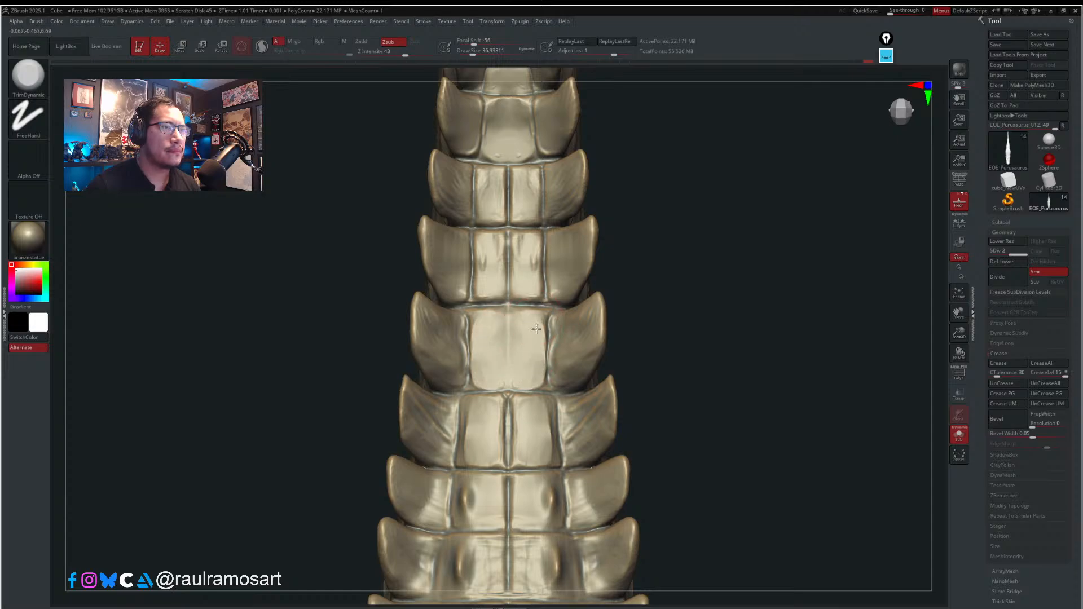
mouse_move(515, 406)
left_mouse_down()
mouse_move(521, 444)
mouse_move(541, 448)
mouse_move(544, 414)
mouse_move(532, 417)
left_mouse_up()
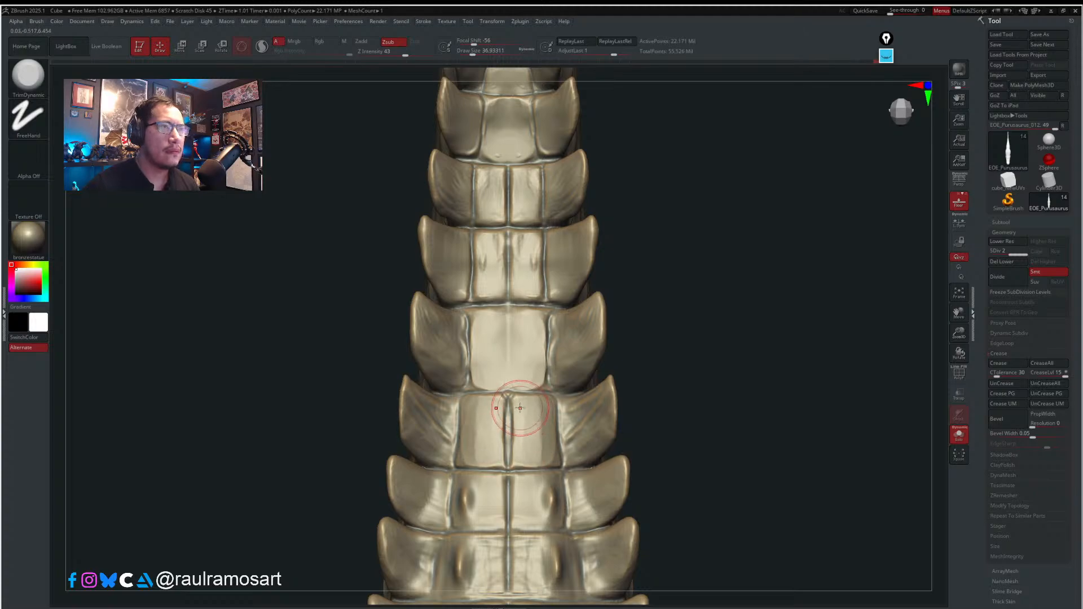
- Carve the centre groove back into the flattened third paired row with the Orb_Curve brush at draw size 25.05
key("b")
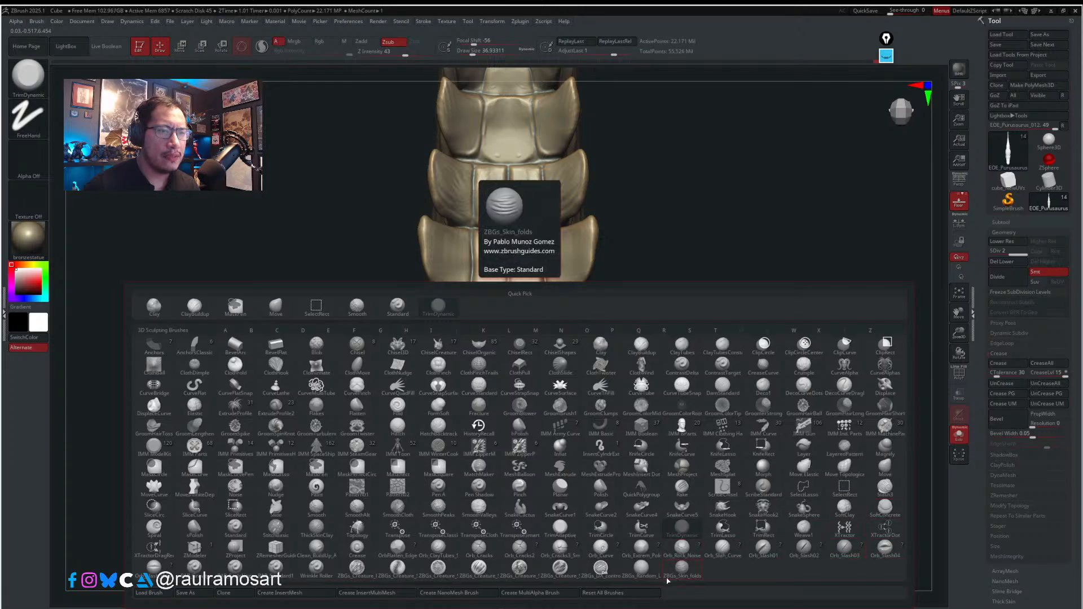
left_click(601, 547)
key("s")
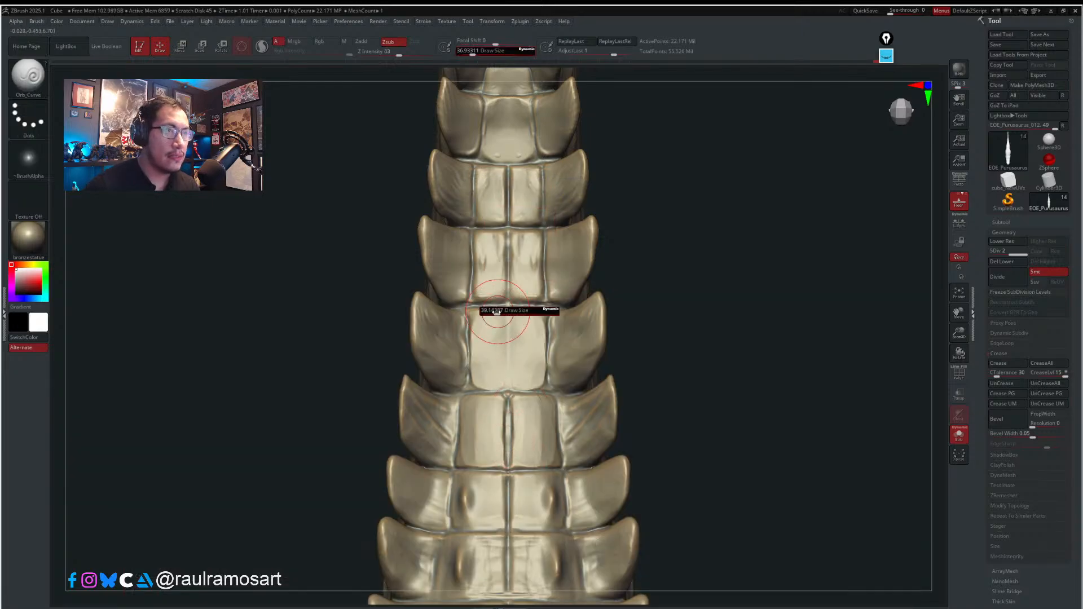
mouse_move(496, 312)
left_mouse_down()
mouse_move(508, 310)
mouse_move(507, 324)
left_mouse_up()
left_click_drag(508, 305, 508, 308)
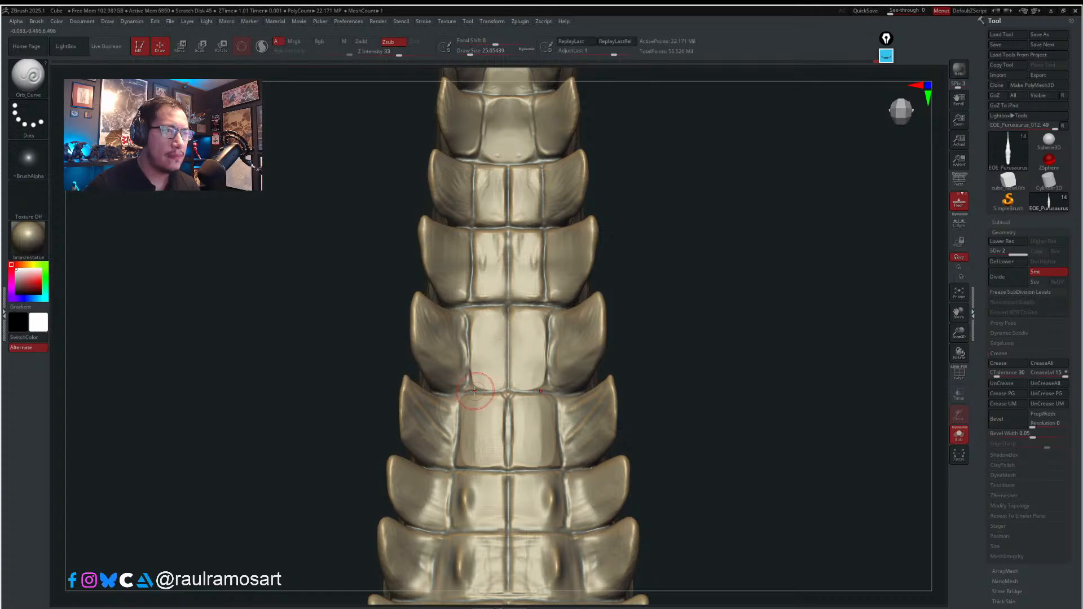
left_click_drag(507, 390, 506, 392)
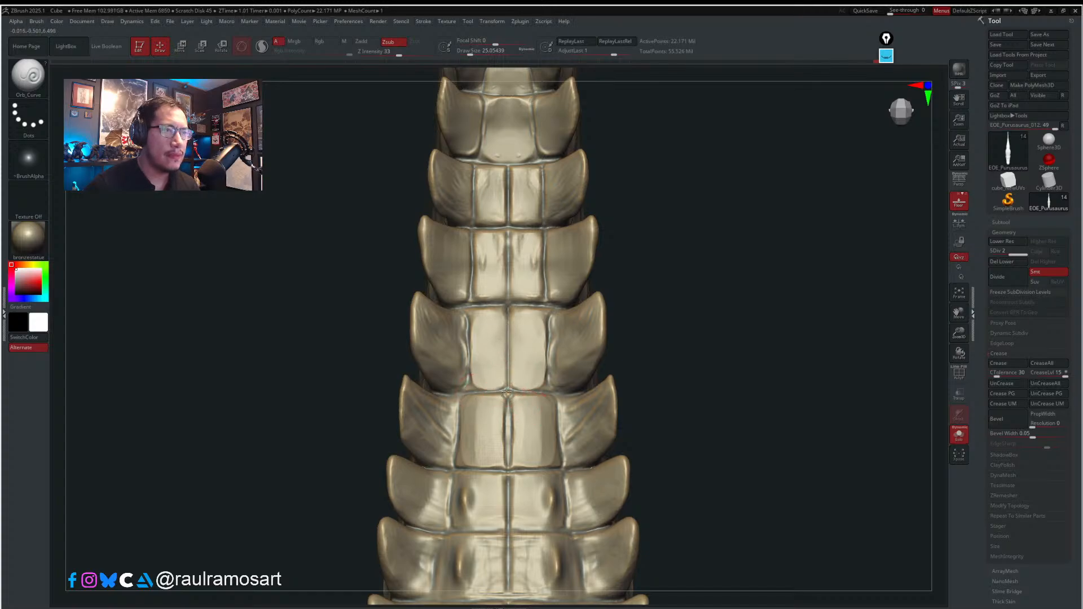
- Fill in and smooth the wide centre groove of the fourth paired row with the Clean_BuildUp brush at draw size 25.05
key("b")
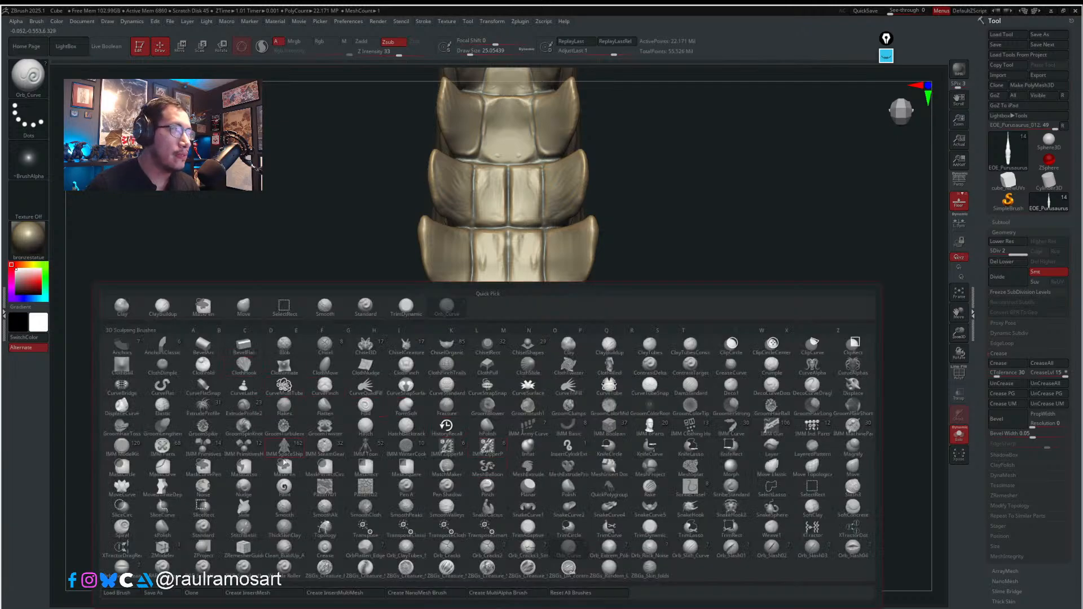
left_click(284, 547)
mouse_move(504, 405)
left_mouse_down()
mouse_move(517, 443)
mouse_move(506, 434)
left_mouse_up()
key("shift")
mouse_move(506, 417)
left_mouse_down()
mouse_move(509, 461)
mouse_move(507, 423)
left_mouse_up()
left_click_drag(506, 412, 495, 401)
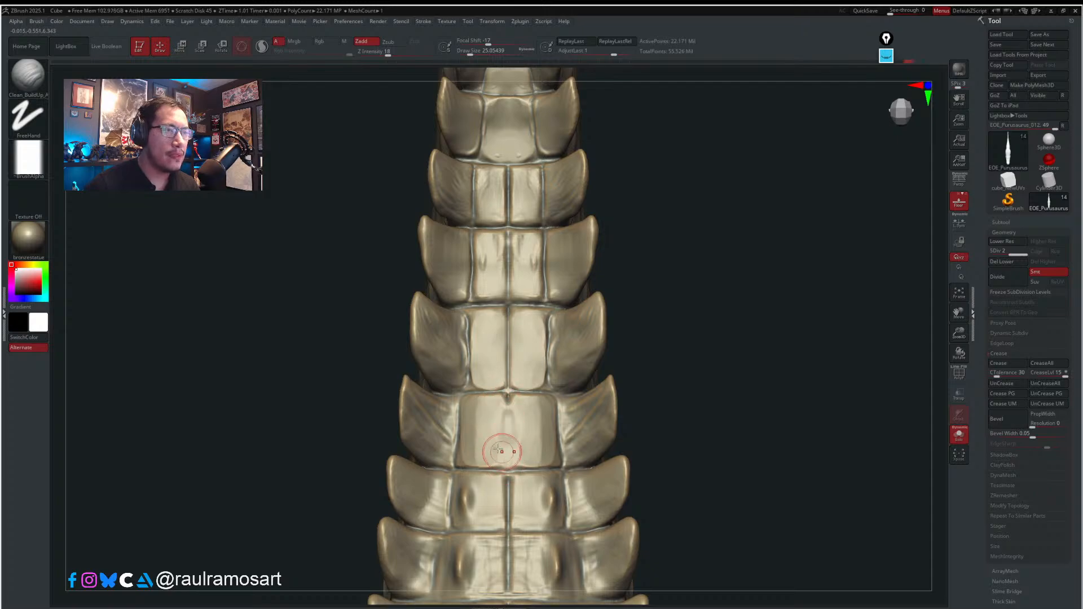
- Recarve a thin centre groove through the filled fourth paired row with the Orb_Curve brush at draw size 25.05
key("b")
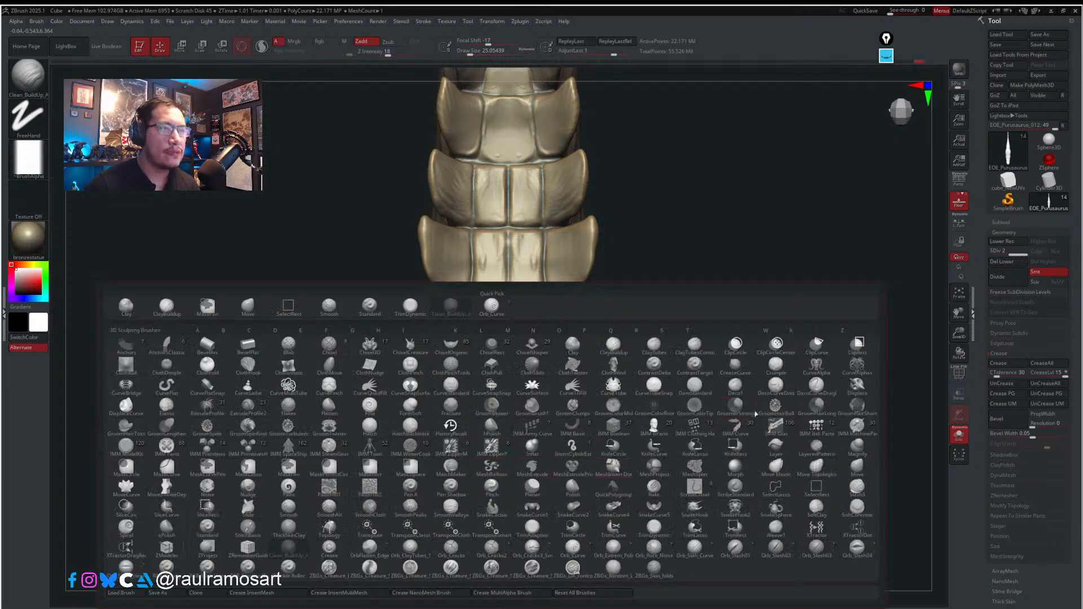
left_click(573, 548)
left_click_drag(508, 390, 509, 424)
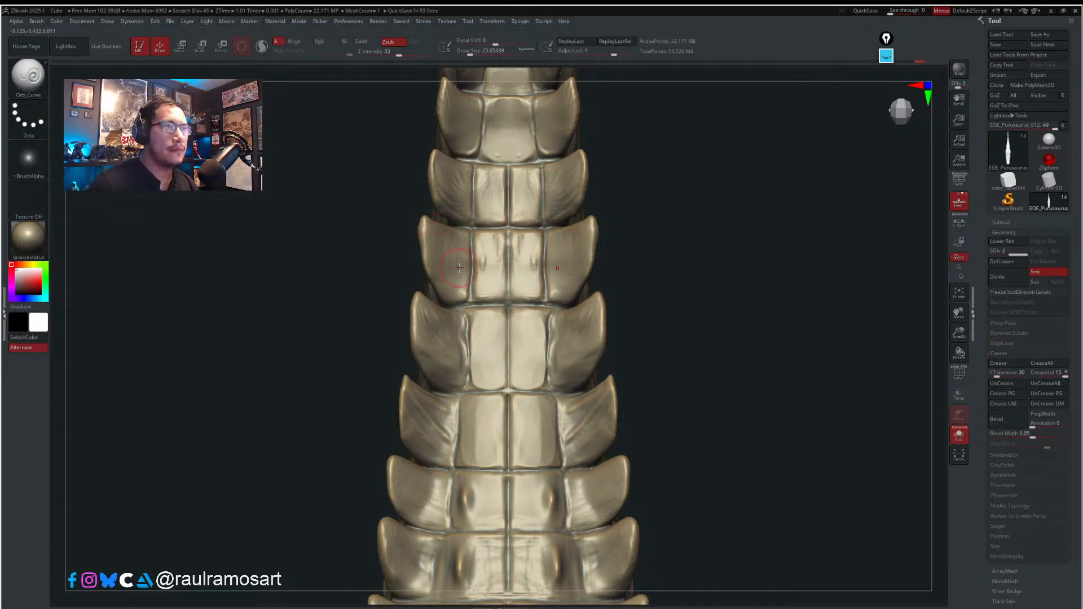
- Try to reshape the side grooves of the second paired row with the Move brush at draw size 23.31
key("s")
key("b")
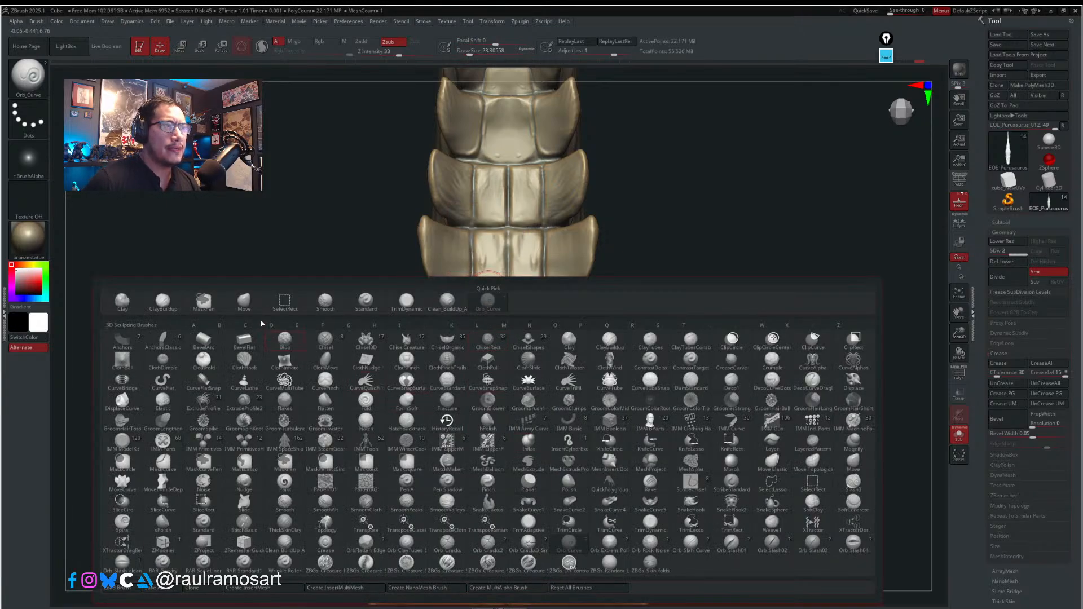
left_click(245, 302)
key("s")
mouse_move(472, 272)
left_mouse_down()
mouse_move(475, 296)
mouse_move(469, 267)
left_mouse_up()
key("s")
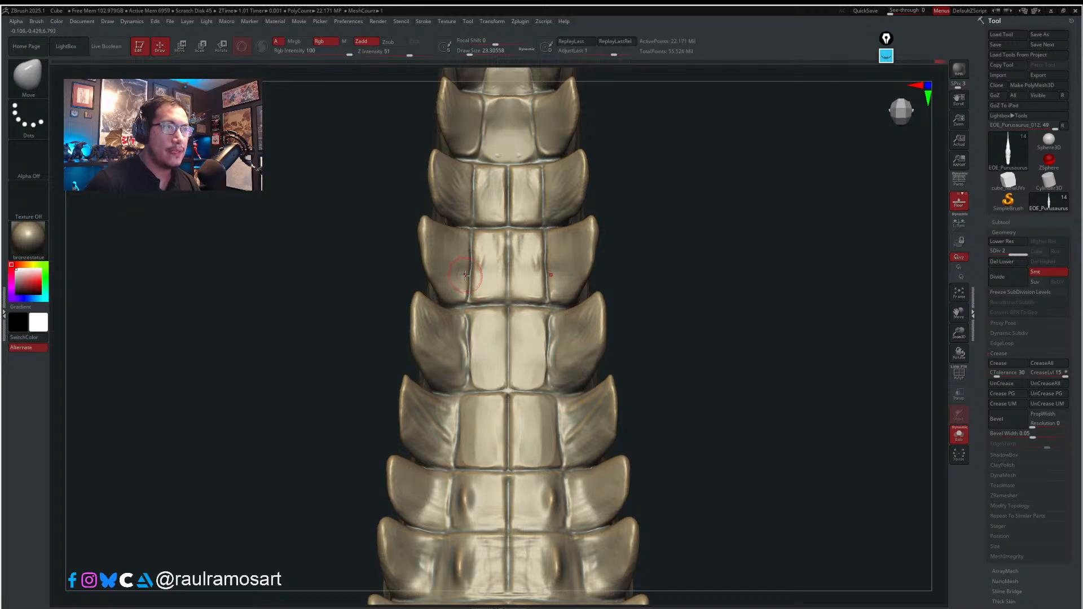
key("ctrl+z")
key("ctrl+z")
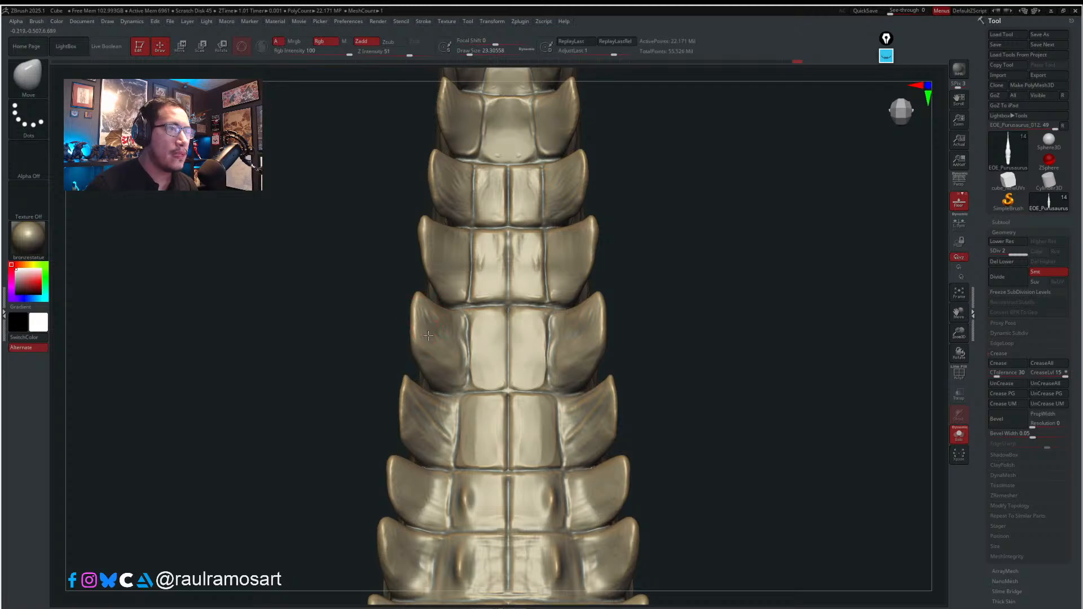
- Build up the inner faces of the crest scutes beside the third paired row with Clean_BuildUp at draw size 23.31
key("b")
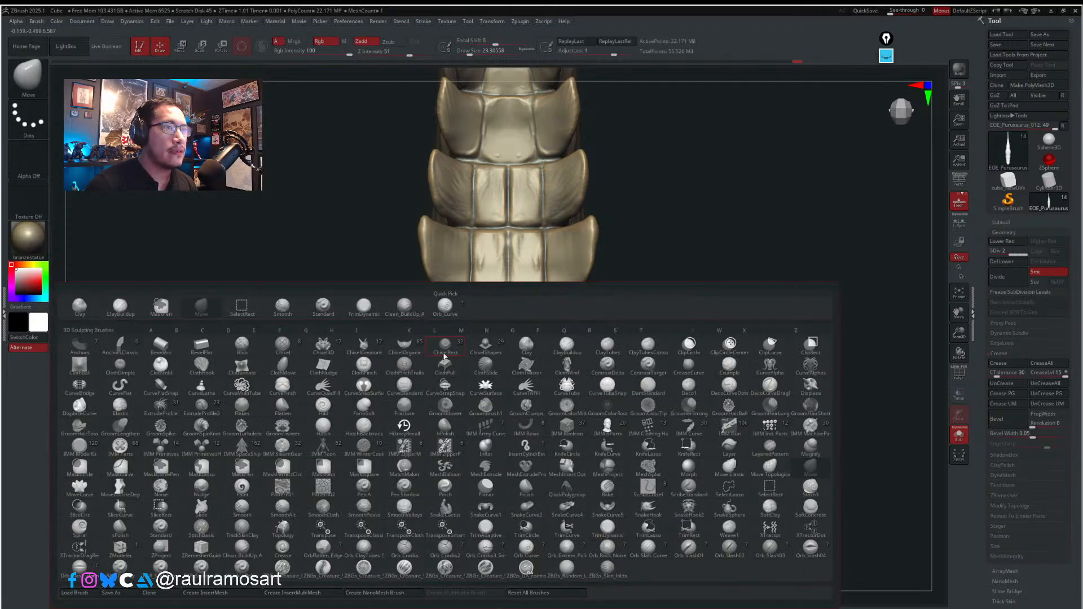
left_click(408, 309)
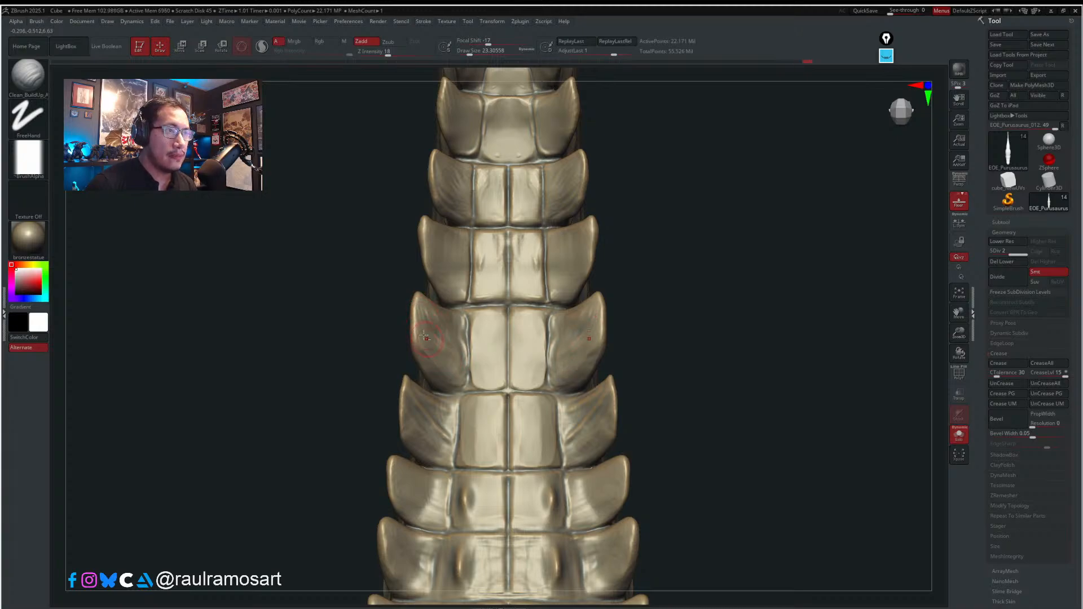
mouse_move(450, 366)
left_mouse_down()
mouse_move(461, 385)
mouse_move(460, 317)
mouse_move(461, 347)
mouse_move(460, 332)
mouse_move(453, 342)
left_mouse_up()
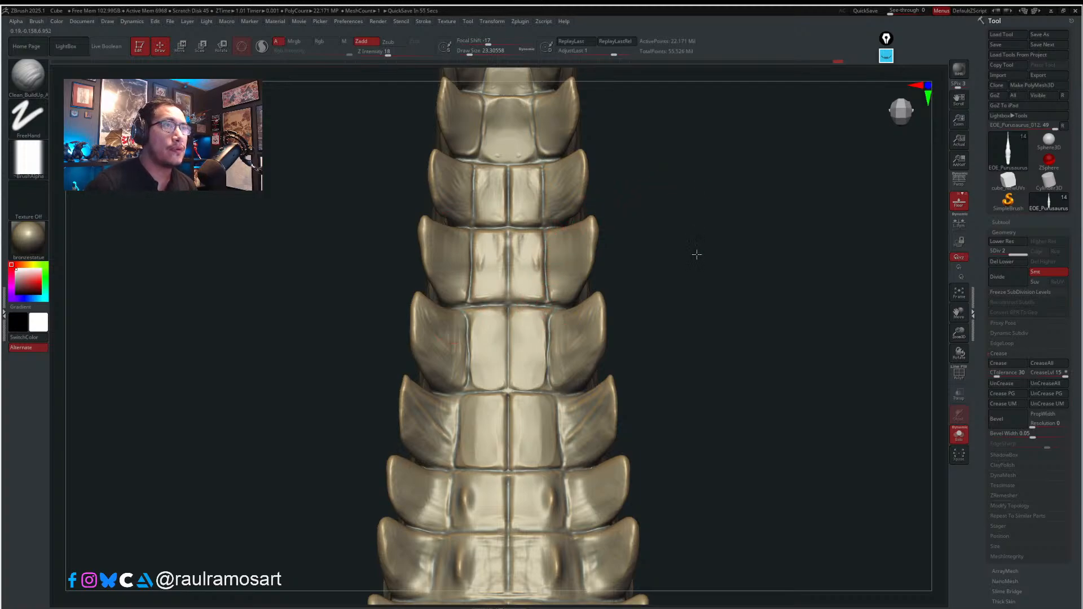
- Pull out the crest scute tip one row below the junction and adjust its side with Move at draw sizes 25.05 and 36.93
mouse_move(697, 254)
left_mouse_down()
mouse_move(650, 315)
mouse_move(446, 238)
mouse_move(474, 245)
mouse_move(457, 248)
left_mouse_up()
key("s")
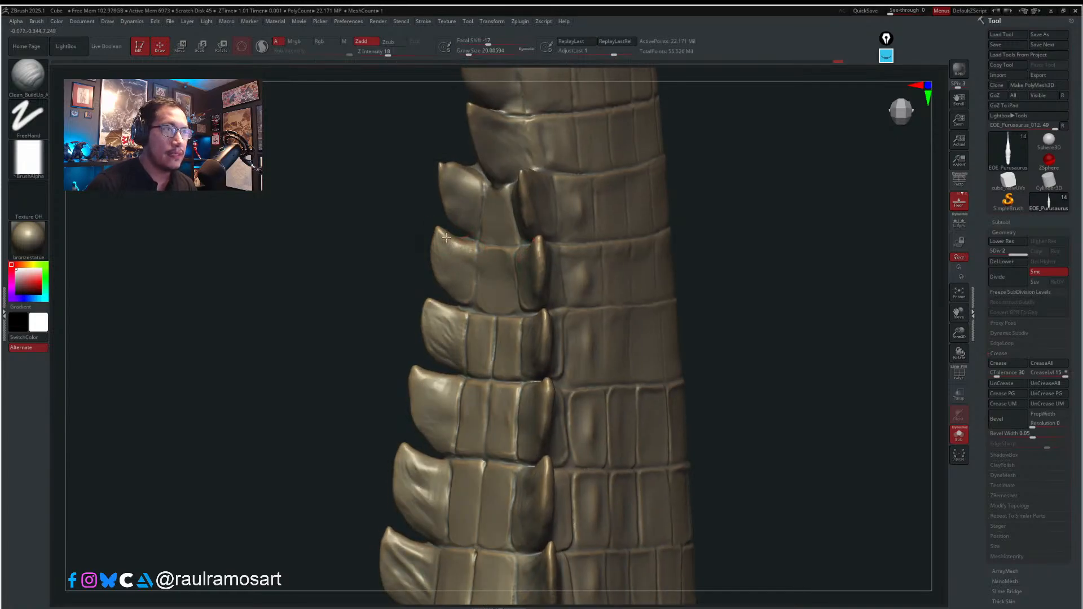
key("b")
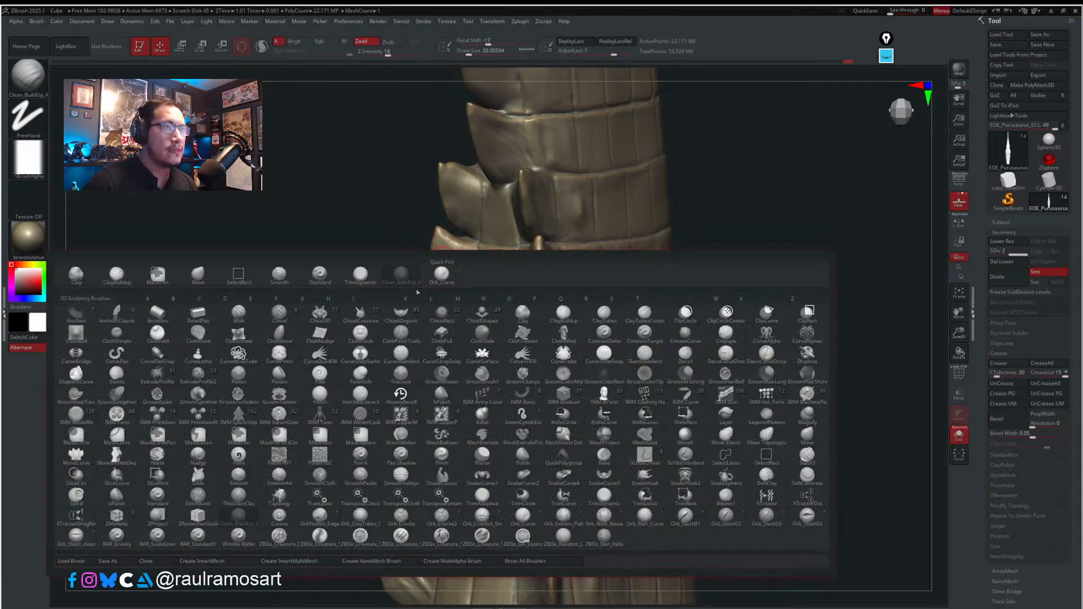
left_click(198, 276)
key("s")
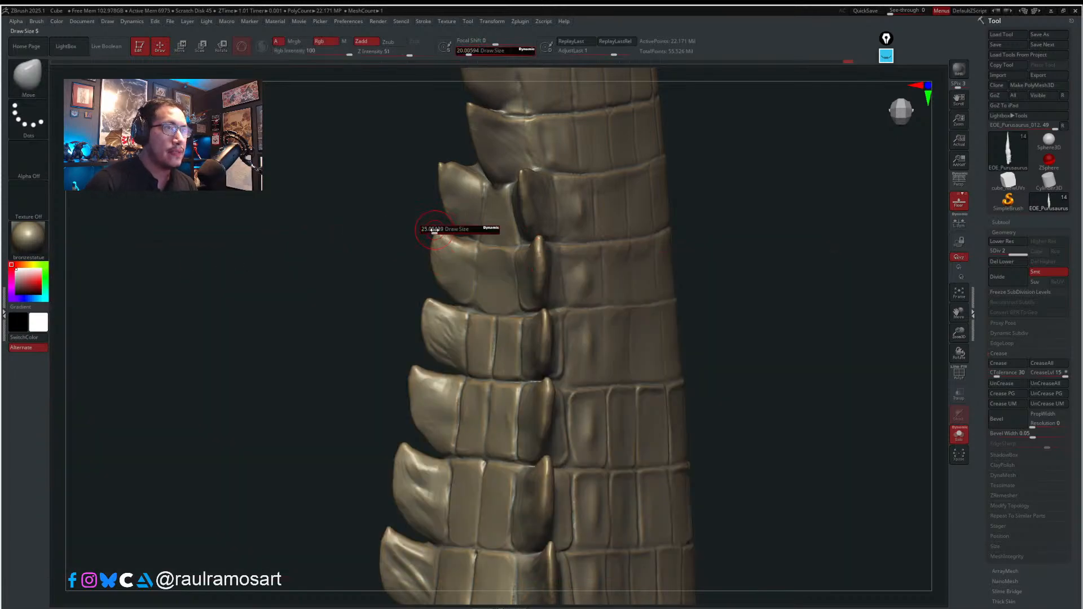
left_click_drag(432, 231, 426, 227)
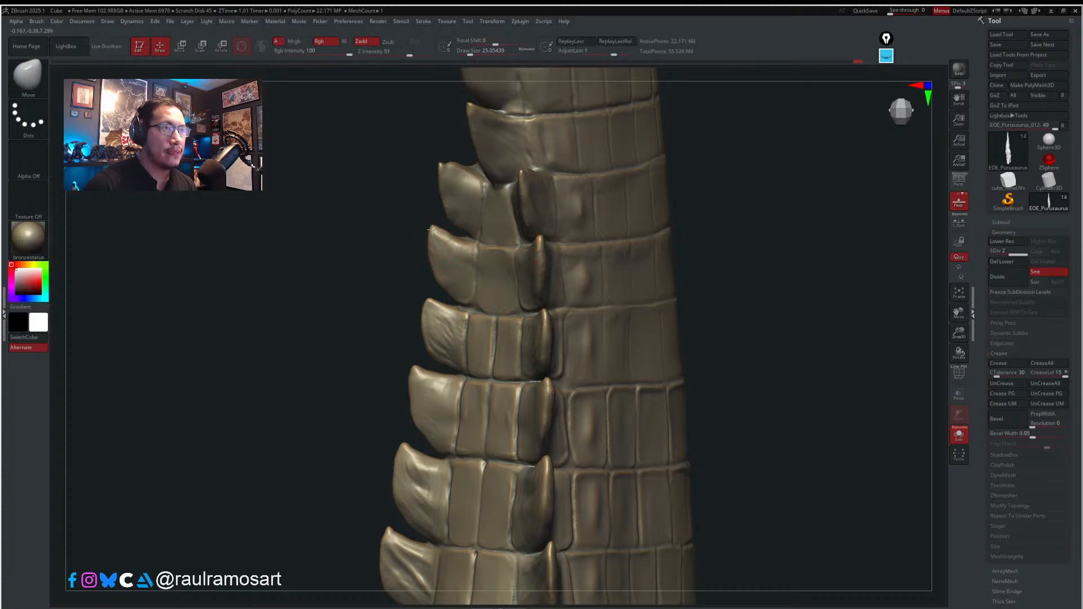
mouse_move(446, 231)
right_mouse_down()
mouse_move(573, 451)
mouse_move(433, 269)
mouse_move(389, 274)
right_mouse_up()
key("s")
left_click_drag(471, 274, 473, 275)
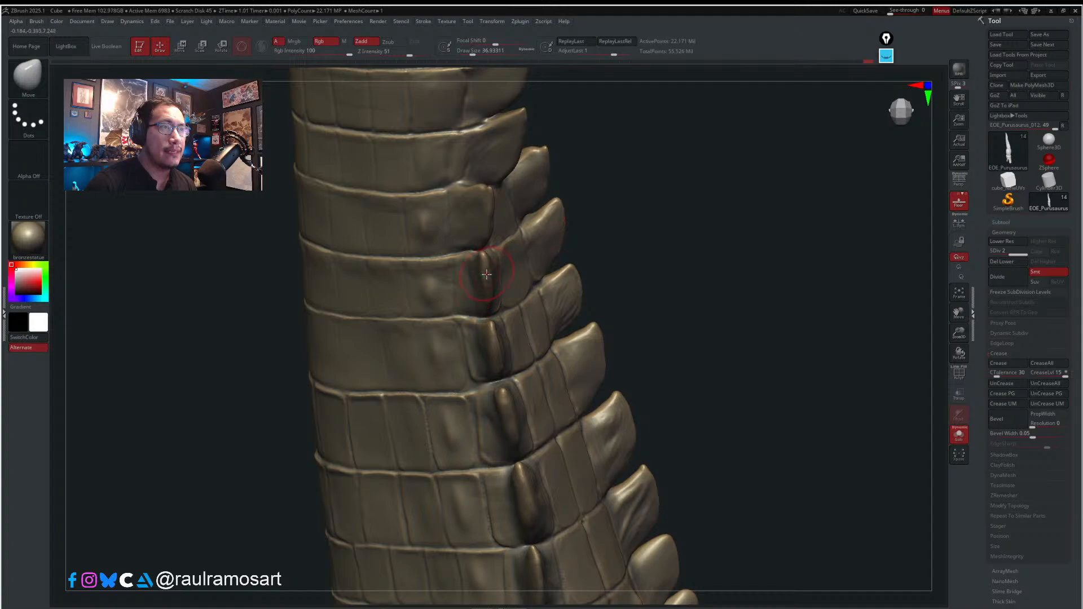
- Refine the tip of the crest scute at the junction in side view with the Move brush at draw size 18.46
mouse_move(492, 237)
right_mouse_down()
mouse_move(492, 173)
mouse_move(521, 159)
mouse_move(528, 180)
right_mouse_up()
key("s")
left_click(525, 179)
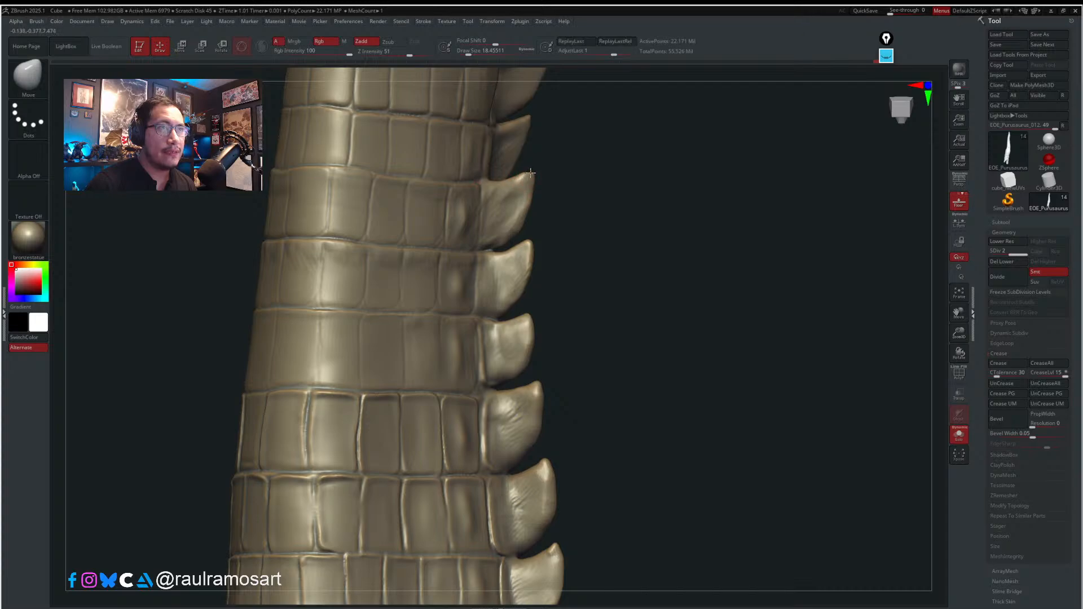
key("shift")
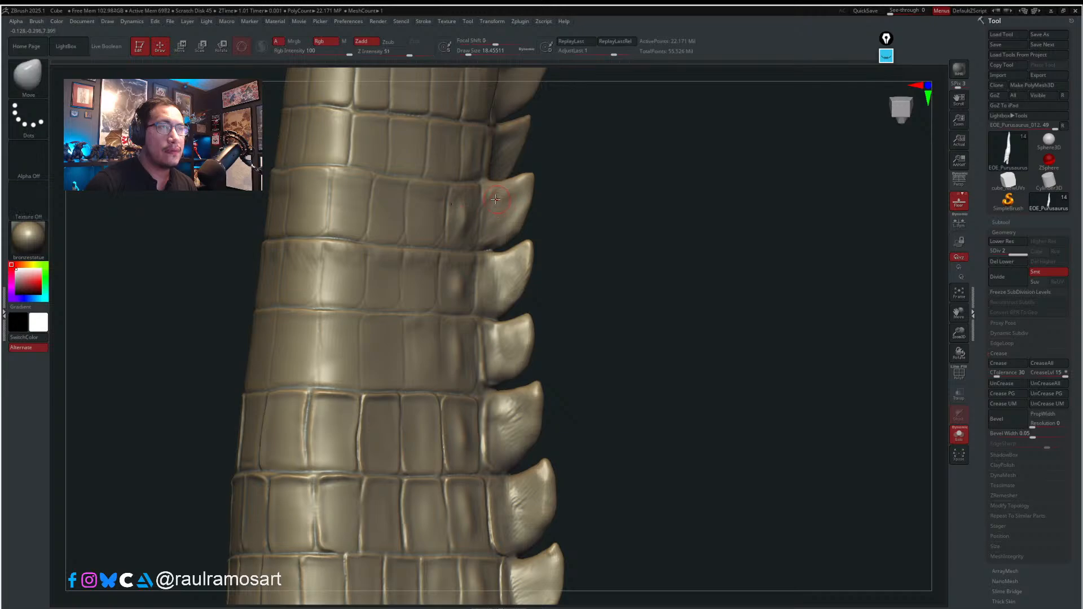
- Examine the tail crests and the whole crocodile's silhouette from above, the side and the front
right_click_drag(495, 217, 461, 209)
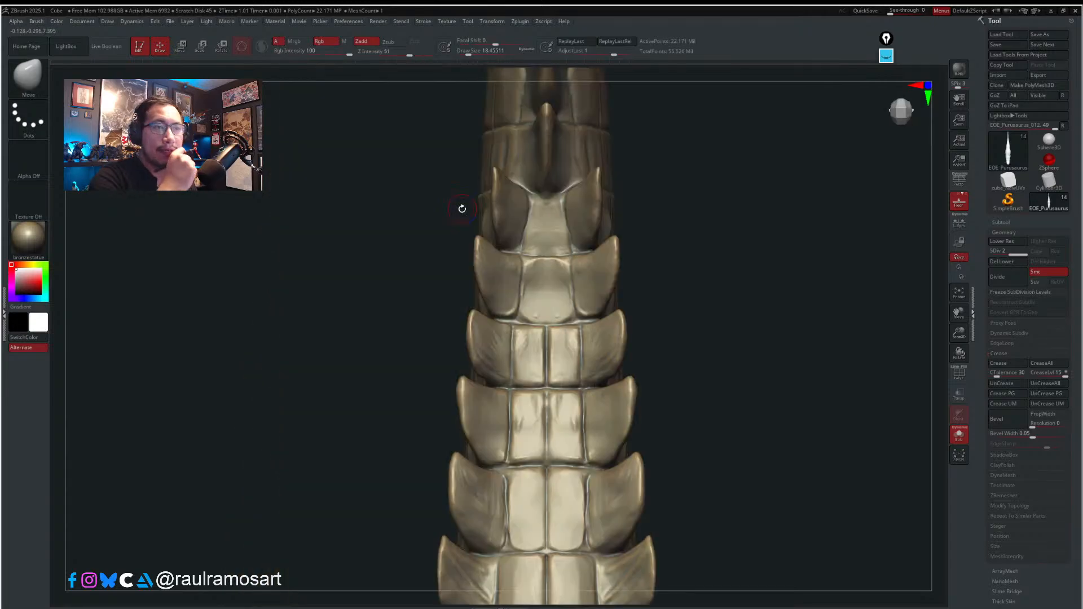
right_click_drag(689, 285, 640, 155, "ctrl")
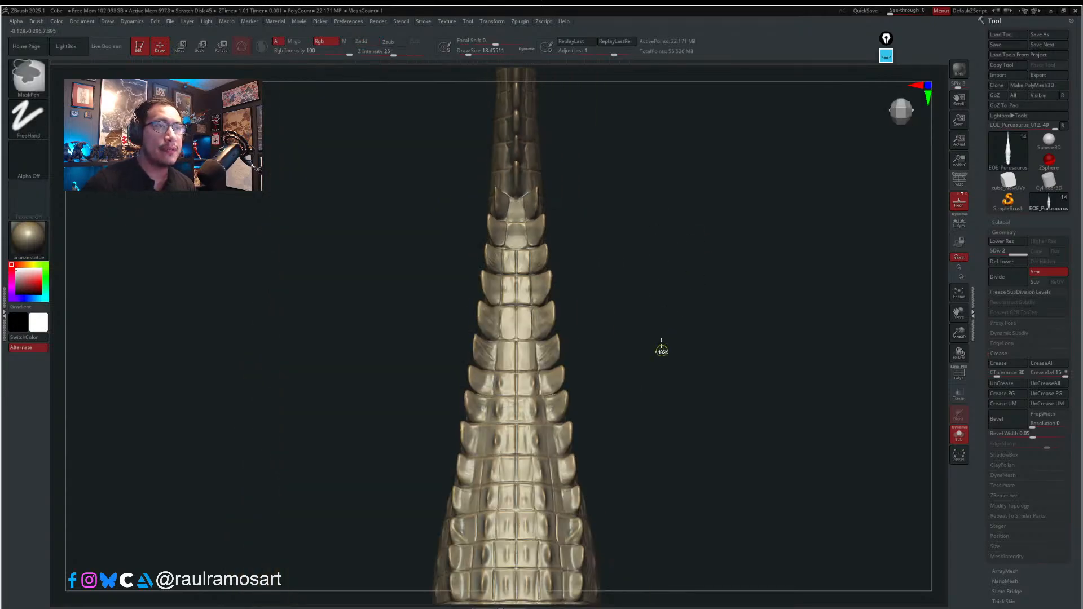
right_click_drag(660, 348, 608, 255, "ctrl")
right_click_drag(598, 351, 661, 405)
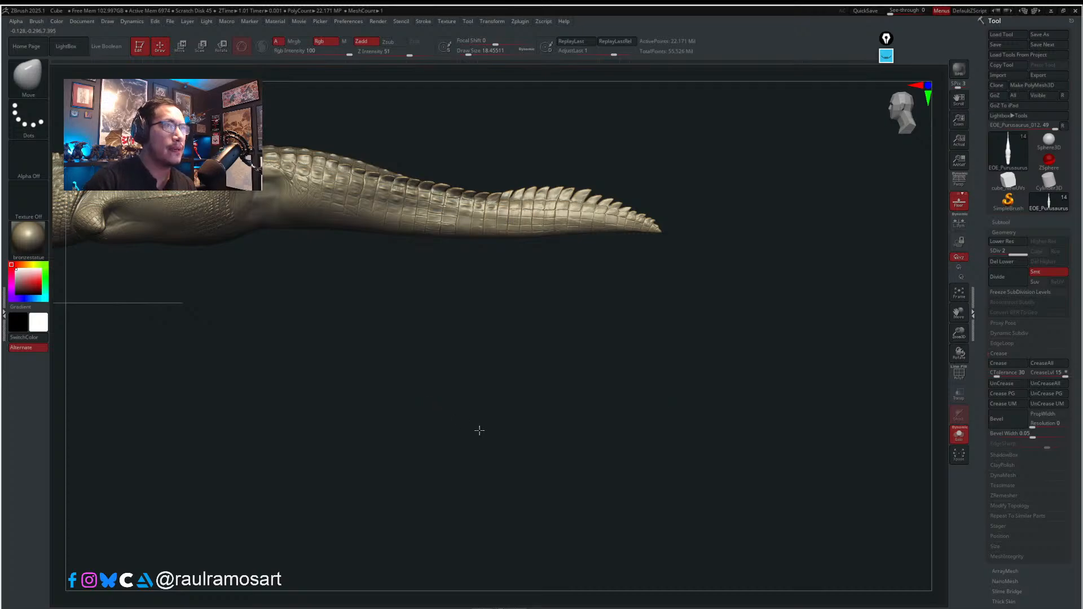
right_click_drag(507, 438, 586, 487, "alt")
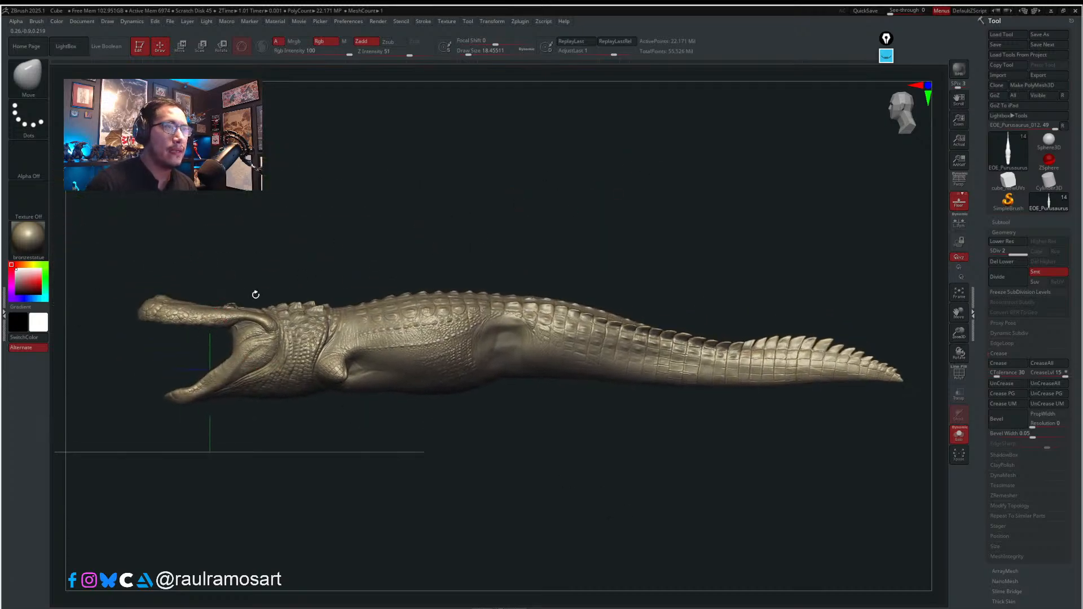
right_click_drag(169, 377, 202, 250)
right_click_drag(395, 485, 541, 382)
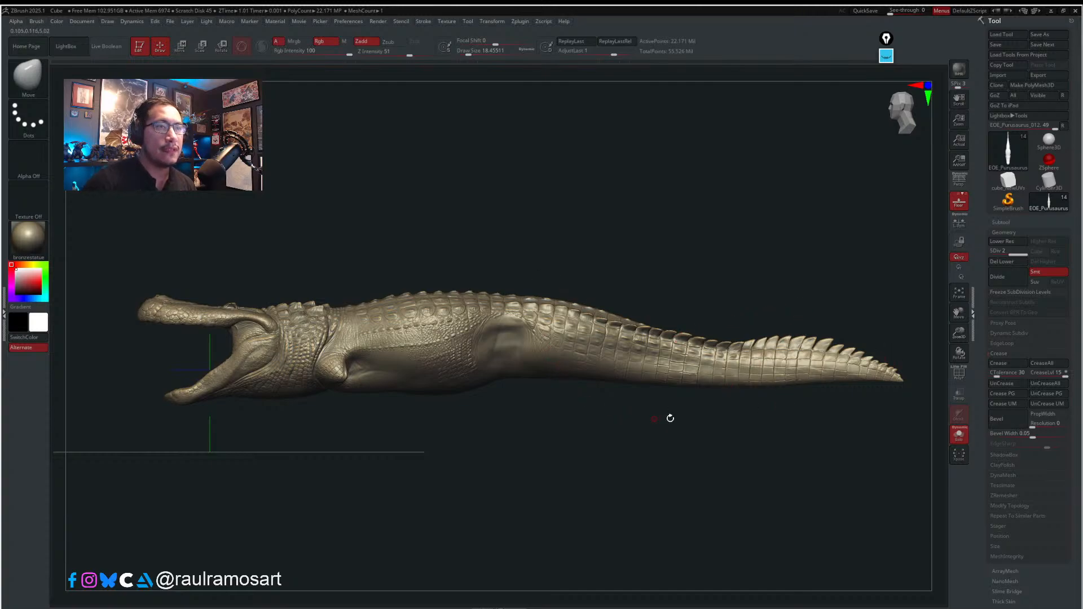
right_click_drag(609, 387, 596, 336)
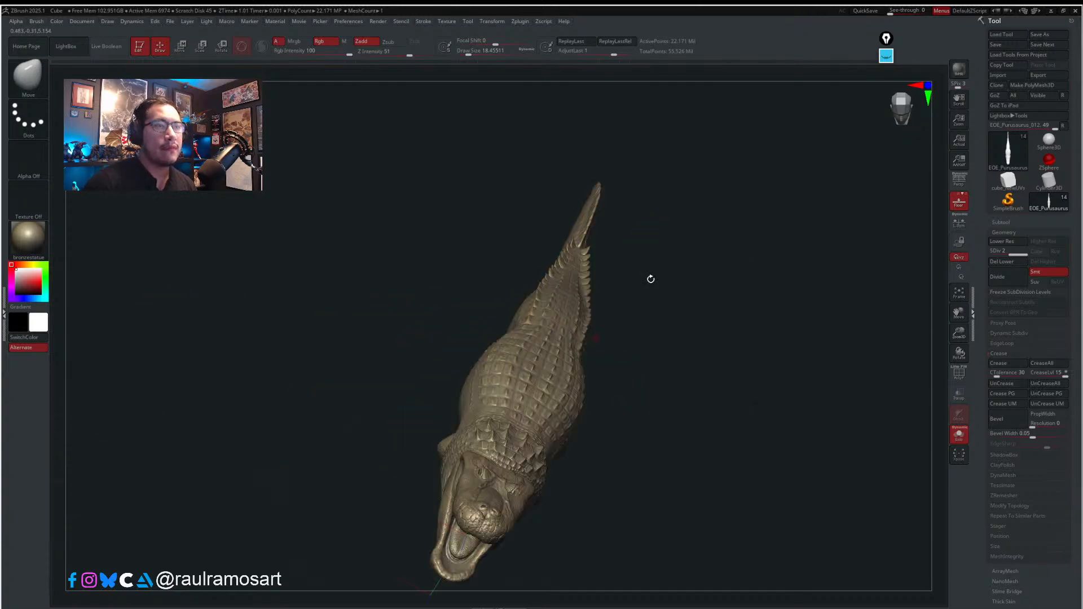
right_click_drag(716, 381, 714, 411)
right_click_drag(543, 269, 563, 309, "ctrl")
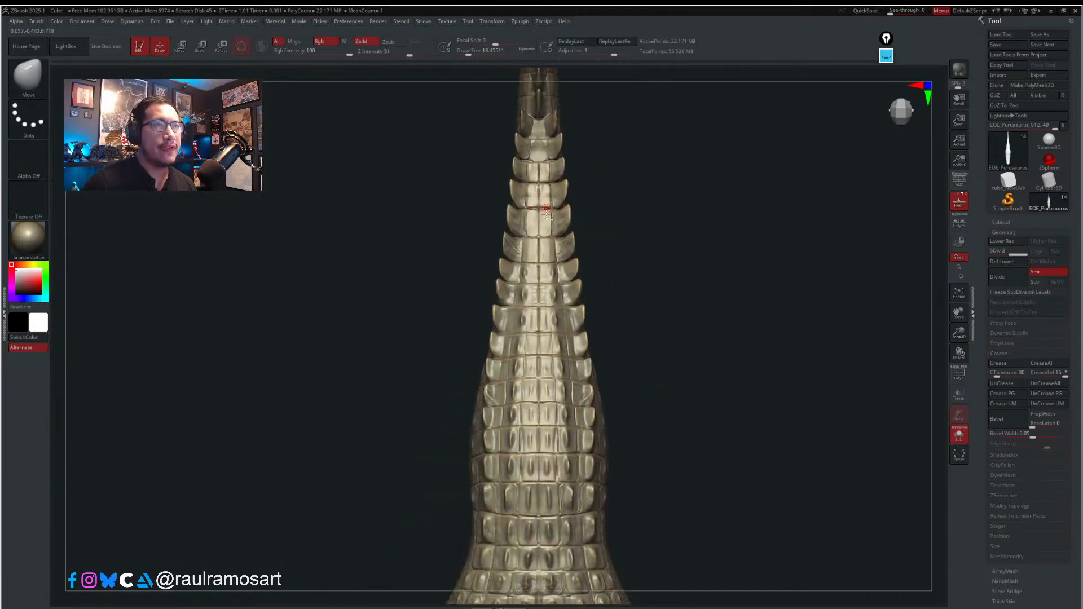
- Build up and smooth the crest and central scutes one row below the junction with Clean_BuildUp at draw sizes 23.31 and 15.55
mouse_move(553, 226)
right_mouse_down("alt")
mouse_move(543, 352)
mouse_move(550, 343)
mouse_move(510, 334)
right_mouse_up("alt")
key("s")
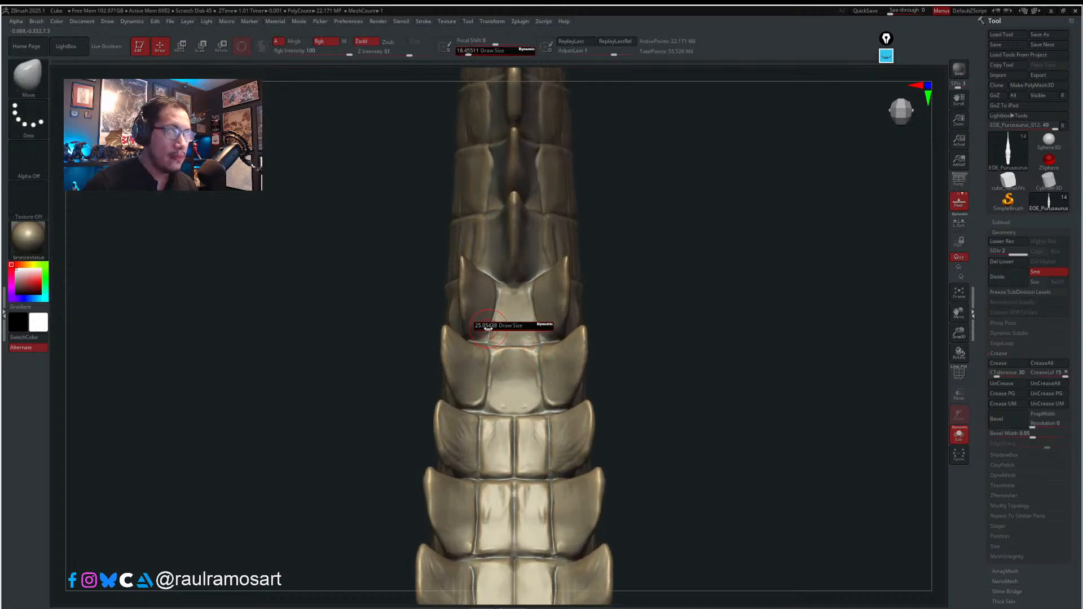
left_click_drag(486, 327, 490, 328)
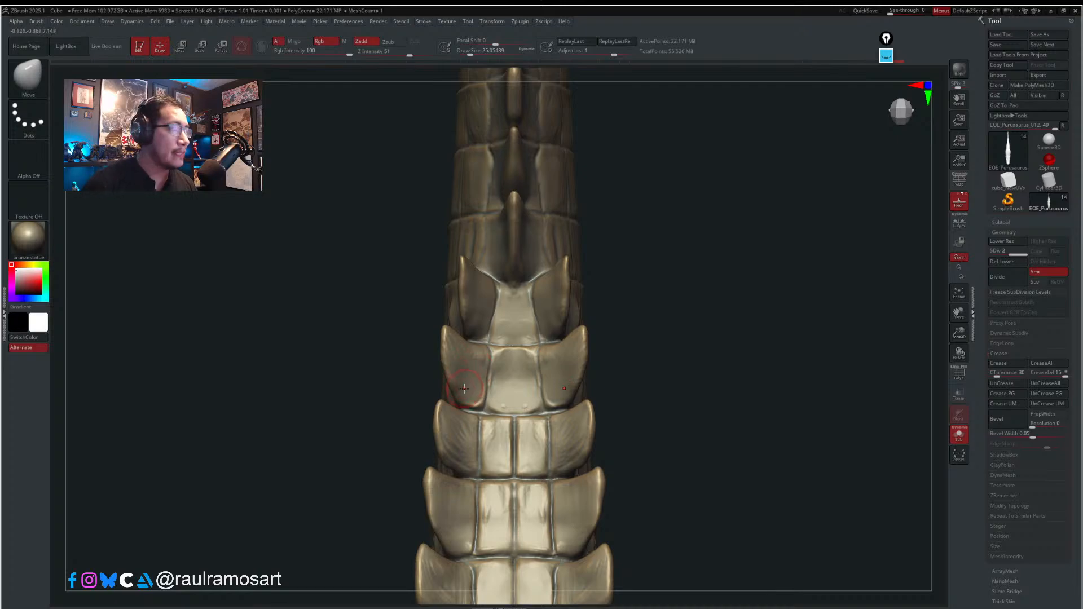
key("b")
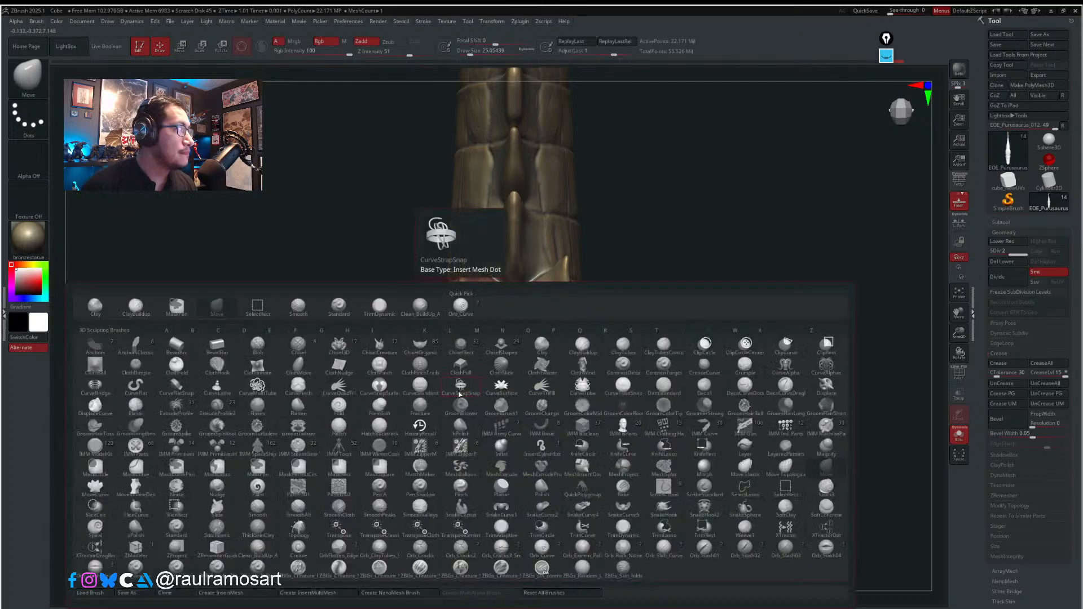
left_click(421, 310)
key("s")
left_click(464, 358)
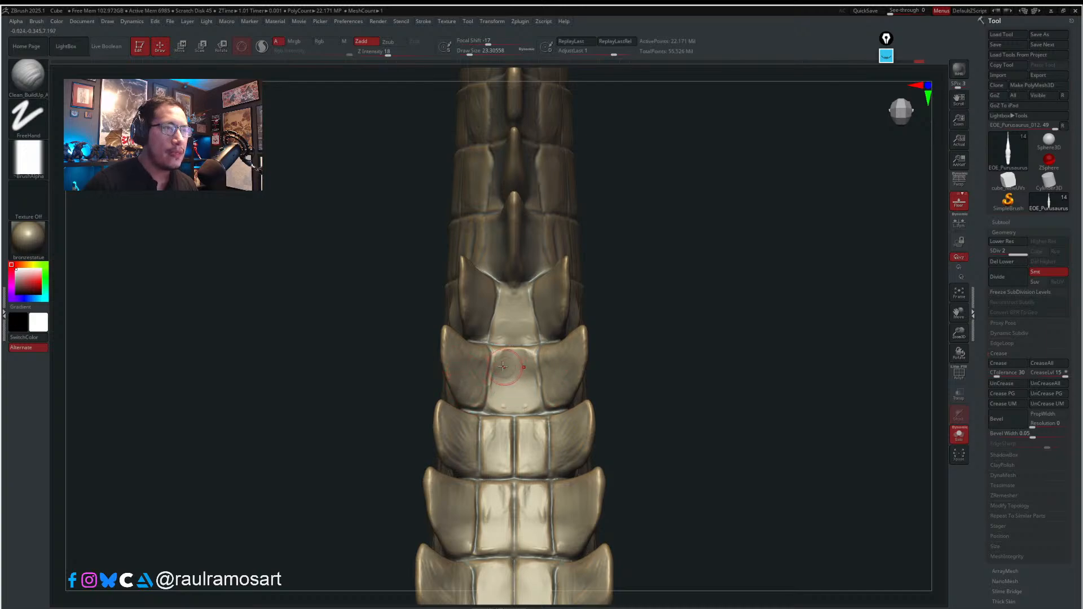
key("s")
left_click_drag(500, 366, 498, 366)
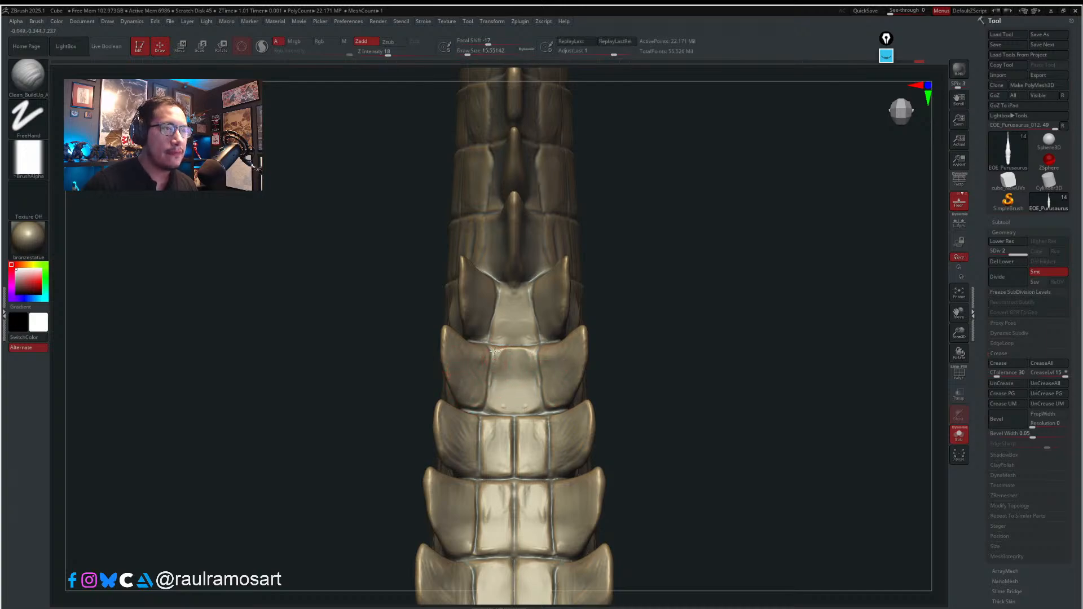
mouse_move(488, 411)
left_mouse_down()
mouse_move(507, 406)
mouse_move(503, 381)
mouse_move(522, 355)
mouse_move(506, 366)
mouse_move(522, 376)
mouse_move(503, 392)
mouse_move(522, 389)
mouse_move(506, 396)
mouse_move(536, 405)
mouse_move(524, 389)
mouse_move(521, 401)
mouse_move(515, 378)
mouse_move(506, 390)
mouse_move(528, 367)
mouse_move(523, 392)
mouse_move(533, 377)
left_mouse_up()
key("s")
key("shift")
- Recarve the grooves bordering the central scute at the junction with Orb_Curve at draw sizes 14.14 and 8.42
right_click_drag(506, 315, 502, 284, "ctrl")
key("s")
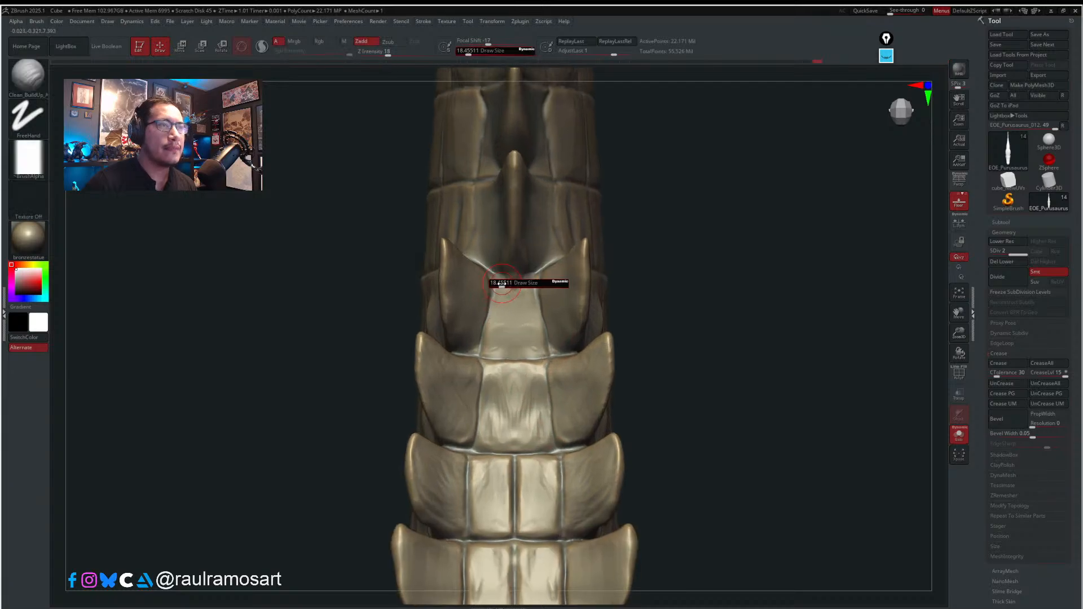
left_click_drag(503, 284, 499, 284)
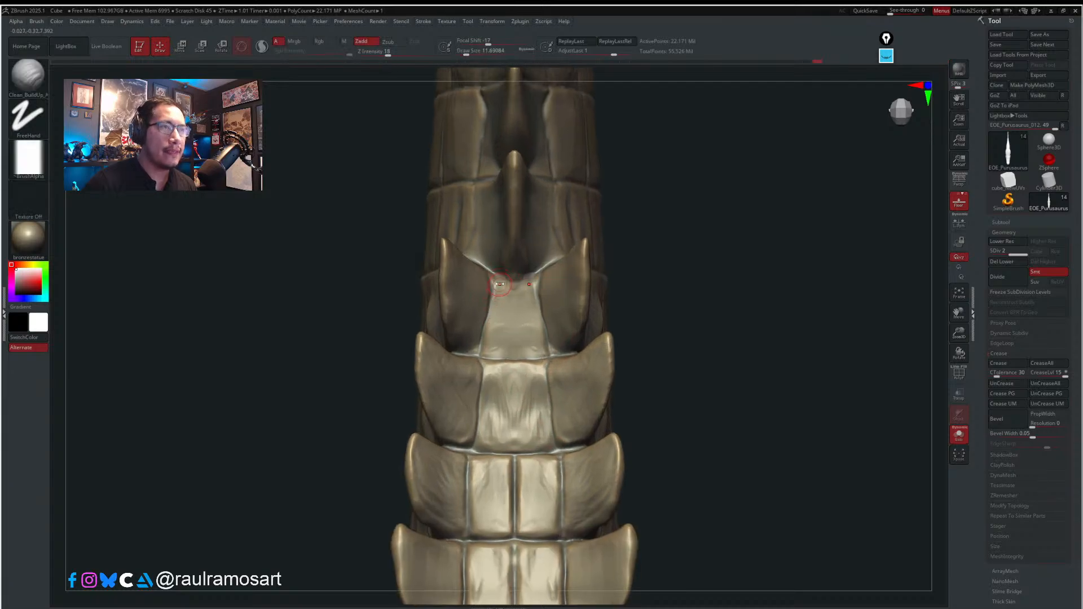
key("b")
left_click(502, 299)
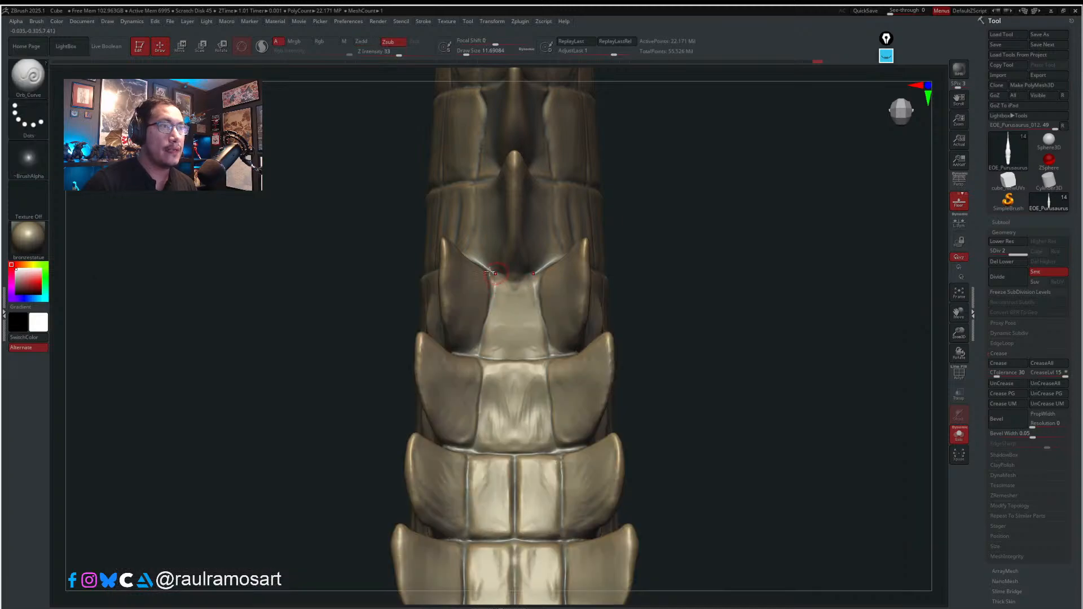
key("s")
left_click_drag(490, 270, 520, 275)
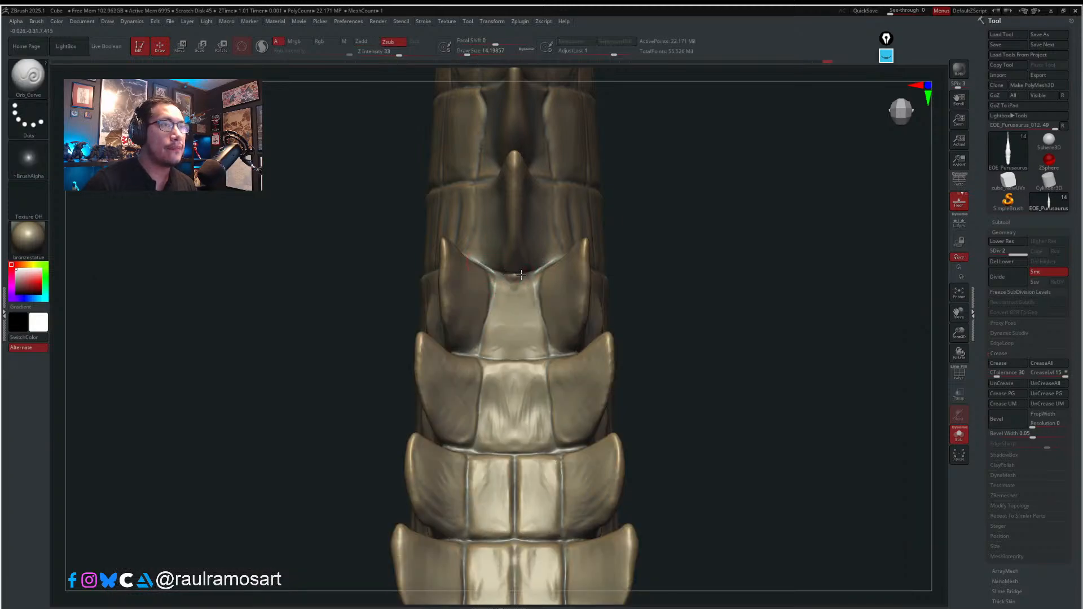
key("s")
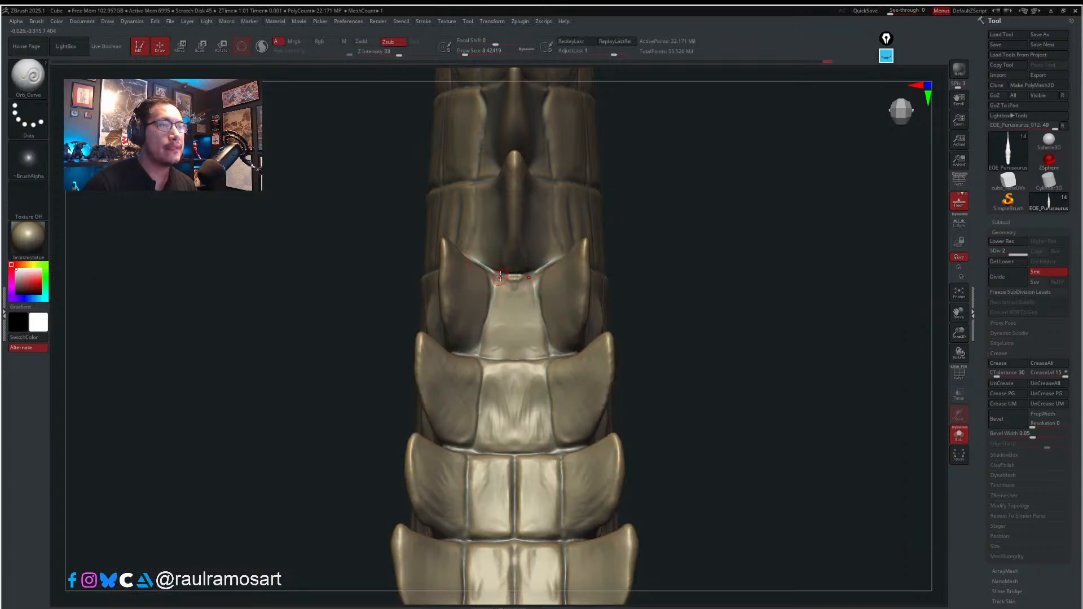
key("s")
mouse_move(502, 278)
left_mouse_down()
mouse_move(480, 354)
mouse_move(514, 360)
left_mouse_up()
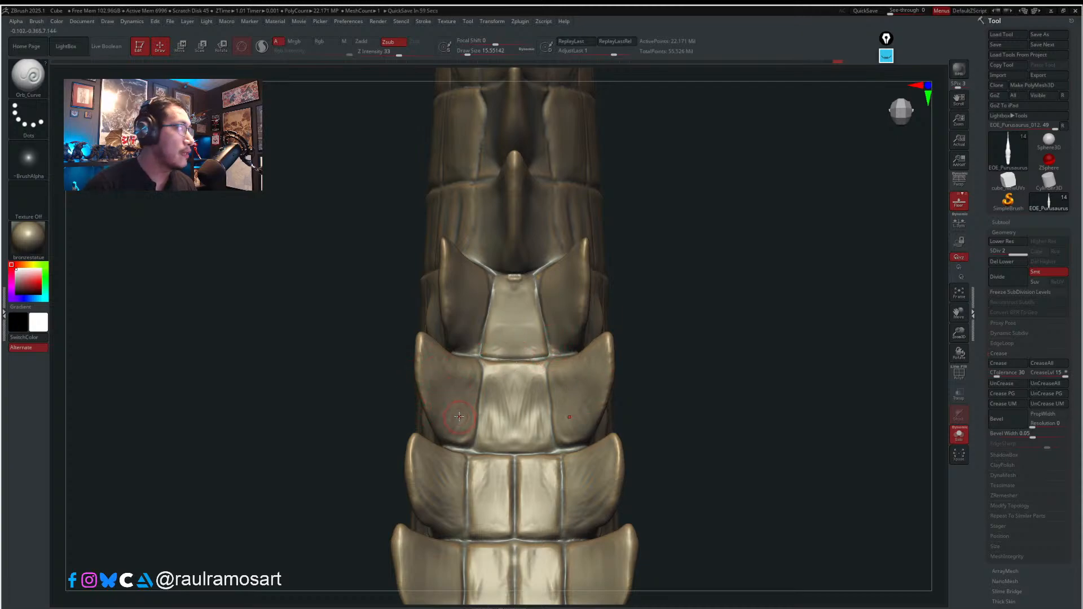
- Carve diagonal creases into the inner faces of the crest scutes one row below the junction with Orb_Curve, and soften them
key("s")
left_click_drag(436, 359, 440, 359)
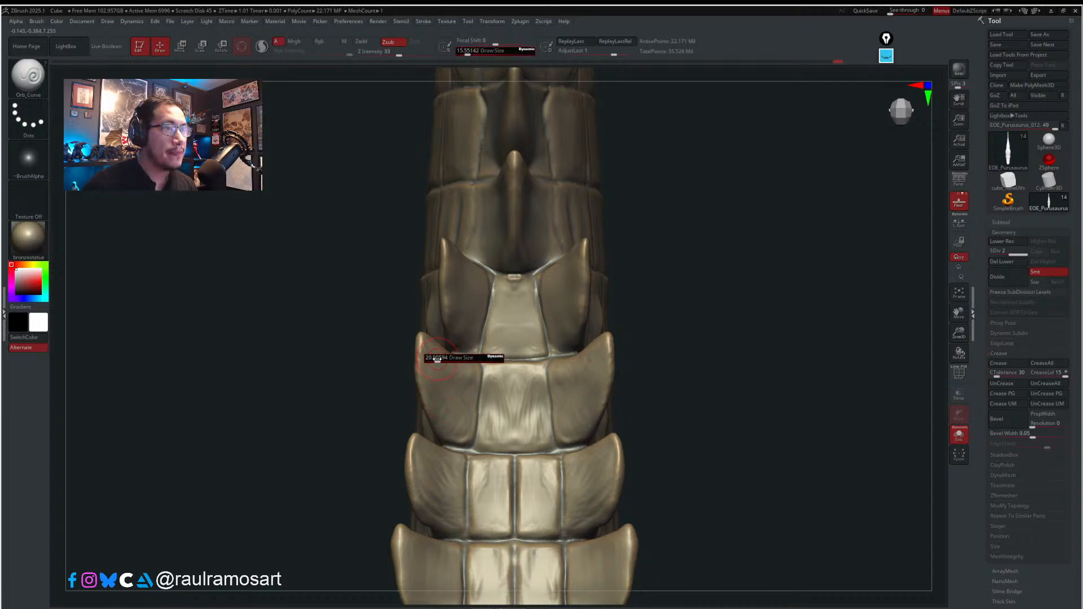
right_click_drag(449, 370, 441, 366)
mouse_move(436, 353)
left_mouse_down()
mouse_move(474, 382)
mouse_move(435, 364)
mouse_move(464, 390)
mouse_move(431, 383)
mouse_move(467, 421)
left_mouse_up()
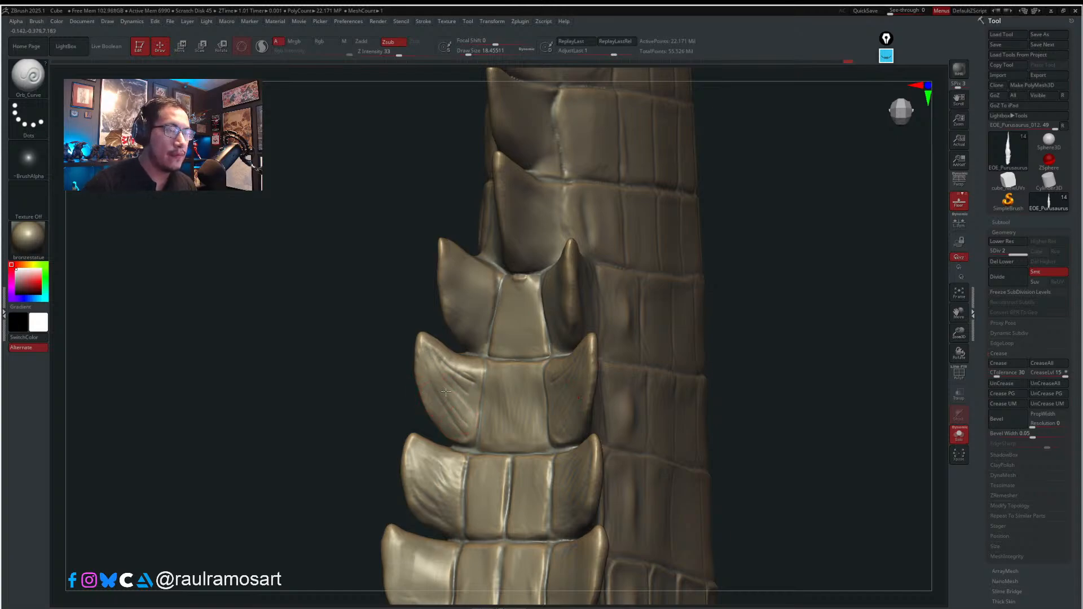
right_click_drag(446, 391, 473, 392)
left_click_drag(438, 387, 449, 391, "shift")
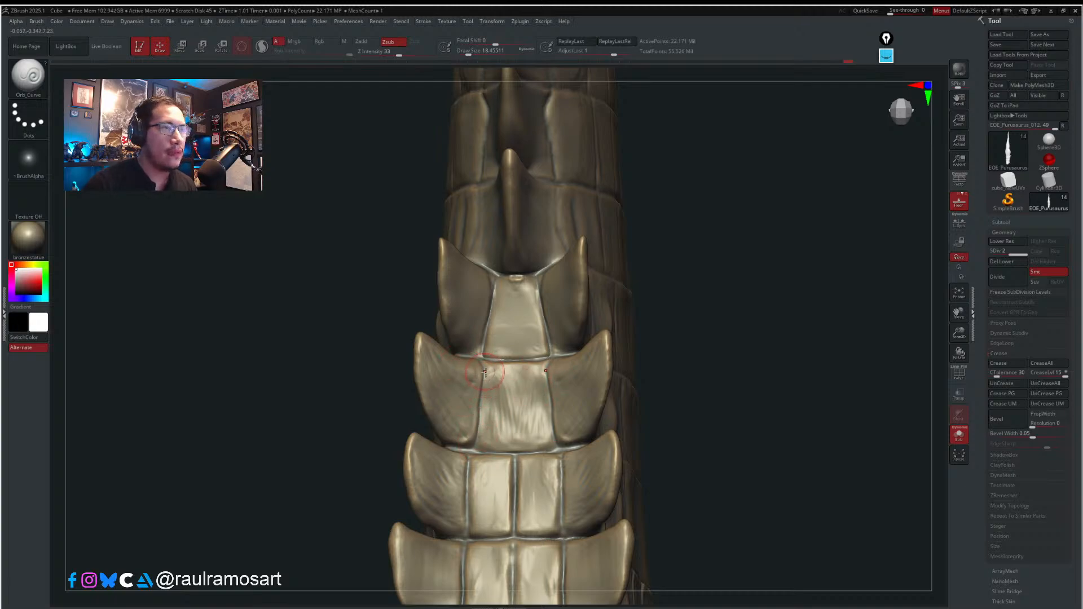
- Recarve the grooves between the central and crest scutes in the rows below the junction with Orb_Curve at draw size 18.46
left_click_drag(484, 363, 475, 452)
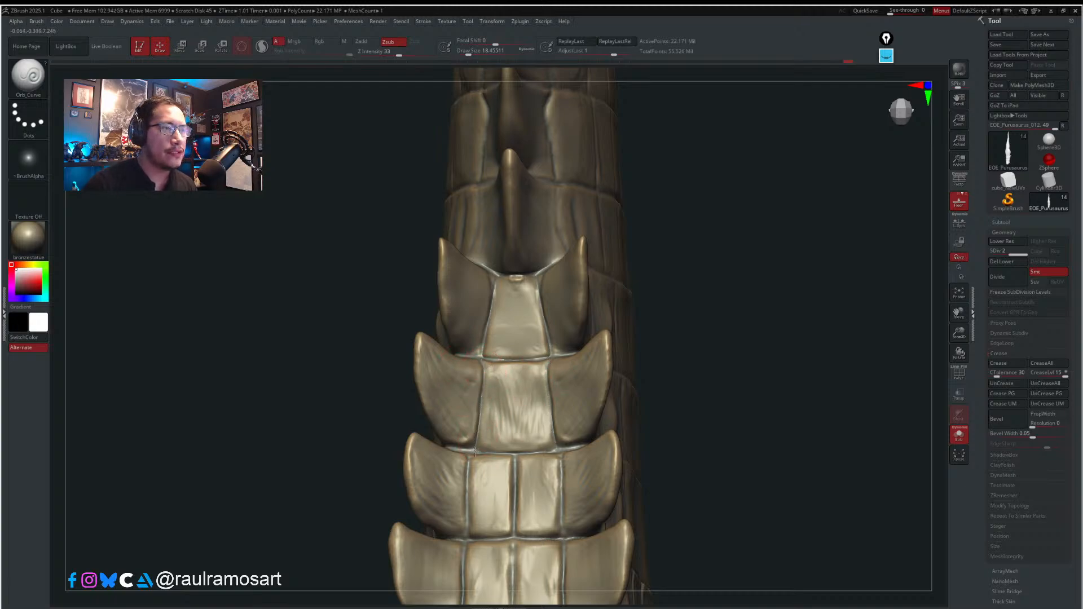
mouse_move(484, 440)
right_mouse_down("shift")
mouse_move(482, 463)
mouse_move(533, 320)
right_mouse_up("shift")
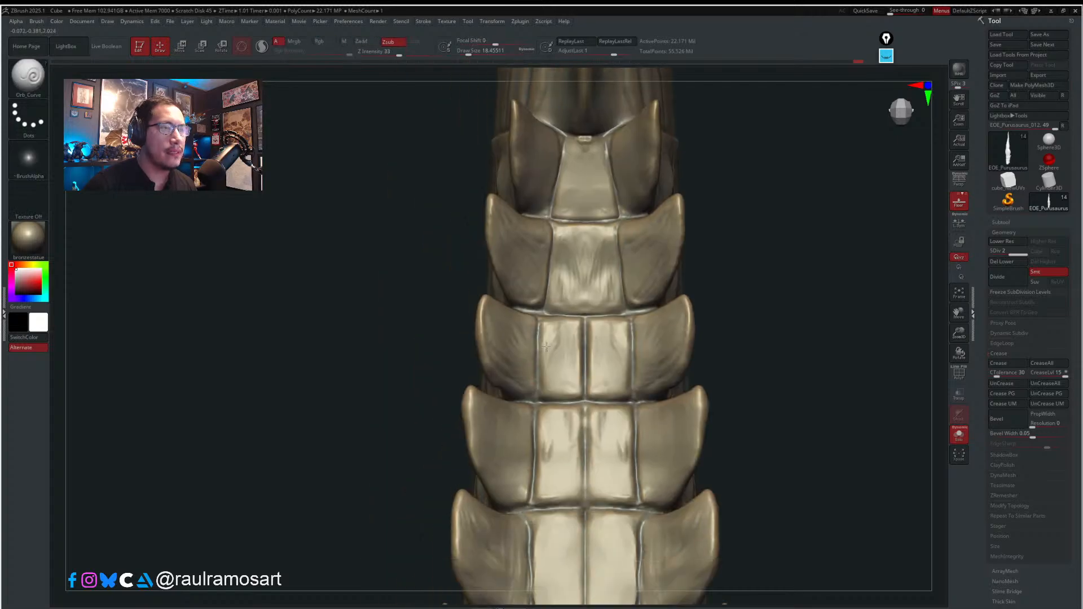
left_click_drag(537, 331, 531, 406)
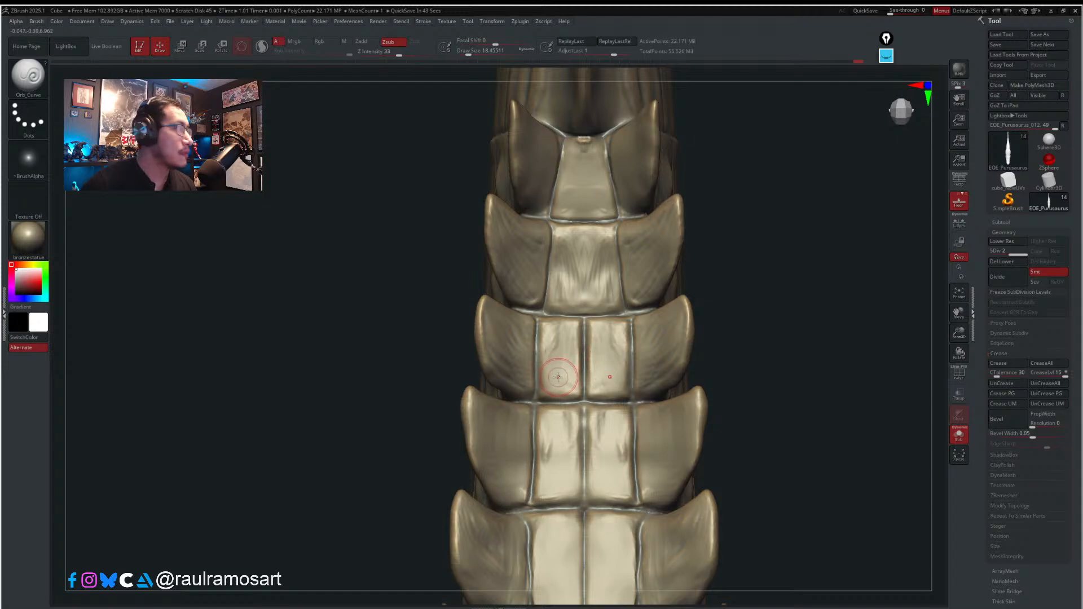
- Carve the grooves around the outer base of a crest scute and the adjoining side scales with Orb_Curve at draw size 18.46
right_click_drag(548, 346, 540, 352, "ctrl")
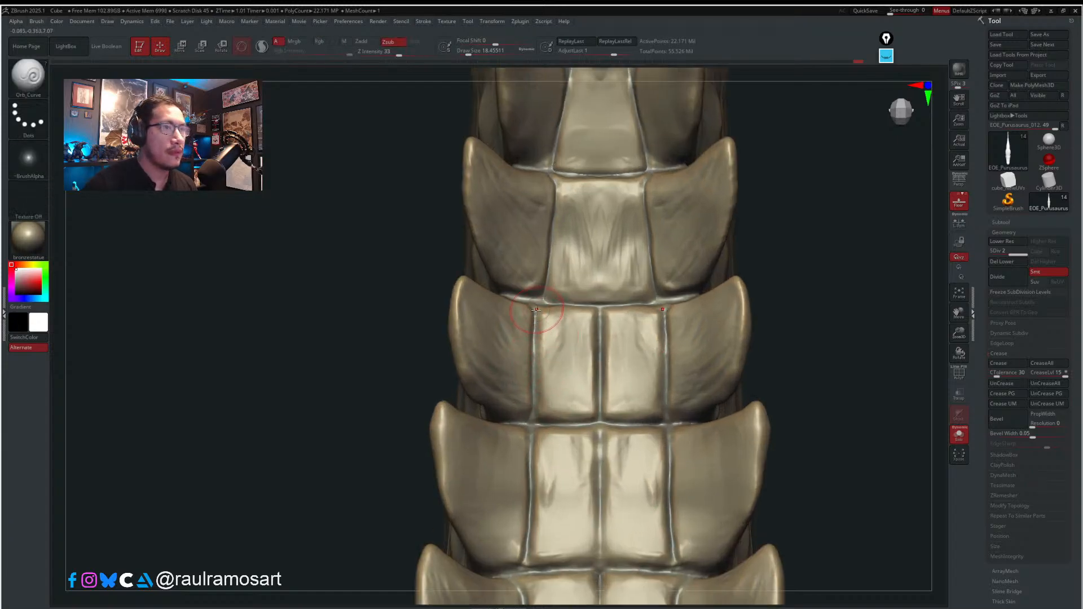
mouse_move(457, 333)
right_mouse_down()
mouse_move(505, 297)
mouse_move(441, 396)
mouse_move(363, 317)
right_mouse_up()
mouse_move(388, 310)
left_mouse_down()
mouse_move(344, 340)
mouse_move(398, 443)
left_mouse_up()
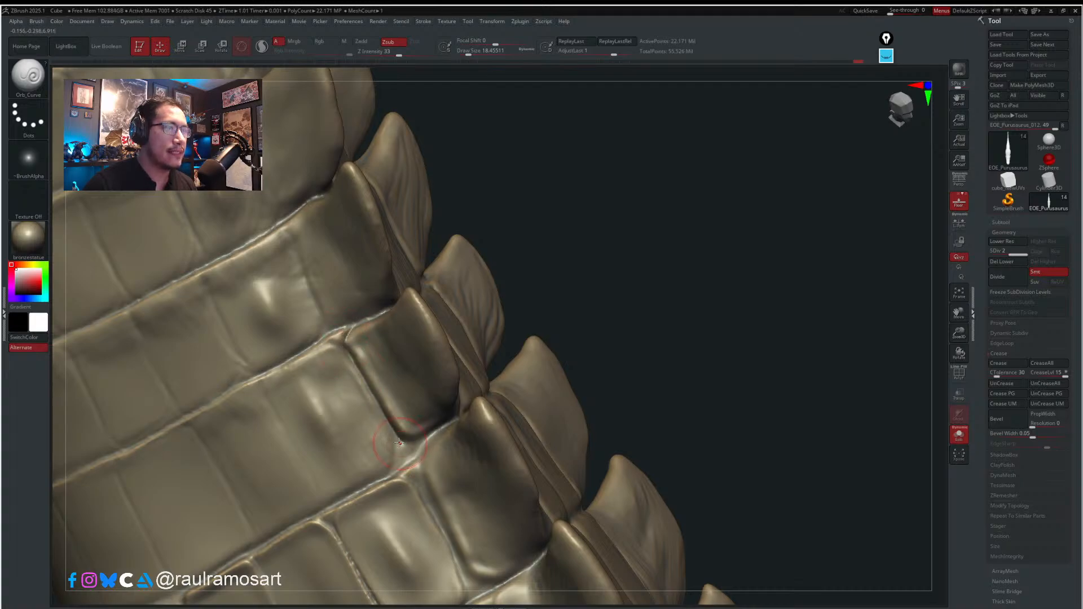
right_click_drag(435, 454, 406, 444)
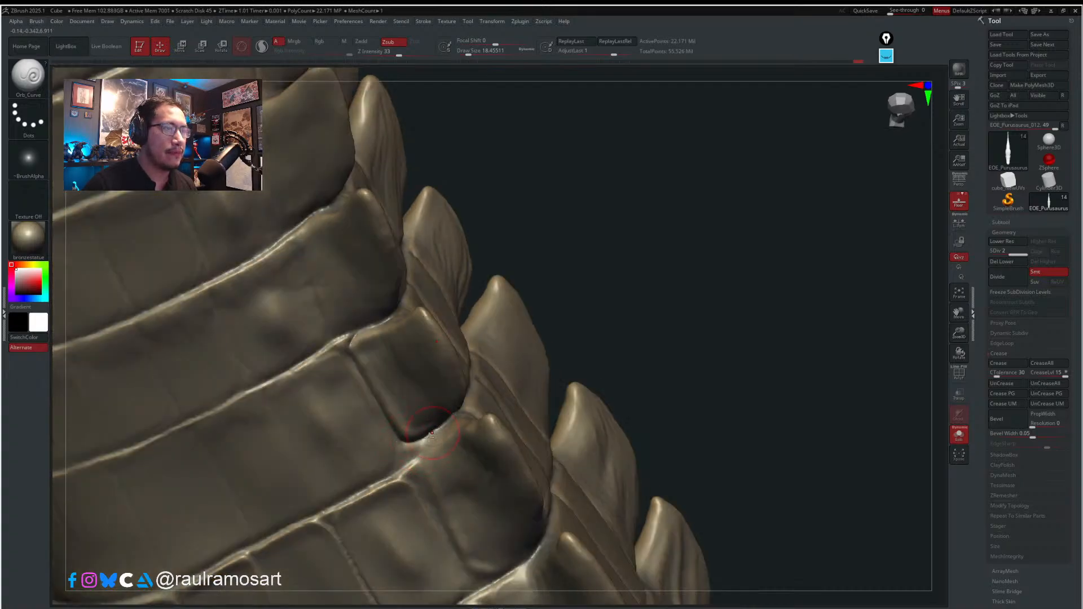
mouse_move(405, 451)
left_mouse_down()
mouse_move(400, 472)
mouse_move(333, 502)
left_mouse_up()
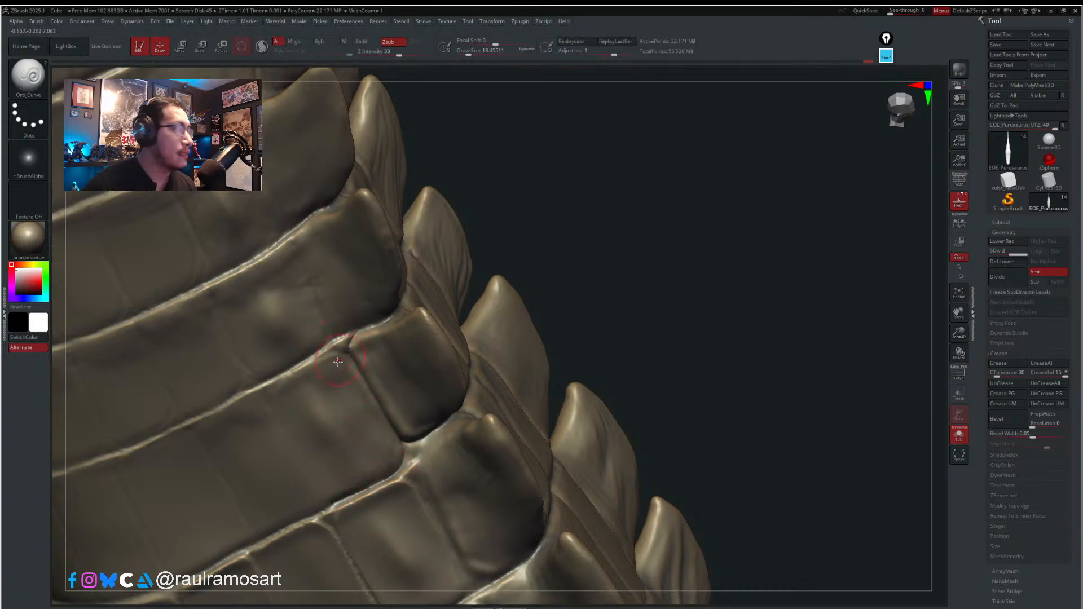
right_click_drag(367, 370, 371, 358)
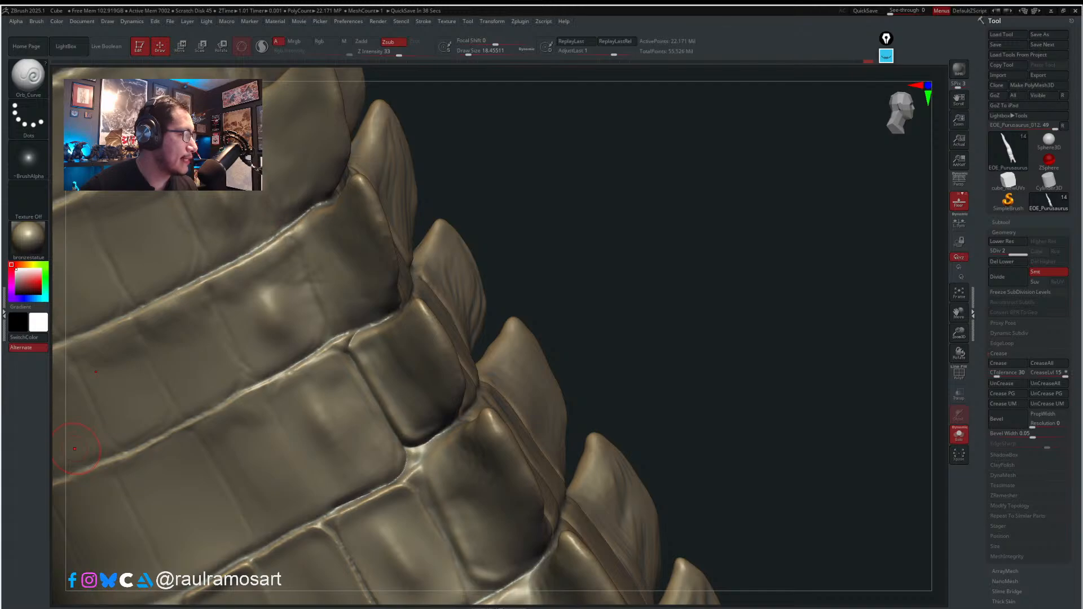
- Add bumpy relief to the first paired central scutes and neighbouring crest scutes with the Clay brush, and soften it at draw size 11.69
left_click_drag(766, 269, 716, 299)
right_click_drag(498, 400, 526, 342, "alt")
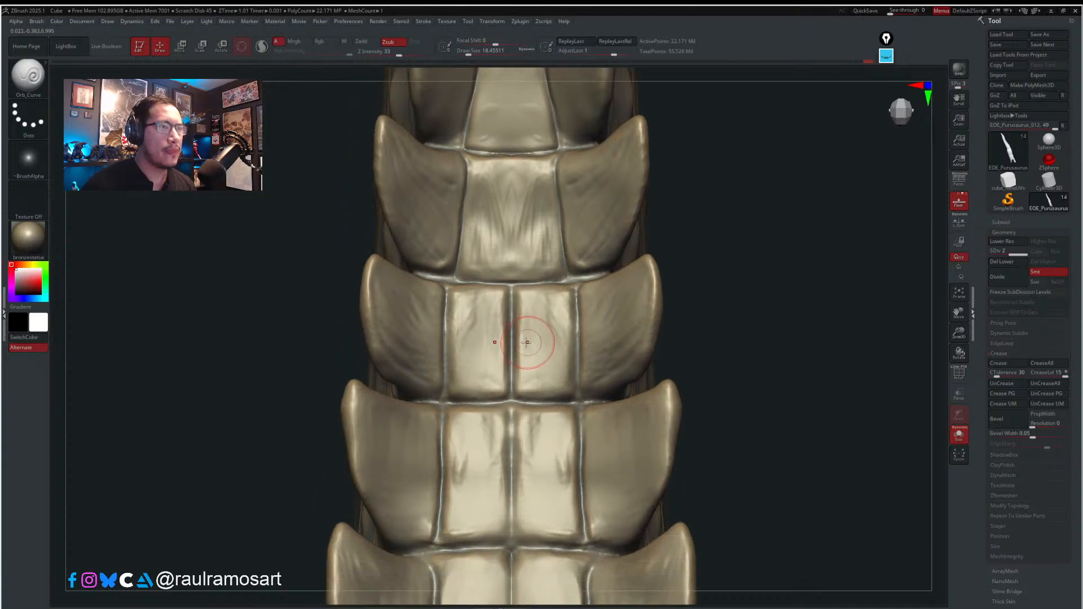
key("b")
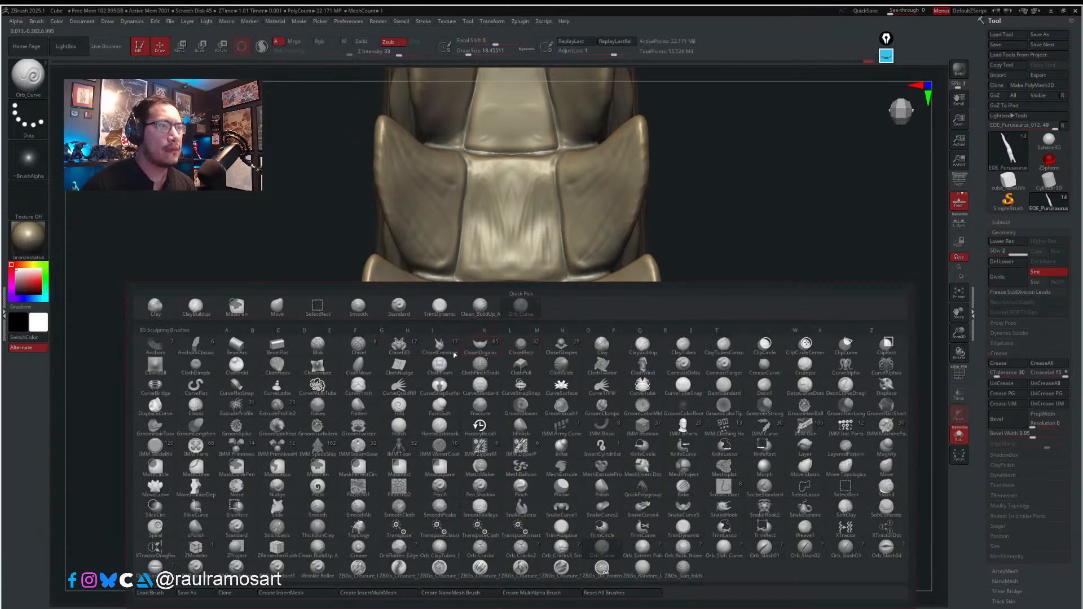
left_click(155, 307)
left_click(474, 312)
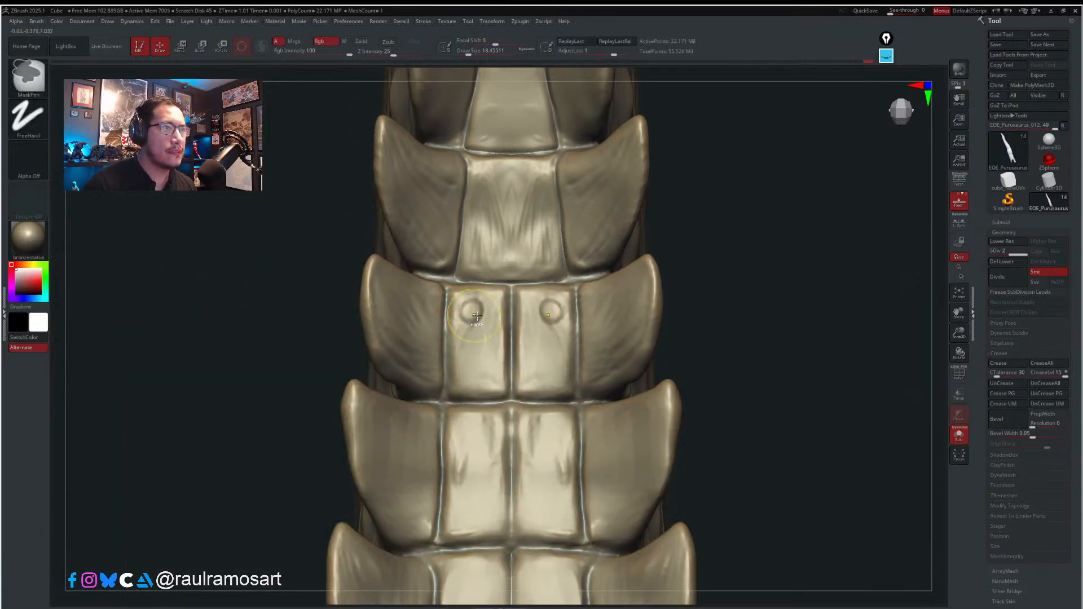
key("ctrl+z")
mouse_move(463, 317)
left_mouse_down()
mouse_move(462, 361)
mouse_move(463, 301)
mouse_move(489, 305)
mouse_move(482, 343)
mouse_move(465, 310)
mouse_move(492, 339)
mouse_move(484, 365)
mouse_move(458, 366)
mouse_move(482, 373)
mouse_move(464, 377)
mouse_move(460, 361)
mouse_move(474, 304)
mouse_move(492, 344)
mouse_move(483, 373)
mouse_move(465, 307)
mouse_move(435, 289)
mouse_move(431, 383)
mouse_move(437, 302)
mouse_move(467, 340)
mouse_move(471, 376)
mouse_move(472, 353)
left_mouse_up()
key("s")
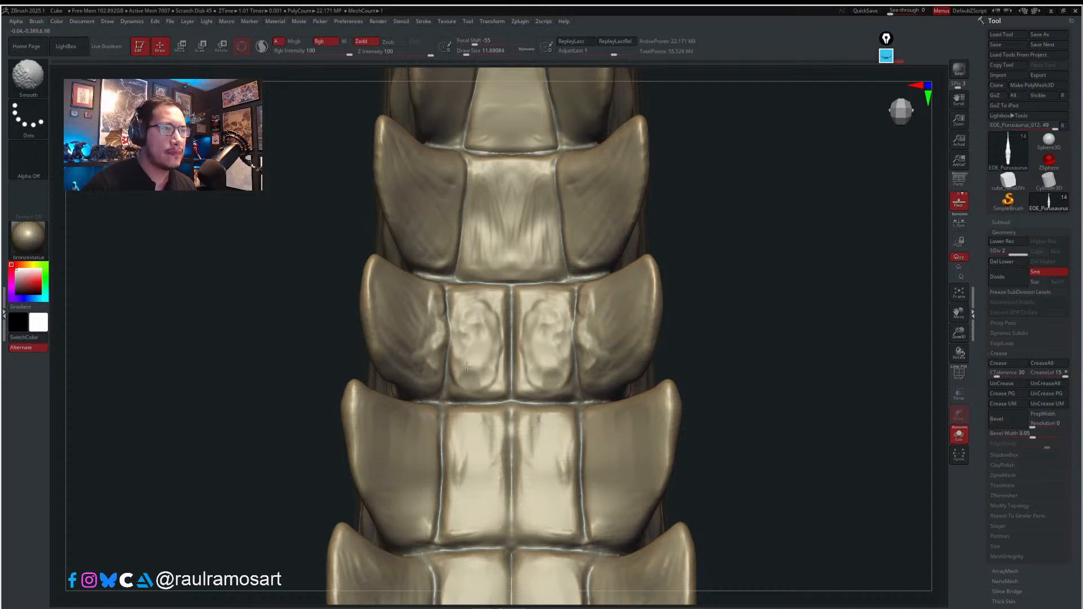
- Add subtle relief to the two single central scutes at and below the junction with Clay at draw size 11.69
mouse_move(501, 338)
right_mouse_down("ctrl")
mouse_move(705, 338)
mouse_move(539, 310)
right_mouse_up("ctrl")
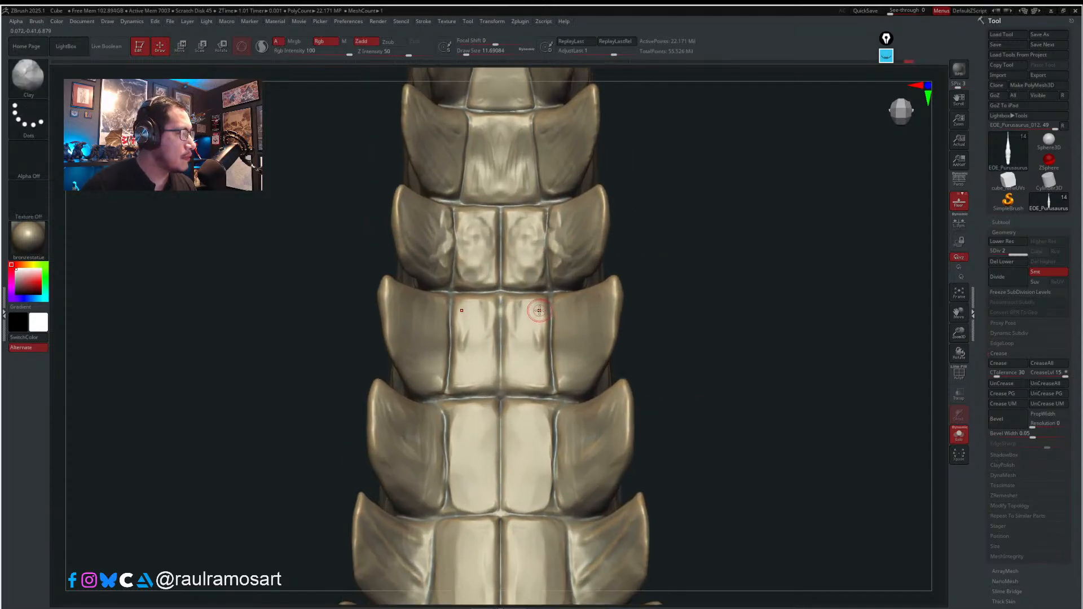
right_click_drag(515, 223, 526, 335, "alt")
left_click_drag(491, 300, 511, 254)
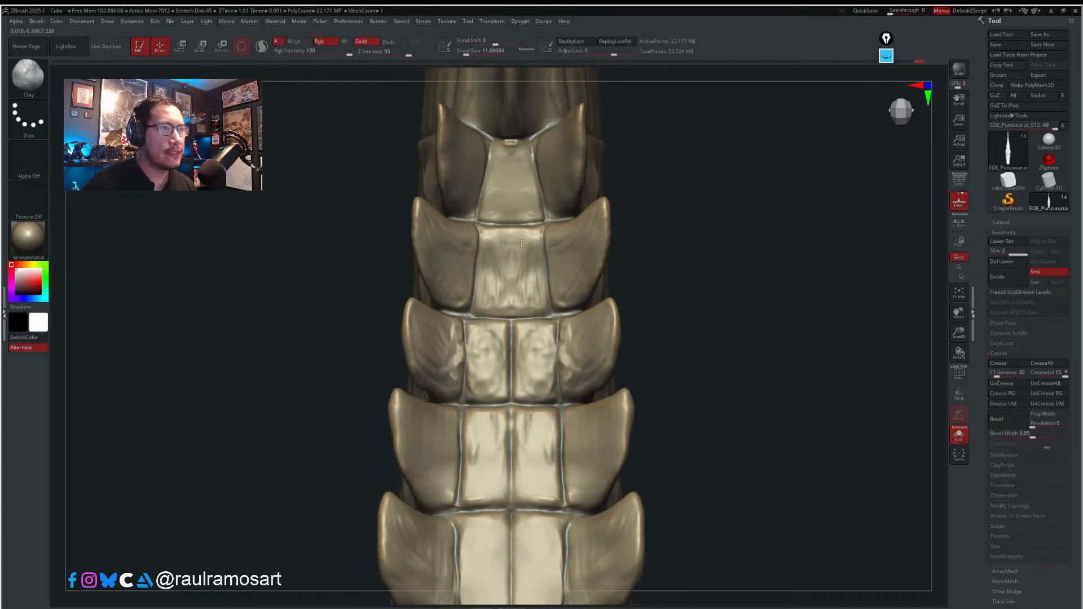
left_click_drag(524, 293, 534, 239)
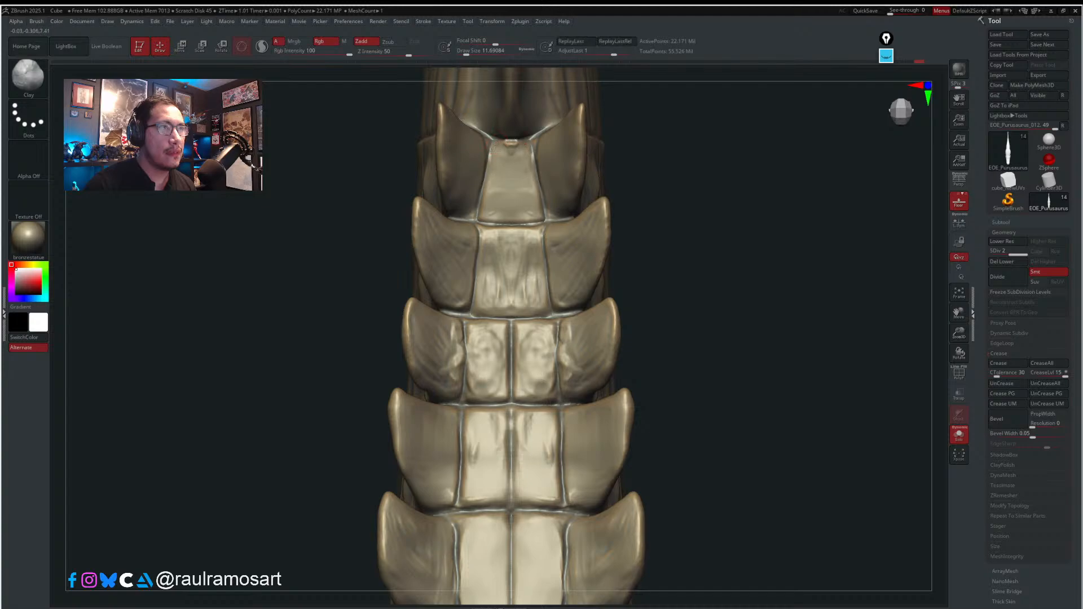
left_click_drag(509, 157, 516, 150)
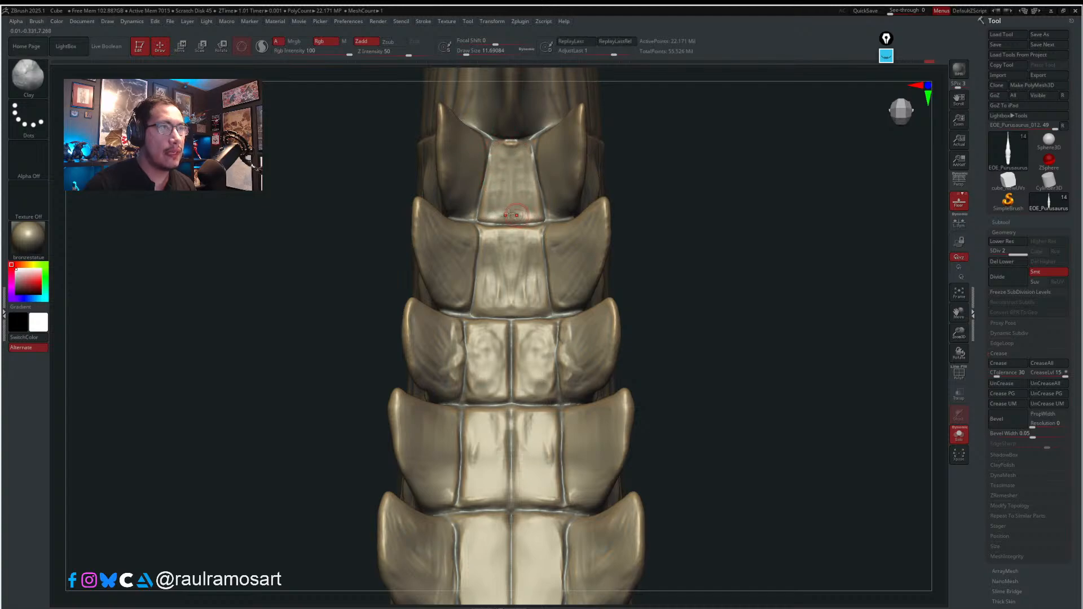
left_click_drag(527, 213, 523, 161)
- Raise rims along the edges of the two single central scutes with Clay at draw sizes 5.75 and 8.42
mouse_move(526, 181)
right_mouse_down()
mouse_move(569, 186)
mouse_move(509, 191)
mouse_move(492, 150)
right_mouse_up()
key("s")
left_click_drag(494, 152, 486, 153)
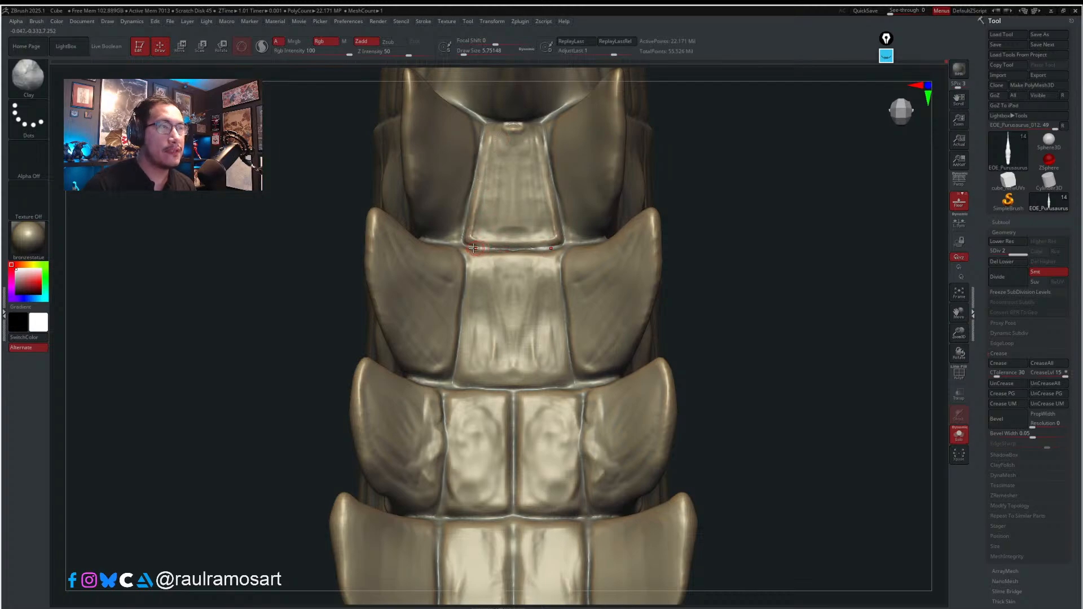
key("s")
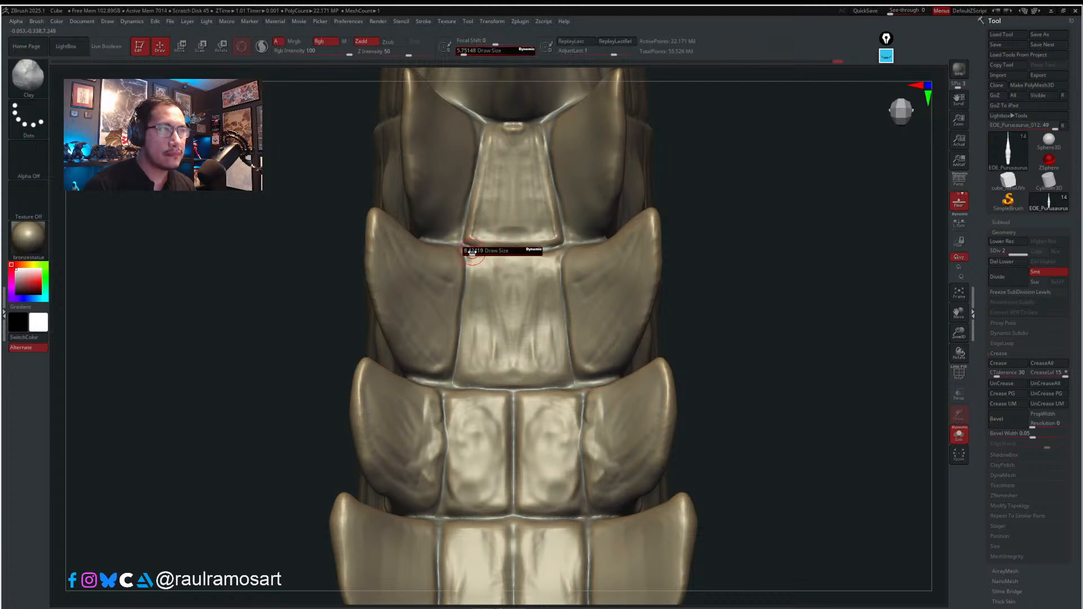
mouse_move(470, 253)
left_mouse_down()
mouse_move(514, 257)
mouse_move(475, 263)
left_mouse_up()
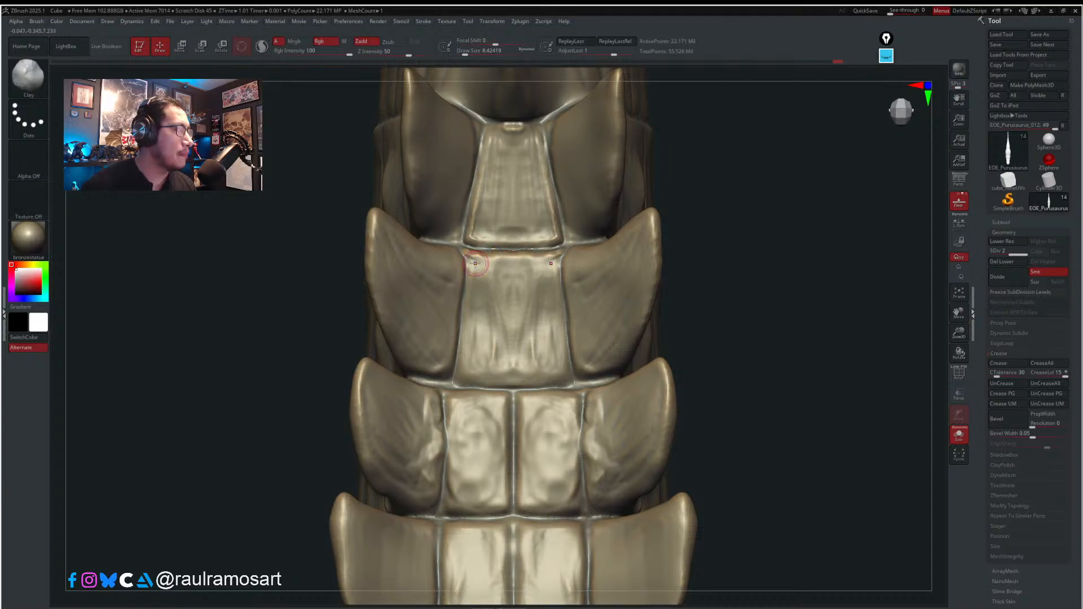
- Examine the crocodile tail photos on the reference board for the layout and surface of the scutes
right_click_drag(68, 395, 462, 331)
left_click_drag(348, 341, 207, 341)
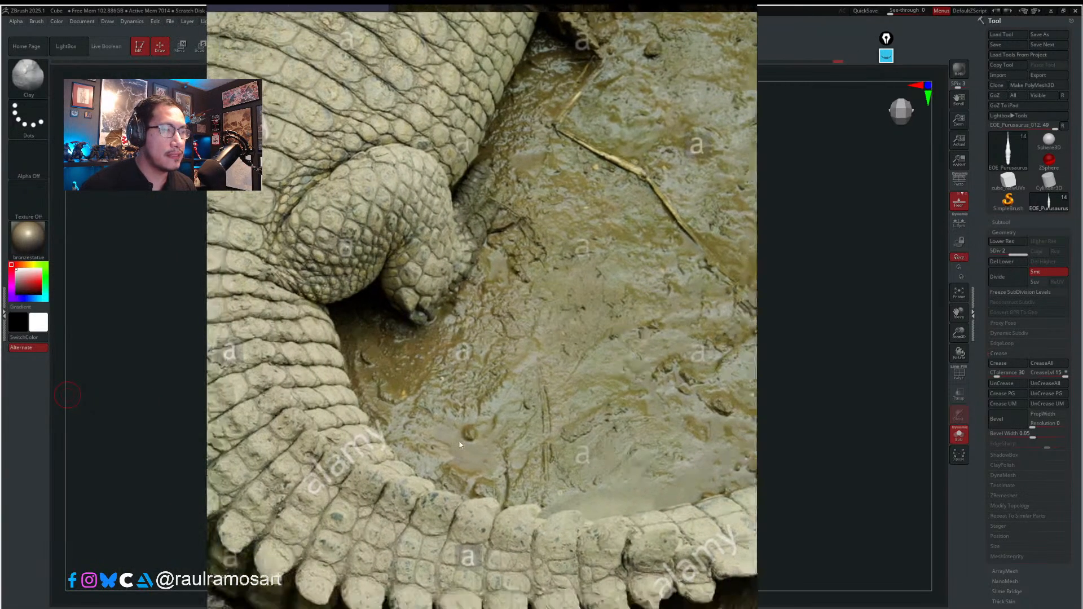
middle_click_drag(225, 160, 341, 252)
scroll(405, 345, "down", 6)
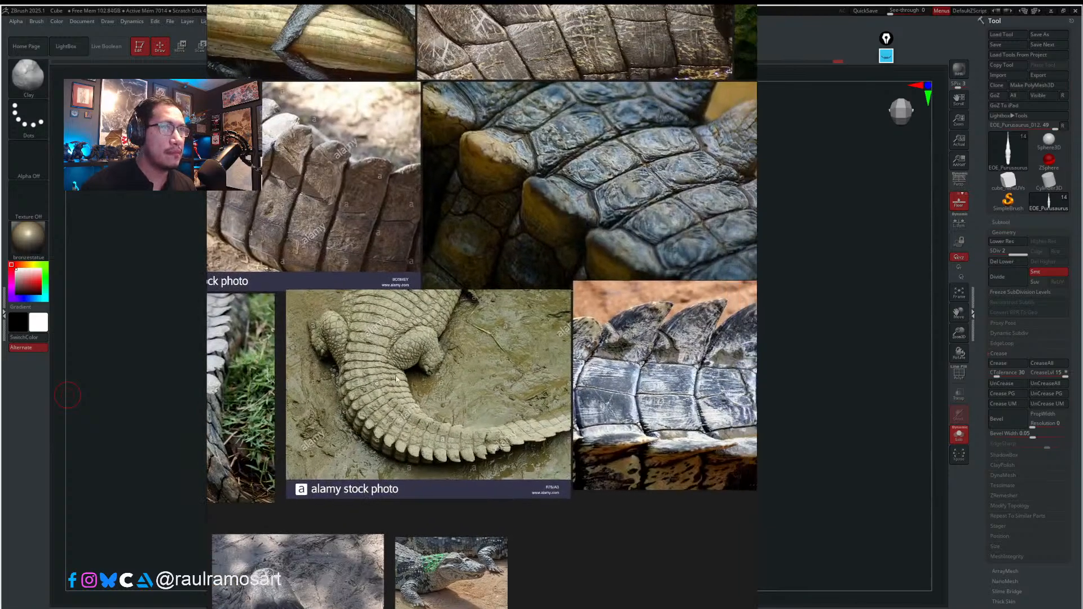
- Compare the close-up of the grey tail crest with the other crocodile photos on the reference board
scroll(552, 382, "up", 4)
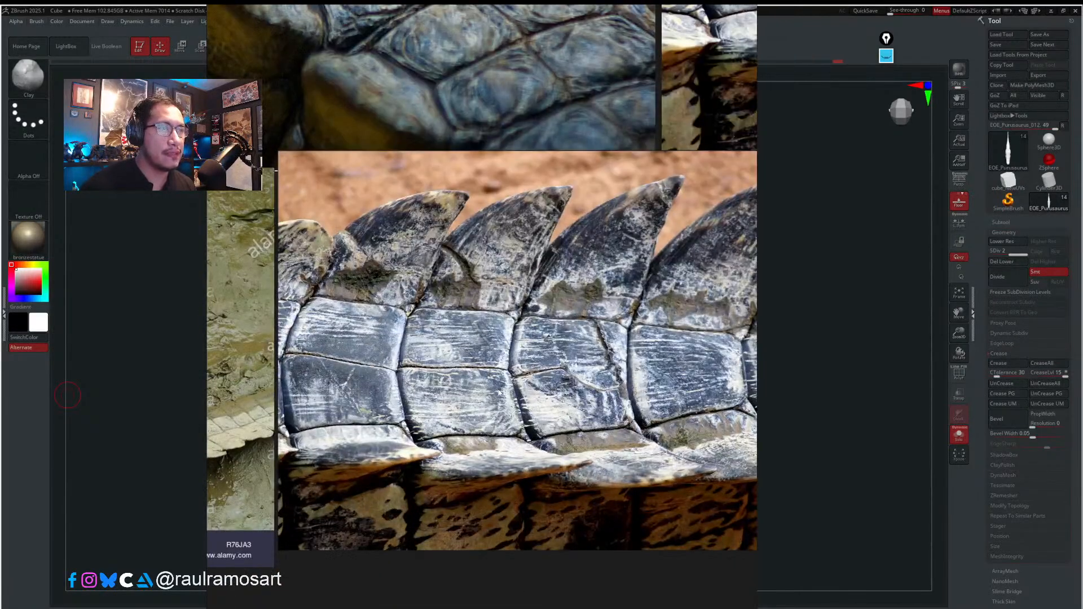
scroll(590, 374, "down", 6)
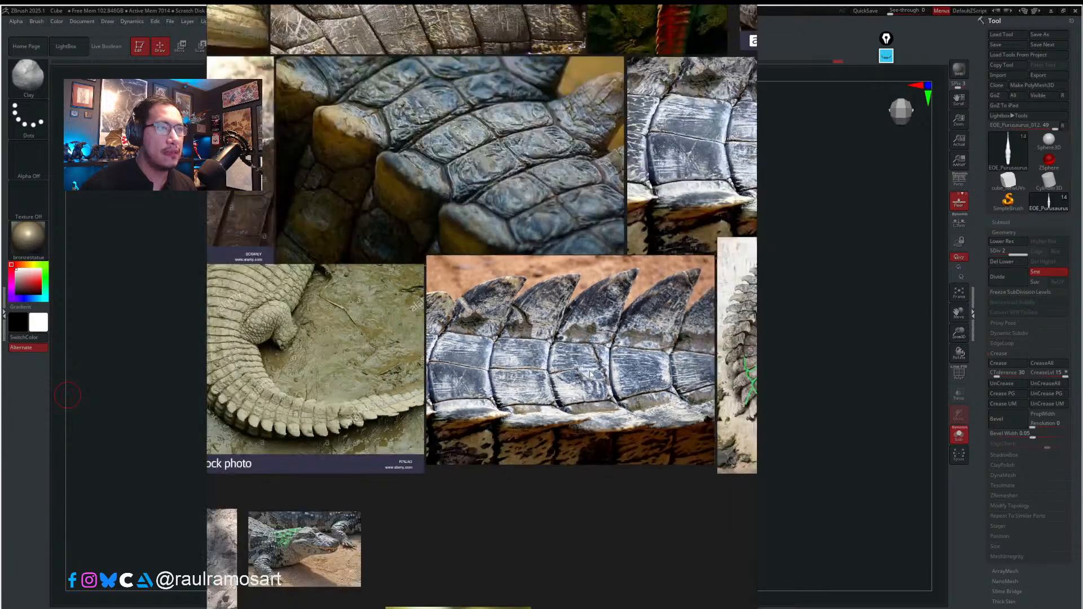
scroll(518, 404, "down", 2)
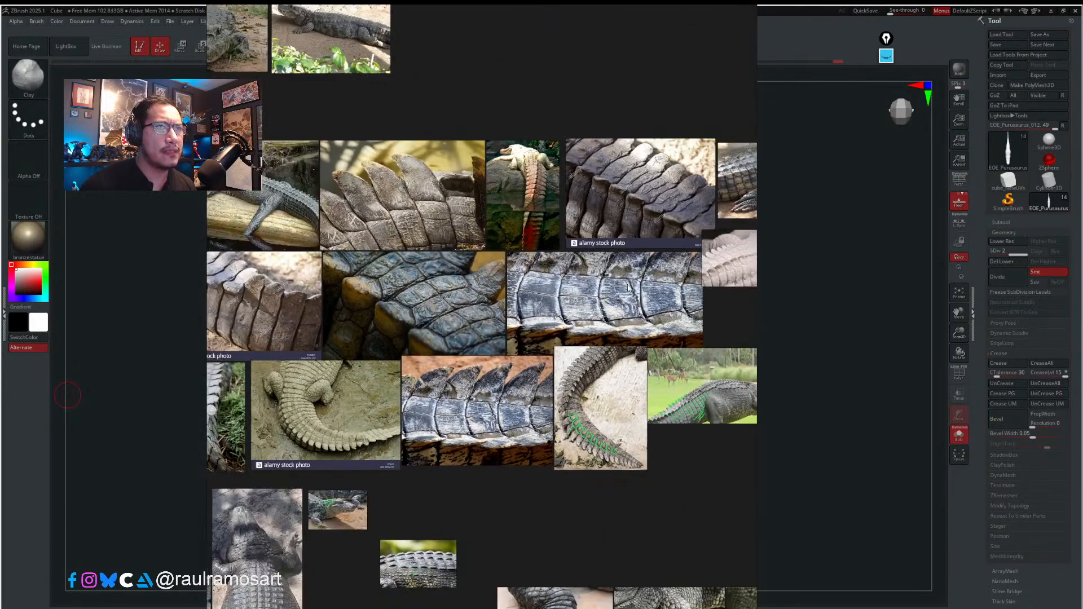
middle_click_drag(640, 285, 578, 340)
scroll(706, 345, "down", 2)
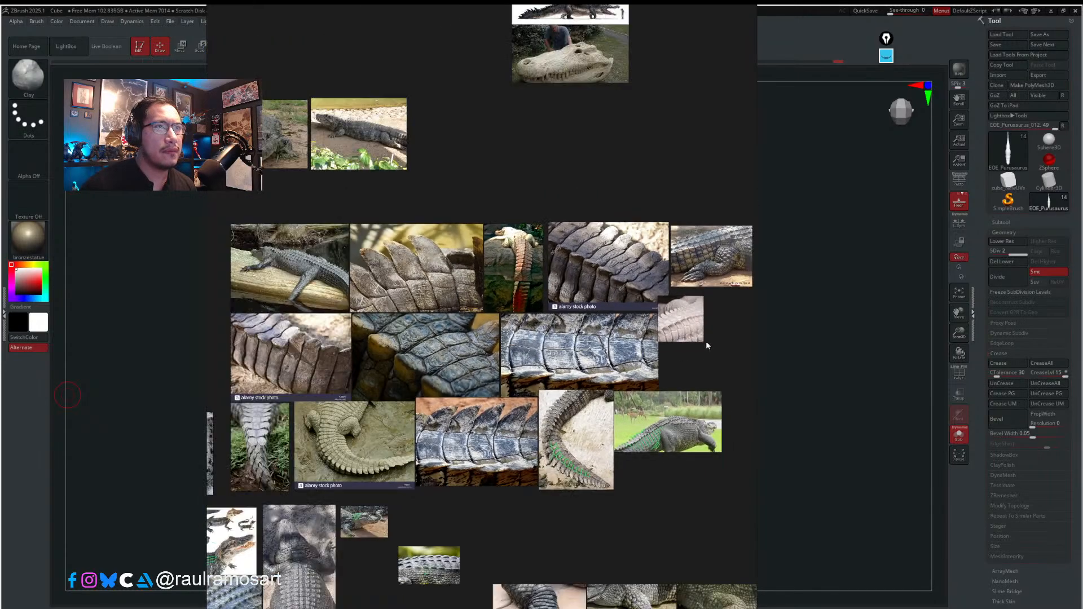
right_click_drag(721, 352, 0, 388)
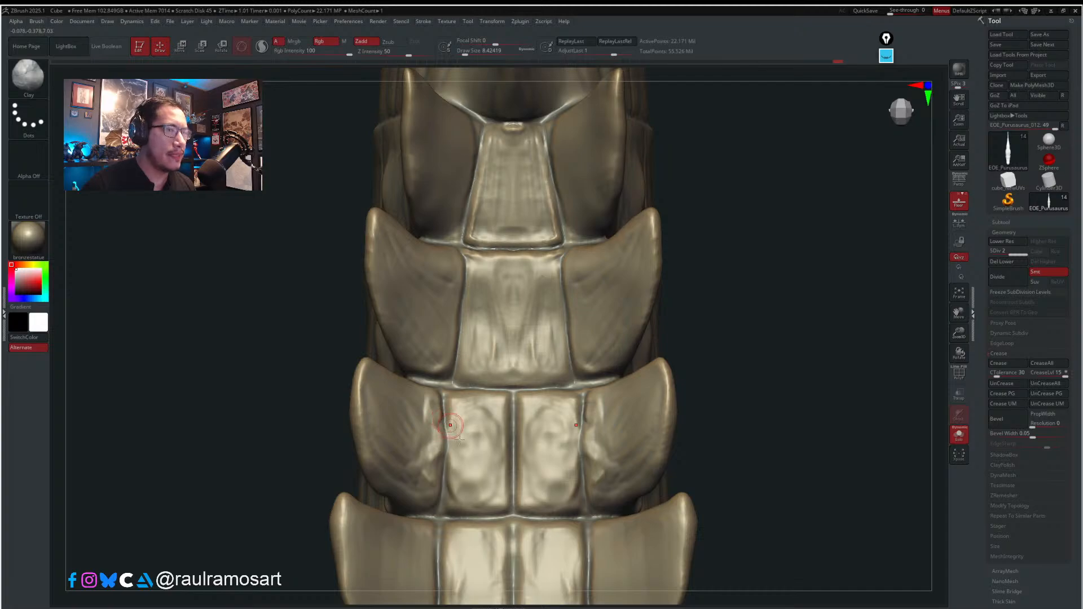
- Recarve the side and centre grooves of the second paired central scutes with Orb_Curve at draw size 15.55
right_click_drag(493, 494, 515, 348, "alt")
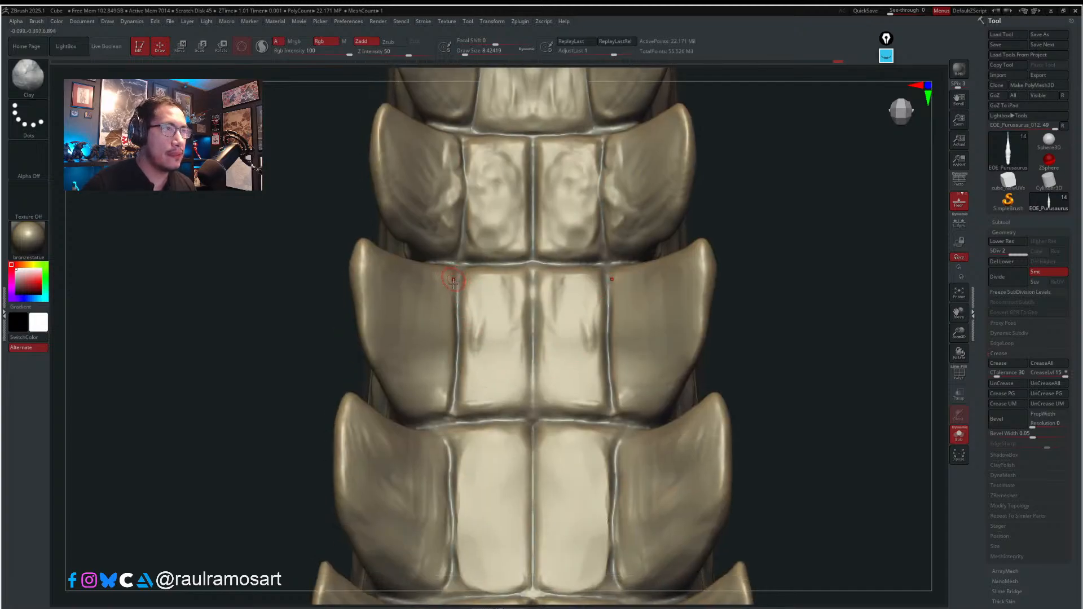
key("s")
left_click_drag(448, 309, 451, 309)
key("b")
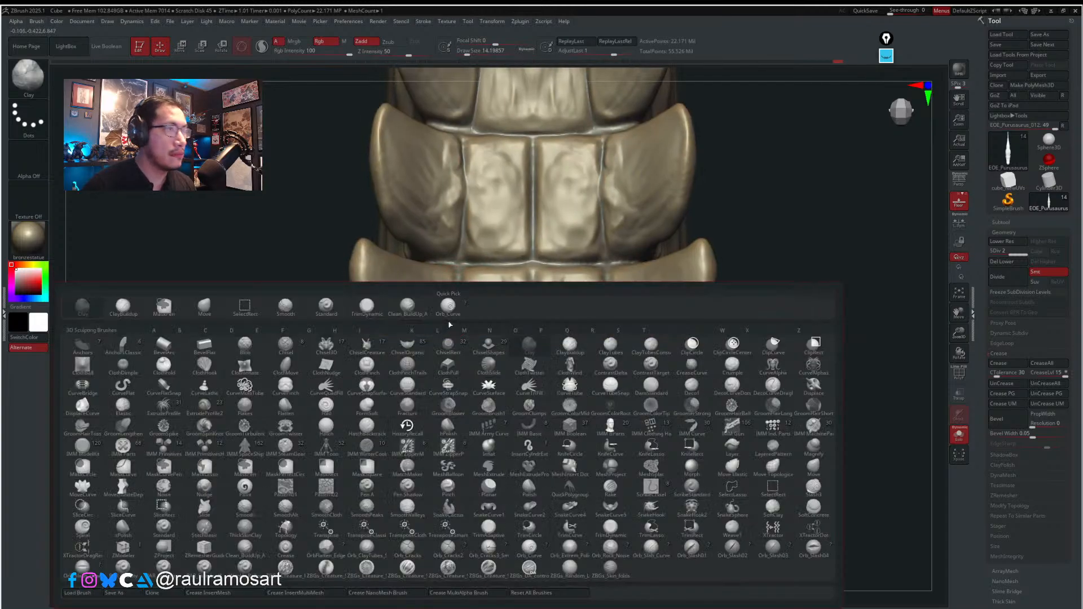
left_click(448, 307)
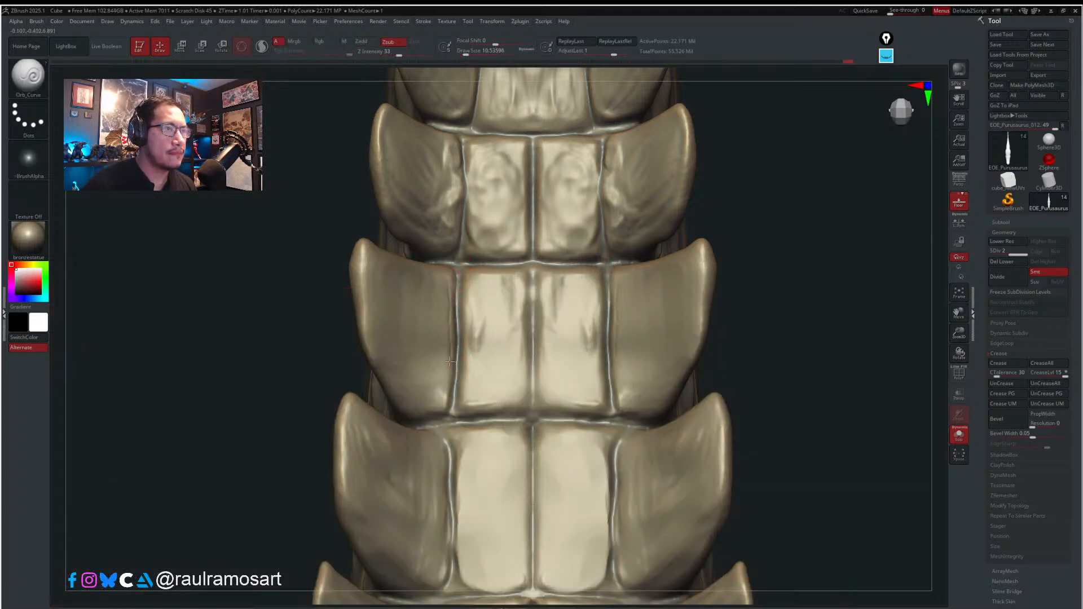
mouse_move(450, 362)
left_mouse_down()
mouse_move(434, 427)
mouse_move(465, 365)
left_mouse_up()
key("s")
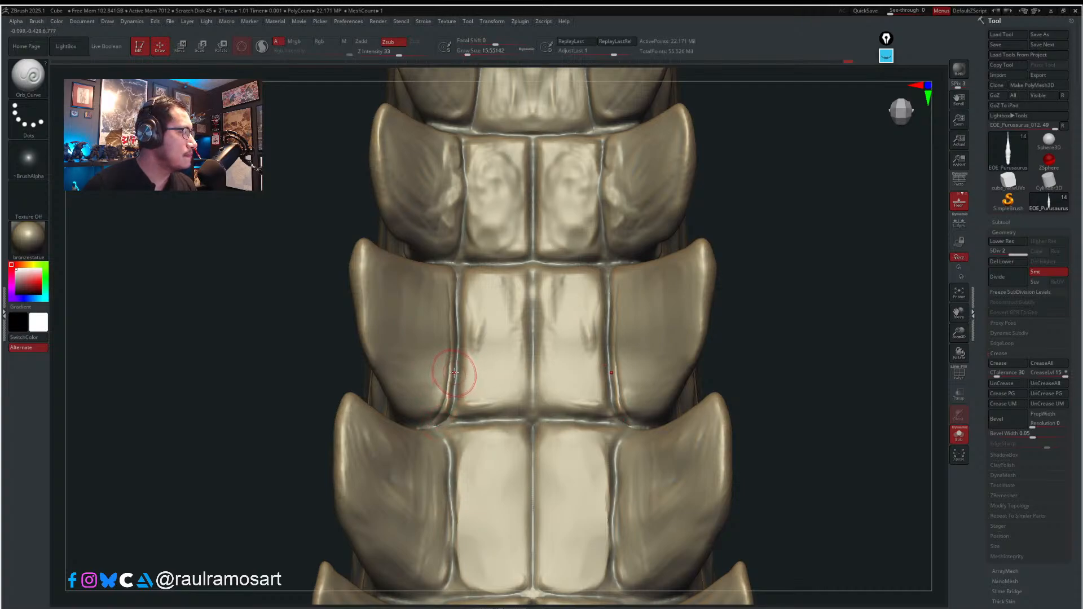
left_click_drag(458, 265, 456, 354)
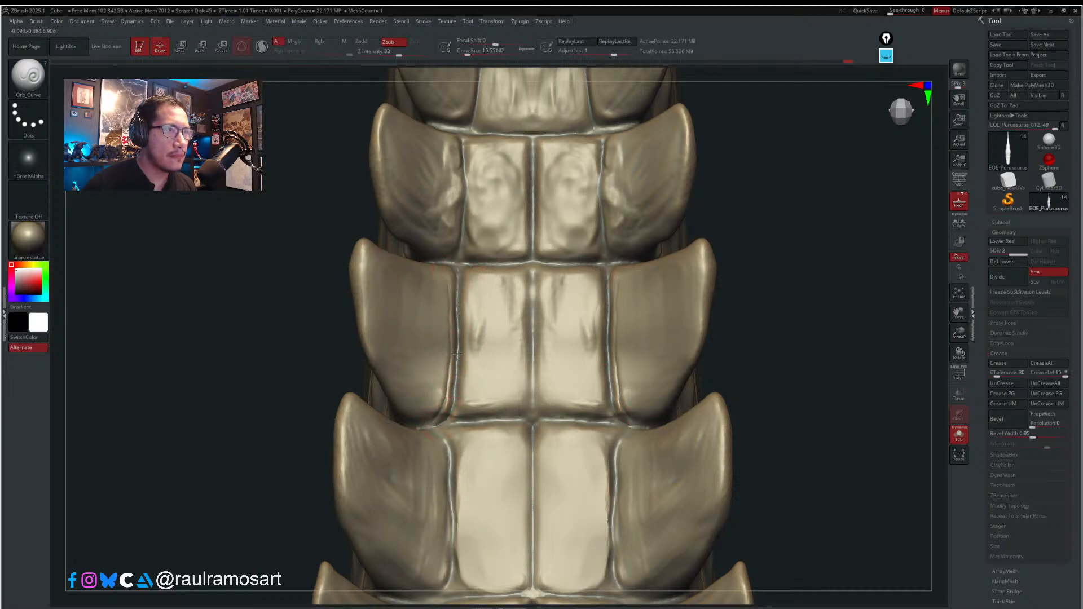
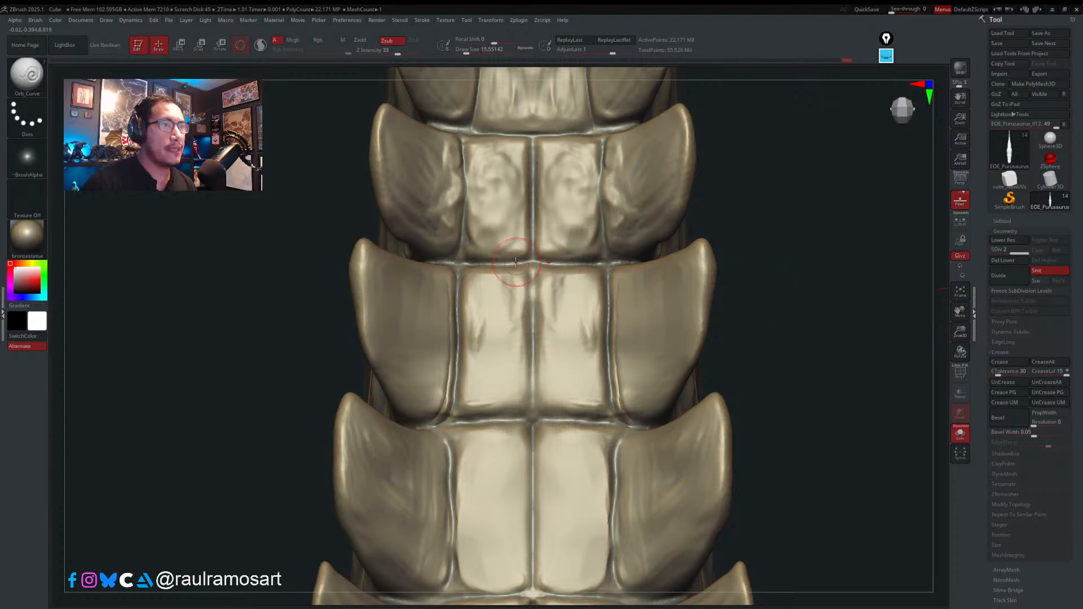
left_click_drag(532, 264, 532, 419)
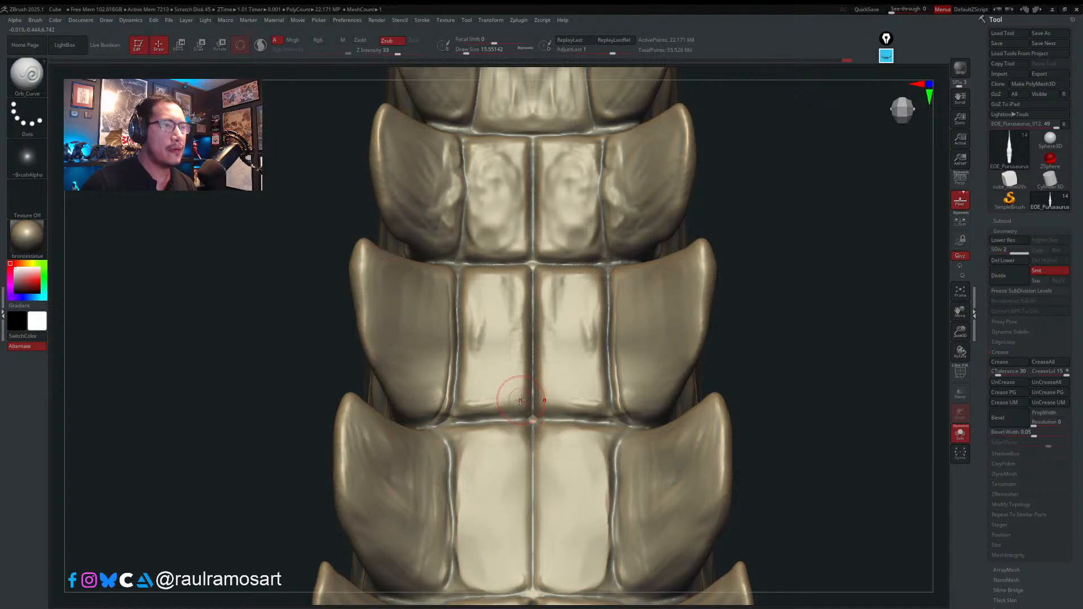
- Deepen the side and centre grooves of the third paired central scutes with Orb_Curve at draw size 15.55
mouse_move(454, 400)
left_mouse_down()
mouse_move(464, 419)
mouse_move(532, 418)
mouse_move(439, 424)
mouse_move(451, 537)
left_mouse_up()
right_click_drag(451, 537, 460, 362, "alt")
mouse_move(461, 360)
left_mouse_down()
mouse_move(450, 424)
mouse_move(395, 423)
left_mouse_up()
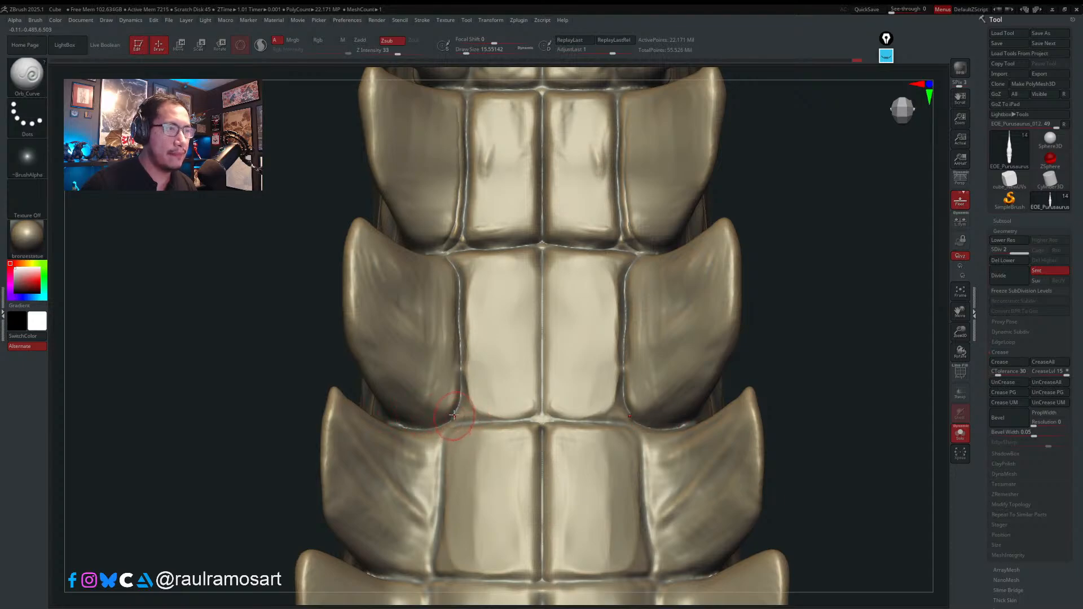
mouse_move(460, 411)
left_mouse_down()
mouse_move(455, 421)
mouse_move(539, 423)
mouse_move(543, 434)
mouse_move(541, 285)
left_mouse_up()
key("ctrl+z")
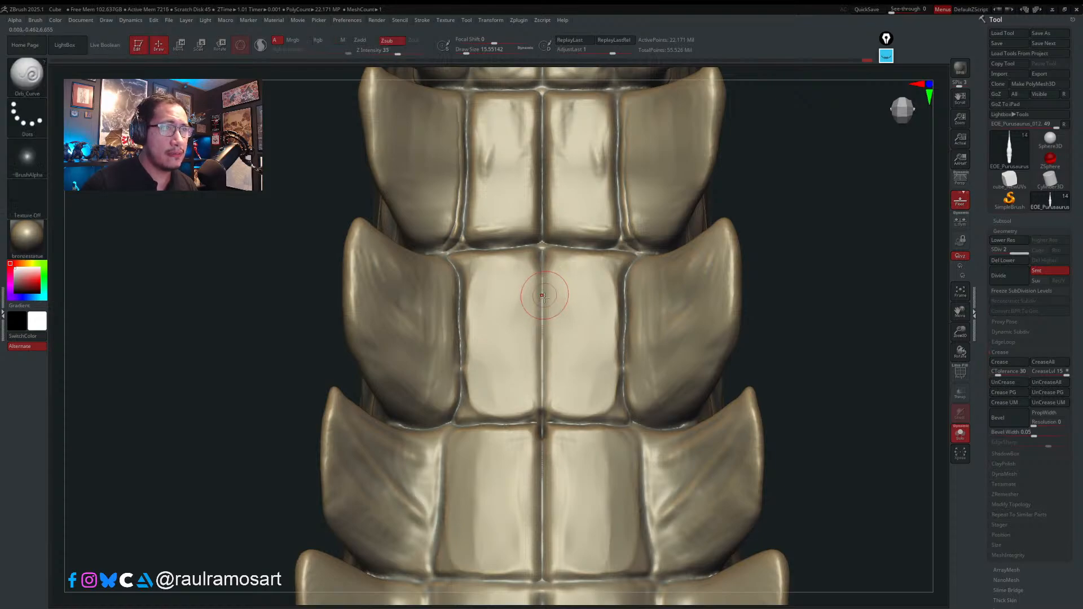
left_click_drag(542, 247, 543, 416)
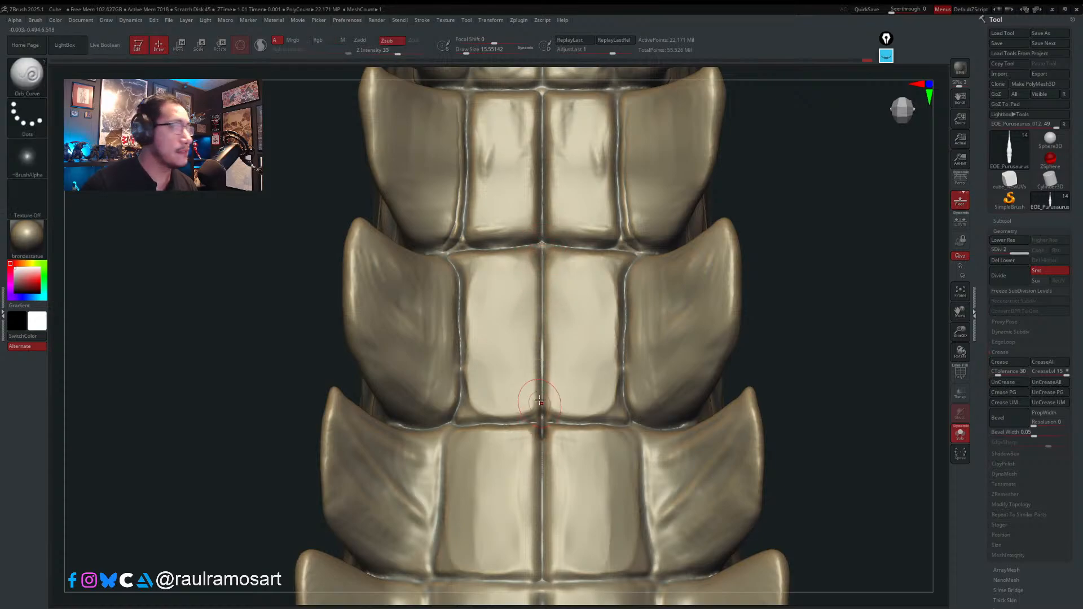
- Adjust the scute edges around the boundary between the second and third paired rows with the Move brush
key("b")
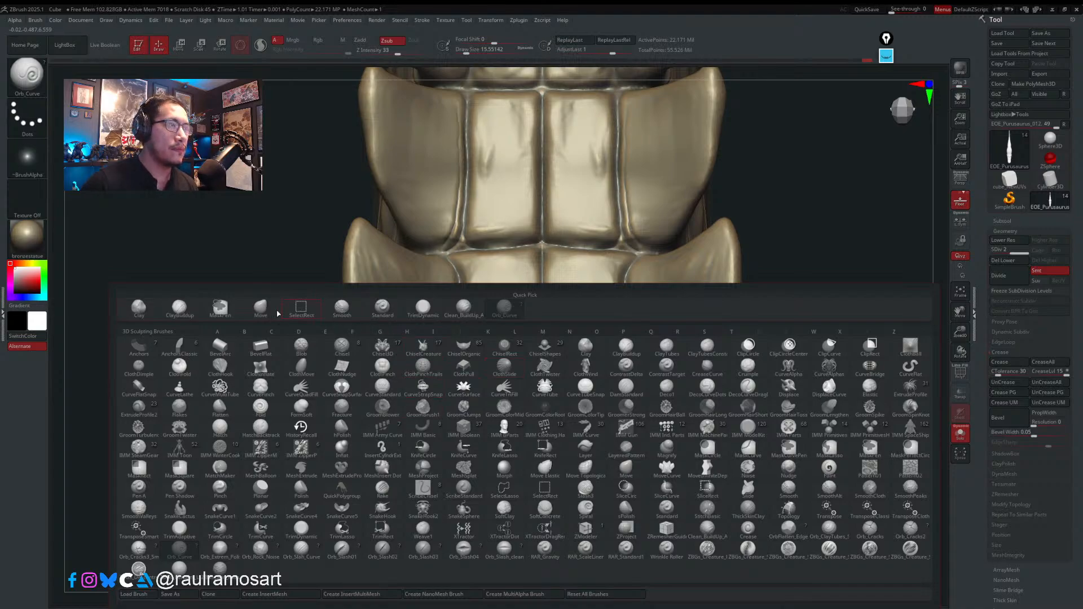
key("m")
key("v")
key("s")
mouse_move(531, 226)
left_mouse_down()
mouse_move(533, 242)
mouse_move(517, 251)
left_mouse_up()
mouse_move(586, 245)
left_mouse_down()
mouse_move(612, 255)
mouse_move(620, 239)
left_mouse_up()
key("s")
right_click_drag(616, 244, 584, 212, "ctrl")
right_click_drag(561, 320, 474, 497, "alt")
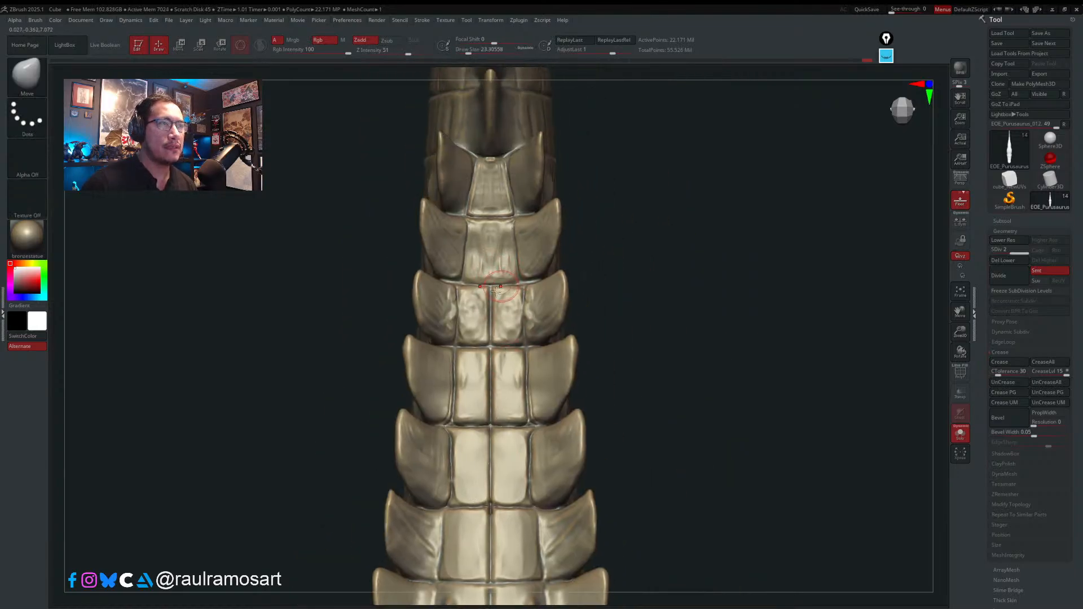
mouse_move(500, 305)
right_mouse_down()
mouse_move(440, 302)
mouse_move(494, 310)
right_mouse_up()
- Build up the outer edges and lower faces of the crest scutes beside the second pair with Clean_BuildUp_A at draw size 18.46
key("b")
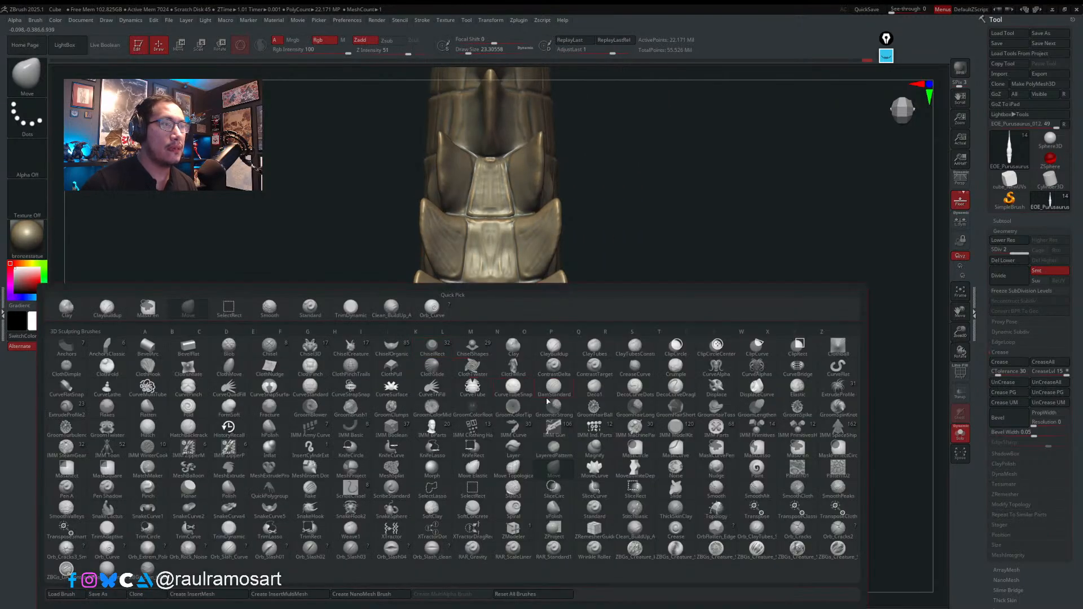
left_click(388, 313)
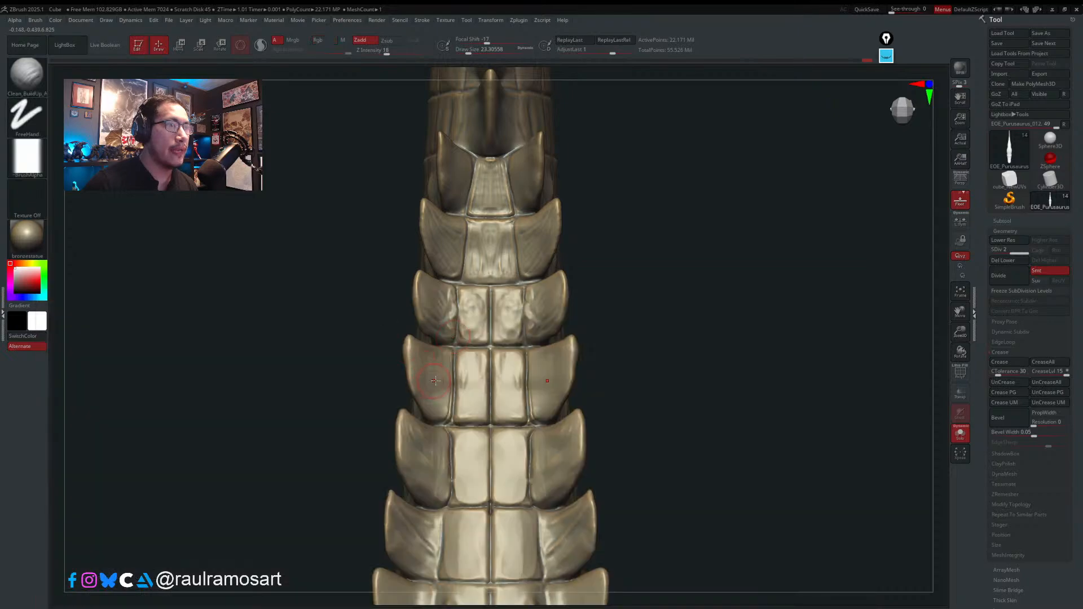
key("s")
left_click_drag(445, 382, 443, 382)
right_click_drag(430, 377, 430, 386, "ctrl")
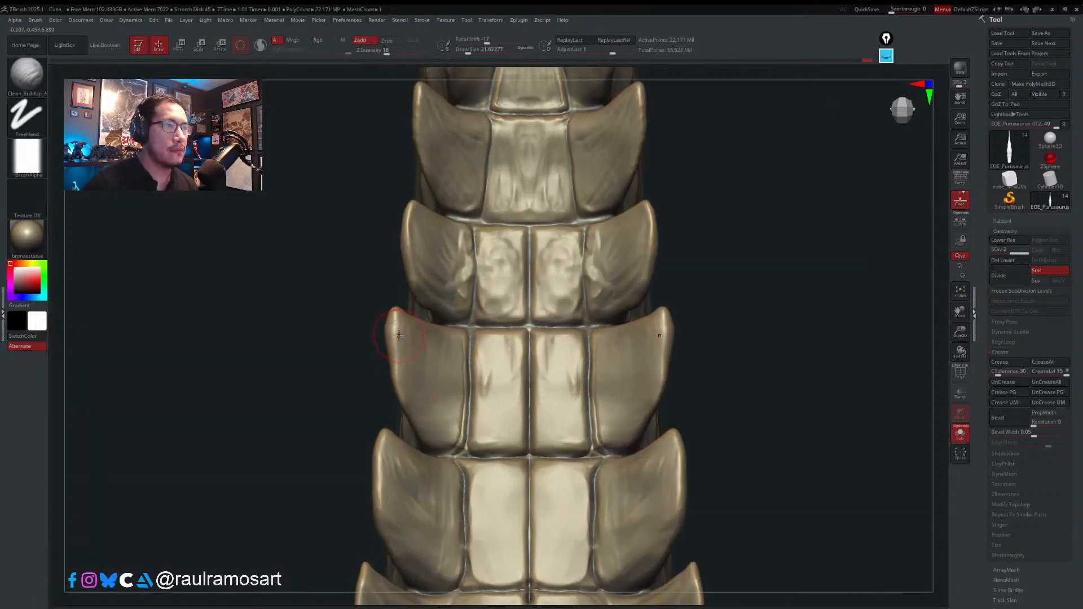
key("s")
left_click_drag(399, 335, 390, 335)
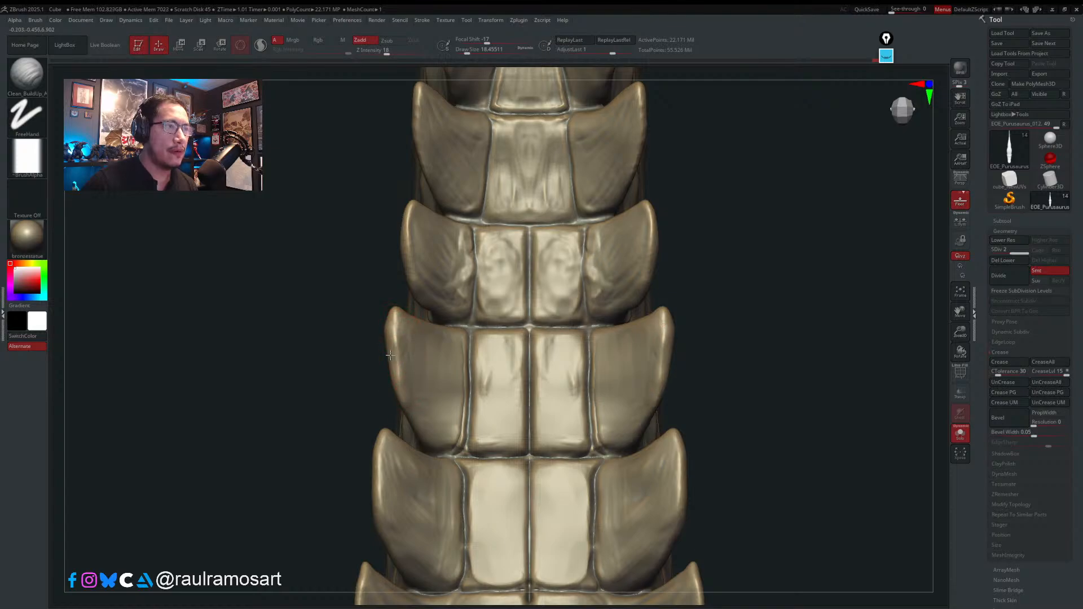
mouse_move(403, 406)
left_mouse_down()
mouse_move(416, 409)
mouse_move(427, 443)
mouse_move(426, 419)
mouse_move(447, 443)
mouse_move(455, 414)
mouse_move(435, 445)
left_mouse_up()
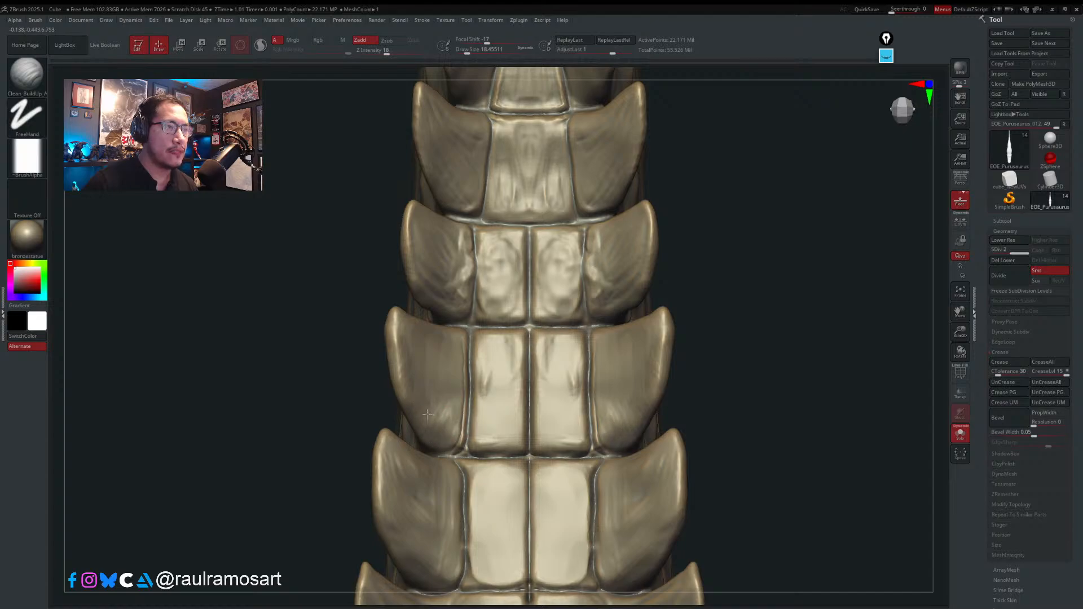
left_click_drag(399, 334, 402, 355)
- Add relief to the tip and side face of the same crest scute with Clean_BuildUp_A at draw sizes 16.97 and 28.79
mouse_move(423, 364)
right_mouse_down()
mouse_move(586, 356)
mouse_move(420, 417)
right_mouse_up()
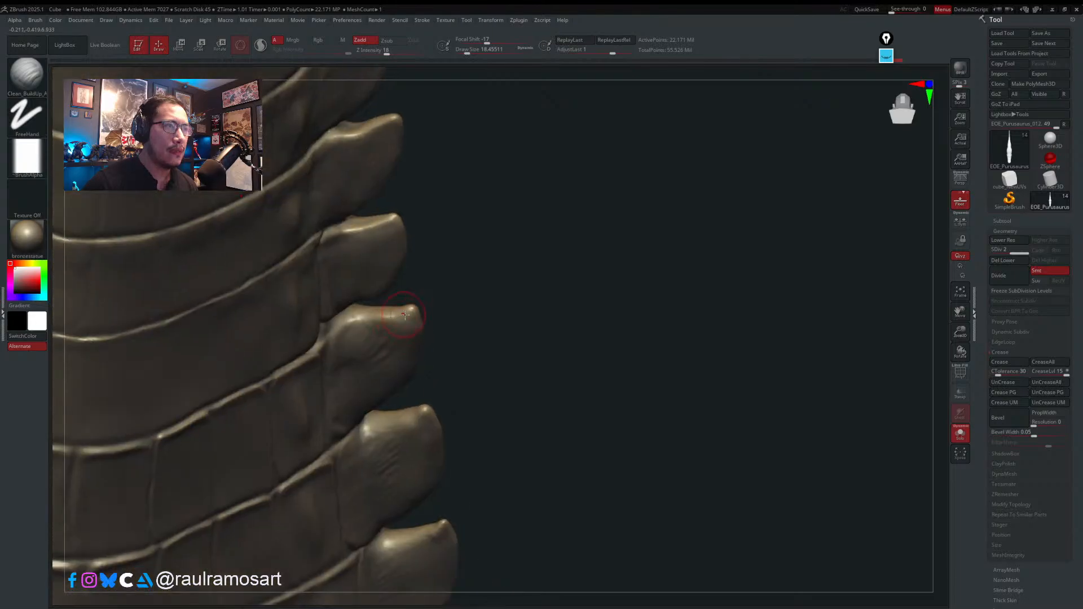
key("s")
left_click_drag(397, 312, 393, 312)
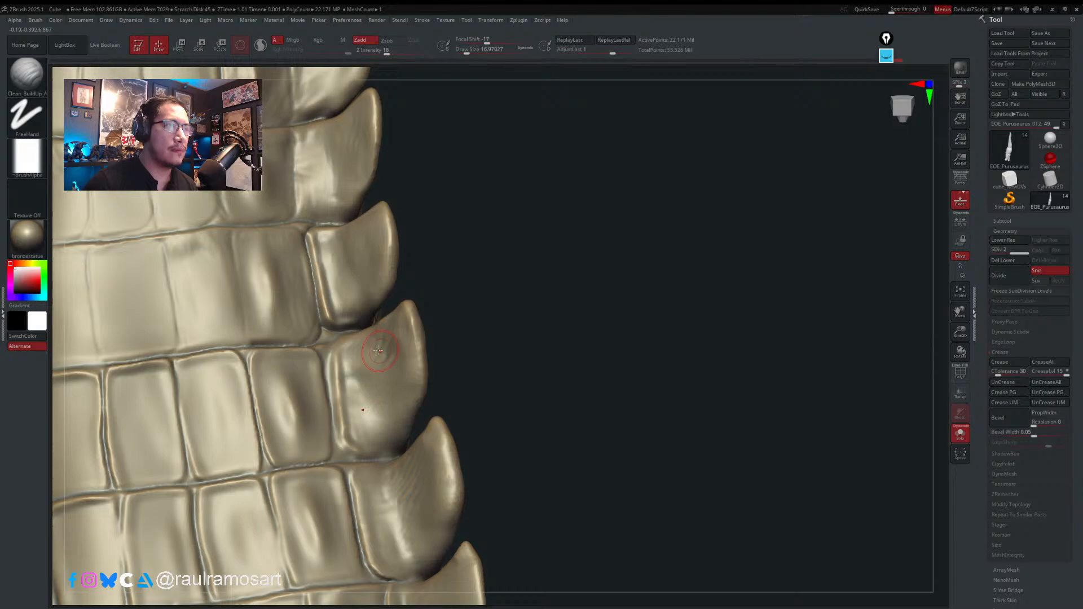
key("s")
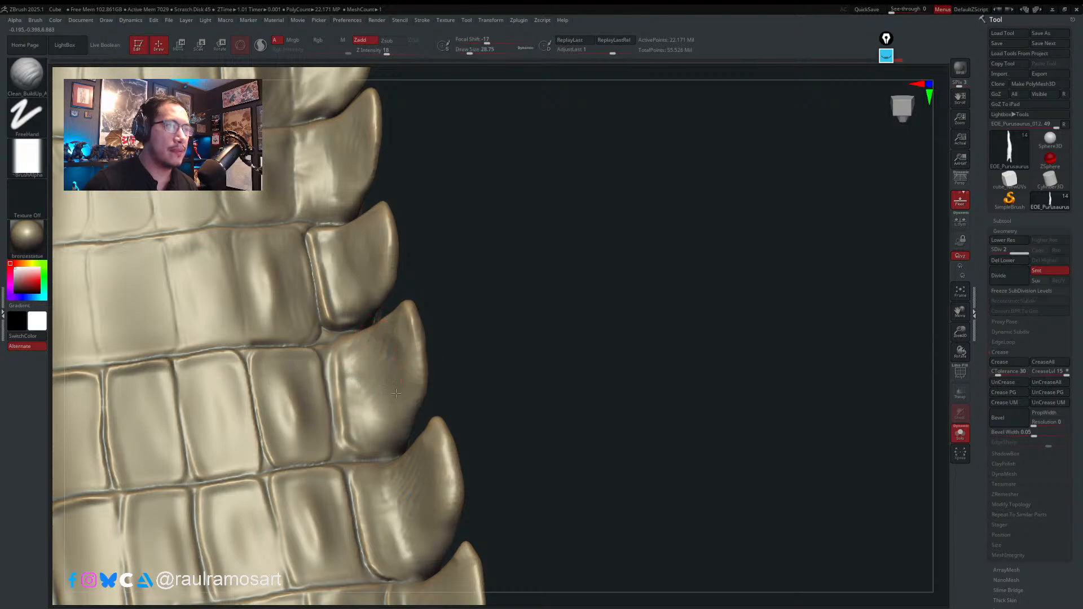
mouse_move(376, 389)
right_mouse_down()
mouse_move(316, 394)
mouse_move(350, 402)
right_mouse_up()
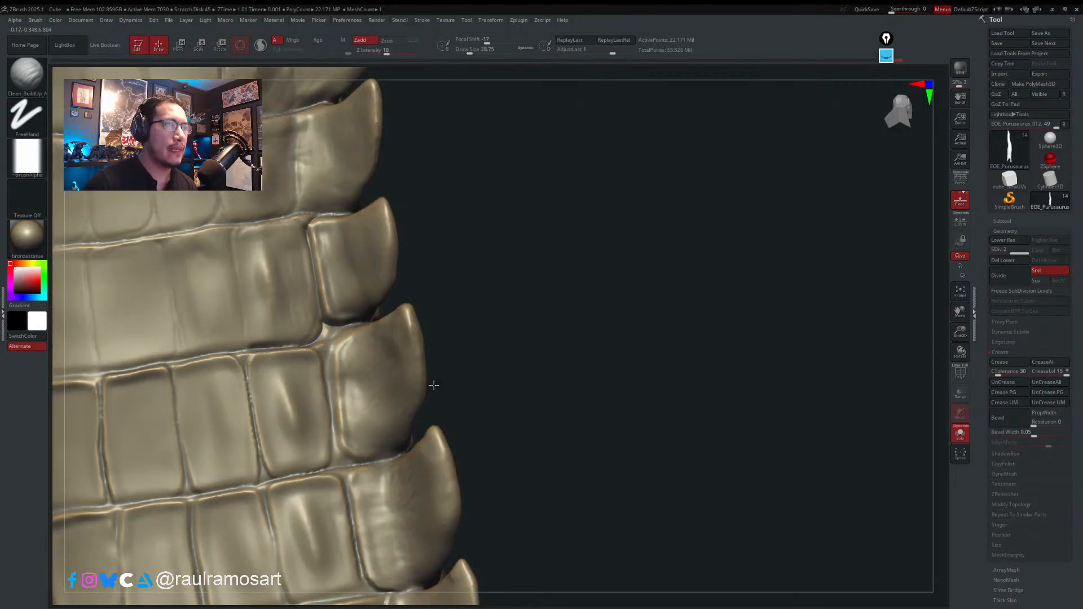
right_click_drag(433, 385, 451, 361)
- Sharpen the grooves at the base of the crest scute one row above with the Pinch brush at draw size 28.75
key("b")
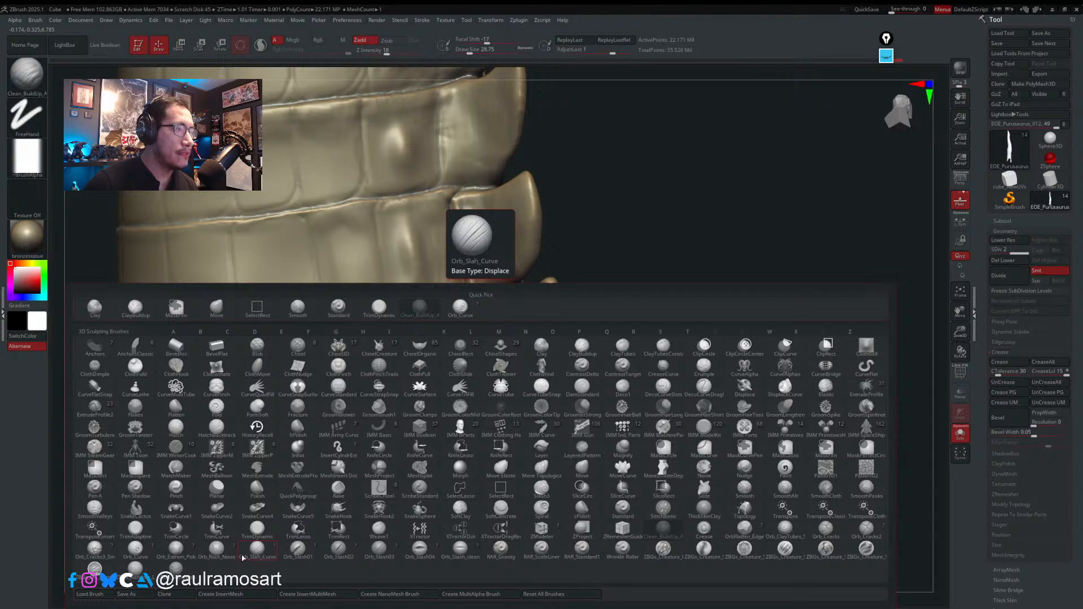
left_click(175, 489)
mouse_move(468, 308)
left_mouse_down()
mouse_move(482, 422)
mouse_move(456, 225)
left_mouse_up()
mouse_move(476, 285)
left_mouse_down()
mouse_move(484, 289)
mouse_move(468, 309)
mouse_move(507, 293)
mouse_move(469, 308)
left_mouse_up()
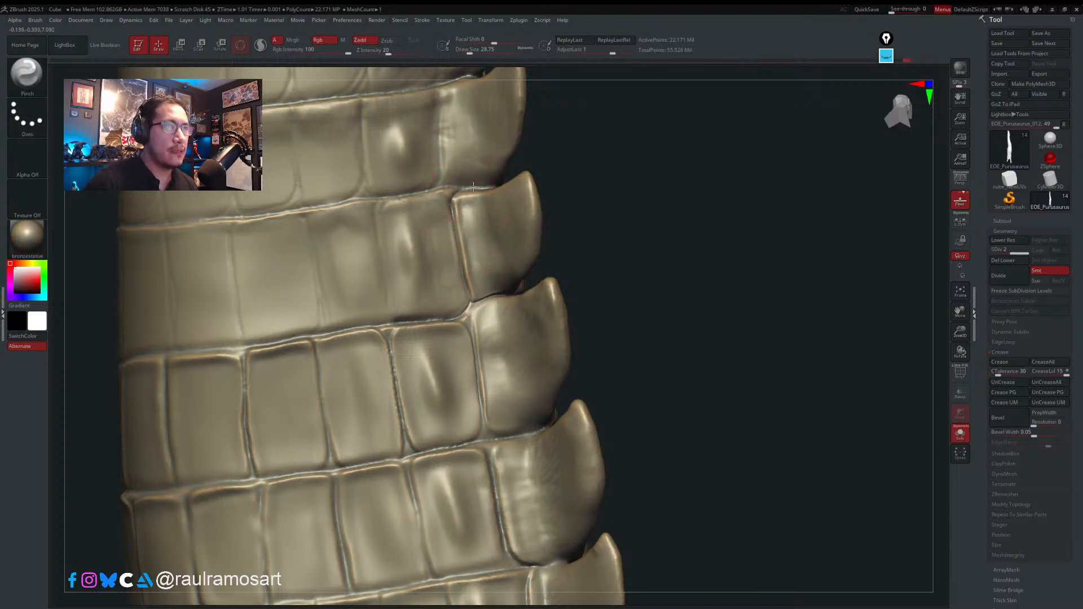
mouse_move(473, 187)
left_mouse_down()
mouse_move(456, 190)
mouse_move(442, 164)
mouse_move(441, 117)
left_mouse_up()
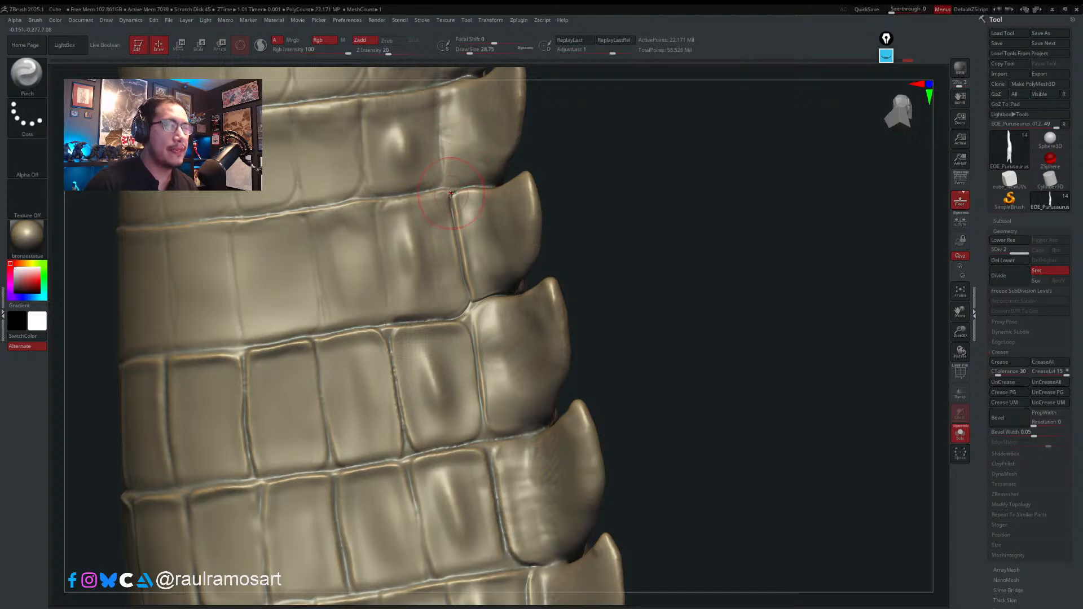
left_click_drag(451, 193, 464, 312)
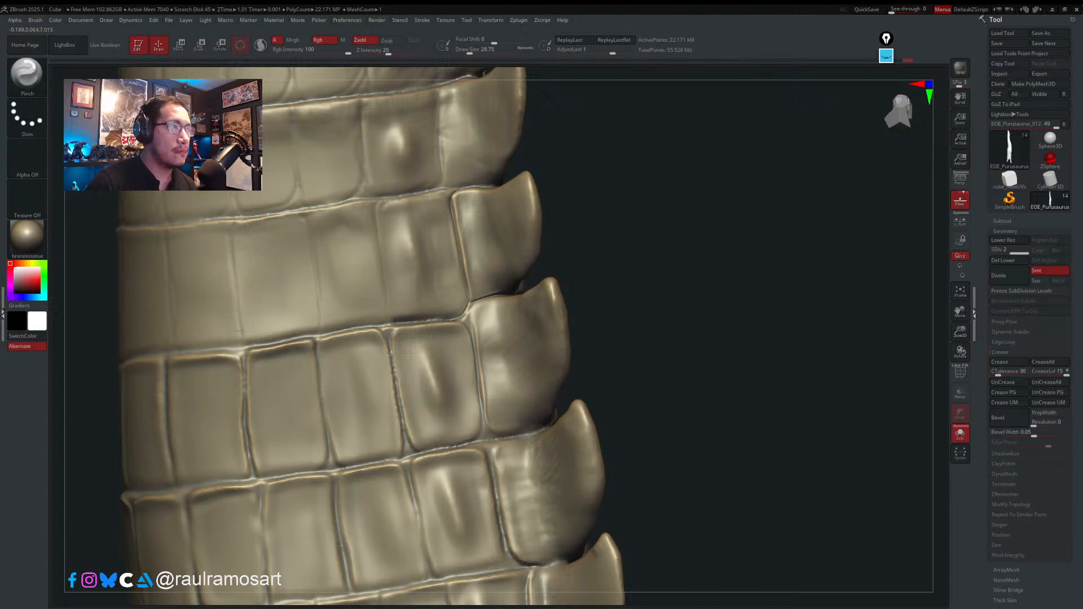
- Pinch the ring groove across the tail's flank and the vertical grooves between the flank scales below it
left_click_drag(254, 344, 454, 317)
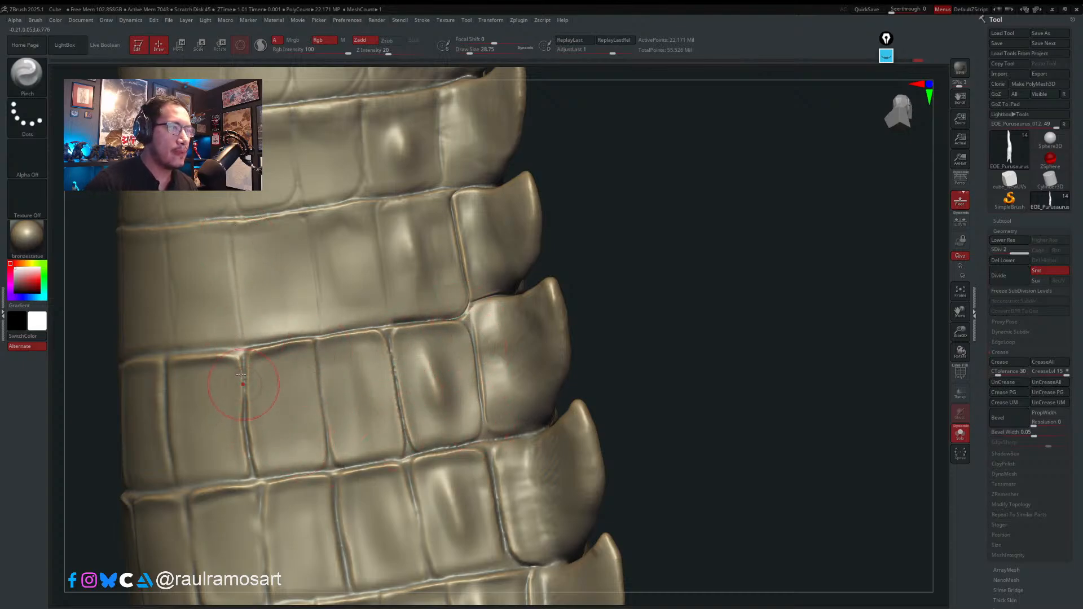
mouse_move(240, 374)
left_mouse_down()
mouse_move(250, 459)
mouse_move(248, 440)
left_mouse_up()
left_click_drag(164, 379, 171, 450)
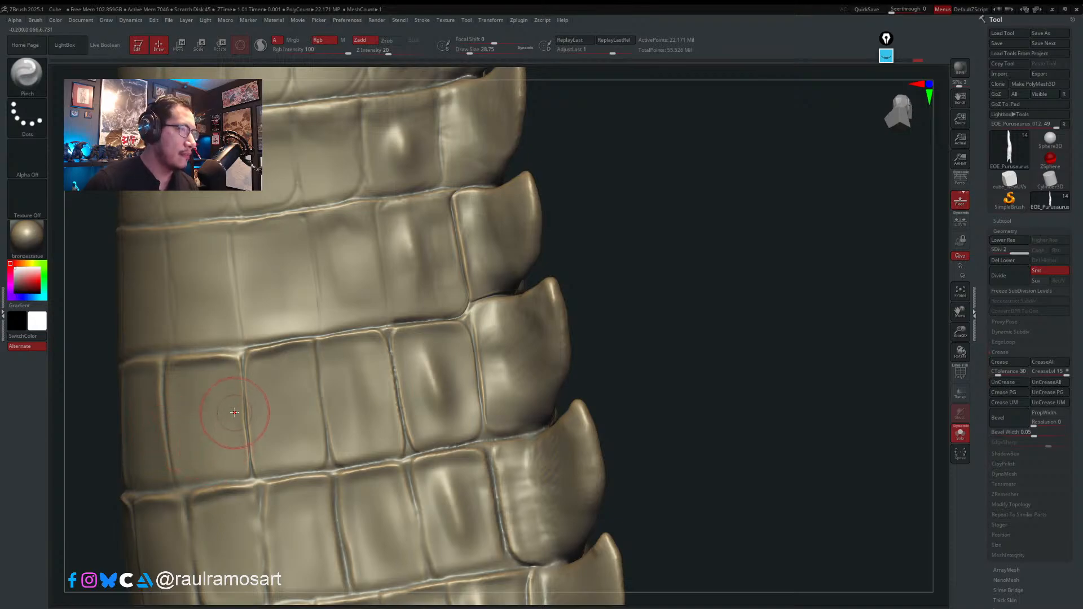
mouse_move(241, 415)
right_mouse_down()
mouse_move(290, 410)
mouse_move(660, 287)
right_mouse_up()
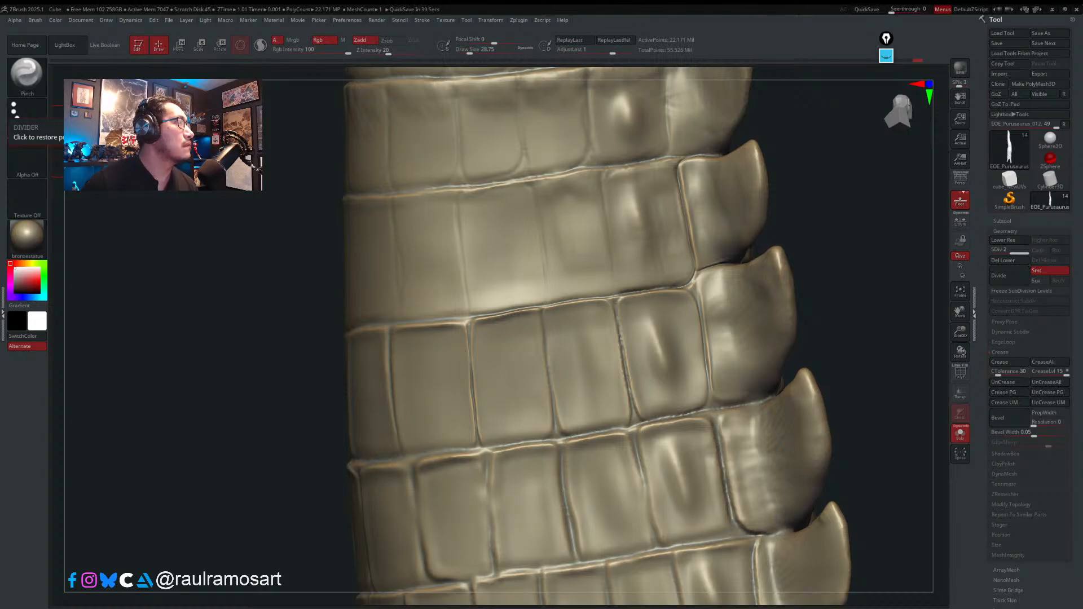
- Pinch the ring groove and the vertical scale grooves beneath it across the smooth side of the tail opposite the crest
right_click_drag(471, 315, 432, 322)
left_click_drag(432, 324, 257, 337)
left_click_drag(333, 329, 372, 320)
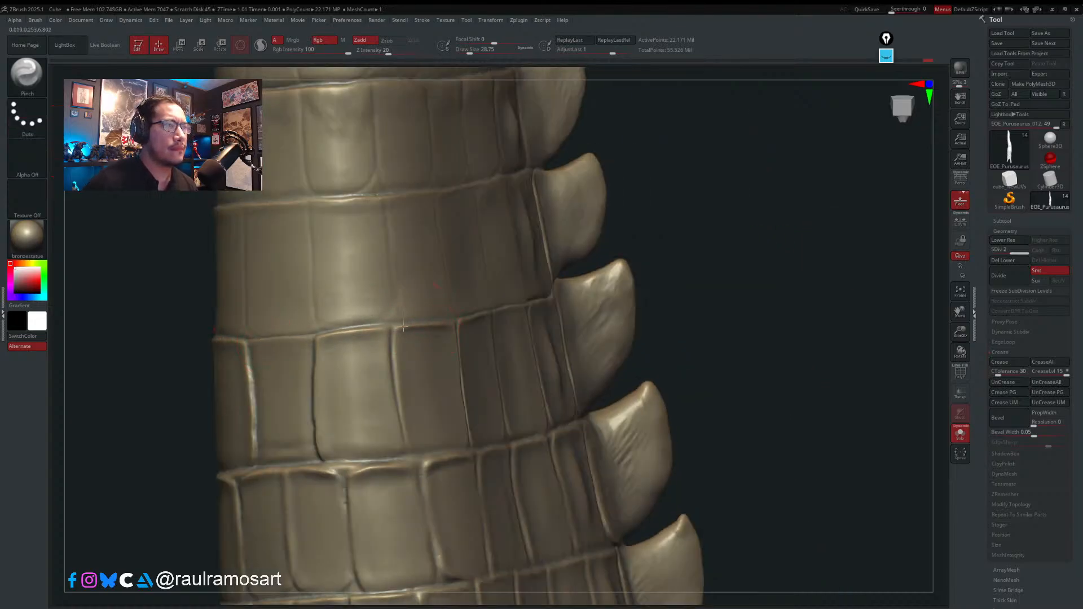
mouse_move(370, 304)
right_mouse_down()
mouse_move(423, 311)
mouse_move(342, 222)
right_mouse_up()
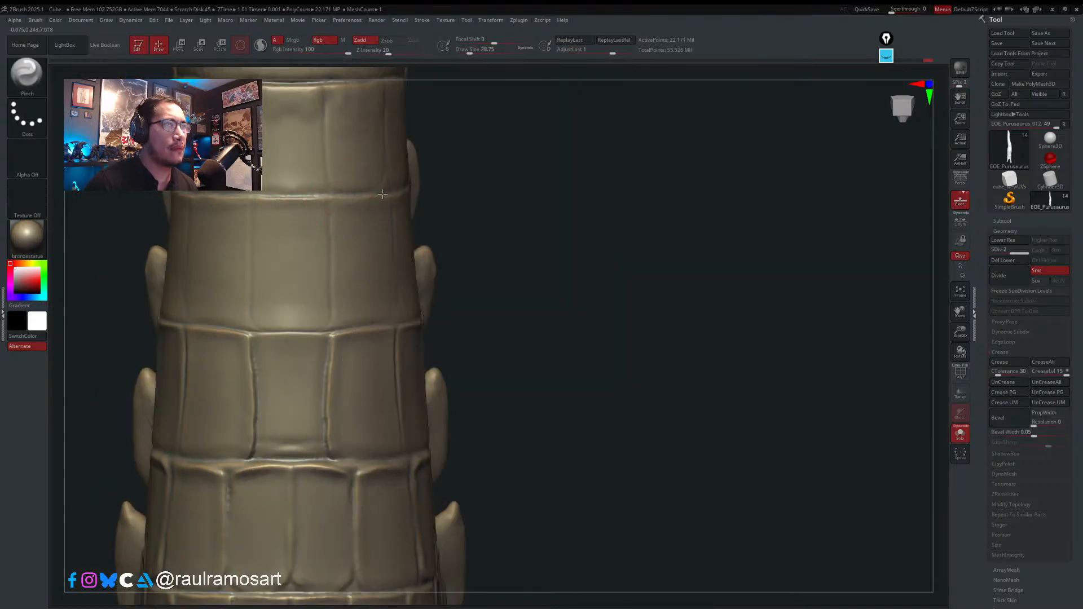
right_click_drag(400, 190, 406, 260)
left_click_drag(424, 249, 645, 273)
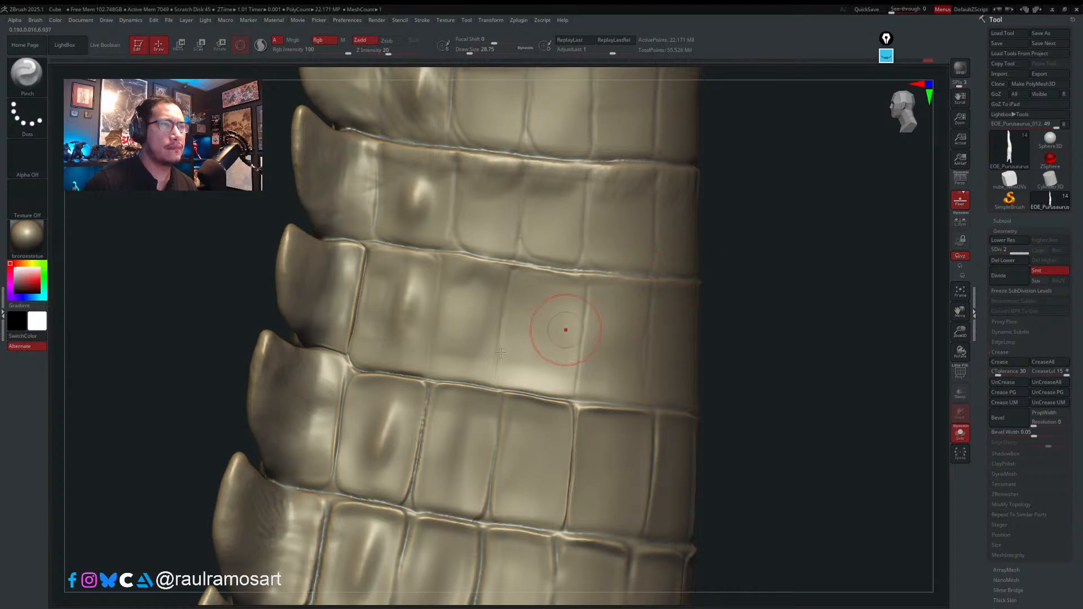
- Pinch the groove at the base of the crest scute and the grooves between the flank scales in the rows below
left_click_drag(341, 410, 335, 469)
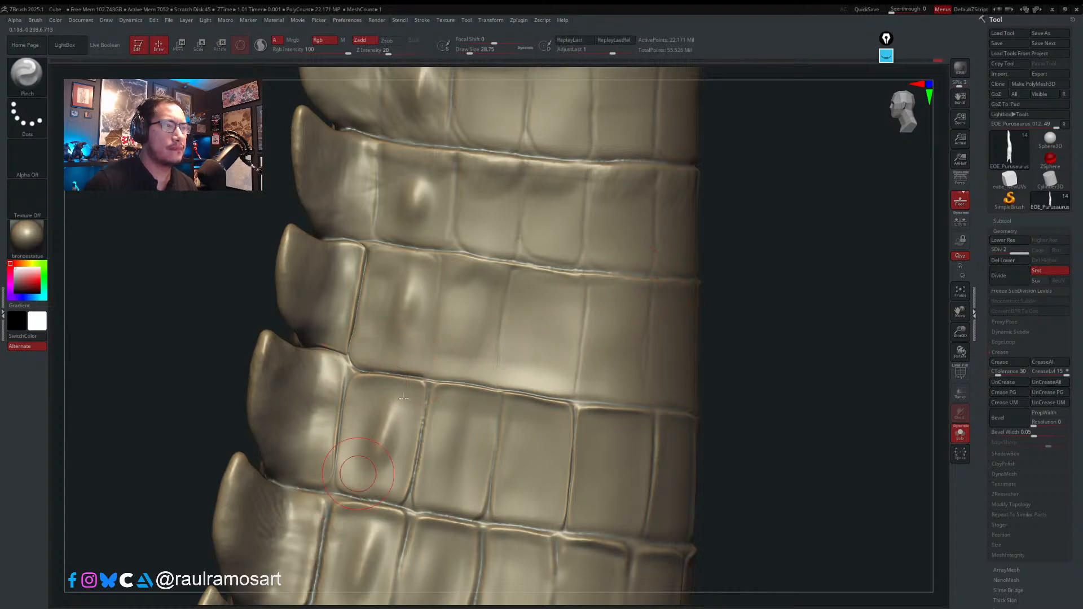
mouse_move(347, 434)
right_mouse_down("alt")
mouse_move(474, 236)
mouse_move(467, 196)
right_mouse_up("alt")
left_click_drag(405, 249, 789, 305)
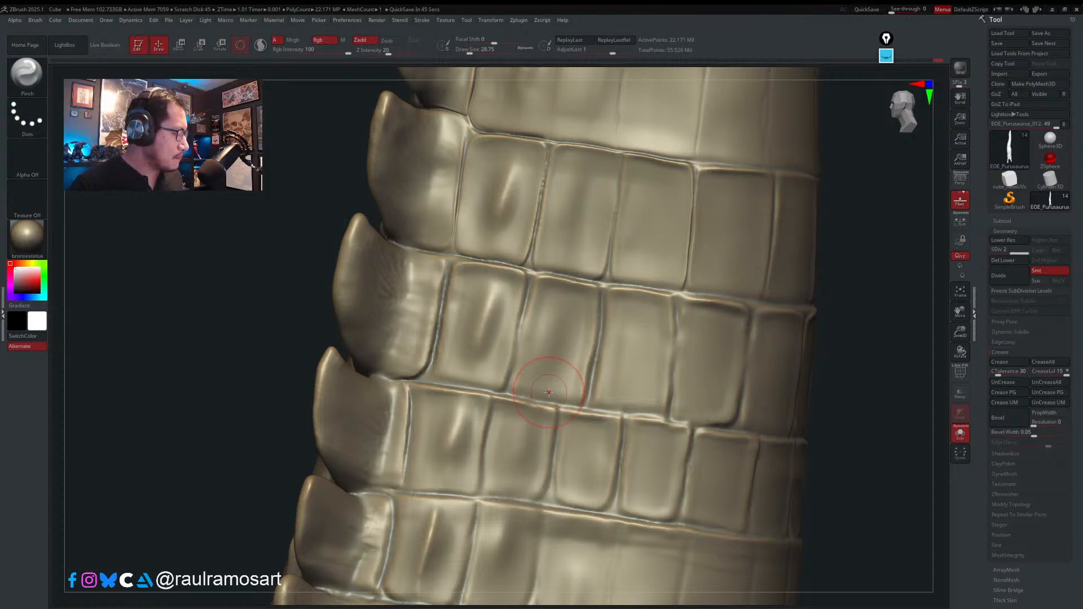
left_click_drag(904, 371, 822, 404)
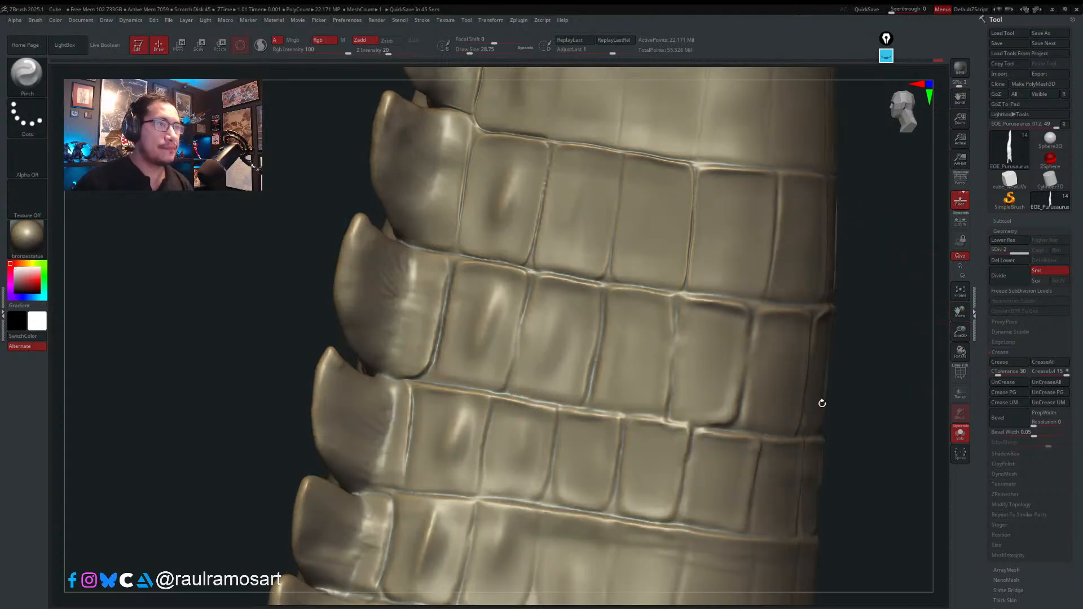
- Pinch the lengthwise grooves separating the central scutes from the crest scutes over several rows down the back
mouse_move(435, 410)
right_mouse_down()
mouse_move(429, 342)
mouse_move(470, 349)
mouse_move(355, 285)
right_mouse_up()
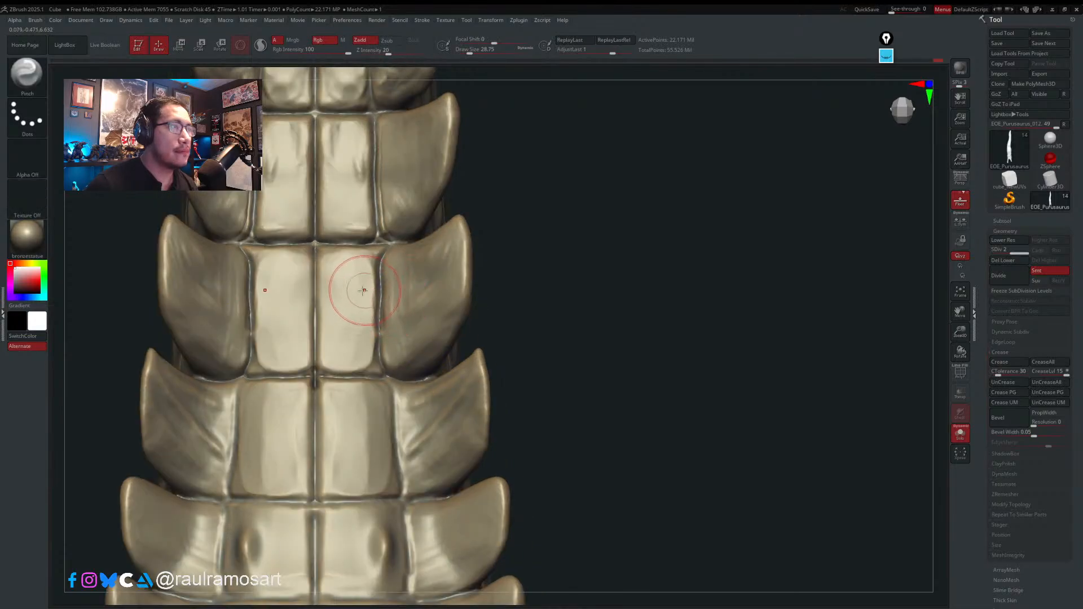
mouse_move(378, 255)
left_mouse_down()
mouse_move(385, 369)
mouse_move(357, 378)
mouse_move(392, 381)
mouse_move(392, 458)
left_mouse_up()
right_click_drag(393, 458, 499, 290, "alt")
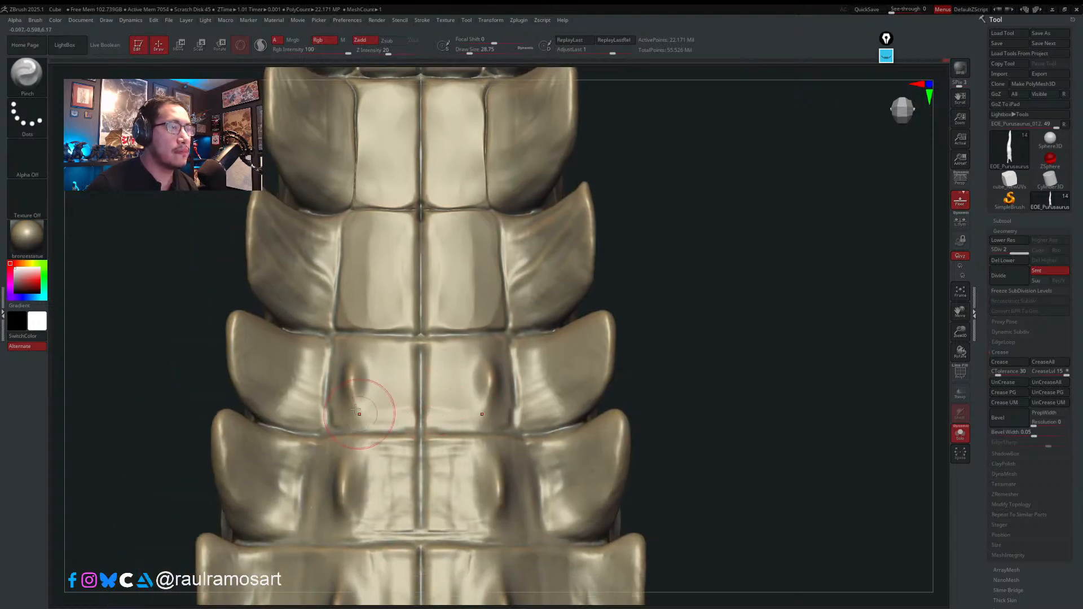
mouse_move(334, 375)
left_mouse_down()
mouse_move(329, 384)
mouse_move(329, 343)
mouse_move(324, 425)
left_mouse_up()
mouse_move(305, 468)
left_mouse_down()
mouse_move(300, 522)
mouse_move(305, 468)
left_mouse_up()
- Carve the grooves around the central scutes with raised bumps in the next two rows using Orb_Curve at draw size 18.46
key("b")
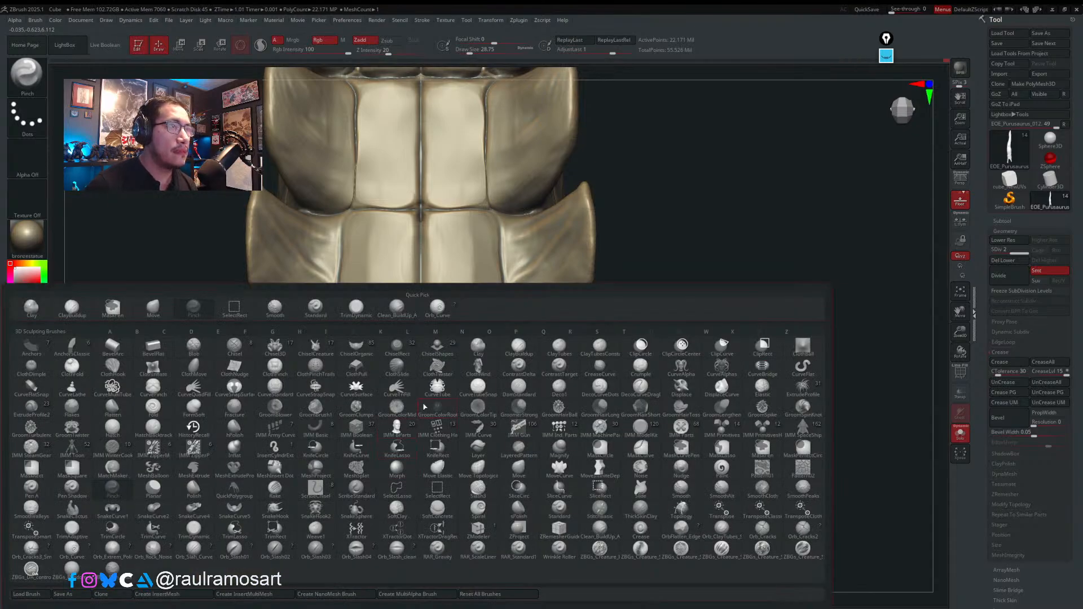
left_click(438, 307)
key("s")
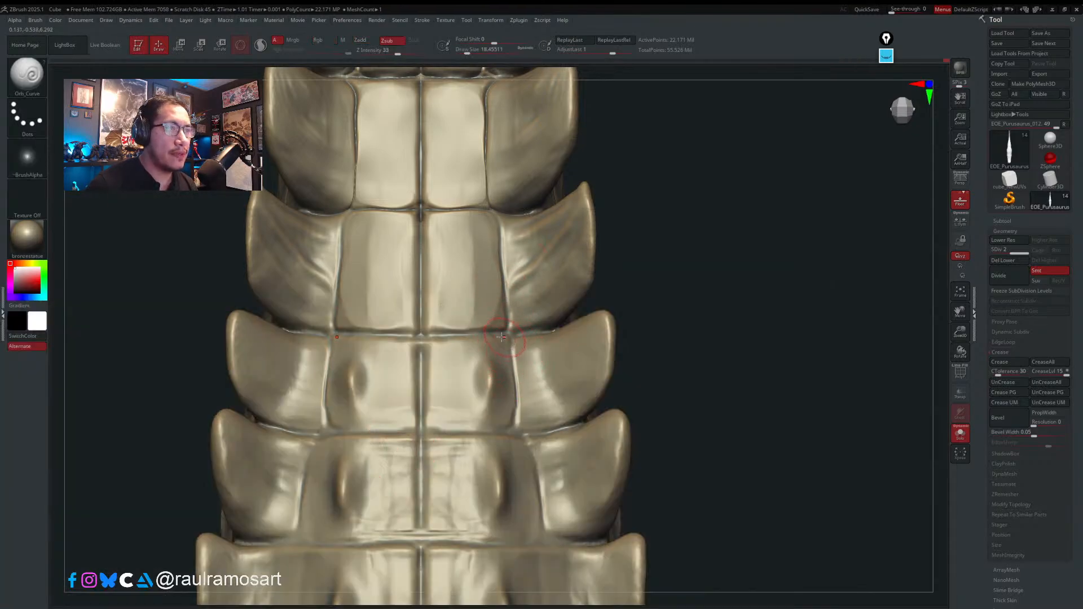
left_click_drag(509, 334, 513, 433)
mouse_move(420, 433)
left_mouse_down()
mouse_move(520, 435)
mouse_move(540, 544)
left_mouse_up()
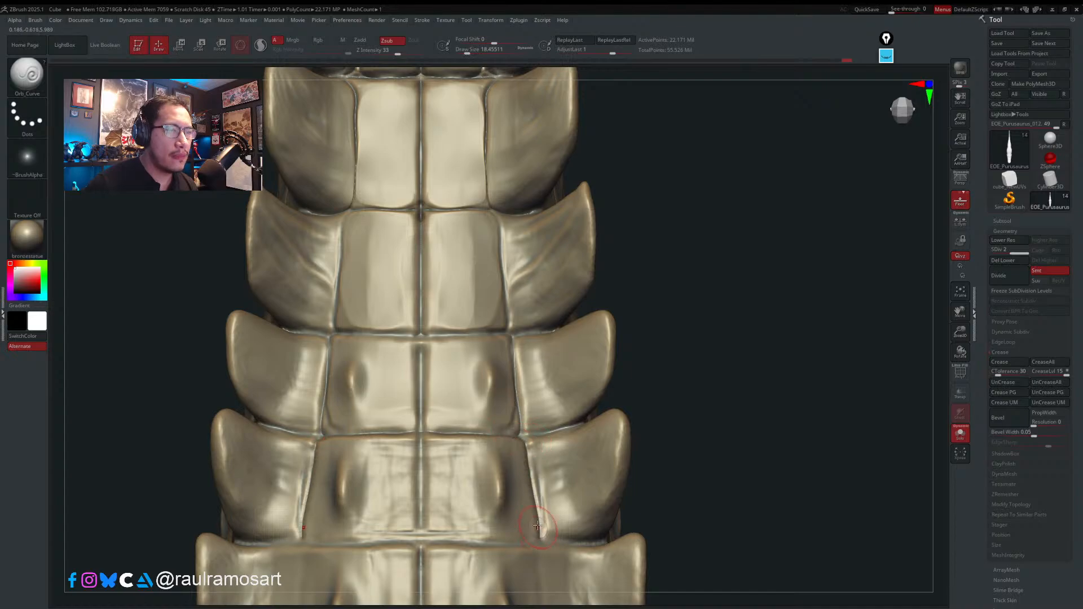
- Carve the ring groove under the lower row of recarved crest scutes and deepen the grooves around their bases
right_click_drag(573, 420, 602, 280, "alt")
right_click_drag(316, 393, 355, 393)
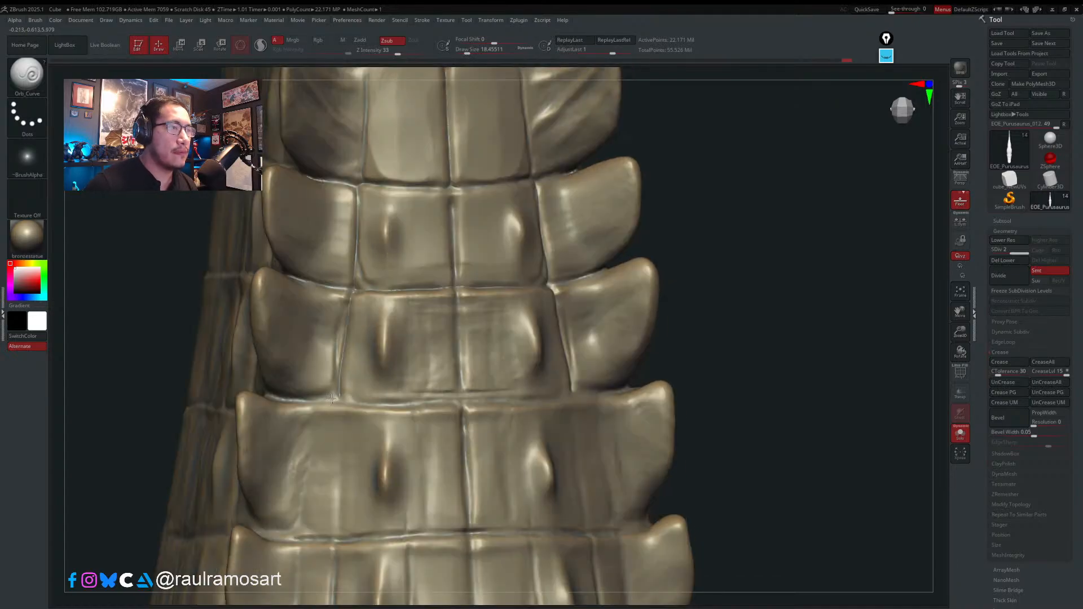
key("shift")
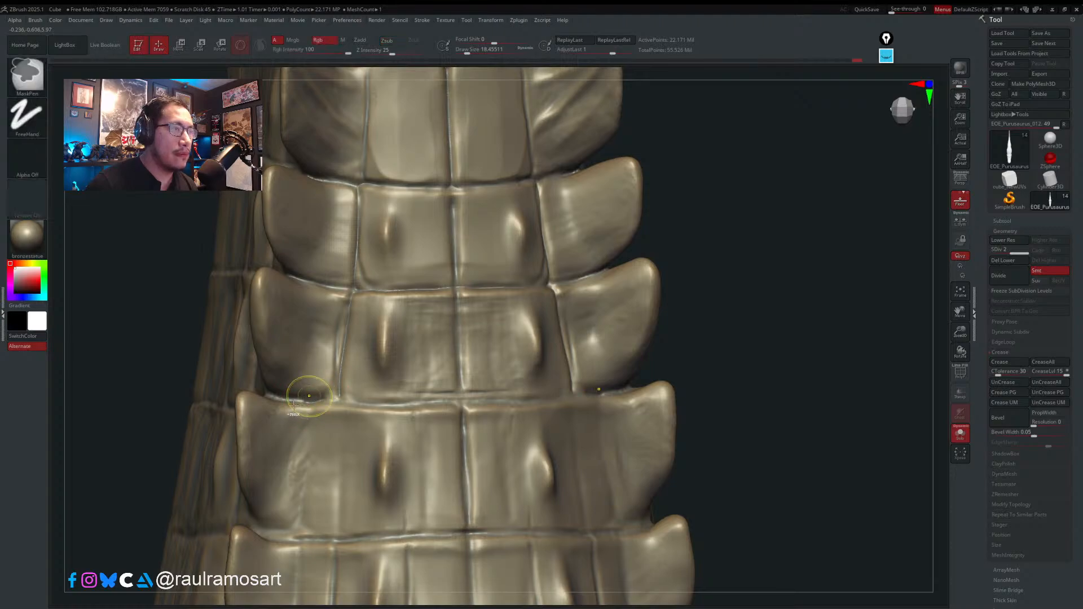
mouse_move(297, 401)
left_mouse_down()
mouse_move(328, 390)
mouse_move(338, 368)
mouse_move(345, 291)
mouse_move(338, 279)
mouse_move(315, 283)
mouse_move(346, 282)
mouse_move(349, 184)
left_mouse_up()
right_click_drag(353, 373, 385, 247, "alt")
right_click_drag(339, 316, 406, 307)
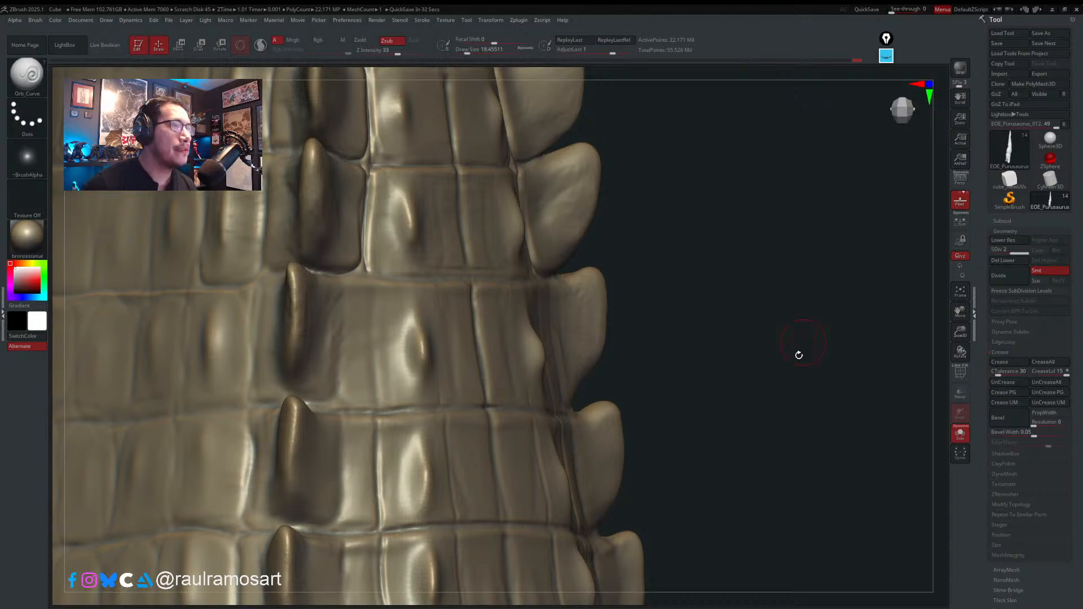
- Carve the inner and outer base grooves of the crest scute one row further down the back with Orb_Curve
left_click_drag(799, 355, 478, 374)
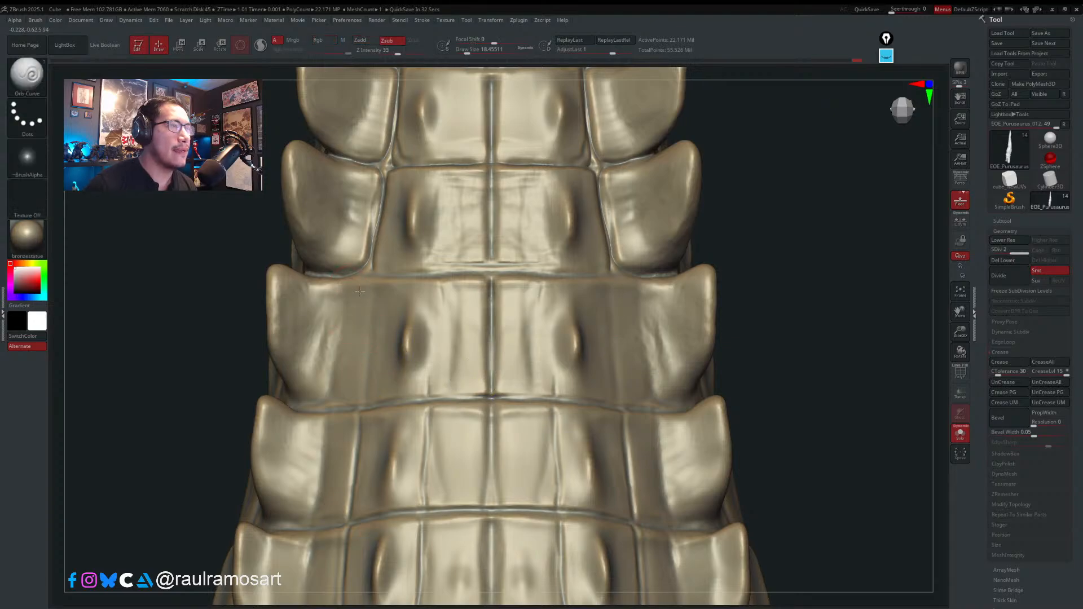
right_click_drag(360, 291, 355, 288)
mouse_move(341, 276)
left_mouse_down()
mouse_move(355, 278)
mouse_move(334, 275)
mouse_move(355, 286)
mouse_move(360, 361)
mouse_move(359, 395)
mouse_move(345, 396)
left_mouse_up()
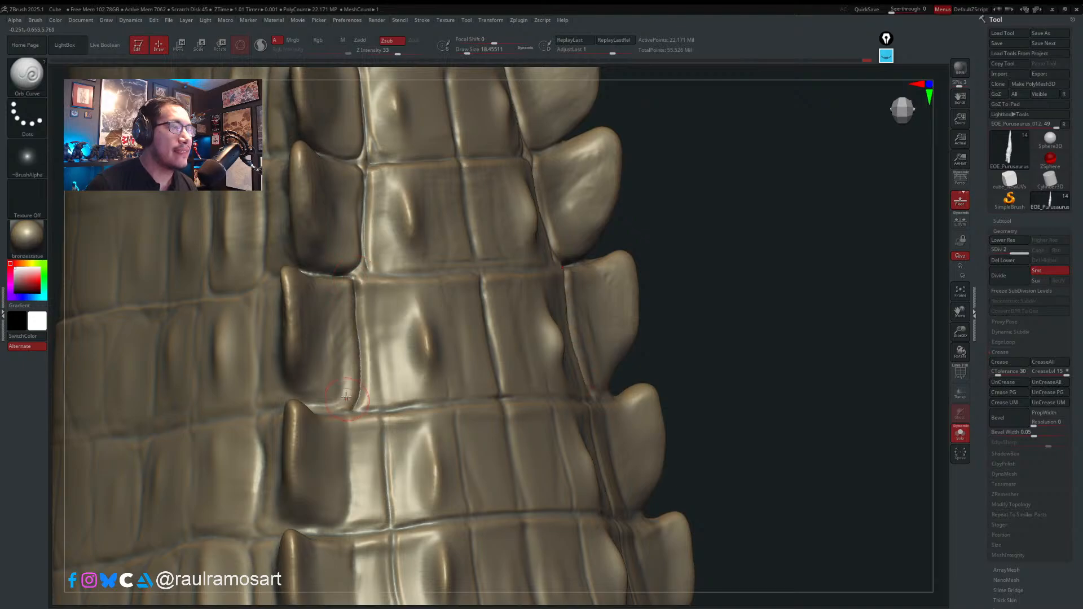
right_click_drag(248, 280, 312, 271)
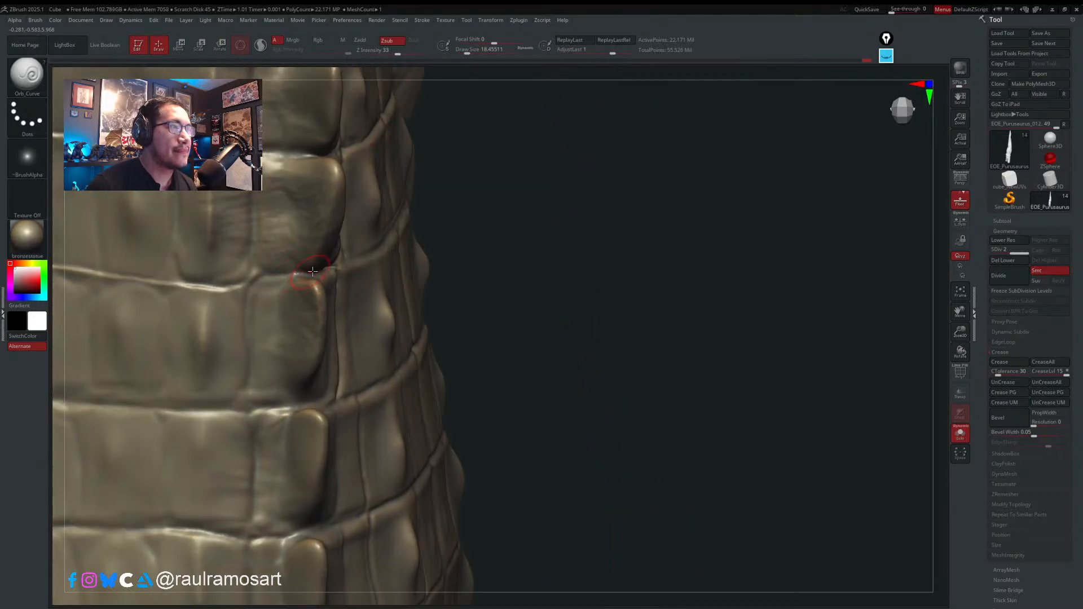
mouse_move(312, 272)
left_mouse_down()
mouse_move(263, 278)
mouse_move(251, 300)
mouse_move(257, 397)
mouse_move(277, 406)
left_mouse_up()
- Undo the last stroke and recarve the groove along the lower edge of the same crest scute
right_click_drag(316, 403, 278, 408)
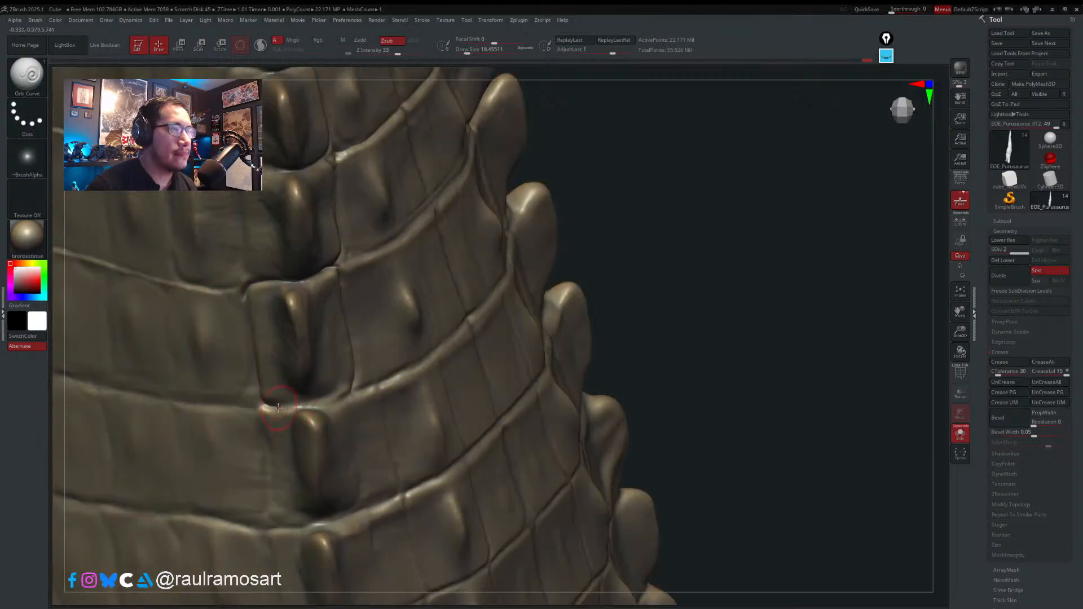
key("ctrl")
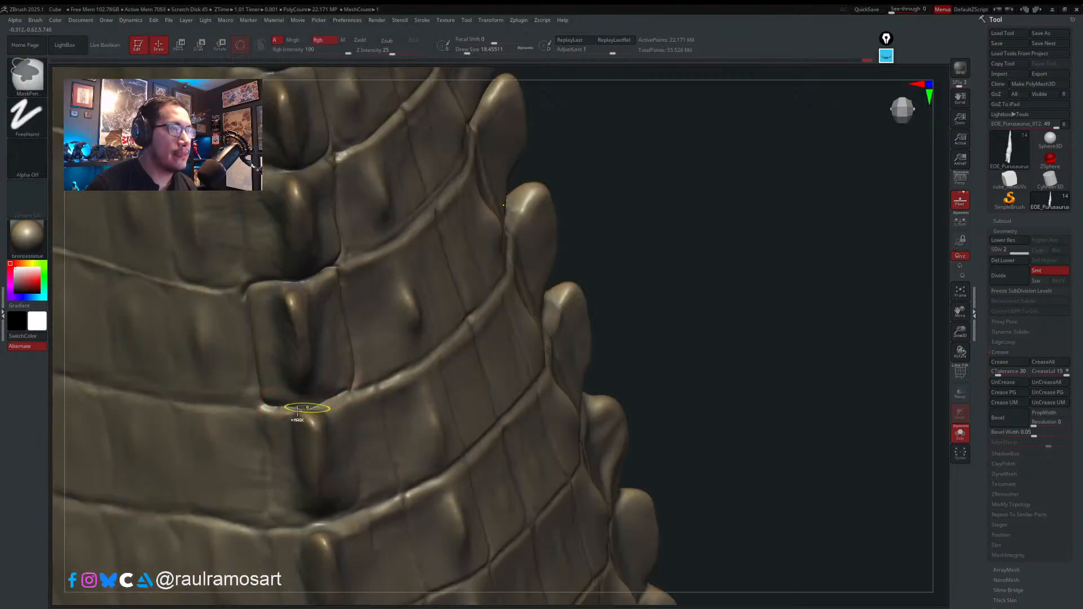
key("ctrl+z")
mouse_move(274, 404)
left_mouse_down()
mouse_move(323, 404)
mouse_move(351, 382)
left_mouse_up()
right_click_drag(343, 359, 383, 356)
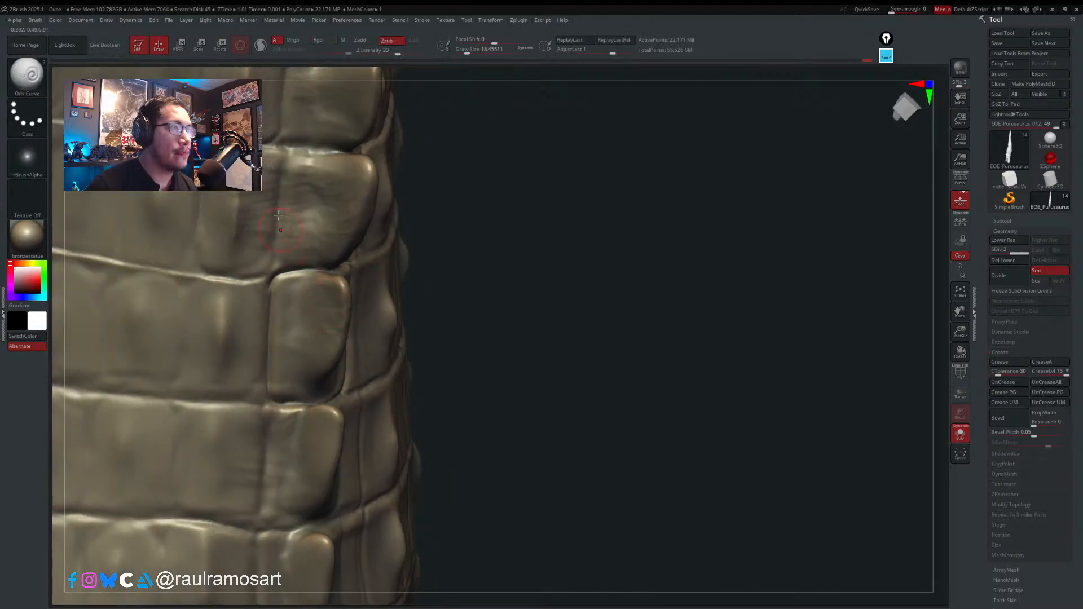
- Carve the outer base groove of the crest scute one row above and the lower border of its neighbouring flank scale
right_click_drag(278, 215, 382, 147)
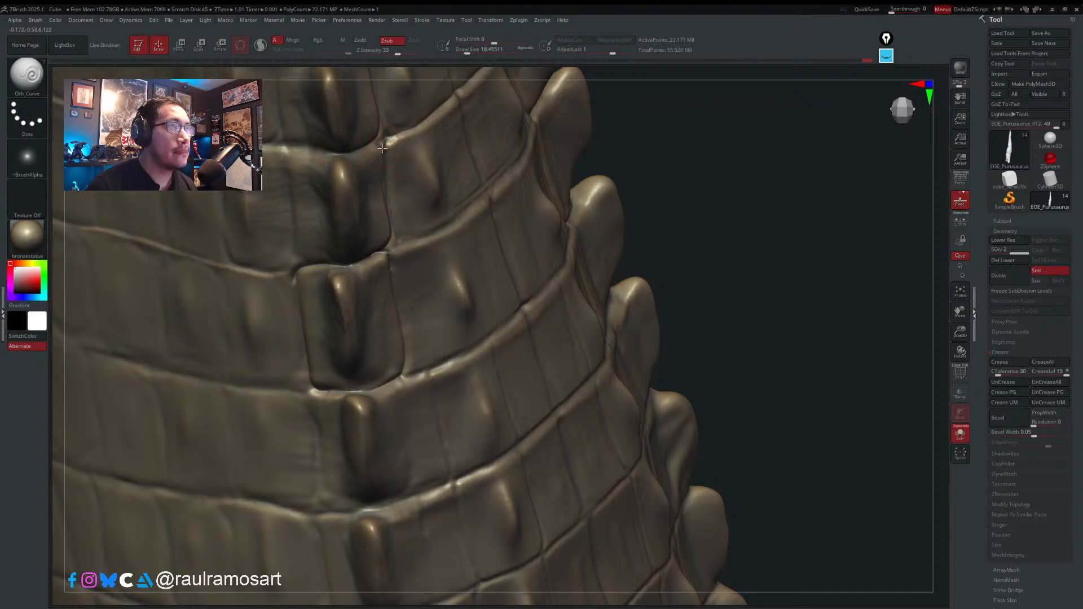
mouse_move(383, 148)
left_mouse_down()
mouse_move(289, 157)
mouse_move(291, 178)
left_mouse_up()
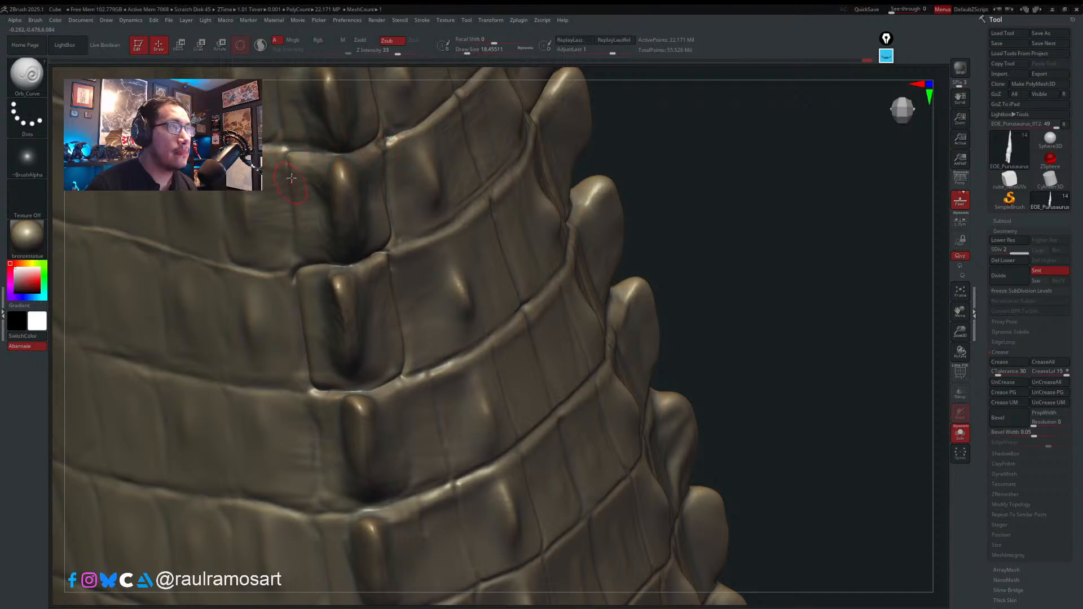
right_click_drag(306, 138, 361, 141)
mouse_move(283, 159)
left_mouse_down()
mouse_move(296, 274)
mouse_move(263, 286)
mouse_move(205, 273)
left_mouse_up()
mouse_move(204, 246)
right_mouse_down()
mouse_move(224, 237)
mouse_move(206, 250)
right_mouse_up()
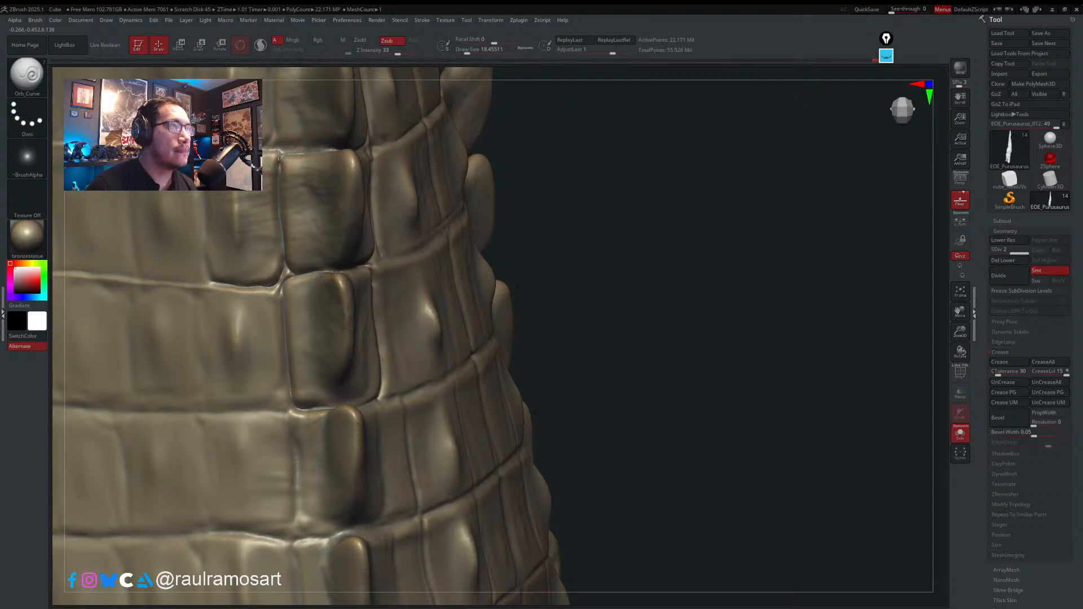
left_click_drag(278, 153, 283, 227)
mouse_move(286, 244)
right_mouse_down("ctrl")
mouse_move(286, 215)
mouse_move(256, 242)
mouse_move(310, 290)
mouse_move(295, 319)
mouse_move(265, 333)
mouse_move(382, 235)
mouse_move(361, 234)
mouse_move(374, 236)
right_mouse_up("ctrl")
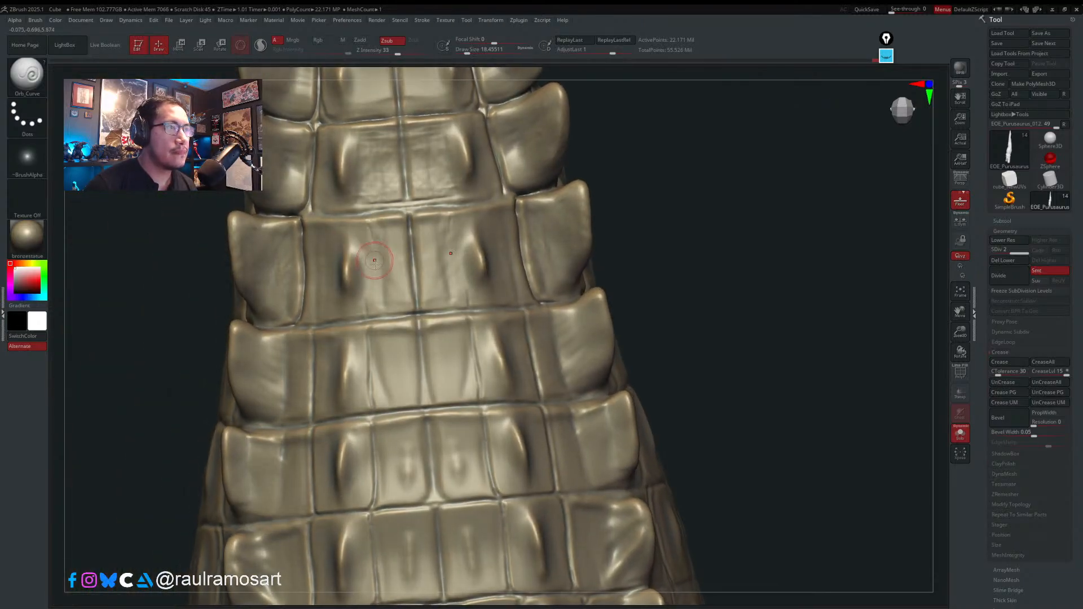
- Reshape the tips and outer edges of two neighbouring crest scutes with the Move brush at draw size 23.31
right_click_drag(300, 218, 297, 216)
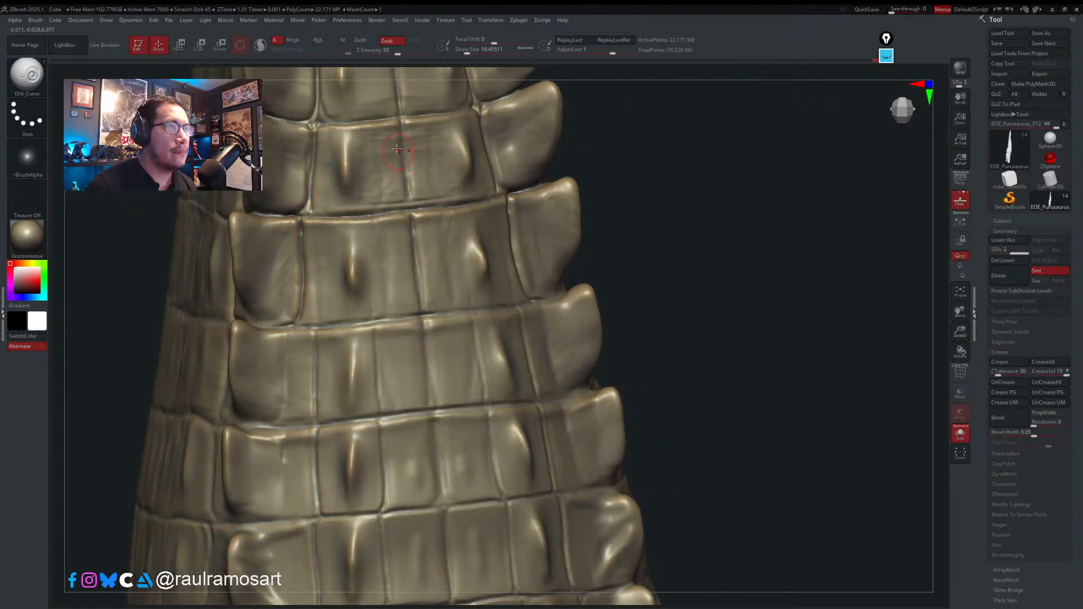
mouse_move(391, 211)
right_mouse_down()
mouse_move(393, 239)
mouse_move(338, 206)
mouse_move(373, 379)
mouse_move(295, 382)
right_mouse_up()
key("b")
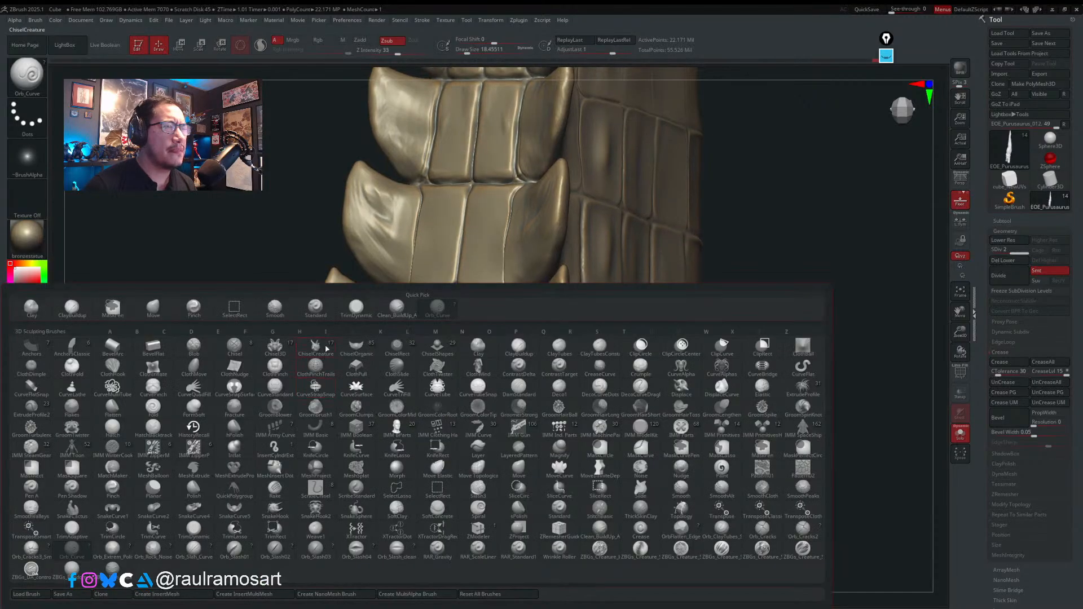
key("m")
key("v")
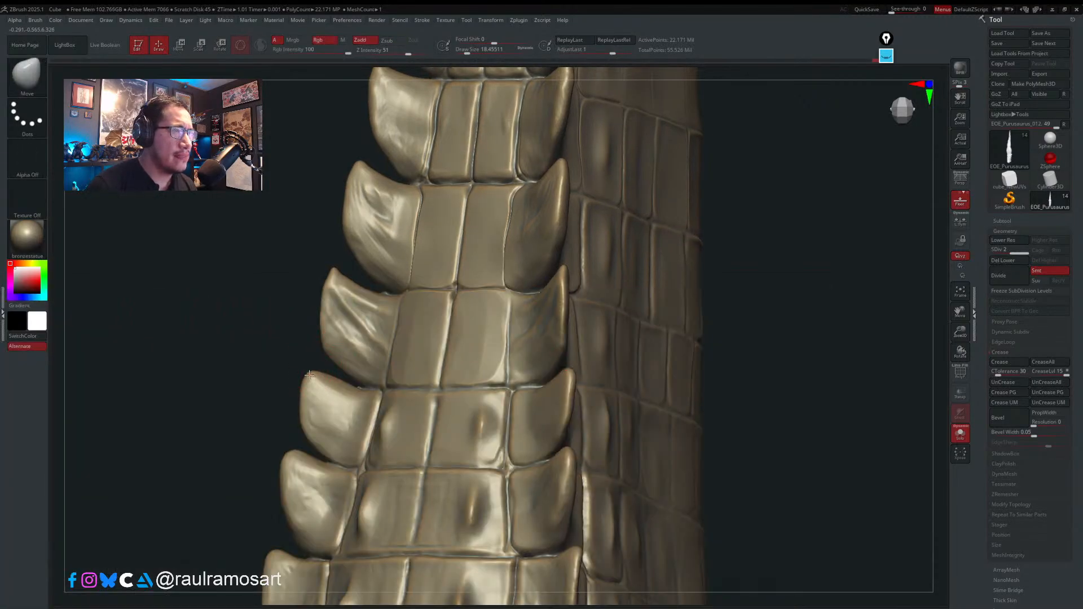
key("s")
left_click_drag(304, 375, 304, 395)
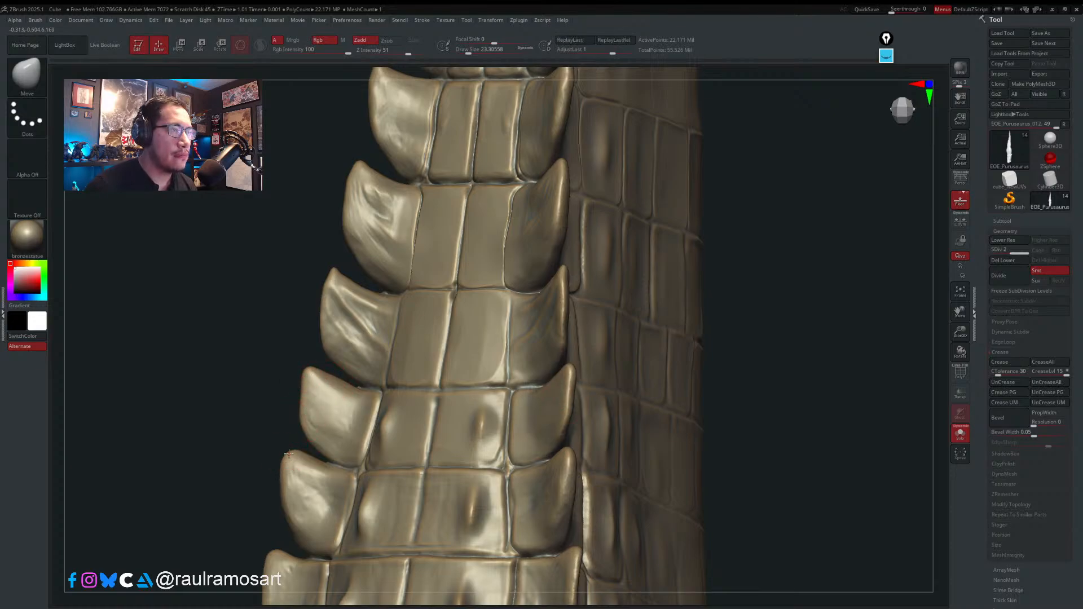
left_click_drag(291, 528, 281, 495)
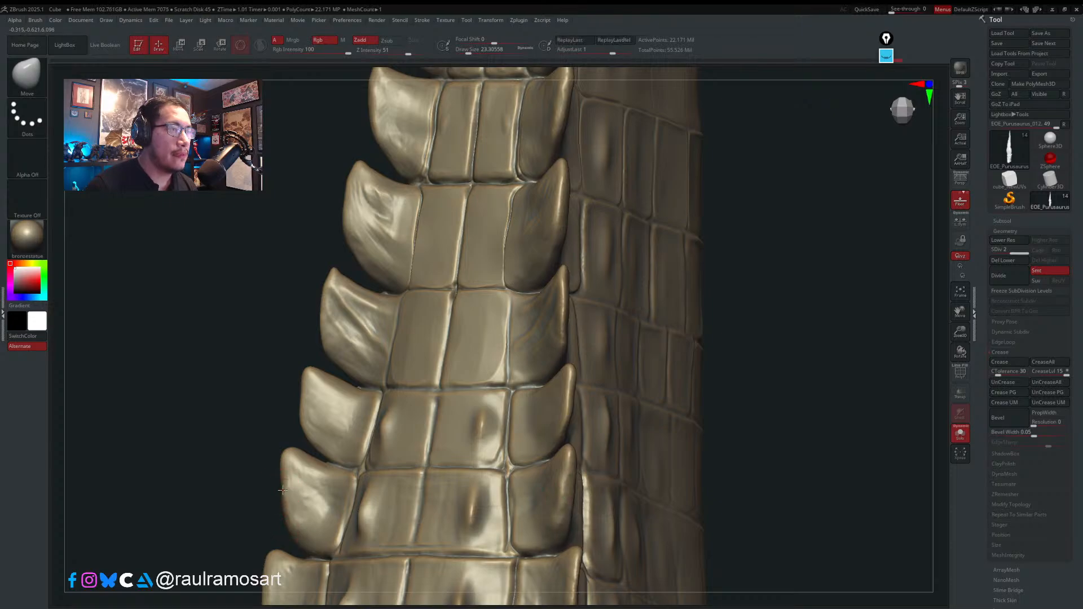
- Adjust the side profile of the lower crest scute with the Move brush at draw size 36.93
left_click_drag(189, 499, 301, 508)
mouse_move(284, 494)
right_mouse_down()
mouse_move(319, 494)
mouse_move(291, 491)
right_mouse_up()
key("s")
left_click_drag(292, 492, 307, 491)
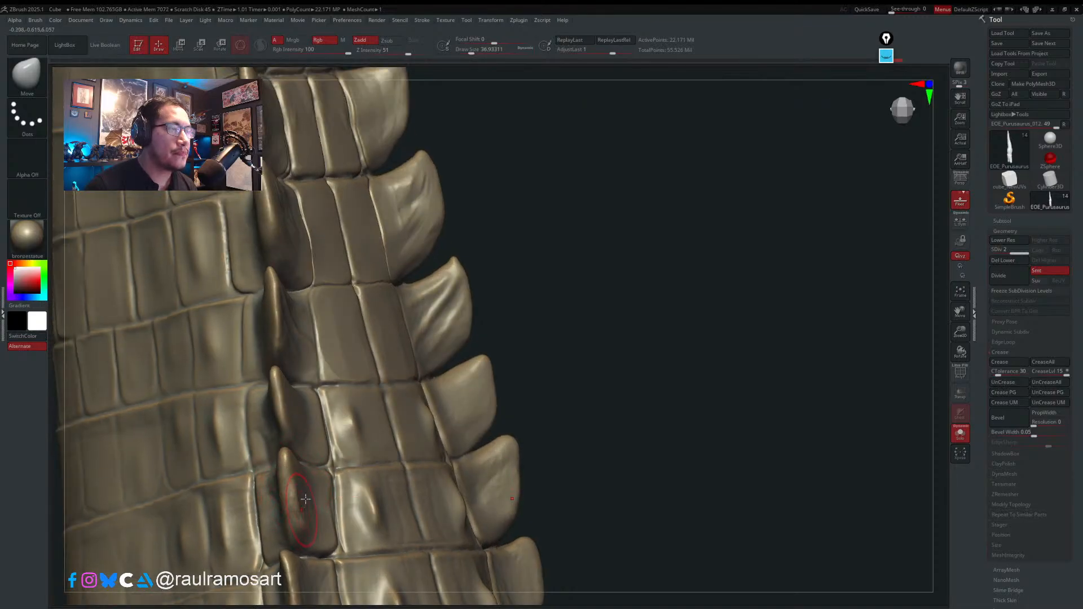
left_click_drag(615, 395, 506, 391)
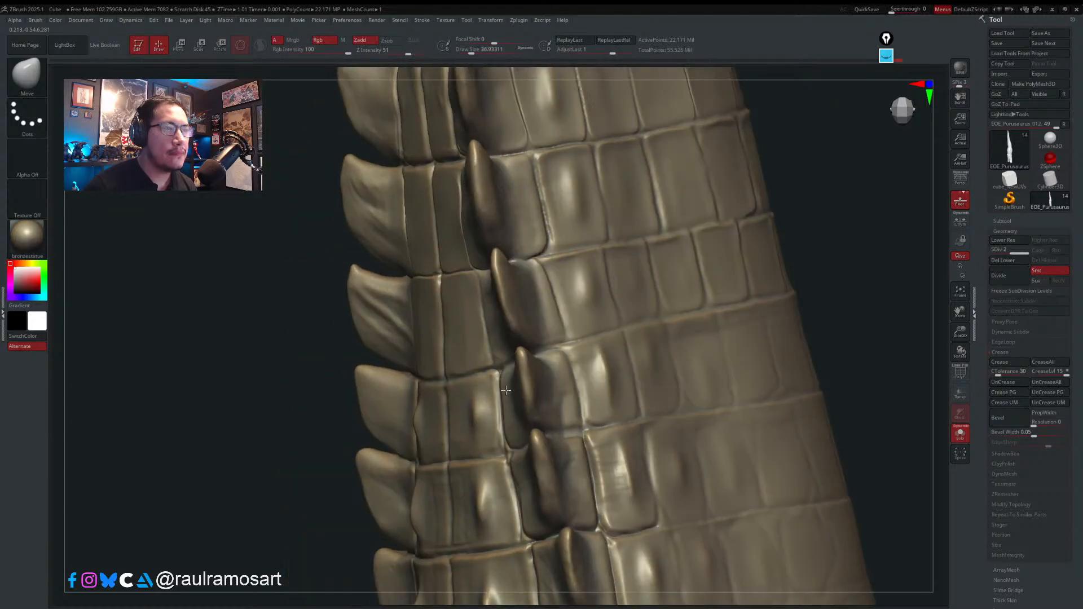
right_click_drag(505, 390, 417, 430)
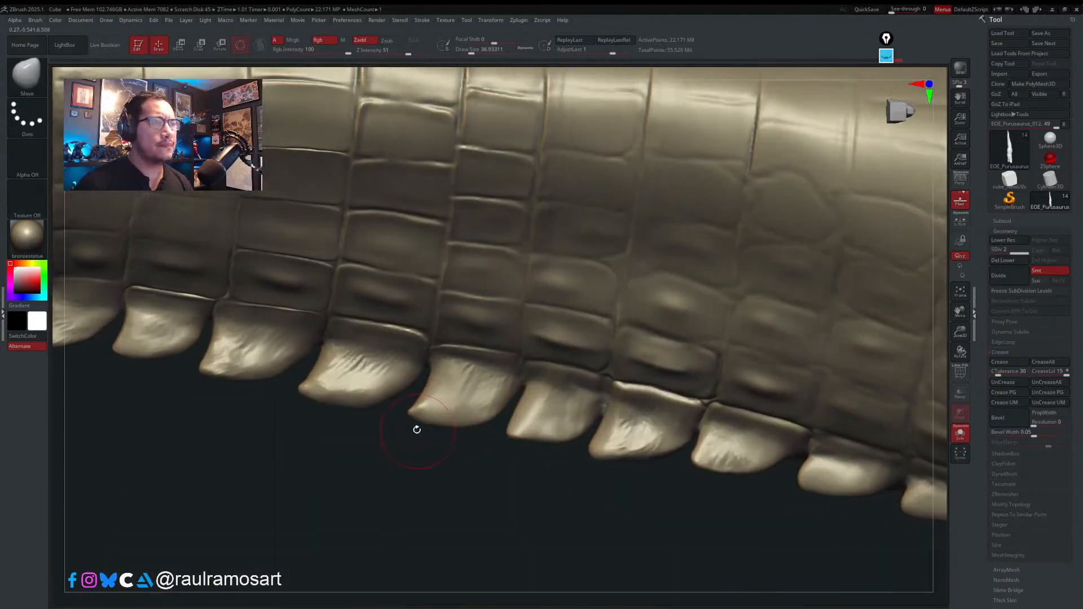
- Add relief to the side faces of the crest scutes with Clean_BuildUp_A at draw size 23.31
key("b")
left_click(397, 307)
right_click_drag(473, 394, 435, 411)
key("s")
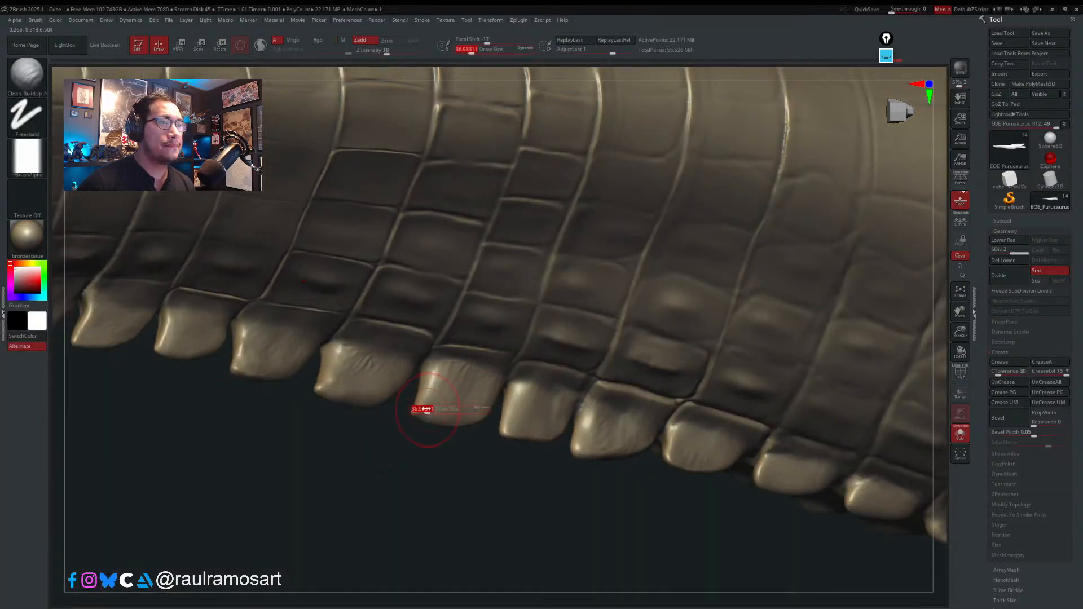
mouse_move(430, 412)
left_mouse_down()
mouse_move(417, 411)
mouse_move(428, 395)
left_mouse_up()
key("s")
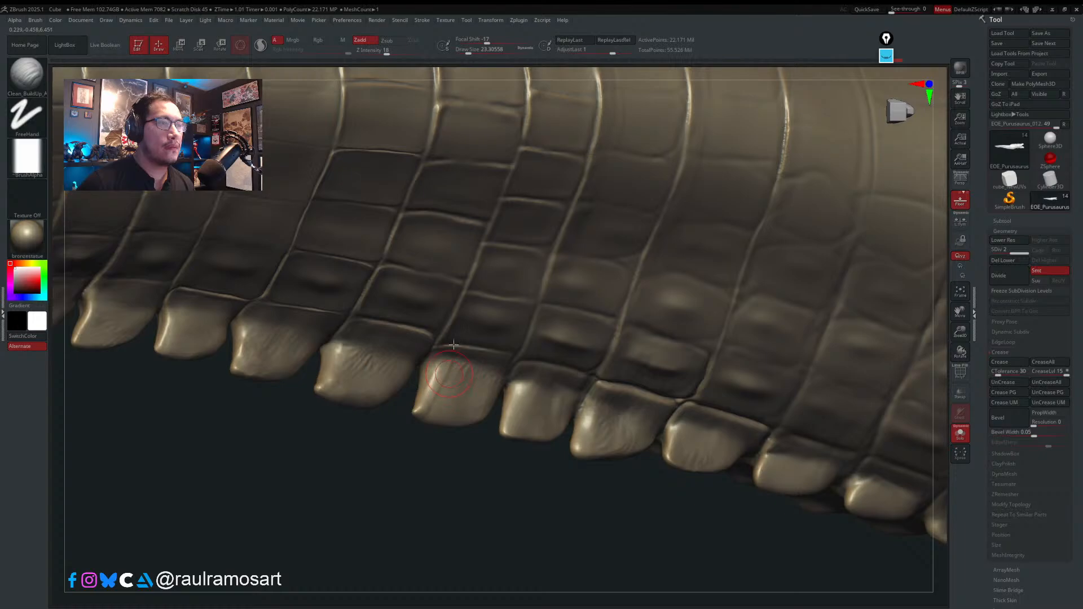
right_click_drag(433, 384, 476, 355)
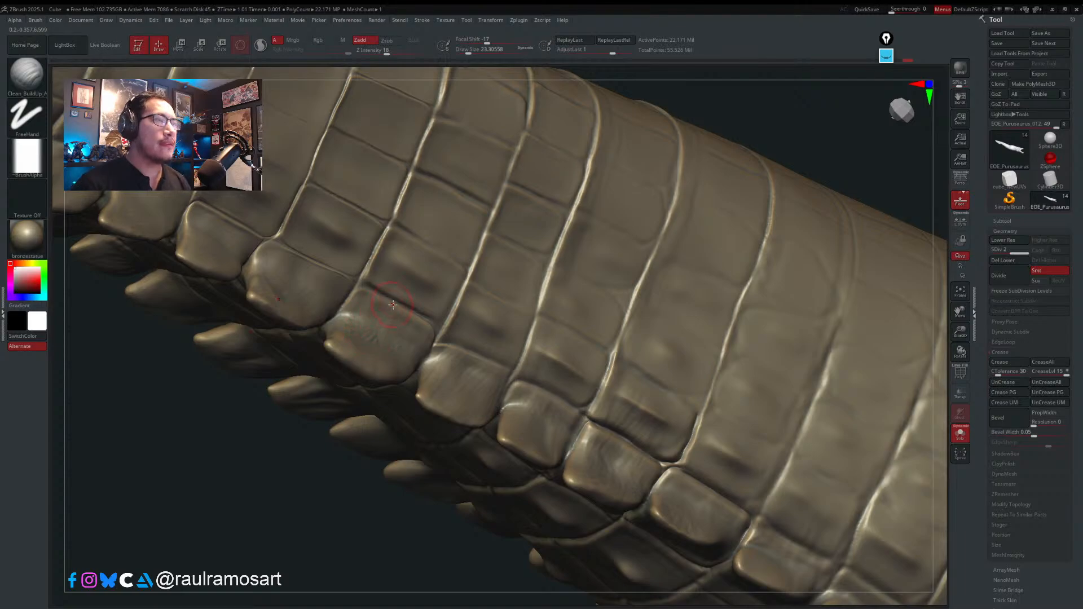
- Extend the Clean_BuildUp_A relief over the side faces of the next crest scutes toward the tail tip at draw size 23.31
right_click_drag(384, 307, 335, 355)
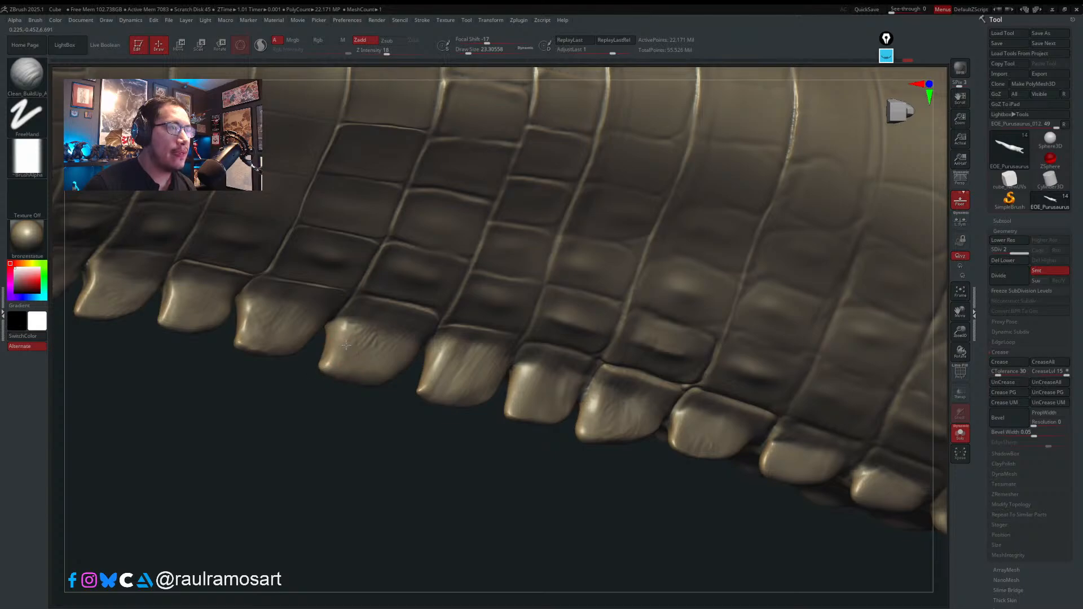
right_click_drag(346, 344, 339, 350)
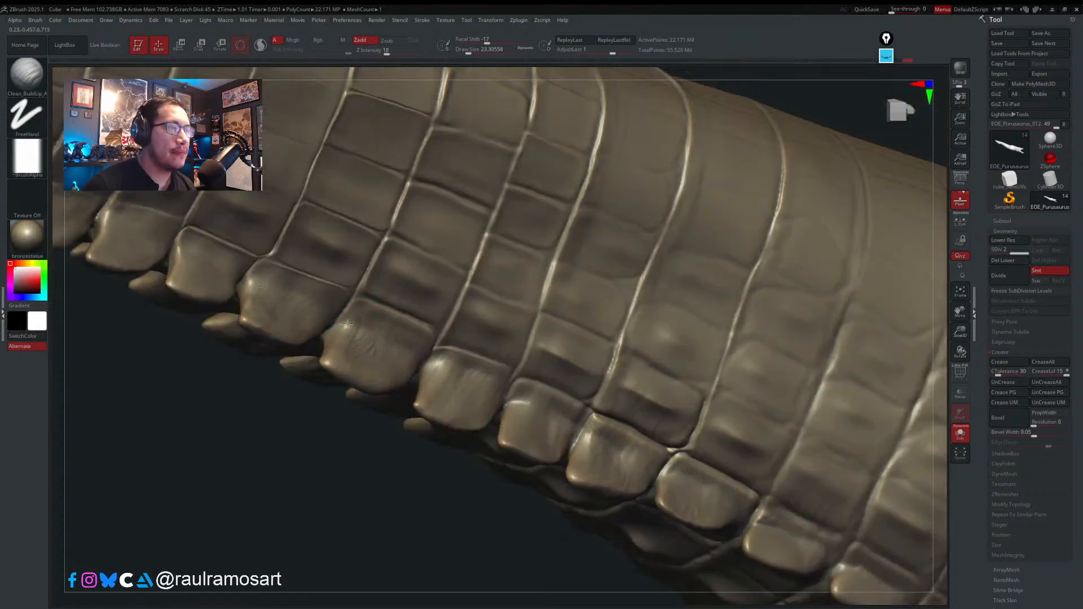
mouse_move(359, 346)
left_mouse_down()
mouse_move(368, 339)
mouse_move(351, 351)
left_mouse_up()
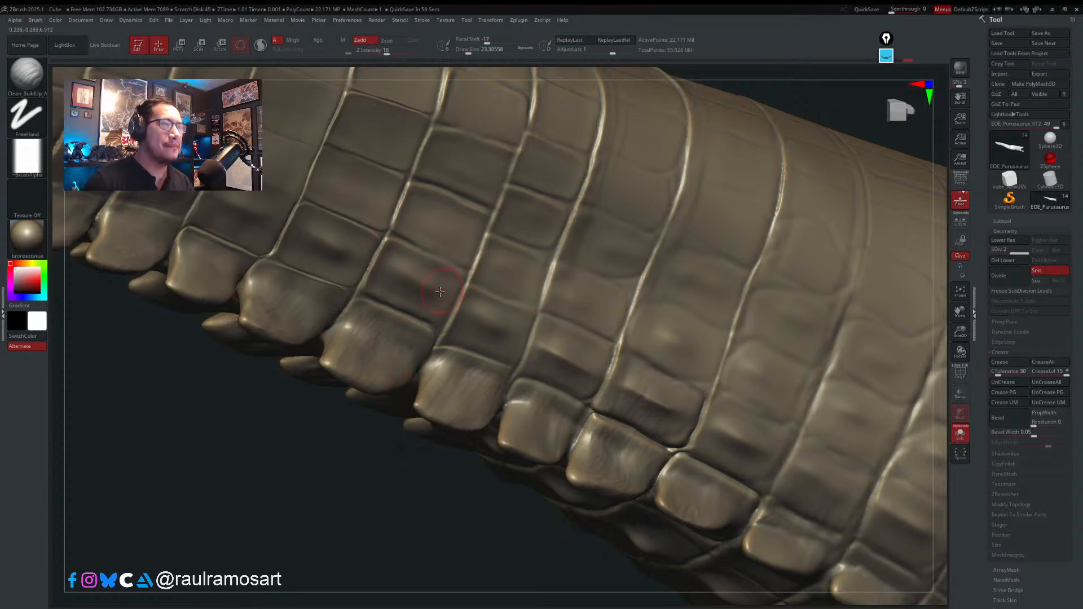
mouse_move(289, 300)
right_mouse_down()
mouse_move(226, 261)
mouse_move(310, 308)
mouse_move(492, 350)
right_mouse_up()
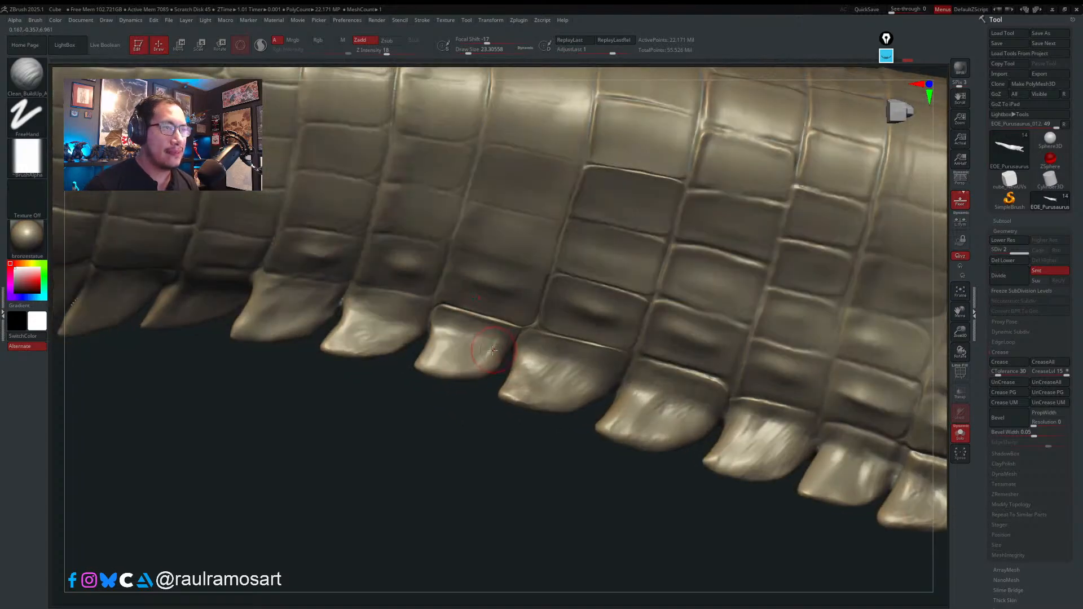
mouse_move(501, 345)
left_mouse_down()
mouse_move(469, 362)
mouse_move(433, 353)
mouse_move(440, 364)
mouse_move(449, 327)
left_mouse_up()
right_click_drag(449, 327, 437, 326)
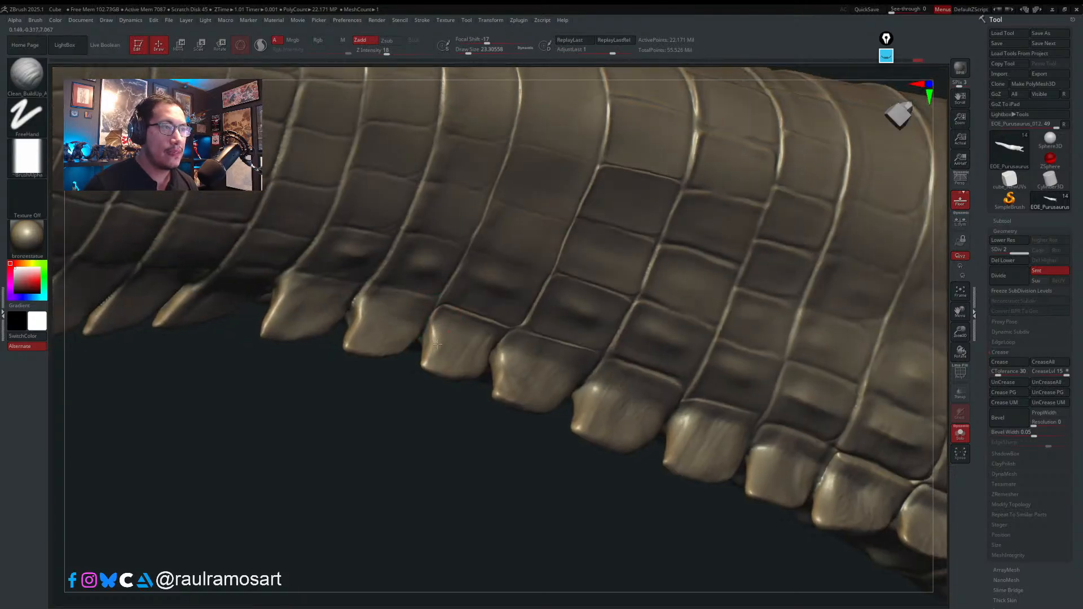
left_click_drag(437, 344, 430, 359)
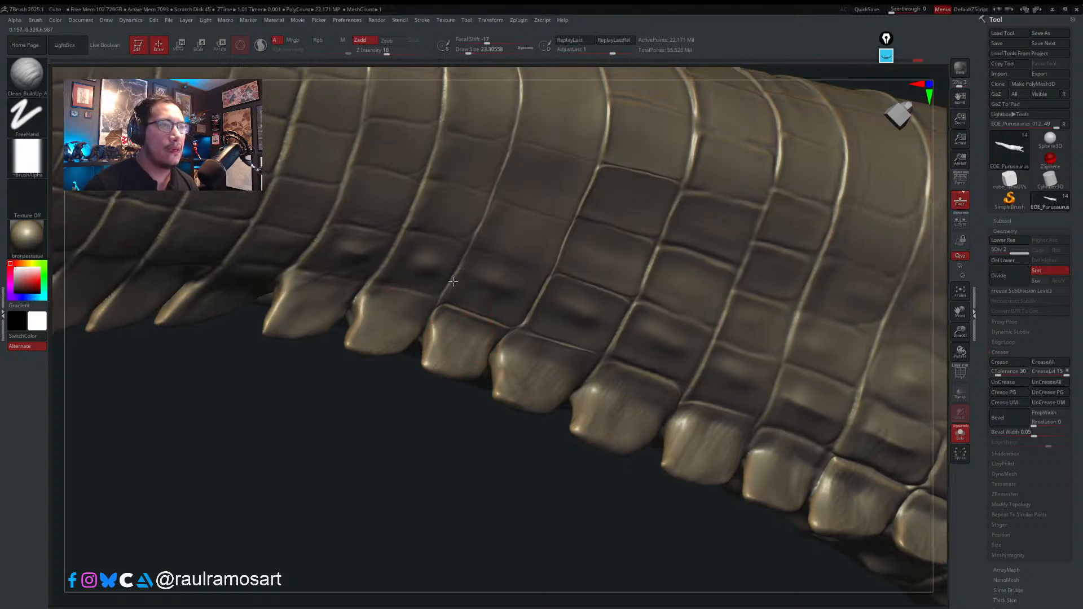
- Refine the edges of the crest scutes where the two crests meet with the TrimDynamic brush at draw size 23.31
mouse_move(474, 297)
right_mouse_down()
mouse_move(413, 291)
mouse_move(546, 416)
mouse_move(455, 362)
mouse_move(408, 394)
right_mouse_up()
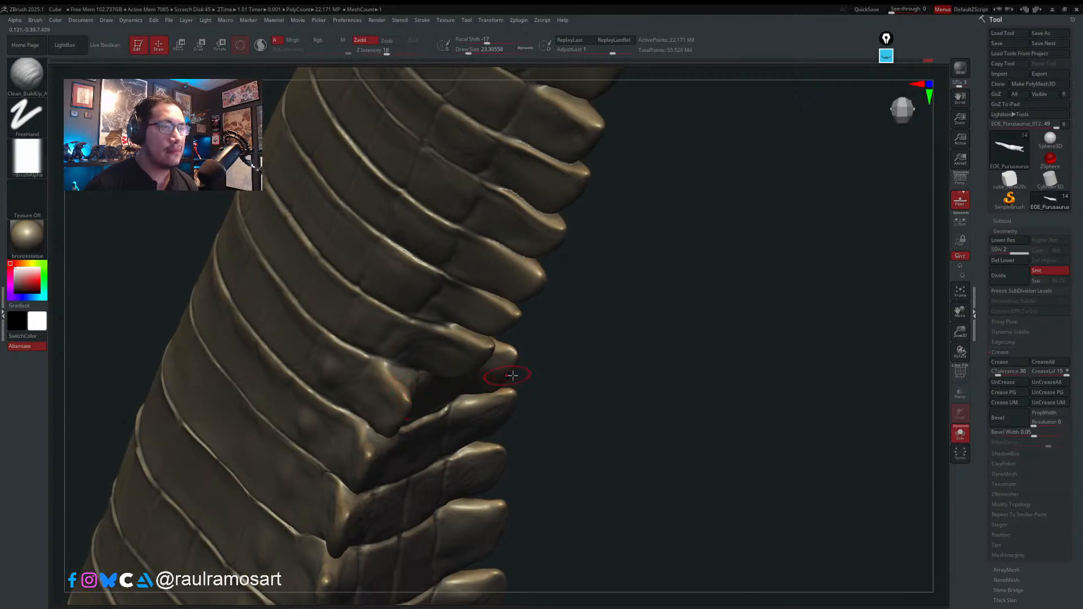
key("b")
key("t")
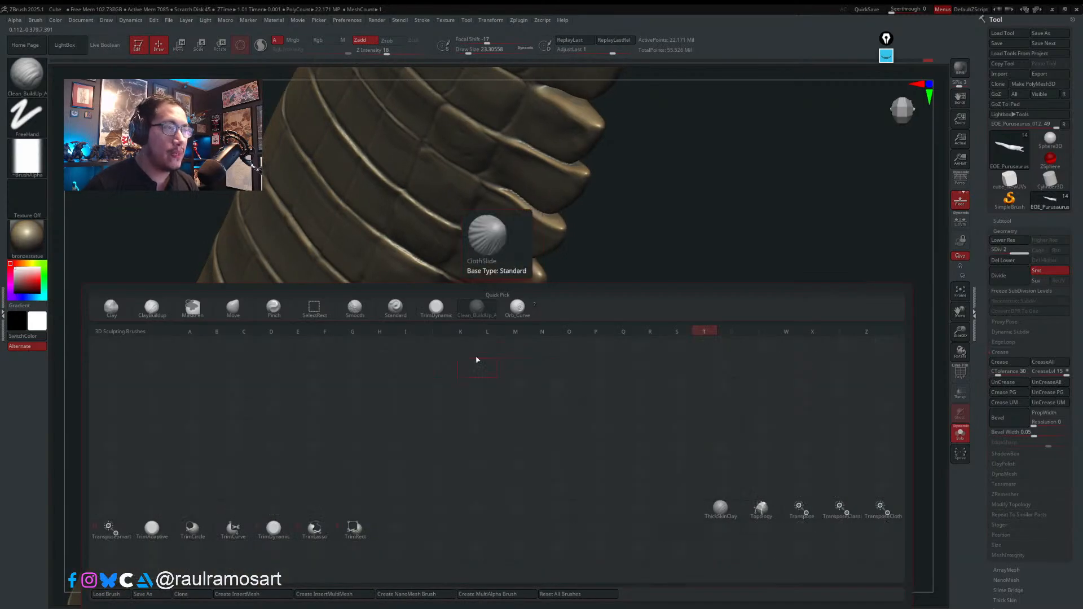
key("d")
mouse_move(415, 398)
right_mouse_down()
mouse_move(400, 416)
mouse_move(368, 403)
right_mouse_up()
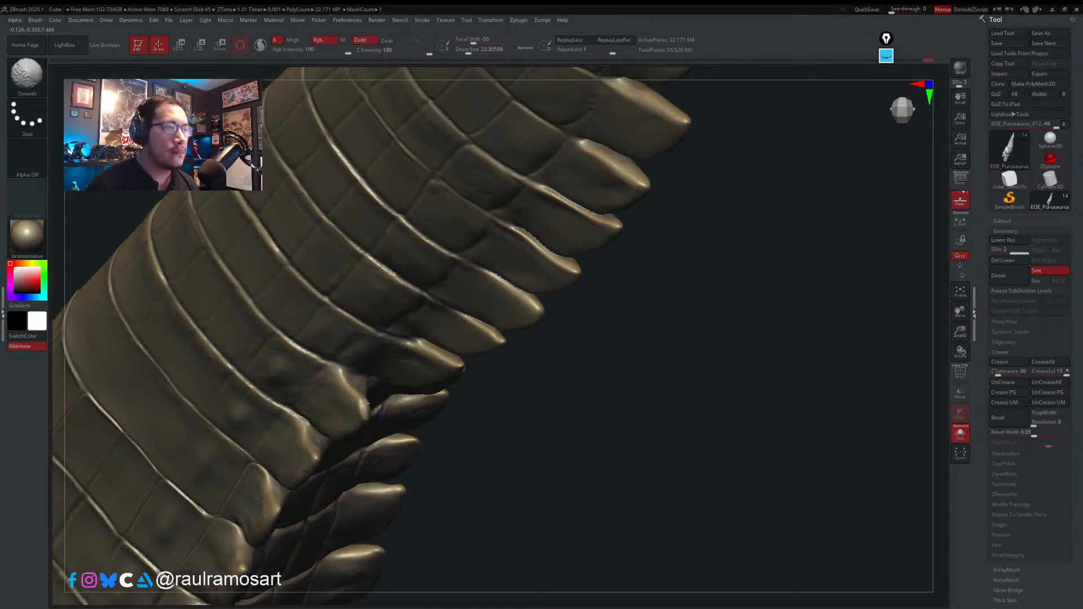
right_click_drag(374, 389, 503, 444)
- Reshape the tips of the crest scutes near the crest junction with the Move brush at draw sizes 19.46 and 39.14
key("b")
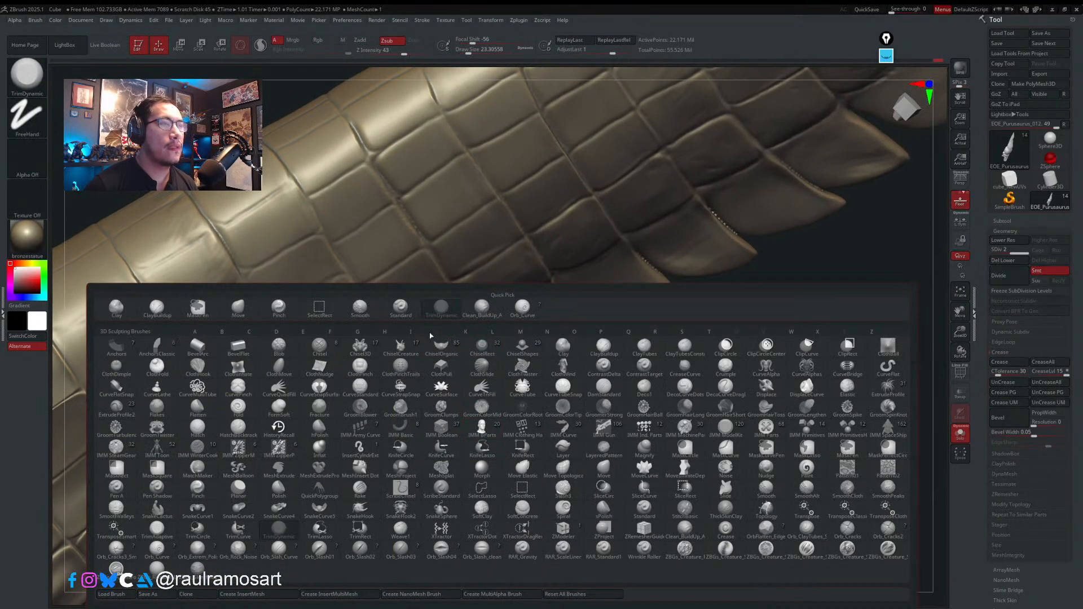
key("m")
key("v")
key("bracketleft")
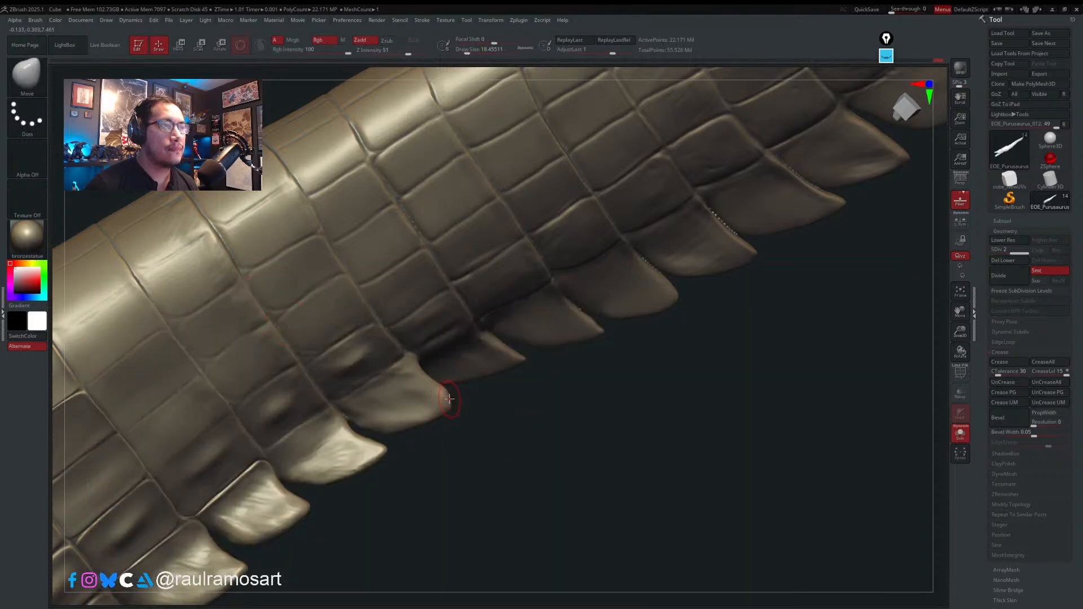
left_click_drag(452, 401, 420, 423)
key("s")
right_click_drag(365, 334, 456, 414, "ctrl")
mouse_move(455, 414)
left_mouse_down()
mouse_move(505, 355)
mouse_move(491, 417)
mouse_move(440, 450)
left_mouse_up()
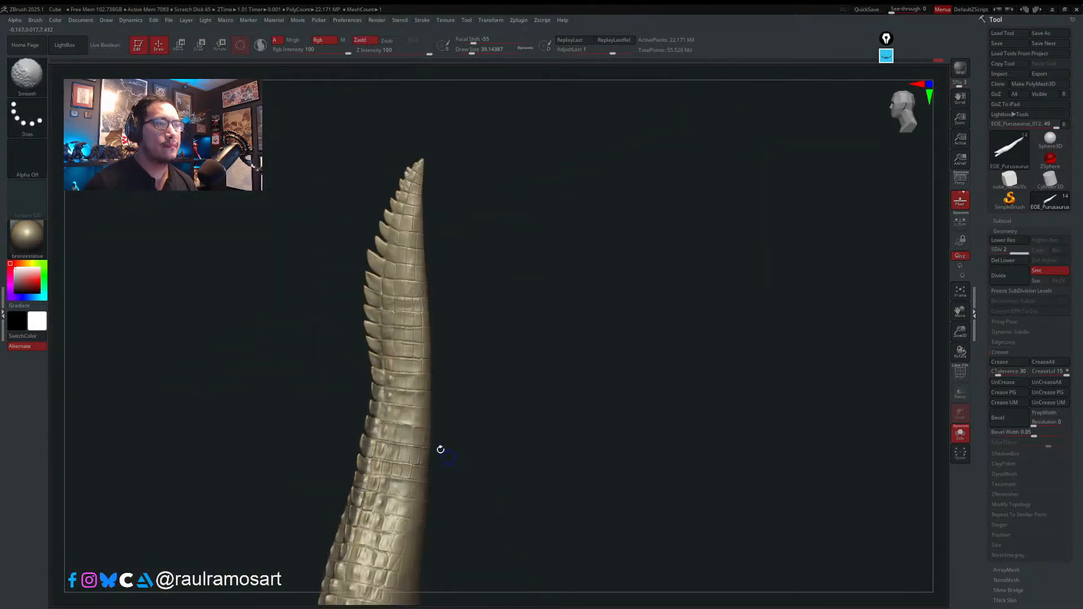
- Raise relief on the dorsal scales between the middle crest scutes with the Standard brush at draw size 41.42 and Z Intensity 25
left_click_drag(407, 404, 520, 382)
mouse_move(520, 383)
right_mouse_down("alt")
mouse_move(588, 269)
mouse_move(512, 402)
mouse_move(492, 389)
right_mouse_up("alt")
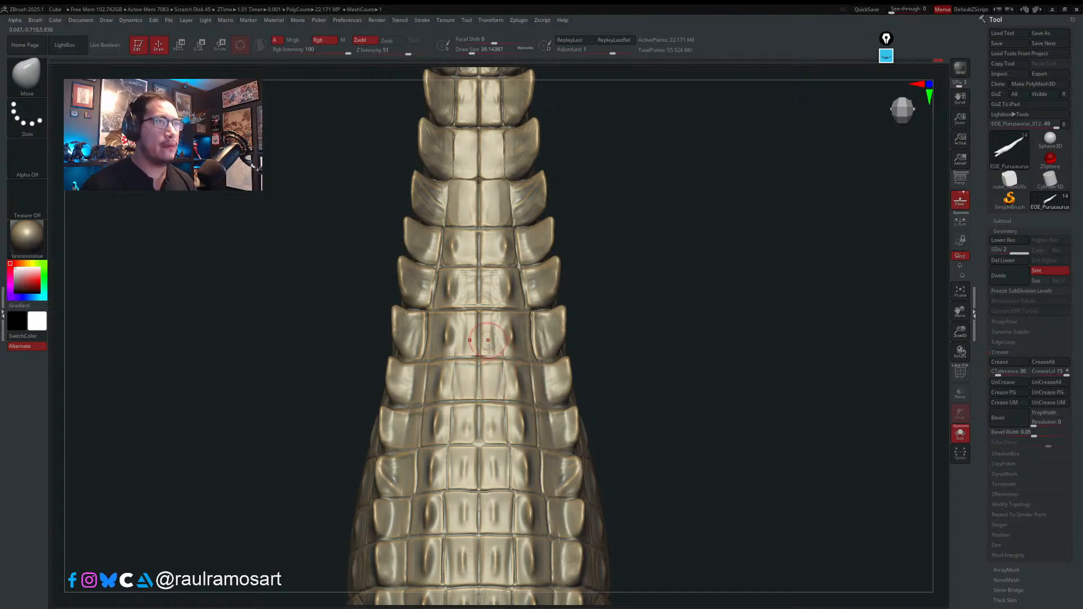
mouse_move(498, 271)
right_mouse_down("alt")
mouse_move(501, 295)
mouse_move(490, 254)
right_mouse_up("alt")
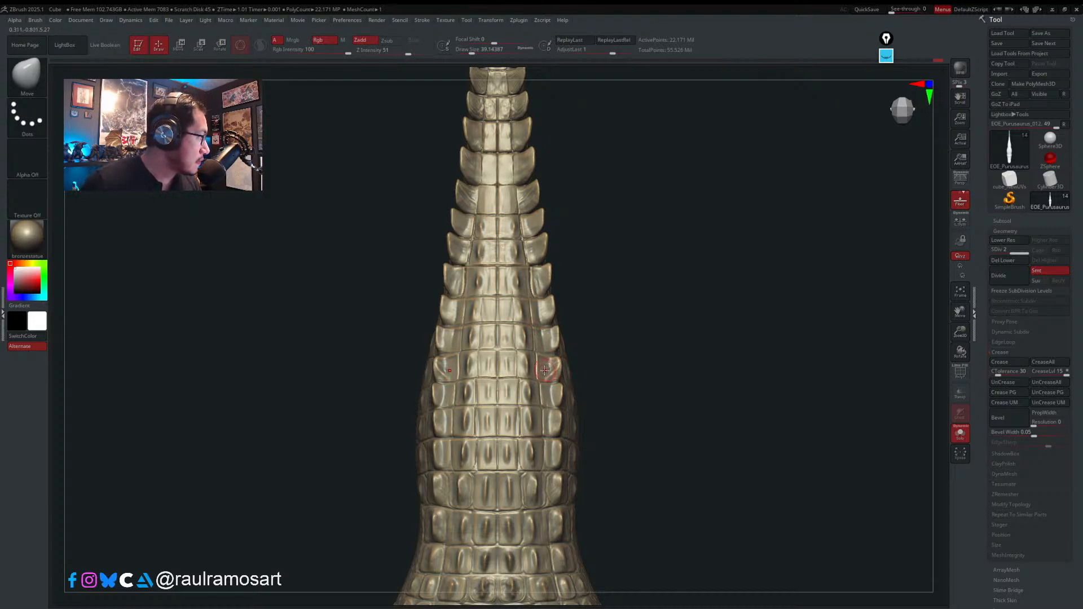
right_click_drag(511, 374, 500, 402, "alt")
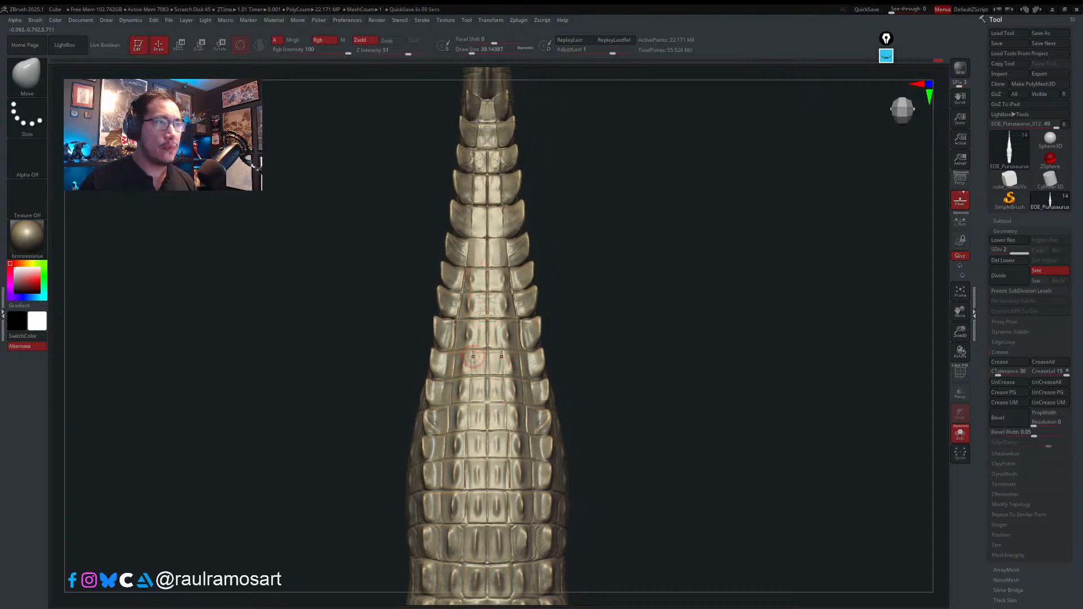
key("b")
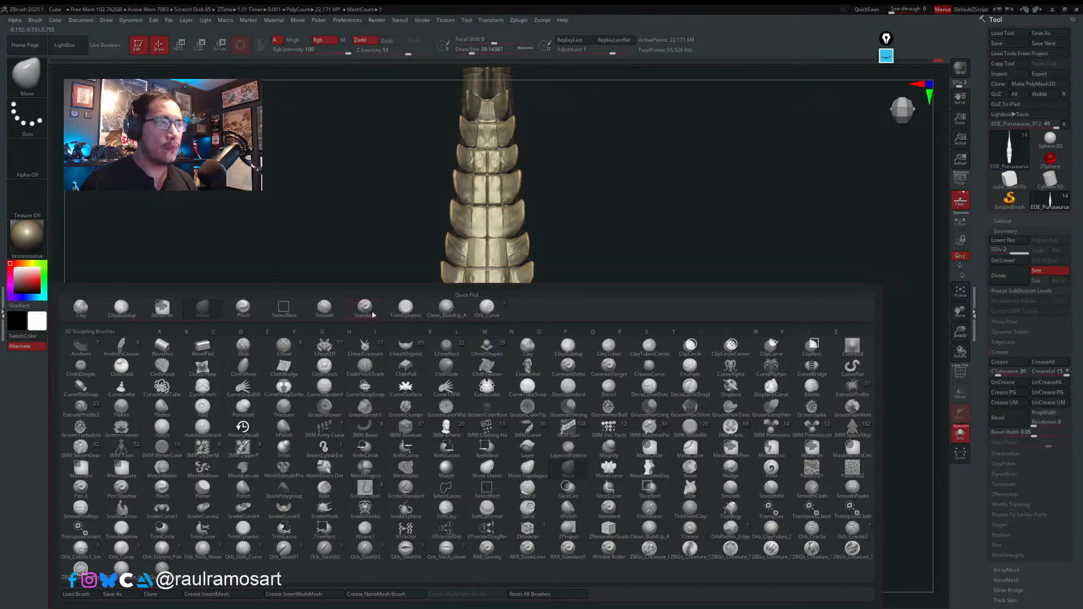
key("s")
key("t")
left_click_drag(468, 322, 476, 283)
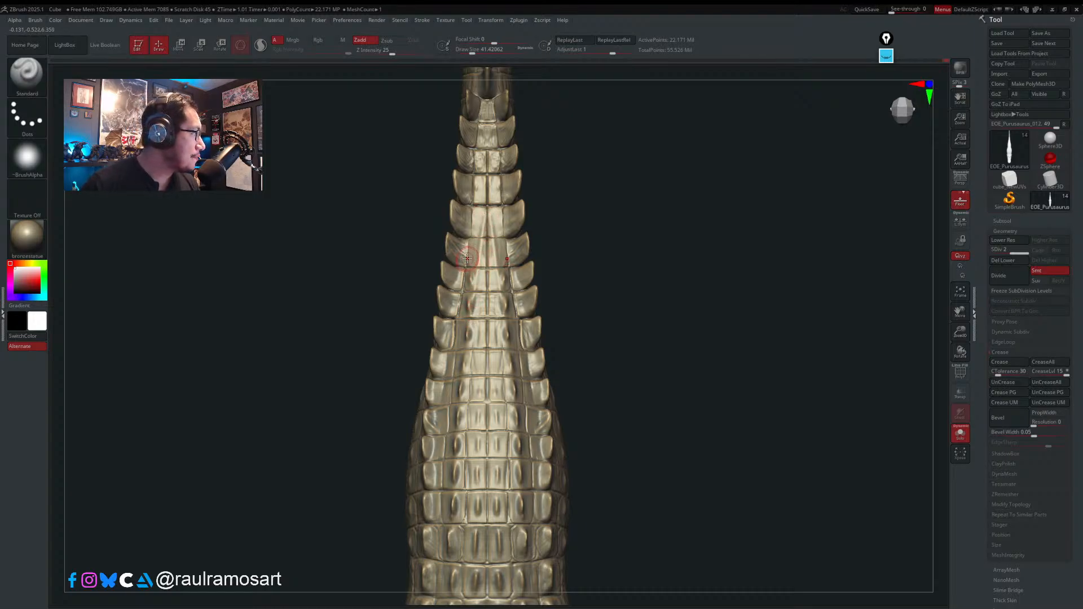
- Continue the Standard brush relief along the dorsal scale rows closer to the crest junction
mouse_move(607, 197)
left_mouse_down()
mouse_move(609, 281)
mouse_move(587, 287)
left_mouse_up()
key("ctrl")
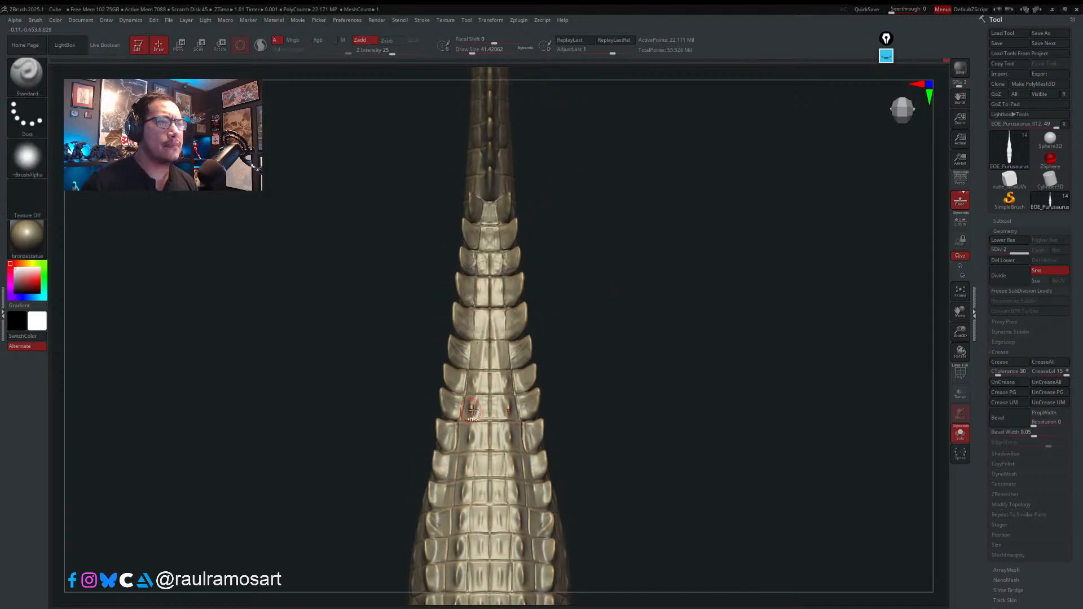
key("ctrl")
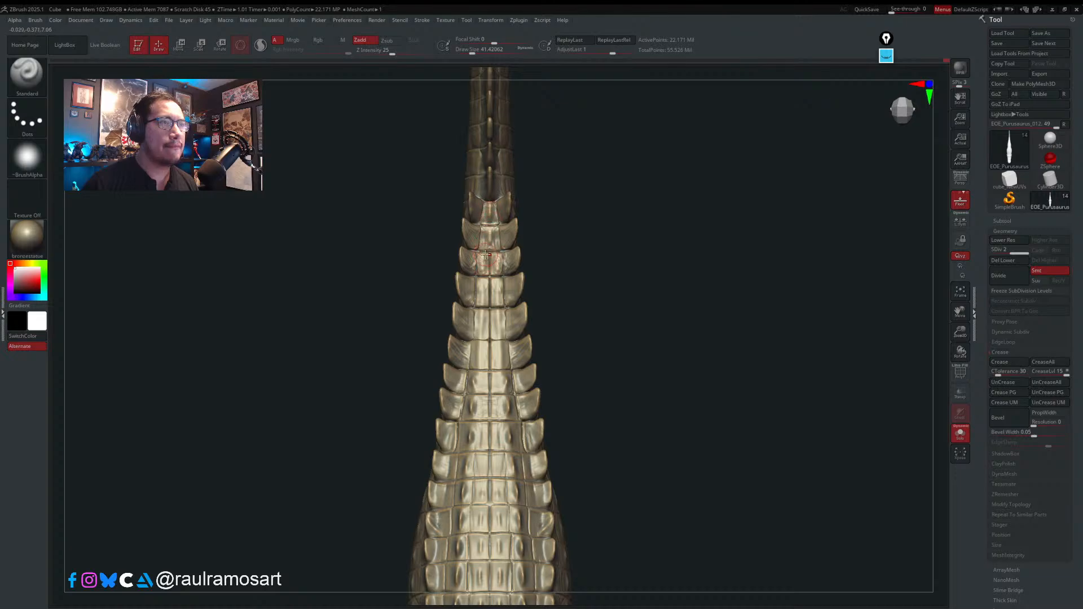
left_click_drag(477, 358, 474, 391)
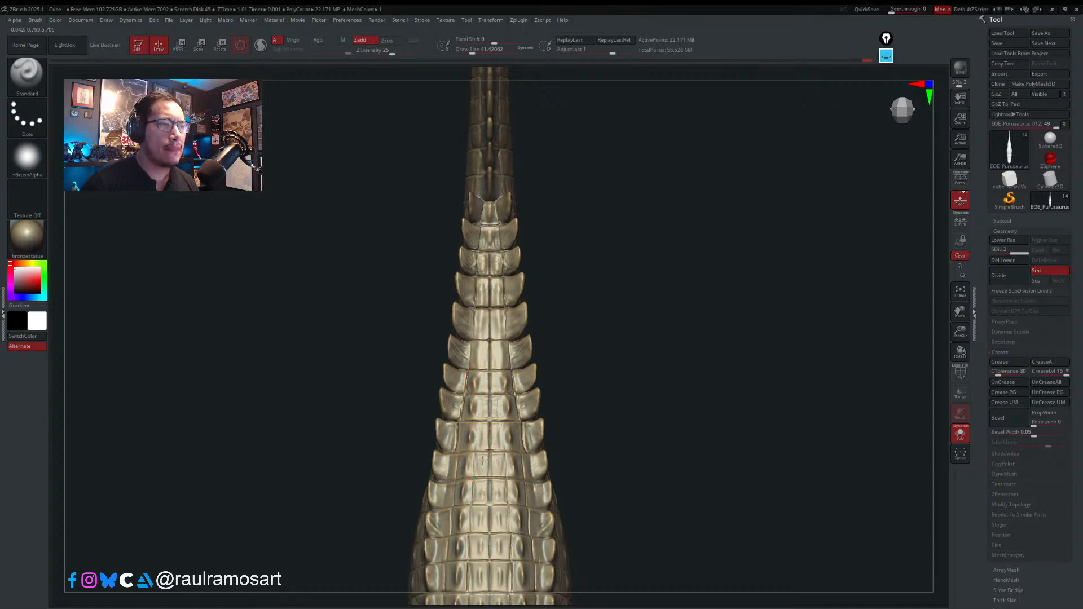
right_click_drag(494, 486, 497, 393, "alt")
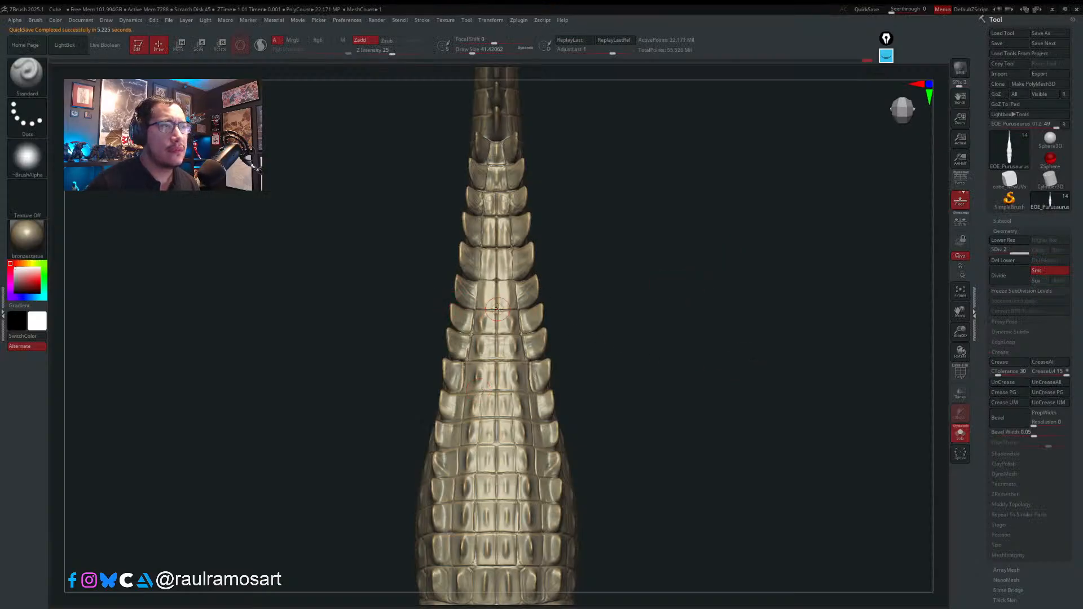
- Tighten the lengthwise grooves between the dorsal scales and crest scutes with the Pinch brush at draw size 34.79
right_click_drag(494, 288, 545, 261, "ctrl")
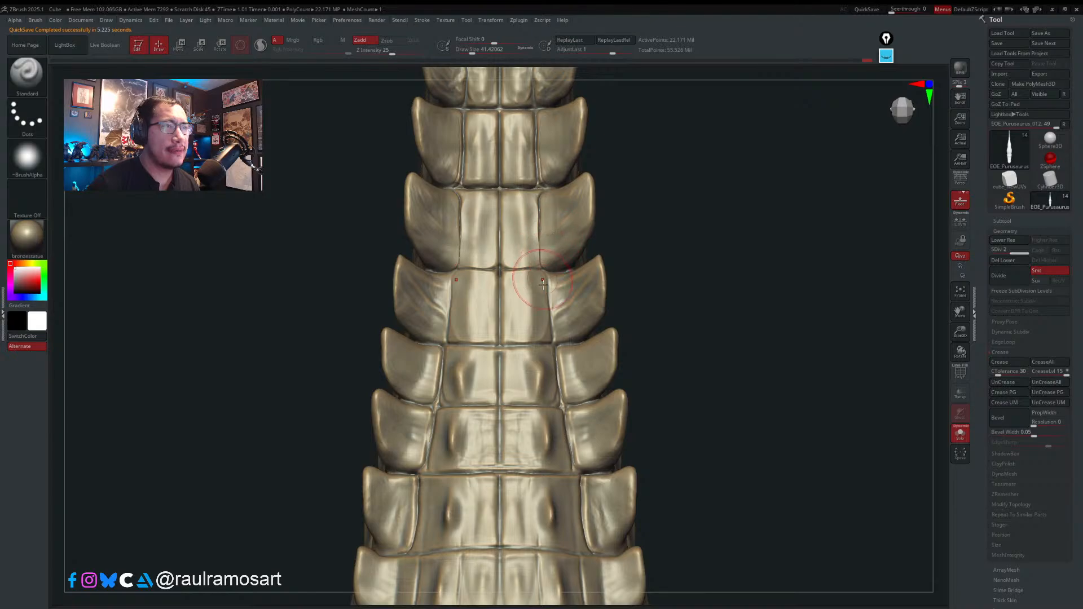
key("b")
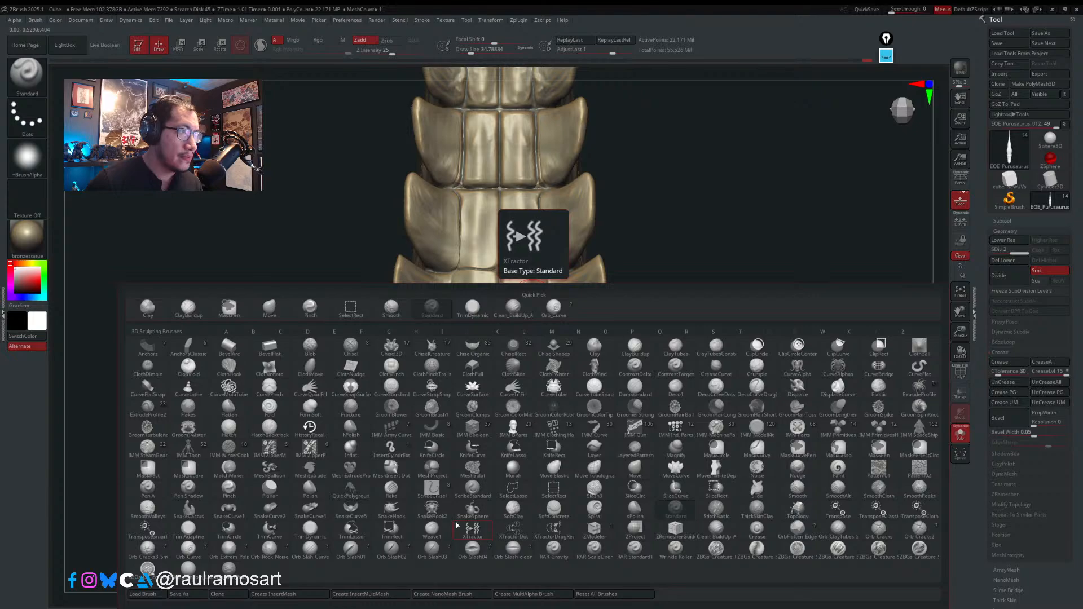
left_click(310, 309)
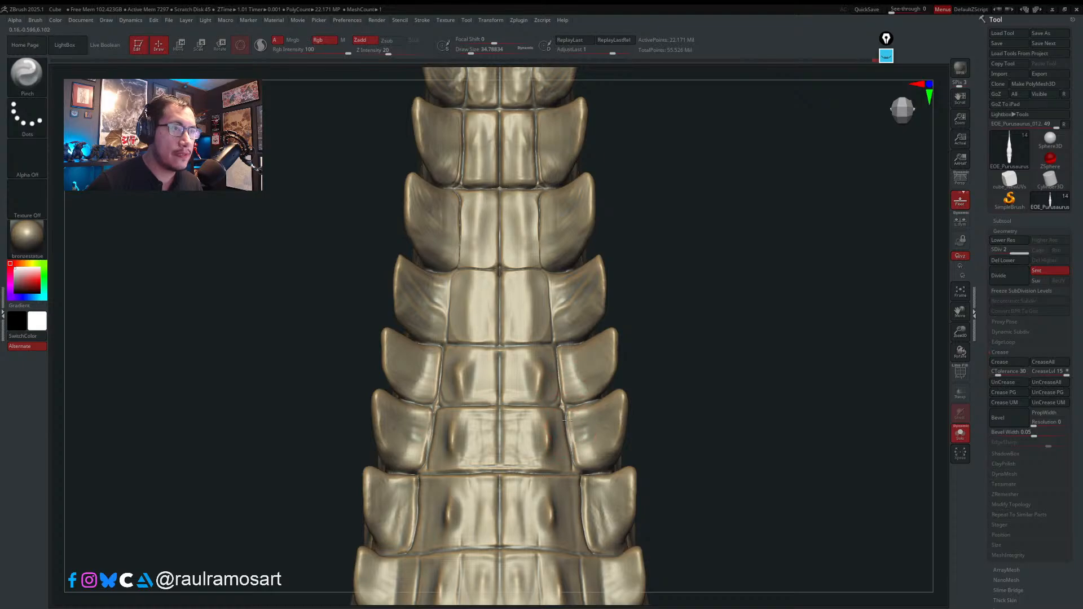
left_click_drag(581, 478, 587, 547)
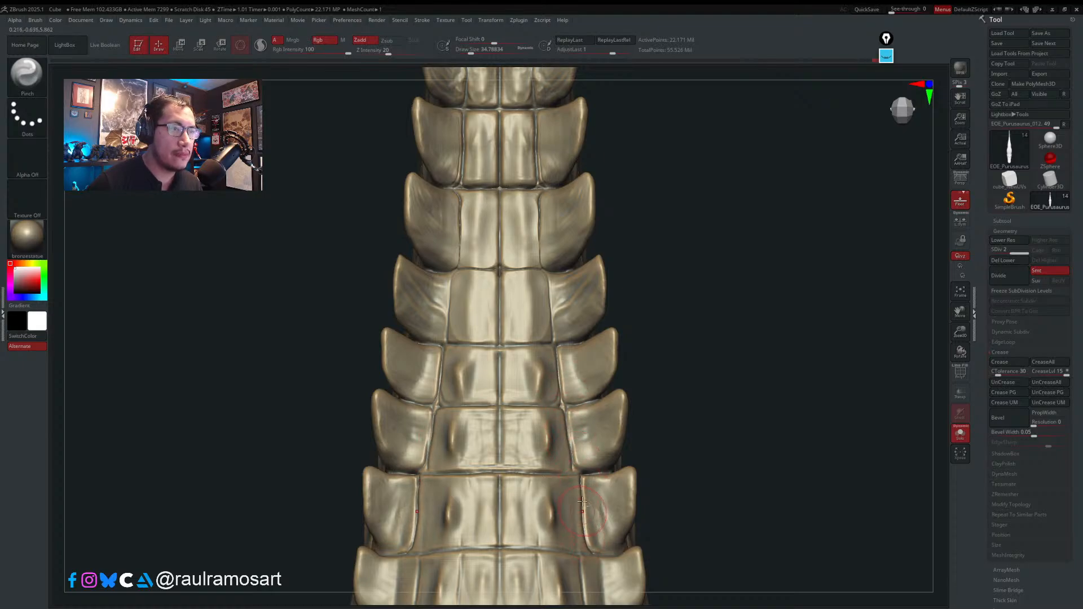
right_click_drag(580, 504, 573, 379, "alt")
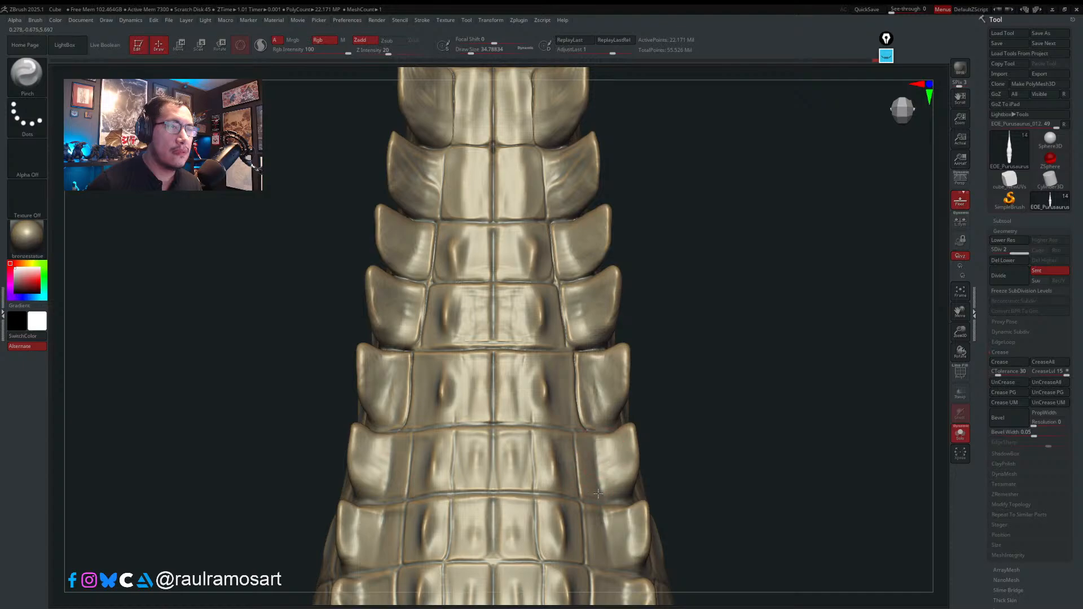
right_click_drag(585, 486, 586, 342, "alt")
left_click_drag(585, 420, 590, 471)
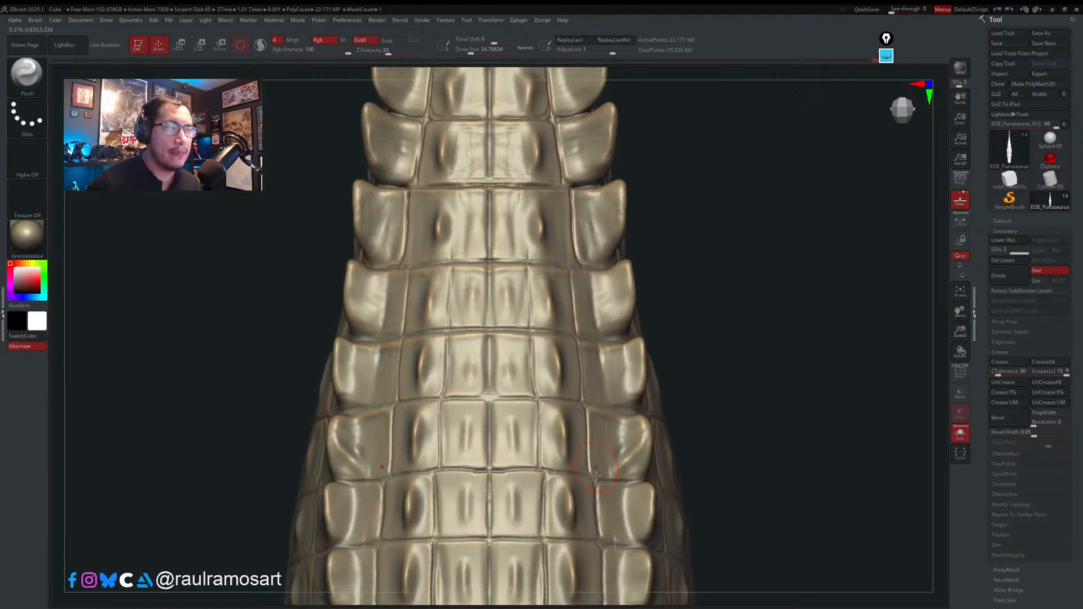
- Pinch the outer groove and the inner dorsal scale groove in the next rows toward the tail base
right_click_drag(589, 398, 586, 335, "alt")
left_click_drag(591, 426, 596, 469)
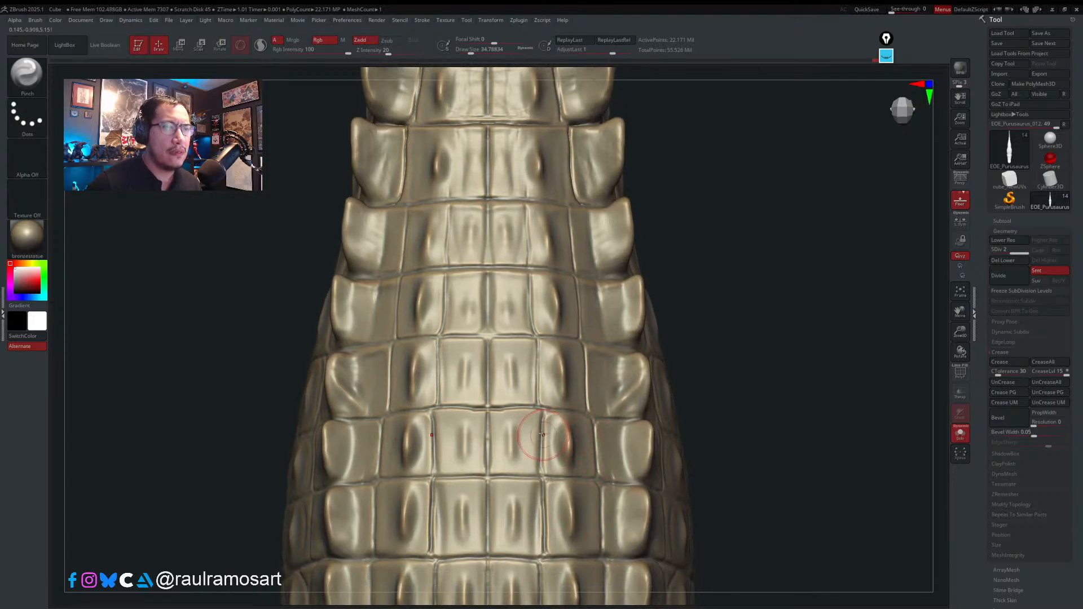
left_click_drag(539, 423, 542, 470)
right_click_drag(542, 495, 556, 412, "alt")
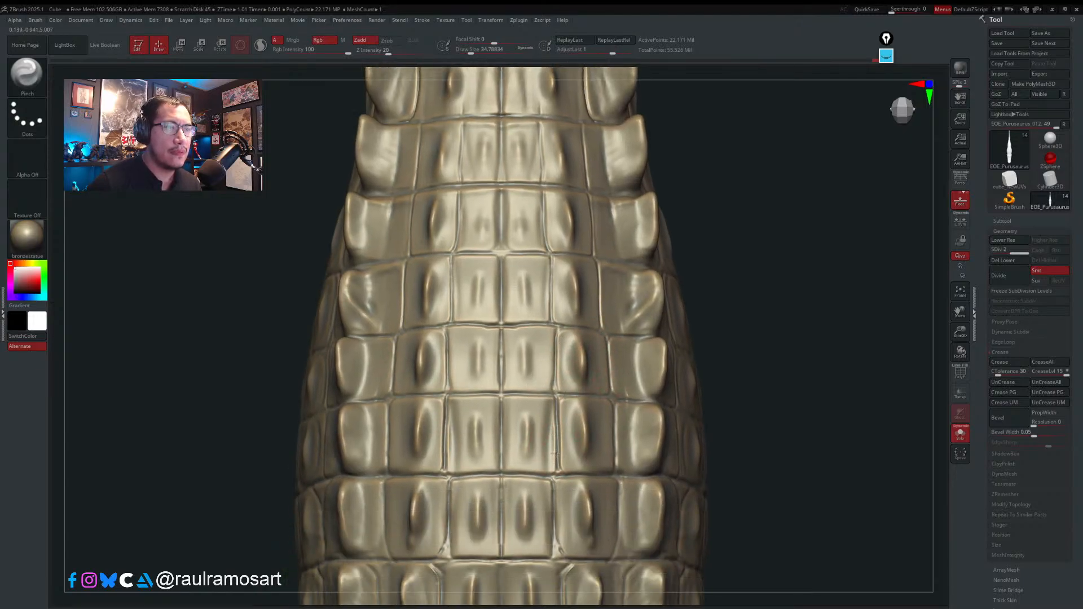
- Sharpen the grooves between the central rows of back scutes with the Pinch brush
left_click_drag(553, 405, 557, 466)
left_click_drag(554, 412, 557, 456)
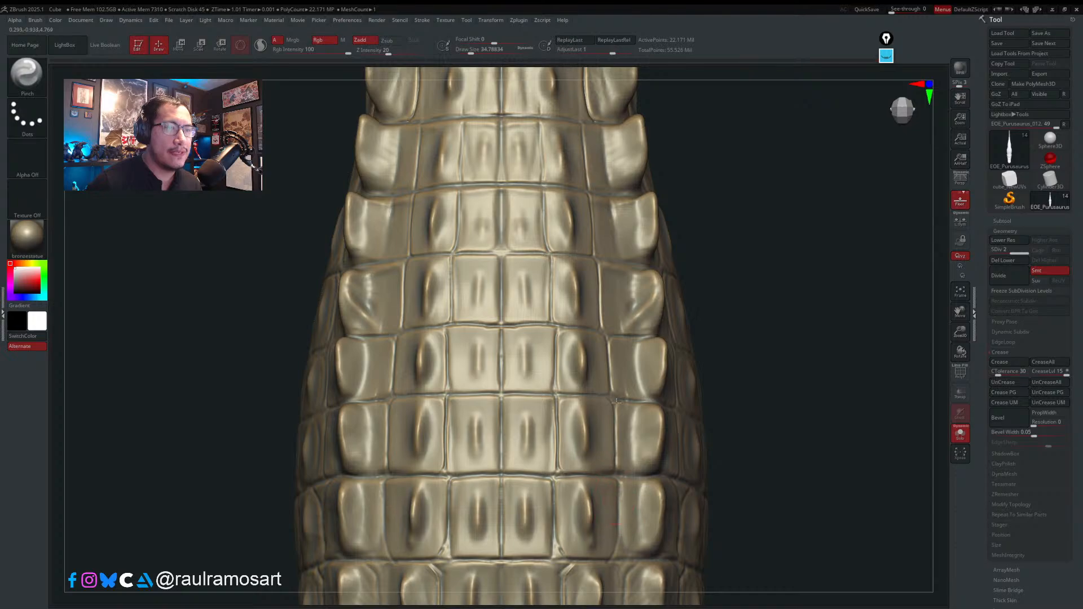
right_click_drag(615, 512, 615, 454, "alt")
mouse_move(556, 431)
left_mouse_down()
mouse_move(561, 480)
mouse_move(550, 474)
mouse_move(609, 476)
mouse_move(623, 514)
mouse_move(618, 564)
left_mouse_up()
right_click_drag(617, 562, 634, 430, "alt")
left_click_drag(519, 447, 660, 433)
left_click_drag(389, 437, 377, 445)
- Pinch the lengthwise grooves between the raised scutes and the flank scales along the side of the body
right_click_drag(294, 435, 369, 431)
left_click_drag(367, 431, 326, 425)
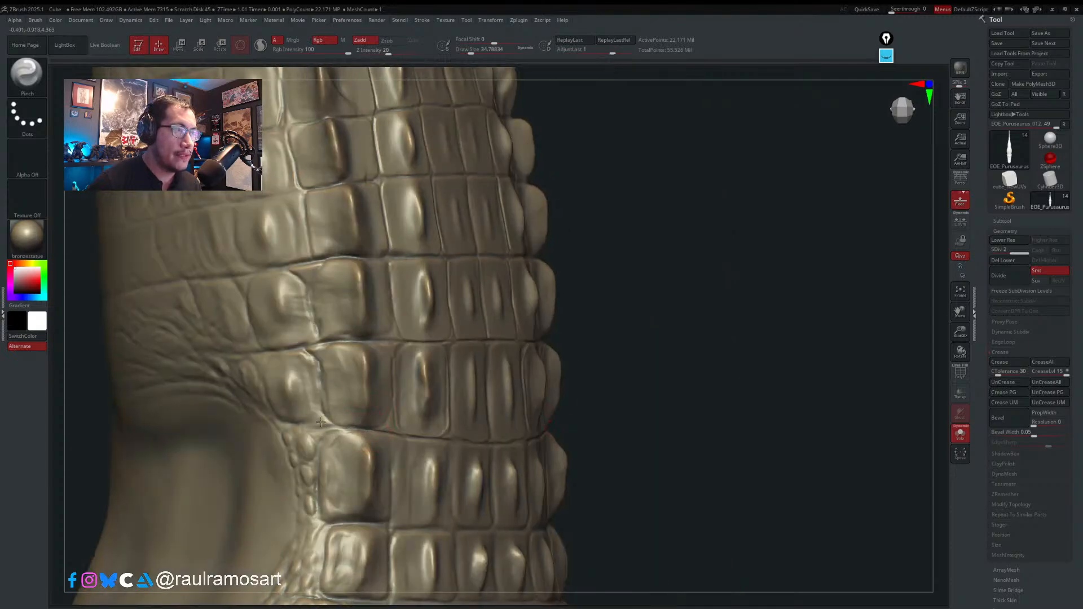
mouse_move(312, 357)
left_mouse_down()
mouse_move(295, 260)
mouse_move(307, 201)
left_mouse_up()
right_click_drag(307, 201, 393, 433, "alt")
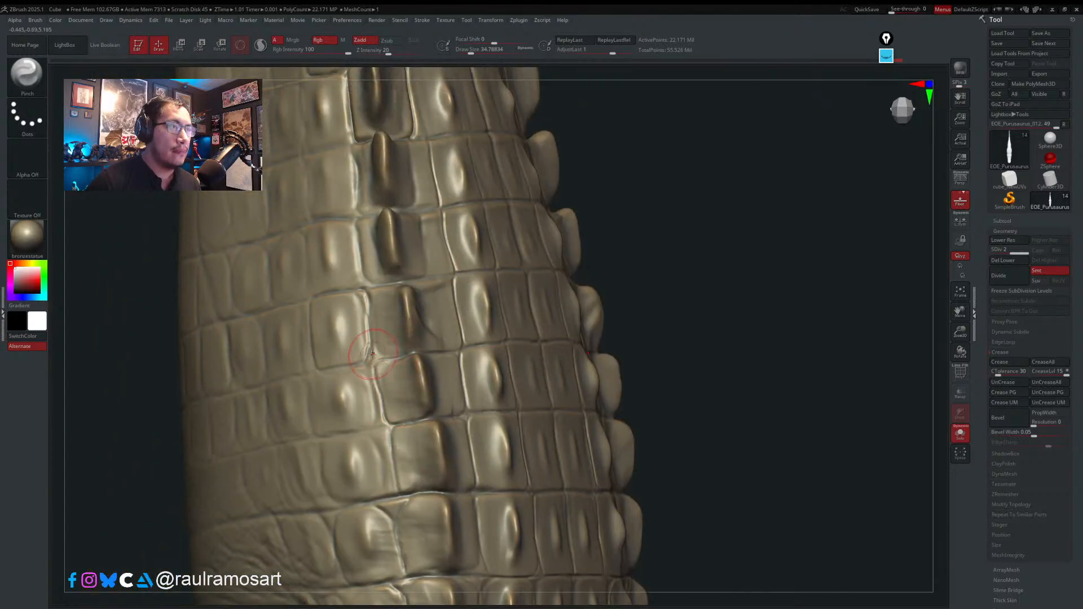
left_click_drag(371, 356, 352, 156)
mouse_move(350, 73)
right_mouse_down("alt")
mouse_move(411, 317)
mouse_move(474, 319)
right_mouse_up("alt")
left_click_drag(395, 246, 404, 304)
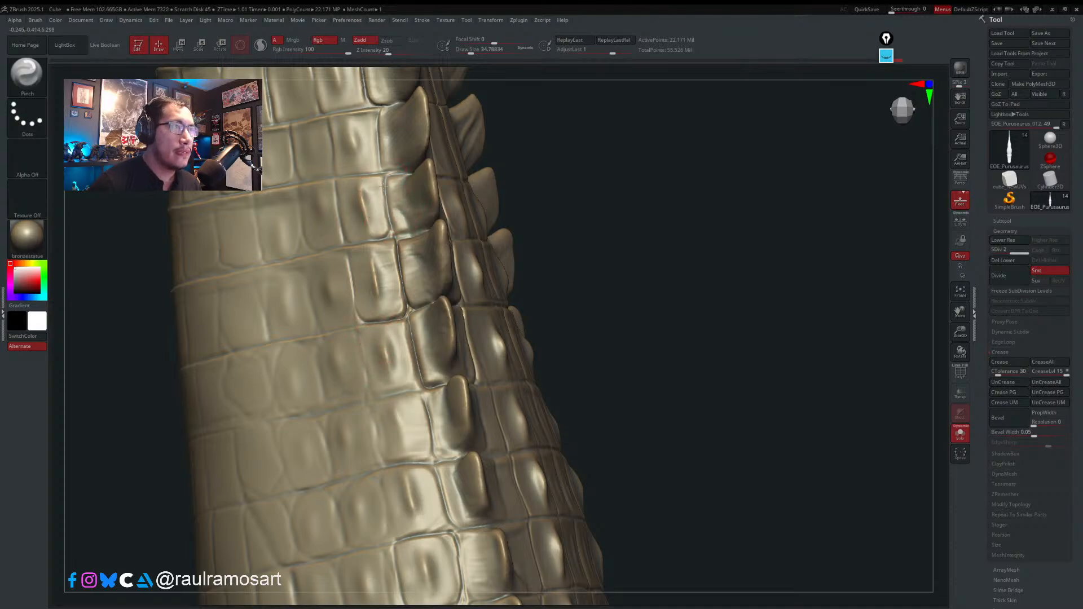
- Continue pinching the grooves at the base of the upright spikes along the tail up to its tip
right_click_drag(393, 201, 431, 338)
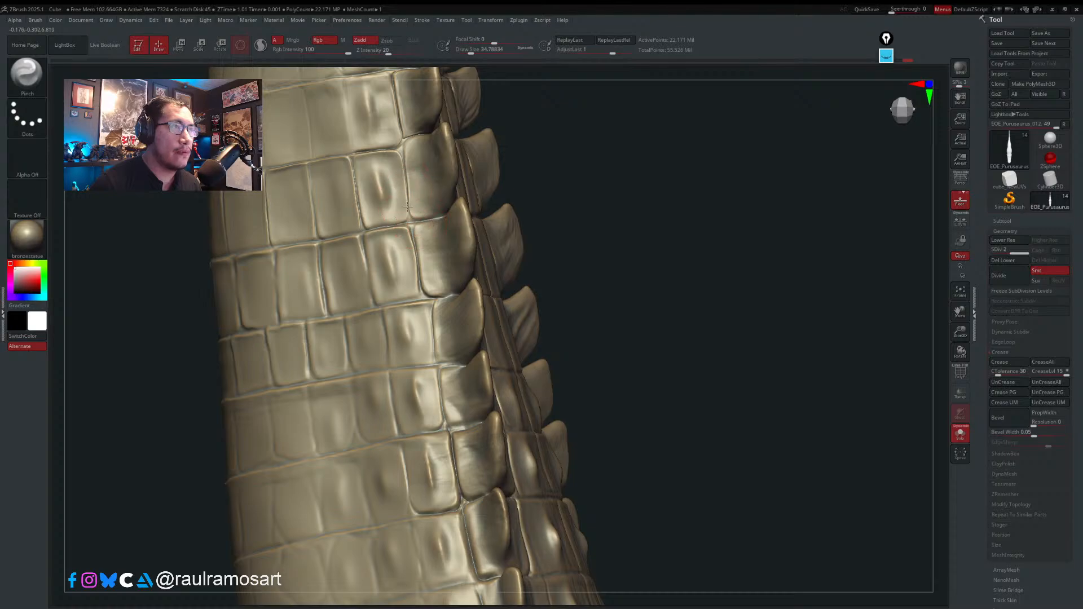
right_click_drag(415, 225, 443, 288)
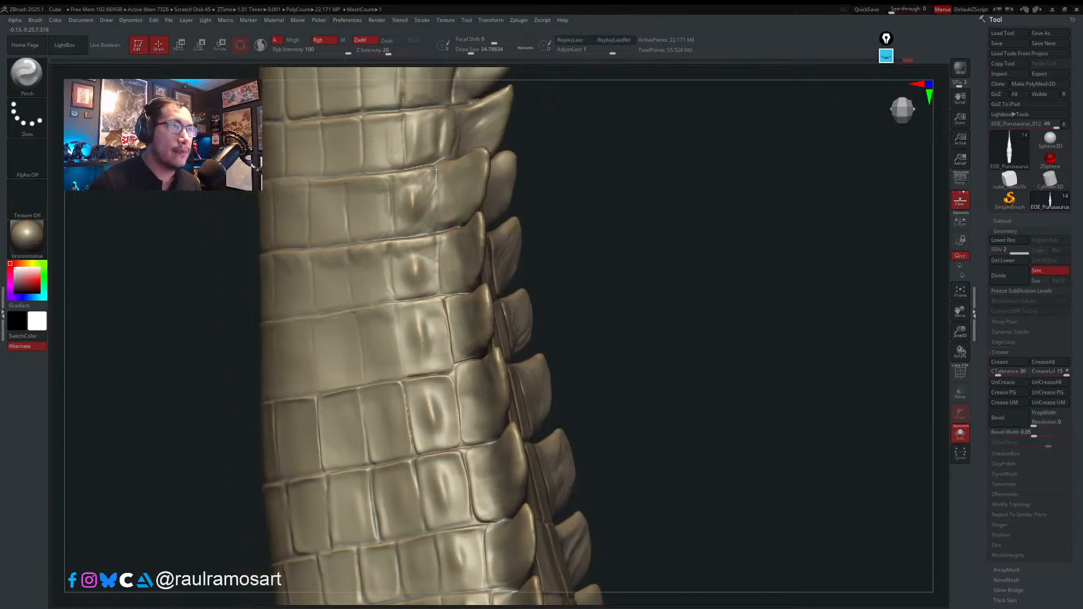
right_click_drag(446, 248, 481, 328)
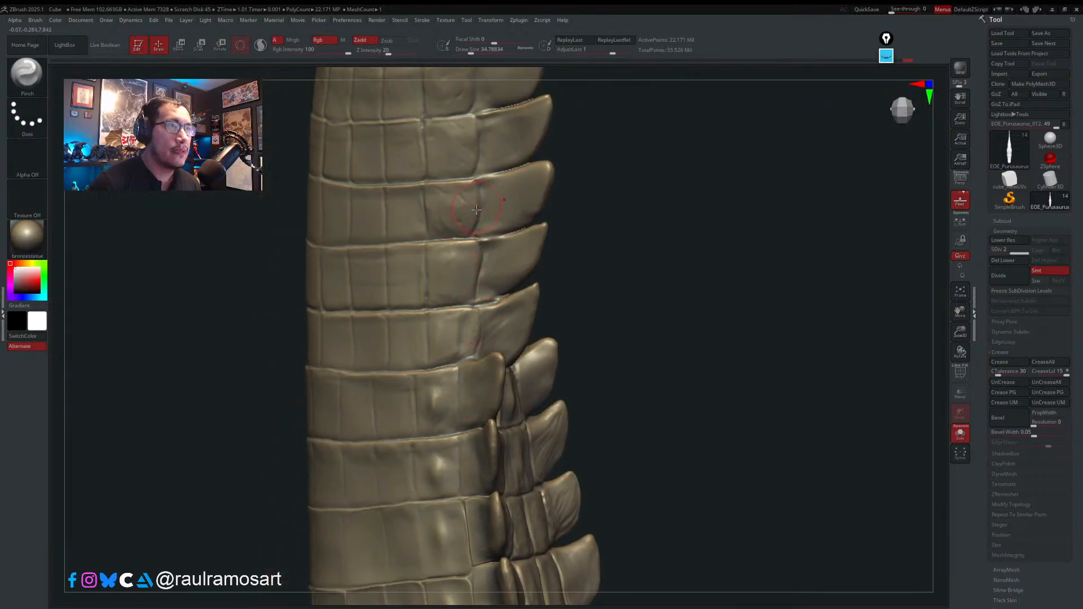
mouse_move(476, 209)
left_mouse_down()
mouse_move(478, 182)
mouse_move(470, 226)
left_mouse_up()
left_click_drag(478, 137, 477, 119)
right_click_drag(478, 355, 486, 283, "alt")
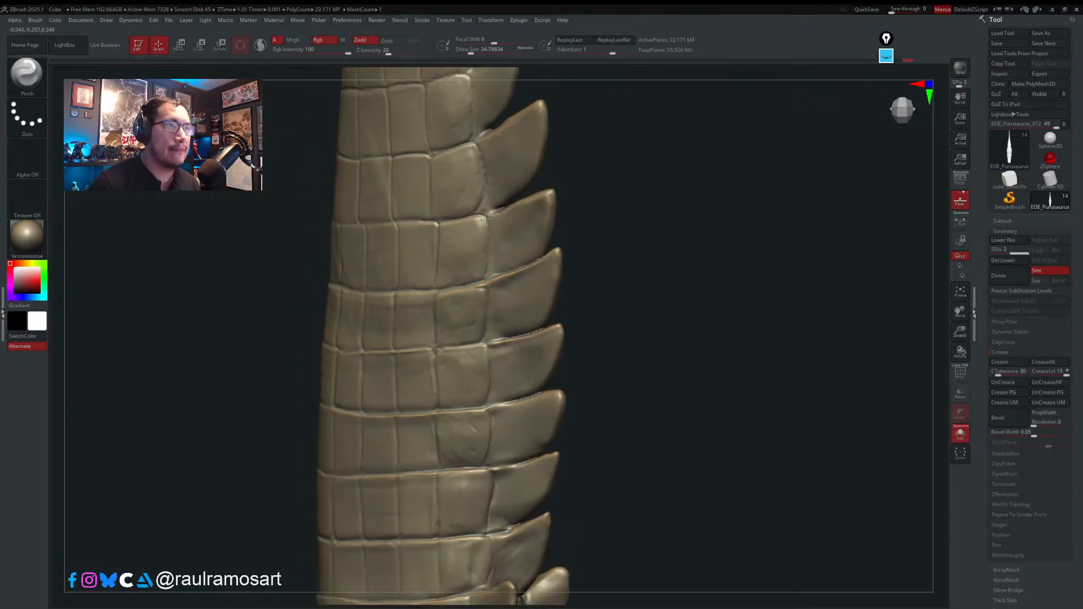
right_click_drag(482, 181, 477, 334)
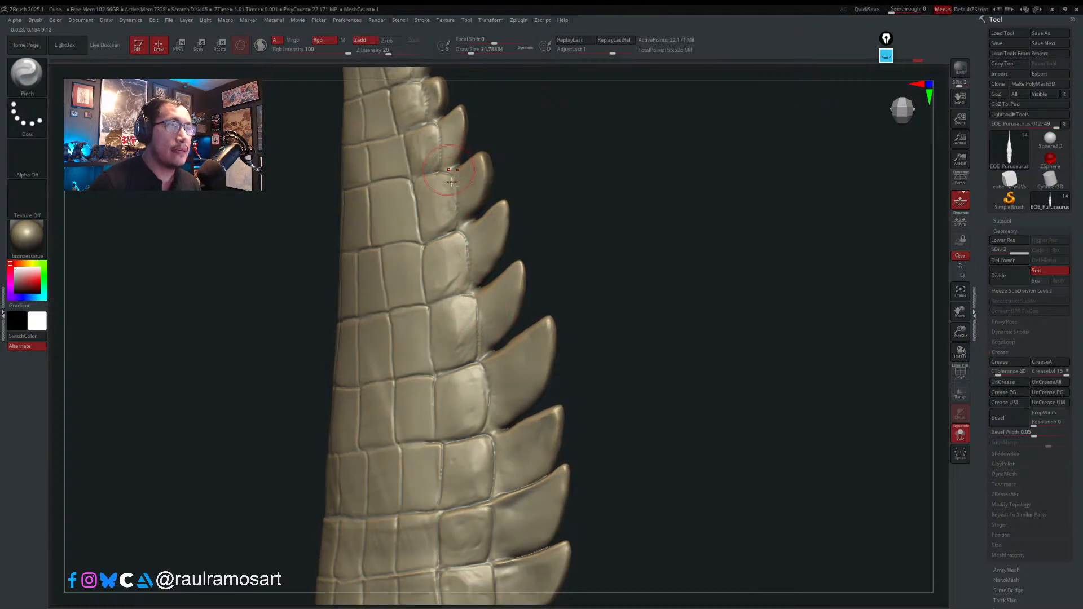
right_click_drag(450, 177, 484, 371, "alt")
right_click_drag(460, 286, 415, 293)
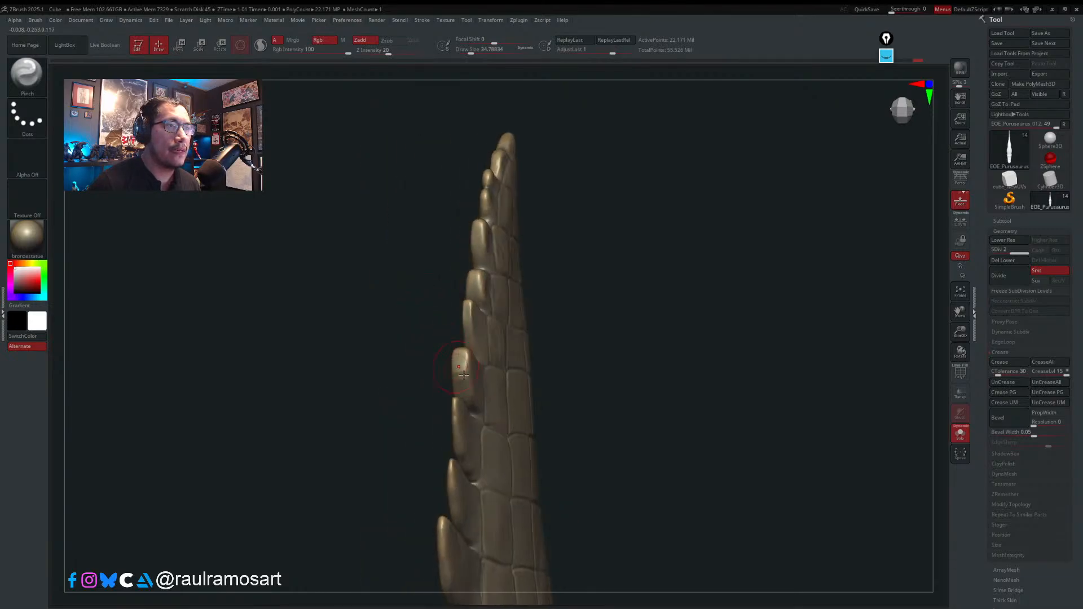
- Try building up the small spike near the tail tip with the ThickSkinClay brush at size about 41
right_click_drag(434, 362, 403, 356)
key("b")
key("t")
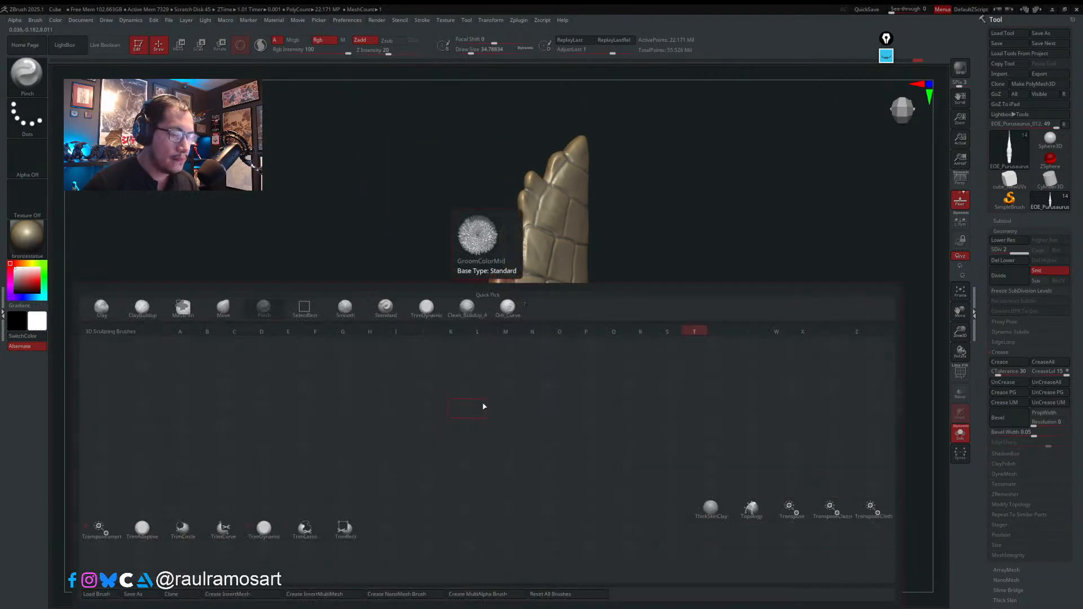
key("c")
key("s")
left_click_drag(472, 347, 466, 373)
key("ctrl")
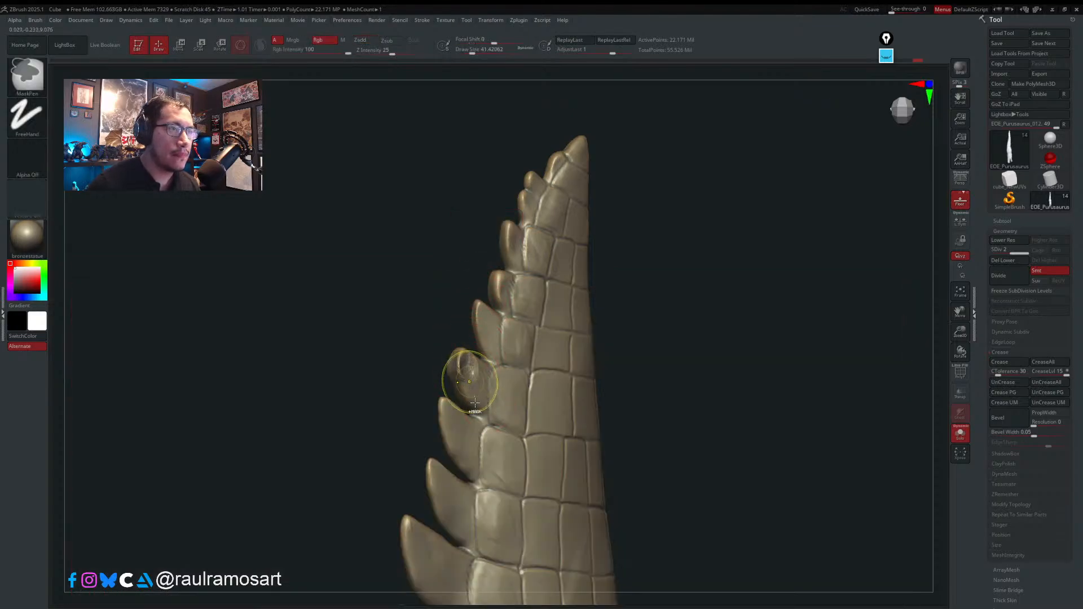
- Flatten and thin the sides of the small spikes near the tail tip with the TrimDynamic brush
key("b")
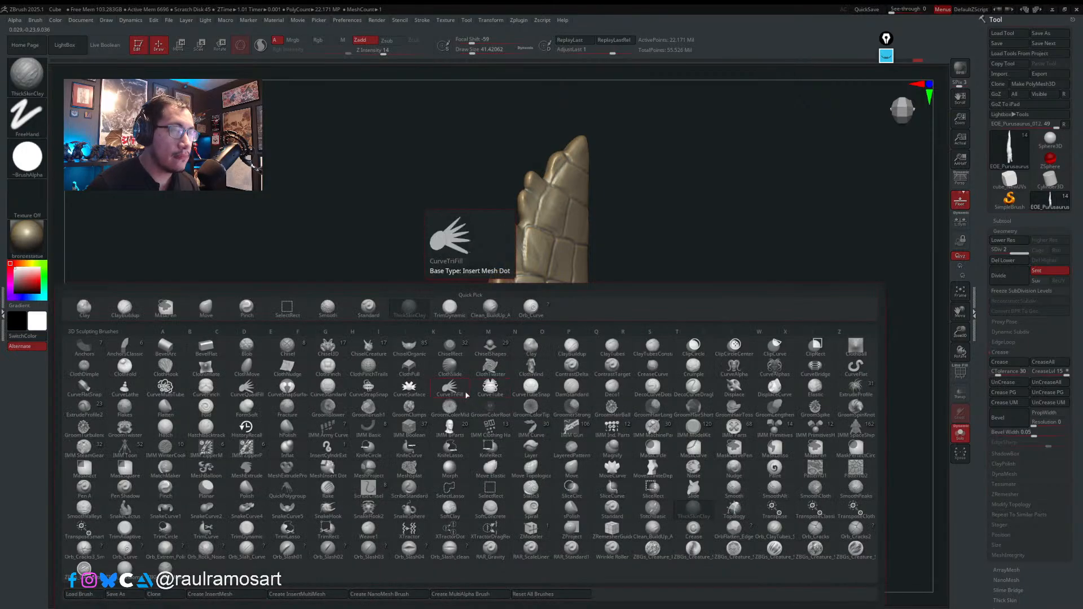
key("t")
key("d")
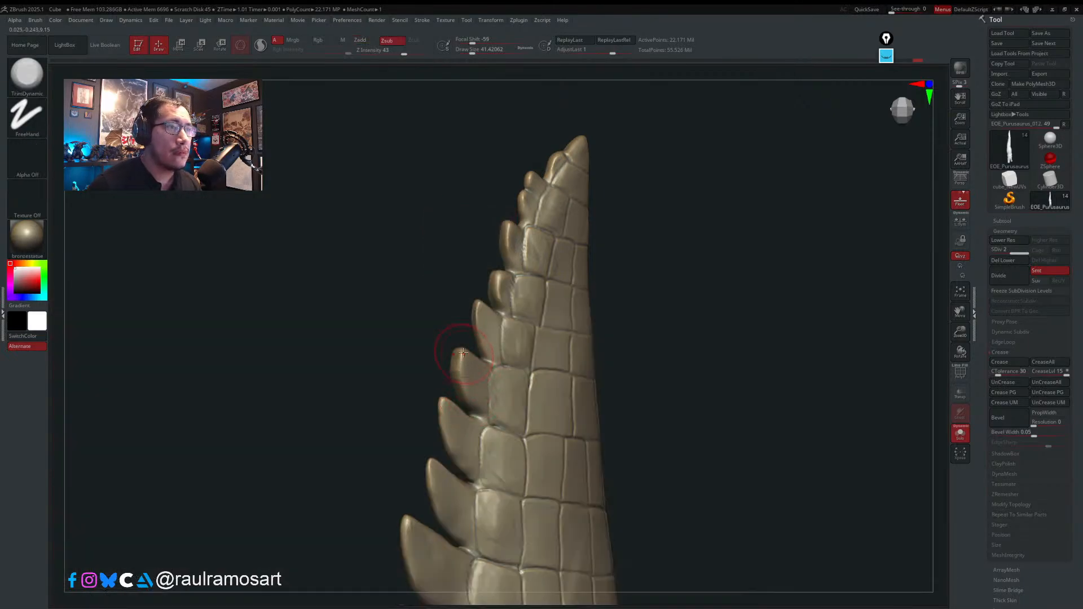
left_click_drag(462, 353, 476, 393)
mouse_move(481, 314)
left_mouse_down()
mouse_move(499, 282)
mouse_move(509, 292)
left_mouse_up()
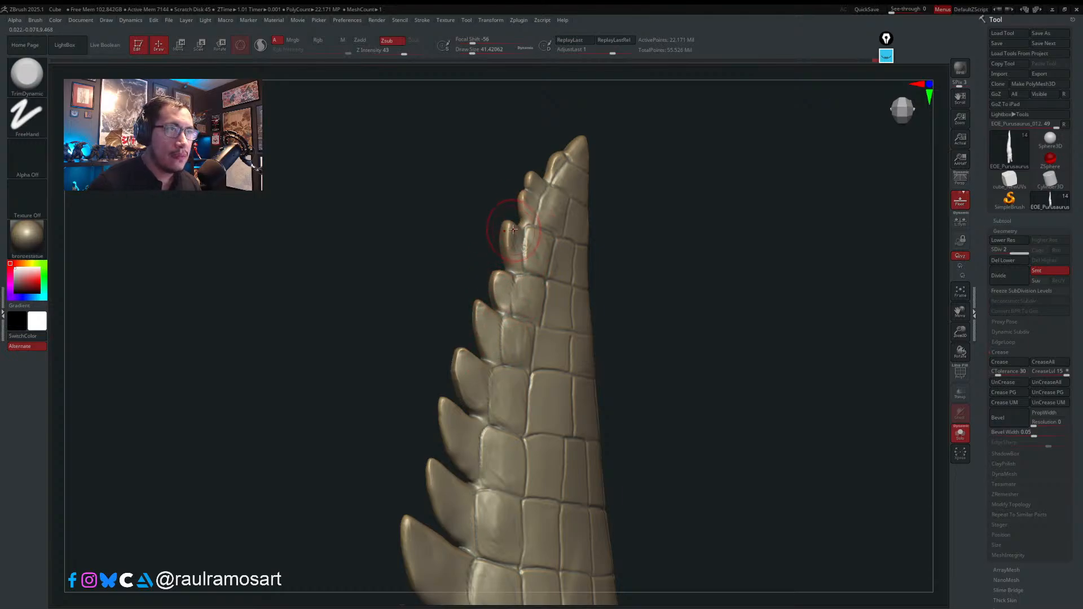
mouse_move(512, 228)
left_mouse_down()
mouse_move(511, 255)
mouse_move(509, 226)
mouse_move(522, 260)
mouse_move(500, 276)
left_mouse_up()
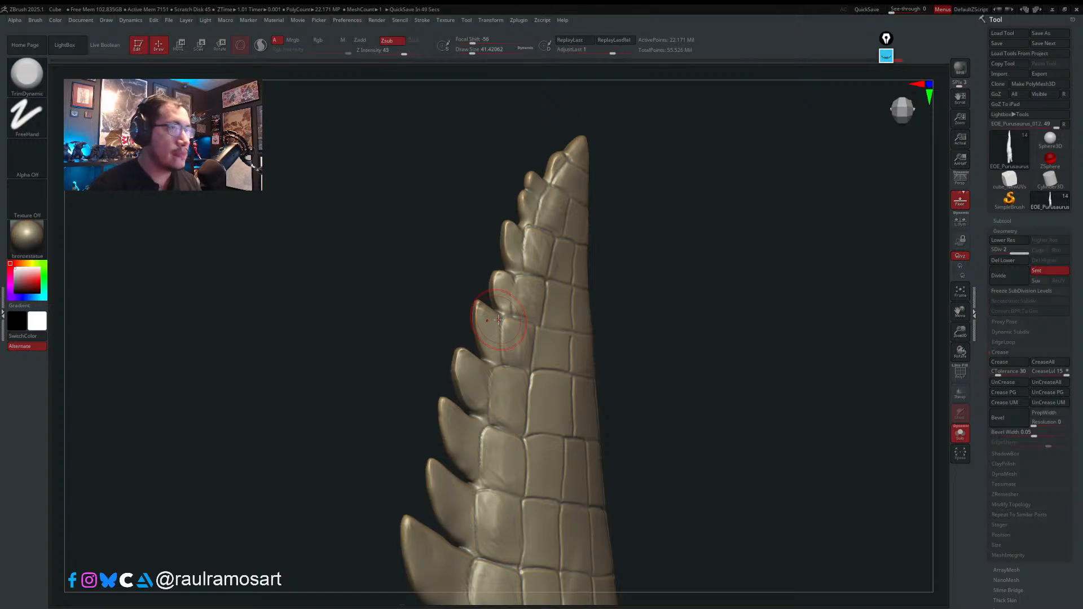
- Reduce the brush size to about 31 and trim the smallest spikes at the very end of the tail
key("s")
left_click_drag(502, 280, 498, 280)
right_click_drag(511, 286, 502, 286)
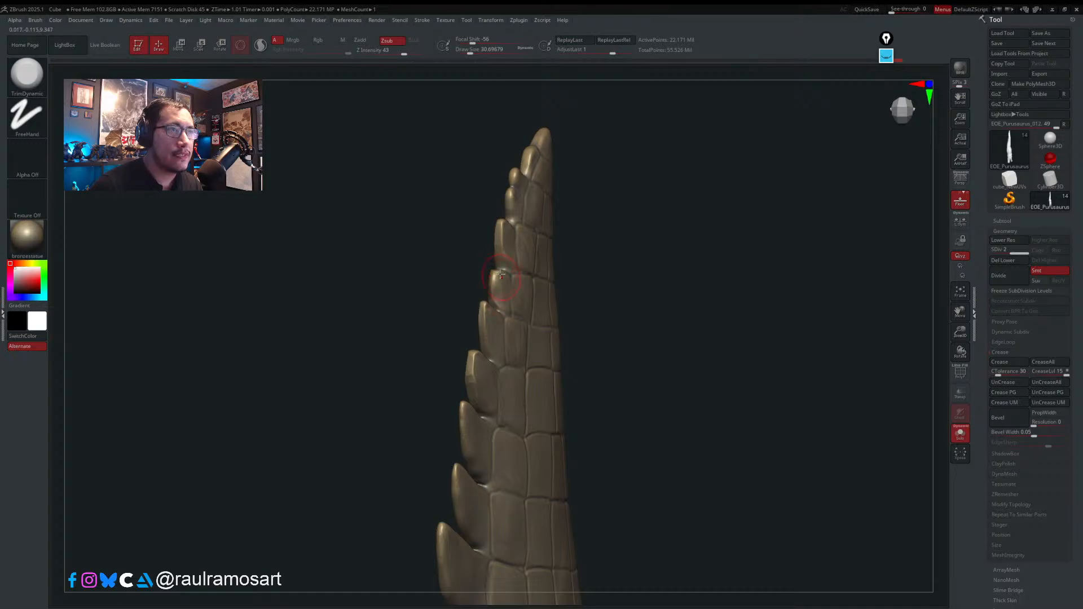
right_click_drag(509, 294, 509, 260)
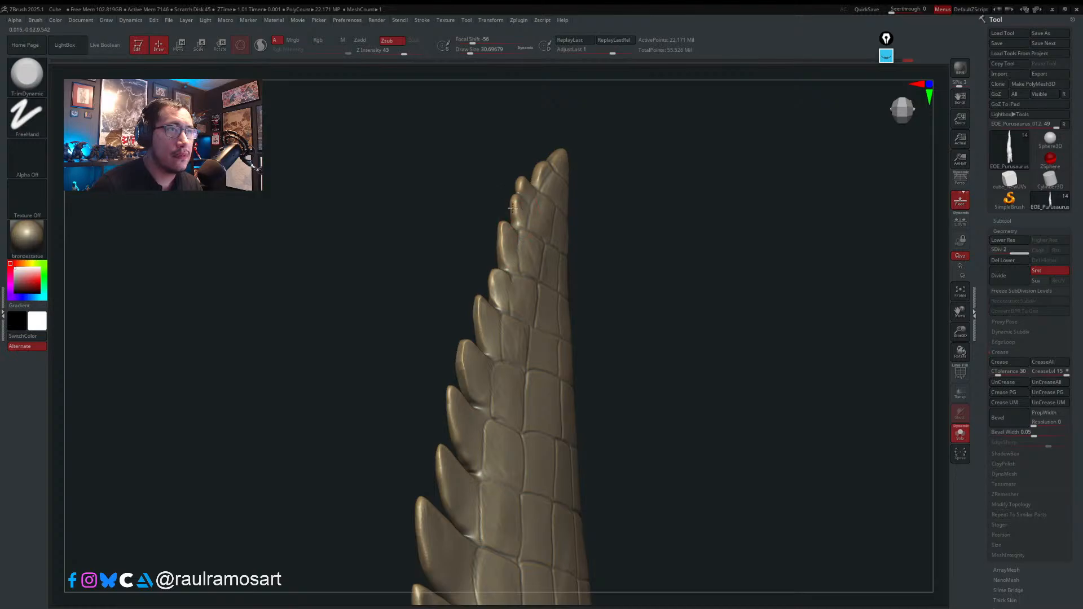
right_click_drag(511, 208, 518, 210)
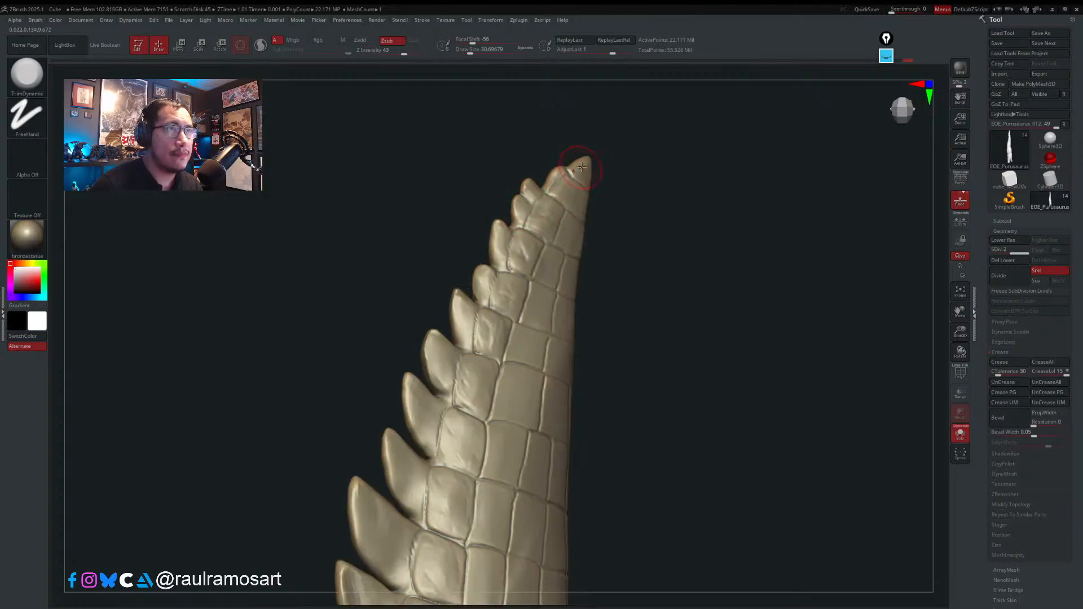
right_click_drag(560, 185, 558, 190)
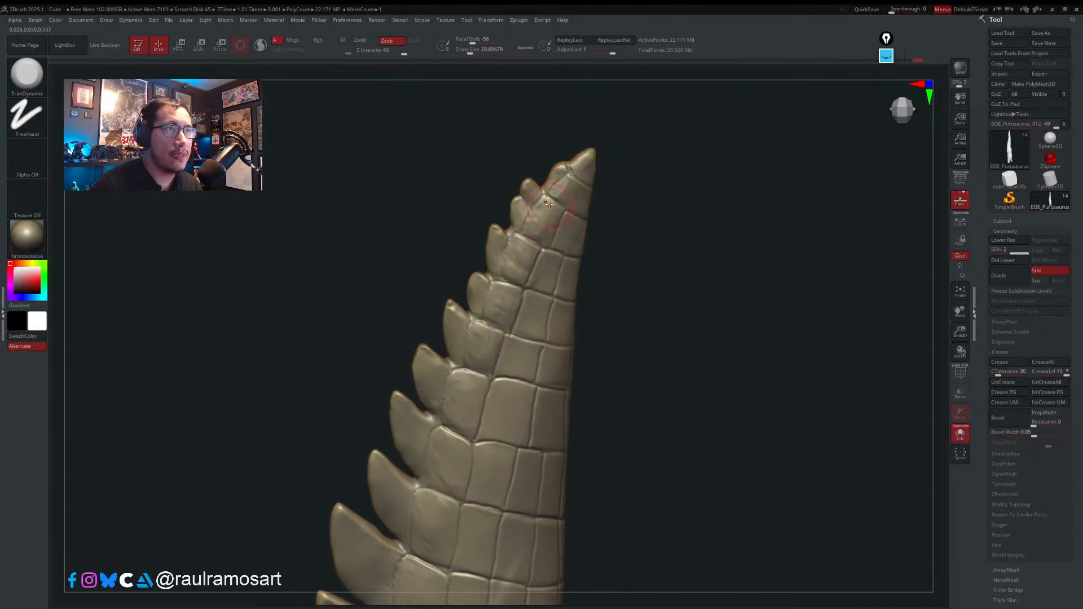
- Trim the larger tail spikes and adjoining scales down to where the spikes split into two rows
right_click_drag(541, 223, 571, 80, "alt")
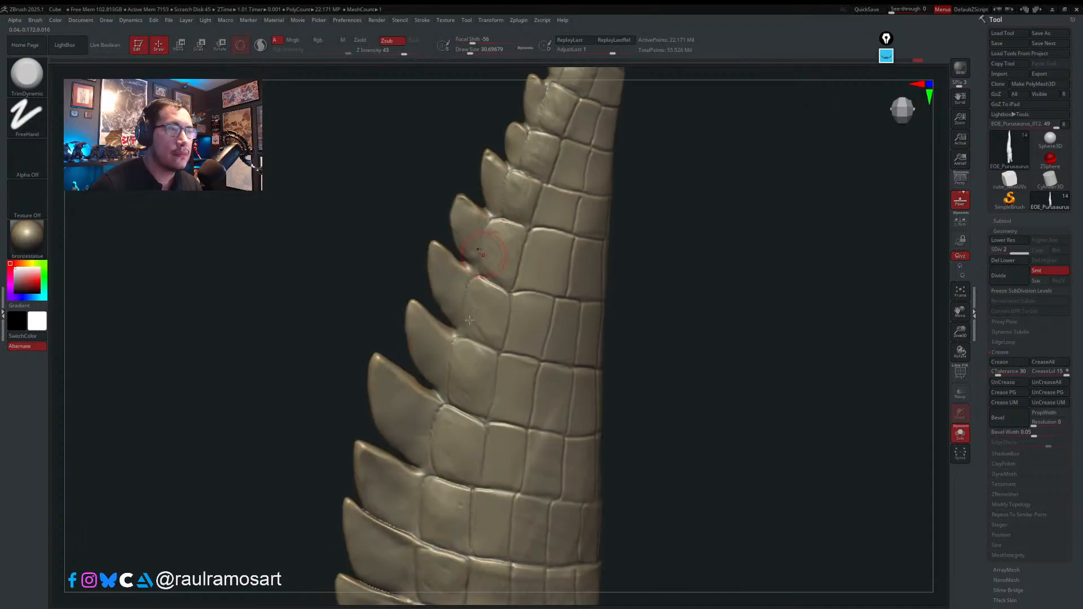
mouse_move(459, 422)
right_mouse_down()
mouse_move(437, 474)
mouse_move(444, 402)
mouse_move(456, 389)
mouse_move(451, 378)
mouse_move(445, 405)
mouse_move(410, 382)
mouse_move(490, 428)
mouse_move(480, 311)
mouse_move(483, 435)
right_mouse_up()
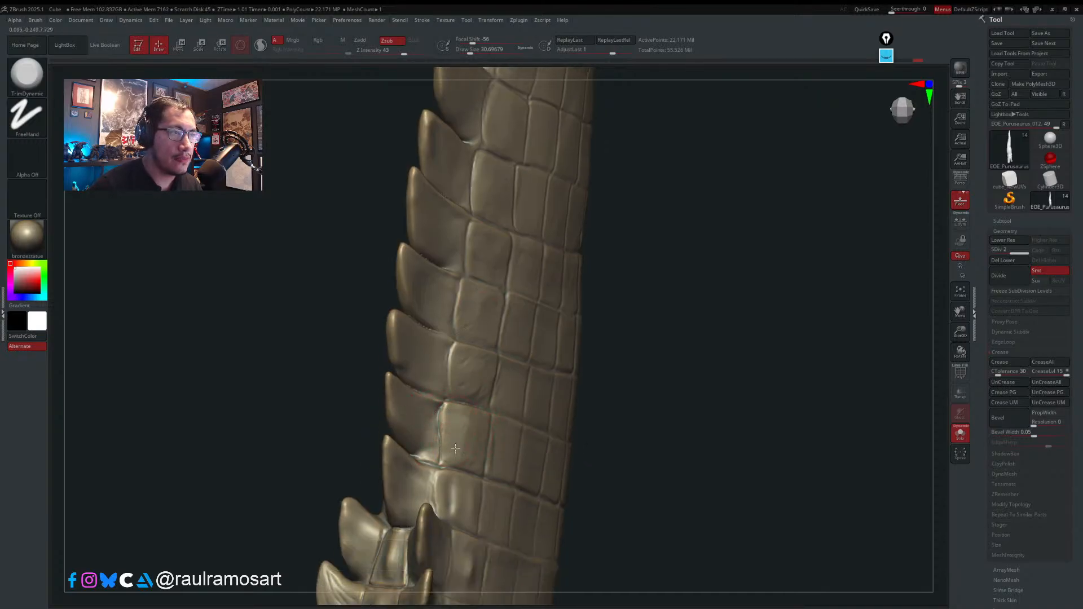
right_click_drag(453, 484, 397, 445)
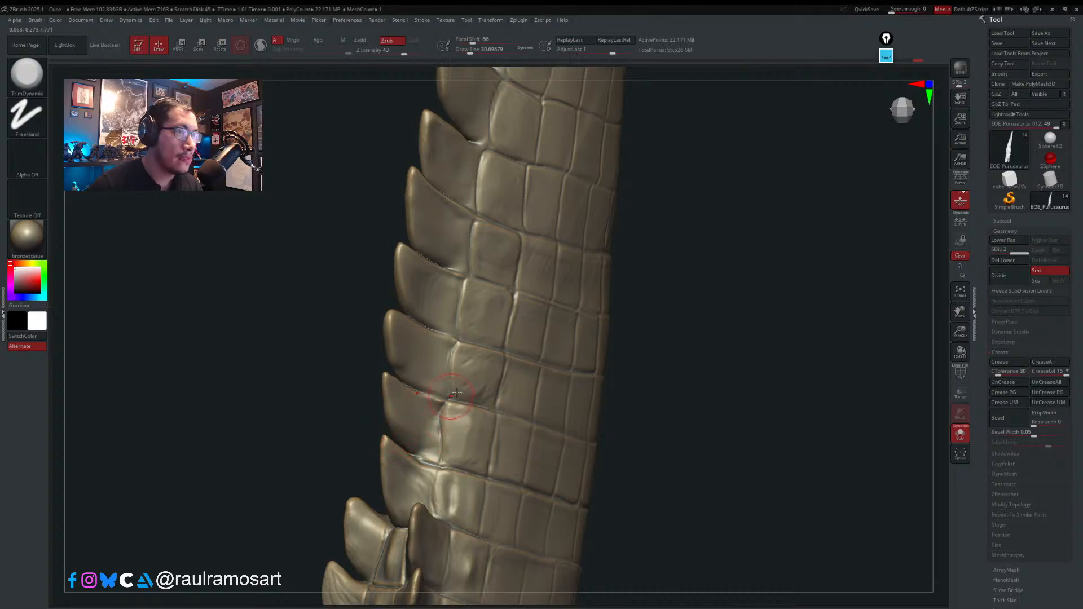
mouse_move(441, 417)
right_mouse_down()
mouse_move(454, 435)
mouse_move(432, 425)
mouse_move(450, 442)
right_mouse_up()
- Straighten the grooves between the tail's side scales with the Move brush, enlarging it to about 37
key("b")
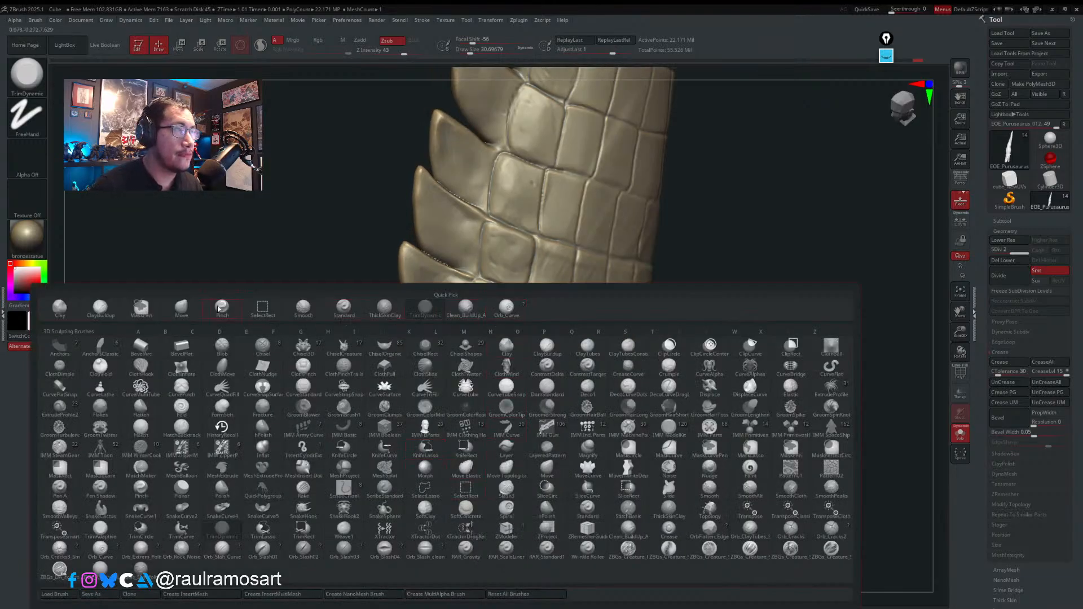
key("m")
key("v")
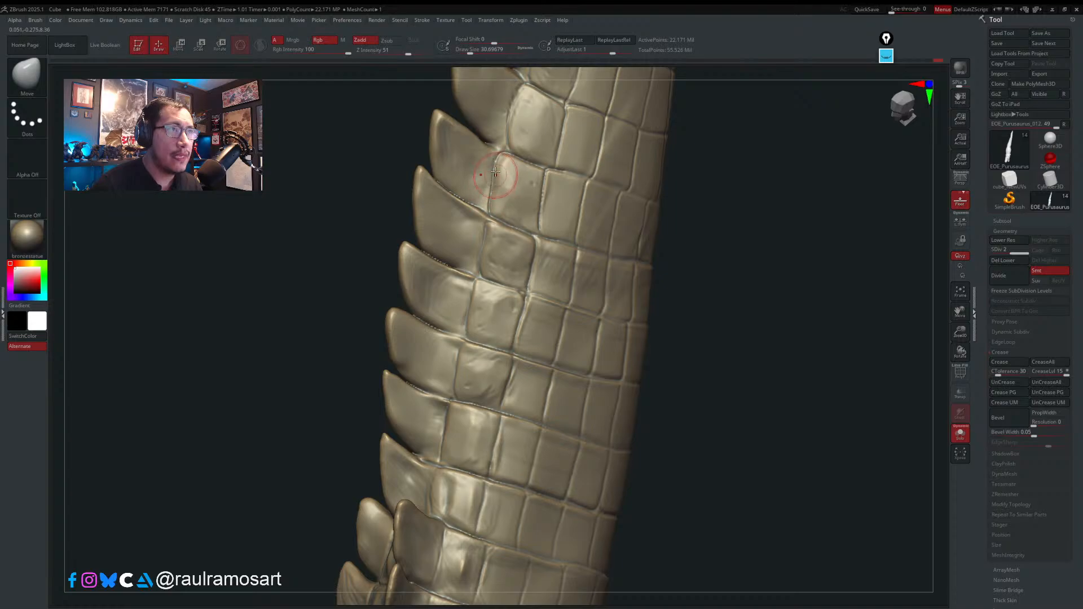
left_click_drag(497, 170, 502, 157)
right_click_drag(502, 157, 530, 178)
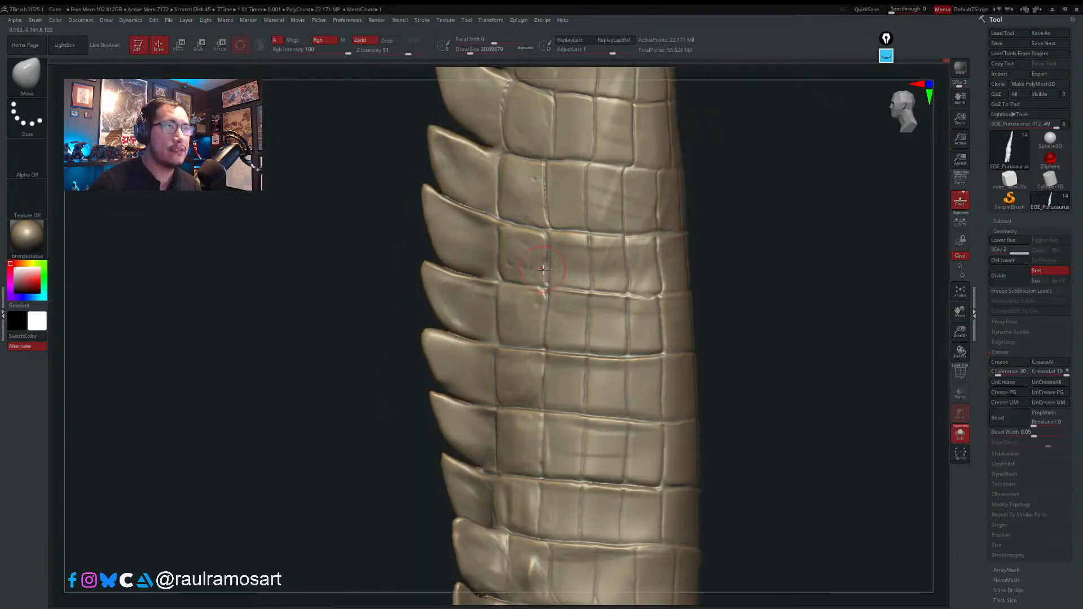
key("s")
mouse_move(549, 266)
left_mouse_down()
mouse_move(546, 240)
mouse_move(544, 312)
mouse_move(542, 286)
left_mouse_up()
mouse_move(547, 372)
left_mouse_down()
mouse_move(541, 360)
mouse_move(544, 394)
left_mouse_up()
left_click_drag(537, 433, 538, 464)
- Enlarge the Move brush to about 46 and adjust the central scutes between the paired tail spikes
mouse_move(544, 455)
right_mouse_down("ctrl")
mouse_move(545, 363)
mouse_move(545, 384)
mouse_move(569, 389)
mouse_move(549, 403)
mouse_move(532, 373)
mouse_move(515, 419)
right_mouse_up("ctrl")
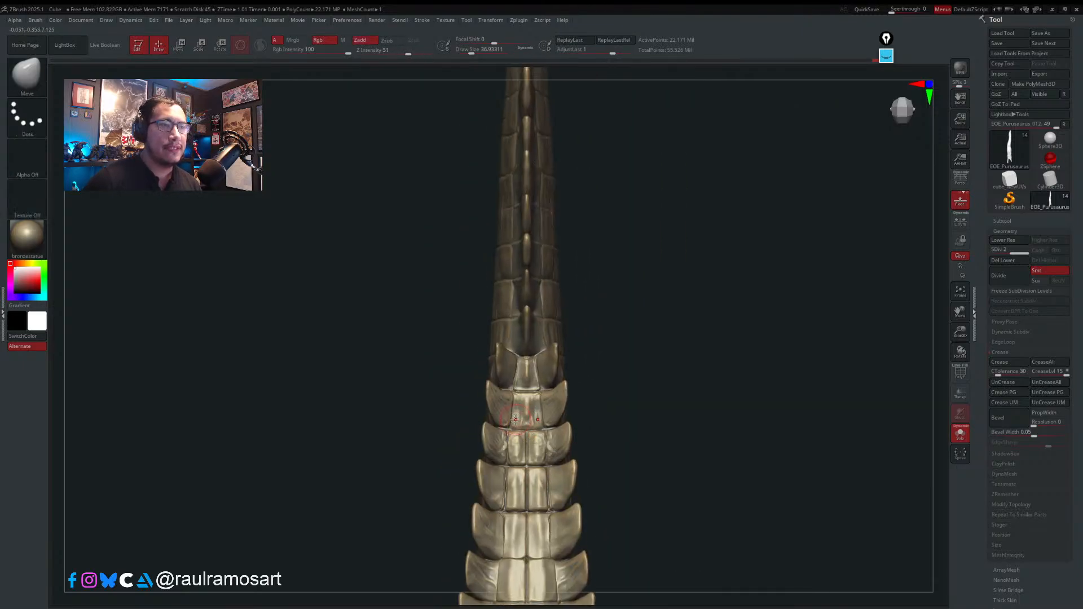
key("s")
left_click_drag(512, 418, 515, 416)
right_click_drag(515, 414, 511, 426, "ctrl")
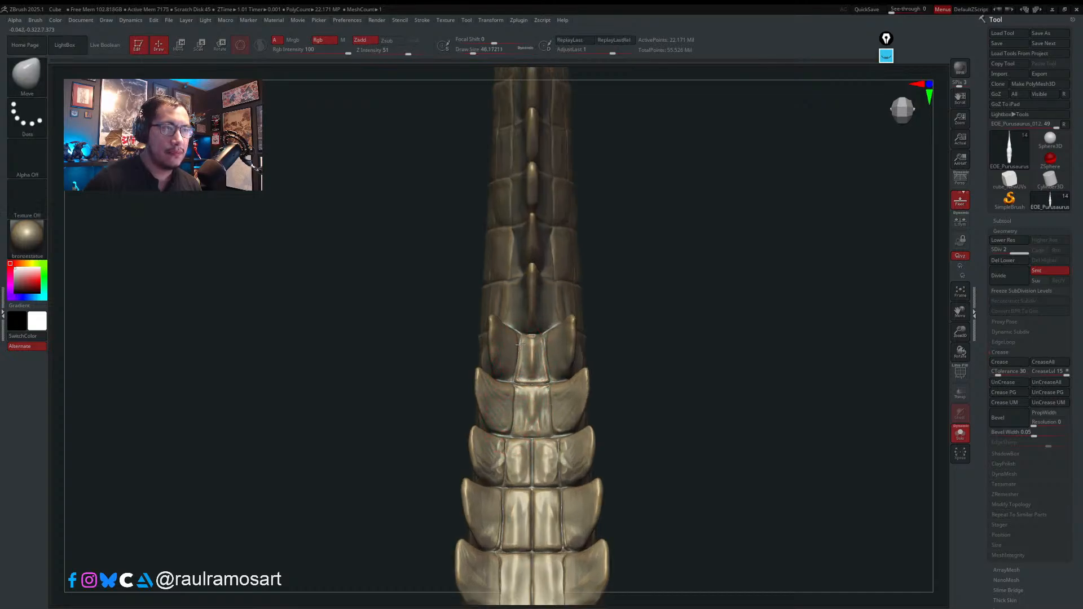
right_click_drag(514, 460, 525, 369, "alt")
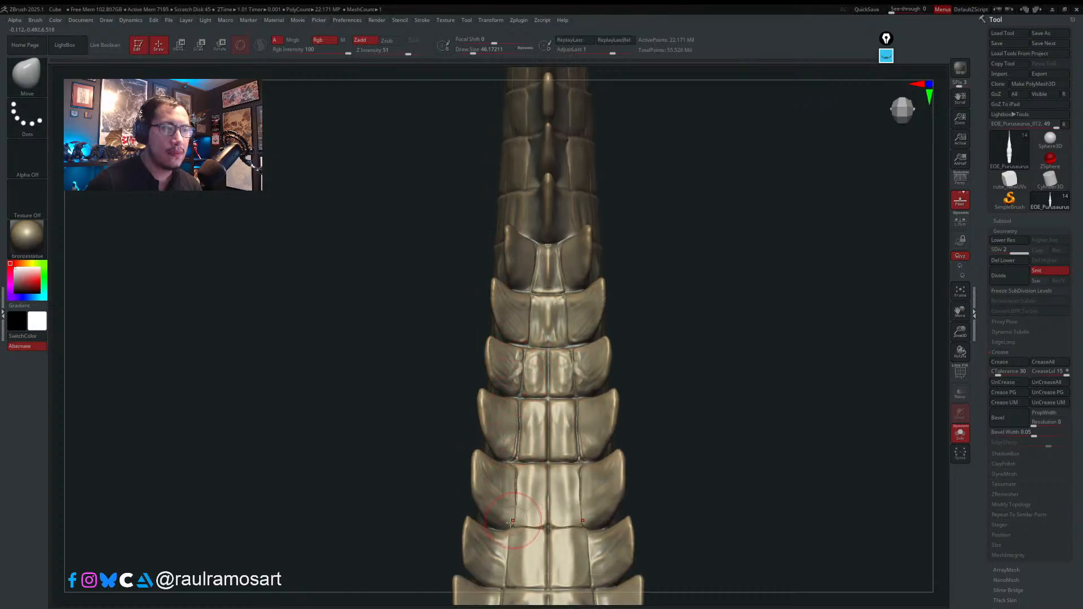
left_click_drag(513, 520, 523, 518)
key("ctrl+z")
- Refine the outlines of the paired tail spikes with the Move brush at size about 31
right_click_drag(514, 509, 527, 309, "alt")
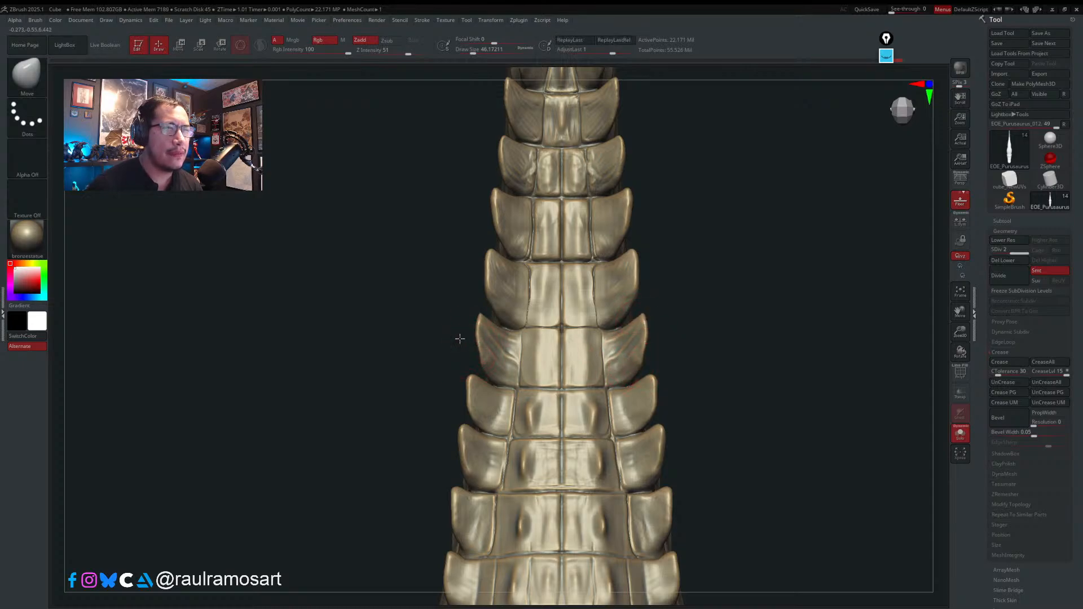
left_click_drag(459, 338, 485, 365)
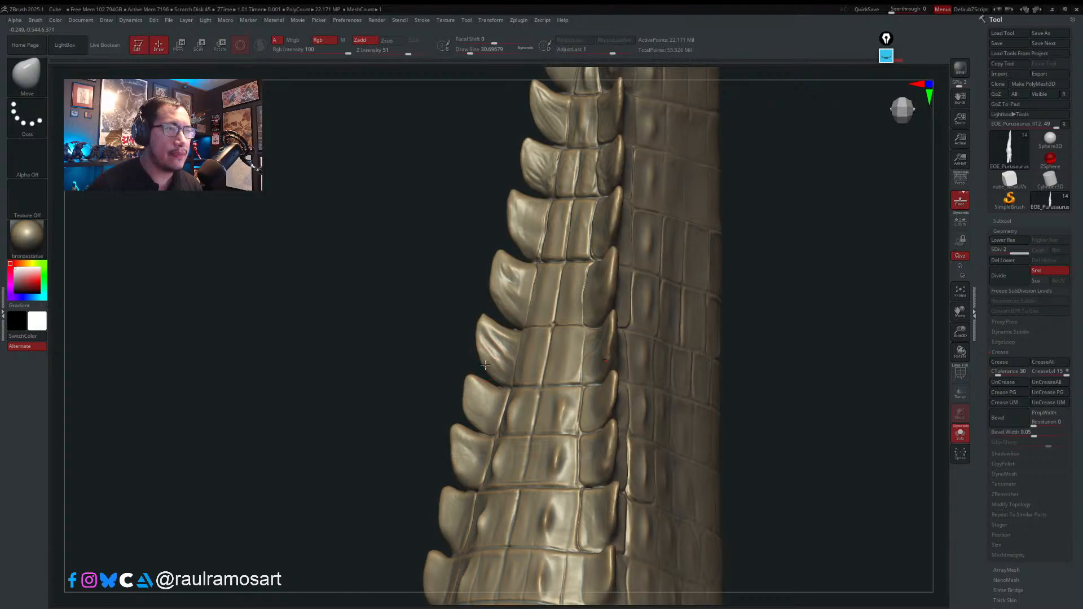
right_click_drag(486, 346, 631, 354)
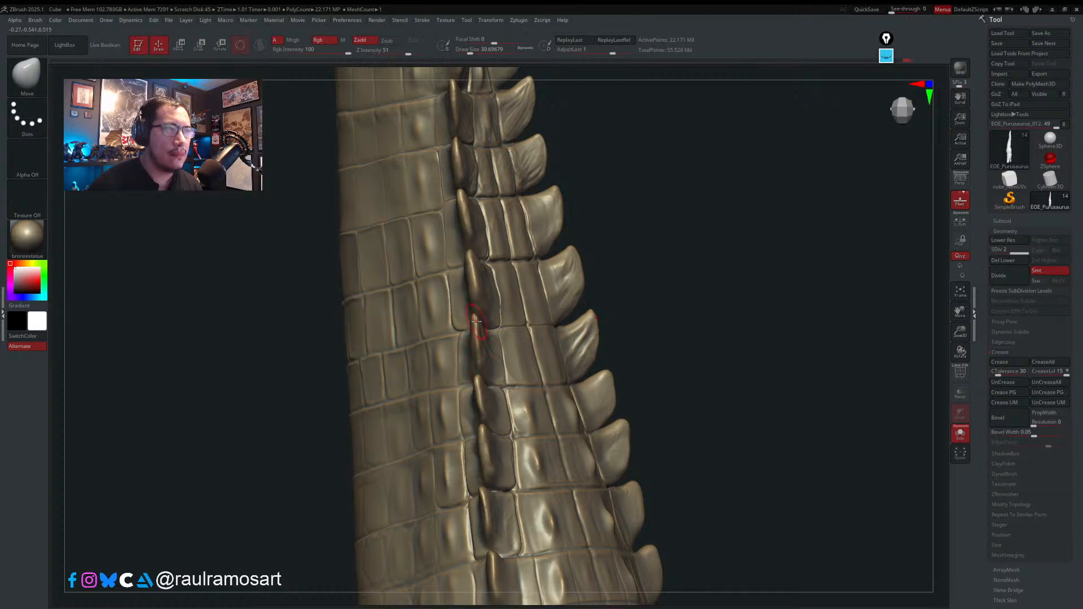
right_click_drag(483, 379, 464, 324)
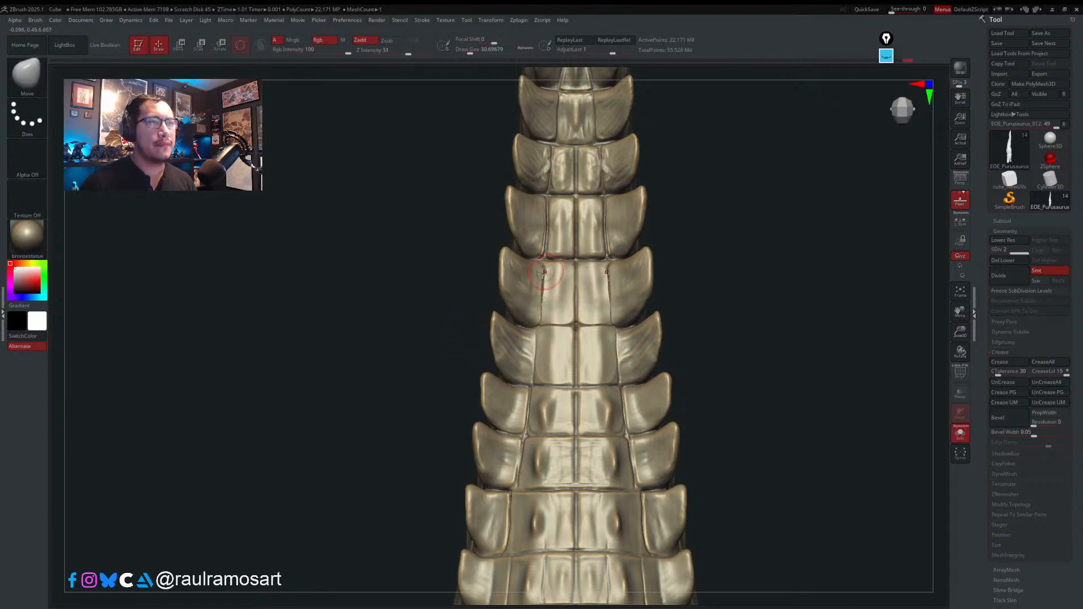
- Flatten the ridges on the central scutes between the paired tail spikes with the TrimDynamic brush at size about 31
right_click_drag(549, 422, 529, 339, "alt")
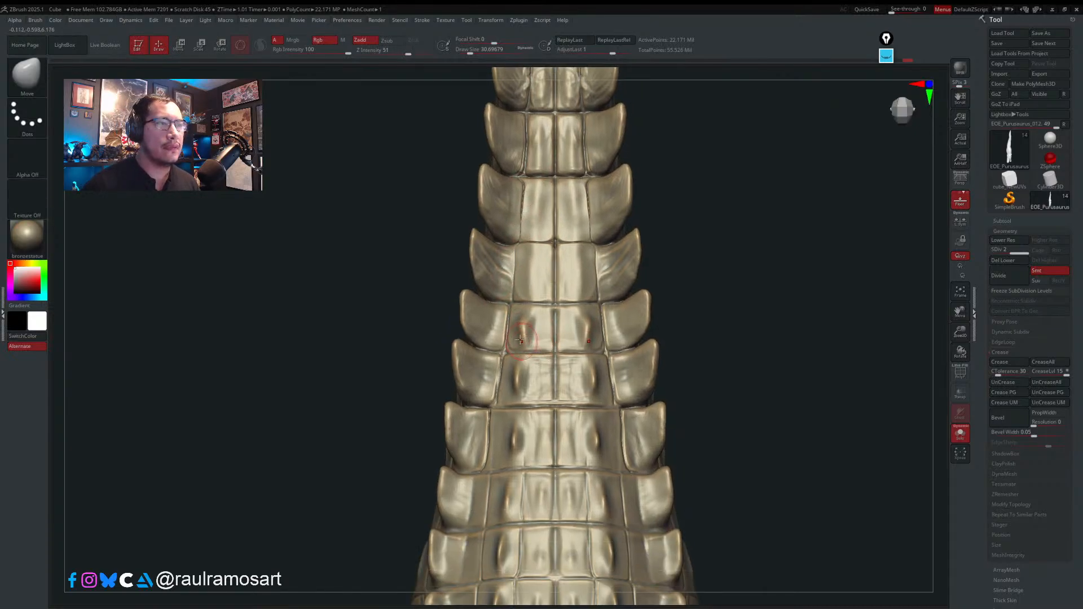
key("b")
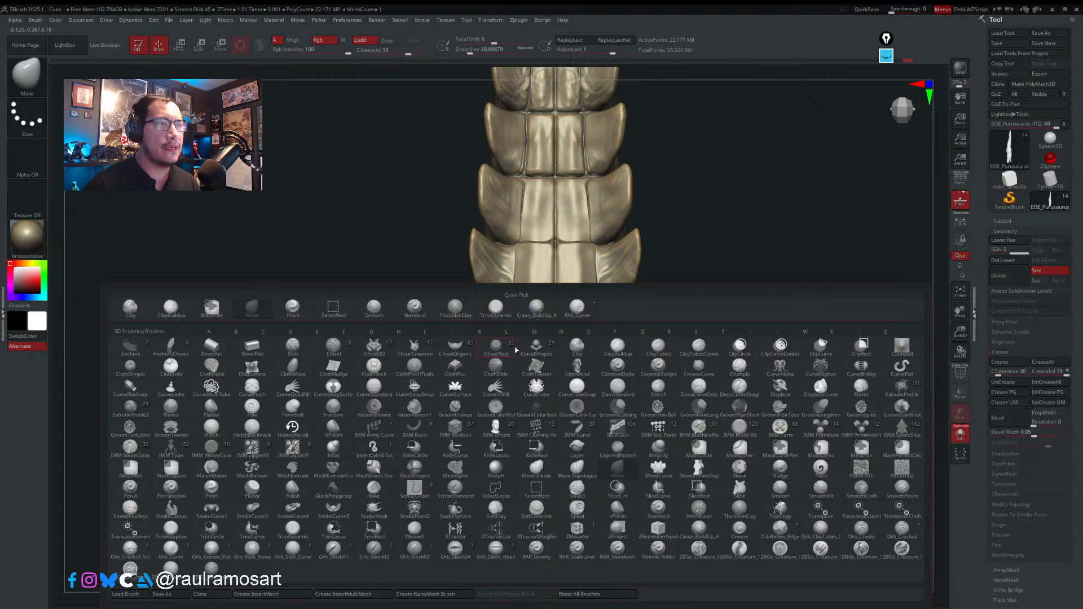
left_click(483, 321)
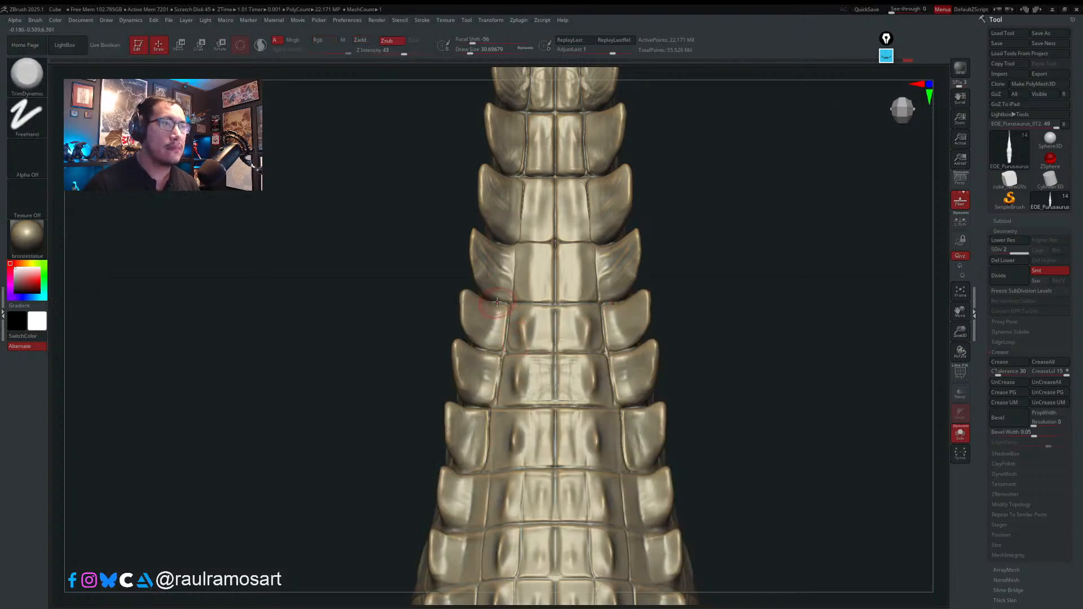
right_click_drag(536, 326, 526, 326)
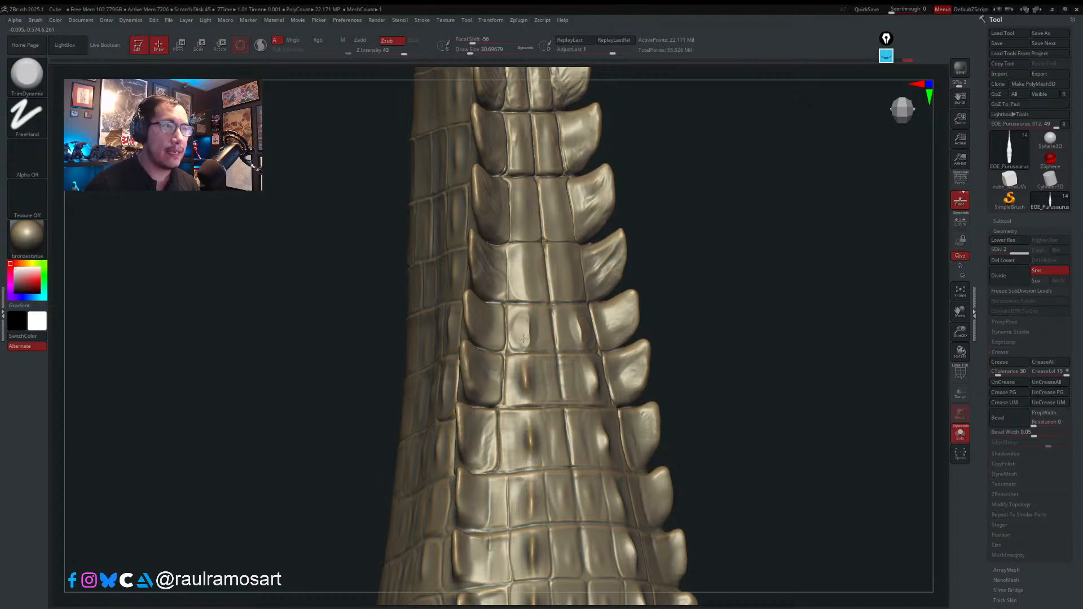
mouse_move(531, 325)
left_mouse_down()
mouse_move(518, 341)
mouse_move(522, 380)
mouse_move(533, 367)
left_mouse_up()
right_click_drag(536, 369, 530, 365)
left_click_drag(531, 365, 539, 376)
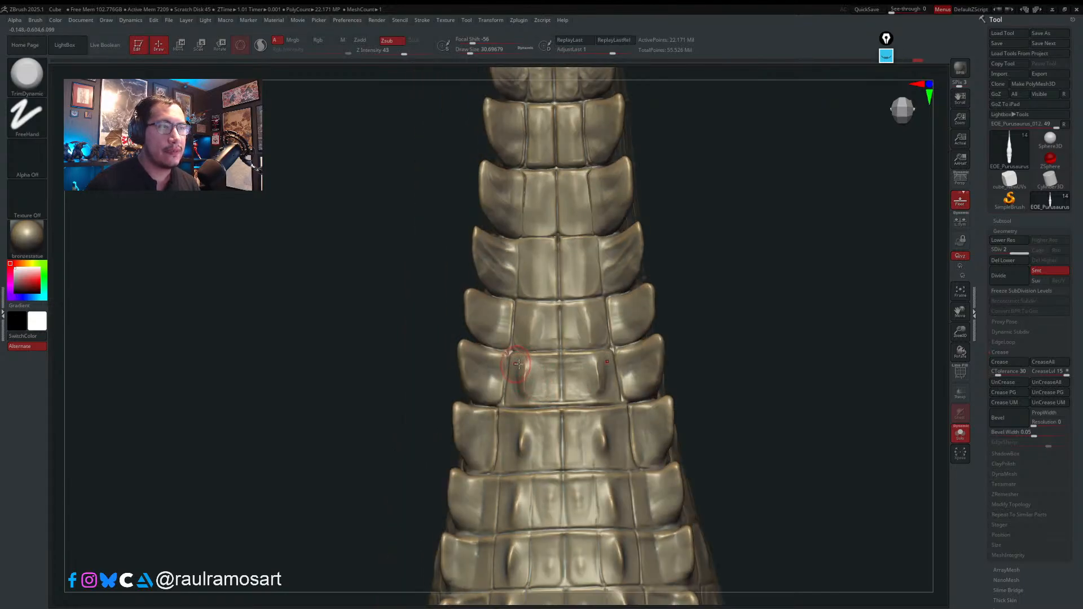
- Trim down the ridges on the next lower rows of central scutes with the TrimDynamic brush
right_click_drag(518, 364, 515, 367)
key("ctrl")
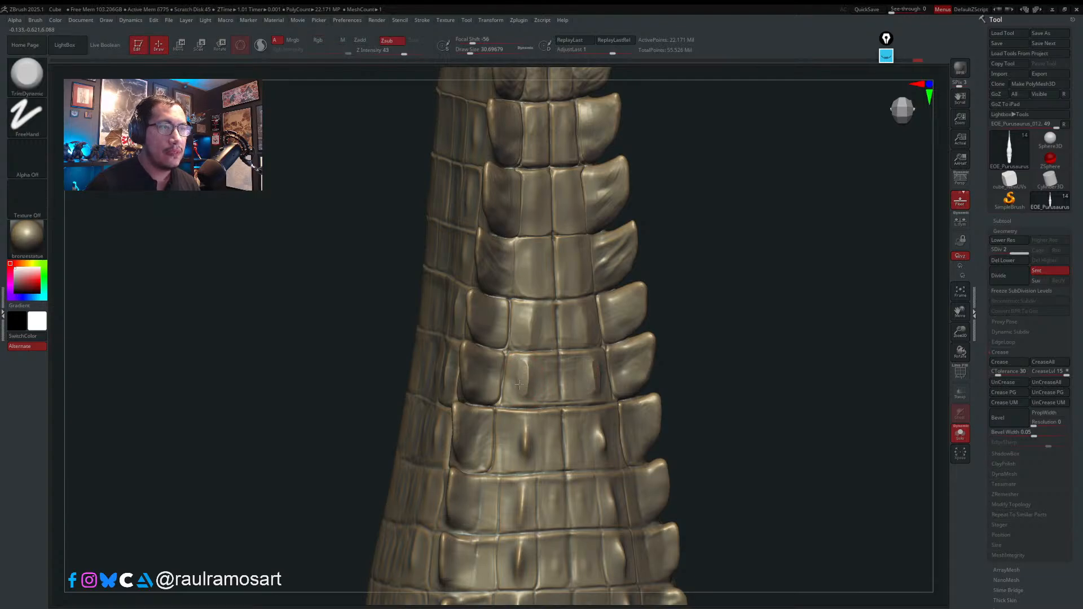
mouse_move(521, 429)
left_mouse_down()
mouse_move(519, 453)
mouse_move(532, 449)
left_mouse_up()
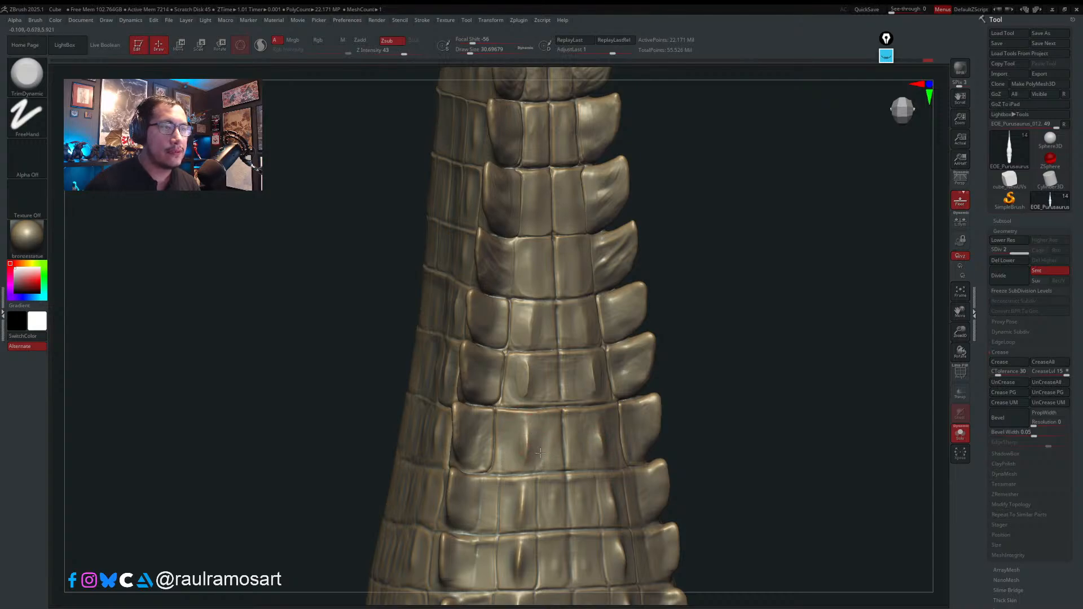
right_click_drag(536, 437, 468, 417)
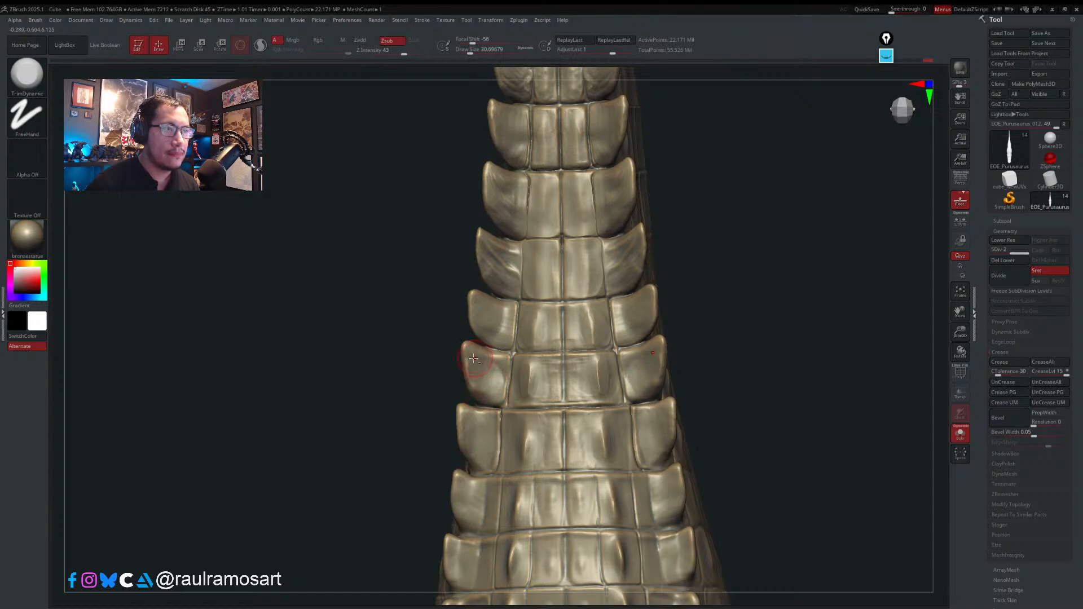
mouse_move(473, 359)
right_mouse_down()
mouse_move(497, 374)
mouse_move(467, 474)
mouse_move(480, 425)
mouse_move(586, 369)
right_mouse_up()
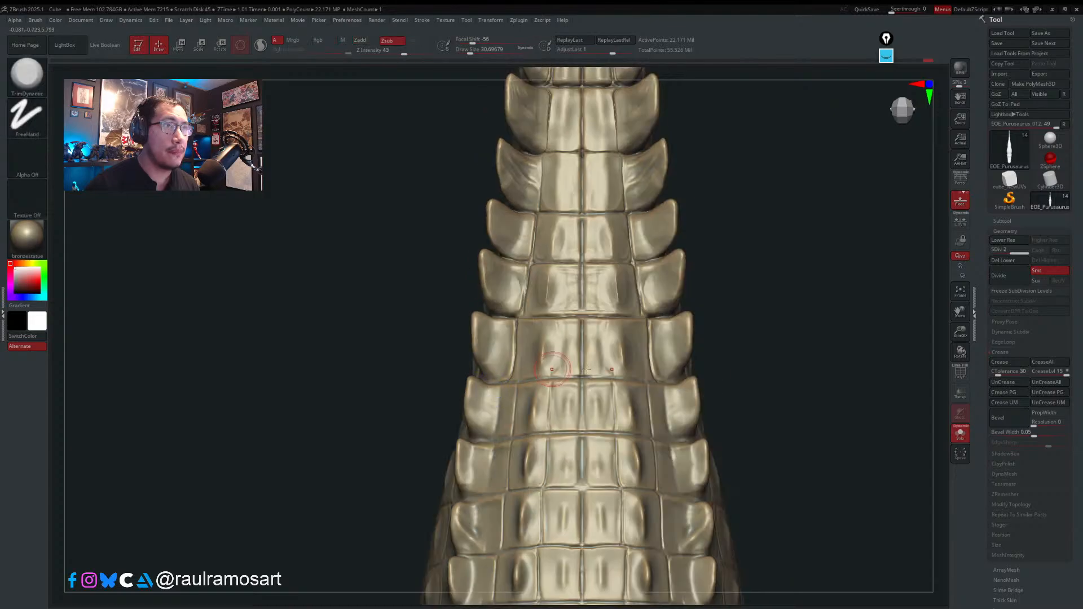
- Reshape the outer edges of the lower paired tail spikes with the Move brush, reducing it to about 27
key("b")
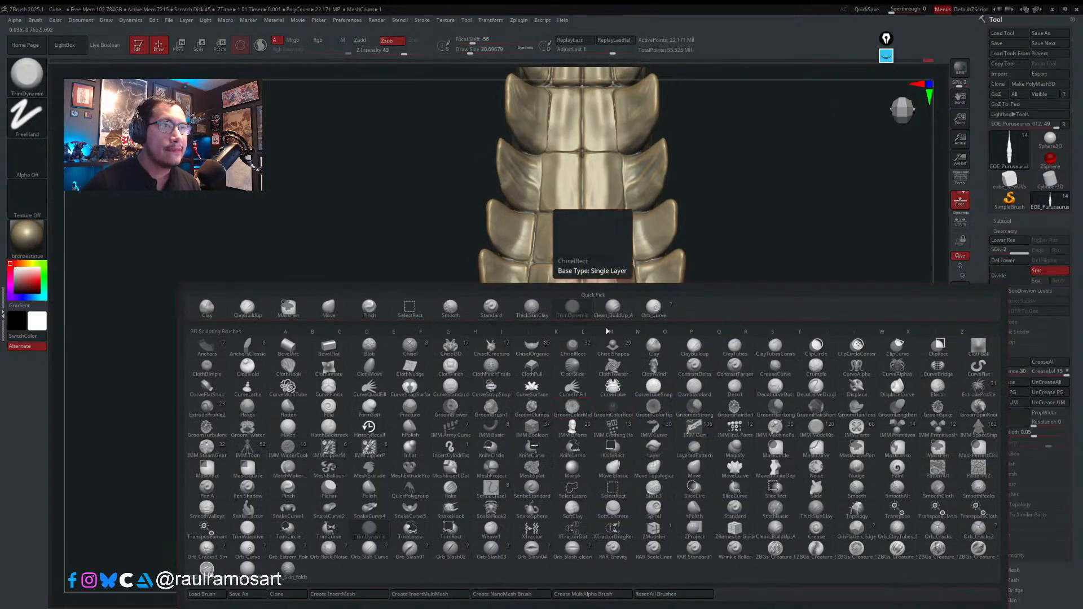
left_click(339, 318)
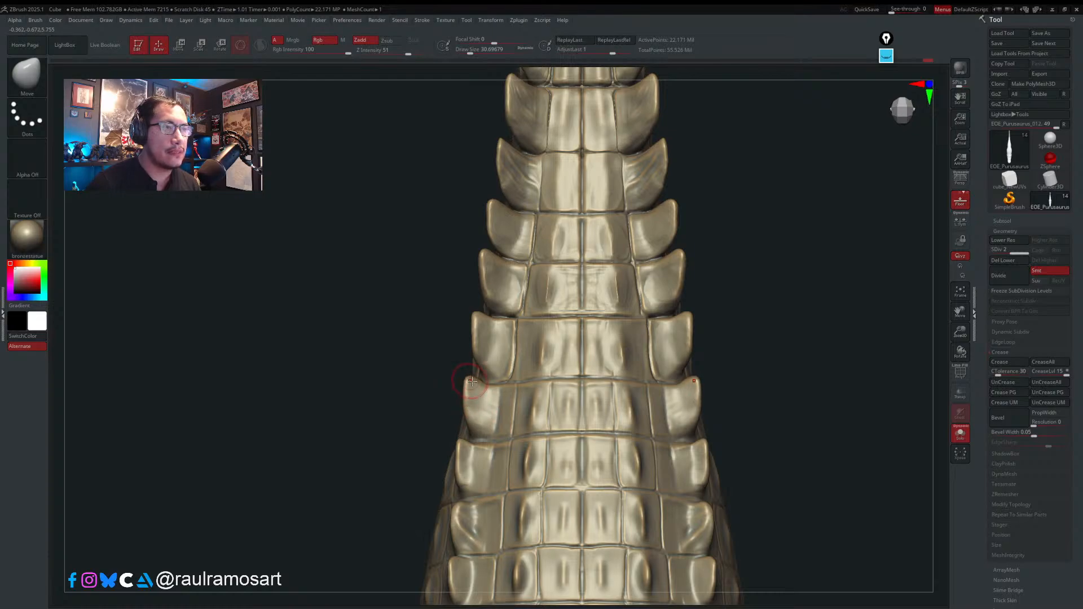
mouse_move(471, 381)
left_mouse_down()
mouse_move(480, 388)
mouse_move(469, 401)
left_mouse_up()
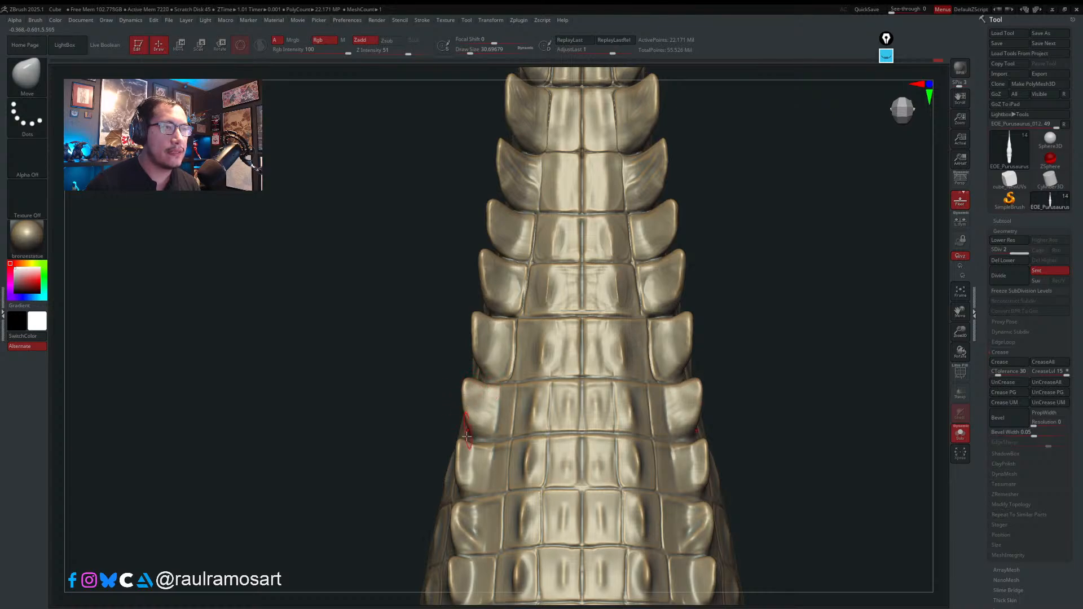
left_click_drag(461, 460, 455, 459)
key("s")
left_click_drag(457, 510, 455, 509)
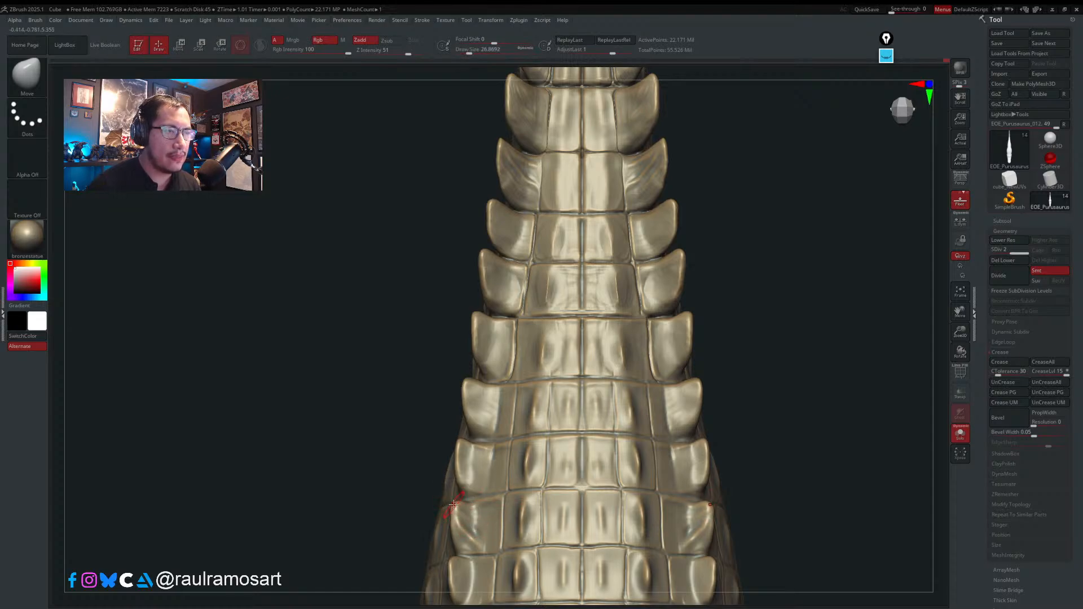
- Adjust the tips of the small lower spikes with the Move brush at sizes of about 20 and 33
key("s")
left_click_drag(453, 504, 449, 503)
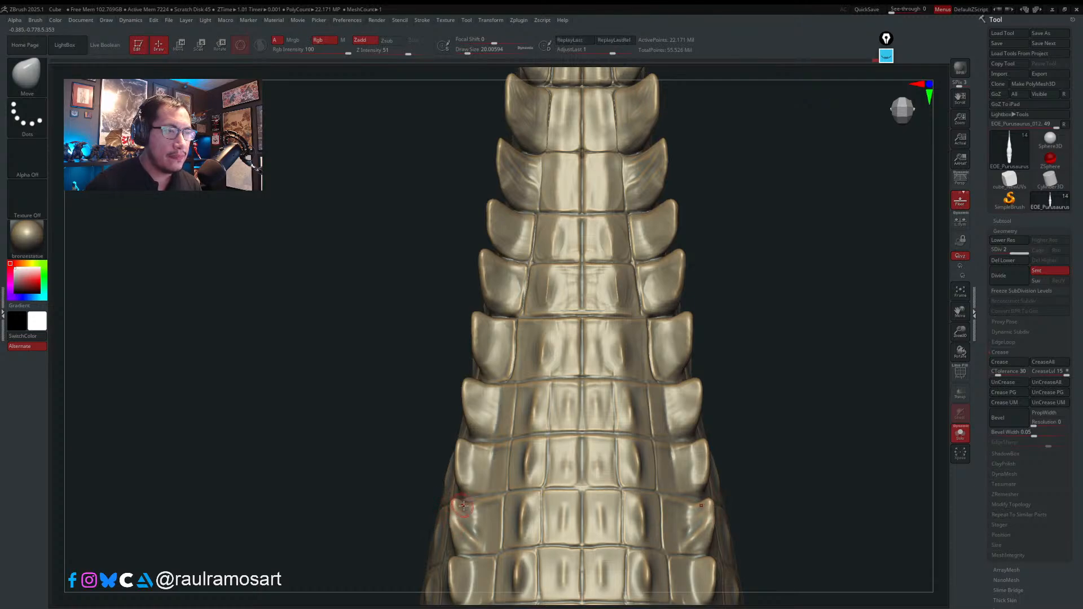
key("s")
left_click_drag(453, 503, 456, 513)
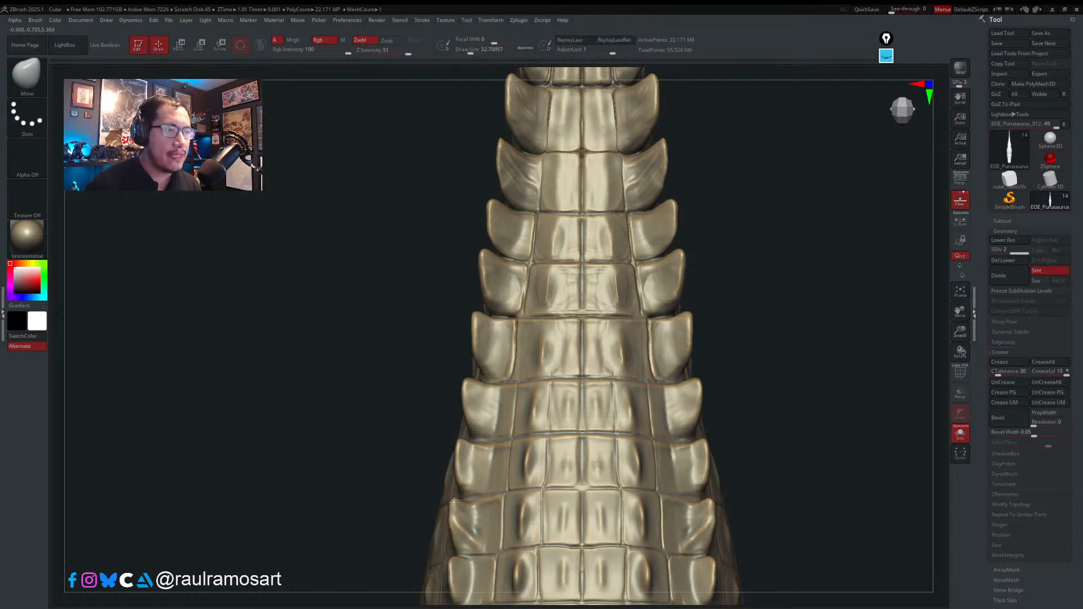
- Enlarge the Move brush to about 41 and realign the crests of the lower spikes from the tail's side
mouse_move(479, 508)
right_mouse_down()
mouse_move(507, 511)
mouse_move(462, 516)
right_mouse_up()
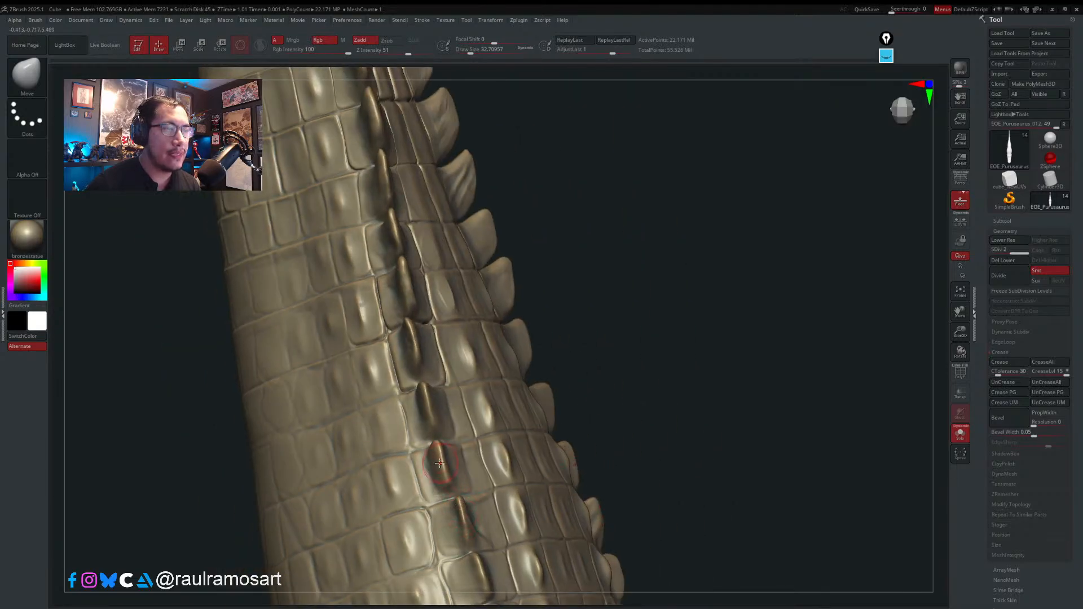
key("s")
left_click_drag(440, 463, 441, 473)
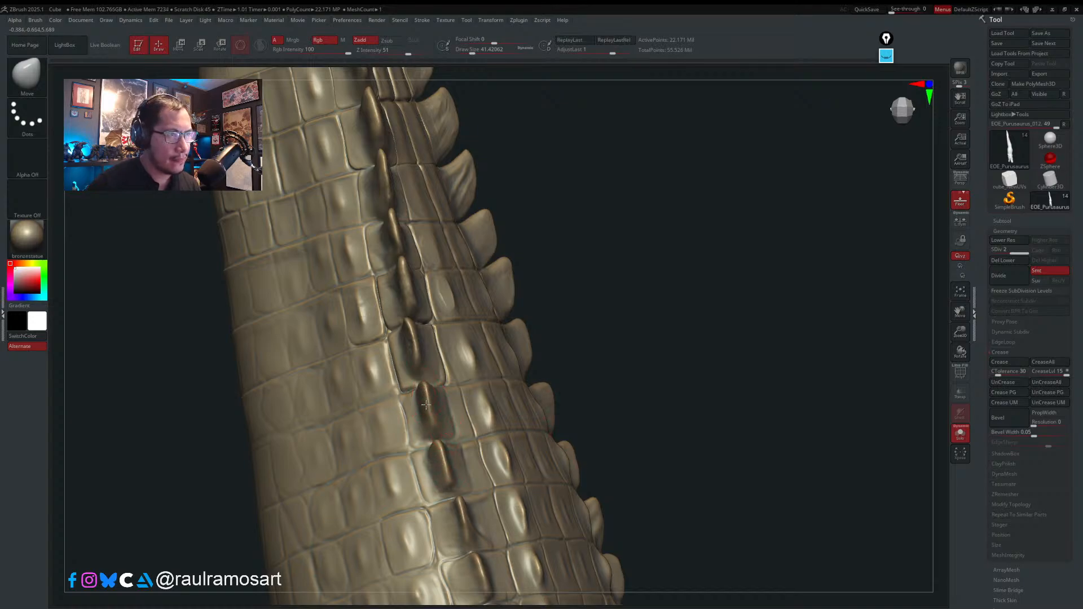
right_click_drag(431, 417, 433, 459)
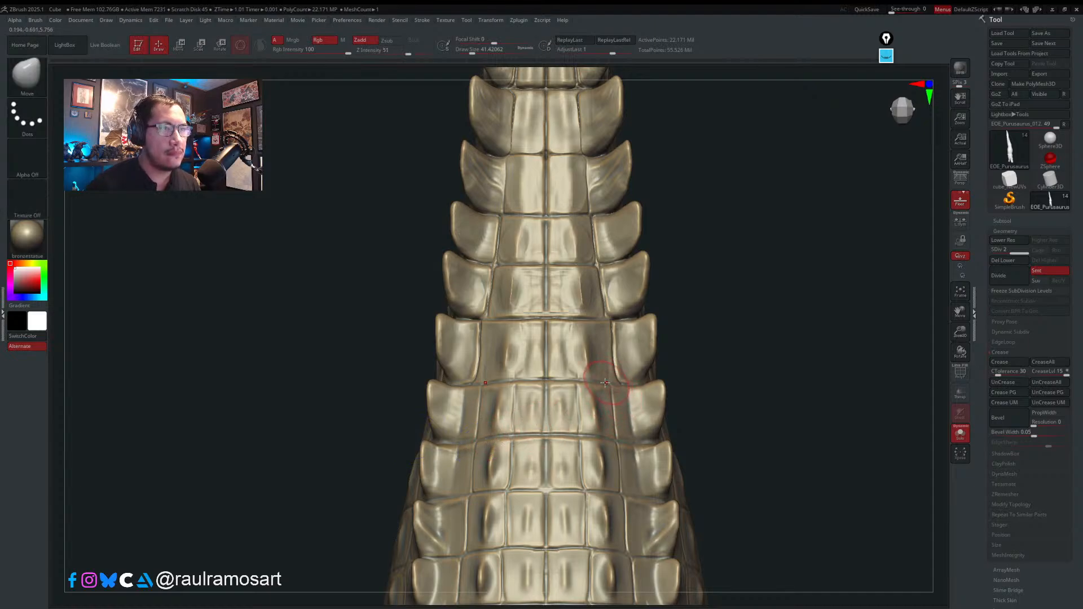
- Build up volume on the inner faces of the middle paired spikes with the Clean_BuildUp brush at size about 31
key("b")
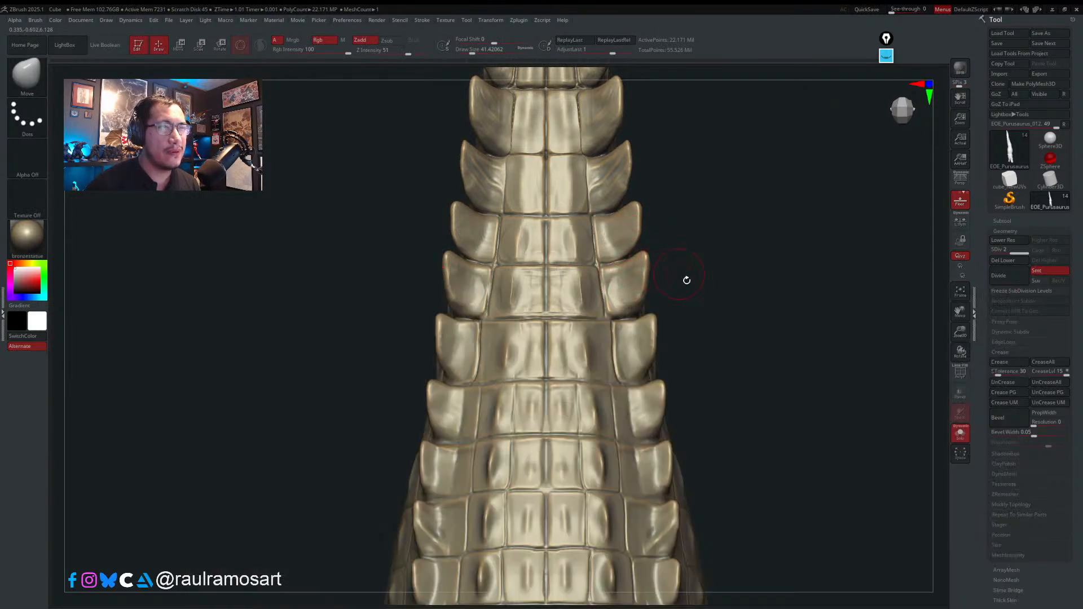
left_click_drag(714, 365, 535, 321)
key("b")
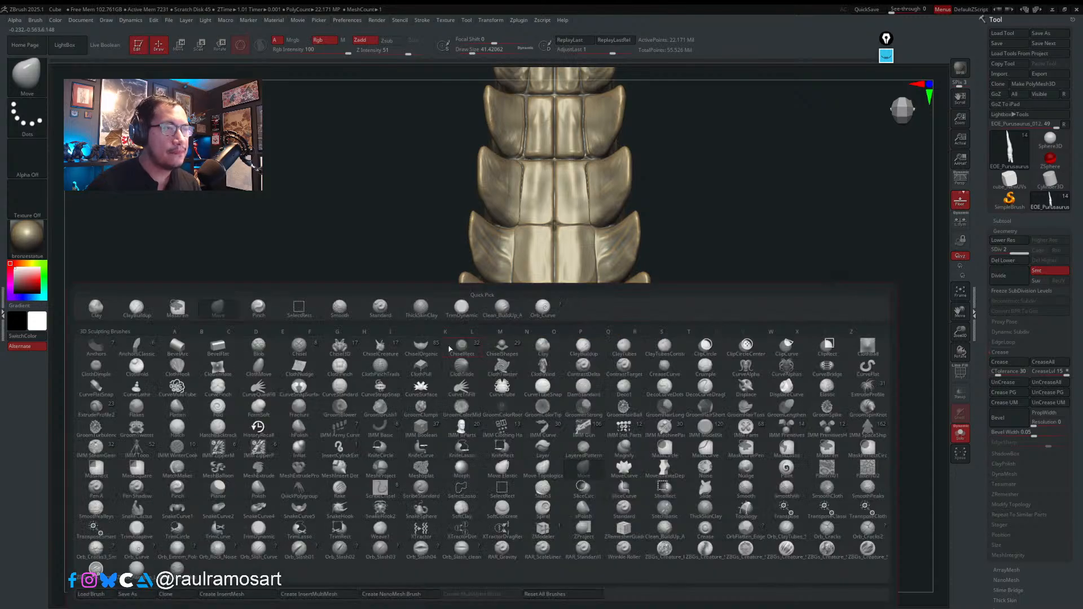
left_click(502, 307)
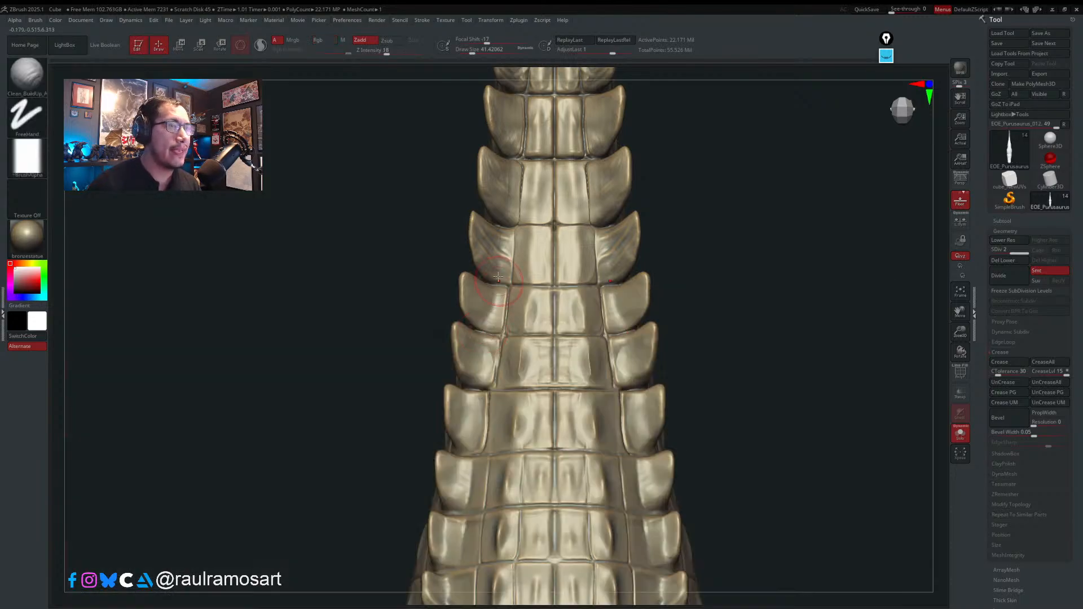
key("s")
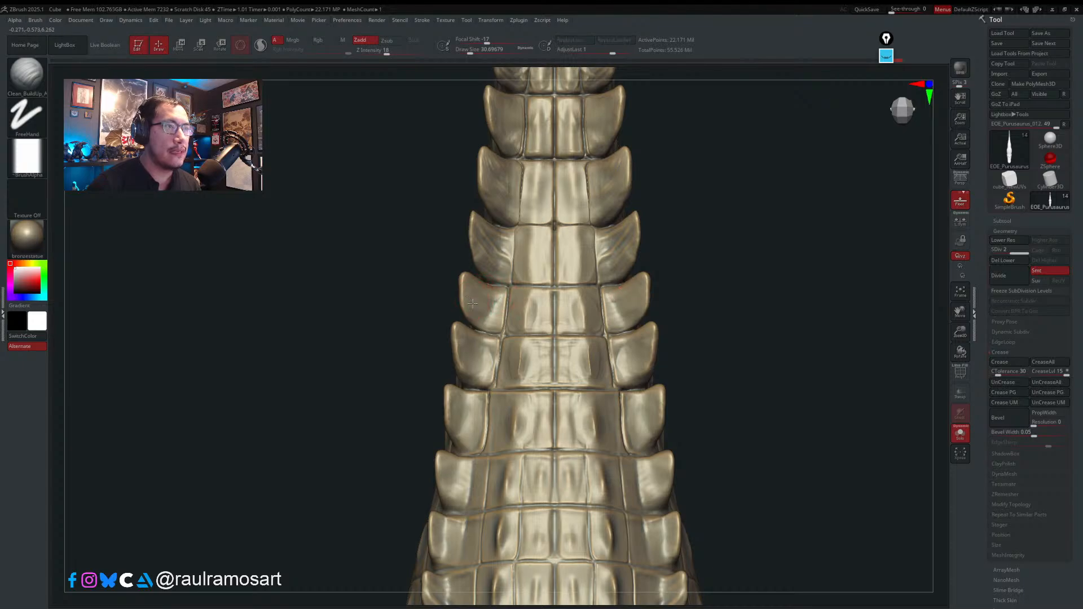
mouse_move(483, 310)
left_mouse_down()
mouse_move(488, 320)
mouse_move(486, 300)
mouse_move(497, 310)
left_mouse_up()
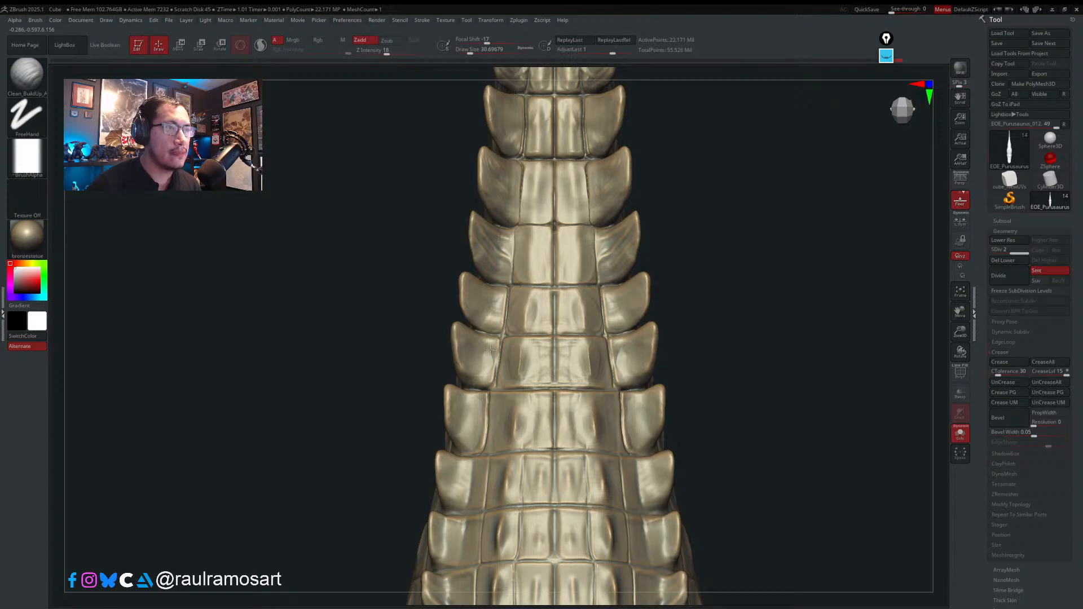
mouse_move(489, 350)
left_mouse_down()
mouse_move(461, 355)
mouse_move(481, 380)
mouse_move(471, 372)
mouse_move(482, 376)
mouse_move(479, 349)
mouse_move(489, 360)
left_mouse_up()
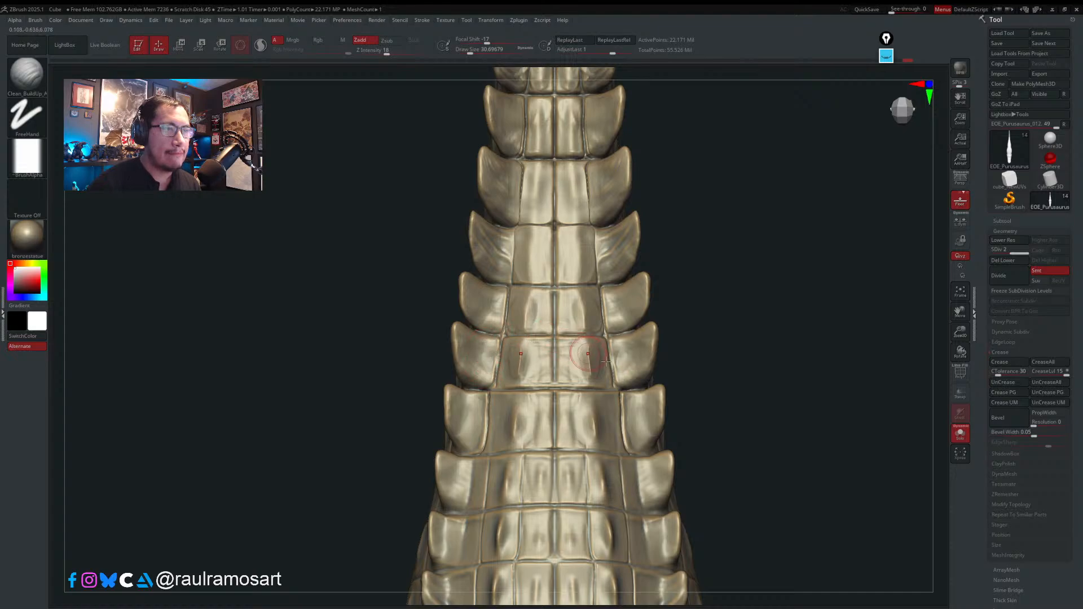
- Add finer buildup to the middle paired spikes with the Clean_BuildUp brush at sizes of about 22 and 25
mouse_move(627, 359)
left_mouse_down()
mouse_move(639, 359)
mouse_move(623, 366)
left_mouse_up()
mouse_move(615, 310)
left_mouse_down()
mouse_move(636, 307)
mouse_move(650, 273)
left_mouse_up()
key("s")
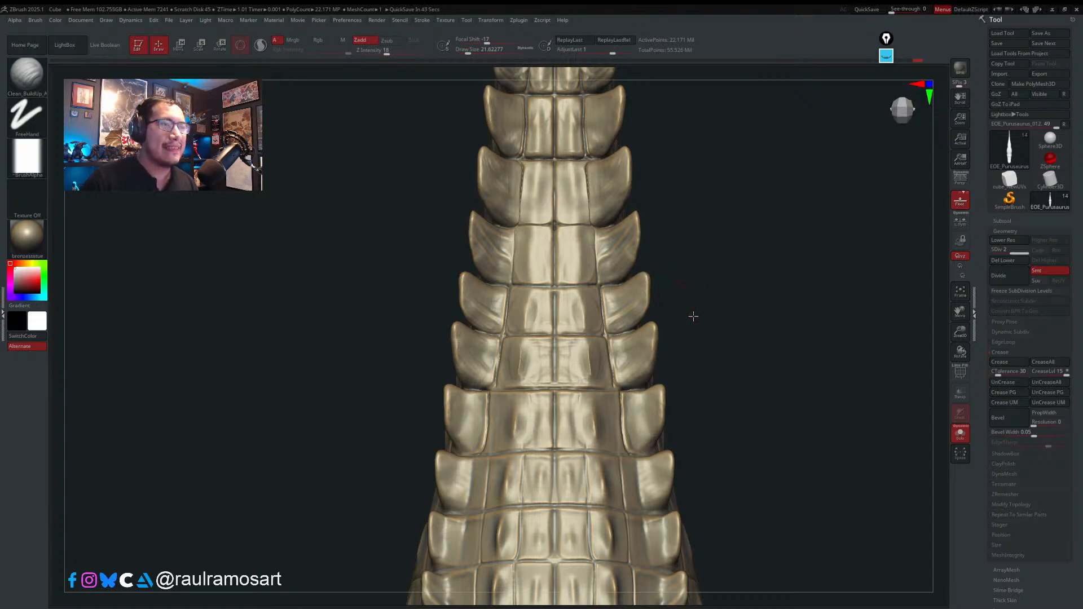
mouse_move(455, 344)
right_mouse_down()
mouse_move(463, 322)
mouse_move(461, 346)
right_mouse_up()
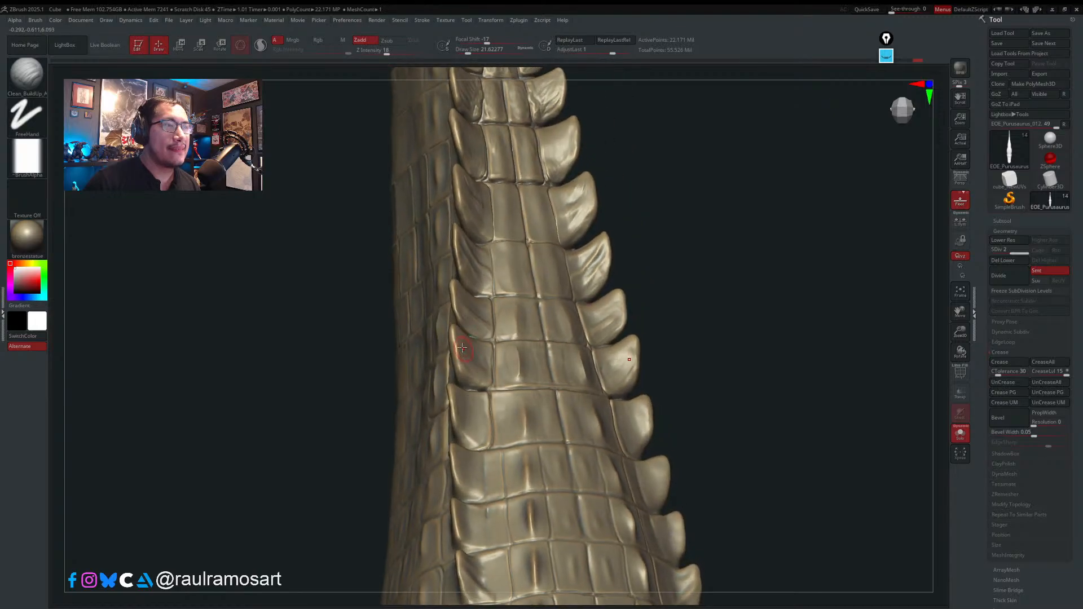
key("s")
left_click_drag(457, 348, 459, 348)
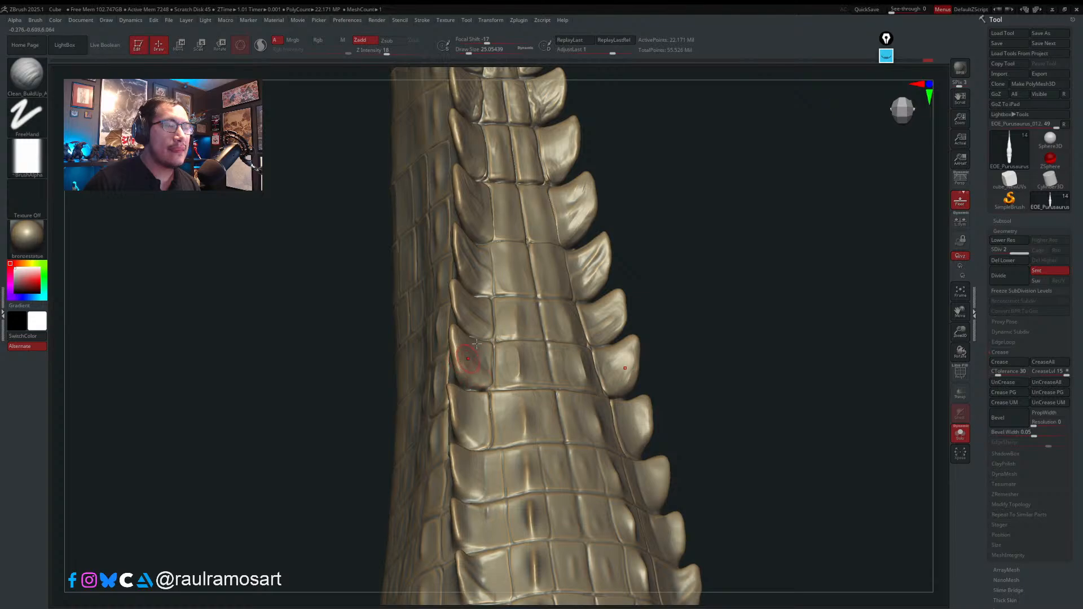
- Build up the outer side faces of the paired spikes with the Clean_BuildUp brush at size about 31
right_click_drag(477, 383, 454, 350)
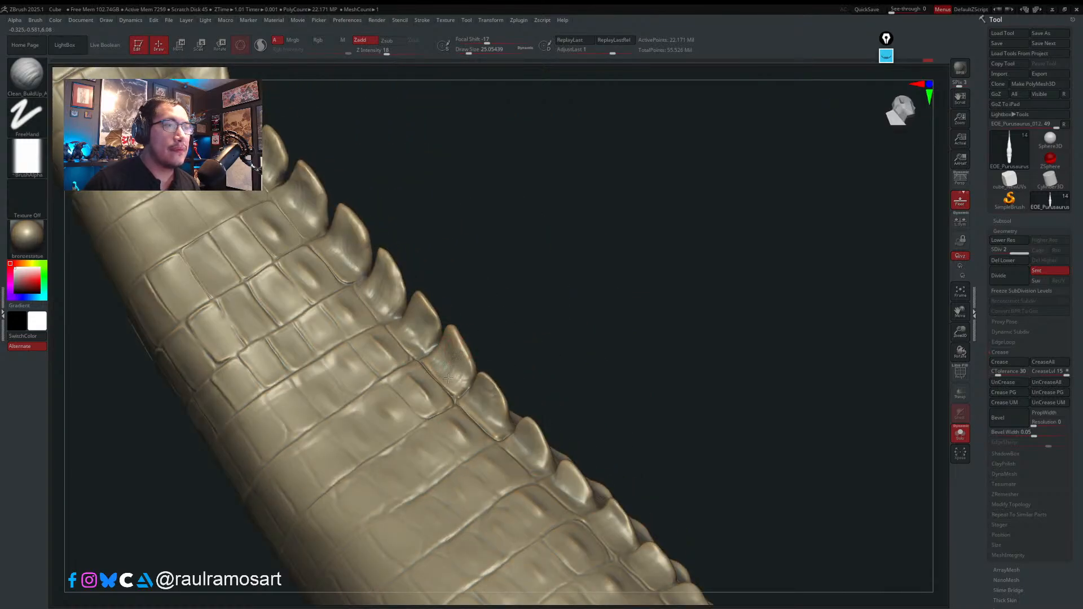
right_click_drag(474, 328, 411, 313)
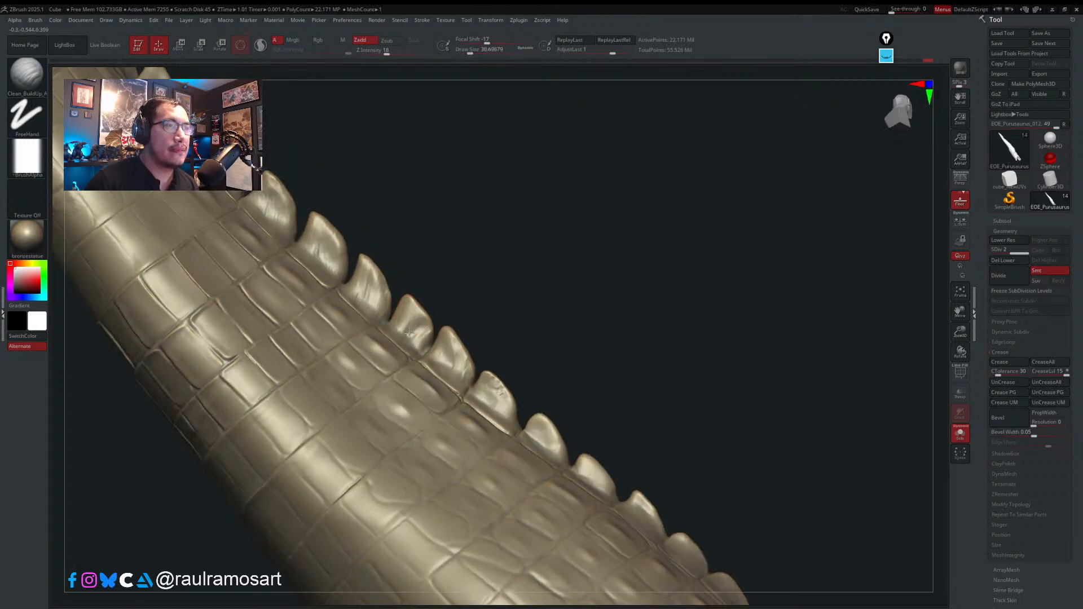
right_click_drag(420, 356, 429, 319)
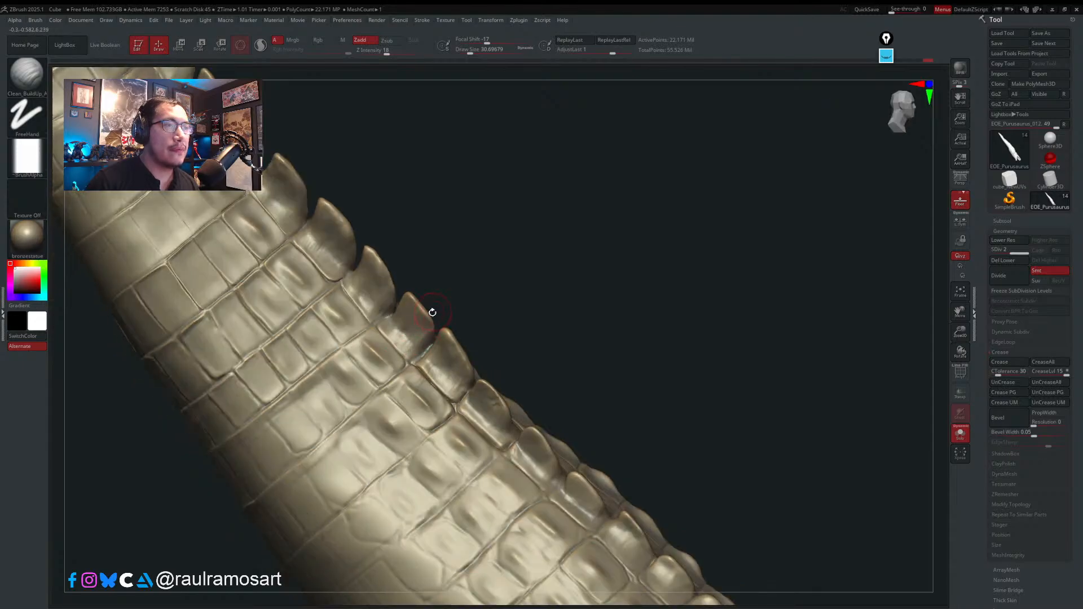
left_click_drag(431, 312, 398, 315)
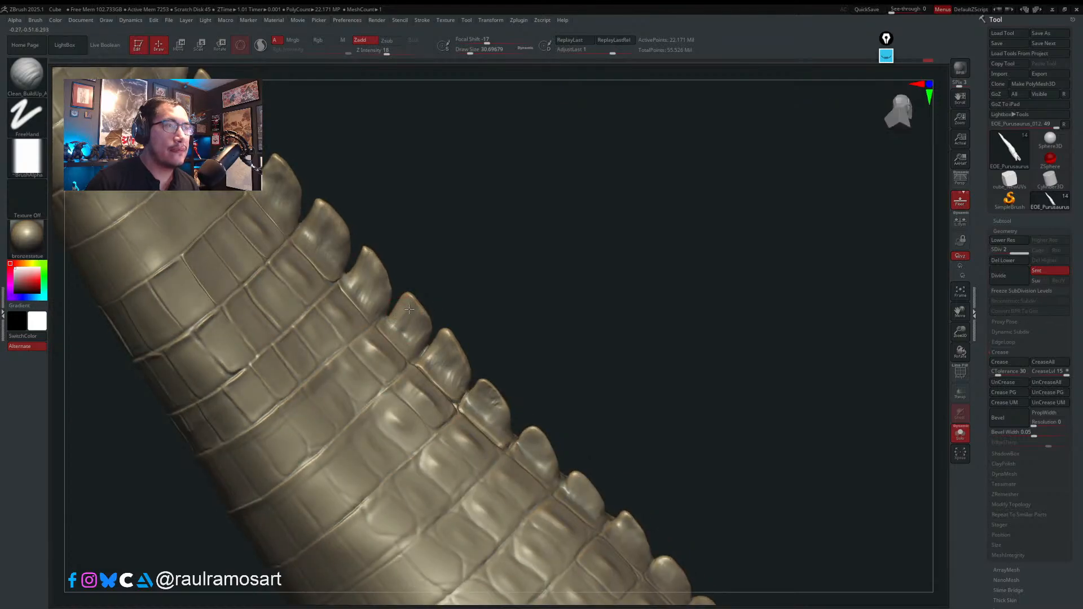
mouse_move(430, 301)
left_mouse_down()
mouse_move(437, 273)
mouse_move(430, 278)
left_mouse_up()
- Refine the spikes' side profiles with the Move brush, reducing it to about 27
key("b")
key("m")
key("v")
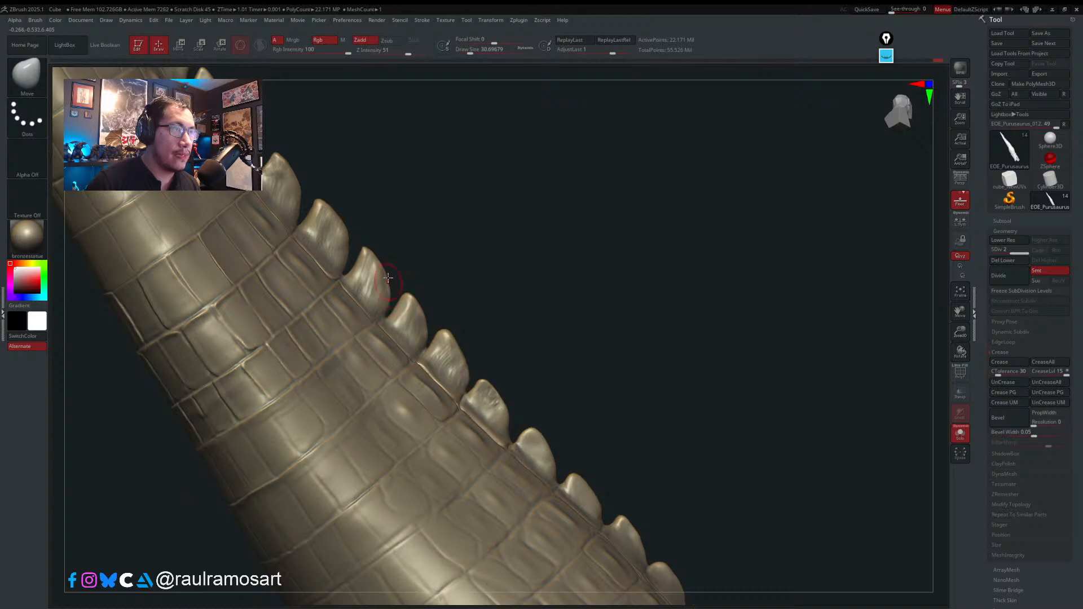
key("shift")
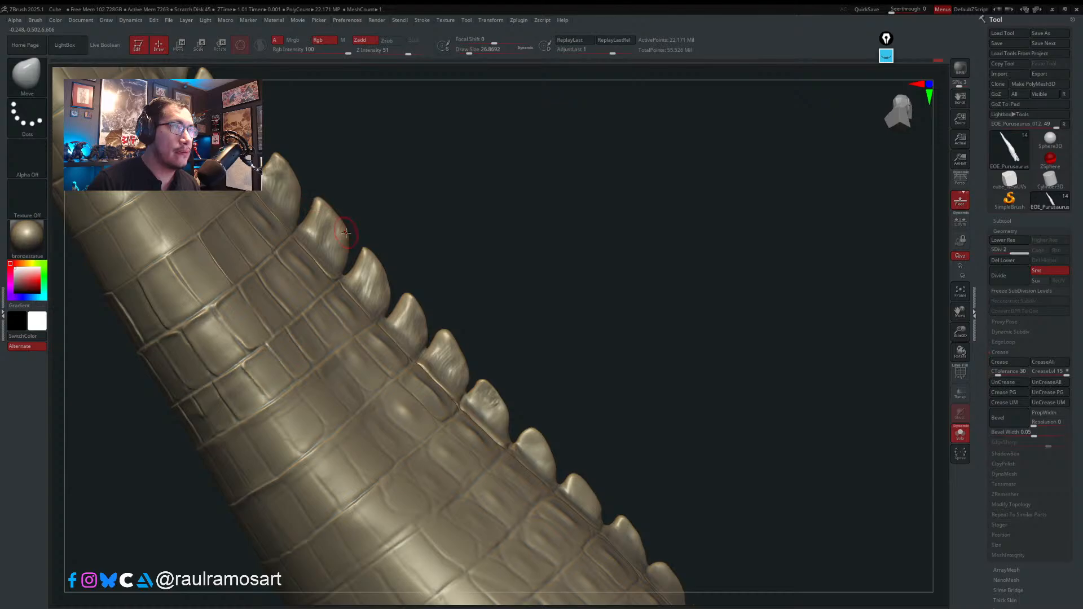
- Enlarge the Move brush to about 35 and shape the upper paired spikes up to where the two rows merge
key("s")
left_click_drag(341, 230, 344, 230)
mouse_move(333, 161)
left_mouse_down()
mouse_move(487, 311)
mouse_move(377, 264)
left_mouse_up()
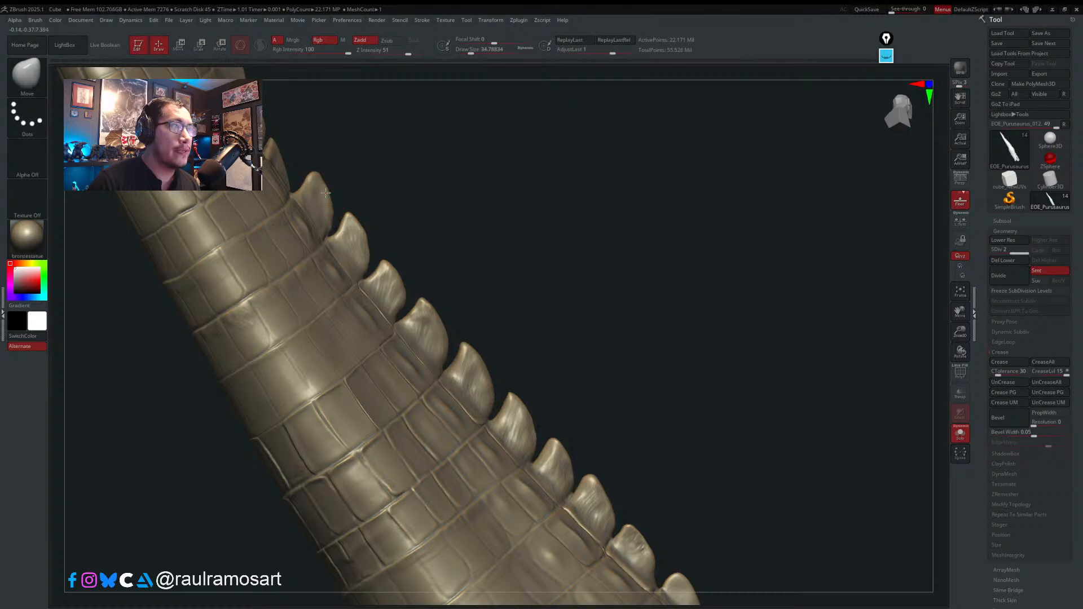
key("s")
left_click_drag(316, 172, 312, 171)
mouse_move(300, 186)
right_mouse_down()
mouse_move(311, 211)
mouse_move(310, 186)
right_mouse_up()
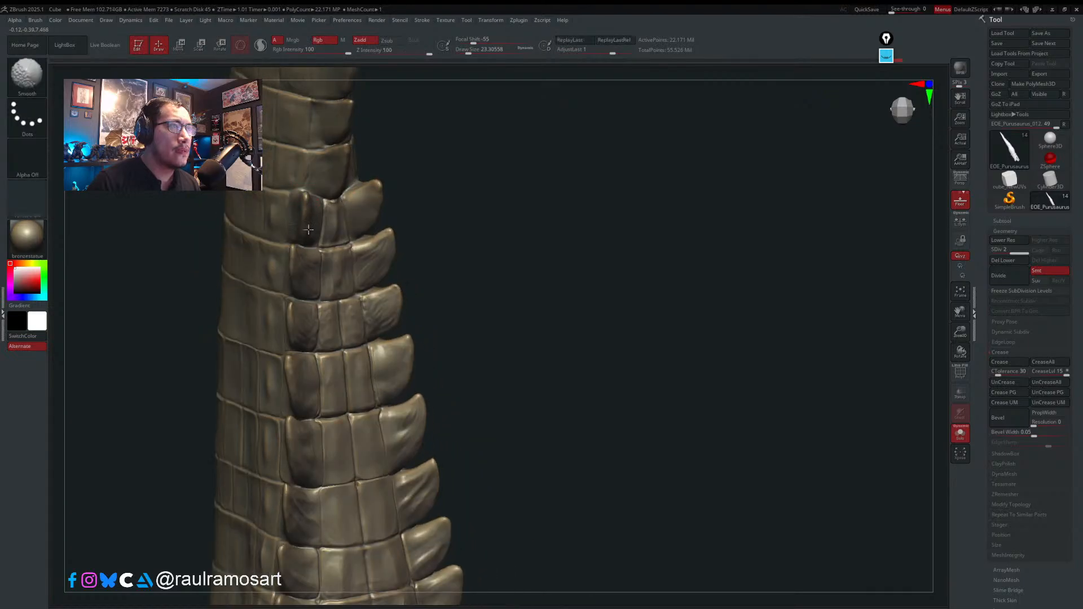
- Switch to the Standard brush and stroke ridges down the central scales below the paired spikes at size about 33
right_click_drag(304, 207, 290, 203)
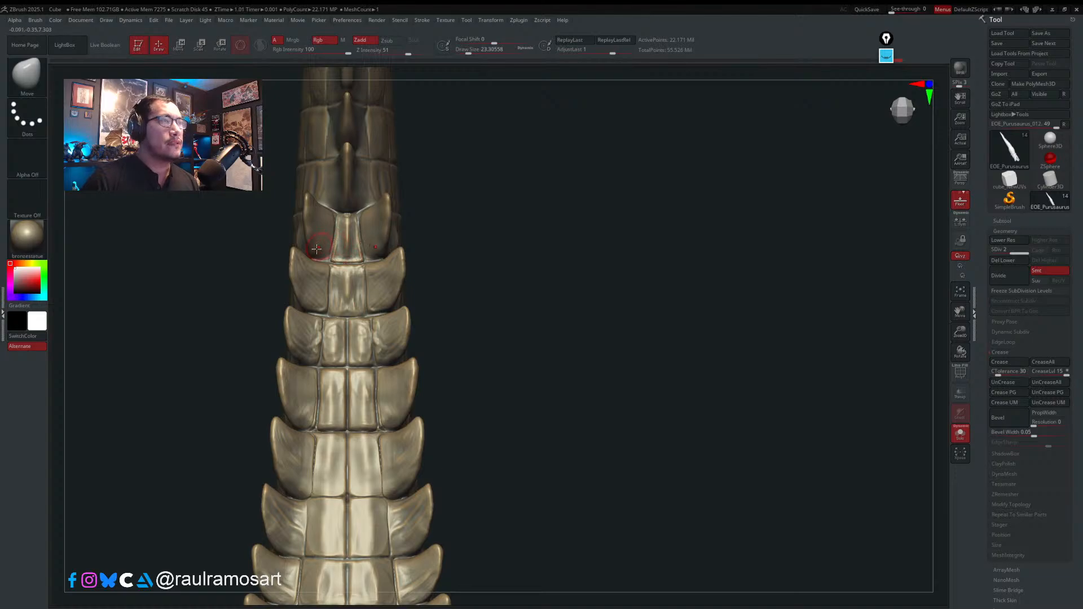
key("b")
left_click(316, 260)
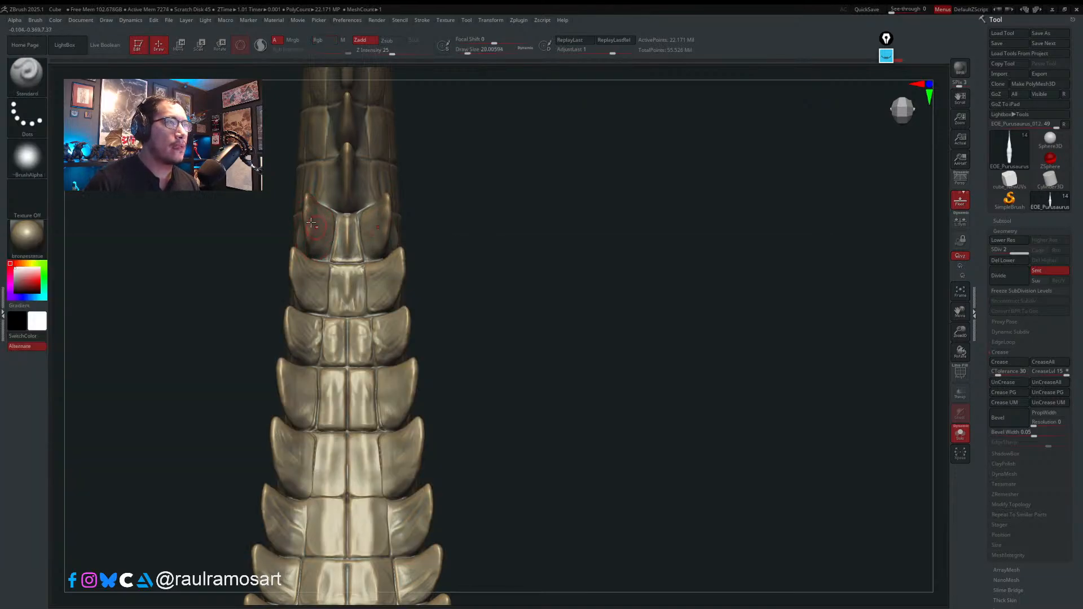
right_click_drag(331, 241, 374, 342, "ctrl")
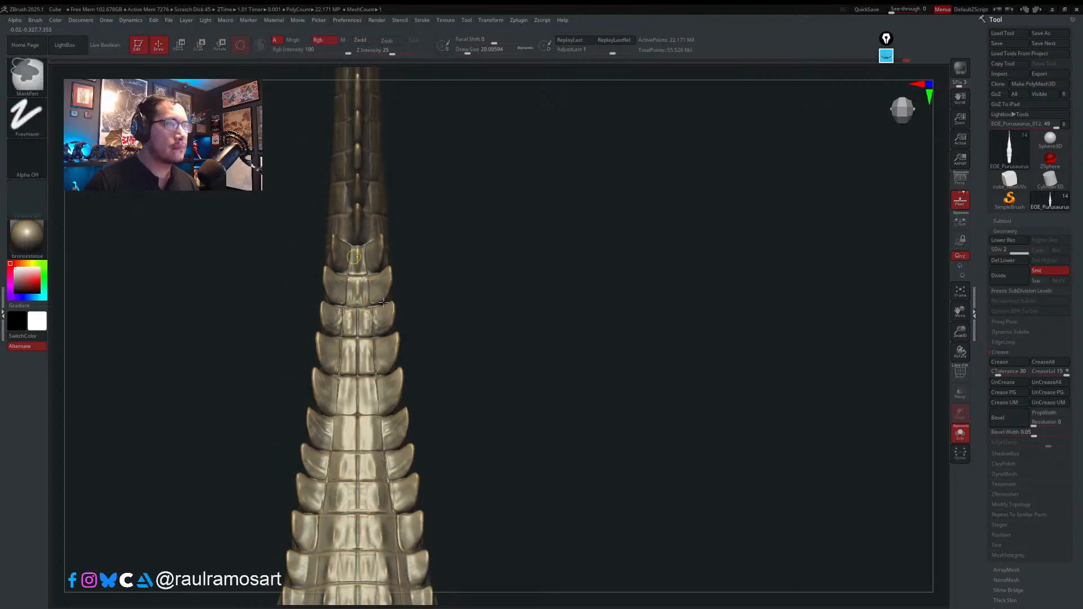
right_click_drag(451, 481, 510, 312, "alt")
key("s")
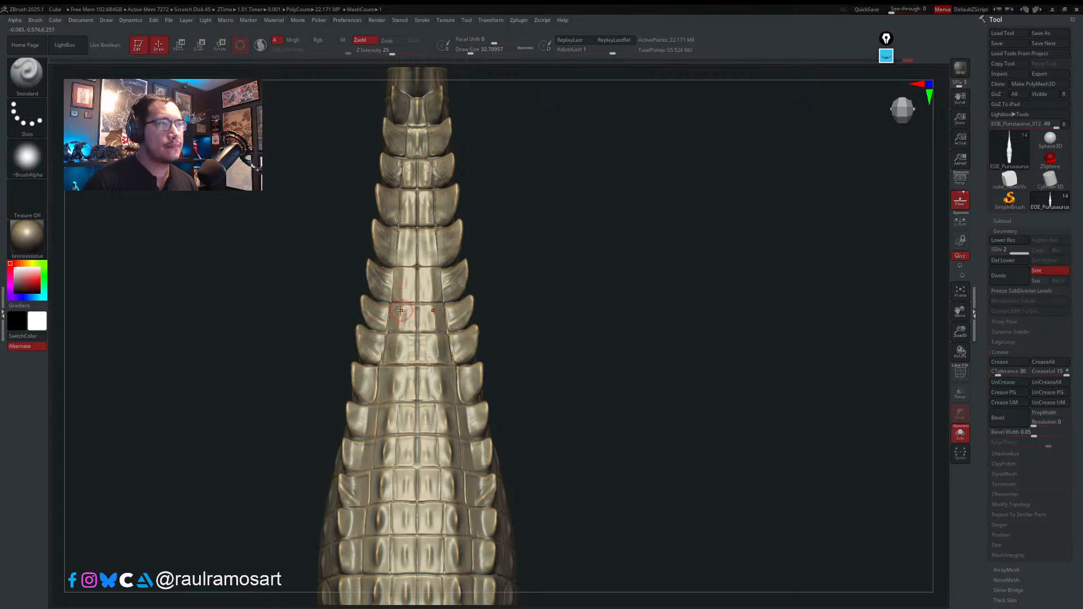
left_click_drag(398, 338, 389, 423)
- Raise vertical keels on the central pair of scale columns at the tail base with the Standard brush at about 22 and 48
mouse_move(412, 460)
right_mouse_down("ctrl")
mouse_move(559, 483)
mouse_move(632, 326)
right_mouse_up("ctrl")
mouse_move(525, 388)
right_mouse_down("ctrl")
mouse_move(532, 379)
mouse_move(459, 373)
mouse_move(581, 361)
right_mouse_up("ctrl")
right_click_drag(500, 320, 489, 305, "ctrl")
key("s")
left_click_drag(471, 312, 467, 313)
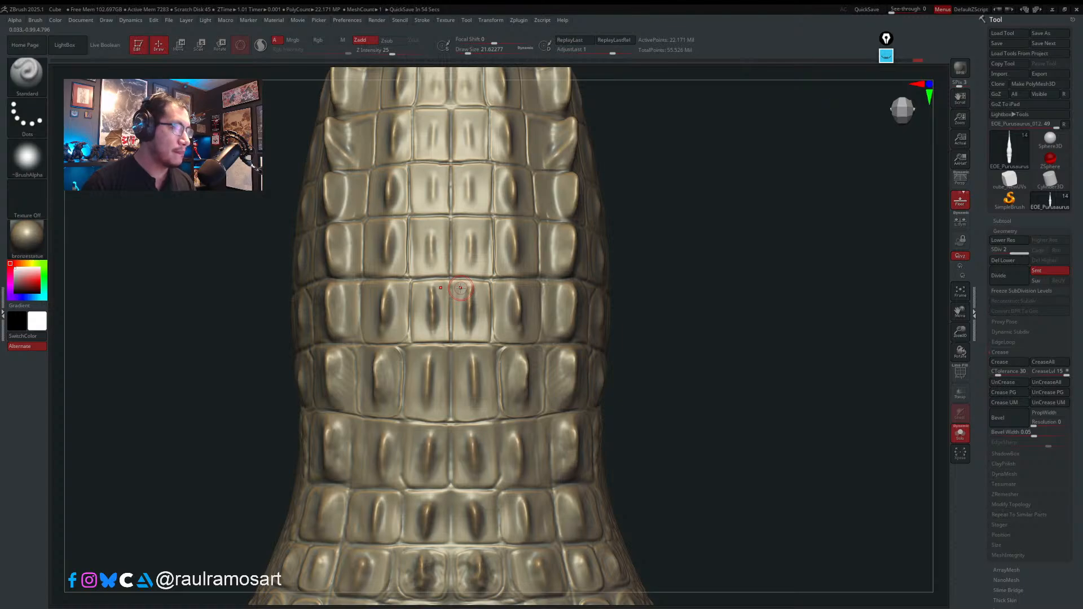
key("s")
left_click_drag(469, 298, 473, 414)
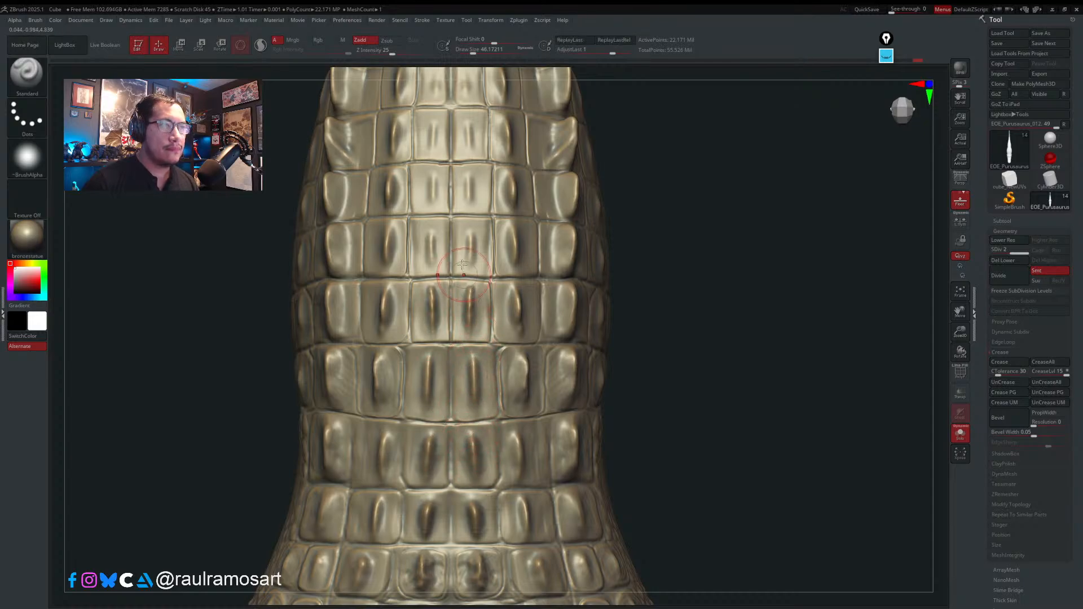
left_click_drag(470, 230, 472, 265)
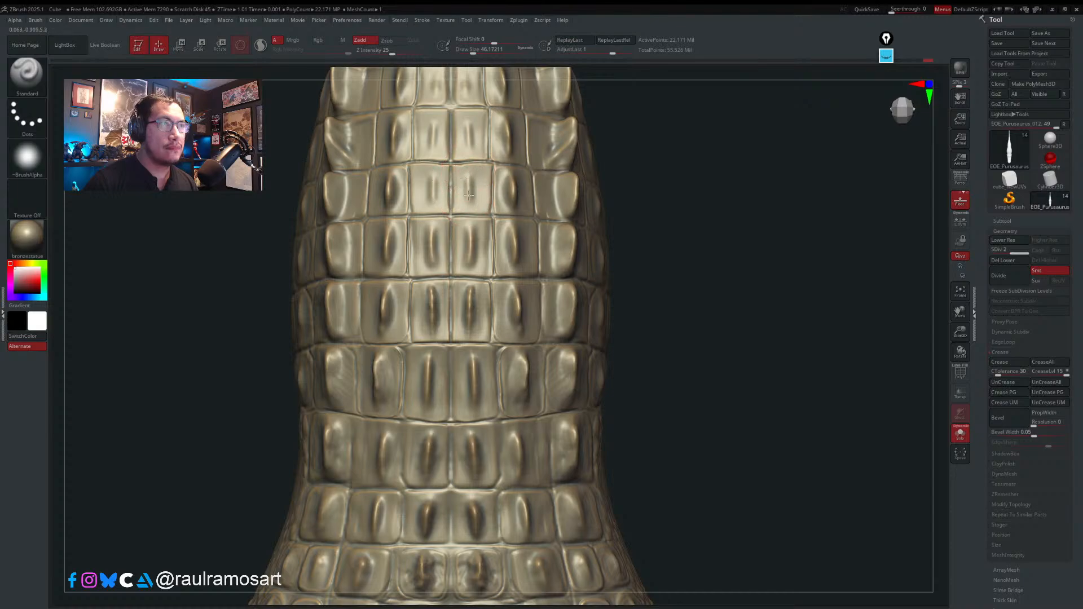
left_click_drag(470, 176, 472, 206)
- Continue the central keels up the next three scale rows toward the paired spikes
right_click_drag(457, 90, 472, 251, "alt")
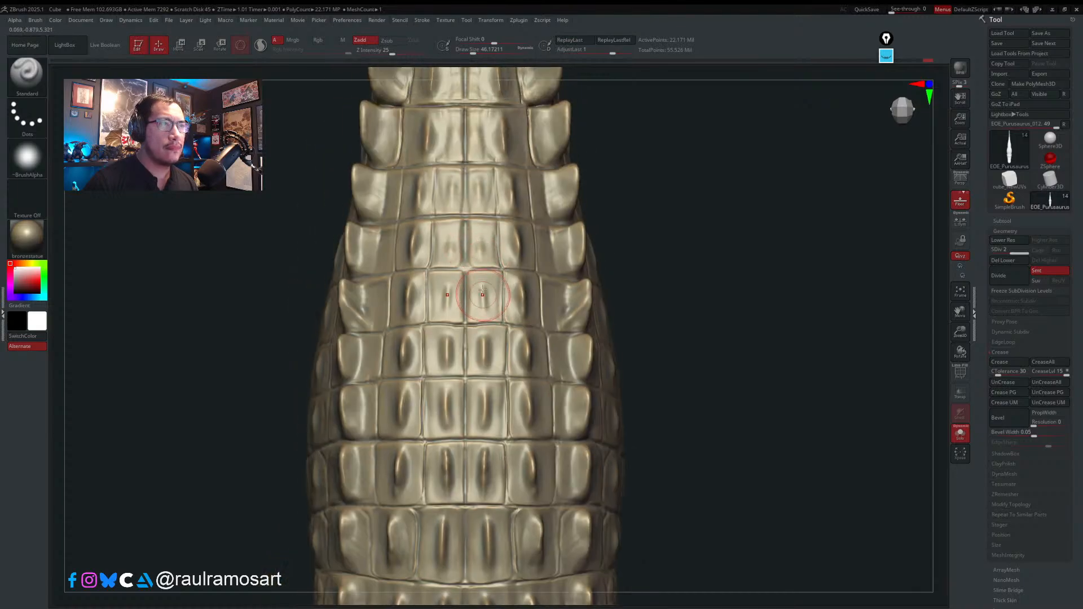
left_click_drag(483, 285, 483, 314)
left_click_drag(480, 229, 481, 255)
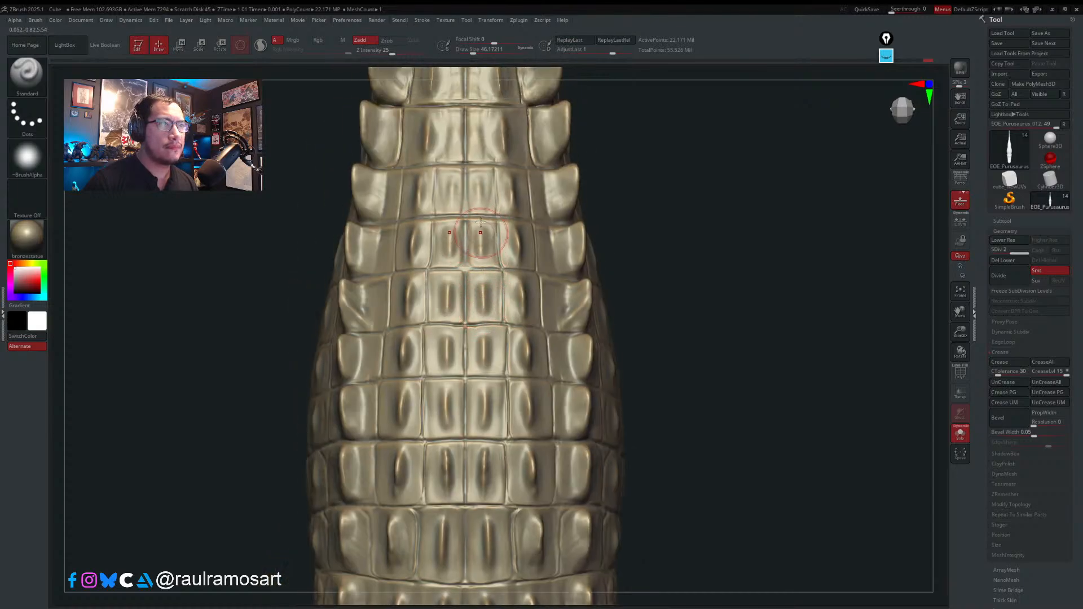
key("s")
left_click_drag(476, 188, 474, 187)
left_click_drag(478, 176, 480, 209)
- Add keels to the central and neighbouring scales of the next higher row, with the Standard brush reduced to about 29 and 35
key("s")
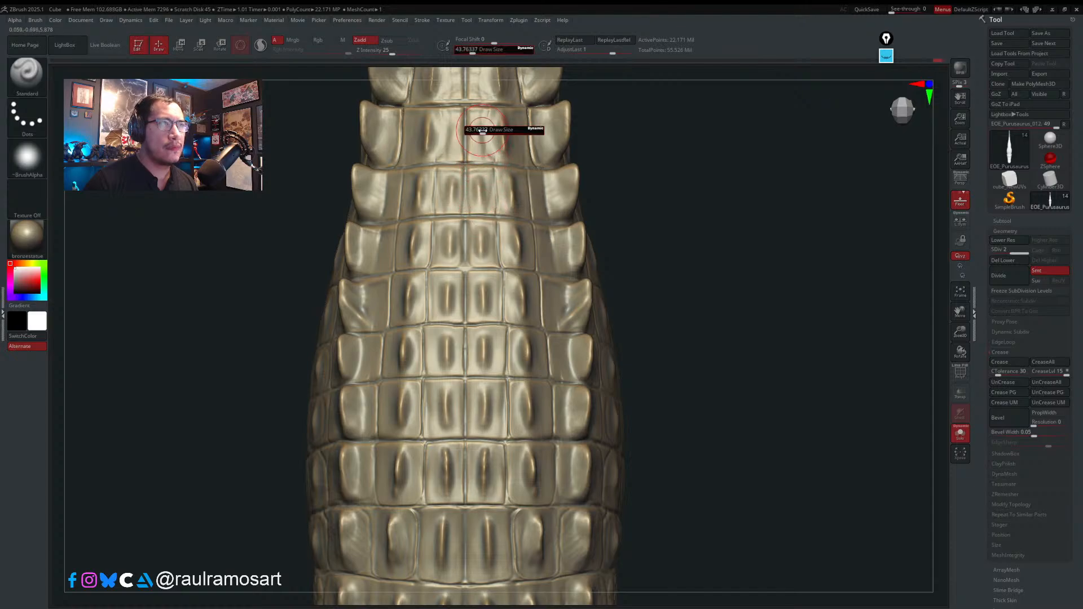
left_click_drag(481, 130, 475, 159)
key("s")
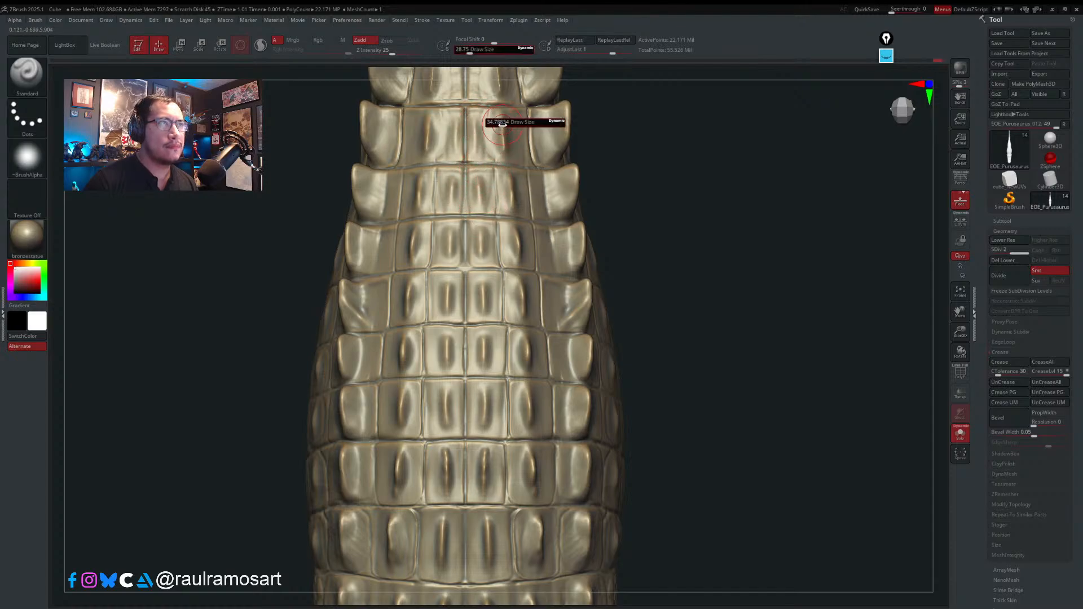
mouse_move(499, 123)
left_mouse_down()
mouse_move(528, 122)
mouse_move(542, 160)
left_mouse_up()
- Stroke along the edges and outer sides of the lateral spikes with the Standard brush at about 13 and 27
key("s")
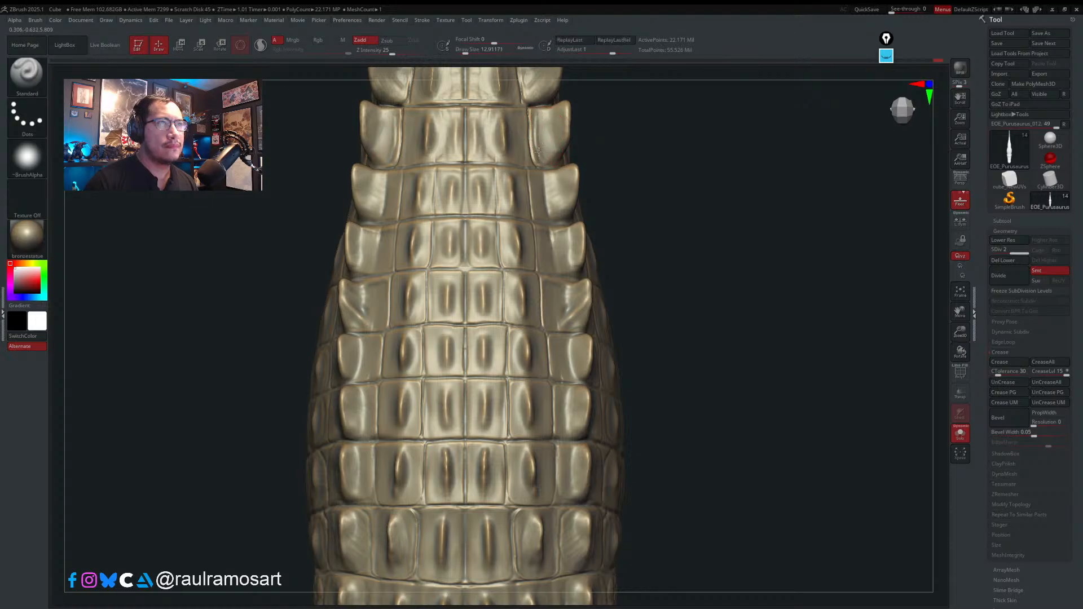
right_click_drag(539, 150, 575, 154)
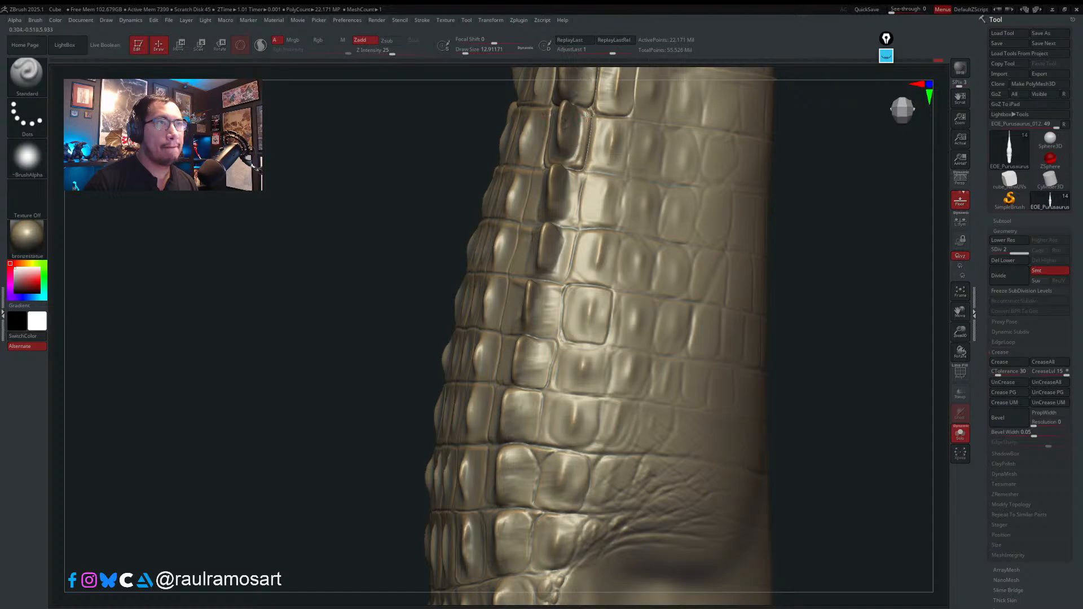
left_click_drag(589, 113, 572, 166)
right_click_drag(574, 166, 570, 173)
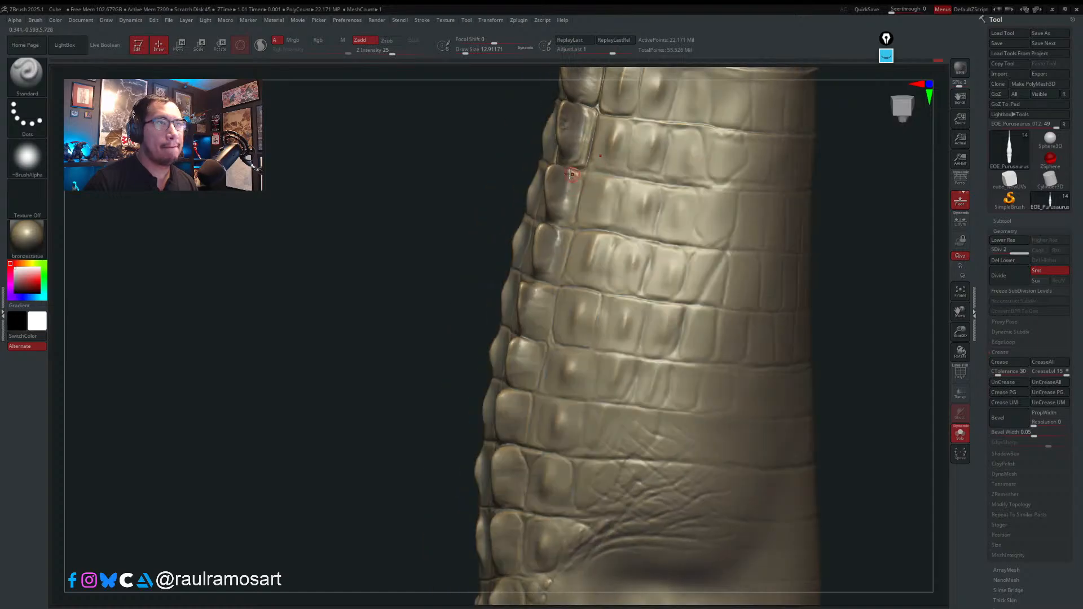
key("s")
left_click_drag(562, 172, 566, 204)
right_click_drag(566, 186, 576, 179)
left_click_drag(575, 174, 569, 222)
right_click_drag(556, 199, 513, 172)
left_click_drag(514, 173, 523, 215)
right_click_drag(518, 177, 513, 142)
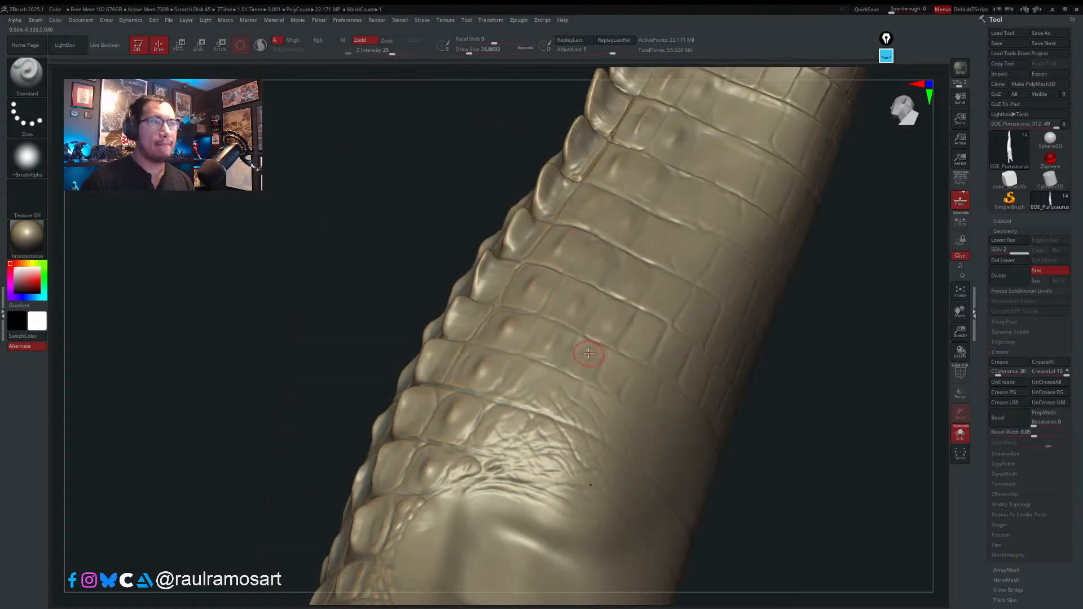
- Raise sharp keels on the column of flank scales beside the spikes with the Standard brush at about 27
right_click_drag(587, 358, 472, 395)
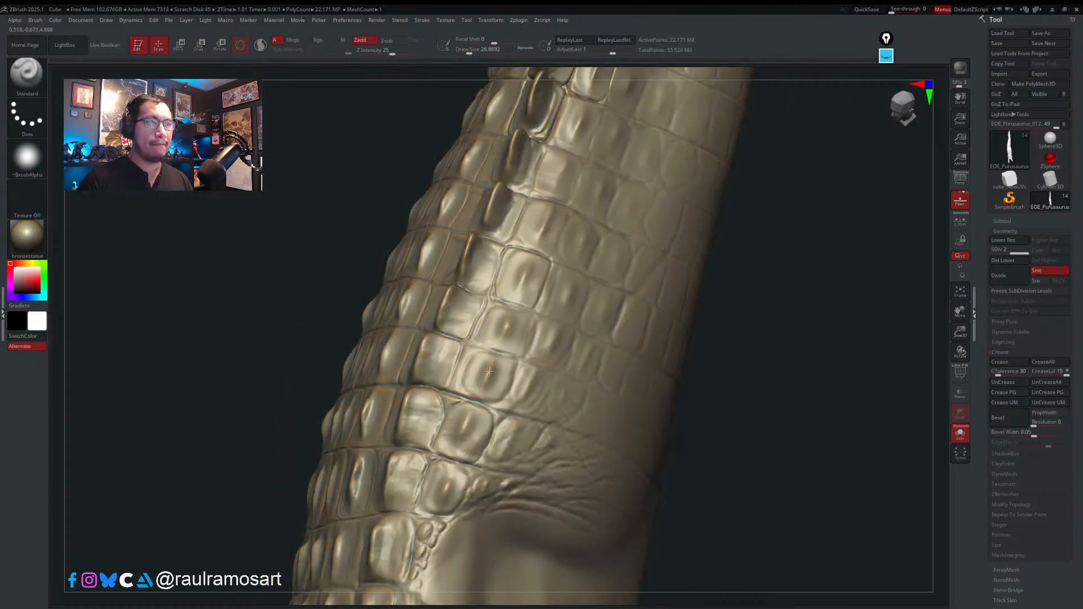
left_click_drag(484, 383, 462, 427)
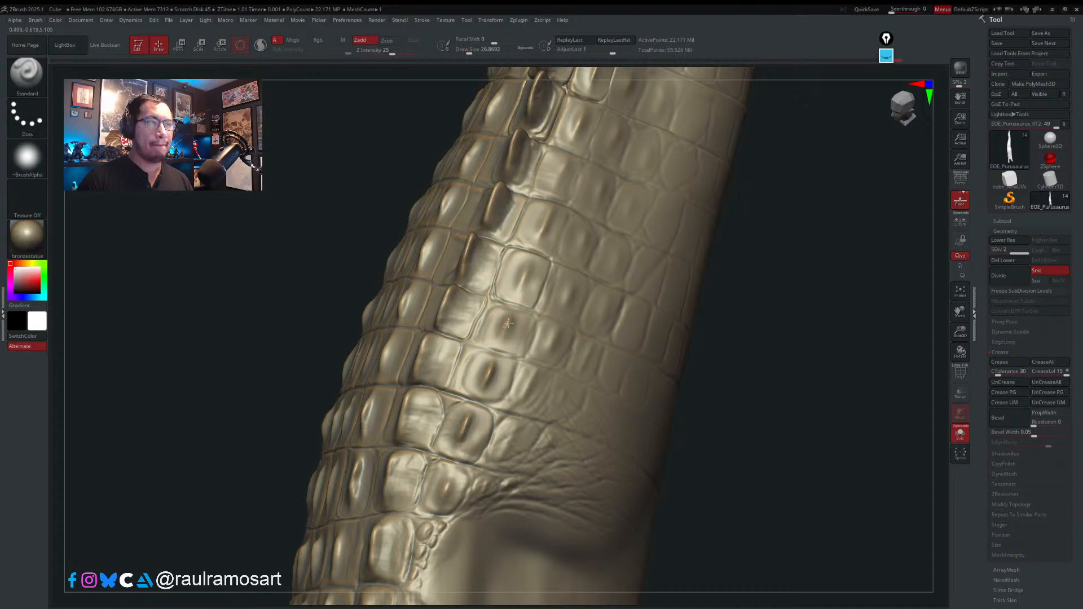
left_click_drag(508, 323, 502, 337)
left_click_drag(528, 257, 520, 286)
left_click_drag(550, 210, 540, 237)
left_click_drag(565, 154, 560, 177)
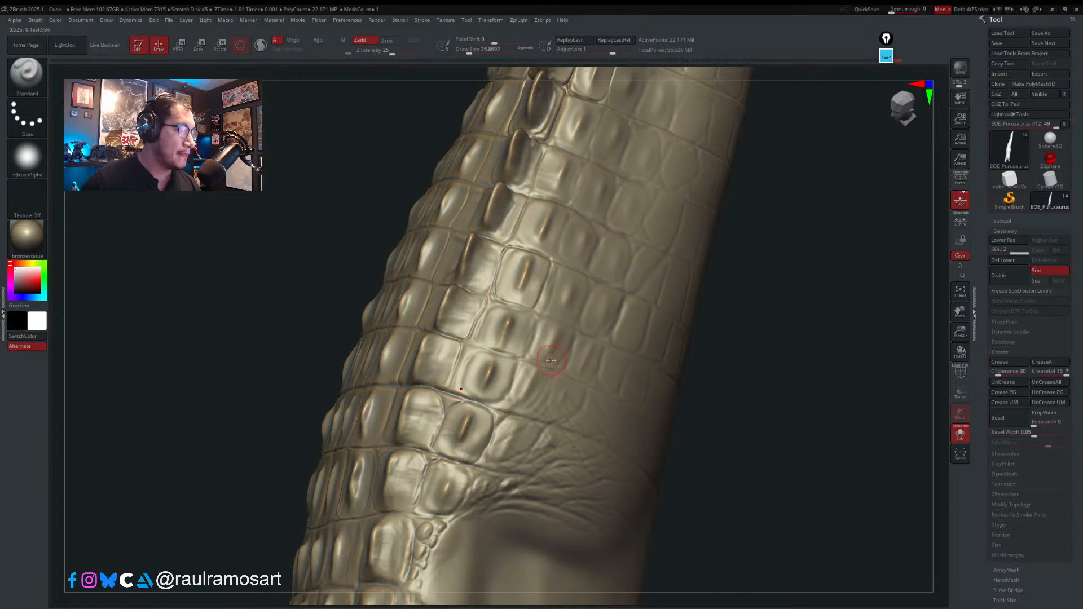
- Examine the keeled scale rows from the back and sides, with the Standard brush enlarged to about 44 and 49
mouse_move(570, 335)
right_mouse_down()
mouse_move(581, 337)
mouse_move(566, 317)
right_mouse_up()
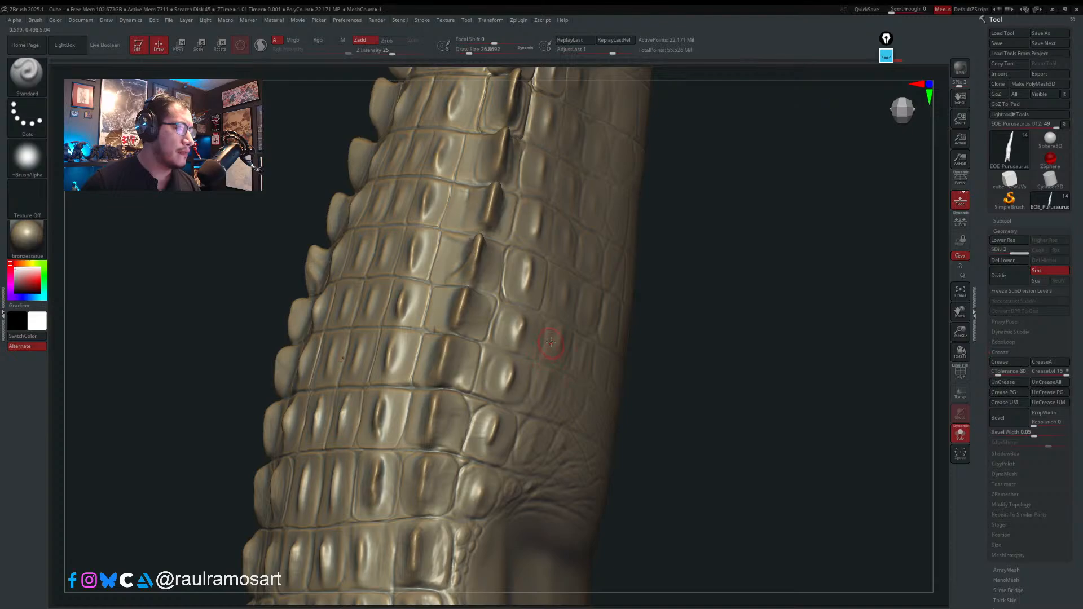
mouse_move(550, 342)
right_mouse_down()
mouse_move(511, 288)
mouse_move(493, 295)
mouse_move(504, 307)
mouse_move(479, 304)
right_mouse_up()
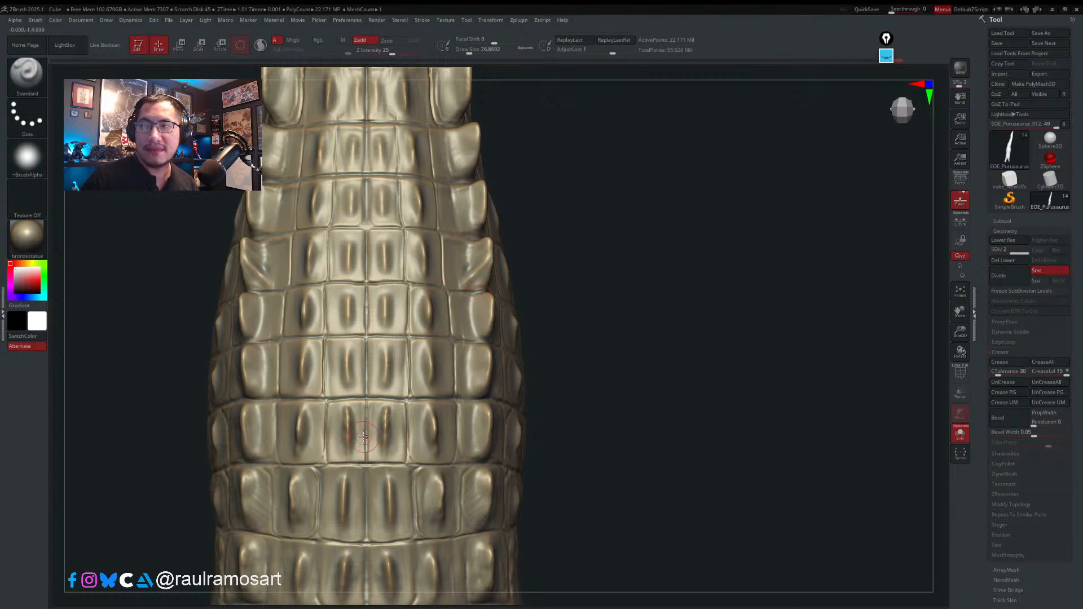
mouse_move(429, 321)
right_mouse_down()
mouse_move(256, 327)
mouse_move(240, 306)
right_mouse_up()
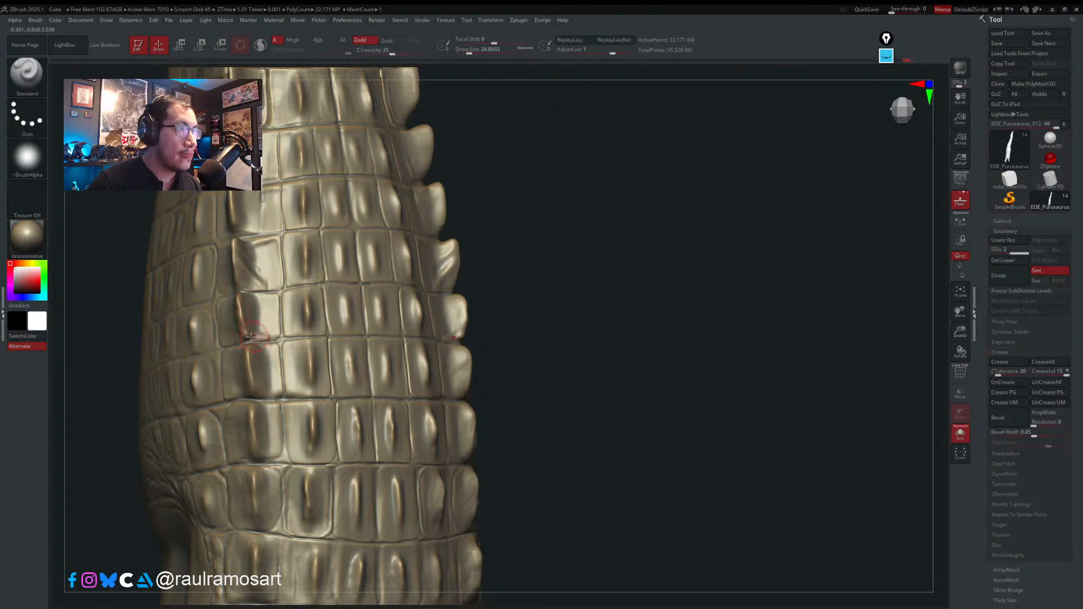
right_click_drag(267, 320, 273, 343)
mouse_move(243, 296)
right_mouse_down()
mouse_move(262, 302)
mouse_move(257, 311)
right_mouse_up()
key("s")
left_click_drag(224, 319, 230, 319)
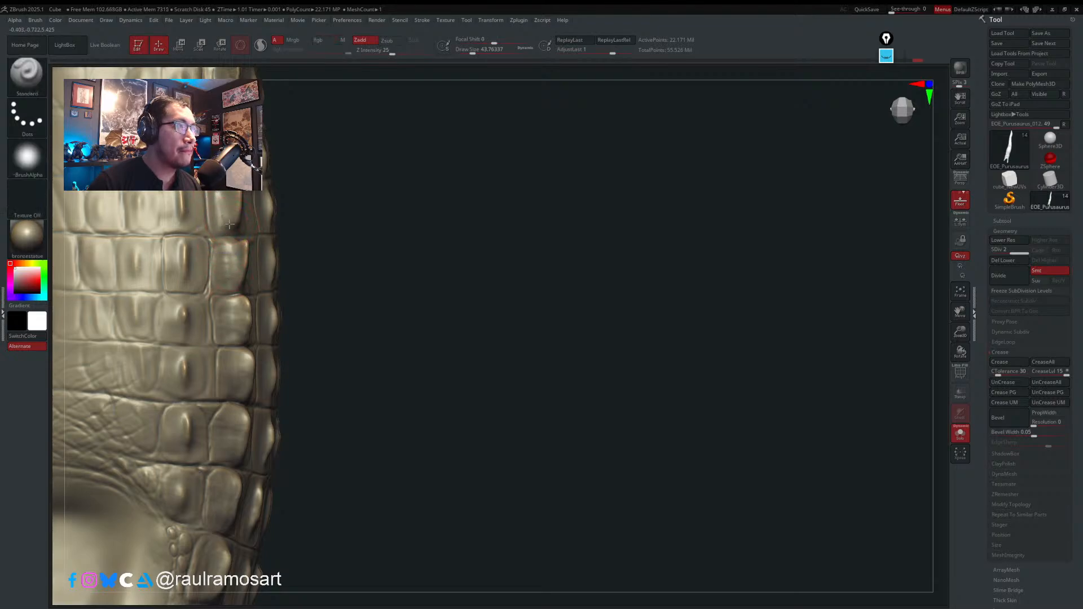
right_click_drag(222, 212, 169, 217)
key("s")
mouse_move(244, 205)
left_mouse_down()
mouse_move(252, 200)
mouse_move(250, 219)
mouse_move(253, 197)
left_mouse_up()
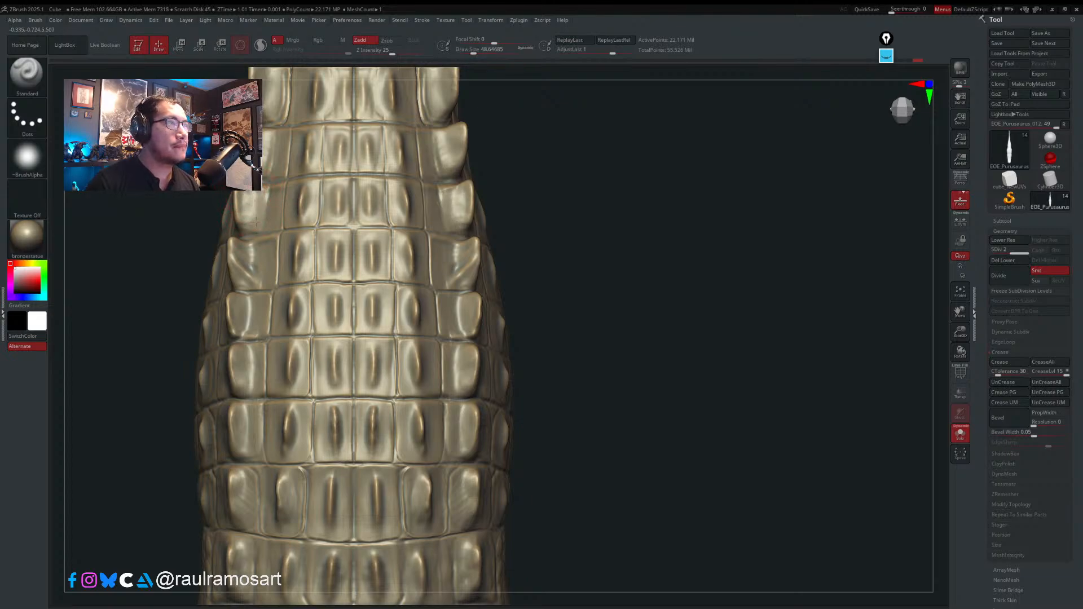
mouse_move(521, 383)
right_mouse_down("ctrl")
mouse_move(516, 318)
mouse_move(628, 346)
right_mouse_up("ctrl")
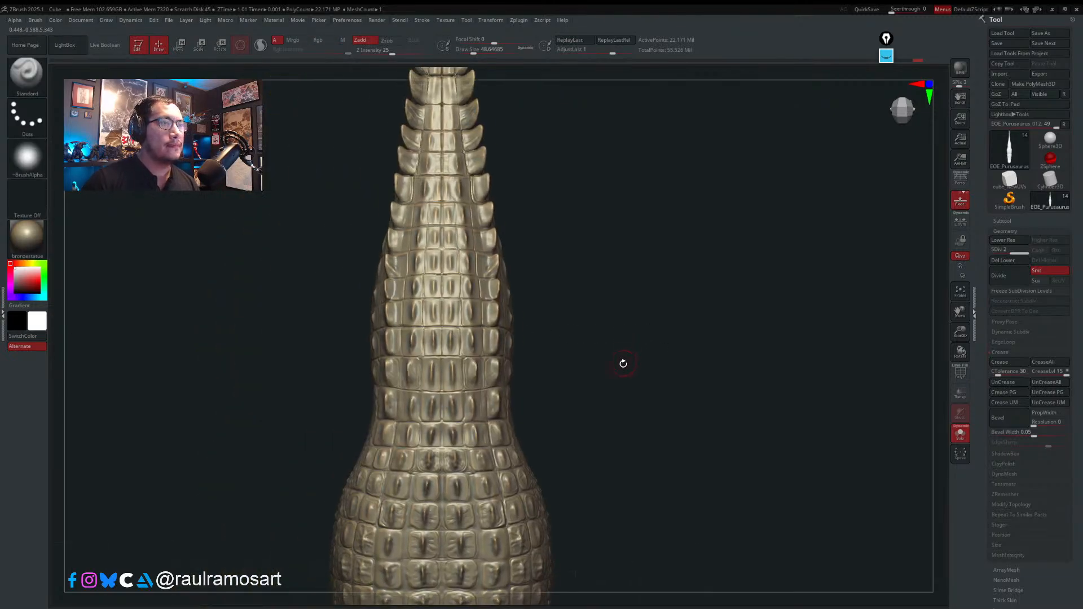
mouse_move(459, 274)
right_mouse_down("ctrl")
mouse_move(489, 333)
mouse_move(480, 325)
right_mouse_up("ctrl")
- Switch to the Clean_BuildUp brush, reduce it to about 31 and build up the inner faces of the lower paired spikes
key("b")
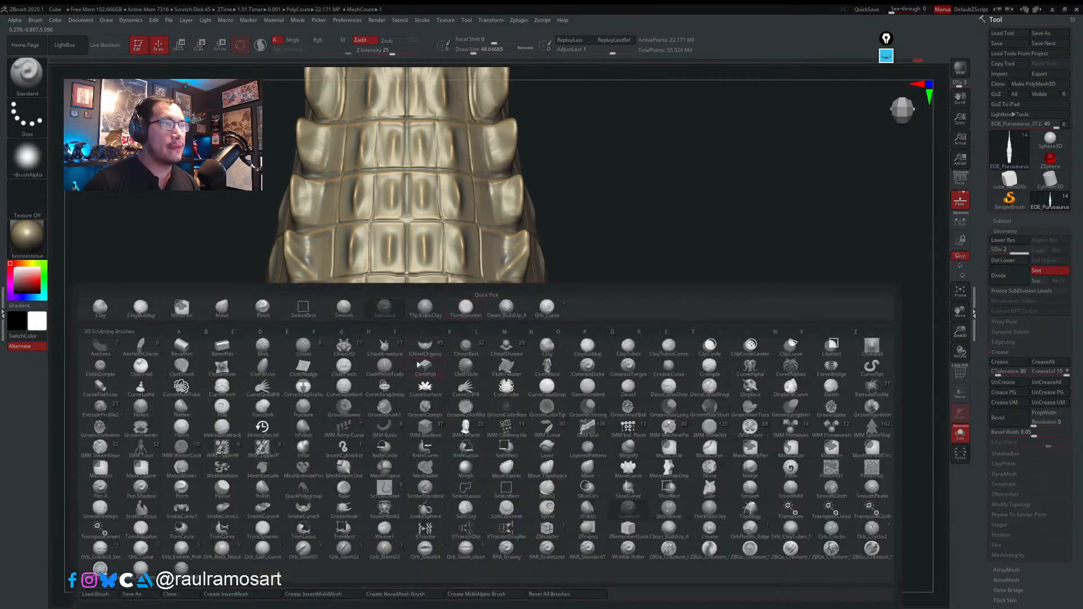
left_click(500, 309)
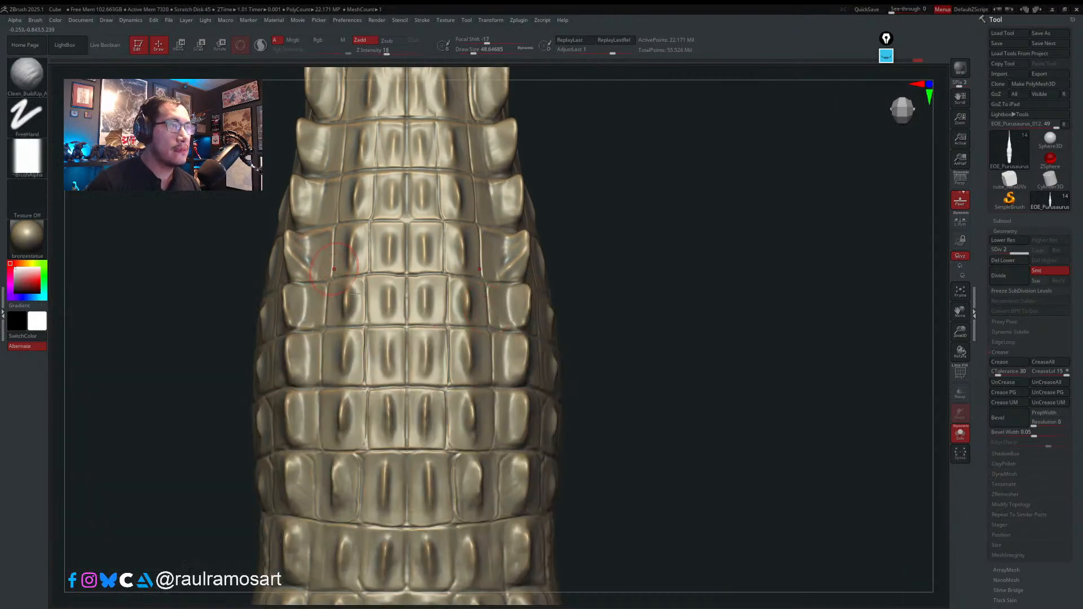
right_click_drag(324, 259, 482, 401, "alt")
key("s")
left_click_drag(481, 293, 478, 293)
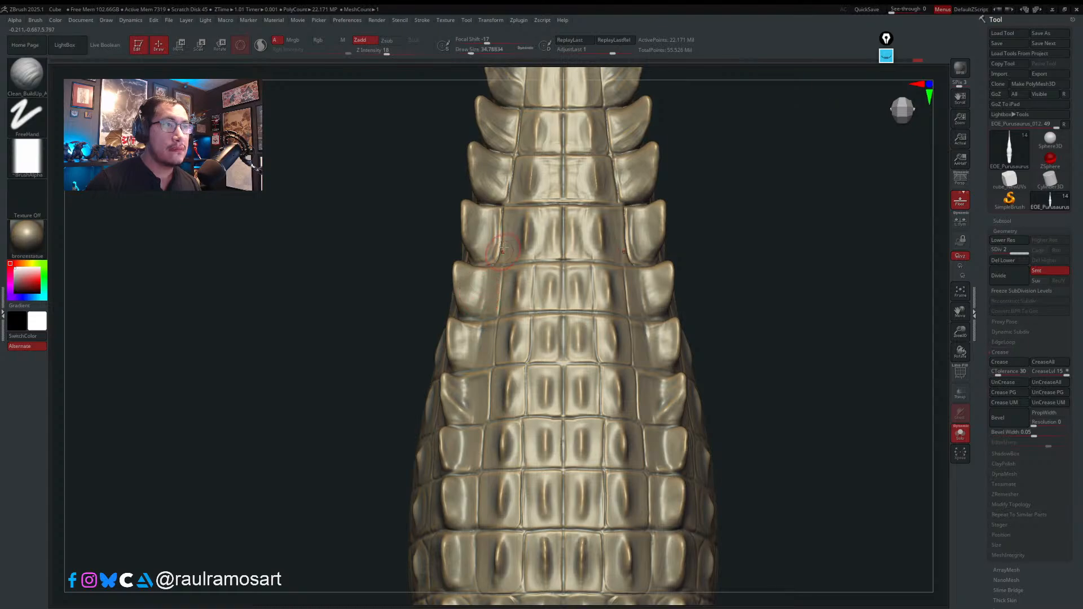
right_click_drag(486, 224, 476, 295, "alt")
key("s")
left_click(477, 295)
left_click_drag(476, 294, 474, 295)
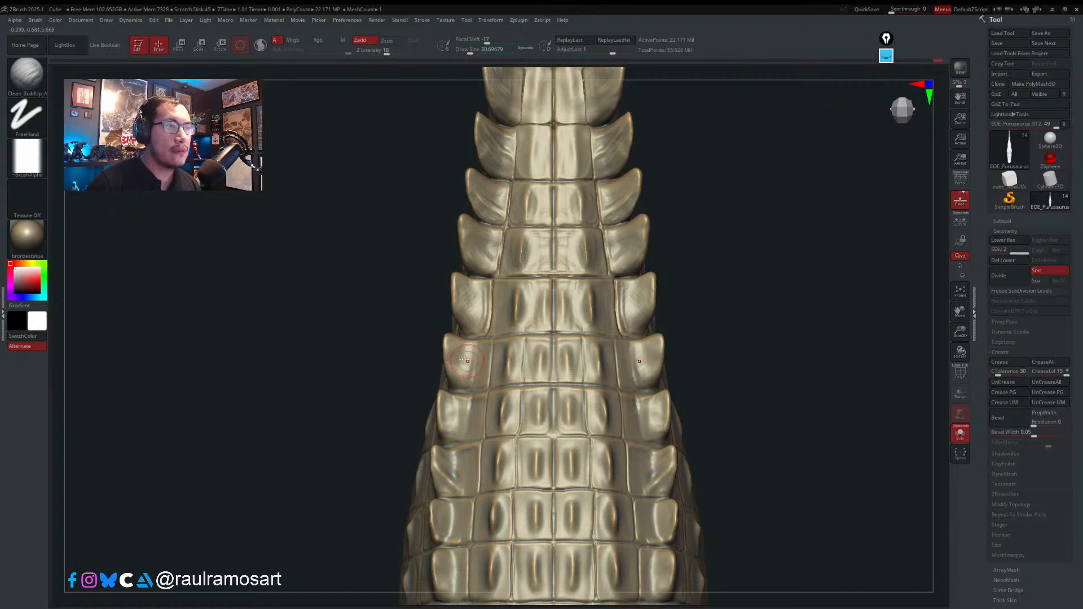
- Build up the next lower spike pair, reduce the Clean_BuildUp brush to about 23 and undo the last stroke
mouse_move(467, 361)
left_mouse_down()
mouse_move(455, 353)
mouse_move(468, 380)
left_mouse_up()
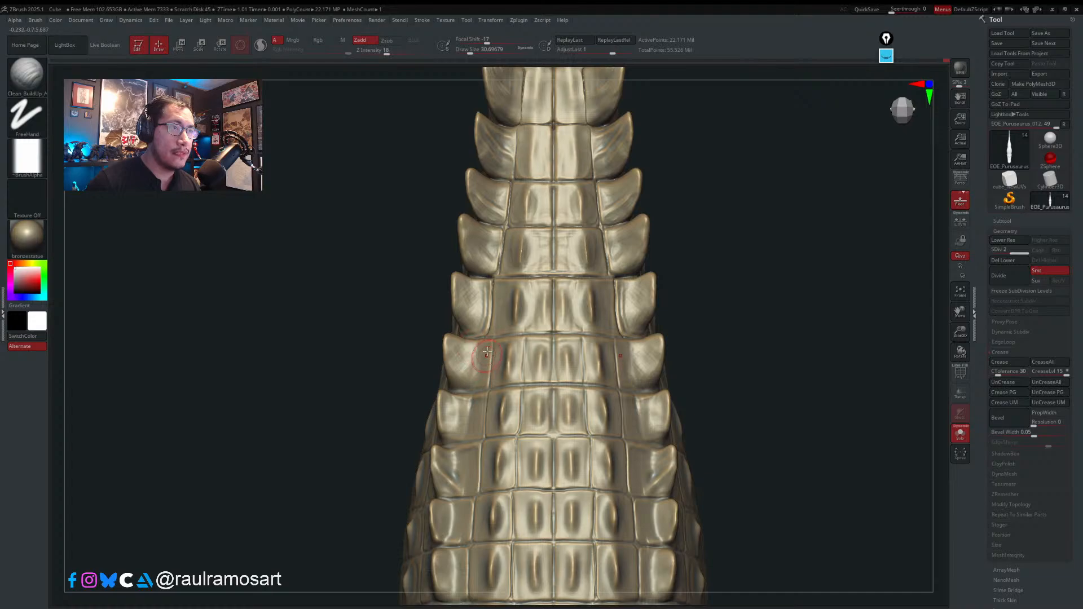
key("[")
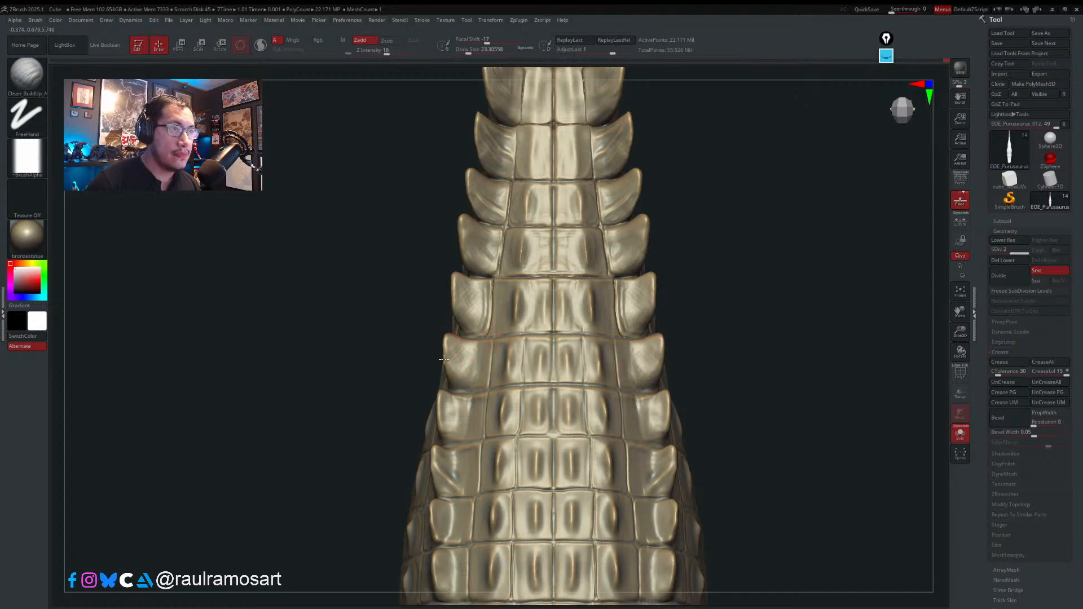
key("ctrl+z")
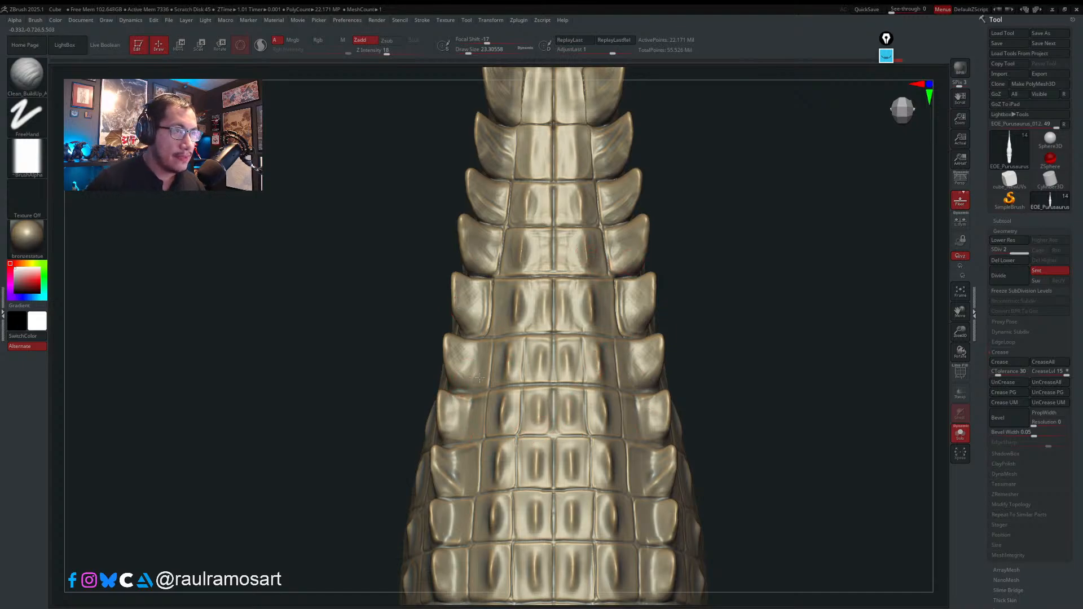
- Switch to the Orb_Curve brush and recut the grooves around the flank-side spike scale at size about 22
mouse_move(479, 376)
right_mouse_down()
mouse_move(601, 392)
mouse_move(742, 370)
mouse_move(747, 358)
mouse_move(533, 327)
right_mouse_up()
key("b")
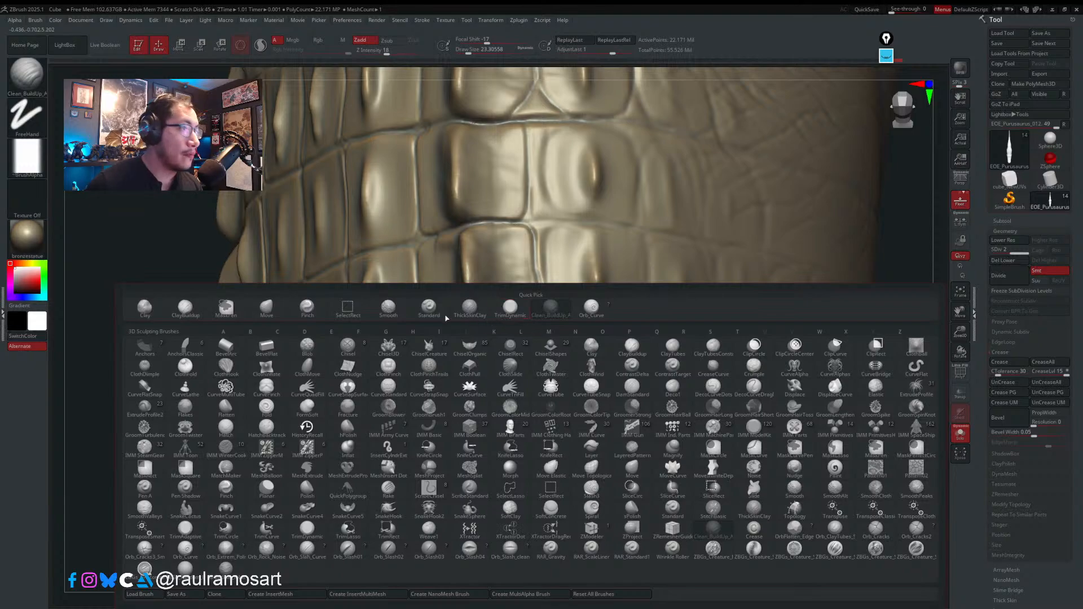
left_click(591, 308)
right_click_drag(530, 333, 511, 329, "ctrl")
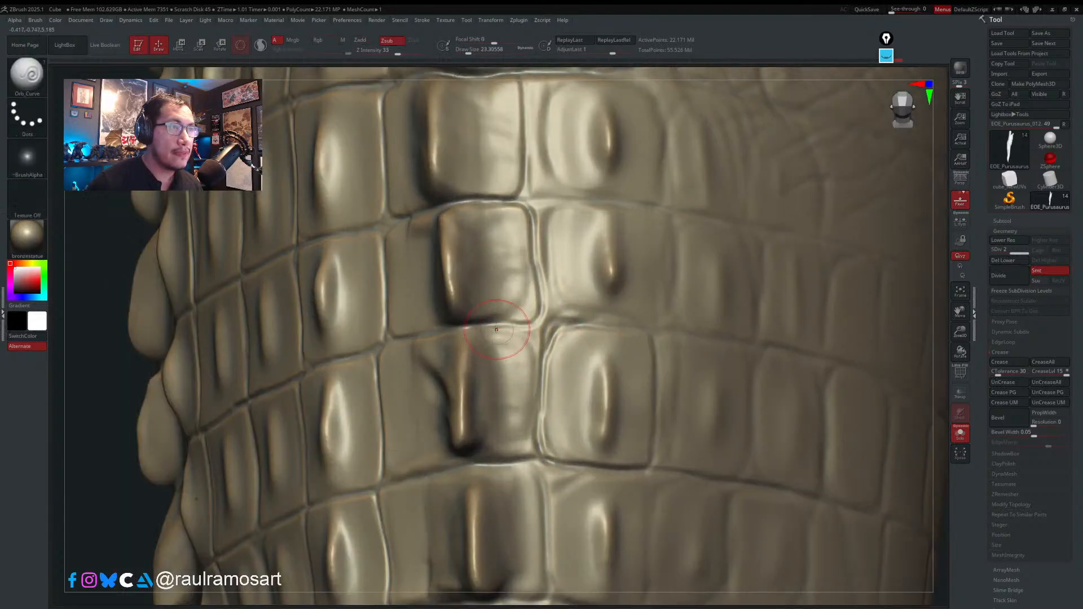
key("s")
mouse_move(497, 331)
left_mouse_down()
mouse_move(474, 331)
mouse_move(522, 331)
mouse_move(540, 347)
mouse_move(531, 458)
left_mouse_up()
key("s")
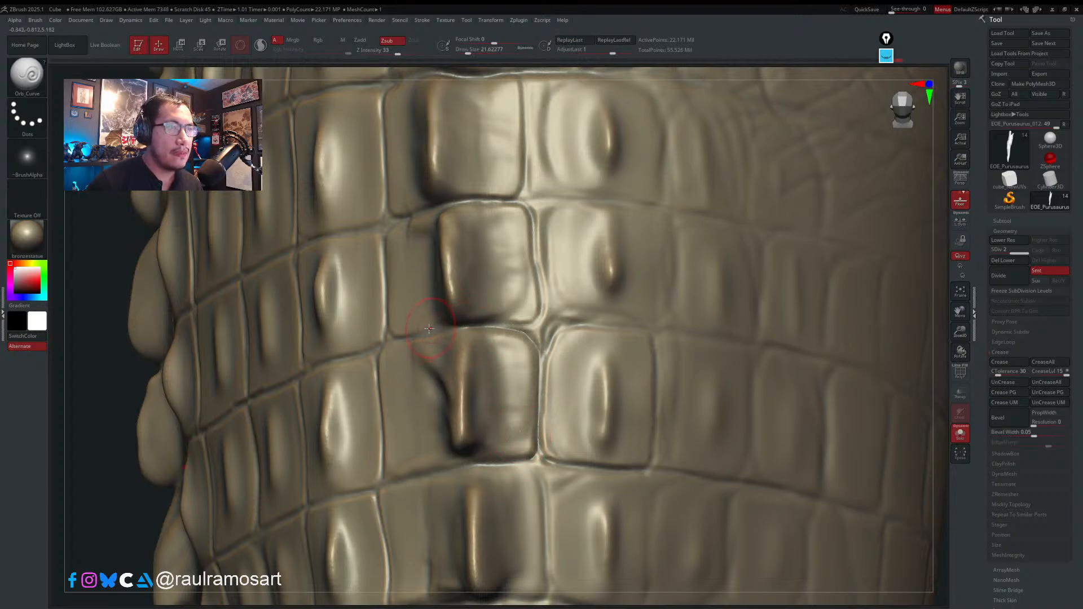
right_click_drag(430, 329, 452, 333)
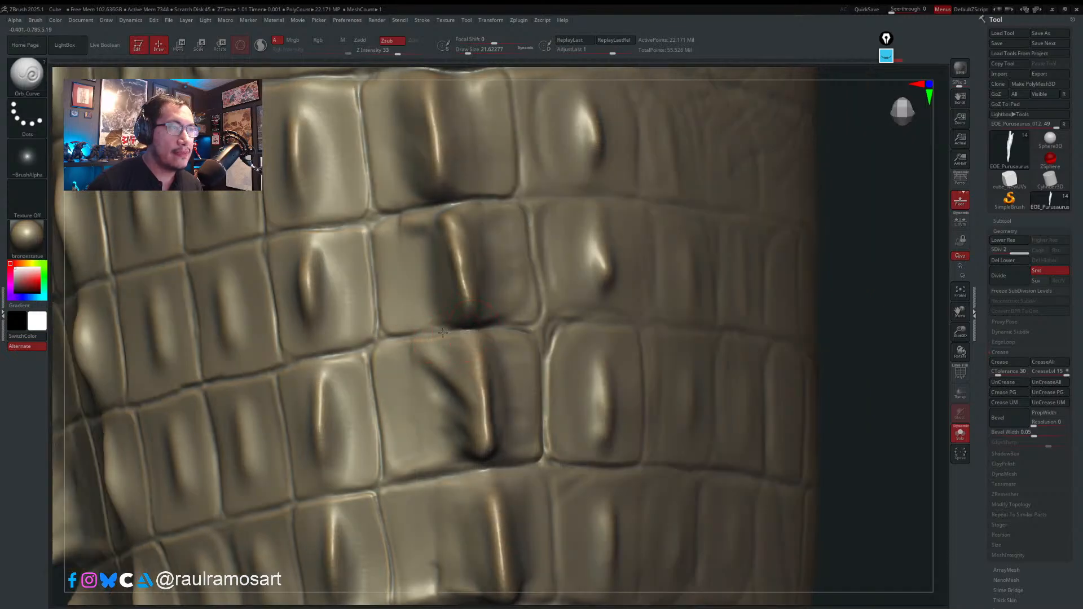
- Recut the grooves around the flank-side spike scales with the Orb_Curve brush, reducing its size to about 18
mouse_move(443, 333)
left_mouse_down()
mouse_move(372, 353)
mouse_move(388, 477)
mouse_move(538, 460)
left_mouse_up()
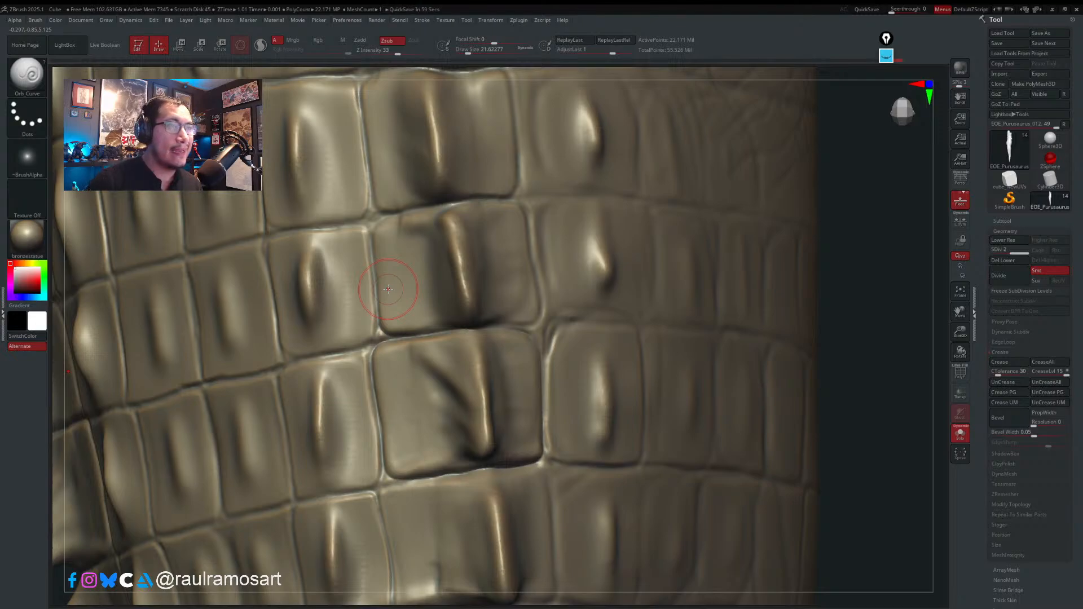
right_click_drag(374, 273, 403, 398)
key("s")
left_click(450, 316)
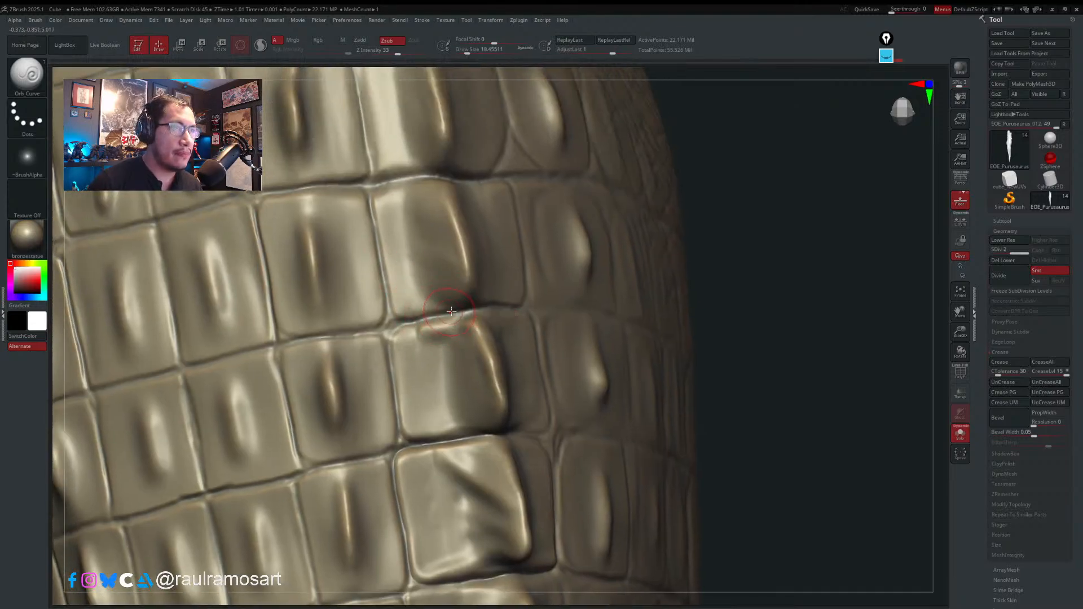
mouse_move(437, 314)
left_mouse_down()
mouse_move(388, 309)
mouse_move(368, 186)
mouse_move(397, 182)
left_mouse_up()
- Recut the groove along the outer edge of the next spike scale up the tail
right_click_drag(400, 198, 628, 215)
right_click_drag(629, 286, 396, 183)
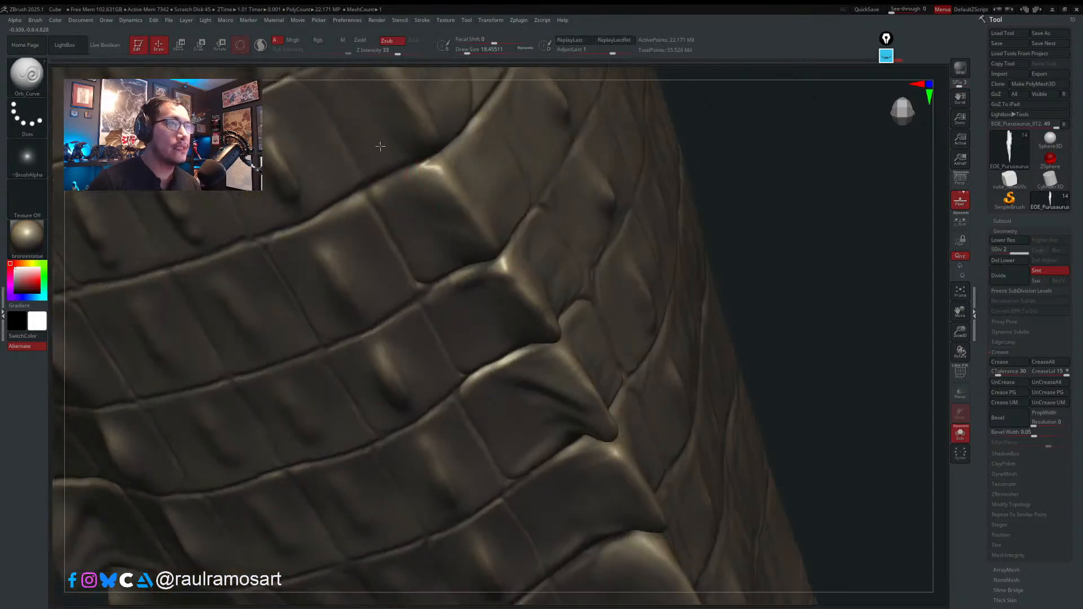
mouse_move(381, 147)
right_mouse_down()
mouse_move(439, 352)
mouse_move(459, 295)
mouse_move(426, 354)
right_mouse_up()
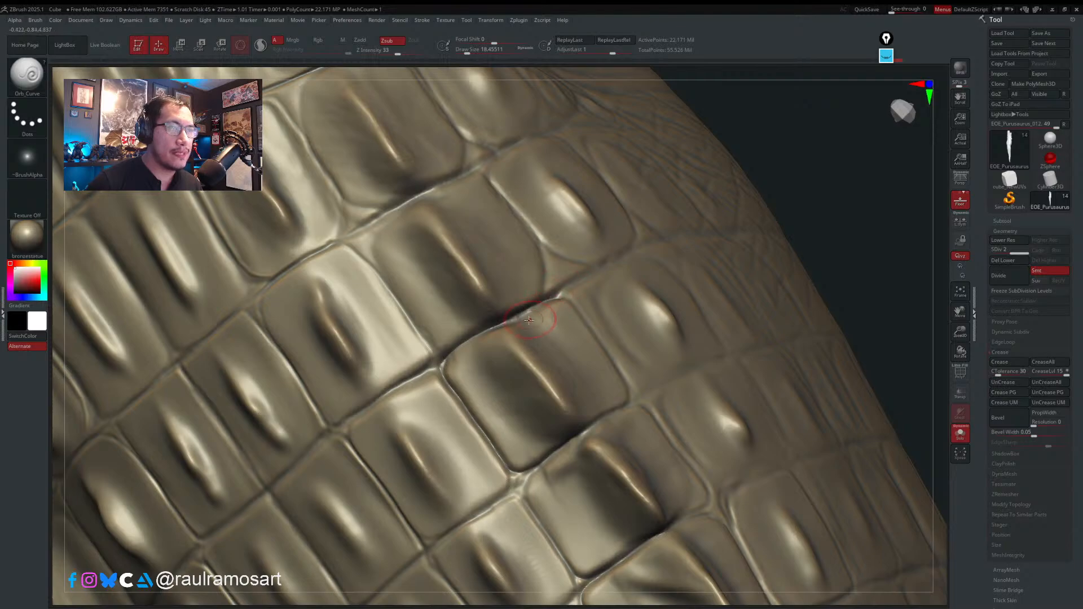
right_click_drag(529, 321, 572, 317)
left_click_drag(557, 295, 632, 394)
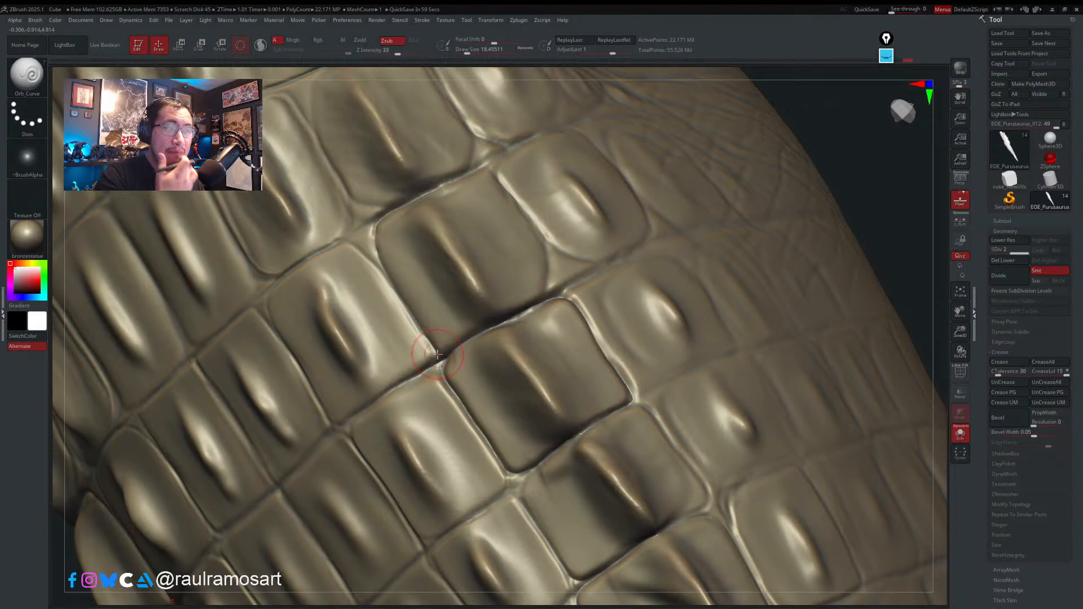
- Deepen the grooves around the keeled scales between the spike row and the back's midline, including the long lines separating the rows
right_click_drag(358, 292, 362, 281)
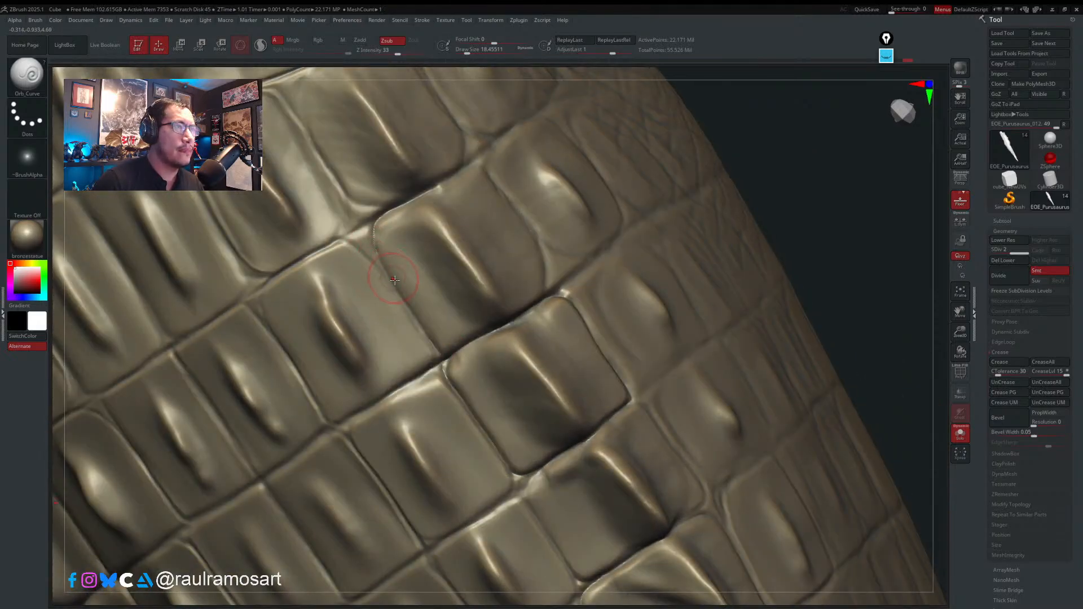
mouse_move(389, 280)
left_mouse_down()
mouse_move(350, 239)
mouse_move(262, 293)
left_mouse_up()
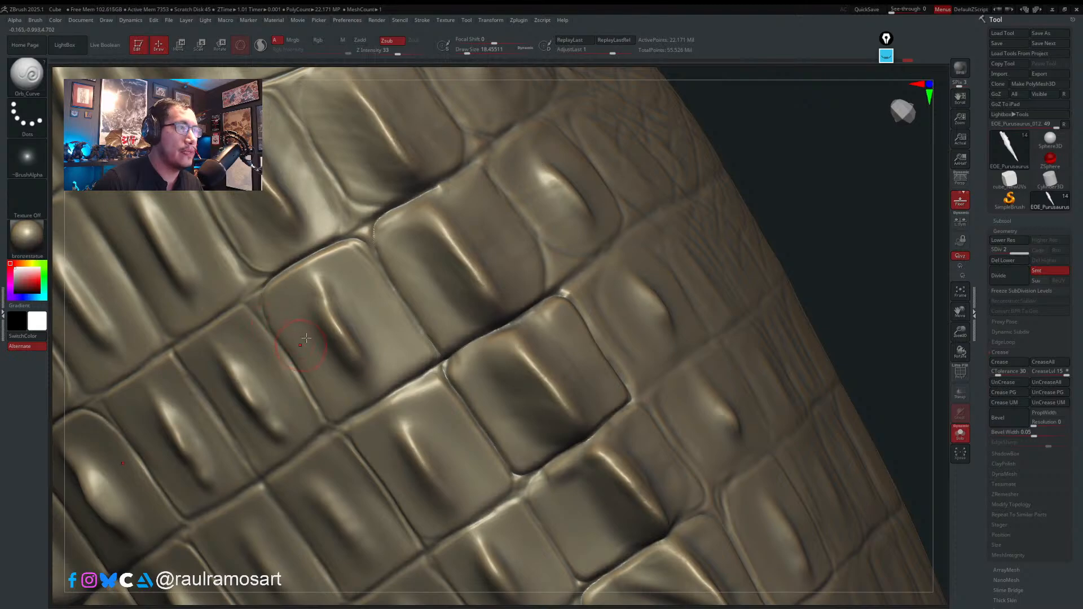
right_click_drag(306, 337, 363, 272)
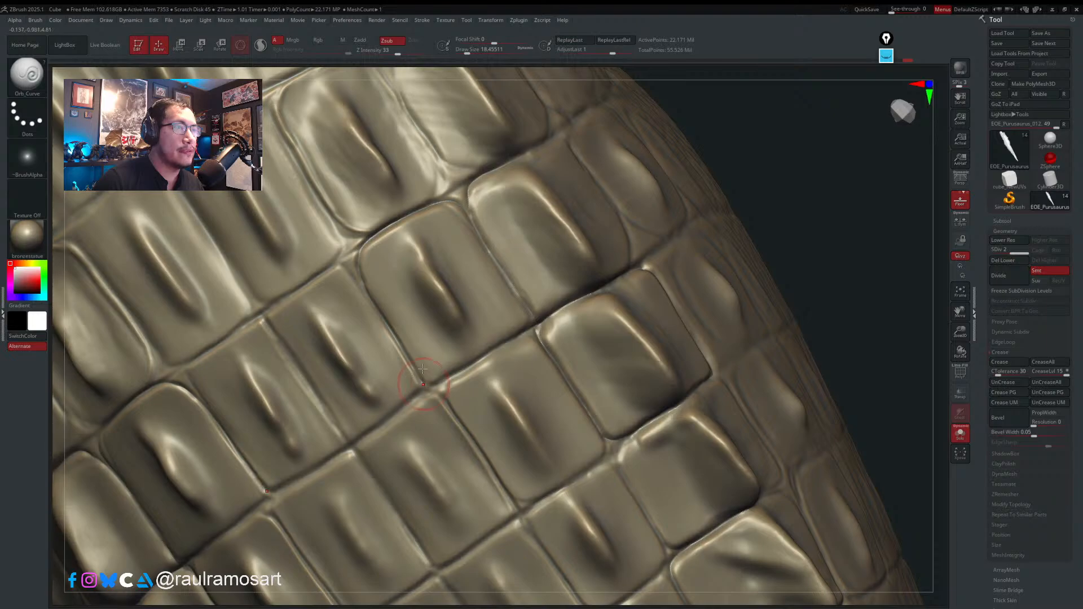
right_click_drag(411, 381, 420, 367)
left_click_drag(408, 361, 405, 404)
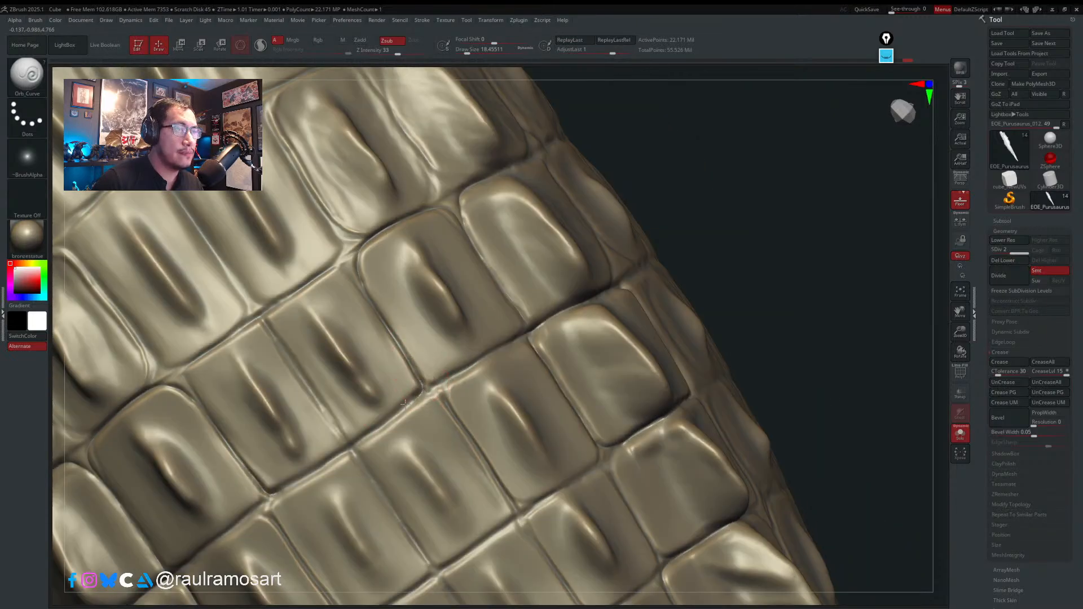
left_click_drag(270, 495, 524, 324)
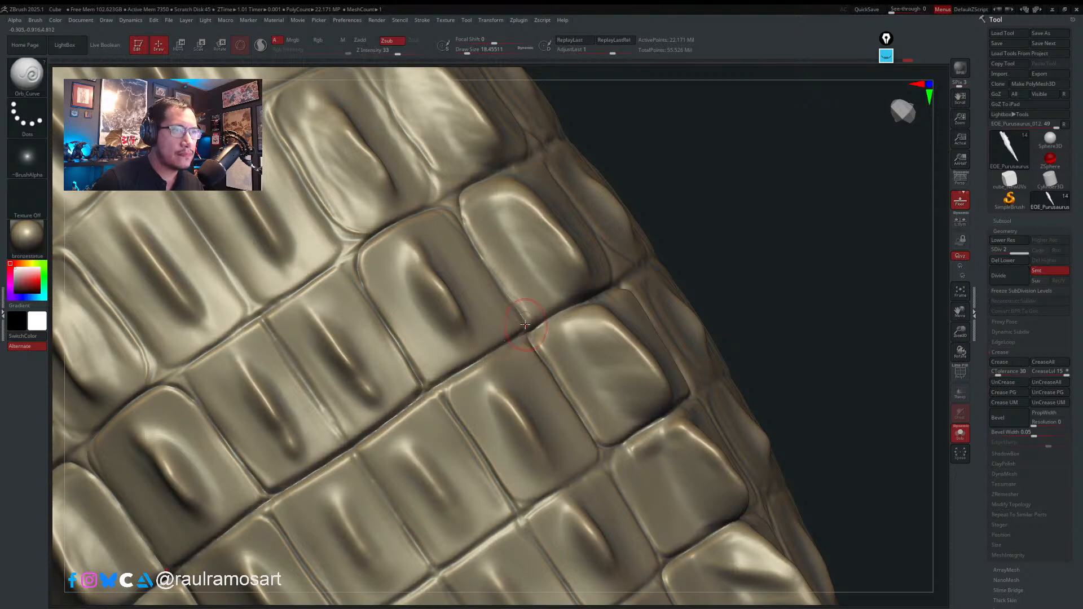
mouse_move(371, 294)
left_mouse_down()
mouse_move(334, 266)
mouse_move(260, 317)
left_mouse_up()
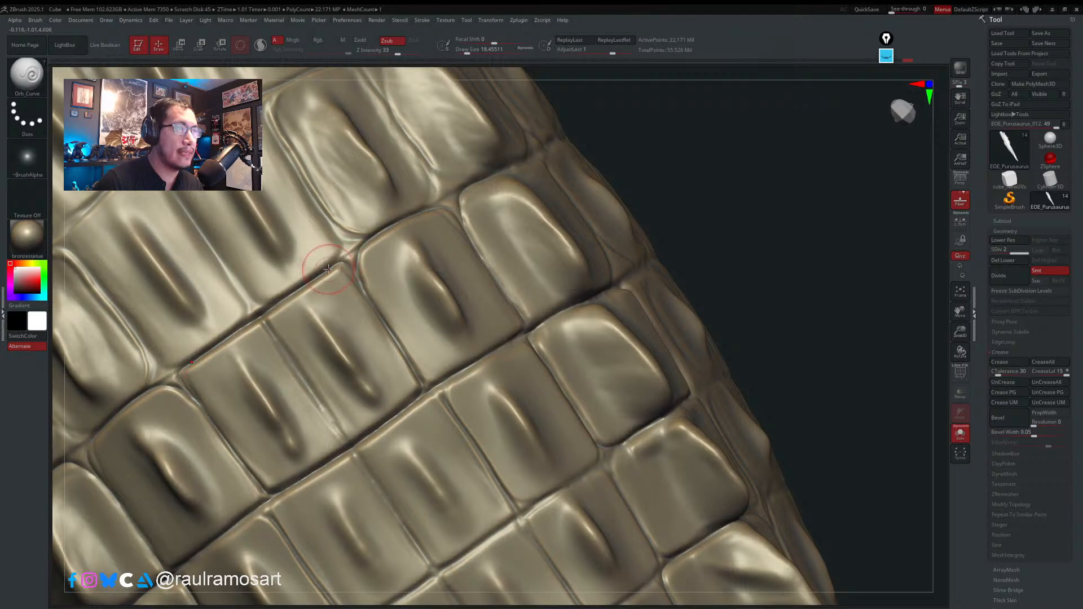
left_click_drag(328, 269, 366, 244)
- Switch to the Pinch brush and tighten the cross grooves on the tail's back at sizes of about 51 and 41
mouse_move(369, 278)
right_mouse_down("ctrl")
mouse_move(329, 285)
mouse_move(346, 286)
mouse_move(345, 268)
right_mouse_up("ctrl")
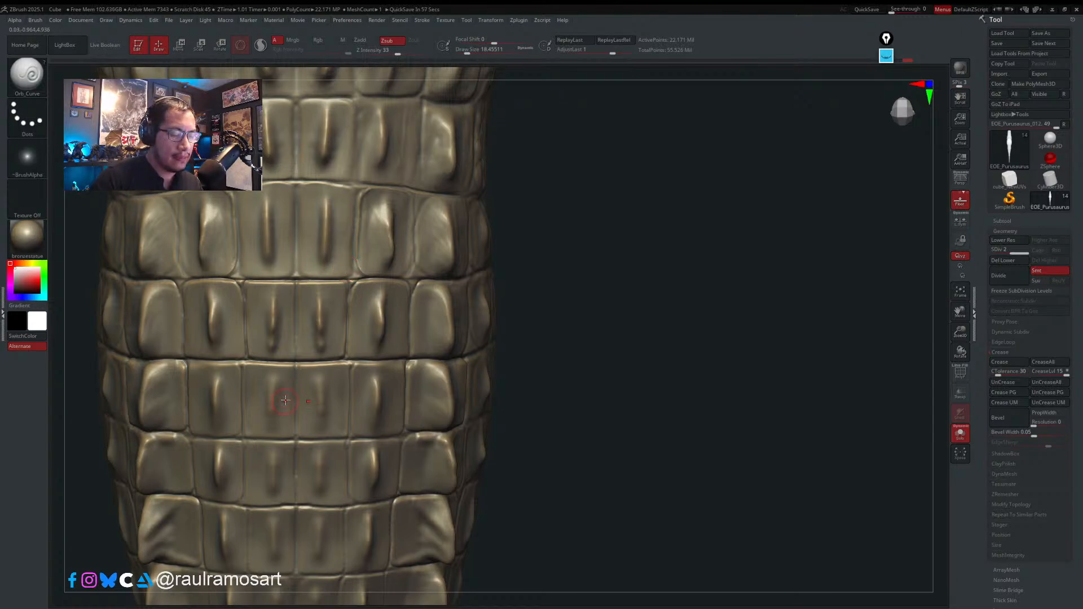
key("b")
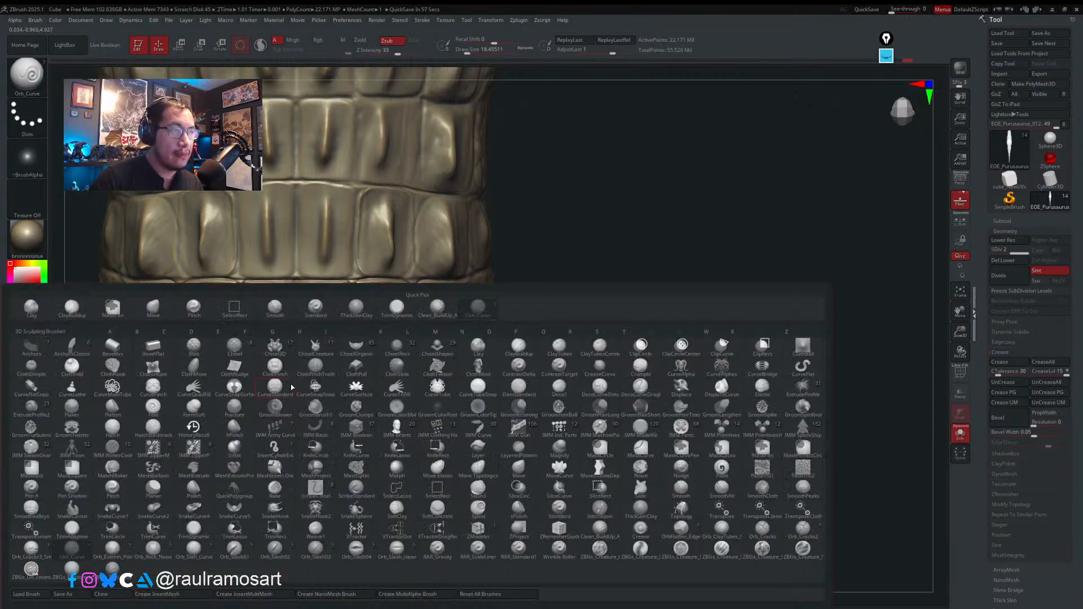
left_click(192, 308)
key("s")
left_click_drag(293, 186, 338, 185)
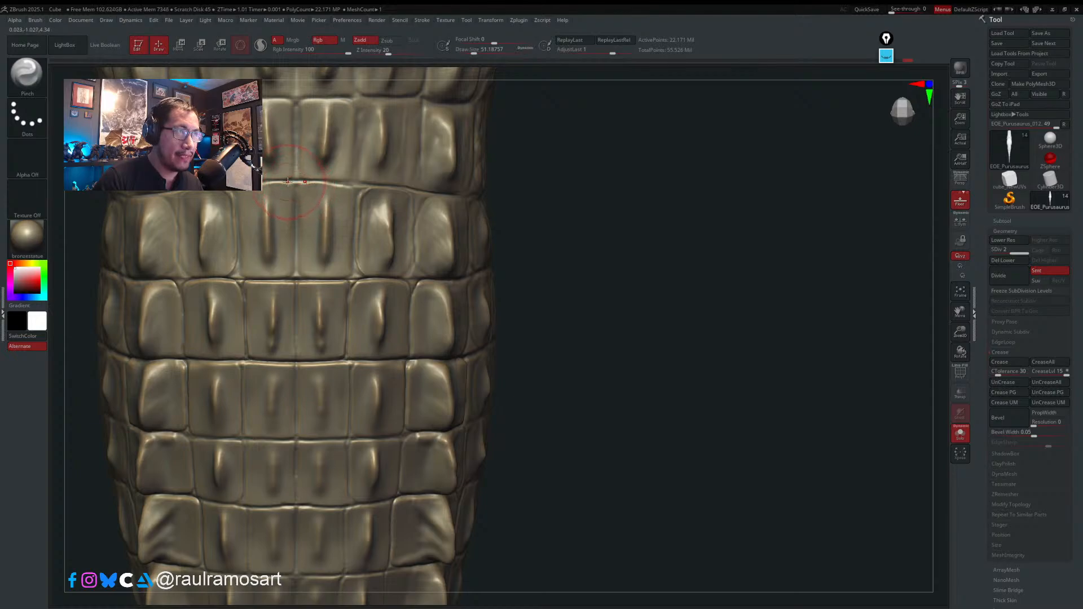
key("s")
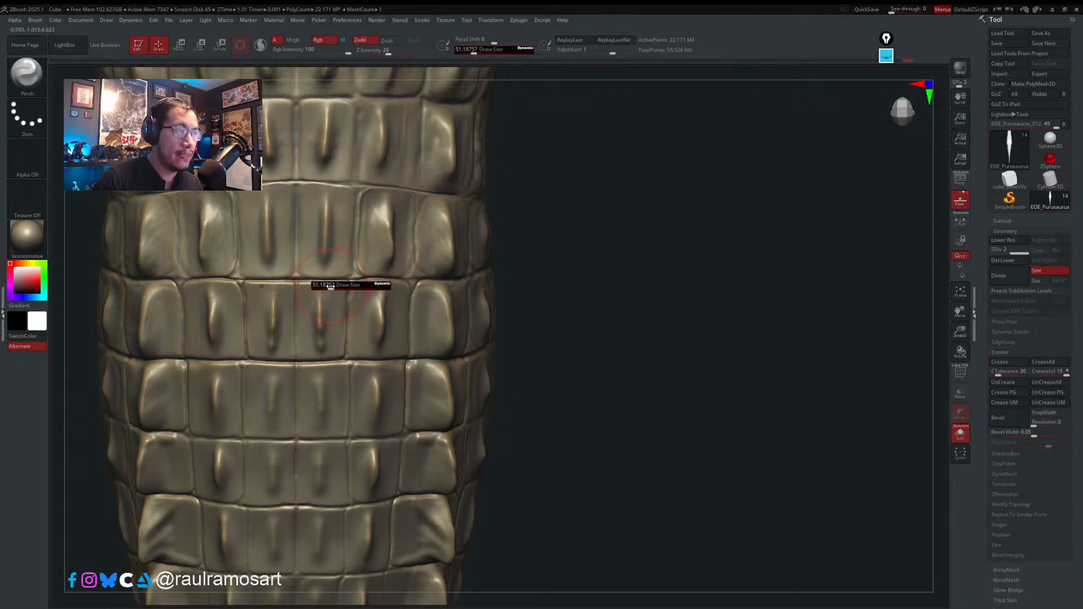
left_click_drag(294, 280, 422, 280)
left_click_drag(285, 357, 390, 351)
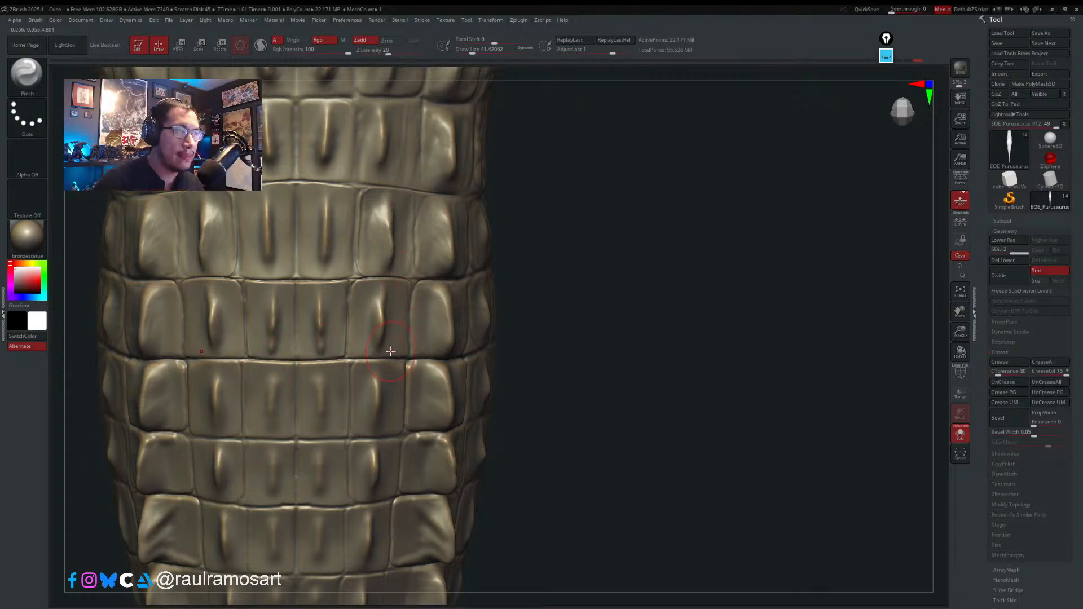
- Pinch the row groove from the spike scale across the flank towards the underside
right_click_drag(408, 393, 381, 388)
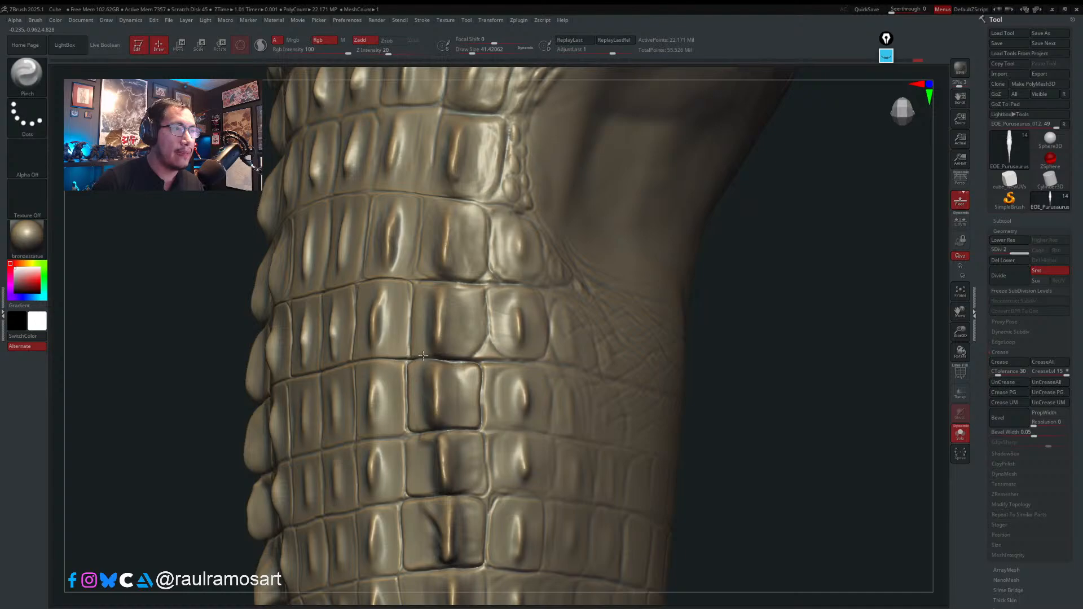
mouse_move(437, 357)
left_mouse_down()
mouse_move(490, 351)
mouse_move(504, 362)
left_mouse_up()
right_click_drag(504, 362, 484, 362)
left_click_drag(556, 367, 698, 384)
- Pinch the cross grooves between the smooth belly bands on the tail's underside
right_click_drag(800, 376, 383, 374)
left_click_drag(383, 375, 499, 372)
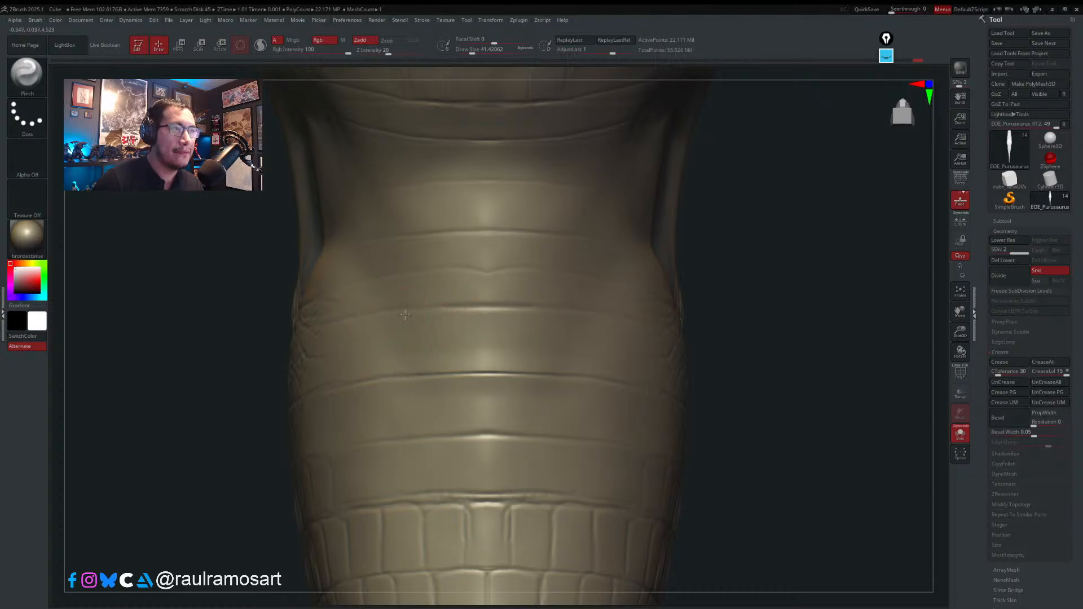
left_click_drag(405, 315, 540, 312)
left_click_drag(357, 314, 545, 314)
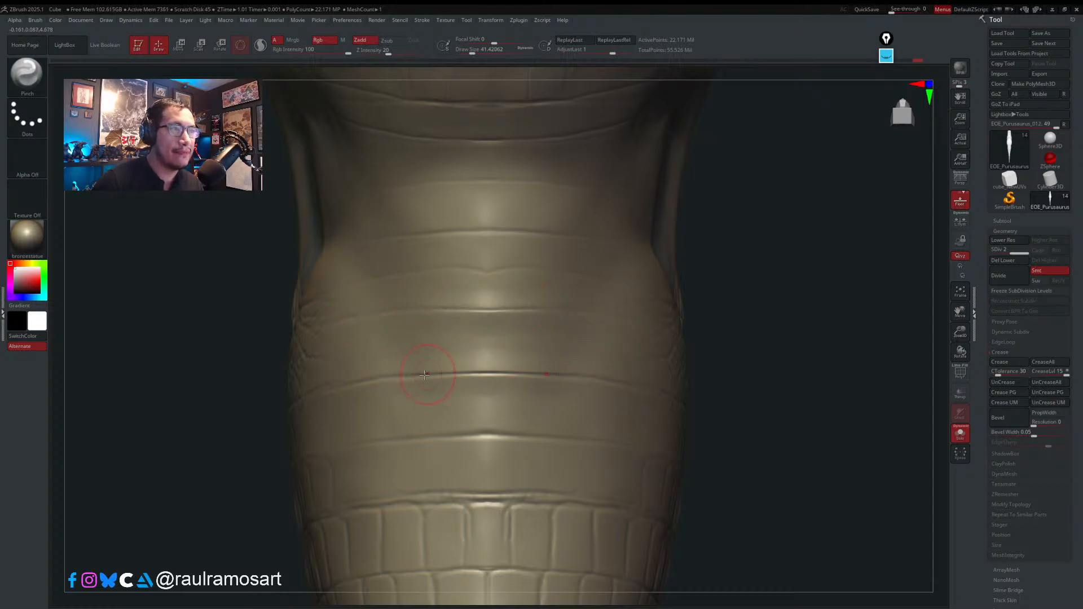
left_click_drag(420, 376, 555, 375)
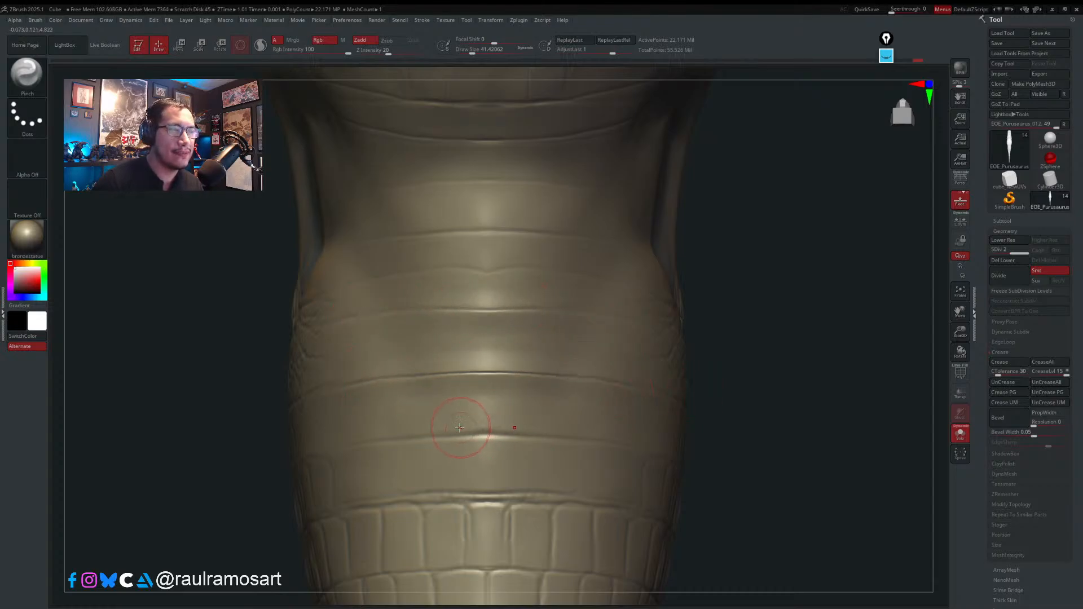
left_click_drag(471, 433, 594, 439)
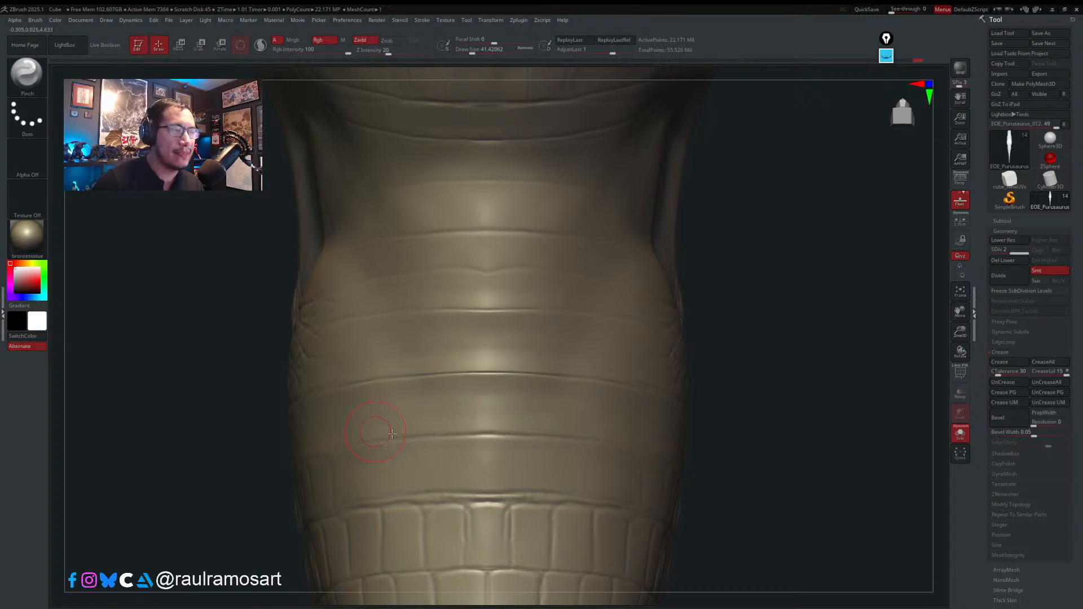
left_click_drag(242, 431, 451, 435)
- Reduce the Pinch brush to about 39 and then 23, tightening the vertical groove between the paired flank scales below the leg
left_click_drag(515, 395, 862, 299, "alt")
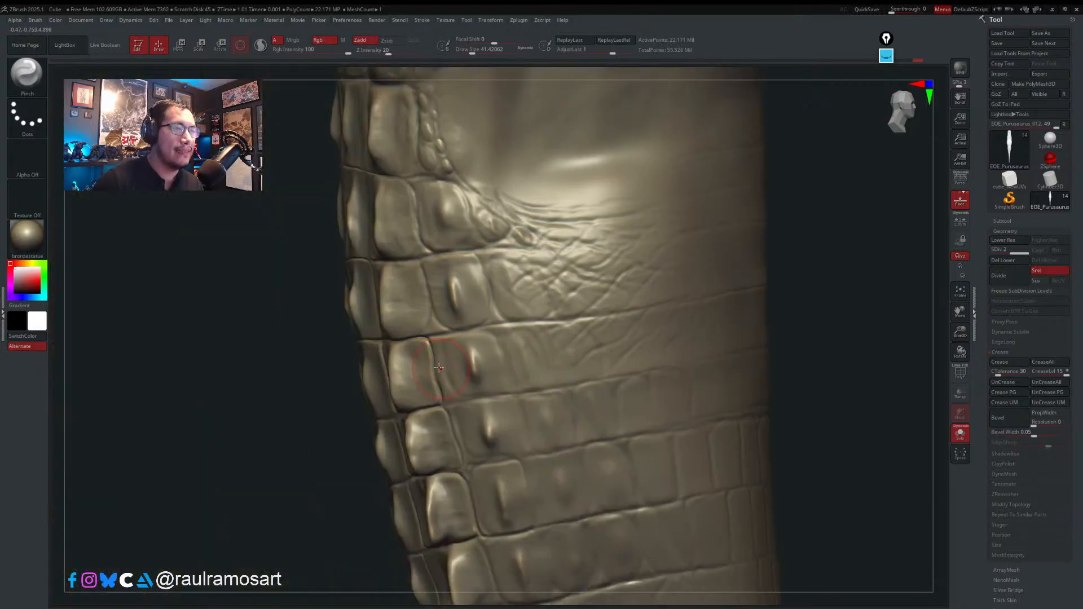
mouse_move(270, 360)
left_mouse_down()
mouse_move(395, 313)
mouse_move(324, 362)
left_mouse_up()
left_click_drag(433, 426, 625, 566, "alt")
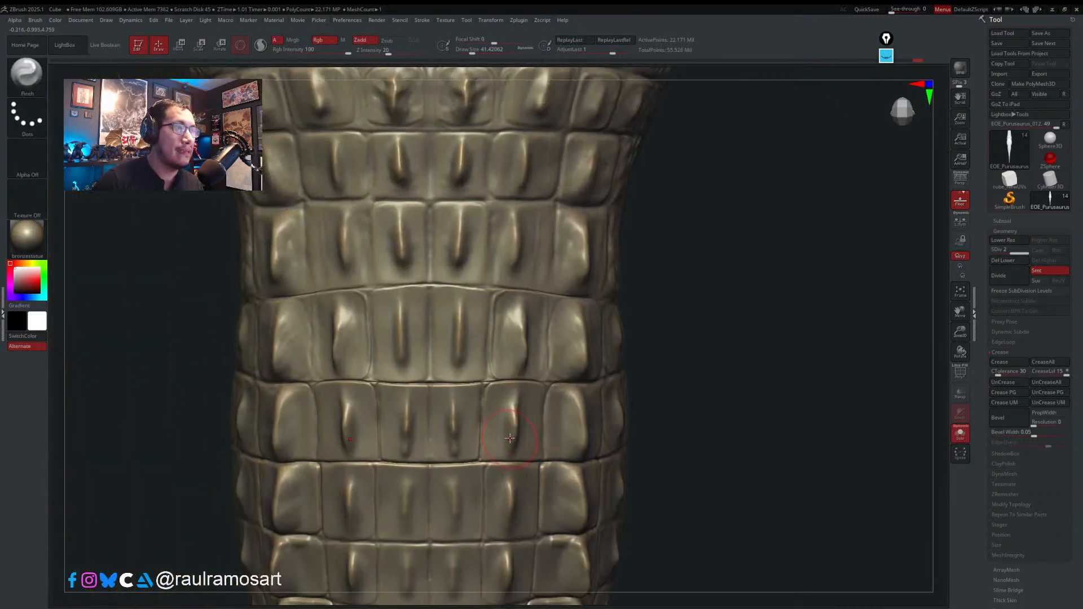
mouse_move(551, 359)
right_mouse_down()
mouse_move(573, 340)
mouse_move(542, 350)
right_mouse_up()
key("s")
left_click_drag(379, 321, 380, 292)
key("s")
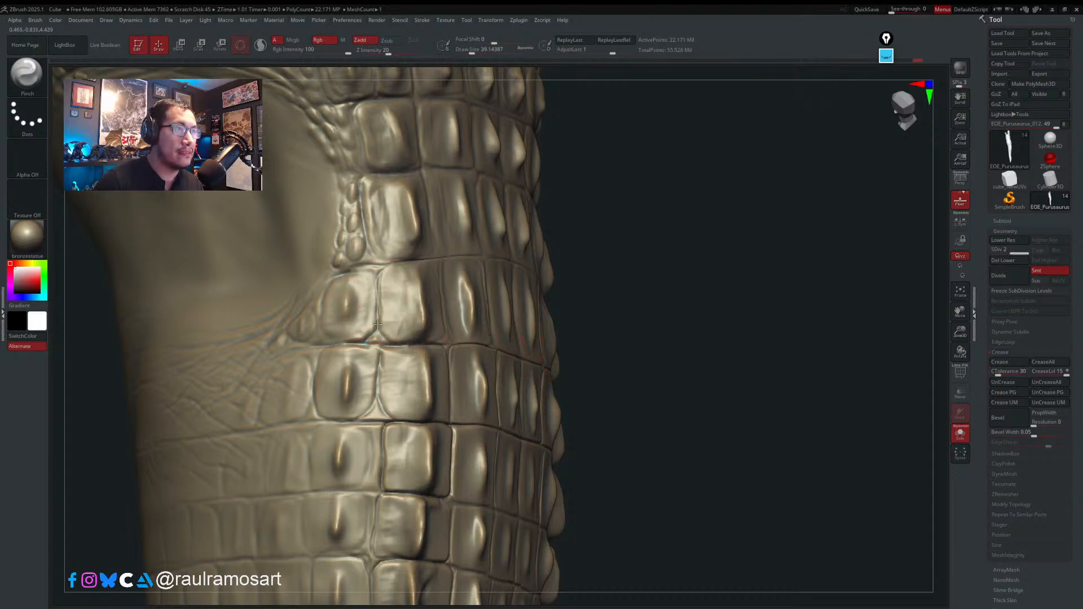
mouse_move(364, 337)
left_mouse_down()
mouse_move(376, 319)
mouse_move(415, 344)
mouse_move(376, 394)
left_mouse_up()
left_click_drag(377, 358, 371, 406)
key("s")
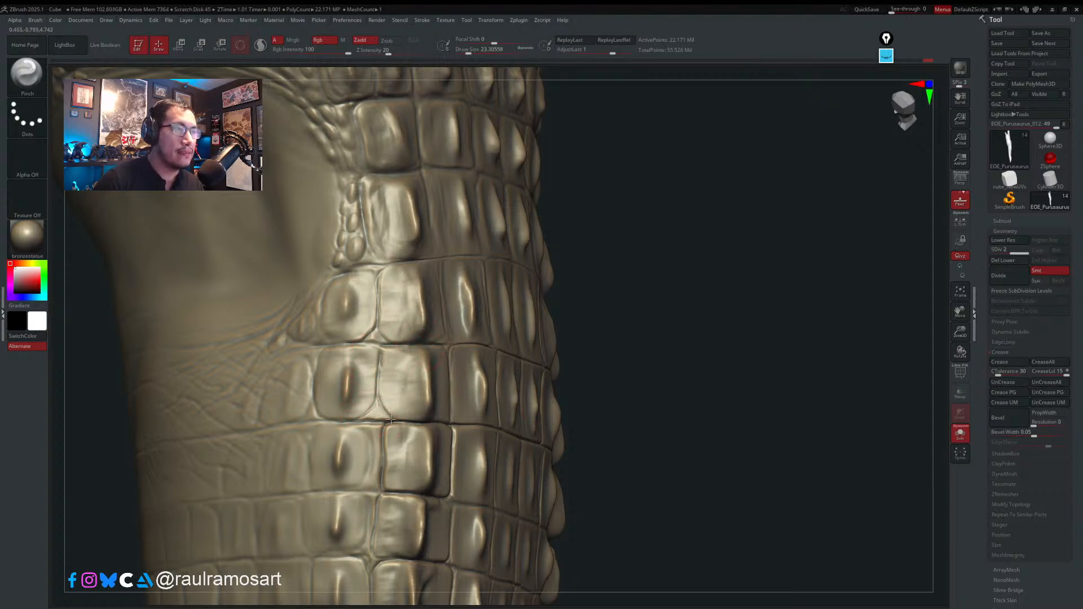
- Enlarge the Pinch brush to about 56, then set it to about 44 and pinch the grooves between the lower flank scales
key("s")
left_click_drag(378, 453, 381, 445)
key("s")
key("s")
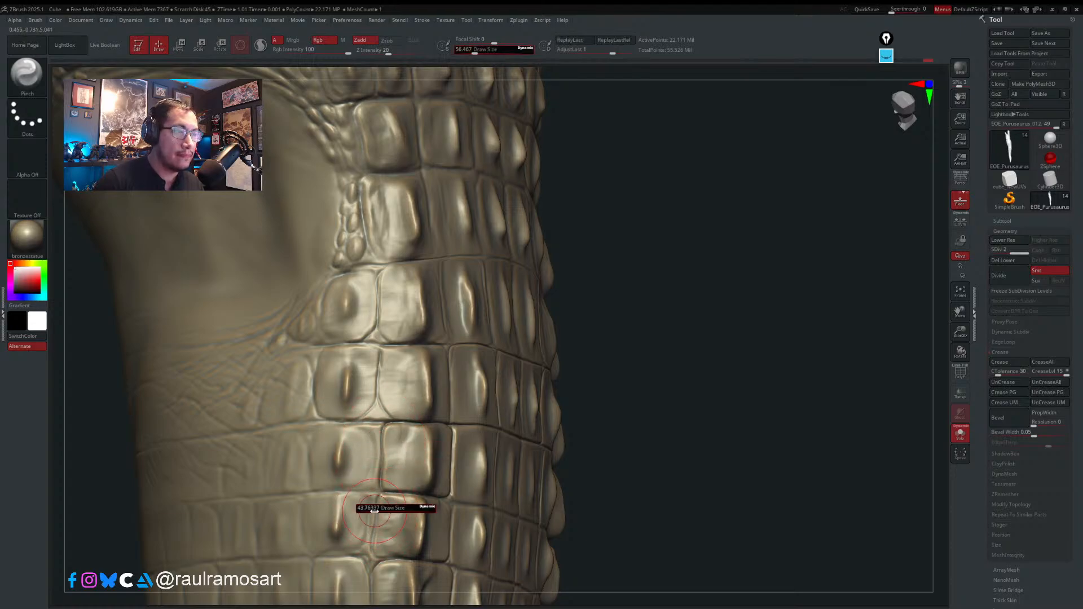
left_click_drag(378, 507, 371, 507)
right_click_drag(374, 481, 403, 391, "alt")
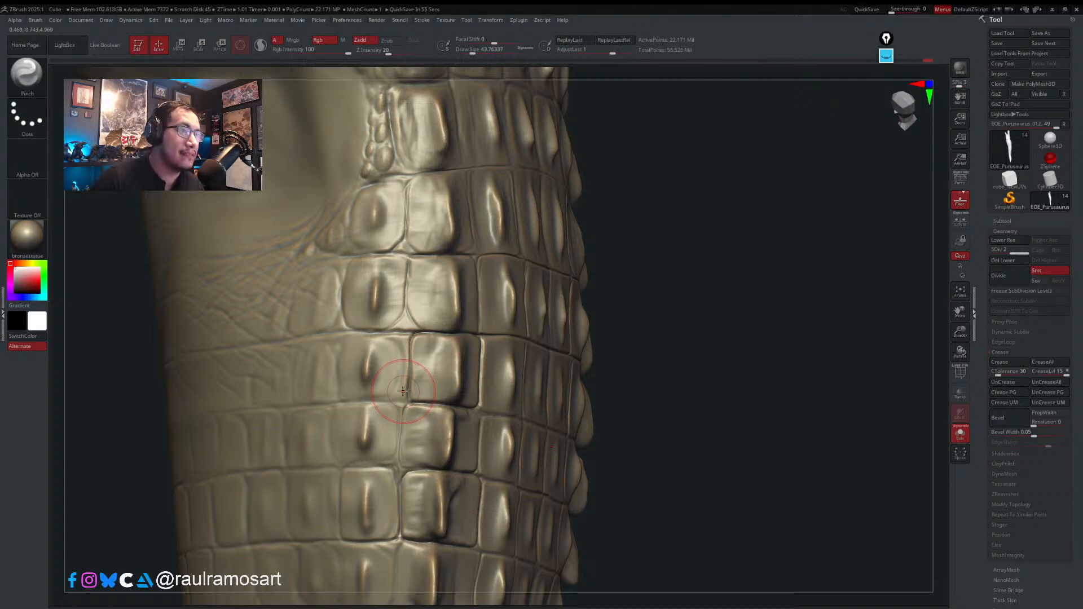
right_click_drag(409, 330, 404, 332)
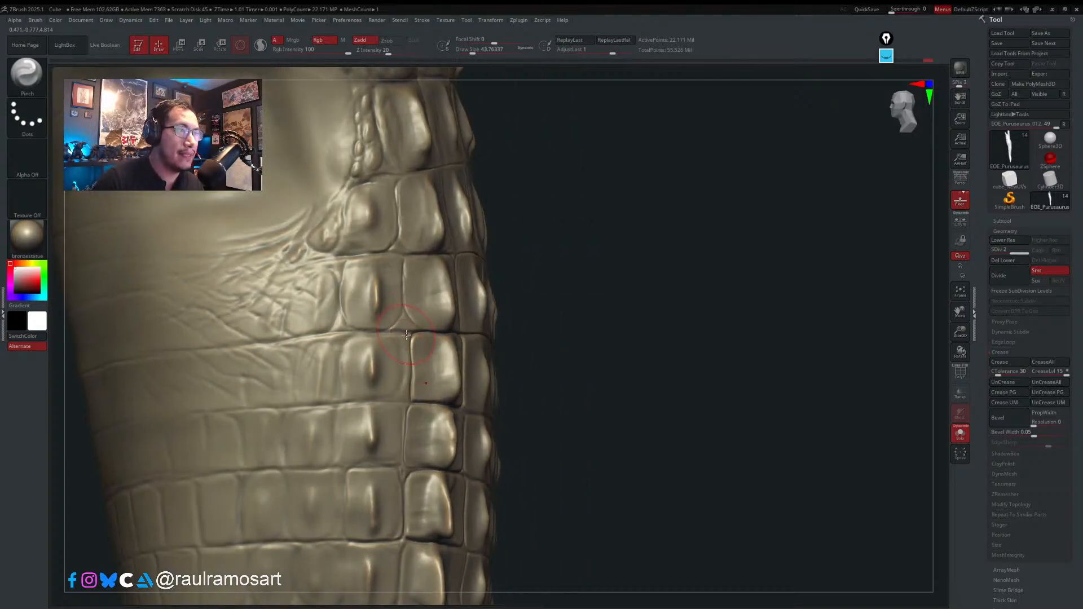
- Adjust the Pinch brush size and work the row groove running from the flank scales towards the belly
key("s")
key("s")
mouse_move(402, 280)
left_mouse_down()
mouse_move(347, 283)
mouse_move(341, 269)
mouse_move(341, 331)
mouse_move(363, 334)
mouse_move(240, 350)
left_mouse_up()
key("s")
key("s")
- Tighten the row grooves down the tail's back with the Pinch brush at about 71, then at about 59 towards the tip
right_click_drag(274, 338, 429, 310, "ctrl")
mouse_move(570, 330)
left_mouse_down("shift")
mouse_move(541, 328)
mouse_move(568, 363)
mouse_move(546, 361)
left_mouse_up("shift")
key("s")
left_click_drag(354, 205, 358, 205)
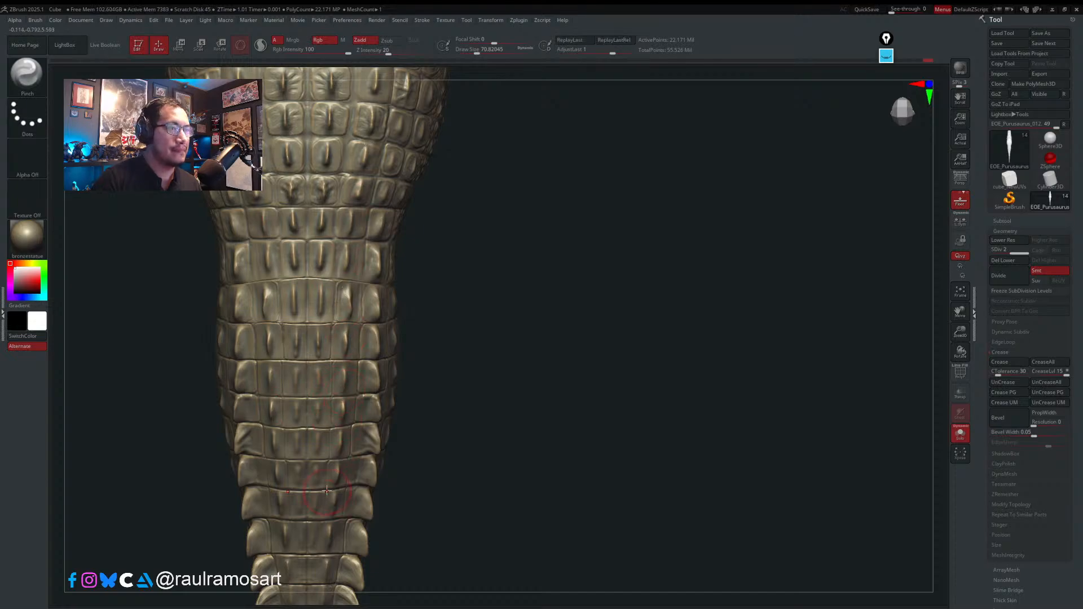
right_click_drag(334, 530, 417, 302, "alt")
key("s")
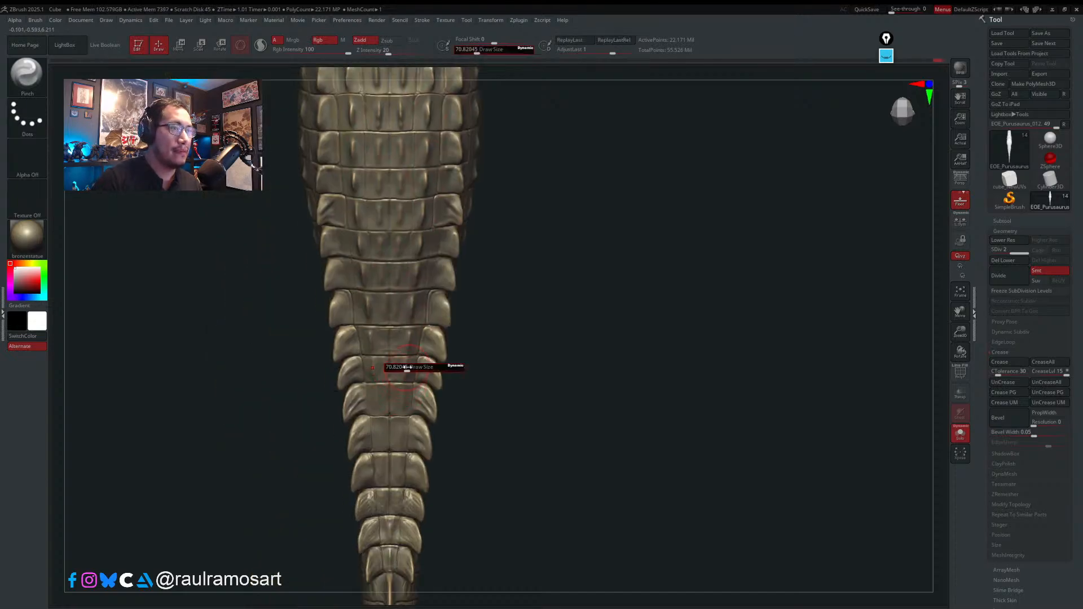
left_click_drag(408, 367, 404, 368)
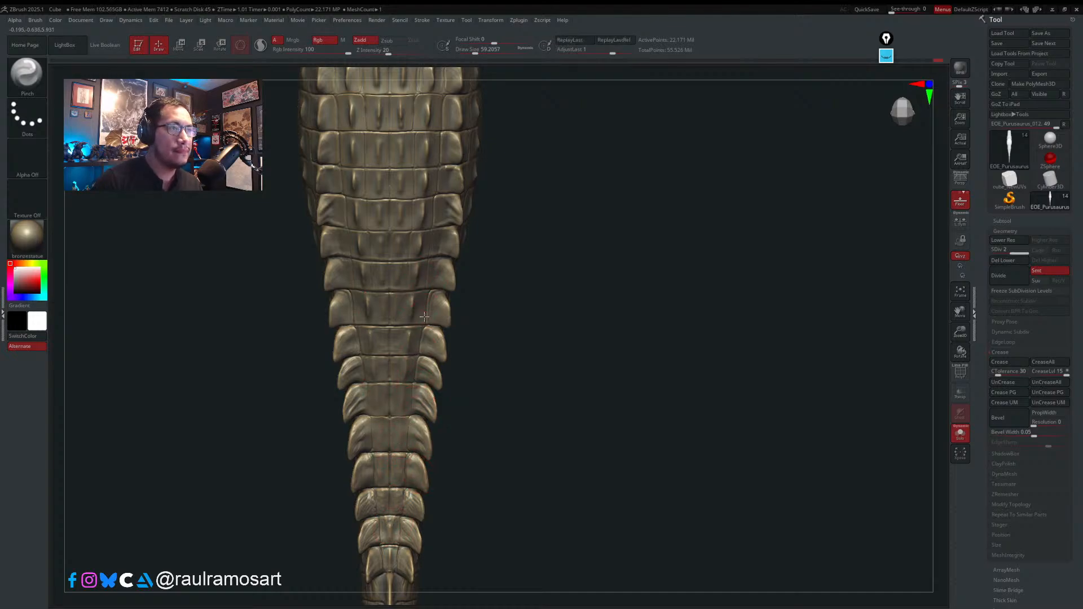
- Sculpt a row of rounded scales across the smooth tail underside beside the existing scale grid, using the Orb_ClayTubes brush
right_click_drag(430, 375, 415, 355, "ctrl")
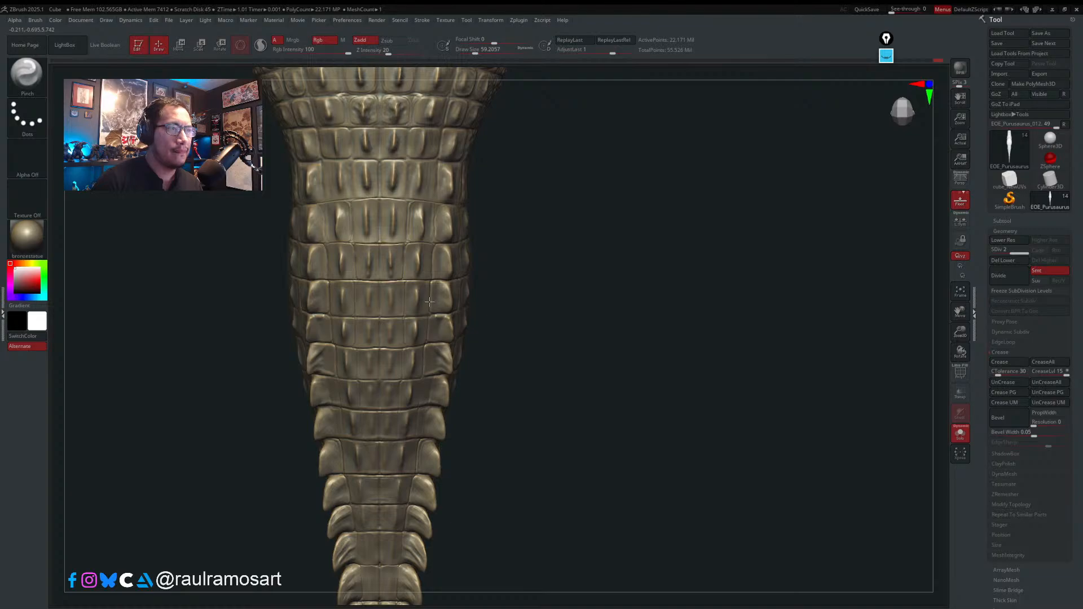
right_click_drag(453, 201, 419, 249)
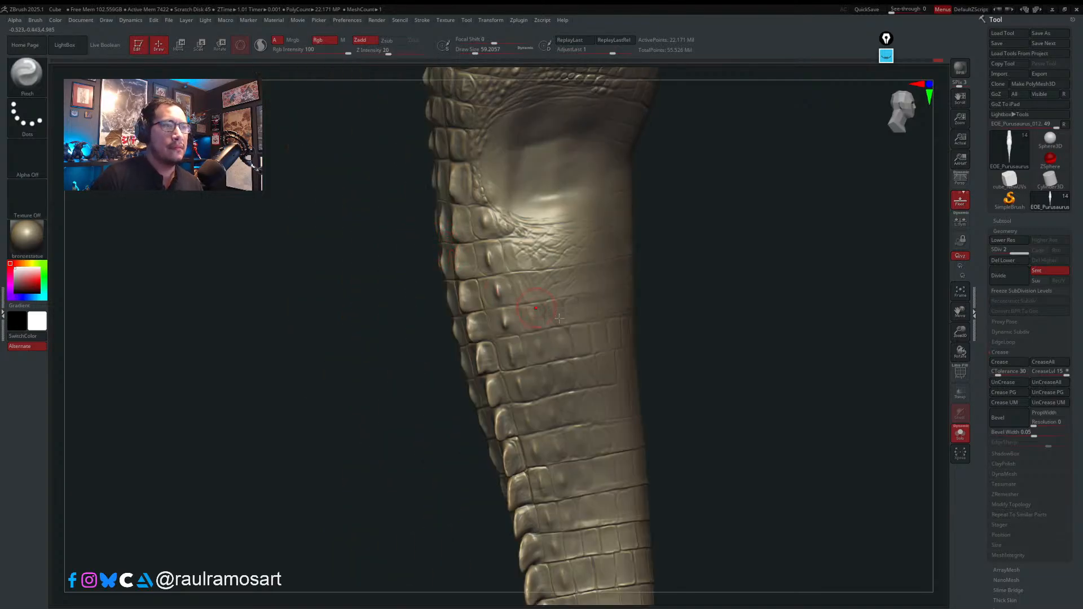
mouse_move(590, 367)
right_mouse_down()
mouse_move(479, 347)
mouse_move(412, 367)
right_mouse_up()
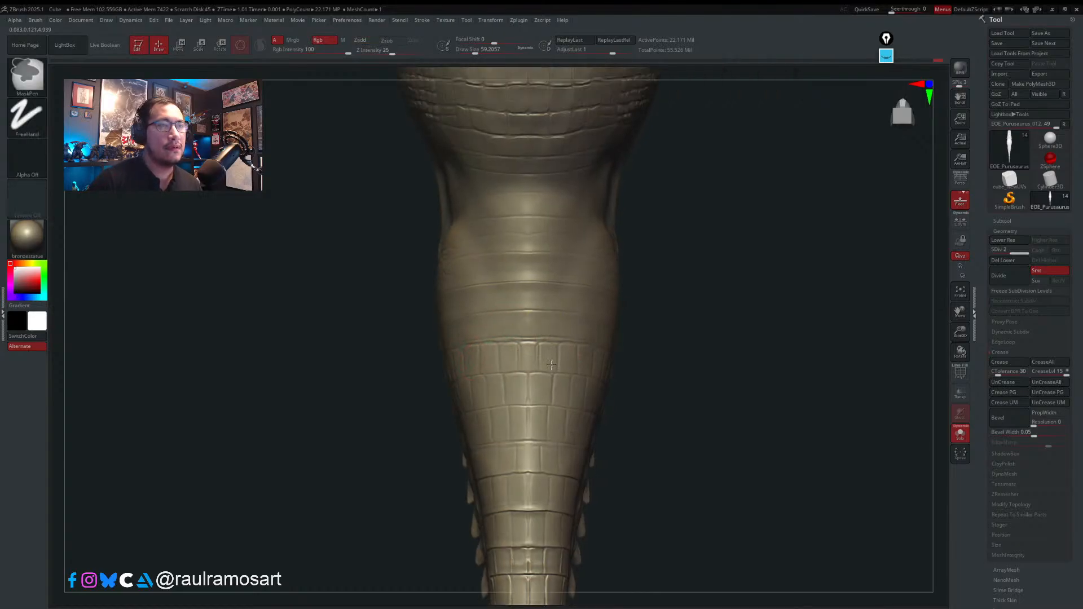
right_click_drag(551, 365, 559, 352, "ctrl")
key("b")
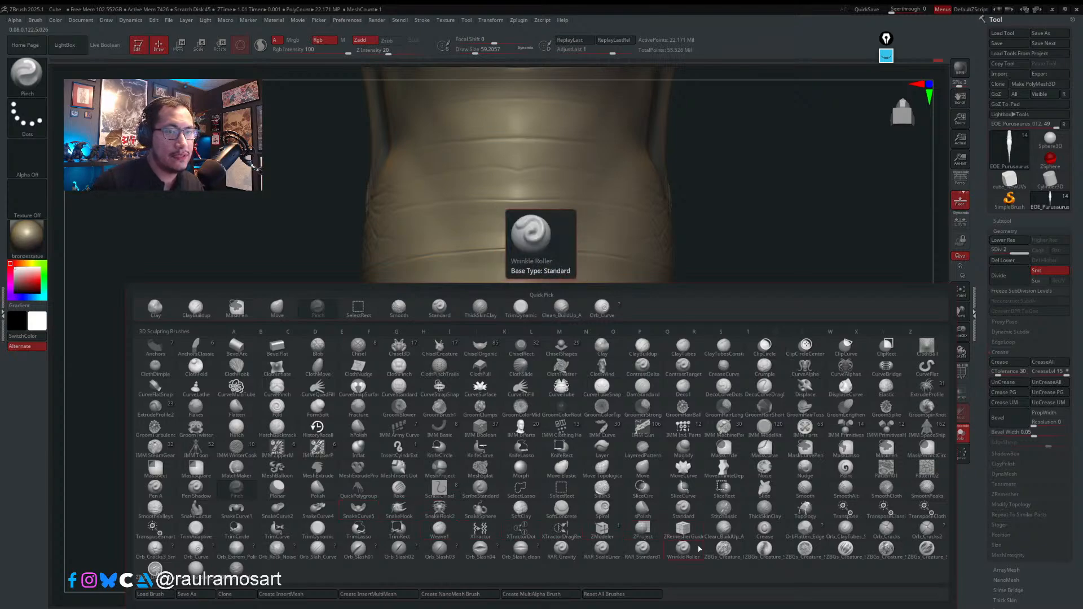
left_click(845, 531)
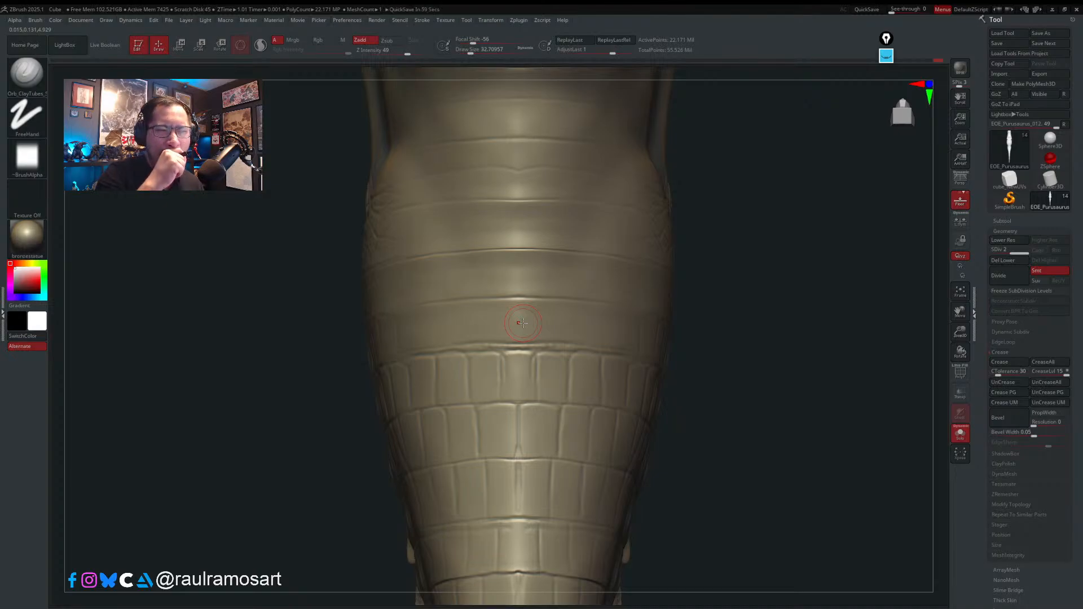
mouse_move(527, 303)
left_mouse_down()
mouse_move(536, 345)
mouse_move(543, 323)
mouse_move(535, 309)
mouse_move(522, 317)
mouse_move(530, 303)
mouse_move(547, 311)
mouse_move(547, 334)
mouse_move(558, 316)
mouse_move(555, 341)
mouse_move(570, 345)
mouse_move(580, 311)
mouse_move(565, 331)
mouse_move(567, 303)
mouse_move(598, 349)
mouse_move(610, 349)
mouse_move(608, 309)
left_mouse_up()
right_click_drag(614, 323, 580, 322)
mouse_move(625, 318)
left_mouse_down()
mouse_move(633, 349)
mouse_move(645, 337)
mouse_move(638, 311)
mouse_move(632, 339)
left_mouse_up()
right_click_drag(640, 329, 606, 327)
mouse_move(662, 318)
left_mouse_down()
mouse_move(660, 352)
mouse_move(676, 354)
mouse_move(670, 319)
mouse_move(699, 368)
mouse_move(700, 335)
mouse_move(701, 356)
left_mouse_up()
right_click_drag(679, 322, 739, 316)
- Start a second row of rounded scales at the centre of the tail's underside, directly beside the first row
mouse_move(627, 225)
right_mouse_down("ctrl")
mouse_move(640, 293)
mouse_move(744, 306)
mouse_move(788, 418)
mouse_move(786, 512)
mouse_move(780, 352)
mouse_move(769, 370)
mouse_move(708, 334)
right_mouse_up("ctrl")
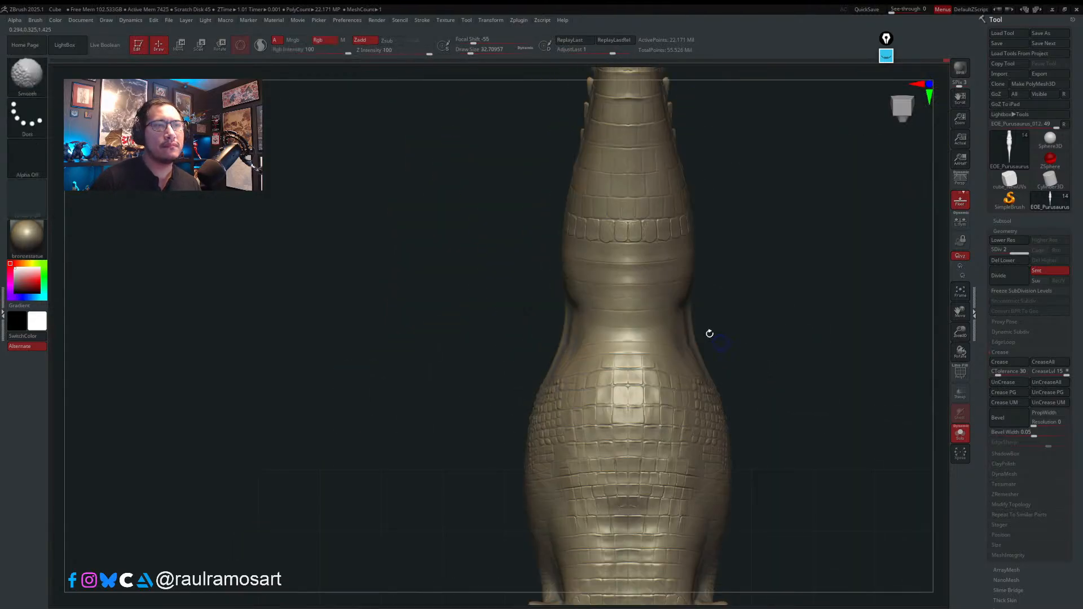
right_click_drag(654, 293, 631, 245, "ctrl")
mouse_move(620, 244)
left_mouse_down()
mouse_move(618, 266)
mouse_move(638, 263)
mouse_move(639, 243)
mouse_move(649, 268)
mouse_move(641, 262)
left_mouse_up()
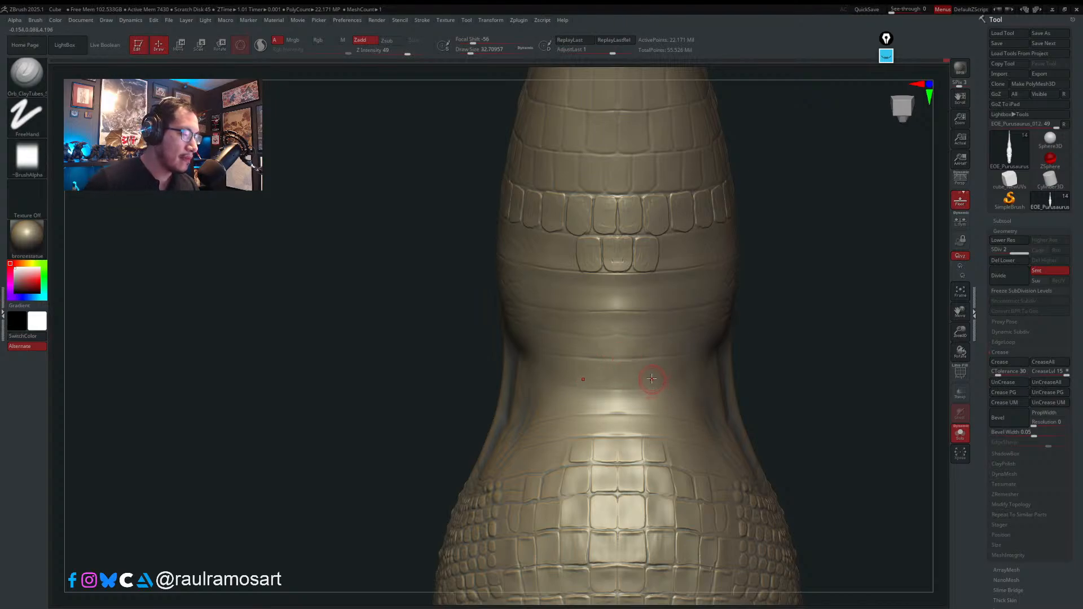
mouse_move(652, 374)
right_mouse_down()
mouse_move(691, 372)
mouse_move(620, 373)
mouse_move(653, 372)
right_mouse_up()
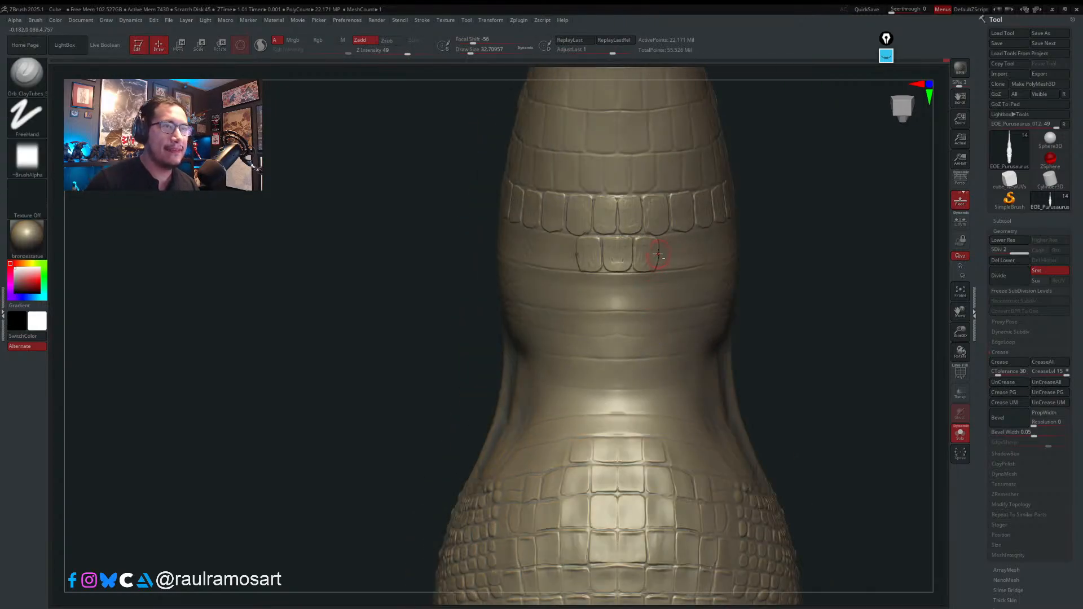
- Reduce the brush size to about 28.75 and extend the second underside row with more scales towards the flank
right_click_drag(630, 324, 633, 321)
key("s")
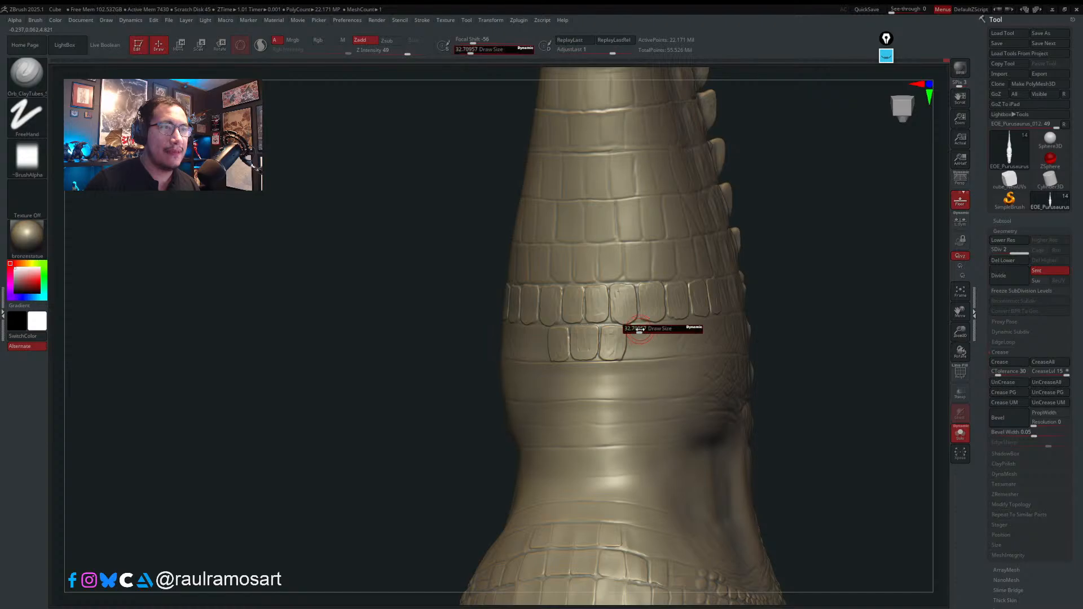
mouse_move(639, 330)
left_mouse_down()
mouse_move(650, 330)
mouse_move(639, 330)
left_mouse_up()
key("ctrl+z")
key("s")
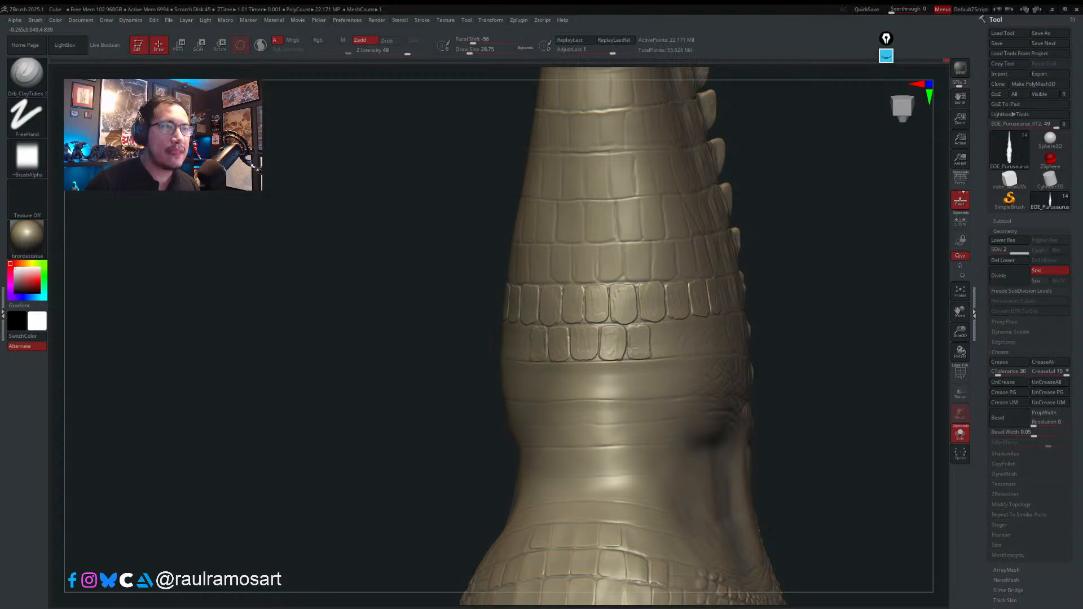
right_click_drag(655, 324, 630, 325)
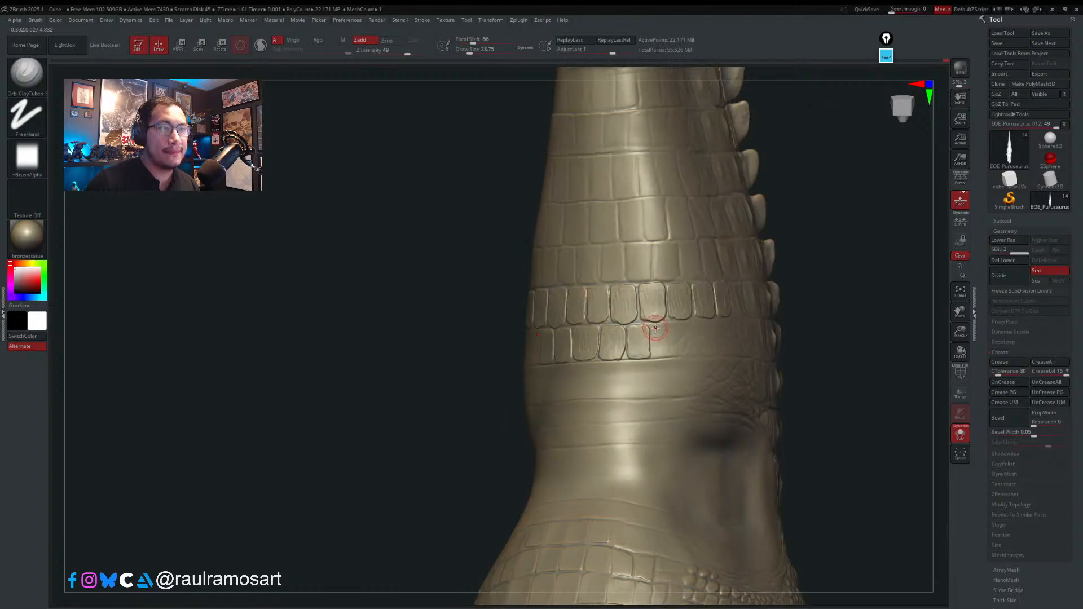
left_click_drag(655, 328, 655, 335)
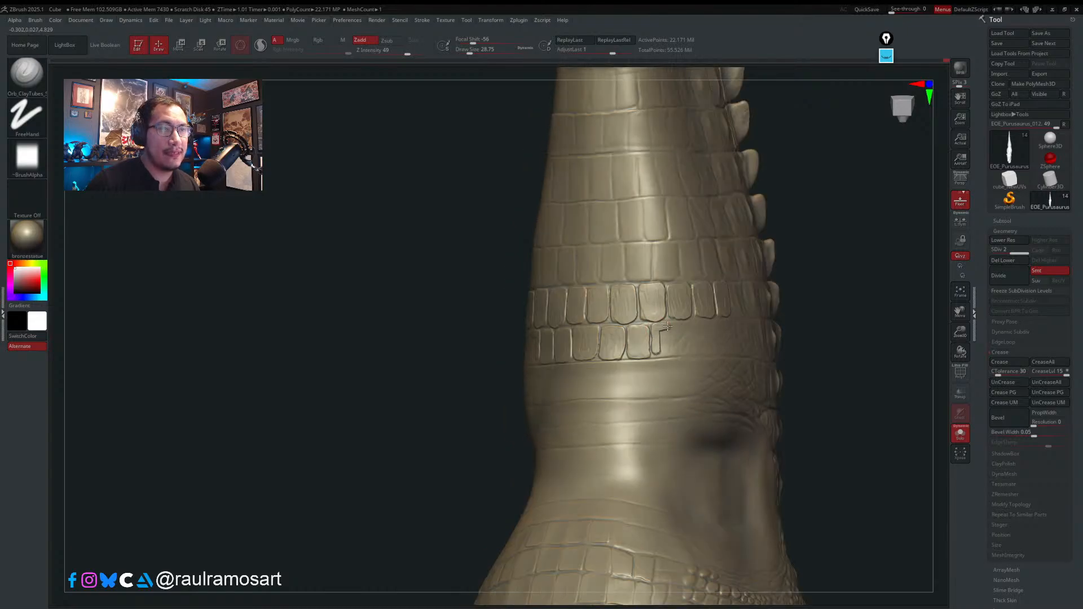
left_click_drag(661, 350, 669, 345)
- Continue the second row of scales around the flank until it meets the large keeled side scales
right_click_drag(715, 322, 693, 322)
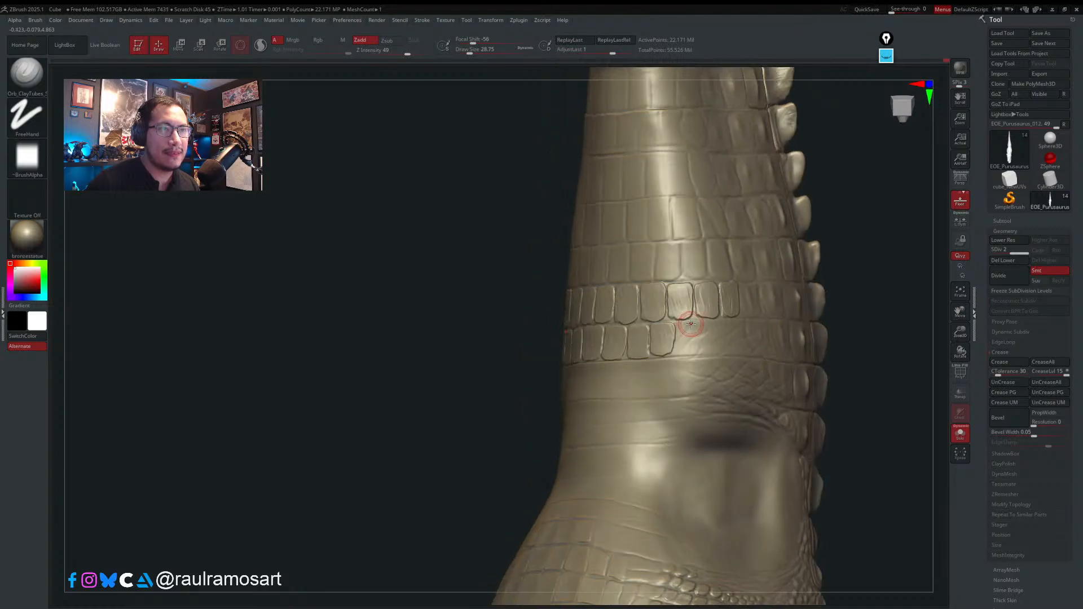
mouse_move(690, 326)
left_mouse_down()
mouse_move(683, 353)
mouse_move(699, 351)
mouse_move(689, 330)
left_mouse_up()
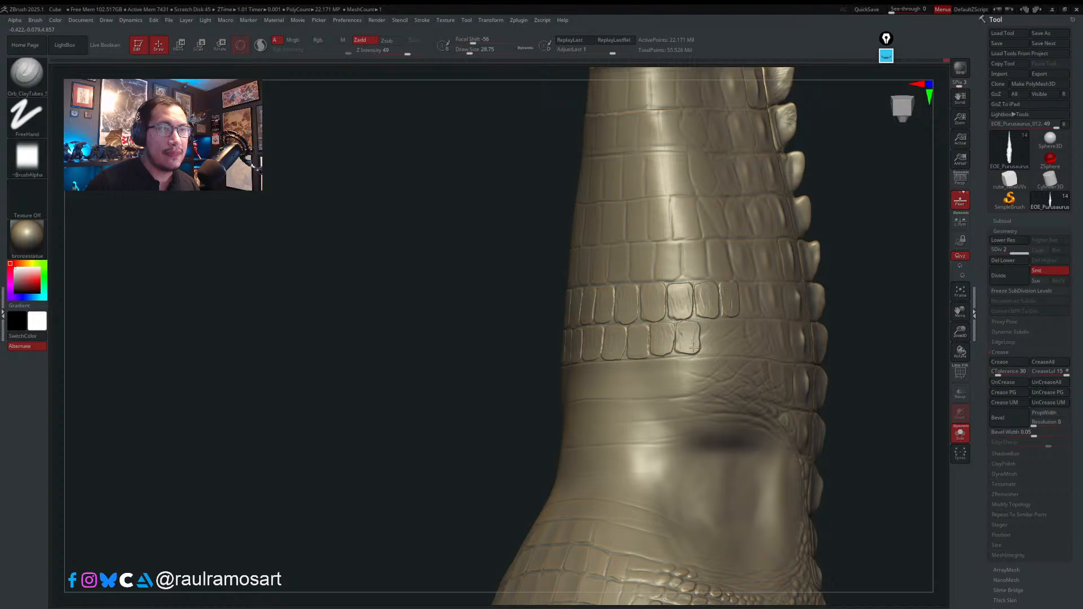
left_click_drag(705, 326, 704, 337)
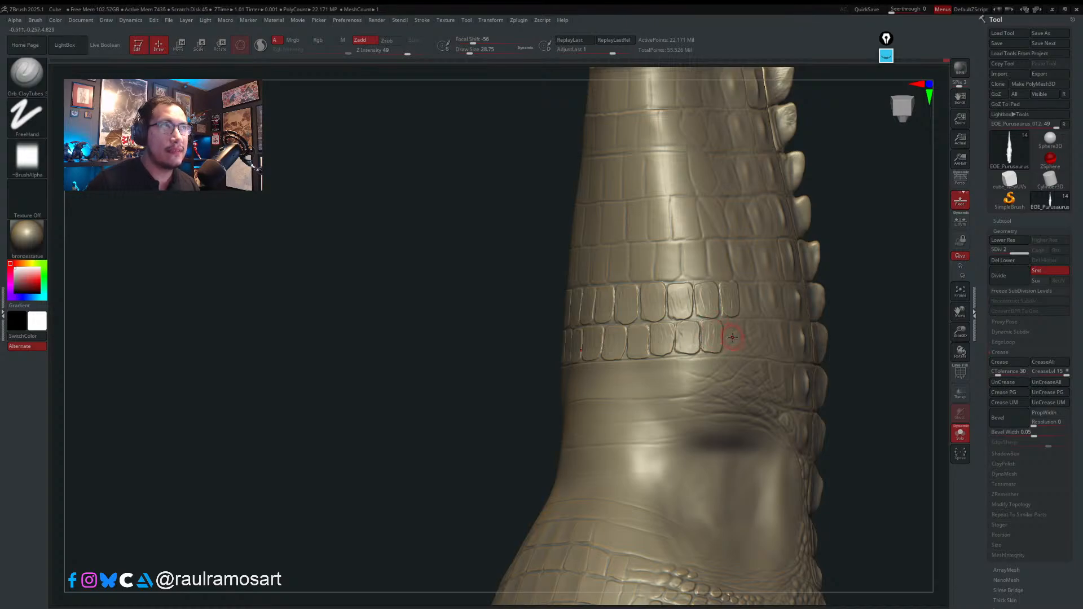
right_click_drag(733, 339, 749, 329)
left_click_drag(738, 325, 731, 323)
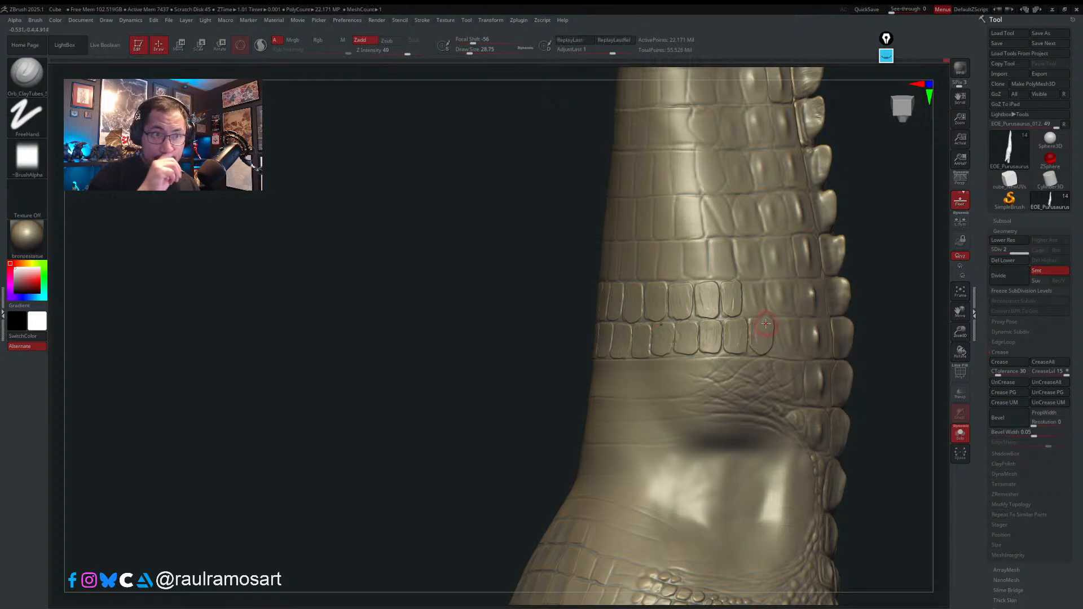
- Start a third row at the centre of the tail's underside with a middle pair of scales and their outer neighbours
left_click_drag(479, 361, 677, 367)
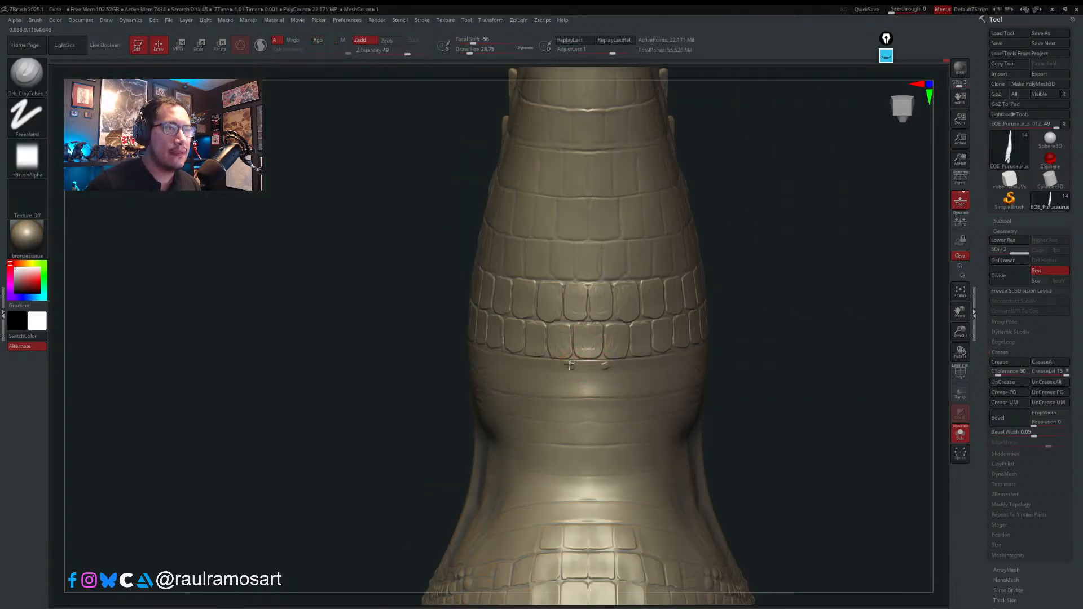
mouse_move(571, 365)
left_mouse_down()
mouse_move(580, 375)
mouse_move(571, 388)
mouse_move(585, 391)
left_mouse_up()
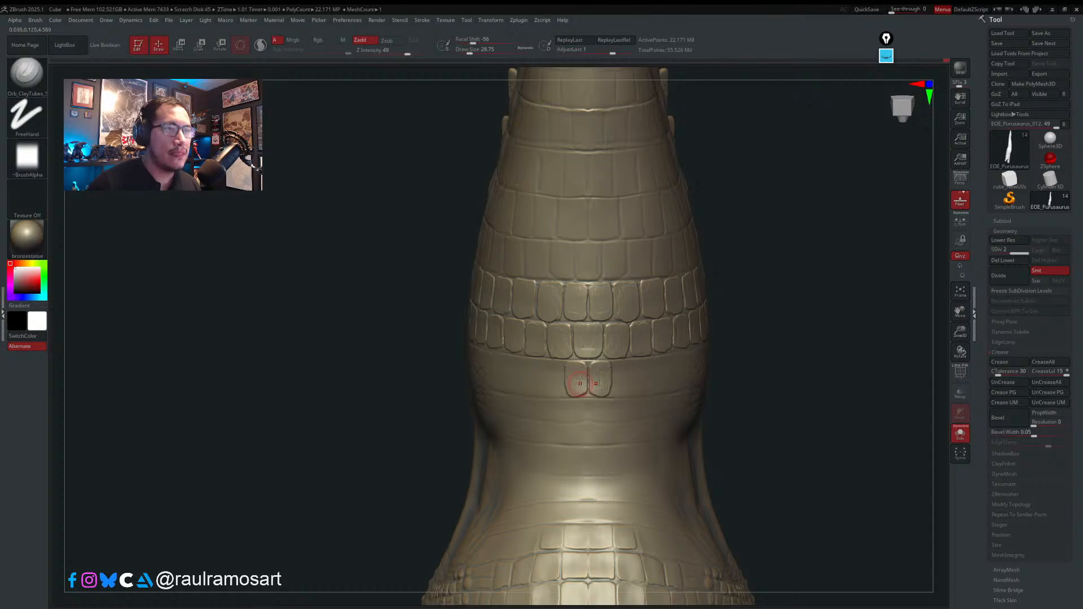
right_click_drag(565, 372, 626, 367)
left_click_drag(543, 363, 555, 389)
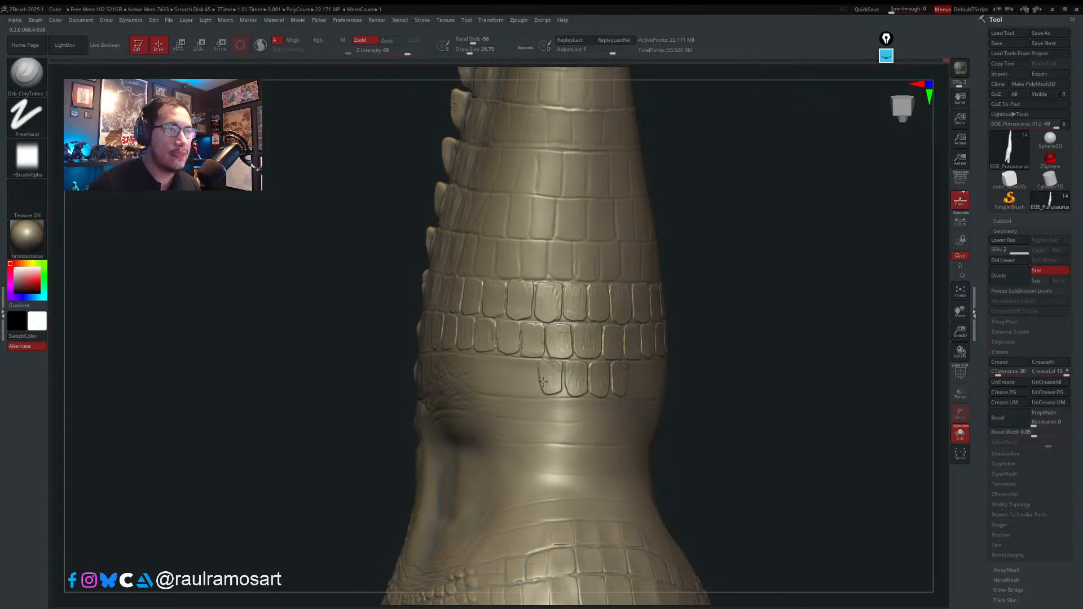
left_click_drag(555, 387, 558, 373)
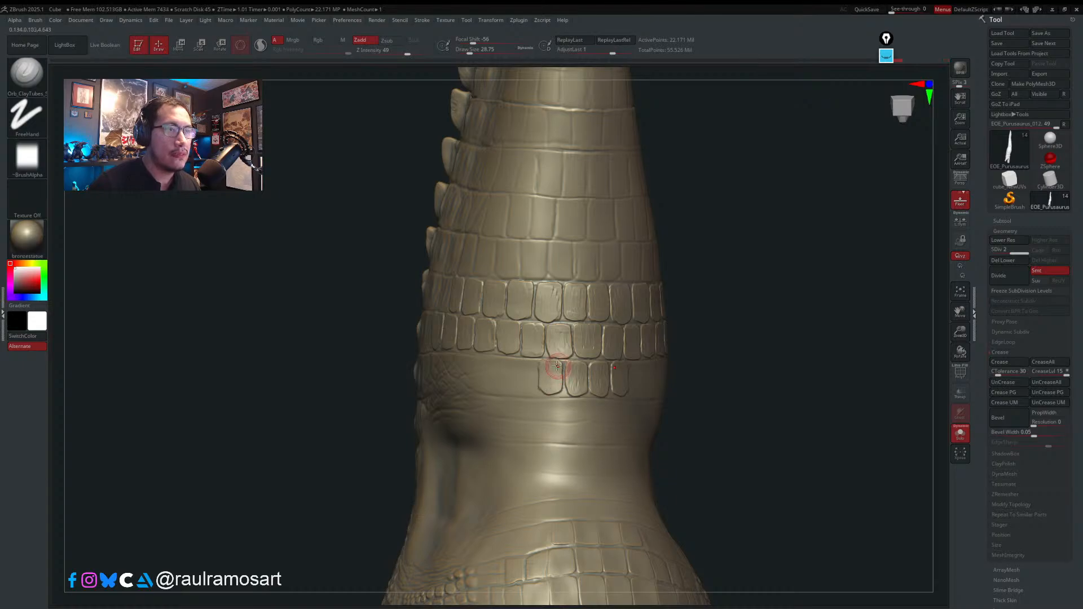
- Extend the third underside row scale by scale towards the wrinkled skin at the leg base
right_click_drag(530, 354, 578, 358)
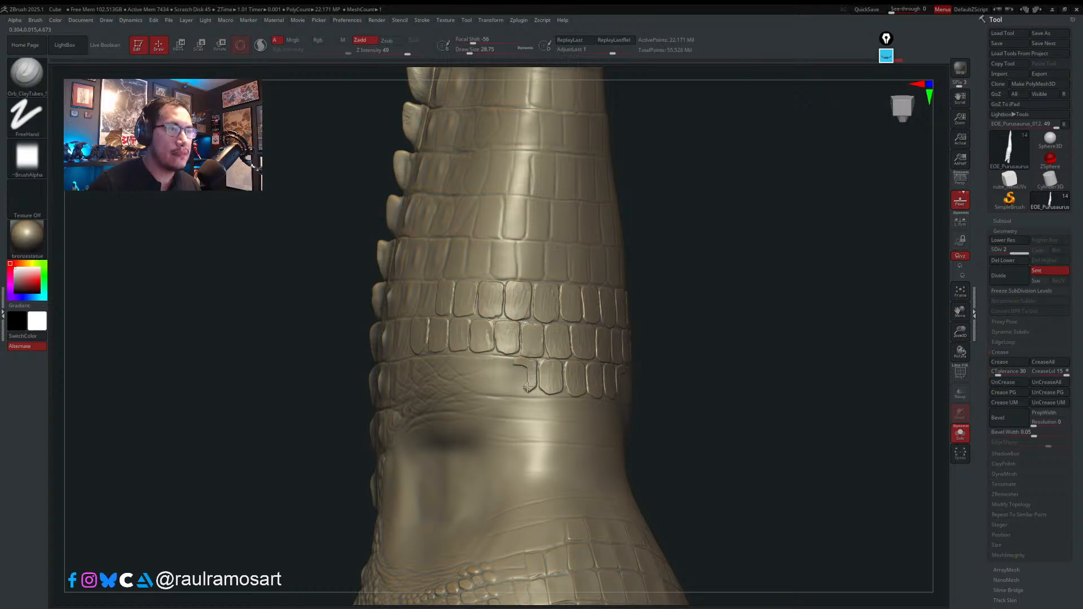
mouse_move(517, 382)
left_mouse_down()
mouse_move(524, 372)
mouse_move(527, 381)
left_mouse_up()
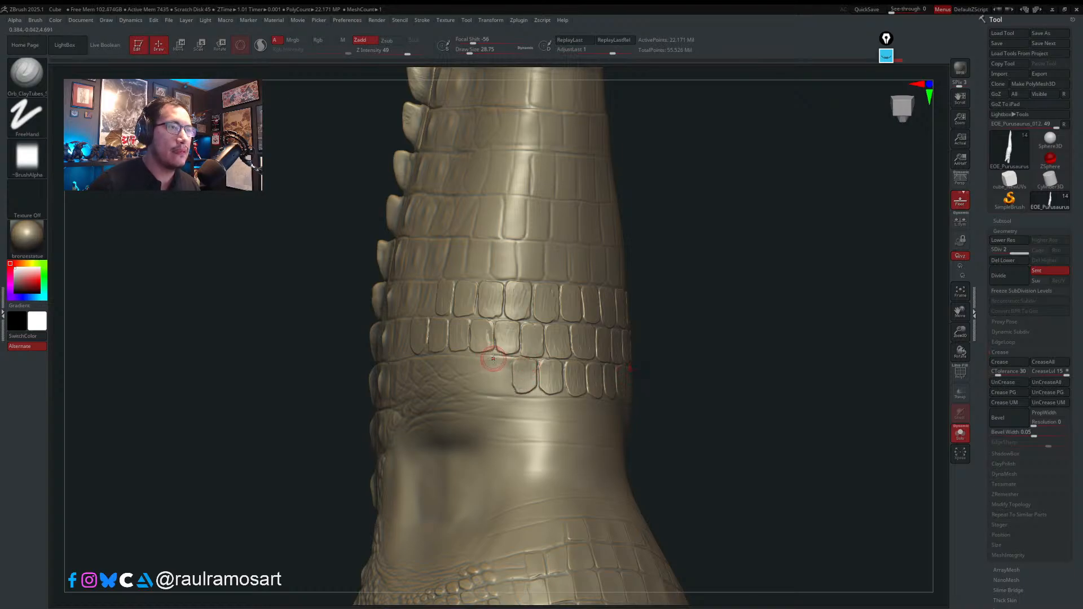
right_click_drag(494, 358, 516, 360)
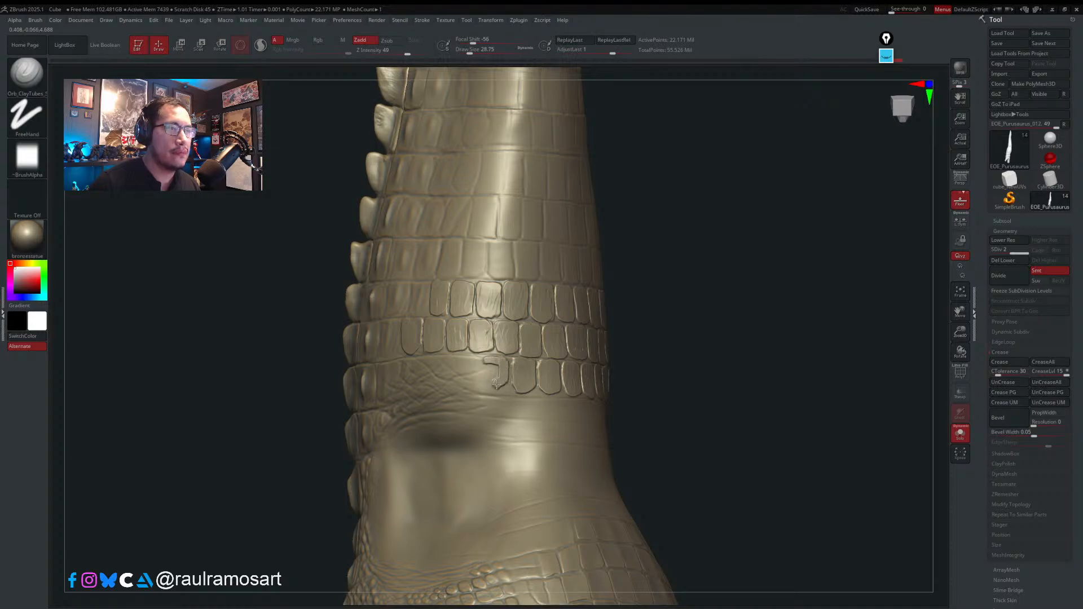
left_click_drag(496, 383, 496, 364)
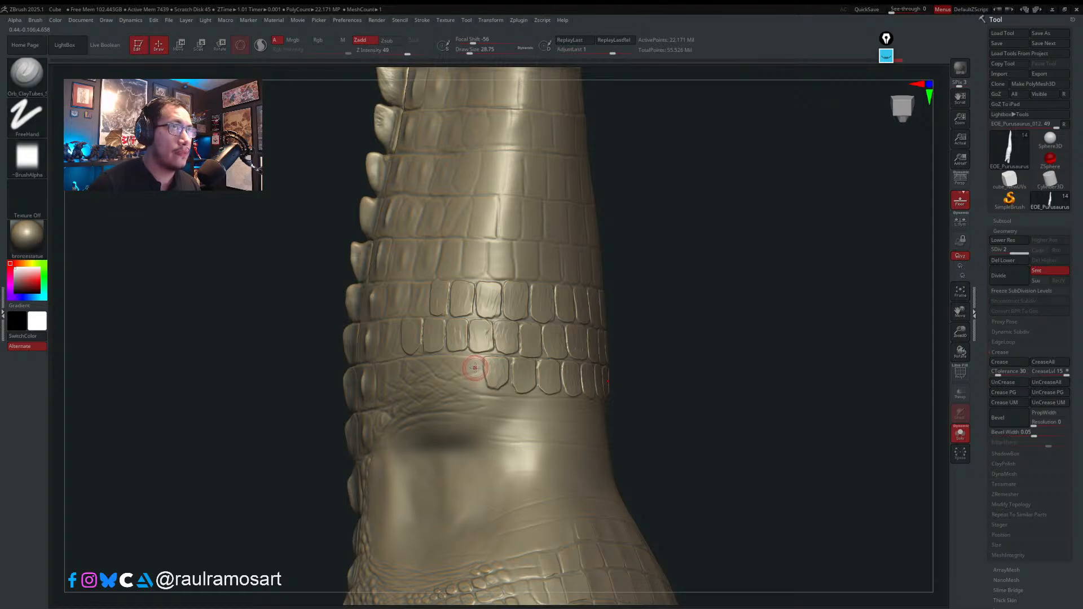
right_click_drag(476, 364, 472, 341)
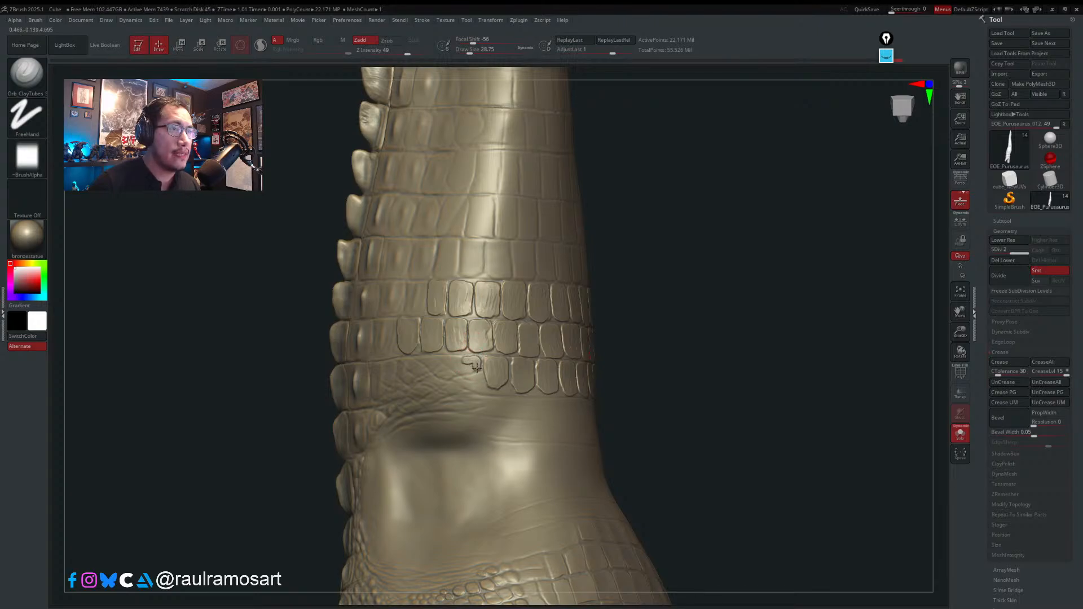
left_click_drag(474, 383, 468, 374)
- Finish the third row by sculpting its last scales over the wrinkled skin, up to the keeled side scales
right_click_drag(473, 373, 446, 361)
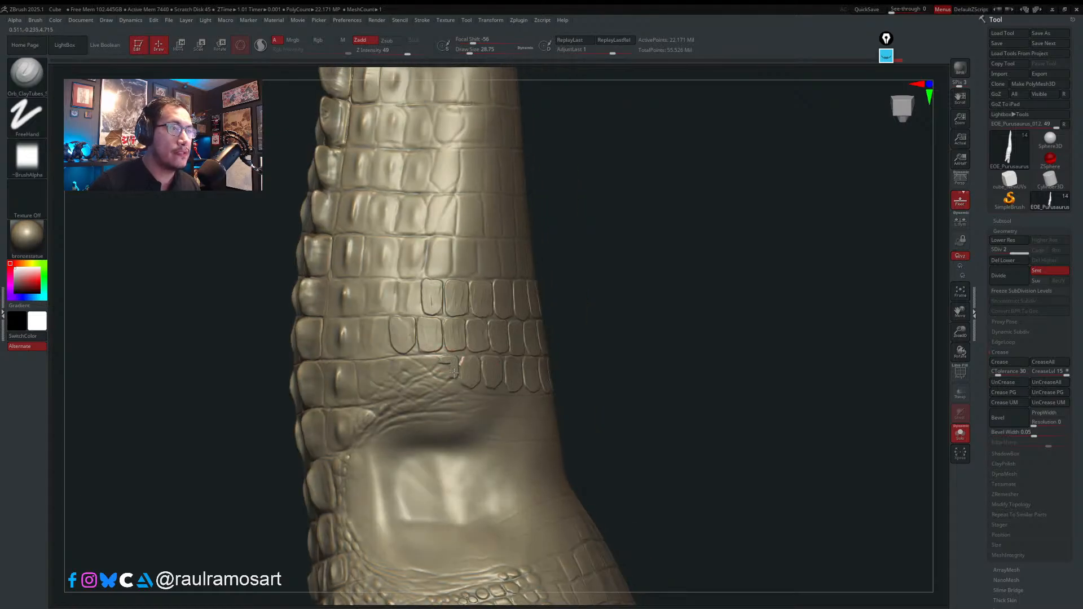
left_click_drag(450, 381, 446, 366)
mouse_move(430, 368)
left_mouse_down()
mouse_move(431, 384)
mouse_move(425, 370)
mouse_move(396, 374)
mouse_move(406, 363)
mouse_move(396, 380)
left_mouse_up()
right_click_drag(367, 333, 380, 382)
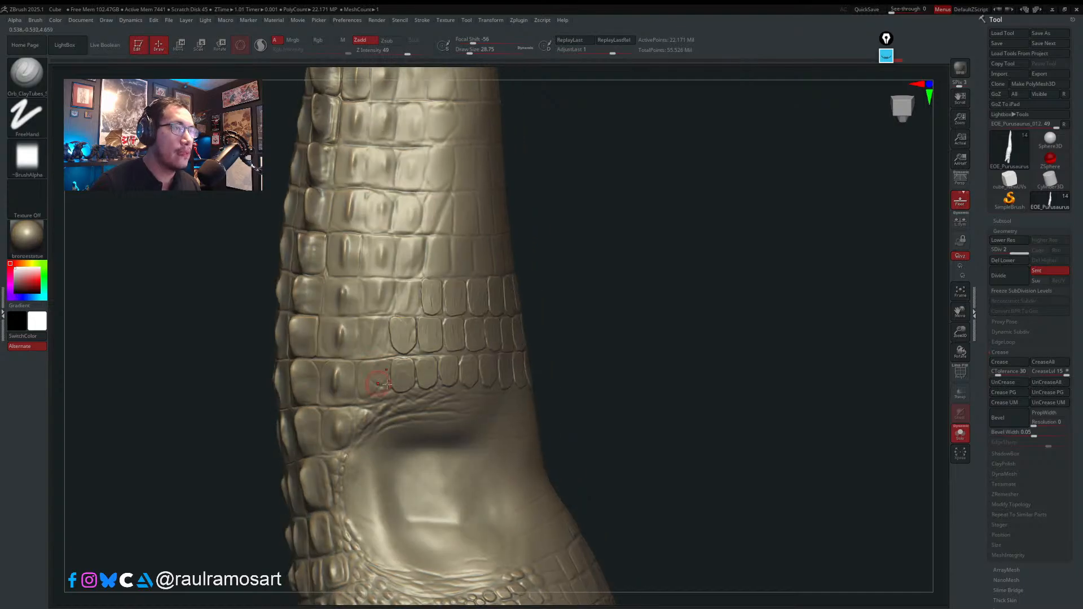
mouse_move(360, 364)
left_mouse_down()
mouse_move(384, 373)
mouse_move(362, 372)
mouse_move(373, 386)
left_mouse_up()
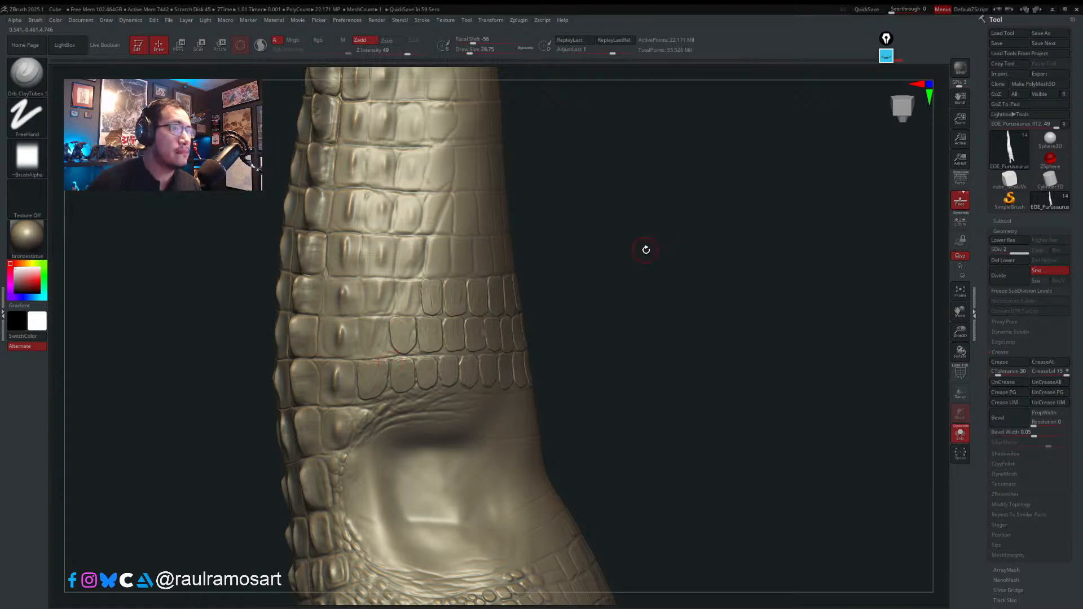
- Set the brush size to about 27 and sculpt the central scales of a fourth row on the tail's underside
mouse_move(645, 246)
left_mouse_down()
mouse_move(617, 230)
mouse_move(598, 247)
left_mouse_up()
key("s")
left_click_drag(459, 331, 467, 333)
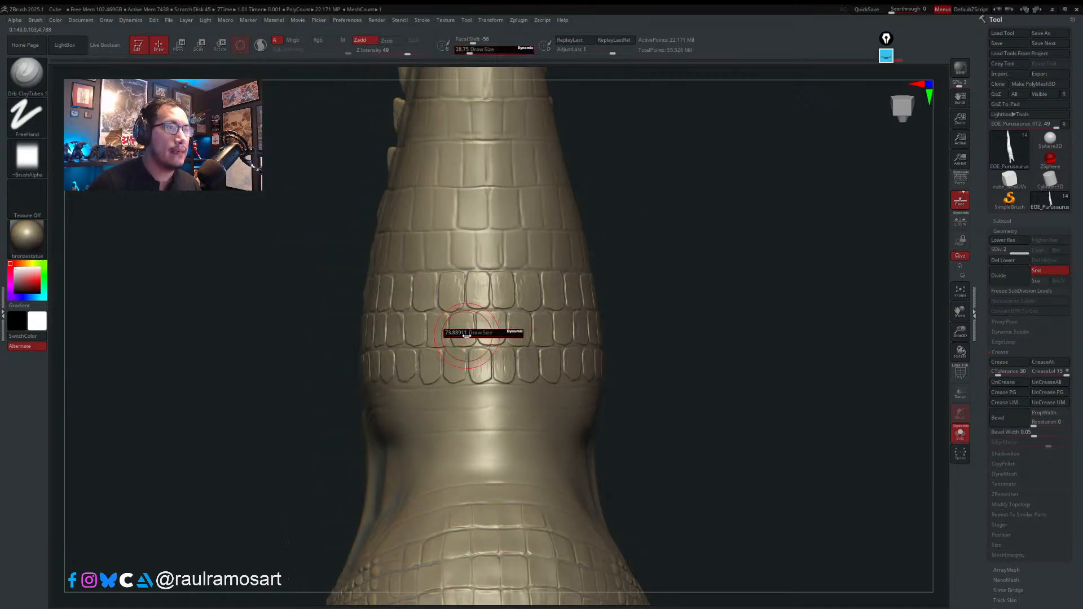
mouse_move(473, 376)
right_mouse_down()
mouse_move(512, 356)
mouse_move(471, 390)
right_mouse_up()
key("s")
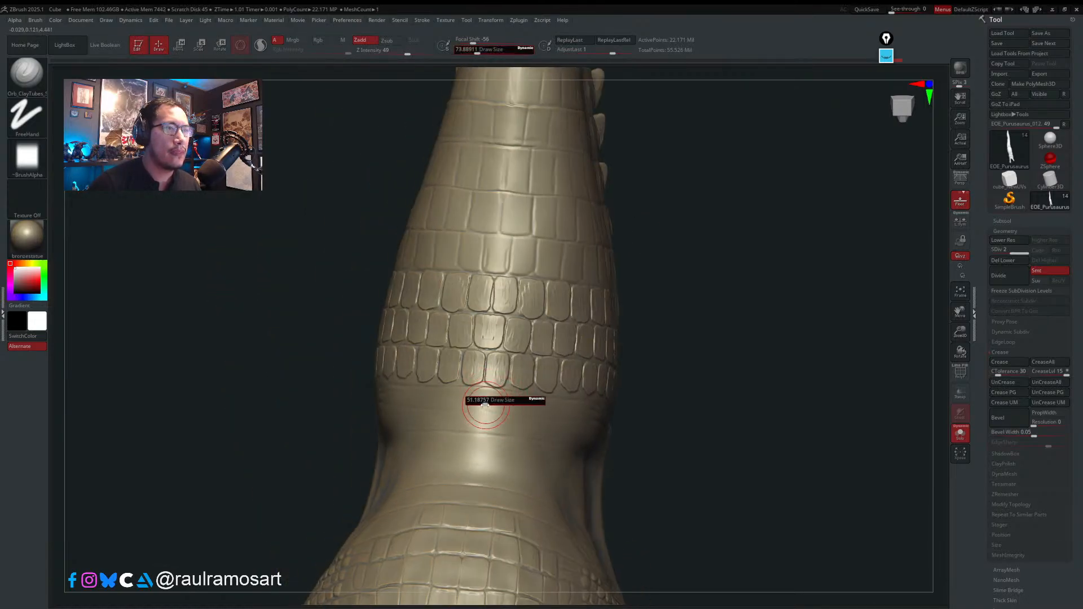
mouse_move(490, 397)
left_mouse_down()
mouse_move(476, 391)
mouse_move(475, 406)
left_mouse_up()
key("s")
mouse_move(489, 389)
left_mouse_down()
mouse_move(481, 408)
mouse_move(489, 395)
mouse_move(499, 411)
left_mouse_up()
mouse_move(506, 388)
left_mouse_down()
mouse_move(514, 398)
mouse_move(502, 409)
mouse_move(519, 403)
mouse_move(515, 390)
left_mouse_up()
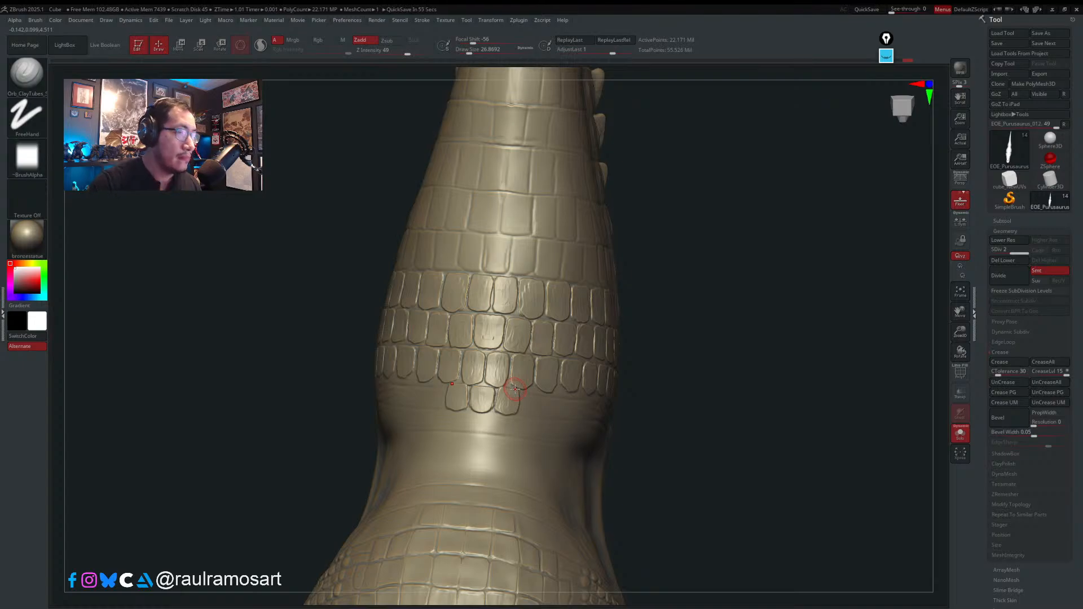
- Extend the fourth underside row with smaller scales towards the skin fold at the leg base
mouse_move(540, 399)
right_mouse_down()
mouse_move(524, 411)
mouse_move(523, 395)
right_mouse_up()
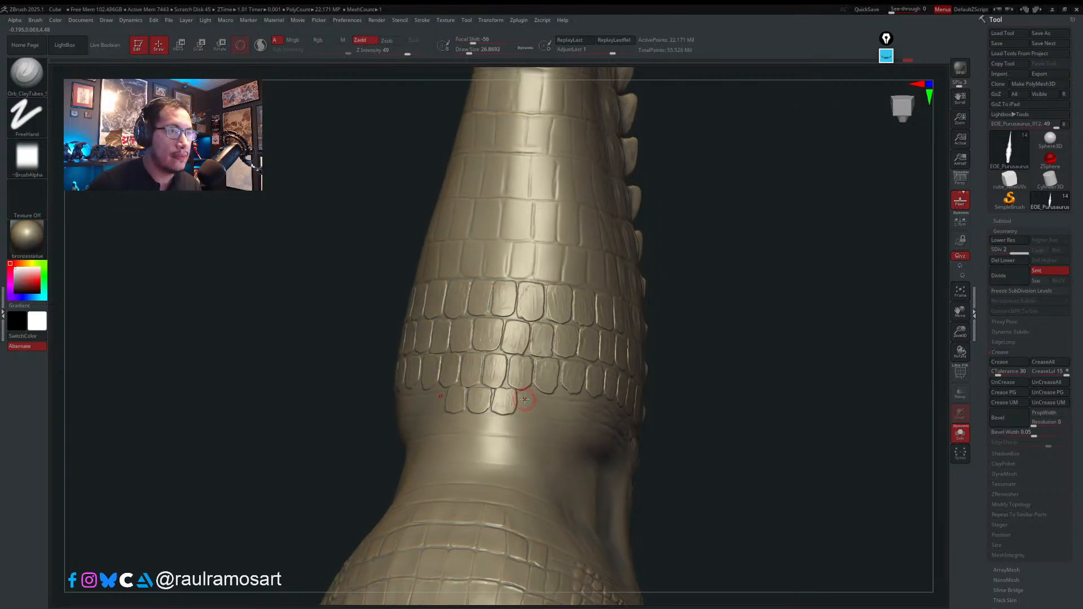
mouse_move(522, 397)
left_mouse_down()
mouse_move(539, 408)
mouse_move(530, 403)
left_mouse_up()
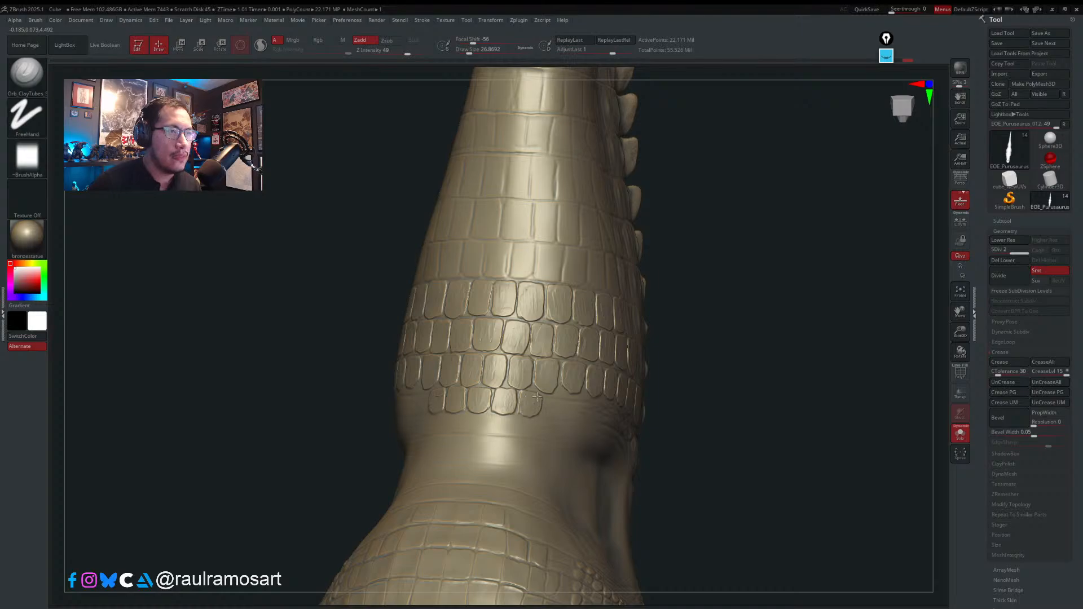
mouse_move(547, 401)
left_mouse_down()
mouse_move(548, 416)
mouse_move(556, 399)
mouse_move(577, 405)
left_mouse_up()
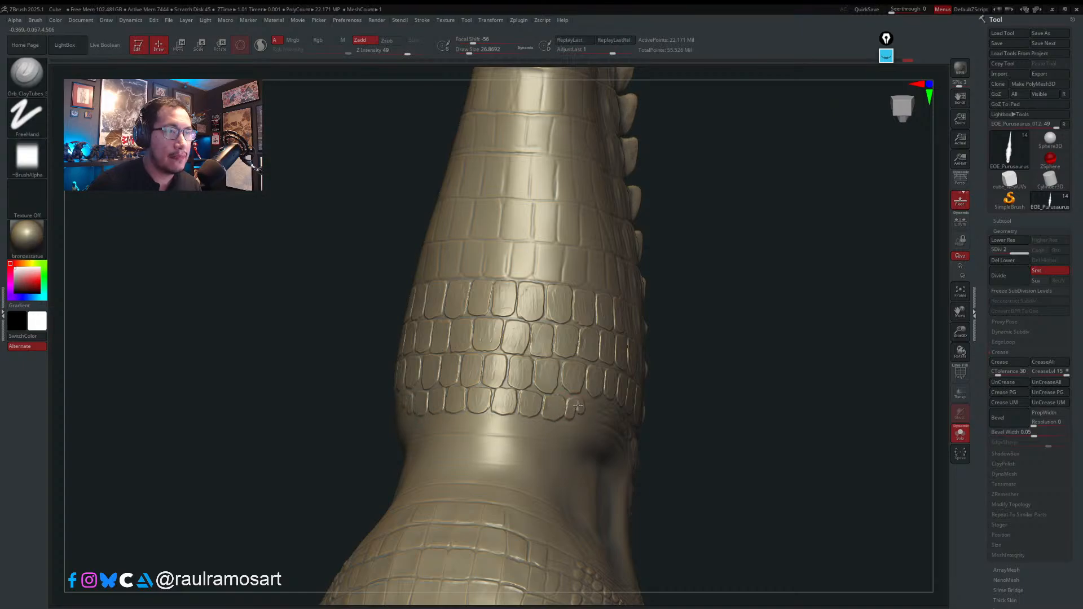
right_click_drag(579, 414, 599, 405)
left_click_drag(590, 412, 602, 415)
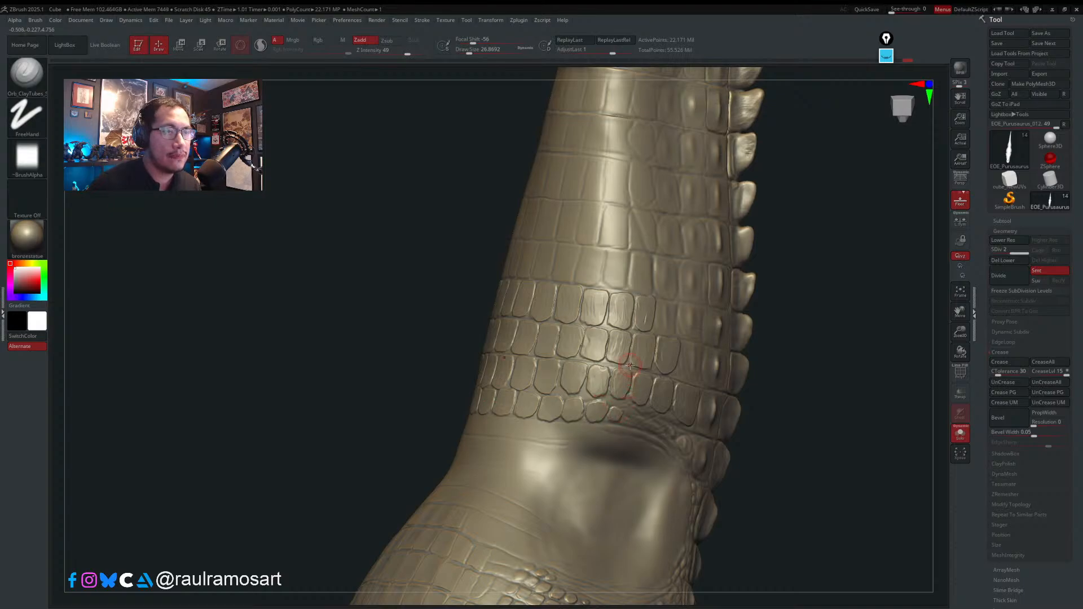
- Sculpt a fifth row of rounded scales on the tail's underside, from the centre line out to the skin fold at the leg base
right_click_drag(525, 411, 473, 419)
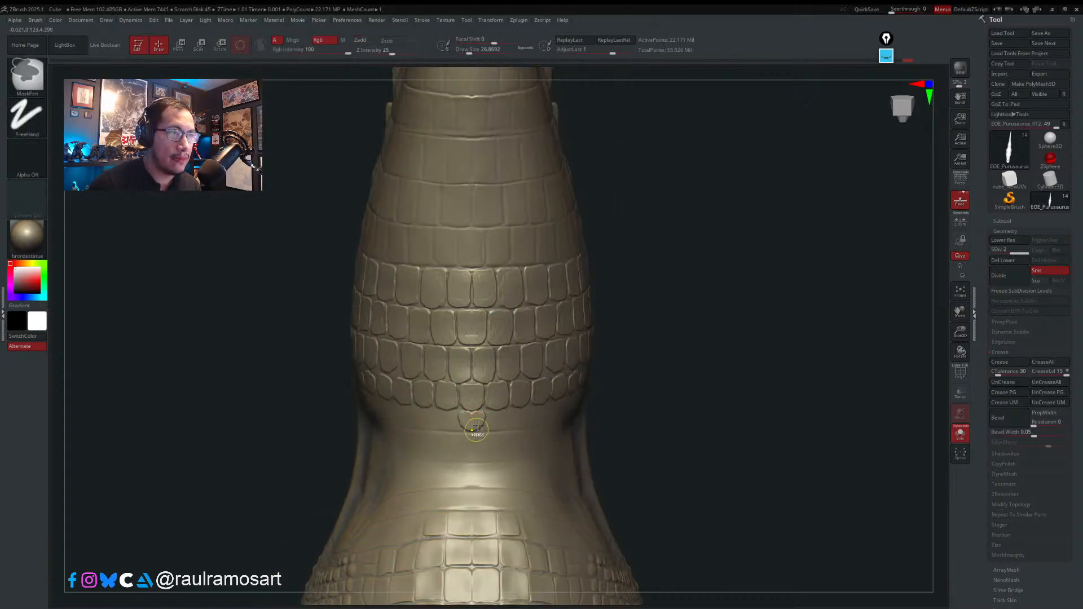
key("ctrl+z")
mouse_move(475, 418)
left_mouse_down()
mouse_move(484, 430)
mouse_move(527, 416)
left_mouse_up()
right_click_drag(536, 416, 554, 410)
left_click_drag(547, 416, 585, 406)
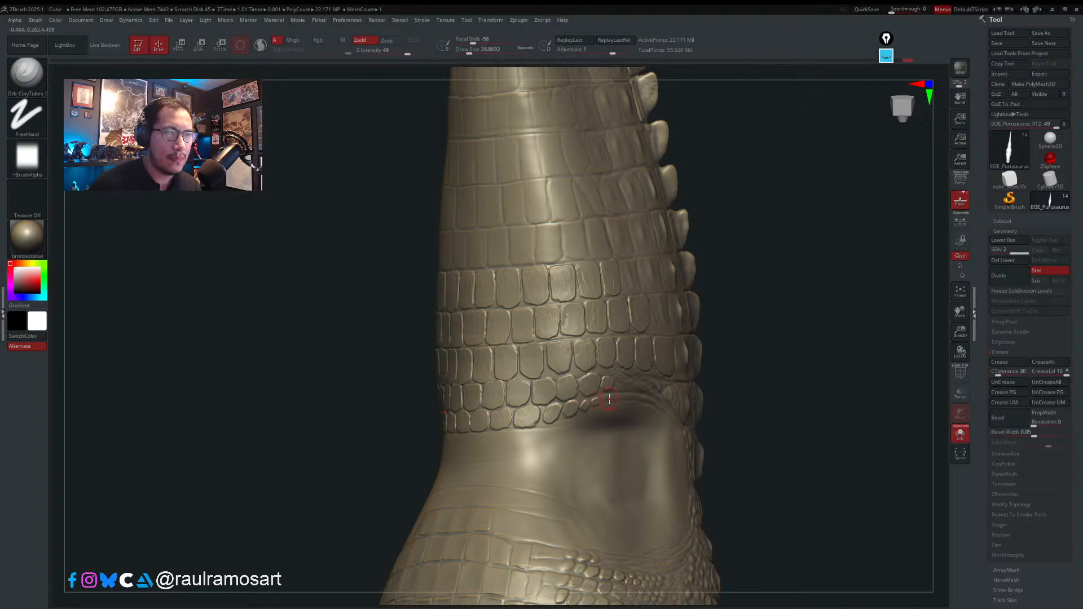
- Sculpt a sixth row of rounded scales across the narrowing underside, just below the fifth row
mouse_move(582, 428)
right_mouse_down()
mouse_move(575, 418)
mouse_move(507, 447)
right_mouse_up()
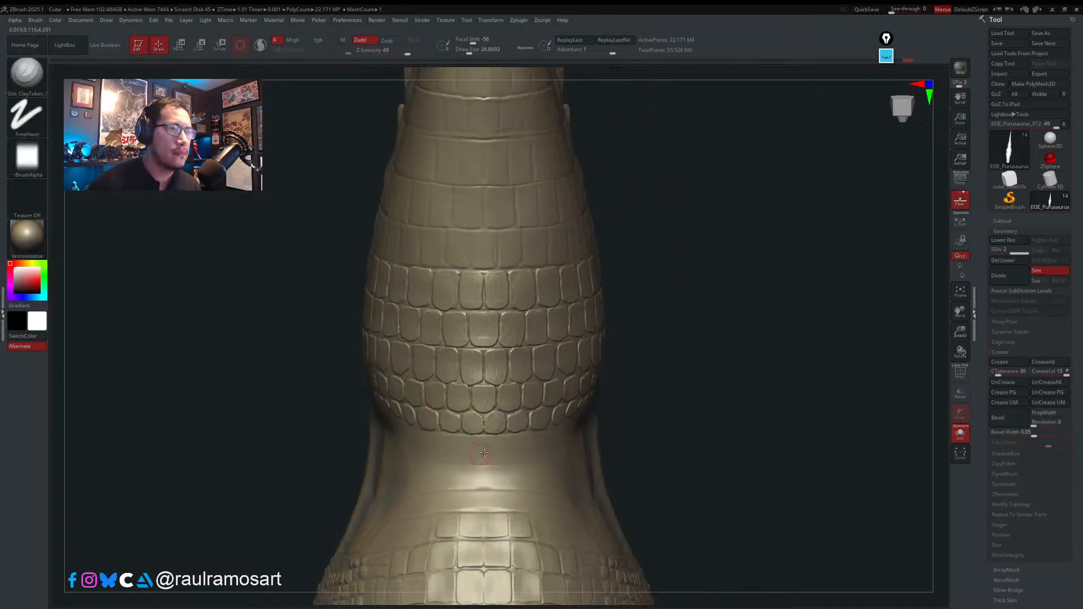
mouse_move(481, 440)
left_mouse_down()
mouse_move(488, 452)
mouse_move(494, 437)
mouse_move(503, 443)
mouse_move(502, 458)
mouse_move(500, 437)
left_mouse_up()
key("ctrl+z")
left_click_drag(515, 437, 514, 460)
left_click_drag(517, 438, 523, 452)
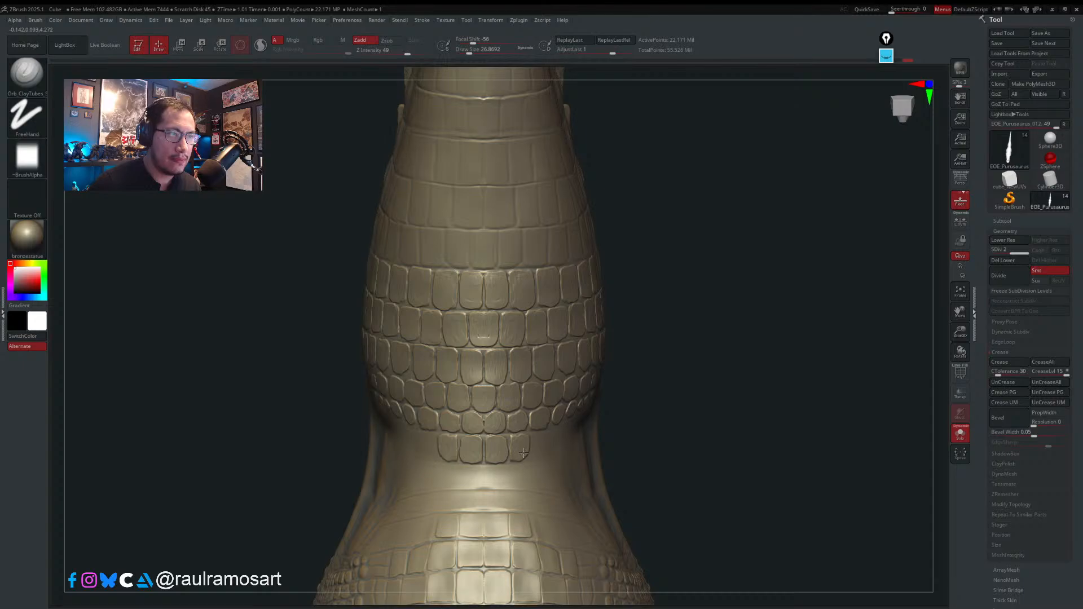
right_click_drag(520, 437, 543, 444)
left_click_drag(540, 446, 557, 448)
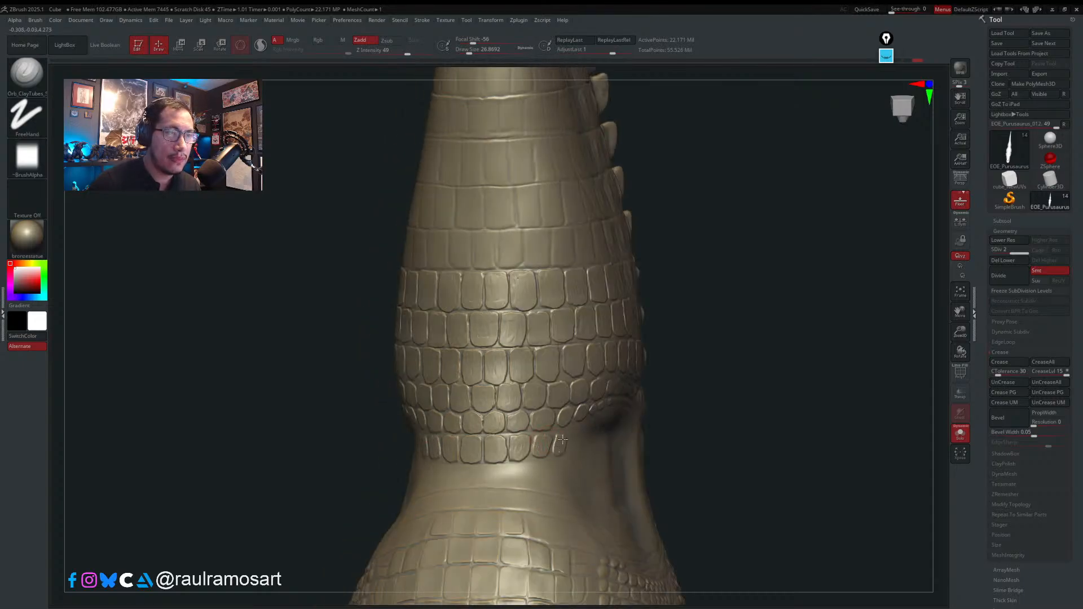
- Fill the remaining smooth band with a seventh row and an eighth central row joining the belly plates
right_click_drag(499, 474, 486, 470)
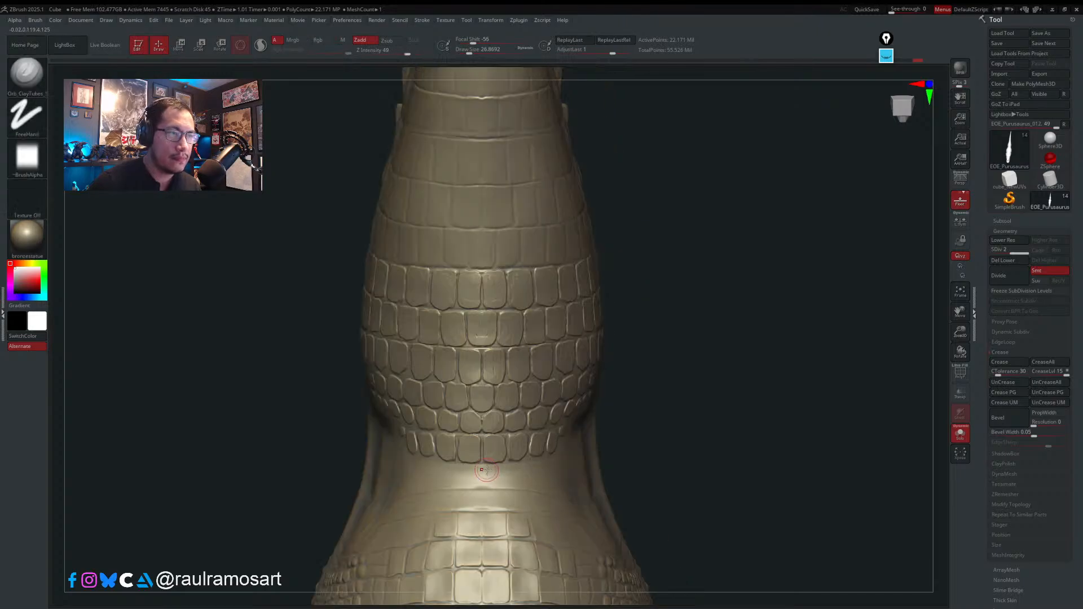
mouse_move(486, 469)
left_mouse_down()
mouse_move(490, 484)
mouse_move(501, 472)
mouse_move(486, 504)
mouse_move(503, 499)
mouse_move(510, 471)
mouse_move(516, 479)
mouse_move(541, 468)
mouse_move(535, 486)
mouse_move(553, 466)
mouse_move(552, 484)
mouse_move(515, 504)
left_mouse_up()
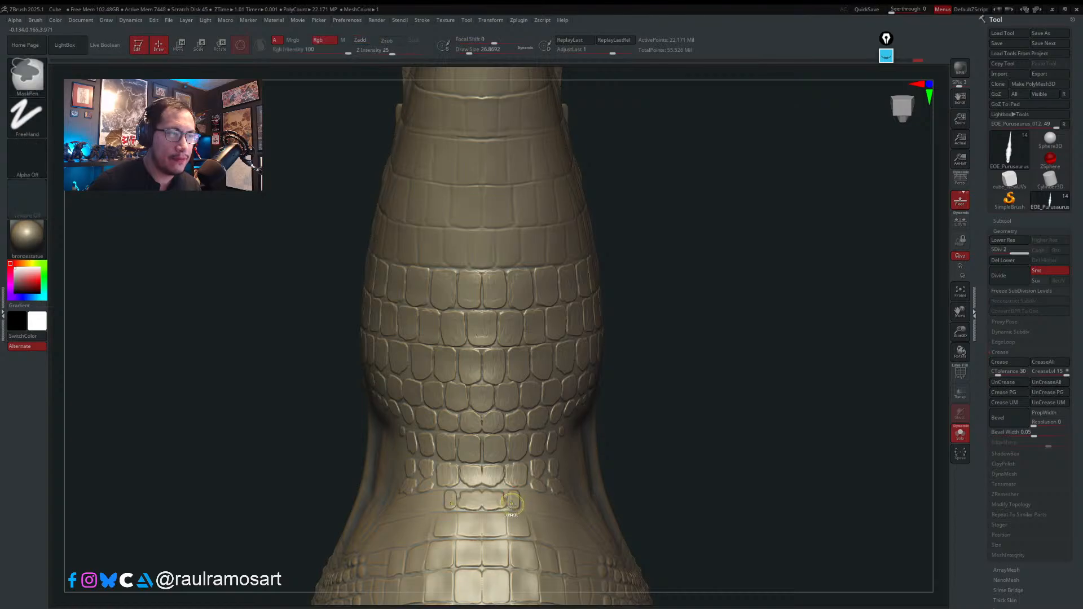
key("ctrl+z")
left_click_drag(506, 499, 541, 496)
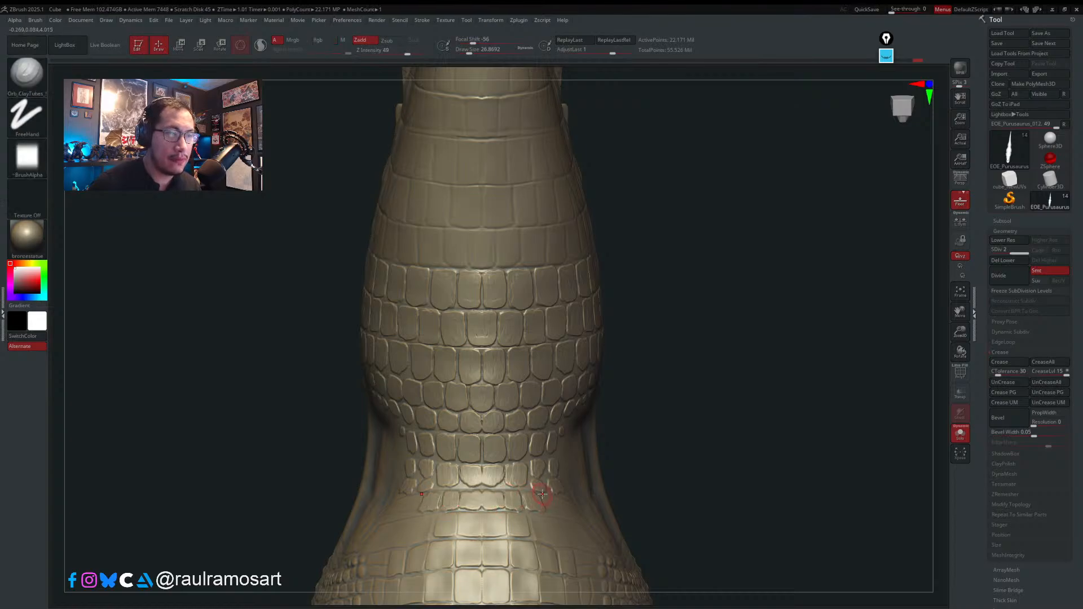
- Extend the last underside rows sideways with small rounded scales along the inner edge of the smooth leg hollow
right_click_drag(542, 497, 505, 498)
mouse_move(551, 498)
left_mouse_down()
mouse_move(566, 508)
mouse_move(532, 538)
mouse_move(528, 527)
mouse_move(539, 524)
mouse_move(558, 543)
mouse_move(564, 522)
mouse_move(582, 541)
mouse_move(592, 534)
left_mouse_up()
left_click_drag(596, 539, 598, 548)
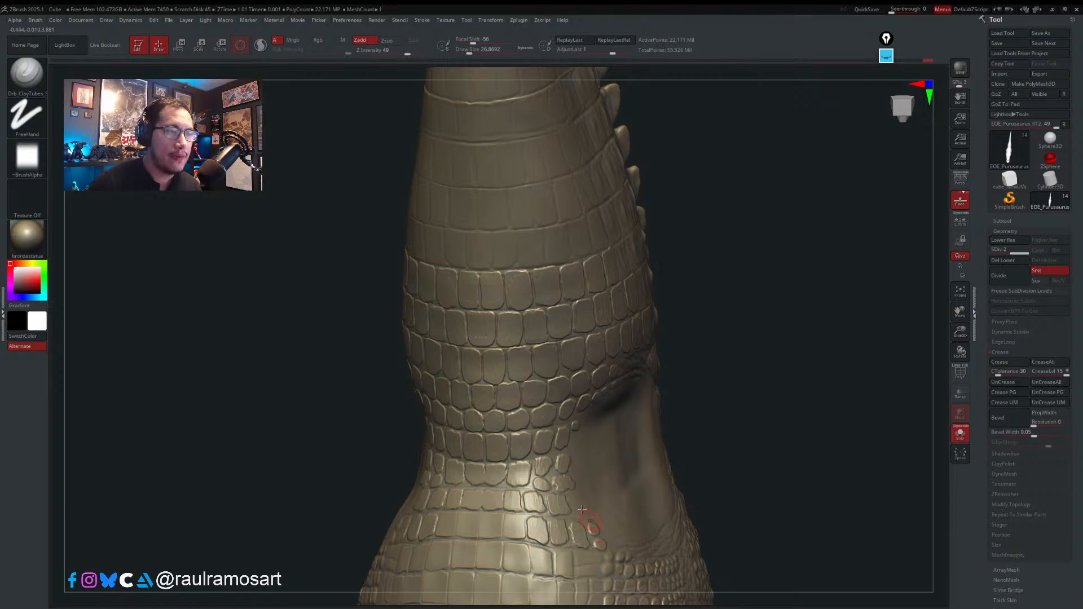
mouse_move(578, 507)
left_mouse_down()
mouse_move(582, 516)
mouse_move(578, 507)
left_mouse_up()
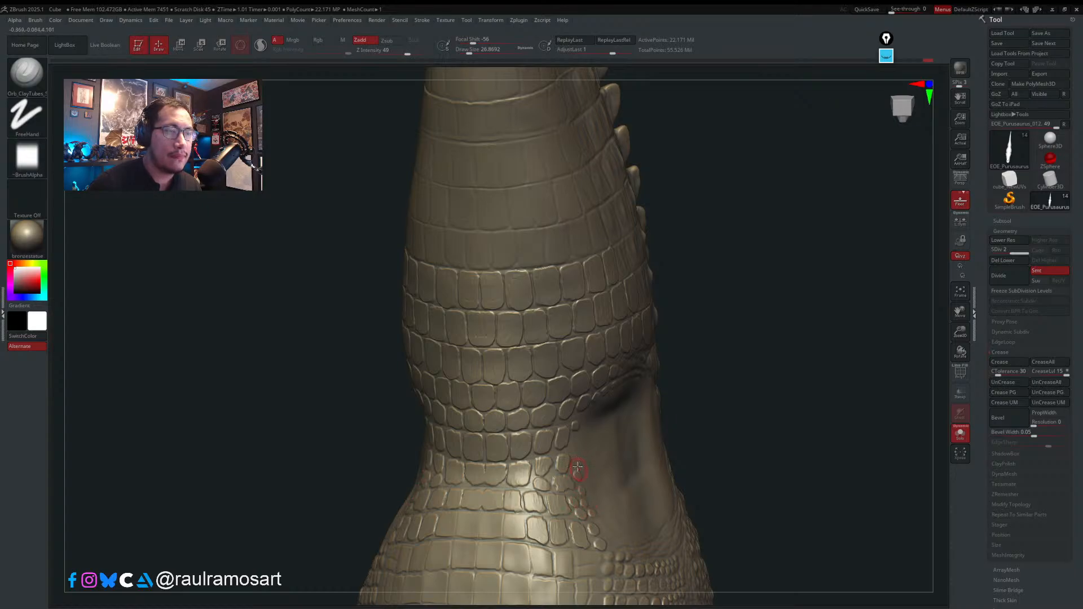
- Examine the filled underside rows against the whole tail, belly and flank from several angles
right_click_drag(569, 480, 511, 417)
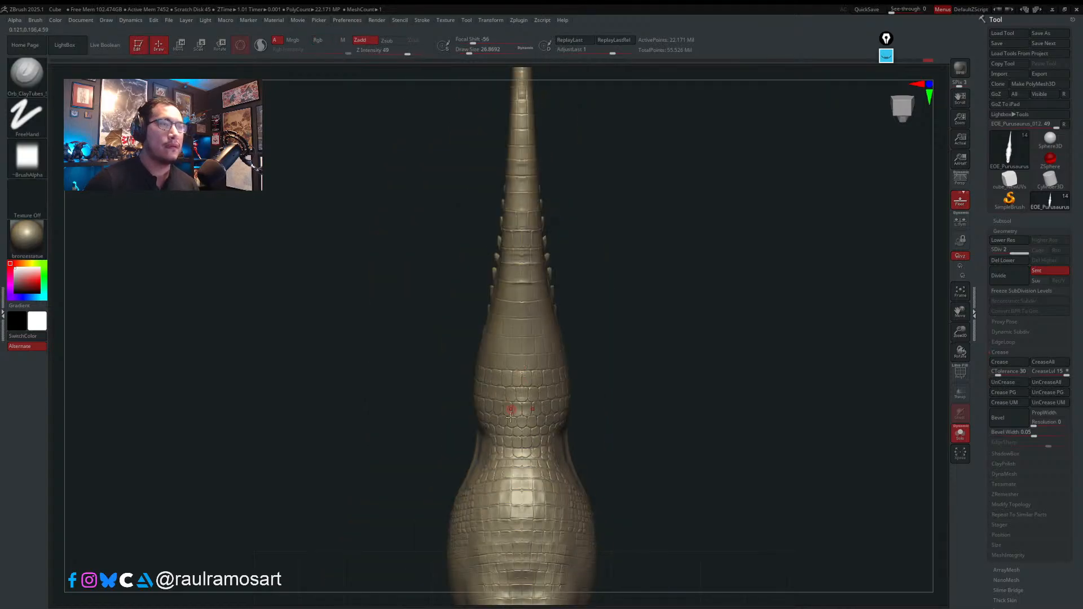
key("s")
left_click_drag(506, 436, 523, 437)
mouse_move(535, 426)
right_mouse_down()
mouse_move(558, 408)
mouse_move(491, 383)
mouse_move(507, 411)
mouse_move(562, 379)
right_mouse_up()
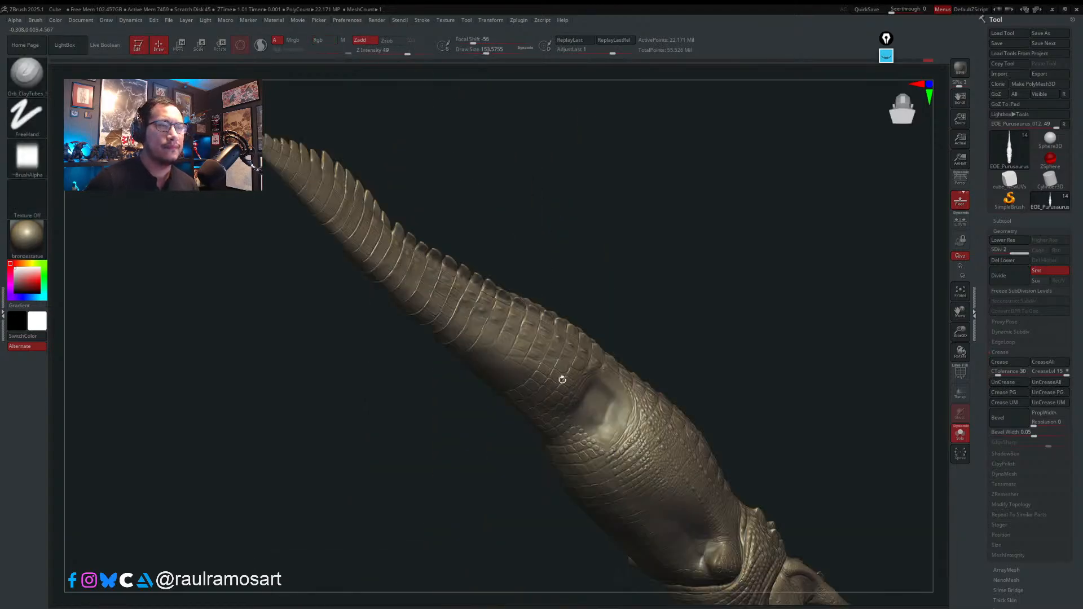
mouse_move(552, 439)
right_mouse_down("shift")
mouse_move(568, 448)
mouse_move(549, 323)
right_mouse_up("shift")
right_click_drag(561, 367, 679, 448)
mouse_move(605, 403)
right_mouse_down("ctrl")
mouse_move(605, 482)
mouse_move(556, 404)
right_mouse_up("ctrl")
right_click_drag(600, 292, 604, 377, "ctrl")
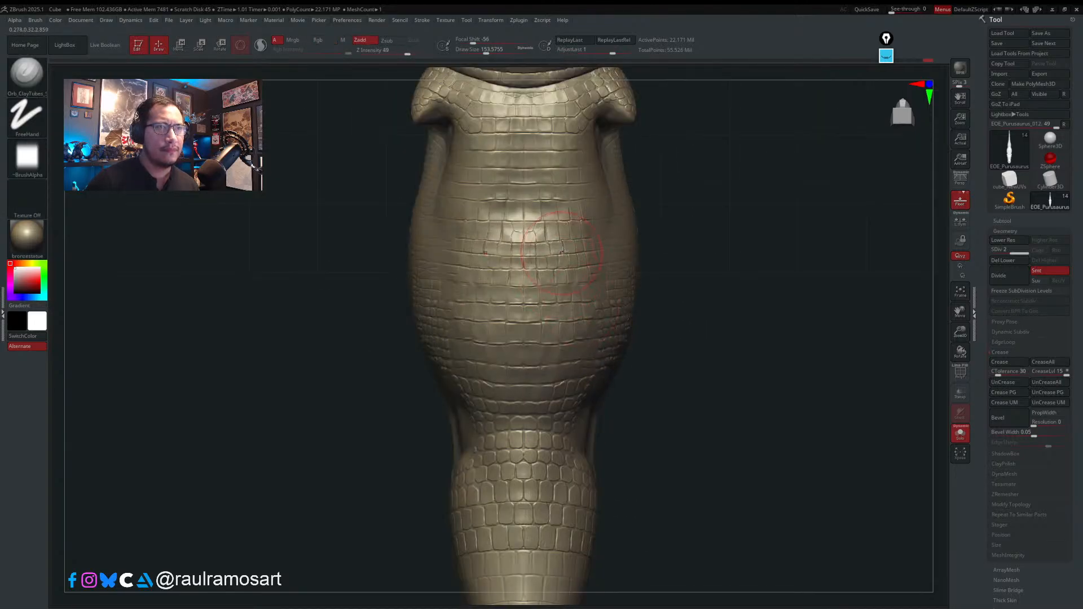
key("s")
left_click_drag(563, 252, 543, 247)
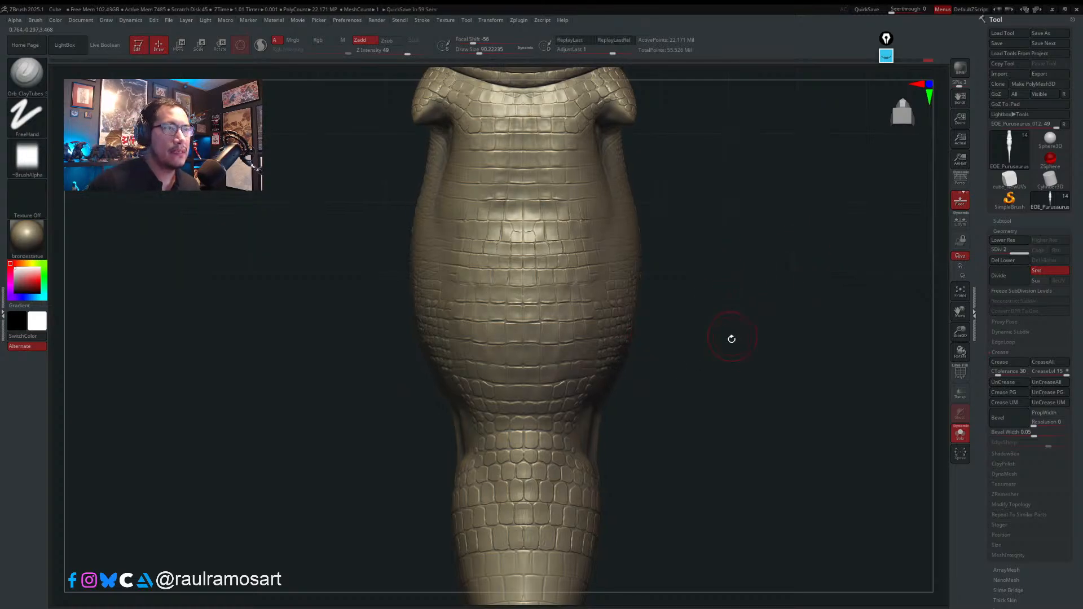
left_click_drag(731, 338, 762, 337)
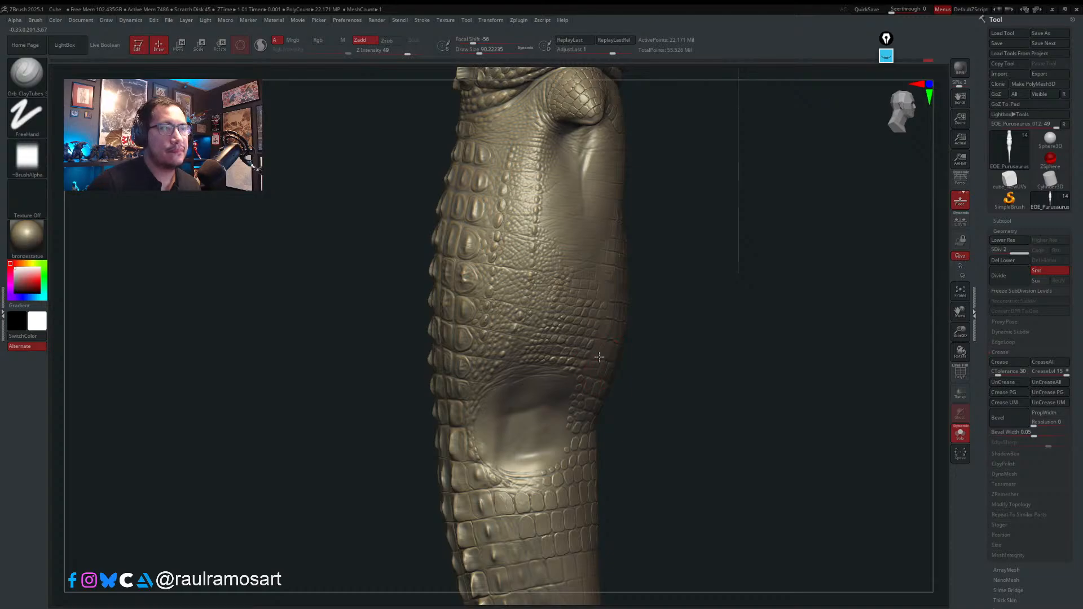
- Set the brush size to about 35 and sculpt rounded scales bridging the flank rows beside the leg hollow and the belly plates
right_click_drag(628, 350, 587, 375)
key("s")
left_click_drag(587, 375, 578, 376)
key("b")
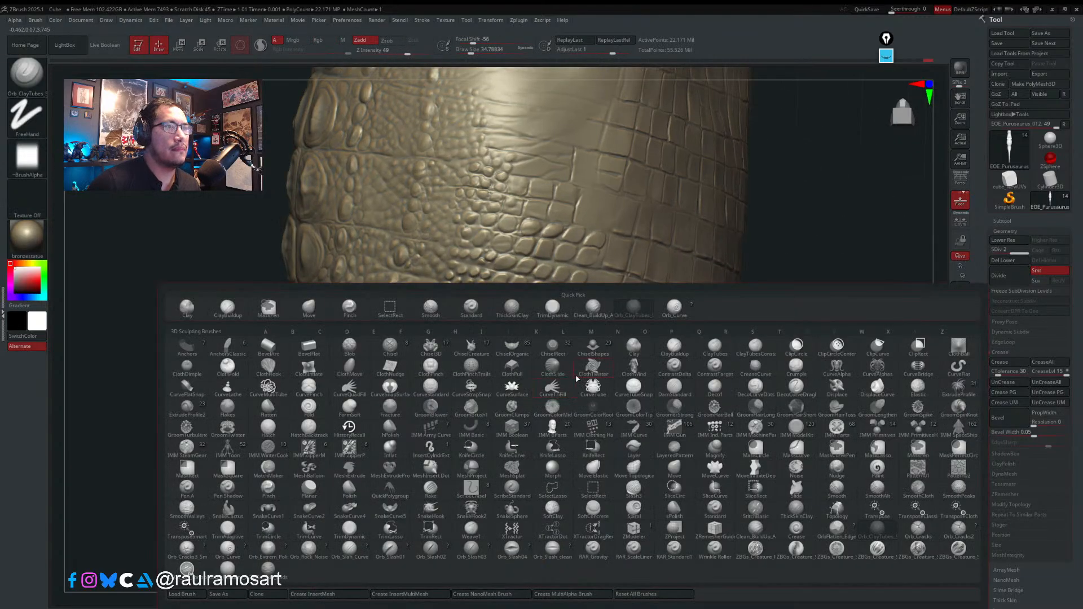
key("Escape")
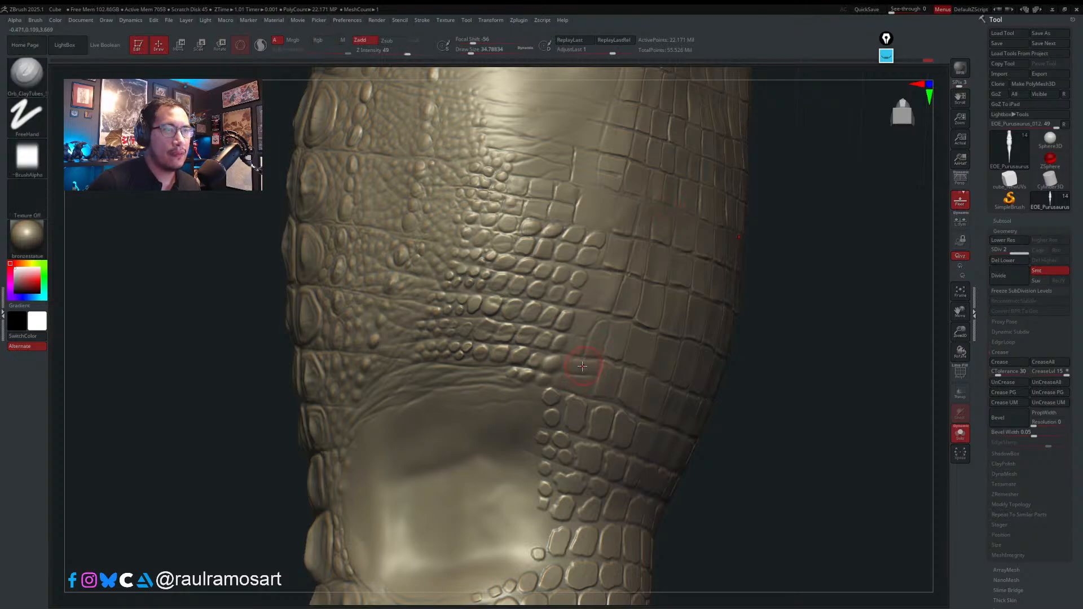
mouse_move(587, 380)
left_mouse_down()
mouse_move(561, 384)
mouse_move(570, 347)
mouse_move(597, 340)
mouse_move(593, 347)
mouse_move(587, 299)
mouse_move(605, 301)
left_mouse_up()
mouse_move(614, 280)
left_mouse_down()
mouse_move(594, 281)
mouse_move(622, 242)
left_mouse_up()
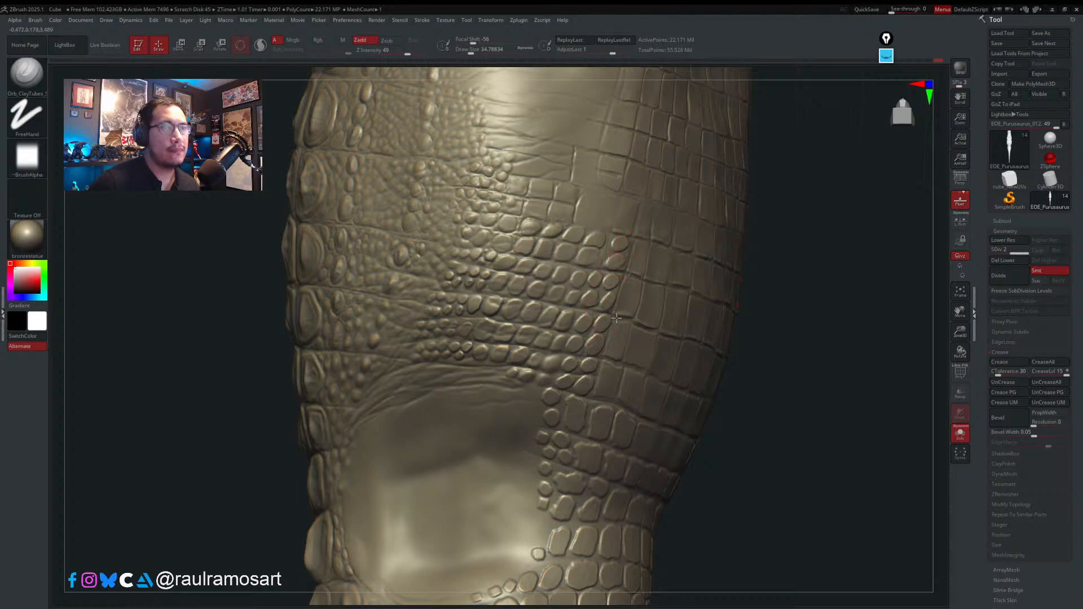
- Bring the keeled scales on the back into close view and choose the Orb_Curve brush at size about 23
right_click_drag(616, 318, 606, 284, "shift")
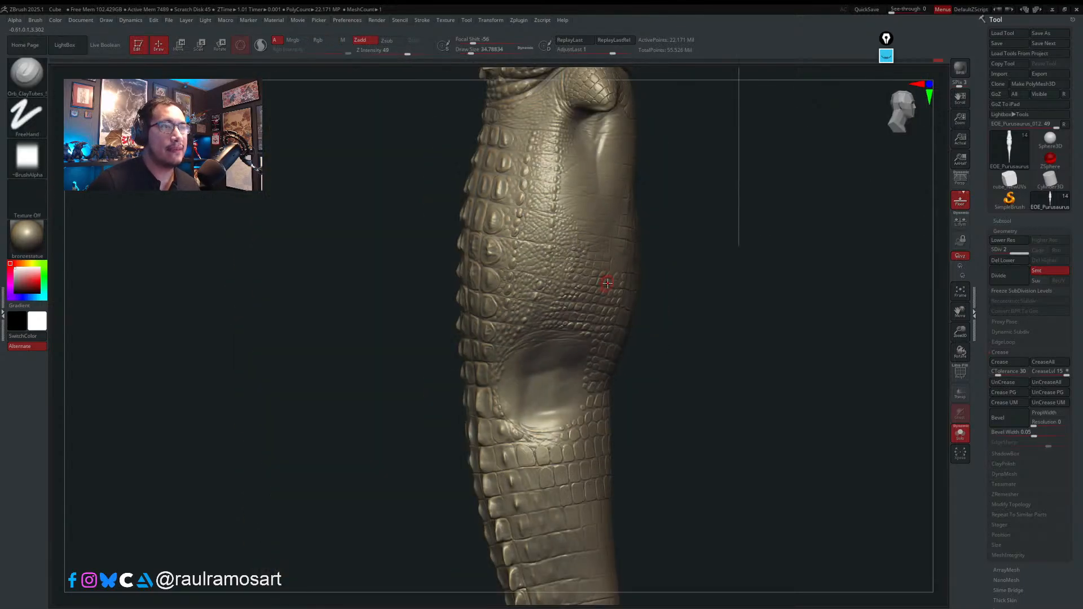
mouse_move(516, 333)
right_mouse_down("ctrl")
mouse_move(509, 364)
mouse_move(439, 371)
right_mouse_up("ctrl")
key("s")
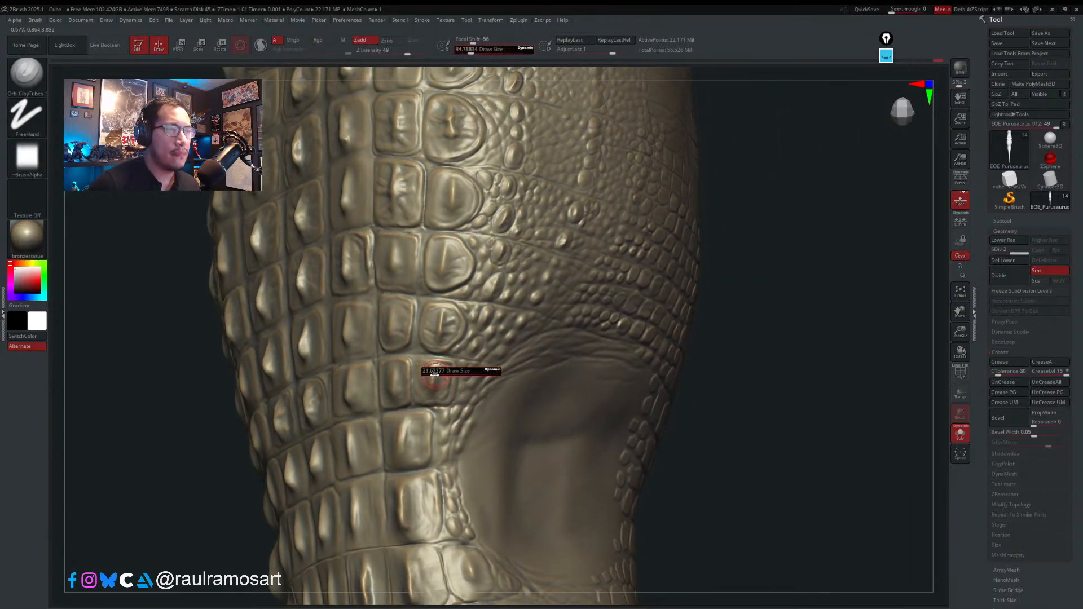
left_click_drag(434, 375, 431, 375)
right_click_drag(435, 381, 496, 379)
key("b")
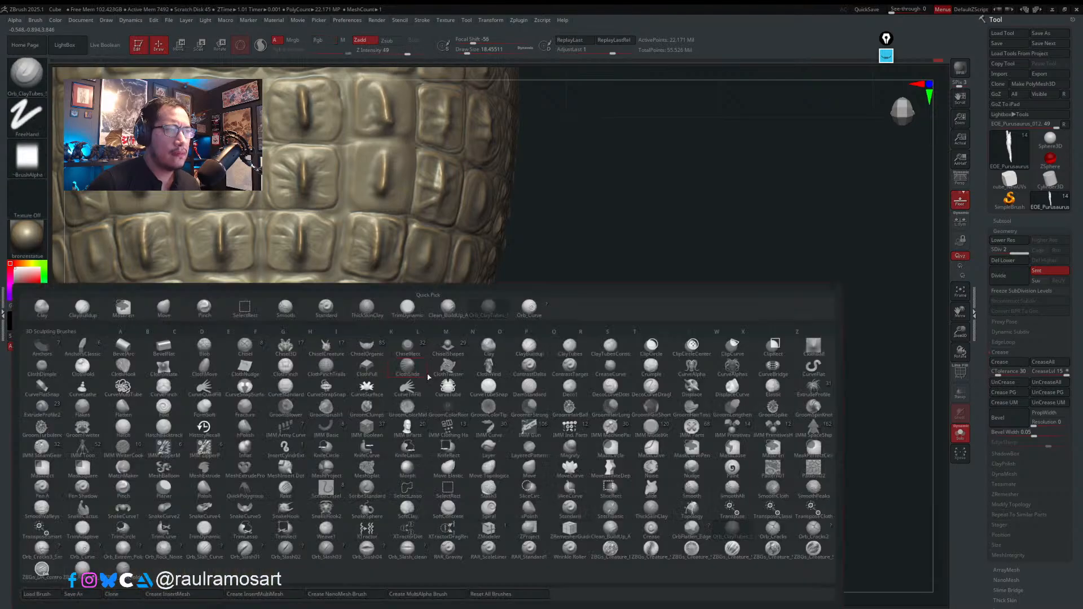
left_click(527, 307)
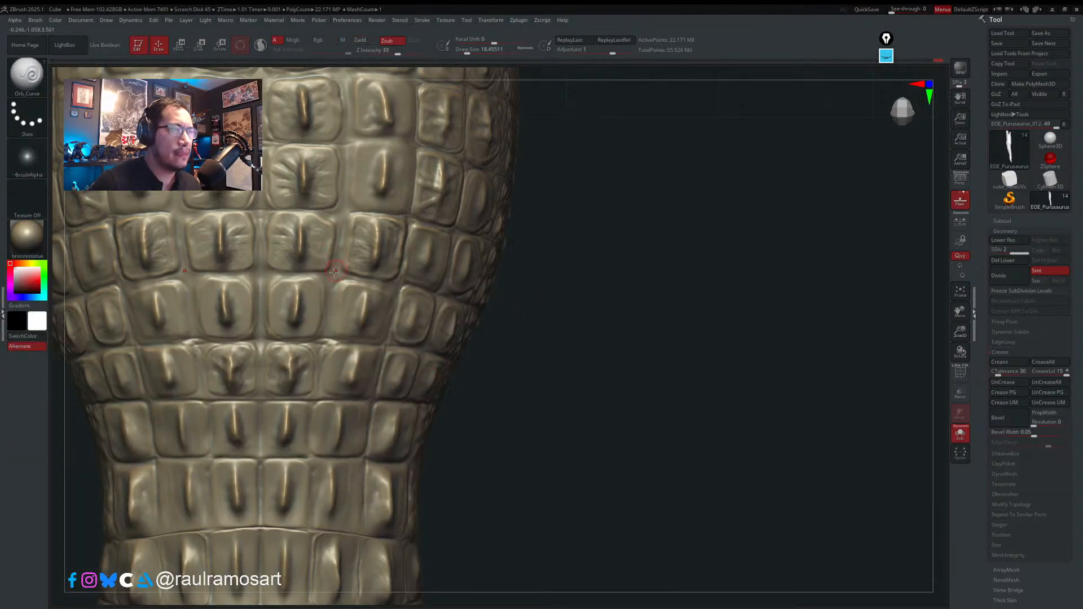
mouse_move(240, 221)
right_mouse_down("alt")
mouse_move(395, 208)
mouse_move(432, 230)
right_mouse_up("alt")
key("s")
left_click_drag(450, 228, 454, 228)
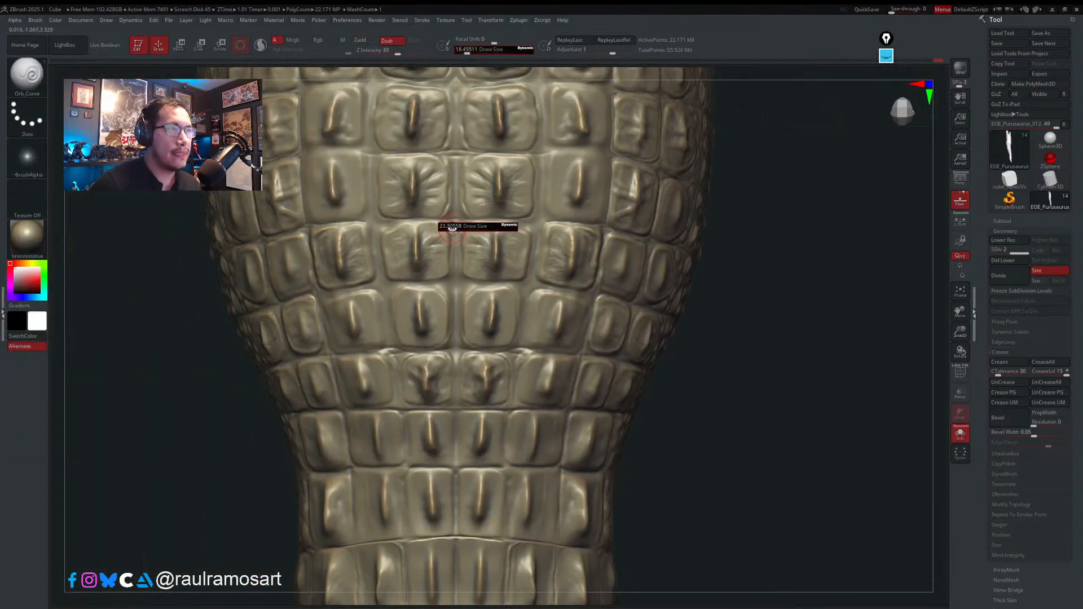
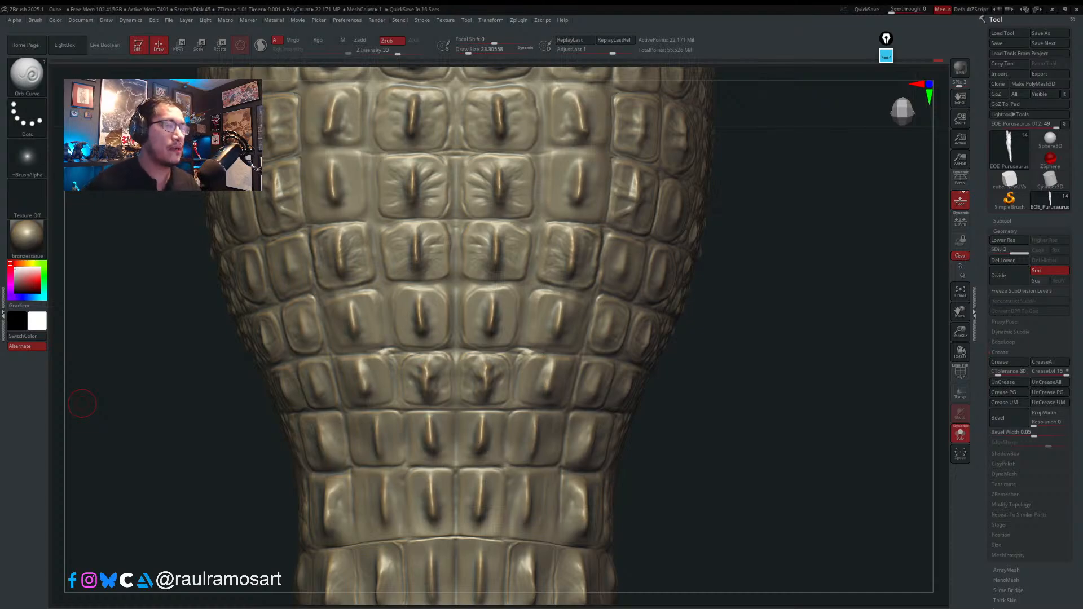
- Reduce the brush size to about 18 and carve tighter grooves around the outer keeled scales on the back
key("ctrl")
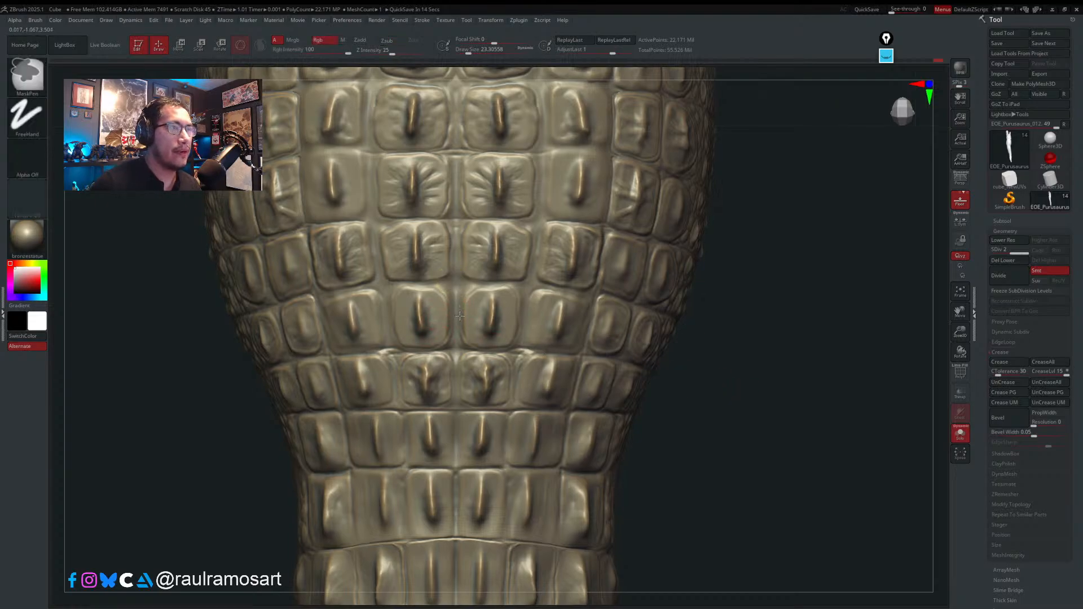
right_click_drag(460, 316, 452, 281, "ctrl")
key("s")
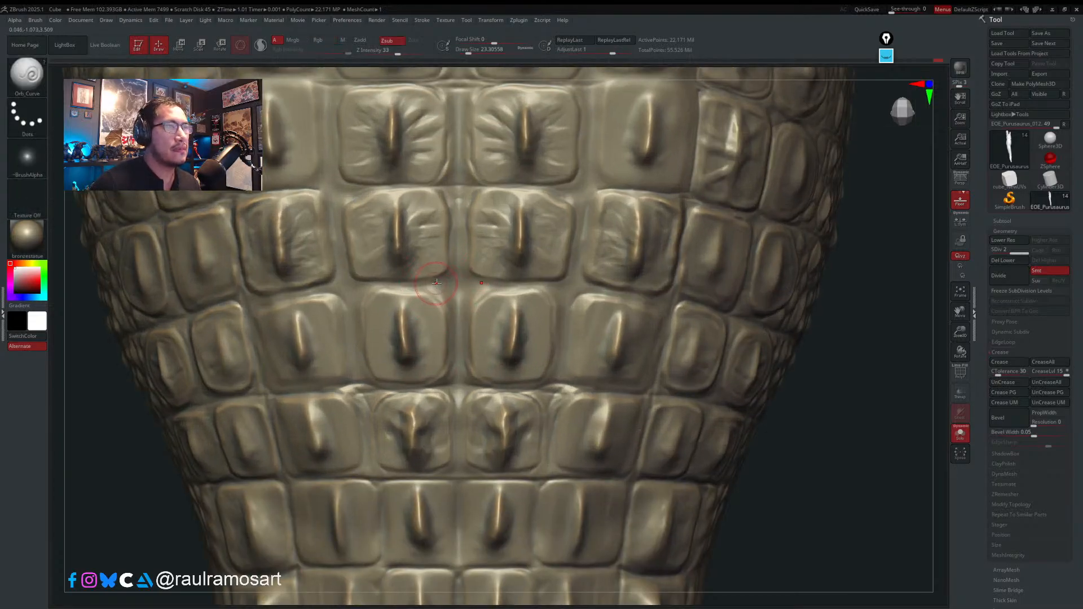
key("s")
left_click_drag(436, 290, 433, 290)
key("s")
left_click_drag(361, 288, 358, 288)
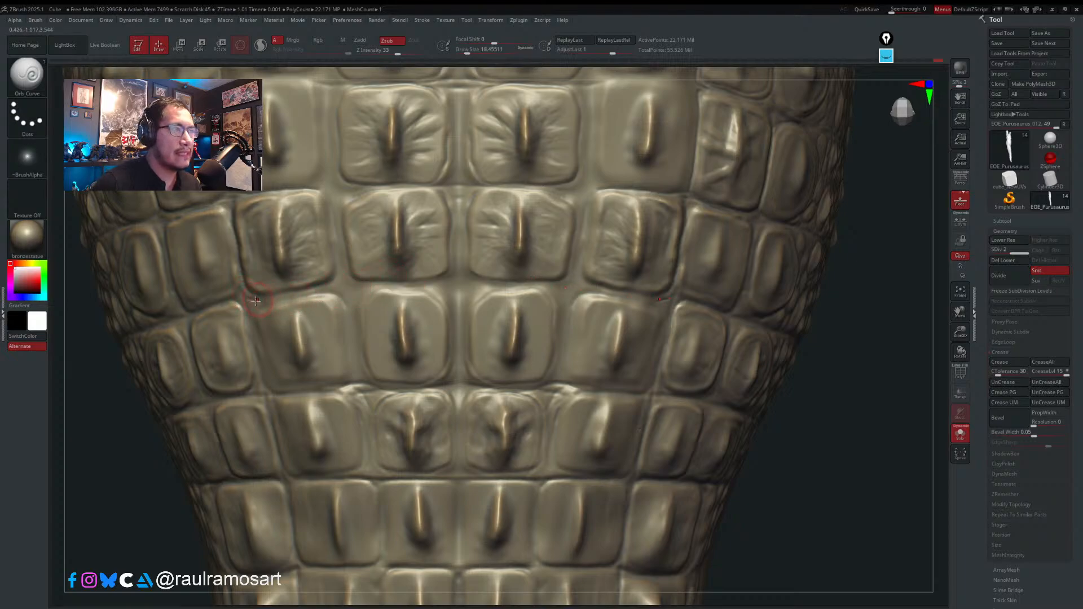
mouse_move(255, 300)
left_mouse_down()
mouse_move(383, 283)
mouse_move(335, 295)
left_mouse_up()
key("s")
key("s")
key("s")
key("s")
key("s")
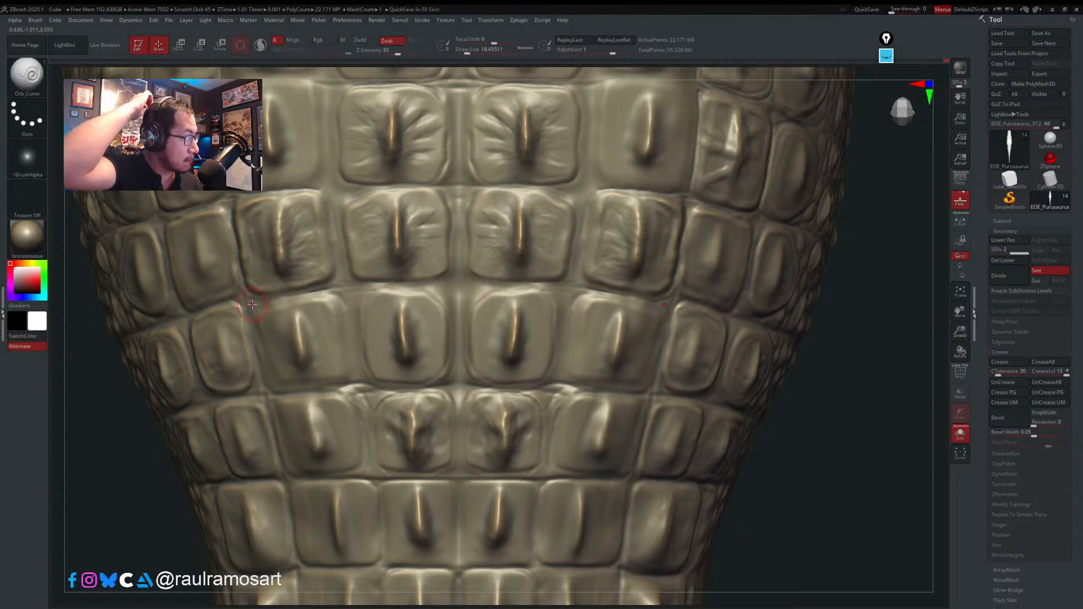
- Choose the Clean_BuildUp brush and build up folds around the keels of the central pair of wrinkled back scales
key("b")
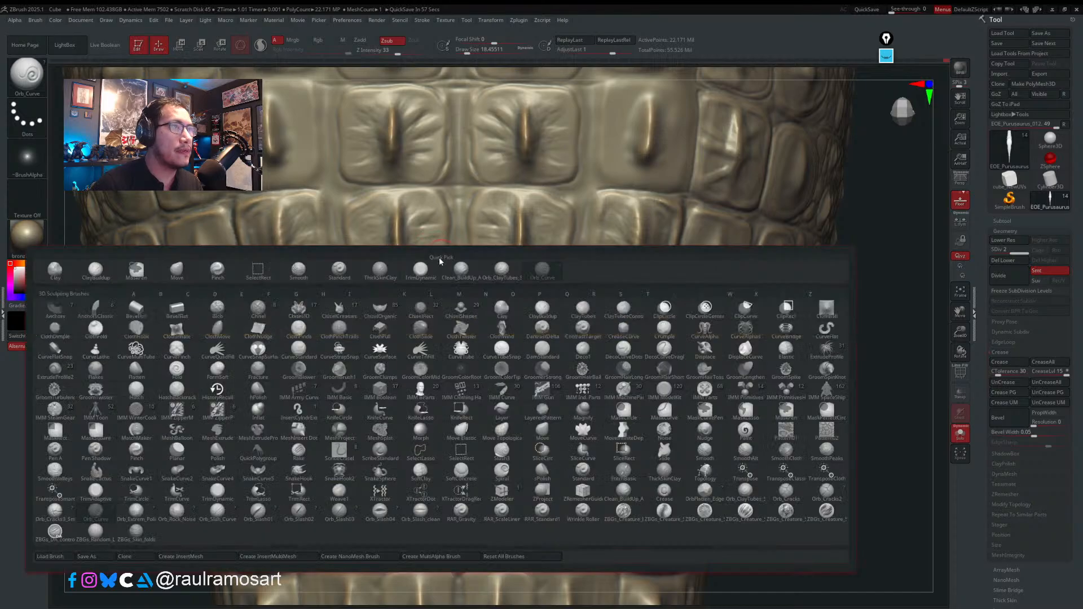
key("b")
left_click(468, 305)
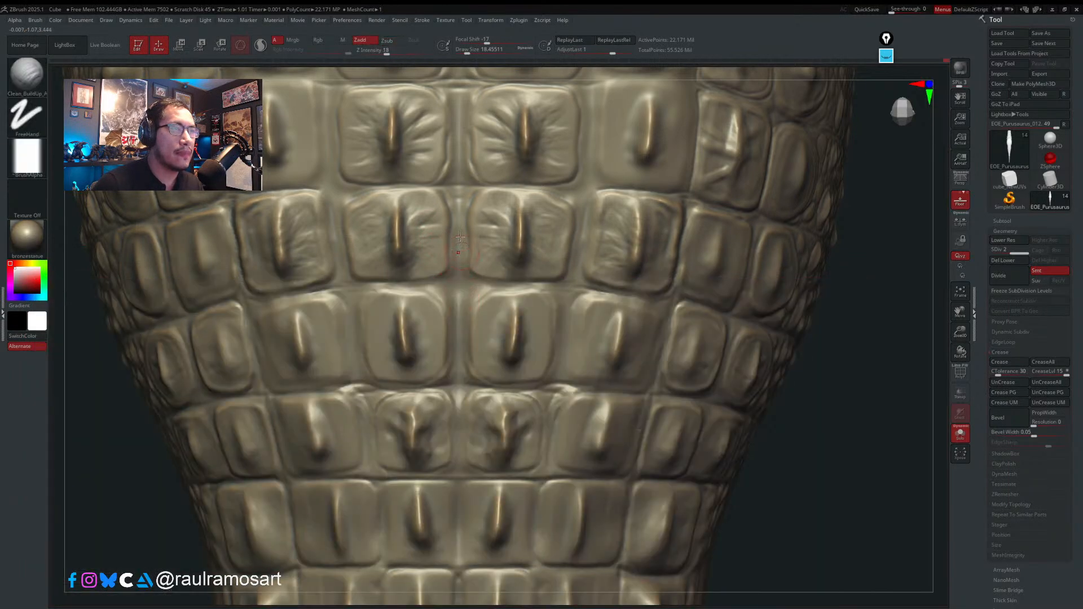
key("s")
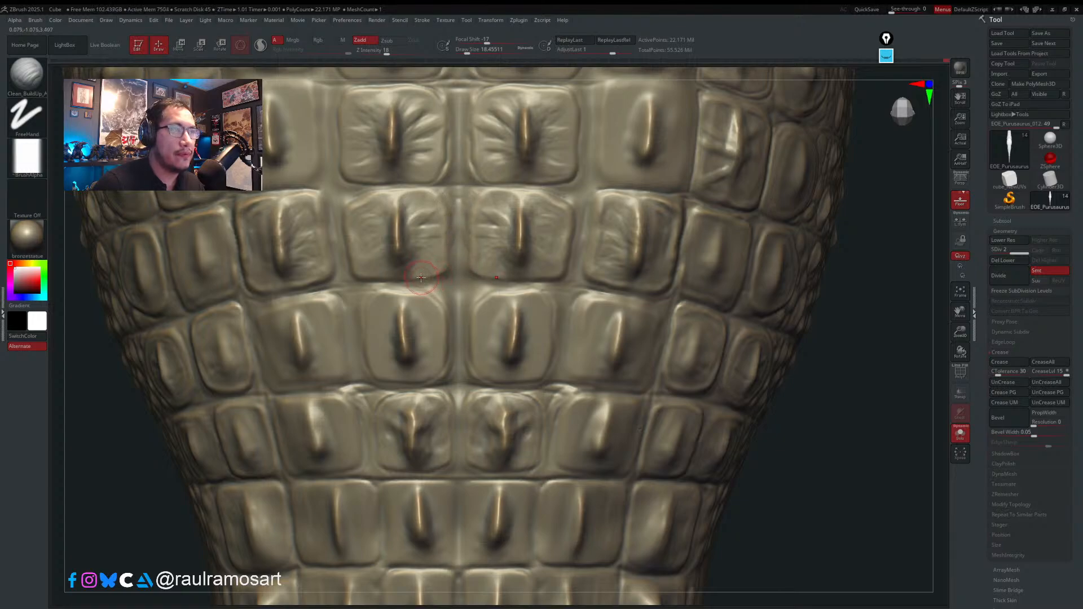
left_click_drag(418, 278, 442, 271)
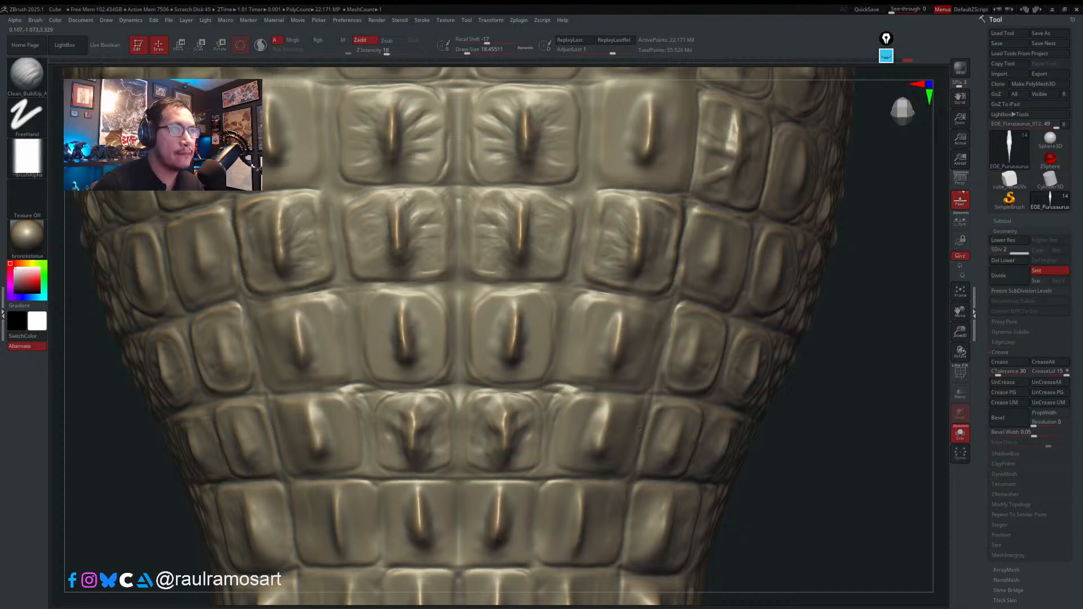
mouse_move(413, 215)
left_mouse_down()
mouse_move(403, 253)
mouse_move(414, 243)
mouse_move(411, 253)
mouse_move(427, 260)
mouse_move(403, 220)
mouse_move(398, 250)
left_mouse_up()
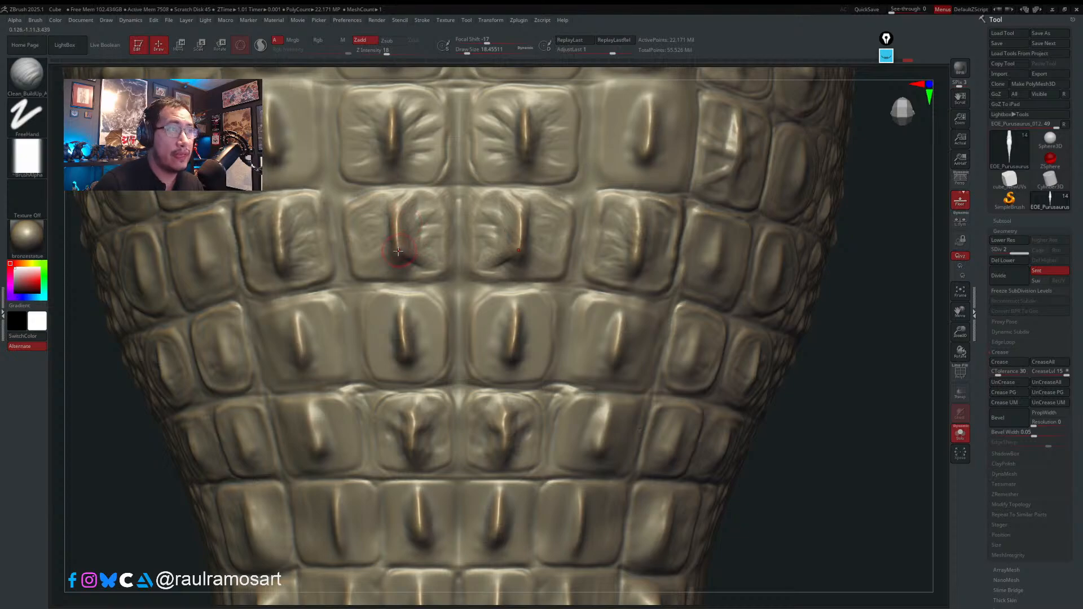
- Shape the central pair's keels into raised peaks with folds branching toward the scale corners, working from several angles
mouse_move(398, 251)
right_mouse_down()
mouse_move(398, 242)
mouse_move(389, 255)
mouse_move(408, 257)
right_mouse_up()
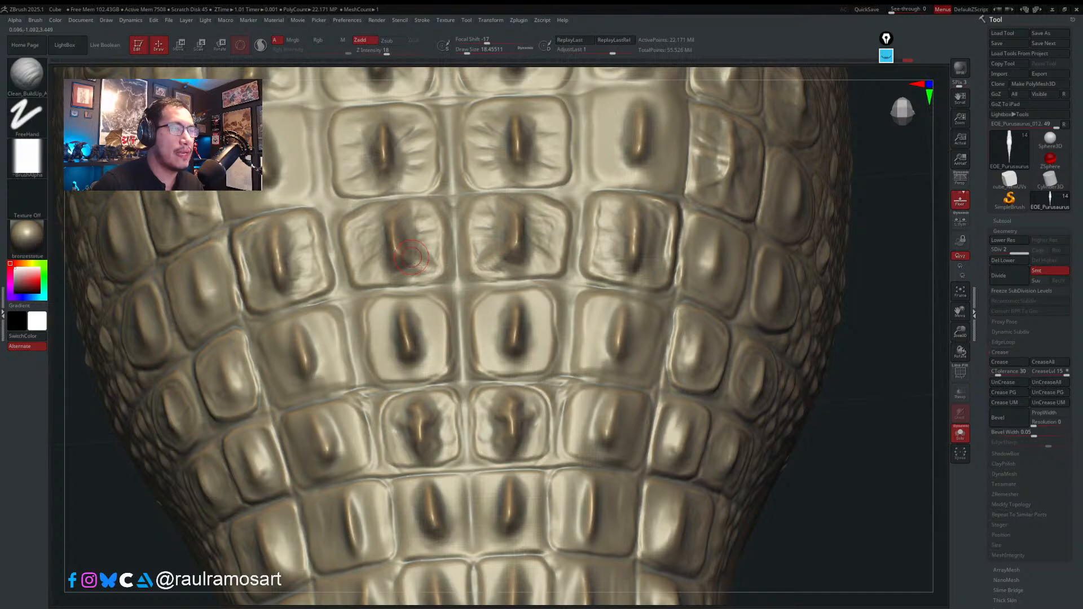
mouse_move(411, 257)
right_mouse_down()
mouse_move(703, 266)
mouse_move(713, 434)
mouse_move(753, 430)
mouse_move(447, 174)
mouse_move(464, 140)
mouse_move(395, 268)
right_mouse_up()
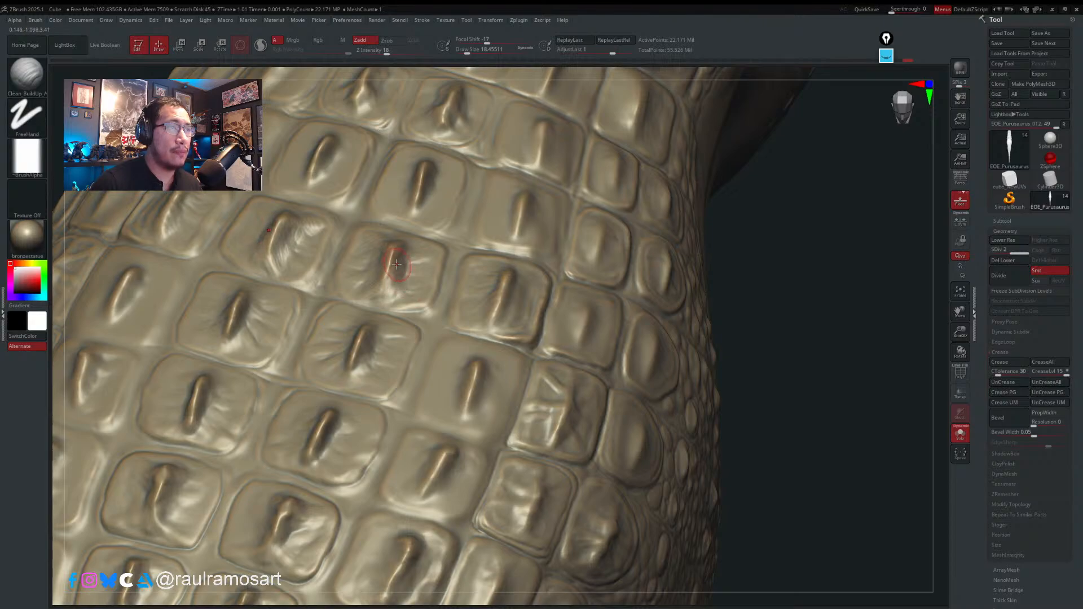
right_click_drag(412, 279, 385, 260)
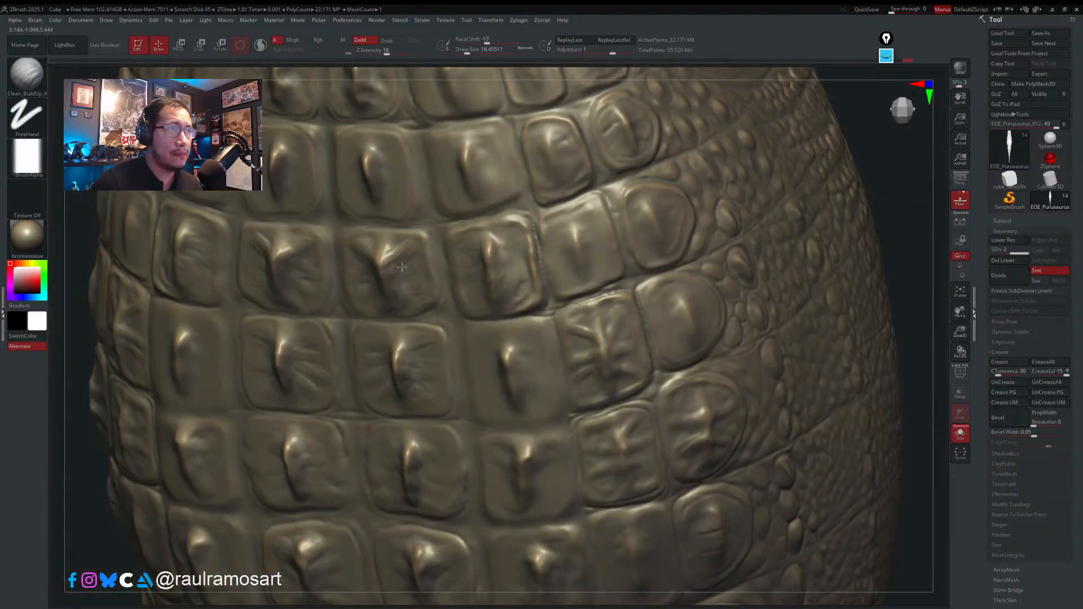
right_click_drag(390, 256, 364, 269)
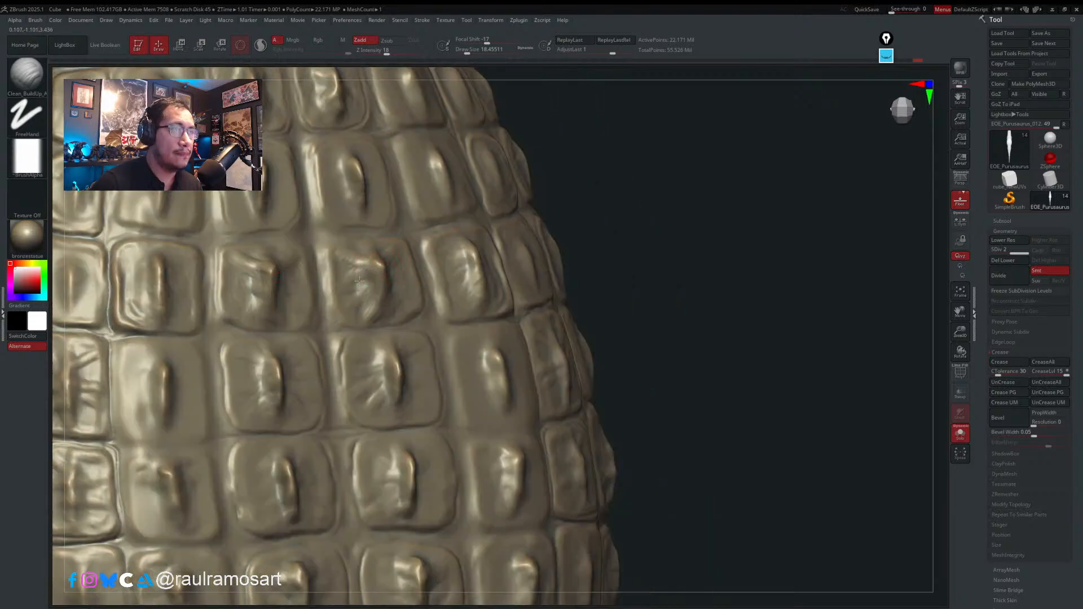
mouse_move(359, 281)
left_mouse_down()
mouse_move(369, 293)
mouse_move(369, 282)
left_mouse_up()
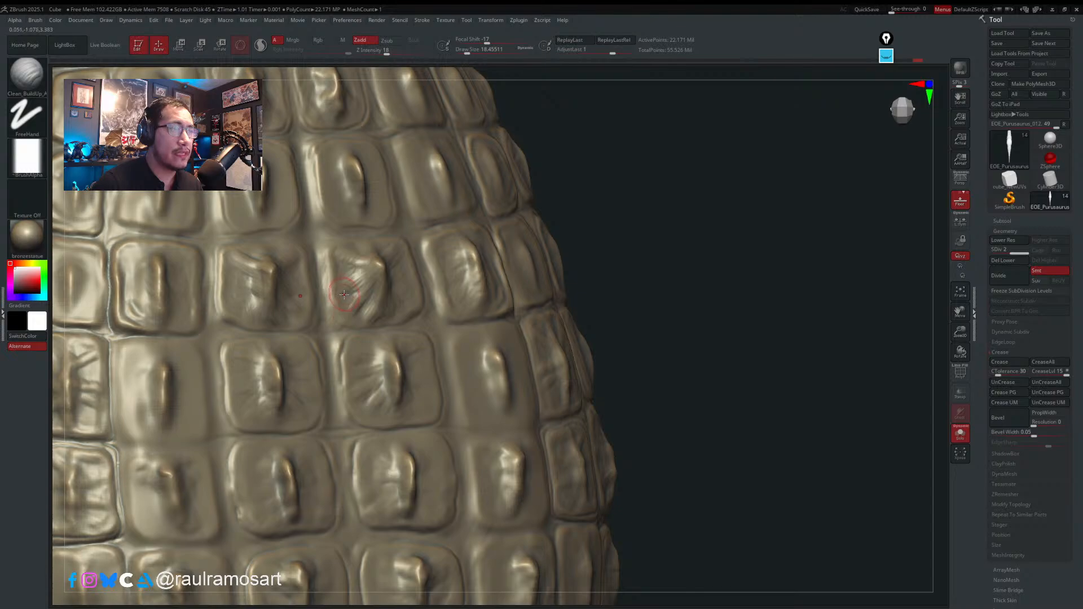
right_click_drag(304, 265, 325, 254)
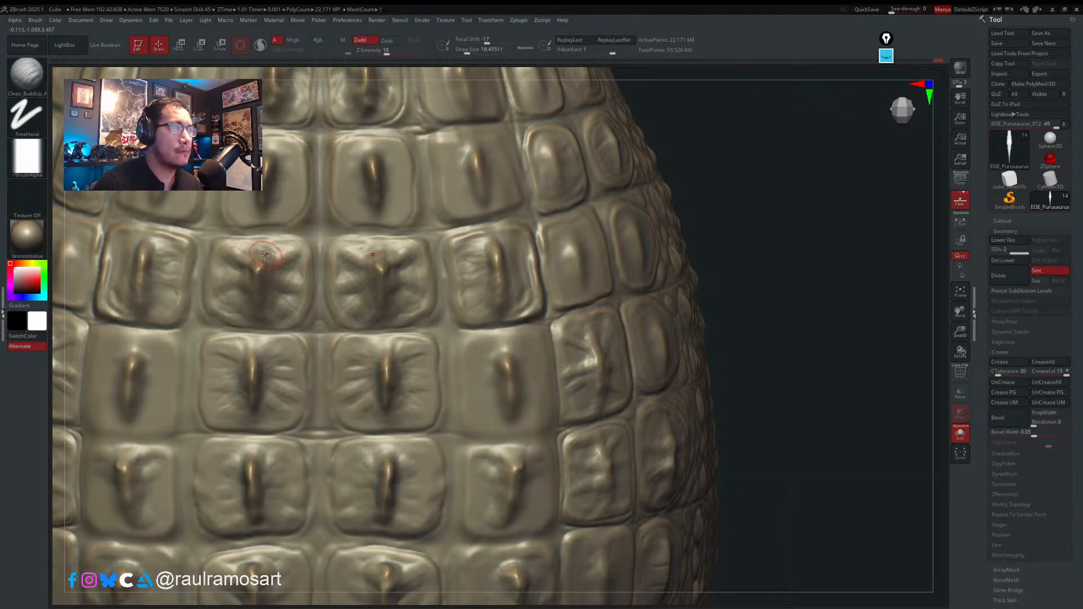
mouse_move(266, 265)
left_mouse_down()
mouse_move(285, 252)
mouse_move(255, 287)
left_mouse_up()
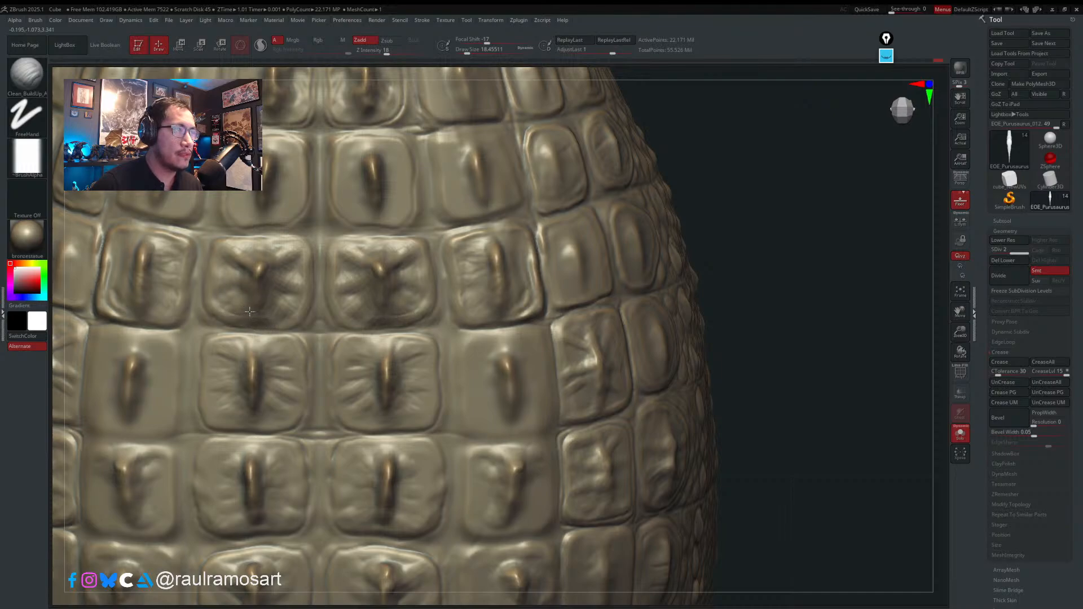
- Set the brush size to about 25 and build up the central keeled scales two rows nearer the narrow end
right_click_drag(348, 288, 431, 419, "alt")
key("s")
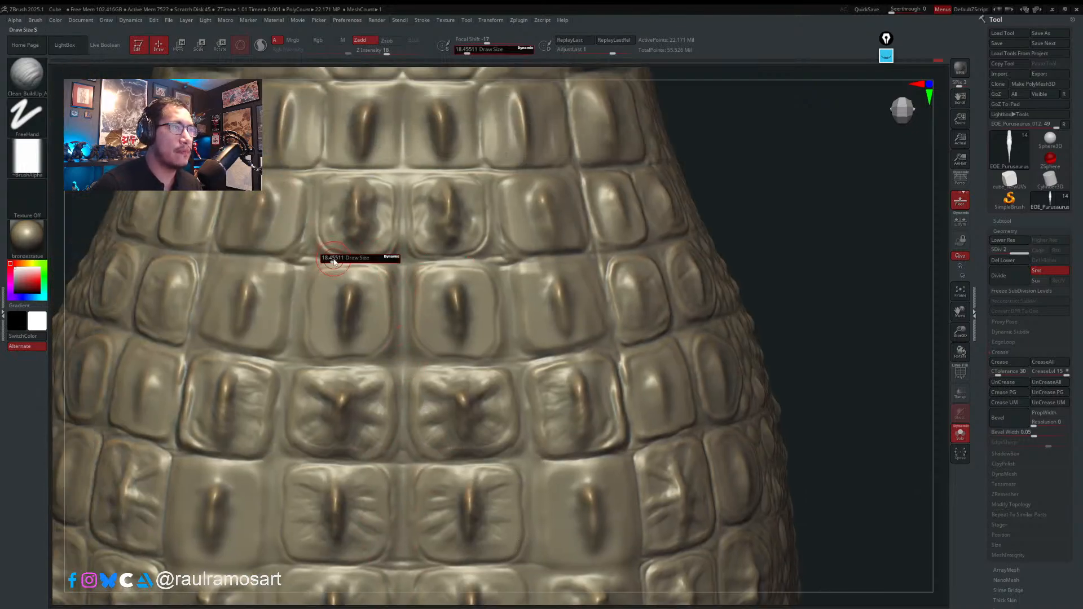
left_click_drag(333, 261, 319, 263)
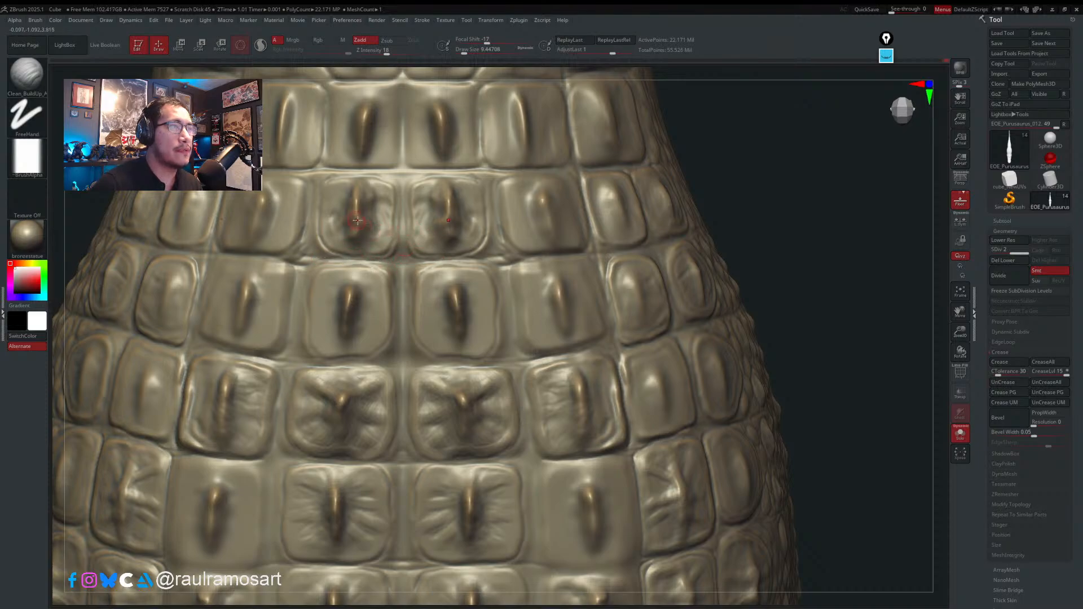
key("s")
mouse_move(357, 220)
left_mouse_down()
mouse_move(373, 219)
mouse_move(378, 243)
mouse_move(364, 233)
left_mouse_up()
mouse_move(374, 190)
left_mouse_down()
mouse_move(363, 220)
mouse_move(376, 235)
mouse_move(384, 226)
mouse_move(379, 242)
left_mouse_up()
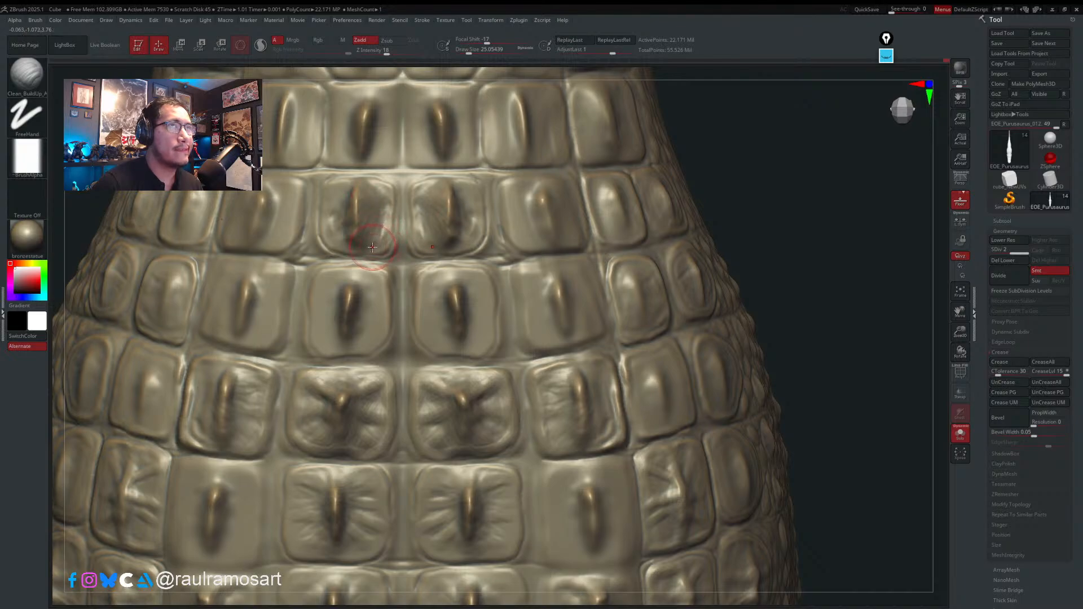
right_click_drag(352, 237, 418, 235)
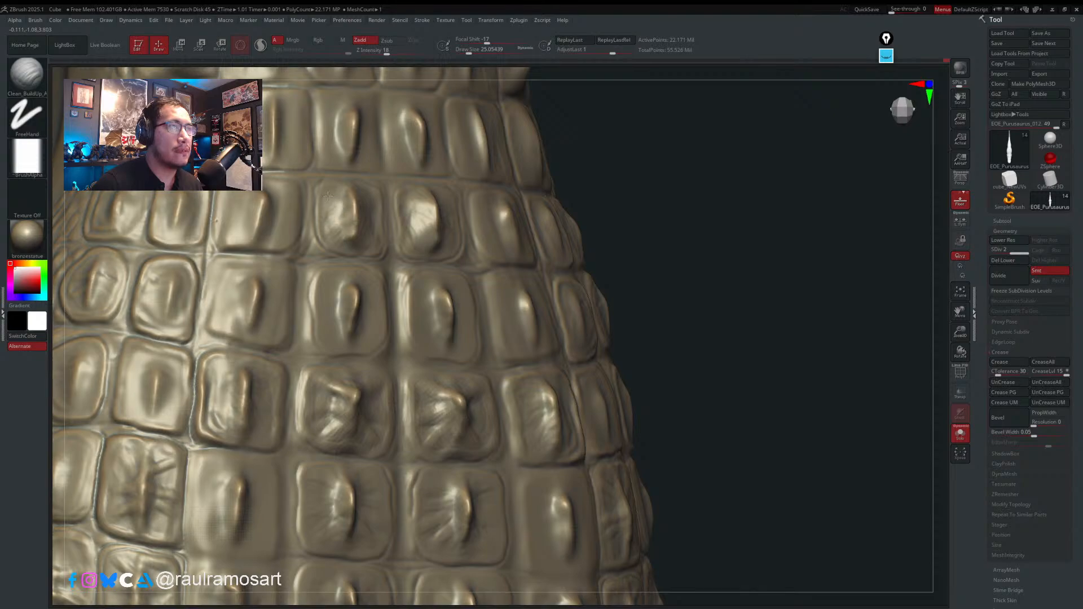
- Bring the back scales into side profile beside the leg hollow and choose the Move brush
mouse_move(349, 231)
right_mouse_down()
mouse_move(381, 232)
mouse_move(303, 223)
mouse_move(315, 185)
right_mouse_up()
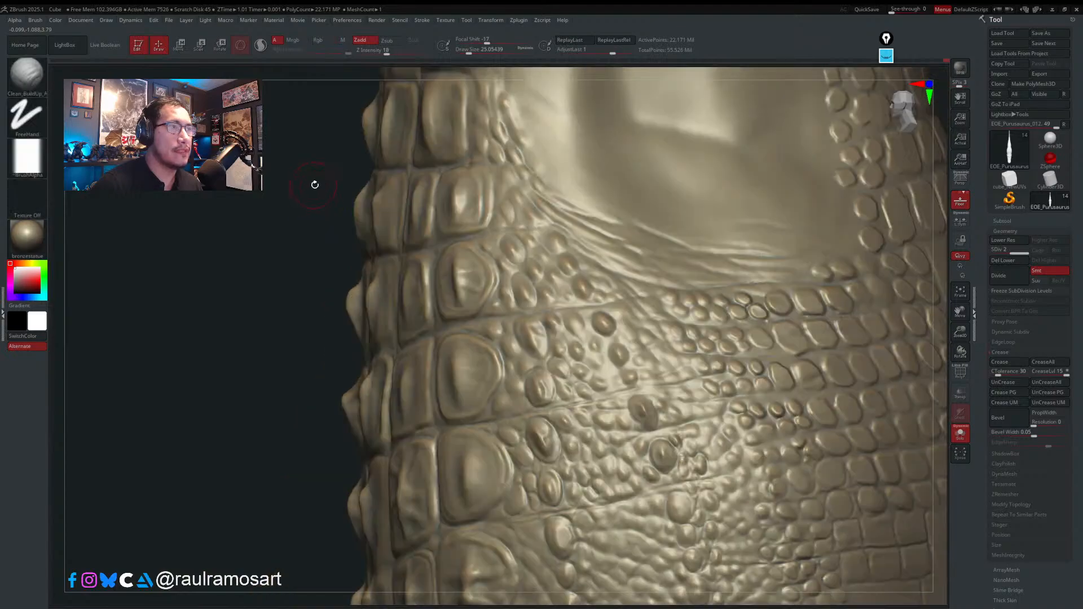
key("b")
key("m")
key("v")
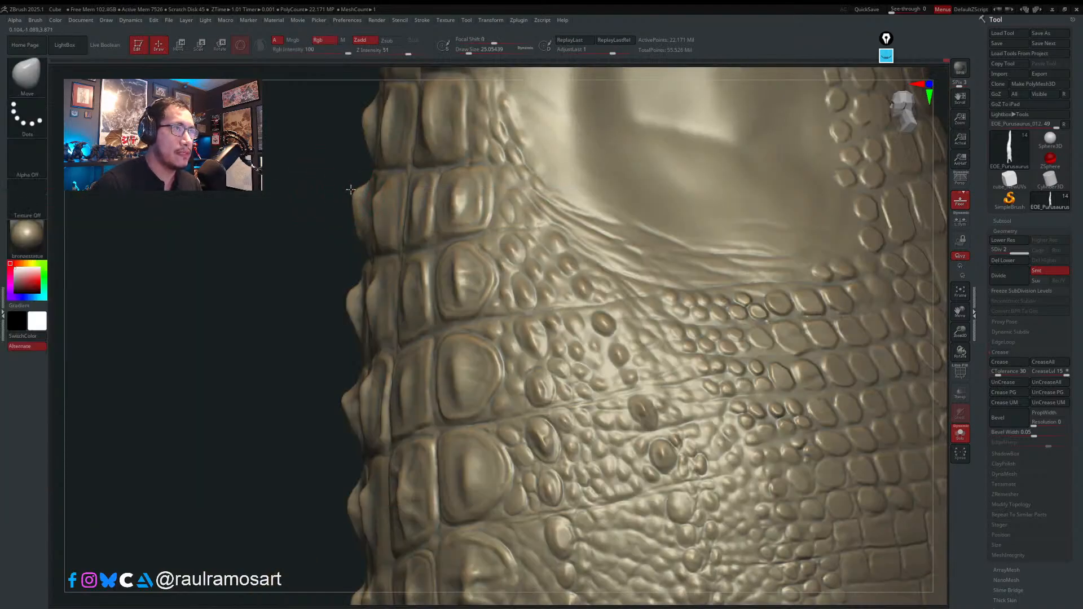
- Undo the last few changes and redo them
key("ctrl+z")
key("ctrl+z")
key("ctrl+z")
key("ctrl+z")
key("ctrl+z")
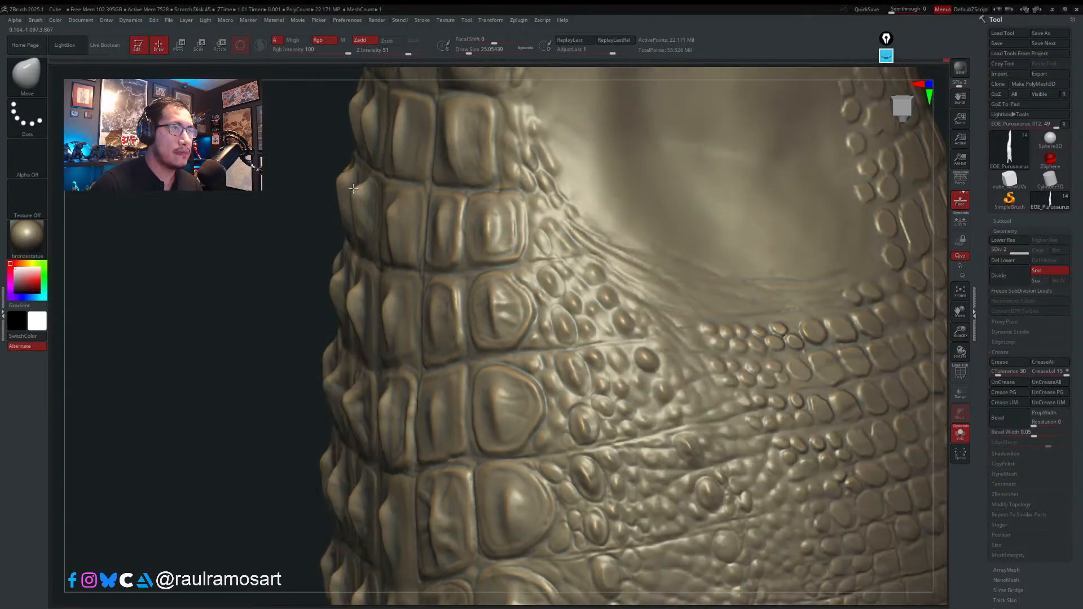
key("ctrl+shift+z")
key("ctrl+shift+z")
key("ctrl+shift+z")
key("ctrl+shift+z")
key("ctrl+shift+z")
- Set the Move brush size to about 22 and pull the keel tips outward along the back's silhouette
key("s")
left_click_drag(357, 191, 351, 199)
key("s")
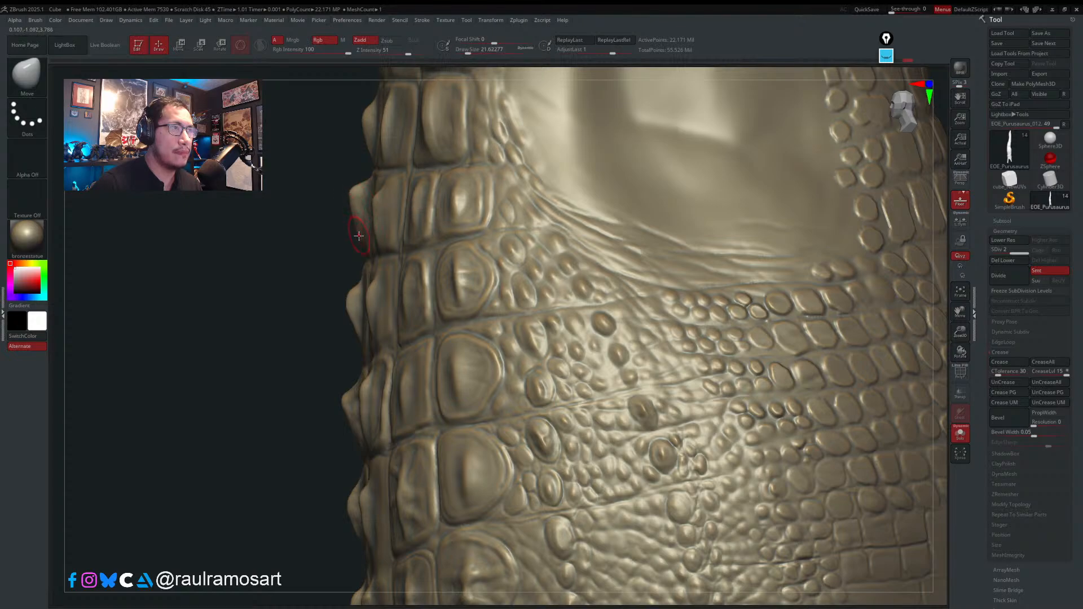
key("s")
left_click_drag(351, 282, 348, 285)
key("s")
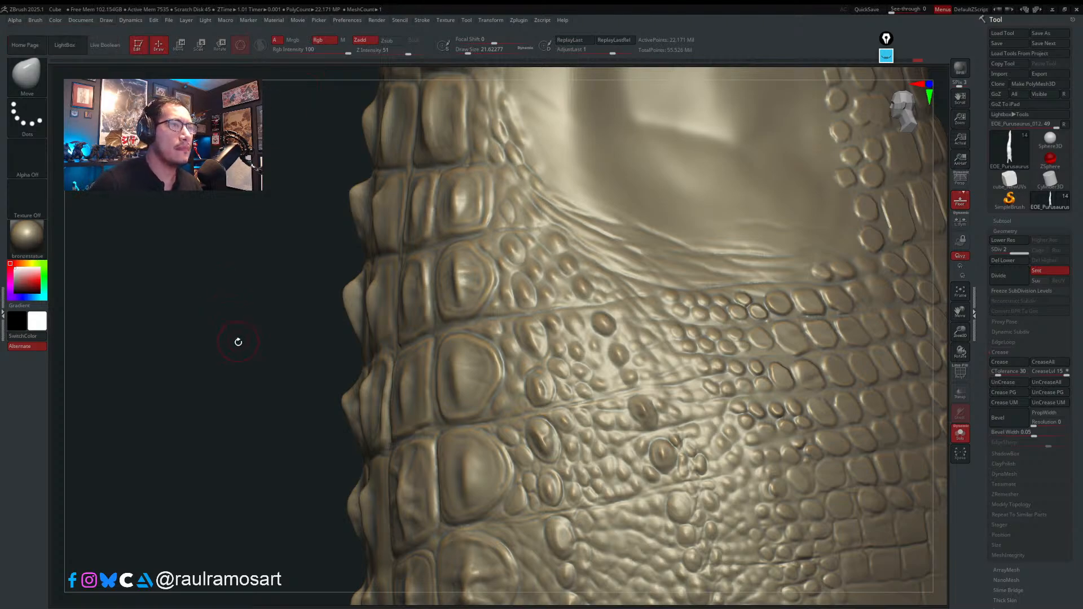
- Return to the top view of the back and nudge the central peaked scales with the Move brush at size about 31
mouse_move(451, 301)
right_mouse_down()
mouse_move(470, 296)
mouse_move(435, 314)
right_mouse_up()
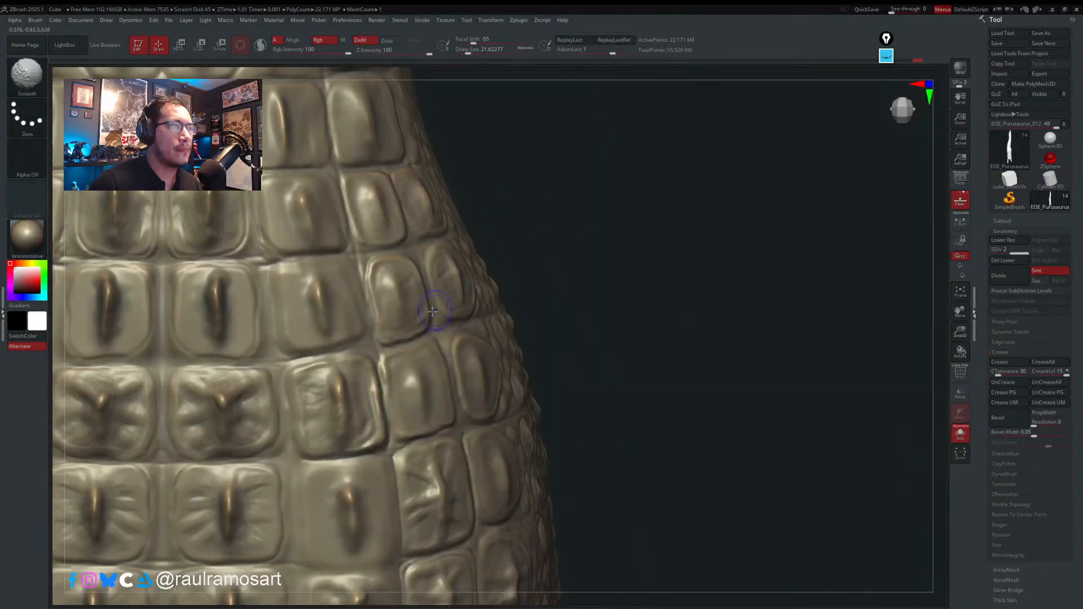
mouse_move(370, 343)
right_mouse_down("ctrl")
mouse_move(389, 393)
mouse_move(424, 405)
right_mouse_up("ctrl")
key("b")
key("Escape")
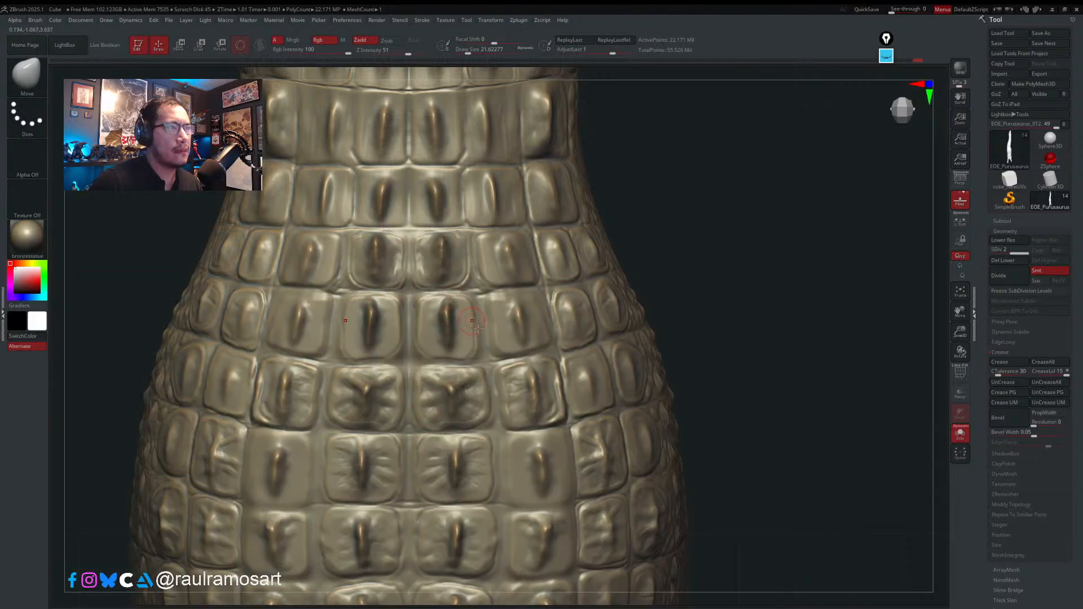
key("s")
left_click_drag(466, 387, 470, 387)
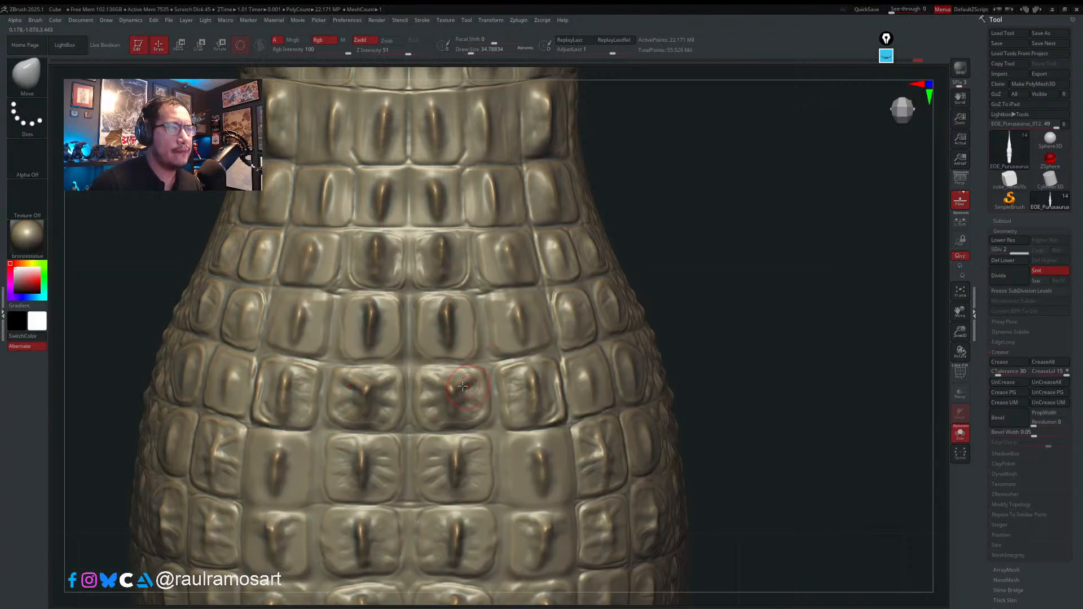
key("ctrl")
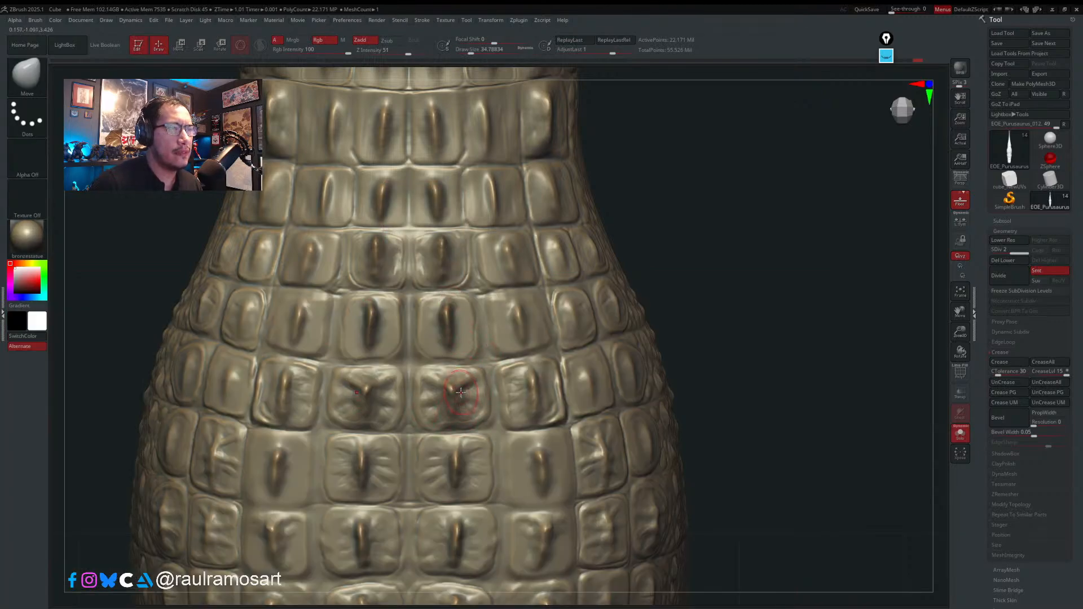
key("s")
left_click_drag(461, 391, 459, 391)
left_click_drag(462, 389, 465, 384)
key("ctrl")
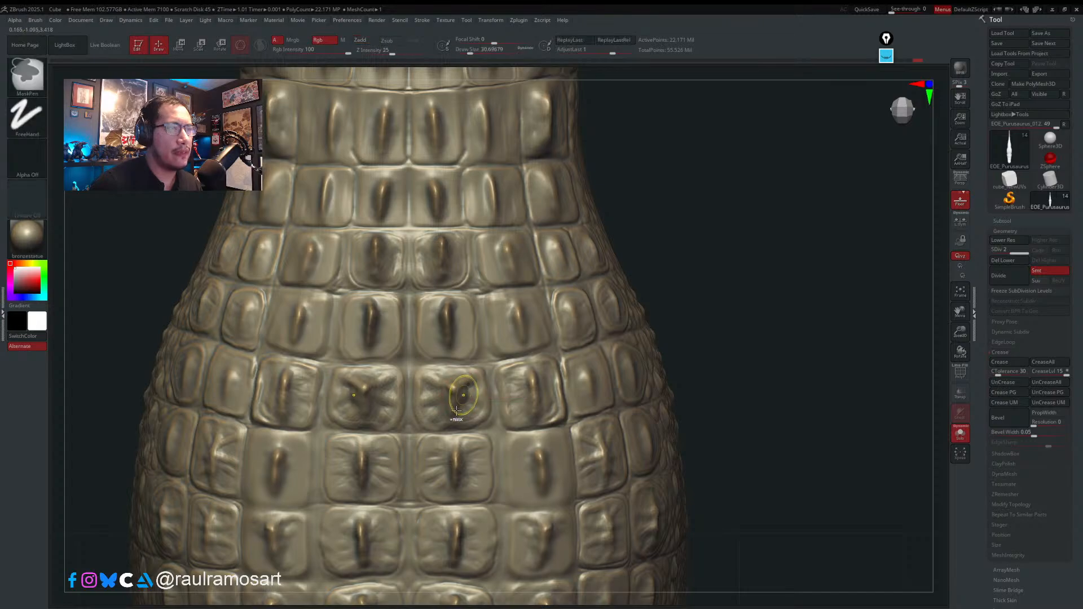
- Switch to the Clean_BuildUp brush at size about 31 and fill in the surface around the central scales' peaks
key("b")
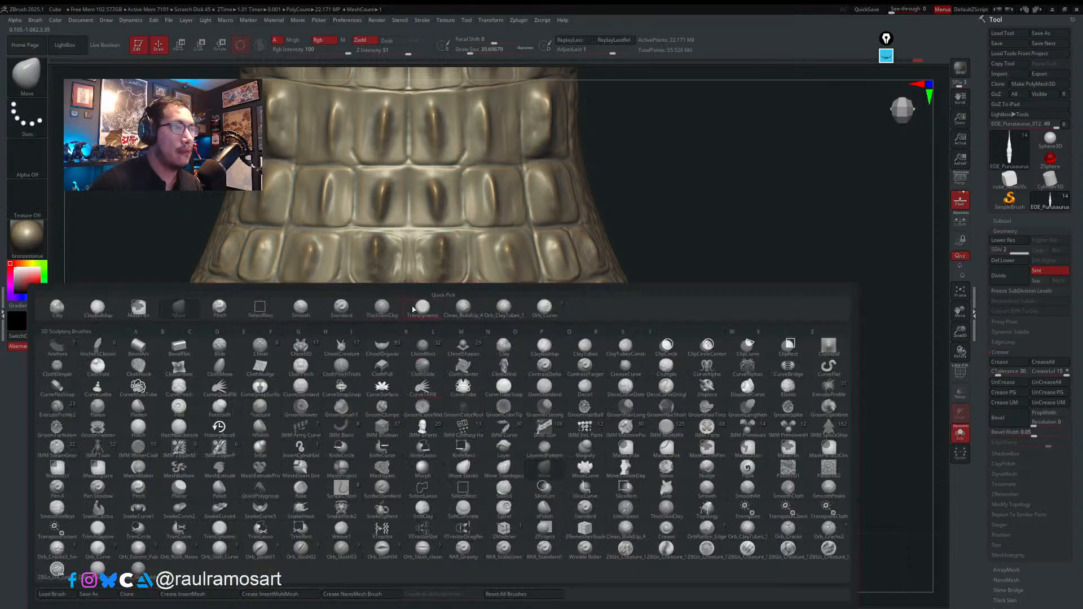
left_click(462, 307)
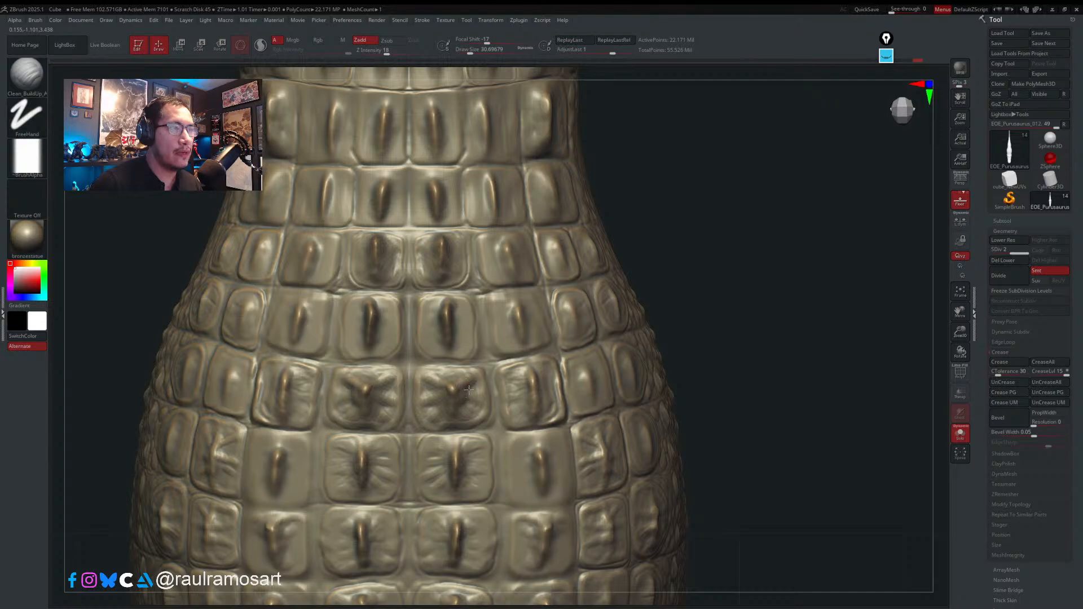
mouse_move(468, 389)
left_mouse_down()
mouse_move(472, 412)
mouse_move(427, 390)
mouse_move(423, 402)
left_mouse_up()
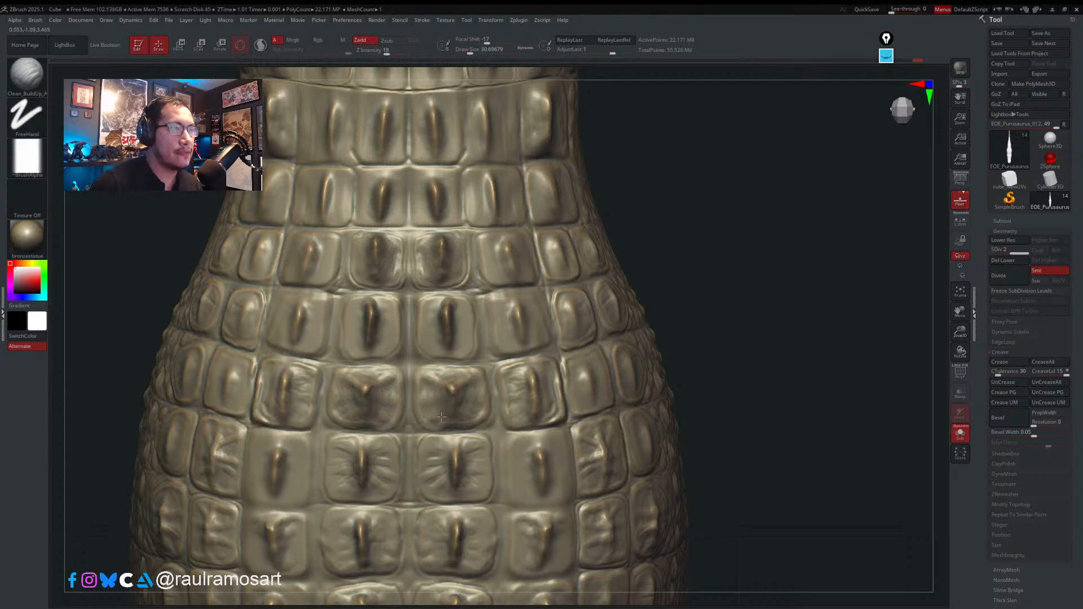
mouse_move(470, 387)
left_mouse_down()
mouse_move(422, 377)
mouse_move(428, 404)
mouse_move(423, 378)
left_mouse_up()
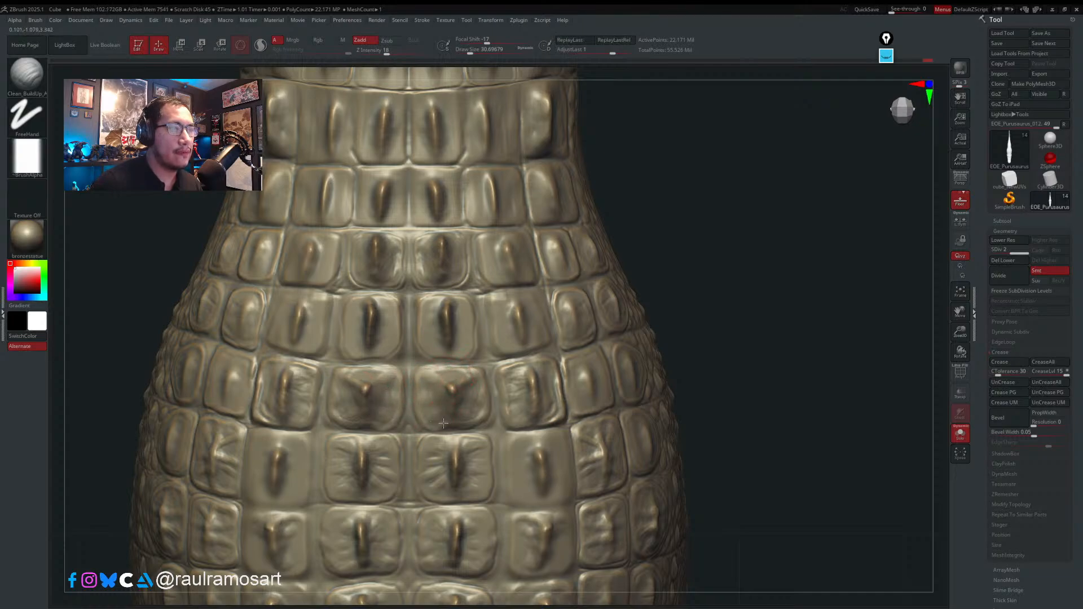
mouse_move(440, 425)
left_mouse_down()
mouse_move(460, 422)
mouse_move(471, 401)
left_mouse_up()
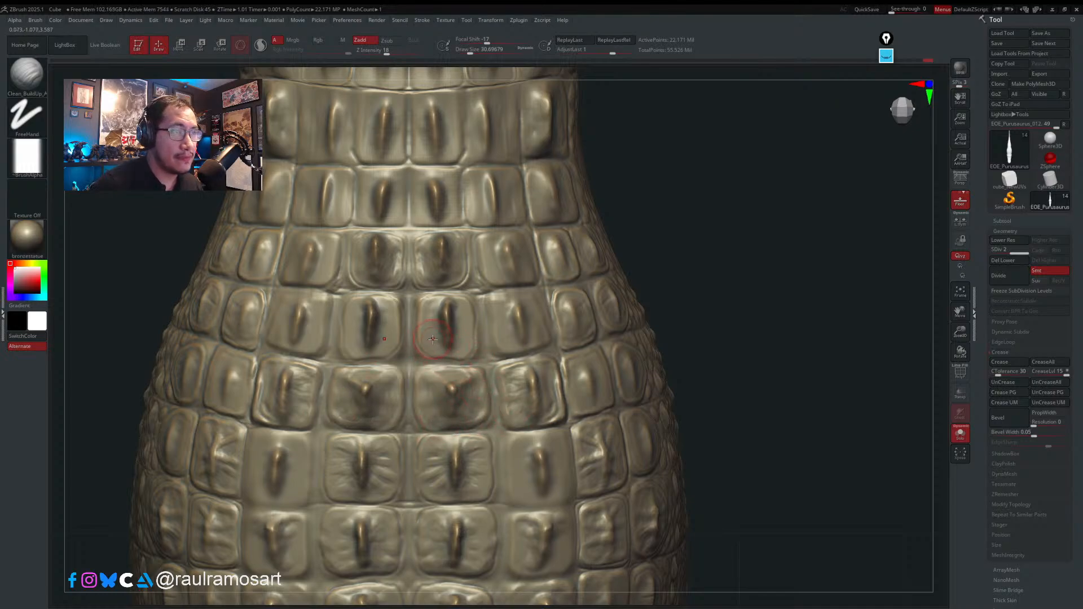
- Build up the keeled scales in the row next to the peaked pair toward the narrow end, including the outer ones
right_click_drag(432, 339, 434, 314)
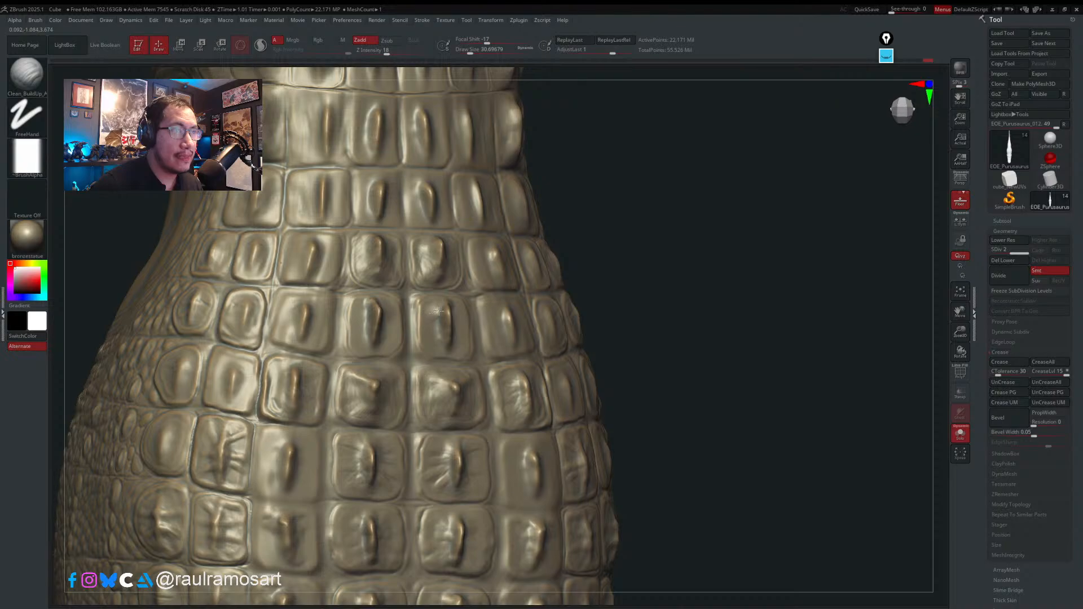
right_click_drag(454, 331, 476, 323)
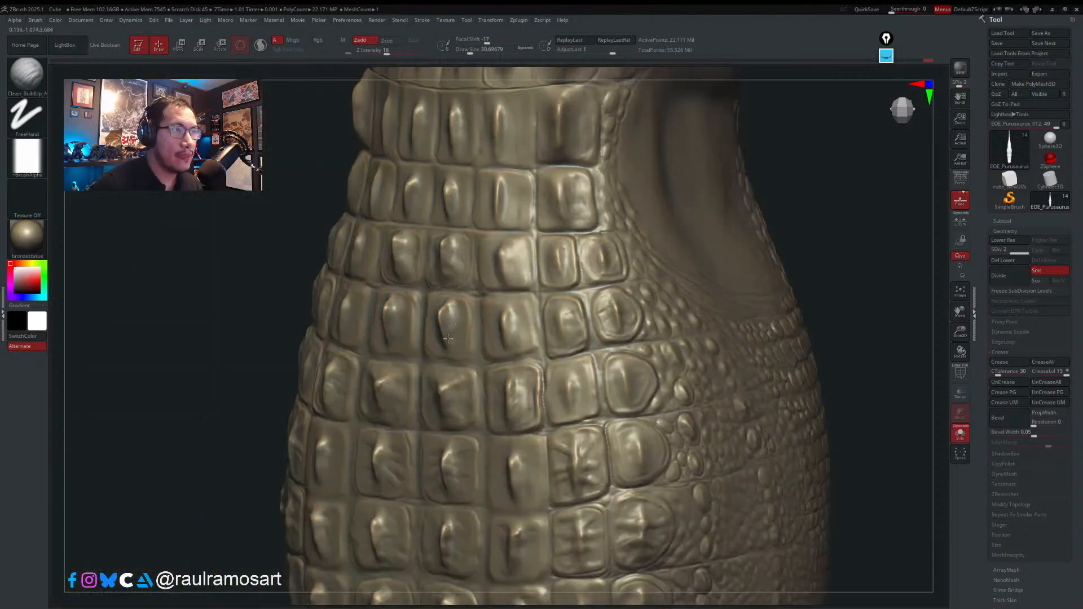
mouse_move(457, 330)
right_mouse_down()
mouse_move(448, 304)
mouse_move(299, 301)
right_mouse_up()
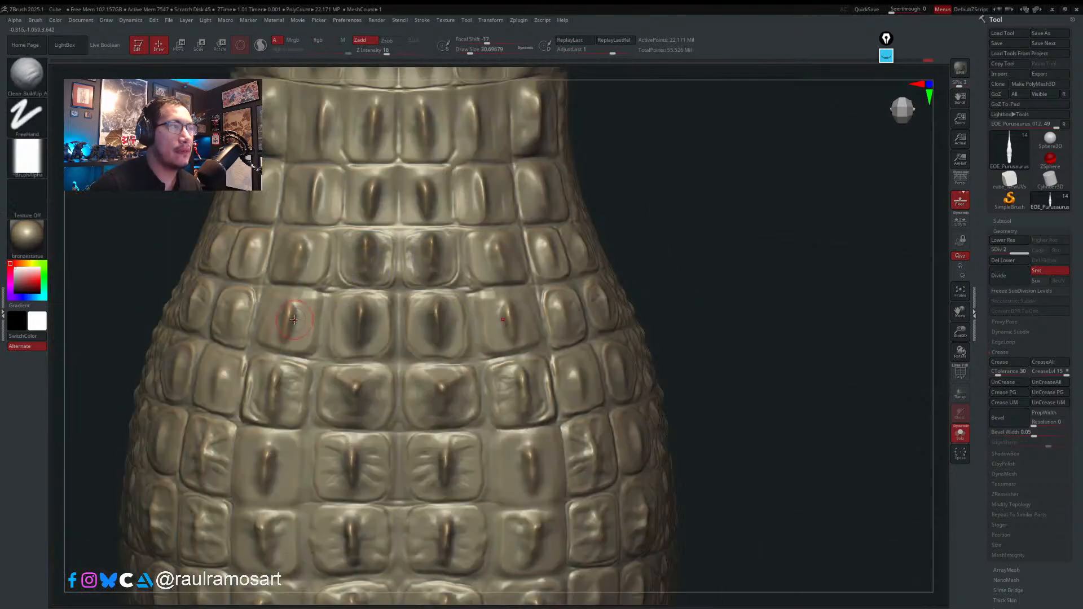
mouse_move(299, 302)
left_mouse_down()
mouse_move(293, 340)
mouse_move(299, 300)
mouse_move(296, 319)
mouse_move(306, 299)
mouse_move(310, 314)
left_mouse_up()
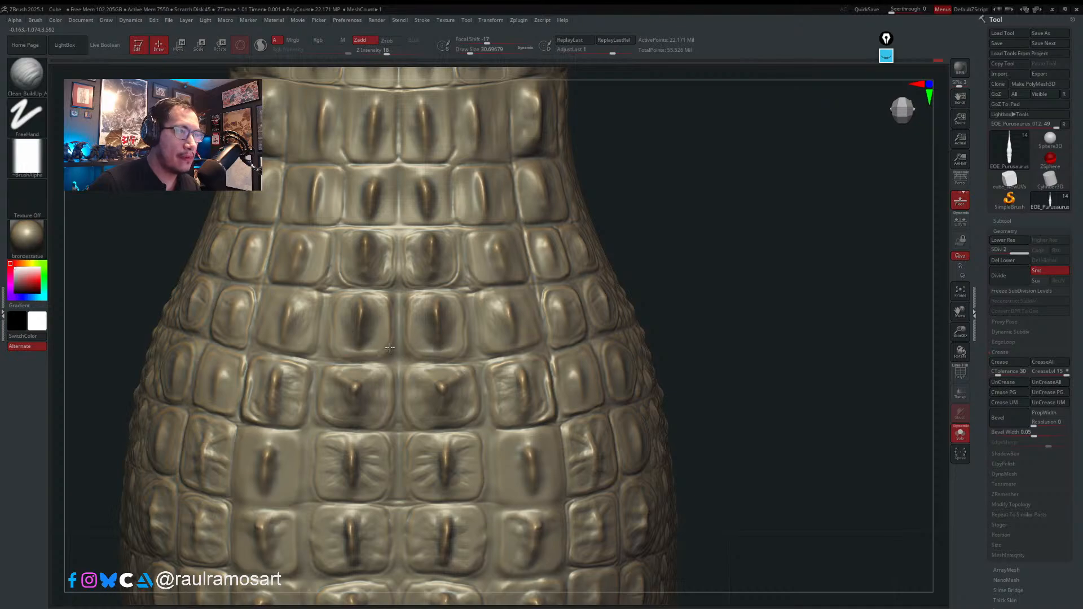
- Set the Clean_BuildUp brush size to about 29 and touch up the surface around the central peaked scales
key("s")
left_click_drag(391, 354, 387, 354)
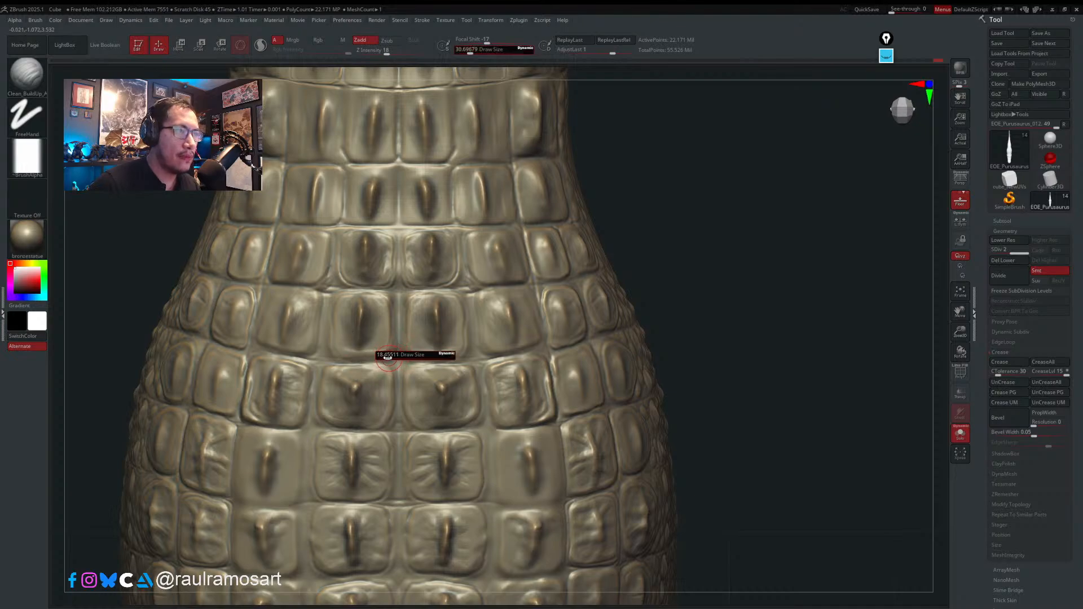
key("s")
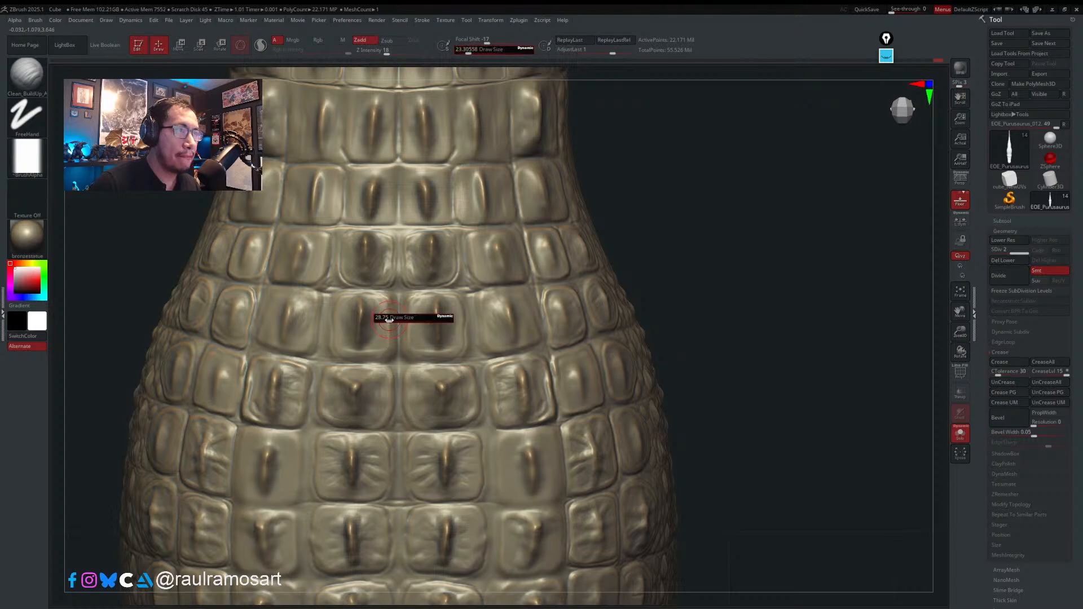
left_click_drag(386, 314, 390, 312)
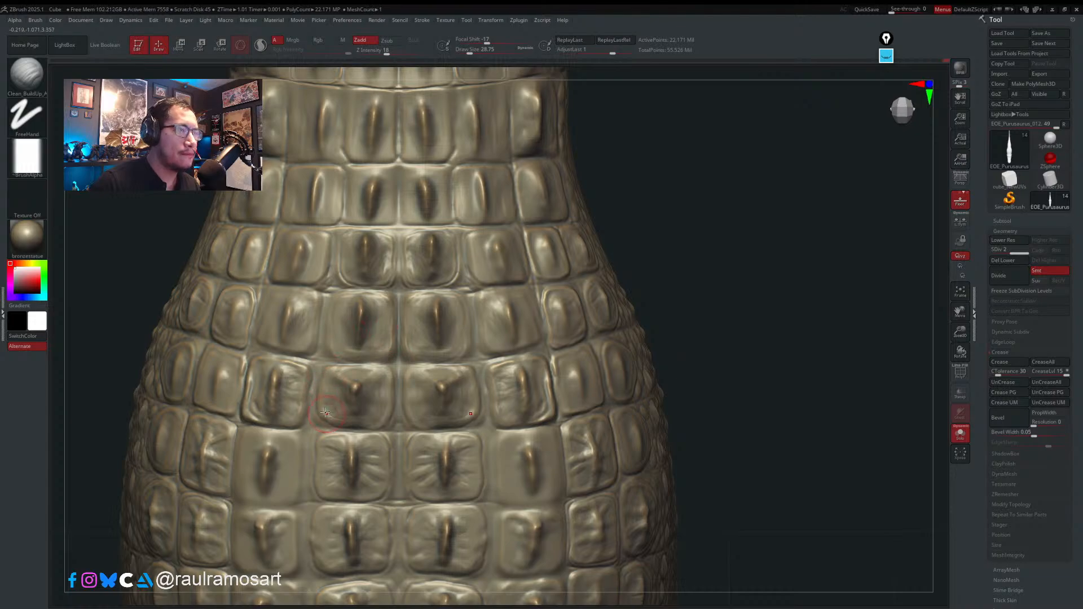
- Build up the smooth keeled scale outside the central pair in the row on the wider side of the peaked scales, with the brush at about 29
right_click_drag(267, 459, 354, 389, "alt")
key("s")
left_click_drag(362, 367, 353, 382)
key("s")
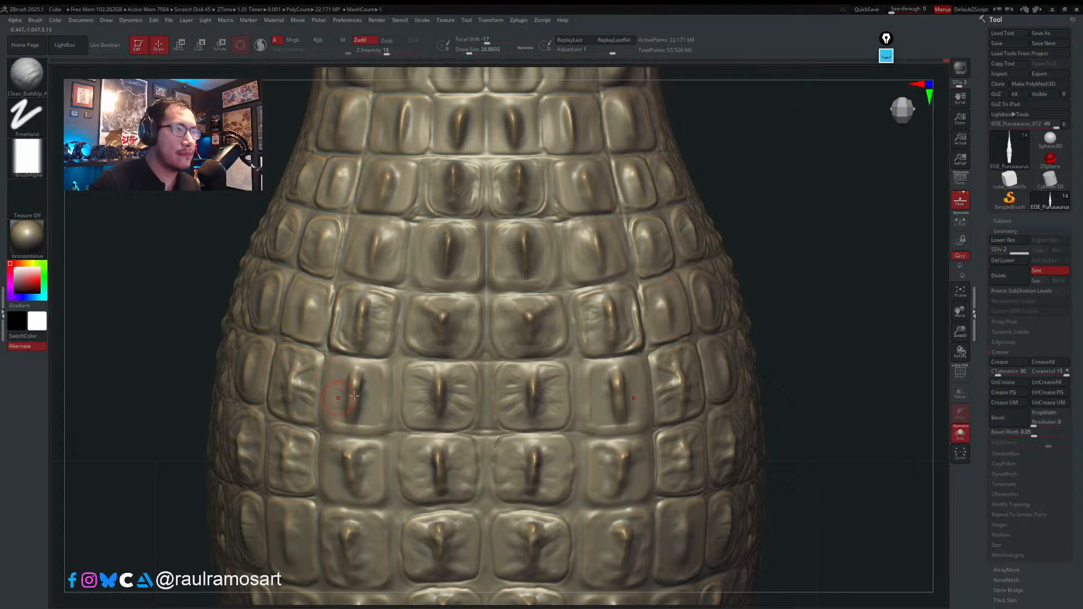
mouse_move(355, 396)
right_mouse_down()
mouse_move(450, 338)
mouse_move(645, 370)
mouse_move(363, 367)
mouse_move(429, 321)
mouse_move(350, 382)
right_mouse_up()
key("s")
left_click_drag(345, 383, 341, 375)
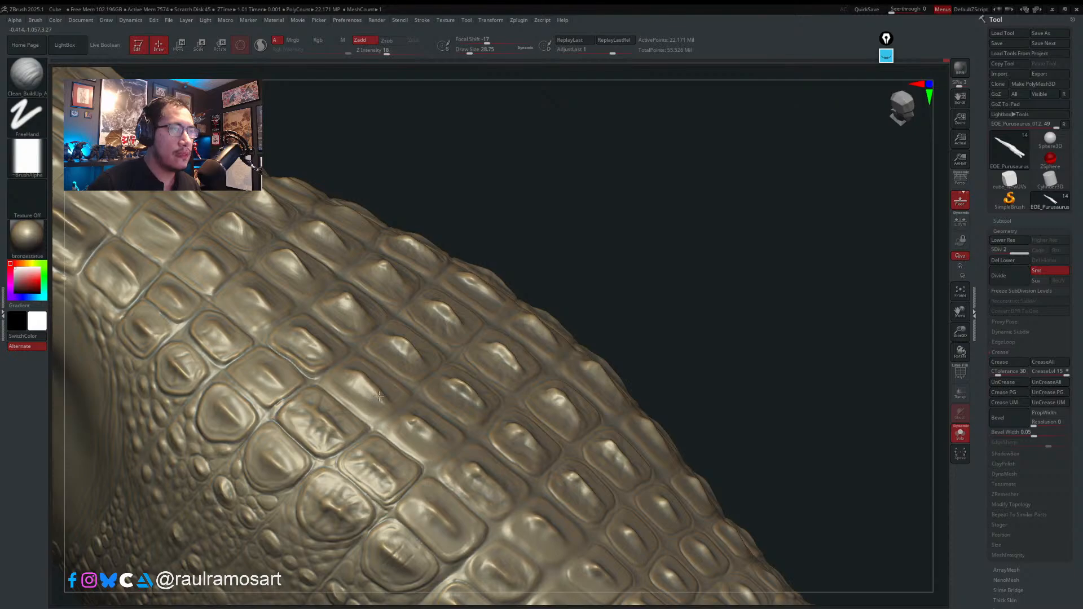
- Add radiating folds around that outer scale's keel, working from an oblique view of the back
right_click_drag(382, 388, 372, 417)
key("s")
left_click_drag(360, 381, 358, 393)
key("s")
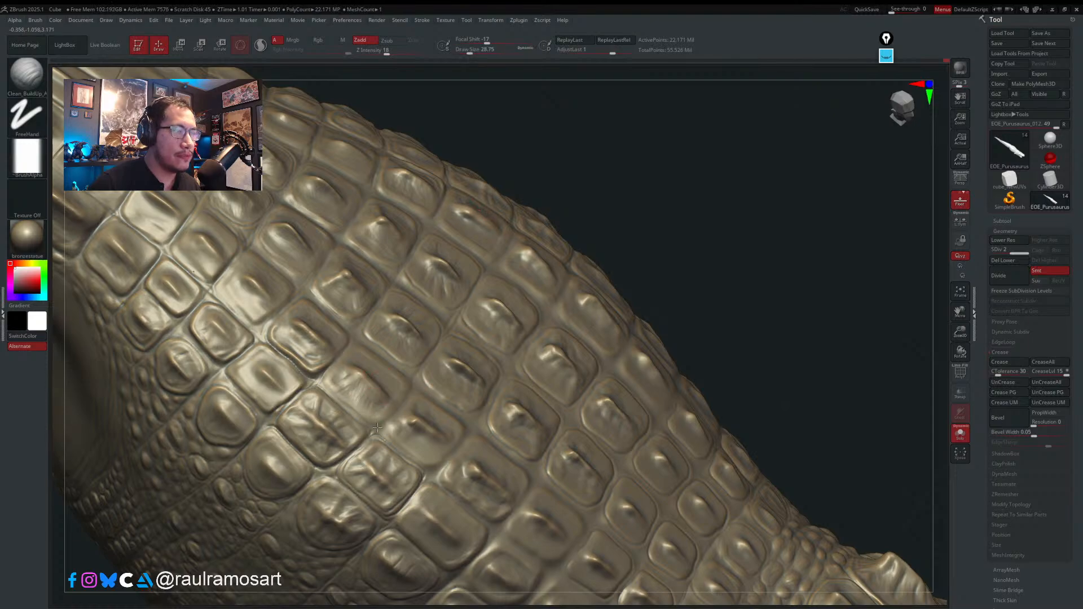
right_click_drag(377, 427, 362, 360)
mouse_move(363, 360)
left_mouse_down()
mouse_move(346, 384)
mouse_move(356, 370)
left_mouse_up()
right_click_drag(356, 369, 359, 357)
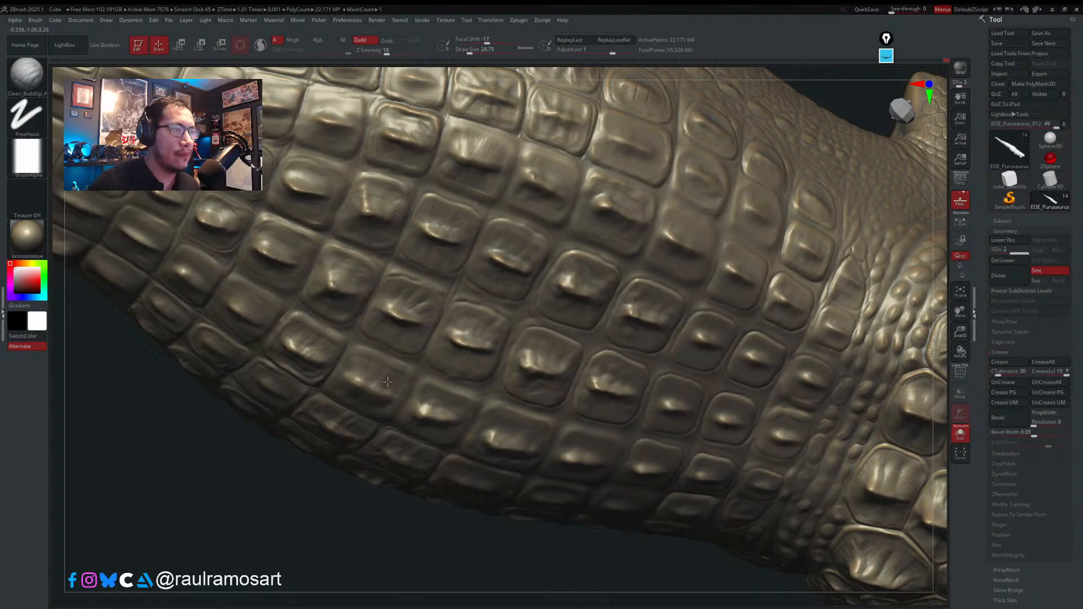
- Set the Clean_BuildUp size to about 23 and refine the folds on both sides of the outer scale's keel
right_click_drag(382, 396, 363, 376)
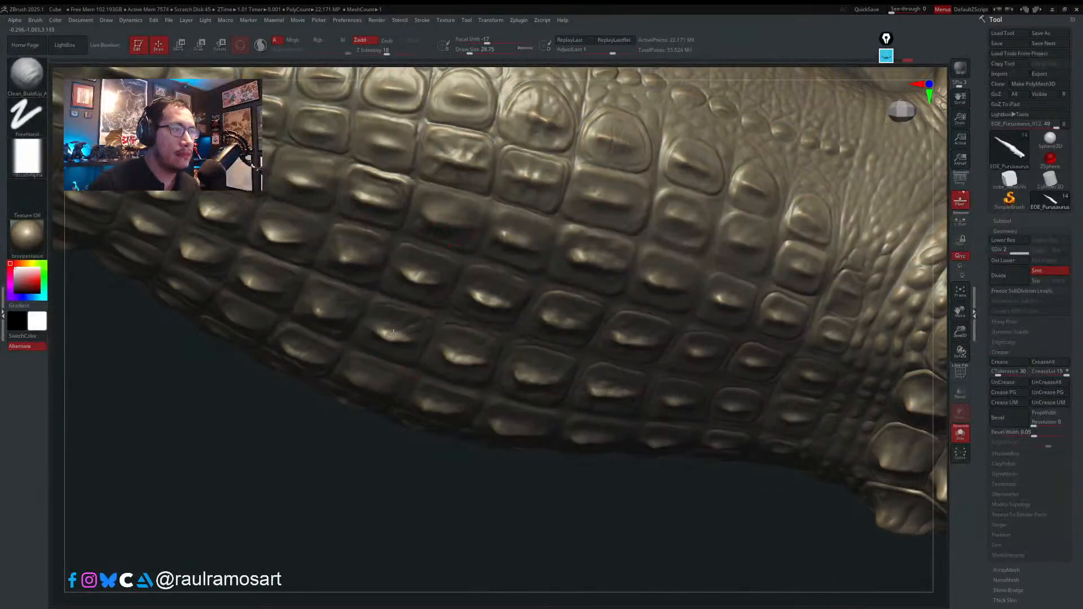
right_click_drag(376, 395, 370, 329)
mouse_move(347, 377)
right_mouse_down()
mouse_move(365, 311)
mouse_move(399, 356)
mouse_move(585, 258)
right_mouse_up()
right_click_drag(647, 317, 370, 386)
key("s")
left_click_drag(370, 387, 368, 387)
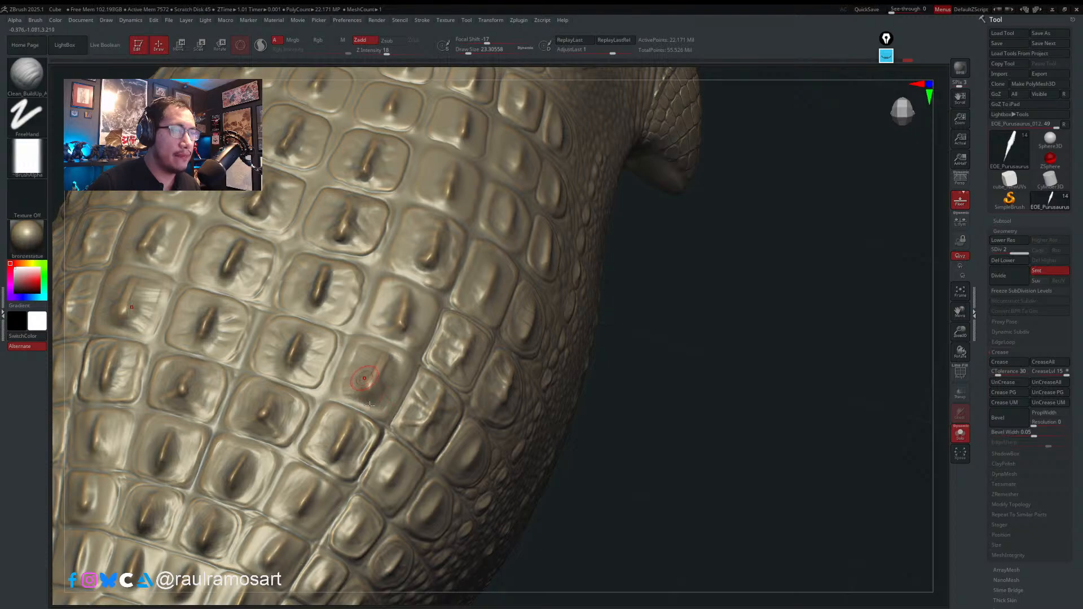
right_click_drag(363, 375, 365, 379)
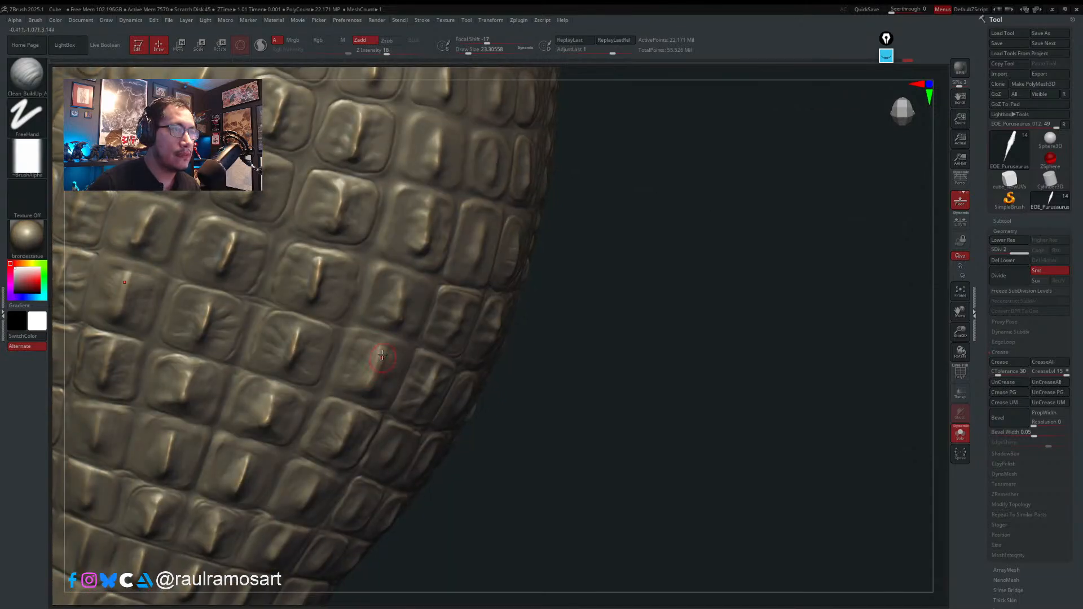
right_click_drag(384, 357, 388, 379)
left_click_drag(388, 379, 389, 363)
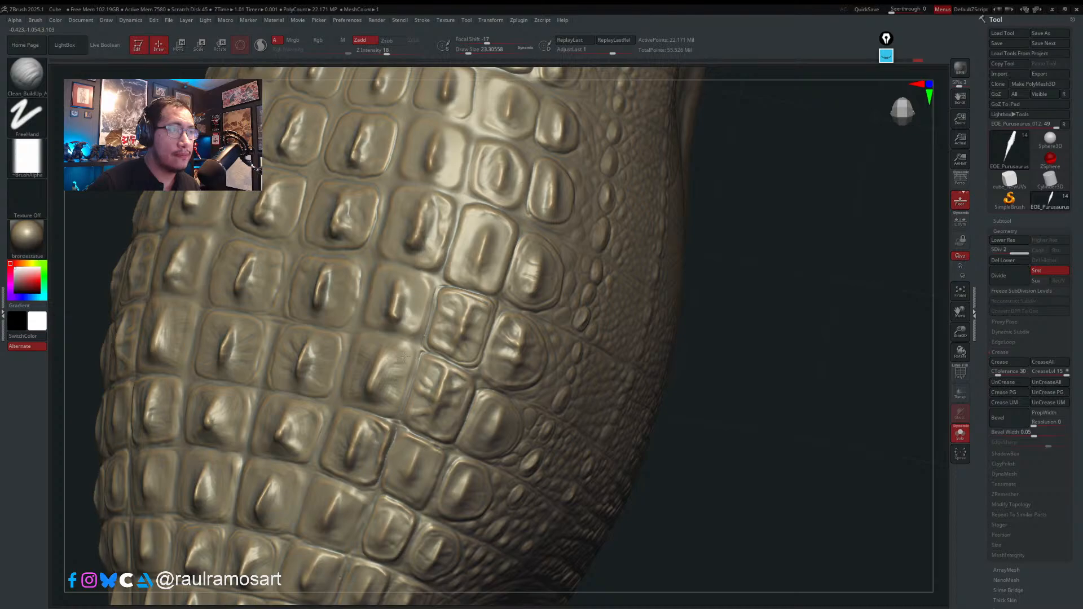
right_click_drag(383, 367, 413, 342)
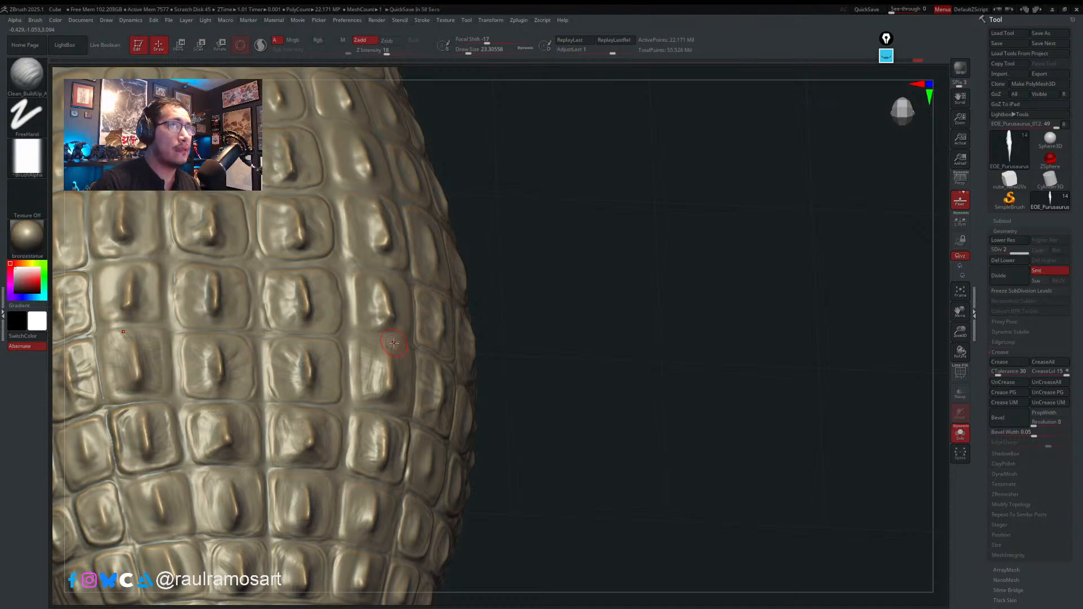
- Sculpt finer folds and edge detail along the keel and borders of the outer scale
left_click_drag(606, 399, 586, 409)
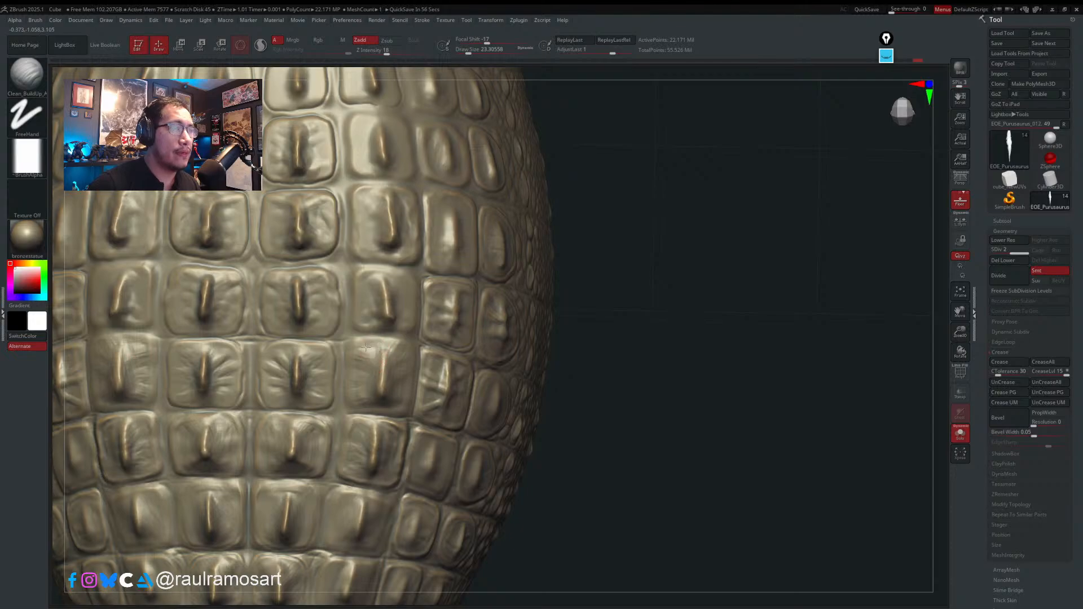
mouse_move(382, 373)
left_mouse_down()
mouse_move(384, 357)
mouse_move(379, 380)
left_mouse_up()
right_click_drag(379, 380, 415, 376)
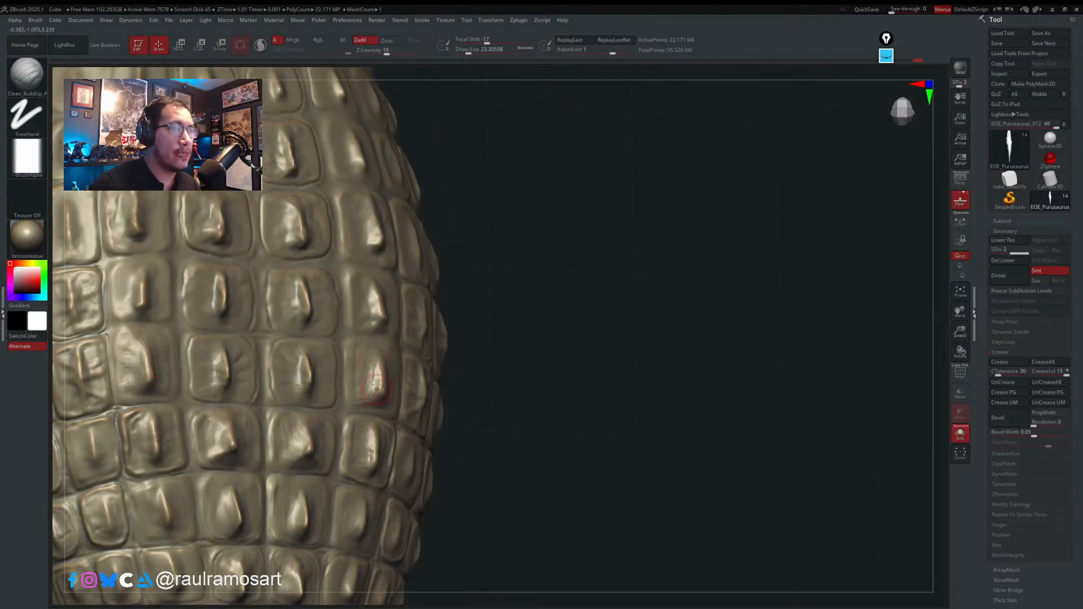
left_click_drag(361, 392, 359, 352)
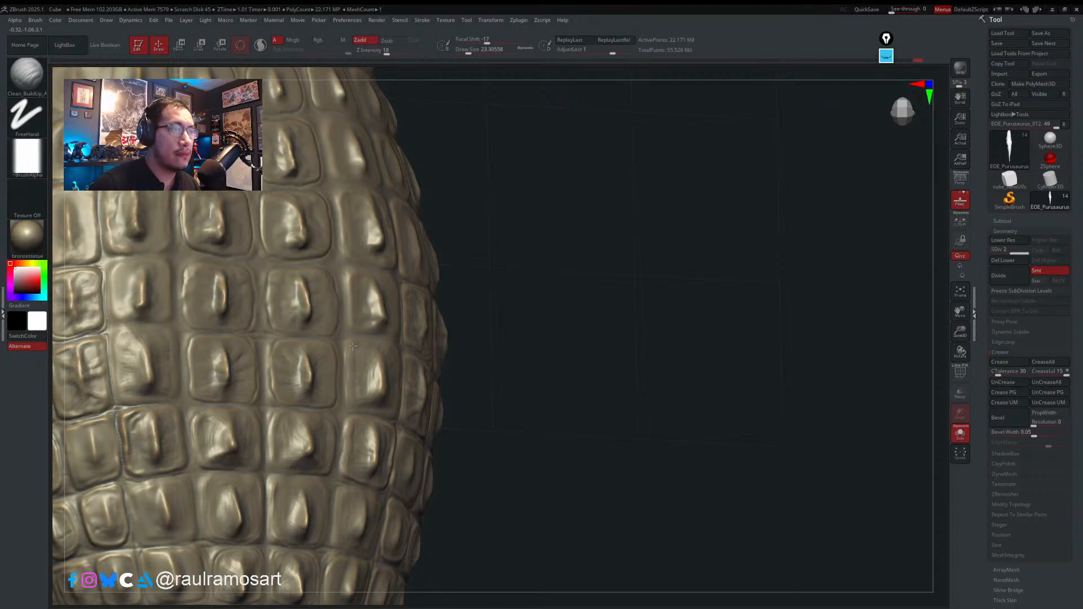
mouse_move(366, 398)
left_mouse_down()
mouse_move(374, 384)
mouse_move(356, 395)
left_mouse_up()
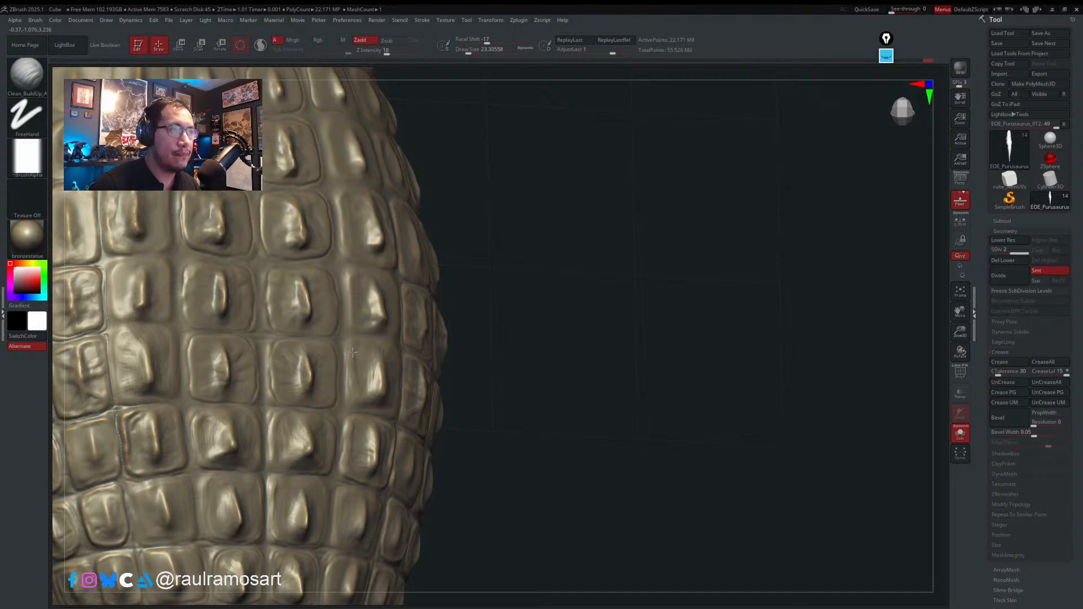
right_click_drag(339, 378, 296, 375)
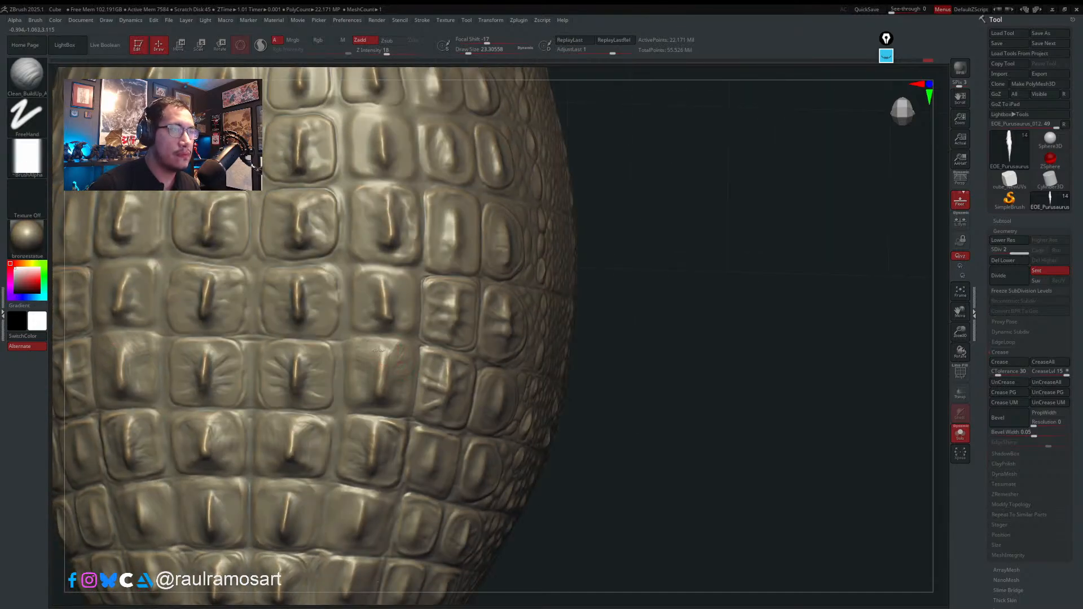
left_click_drag(382, 354, 401, 370)
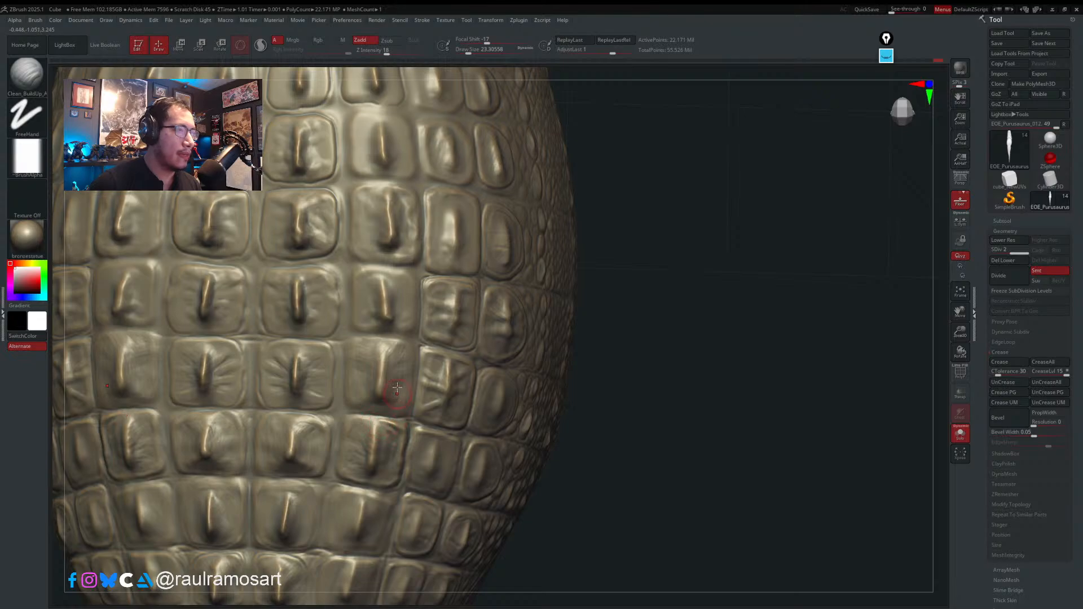
- Switch to the Move brush at size about 20 and nudge a central keel tip along the back's side silhouette
right_click_drag(375, 294, 363, 366)
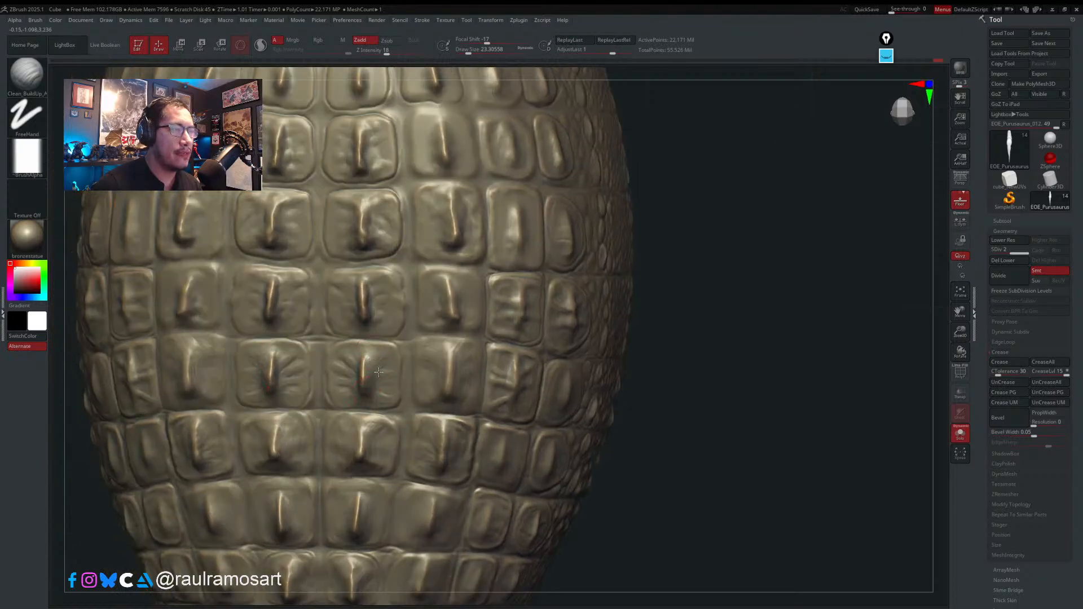
mouse_move(368, 394)
right_mouse_down()
mouse_move(340, 534)
mouse_move(336, 491)
mouse_move(373, 447)
mouse_move(386, 452)
right_mouse_up()
key("b")
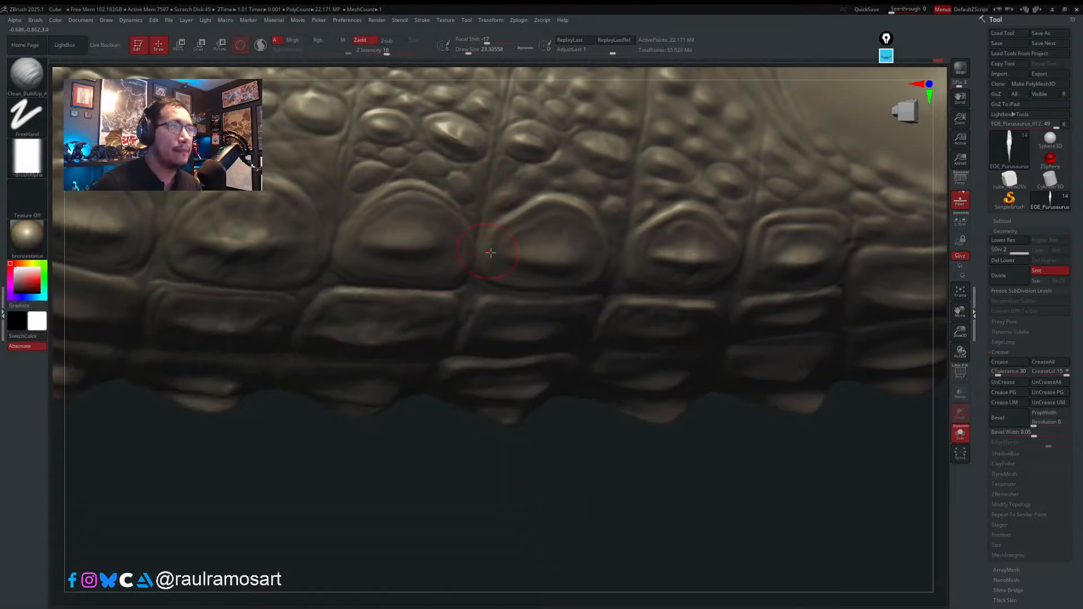
mouse_move(490, 252)
right_mouse_down()
mouse_move(493, 242)
mouse_move(447, 379)
mouse_move(445, 266)
mouse_move(393, 287)
mouse_move(447, 253)
mouse_move(438, 256)
right_mouse_up()
key("b")
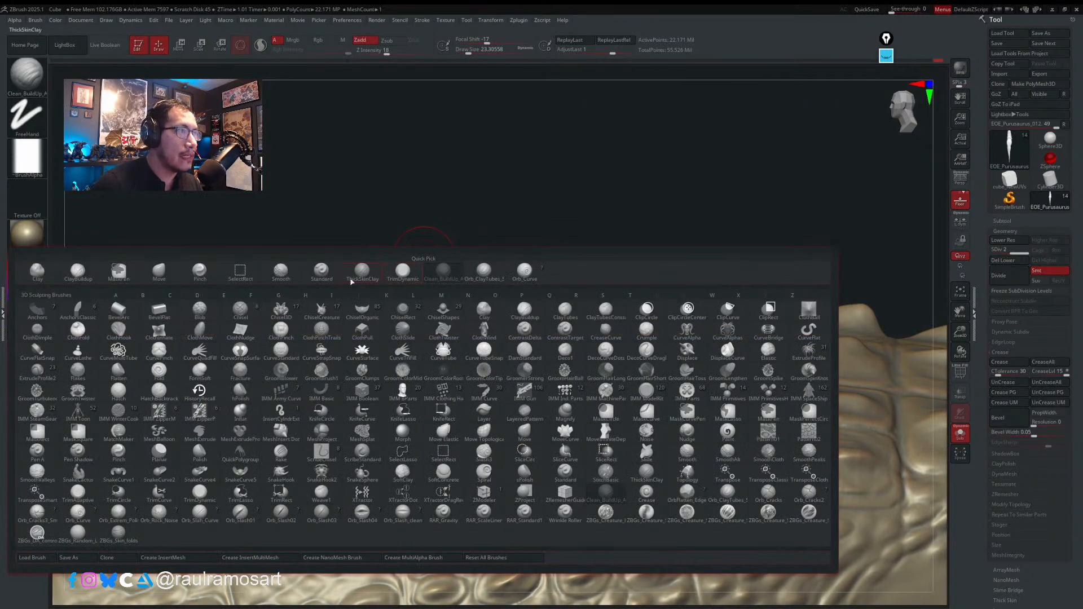
left_click(159, 272)
key("s")
left_click_drag(433, 304, 422, 300)
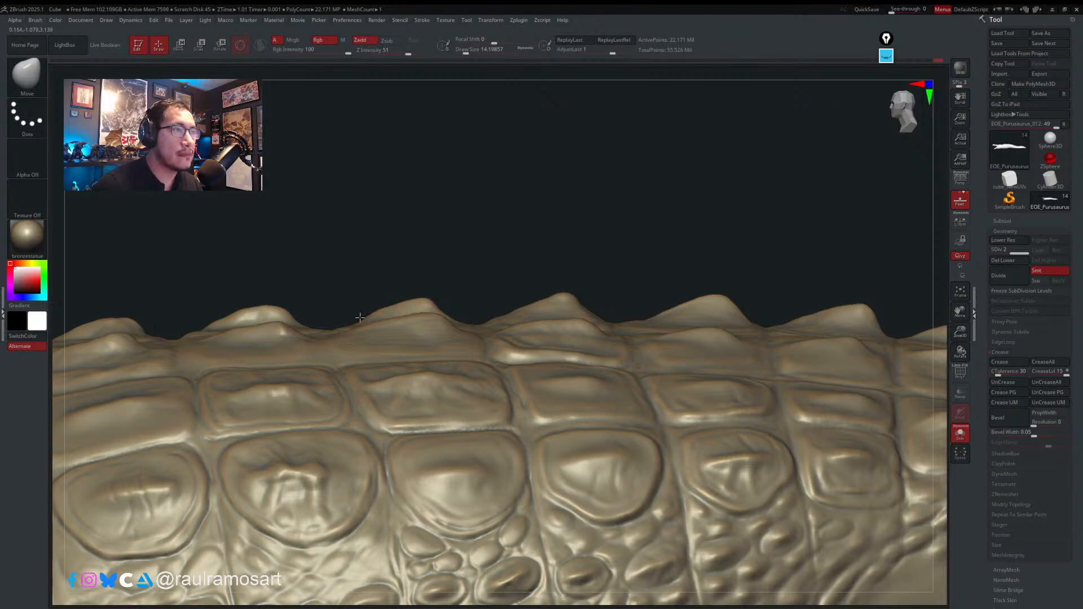
key("s")
left_click_drag(424, 297, 441, 300)
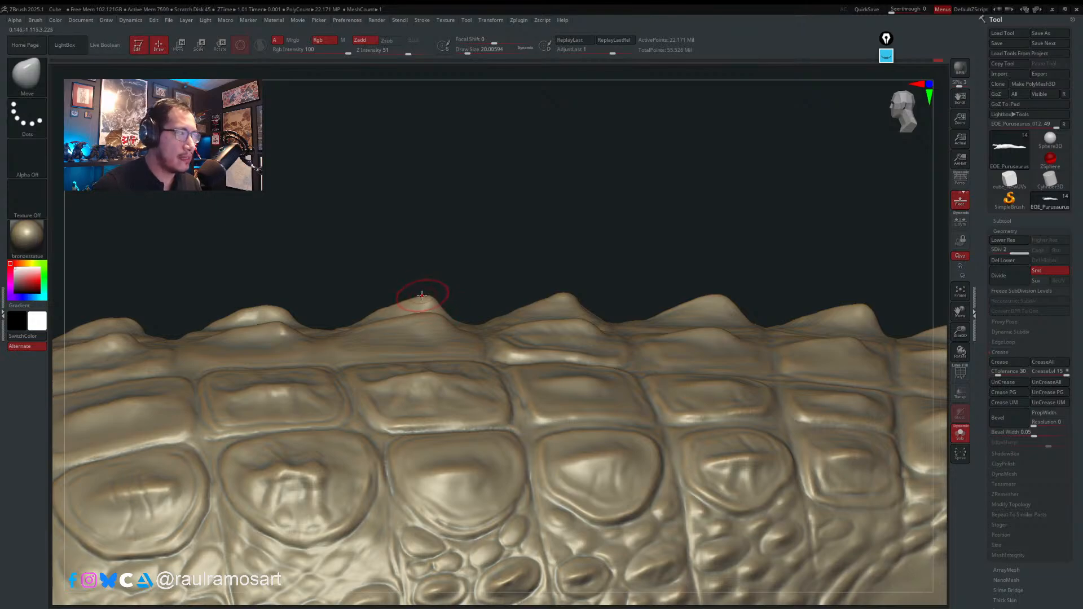
- Set the Move brush size to about 17 and pull the neighbouring keel toward the head into a taller, sharper tip
key("s")
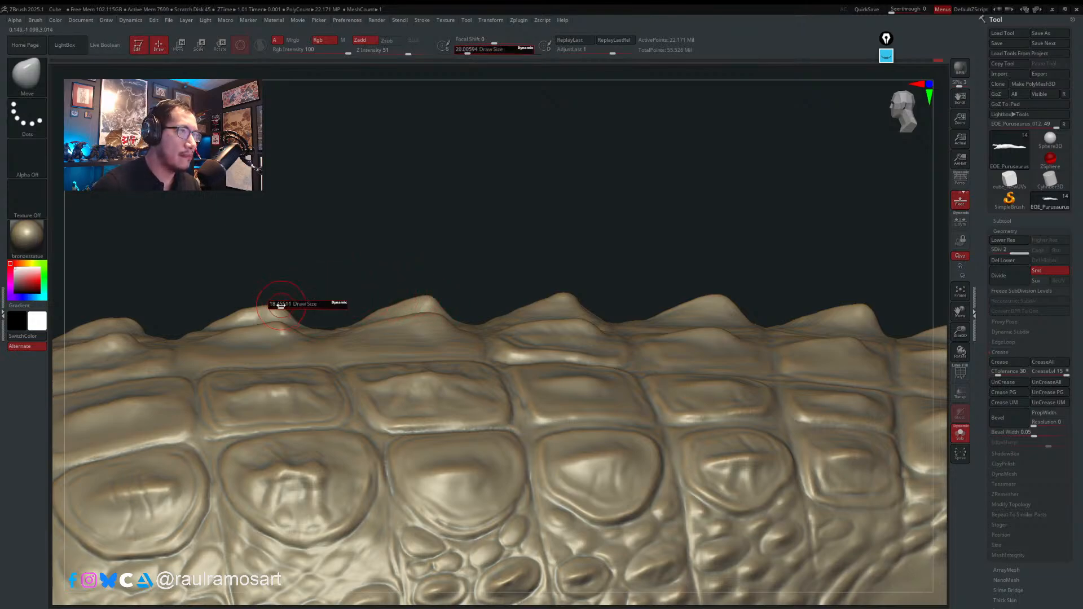
left_click_drag(281, 305, 281, 305)
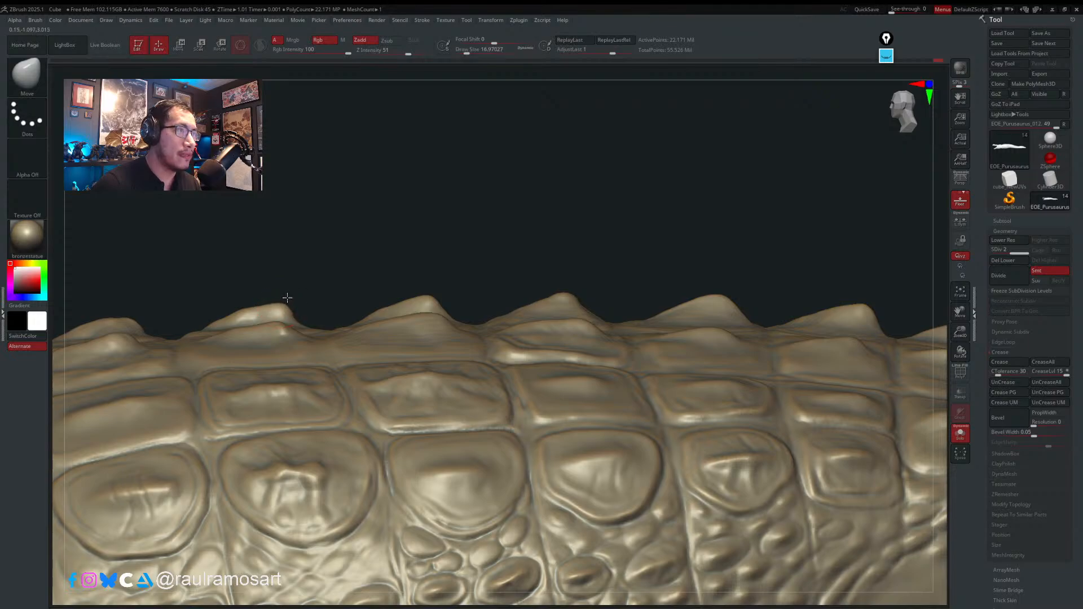
left_click_drag(251, 309, 279, 301)
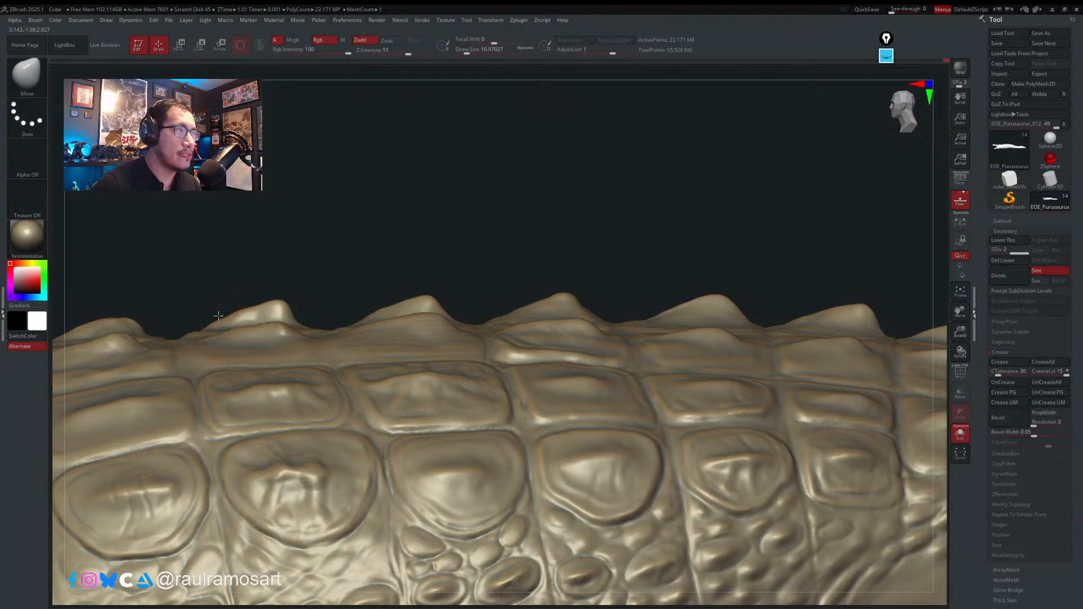
left_click_drag(218, 316, 276, 302)
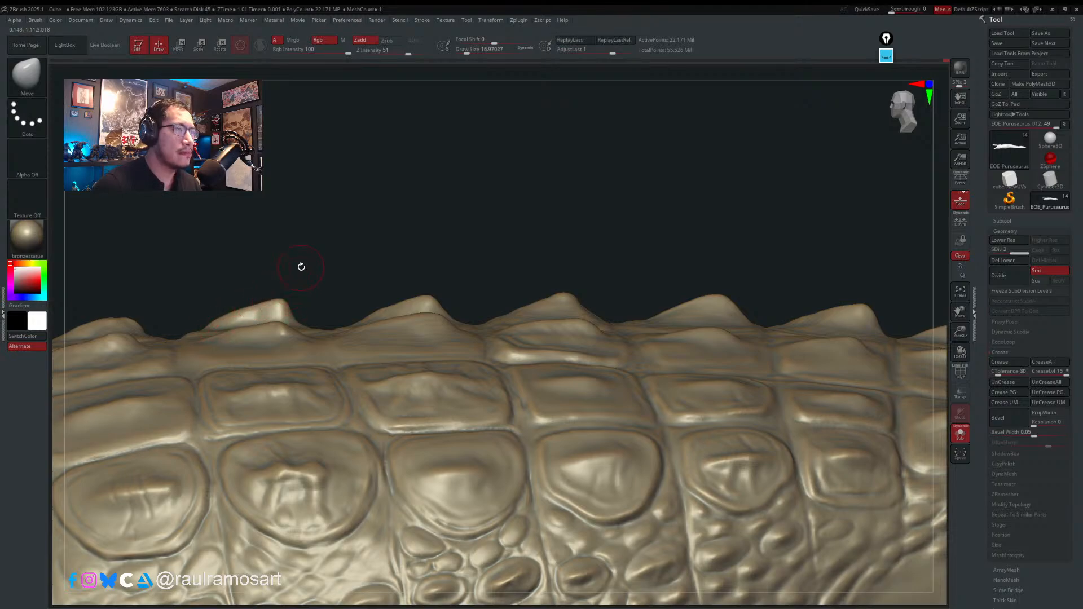
- Raise and sharpen the smaller keel tips along the silhouette toward the head with the Move brush, undoing an unwanted change
mouse_move(225, 254)
left_mouse_down()
mouse_move(471, 222)
mouse_move(350, 261)
left_mouse_up()
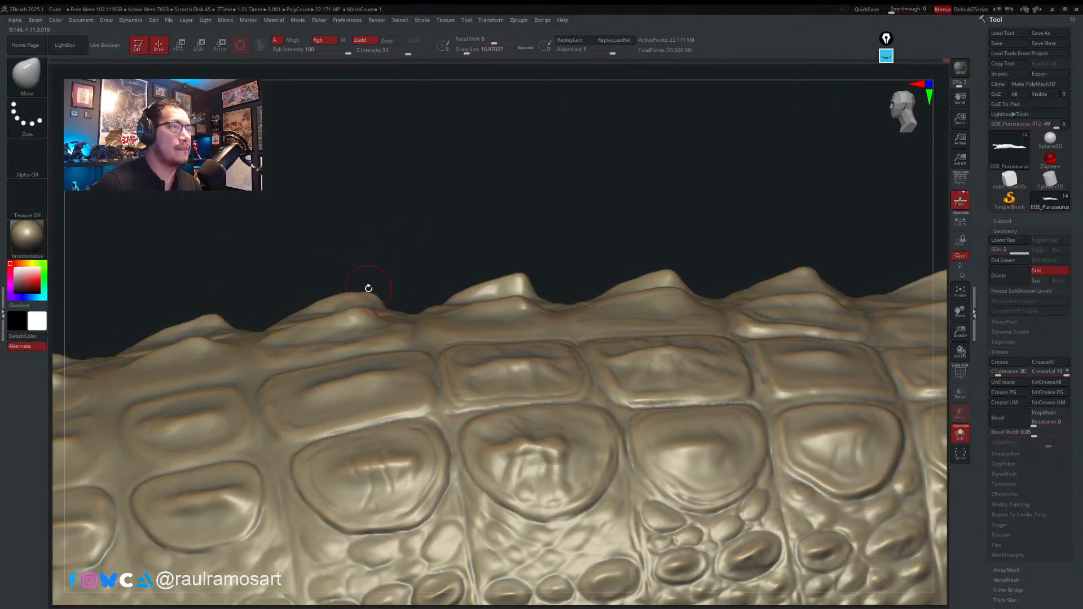
key("ctrl+z")
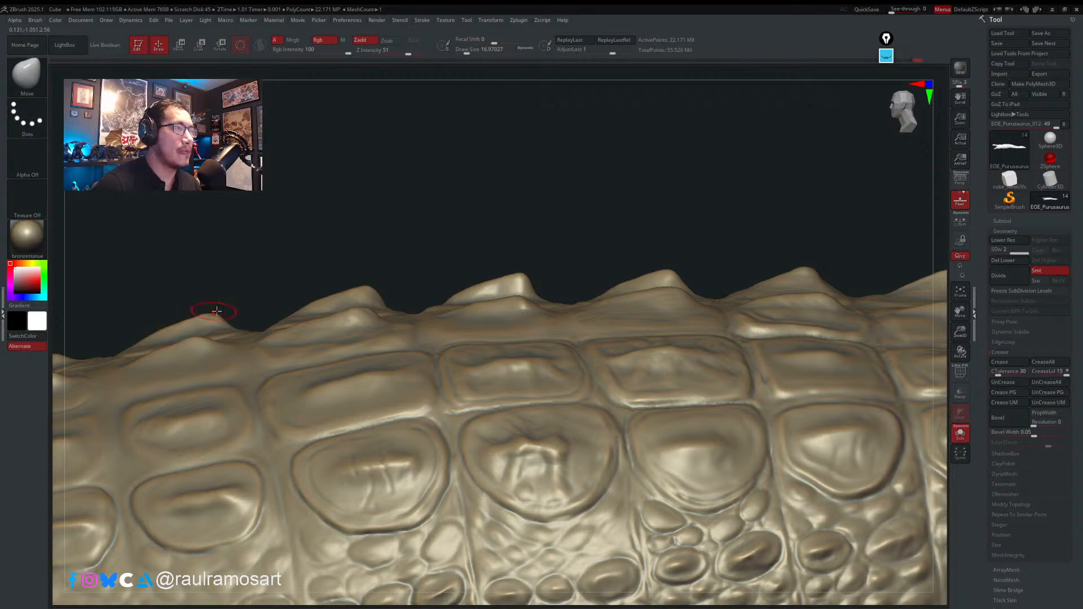
mouse_move(276, 276)
left_mouse_down()
mouse_move(474, 237)
mouse_move(273, 283)
left_mouse_up()
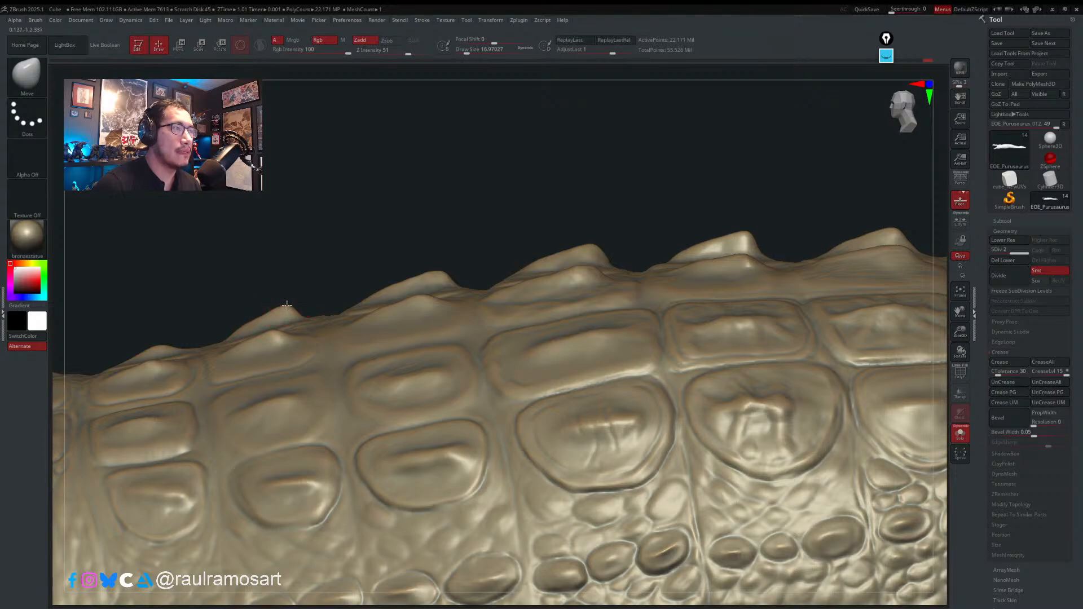
left_click_drag(369, 258, 286, 295)
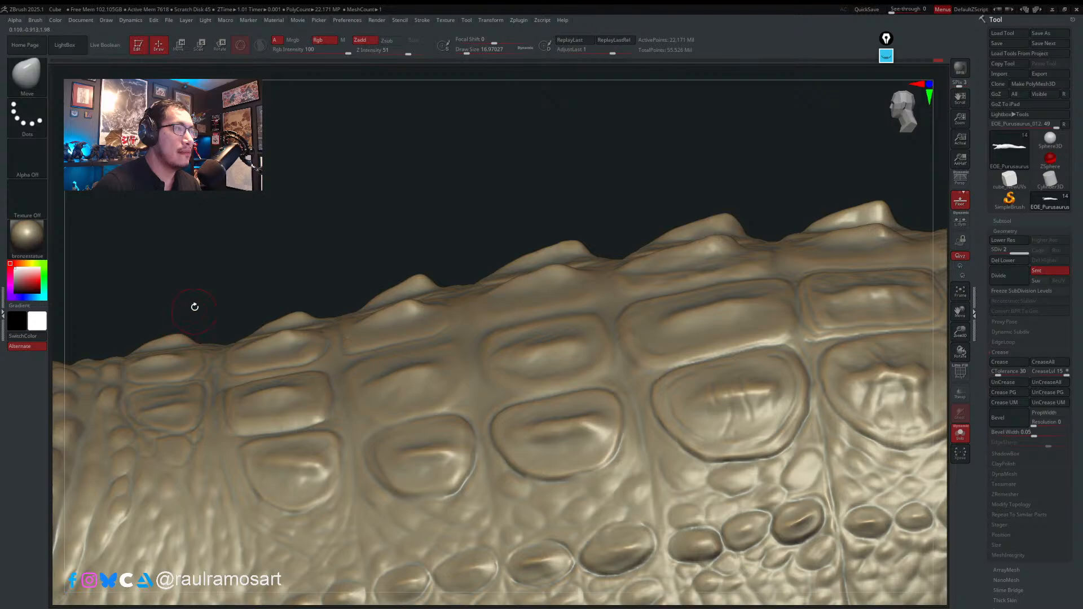
- Switch to the Clean_BuildUp brush at size about 29 and build up the surface beside the keel of a central back scale, undoing an unwanted stroke
right_click_drag(205, 391, 206, 516)
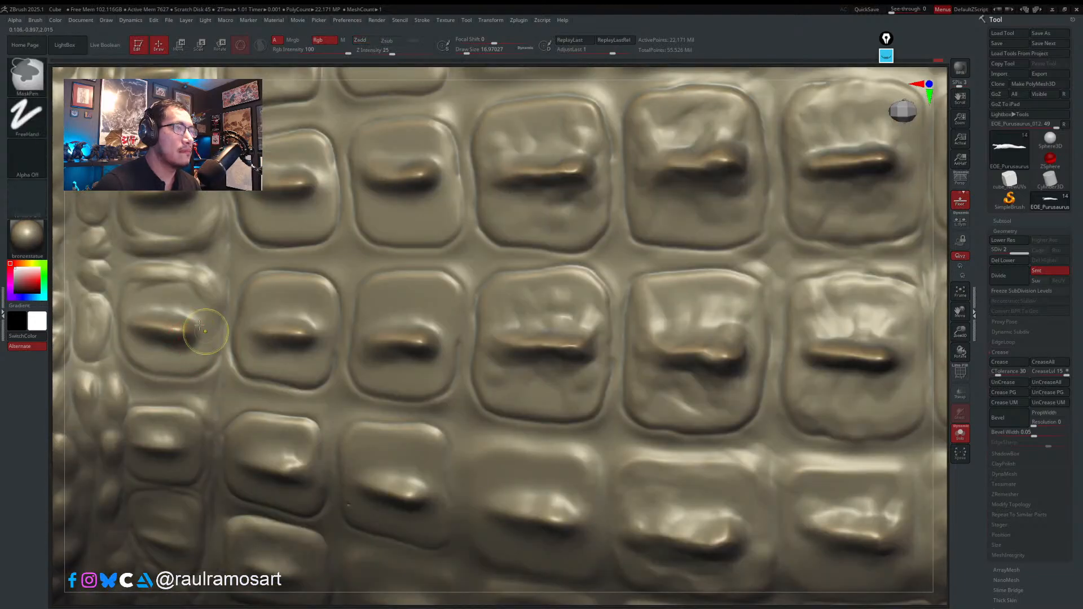
mouse_move(207, 331)
right_mouse_down("ctrl")
mouse_move(483, 317)
mouse_move(472, 315)
right_mouse_up("ctrl")
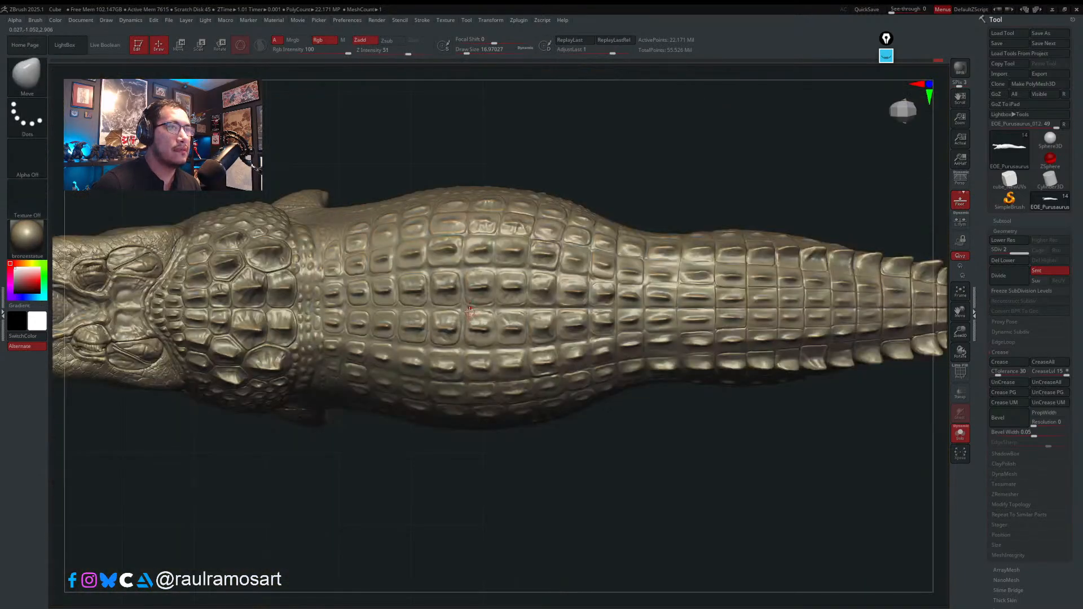
mouse_move(495, 274)
right_mouse_down()
mouse_move(464, 353)
mouse_move(466, 315)
mouse_move(448, 319)
right_mouse_up()
key("b")
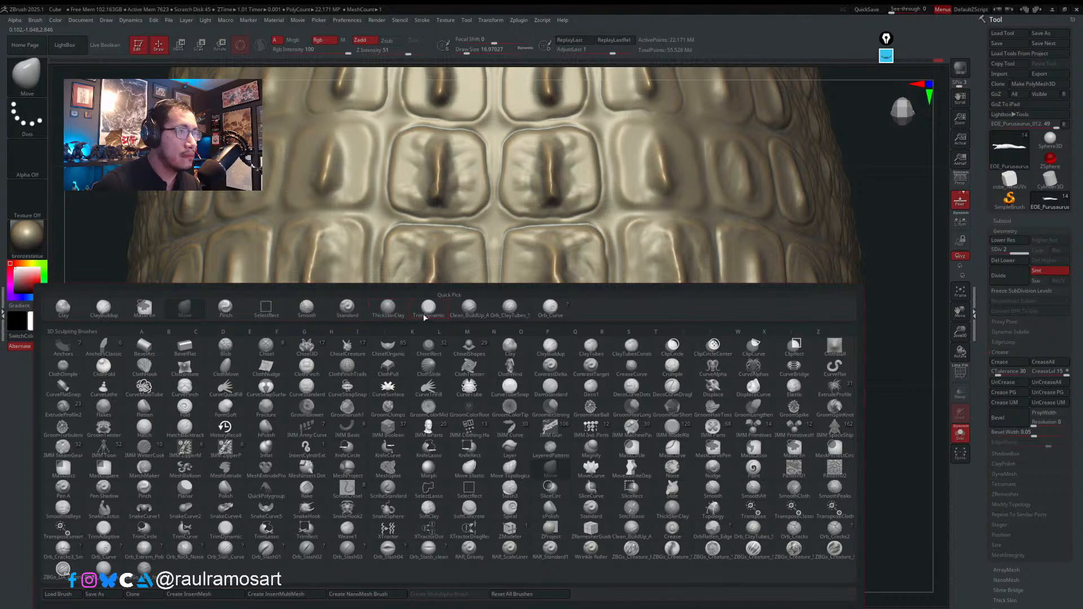
left_click(469, 307)
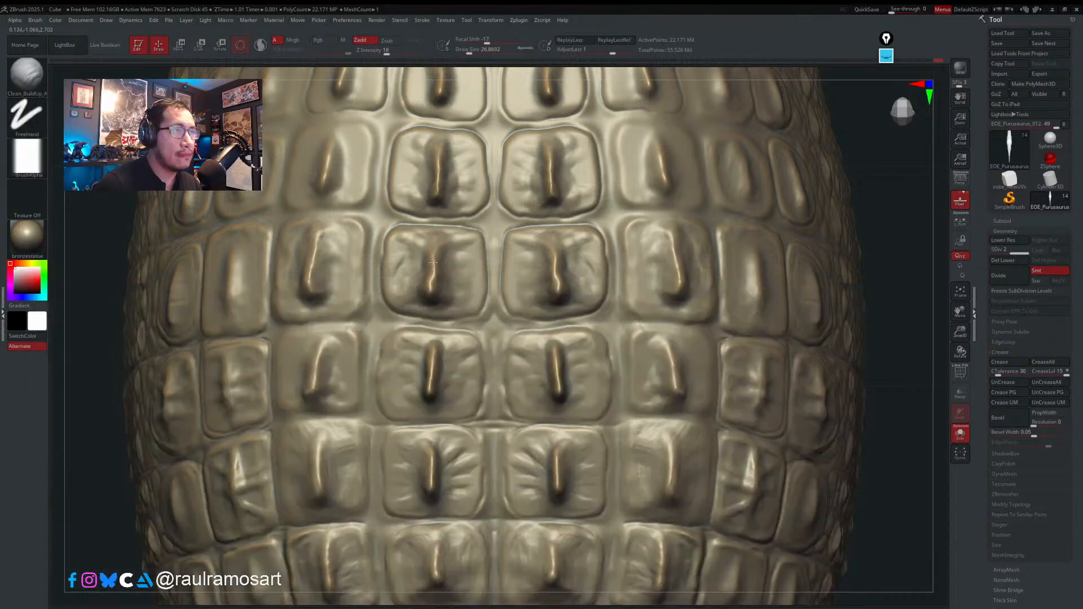
mouse_move(450, 256)
left_mouse_down()
mouse_move(445, 279)
mouse_move(439, 257)
mouse_move(445, 285)
mouse_move(432, 251)
mouse_move(431, 284)
mouse_move(425, 258)
mouse_move(401, 259)
mouse_move(406, 302)
mouse_move(398, 285)
mouse_move(419, 269)
mouse_move(413, 254)
mouse_move(418, 274)
left_mouse_up()
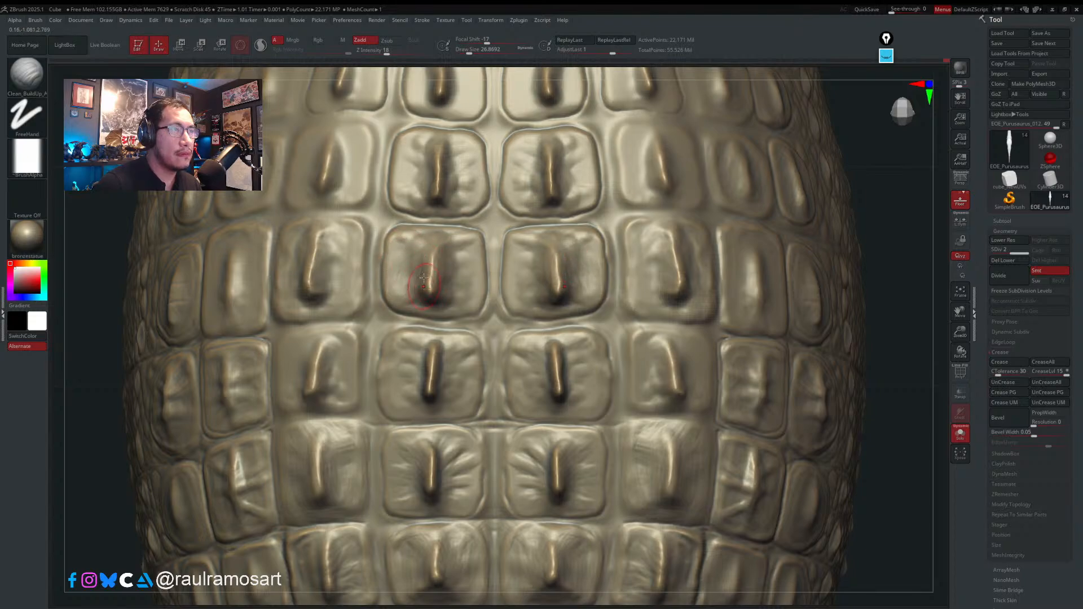
key("ctrl+z")
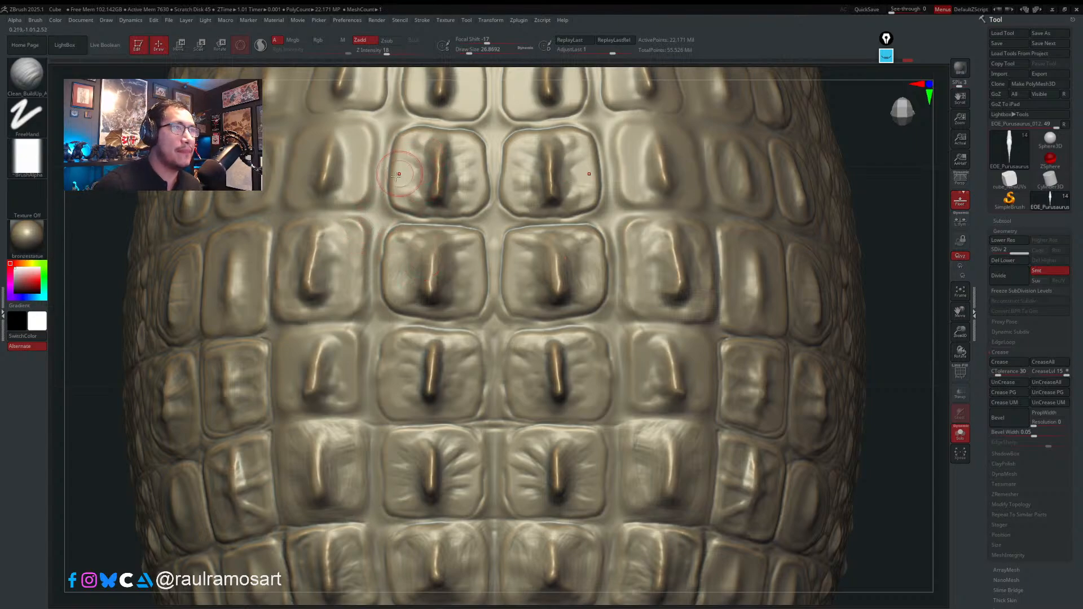
- Try the TrimDynamic and ClayBuildup brushes on the keel of a second-column scale one row closer to the head
right_click_drag(369, 225, 360, 347, "alt")
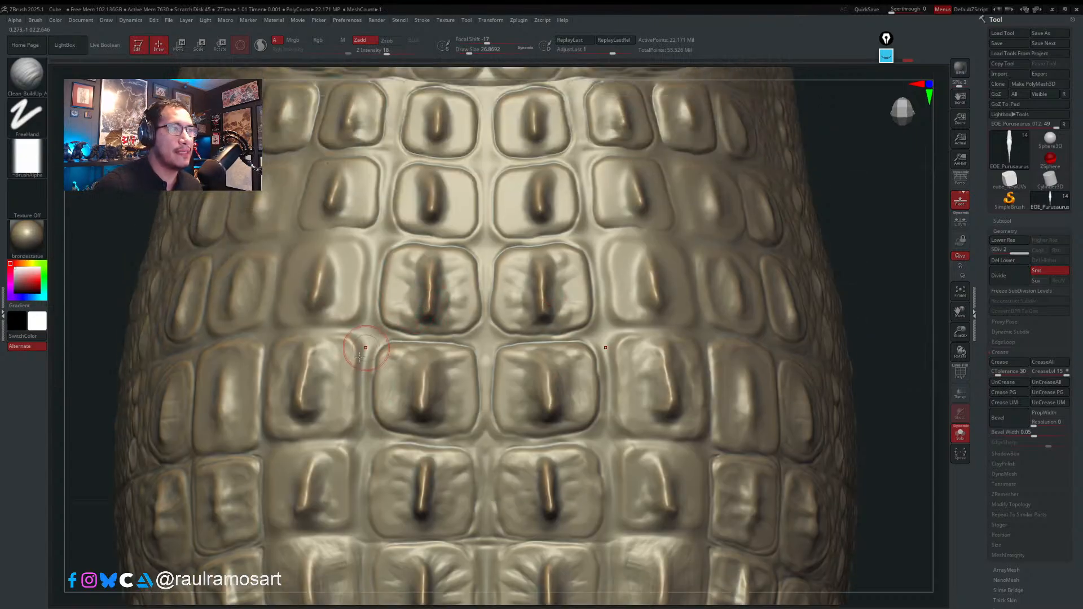
key("s")
left_click_drag(364, 353, 359, 354)
key("b")
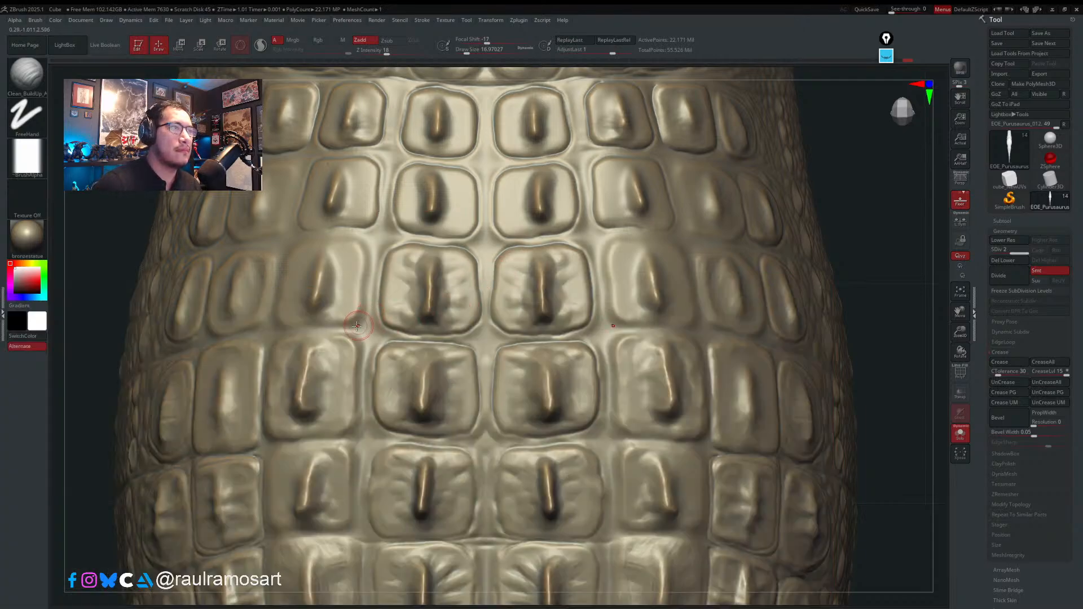
key("b")
left_click(397, 307)
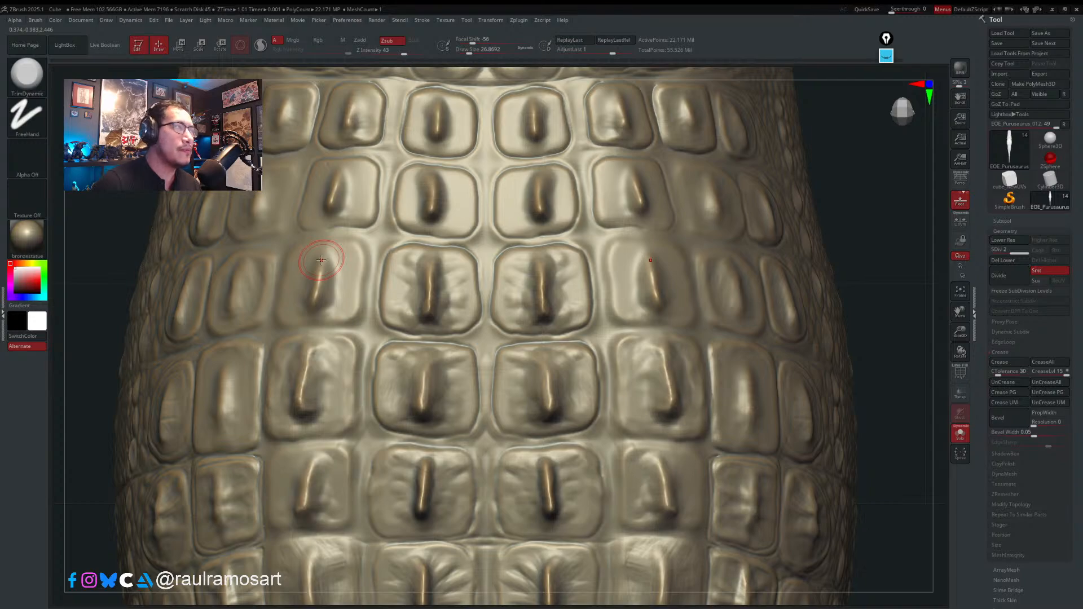
key("b")
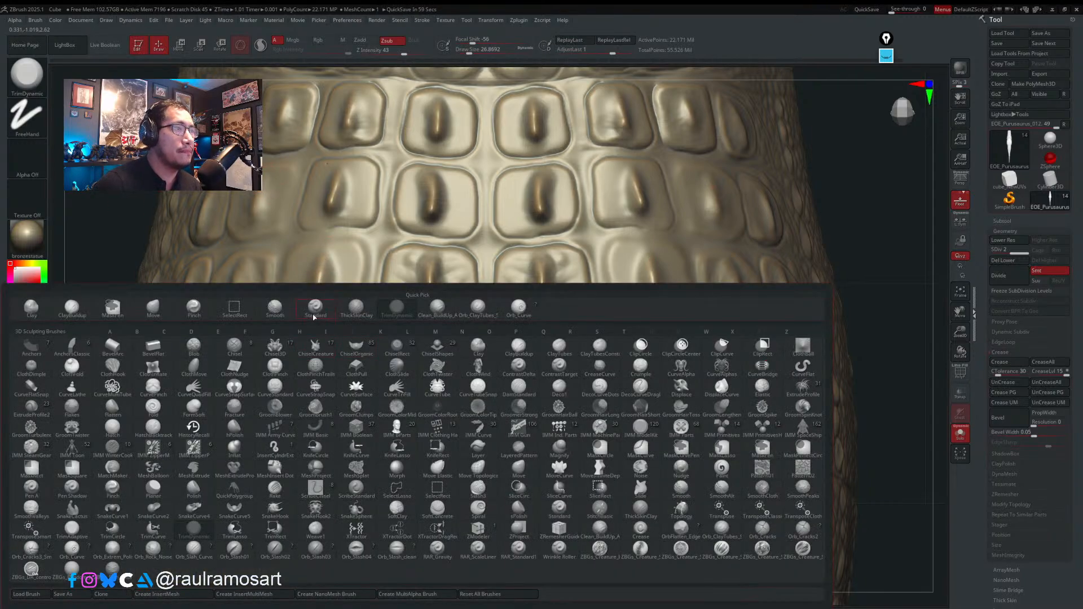
key("c")
key("b")
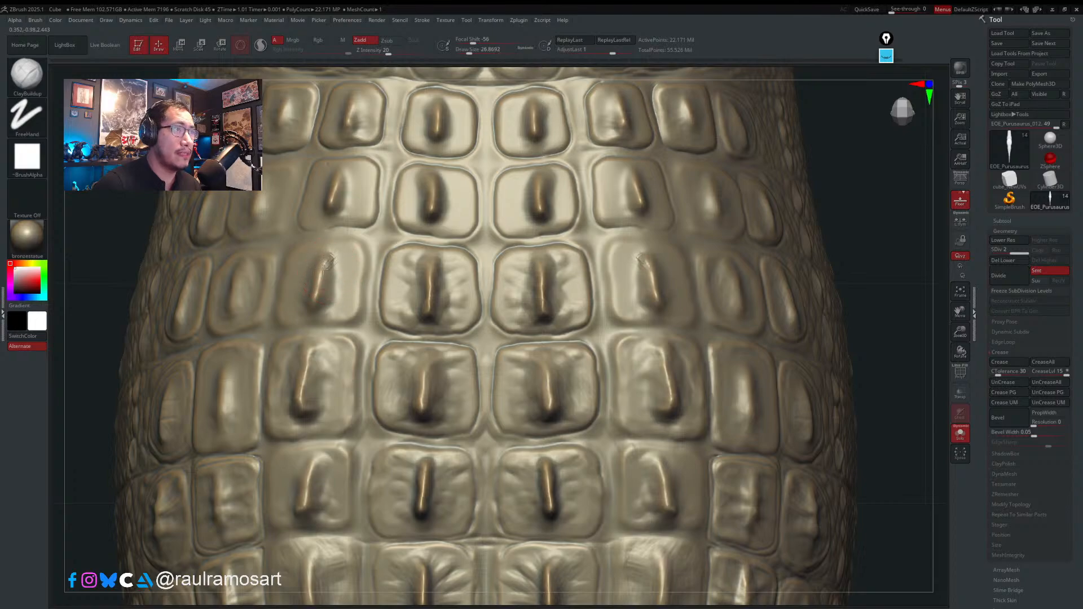
key("ctrl")
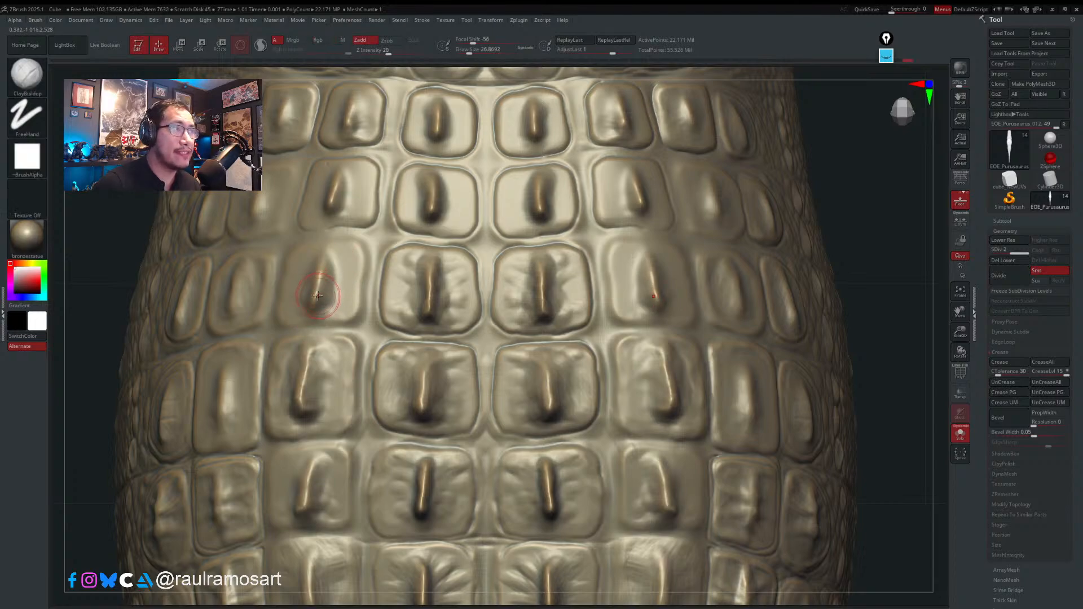
- Build up the face on both sides of the second-column scale's keel with the Clean_BuildUp brush at size about 29
key("b")
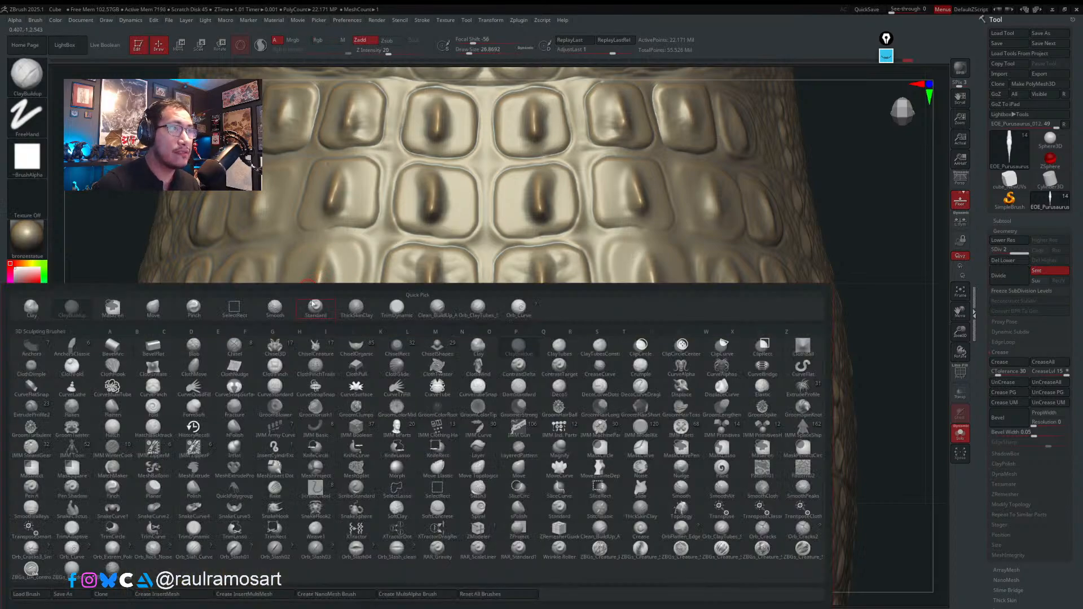
left_click(435, 308)
mouse_move(319, 270)
left_mouse_down()
mouse_move(316, 298)
mouse_move(363, 310)
mouse_move(372, 260)
mouse_move(339, 238)
left_mouse_up()
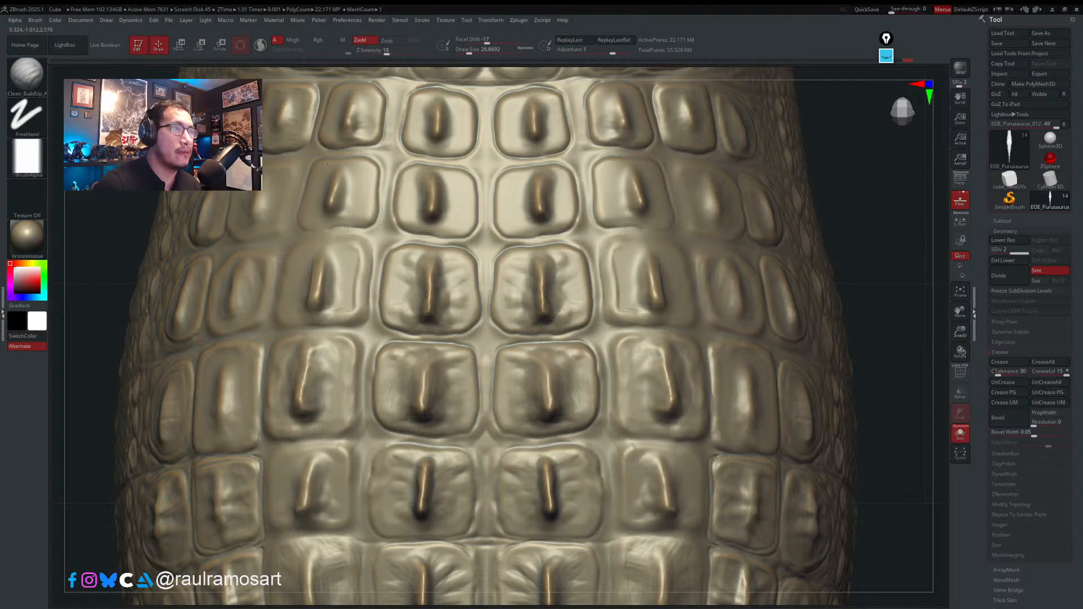
right_click_drag(339, 247, 379, 243)
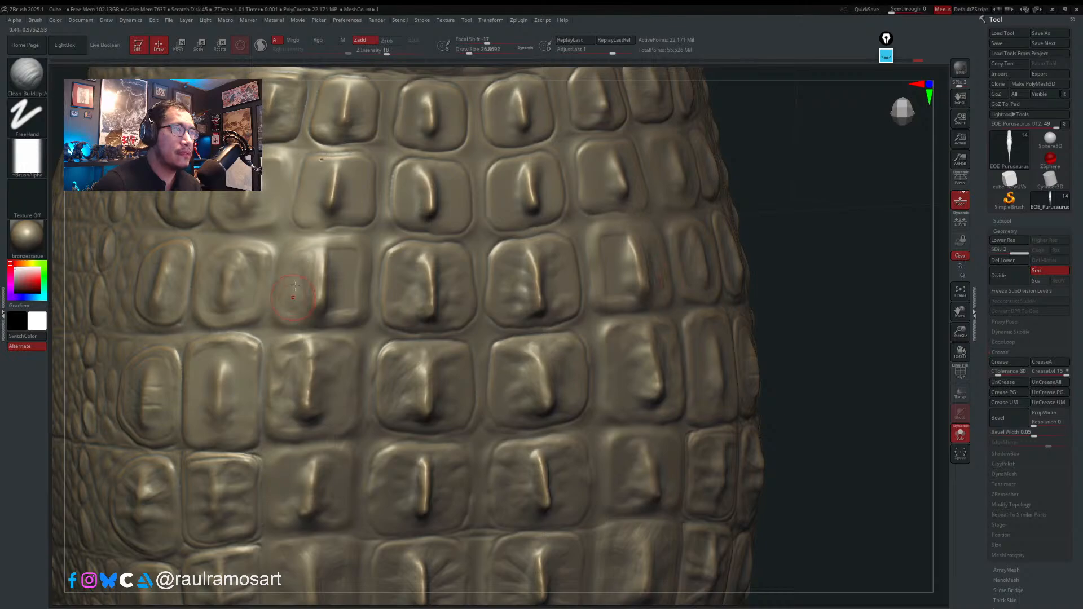
right_click_drag(333, 257, 256, 256)
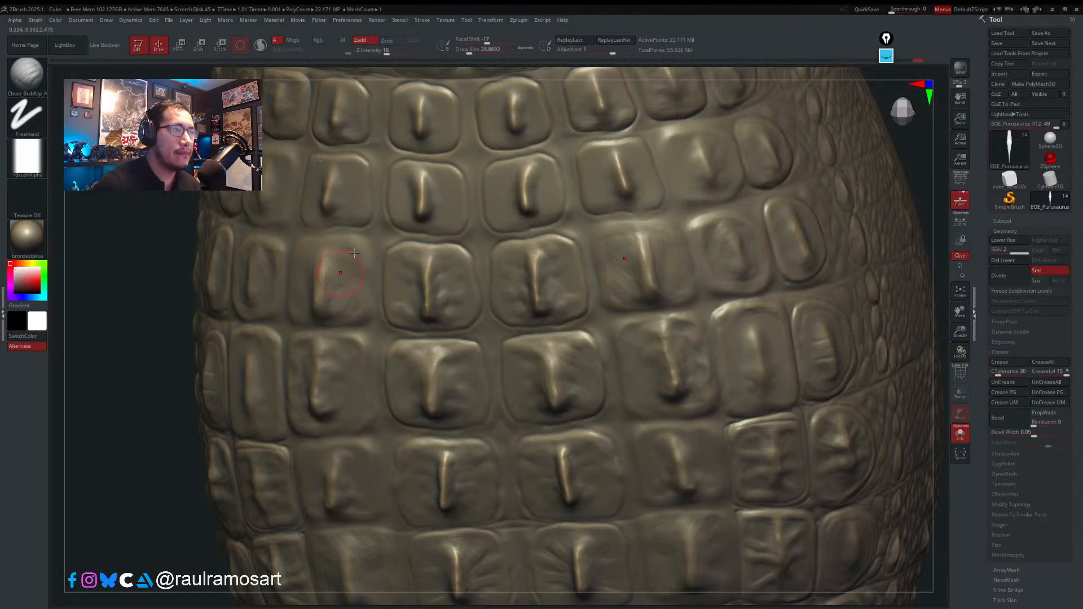
right_click_drag(340, 271, 328, 213)
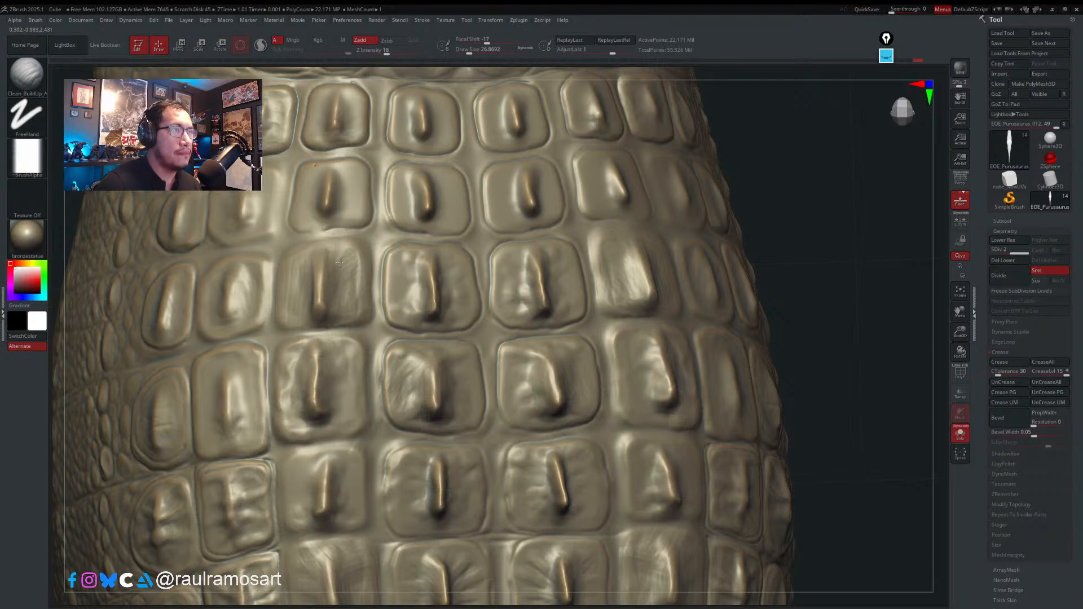
right_click_drag(338, 260, 313, 249)
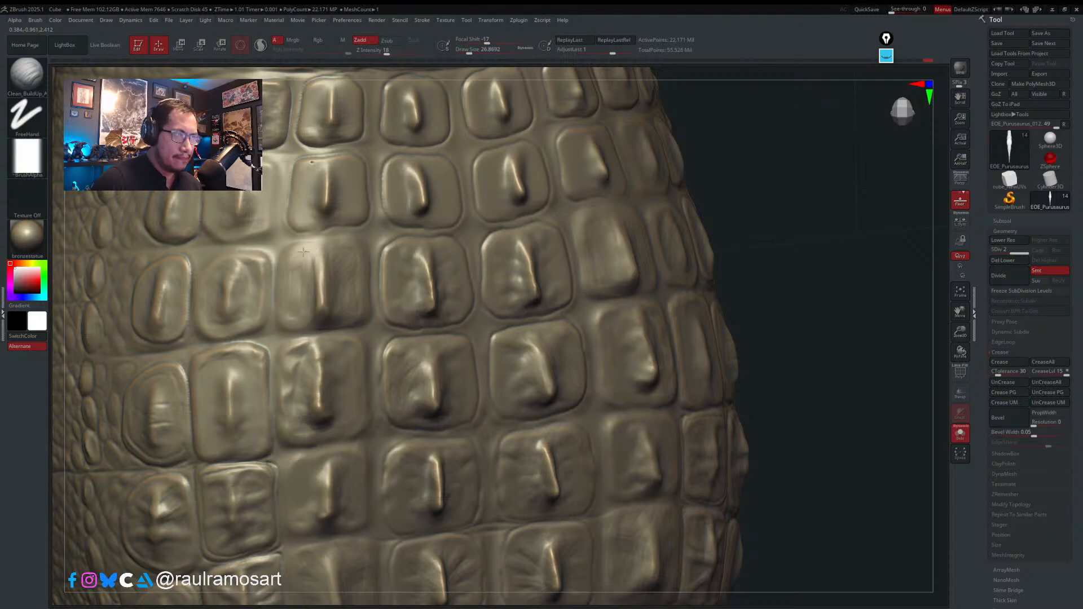
right_click_drag(319, 275, 319, 278)
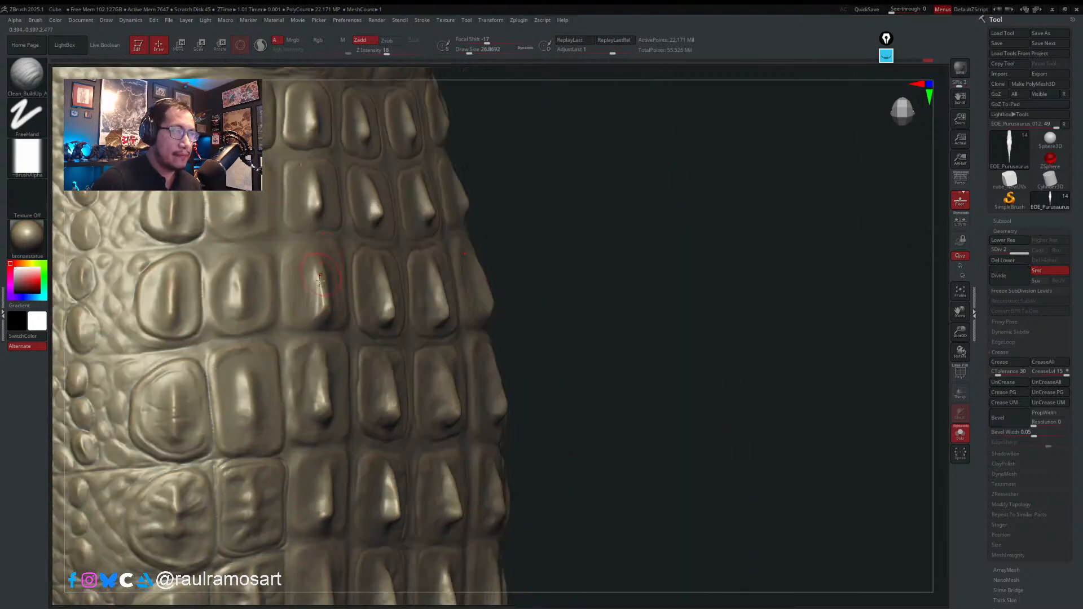
- Set the Clean_BuildUp brush size to about 20 and strengthen the ridge of the second-column scale's keel down to its tip
key("s")
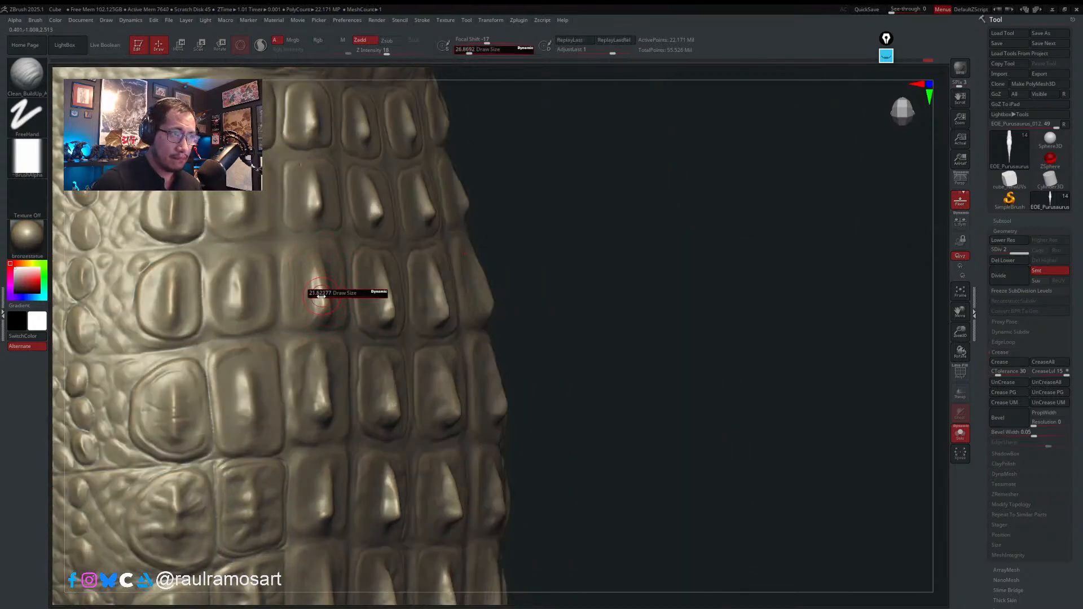
left_click_drag(321, 296, 320, 296)
left_click_drag(316, 271, 323, 302)
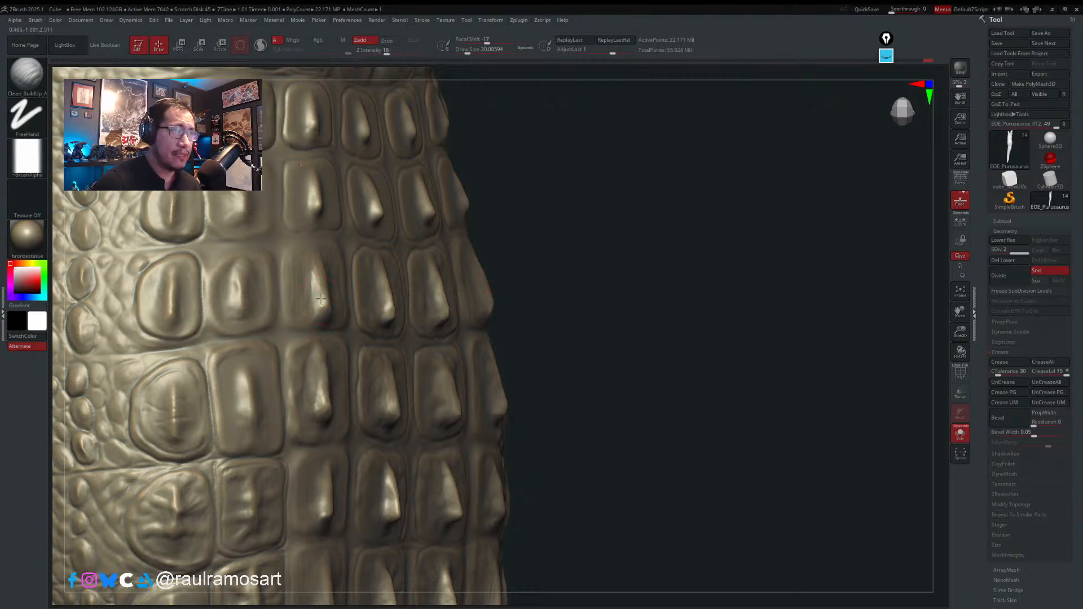
right_click_drag(325, 291, 321, 275)
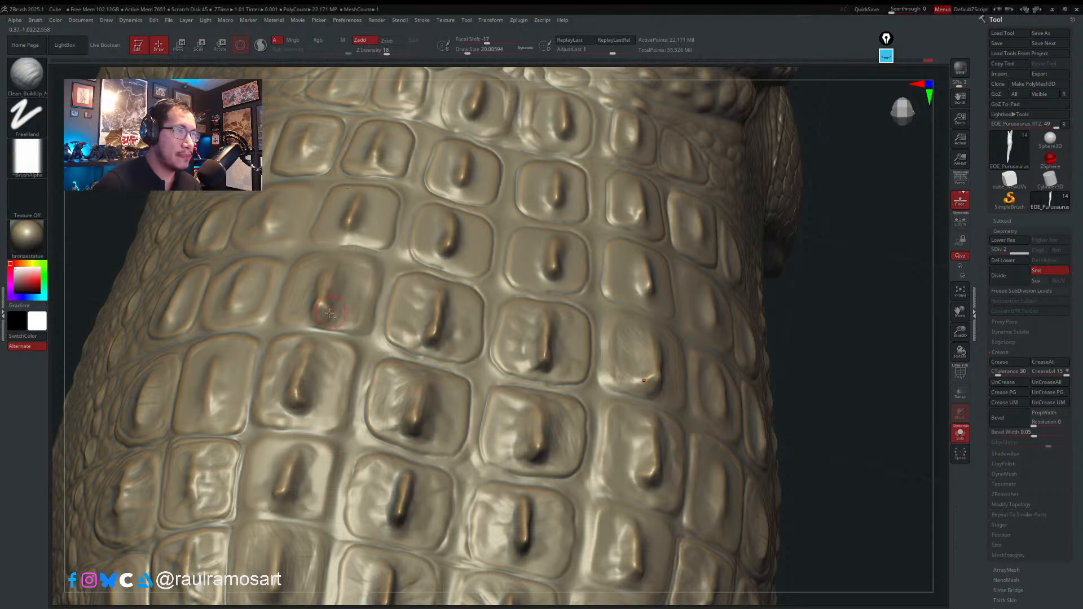
right_click_drag(329, 313, 323, 313)
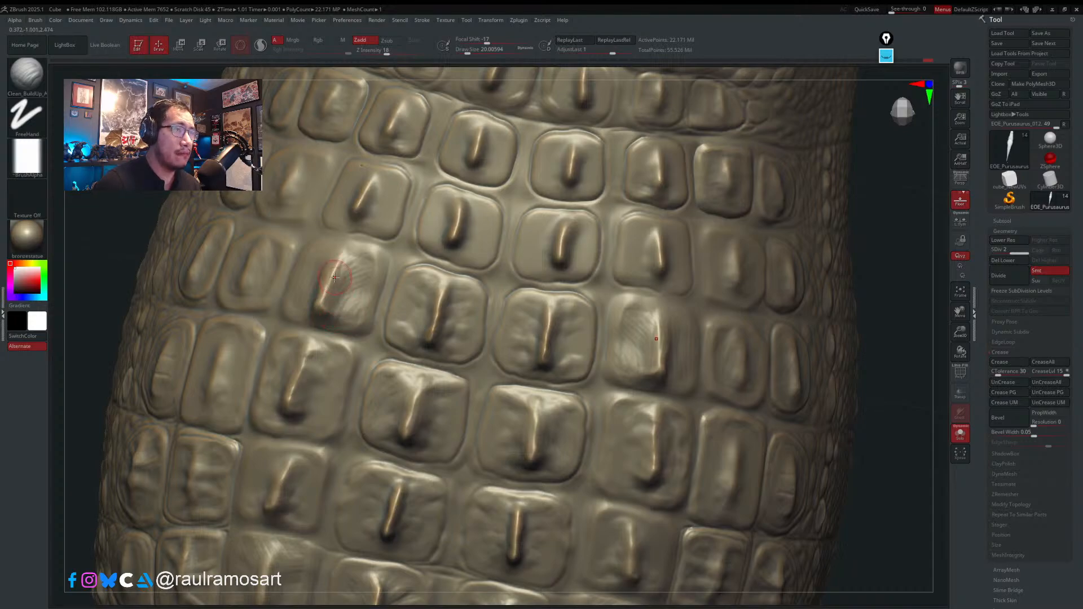
right_click_drag(335, 277, 328, 289)
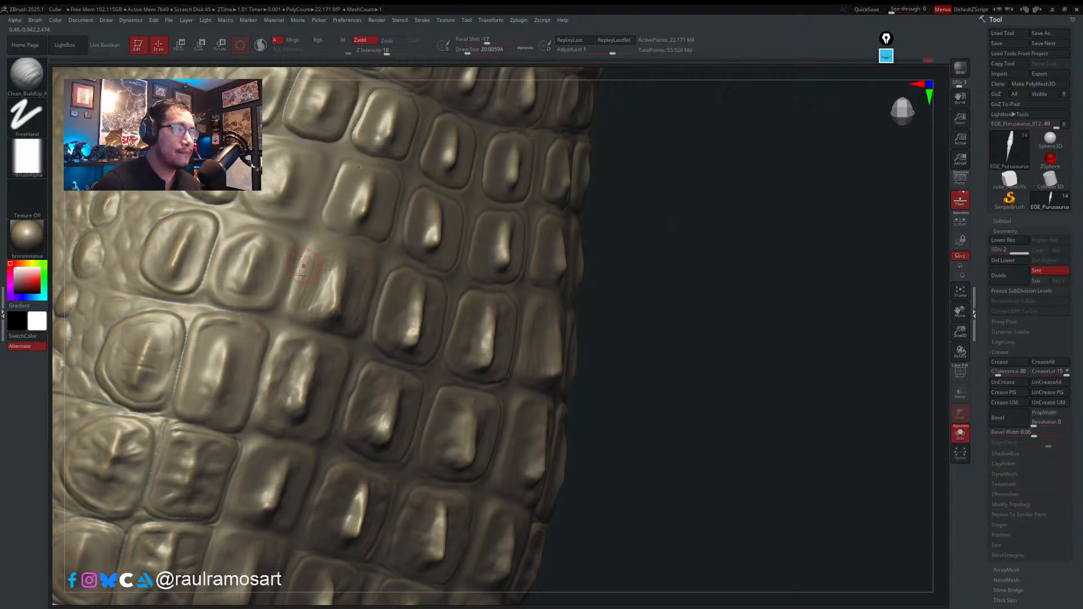
- Adjust the Clean_BuildUp brush size to about 22 and build up the crest along the same scale's keel
key("s")
left_click_drag(297, 303, 301, 303)
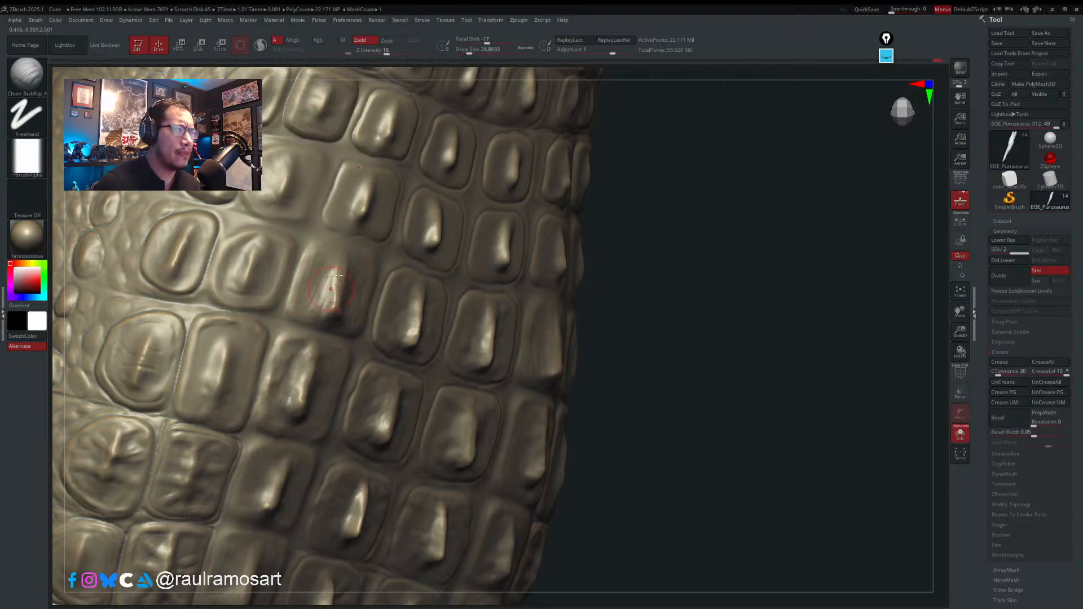
right_click_drag(395, 265, 342, 260)
key("s")
left_click_drag(343, 260, 347, 261)
key("s")
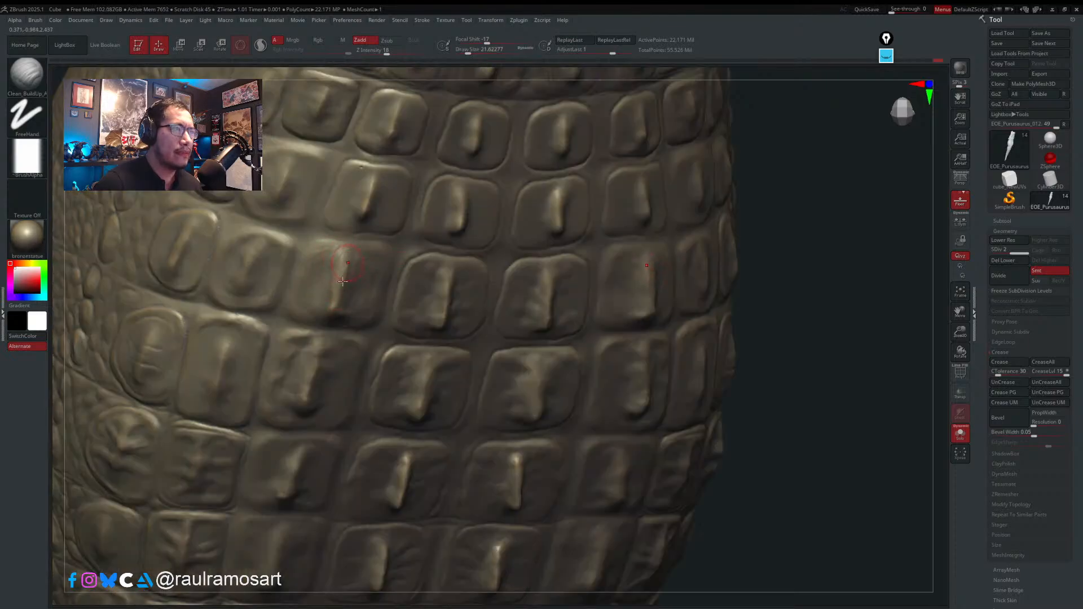
key("super")
key("super")
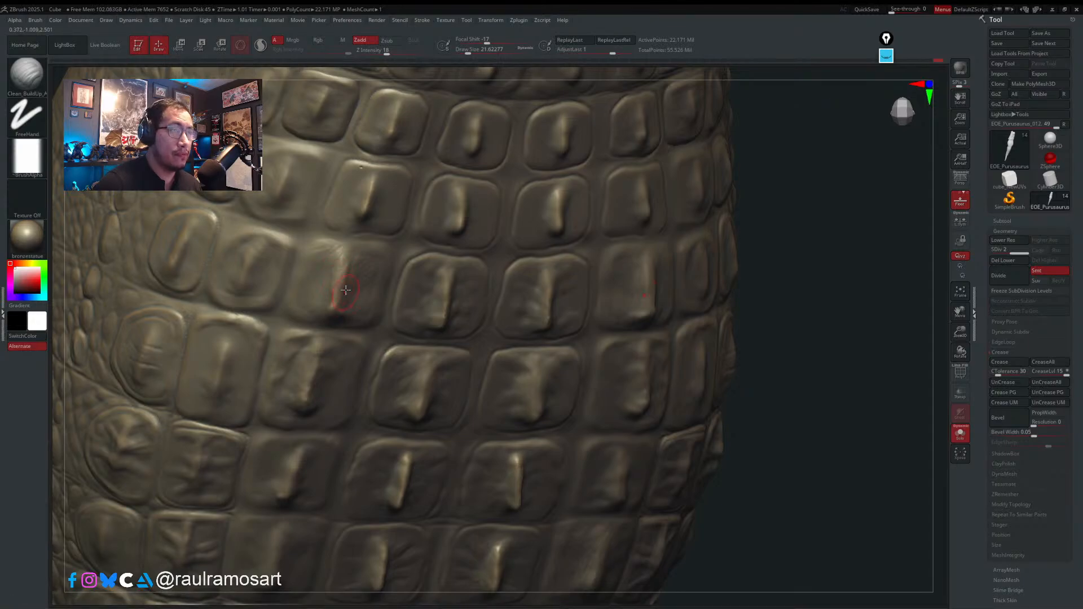
left_click_drag(345, 257, 339, 289)
- Thicken the rear tip of that keel across its base and build up the surface between the keel and the flank
right_click_drag(327, 223, 281, 180)
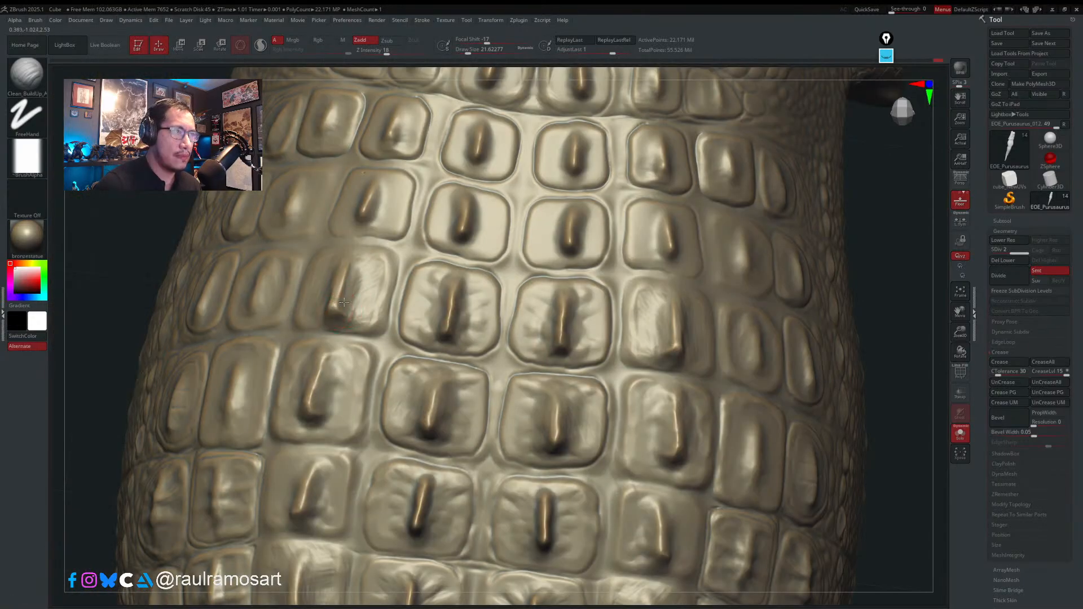
left_click_drag(337, 314, 355, 319)
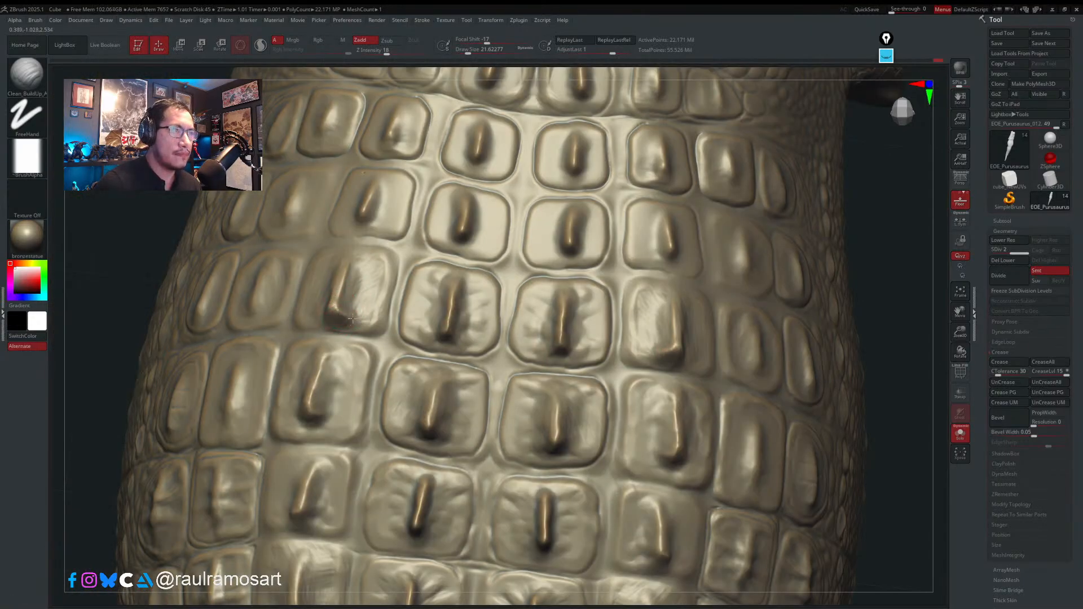
right_click_drag(362, 310, 310, 316)
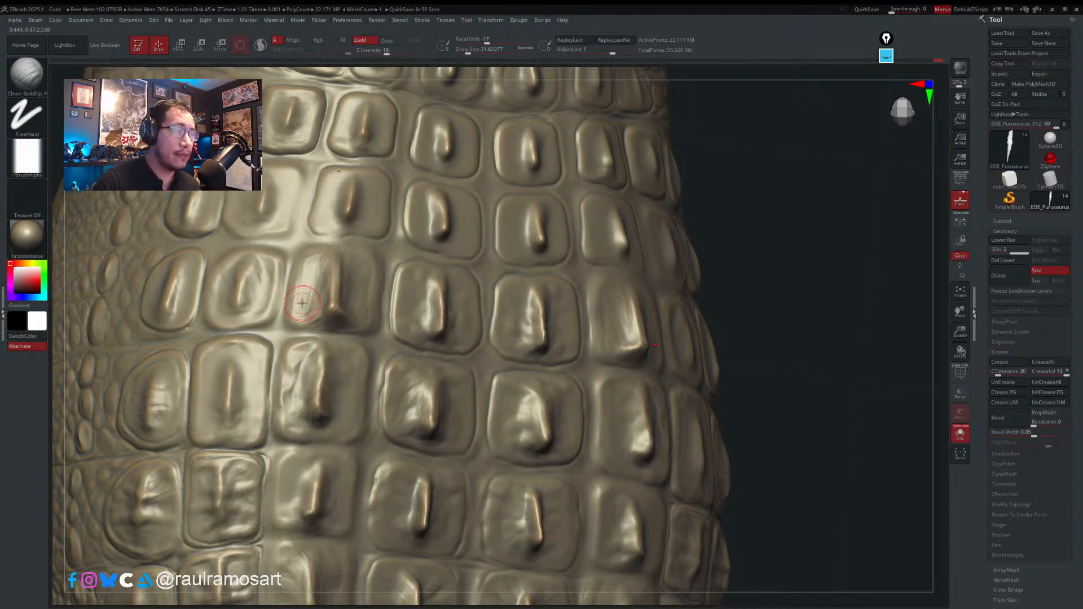
right_click_drag(309, 251, 314, 261)
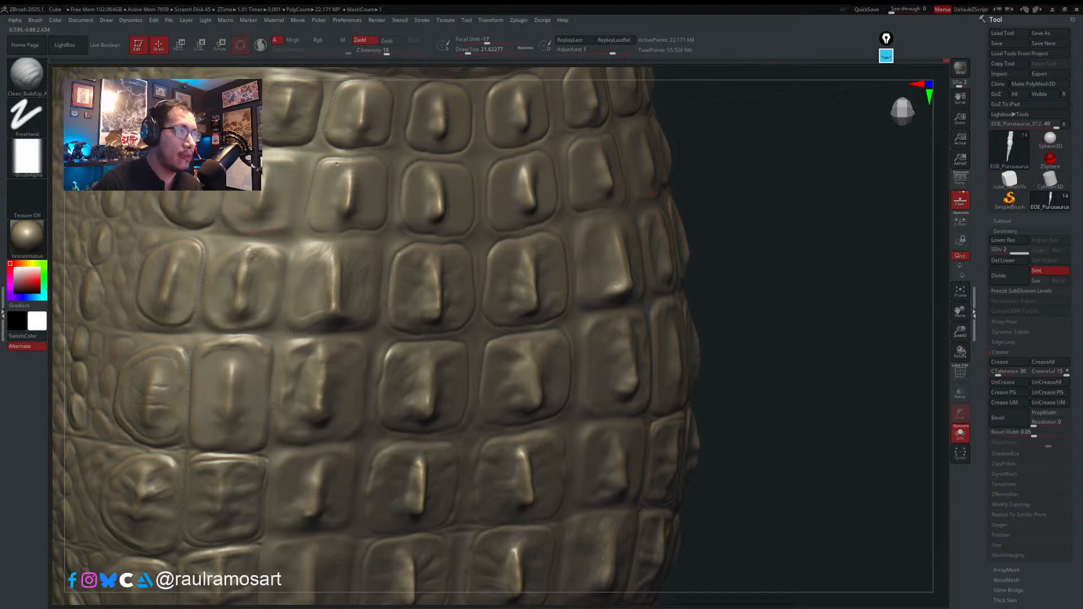
- Build up the keel and face of the adjacent scale toward the flank, undoing the first unwanted stroke
right_click_drag(253, 285, 210, 306)
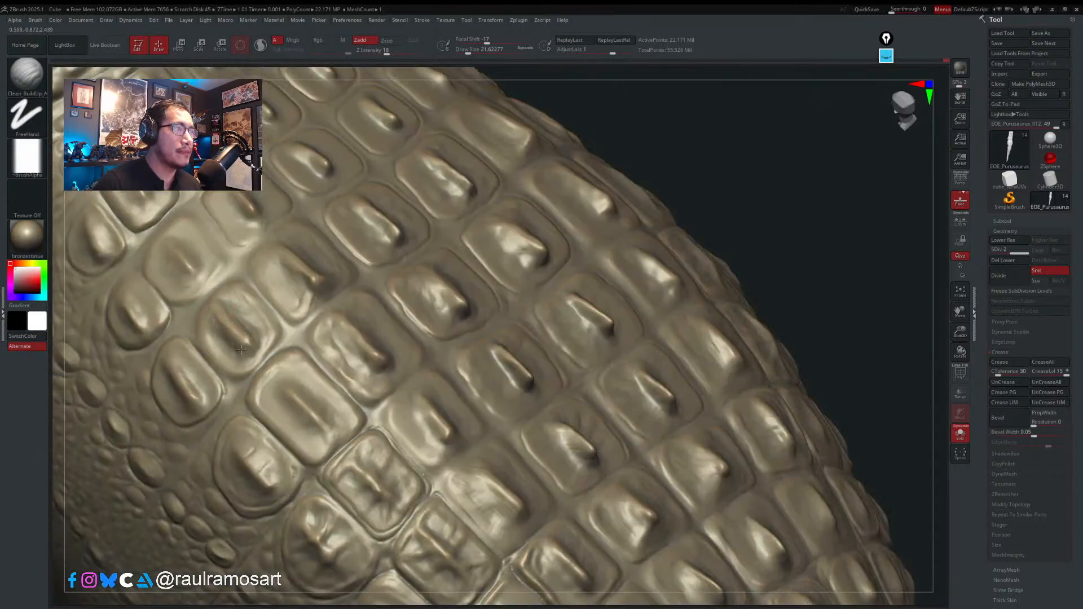
left_click_drag(215, 325, 224, 344)
key("ctrl+z")
right_click_drag(225, 344, 213, 319)
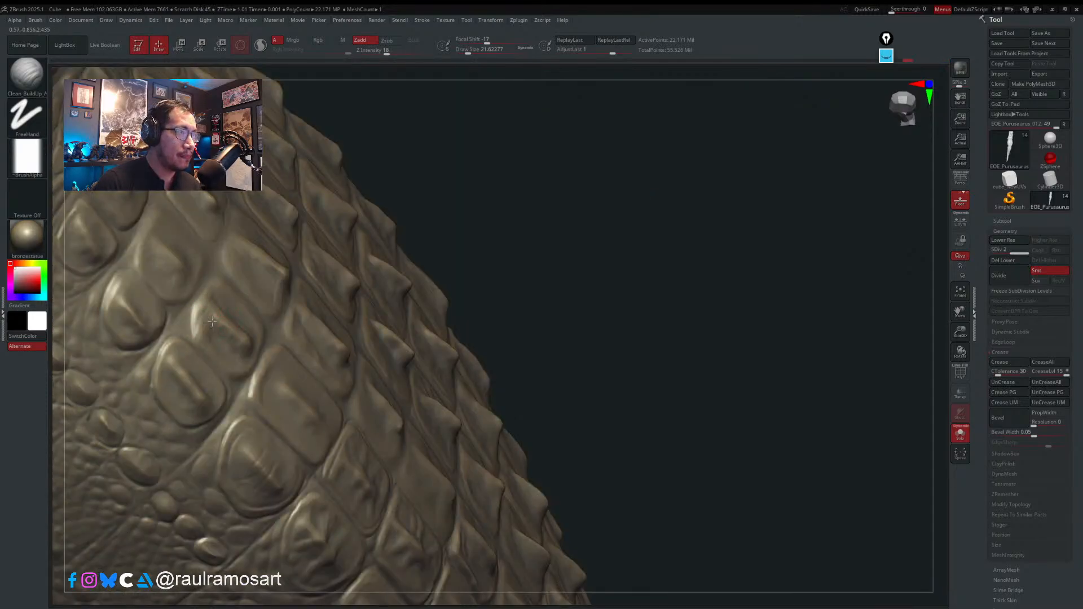
mouse_move(210, 326)
left_mouse_down()
mouse_move(228, 355)
mouse_move(227, 339)
mouse_move(241, 346)
left_mouse_up()
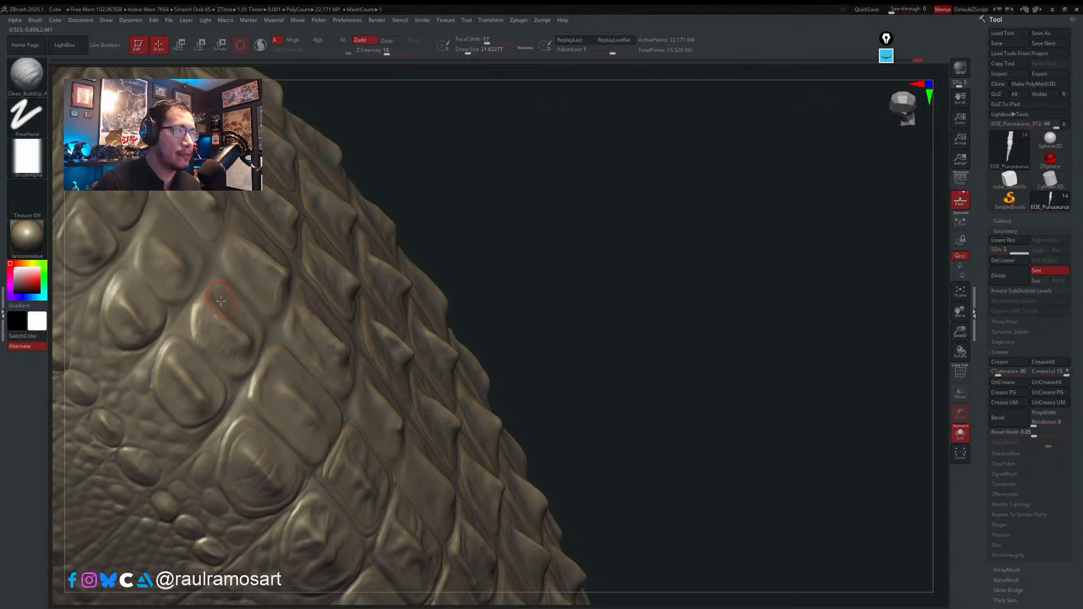
mouse_move(203, 337)
right_mouse_down()
mouse_move(174, 344)
mouse_move(220, 287)
right_mouse_up()
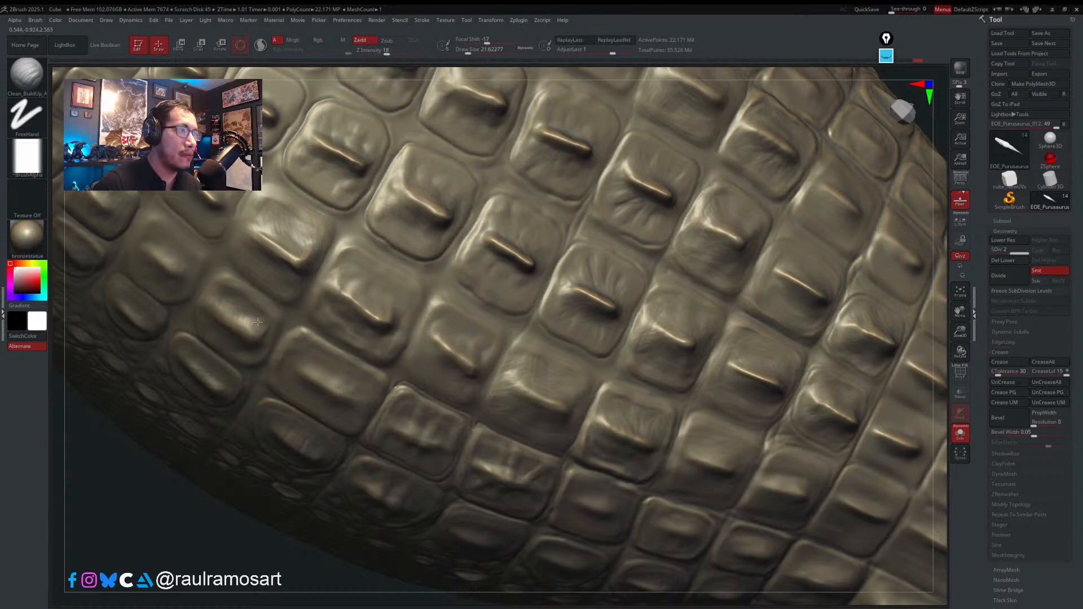
- Switch to the Standard brush at size about 12 and refine the borders and surface of the small flank scales behind the shoulder
mouse_move(234, 312)
right_mouse_down()
mouse_move(242, 273)
mouse_move(213, 282)
mouse_move(277, 265)
mouse_move(380, 372)
mouse_move(452, 416)
mouse_move(436, 176)
right_mouse_up()
key("b")
left_click(315, 277)
right_click_drag(416, 326, 425, 290)
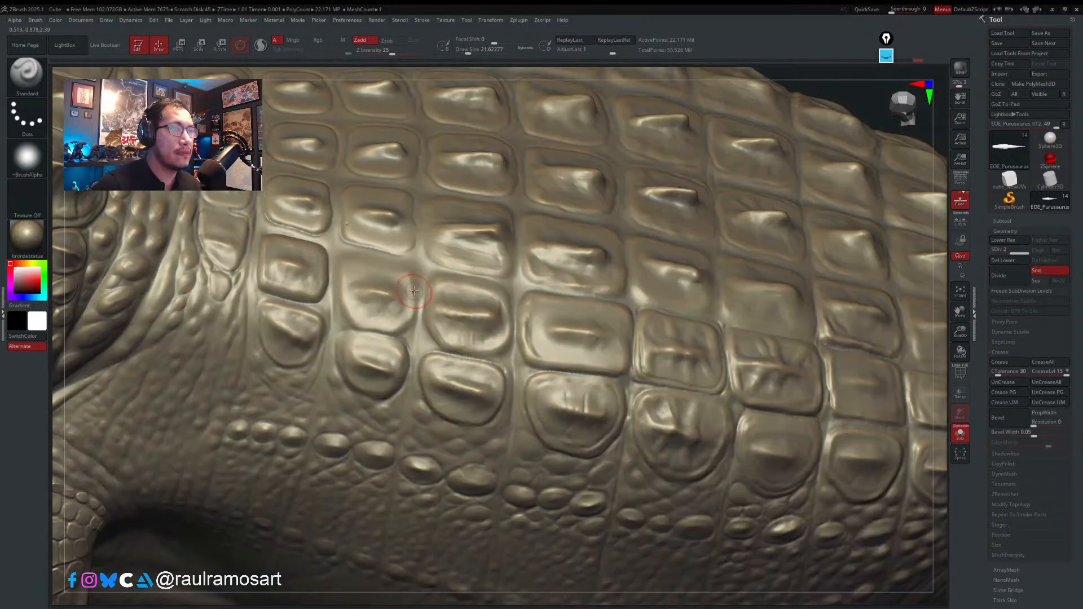
key("s")
left_click_drag(417, 287, 418, 262)
key("s")
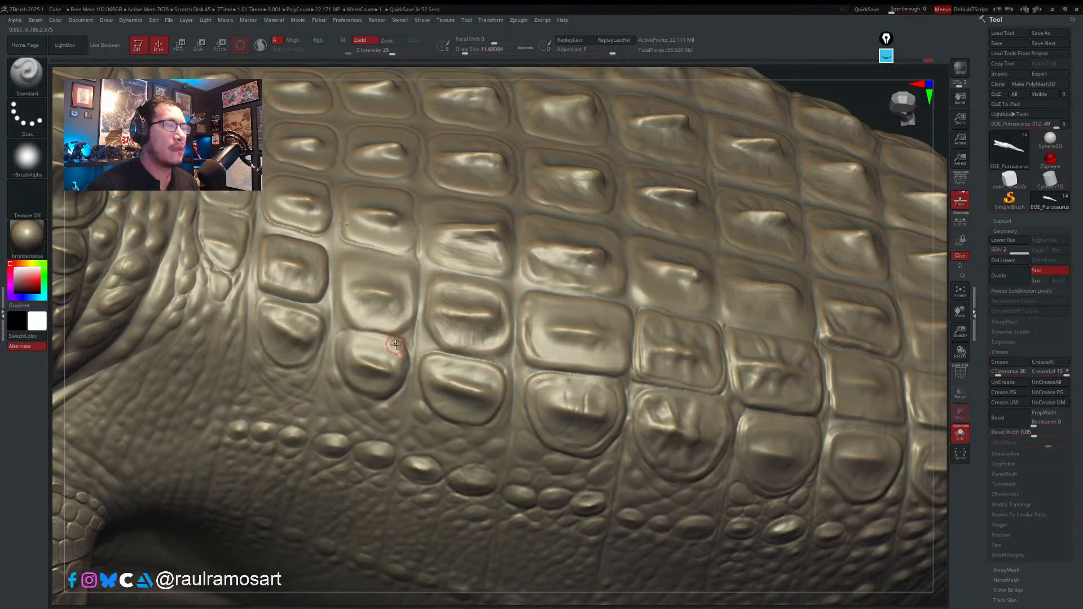
right_click_drag(422, 272, 422, 241)
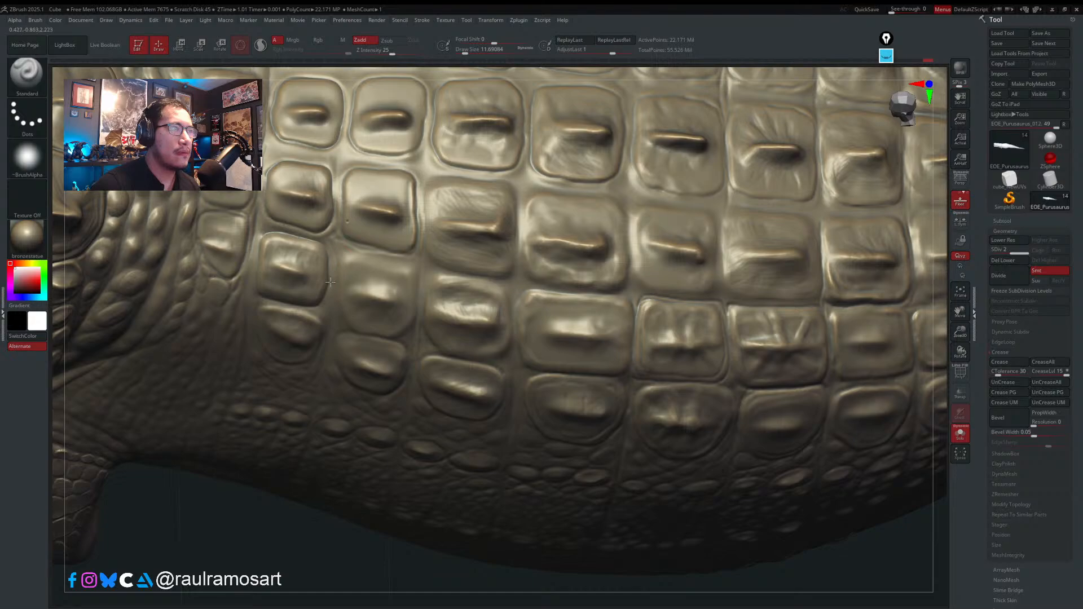
- Set the Standard brush size to about 22 and sculpt the central back scales just behind the neck
mouse_move(333, 316)
right_mouse_down("ctrl")
mouse_move(386, 181)
mouse_move(706, 193)
right_mouse_up("ctrl")
right_click_drag(395, 232, 501, 227)
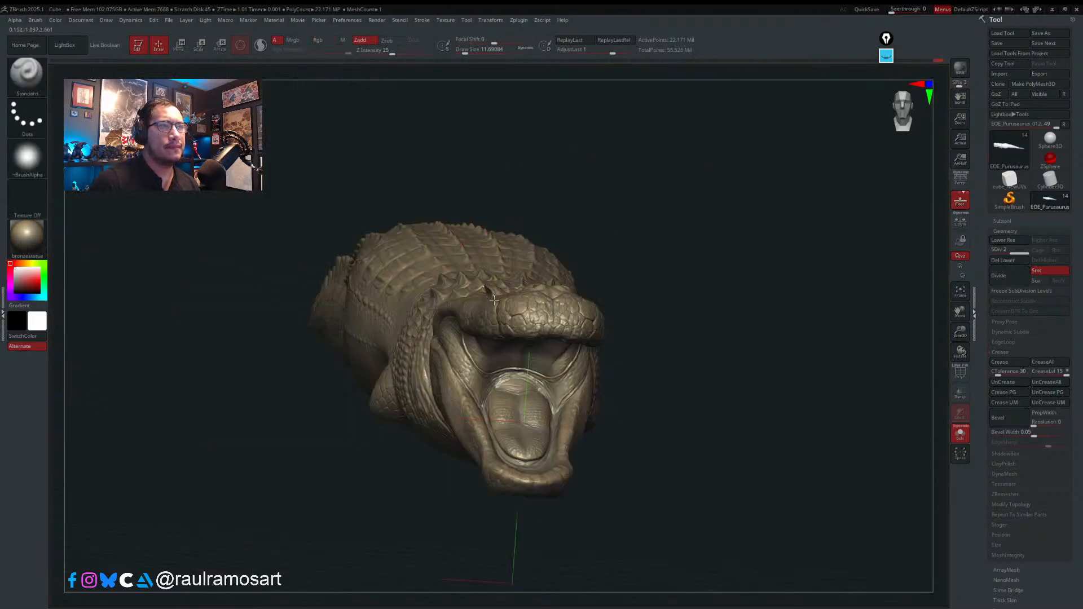
mouse_move(494, 300)
right_mouse_down()
mouse_move(489, 406)
mouse_move(479, 417)
right_mouse_up()
right_click_drag(429, 186, 445, 284, "ctrl")
key("s")
mouse_move(445, 283)
left_mouse_down()
mouse_move(458, 284)
mouse_move(449, 290)
left_mouse_up()
key("s")
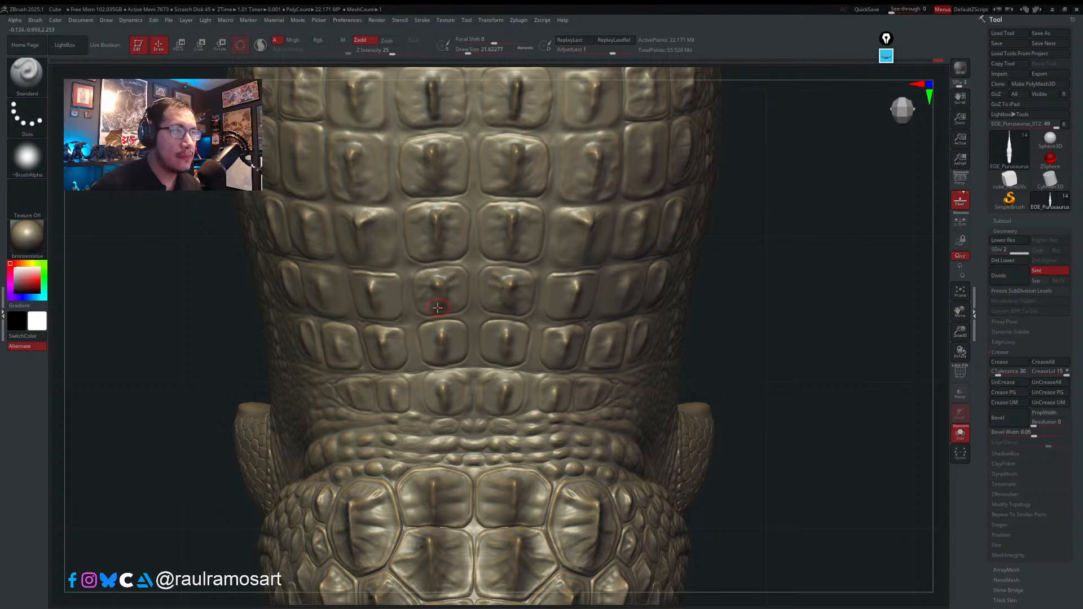
- Refine and smooth the surface of the scute just outside the central pair, two rows above the small neck scales
key("shift")
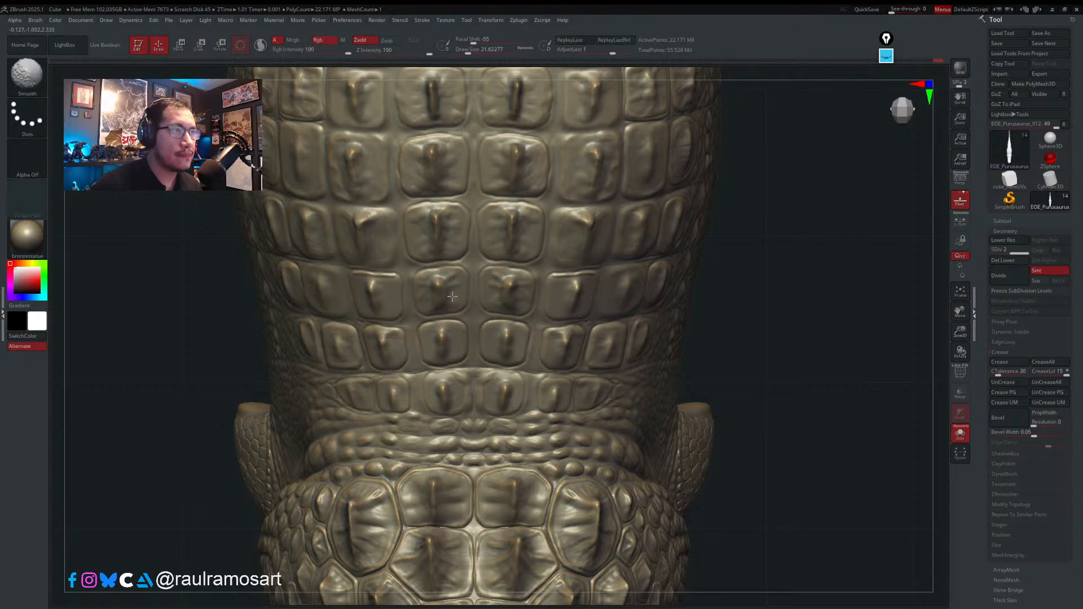
left_click_drag(380, 282, 383, 297)
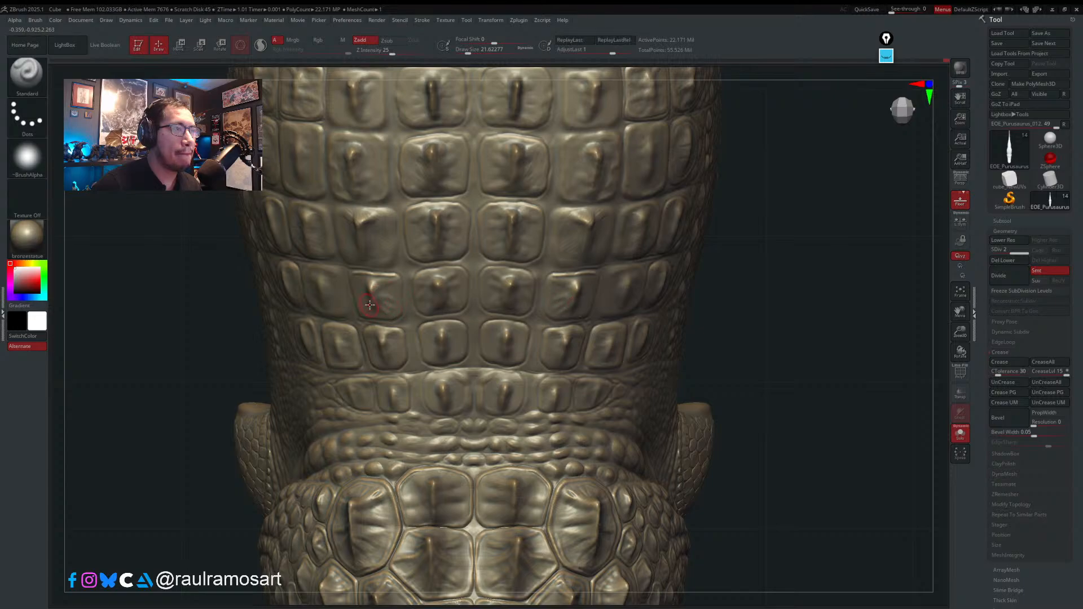
right_click_drag(392, 281, 479, 285)
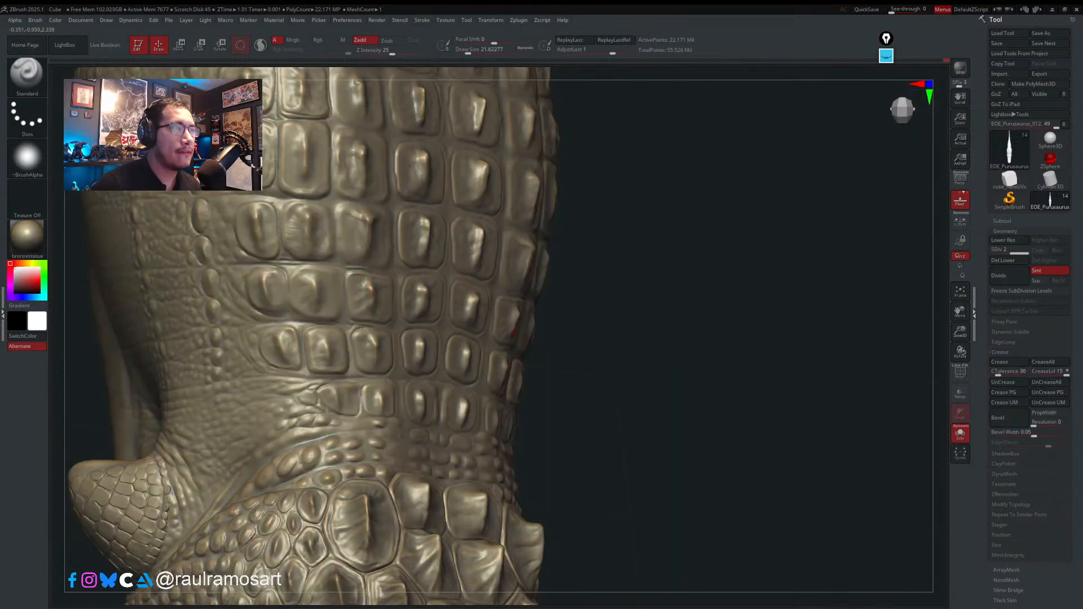
key("ctrl+z")
key("shift")
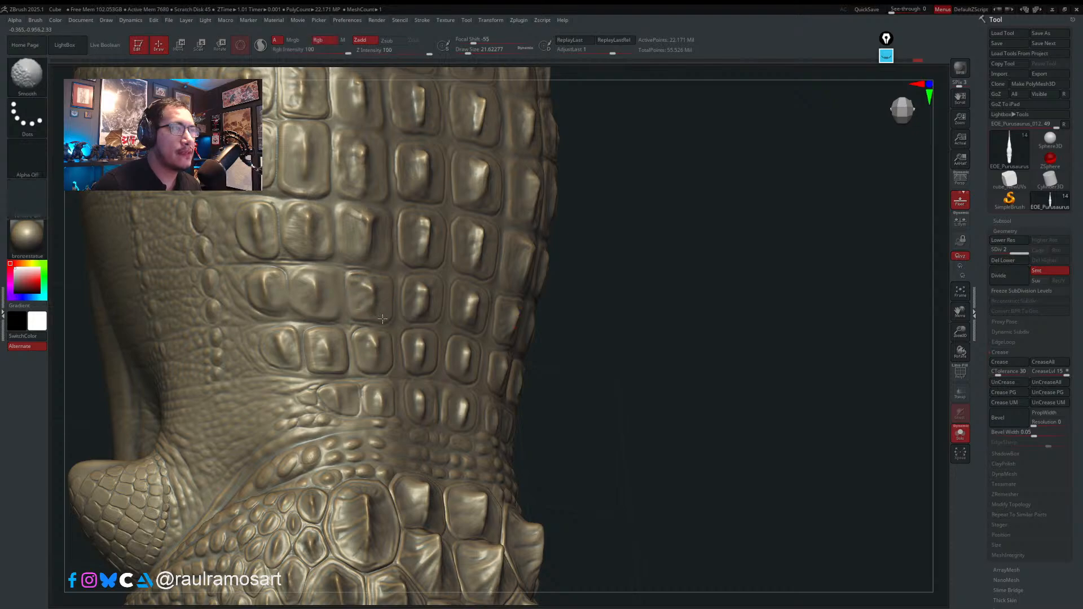
right_click_drag(383, 320, 363, 283)
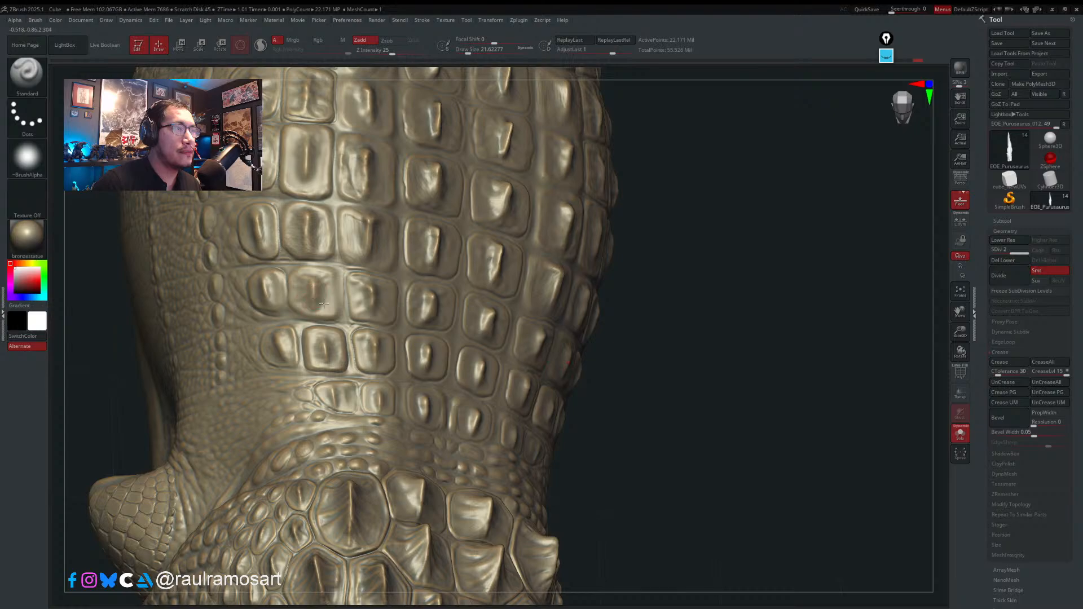
- Reduce the draw size to about 15 and sculpt surface creases on the outer scute in the same neck row
key("s")
mouse_move(335, 274)
left_mouse_down()
mouse_move(338, 292)
mouse_move(298, 276)
left_mouse_up()
right_click_drag(308, 330, 315, 312)
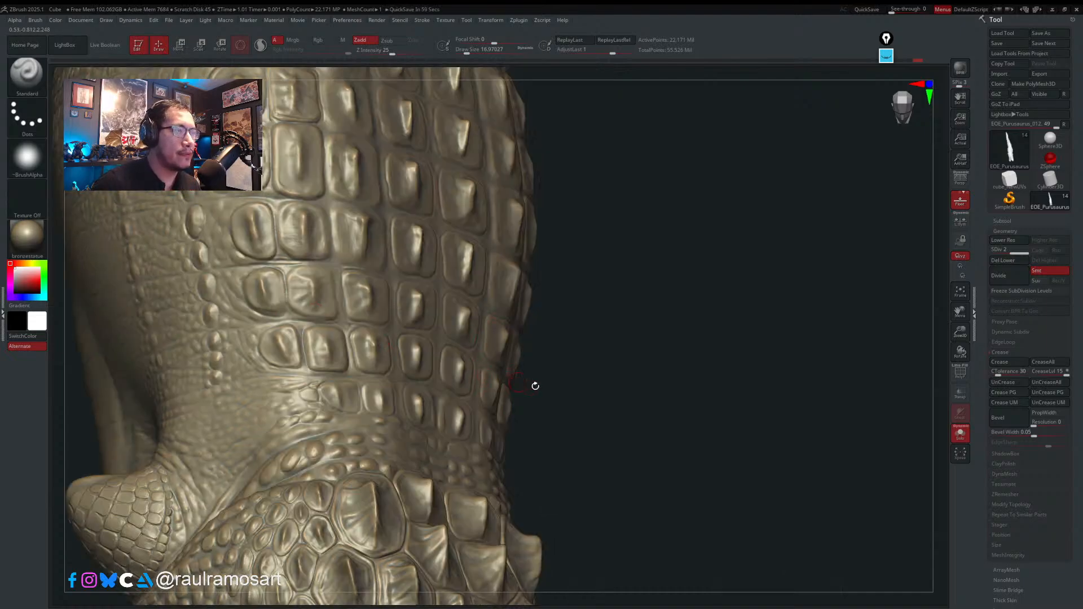
- Set the draw size to 28.75 and shape the small scales at the outer end of the lowest scute row on the neck
right_click_drag(647, 403, 378, 369)
key("s")
left_click_drag(378, 369, 388, 373)
key("s")
right_click_drag(404, 357, 384, 364)
key("s")
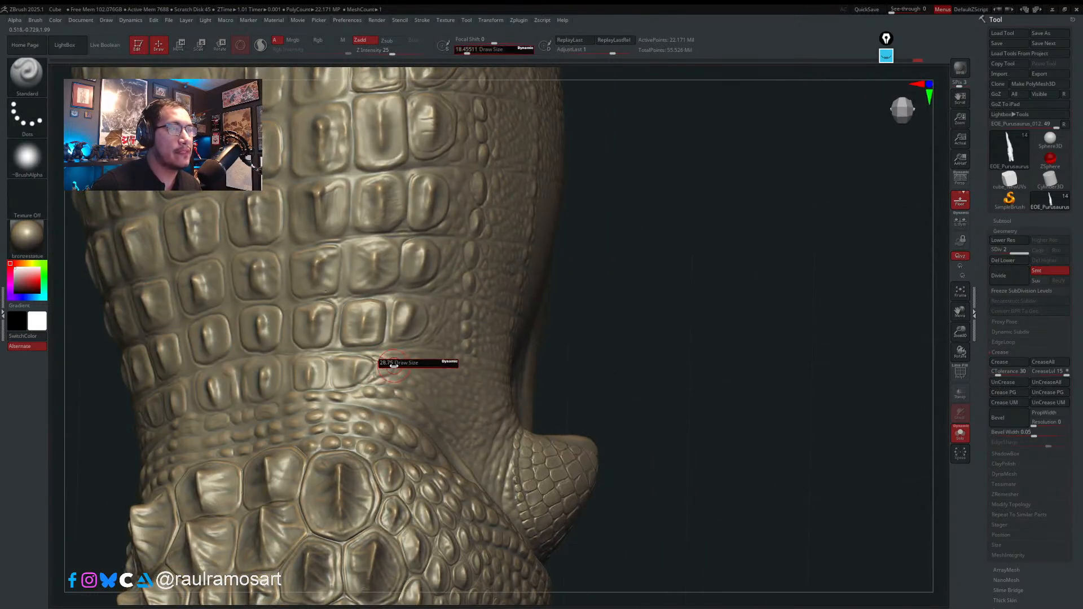
left_click_drag(383, 364, 395, 364)
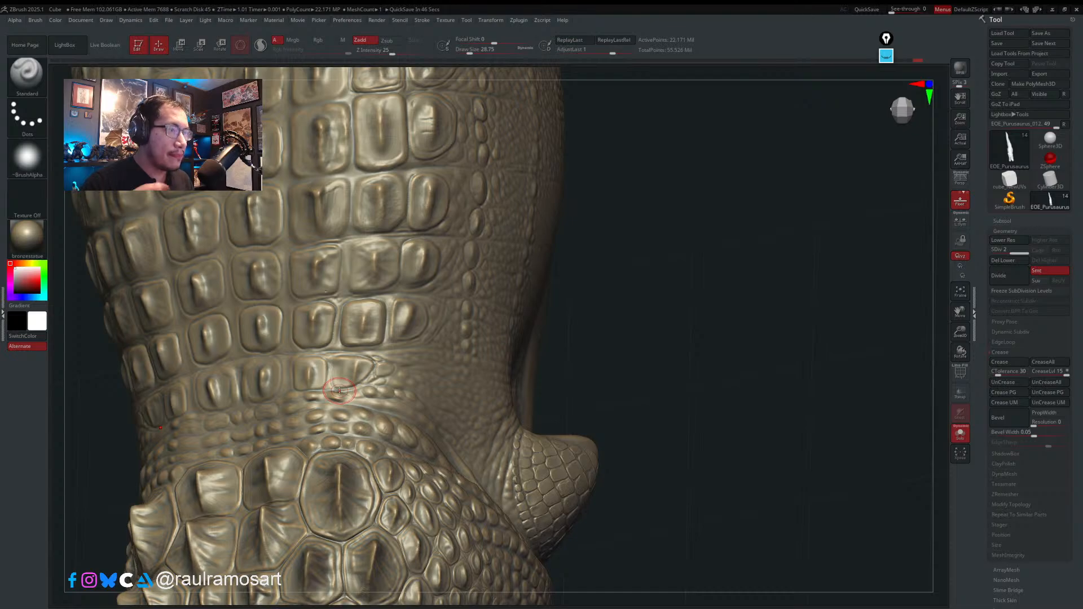
- Adjust the draw size and refine the keeled scute in the second scute row above the head
left_click_drag(655, 346, 405, 337)
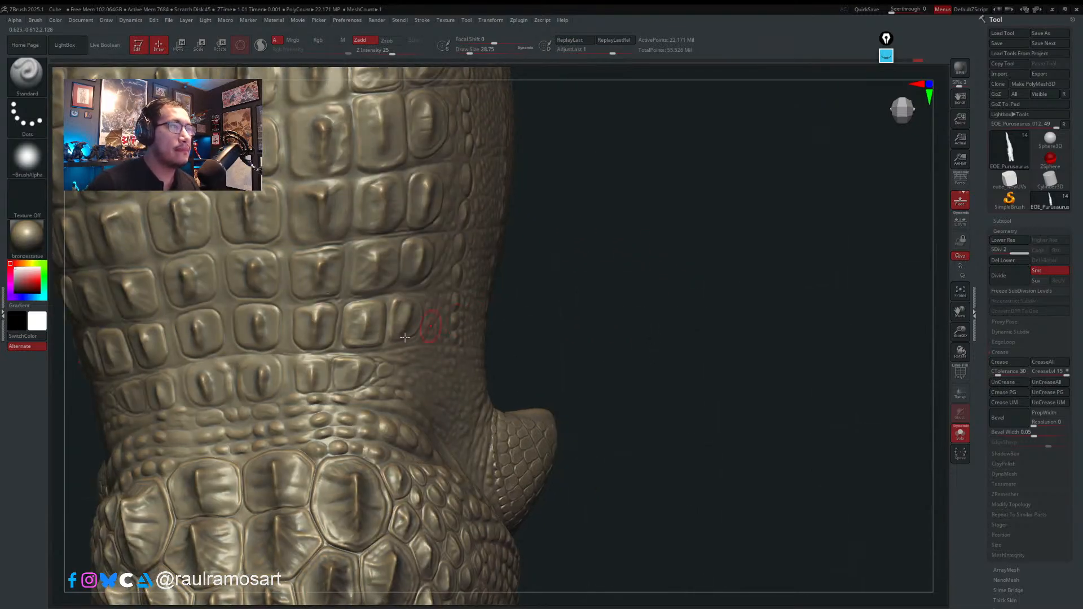
right_click_drag(324, 293, 309, 318)
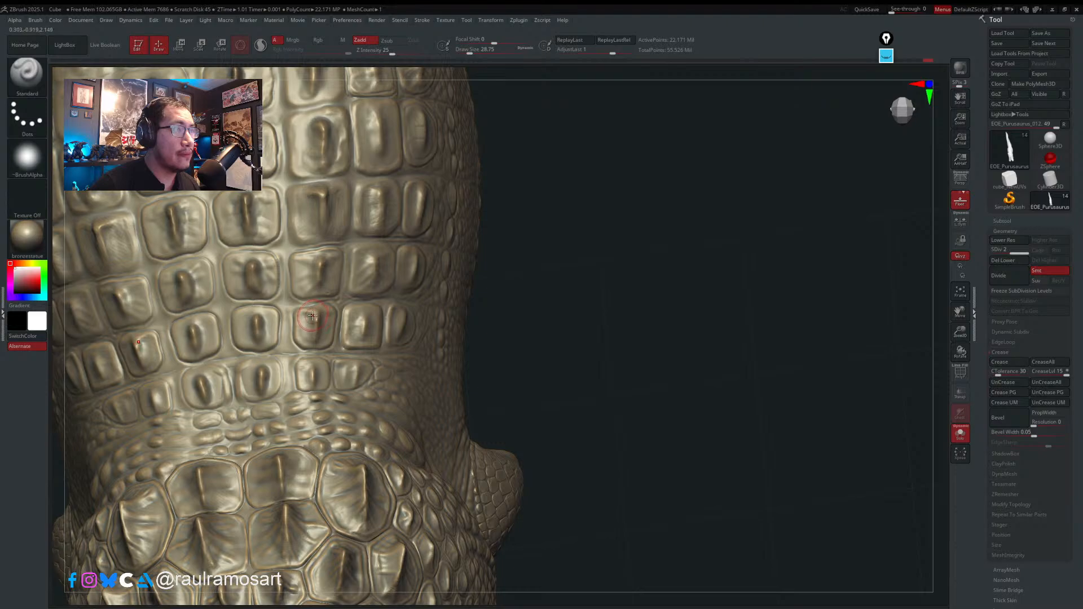
right_click_drag(313, 316, 294, 315)
key("s")
left_click_drag(318, 314, 316, 313)
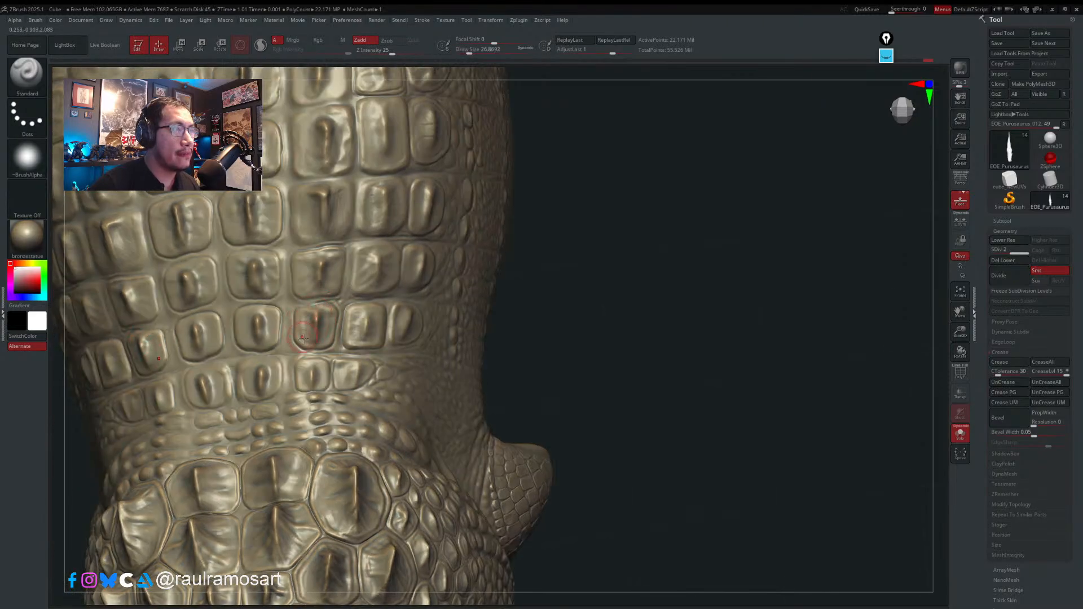
- Set the draw size to about 20, then sculpt and smooth the keeled scute in the third scute row above the head
right_click_drag(322, 281, 296, 275)
key("s")
left_click_drag(297, 270, 332, 288)
right_click_drag(338, 288, 330, 294)
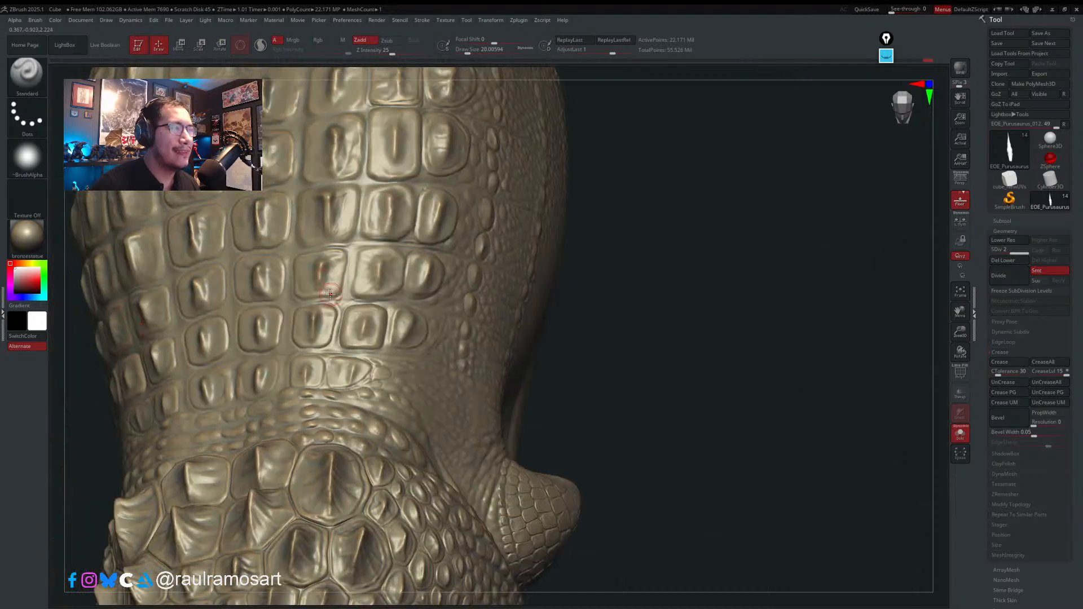
left_click_drag(306, 292, 333, 288, "shift")
- Enlarge the draw size to about 41 and refine the outer scutes on the narrower section of the back
right_click_drag(342, 264, 317, 208)
right_click_drag(336, 285, 390, 508, "alt")
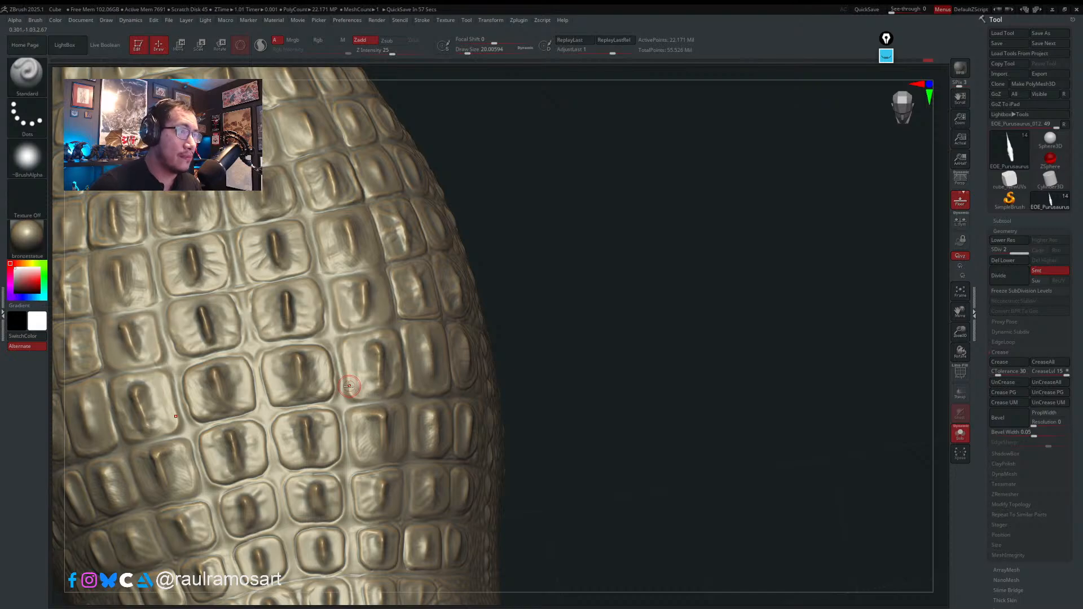
right_click_drag(516, 284, 459, 279, "shift")
mouse_move(290, 220)
right_mouse_down("alt")
mouse_move(365, 289)
mouse_move(370, 437)
right_mouse_up("alt")
key("s")
left_click_drag(342, 325, 347, 325)
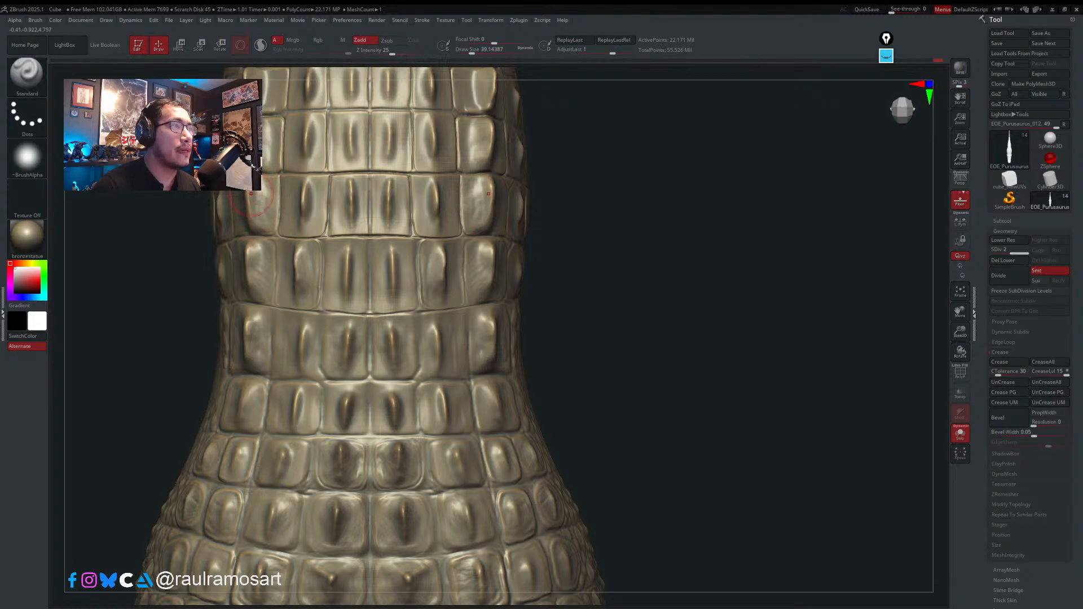
mouse_move(292, 167)
right_mouse_down()
mouse_move(285, 255)
mouse_move(259, 245)
right_mouse_up()
key("s")
left_click(259, 245)
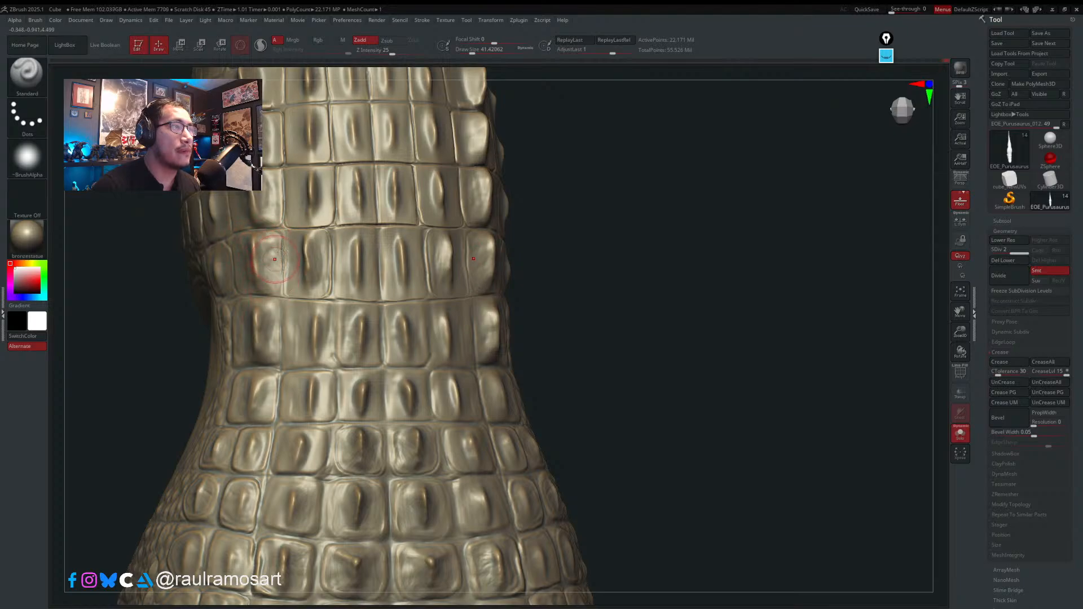
- Reduce the draw size to about 22 and refine the outer back scute beside the limb, undoing the unwanted stroke
mouse_move(269, 270)
right_mouse_down()
mouse_move(289, 236)
mouse_move(535, 264)
right_mouse_up()
key("s")
left_click_drag(546, 250, 539, 275)
key("ctrl+z")
mouse_move(535, 254)
right_mouse_down()
mouse_move(452, 256)
mouse_move(495, 264)
right_mouse_up()
key("s")
left_click_drag(499, 261, 495, 260)
right_click_drag(495, 252, 488, 261)
key("bracketleft")
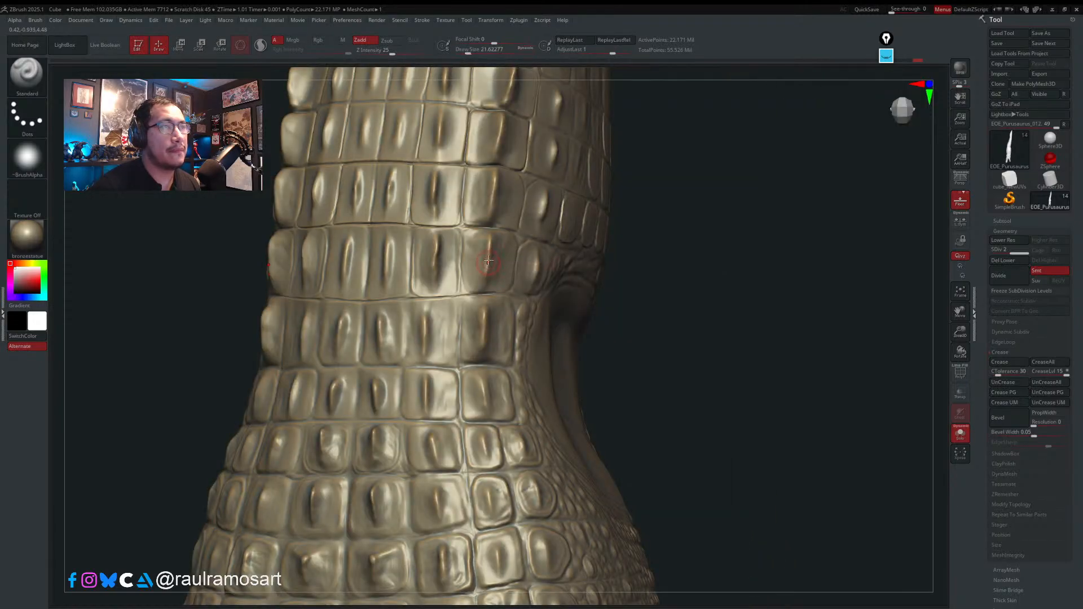
key("space")
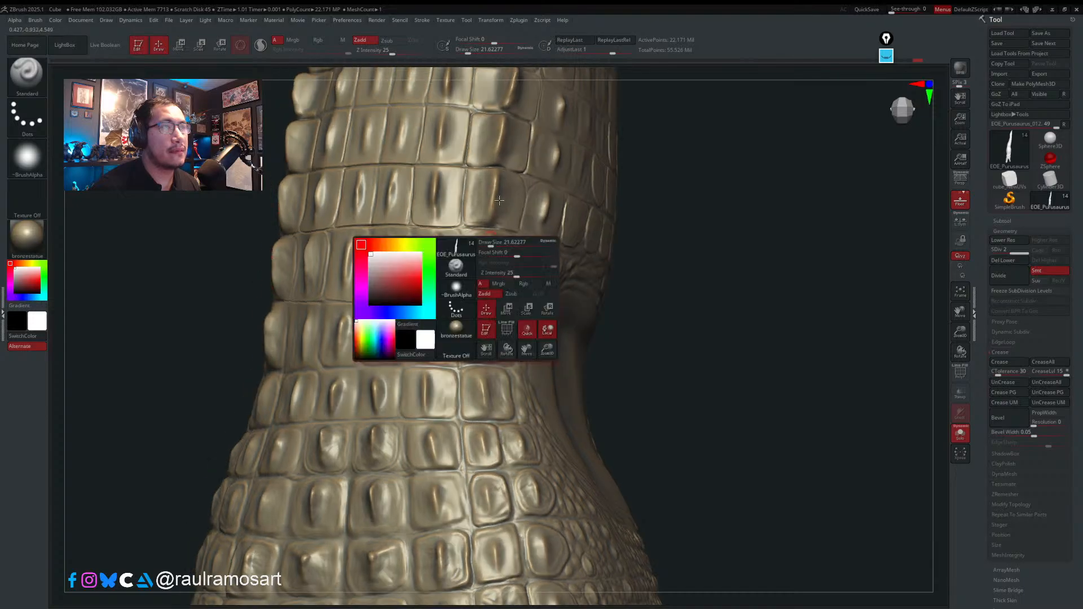
- Set the draw size to about 20 and sculpt diagonal creases on a raised side scute of the tail crest
right_click_drag(496, 187, 484, 327)
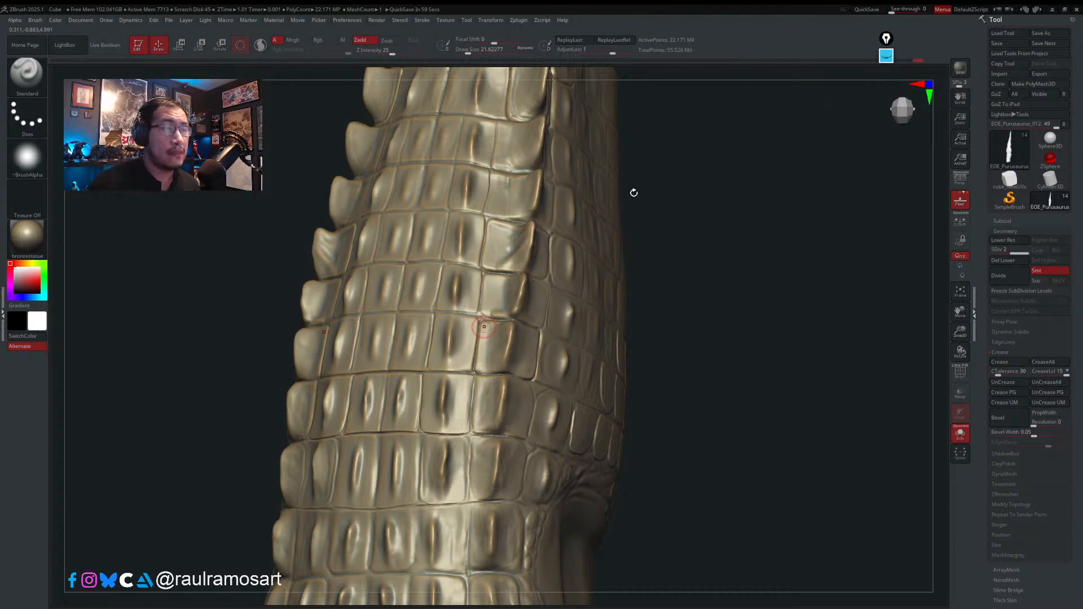
right_click_drag(657, 205, 538, 343)
mouse_move(314, 280)
right_mouse_down("ctrl")
mouse_move(333, 289)
mouse_move(322, 284)
right_mouse_up("ctrl")
key("s")
left_click(338, 283)
left_click_drag(337, 284, 366, 304)
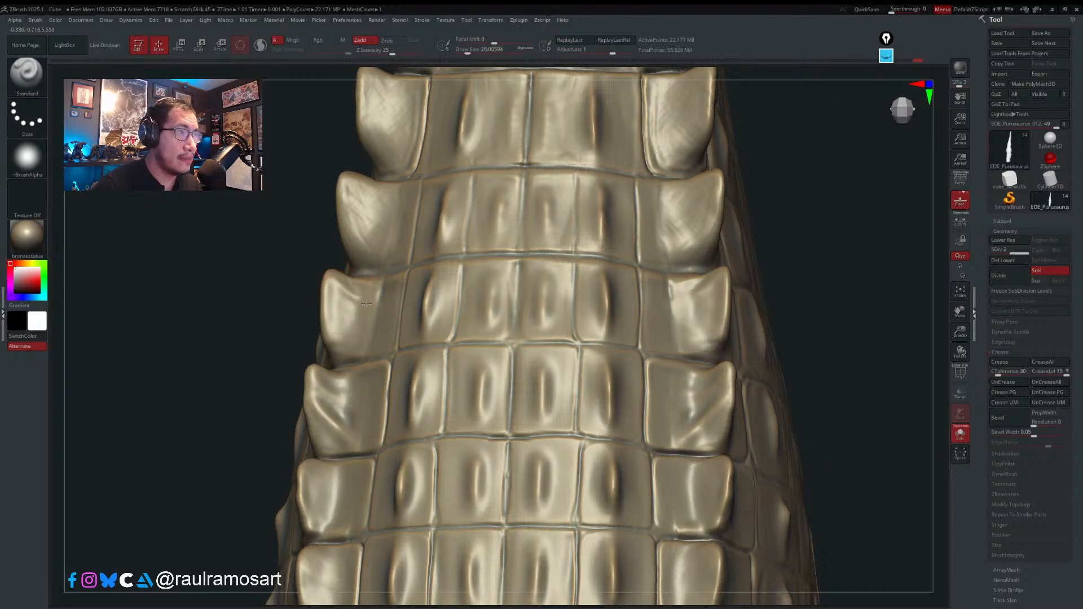
right_click_drag(361, 305, 337, 286)
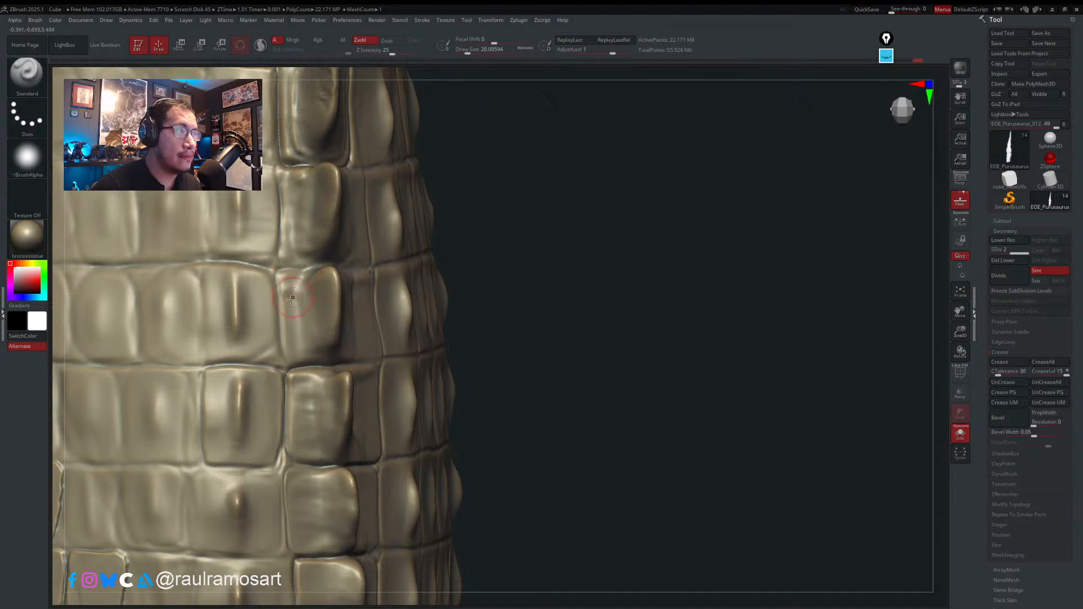
- Sculpt diagonal wrinkles radiating from the tips of two neighbouring raised scutes along the tail's side crest
key("ctrl")
mouse_move(305, 293)
right_mouse_down()
mouse_move(320, 290)
mouse_move(297, 281)
mouse_move(330, 173)
mouse_move(295, 198)
right_mouse_up()
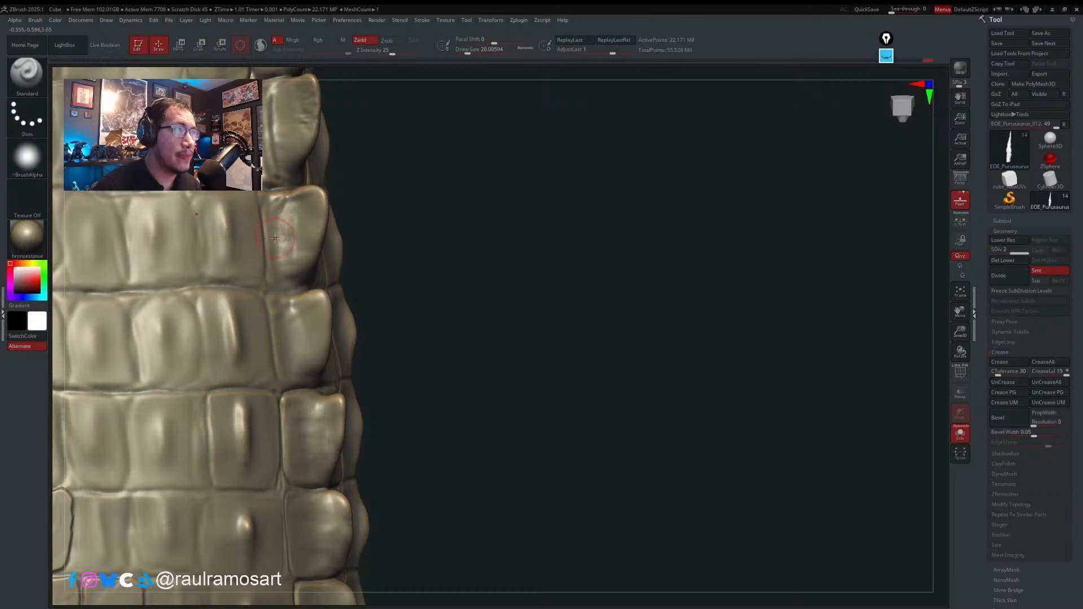
mouse_move(534, 210)
right_mouse_down()
mouse_move(511, 226)
mouse_move(569, 224)
right_mouse_up()
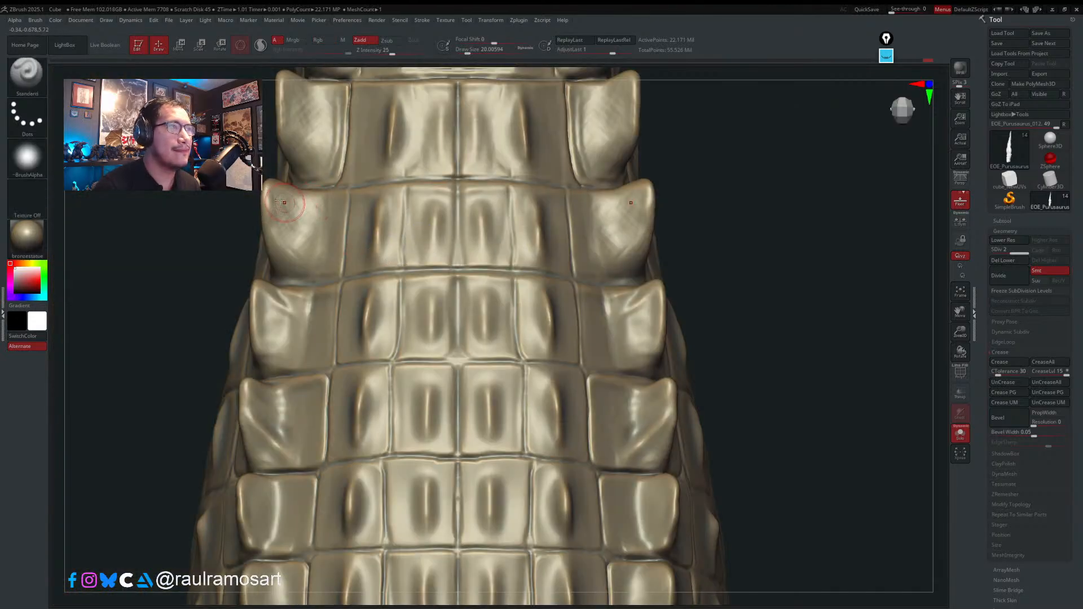
mouse_move(287, 203)
left_mouse_down()
mouse_move(310, 222)
mouse_move(287, 226)
mouse_move(296, 236)
mouse_move(269, 194)
mouse_move(315, 237)
left_mouse_up()
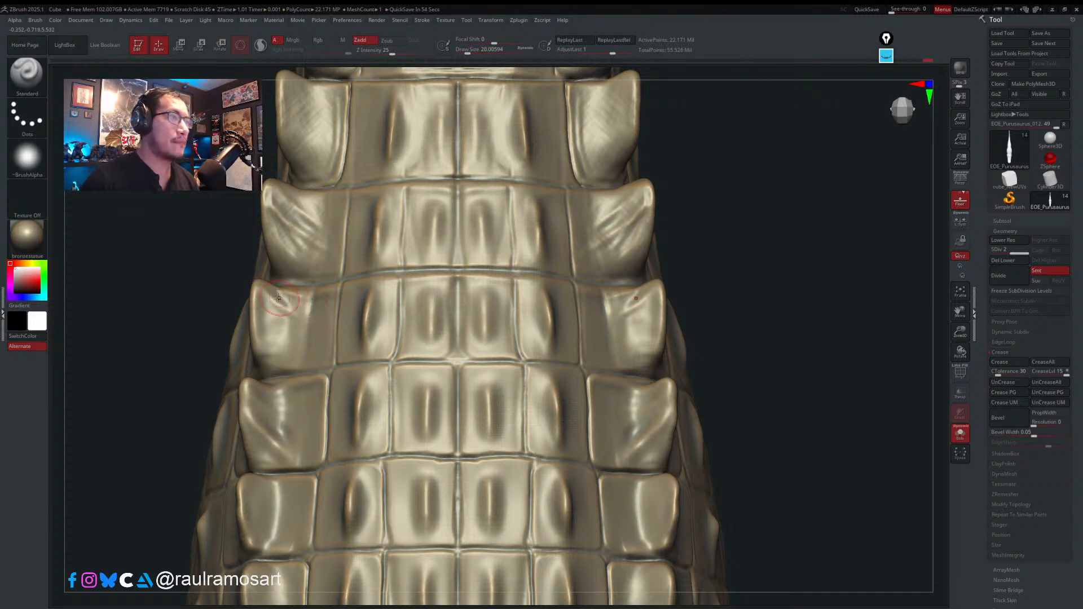
left_click_drag(269, 298, 303, 340)
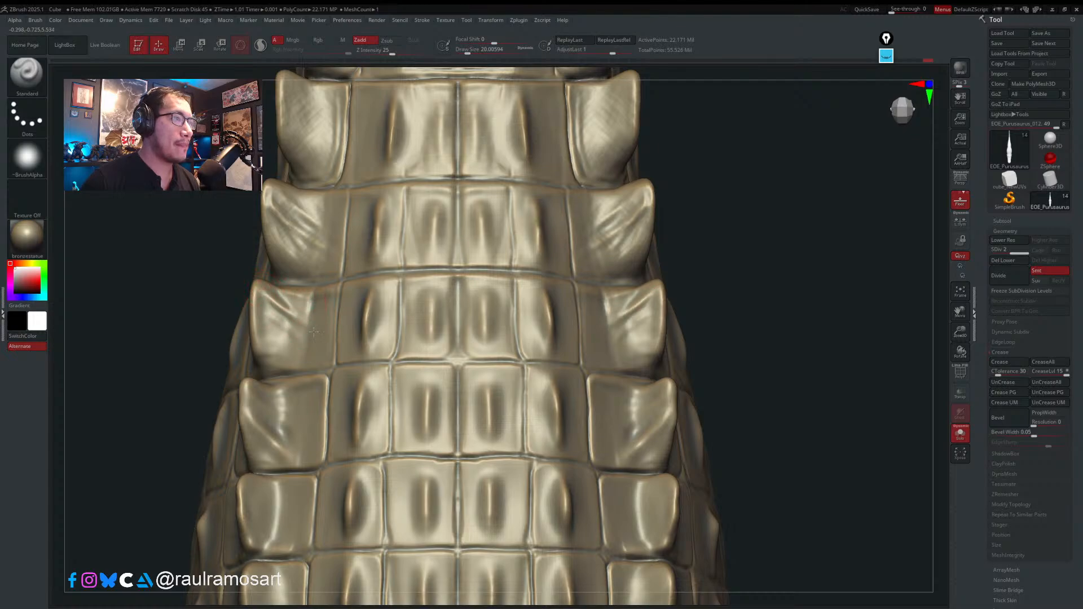
- Switch to the Orb_ClayTubes brush and build up the central plates of the first flat underside row at draw size 28.75
right_click_drag(568, 377, 533, 249, "ctrl")
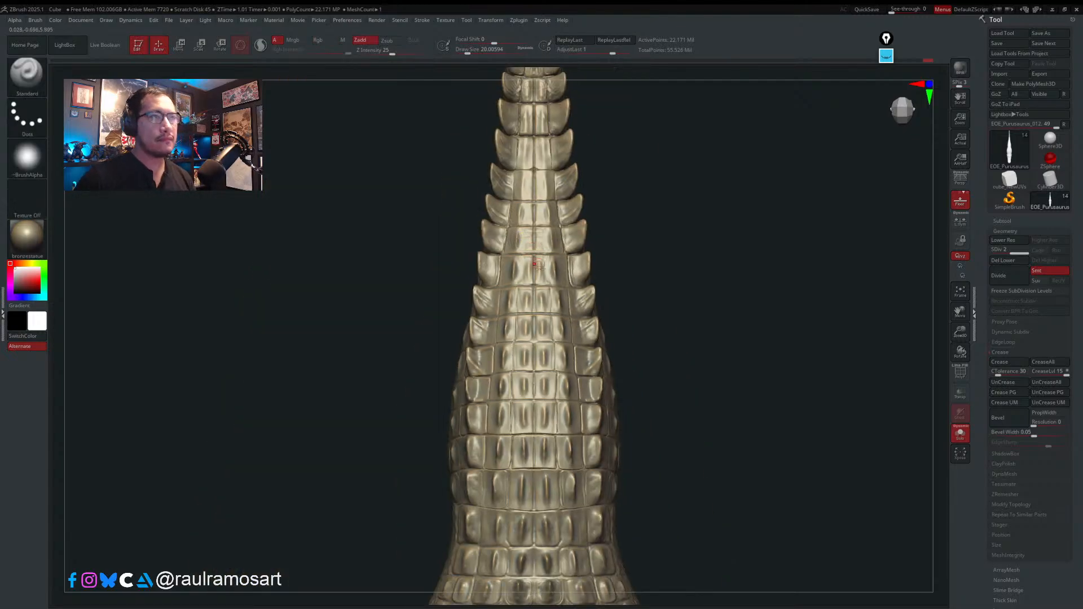
mouse_move(547, 261)
right_mouse_down()
mouse_move(506, 286)
mouse_move(539, 306)
mouse_move(536, 271)
mouse_move(523, 386)
right_mouse_up()
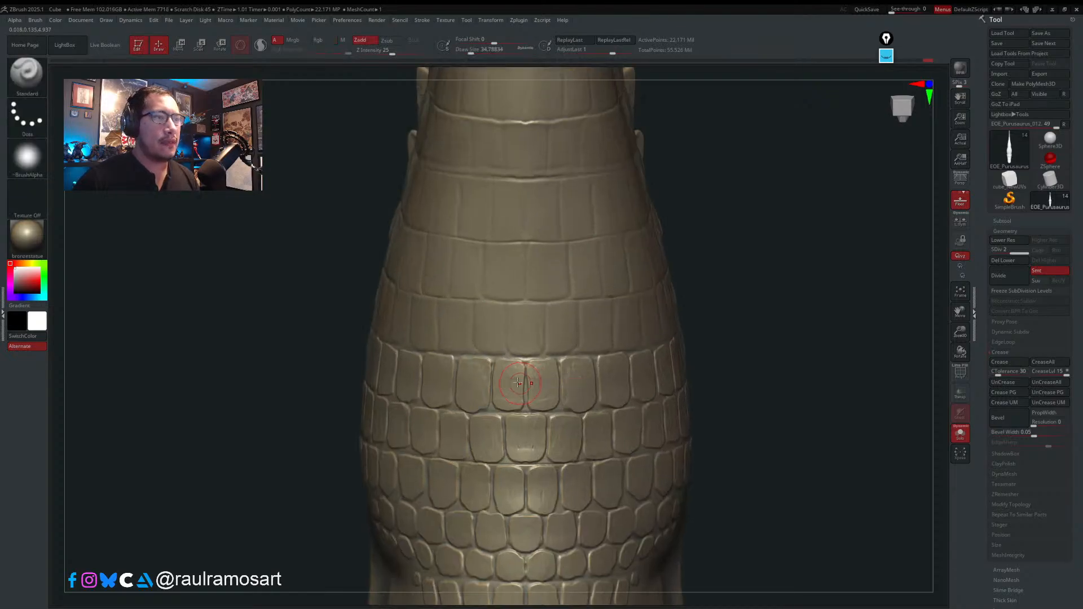
key("b")
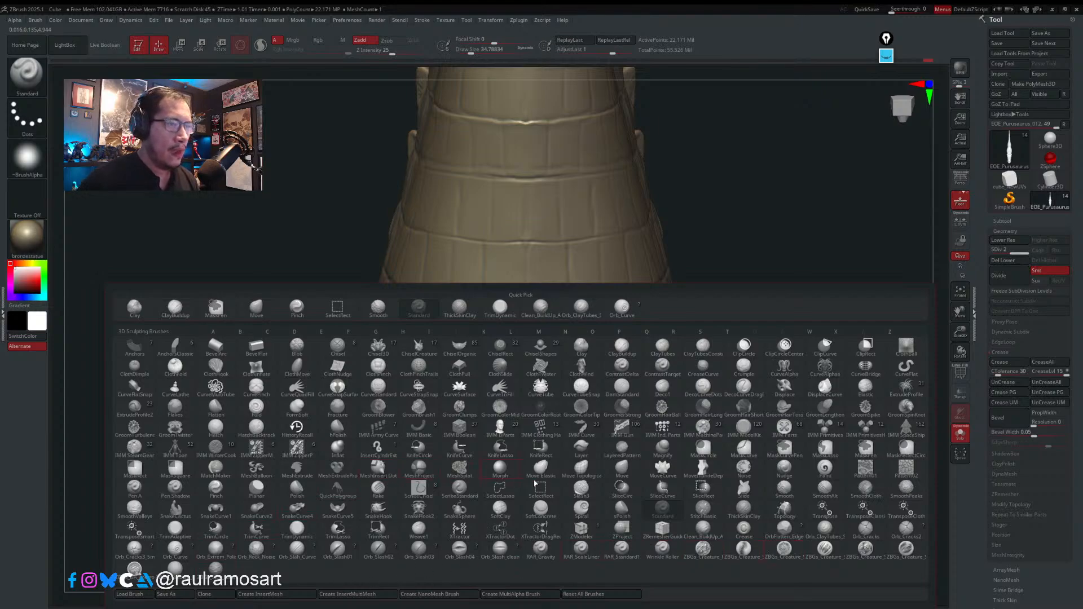
mouse_move(621, 509)
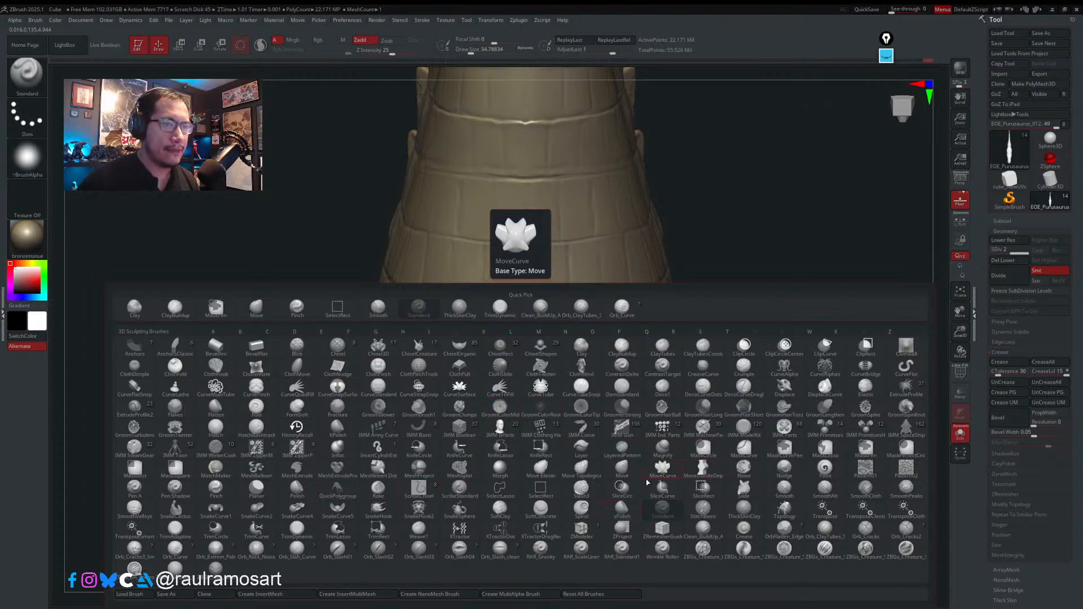
left_click(827, 529)
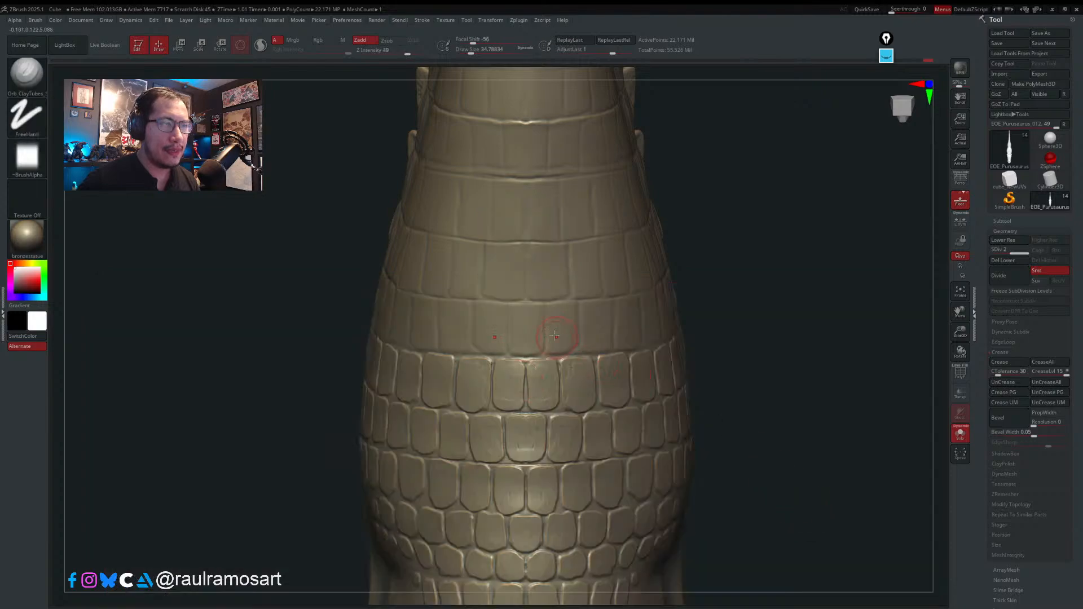
mouse_move(511, 308)
left_mouse_down()
mouse_move(517, 350)
mouse_move(527, 306)
mouse_move(525, 327)
mouse_move(550, 316)
mouse_move(553, 347)
mouse_move(566, 347)
mouse_move(563, 307)
left_mouse_up()
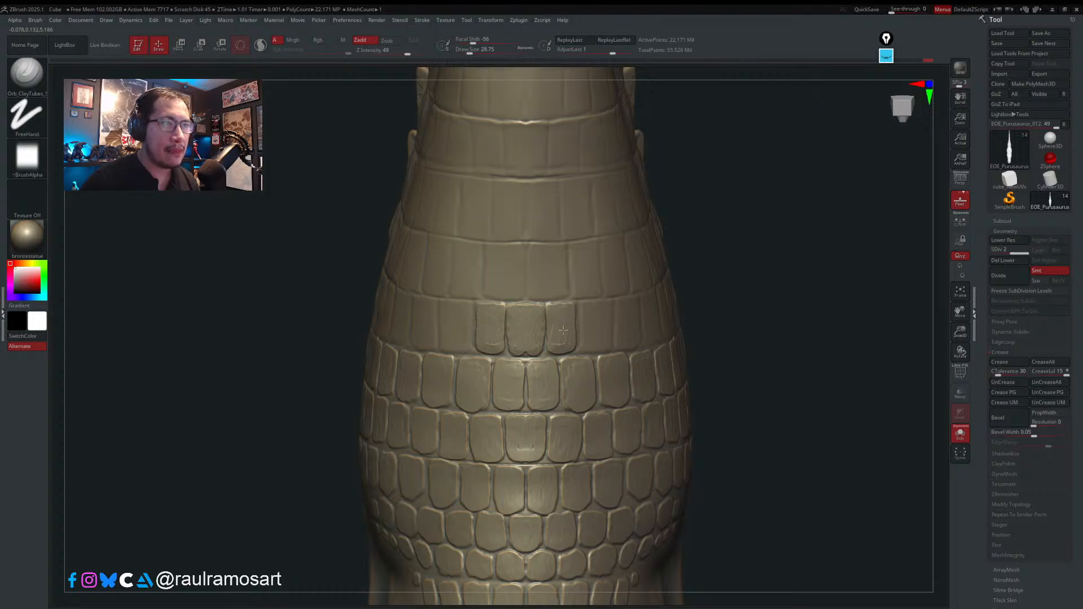
- Build up the next plates outward along the same underside row, reducing the draw size to about 23 and smoothing the last plate
right_click_drag(584, 316, 597, 333)
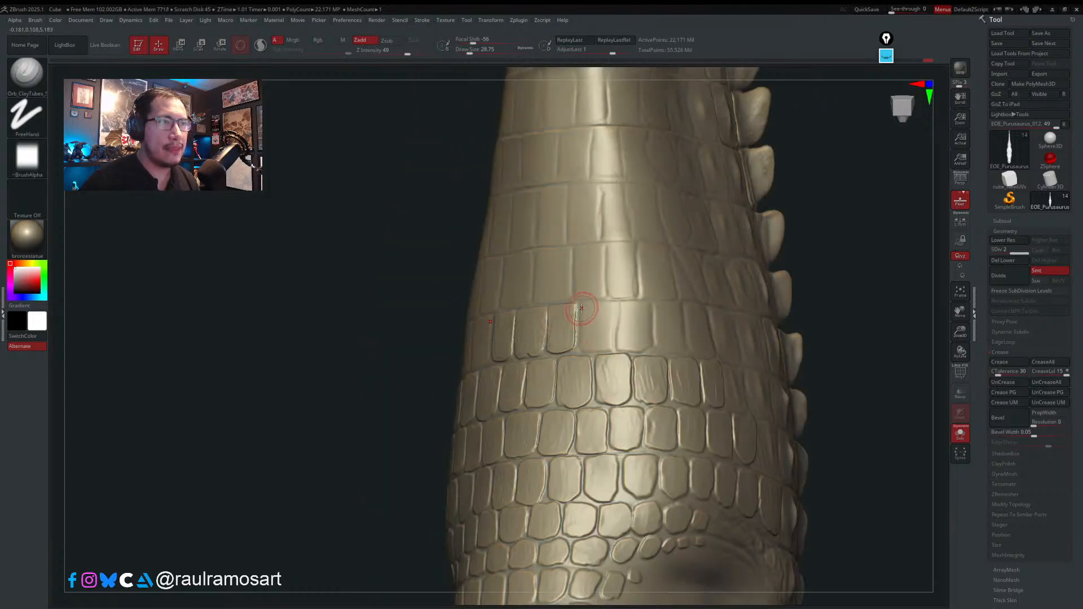
mouse_move(581, 303)
left_mouse_down()
mouse_move(583, 346)
mouse_move(599, 328)
mouse_move(600, 307)
mouse_move(589, 309)
mouse_move(599, 338)
left_mouse_up()
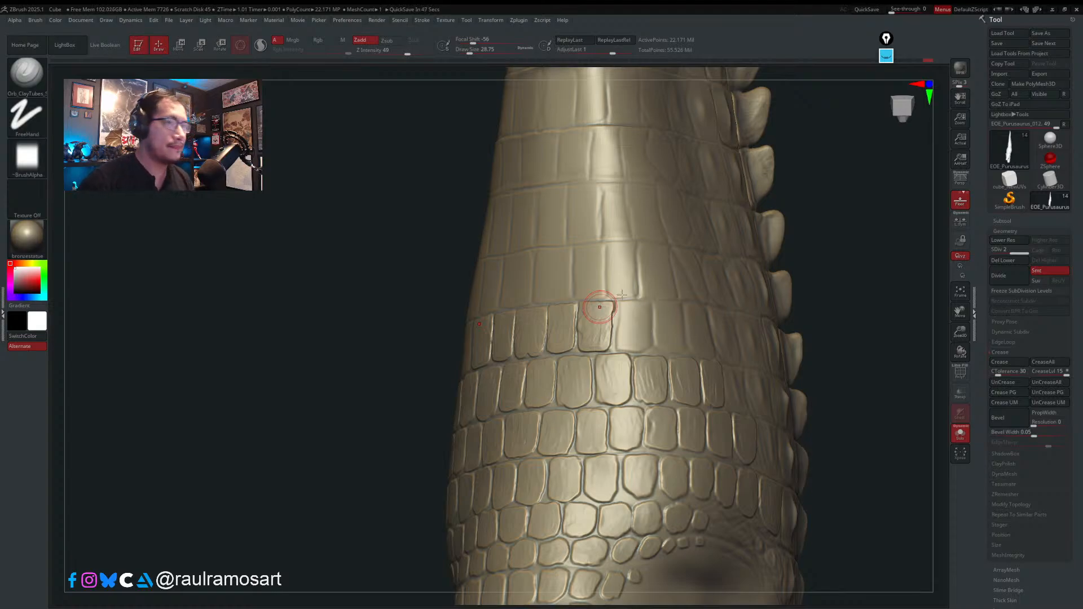
key("s")
left_click_drag(623, 310, 619, 345)
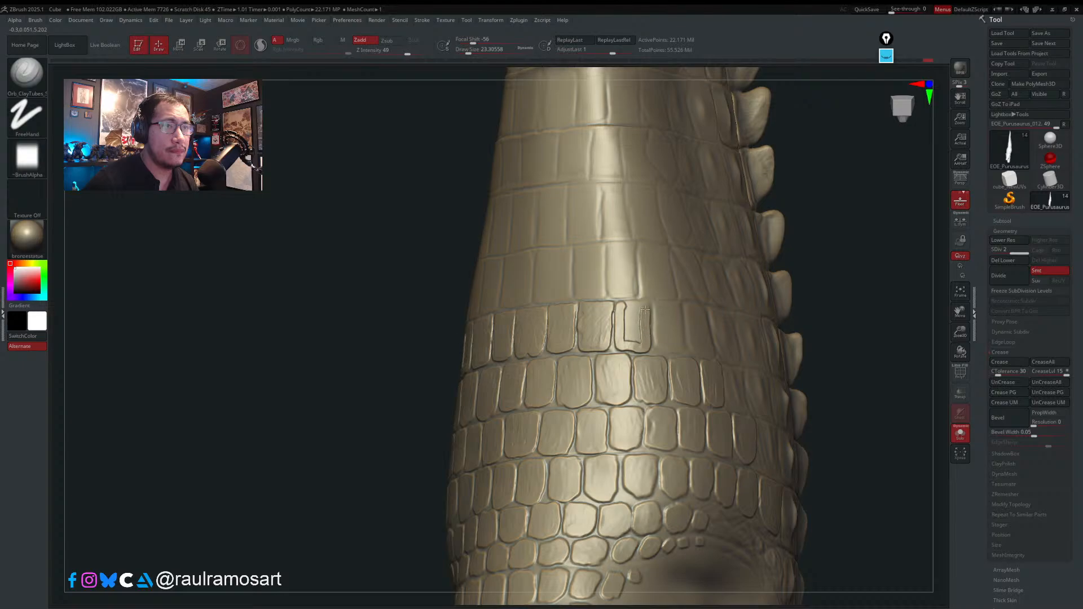
mouse_move(645, 309)
left_mouse_down("shift")
mouse_move(630, 304)
mouse_move(633, 334)
mouse_move(641, 328)
left_mouse_up("shift")
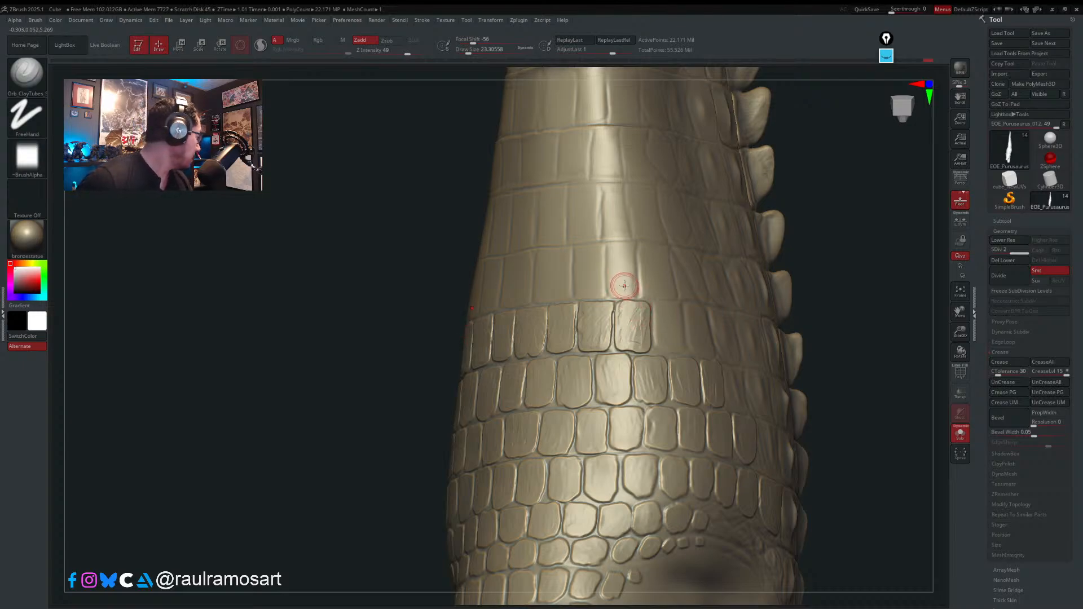
mouse_move(628, 312)
right_mouse_down()
mouse_move(655, 310)
mouse_move(585, 286)
right_mouse_up()
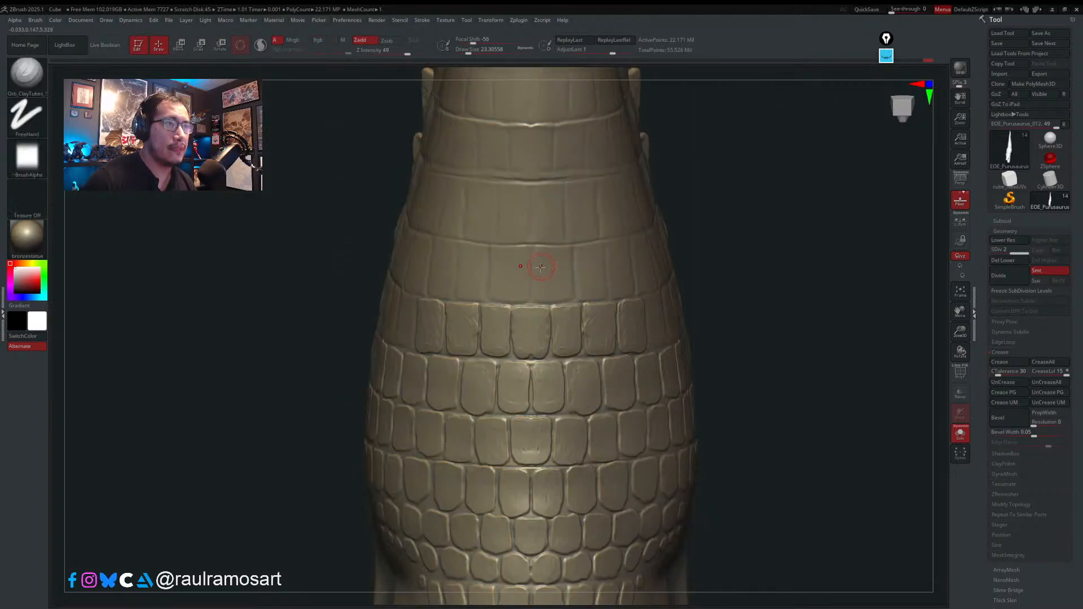
- Build up the central pair of plates and the plates beside them in the next flat row of the tail's underside
key("super")
key("super")
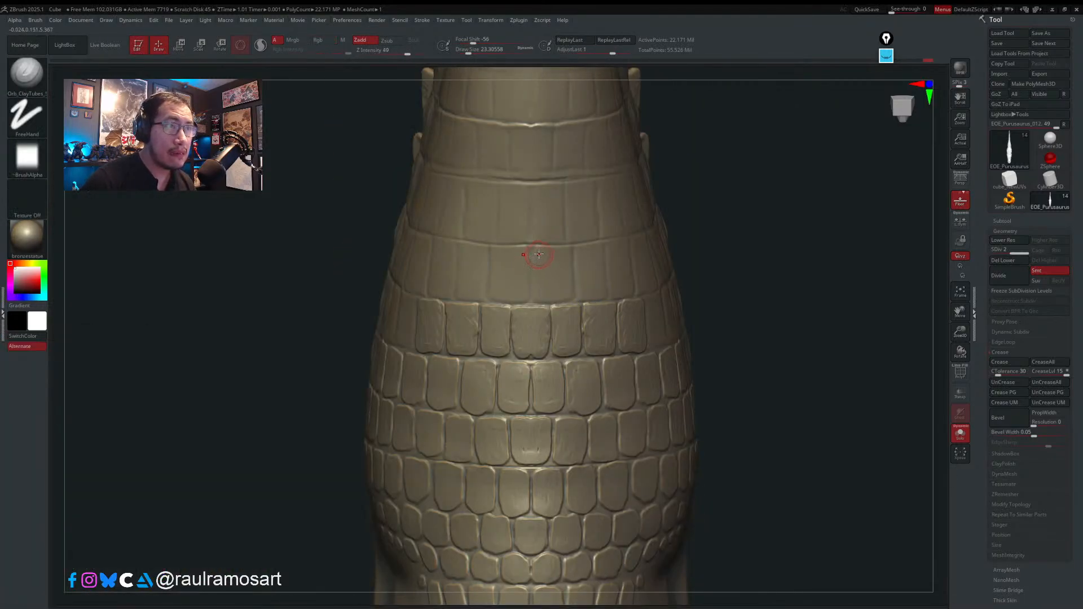
mouse_move(536, 250)
left_mouse_down()
mouse_move(538, 290)
mouse_move(563, 279)
mouse_move(562, 251)
mouse_move(543, 248)
mouse_move(553, 292)
mouse_move(565, 279)
mouse_move(565, 293)
mouse_move(545, 291)
left_mouse_up()
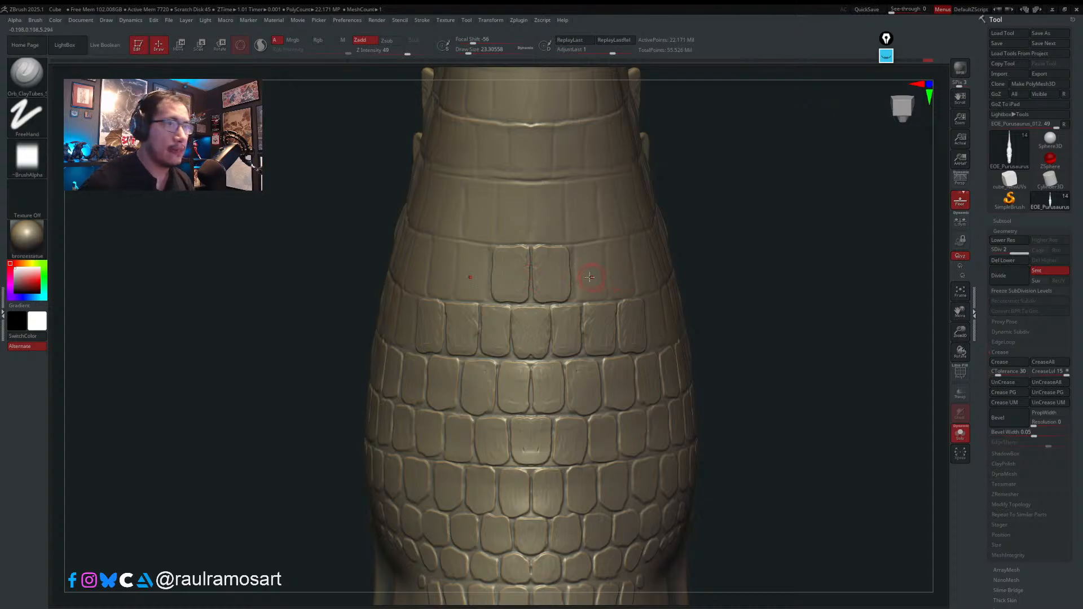
right_click_drag(542, 291, 580, 253)
mouse_move(580, 253)
left_mouse_down()
mouse_move(579, 294)
mouse_move(602, 283)
mouse_move(596, 250)
mouse_move(581, 253)
mouse_move(588, 286)
mouse_move(592, 268)
left_mouse_up()
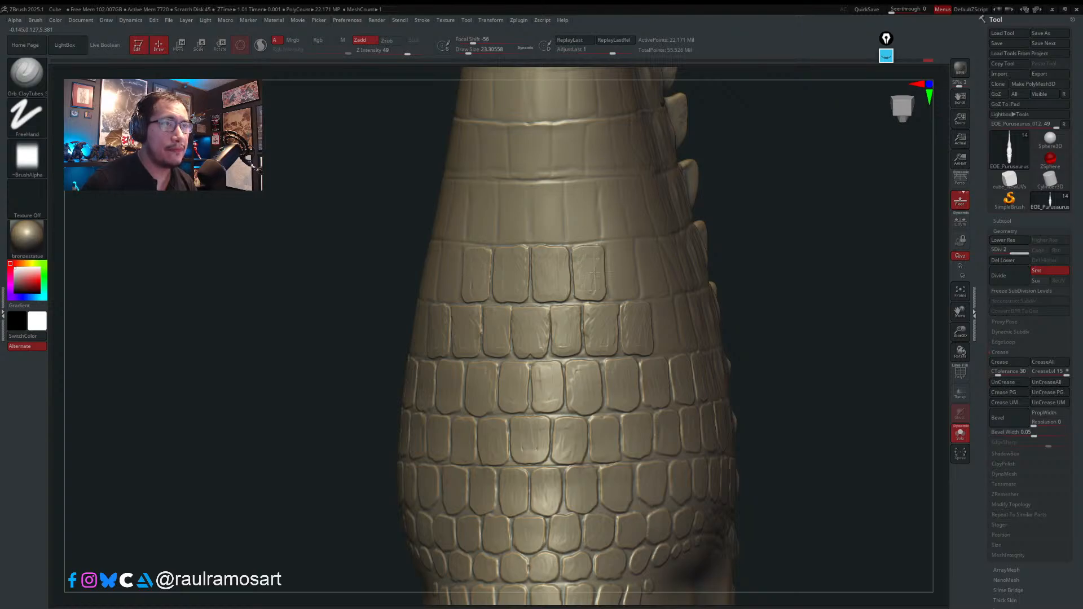
- Extend the raised plates outward along the same underside row to the tail's side, touching up a plate in the neighbouring row
right_click_drag(596, 245, 549, 251)
mouse_move(633, 246)
left_mouse_down()
mouse_move(615, 248)
mouse_move(611, 286)
mouse_move(628, 290)
mouse_move(631, 259)
mouse_move(663, 252)
mouse_move(646, 250)
mouse_move(650, 290)
mouse_move(670, 273)
mouse_move(654, 282)
left_mouse_up()
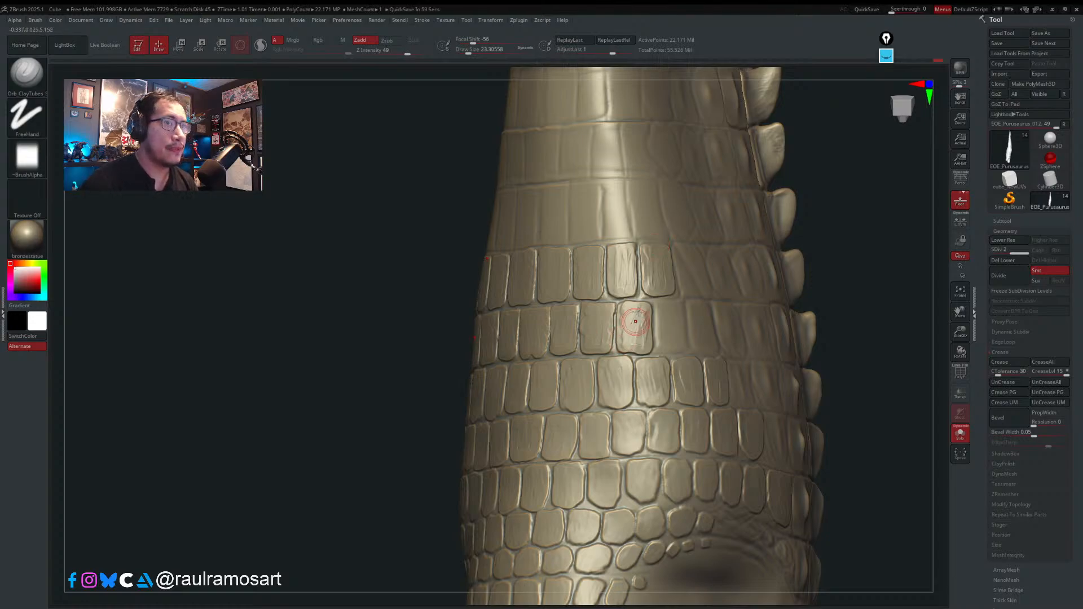
mouse_move(664, 305)
left_mouse_down()
mouse_move(660, 329)
mouse_move(675, 325)
mouse_move(653, 314)
left_mouse_up()
mouse_move(585, 287)
right_mouse_down()
mouse_move(601, 297)
mouse_move(510, 301)
right_mouse_up()
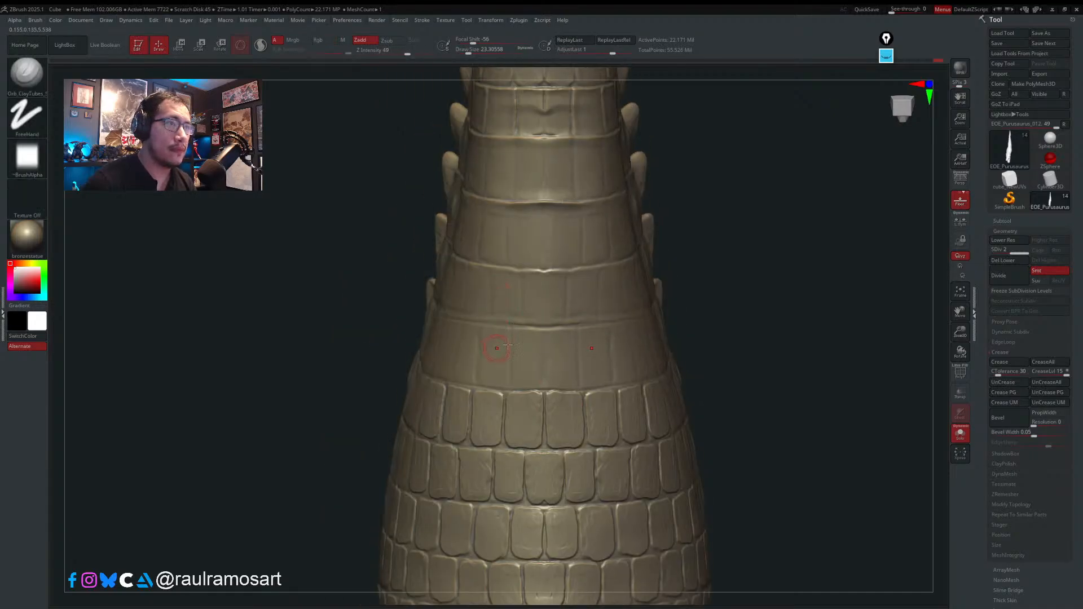
mouse_move(508, 345)
right_mouse_down()
mouse_move(536, 346)
mouse_move(454, 327)
right_mouse_up()
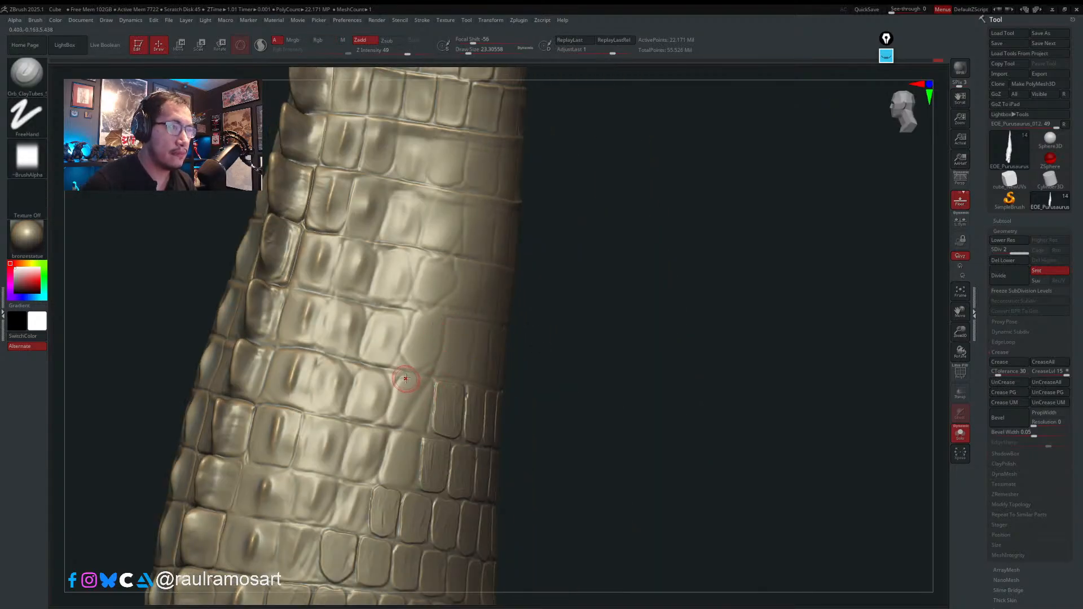
mouse_move(429, 383)
left_mouse_down()
mouse_move(425, 427)
mouse_move(399, 423)
mouse_move(398, 388)
mouse_move(419, 420)
mouse_move(422, 397)
left_mouse_up()
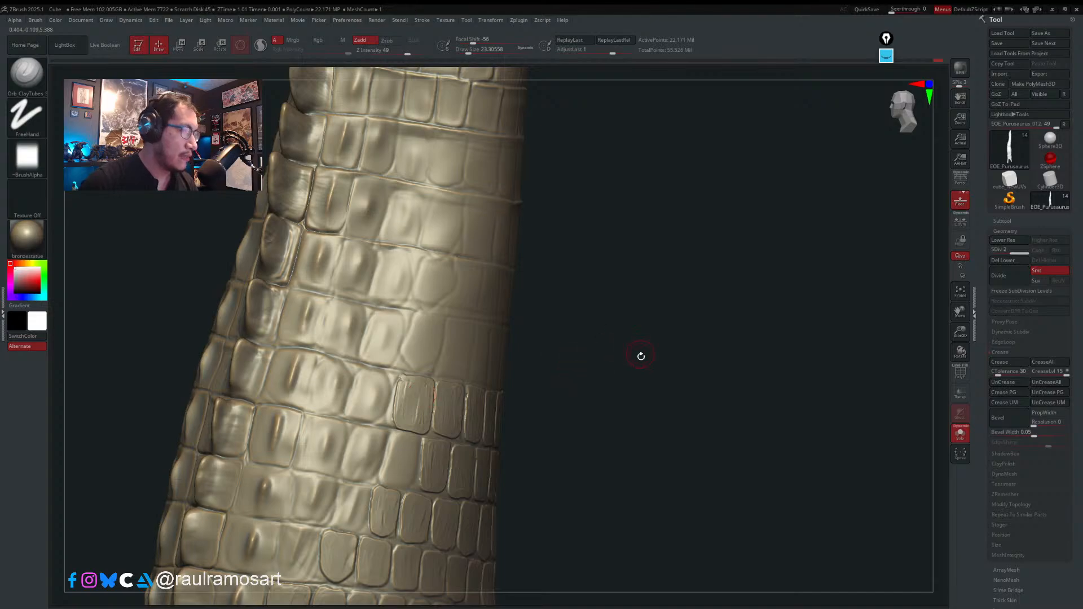
- Build up two more plates at the outer end of the neighbouring raised row on the tail's side
left_click_drag(640, 356, 673, 273, "alt")
mouse_move(445, 354)
left_mouse_down()
mouse_move(426, 350)
mouse_move(443, 354)
left_mouse_up()
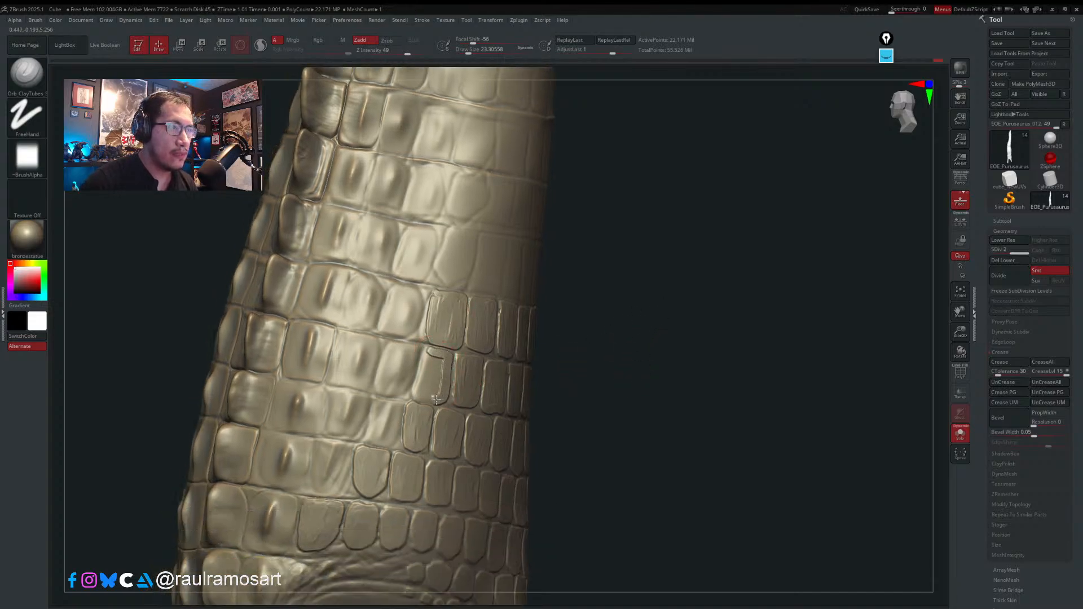
mouse_move(421, 396)
left_mouse_down()
mouse_move(429, 353)
mouse_move(434, 387)
left_mouse_up()
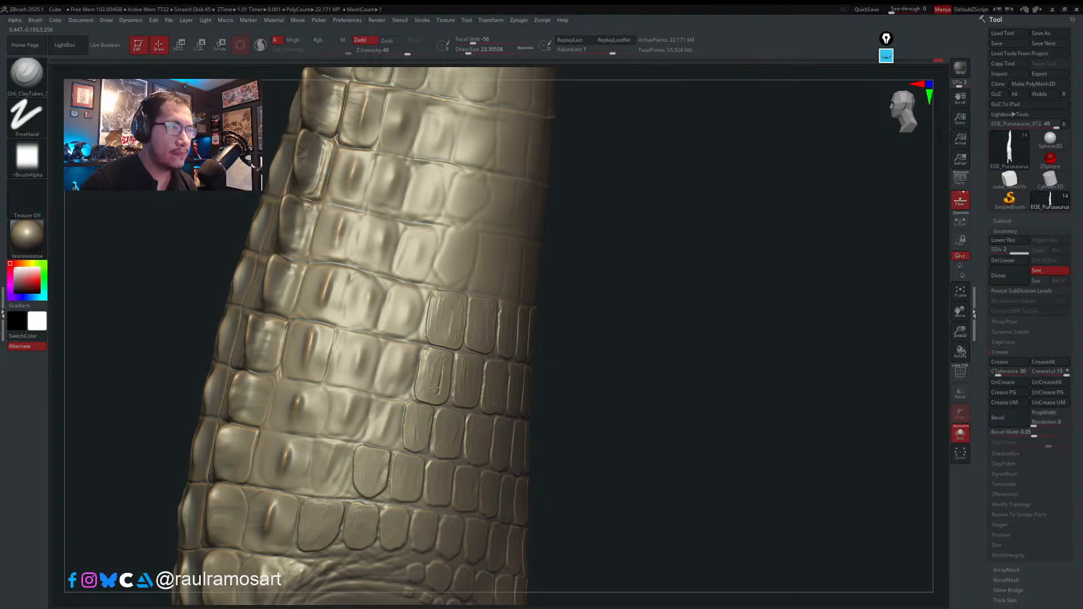
mouse_move(389, 342)
left_mouse_down()
mouse_move(408, 347)
mouse_move(411, 371)
mouse_move(381, 369)
mouse_move(389, 351)
mouse_move(402, 361)
left_mouse_up()
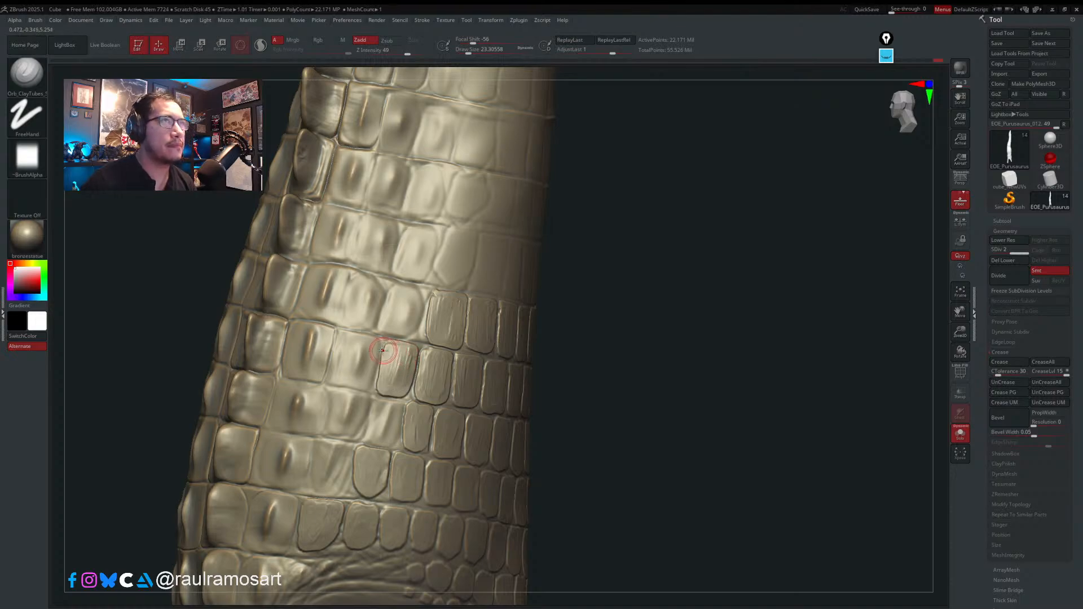
- Enlarge the brush to a draw size of about 108 to 124 and smooth the raised plates on the tail's side and underside
mouse_move(529, 384)
right_mouse_down()
mouse_move(488, 382)
mouse_move(510, 366)
right_mouse_up()
key("s")
left_click_drag(534, 332, 544, 332)
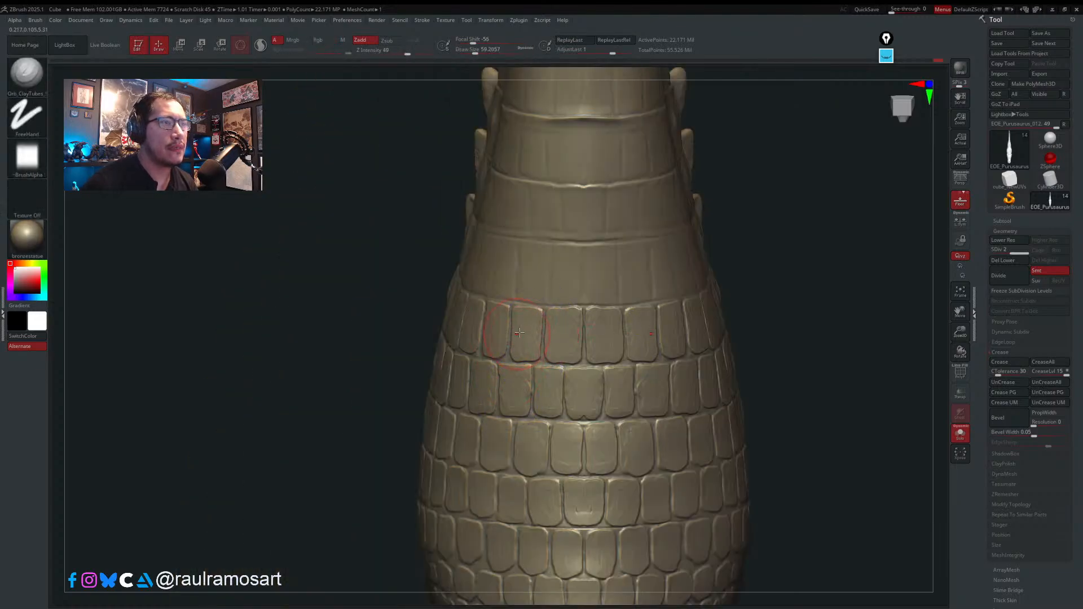
mouse_move(522, 308)
right_mouse_down("ctrl")
mouse_move(555, 311)
mouse_move(489, 323)
right_mouse_up("ctrl")
key("s")
left_click_drag(490, 322, 469, 329, "shift")
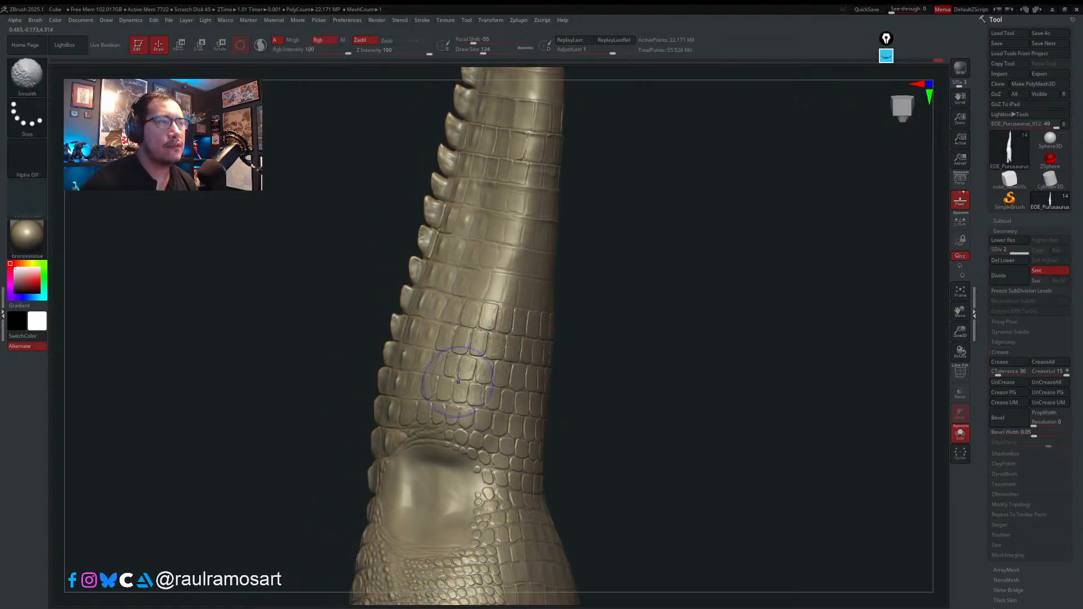
left_click_drag(459, 382, 488, 416, "shift")
right_click_drag(525, 368, 560, 357)
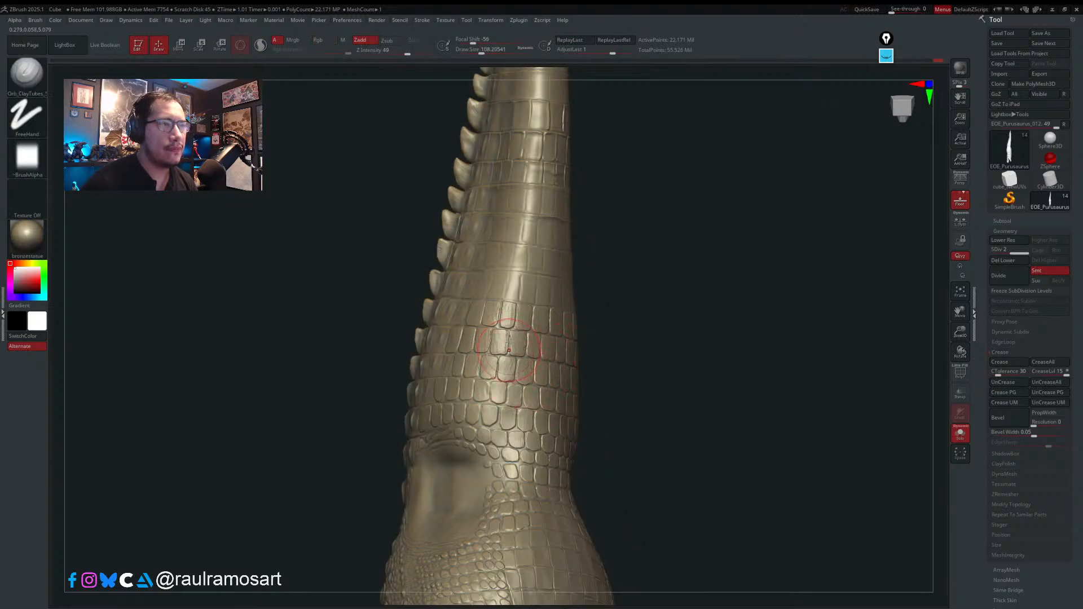
right_click_drag(441, 387, 548, 350)
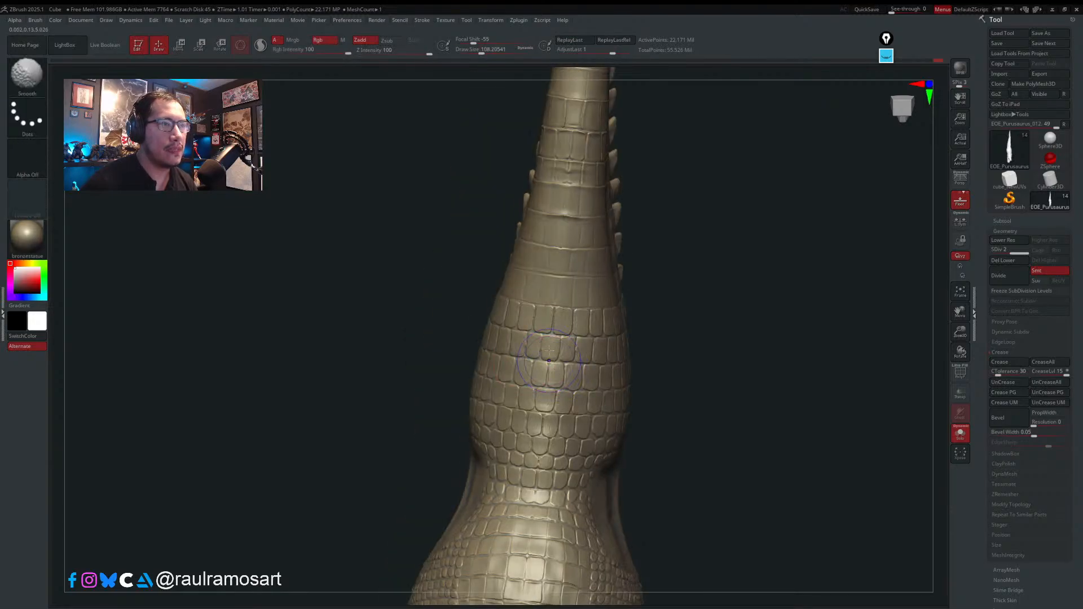
mouse_move(556, 400)
left_mouse_down("shift")
mouse_move(576, 367)
mouse_move(573, 398)
mouse_move(529, 450)
left_mouse_up("shift")
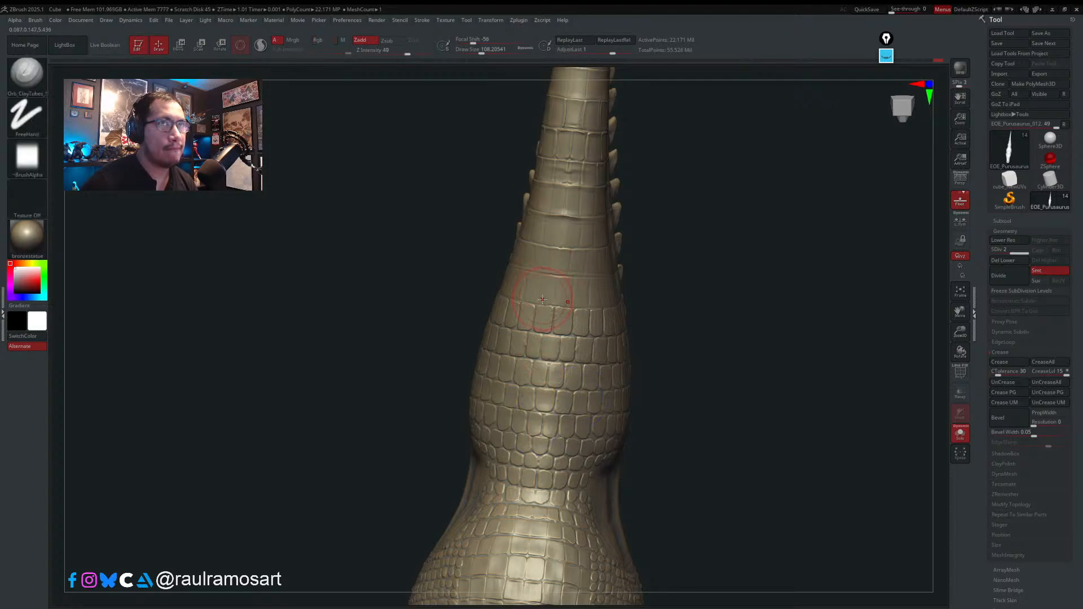
- Reduce the draw size to about 23 and build up striated side plates at the outer ends of two raised rows
mouse_move(551, 301)
right_mouse_down()
mouse_move(588, 359)
mouse_move(561, 293)
right_mouse_up()
right_click_drag(486, 308, 490, 336, "ctrl")
key("s")
left_click_drag(505, 352, 487, 354)
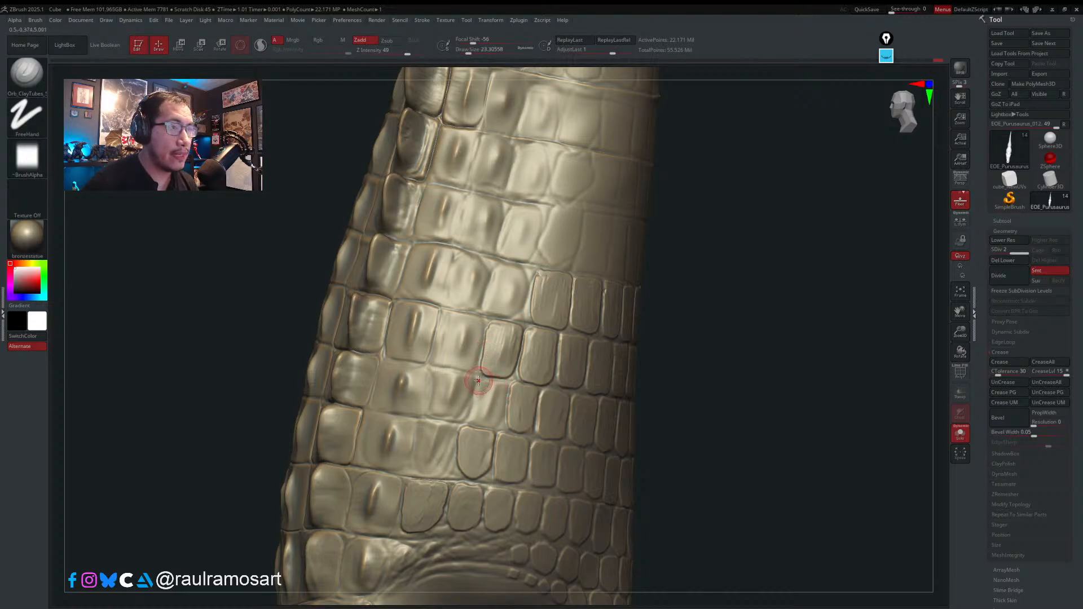
mouse_move(502, 387)
left_mouse_down()
mouse_move(501, 406)
mouse_move(479, 392)
mouse_move(495, 404)
left_mouse_up()
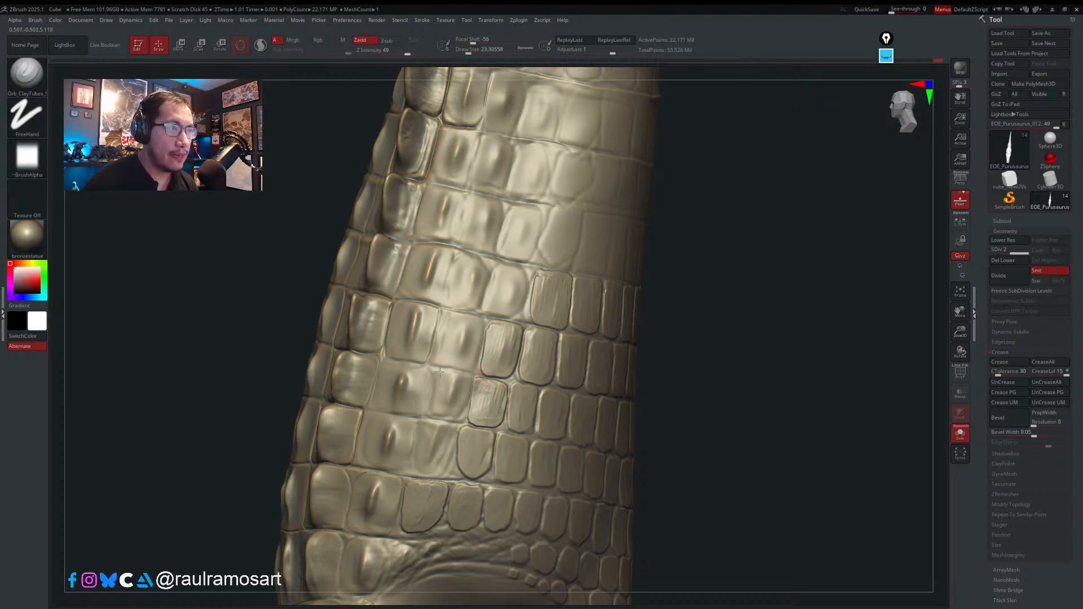
mouse_move(465, 386)
left_mouse_down()
mouse_move(460, 411)
mouse_move(430, 416)
mouse_move(433, 376)
mouse_move(456, 386)
mouse_move(457, 409)
mouse_move(458, 397)
left_mouse_up()
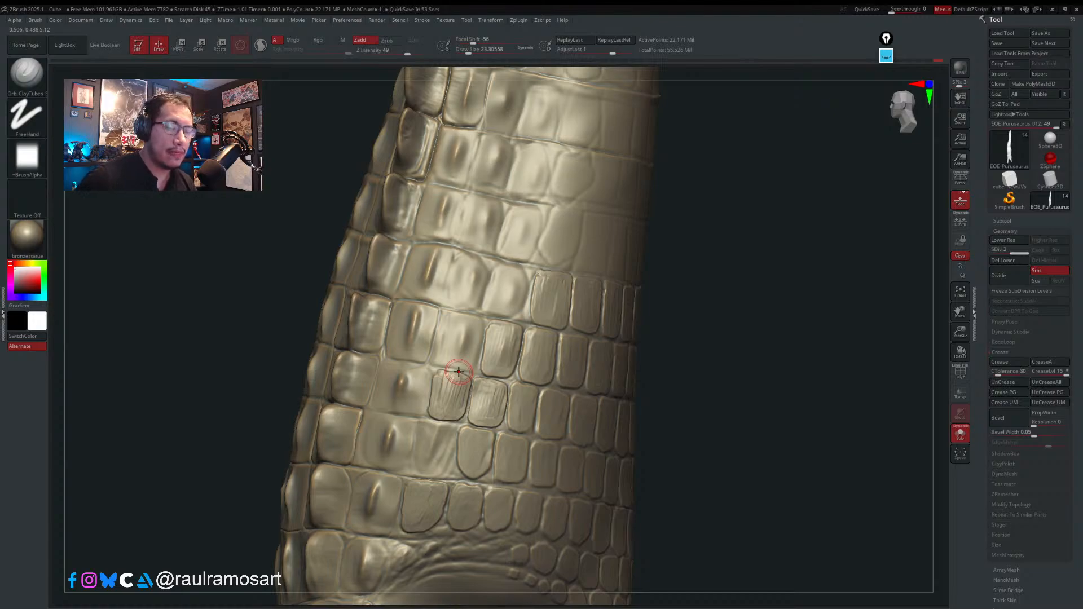
- Reselect the Orb_ClayTubes brush and build up two plates at the outer end of the newest raised row
key("super")
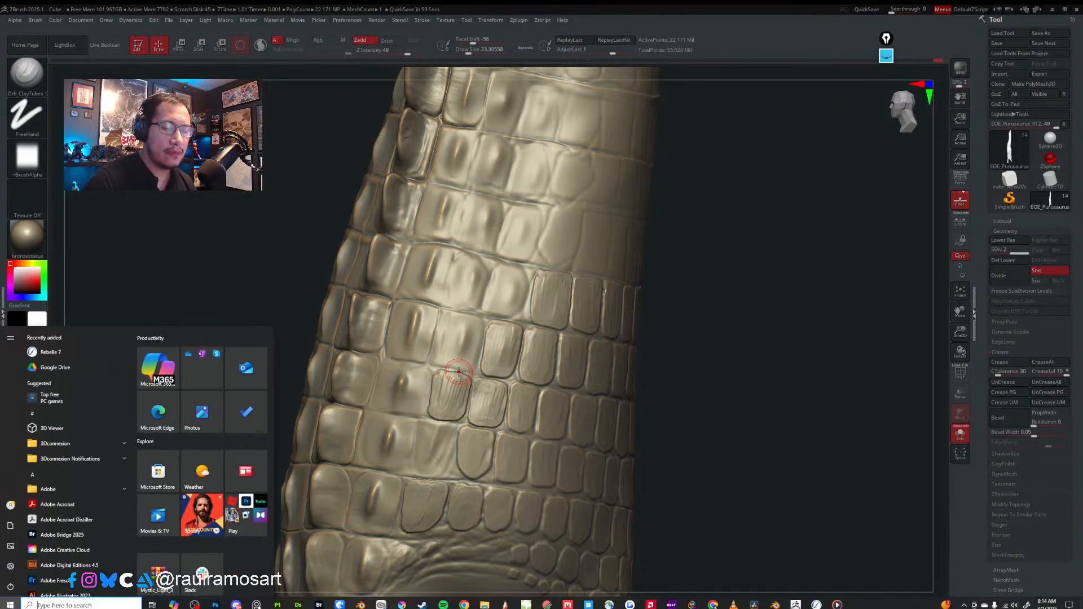
key("super")
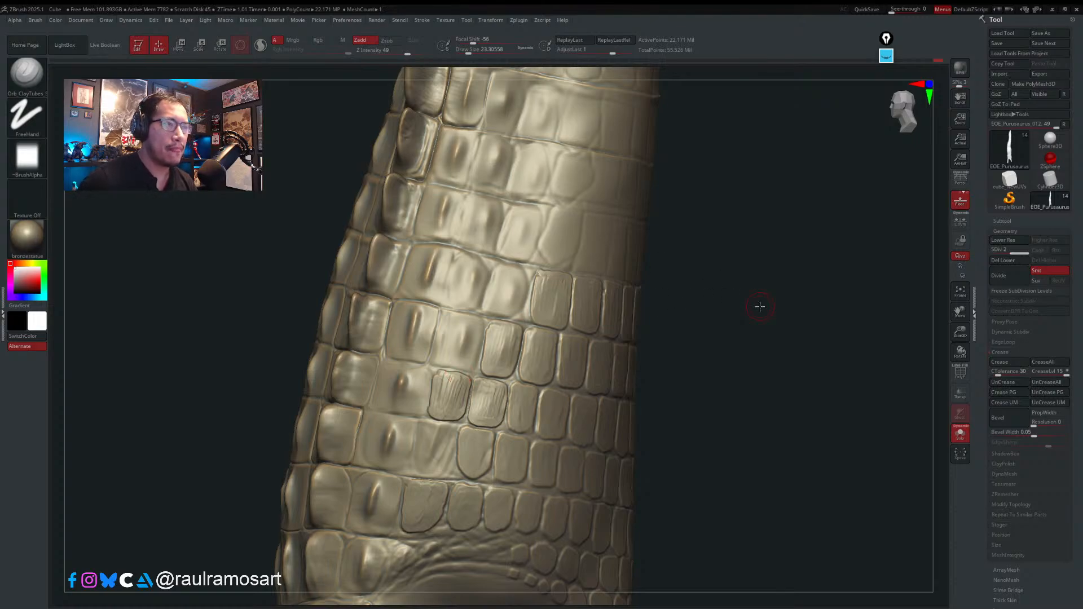
key("b")
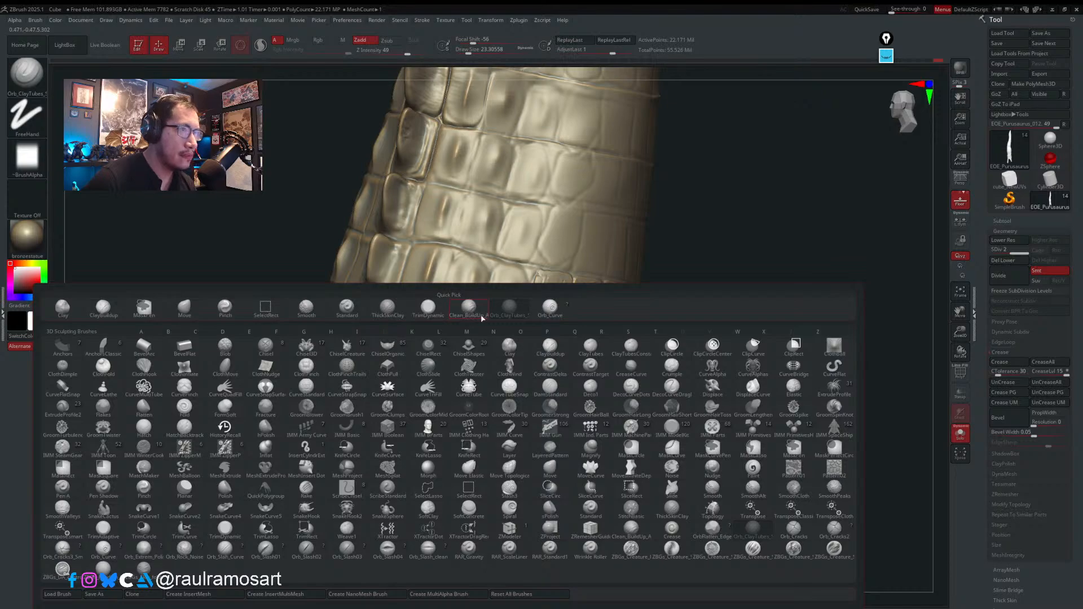
left_click(499, 315)
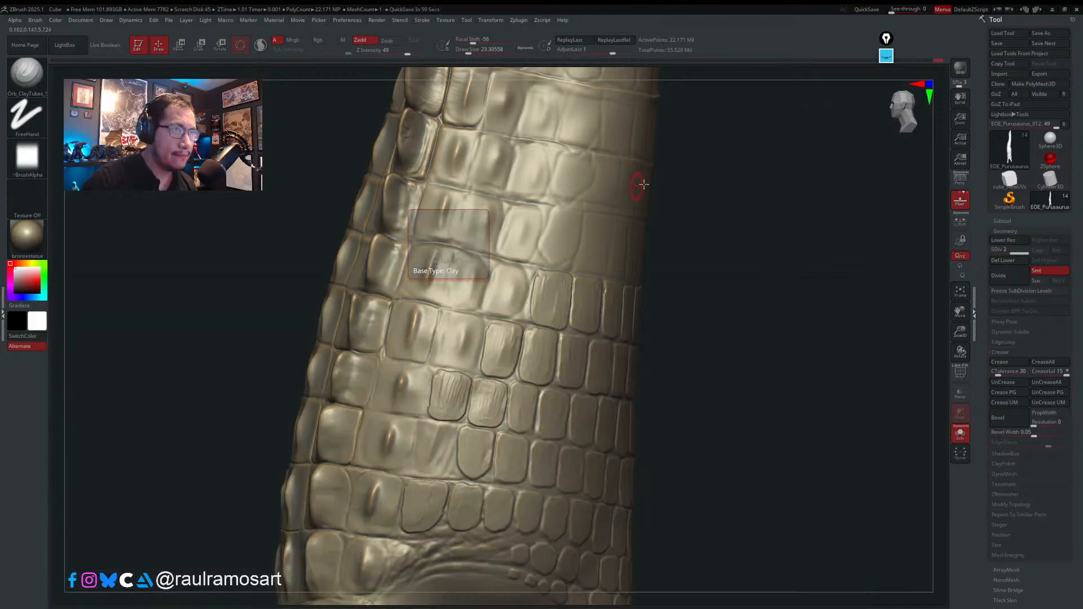
mouse_move(499, 275)
left_mouse_down()
mouse_move(496, 265)
mouse_move(527, 270)
mouse_move(522, 309)
mouse_move(511, 312)
mouse_move(499, 309)
mouse_move(495, 275)
mouse_move(504, 305)
mouse_move(522, 275)
mouse_move(519, 316)
mouse_move(499, 313)
mouse_move(520, 310)
left_mouse_up()
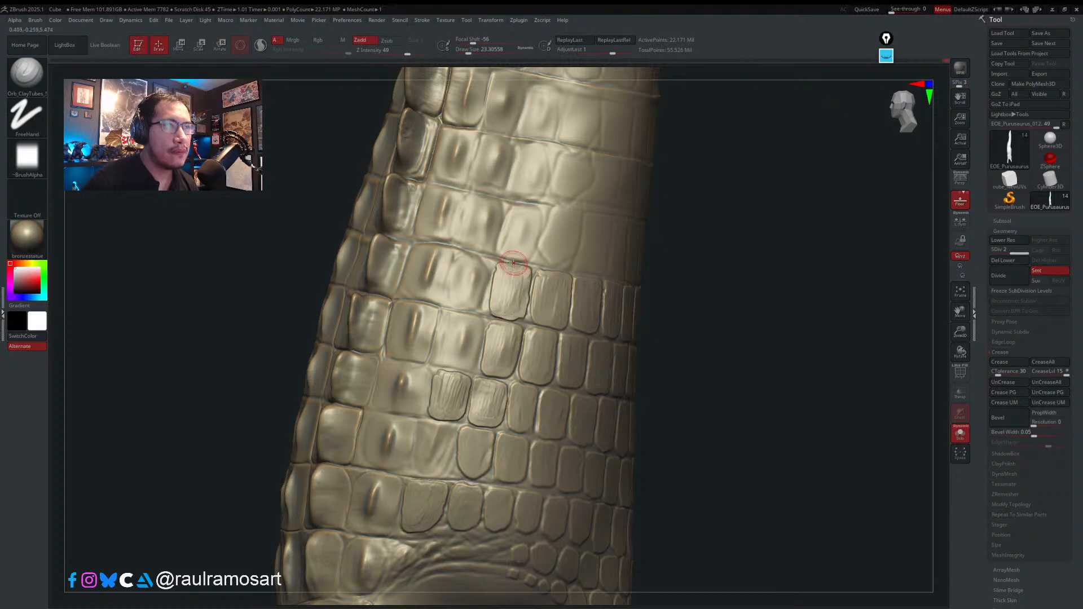
mouse_move(459, 252)
left_mouse_down()
mouse_move(486, 260)
mouse_move(486, 276)
mouse_move(474, 309)
mouse_move(457, 303)
mouse_move(462, 253)
mouse_move(466, 296)
mouse_move(487, 272)
mouse_move(480, 294)
left_mouse_up()
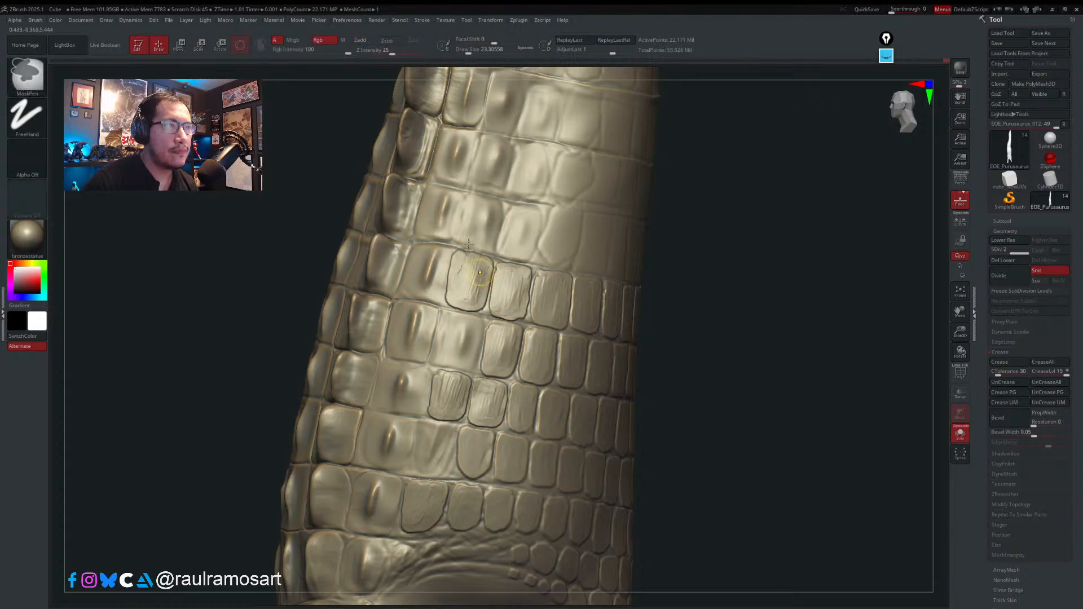
- Build up the four central plates of the next flat underside row and smooth them at a draw size of about 41
right_click_drag(482, 282, 602, 268, "ctrl")
mouse_move(677, 338)
right_mouse_down()
mouse_move(635, 348)
mouse_move(610, 326)
right_mouse_up()
right_click_drag(546, 277, 528, 283, "ctrl")
mouse_move(528, 282)
left_mouse_down()
mouse_move(529, 339)
mouse_move(554, 333)
mouse_move(555, 285)
mouse_move(536, 282)
mouse_move(543, 336)
left_mouse_up()
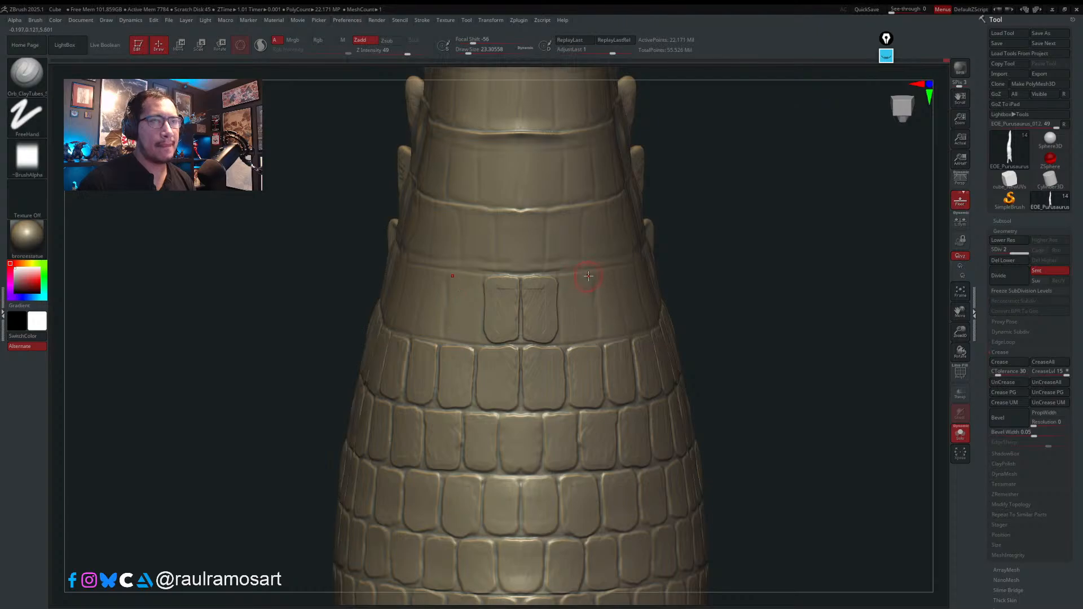
mouse_move(588, 275)
left_mouse_down()
mouse_move(562, 281)
mouse_move(569, 338)
mouse_move(586, 337)
mouse_move(588, 284)
mouse_move(572, 288)
mouse_move(585, 324)
mouse_move(556, 300)
mouse_move(575, 321)
mouse_move(534, 315)
left_mouse_up()
key("s")
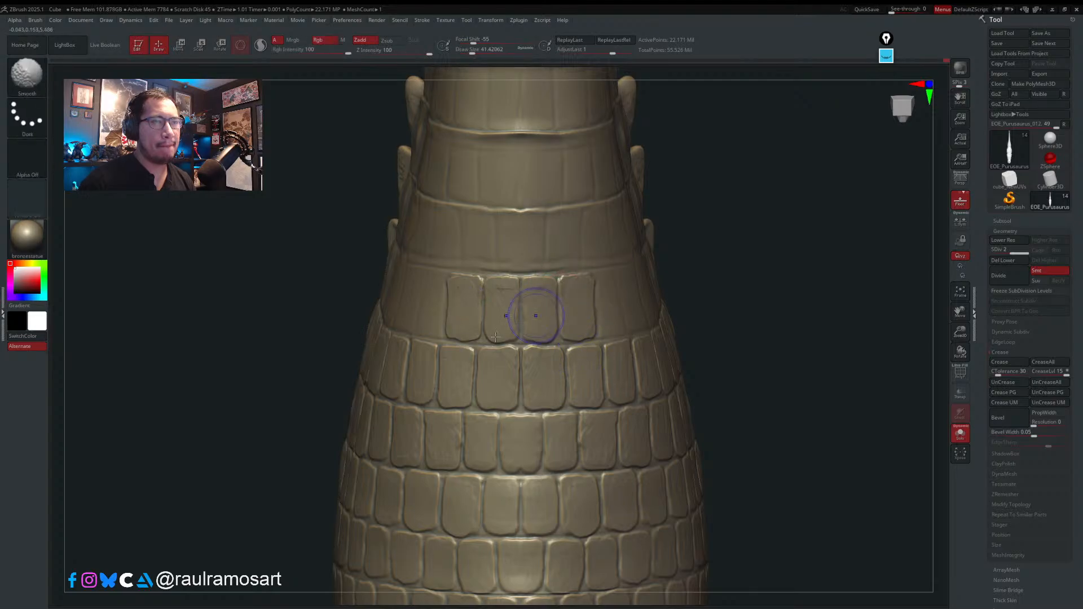
- Switch to the Pinch brush and tighten the grooves between the underside plate rows at the widest part of the tail
left_click_drag(719, 361, 834, 378)
mouse_move(549, 382)
right_mouse_down()
mouse_move(527, 357)
mouse_move(555, 330)
mouse_move(545, 290)
right_mouse_up()
key("b")
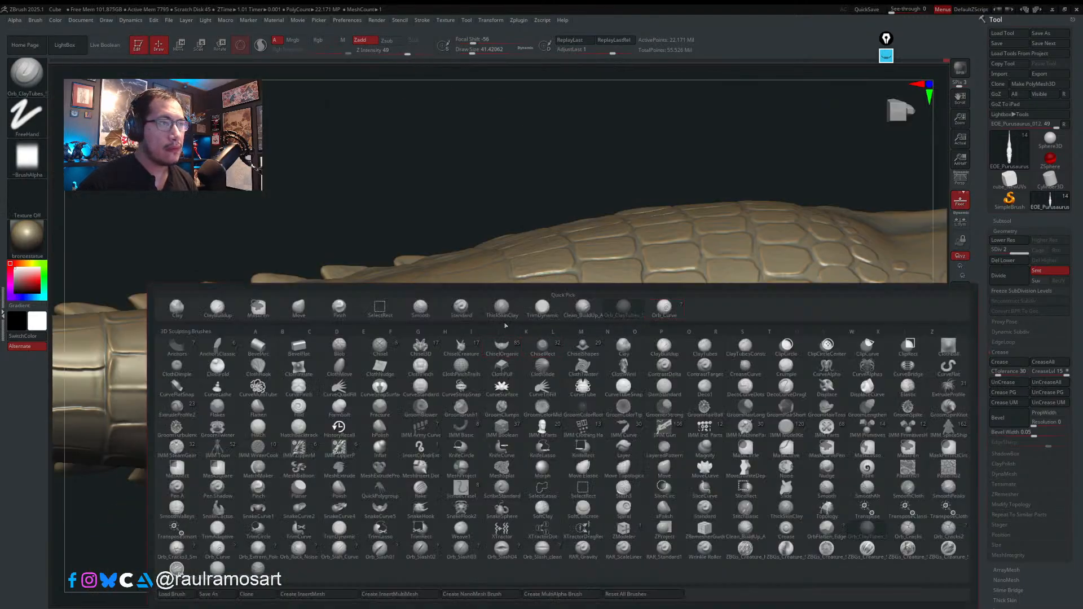
left_click(339, 308)
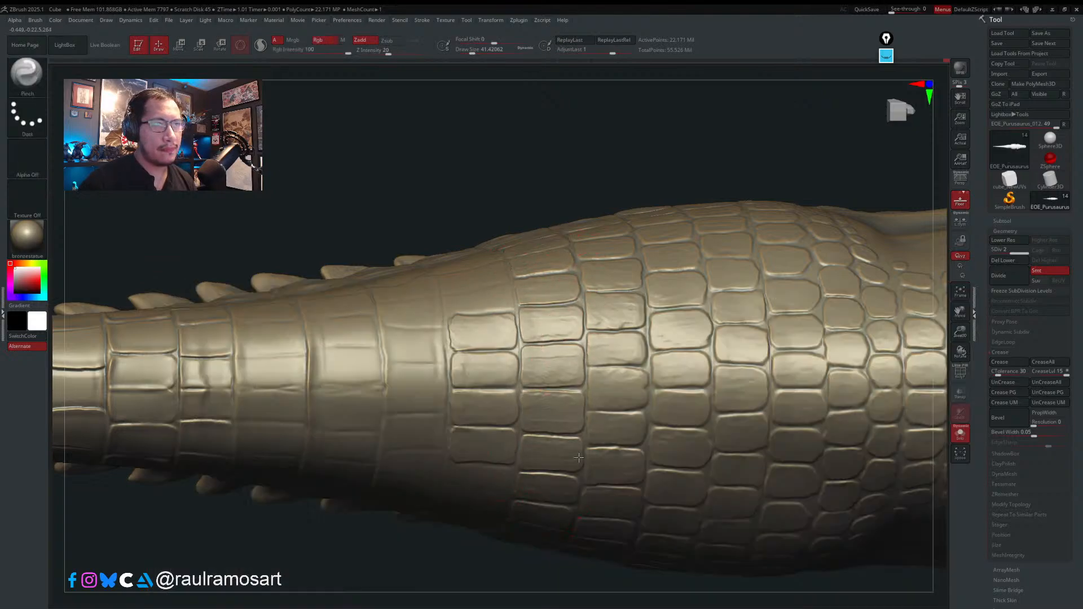
left_click_drag(642, 296, 637, 410)
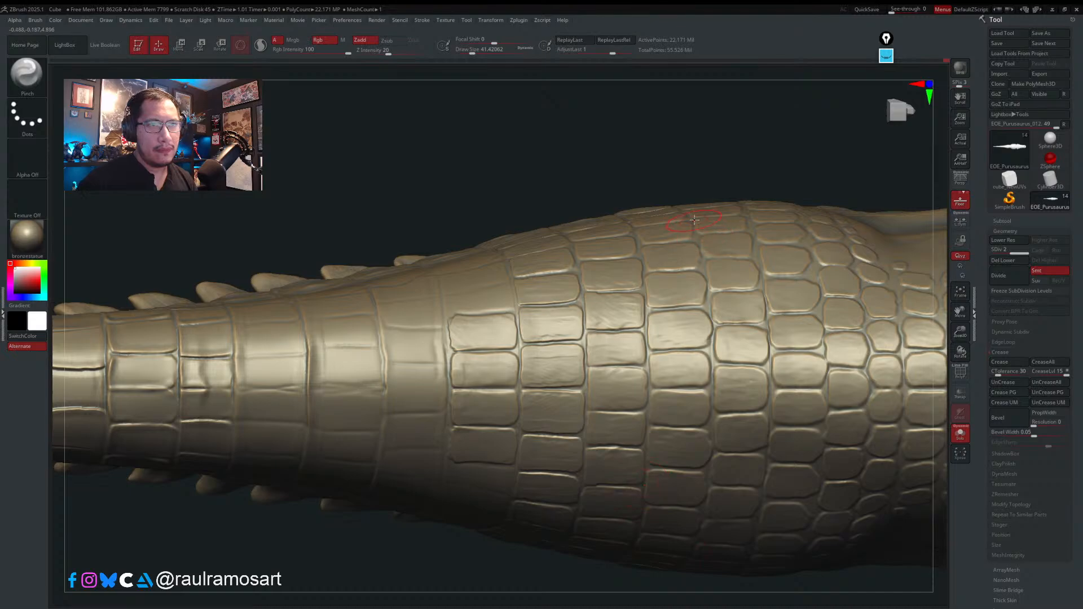
left_click_drag(699, 288, 715, 431)
- Pinch the grooves between the plate rows toward the tail base, reduce the draw size to about 23 and smooth one plate
mouse_move(790, 358)
right_mouse_down("alt")
mouse_move(726, 319)
mouse_move(604, 288)
right_mouse_up("alt")
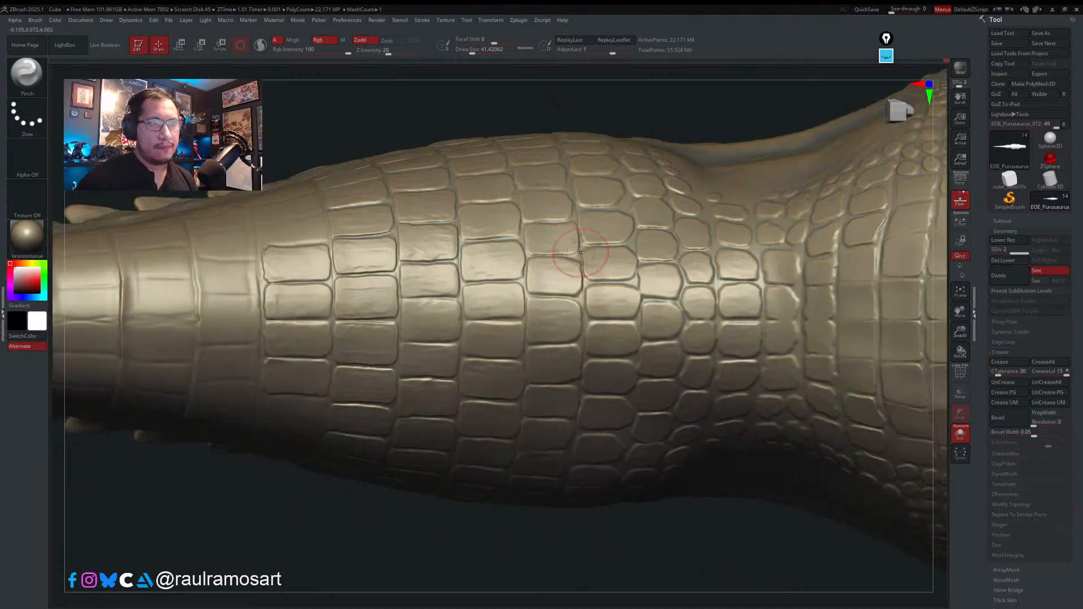
left_click_drag(506, 158, 526, 315)
left_click_drag(567, 172, 582, 344)
left_click_drag(625, 194, 642, 310)
key("s")
left_click_drag(628, 272, 623, 272)
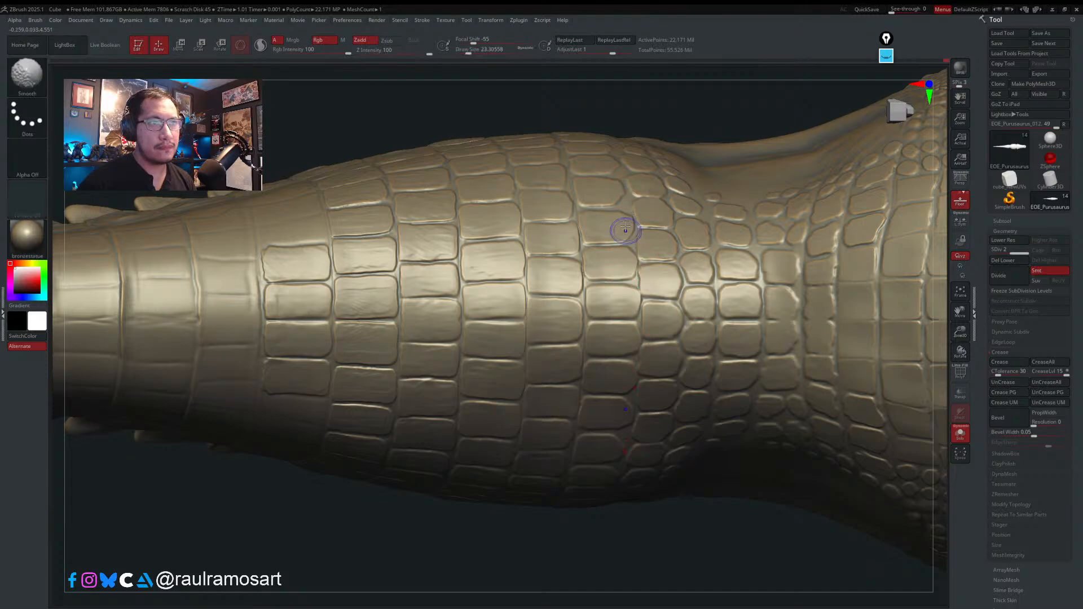
left_click_drag(624, 230, 627, 240, "shift")
- Switch to the Clean_BuildUp brush and enlarge the draw size to about 46
key("b")
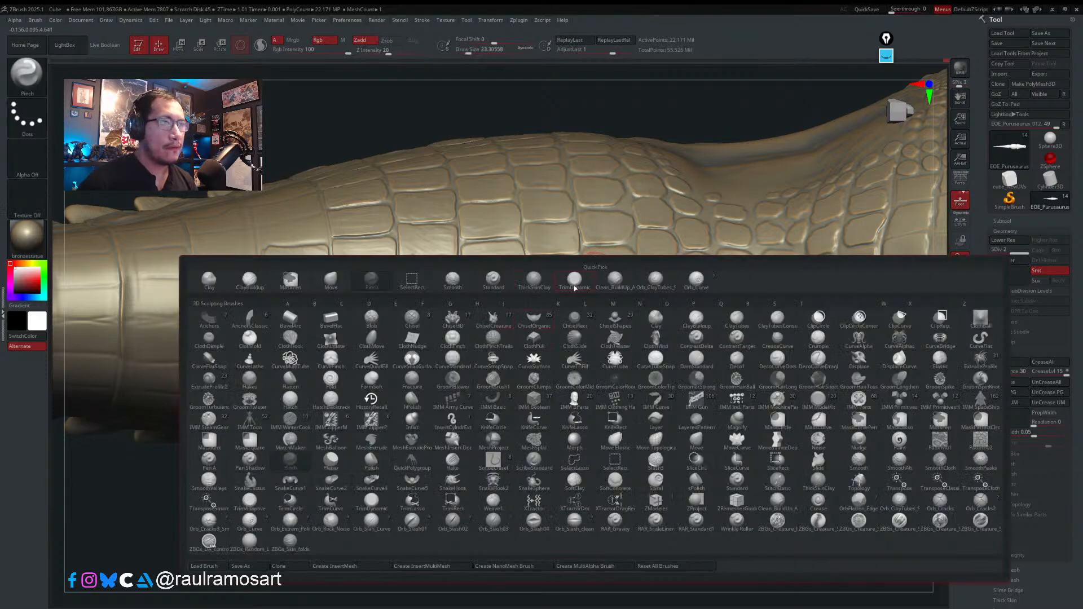
left_click(614, 279)
key("s")
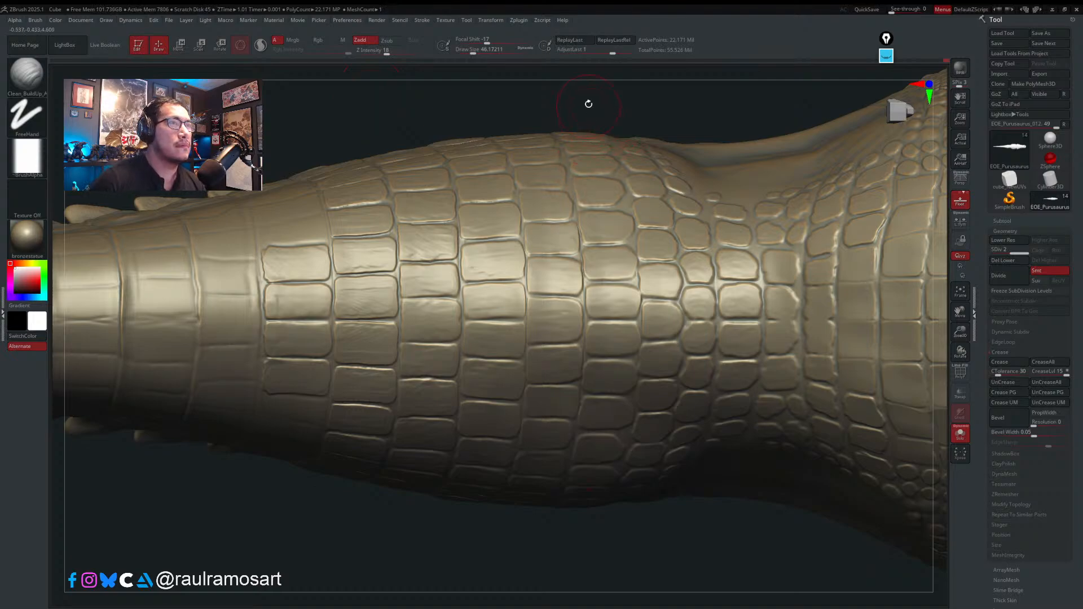
- Examine the scutes along the back and neck and the scales on the flank, with the draw size reduced to about 23
mouse_move(422, 236)
right_mouse_down()
mouse_move(401, 254)
mouse_move(396, 294)
mouse_move(438, 271)
right_mouse_up()
mouse_move(556, 313)
right_mouse_down("alt")
mouse_move(705, 455)
mouse_move(665, 361)
right_mouse_up("alt")
right_click_drag(430, 227, 625, 327)
left_click_drag(701, 353, 608, 280, "shift")
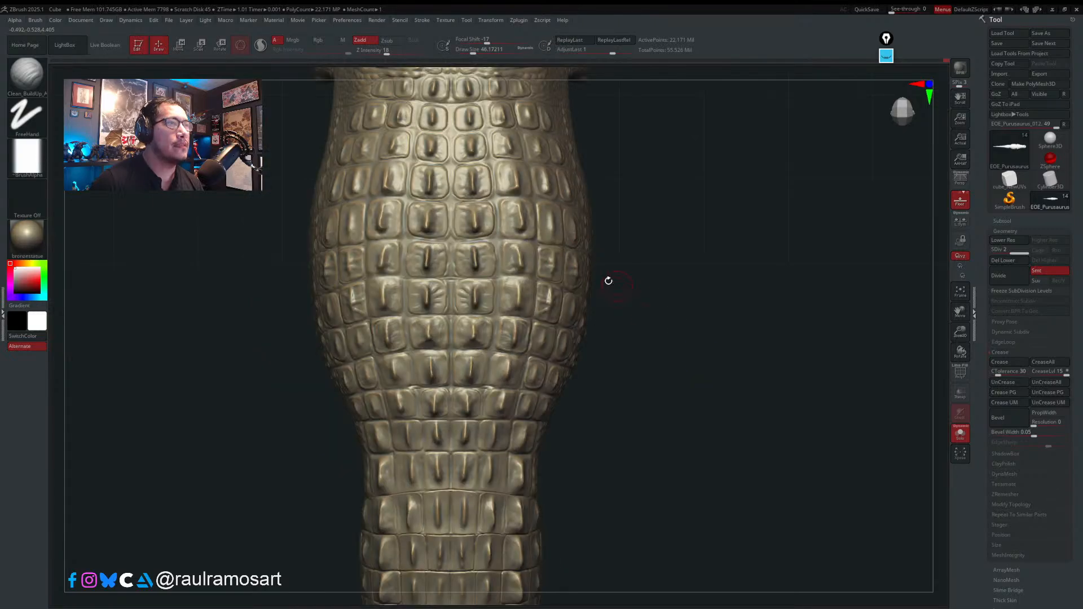
right_click_drag(466, 161, 469, 330, "alt")
key("s")
left_click_drag(473, 261, 469, 261)
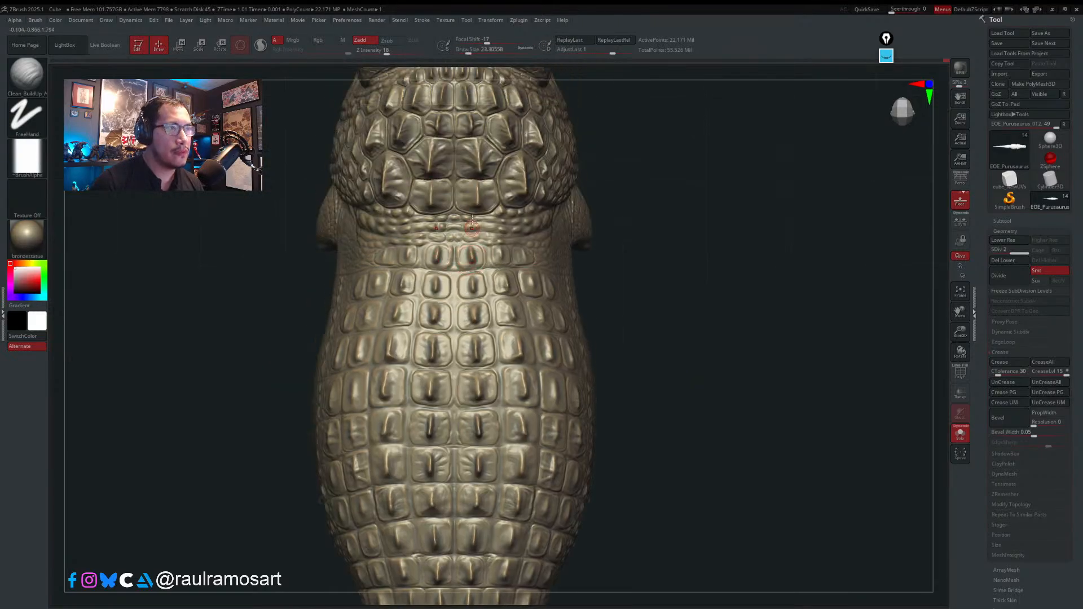
right_click_drag(454, 130, 407, 186, "alt")
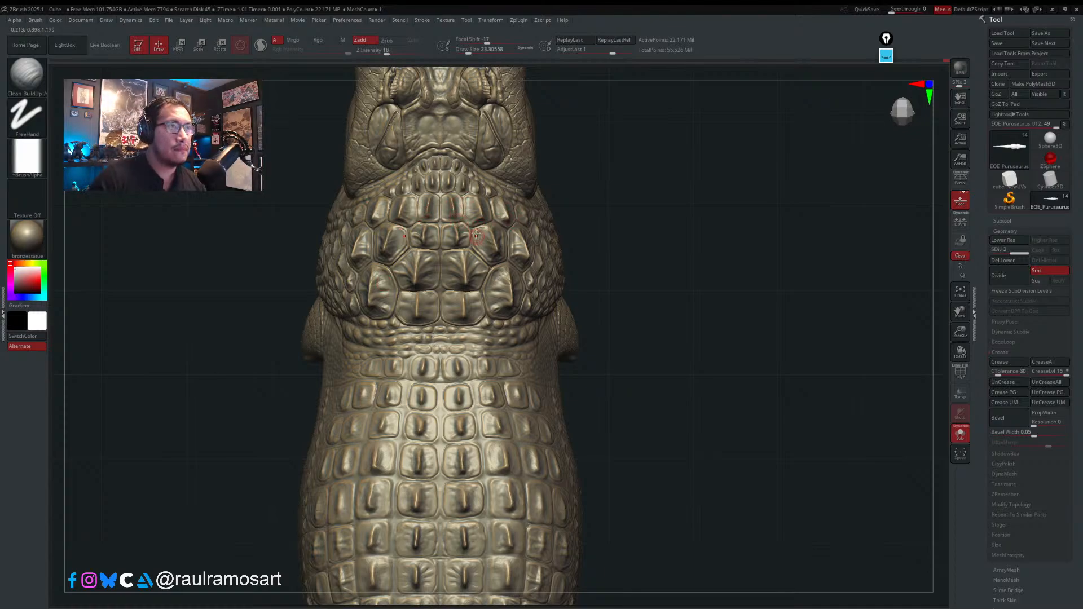
right_click_drag(475, 237, 443, 237)
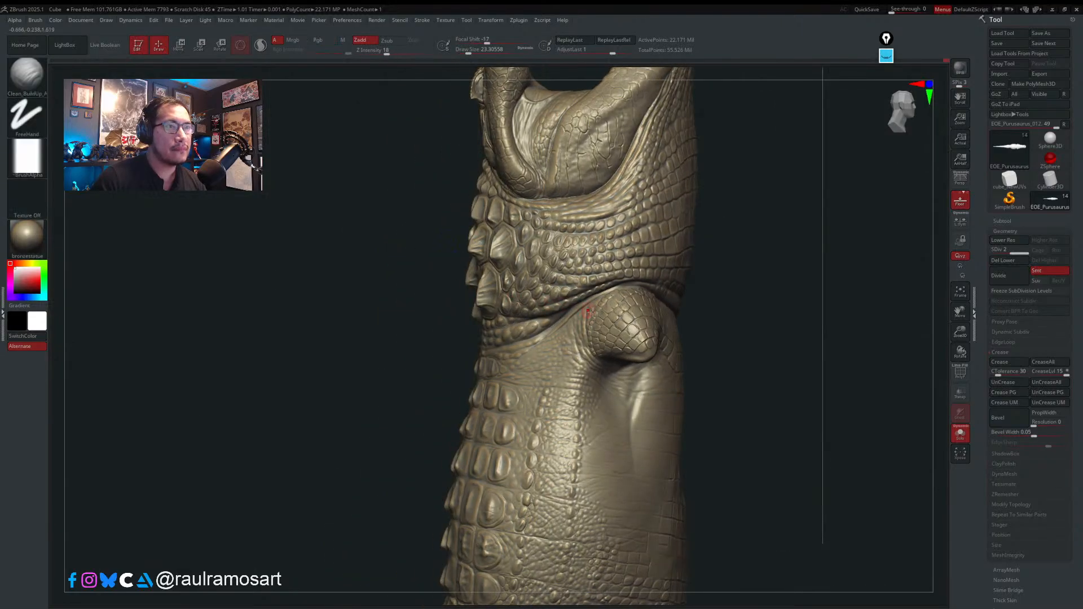
right_click_drag(592, 312, 558, 313)
mouse_move(722, 266)
right_mouse_down("alt")
mouse_move(518, 259)
mouse_move(539, 255)
mouse_move(524, 275)
right_mouse_up("alt")
- Switch to the Orb_Curve brush at a draw size of about 14 and carve the groove between two plate rows under the neck
key("b")
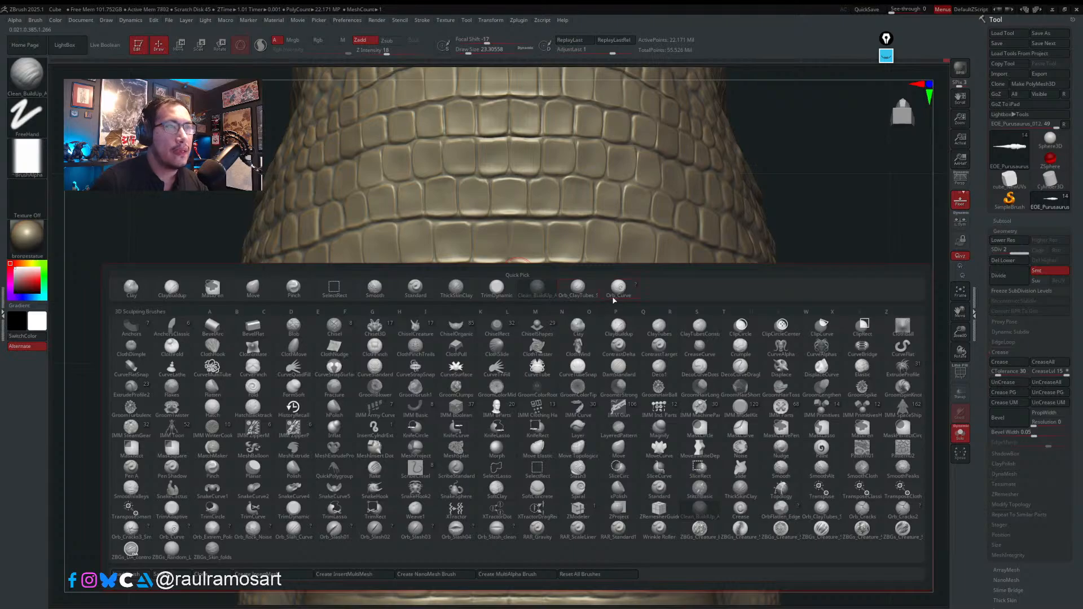
left_click(625, 290)
right_click_drag(544, 273, 496, 316, "ctrl")
key("s")
left_click_drag(482, 199, 460, 180)
key("s")
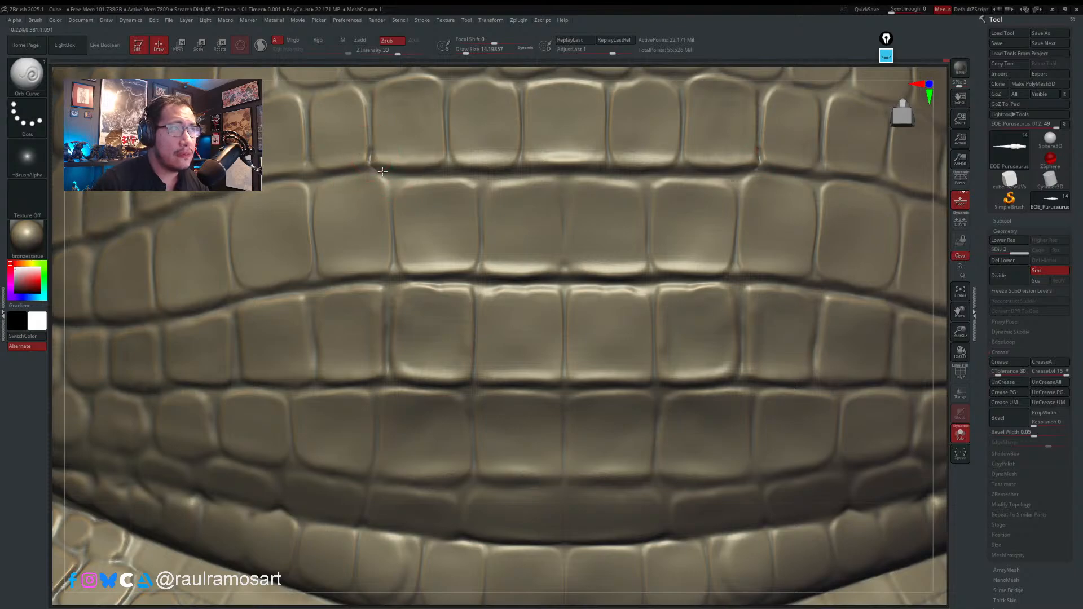
mouse_move(395, 112)
right_mouse_down()
mouse_move(425, 203)
mouse_move(405, 151)
right_mouse_up()
right_click_drag(405, 211, 445, 295)
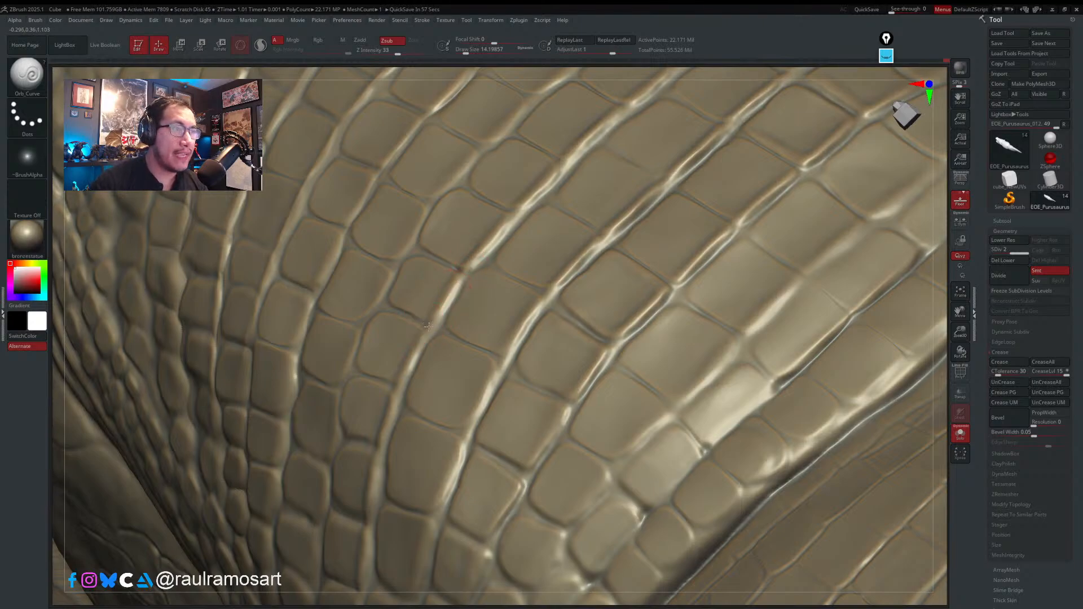
mouse_move(428, 326)
left_mouse_down()
mouse_move(456, 267)
mouse_move(624, 116)
left_mouse_up()
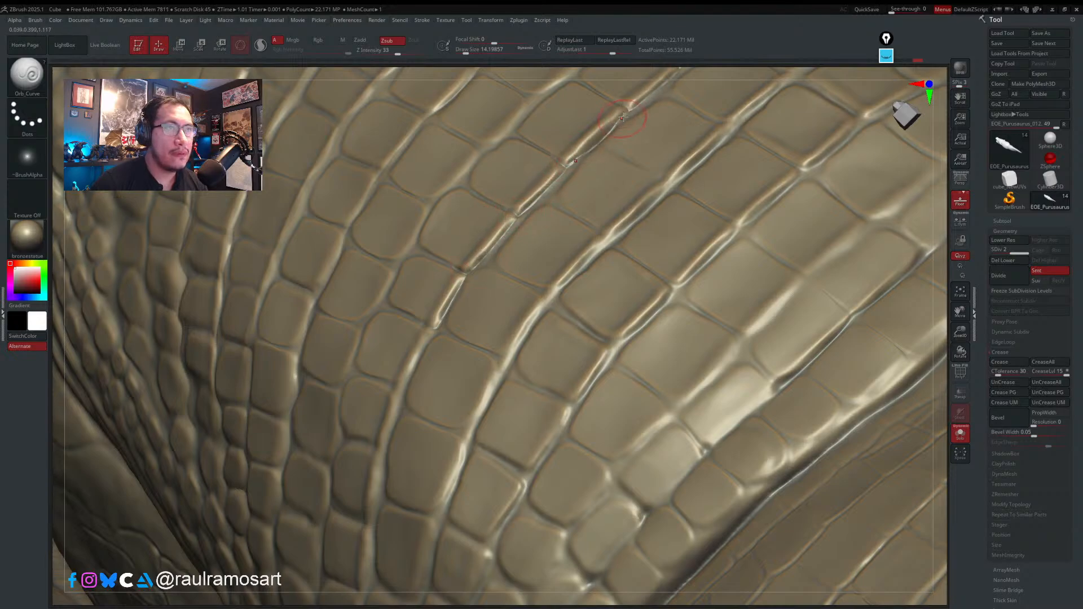
- Extend the carved groove between the neck plate rows down the side toward the front limb
right_click_drag(441, 319, 474, 244, "alt")
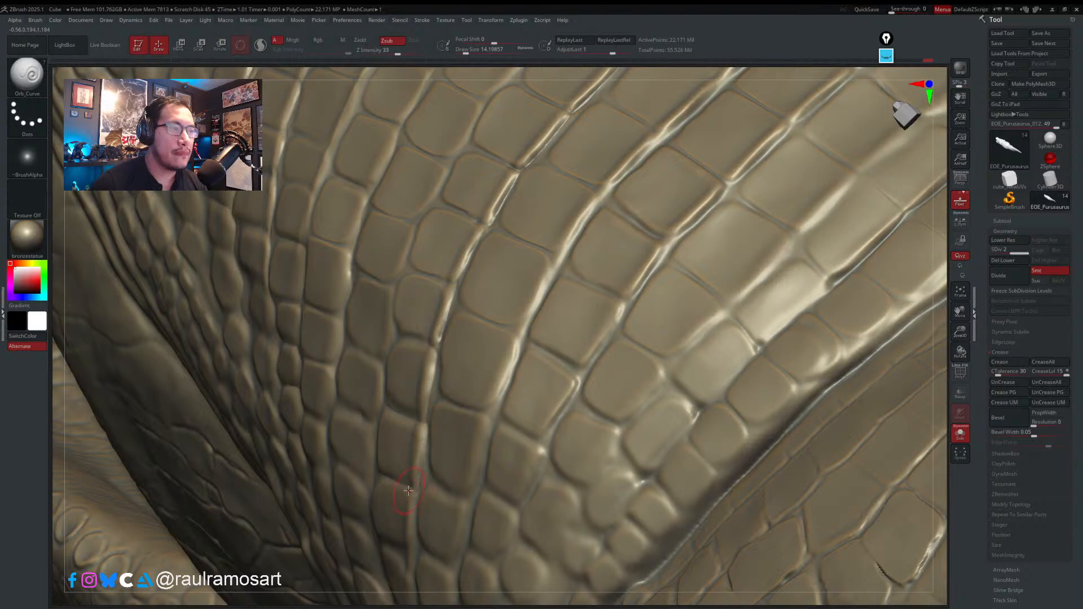
mouse_move(421, 499)
right_mouse_down()
mouse_move(418, 508)
mouse_move(442, 443)
right_mouse_up()
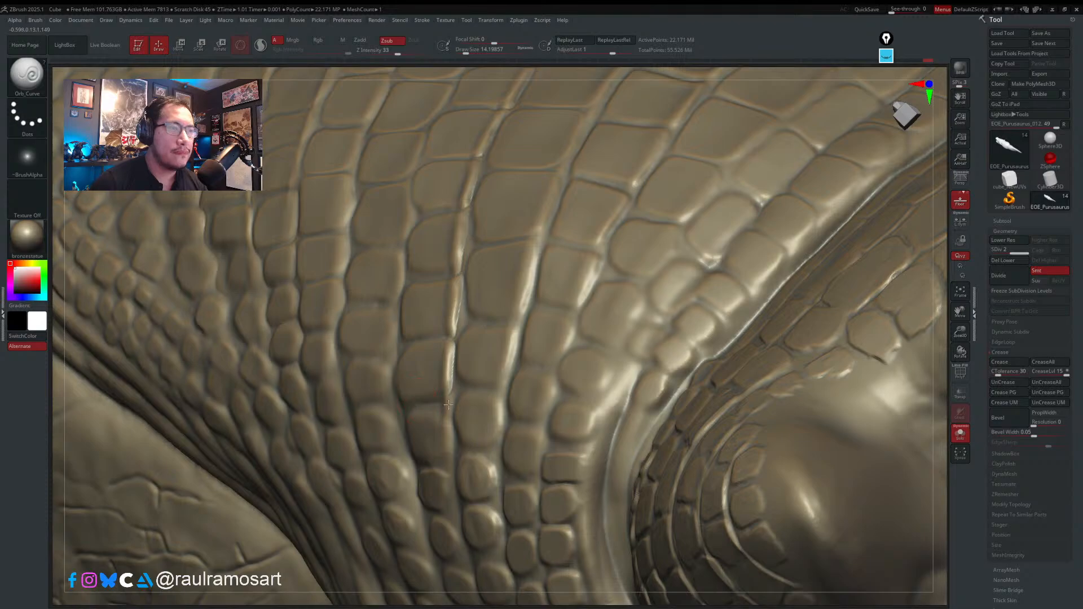
left_click_drag(446, 471, 446, 468)
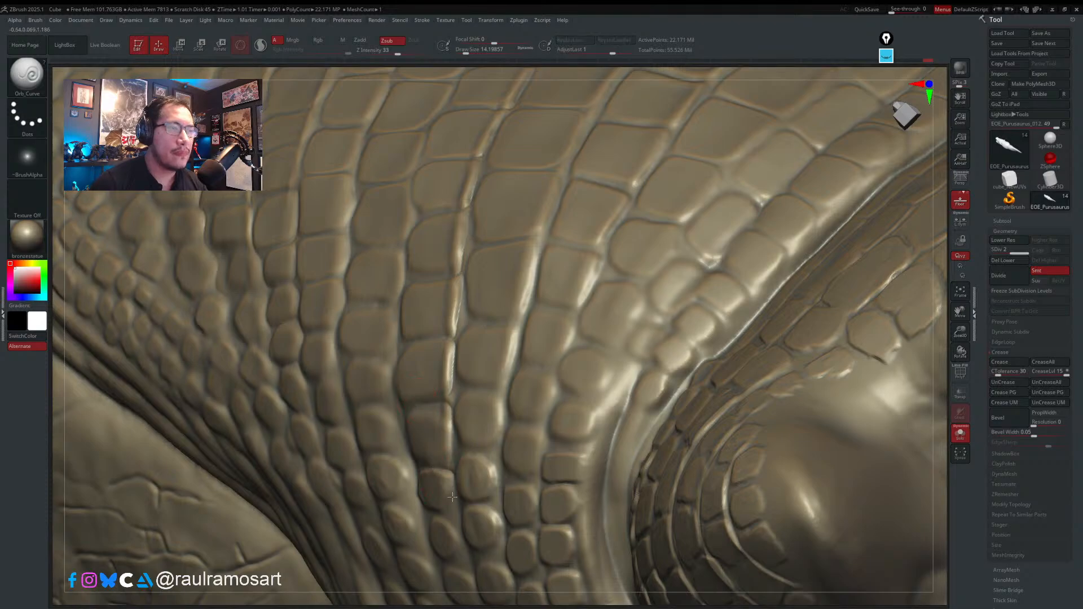
- Switch to the Pinch brush at a draw size of about 41 and tighten the plate grooves at the narrow underside of the tail base
mouse_move(447, 418)
right_mouse_down("ctrl")
mouse_move(451, 462)
mouse_move(564, 434)
mouse_move(607, 406)
mouse_move(610, 468)
right_mouse_up("ctrl")
right_click_drag(936, 383, 618, 338, "alt")
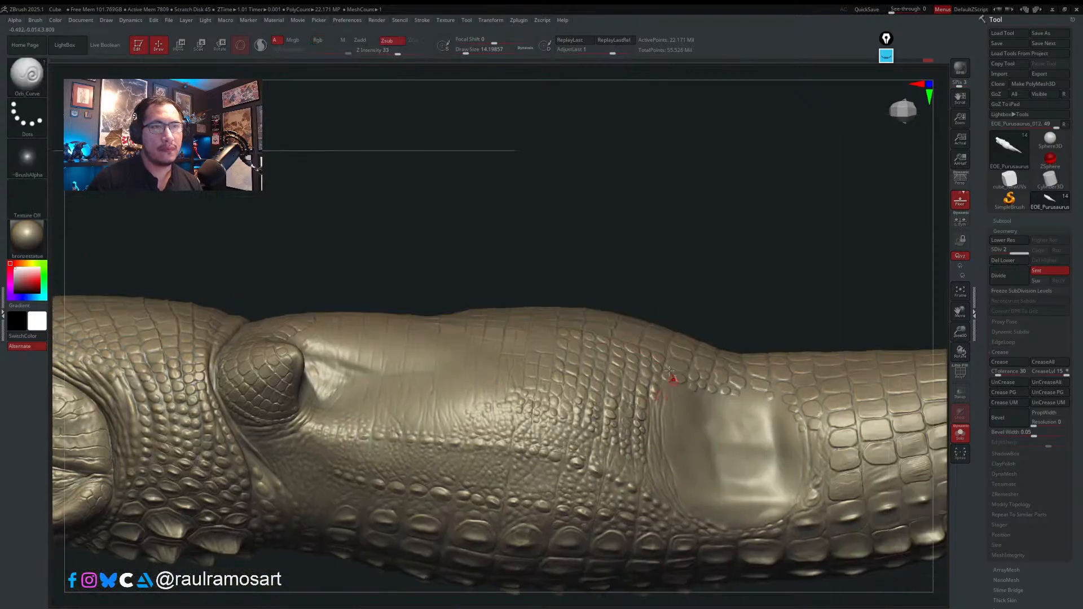
mouse_move(896, 389)
right_mouse_down("alt")
mouse_move(669, 383)
mouse_move(659, 430)
mouse_move(643, 411)
right_mouse_up("alt")
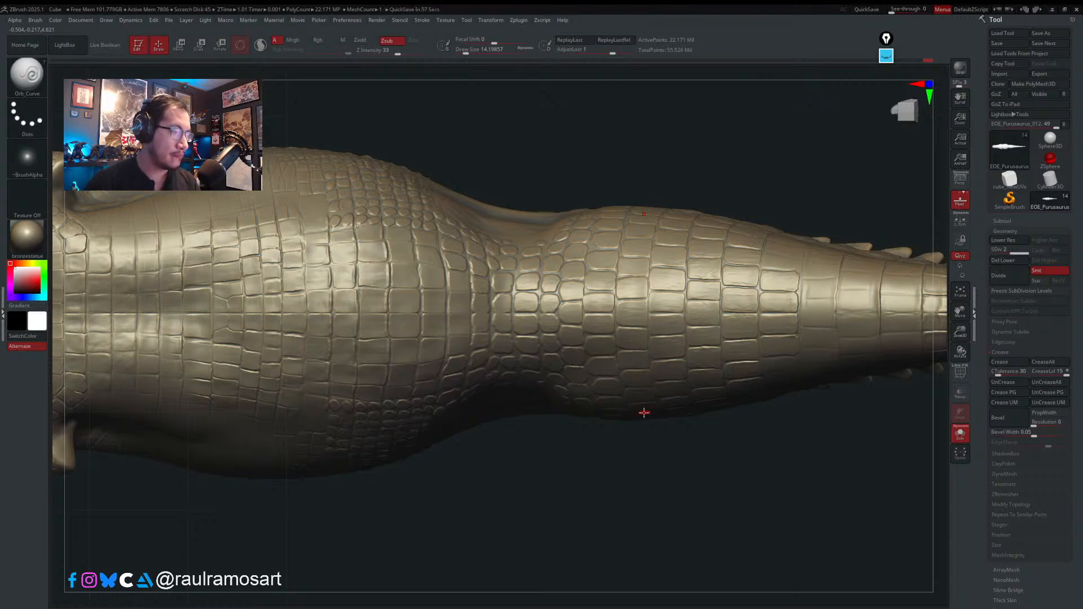
right_click_drag(607, 338, 623, 263, "ctrl")
key("s")
left_click_drag(623, 263, 630, 263)
key("b")
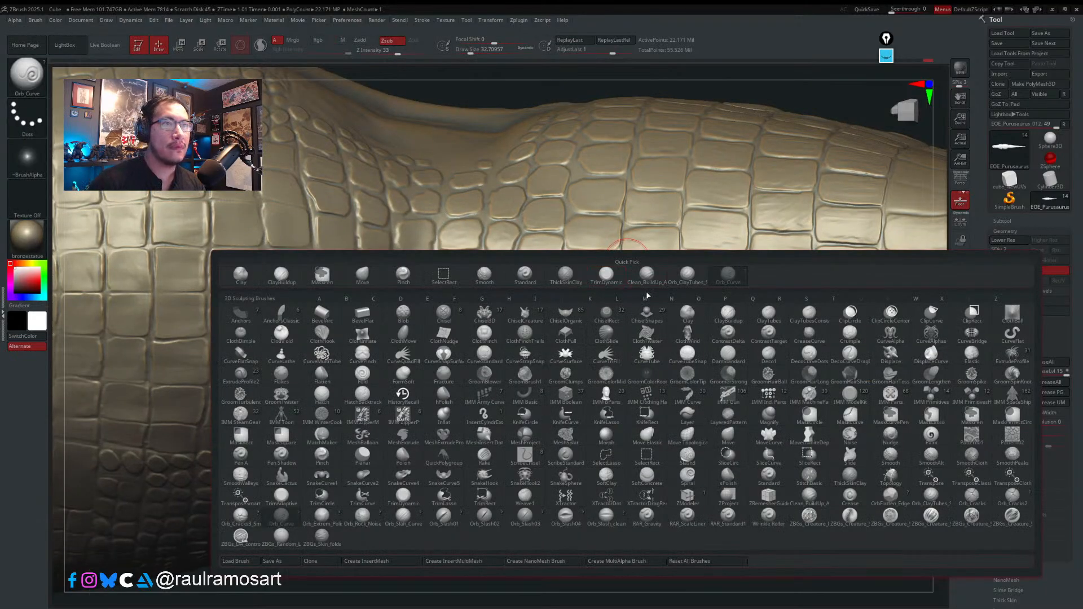
left_click(403, 276)
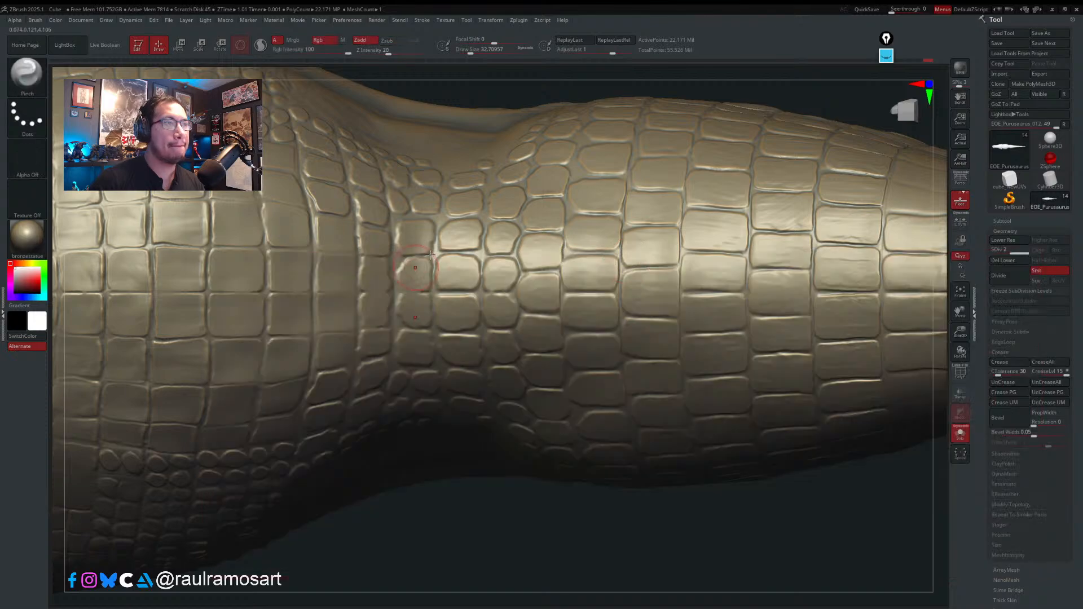
key("s")
left_click_drag(563, 153, 571, 153)
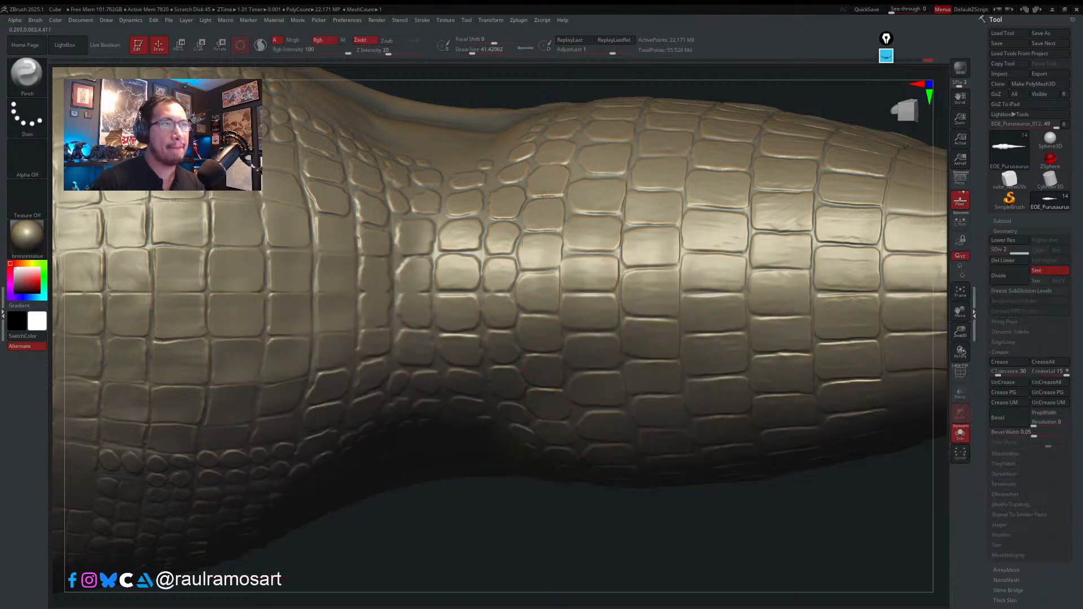
mouse_move(480, 293)
left_mouse_down()
mouse_move(474, 237)
mouse_move(433, 270)
mouse_move(424, 314)
left_mouse_up()
mouse_move(391, 219)
left_mouse_down()
mouse_move(399, 277)
mouse_move(393, 231)
left_mouse_up()
- Pinch the crosswise grooves between the wide belly plate rows just ahead of the tail base
mouse_move(297, 237)
left_mouse_down()
mouse_move(313, 282)
mouse_move(300, 162)
left_mouse_up()
right_click_drag(310, 246, 536, 300, "alt")
left_click_drag(550, 287, 539, 413)
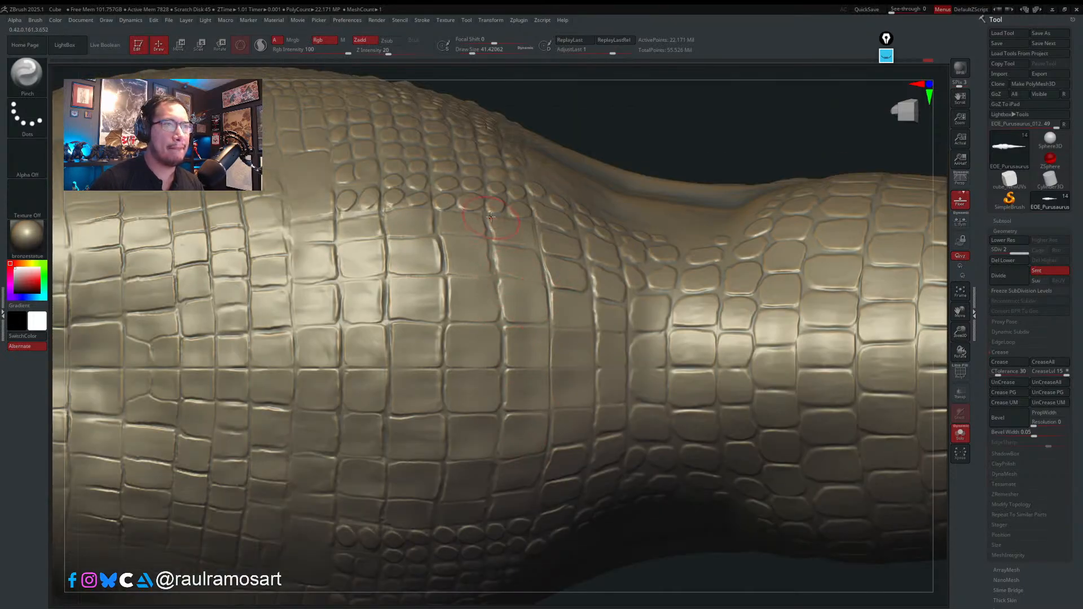
left_click_drag(490, 216, 502, 413)
left_click_drag(437, 248, 444, 400)
- Smooth a flat scale on the side of the tail behind the hind limb socket
right_click_drag(454, 387, 410, 198, "ctrl")
mouse_move(444, 314)
right_mouse_down()
mouse_move(434, 376)
mouse_move(406, 305)
mouse_move(502, 417)
mouse_move(638, 291)
mouse_move(594, 338)
mouse_move(641, 357)
mouse_move(609, 344)
mouse_move(659, 345)
mouse_move(626, 364)
mouse_move(634, 435)
right_mouse_up()
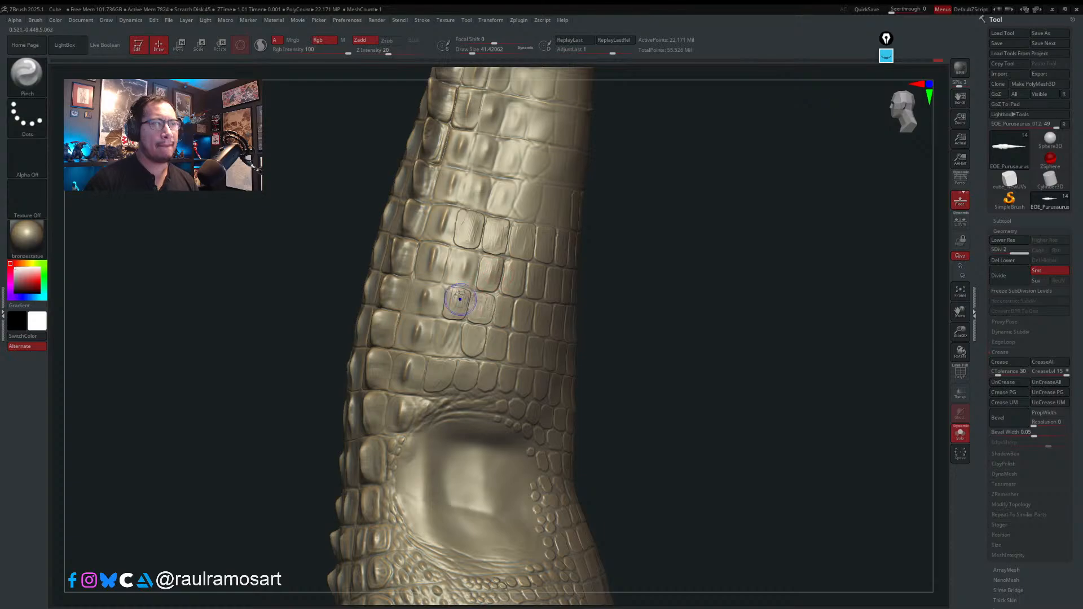
key("shift")
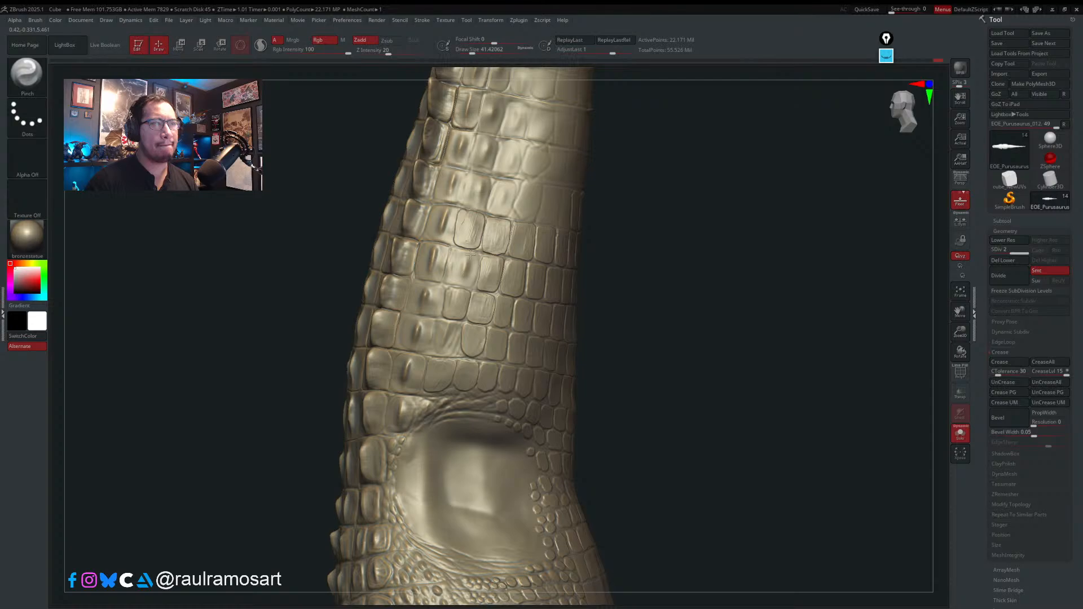
- Reduce the draw size to about 31 and mask one full ring of plates around the tail, ahead of the unfinished rows
right_click_drag(455, 233, 392, 248, "ctrl")
key("s")
left_click_drag(392, 247, 388, 246)
right_click_drag(387, 242, 381, 279)
key("s")
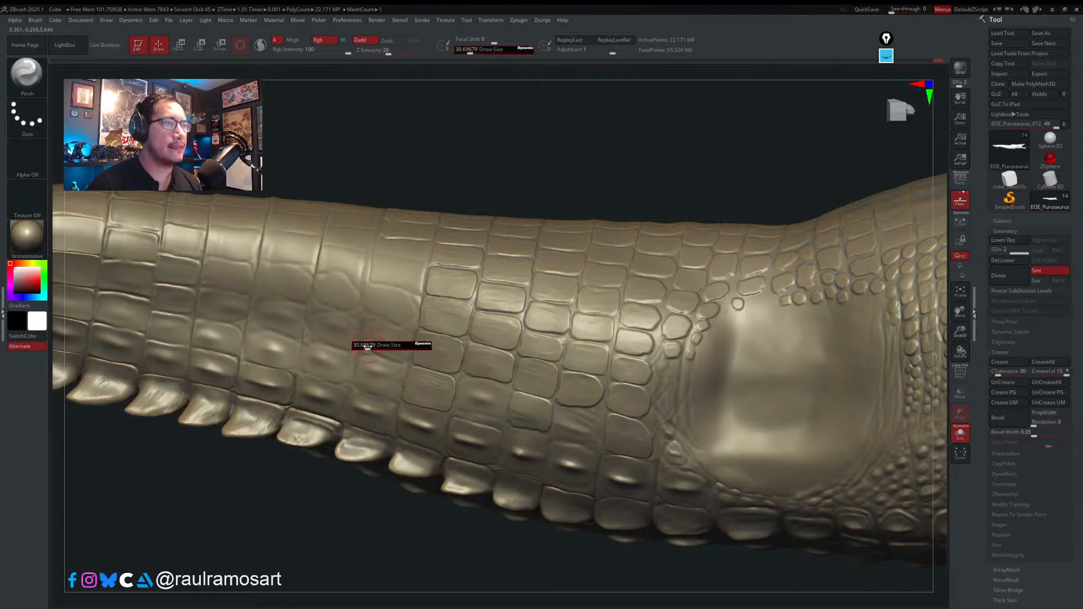
key("ctrl")
mouse_move(361, 371)
left_mouse_down("ctrl")
mouse_move(356, 389)
mouse_move(388, 225)
left_mouse_up("ctrl")
right_click_drag(388, 225, 389, 265)
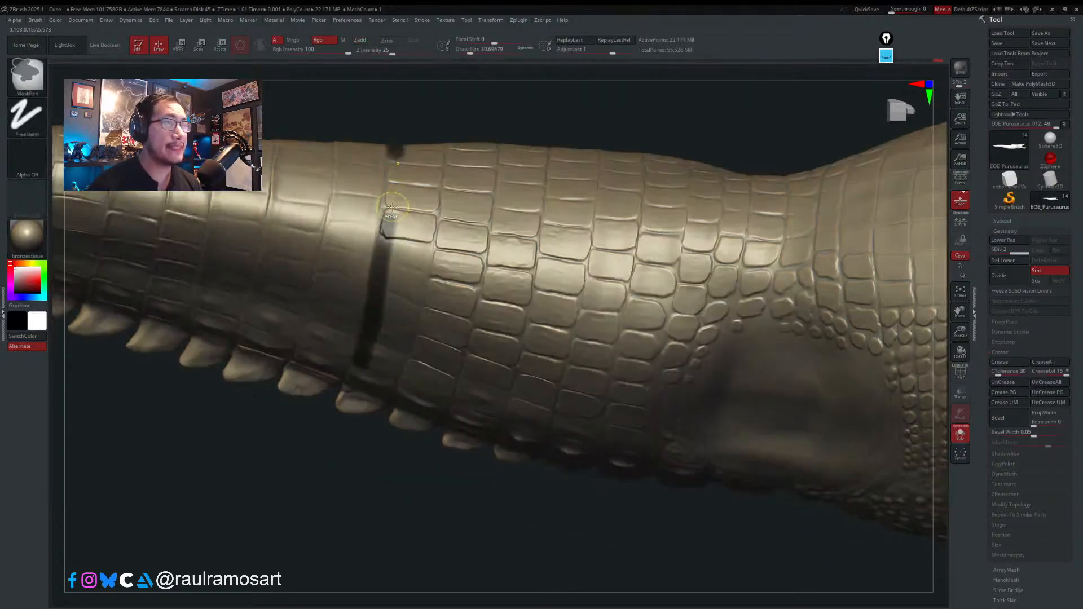
mouse_move(389, 224)
left_mouse_down("ctrl")
mouse_move(395, 164)
mouse_move(409, 220)
mouse_move(418, 158)
mouse_move(428, 187)
mouse_move(397, 245)
left_mouse_up("ctrl")
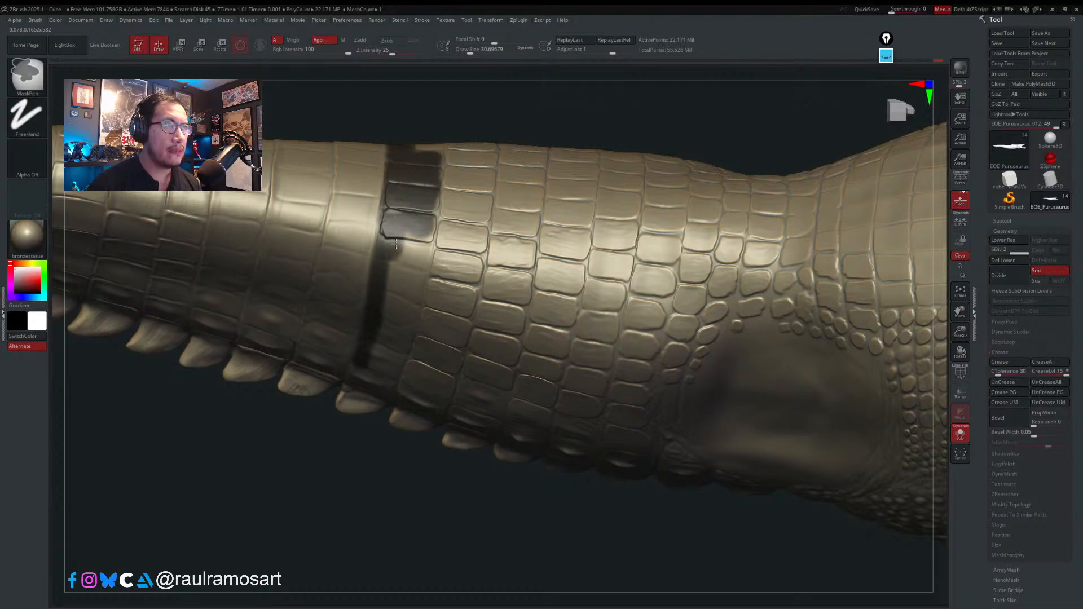
right_click_drag(390, 238, 389, 288)
mouse_move(373, 316)
left_mouse_down("ctrl")
mouse_move(347, 396)
mouse_move(367, 402)
mouse_move(373, 374)
mouse_move(379, 395)
mouse_move(401, 313)
left_mouse_up("ctrl")
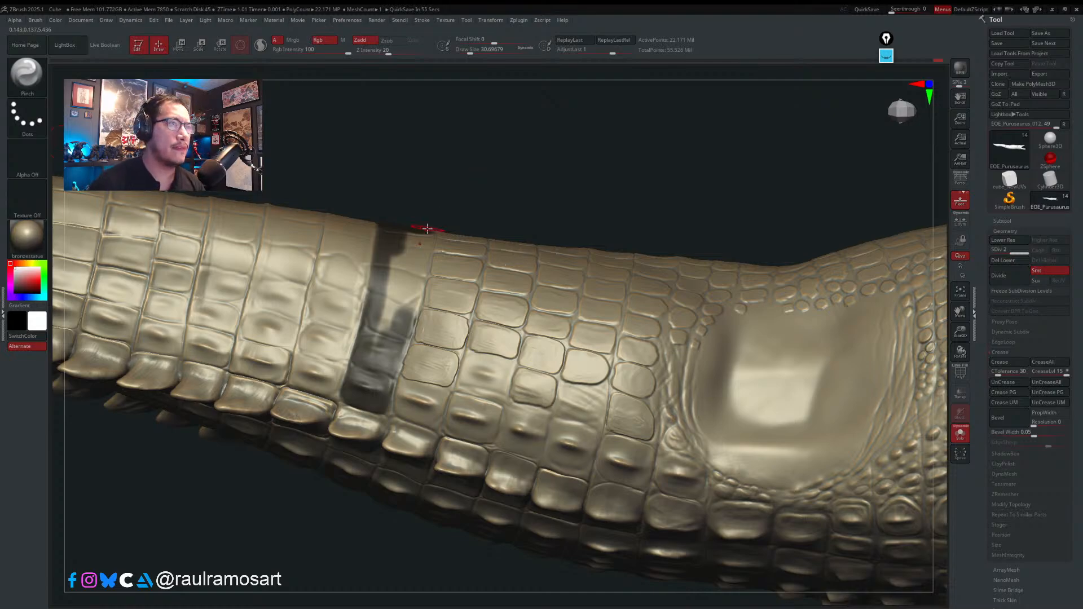
mouse_move(427, 228)
left_mouse_down()
mouse_move(372, 375)
mouse_move(385, 368)
mouse_move(420, 233)
mouse_move(412, 264)
left_mouse_up()
right_click_drag(402, 217, 390, 170)
- Set the draw size to about 18 and invert the mask to isolate the ring of tail plates
key("s")
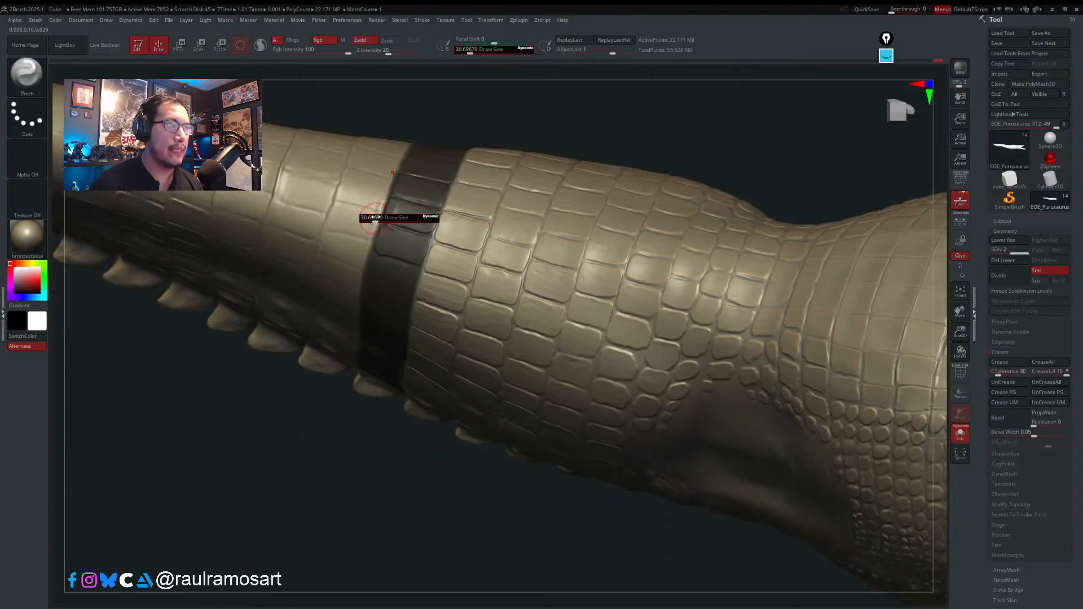
left_click_drag(374, 219, 371, 219)
key("ctrl")
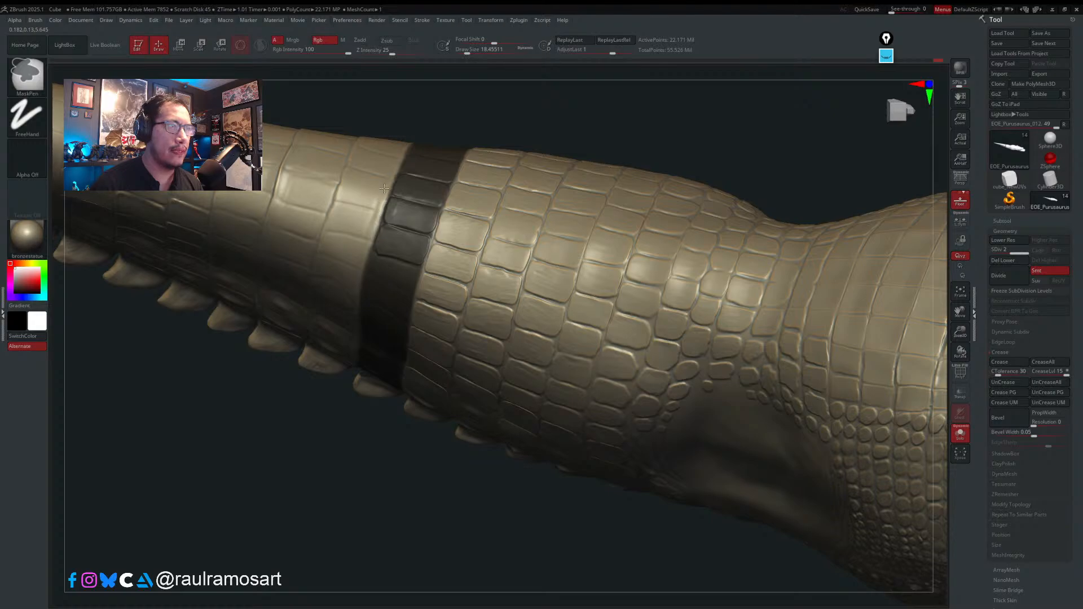
left_click(442, 114, "ctrl")
right_click_drag(410, 178, 412, 170)
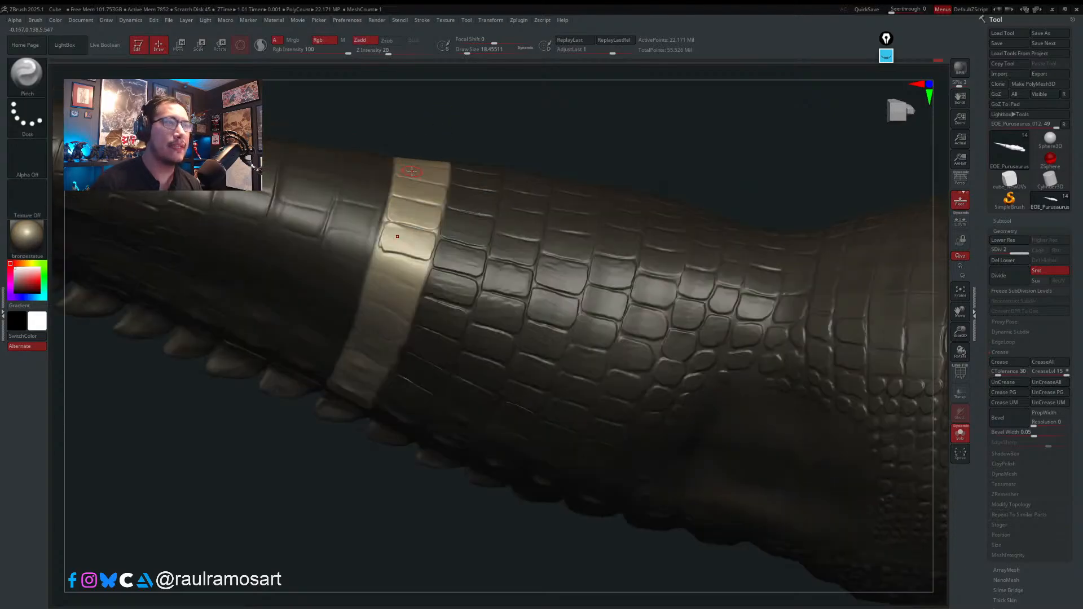
- Switch to the FormSoft brush at a draw size of about 44 and swell the unmasked ring of tail plates
key("b")
key("f")
key("s")
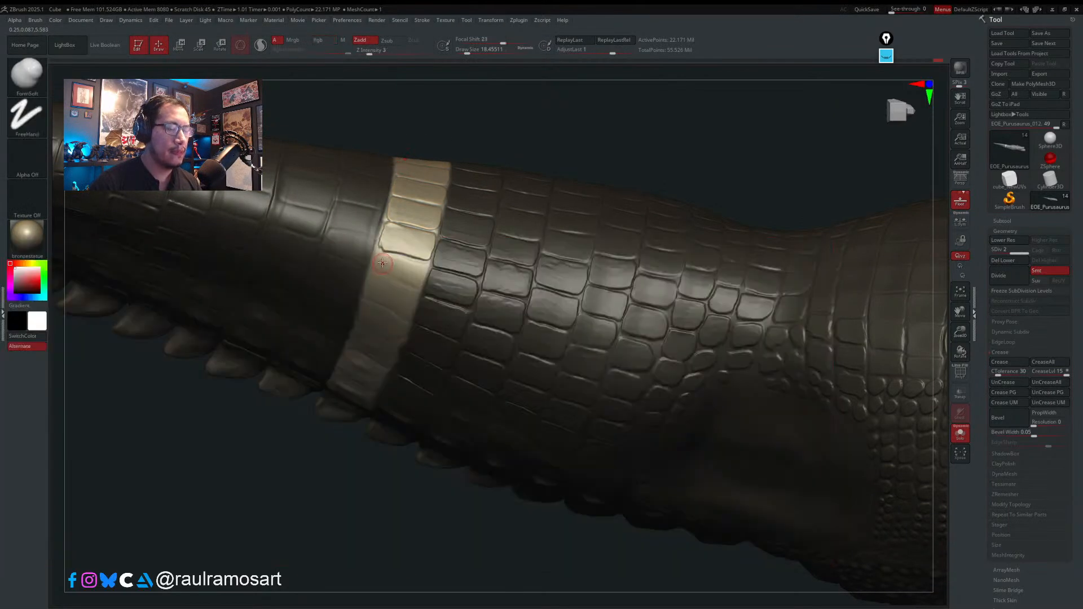
key("s")
left_click_drag(378, 193, 384, 194)
right_click_drag(386, 194, 385, 139)
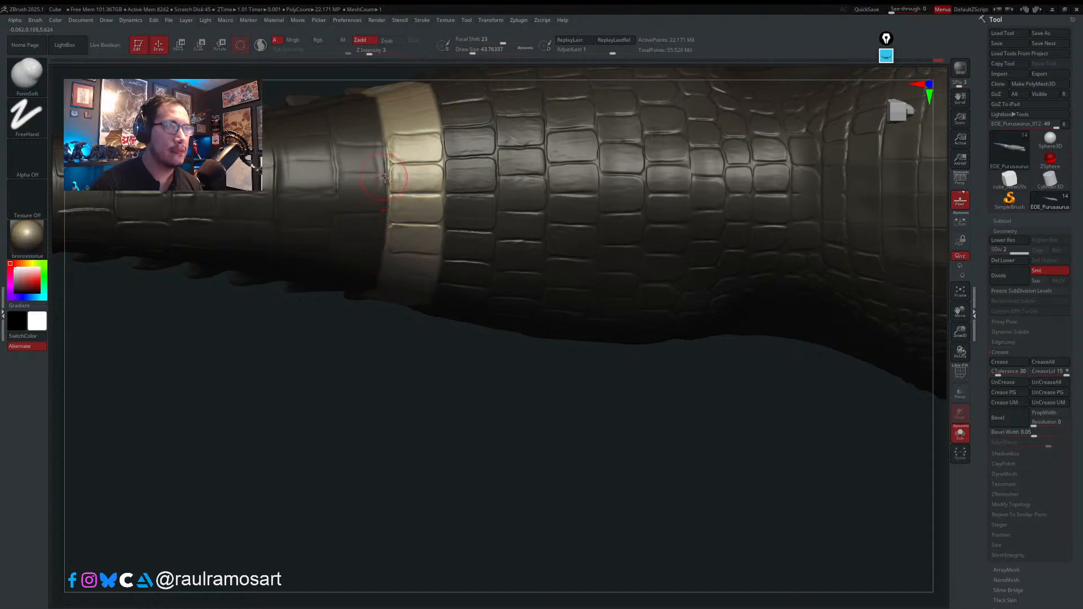
right_click_drag(384, 178, 393, 311, "alt")
mouse_move(392, 243)
right_mouse_down()
mouse_move(393, 270)
mouse_move(424, 265)
right_mouse_up()
- Switch to the Move brush at a draw size of about 87 and reshape the edge of the unmasked plate ring
key("b")
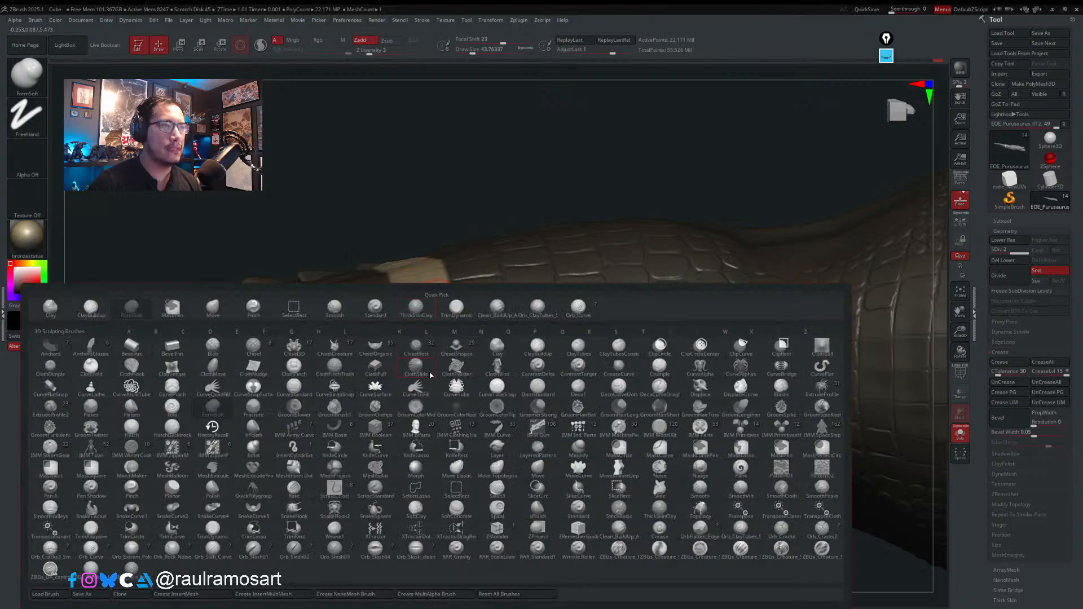
left_click(213, 307)
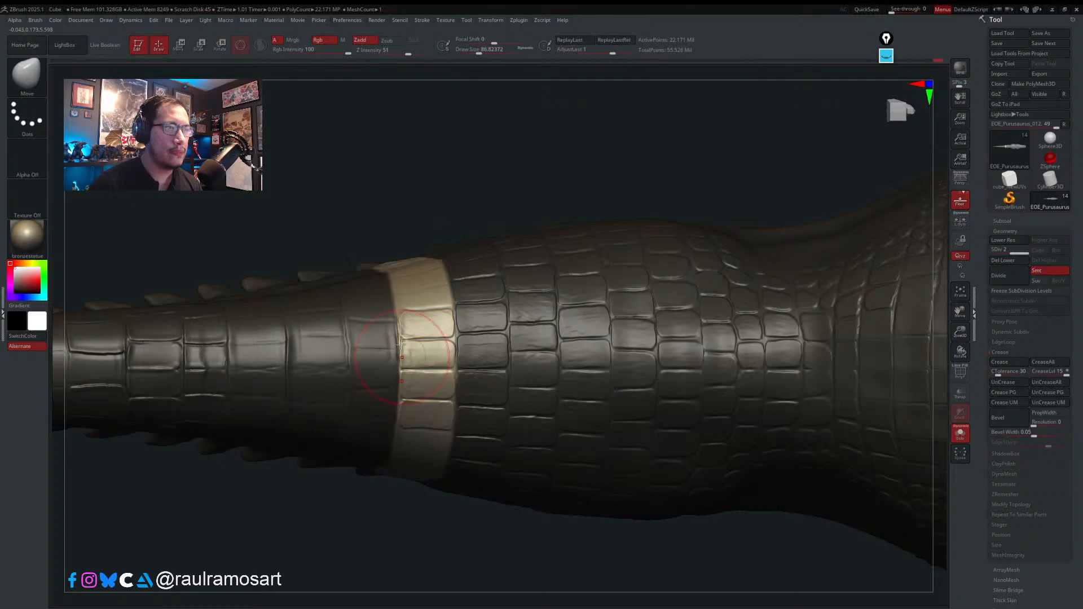
left_click_drag(393, 296, 399, 292)
mouse_move(395, 328)
right_mouse_down("alt")
mouse_move(438, 260)
mouse_move(440, 414)
right_mouse_up("alt")
left_click_drag(440, 414, 445, 395)
key("ctrl+z")
key("ctrl+shift+z")
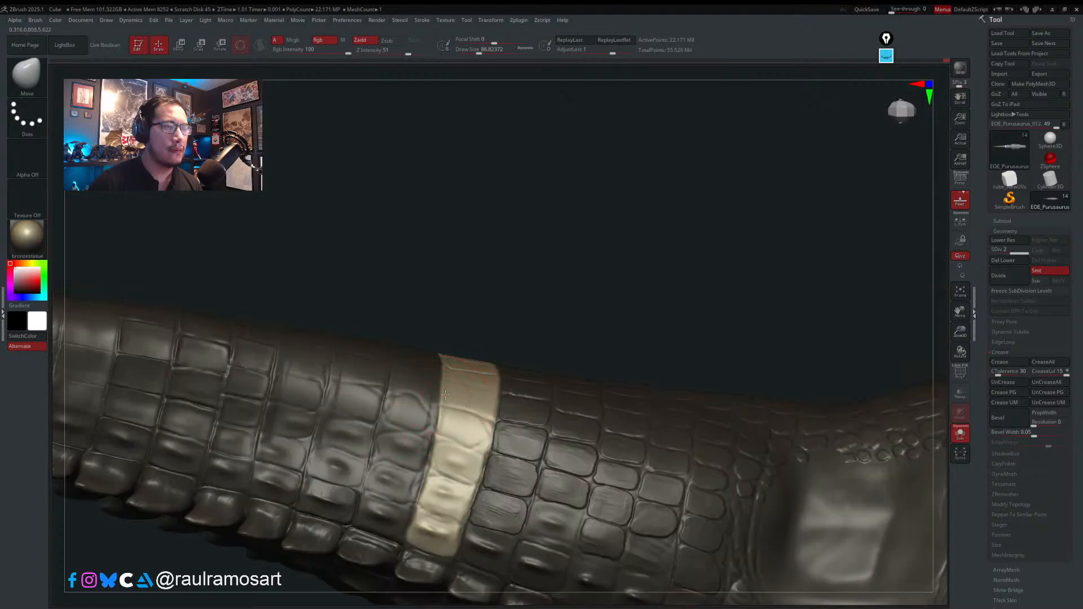
- Clear the mask and reduce the Move brush's draw size to about 29 for adjusting the underside tail plates
left_click_drag(479, 264, 482, 288, "ctrl")
right_click_drag(482, 288, 468, 377)
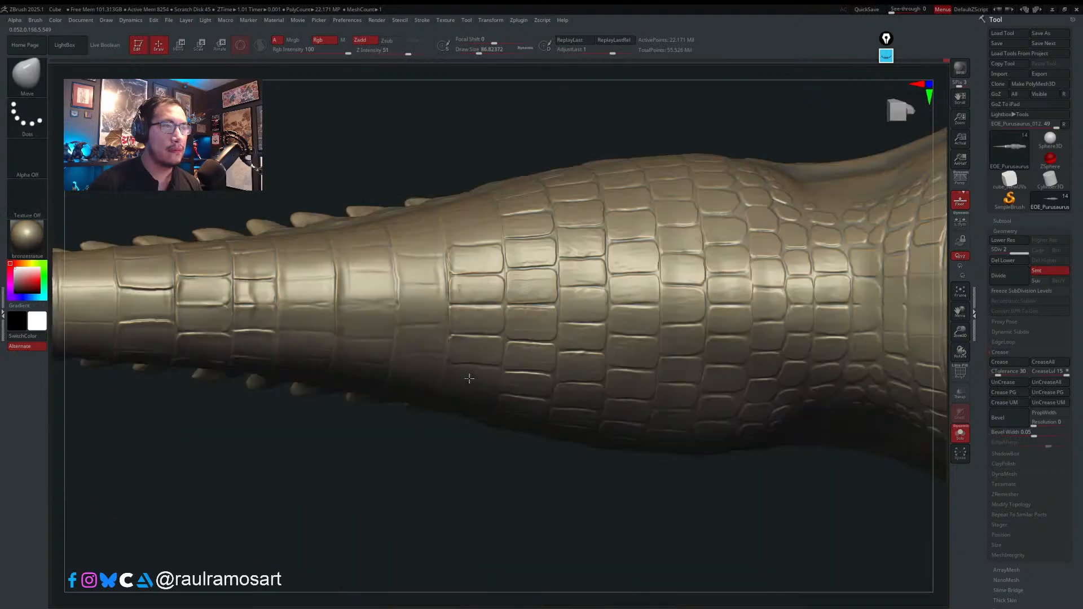
key("s")
left_click_drag(461, 317, 453, 318)
key("s")
left_click_drag(453, 276, 455, 275)
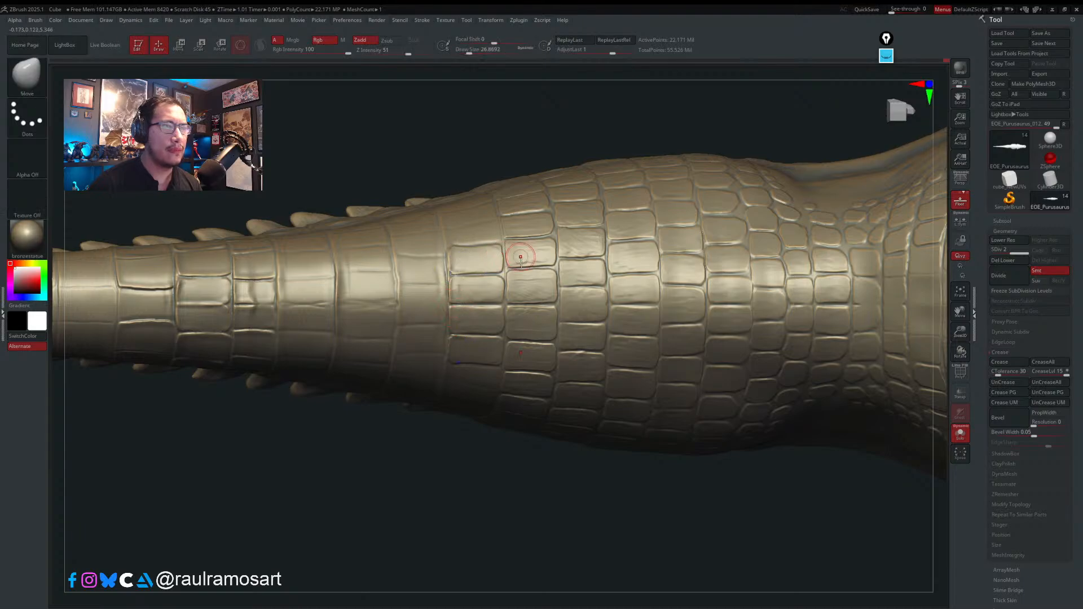
- Switch to the Clean_BuildUp brush and refine the underside tail plates at draw sizes of about 31 and 25
key("s")
key("b")
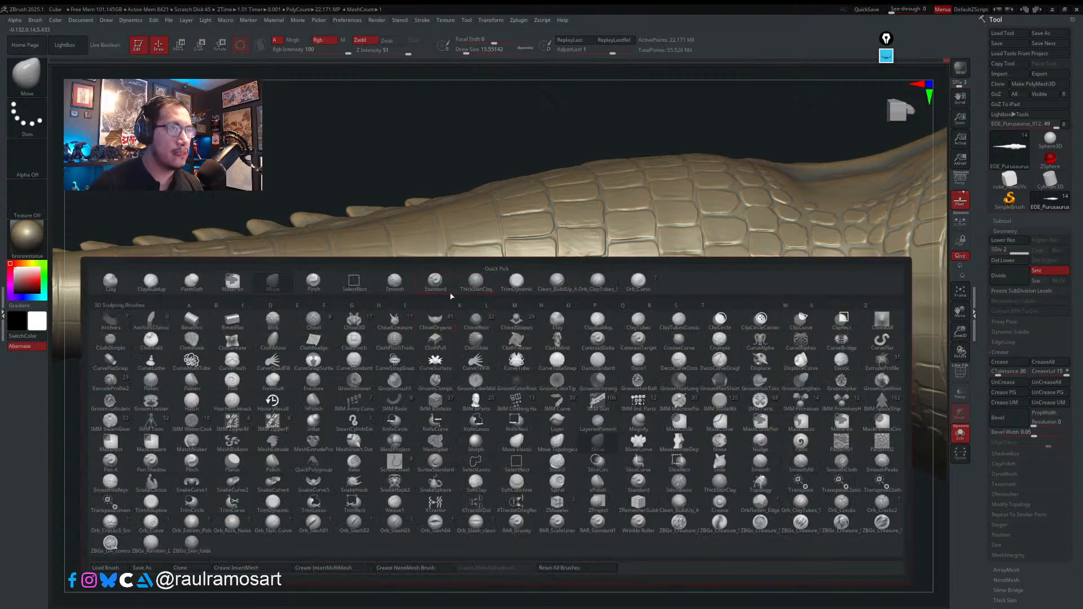
left_click(557, 280)
key("s")
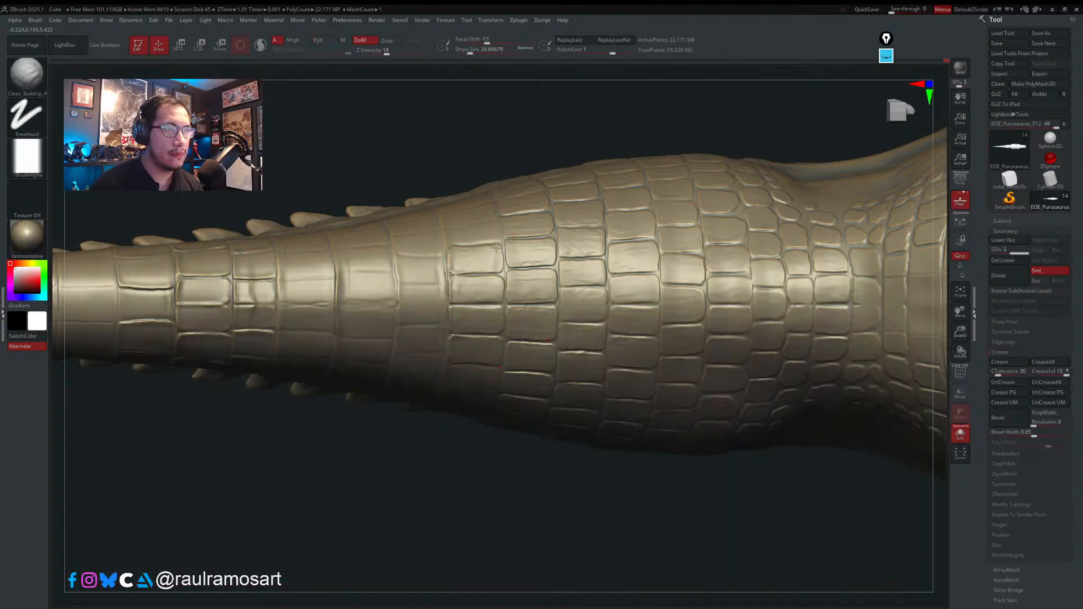
key("shift")
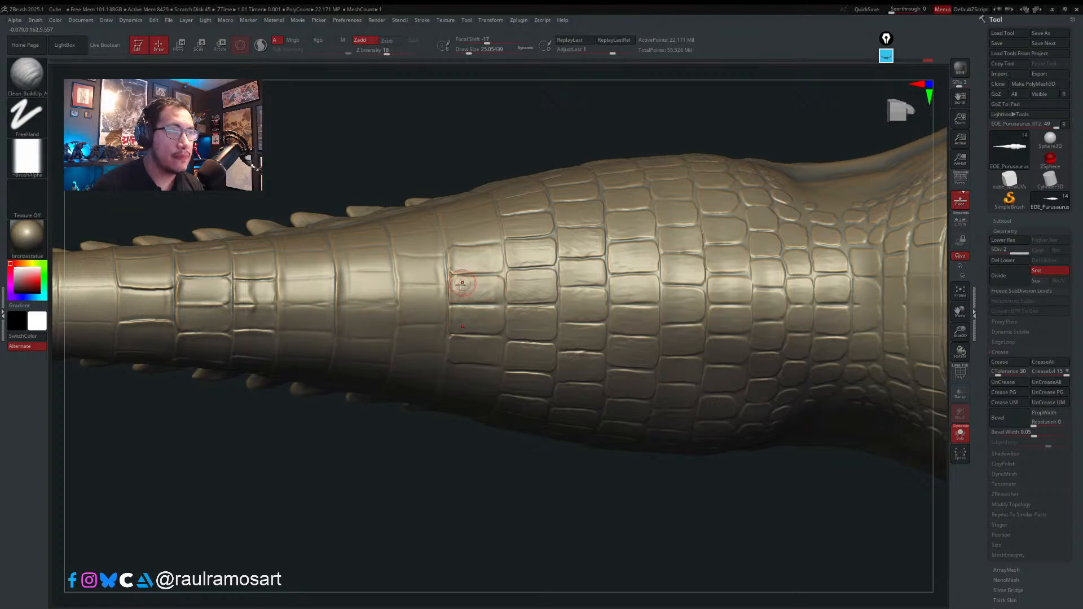
- Build up the central underside plates in the last divided row of the tail at a draw size of about 25
right_click_drag(471, 279, 662, 330)
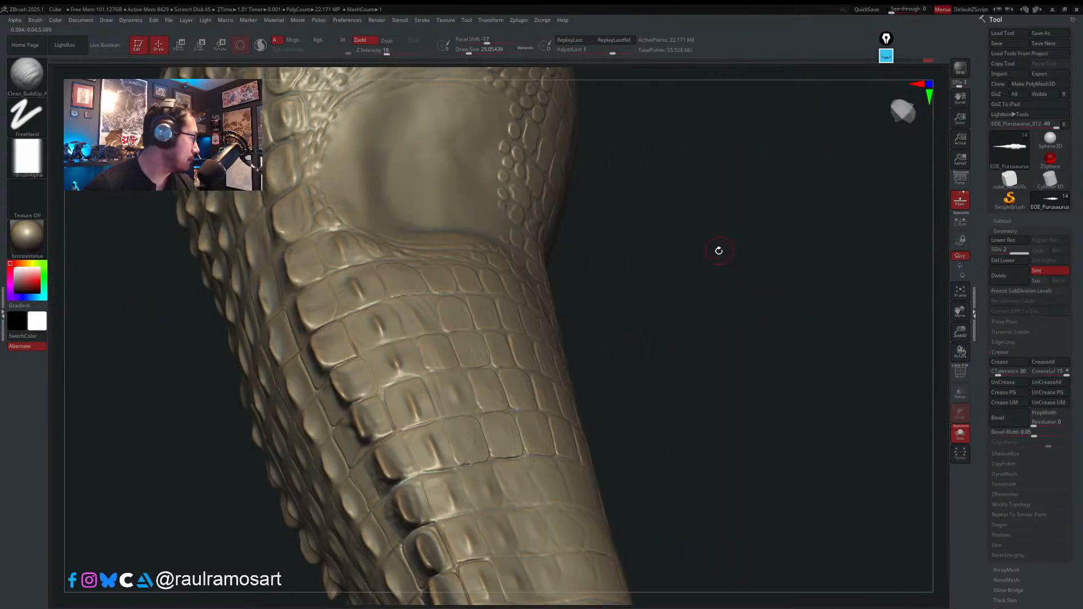
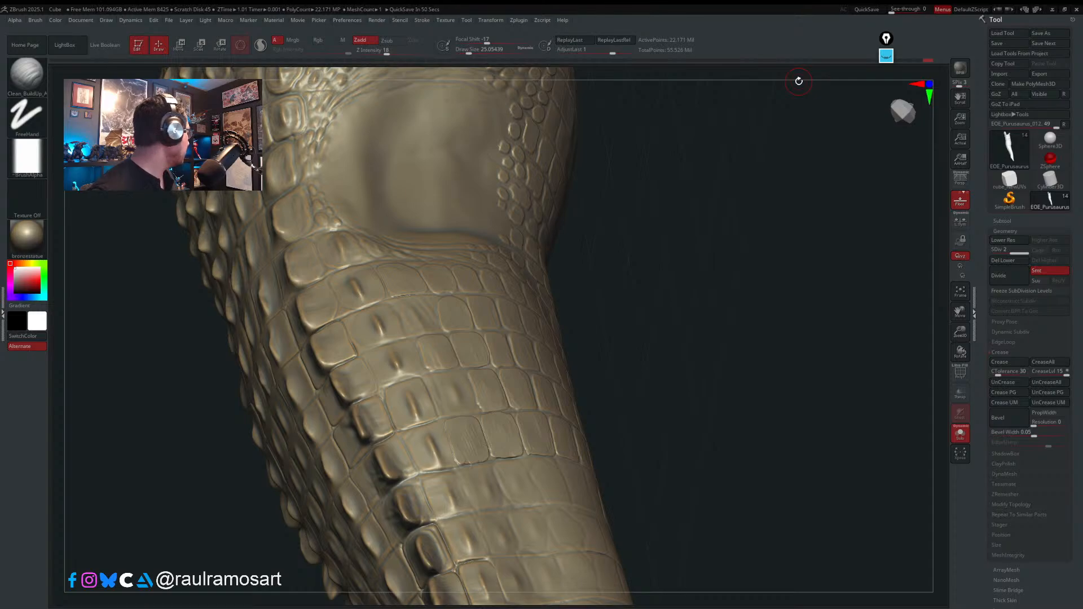
mouse_move(611, 327)
left_mouse_down()
mouse_move(483, 283)
mouse_move(478, 321)
left_mouse_up()
right_click_drag(478, 322, 390, 344)
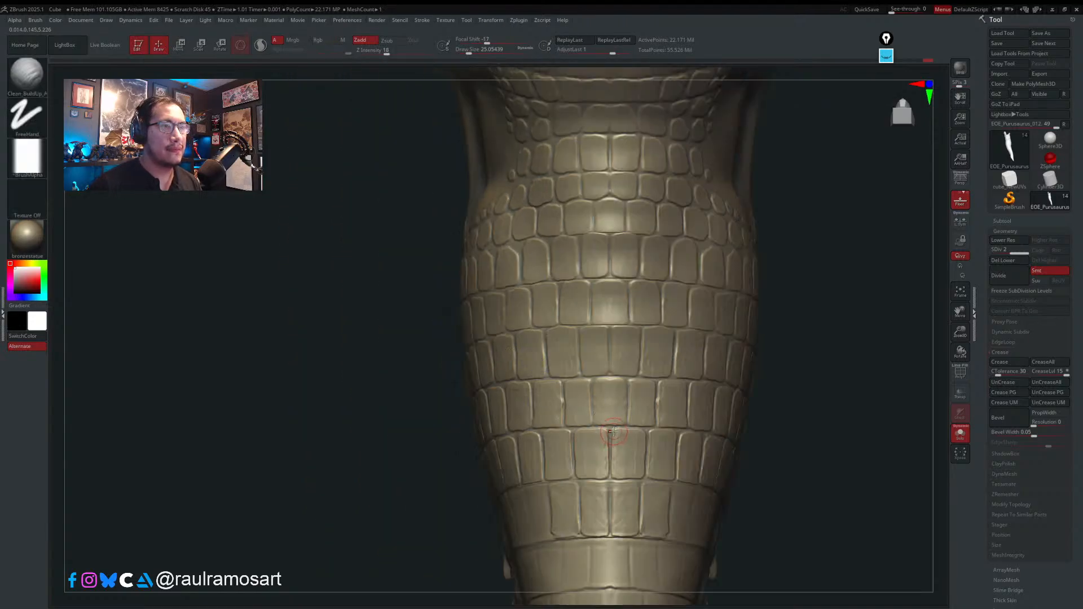
right_click_drag(606, 339, 606, 232, "alt")
mouse_move(620, 401)
right_mouse_down("ctrl")
mouse_move(604, 442)
mouse_move(601, 378)
right_mouse_up("ctrl")
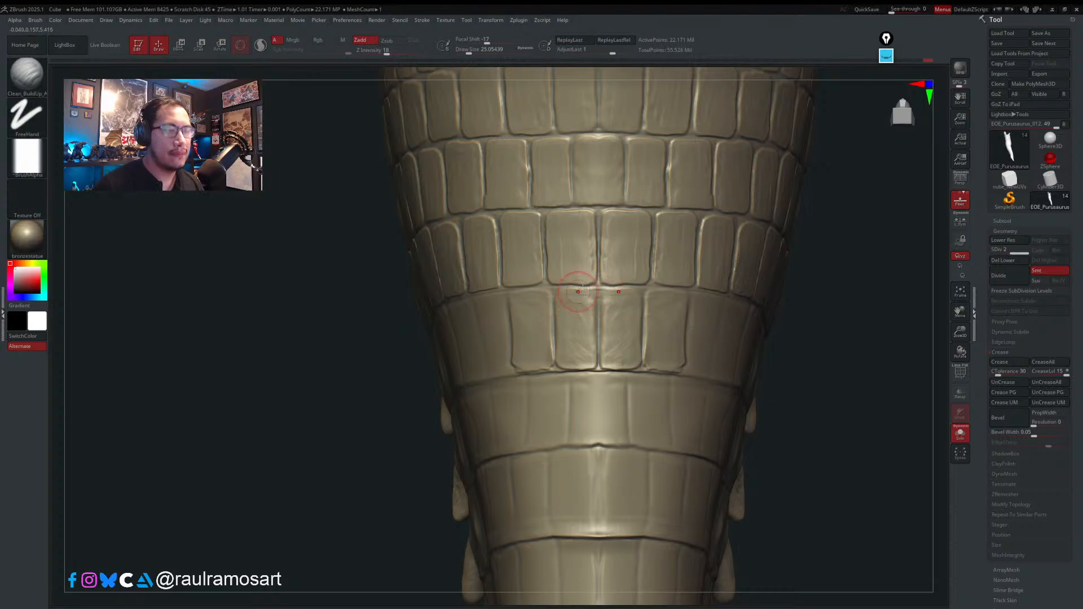
mouse_move(568, 290)
right_mouse_down()
mouse_move(532, 279)
mouse_move(482, 328)
right_mouse_up()
key("b")
left_click(548, 308)
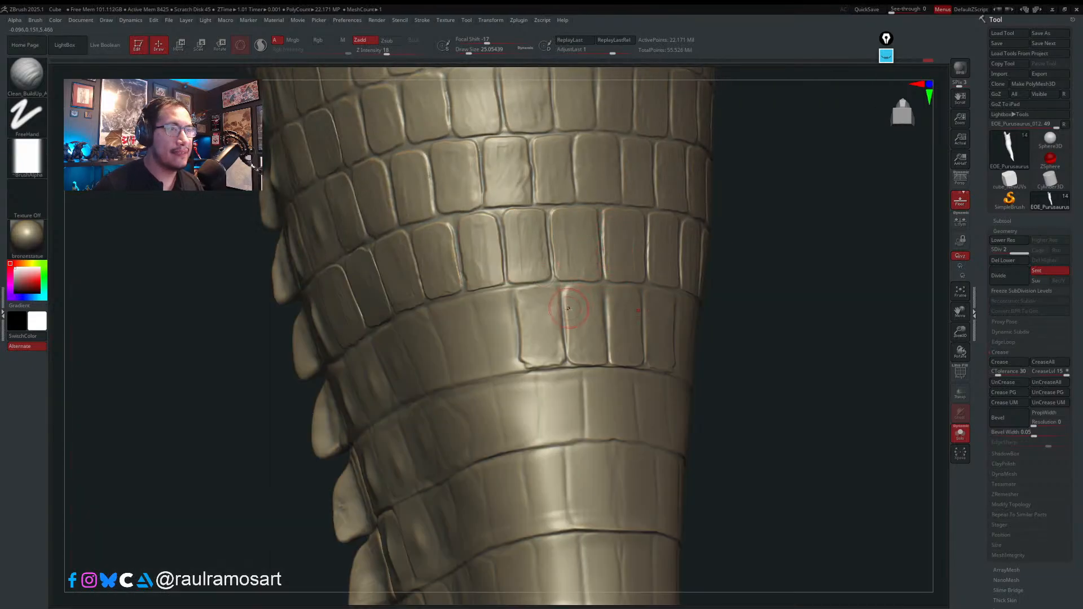
- Define the outer plates of that row around the tail's side, using draw sizes of about 27, 22 and 18
mouse_move(571, 308)
right_mouse_down()
mouse_move(580, 320)
mouse_move(631, 320)
right_mouse_up()
key("s")
left_click_drag(694, 320, 713, 331)
key("s")
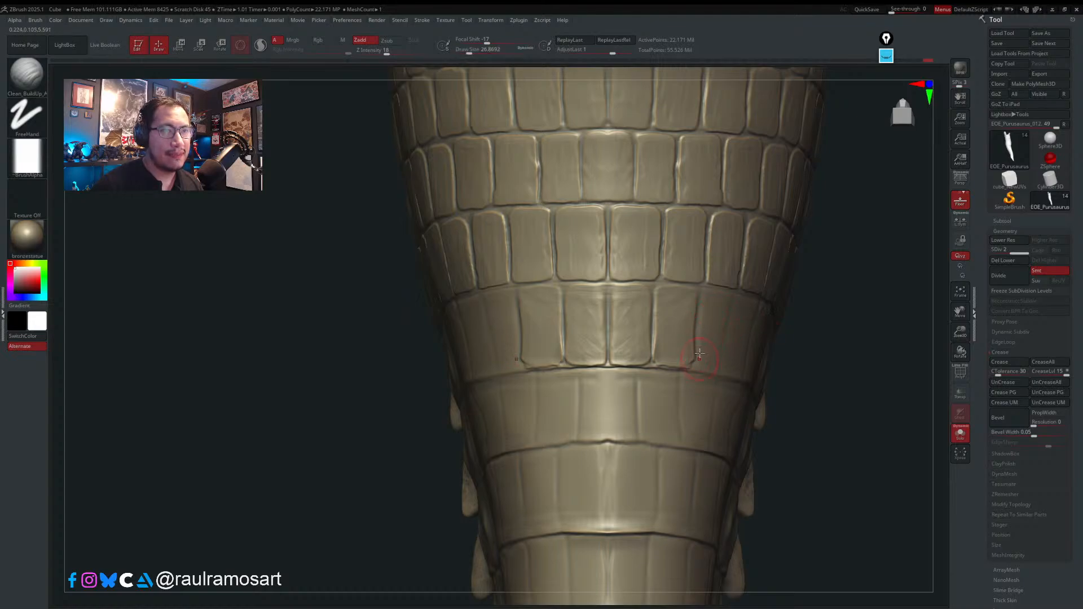
mouse_move(715, 355)
right_mouse_down()
mouse_move(703, 343)
mouse_move(718, 392)
mouse_move(671, 370)
mouse_move(696, 351)
mouse_move(679, 320)
mouse_move(640, 292)
mouse_move(605, 296)
mouse_move(611, 341)
right_mouse_up()
key("s")
left_click(600, 345)
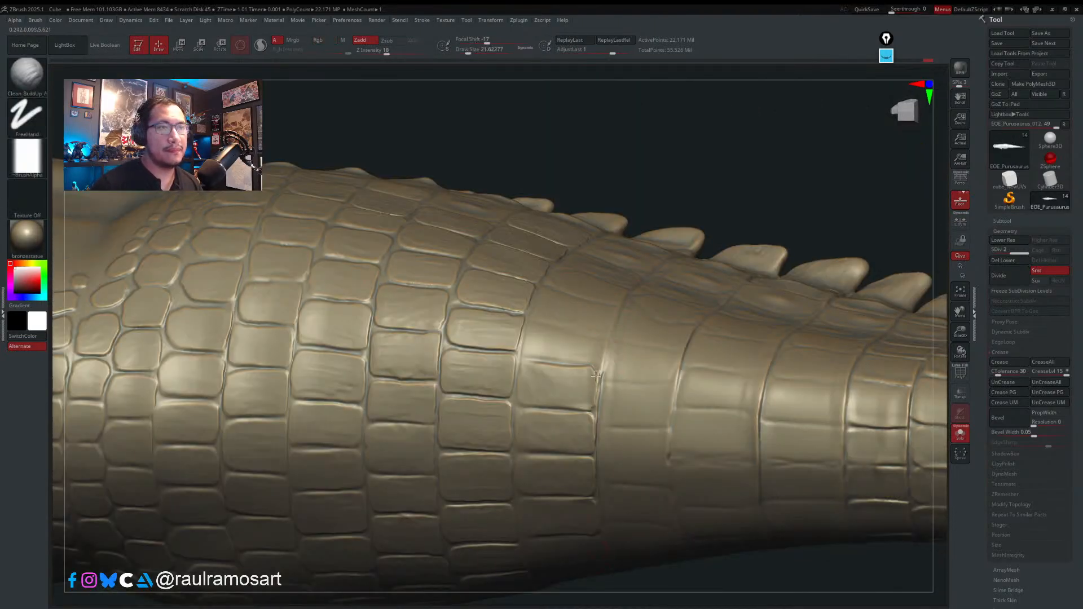
key("s")
left_click(594, 402)
right_click_drag(620, 305, 614, 305)
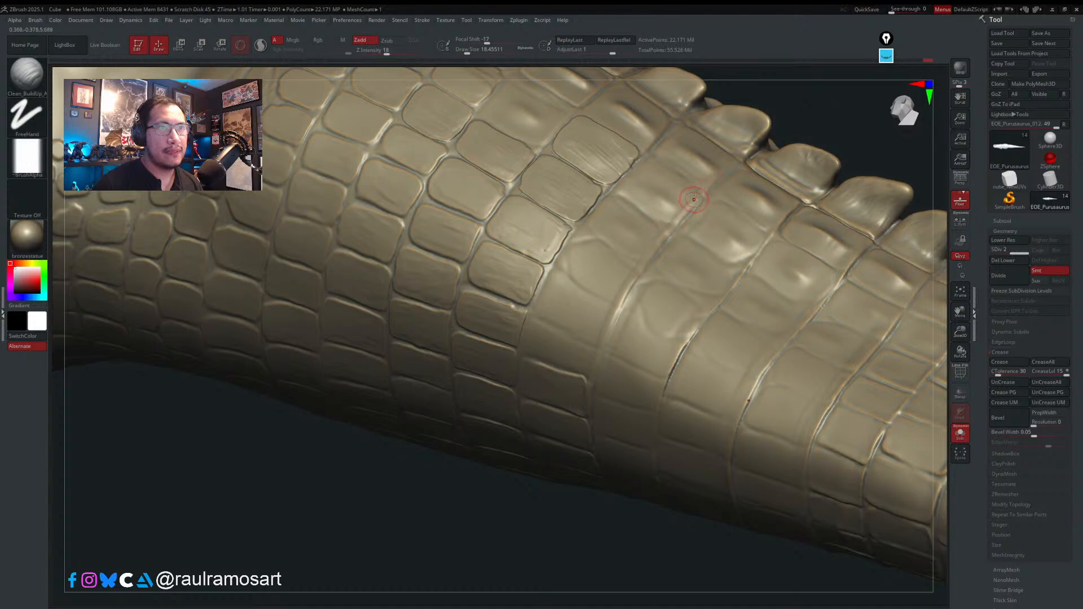
- Set the draw size to about 31 and build up the undivided ring next to the finished tail plates
key("s")
left_click(678, 217)
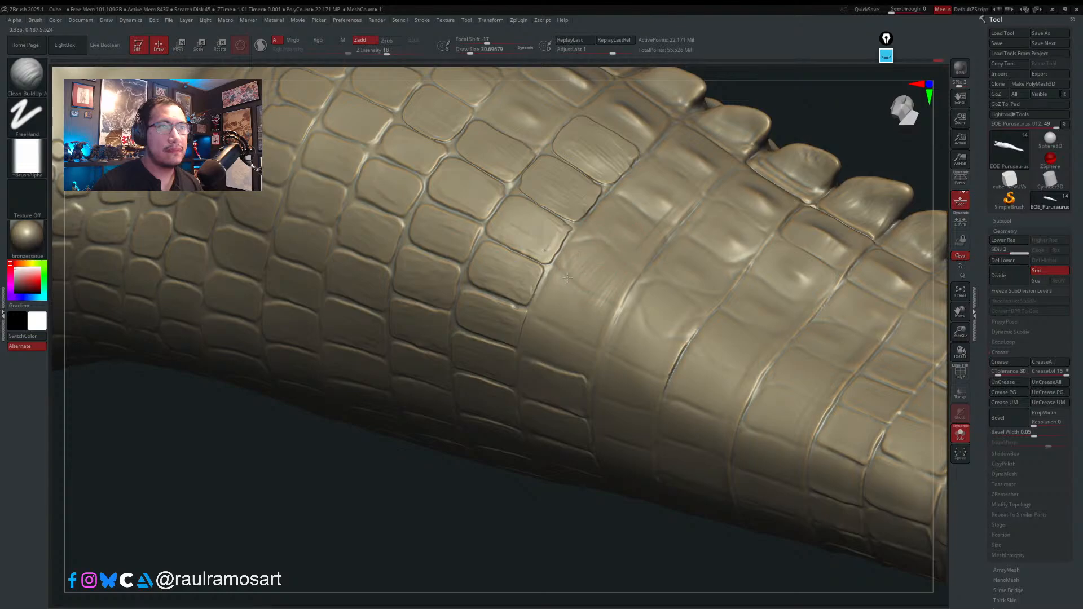
right_click_drag(620, 281, 602, 318)
mouse_move(605, 344)
left_mouse_down()
mouse_move(600, 359)
mouse_move(595, 330)
mouse_move(586, 360)
mouse_move(570, 330)
mouse_move(577, 352)
mouse_move(597, 334)
mouse_move(604, 355)
mouse_move(624, 335)
left_mouse_up()
mouse_move(623, 322)
right_mouse_down()
mouse_move(615, 298)
mouse_move(599, 358)
right_mouse_up()
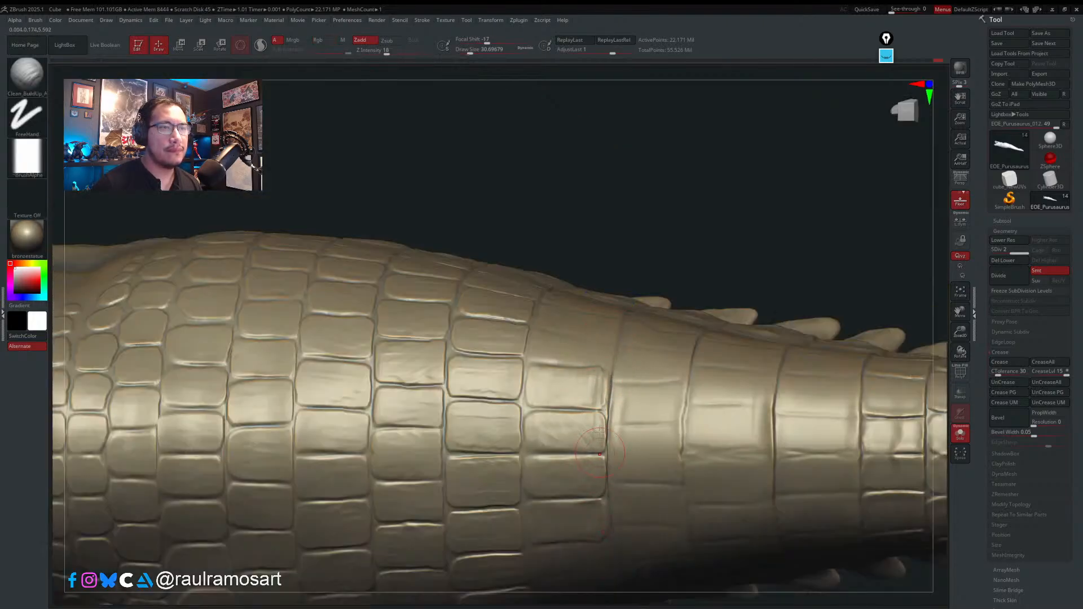
right_click_drag(633, 362, 574, 307)
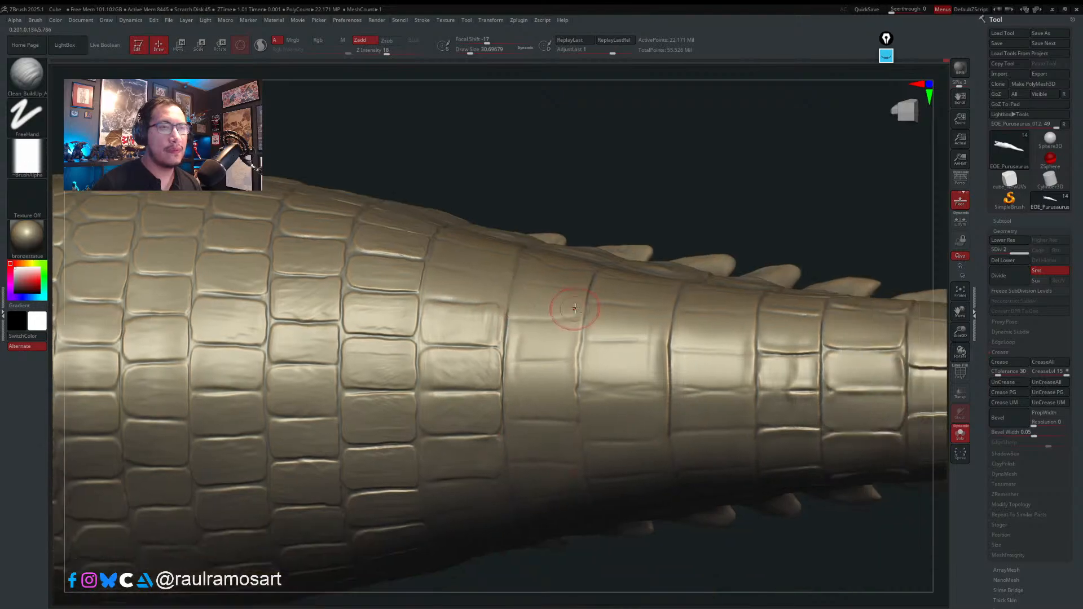
- Refine the plate surfaces on the side of the narrowing tail at draw sizes of about 18 and 29
key("s")
left_click_drag(578, 291, 574, 291)
right_click_drag(583, 277, 623, 233)
key("s")
left_click_drag(626, 227, 622, 228)
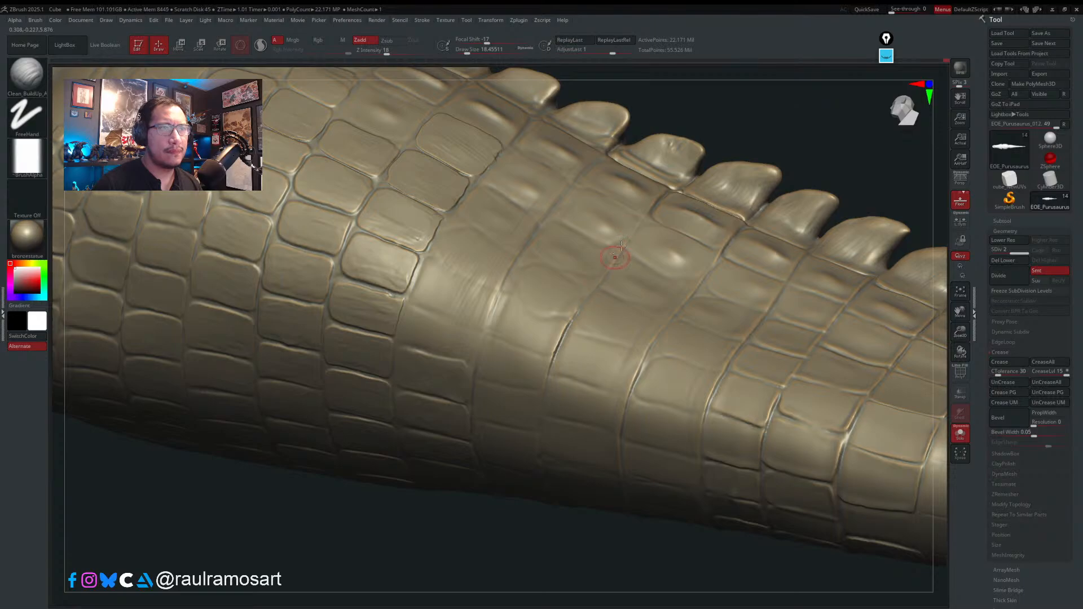
key("s")
left_click_drag(615, 283, 622, 283)
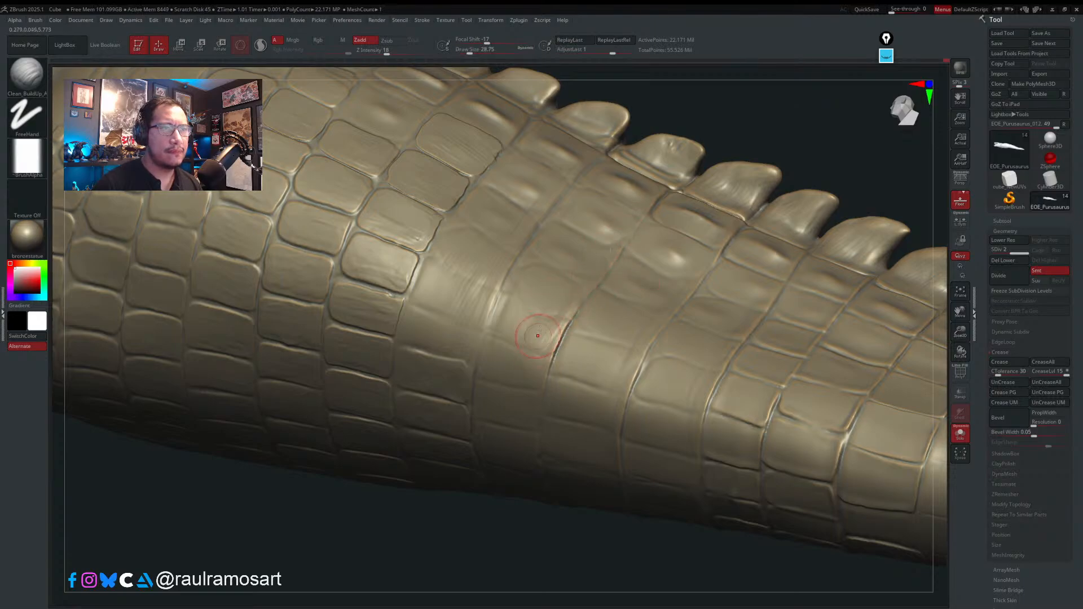
- Build up the rear edge of the first undivided underside ring at a draw size of about 31, undoing an unwanted stroke
right_click_drag(538, 336, 546, 369)
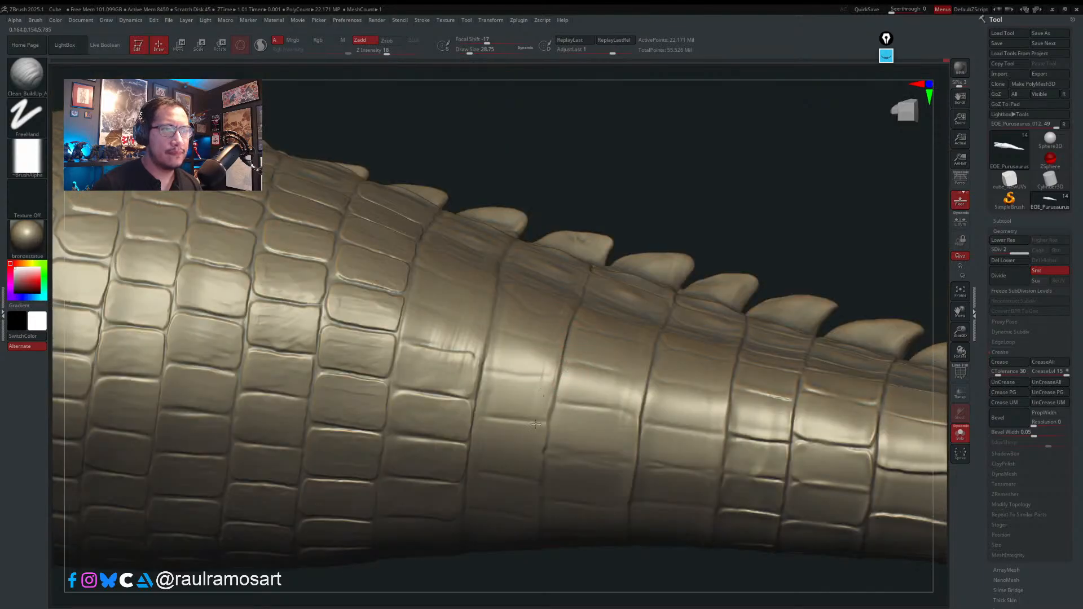
right_click_drag(537, 485, 535, 407)
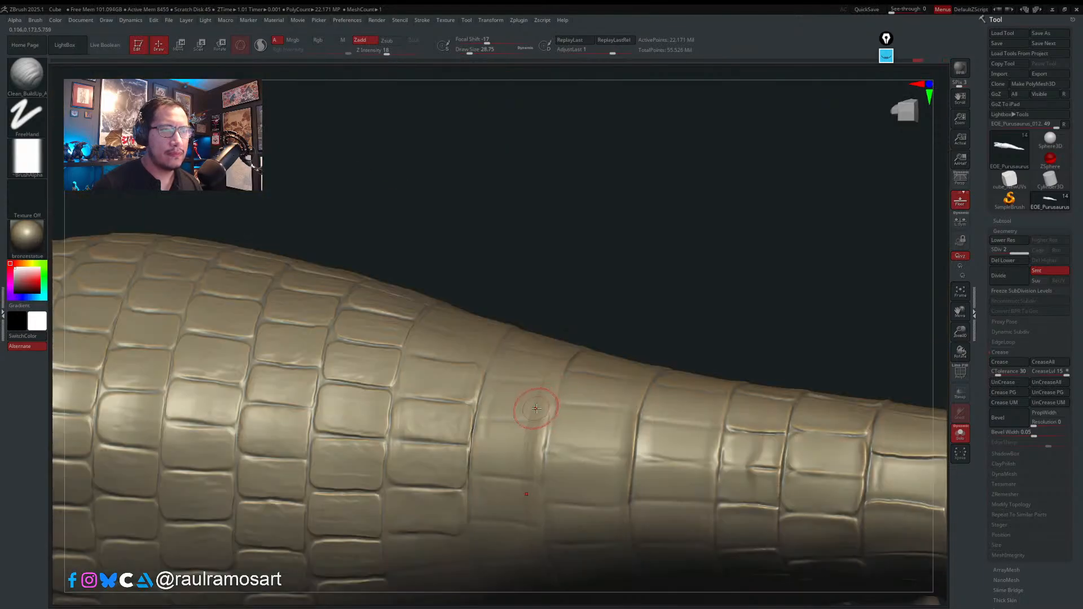
key("s")
left_click_drag(550, 394, 544, 418)
key("s")
key("ctrl+z")
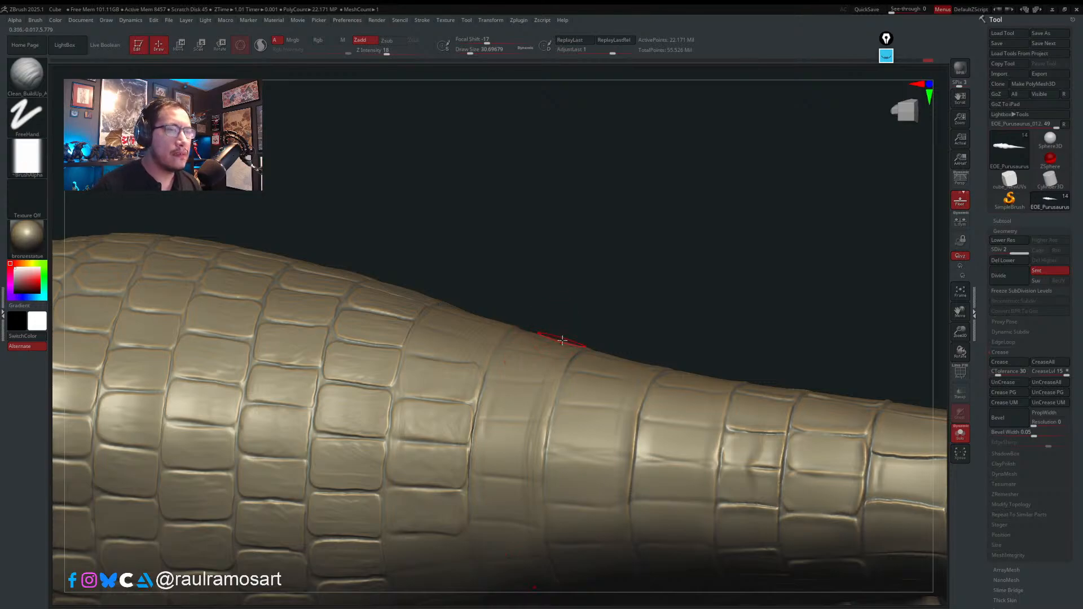
- Enlarge the draw size to about 54 and fill the lengthwise plate divisions across the first undivided underside ring
right_click_drag(560, 338, 548, 272)
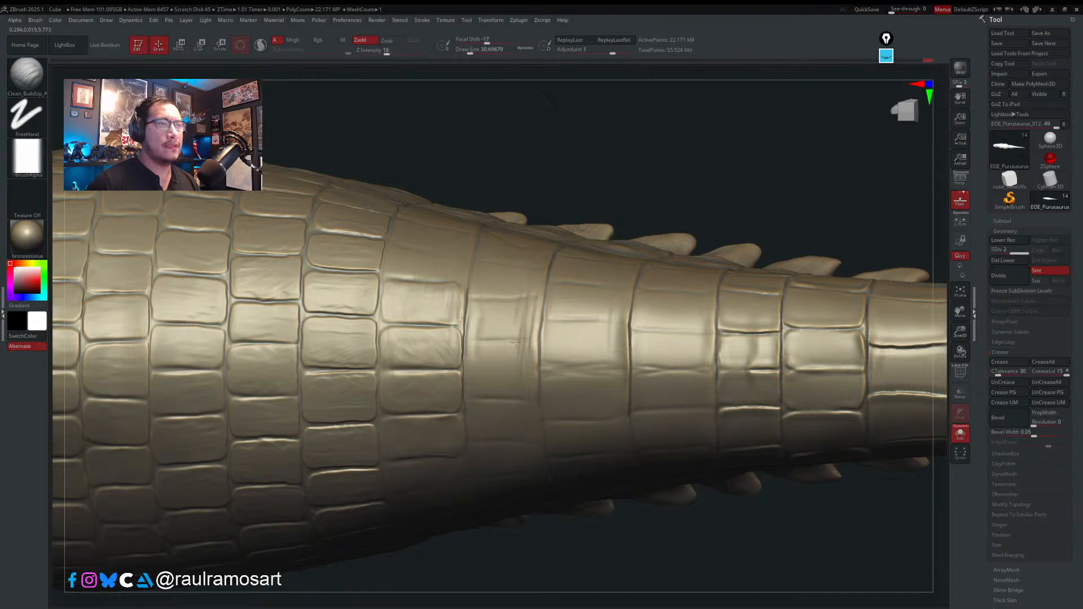
key("s")
mouse_move(510, 295)
left_mouse_down()
mouse_move(508, 338)
mouse_move(502, 256)
left_mouse_up()
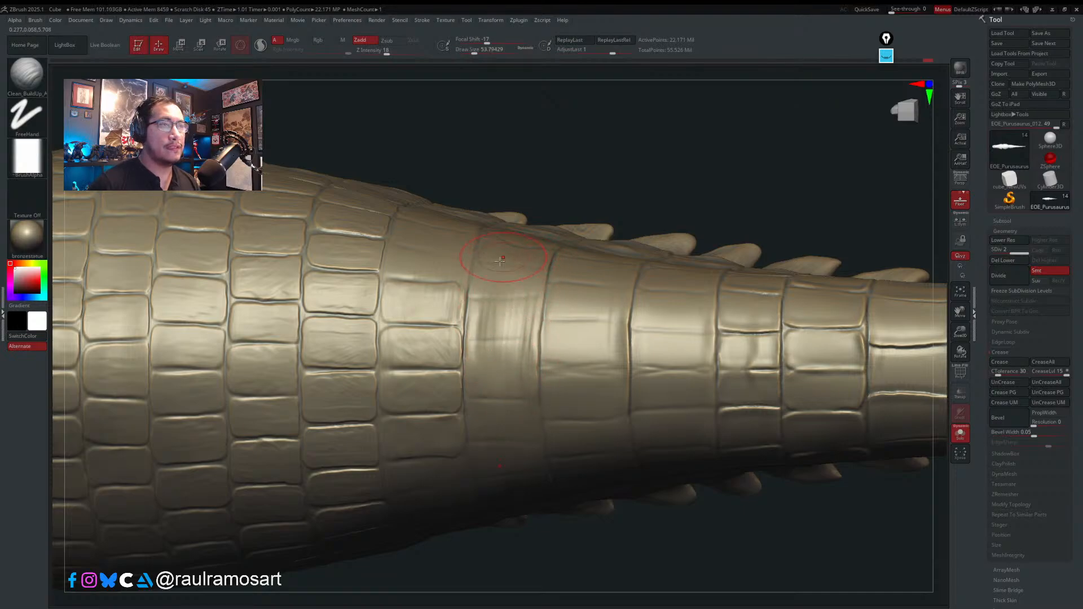
mouse_move(493, 348)
left_mouse_down()
mouse_move(485, 337)
mouse_move(510, 276)
mouse_move(498, 364)
mouse_move(500, 347)
left_mouse_up()
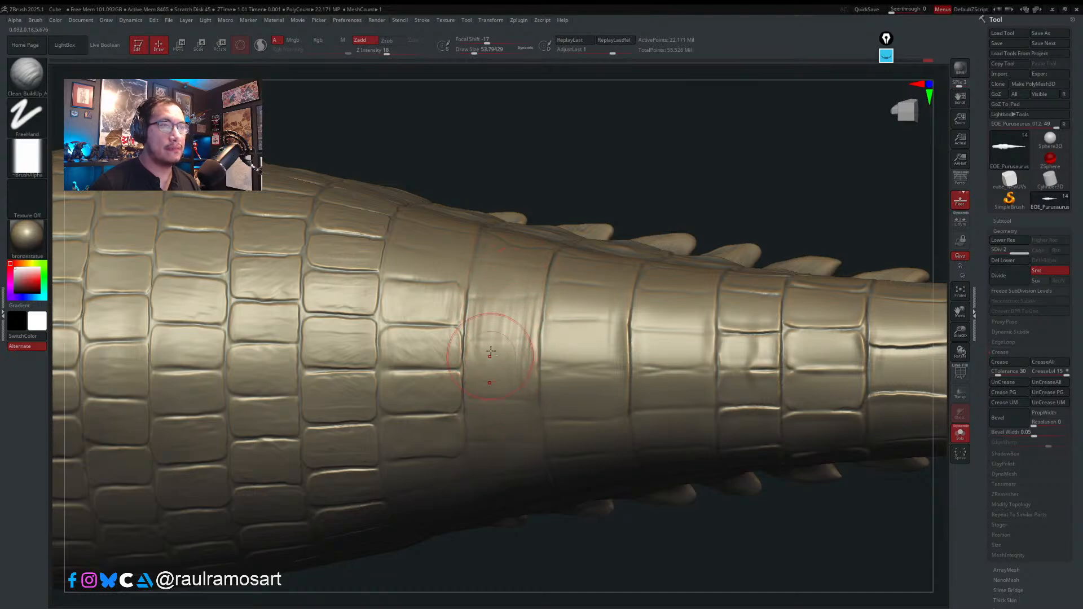
- Reduce the draw size to about 35 and blend the built-up ring around the side of the tail
mouse_move(502, 321)
right_mouse_down()
mouse_move(662, 461)
mouse_move(662, 435)
mouse_move(547, 326)
mouse_move(550, 310)
right_mouse_up()
key("s")
left_click_drag(551, 309, 536, 315)
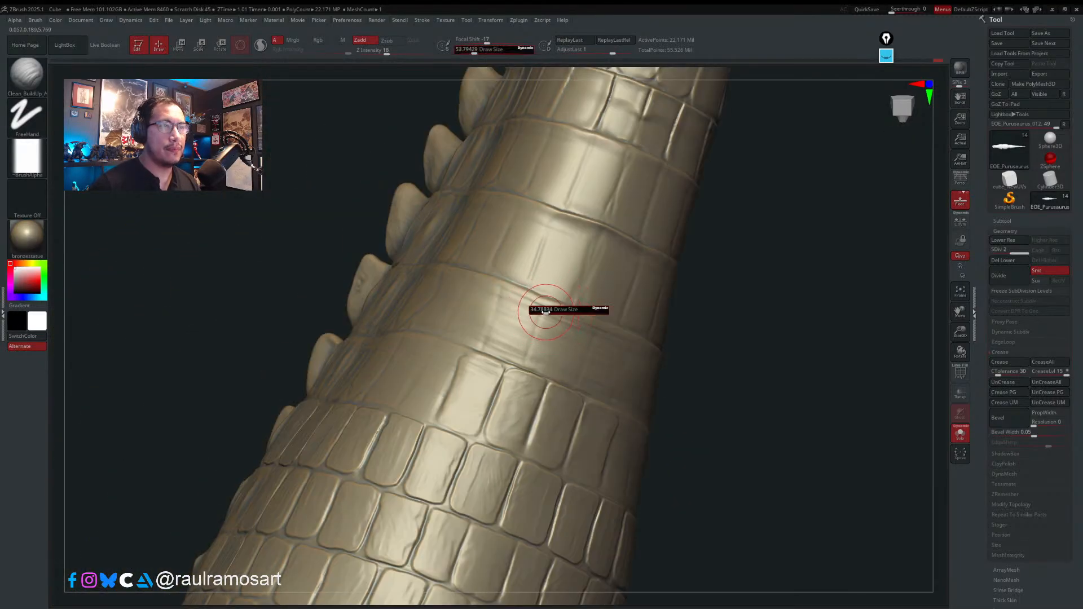
right_click_drag(536, 314, 563, 312)
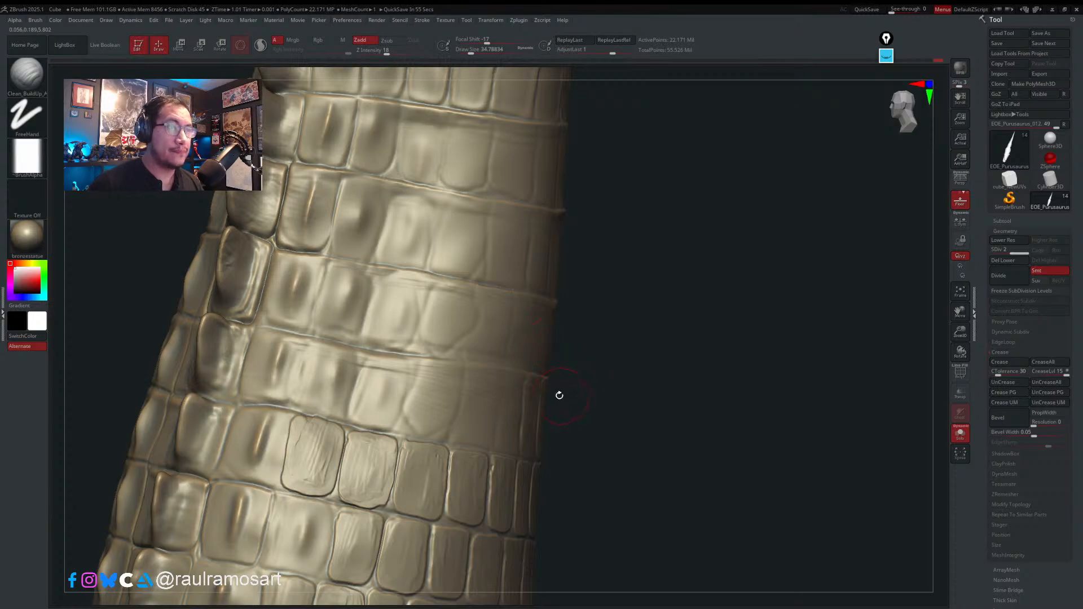
mouse_move(559, 395)
left_mouse_down()
mouse_move(560, 380)
mouse_move(566, 416)
mouse_move(493, 425)
left_mouse_up()
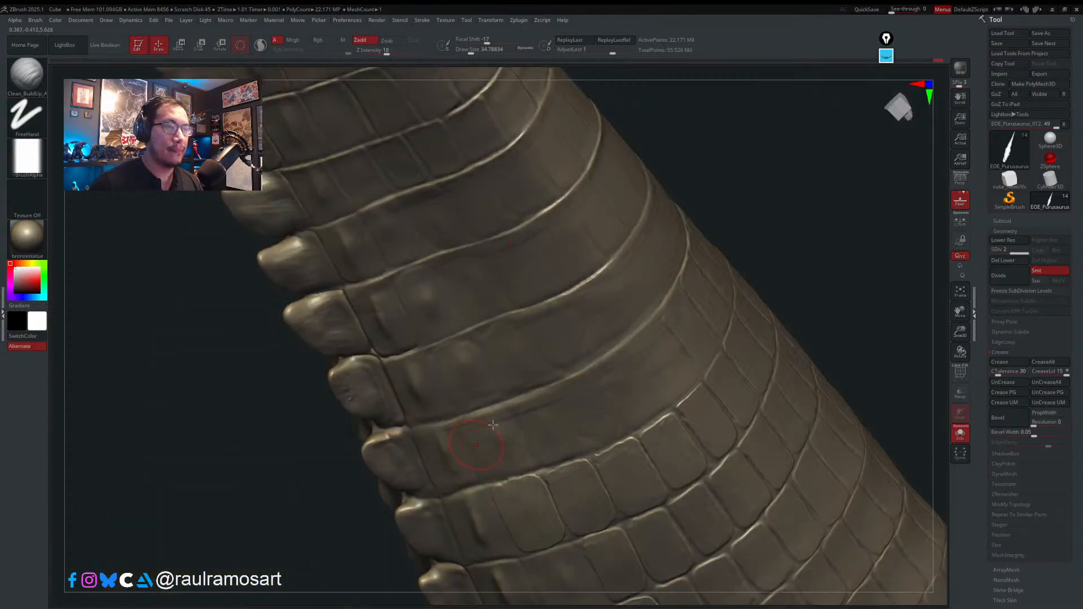
mouse_move(492, 424)
right_mouse_down()
mouse_move(418, 290)
mouse_move(599, 379)
mouse_move(654, 331)
mouse_move(508, 375)
right_mouse_up()
- Switch to the Pinch brush at a draw size of about 59 and tighten the seams between the tail rings
key("b")
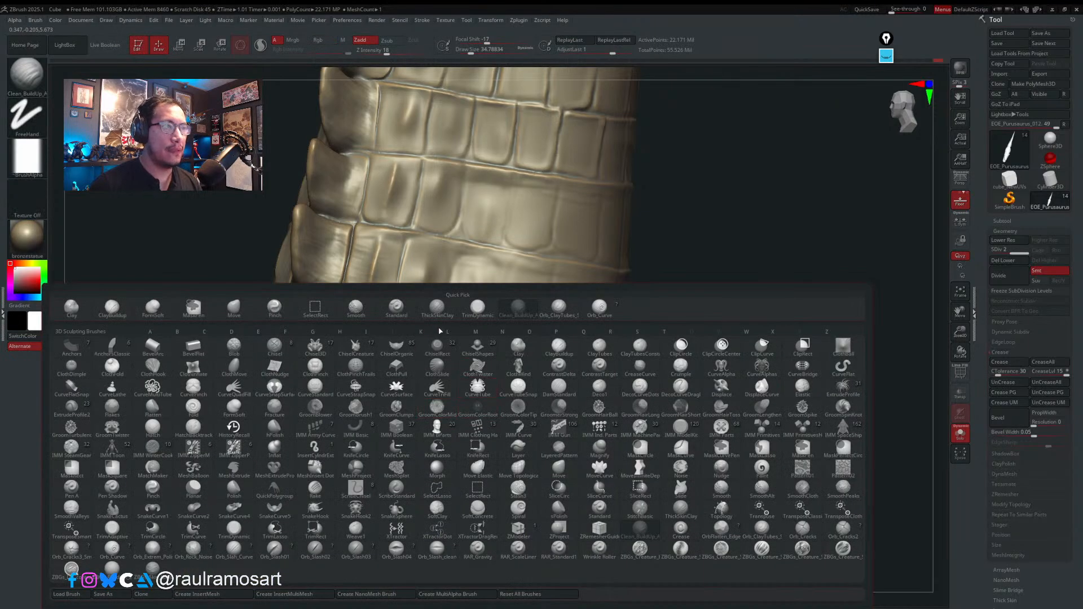
left_click(268, 311)
key("s")
left_click_drag(385, 328, 539, 341)
left_click_drag(338, 389, 507, 418)
right_click_drag(688, 443, 600, 434)
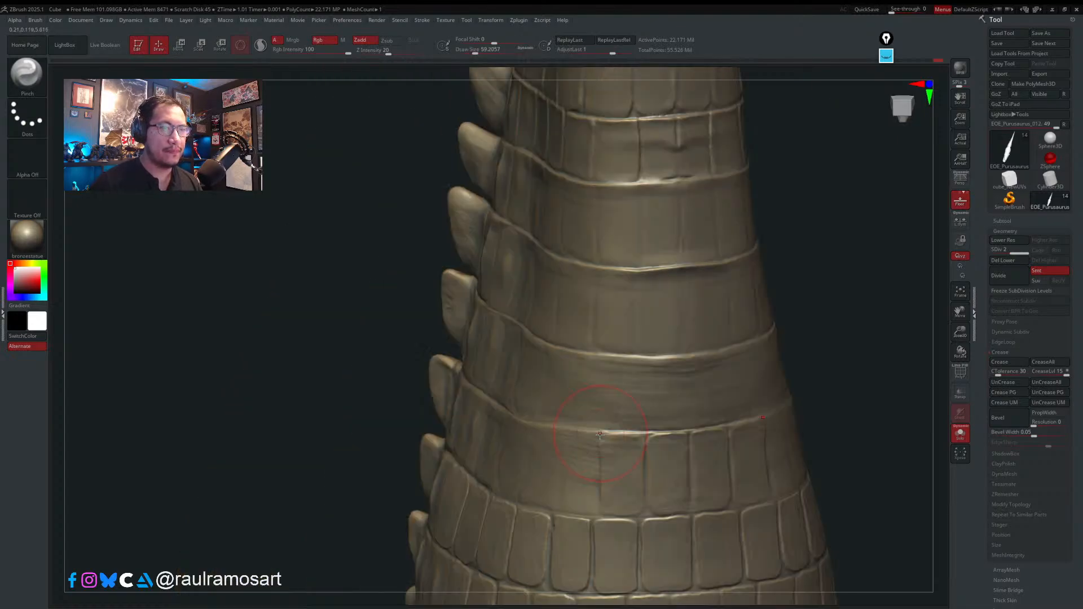
left_click_drag(579, 437, 705, 431)
left_click_drag(547, 351, 677, 355)
left_click_drag(560, 254, 704, 262)
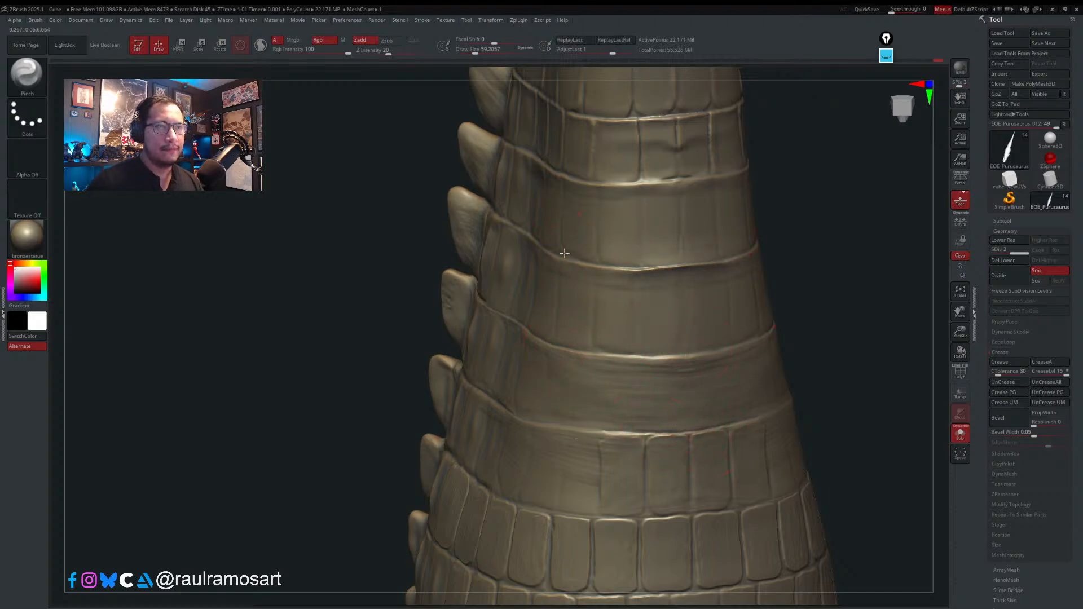
- Switch to Clean_BuildUp at a draw size of about 49, then fill and smooth the lengthwise divisions across the narrower underside rings
mouse_move(560, 235)
right_mouse_down()
mouse_move(614, 322)
mouse_move(710, 387)
mouse_move(752, 379)
mouse_move(646, 303)
mouse_move(652, 337)
mouse_move(648, 321)
mouse_move(599, 314)
right_mouse_up()
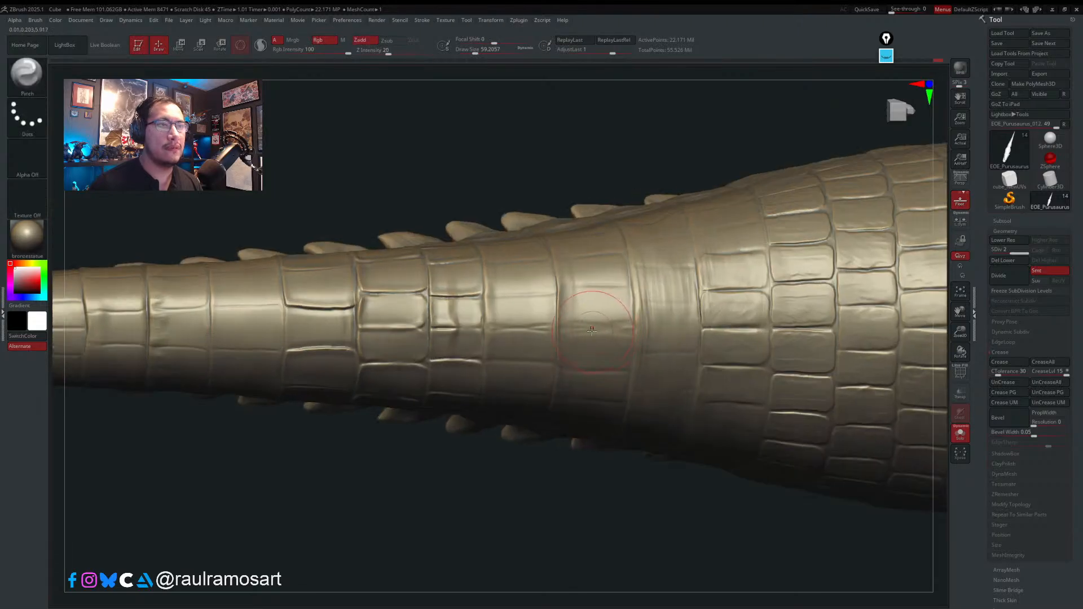
key("b")
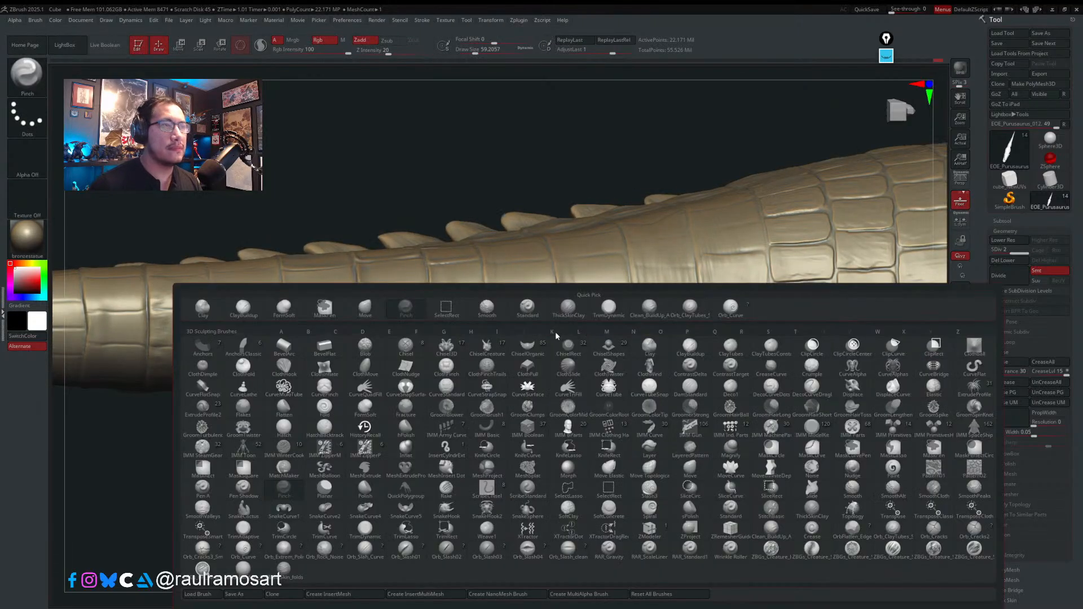
left_click(649, 310)
mouse_move(499, 287)
left_mouse_down()
mouse_move(491, 314)
mouse_move(507, 324)
mouse_move(516, 305)
mouse_move(530, 318)
mouse_move(544, 294)
mouse_move(528, 341)
mouse_move(516, 296)
mouse_move(510, 322)
mouse_move(496, 293)
mouse_move(512, 324)
mouse_move(508, 291)
mouse_move(444, 313)
mouse_move(441, 281)
mouse_move(476, 299)
mouse_move(460, 333)
mouse_move(424, 307)
mouse_move(470, 315)
mouse_move(496, 284)
mouse_move(459, 299)
mouse_move(444, 325)
mouse_move(485, 293)
mouse_move(497, 305)
mouse_move(462, 290)
mouse_move(442, 301)
mouse_move(464, 310)
mouse_move(460, 293)
mouse_move(472, 316)
mouse_move(418, 295)
mouse_move(423, 307)
mouse_move(389, 304)
mouse_move(369, 280)
mouse_move(358, 310)
mouse_move(416, 298)
mouse_move(372, 307)
mouse_move(362, 301)
mouse_move(377, 279)
mouse_move(392, 319)
left_mouse_up()
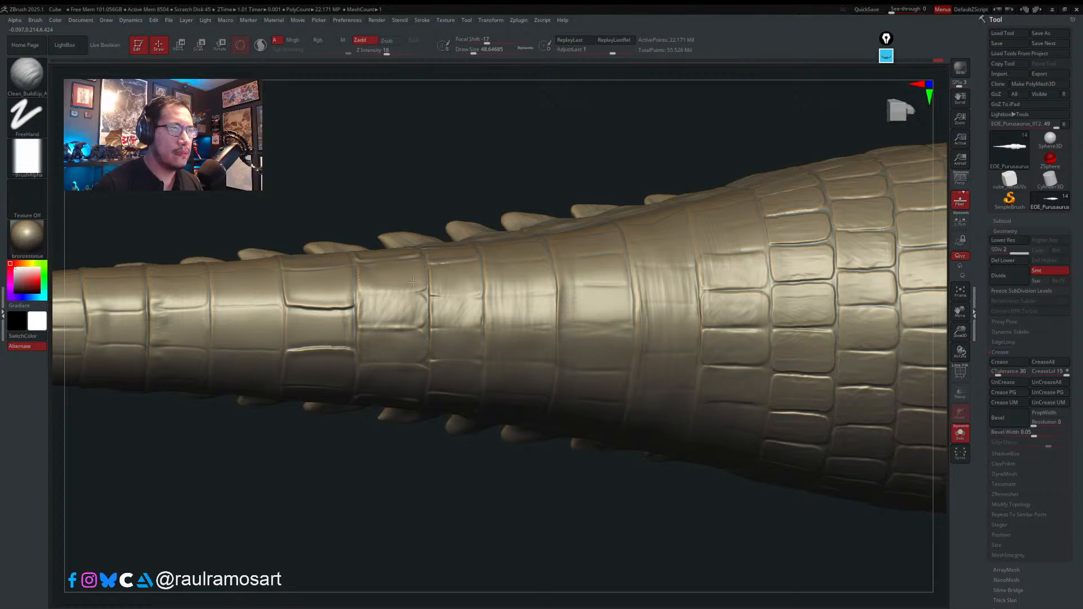
key("shift")
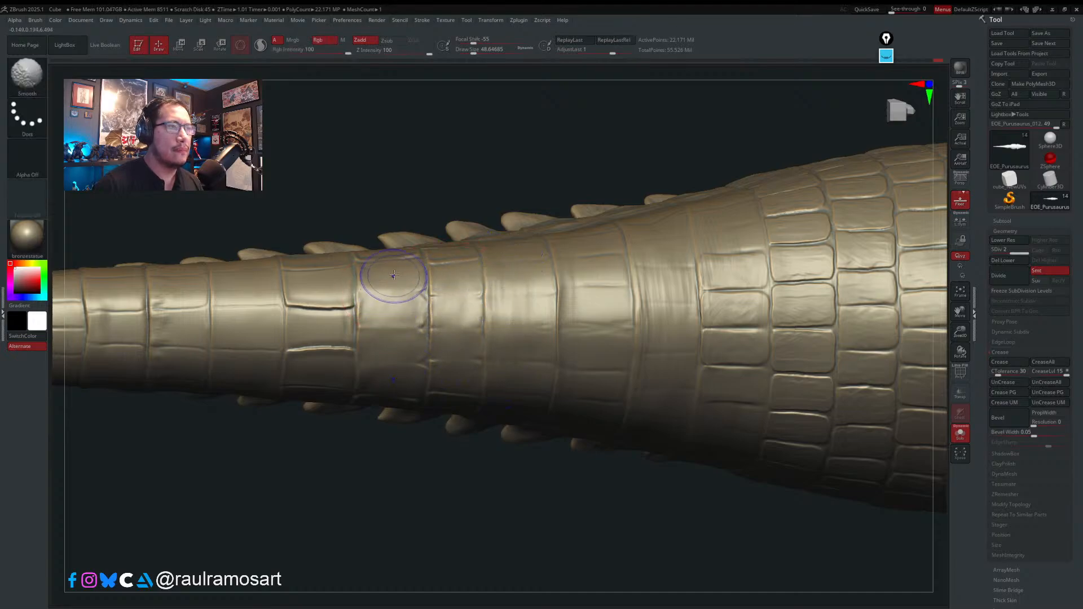
left_click_drag(394, 274, 387, 266, "shift")
mouse_move(293, 293)
left_mouse_down()
mouse_move(295, 351)
mouse_move(307, 327)
mouse_move(322, 346)
mouse_move(345, 304)
mouse_move(330, 316)
mouse_move(299, 307)
left_mouse_up()
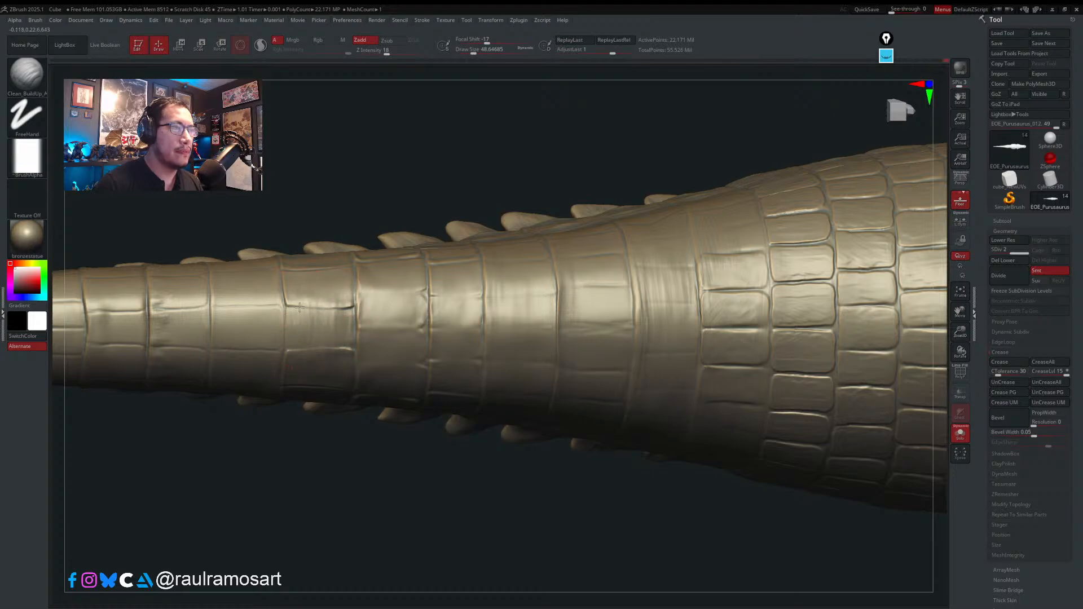
- Reduce the draw size to about 17 and clean up the seam below the filled underside tail ring
right_click_drag(318, 289, 418, 324)
right_click_drag(557, 360, 597, 371)
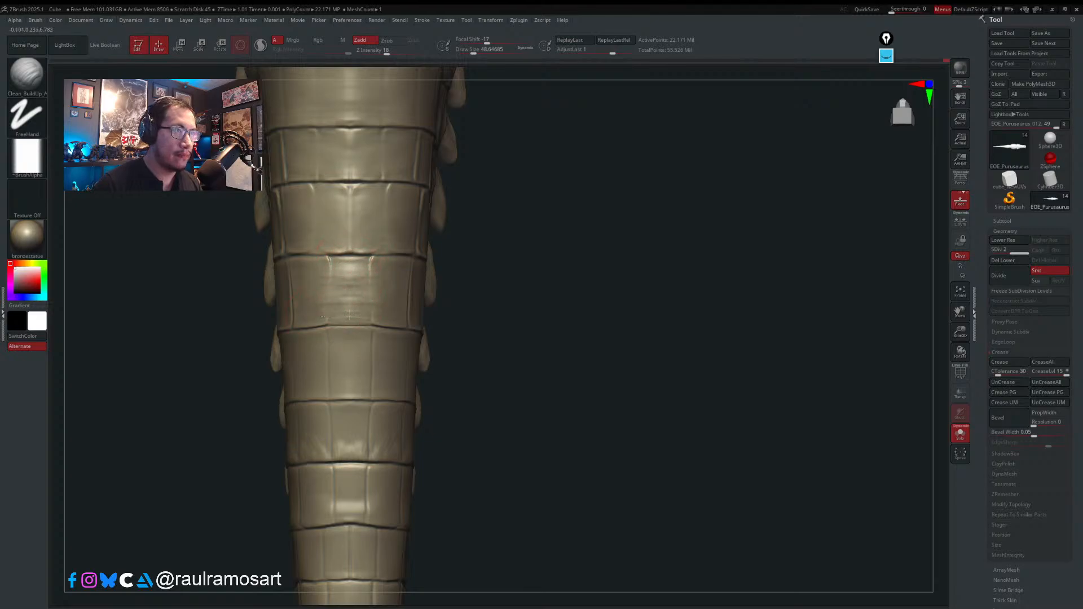
key("s")
mouse_move(334, 317)
left_mouse_down()
mouse_move(300, 319)
mouse_move(347, 322)
left_mouse_up()
key("s")
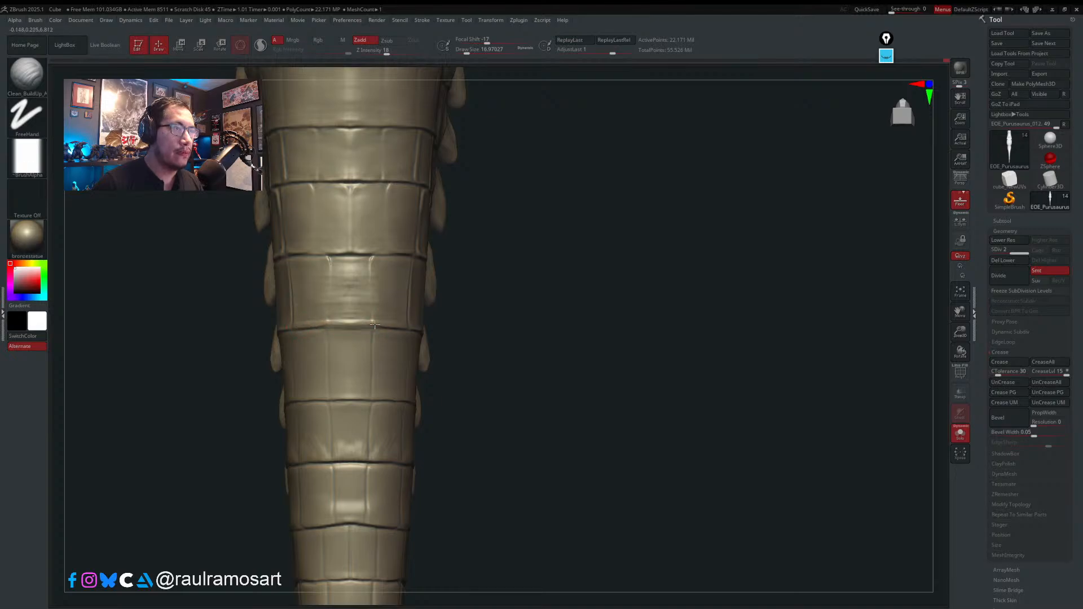
- Increase the draw size to about 29 and fill and smooth the middle of the underside tail ring above the narrower rings
key("s")
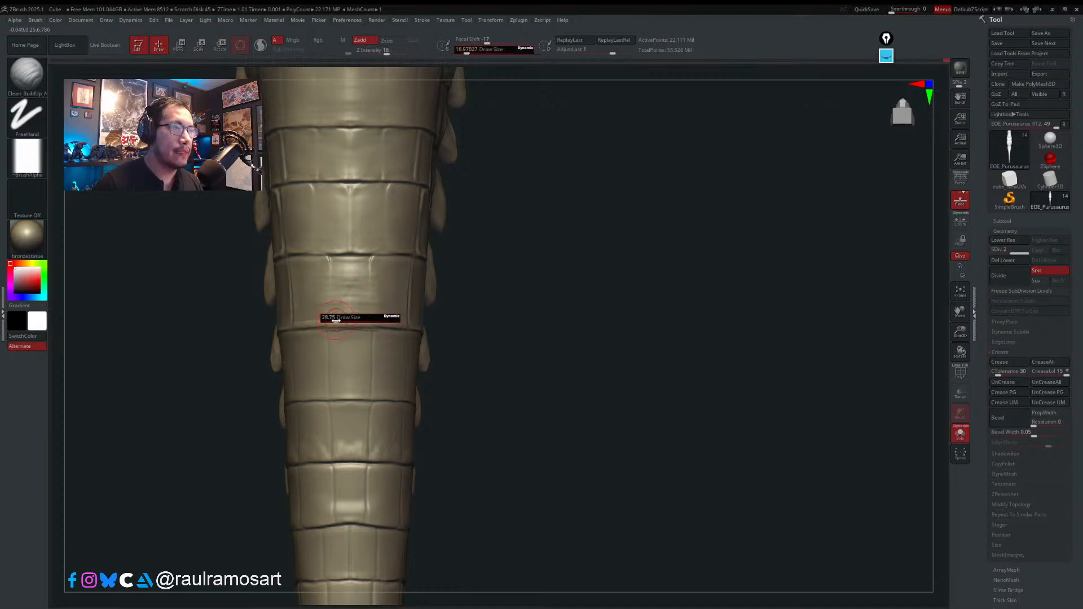
left_click_drag(333, 318, 326, 318)
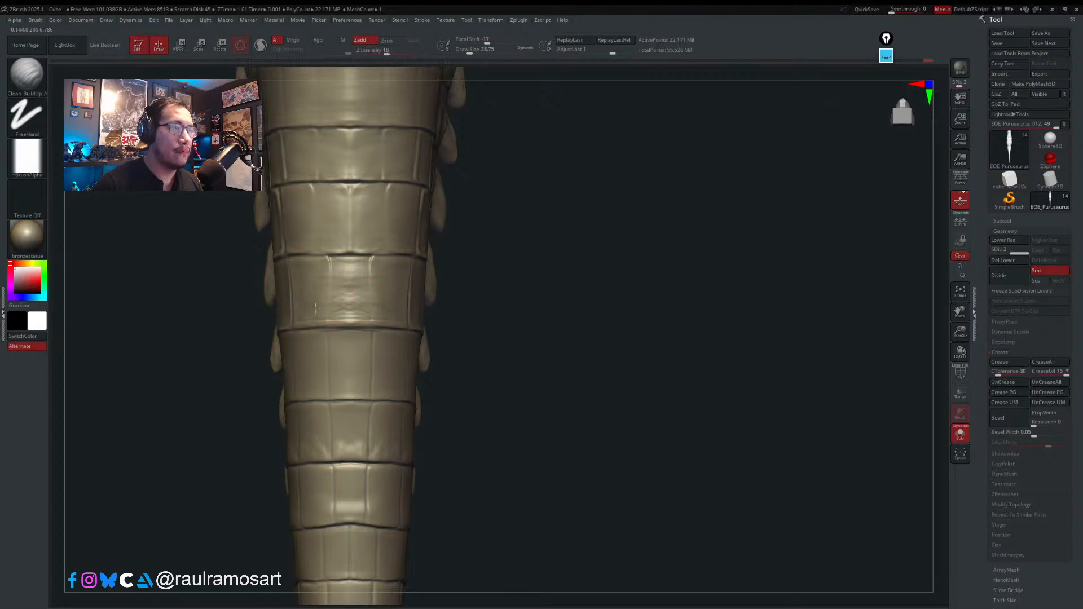
left_click_drag(353, 276, 340, 276)
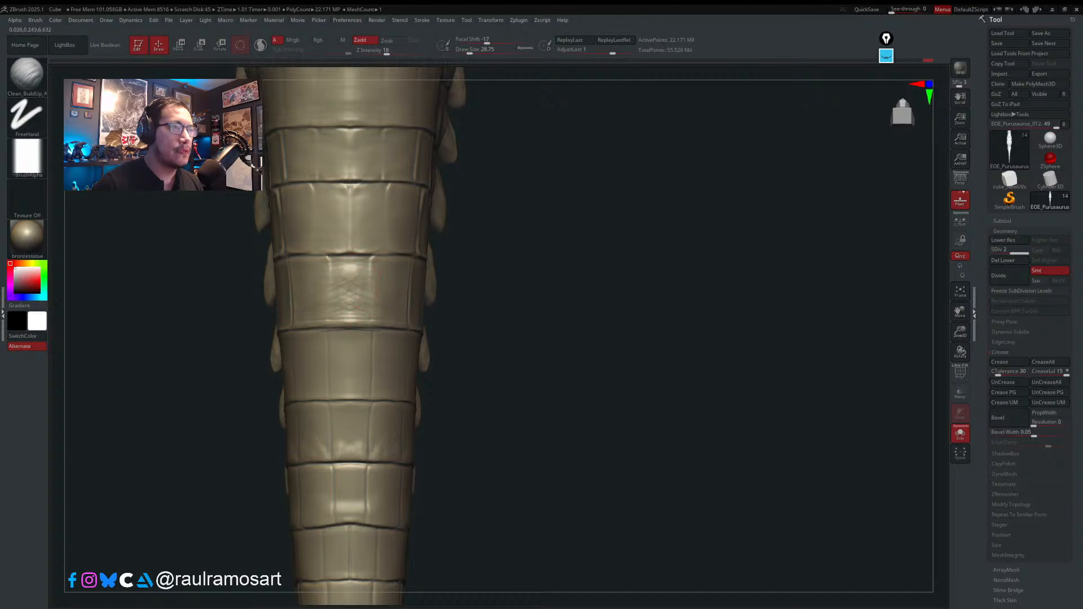
mouse_move(340, 290)
left_mouse_down()
mouse_move(356, 289)
mouse_move(355, 271)
mouse_move(350, 286)
mouse_move(370, 289)
mouse_move(351, 263)
mouse_move(366, 268)
mouse_move(380, 302)
left_mouse_up()
- Examine the side scutes and plate rows of the tail from the side and the back
key("s")
key("bracketleft")
mouse_move(374, 350)
right_mouse_down()
mouse_move(428, 307)
mouse_move(539, 355)
mouse_move(695, 276)
right_mouse_up()
mouse_move(433, 314)
right_mouse_down("ctrl")
mouse_move(417, 253)
mouse_move(433, 328)
mouse_move(420, 440)
right_mouse_up("ctrl")
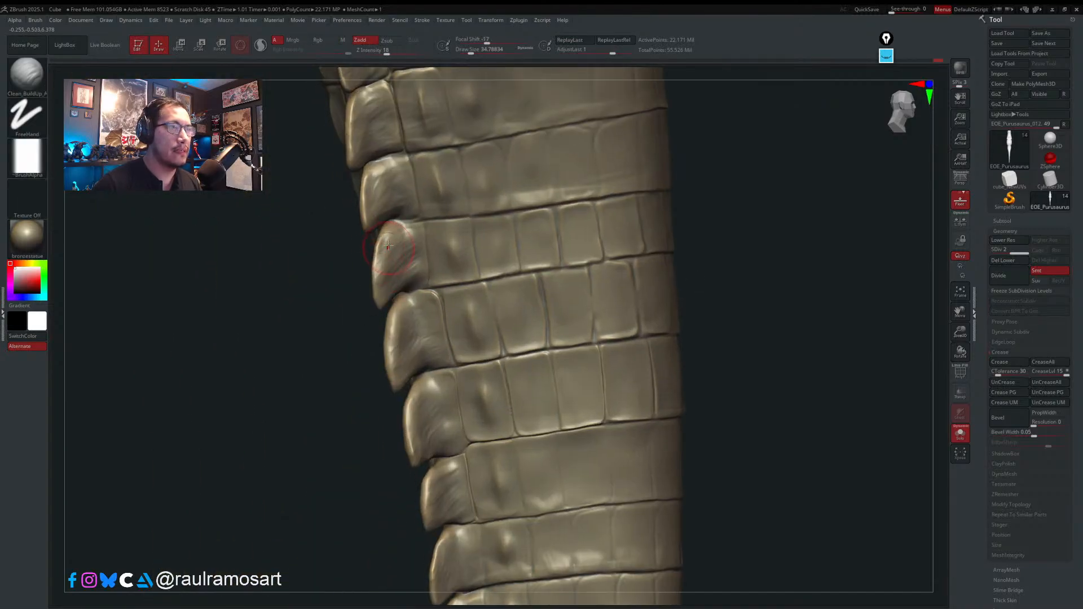
key("s")
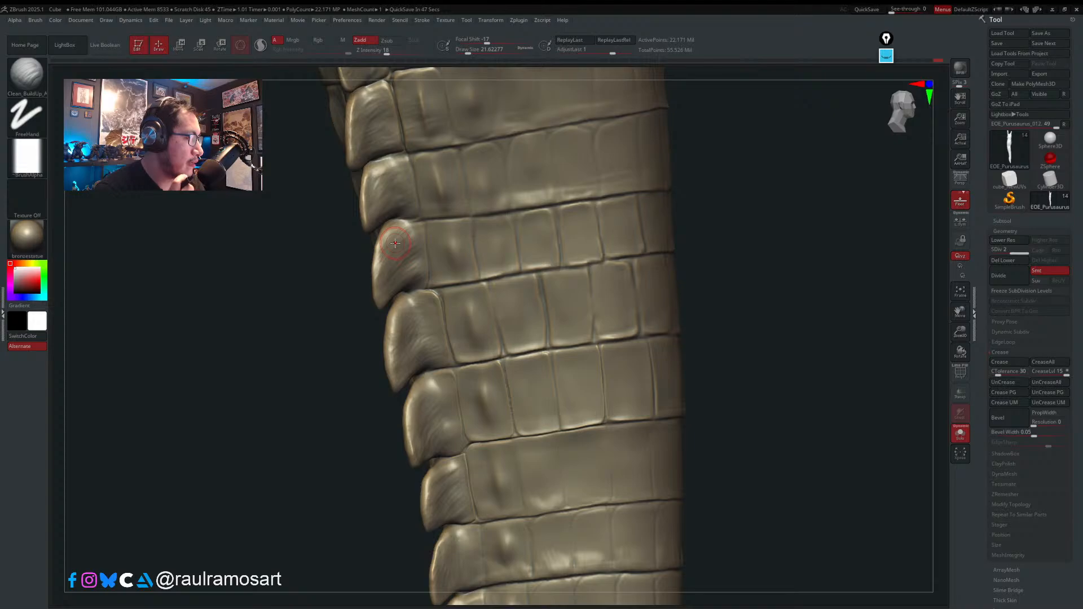
left_click_drag(703, 354, 691, 353)
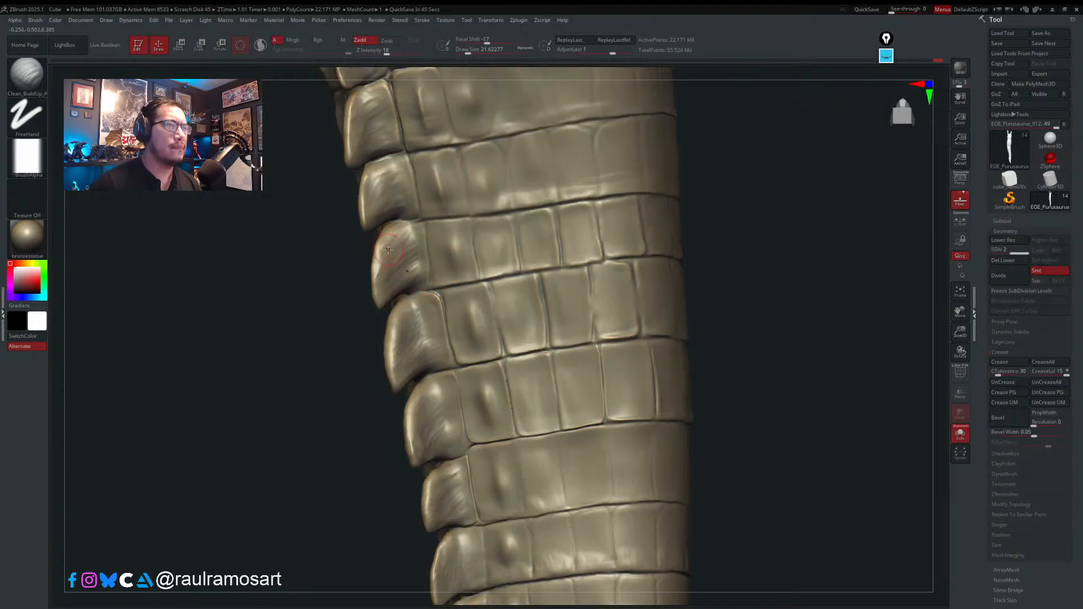
right_click_drag(389, 248, 381, 245)
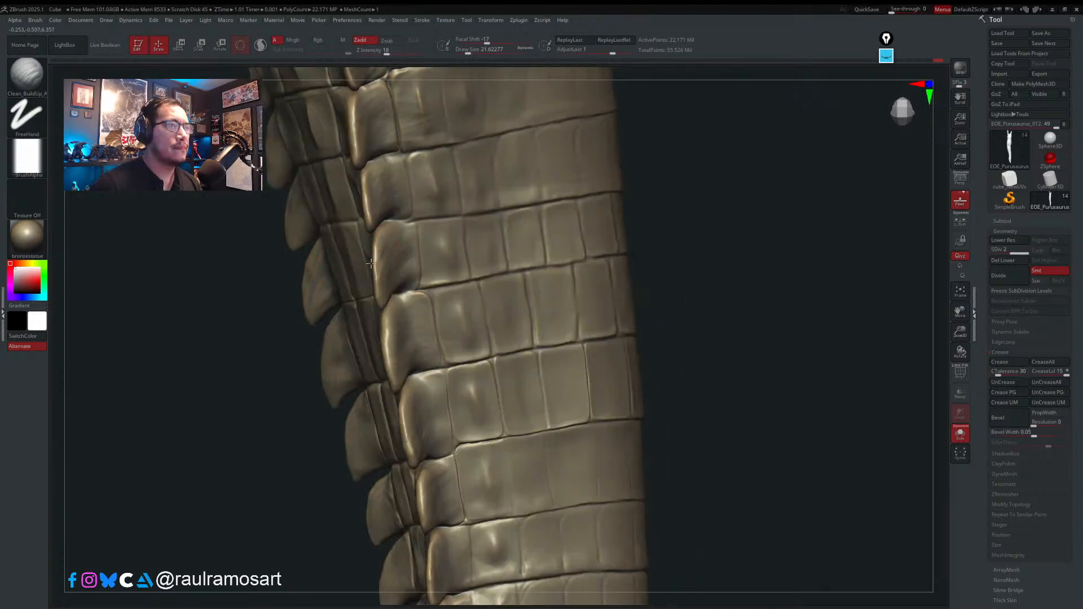
right_click_drag(375, 280, 391, 278)
right_click_drag(344, 229, 368, 362)
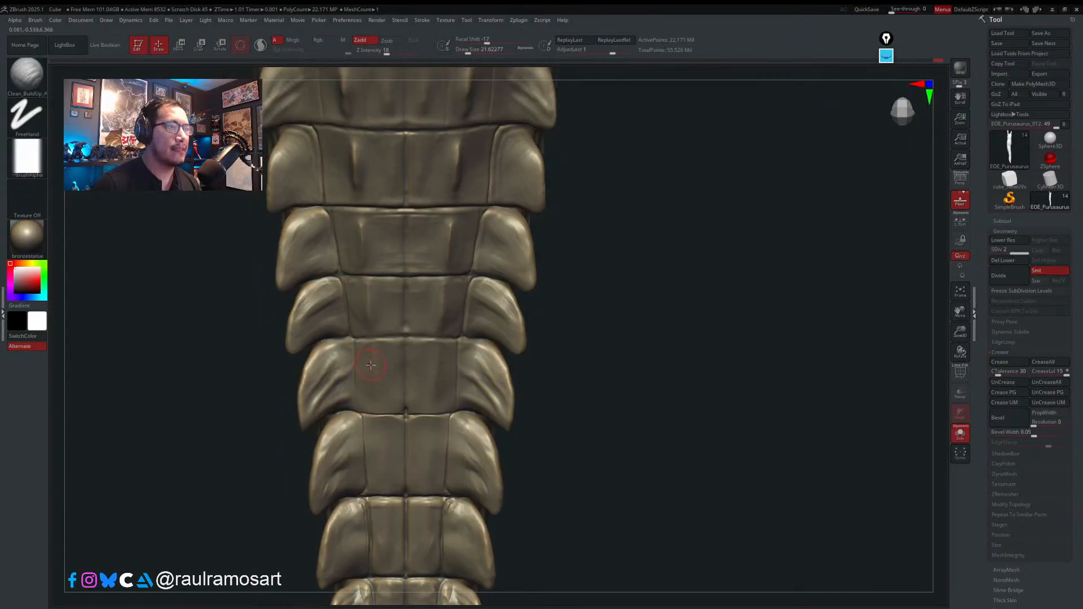
- Switch to the Pinch brush at a draw size of about 43 and tighten the seams between the tail's back plates and side scutes
key("b")
left_click(235, 309)
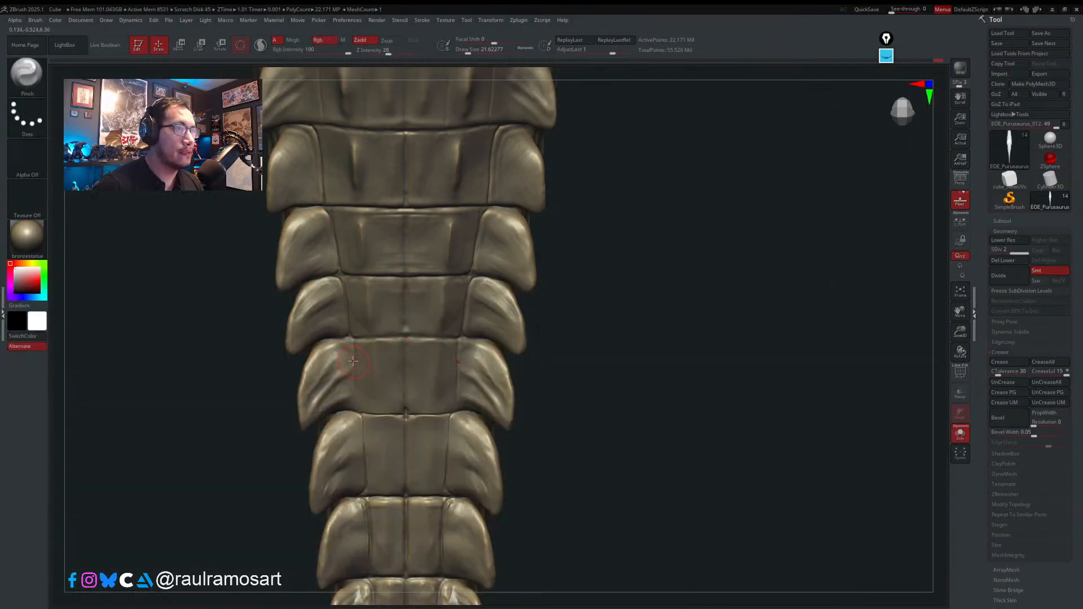
key("s")
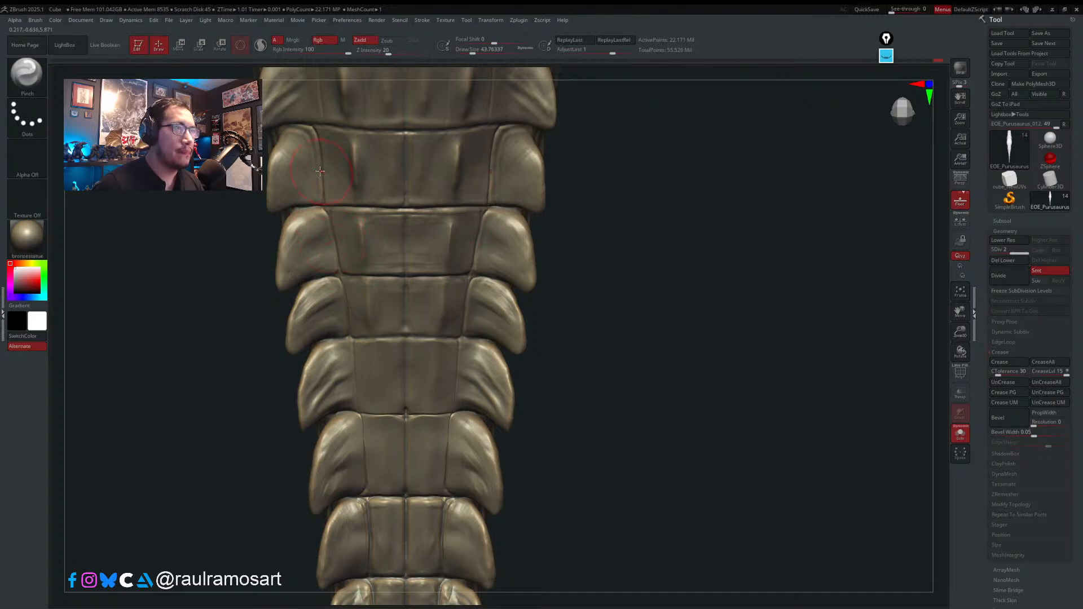
- Reduce the draw size to about 33 and pinch the lengthwise divisions and midline across the wider back rings of the tail
right_click_drag(315, 131, 422, 276)
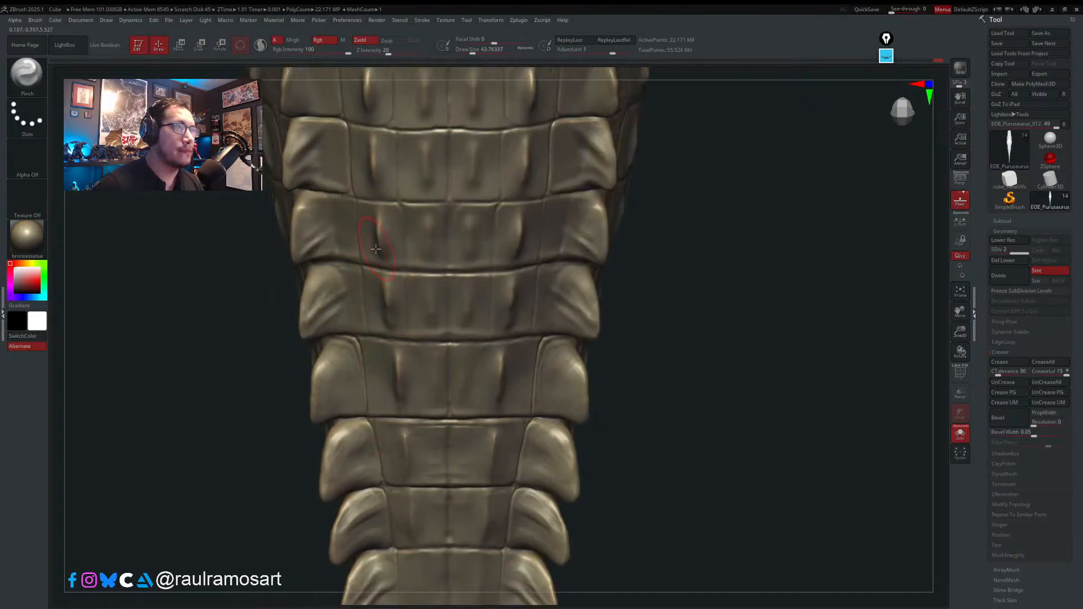
key("s")
left_click_drag(449, 245, 446, 245)
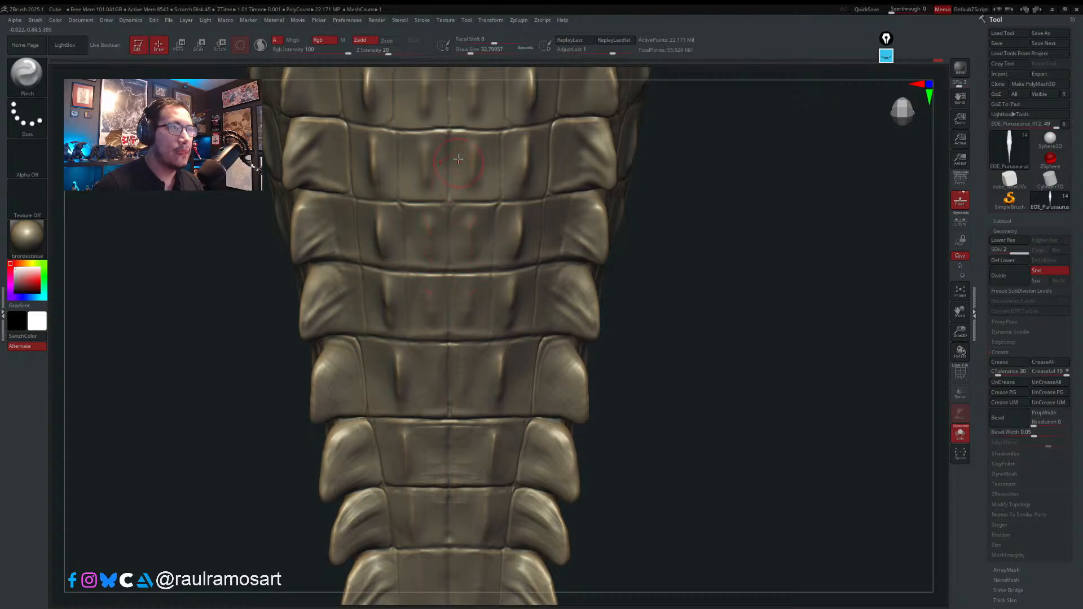
right_click_drag(449, 207, 358, 240)
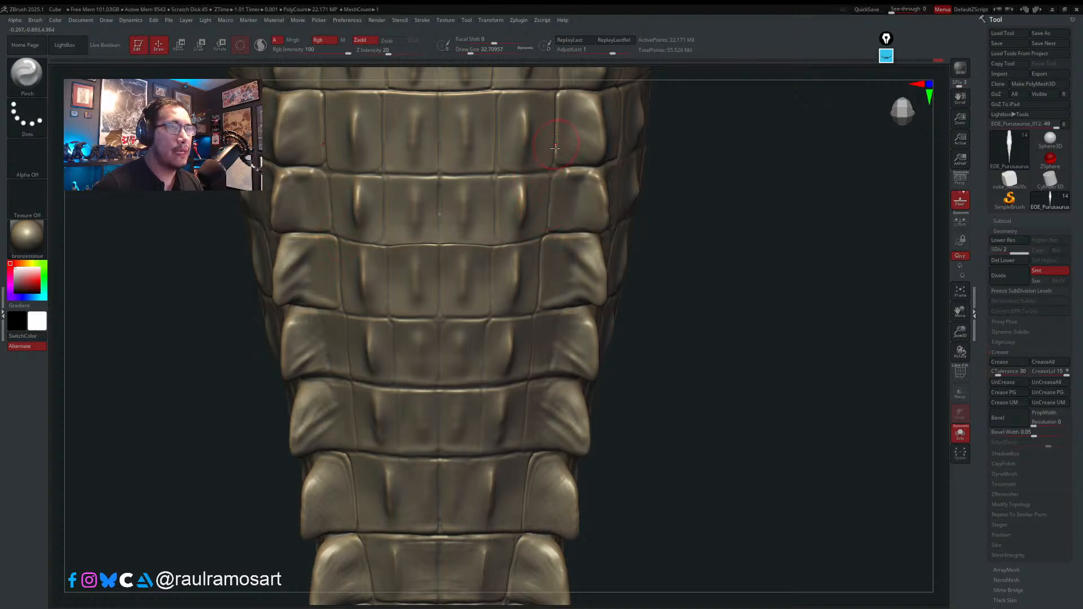
- Increase the draw size to about 41 and pinch the crosswise seams between the keeled plate rows at the tail base
right_click_drag(543, 253, 534, 457, "alt")
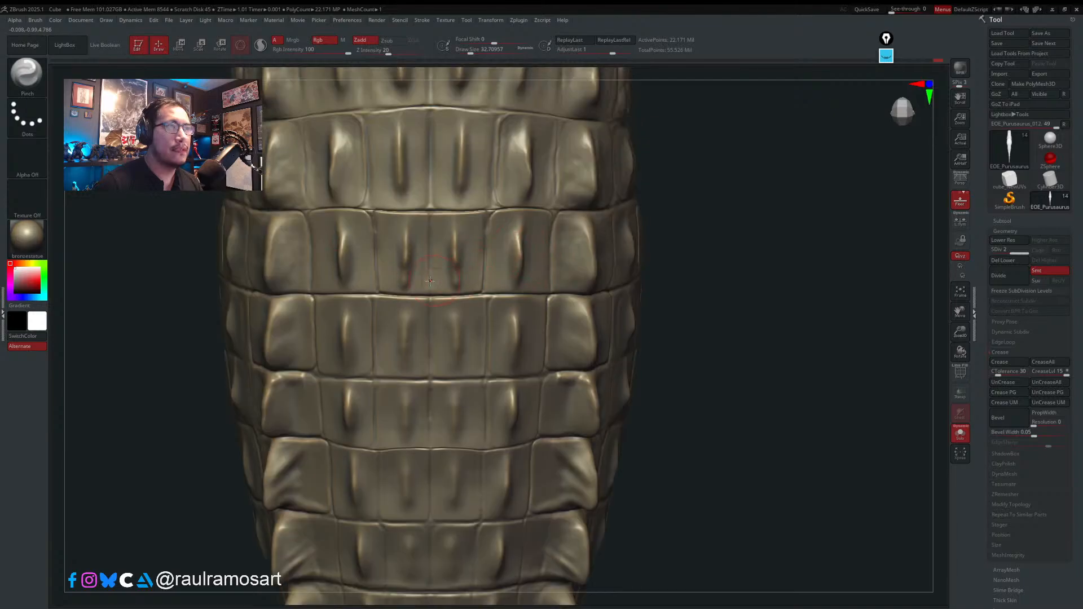
key("s")
left_click_drag(423, 287, 409, 286)
left_click_drag(320, 291, 544, 278)
left_click_drag(388, 207, 535, 204)
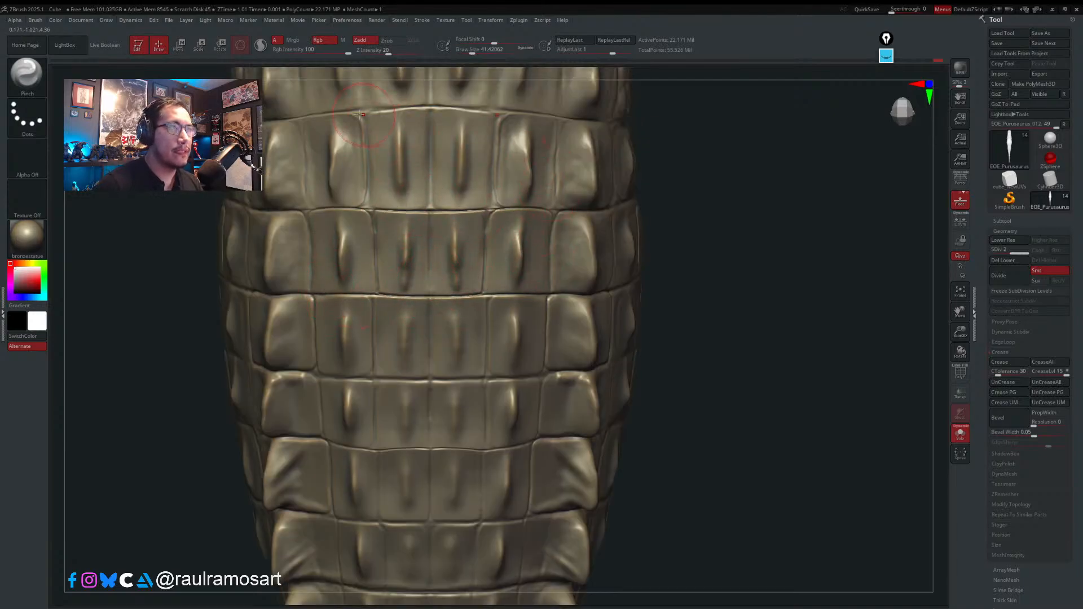
left_click_drag(401, 105, 567, 115)
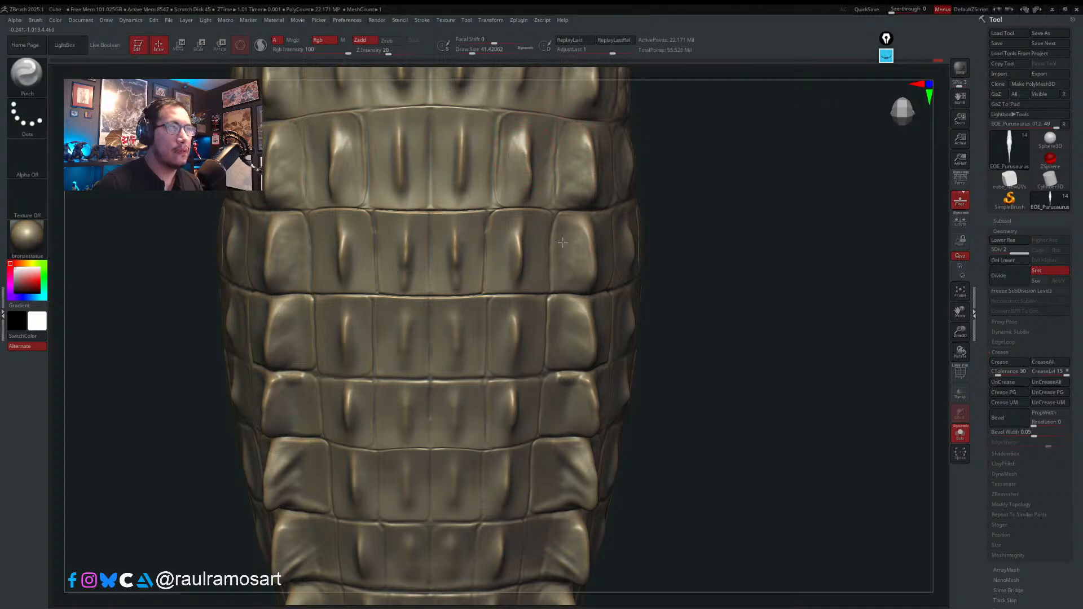
- Tighten the crosswise seam between the plate rows behind the hips, continuing it to the outer plates beside the hind leg
mouse_move(412, 99)
right_mouse_down("alt")
mouse_move(464, 200)
mouse_move(460, 285)
right_mouse_up("alt")
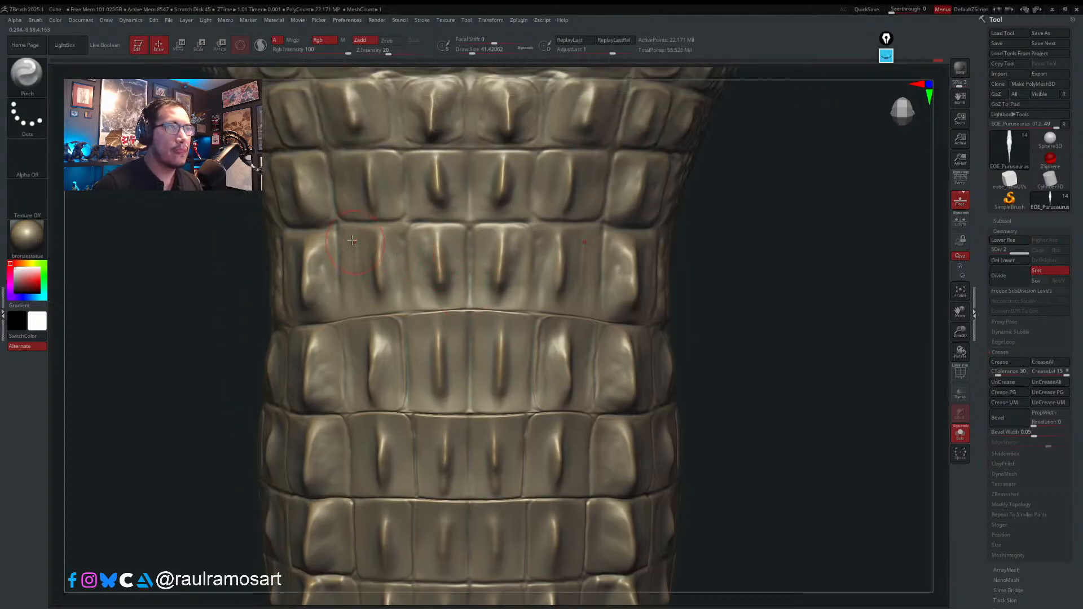
left_click_drag(349, 222, 524, 222)
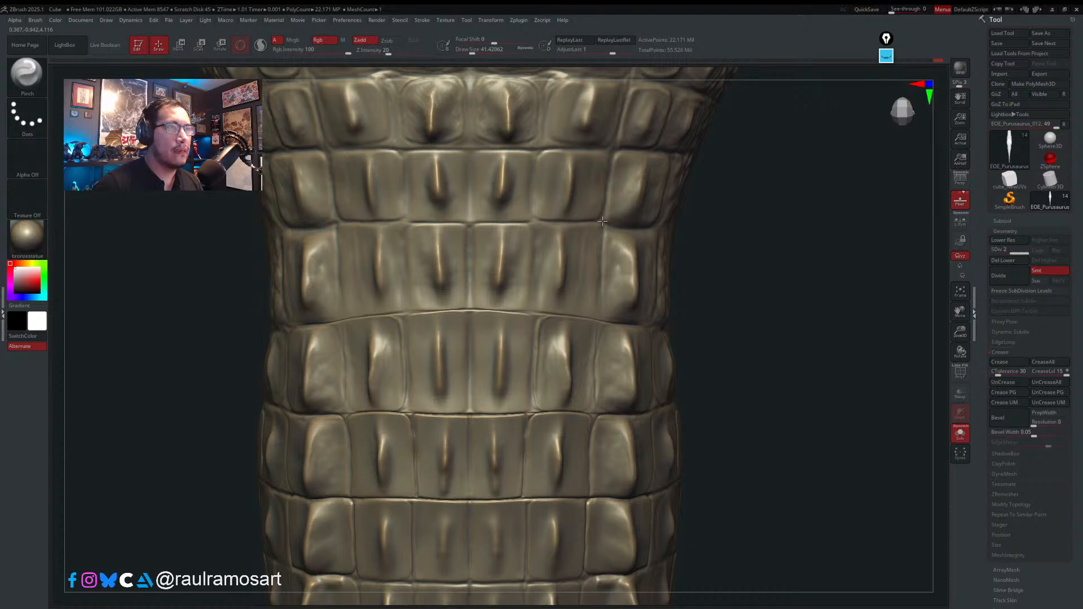
right_click_drag(598, 233, 621, 237)
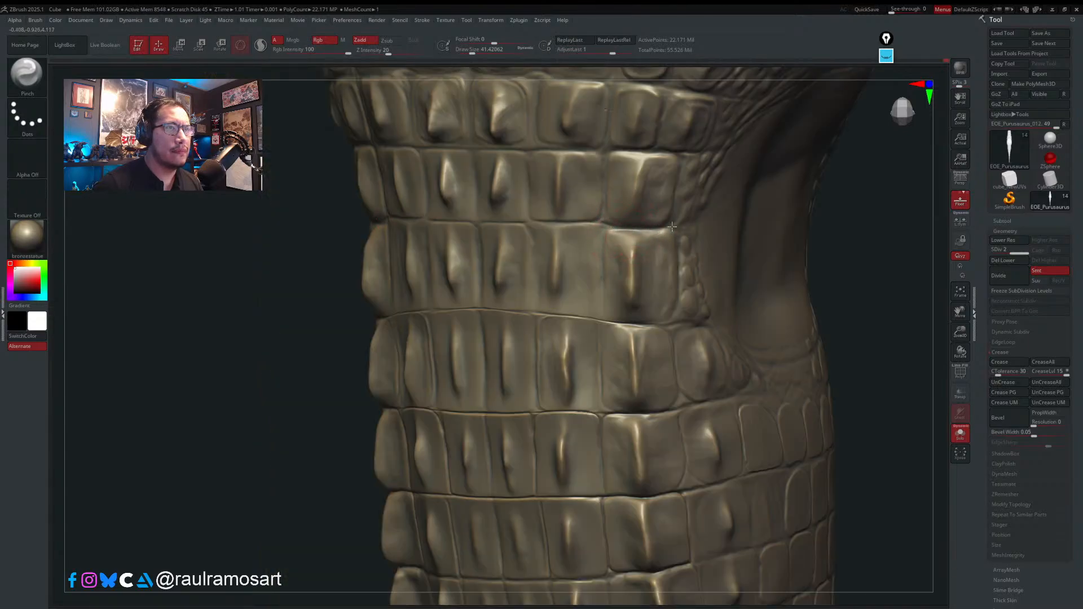
left_click_drag(672, 226, 584, 222)
right_click_drag(617, 208, 532, 241)
- Set the draw size to about 46 and pinch the midline seam between the central keeled plates behind the hips
key("s")
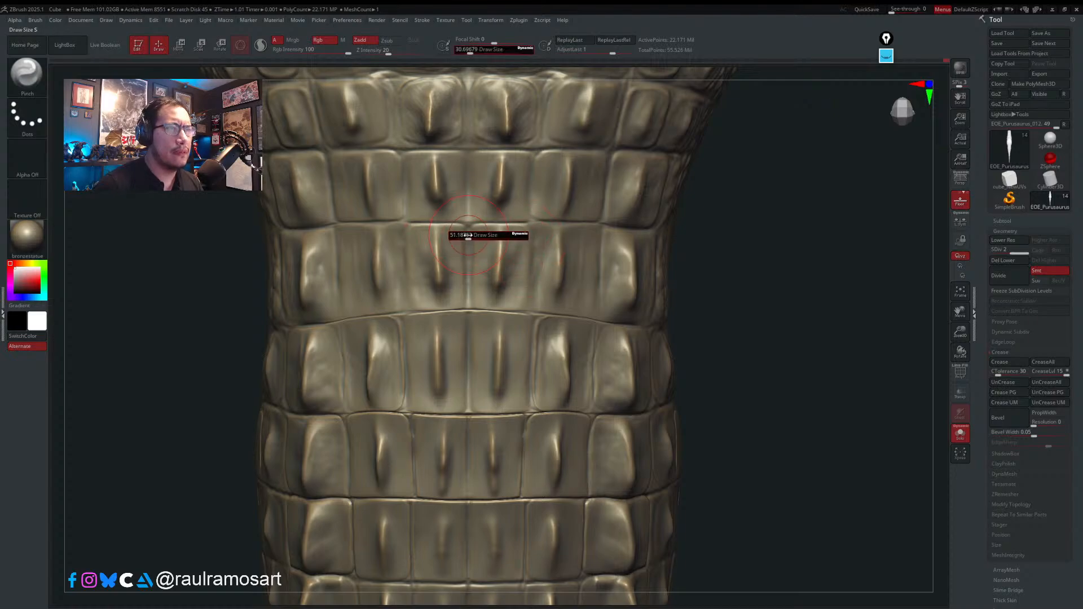
left_click_drag(464, 237, 468, 238)
mouse_move(468, 230)
left_mouse_down()
mouse_move(467, 307)
mouse_move(472, 149)
left_mouse_up()
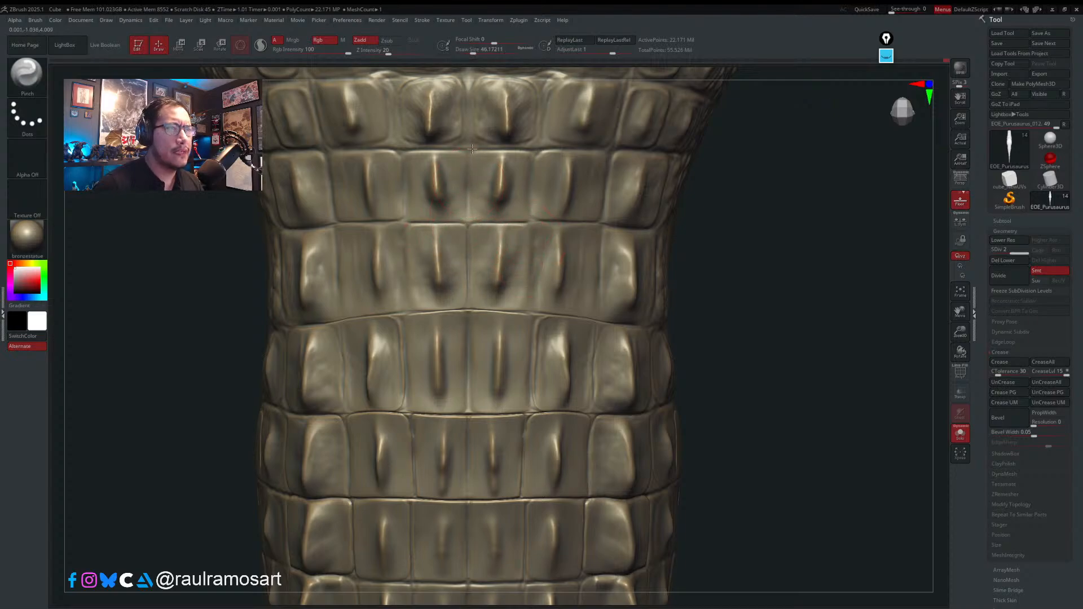
- Reduce the draw size to about 33 and pinch the midline and crosswise seams of the plate rows over the hips
right_click_drag(407, 81, 428, 243, "alt")
key("s")
left_click_drag(429, 239, 486, 252)
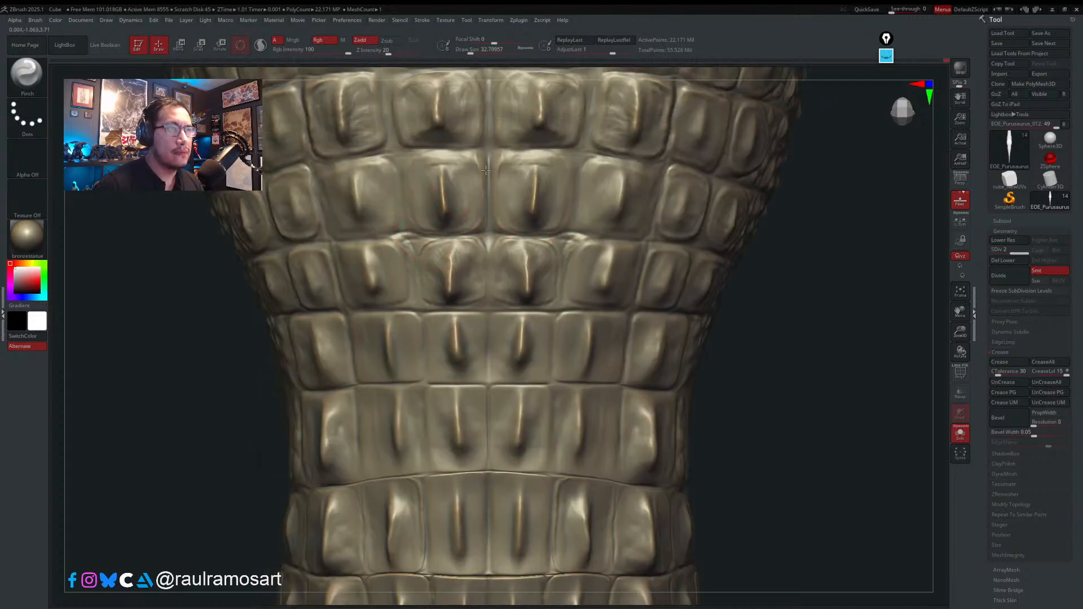
mouse_move(480, 153)
left_mouse_down()
mouse_move(396, 145)
mouse_move(326, 159)
mouse_move(319, 195)
left_mouse_up()
- Pinch the divisions between the outer hip plates, varying the draw size from about 51 down to 29 and up to 44
key("s")
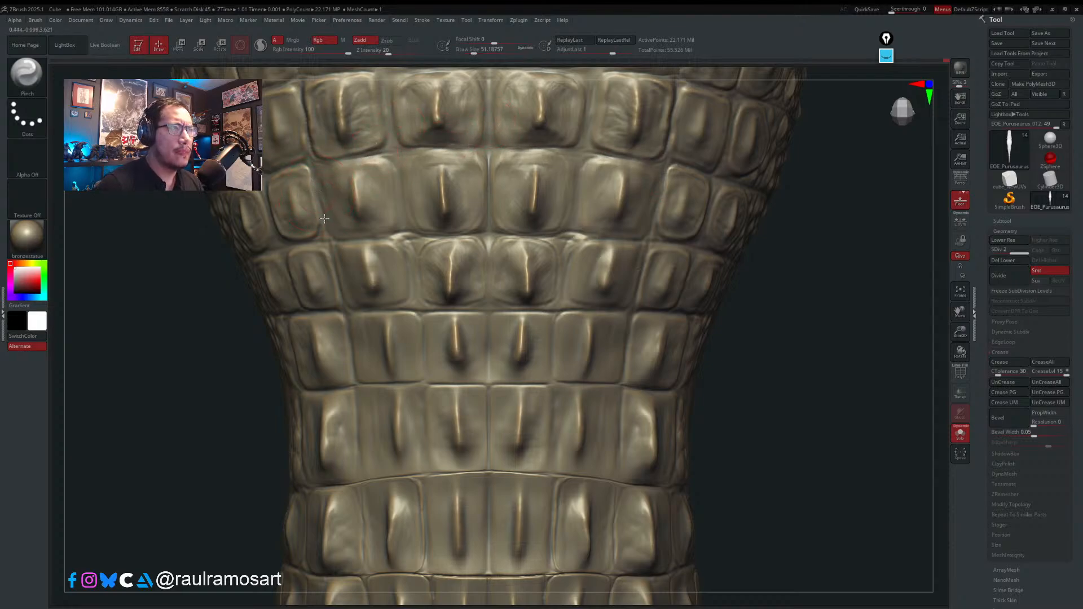
key("s")
left_click_drag(337, 278, 330, 265)
key("s")
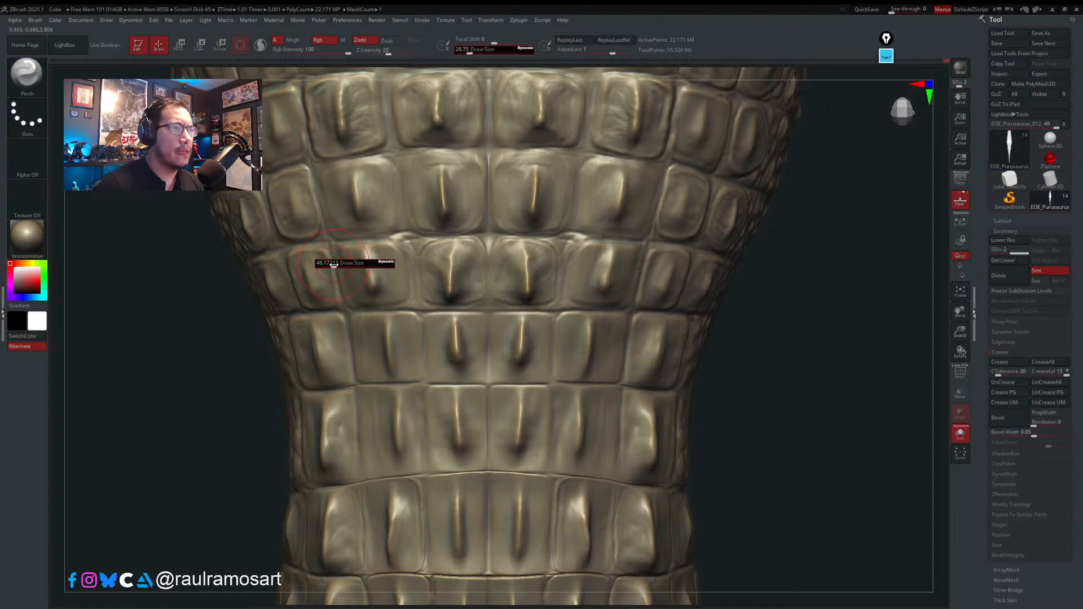
left_click_drag(346, 317, 345, 323)
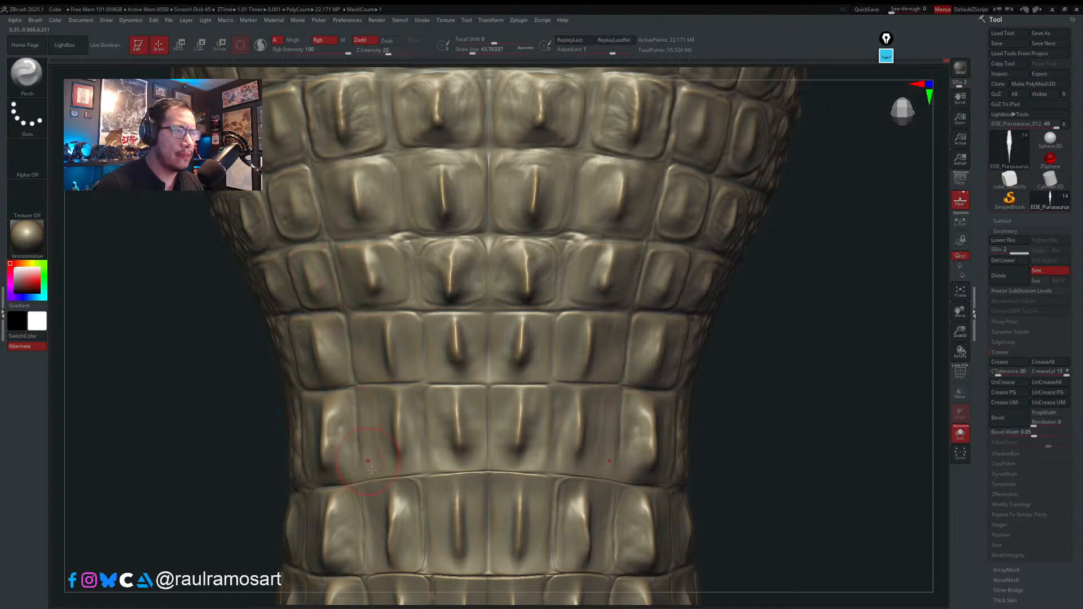
- Pinch the edges of the outer plates above the hind leg, reducing the draw size to about 37 for the rows farther forward
mouse_move(376, 387)
right_mouse_down("alt")
mouse_move(377, 316)
mouse_move(468, 313)
right_mouse_up("alt")
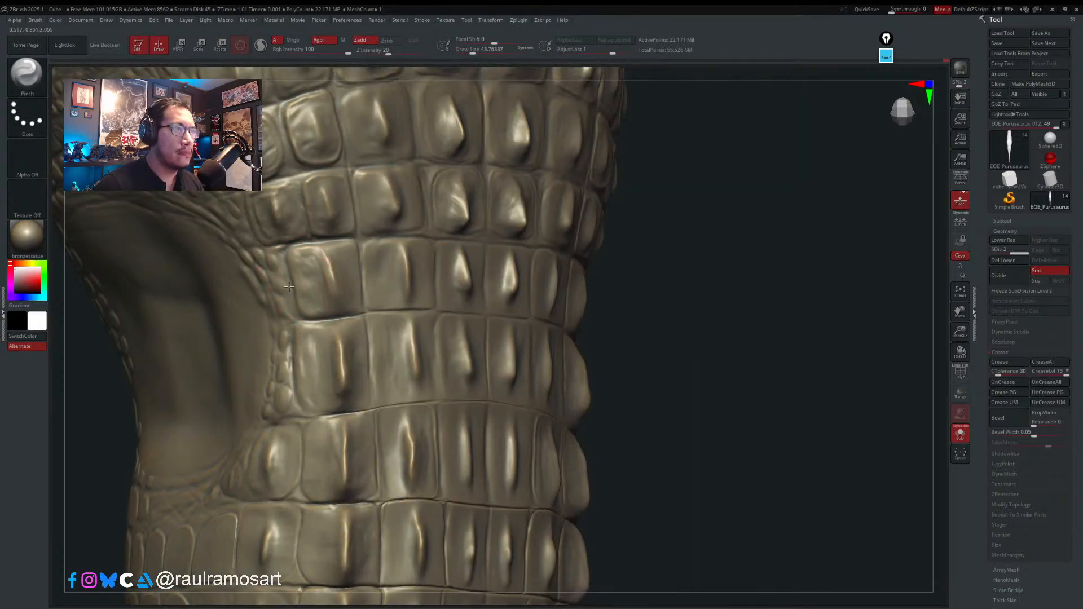
left_click_drag(289, 287, 292, 309)
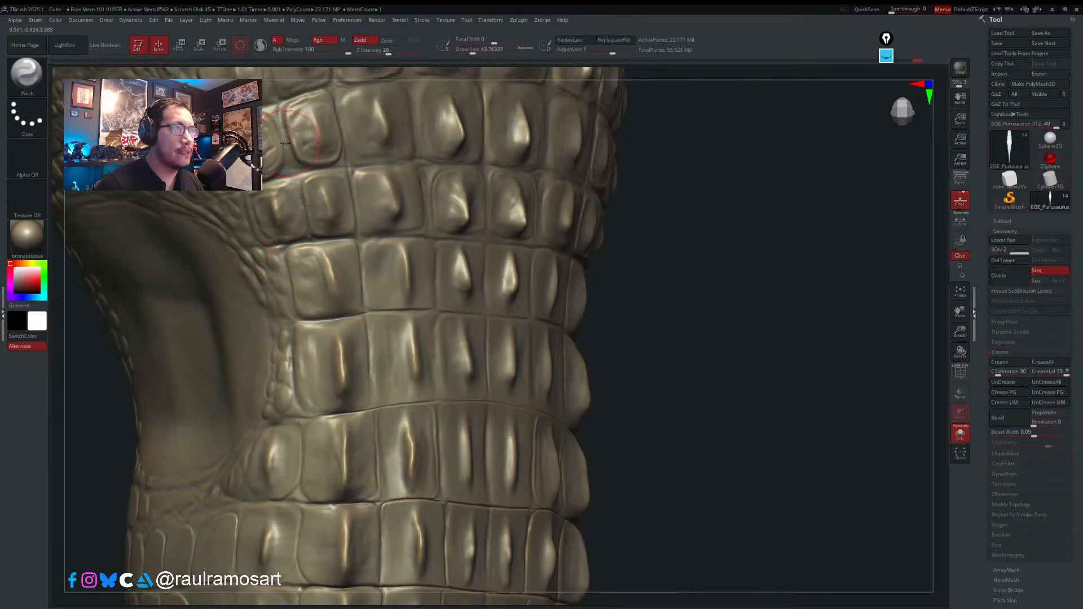
right_click_drag(306, 154, 338, 343, "alt")
key("s")
left_click_drag(372, 305, 357, 209)
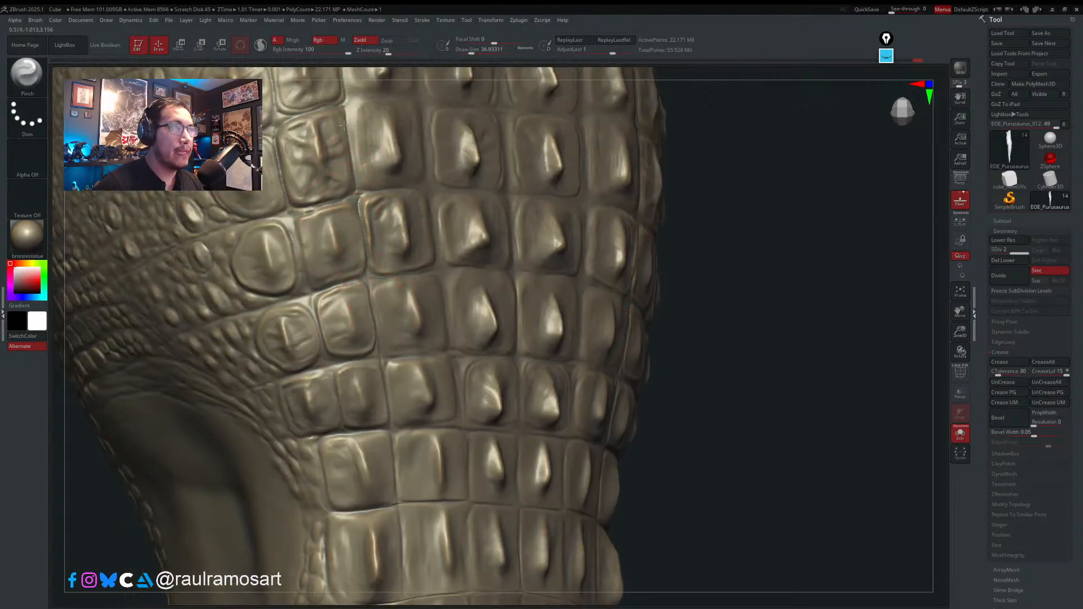
left_click_drag(344, 125, 343, 130)
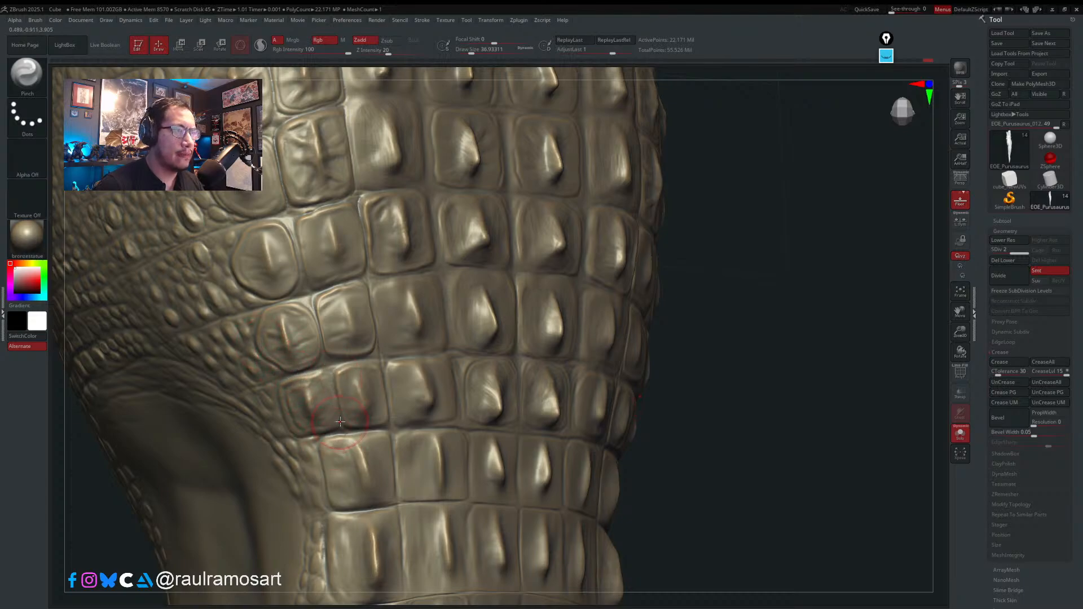
- Increase the draw size to about 46 and pinch the midline seam between the central back plates in front of the hips
right_click_drag(342, 453, 310, 434)
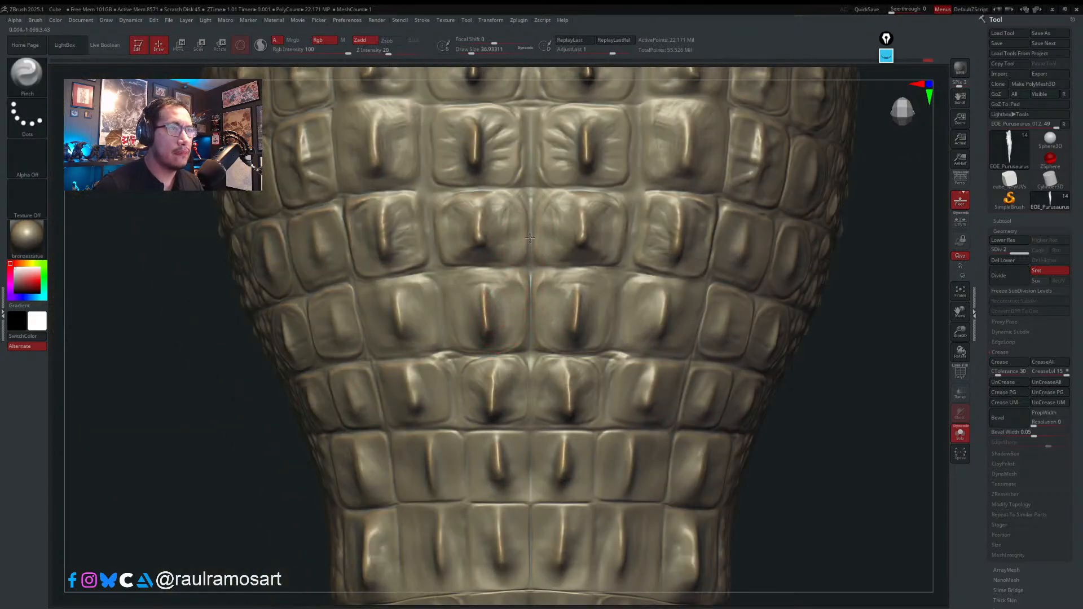
key("s")
left_click_drag(529, 167, 527, 167)
left_click_drag(528, 172, 530, 115)
right_click_drag(533, 115, 533, 227, "alt")
- Tighten the lengthwise seams between the central and neighbouring plate columns, plus the midline, across the lower back rows
left_click_drag(431, 241, 427, 366)
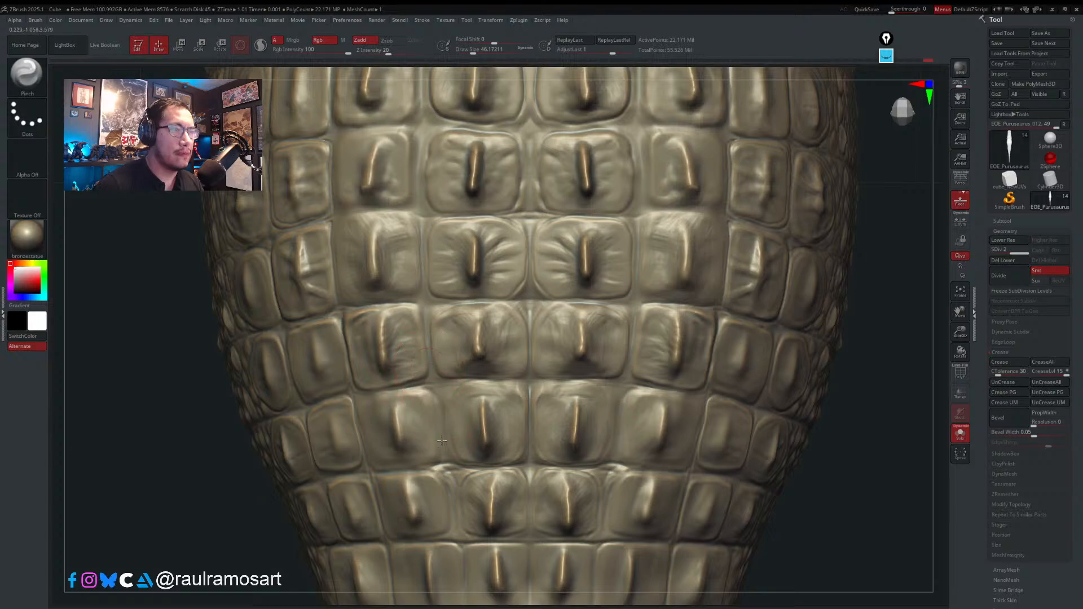
left_click_drag(441, 440, 442, 446)
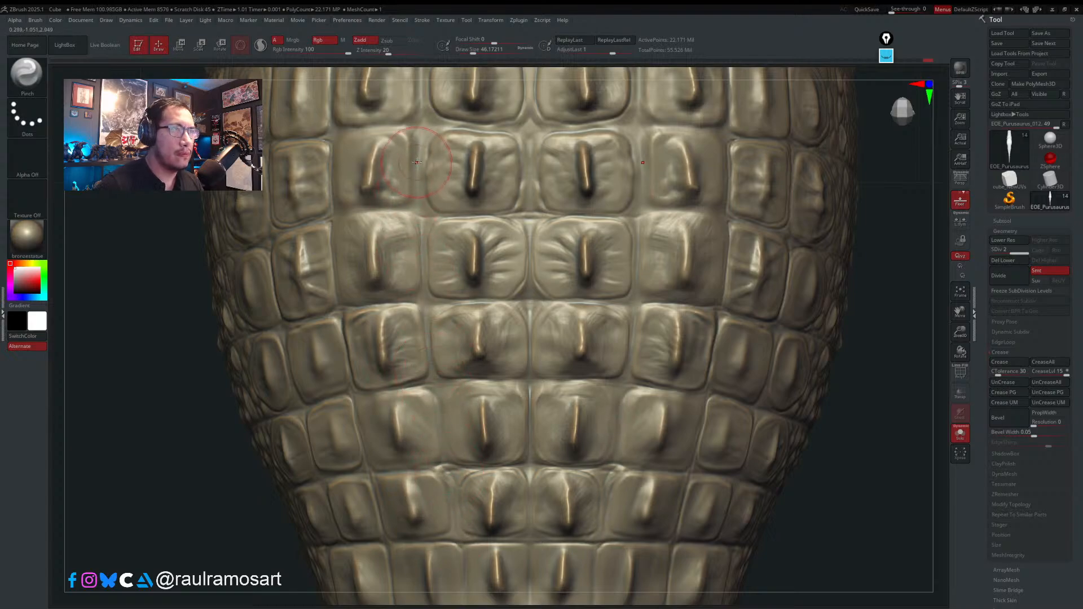
mouse_move(431, 153)
left_mouse_down()
mouse_move(446, 141)
mouse_move(510, 142)
mouse_move(525, 152)
mouse_move(530, 195)
left_mouse_up()
right_click_drag(532, 194, 504, 273)
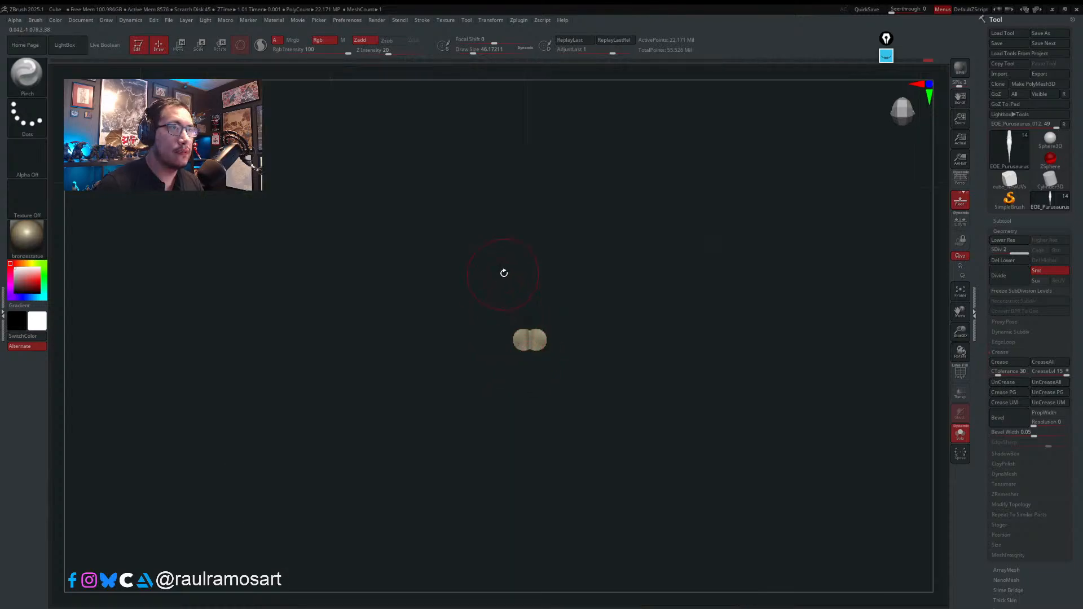
left_click(587, 290, "ctrl+shift")
left_click_drag(479, 298, 449, 299)
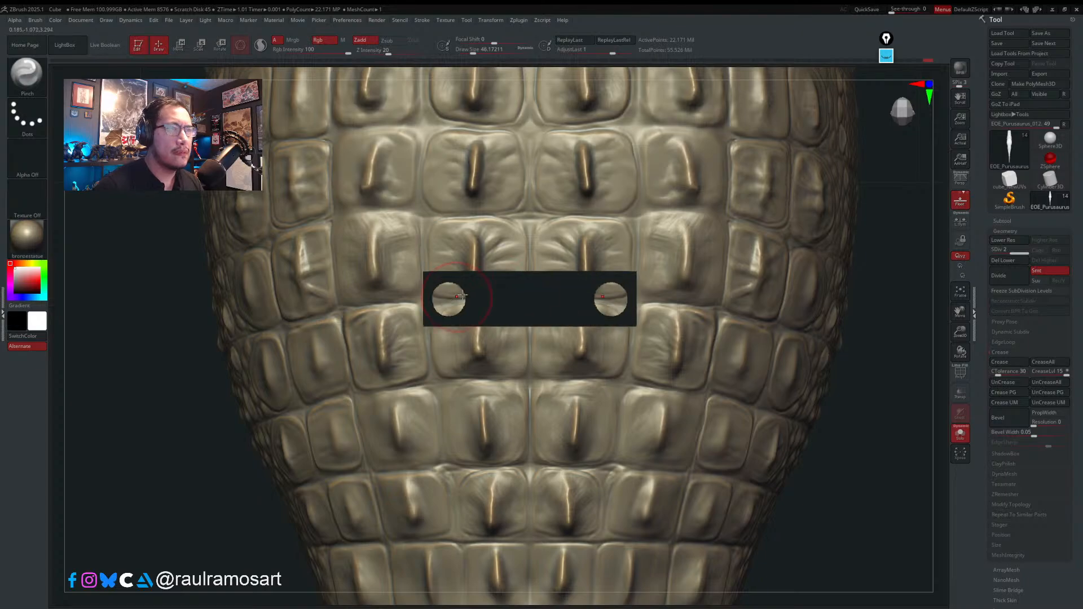
key("ctrl+z")
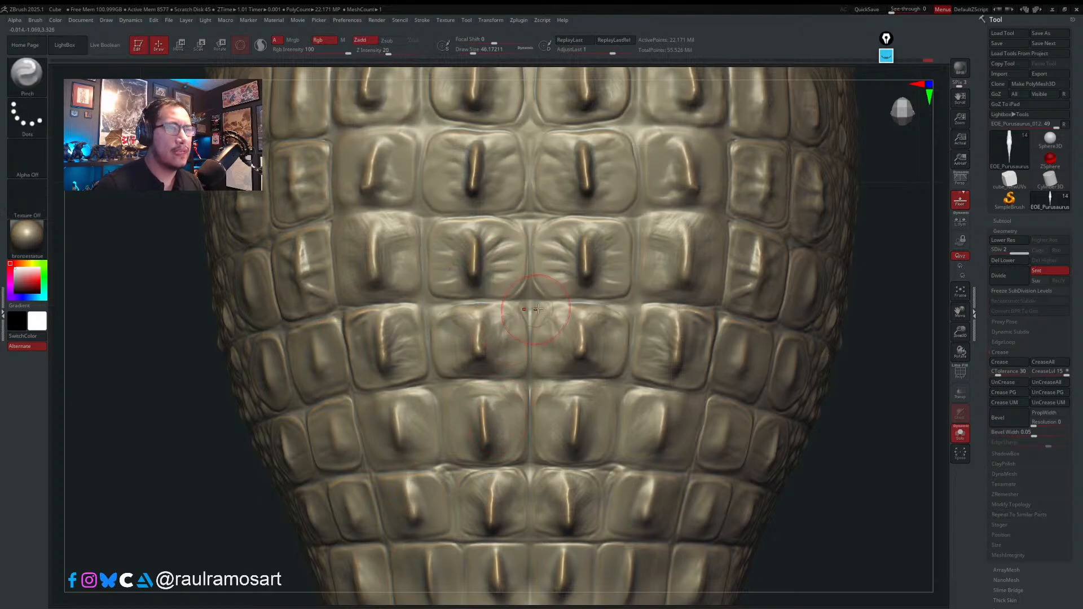
- Pinch the lengthwise seams between the central and neighbouring plate columns across the mid-back rows
right_click_drag(507, 320, 518, 271)
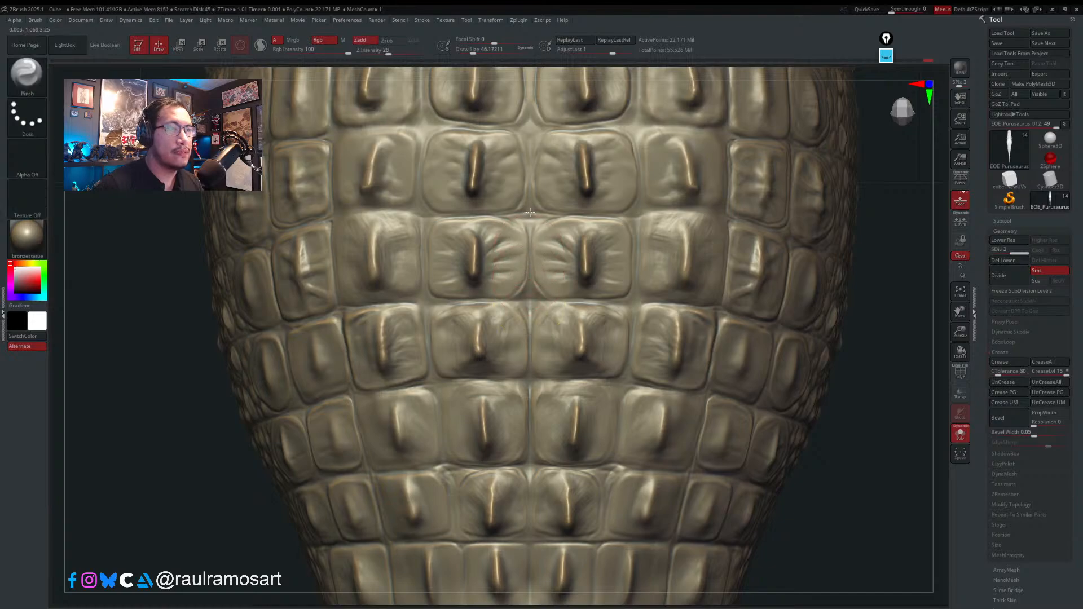
right_click_drag(513, 302, 486, 466, "alt")
mouse_move(475, 272)
left_mouse_down()
mouse_move(440, 293)
mouse_move(405, 256)
left_mouse_up()
left_click_drag(407, 214, 405, 270)
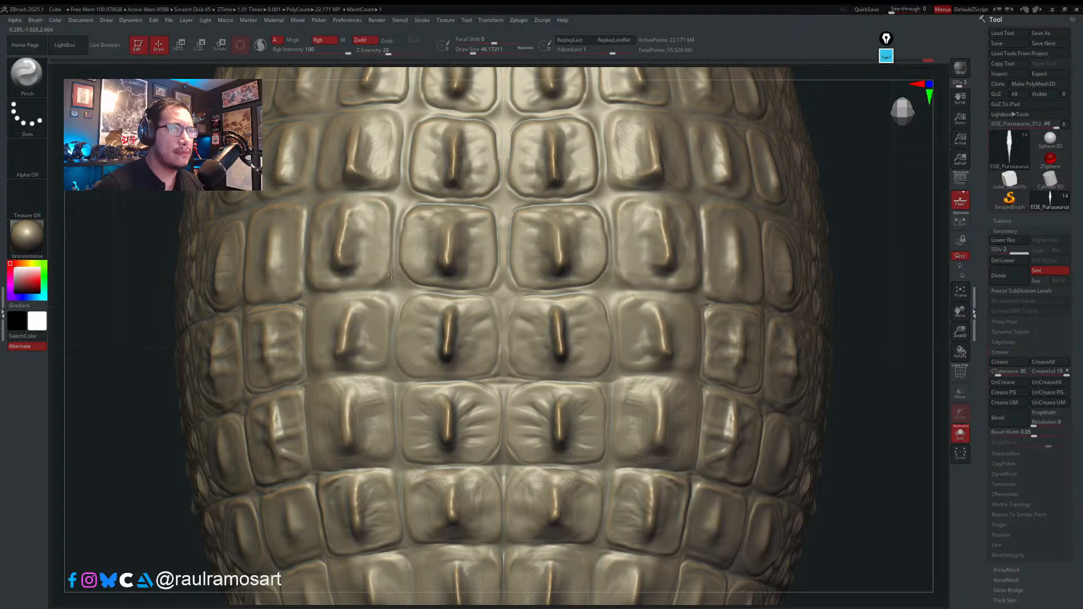
mouse_move(405, 169)
left_mouse_down()
mouse_move(409, 130)
mouse_move(412, 148)
left_mouse_up()
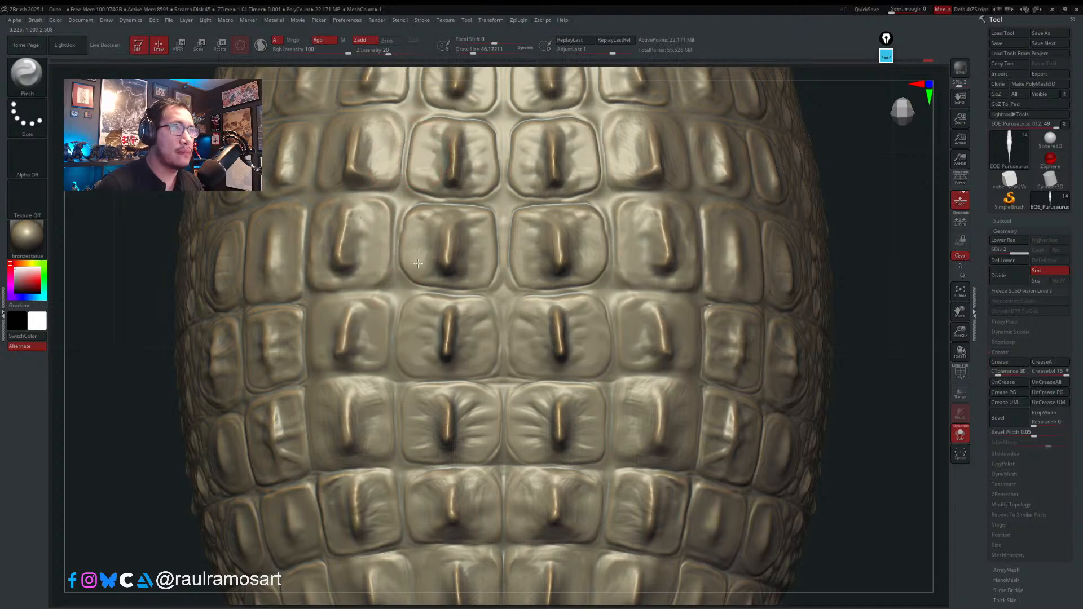
- Tighten the seams between the forward back plates up to the shoulders, reducing the draw size to about 31 for the outer columns
right_click_drag(411, 148, 425, 348, "alt")
mouse_move(431, 261)
left_mouse_down()
mouse_move(433, 291)
mouse_move(428, 243)
mouse_move(441, 196)
left_mouse_up()
mouse_move(443, 126)
left_mouse_down()
mouse_move(448, 161)
mouse_move(440, 127)
left_mouse_up()
mouse_move(459, 171)
left_mouse_down()
mouse_move(508, 183)
mouse_move(464, 182)
left_mouse_up()
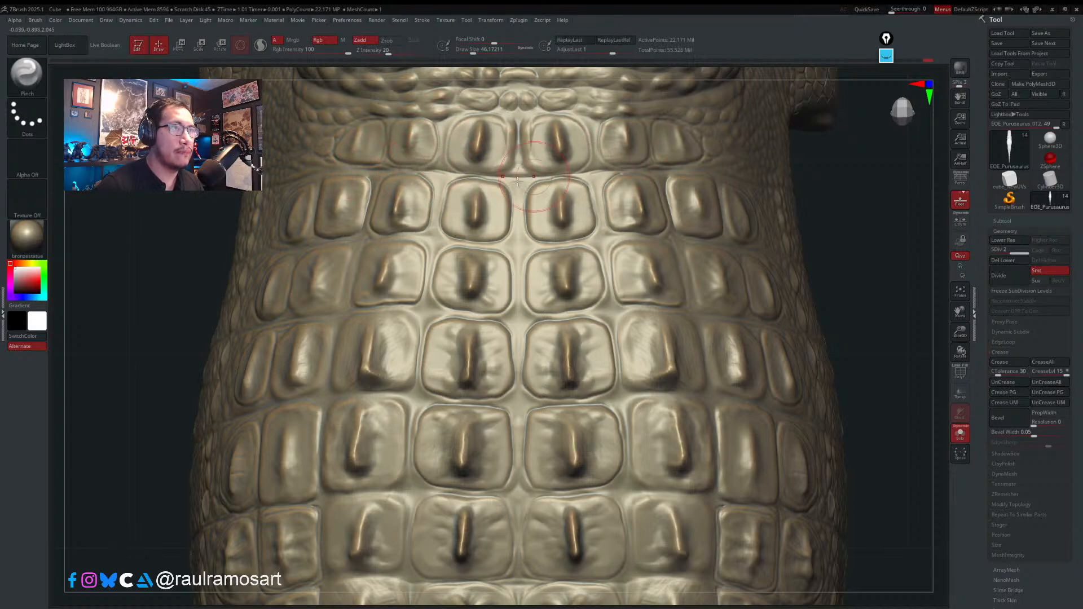
left_click_drag(536, 241, 565, 234)
key("s")
mouse_move(410, 233)
left_mouse_down()
mouse_move(402, 229)
mouse_move(413, 232)
left_mouse_up()
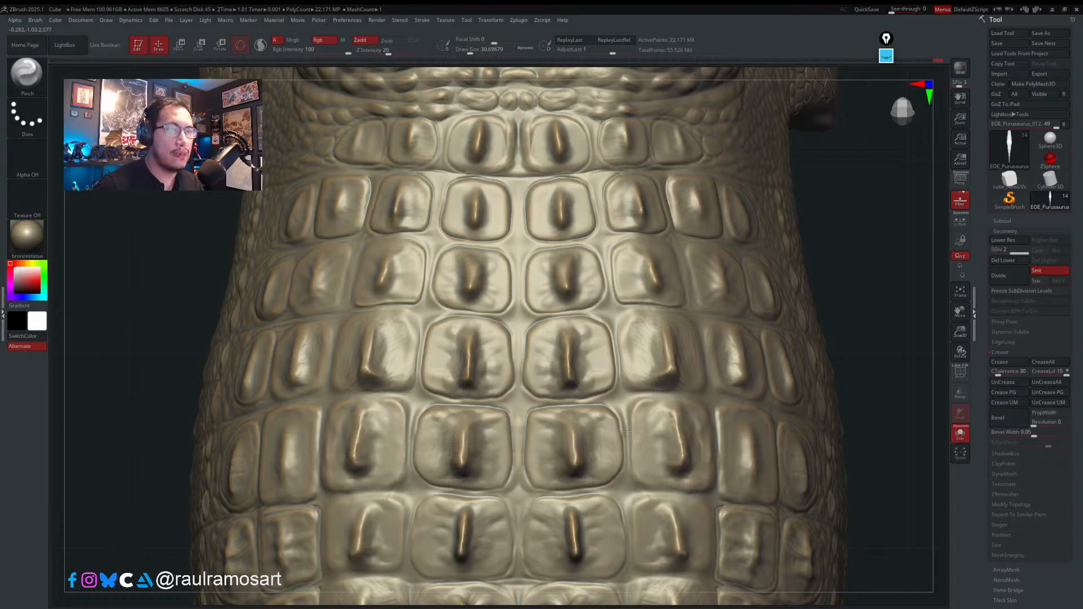
- Switch to the Clean_BuildUp brush and build up the raised keels of the outer back plates behind the shoulders
right_click_drag(600, 400, 627, 302, "ctrl")
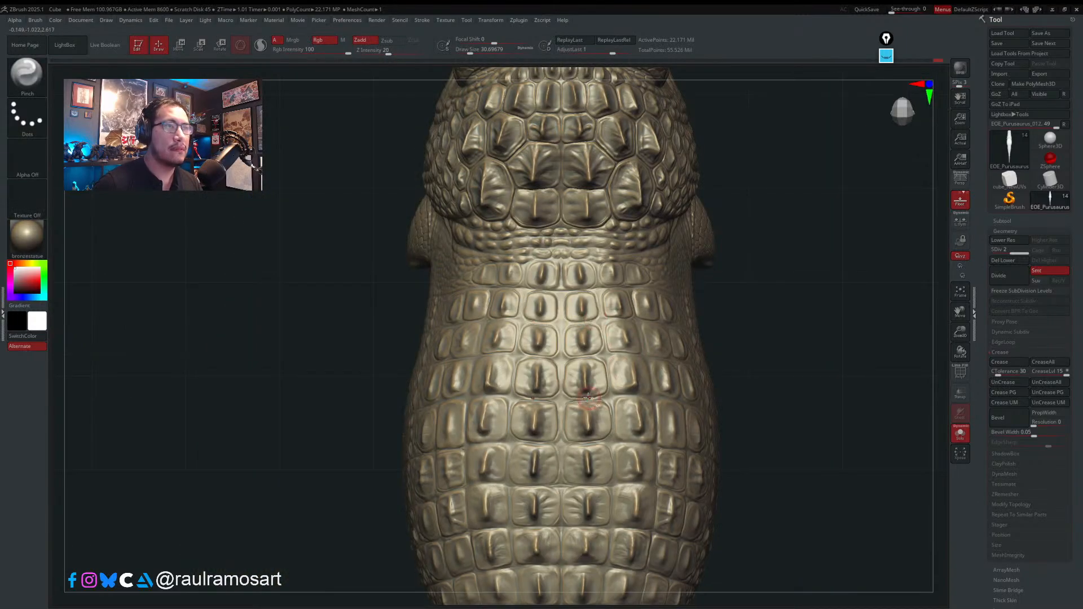
mouse_move(581, 376)
right_mouse_down()
mouse_move(522, 418)
mouse_move(515, 367)
mouse_move(525, 430)
right_mouse_up()
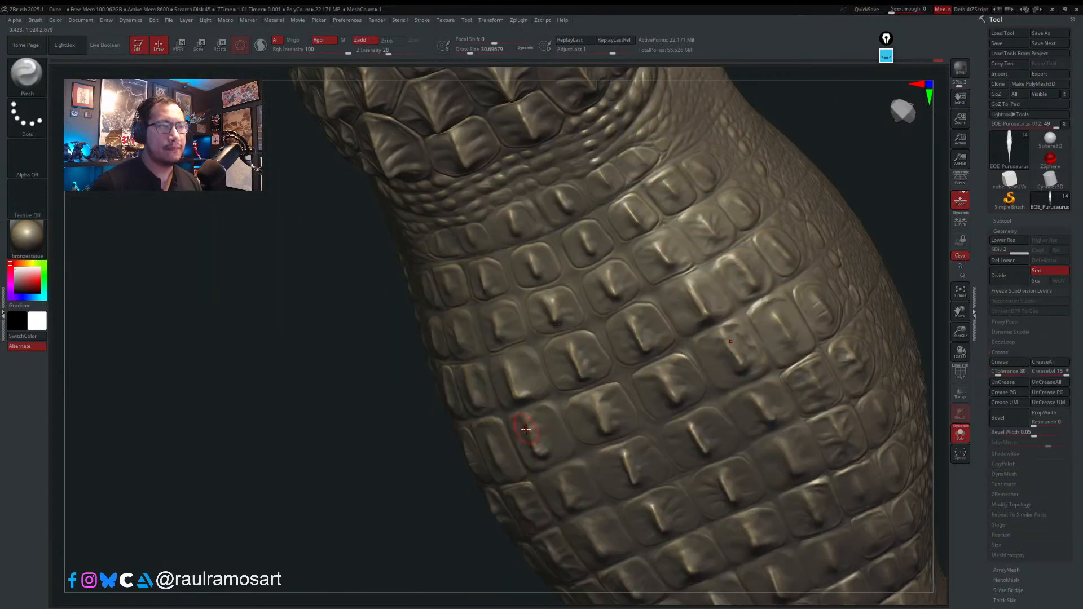
key("b")
left_click(571, 307)
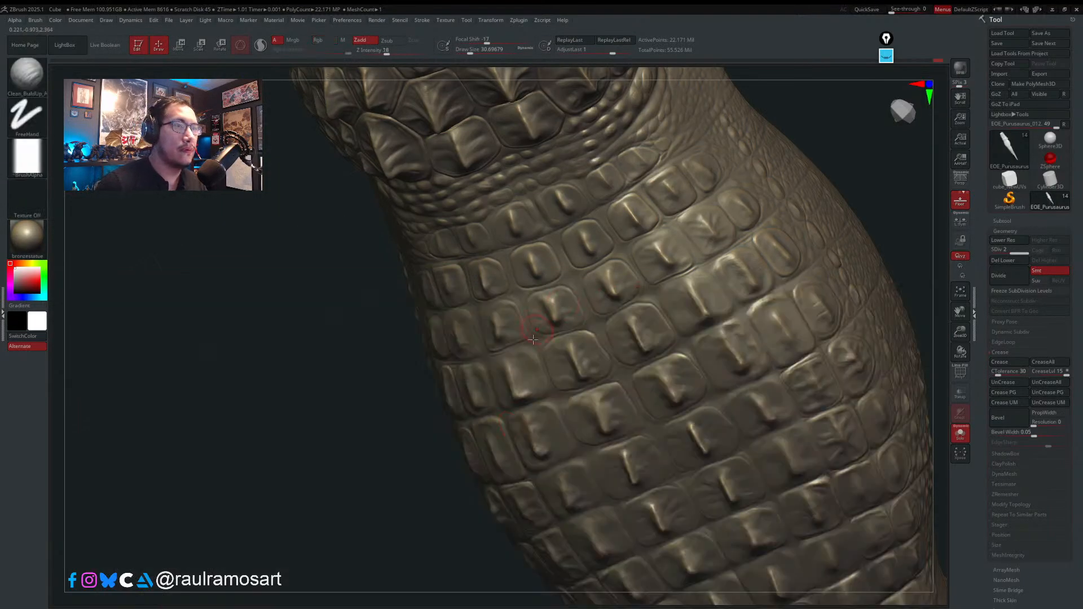
right_click_drag(528, 382, 516, 370, "ctrl")
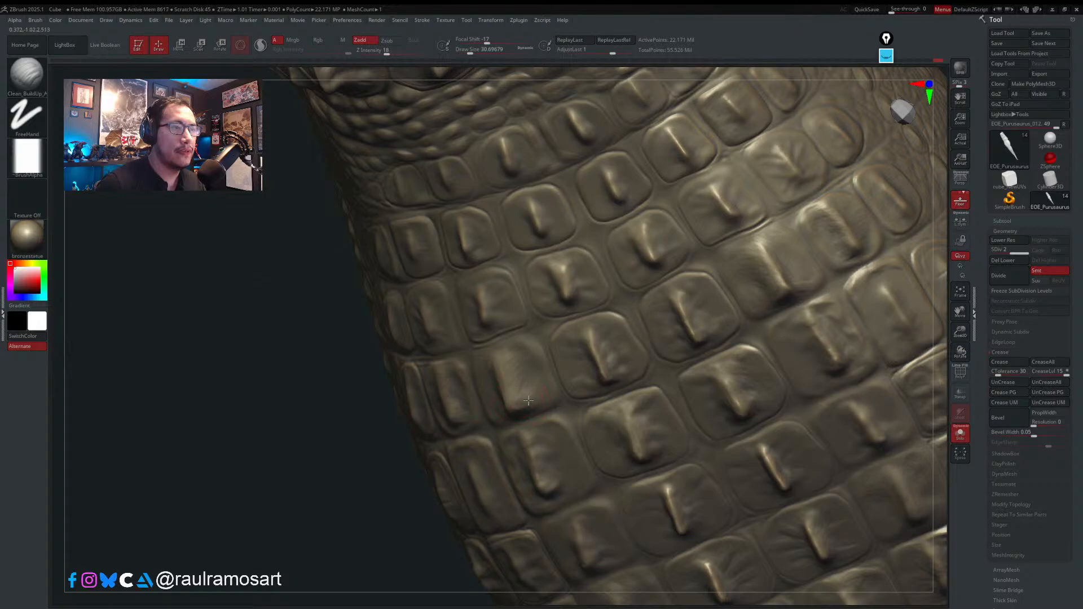
mouse_move(528, 400)
right_mouse_down()
mouse_move(503, 398)
mouse_move(501, 414)
right_mouse_up()
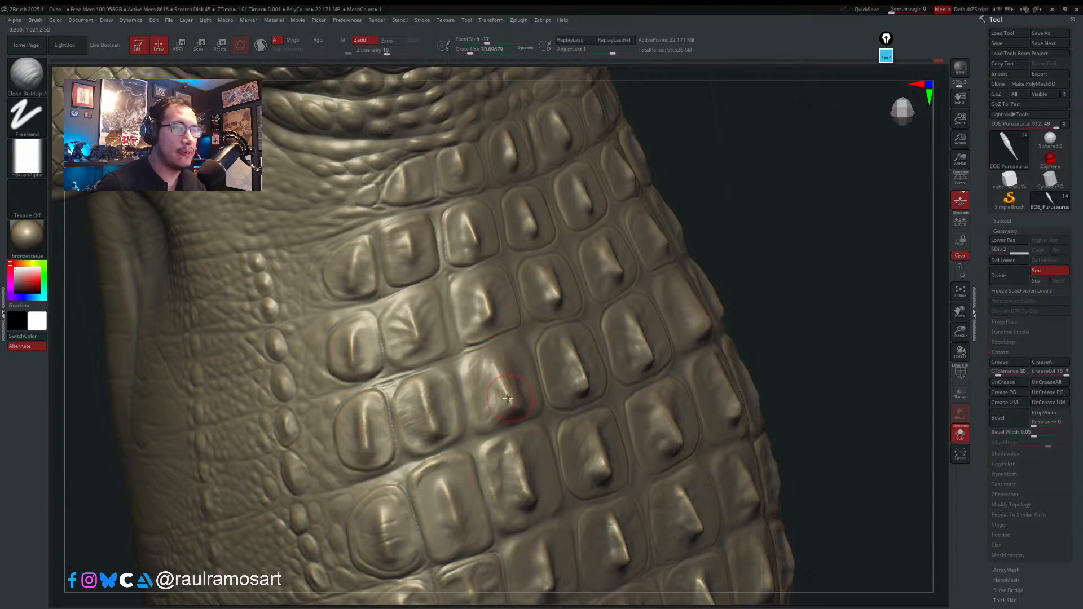
- Reduce the draw size to about 27 and strengthen the keel and surface of the large plate beside the central columns
left_click_drag(494, 362, 504, 389)
key("s")
left_click(506, 393)
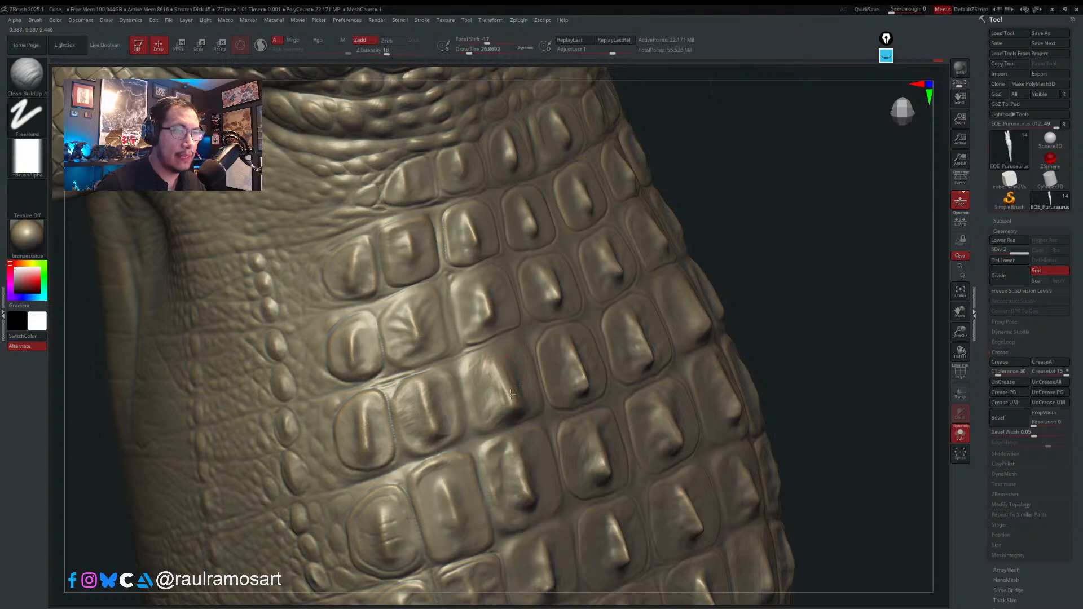
right_click_drag(500, 405, 517, 399)
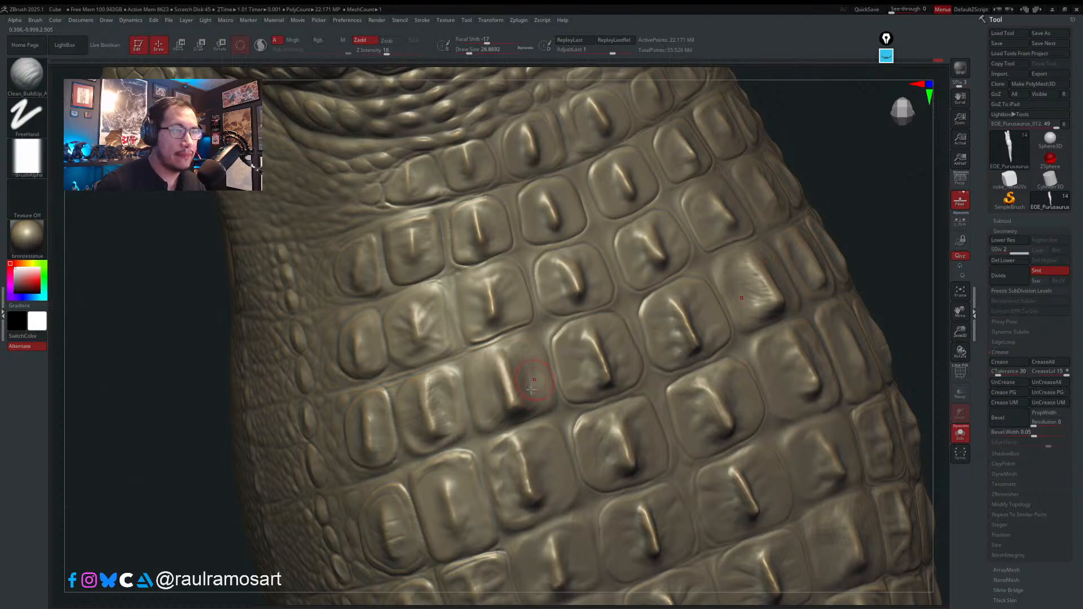
mouse_move(531, 389)
right_mouse_down()
mouse_move(416, 375)
mouse_move(411, 314)
right_mouse_up()
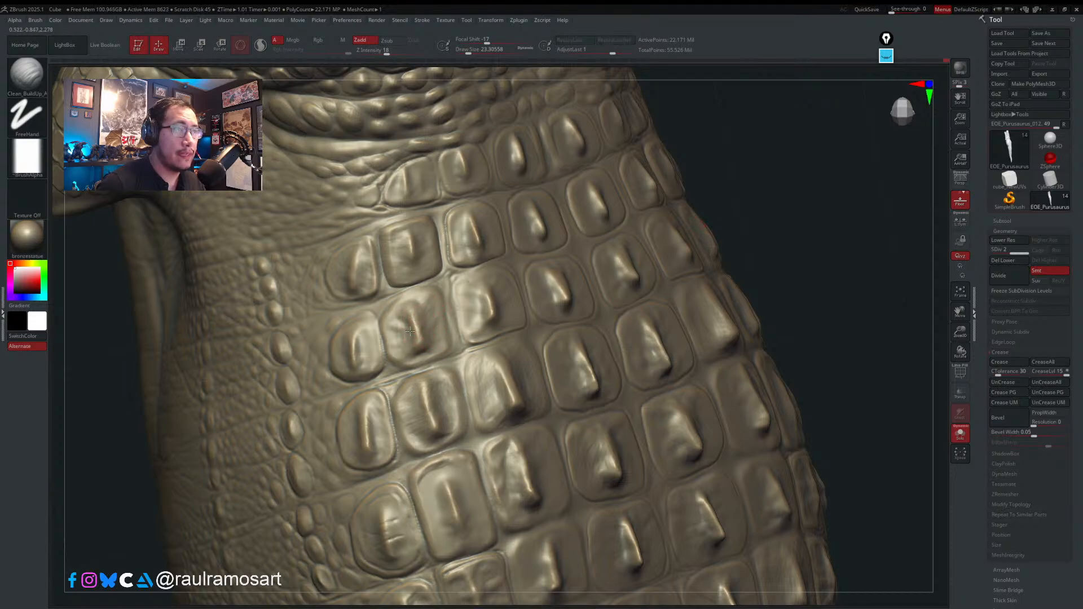
- Build up the keels and surfaces of the outer plates in the front back rows at a draw size of about 23
right_click_drag(442, 337, 416, 314)
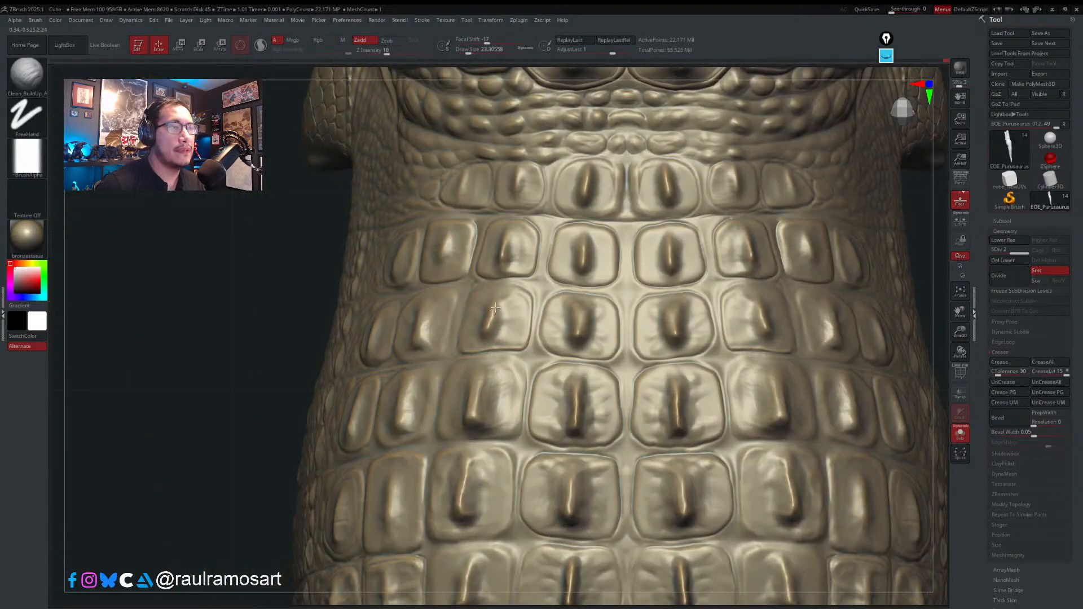
right_click_drag(491, 296, 498, 295)
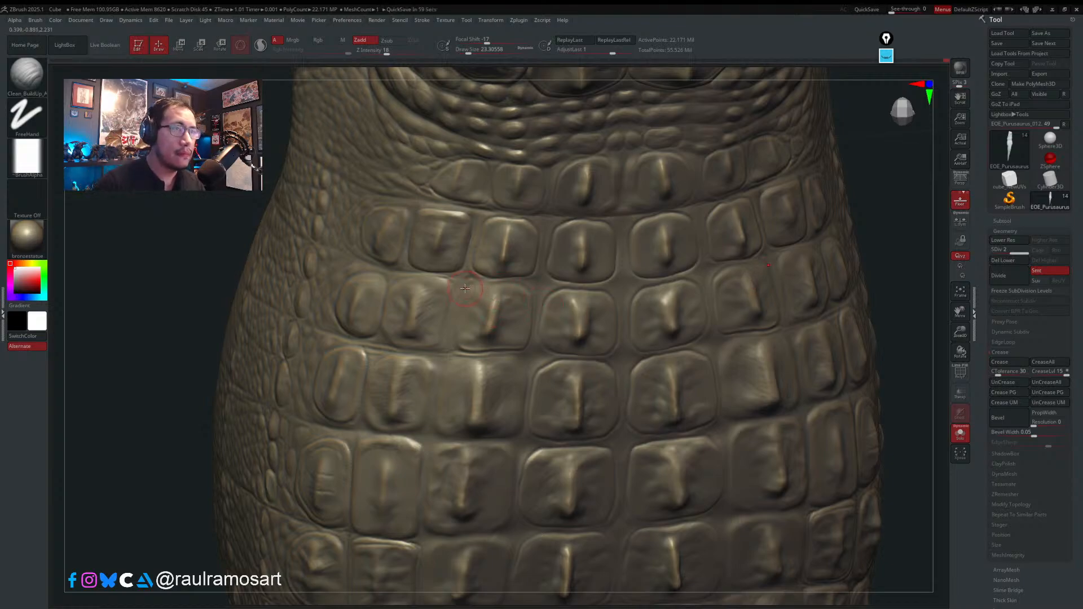
mouse_move(491, 227)
right_mouse_down()
mouse_move(471, 241)
mouse_move(333, 211)
right_mouse_up()
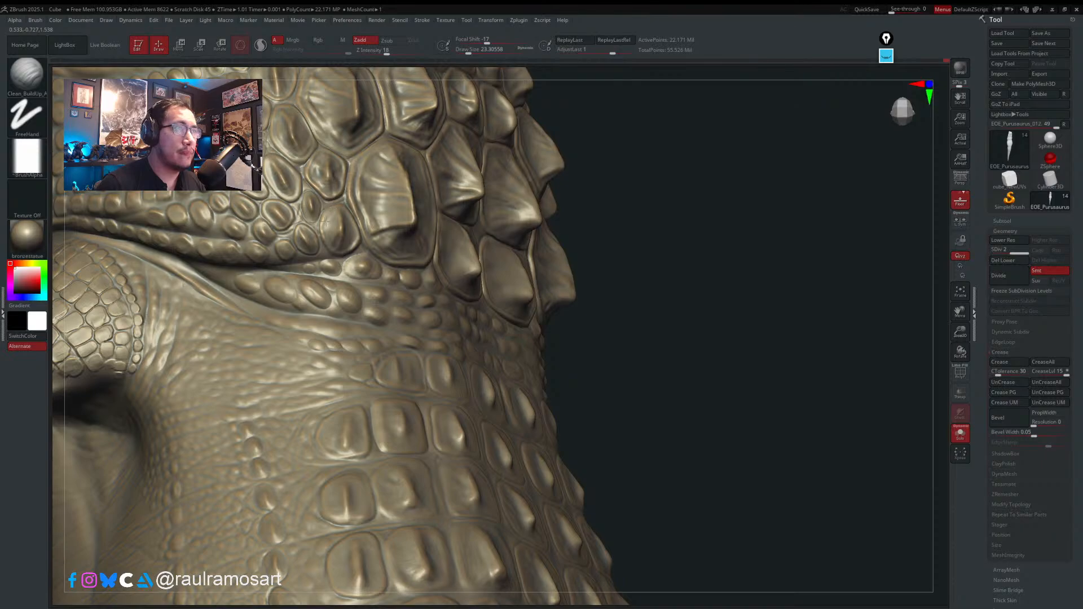
mouse_move(335, 213)
right_mouse_down()
mouse_move(470, 262)
mouse_move(536, 241)
right_mouse_up()
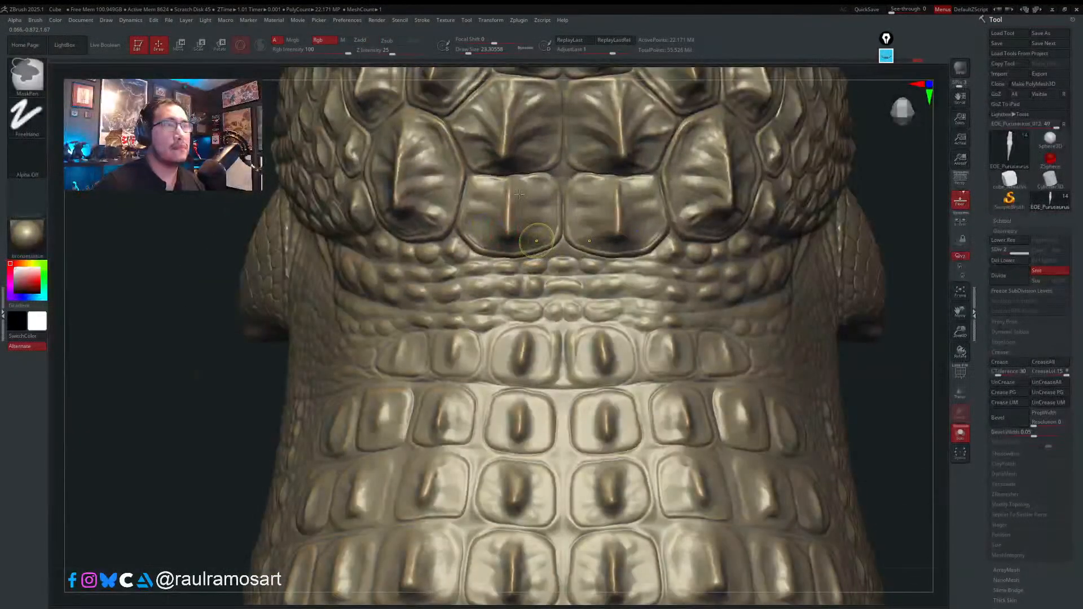
- Reduce the draw size to about 16 and build up the rims along the sides of the skull table behind the eyes
mouse_move(519, 194)
right_mouse_down("ctrl")
mouse_move(575, 137)
mouse_move(522, 163)
mouse_move(389, 307)
right_mouse_up("ctrl")
right_click_drag(334, 72, 375, 207, "alt")
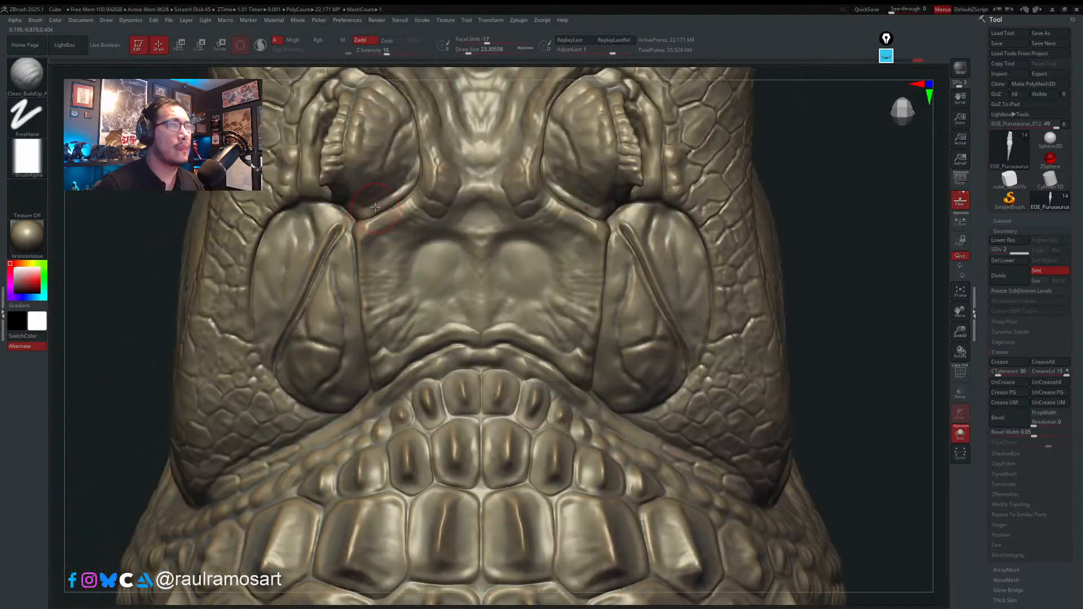
key("bracketleft")
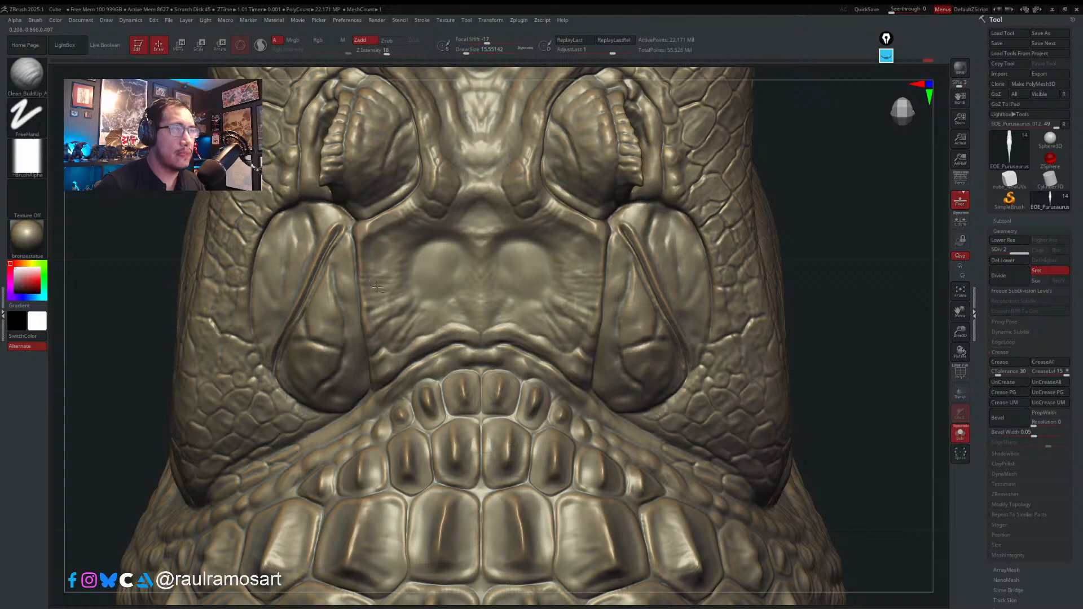
- Switch to the Standard brush and sculpt finer folds on the skull table and around the openings beside it
key("b")
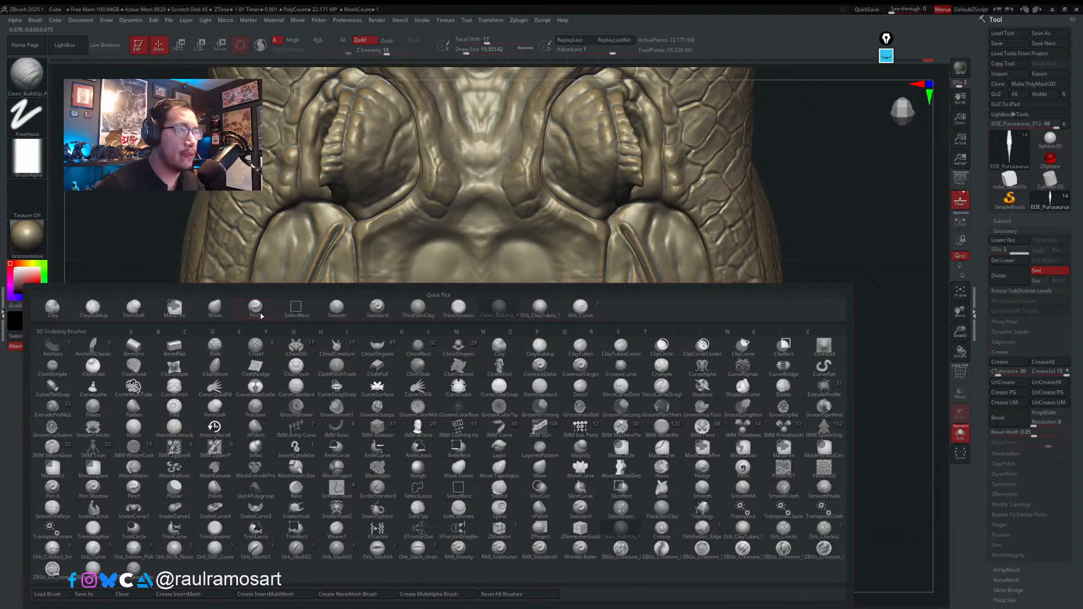
left_click(377, 309)
key("s")
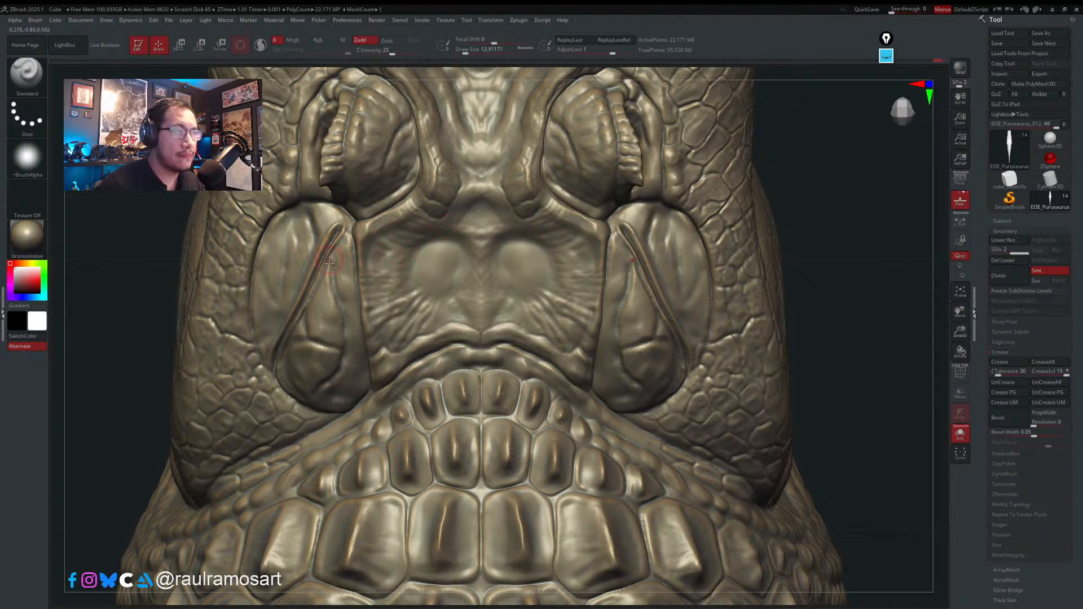
key("s")
left_click_drag(332, 265, 337, 293)
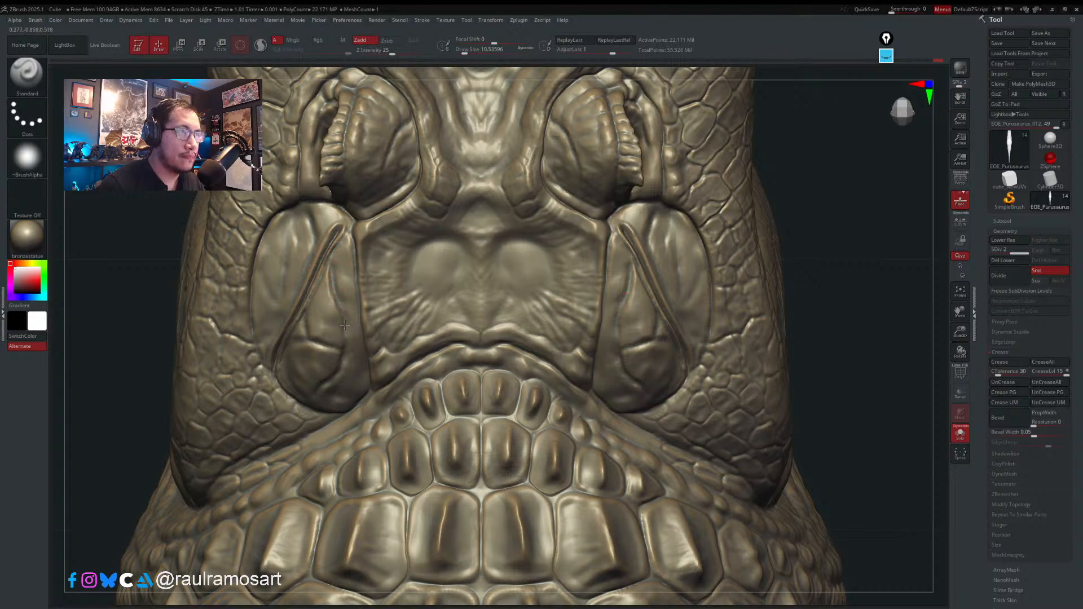
- Refine the folds around the skull openings from several angles, turning Solo off to show the other subtools
right_click_drag(304, 316, 412, 310)
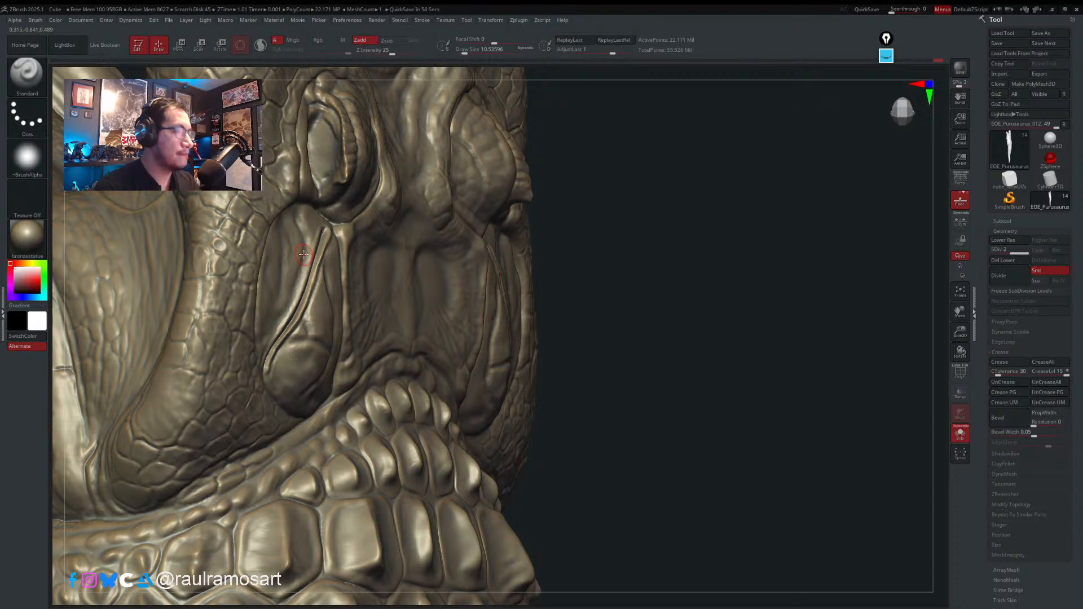
left_click_drag(683, 211, 664, 213)
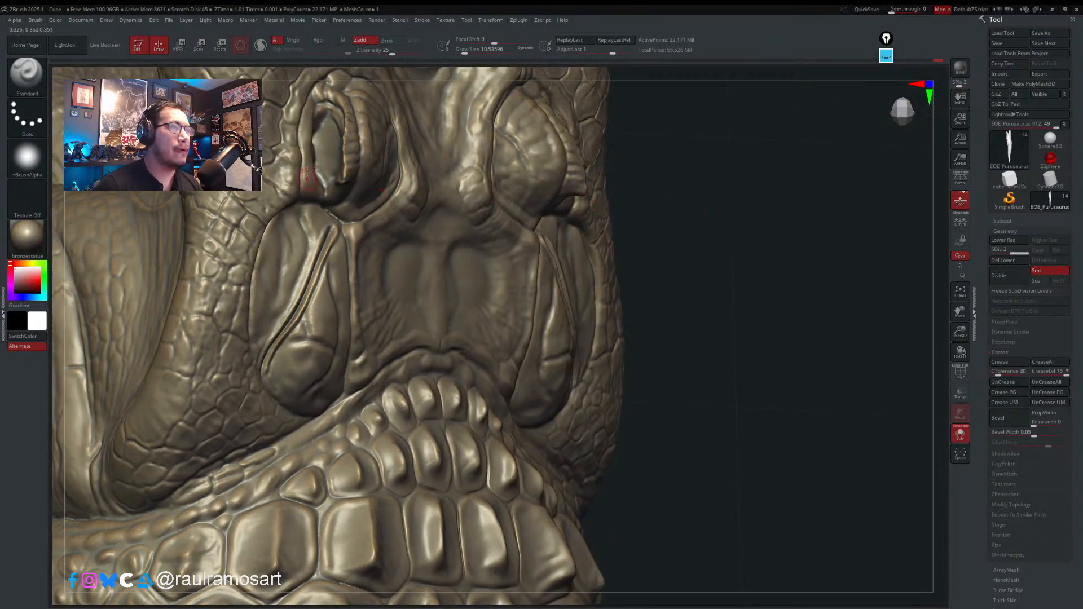
left_click_drag(761, 320, 720, 320)
left_click(957, 433)
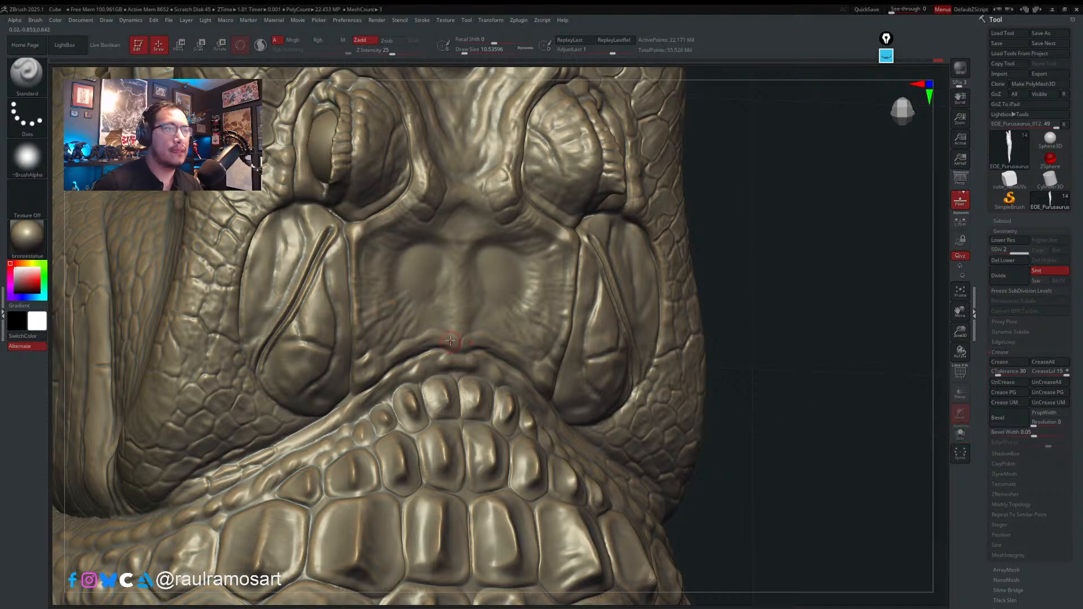
right_click_drag(451, 344, 410, 361)
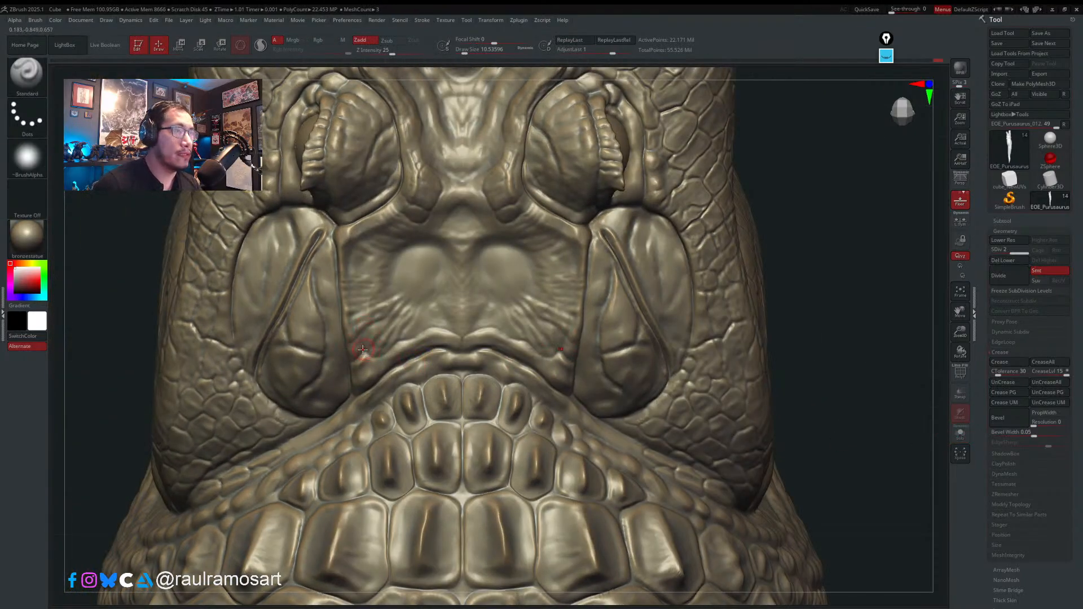
right_click_drag(269, 395, 262, 375)
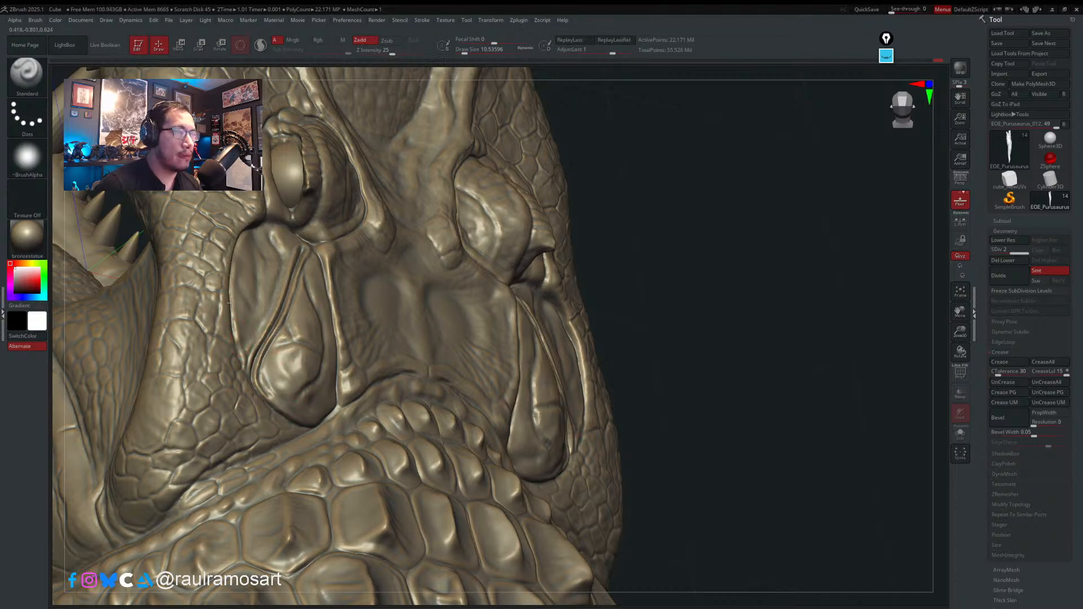
- Turn Solo back on and reshape the edges of the central back plates with the Move brush at a draw size of about 22
mouse_move(233, 297)
right_mouse_down()
mouse_move(472, 360)
mouse_move(506, 421)
mouse_move(498, 393)
mouse_move(671, 421)
mouse_move(744, 256)
right_mouse_up()
left_click(959, 434)
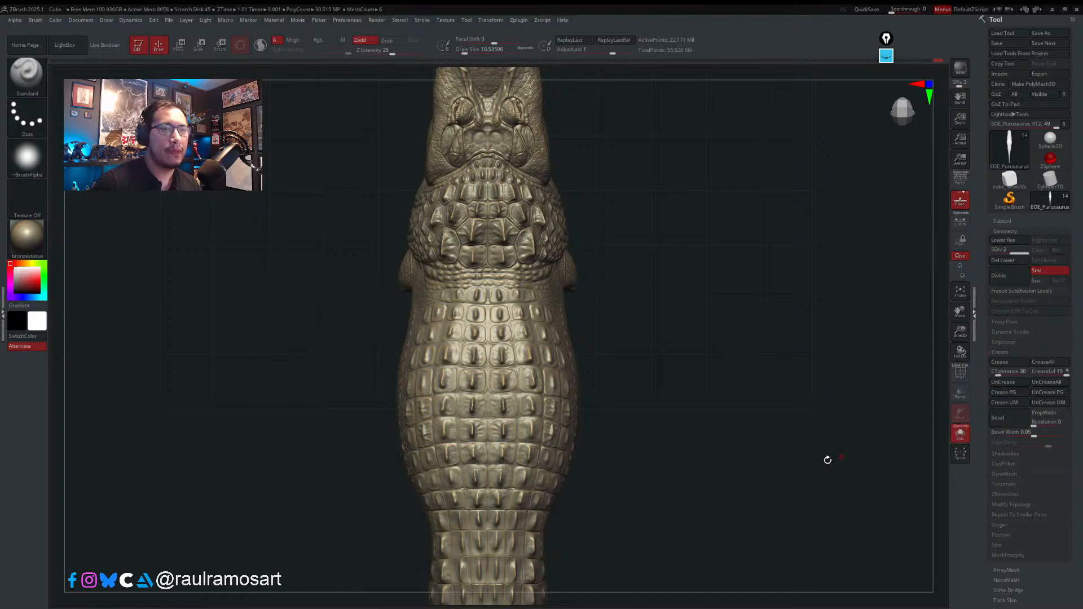
right_click_drag(508, 387, 542, 437, "ctrl")
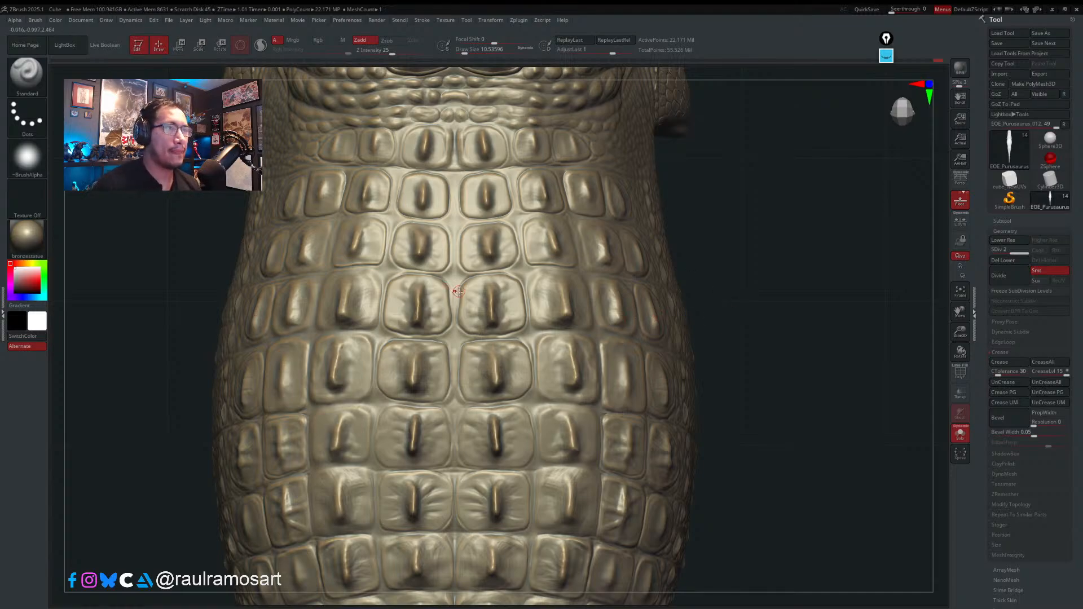
key("b")
left_click(223, 309)
key("s")
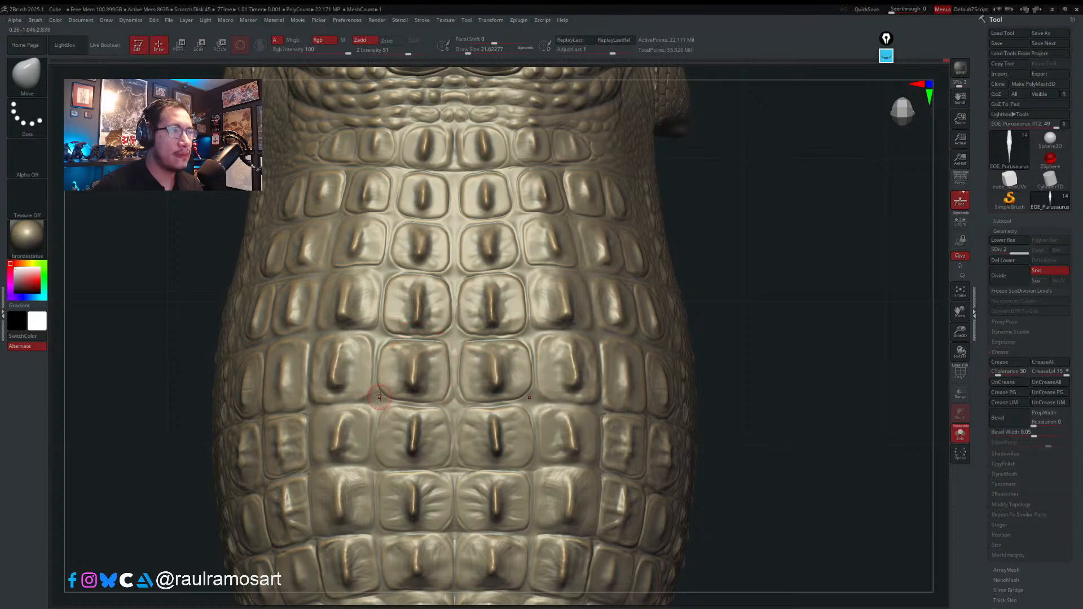
mouse_move(386, 383)
right_mouse_down("ctrl")
mouse_move(387, 330)
mouse_move(433, 329)
mouse_move(414, 322)
right_mouse_up("ctrl")
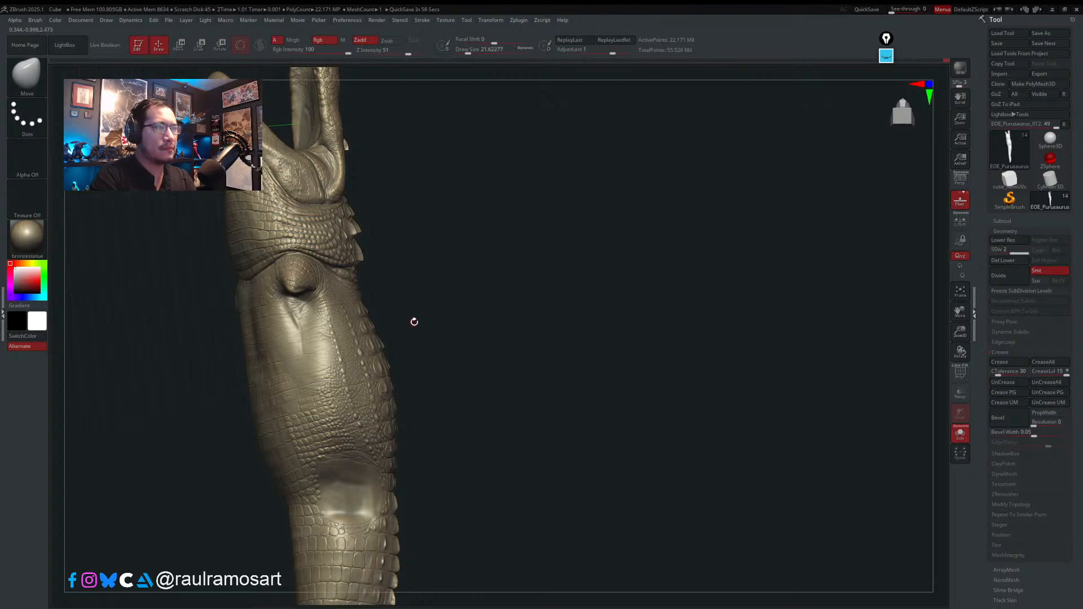
- Switch to the Orb_Curve brush at a draw size of about 14 and carve the upper edge of a mid-back plate beside the central columns
mouse_move(545, 253)
right_mouse_down()
mouse_move(582, 413)
mouse_move(634, 399)
mouse_move(629, 414)
mouse_move(607, 412)
right_mouse_up()
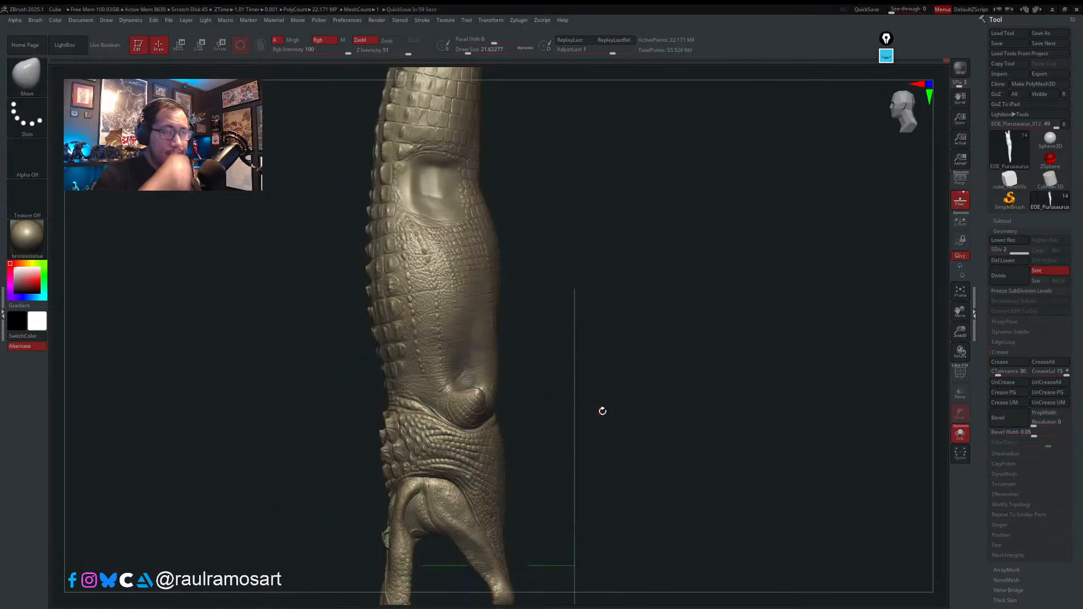
mouse_move(423, 278)
right_mouse_down("ctrl")
mouse_move(429, 307)
mouse_move(508, 311)
right_mouse_up("ctrl")
right_click_drag(331, 314, 327, 282, "ctrl")
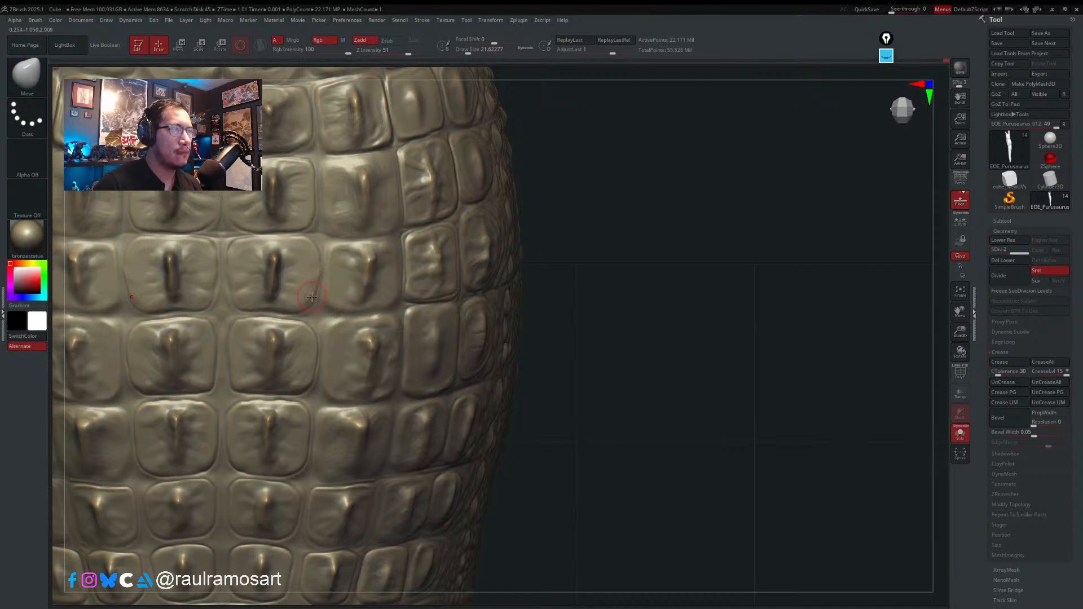
key("b")
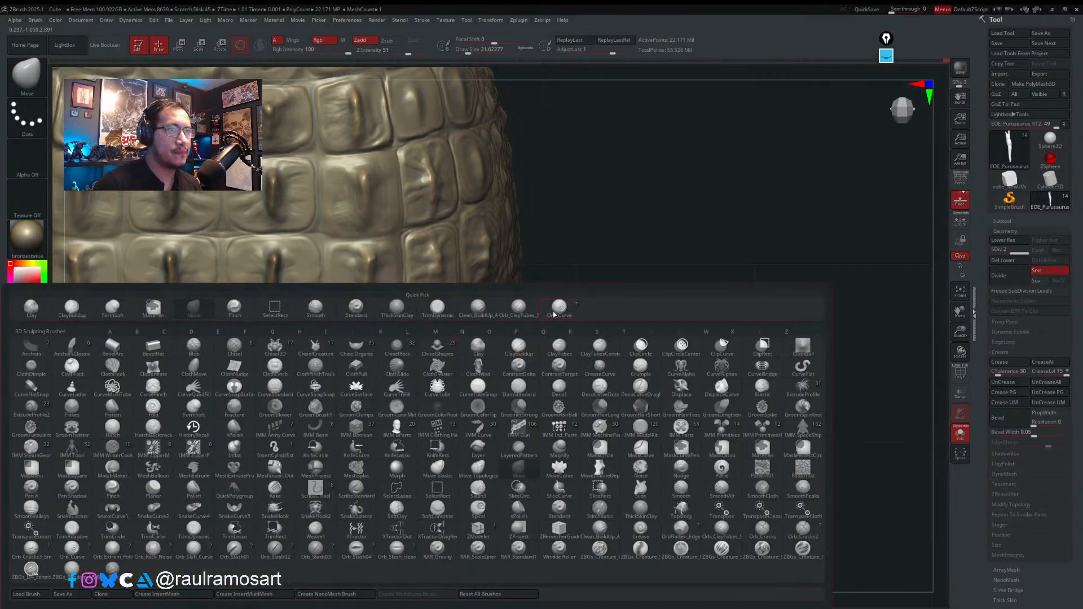
key("ctrl")
right_click_drag(366, 262, 361, 221, "ctrl")
key("s")
left_click_drag(359, 220, 329, 220)
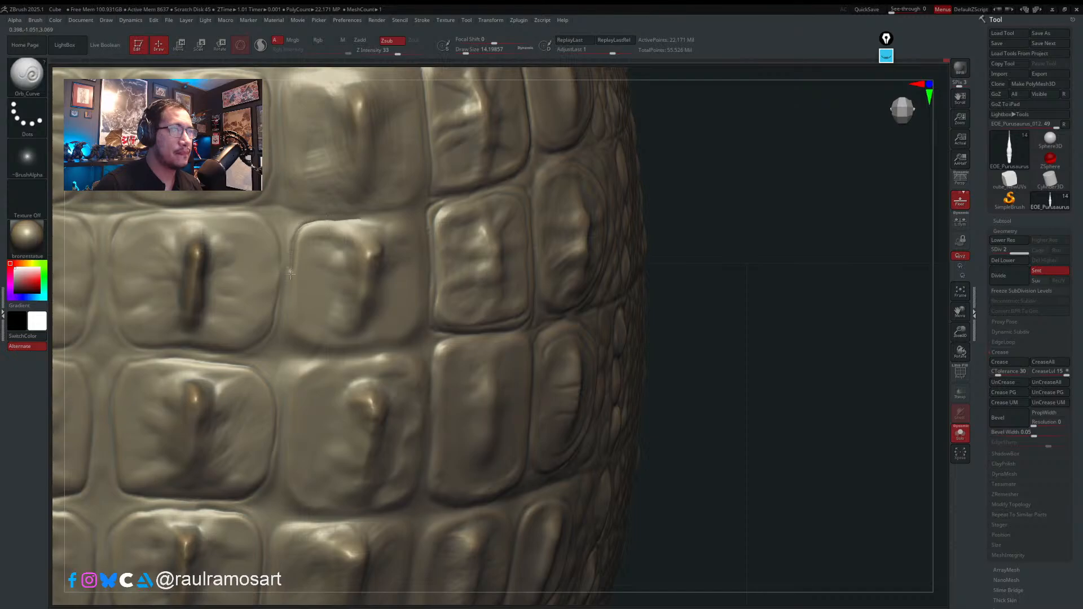
- Carve the lower and outer edges of two neighbouring mid-back plates beside the central columns with Orb_Curve and touch up the seam with Smooth
right_click_drag(389, 351, 341, 338)
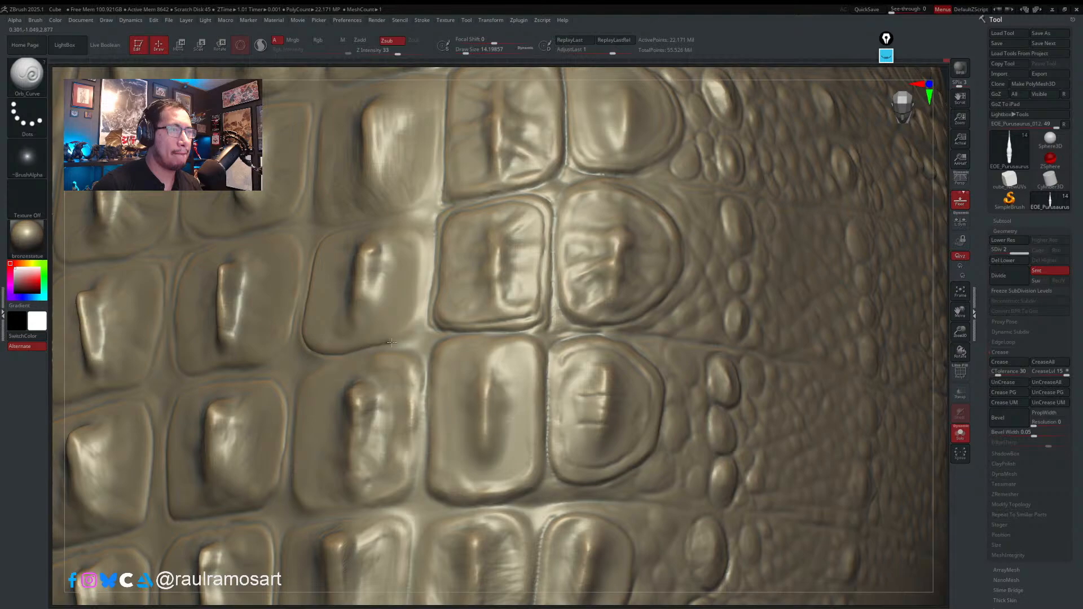
mouse_move(392, 342)
left_mouse_down()
mouse_move(417, 317)
mouse_move(427, 245)
left_mouse_up()
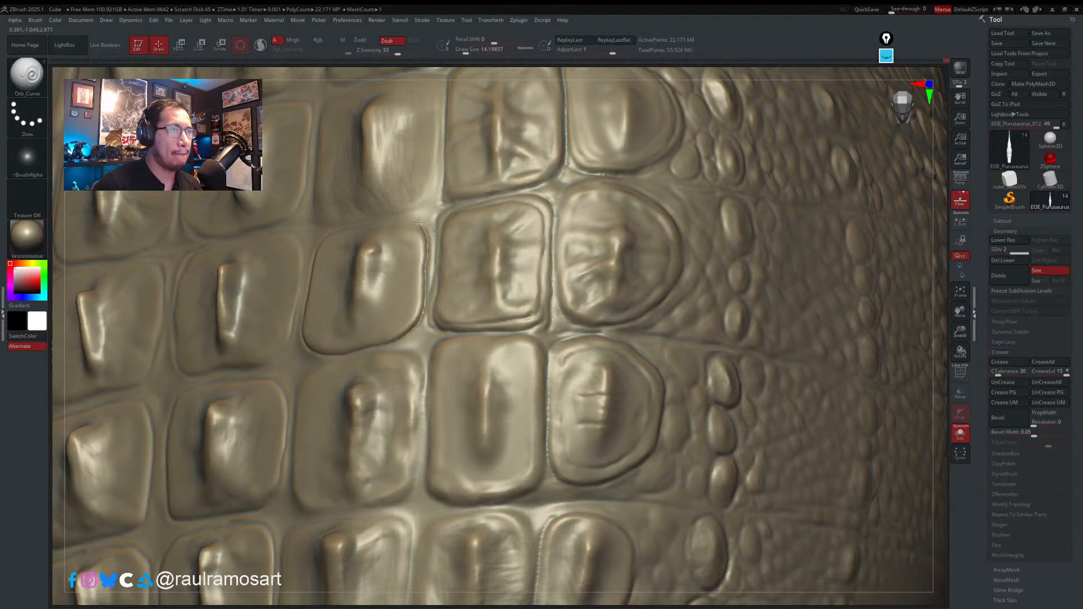
mouse_move(391, 268)
right_mouse_down()
mouse_move(364, 360)
mouse_move(441, 253)
right_mouse_up()
mouse_move(441, 253)
left_mouse_down()
mouse_move(390, 255)
mouse_move(367, 275)
mouse_move(361, 310)
mouse_move(364, 375)
mouse_move(388, 401)
mouse_move(432, 403)
left_mouse_up()
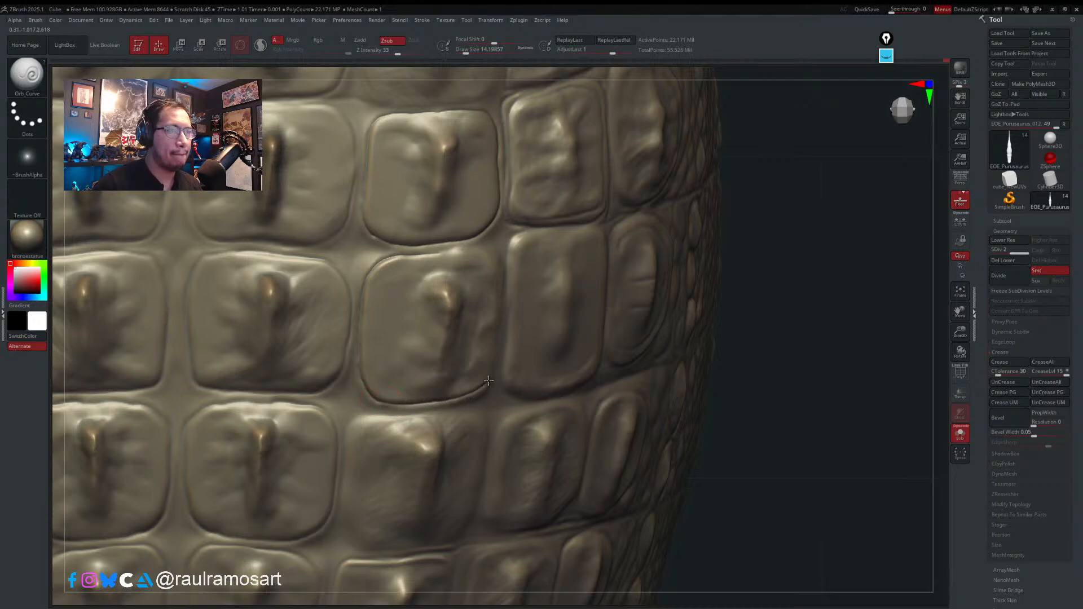
left_click_drag(488, 380, 501, 342)
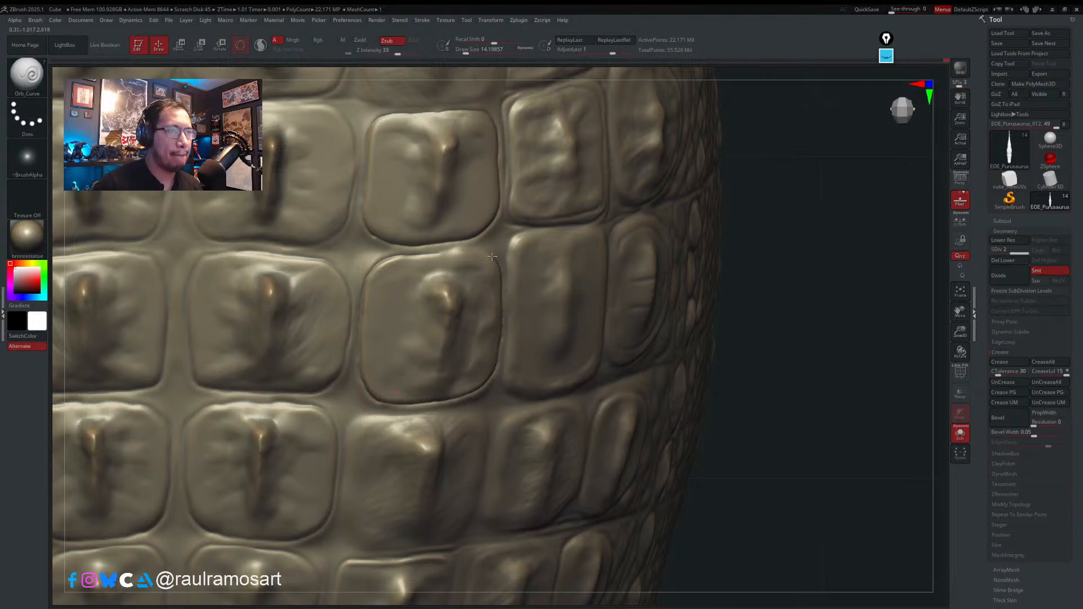
key("shift")
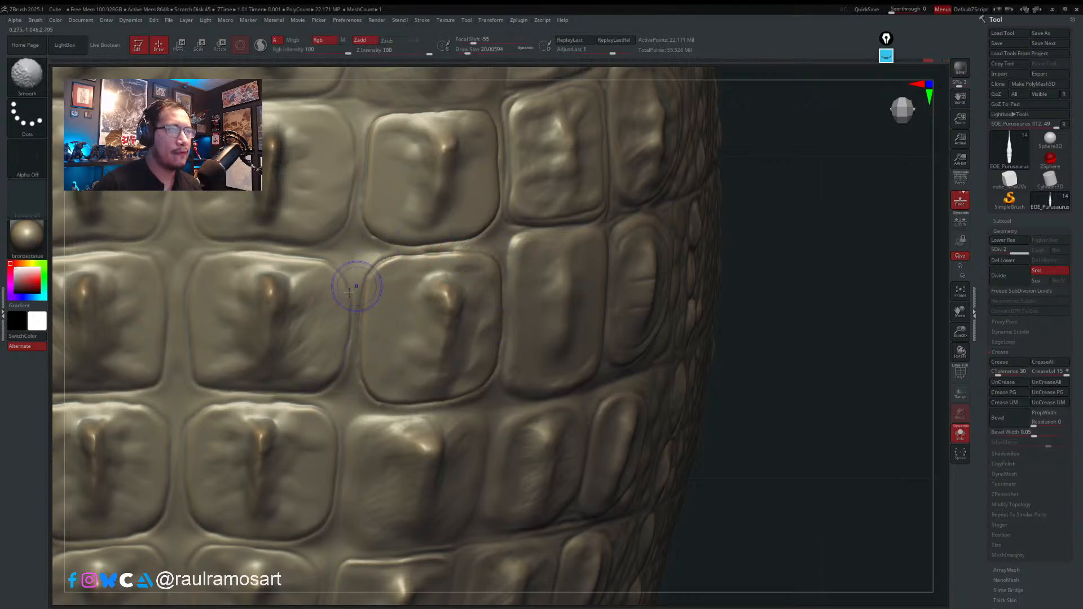
key("s")
left_click(340, 276)
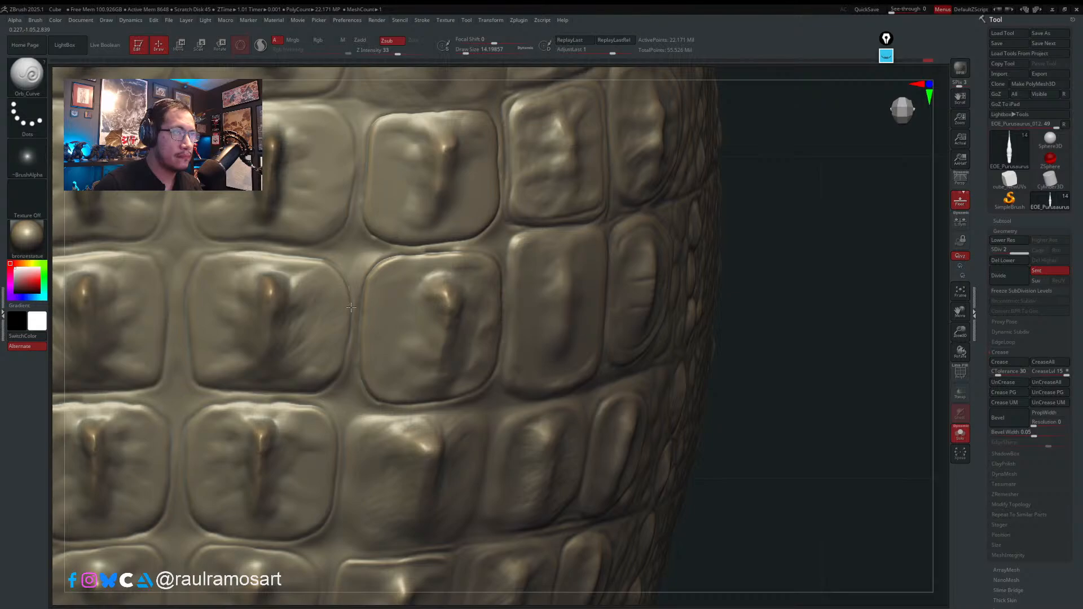
- Carve the lower and outer edges of the plate in the next row toward the head, keeping the draw size at about 14
right_click_drag(368, 407, 364, 290, "alt")
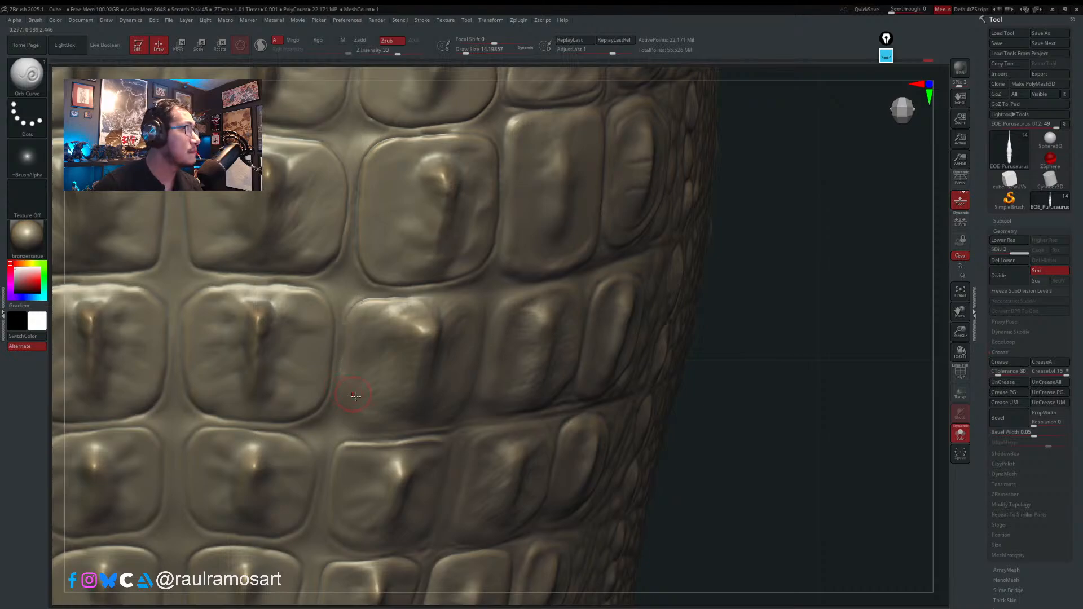
right_click_drag(375, 413, 346, 366)
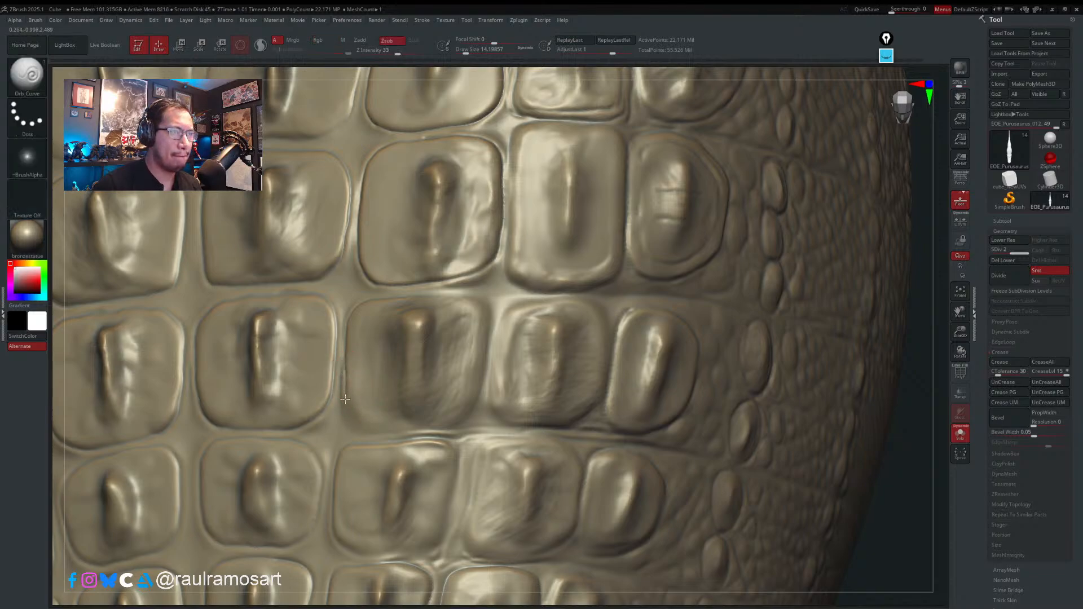
mouse_move(391, 428)
left_mouse_down()
mouse_move(460, 417)
mouse_move(476, 395)
mouse_move(487, 304)
left_mouse_up()
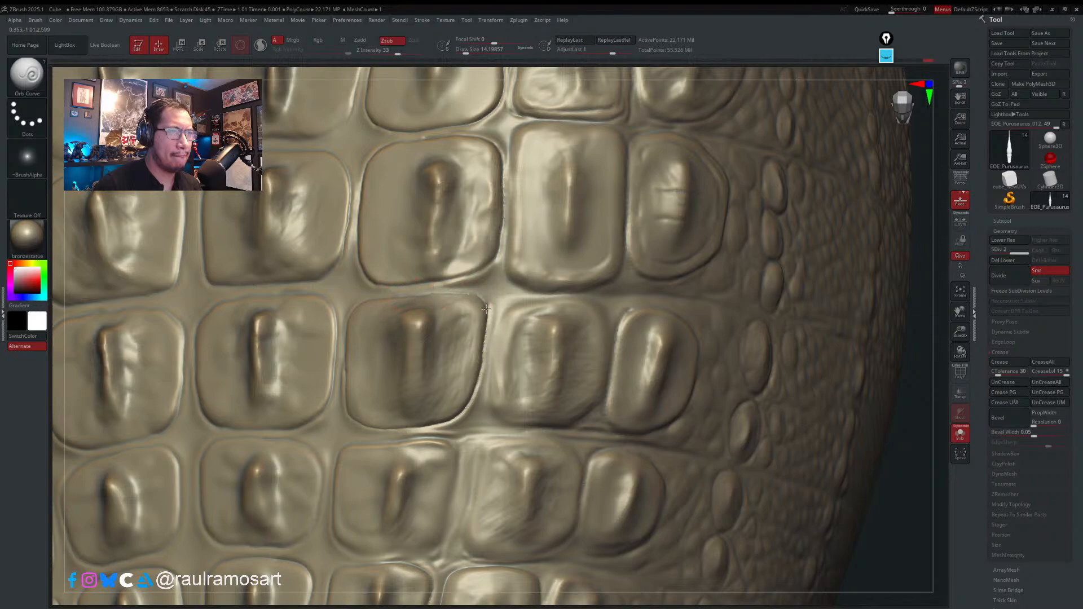
right_click_drag(486, 309, 428, 302)
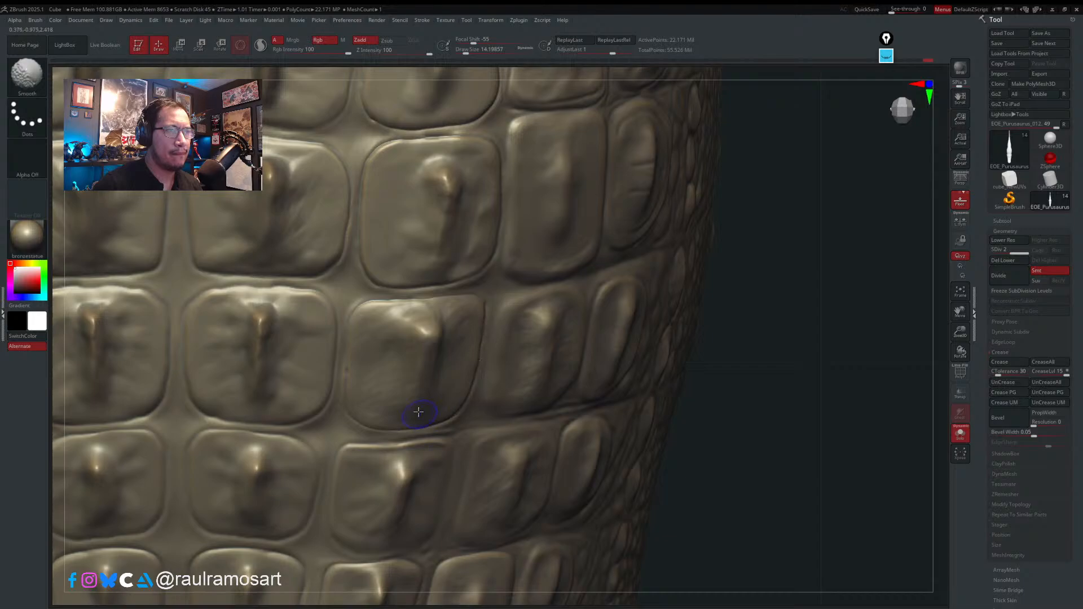
right_click_drag(344, 337, 323, 258, "ctrl")
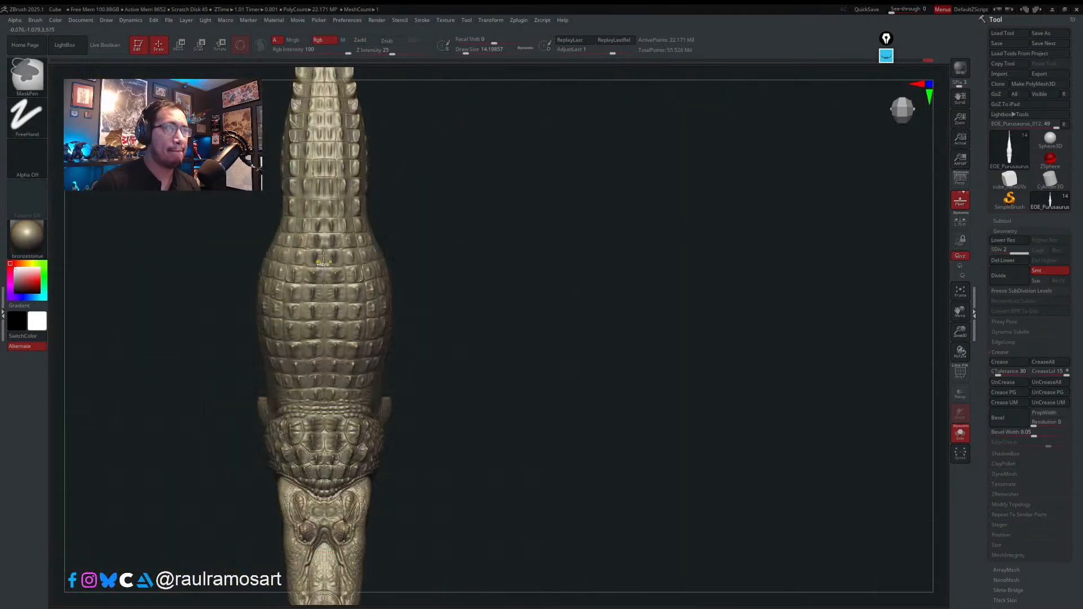
mouse_move(348, 373)
right_mouse_down()
mouse_move(375, 367)
mouse_move(345, 367)
right_mouse_up()
- Switch to the Standard brush at a draw size of about 74 and examine the back, flank and tail from above and the side
key("b")
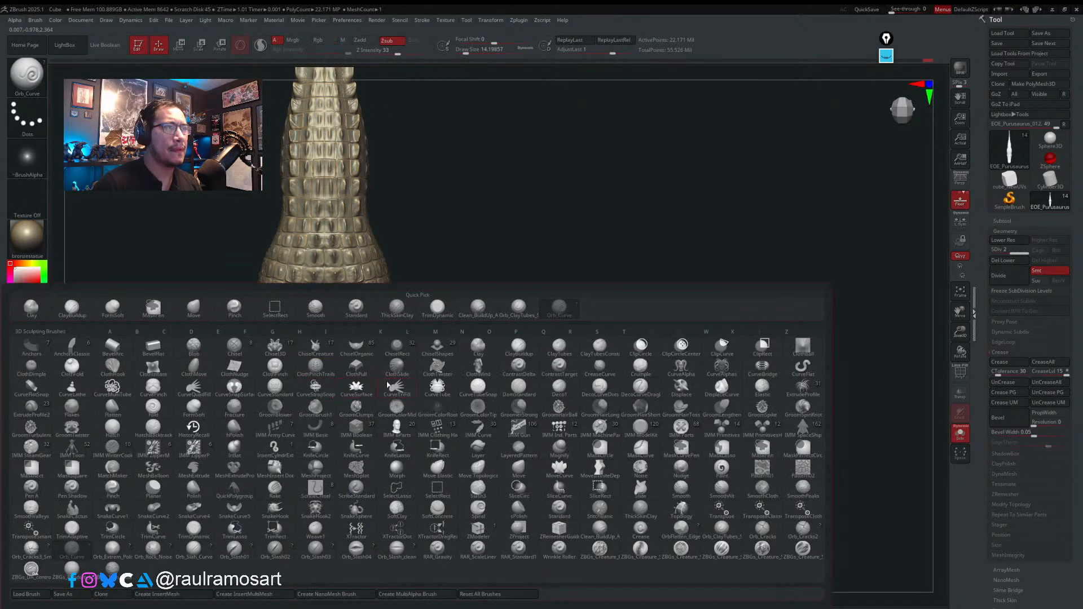
left_click(354, 310)
key("s")
left_click_drag(304, 172, 316, 172)
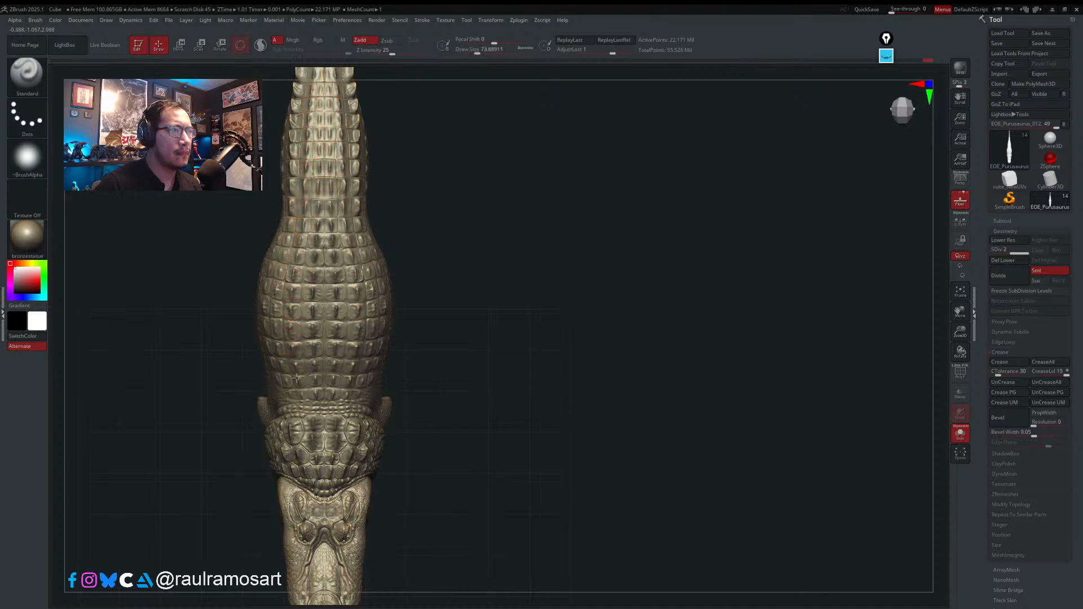
mouse_move(440, 309)
left_mouse_down()
mouse_move(351, 298)
mouse_move(367, 302)
left_mouse_up()
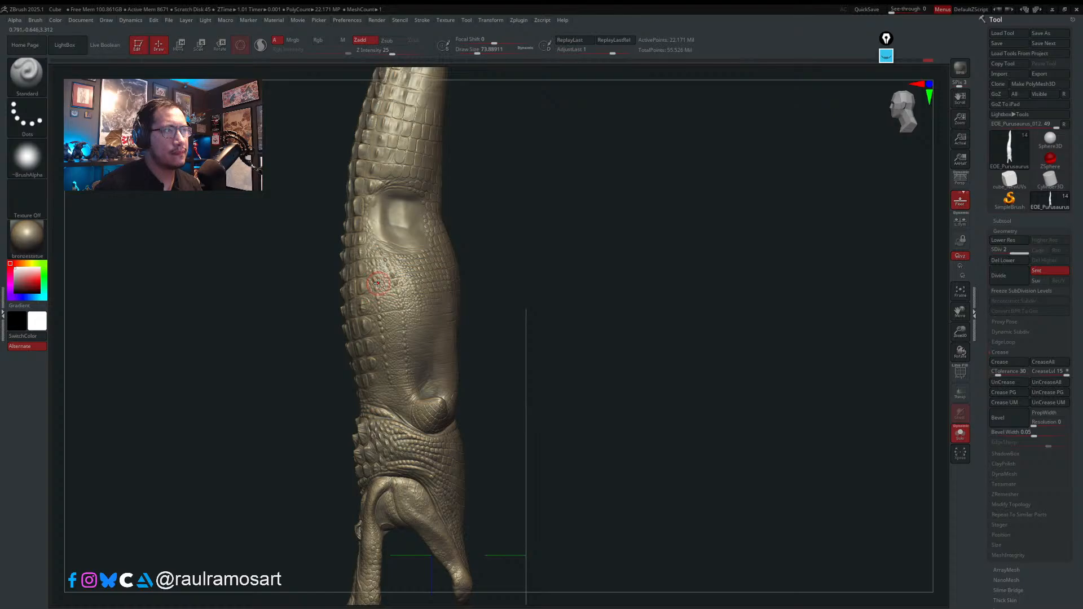
right_click_drag(382, 273, 525, 307)
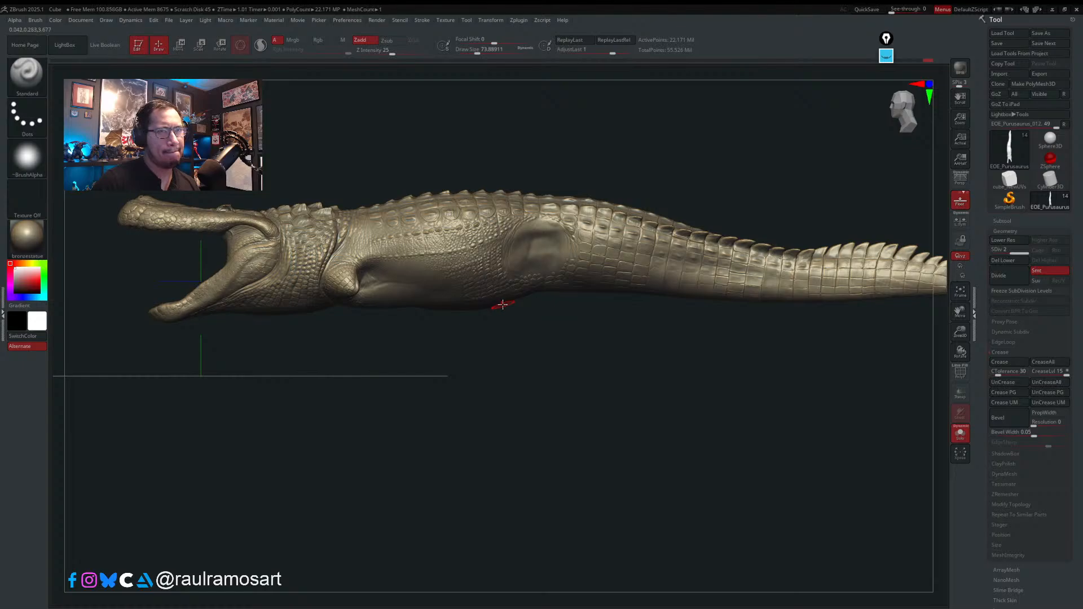
right_click_drag(669, 414, 451, 437, "alt")
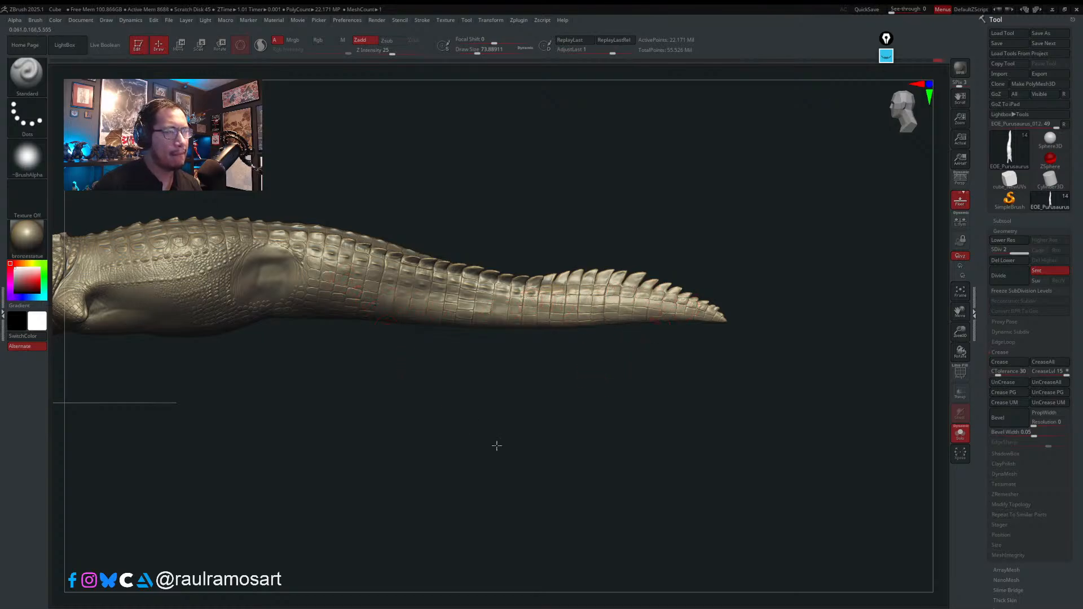
left_click_drag(496, 445, 502, 357)
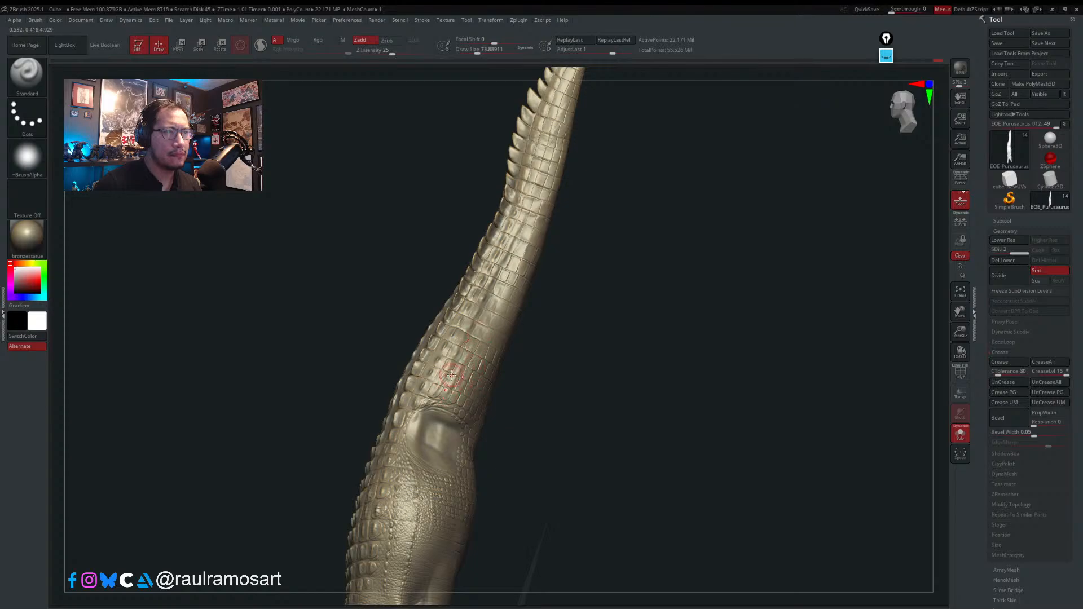
mouse_move(451, 375)
right_mouse_down()
mouse_move(476, 378)
mouse_move(453, 358)
mouse_move(506, 336)
mouse_move(502, 357)
right_mouse_up()
- Switch back to the Orb_Curve brush and reduce its draw size to about 17 for the scale bands at the base of the tail
key("ctrl")
key("b")
left_click(637, 310)
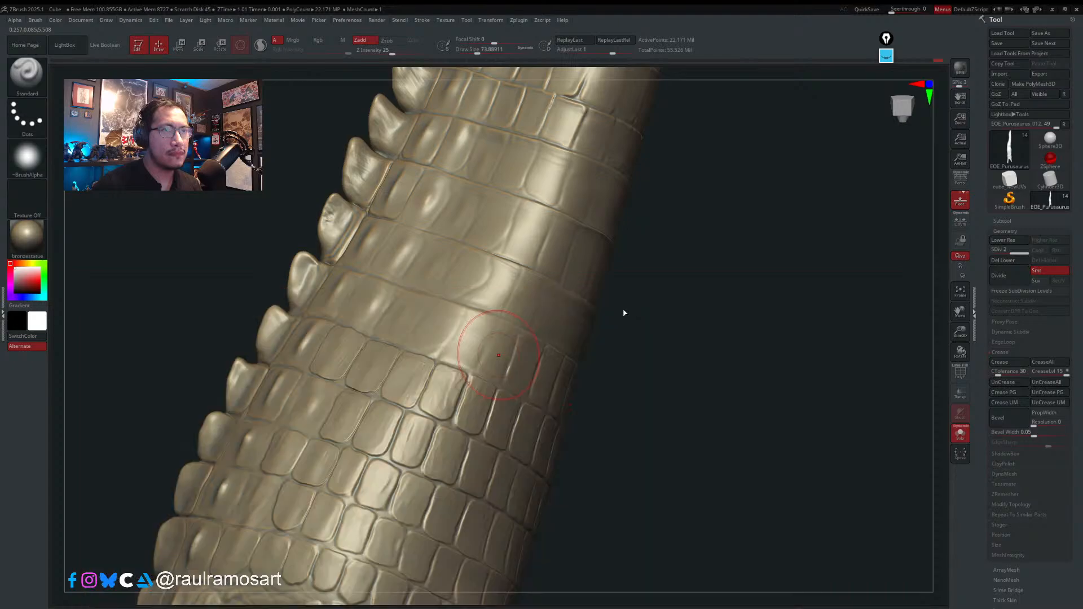
key("s")
right_click_drag(467, 359, 430, 346, "shift")
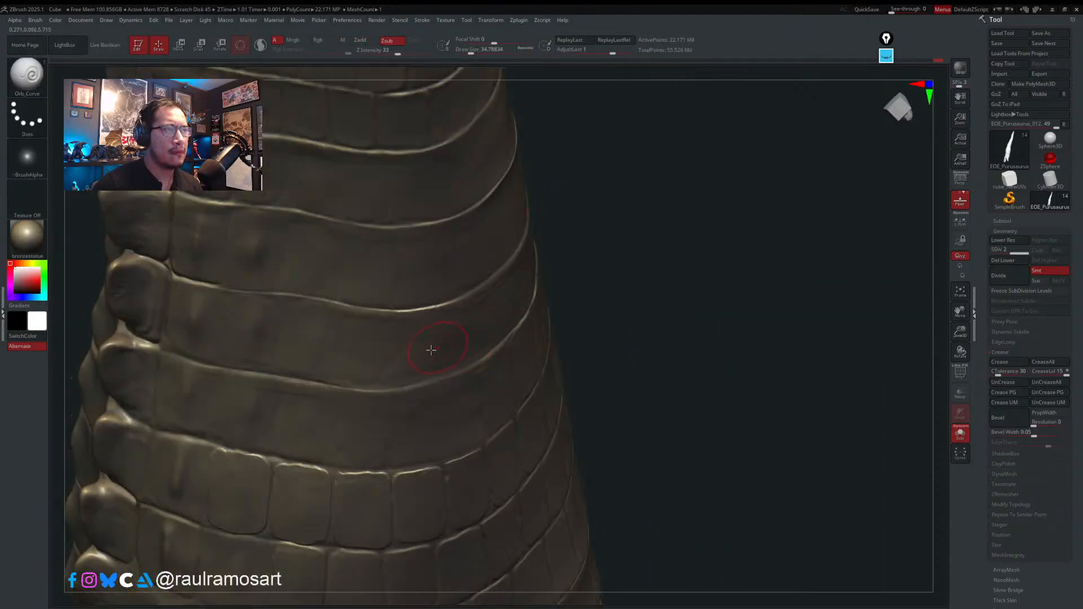
right_click_drag(201, 367, 241, 314)
key("s")
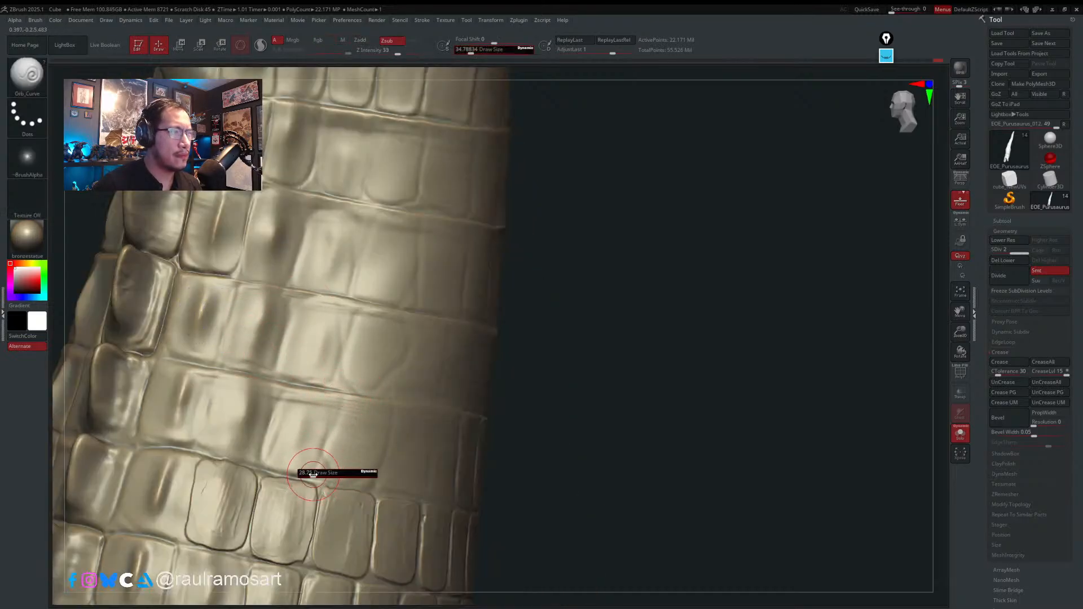
left_click_drag(314, 475, 312, 475)
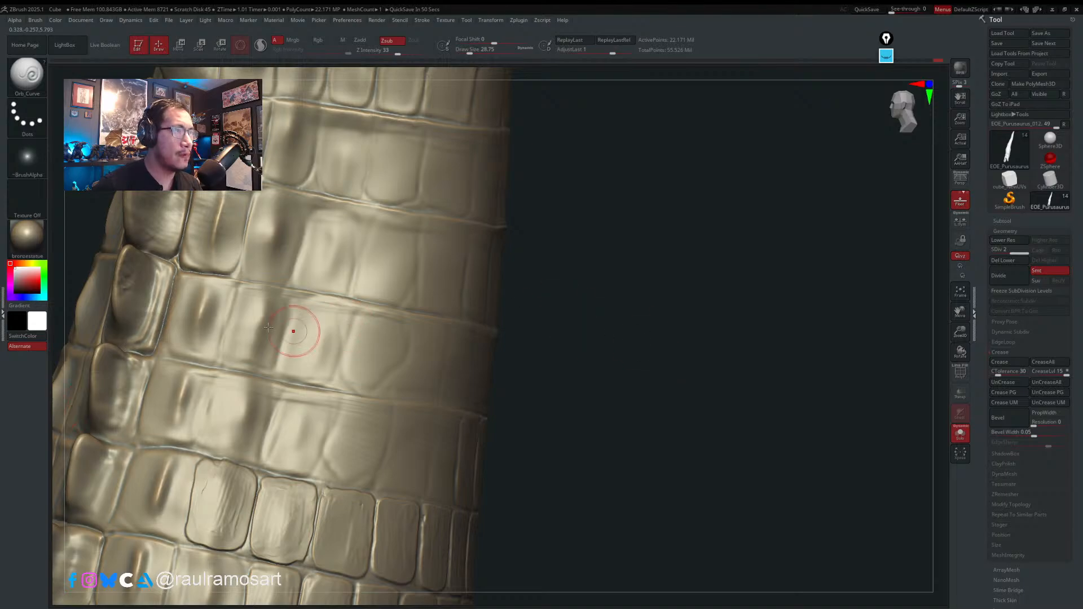
key("s")
left_click_drag(293, 292, 284, 292)
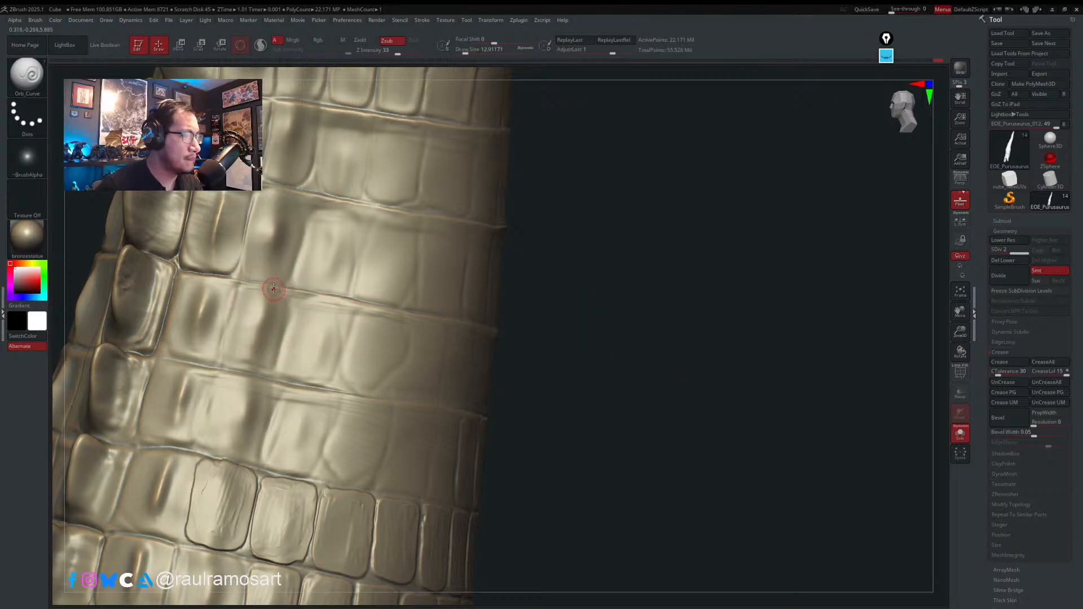
key("s")
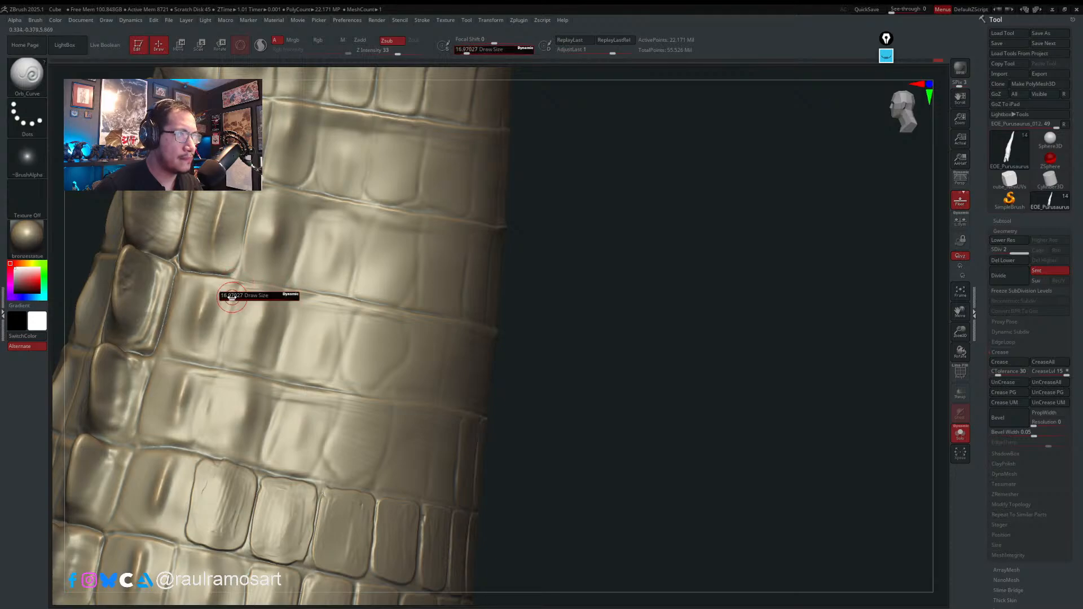
- Paint a mask outline along both borders of the smooth tail band beside the finished scale rows
key("ctrl")
left_click_drag(171, 365, 150, 419, "ctrl")
mouse_move(155, 433)
left_mouse_down()
mouse_move(364, 471)
mouse_move(274, 459)
mouse_move(277, 469)
mouse_move(492, 506)
left_mouse_up()
mouse_move(575, 461)
left_mouse_down()
mouse_move(621, 455)
mouse_move(507, 429)
left_mouse_up()
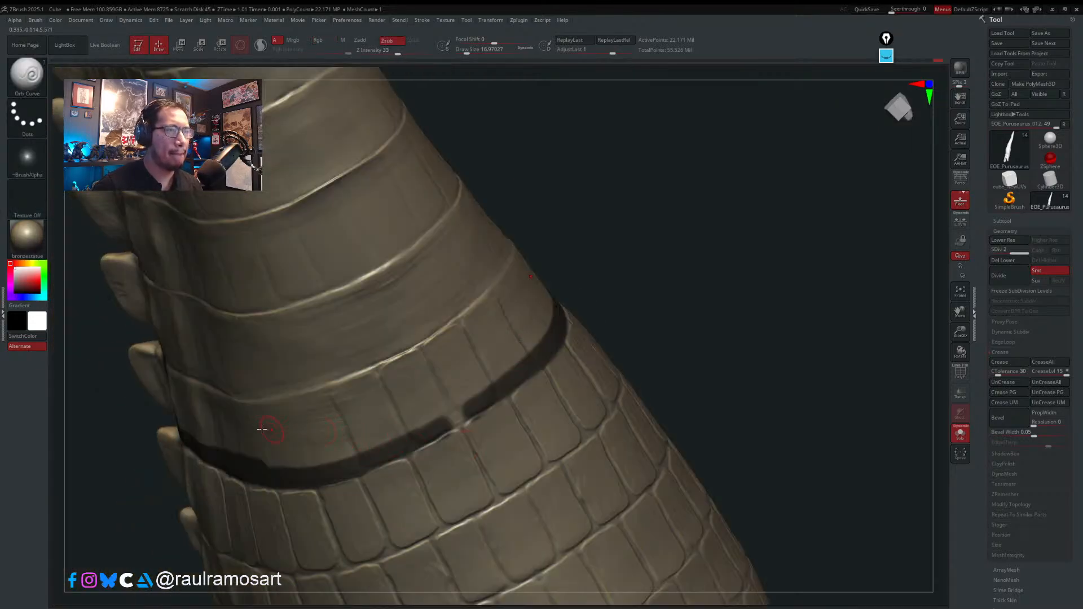
right_click_drag(194, 387, 169, 391)
mouse_move(169, 391)
left_mouse_down("ctrl")
mouse_move(144, 390)
mouse_move(317, 364)
mouse_move(522, 270)
left_mouse_up("ctrl")
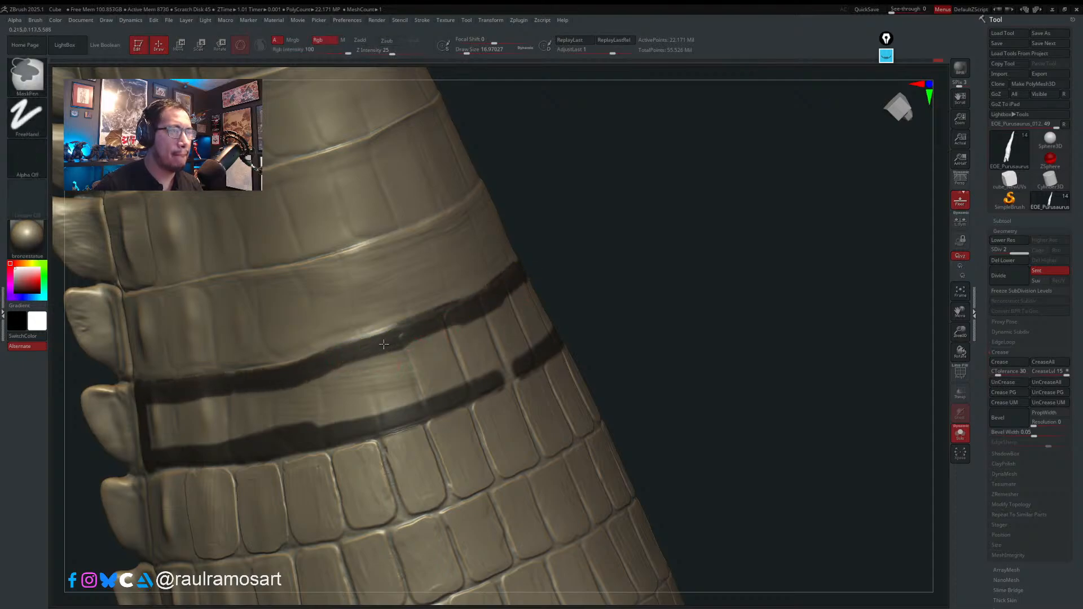
mouse_move(384, 344)
left_mouse_down("ctrl")
mouse_move(420, 334)
mouse_move(375, 337)
mouse_move(238, 385)
mouse_move(316, 362)
left_mouse_up("ctrl")
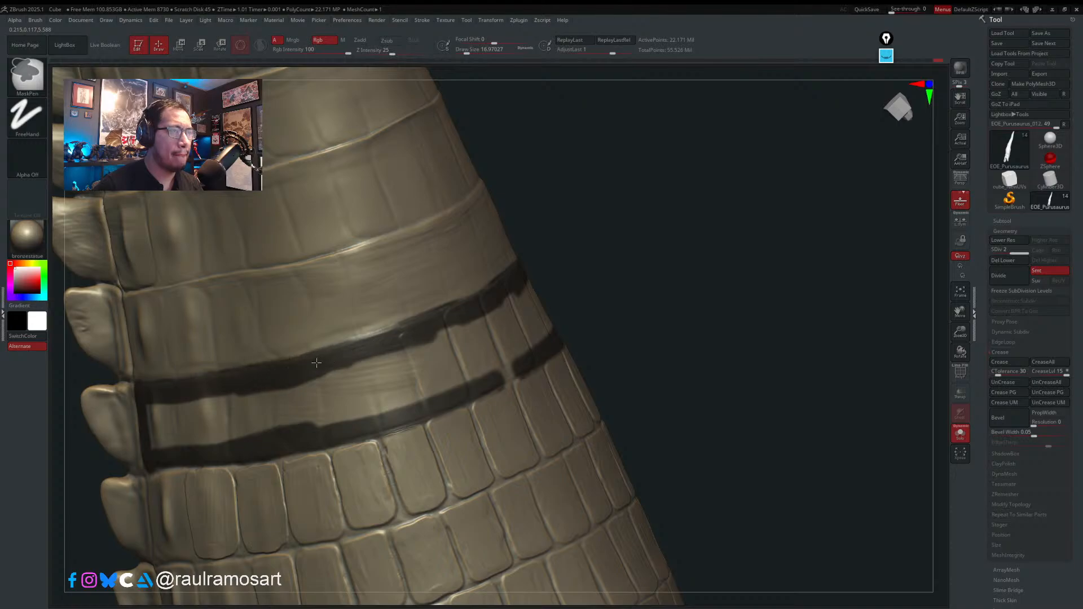
- Fill the mask across the outlined tail band using a draw size of about 101, then invert the mask to isolate the band
key("s")
mouse_move(195, 398)
left_mouse_down()
mouse_move(153, 416)
mouse_move(277, 419)
mouse_move(536, 316)
mouse_move(460, 361)
mouse_move(475, 326)
mouse_move(484, 362)
left_mouse_up()
mouse_move(517, 399)
left_mouse_down("ctrl+alt")
mouse_move(355, 460)
mouse_move(173, 472)
left_mouse_up("ctrl+alt")
mouse_move(211, 433)
right_mouse_down("ctrl")
mouse_move(228, 377)
mouse_move(240, 429)
right_mouse_up("ctrl")
mouse_move(240, 428)
right_mouse_down()
mouse_move(266, 434)
mouse_move(286, 481)
mouse_move(265, 495)
mouse_move(263, 243)
right_mouse_up()
key("s")
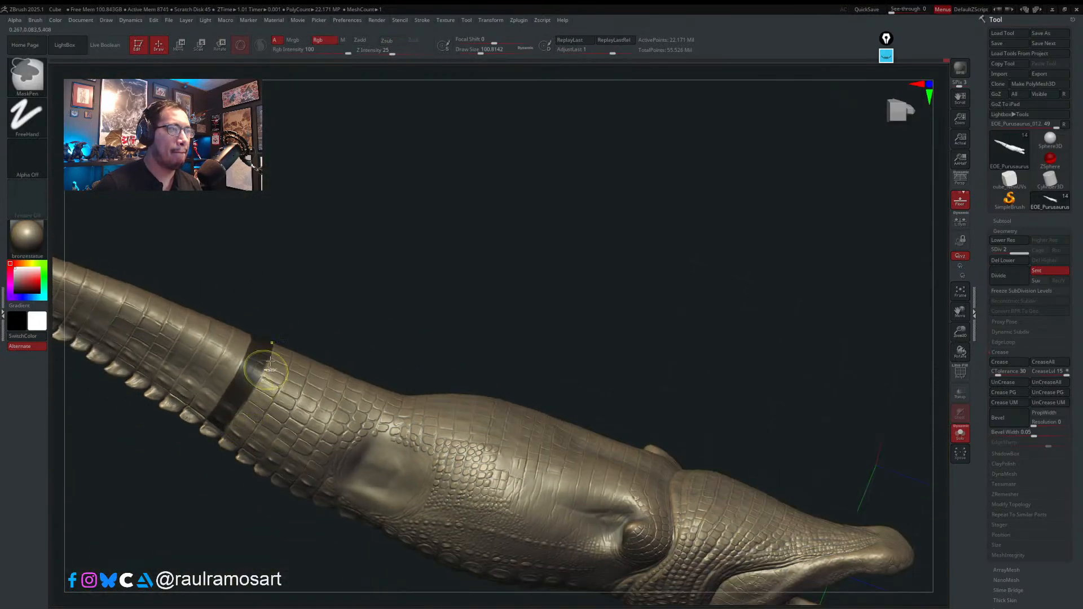
left_click_drag(221, 442, 283, 338, "ctrl+alt")
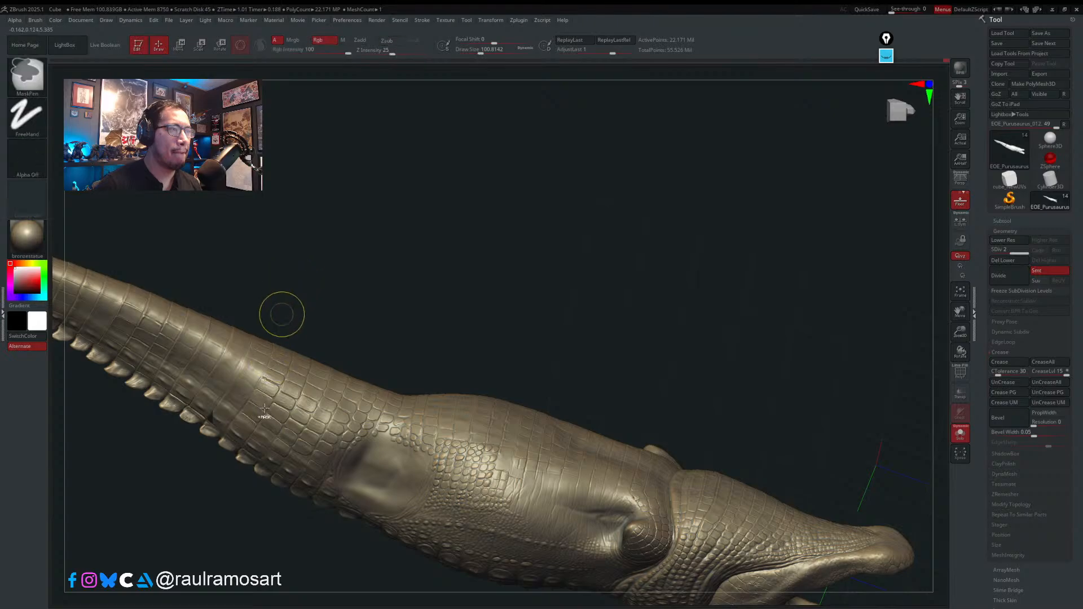
key("ctrl+z")
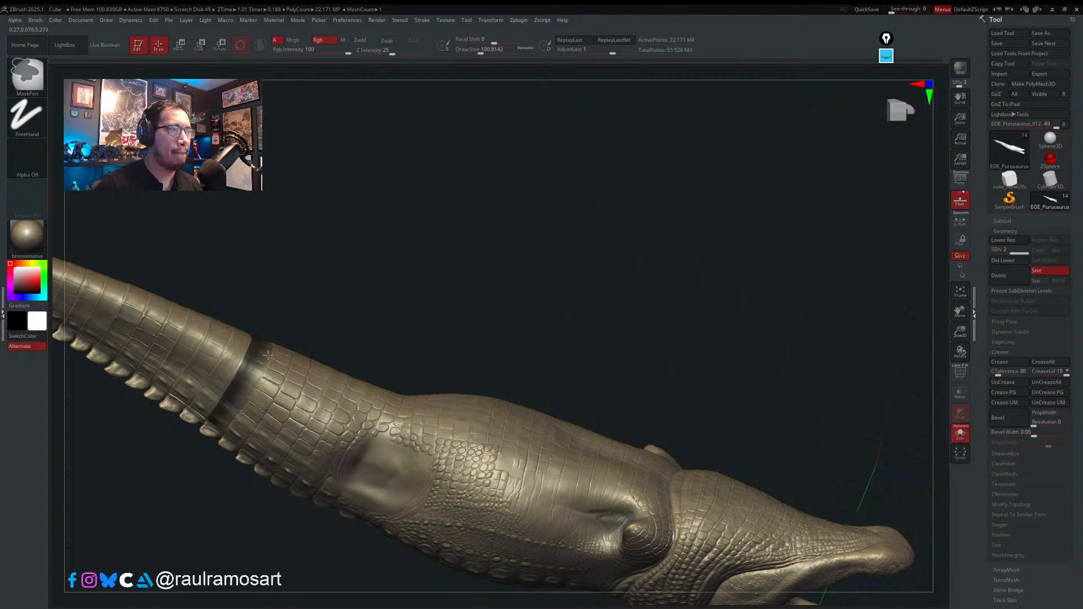
left_click(325, 305, "ctrl")
mouse_move(304, 346)
left_mouse_down()
mouse_move(283, 288)
mouse_move(224, 388)
left_mouse_up()
- Switch to the FormSoft brush and build up the unmasked tail band around its side and underside at draw sizes of about 77 and 97
key("b")
key("m")
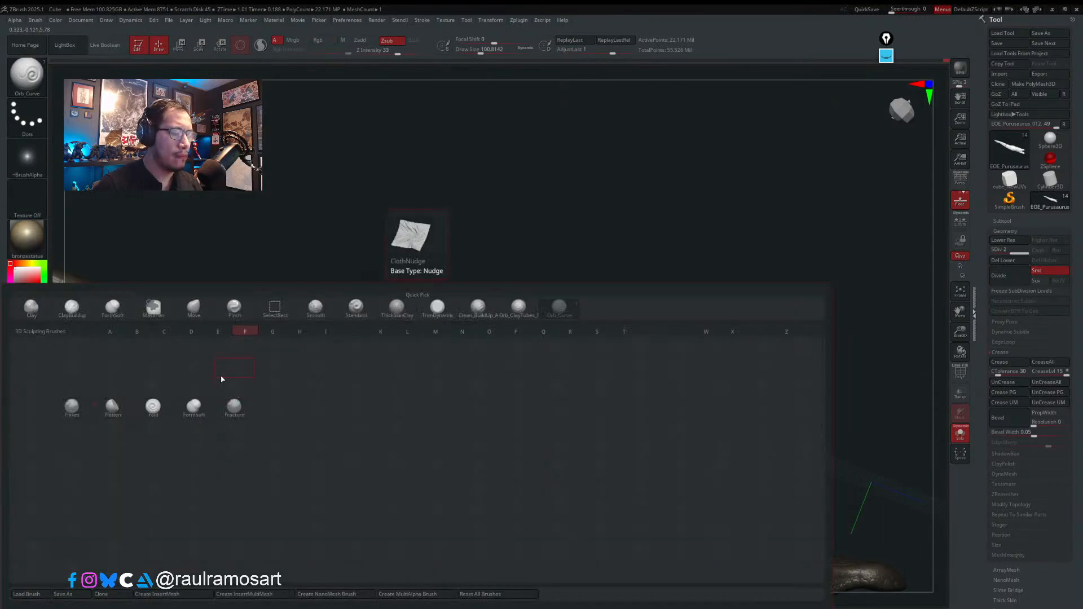
key("p")
right_click_drag(262, 370, 259, 327, "ctrl")
right_click_drag(316, 357, 399, 333, "alt")
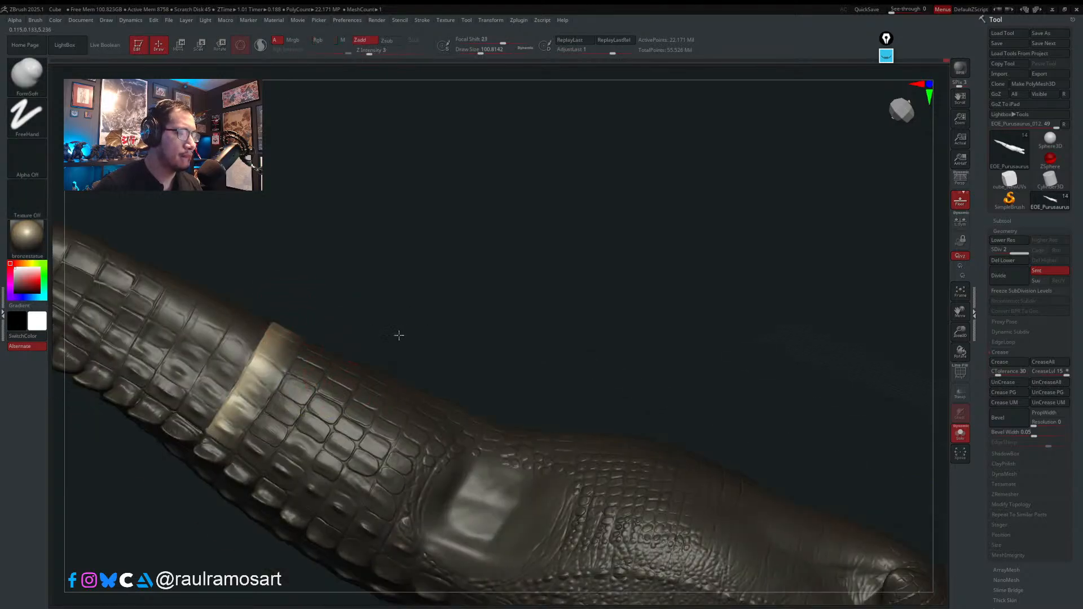
right_click_drag(362, 366, 269, 392)
key("s")
left_click_drag(262, 397, 257, 397)
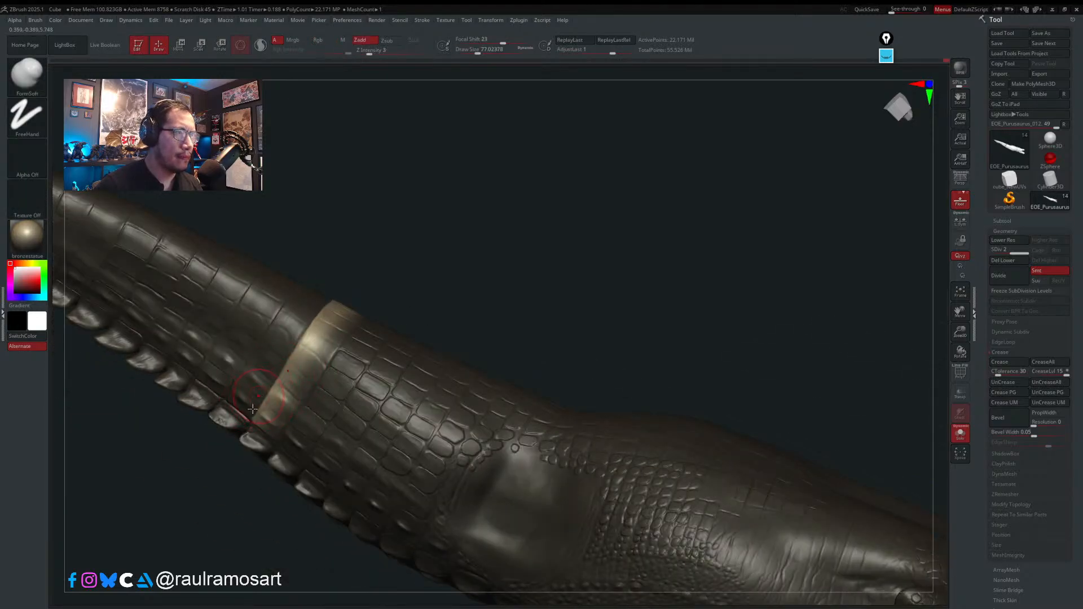
right_click_drag(303, 328, 322, 304)
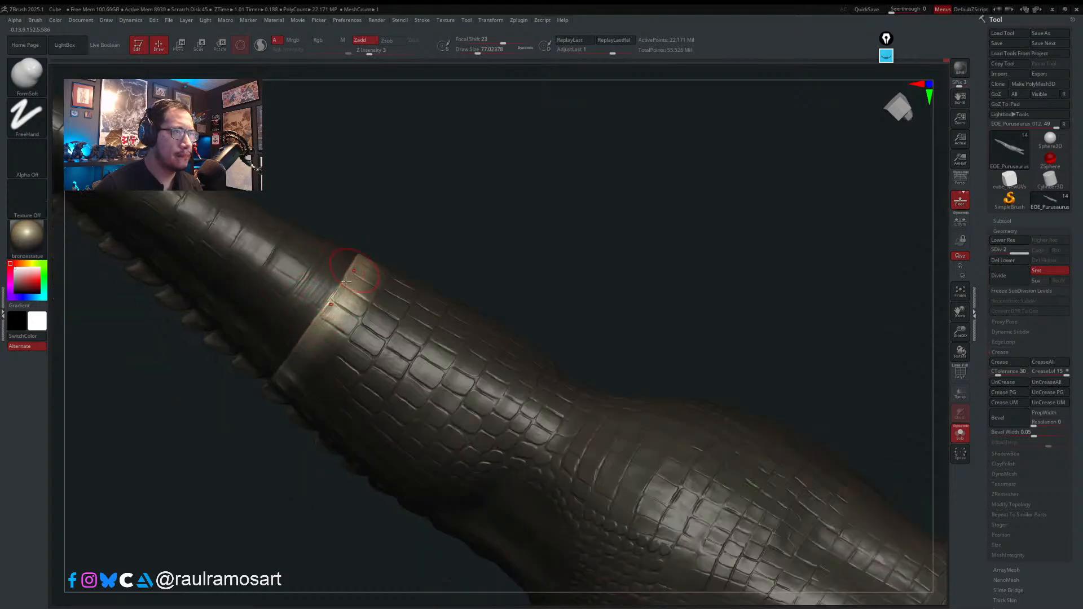
key("s")
left_click_drag(331, 309, 334, 309)
mouse_move(342, 291)
right_mouse_down()
mouse_move(356, 250)
mouse_move(300, 365)
mouse_move(305, 305)
right_mouse_up()
- Switch to the Move brush and adjust the unmasked tail band at a draw size of about 172, then clear the mask
key("b")
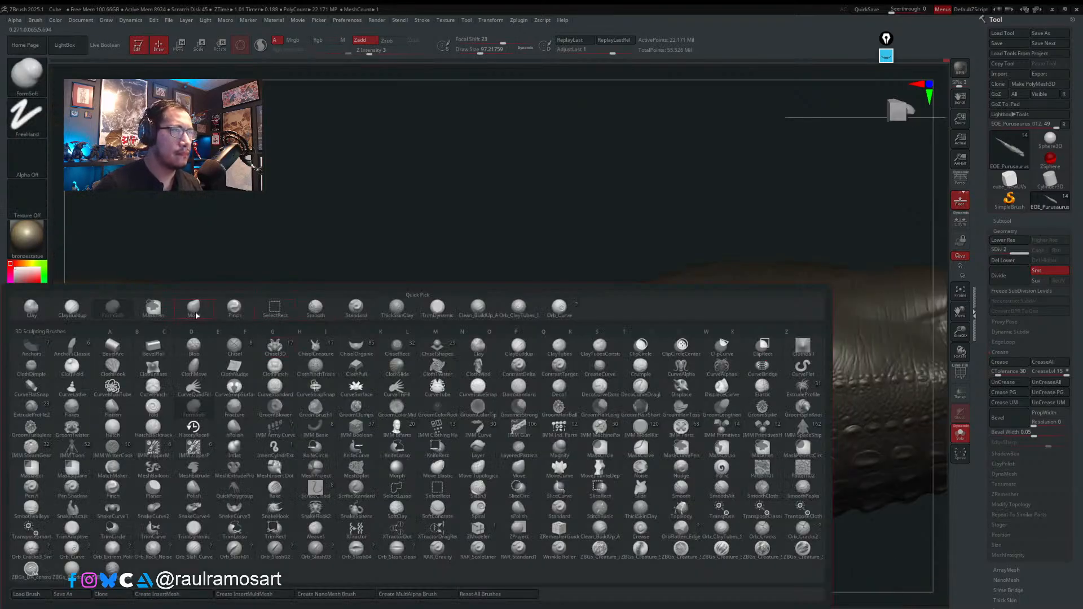
key("m")
key("v")
key("s")
left_click_drag(304, 324, 319, 323)
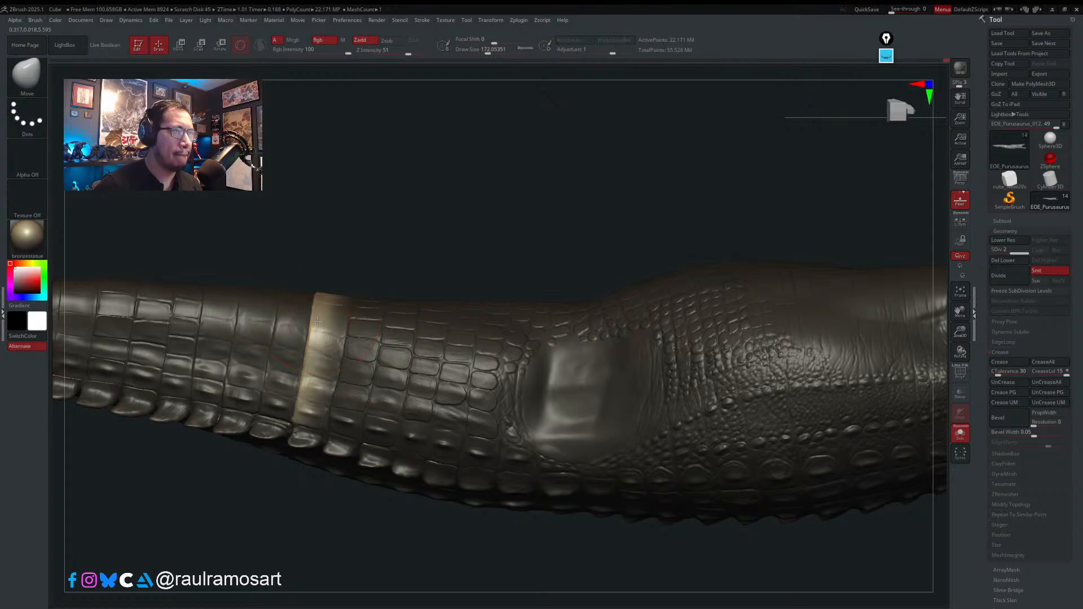
left_click(307, 360)
left_click_drag(307, 368, 313, 330)
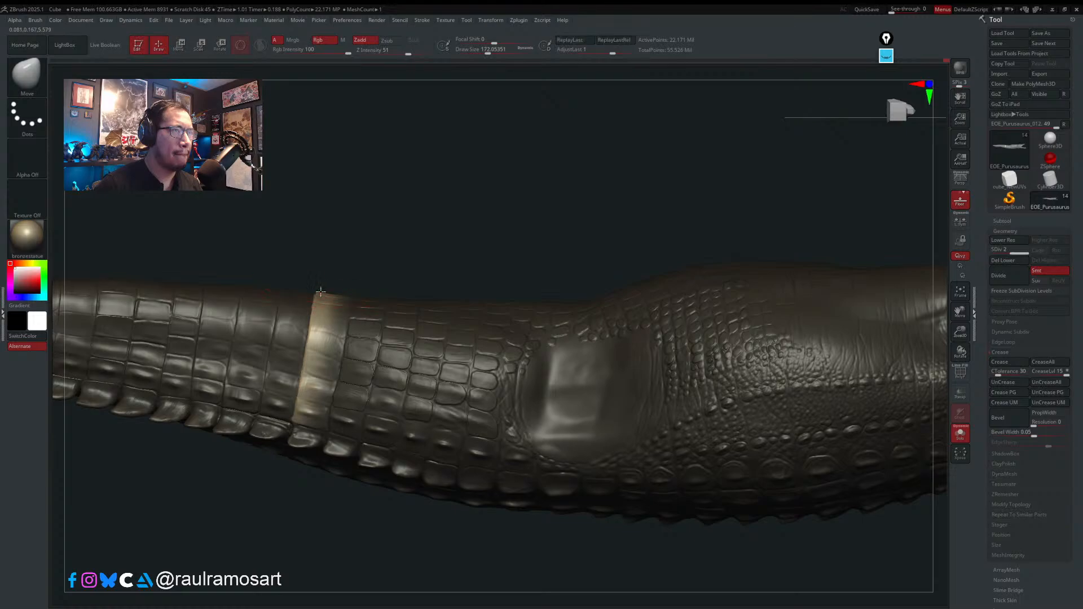
left_click(361, 286, "ctrl")
- Switch to the Orb_Curve brush and reduce its draw size to about 12 for the smooth band under the tail
key("s")
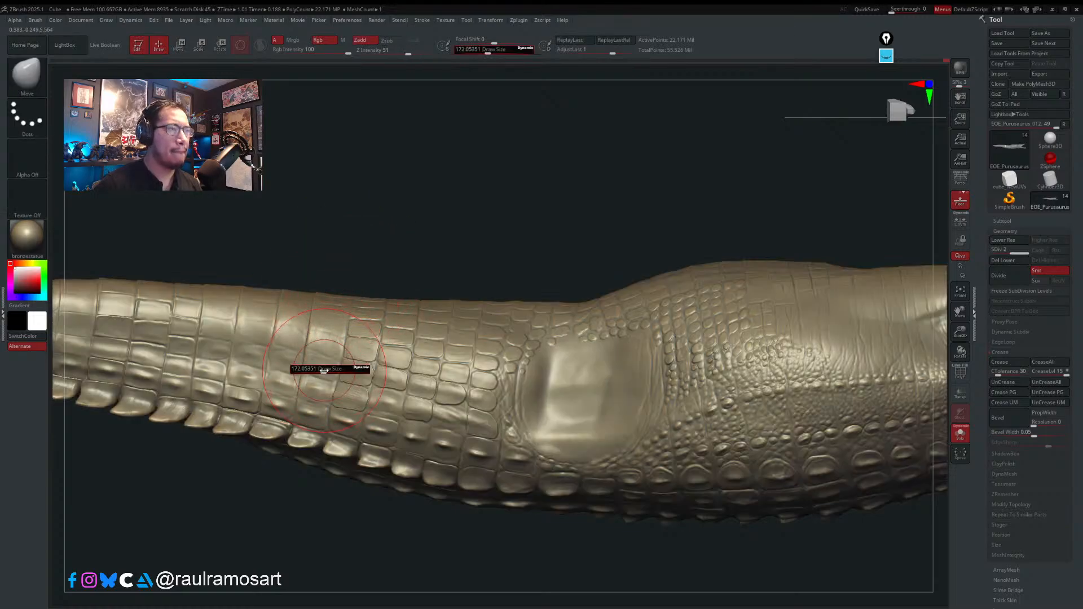
left_click_drag(329, 369, 321, 368)
mouse_move(321, 366)
right_mouse_down()
mouse_move(388, 434)
mouse_move(411, 428)
right_mouse_up()
mouse_move(558, 314)
right_mouse_down()
mouse_move(539, 355)
mouse_move(499, 369)
right_mouse_up()
key("s")
left_click_drag(256, 370, 248, 370)
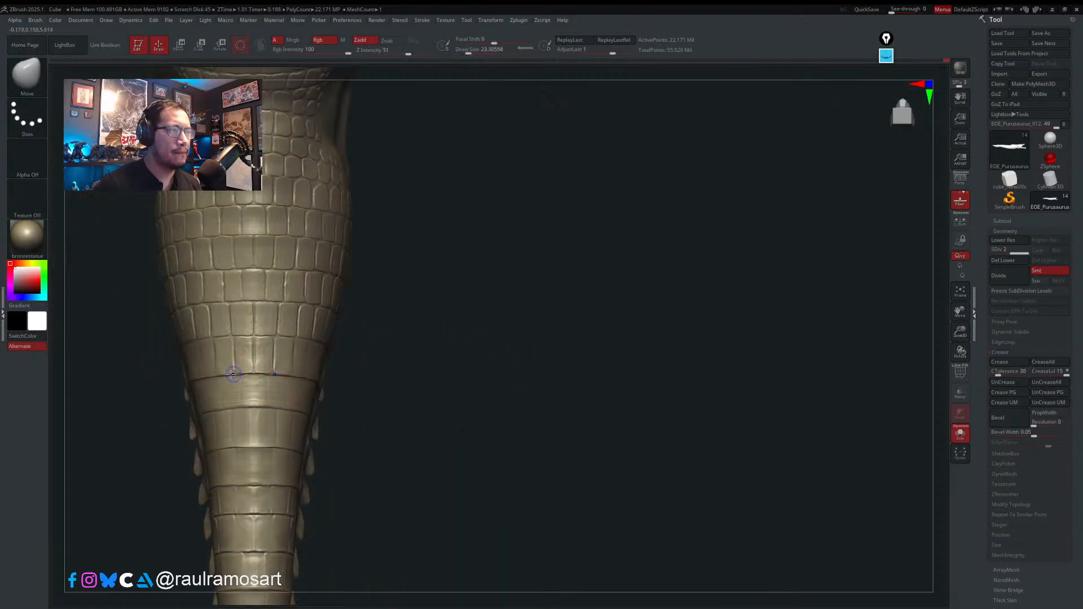
key("shift")
mouse_move(377, 374)
right_mouse_down("shift")
mouse_move(310, 377)
mouse_move(355, 353)
mouse_move(326, 387)
right_mouse_up("shift")
key("b")
left_click(557, 315)
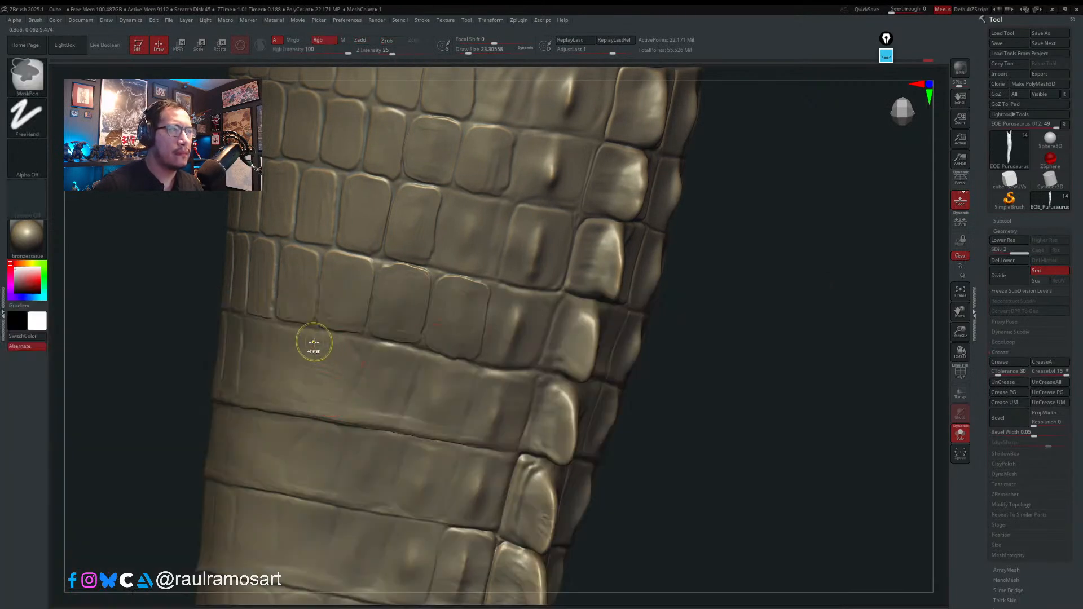
mouse_move(314, 343)
right_mouse_down("ctrl")
mouse_move(302, 372)
mouse_move(392, 356)
mouse_move(367, 358)
right_mouse_up("ctrl")
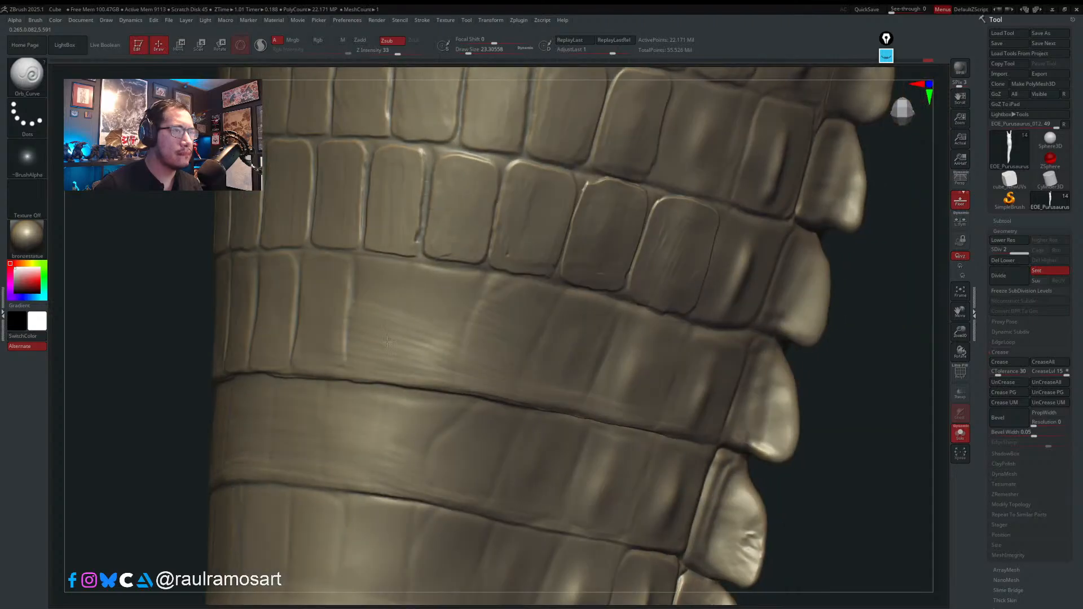
key("s")
left_click_drag(368, 360, 363, 361)
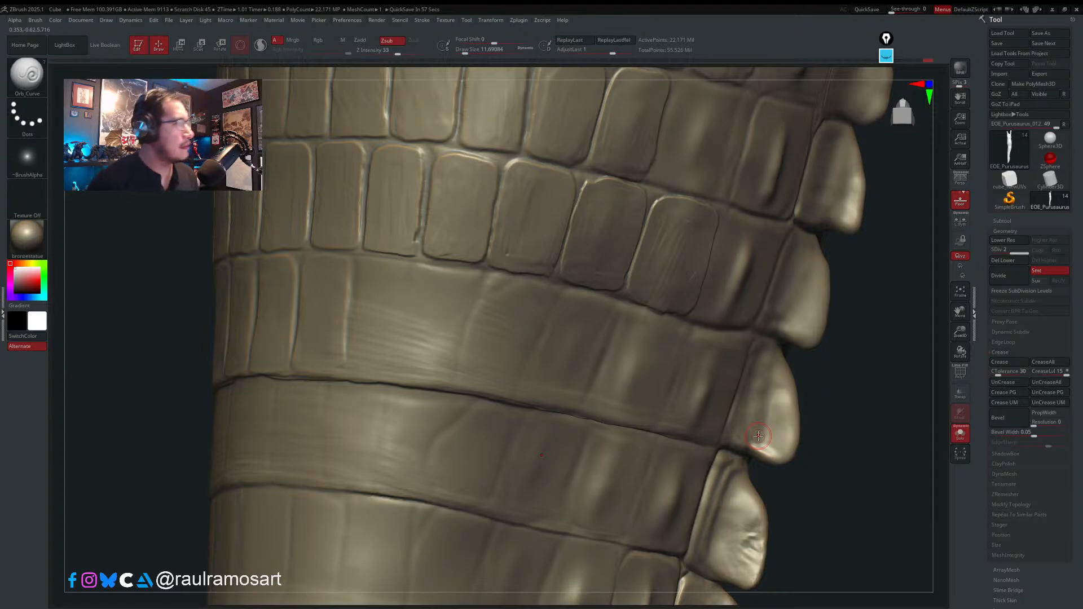
- Carve scale borders with rounded upper corners into the smooth band under the tail at a draw size of about 16
left_click_drag(829, 339, 801, 336)
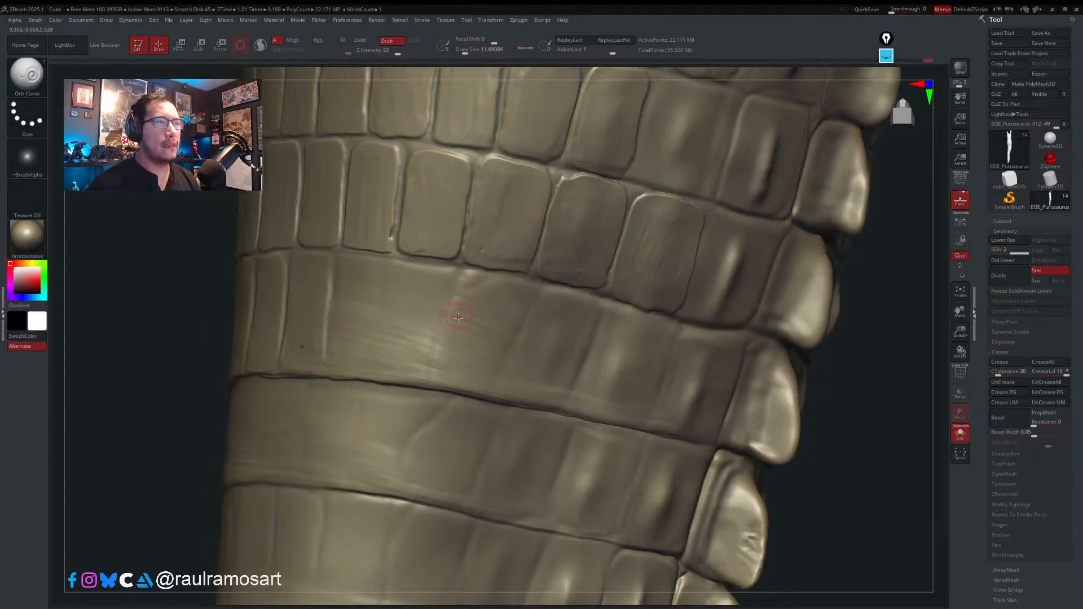
right_click_drag(458, 318, 404, 302)
right_click_drag(324, 282, 320, 267)
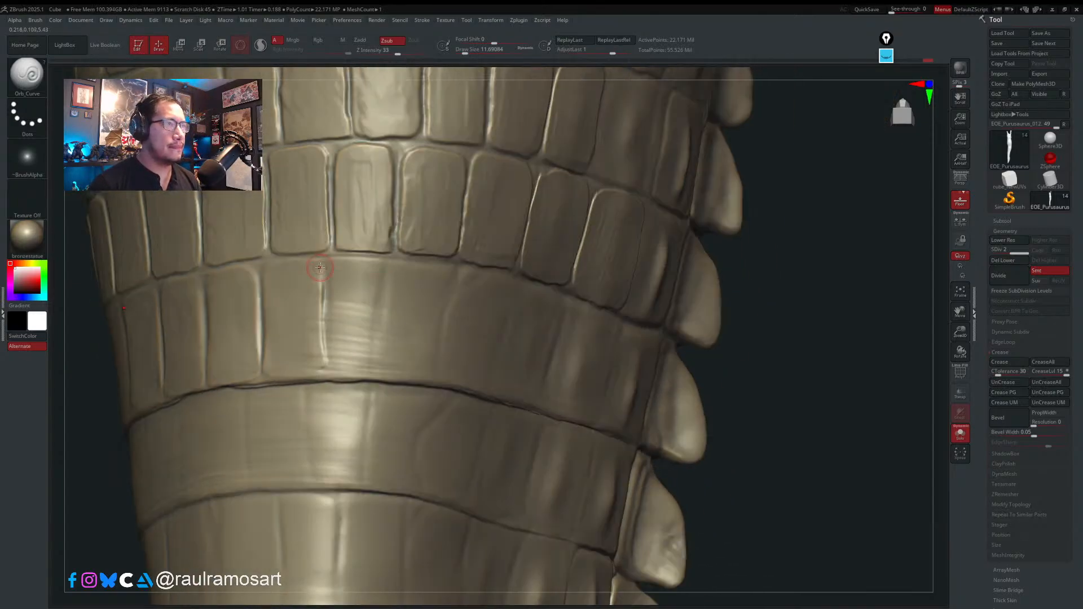
key("s")
left_click_drag(320, 267, 325, 340)
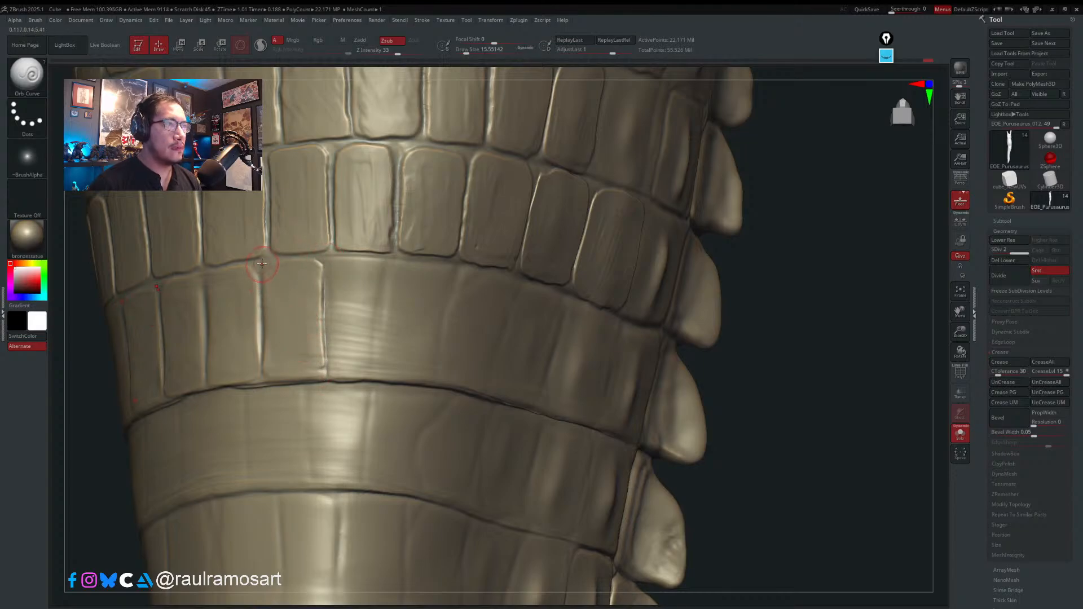
left_click_drag(260, 263, 262, 386)
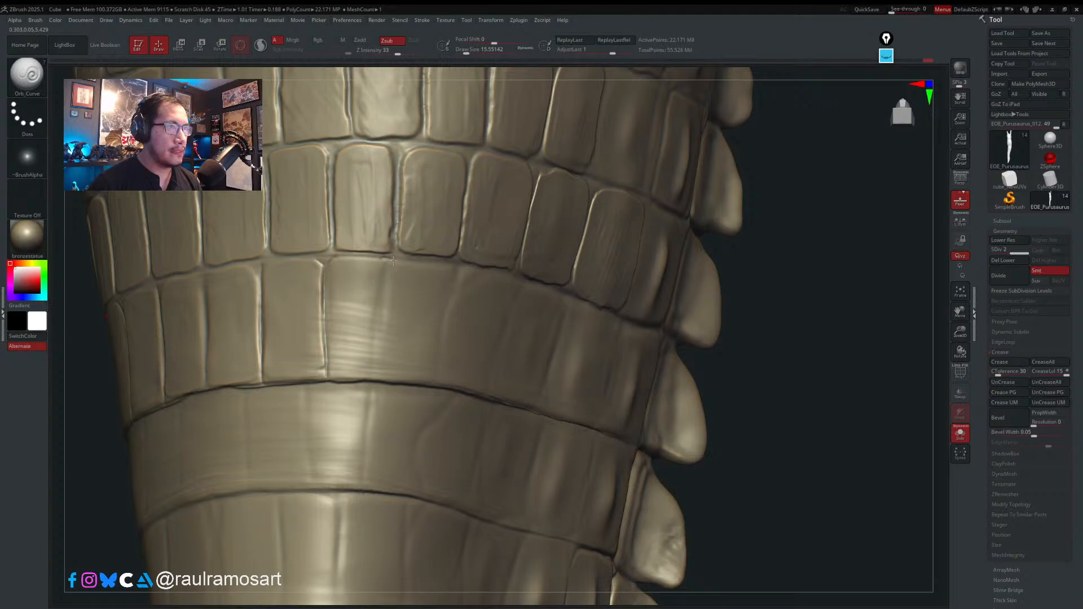
left_click_drag(393, 259, 390, 382)
- Sketch a profile of three overlapping scale bands above the tail with the annotation pen, adding baselines and upward arrows
mouse_move(391, 316)
right_mouse_down("ctrl")
mouse_move(405, 248)
mouse_move(389, 183)
right_mouse_up("ctrl")
right_click_drag(602, 314, 399, 223)
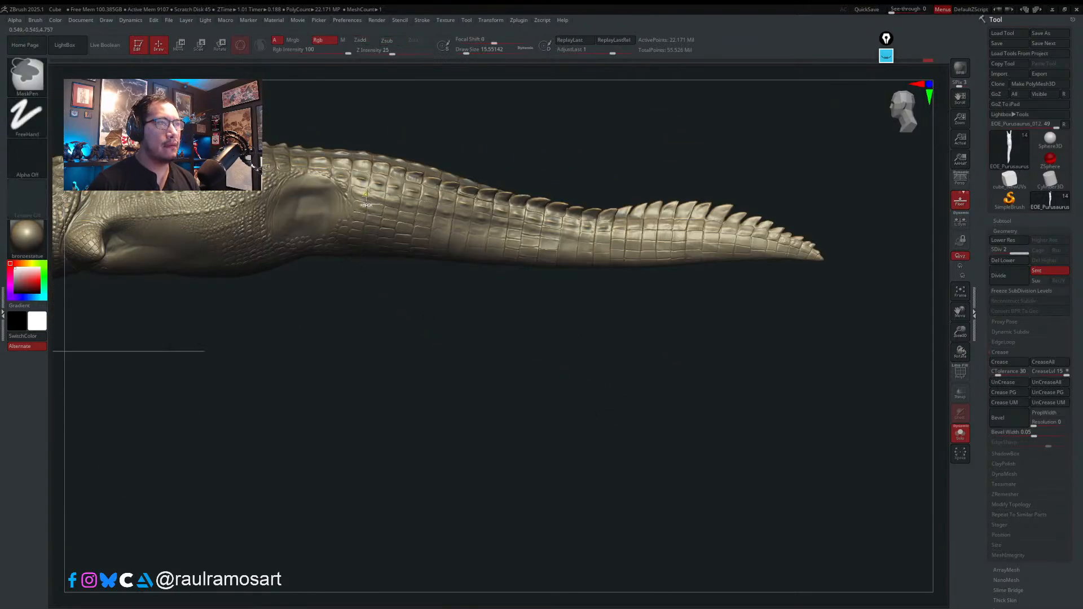
left_click(883, 57)
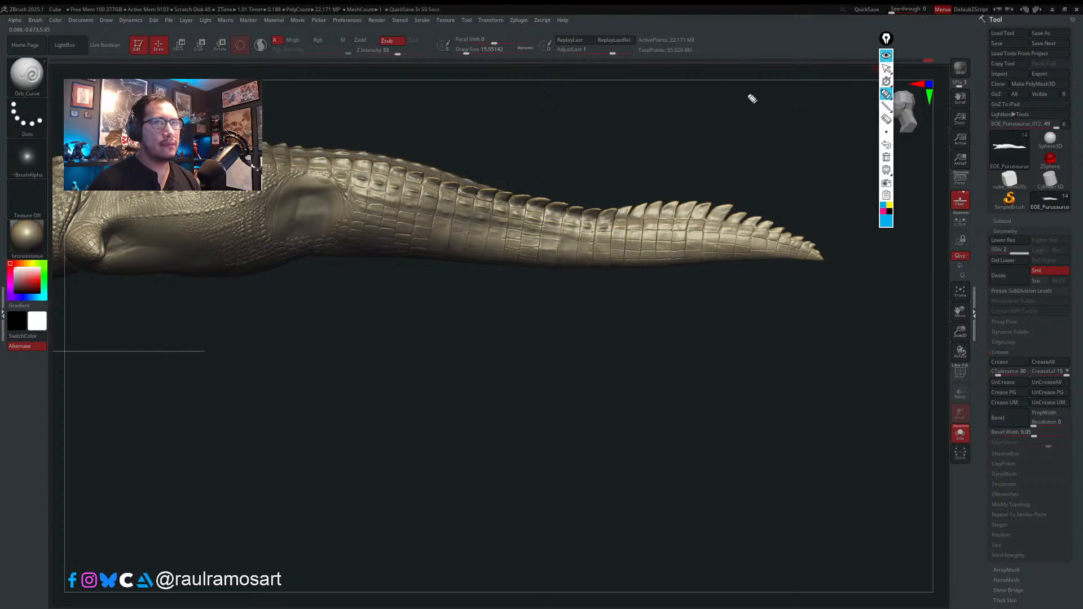
mouse_move(888, 109)
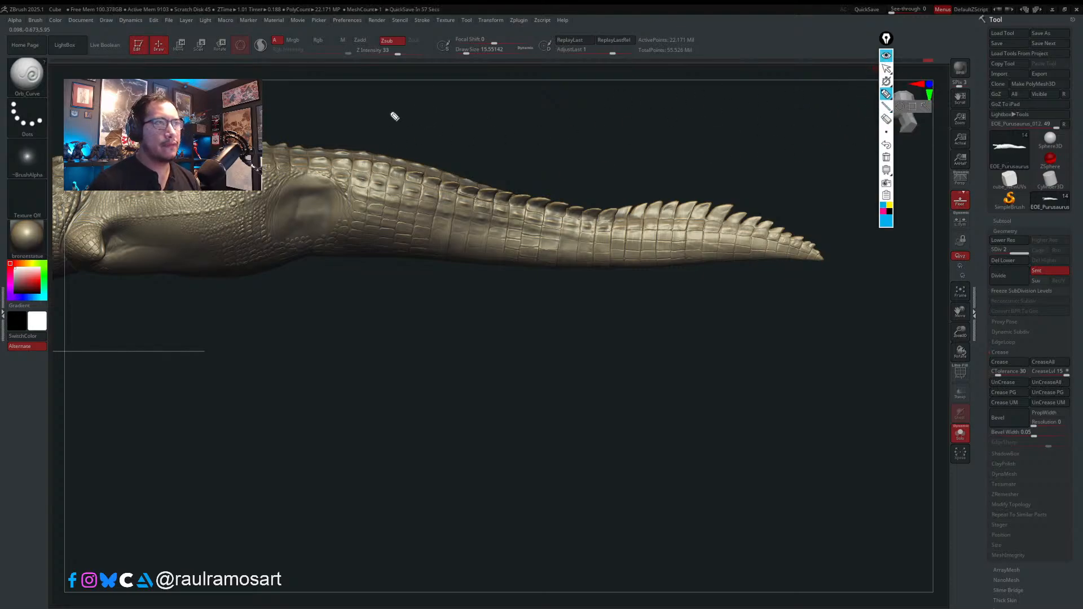
mouse_move(375, 119)
left_mouse_down()
mouse_move(457, 89)
mouse_move(489, 102)
left_mouse_up()
mouse_move(374, 118)
left_mouse_down()
mouse_move(498, 107)
mouse_move(508, 125)
mouse_move(606, 106)
mouse_move(669, 119)
mouse_move(720, 111)
mouse_move(738, 129)
left_mouse_up()
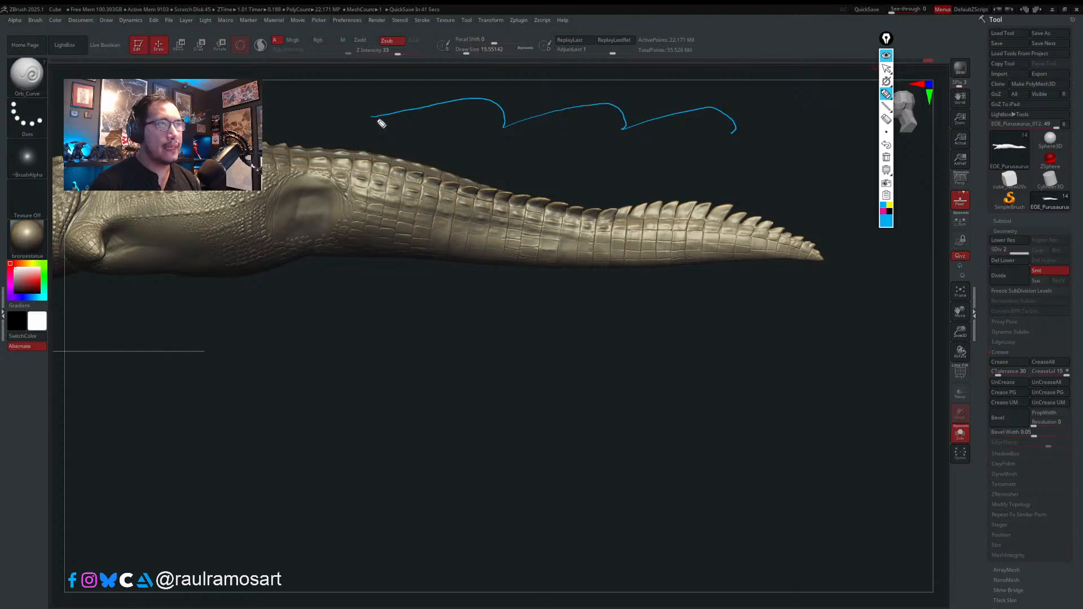
left_click_drag(381, 123, 496, 126)
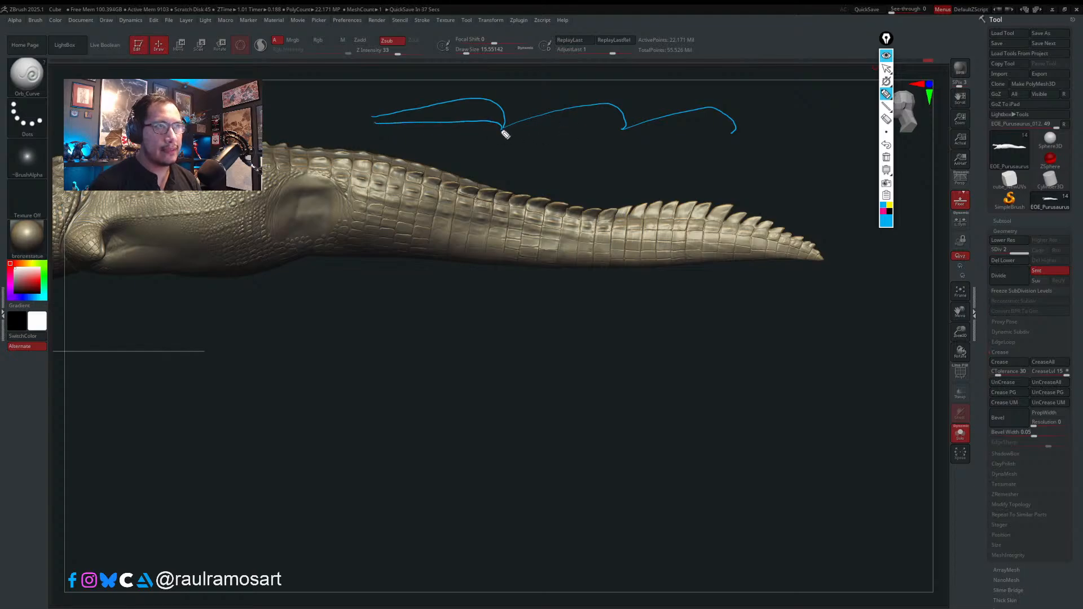
left_click_drag(505, 130, 727, 130)
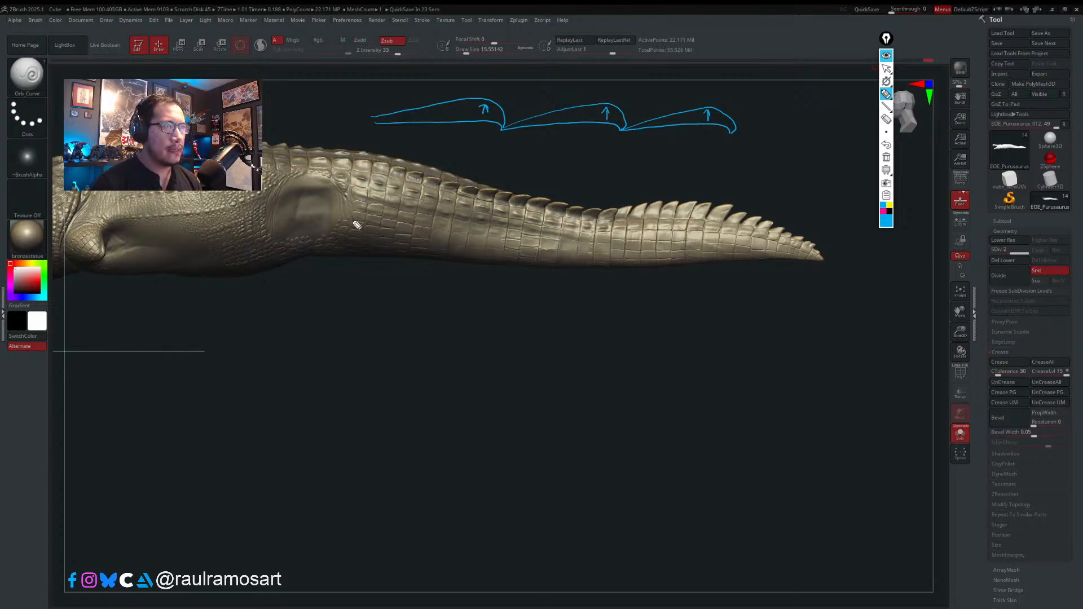
- Circle the front and rear sections of the tail with the annotation pen, then clear all the annotations
mouse_move(542, 212)
left_mouse_down()
mouse_move(339, 191)
mouse_move(516, 257)
mouse_move(582, 220)
mouse_move(542, 258)
mouse_move(468, 257)
left_mouse_up()
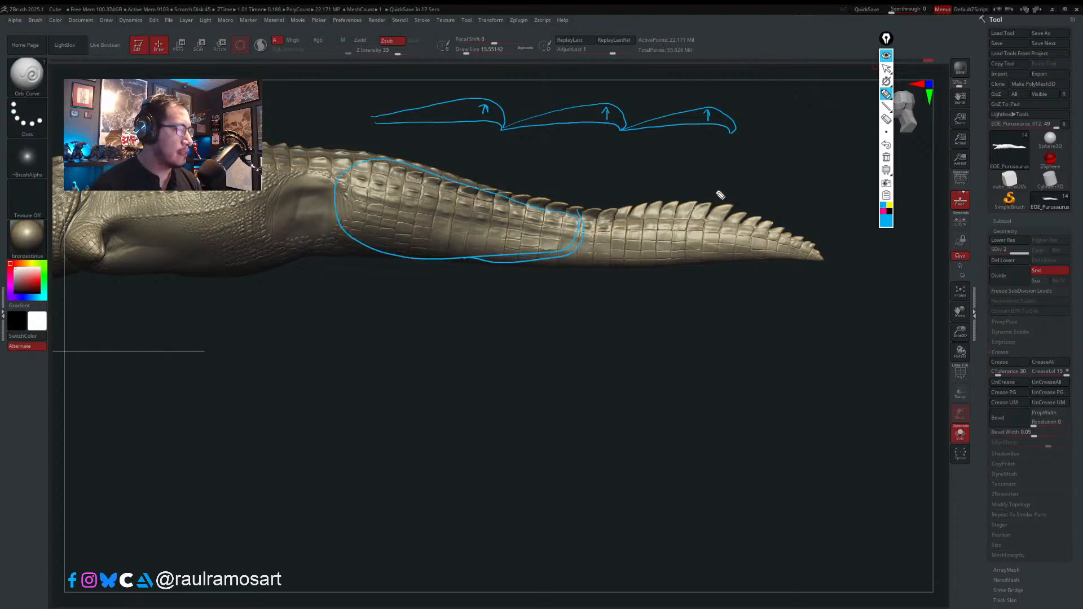
mouse_move(679, 192)
left_mouse_down()
mouse_move(674, 289)
mouse_move(817, 235)
mouse_move(646, 186)
left_mouse_up()
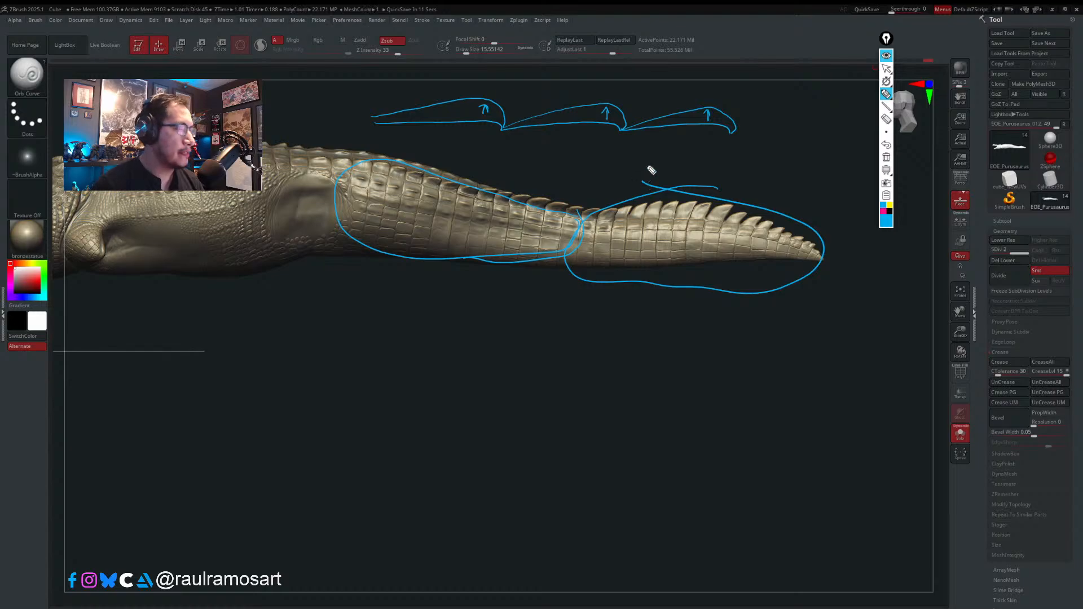
left_click_drag(593, 144, 596, 148)
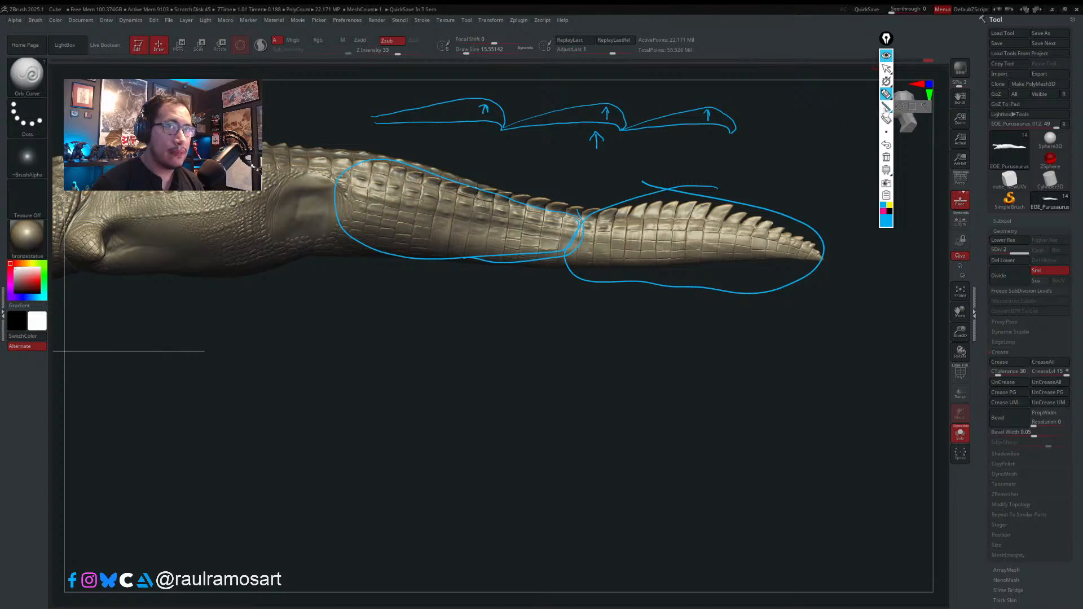
left_click(886, 158)
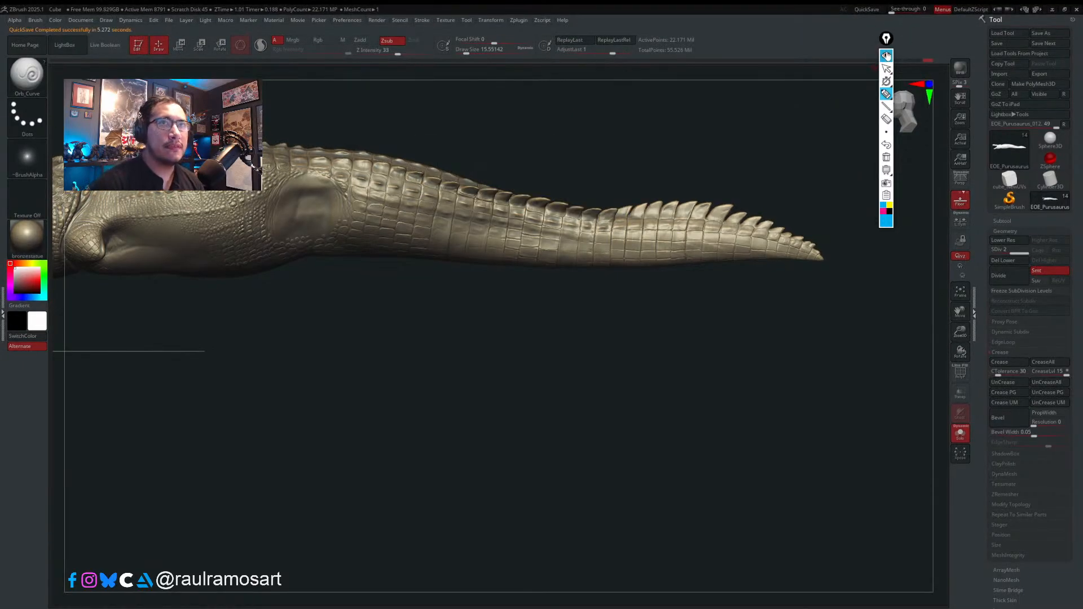
left_click(886, 55)
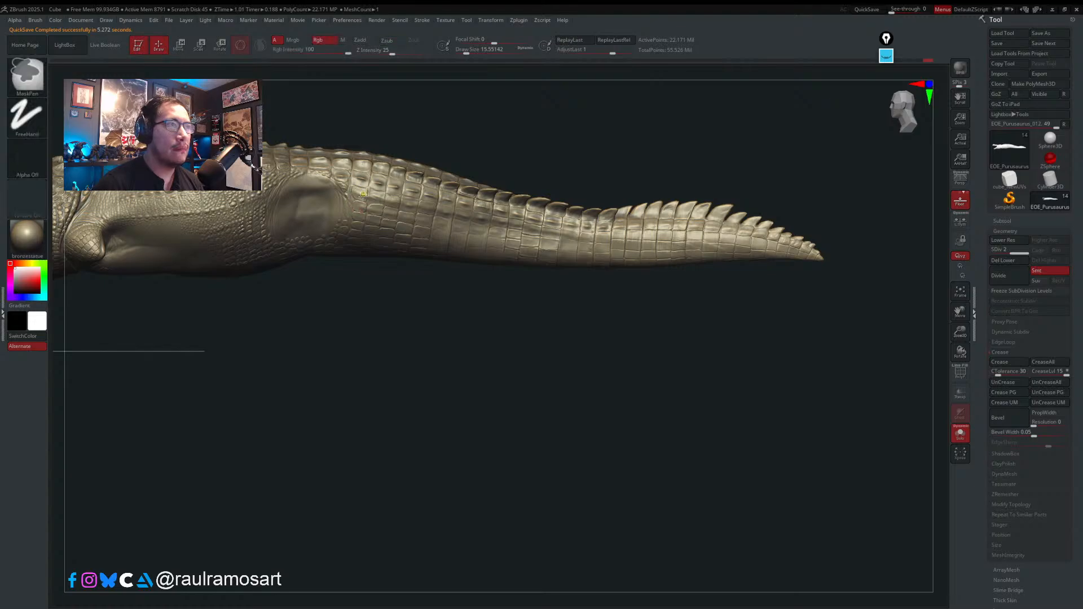
- Paint a mask stripe down the first tail band behind the smooth hip patch at a draw size of about 39
right_click_drag(363, 205, 381, 266, "ctrl")
right_click_drag(383, 159, 383, 181, "ctrl")
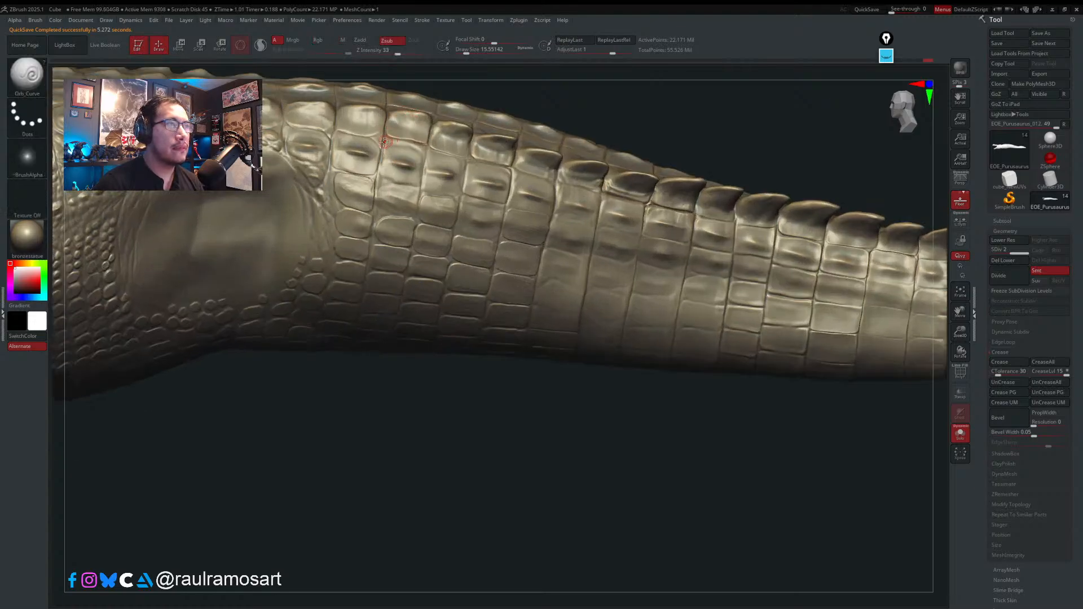
key("s")
mouse_move(382, 144)
left_mouse_down()
mouse_move(372, 141)
mouse_move(362, 178)
mouse_move(336, 345)
left_mouse_up()
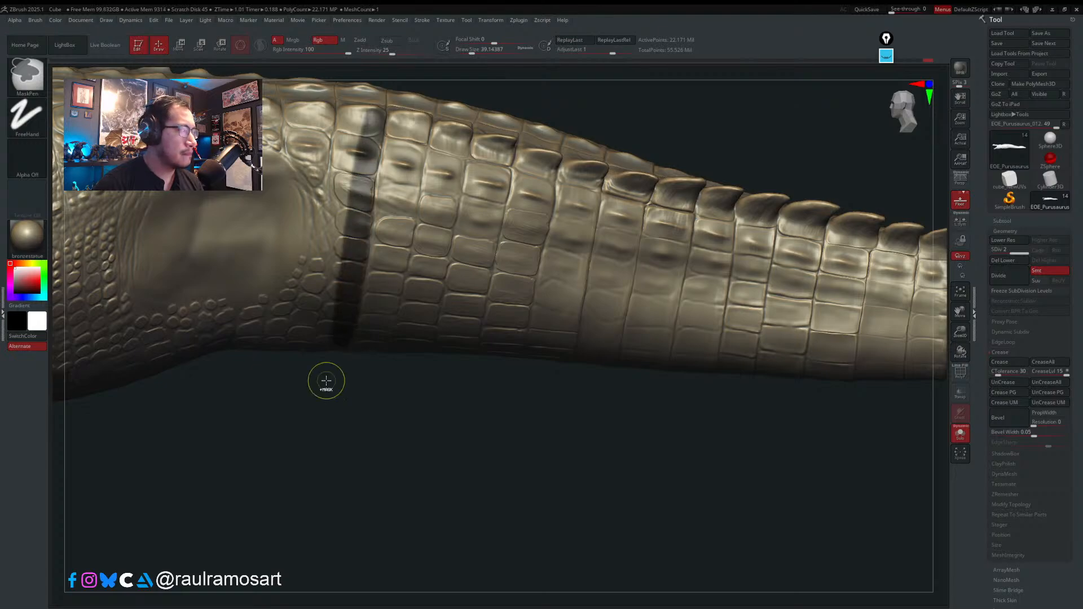
- Widen the mask across the first tail band at draw sizes of about 101 and 59, then invert the mask to isolate it
right_click_drag(351, 260, 345, 215)
key("s")
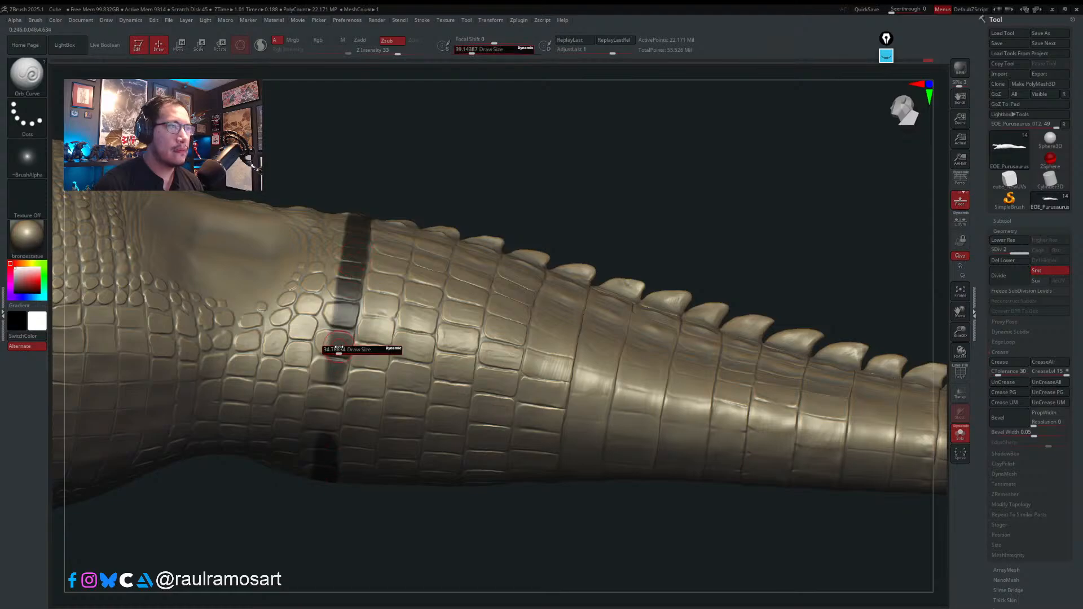
mouse_move(339, 350)
left_mouse_down()
mouse_move(342, 324)
mouse_move(325, 378)
left_mouse_up()
key("s")
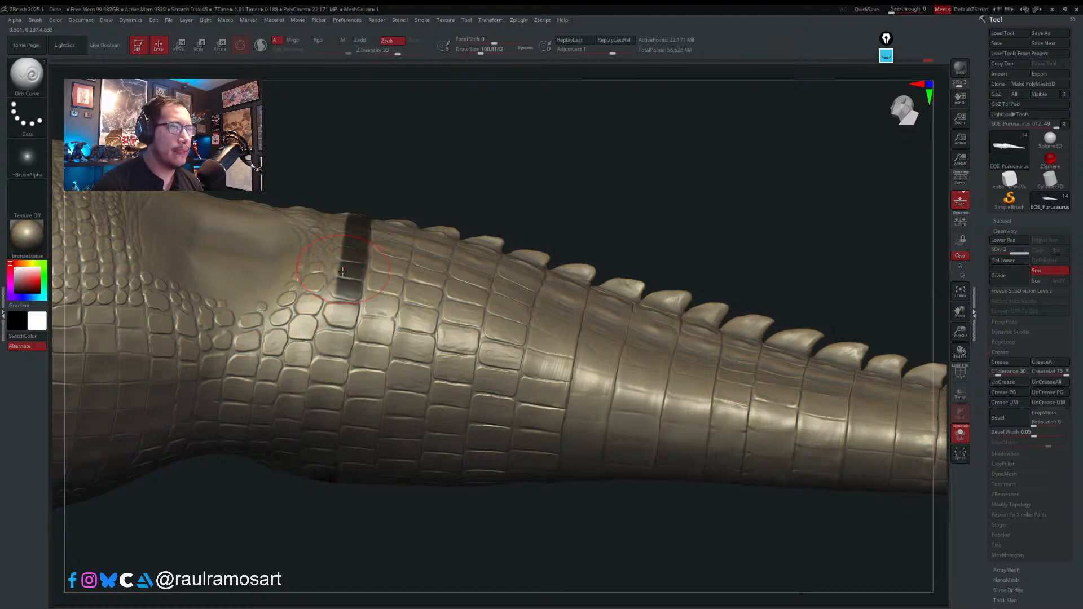
mouse_move(339, 222)
left_mouse_down("ctrl")
mouse_move(330, 282)
mouse_move(319, 271)
mouse_move(339, 299)
mouse_move(346, 285)
left_mouse_up("ctrl")
mouse_move(346, 242)
right_mouse_down()
mouse_move(348, 344)
mouse_move(338, 166)
right_mouse_up()
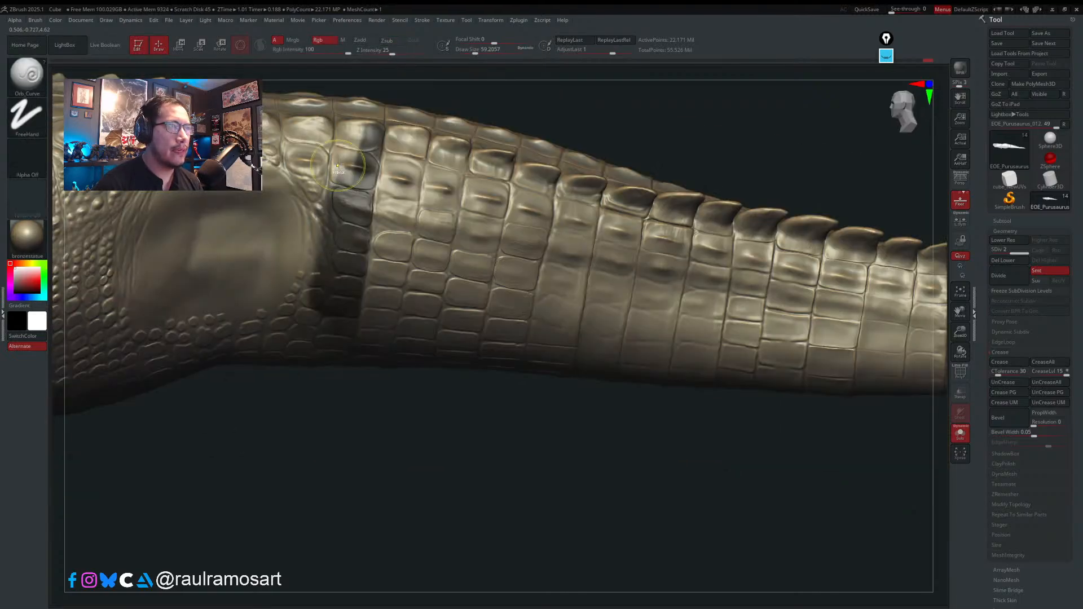
left_click(479, 87, "ctrl")
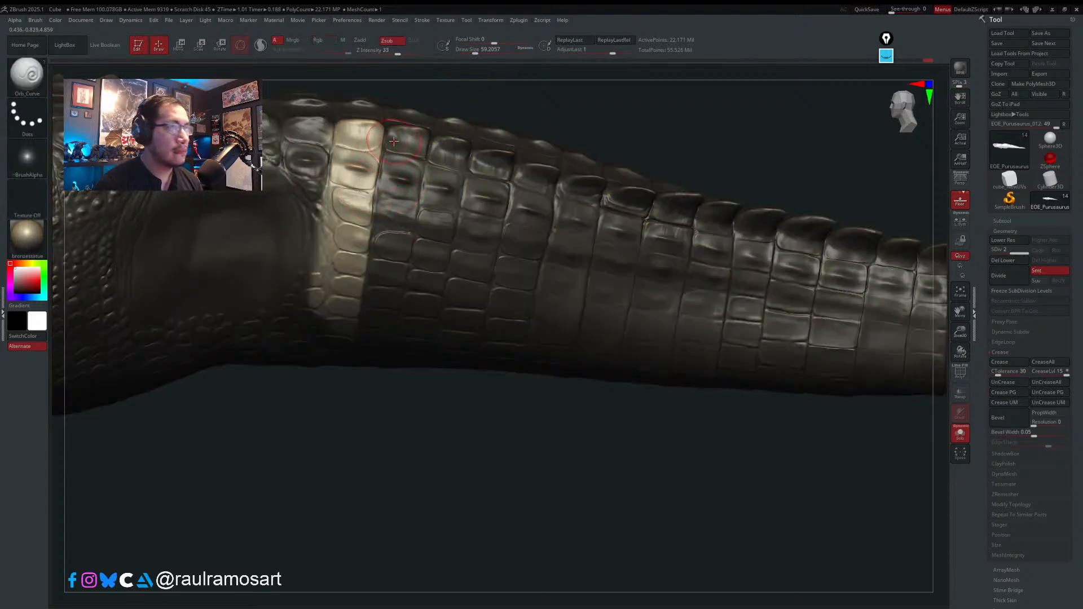
- Erase the mask from the rest of the first tail band over the top of the tail at a draw size of about 39
mouse_move(394, 163)
right_mouse_down()
mouse_move(382, 174)
mouse_move(406, 312)
mouse_move(406, 484)
right_mouse_up()
key("s")
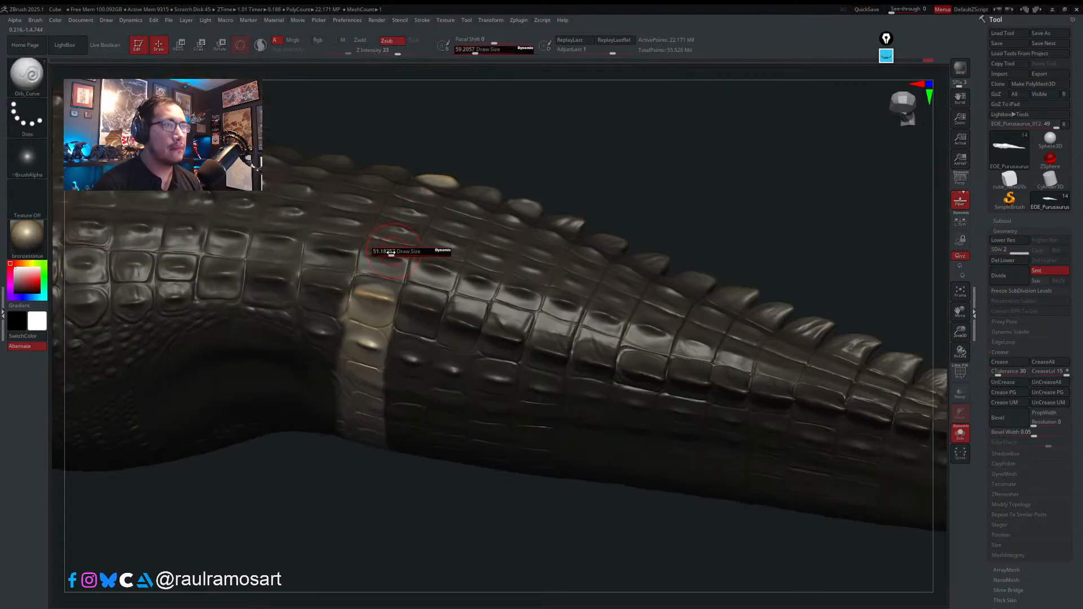
mouse_move(393, 251)
left_mouse_down()
mouse_move(397, 296)
mouse_move(407, 232)
left_mouse_up()
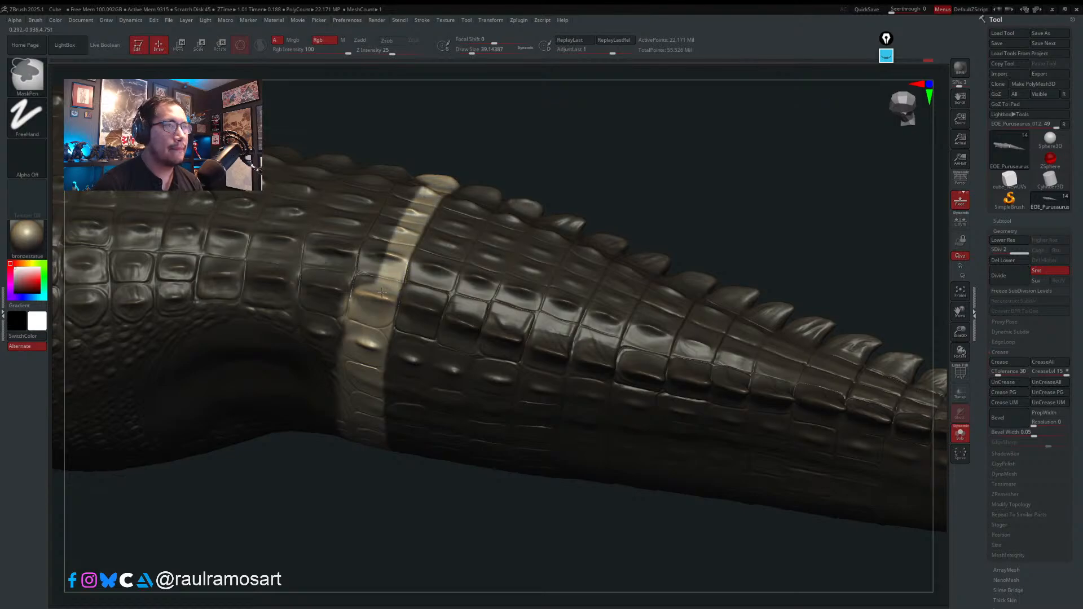
mouse_move(382, 293)
left_mouse_down("ctrl+alt")
mouse_move(397, 212)
mouse_move(369, 262)
mouse_move(409, 196)
left_mouse_up("ctrl+alt")
- Raise the scales of the isolated first tail band along its side with the FormSoft brush at a draw size of about 104
right_click_drag(396, 257, 383, 214)
right_click_drag(383, 214, 382, 310, "alt")
key("s")
left_click_drag(381, 312, 387, 312)
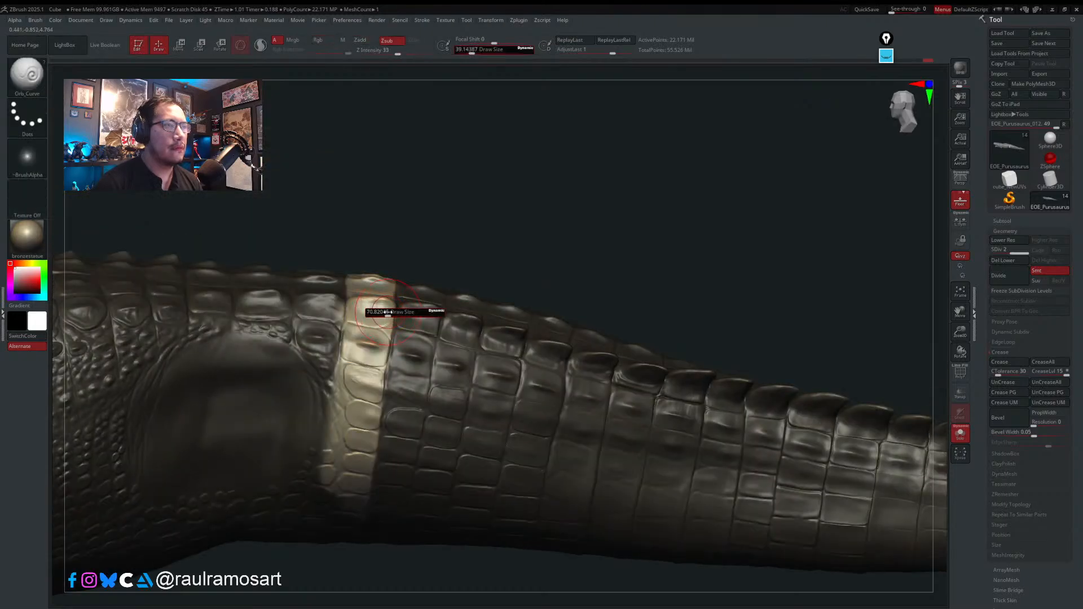
key("s")
left_click_drag(406, 363, 412, 343)
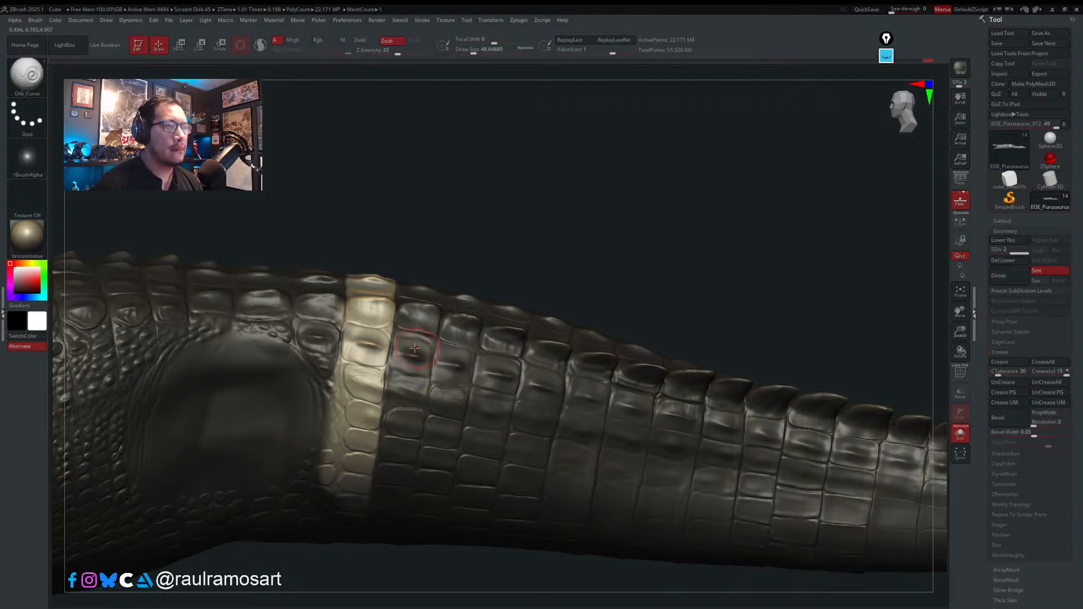
key("b")
key("f")
key("s")
key("s")
mouse_move(371, 349)
left_mouse_down()
mouse_move(389, 349)
mouse_move(380, 331)
mouse_move(372, 405)
left_mouse_up()
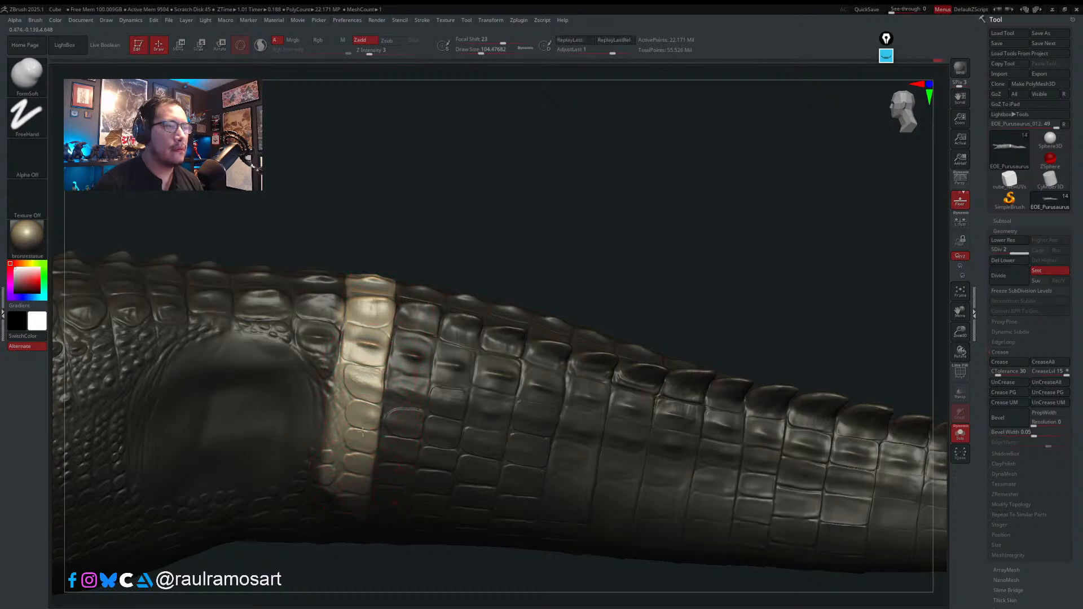
- Pull the rear edge of the first tail band over the top of the tail with the Move brush at a draw size of about 136
right_click_drag(383, 237, 383, 322)
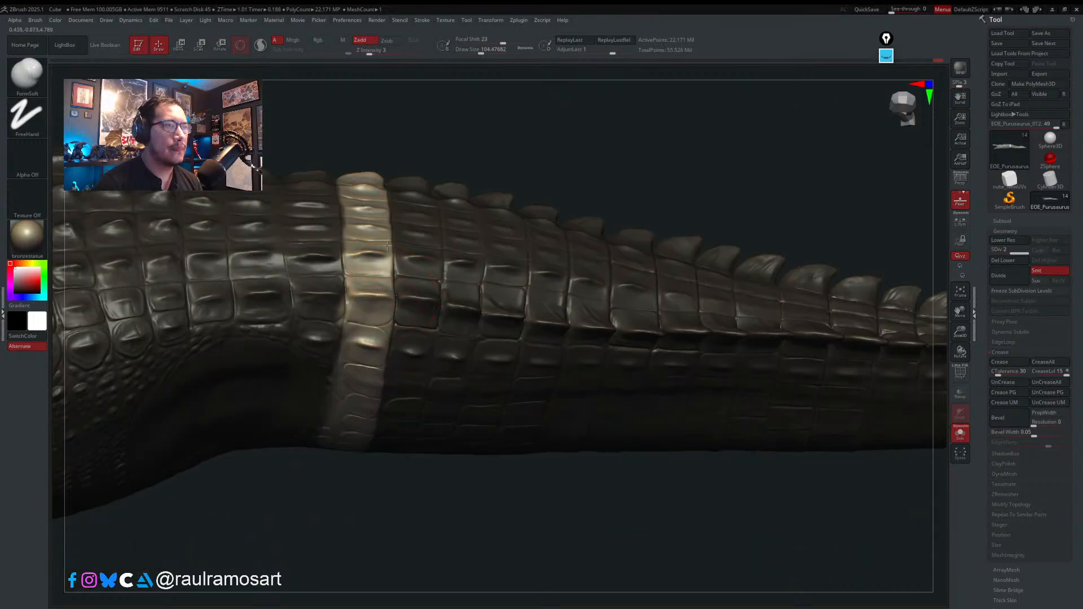
right_click_drag(386, 245, 388, 263)
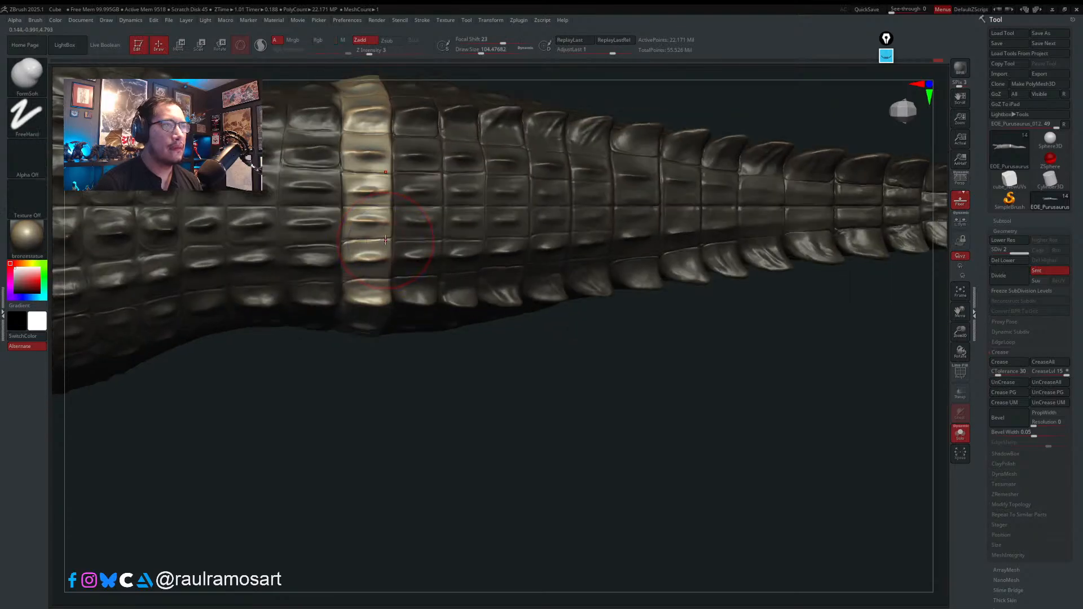
key("b")
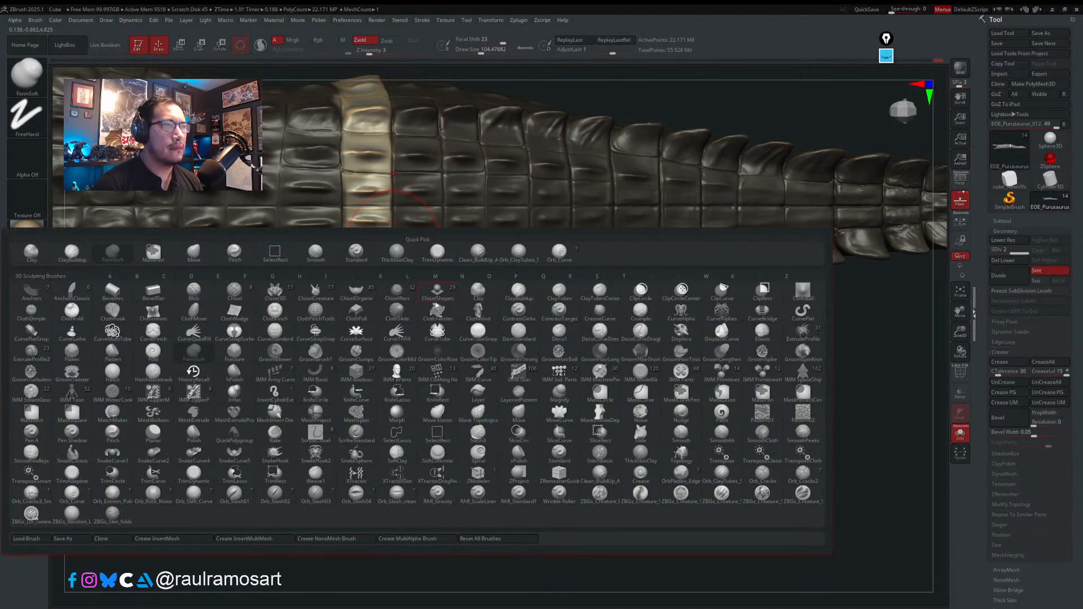
left_click(195, 254)
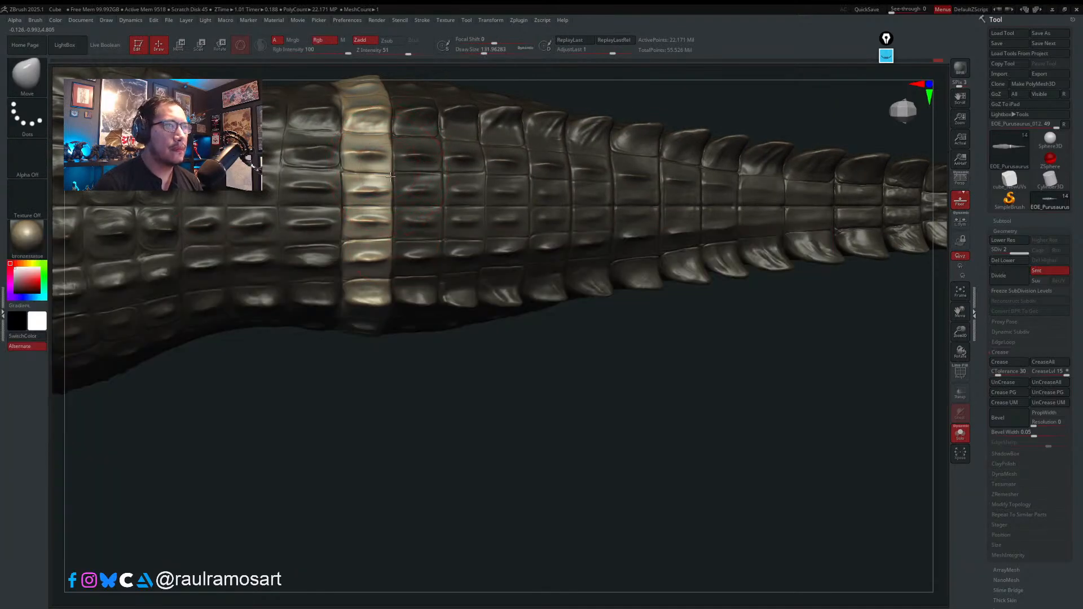
key("s")
left_click_drag(390, 200, 398, 169)
key("s")
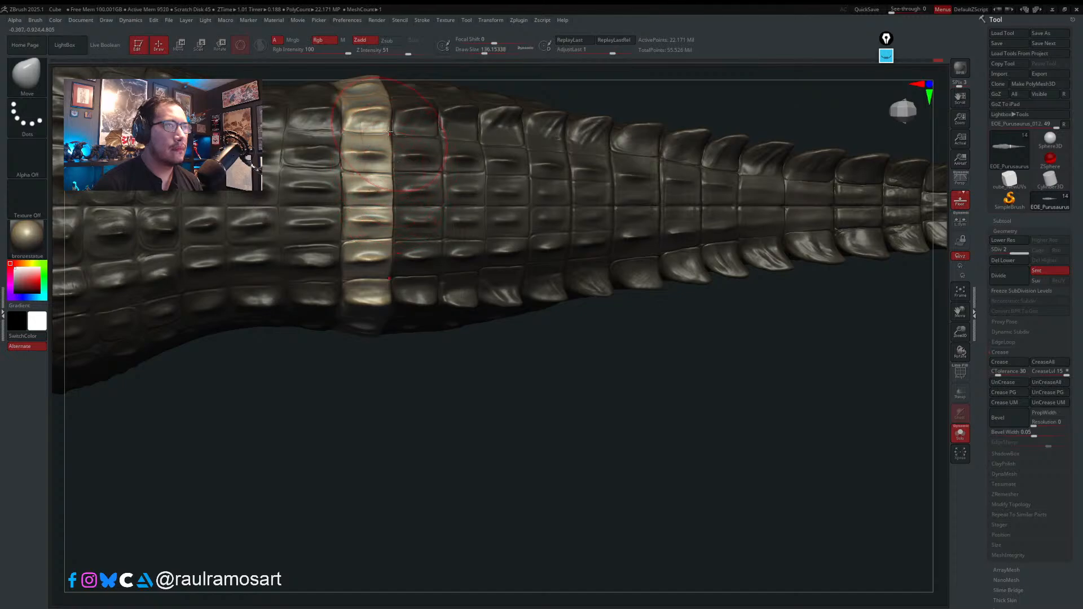
right_click_drag(398, 201, 400, 90)
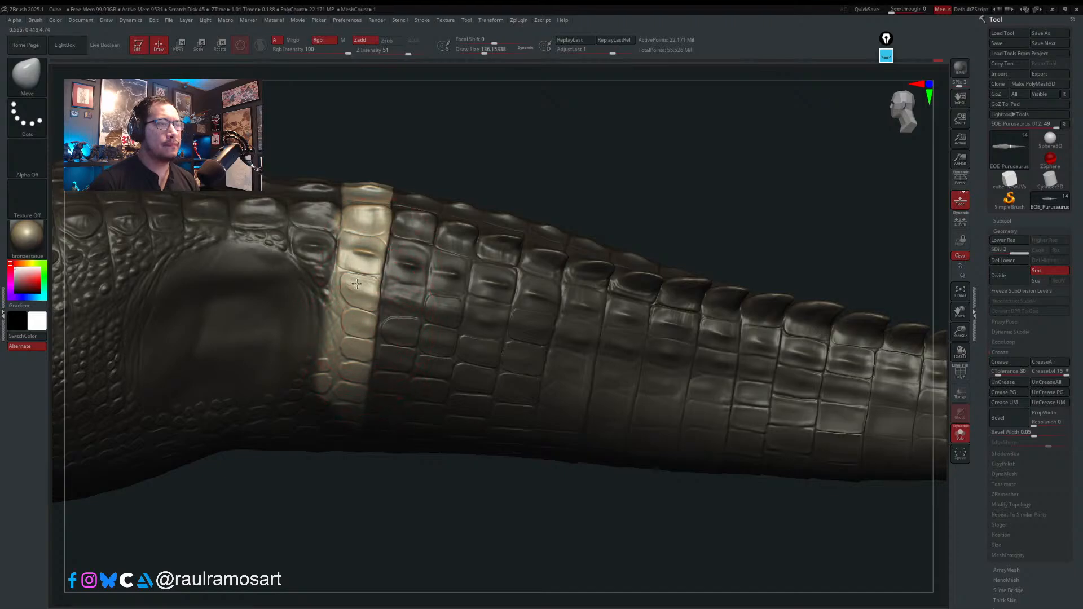
- Raise the lower side of the first tail band with the FormSoft brush at draw sizes of about 87 to 101
mouse_move(367, 356)
right_mouse_down()
mouse_move(344, 298)
mouse_move(387, 302)
right_mouse_up()
key("b")
key("f")
key("s")
key("s")
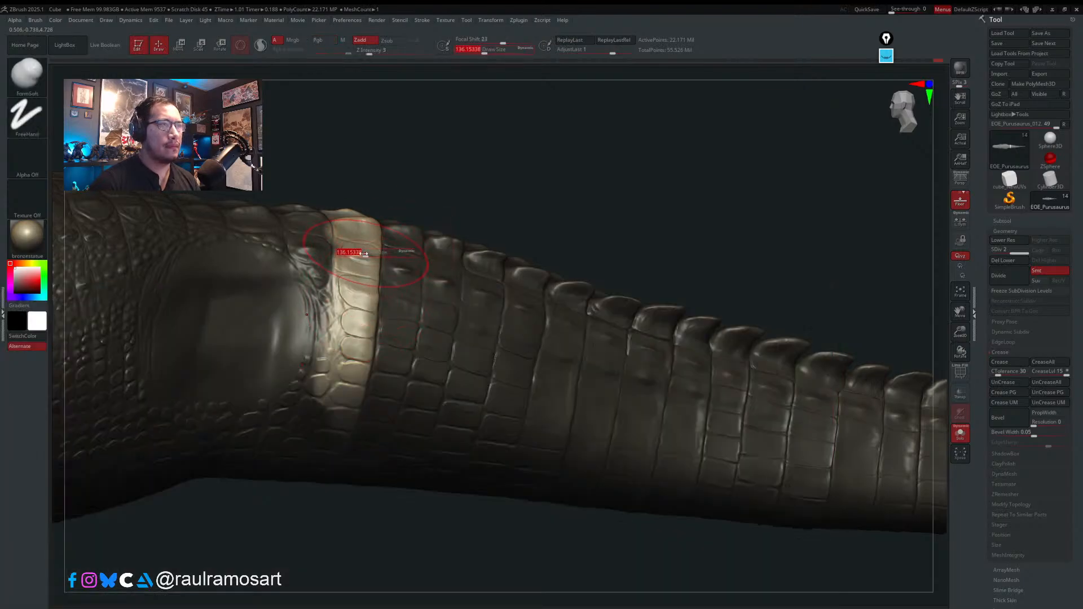
left_click_drag(372, 253, 359, 253)
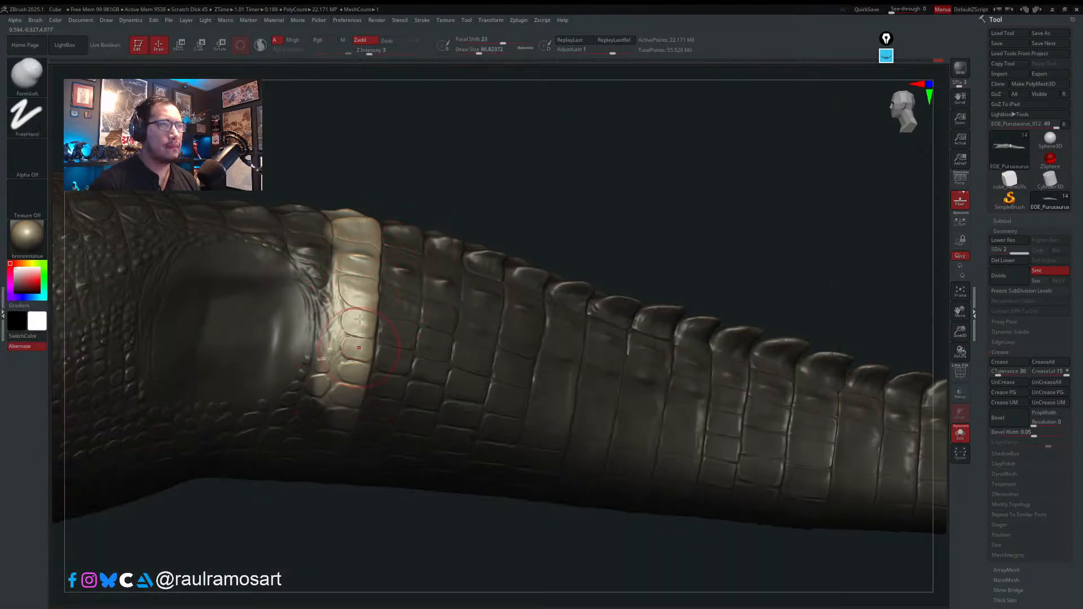
right_click_drag(375, 316, 397, 320)
key("s")
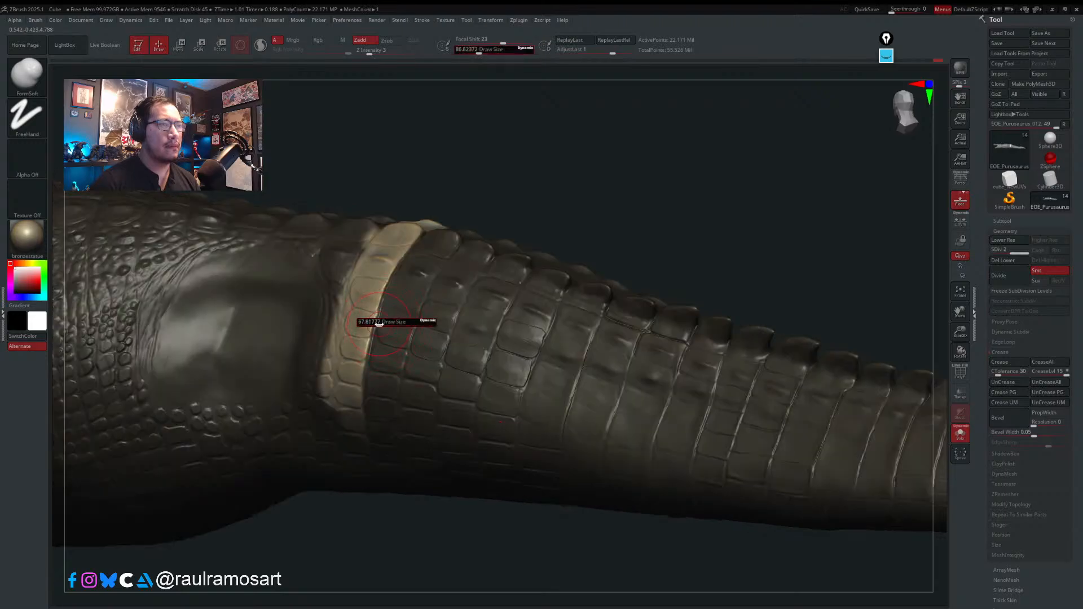
left_click_drag(381, 321, 378, 321)
right_click_drag(391, 293, 365, 395)
key("s")
left_click_drag(366, 396, 371, 397)
- Clear the mask to check the raised band from the belly side, then restore the mask
right_click_drag(362, 398, 403, 303, "ctrl")
left_click_drag(404, 303, 416, 254, "ctrl")
mouse_move(428, 282)
right_mouse_down()
mouse_move(443, 345)
mouse_move(425, 232)
mouse_move(416, 401)
right_mouse_up()
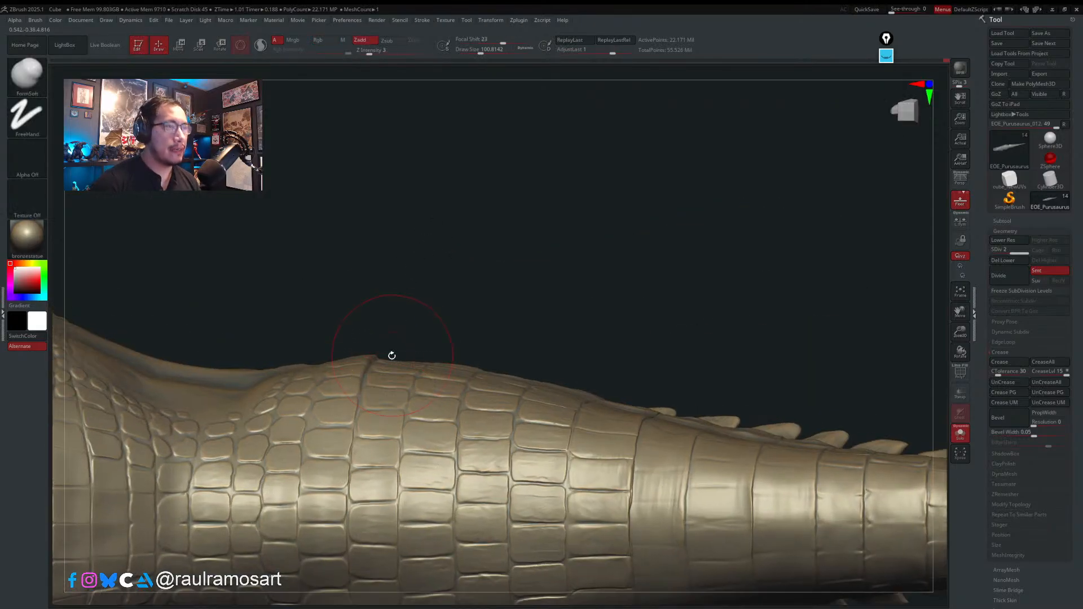
key("s")
left_click_drag(392, 354, 375, 353)
mouse_move(370, 346)
right_mouse_down("ctrl")
mouse_move(381, 371)
mouse_move(381, 354)
right_mouse_up("ctrl")
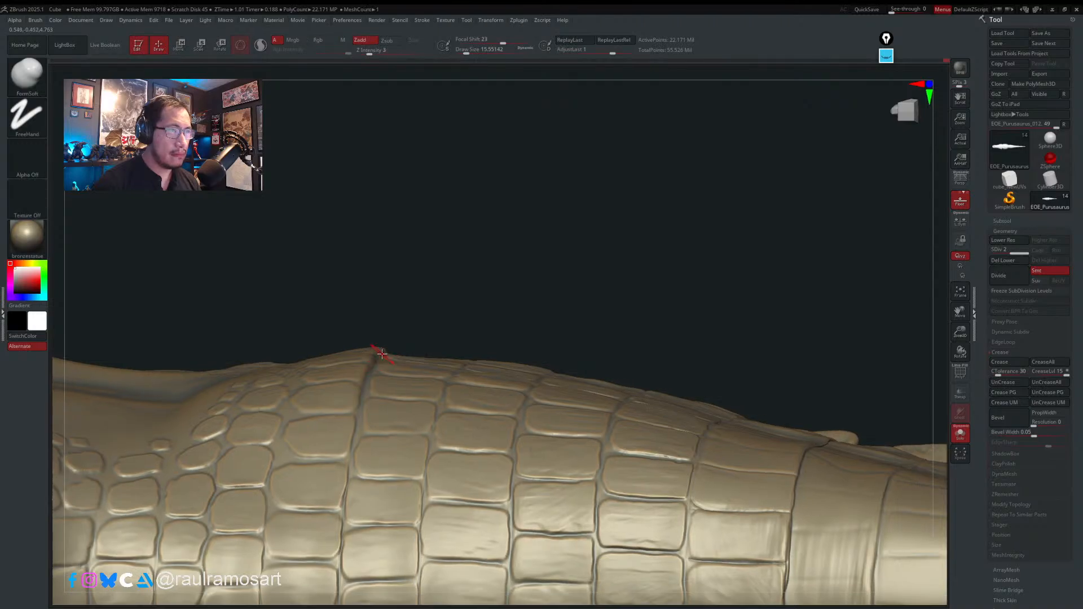
key("ctrl")
left_click(403, 345, "ctrl")
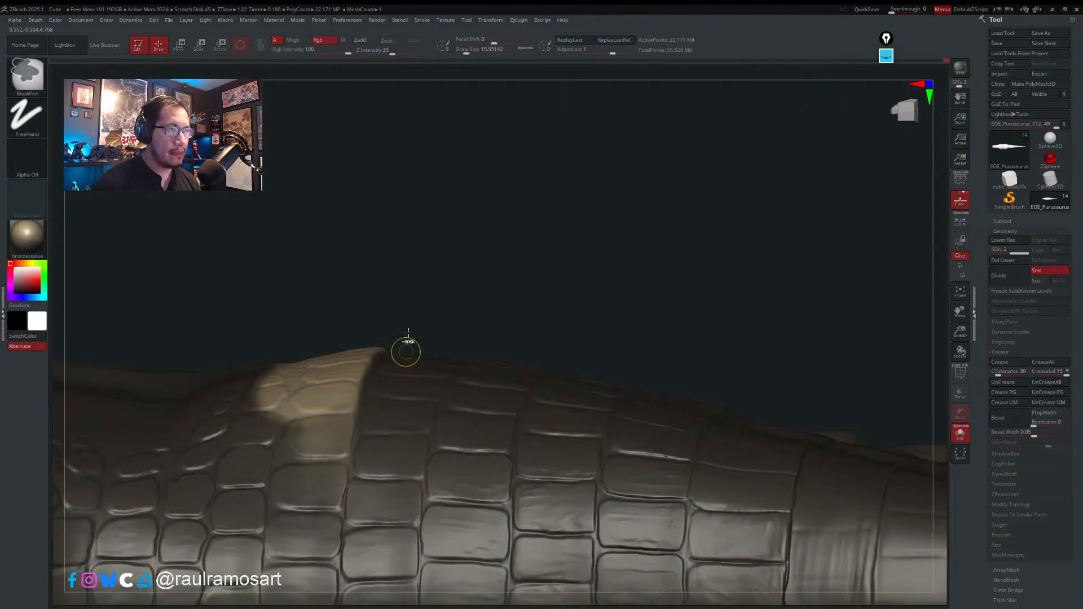
- Build up the lower end of the first tail band with the FormSoft brush at a draw size of about 68
mouse_move(391, 393)
right_mouse_down()
mouse_move(402, 420)
mouse_move(426, 265)
right_mouse_up()
key("s")
left_click_drag(430, 262, 442, 262)
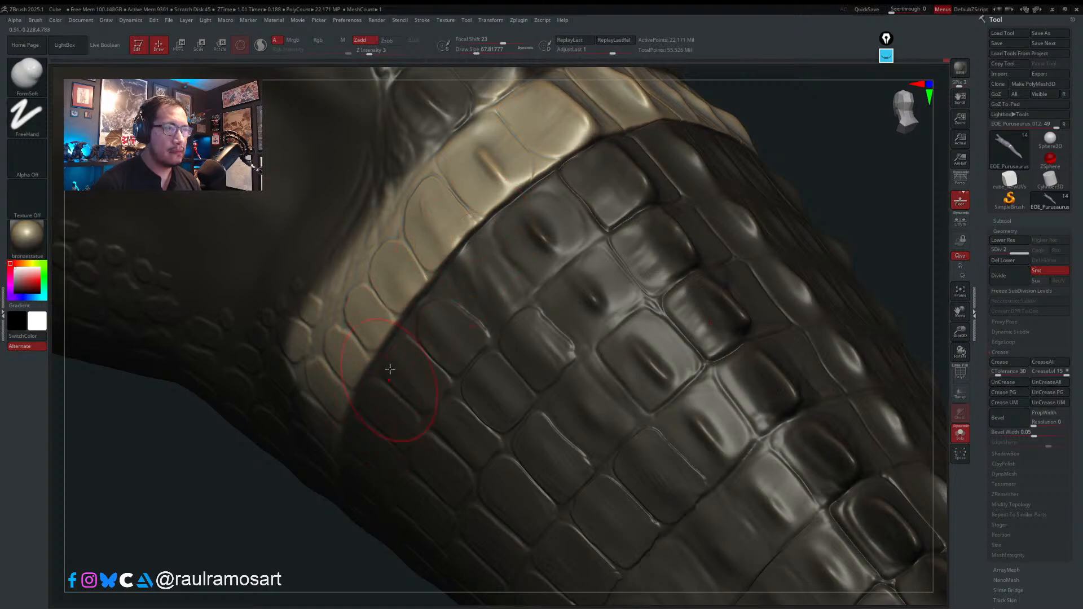
right_click_drag(389, 369, 409, 336)
- Shift the band's rear edge over the next row of scales with the Move brush at draw sizes of about 145 and 119
key("b")
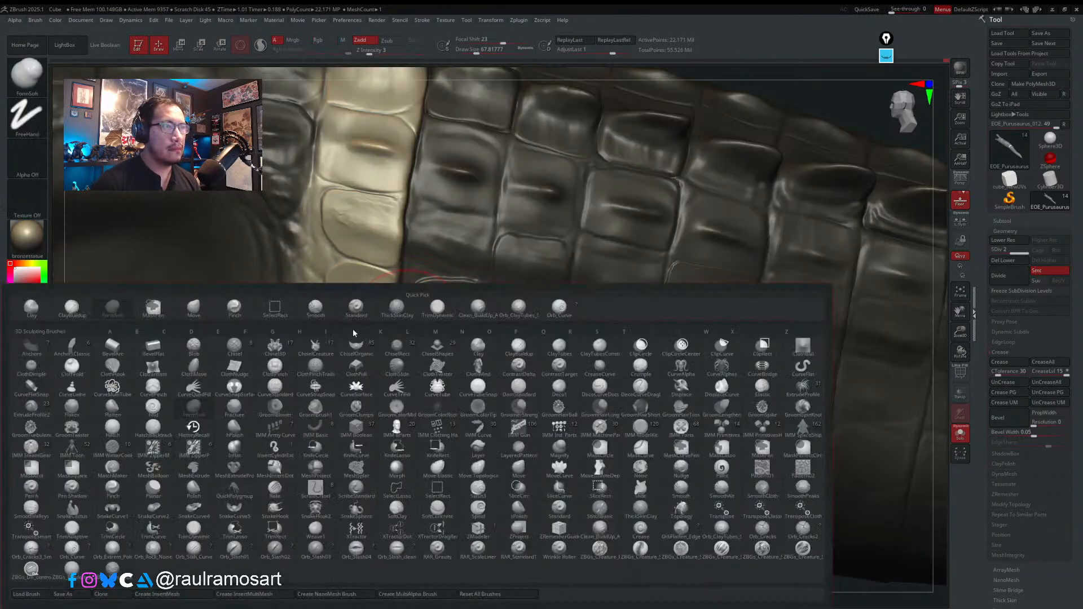
left_click(205, 309)
key("s")
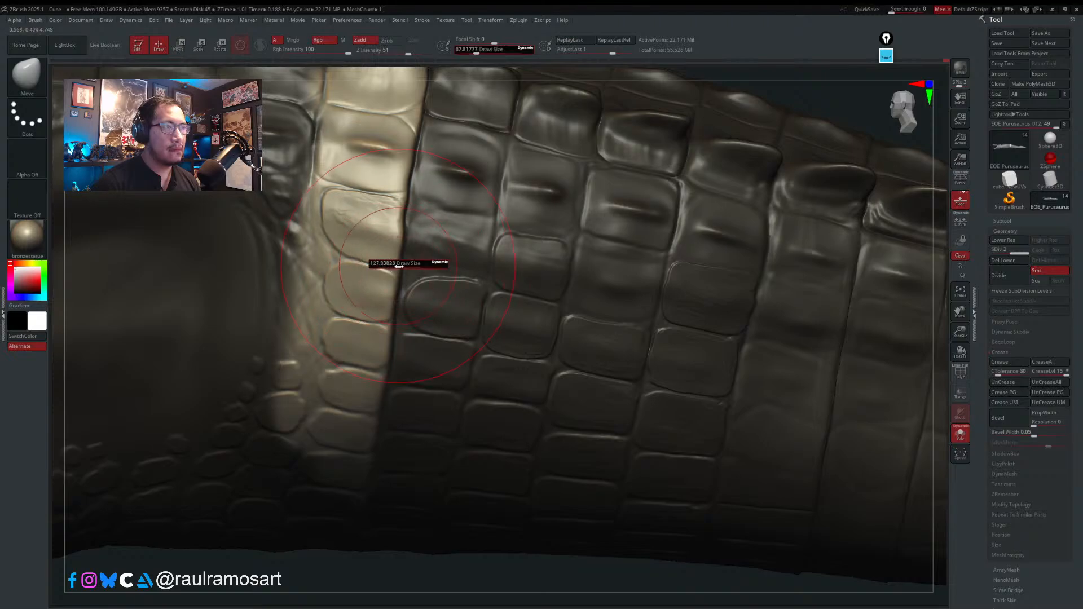
left_click_drag(388, 327, 395, 326)
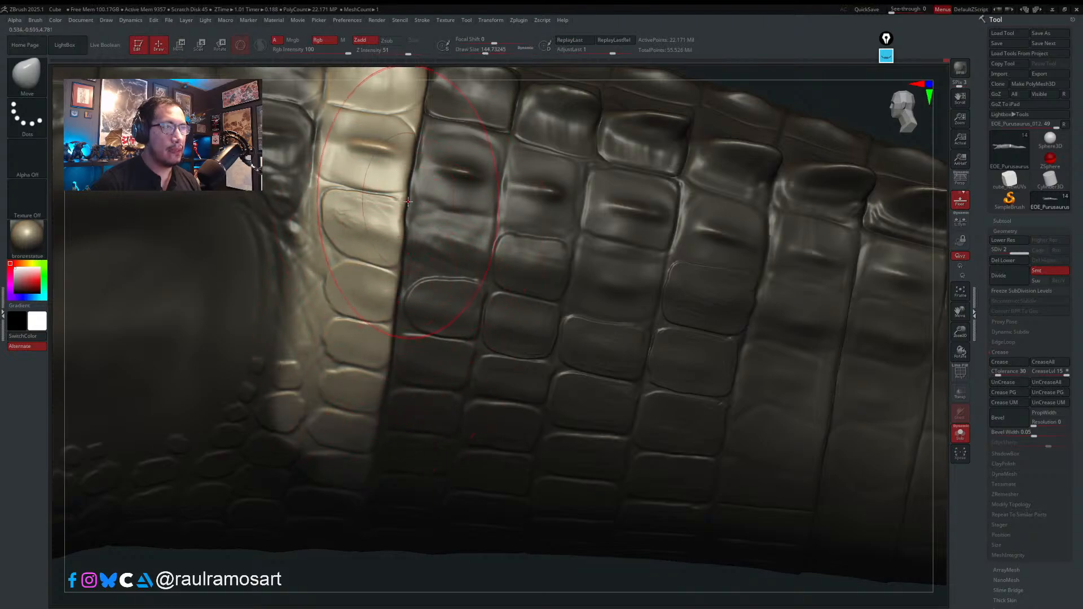
left_click_drag(405, 208, 412, 208)
right_click_drag(431, 318, 433, 463, "alt")
key("s")
left_click_drag(416, 275, 415, 291)
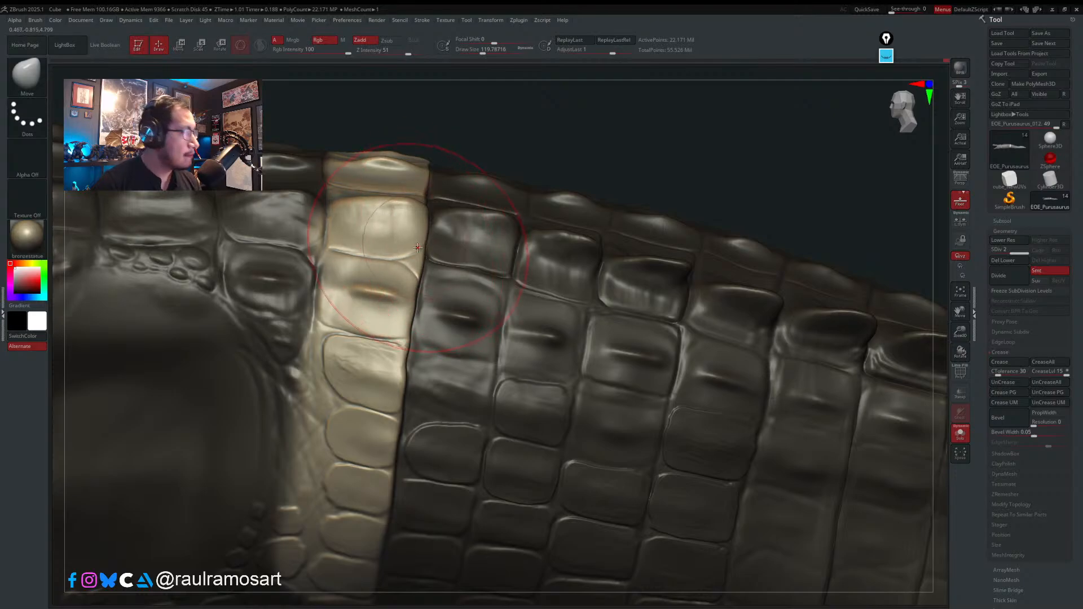
- Build up the seam between the band's two upper side scales with the Clean_BuildUp_A brush at a draw size of about 13
key("s")
left_click_drag(411, 258, 402, 258)
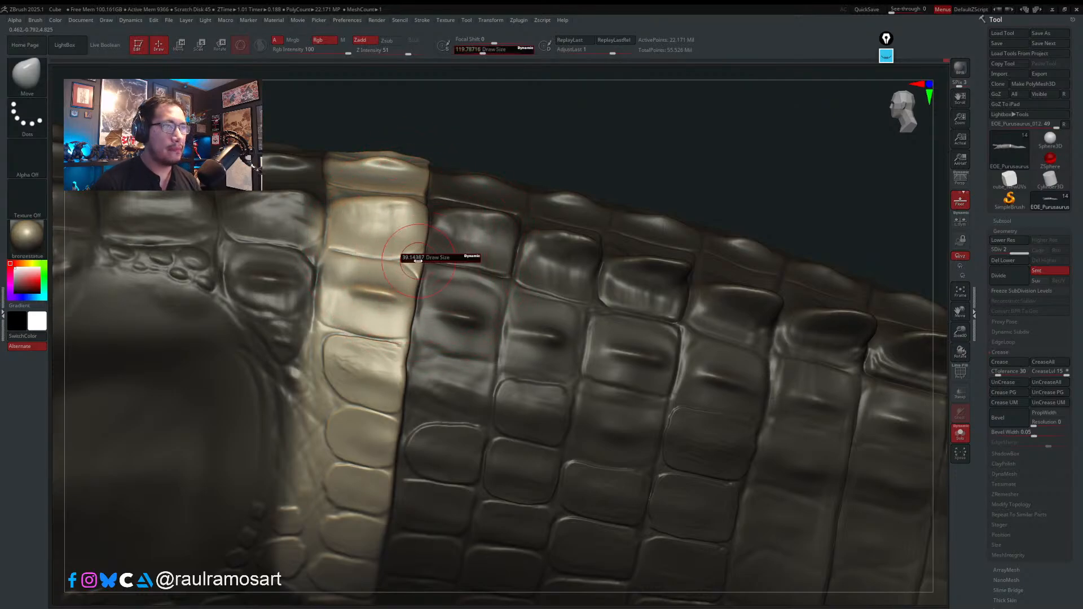
key("b")
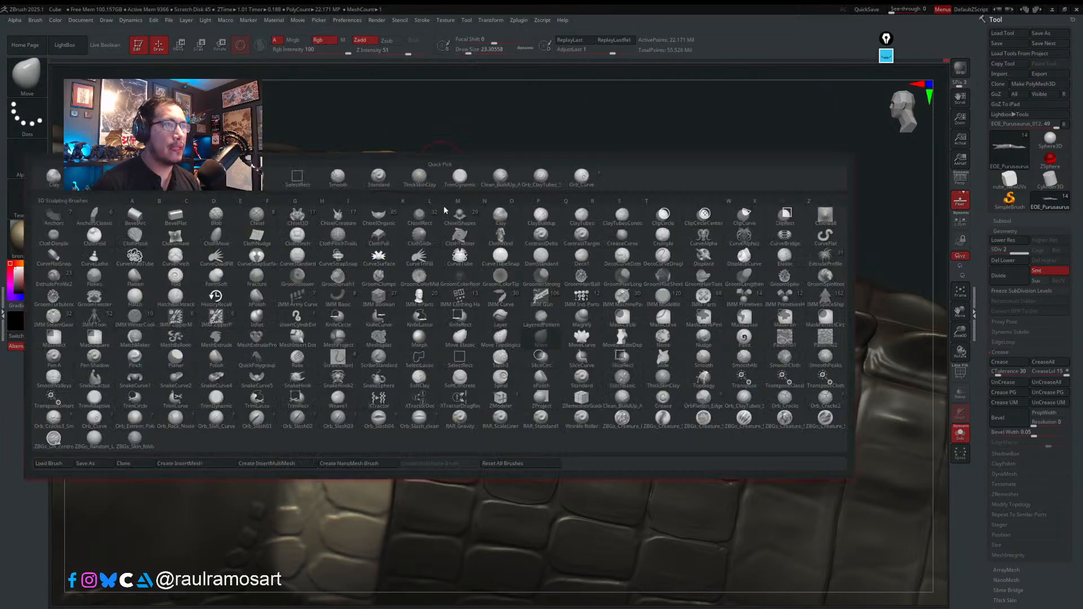
left_click(381, 178)
right_click_drag(408, 237, 408, 294, "ctrl")
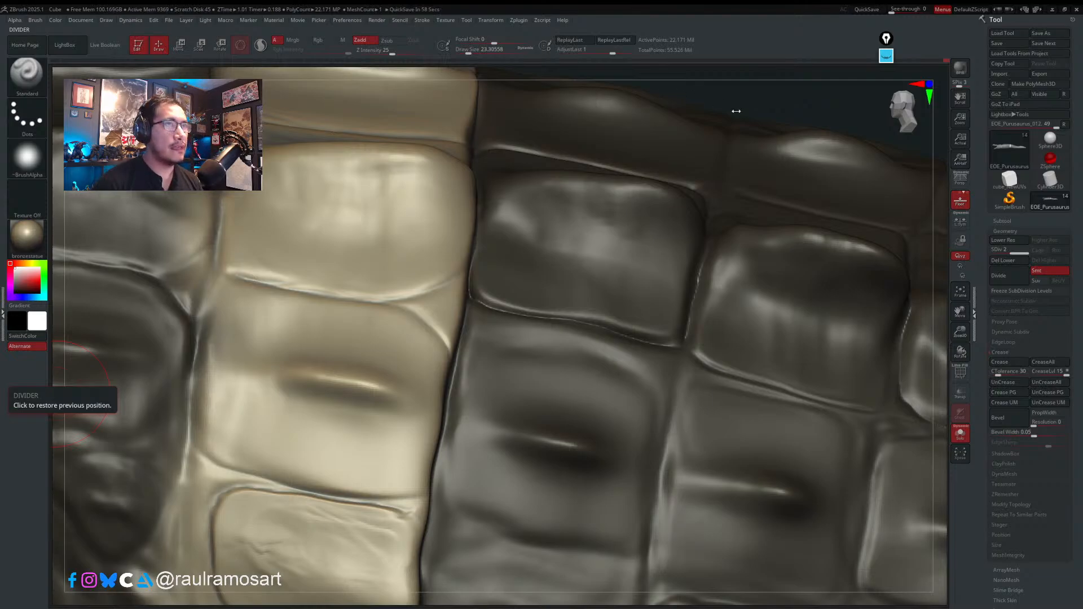
key("s")
left_click_drag(425, 307, 421, 307)
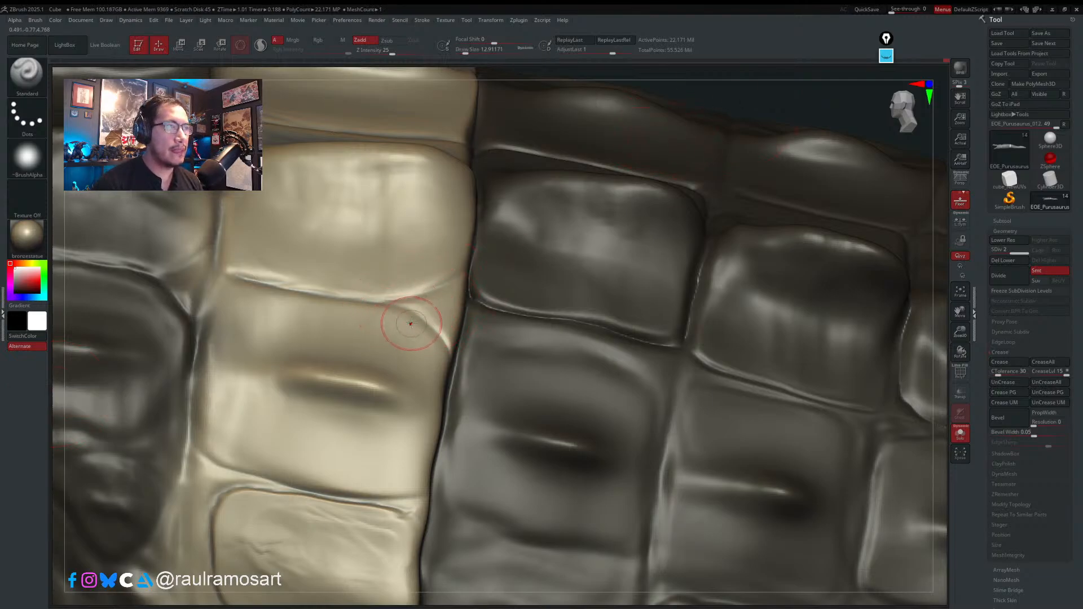
key("b")
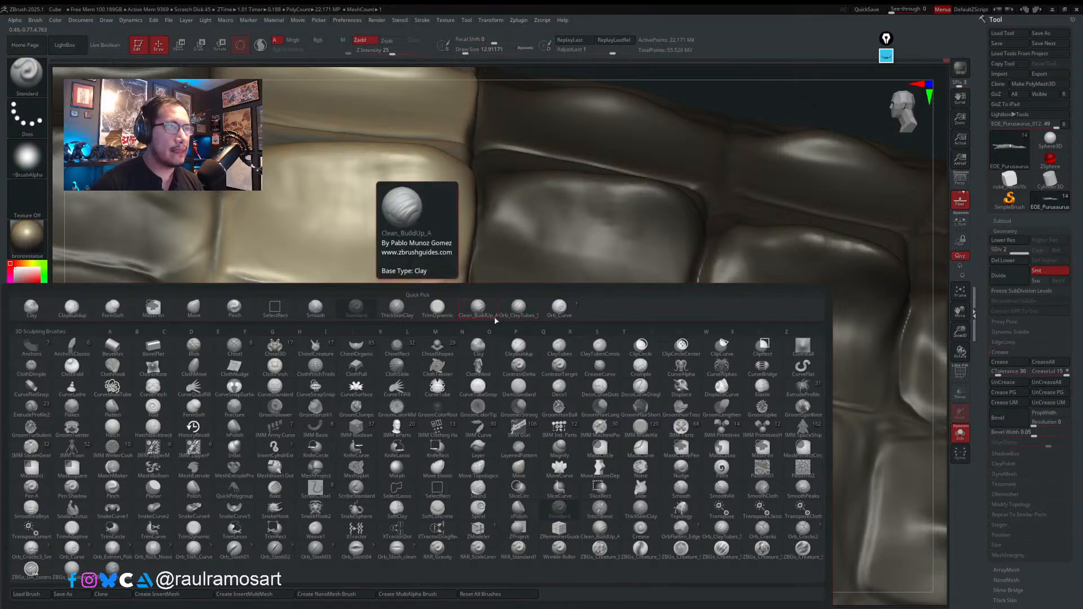
left_click(477, 307)
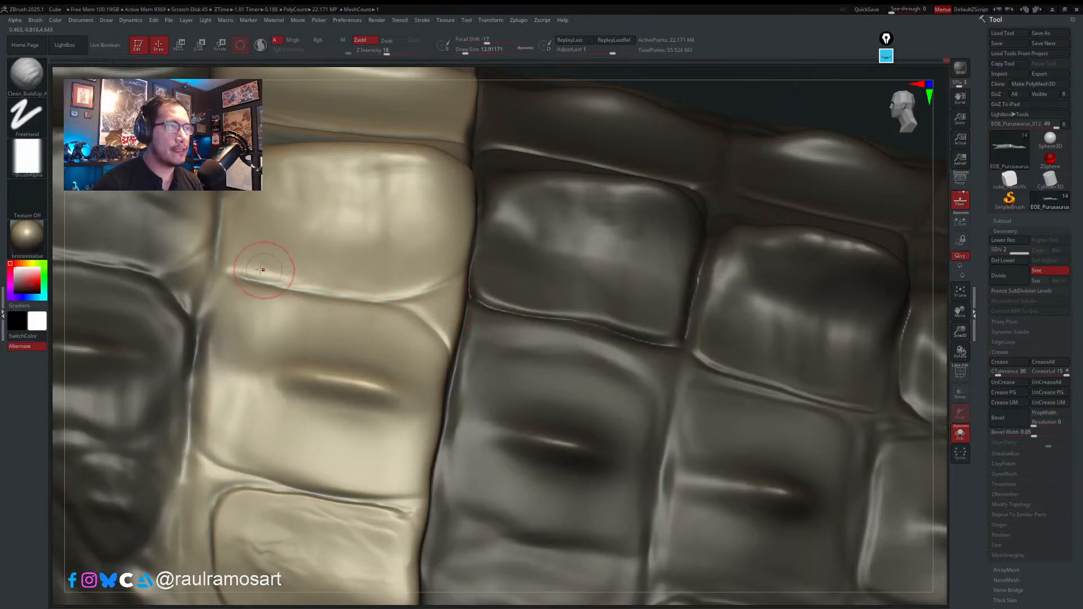
left_click_drag(320, 283, 426, 273)
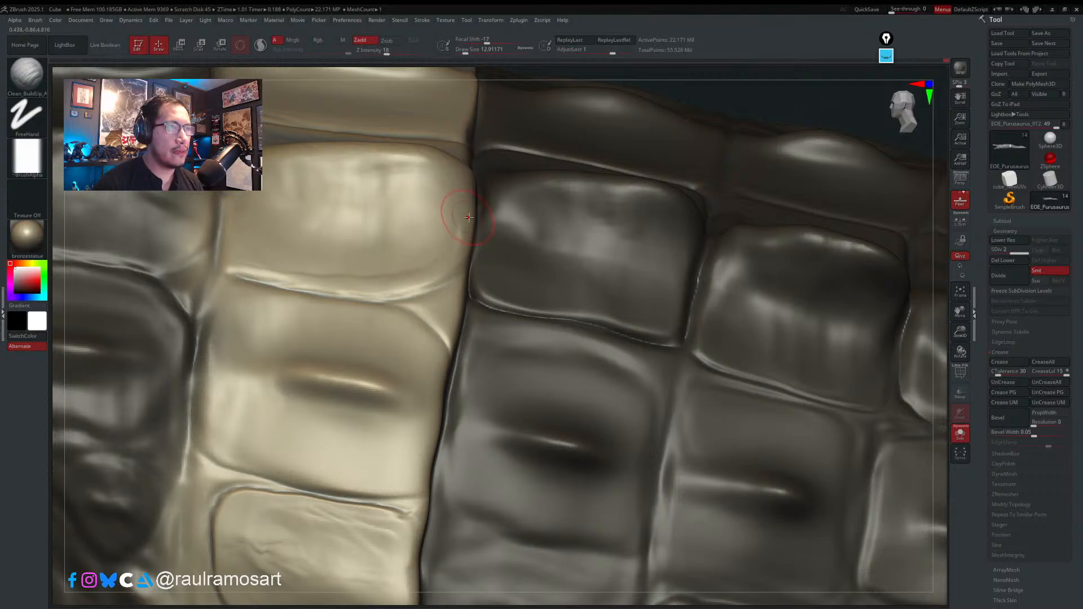
mouse_move(469, 217)
right_mouse_down()
mouse_move(468, 254)
mouse_move(466, 225)
right_mouse_up()
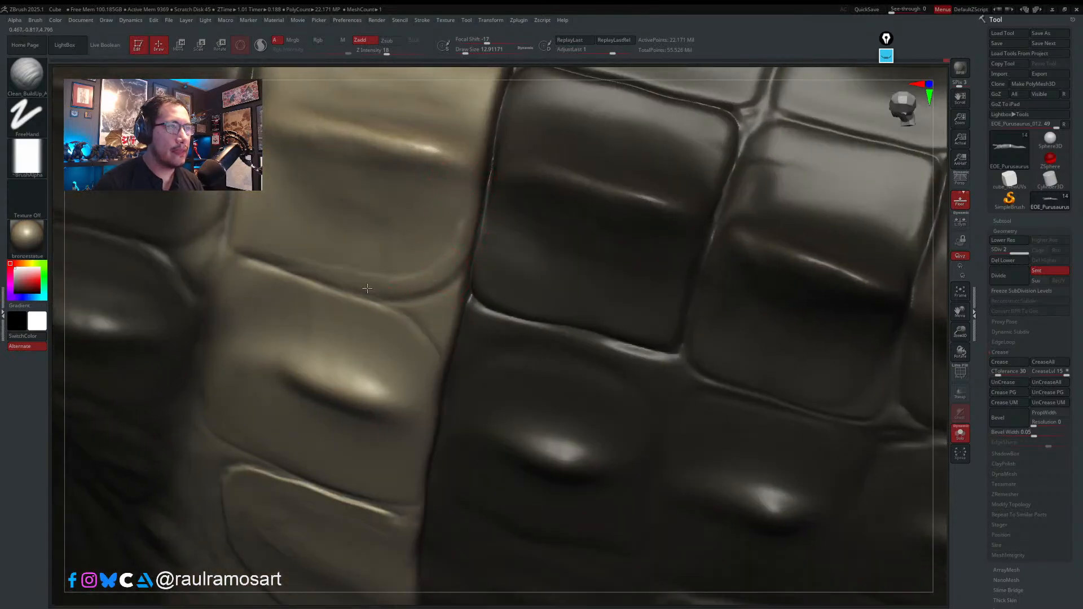
left_click_drag(245, 276, 358, 304)
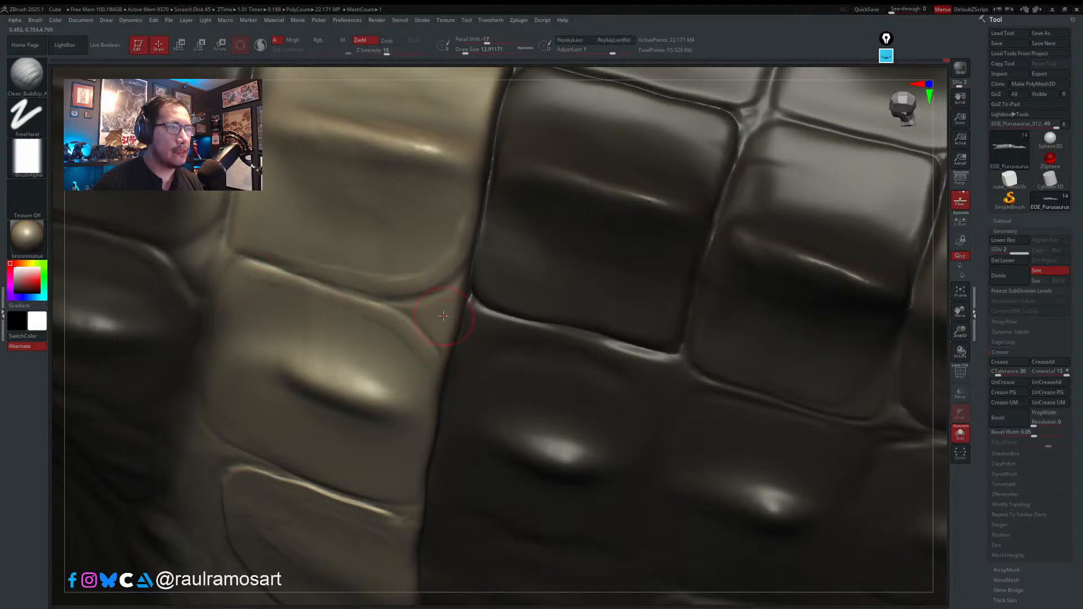
- Build up a small scale in the triangular gap at the band's rear edge, using draw sizes of about 9 and 11
key("bracketleft")
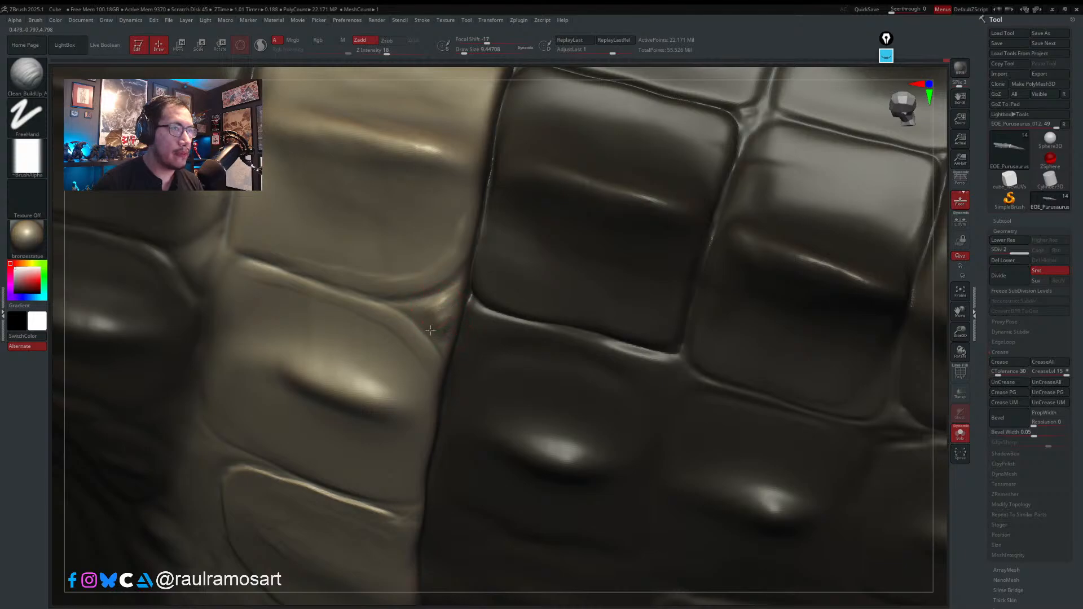
key("bracketright")
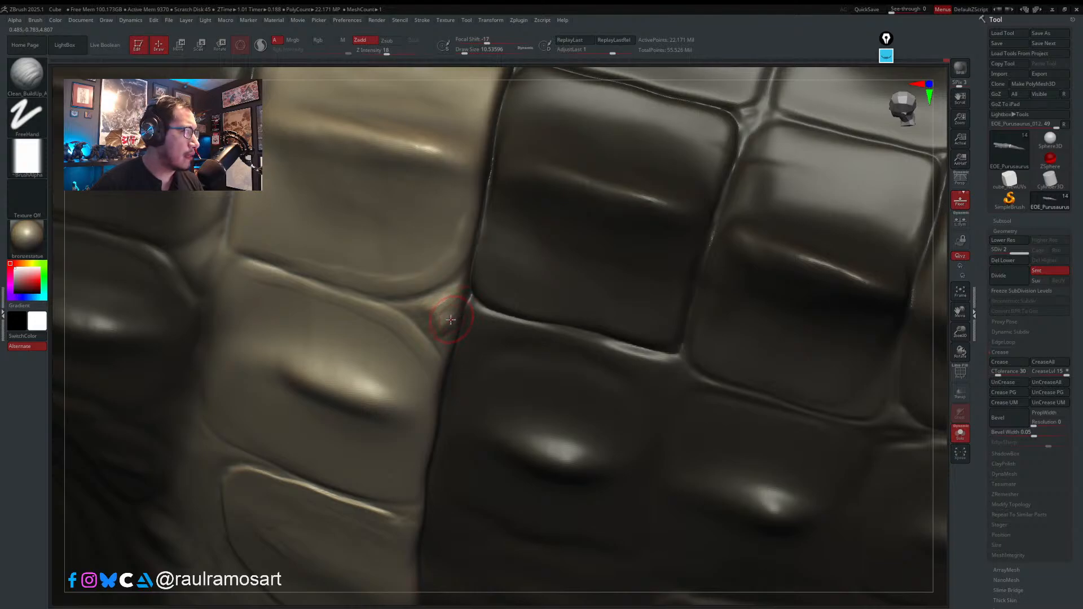
right_click_drag(437, 277, 447, 298)
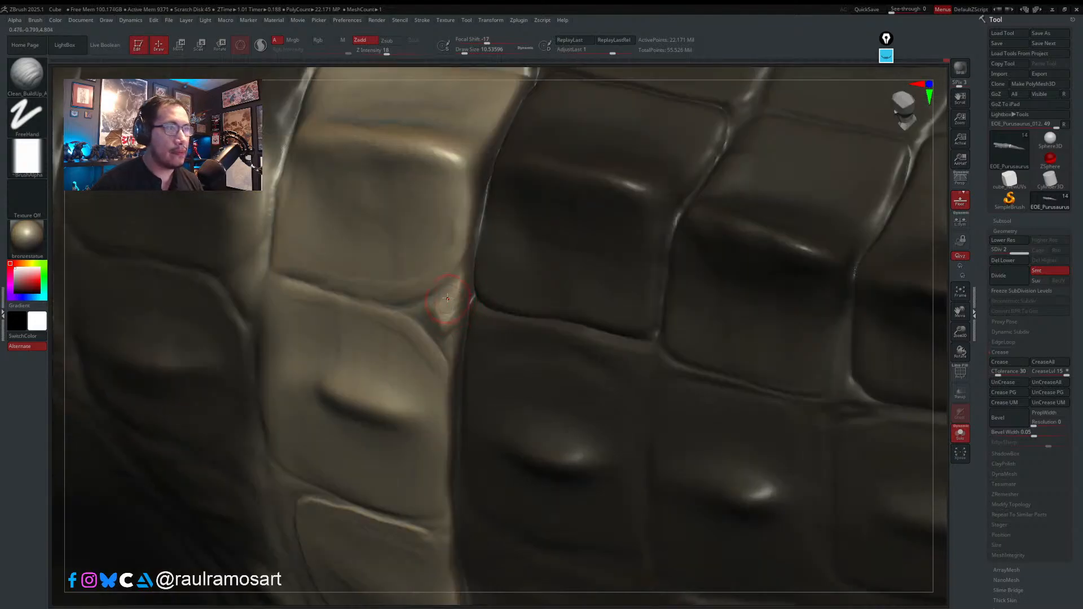
left_click_drag(440, 300, 447, 326)
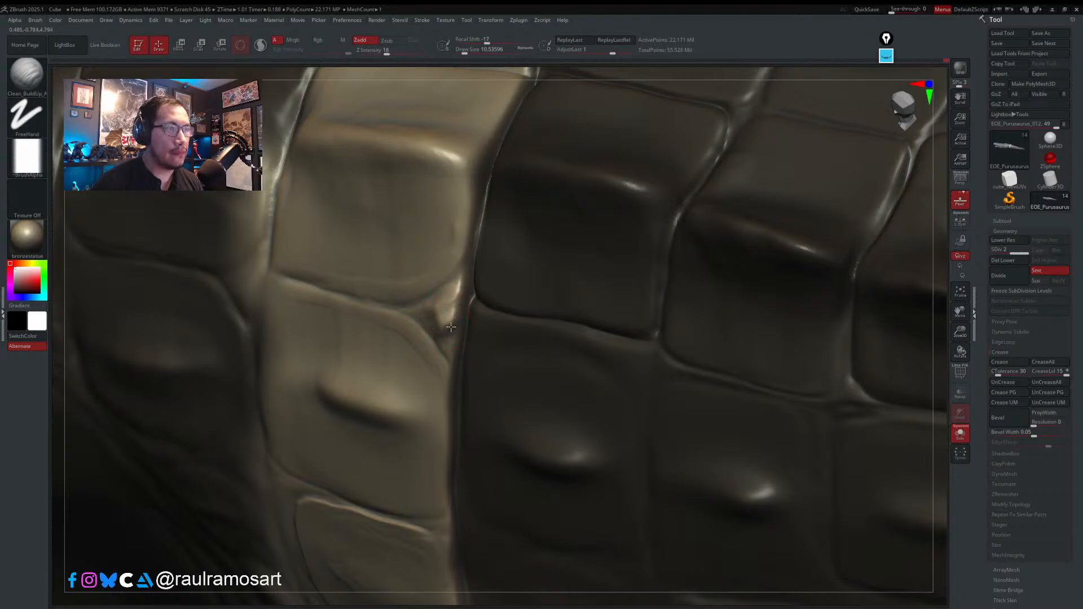
- Flatten the small triangular wedge between the two upper highlighted scales with TrimDynamic at a draw size of about 18
key("b")
key("t")
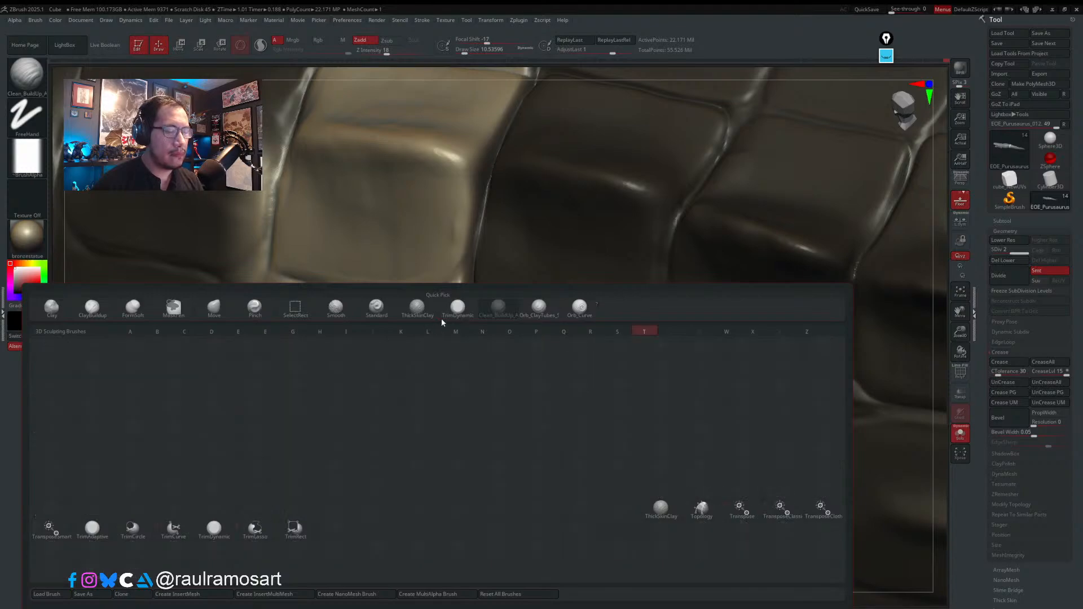
key("d")
key("s")
left_click(448, 317)
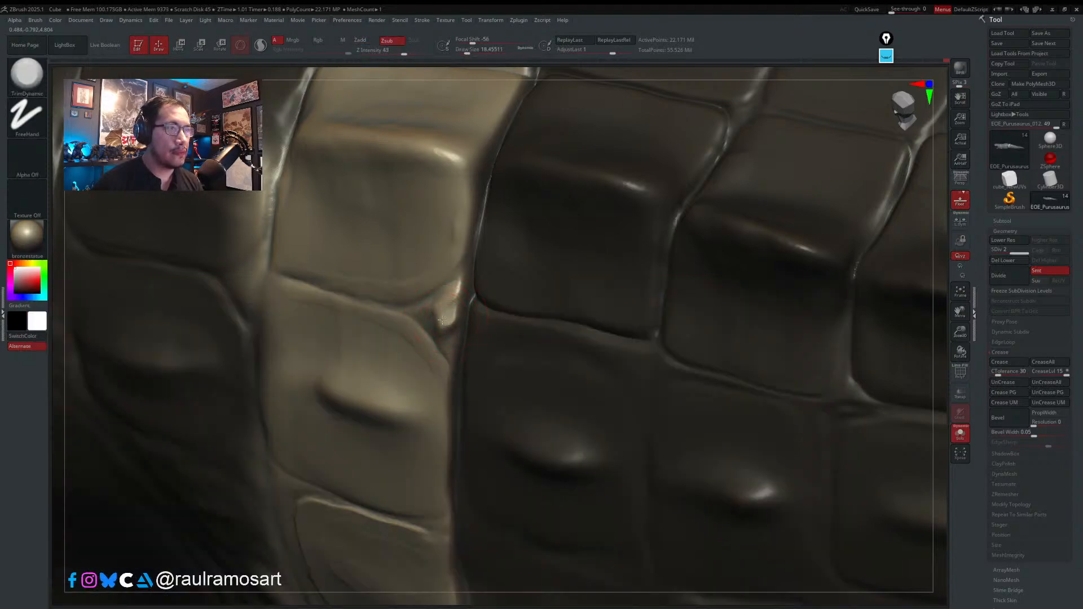
left_click_drag(448, 313, 452, 344)
right_click_drag(455, 309, 429, 306)
- Deepen the creases under the upper highlighted scale and around its triangular wedge with DamStandard at a draw size of about 13
key("b")
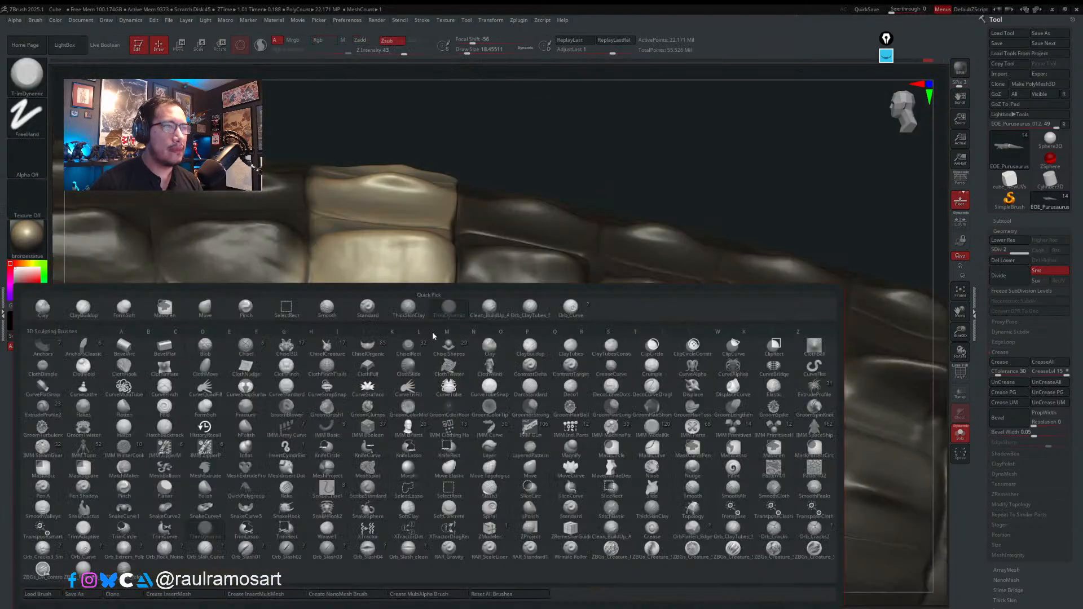
key("d")
key("s")
key("s")
left_click_drag(427, 316, 422, 315)
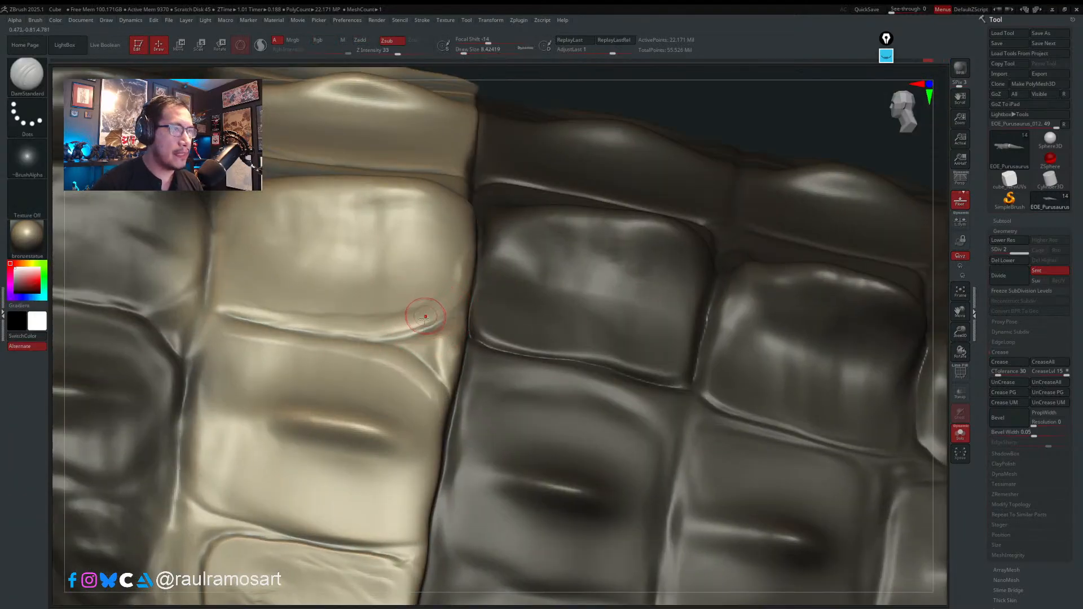
right_click_drag(424, 337, 399, 348)
key("s")
mouse_move(398, 349)
left_mouse_down()
mouse_move(438, 383)
mouse_move(398, 348)
mouse_move(459, 303)
left_mouse_up()
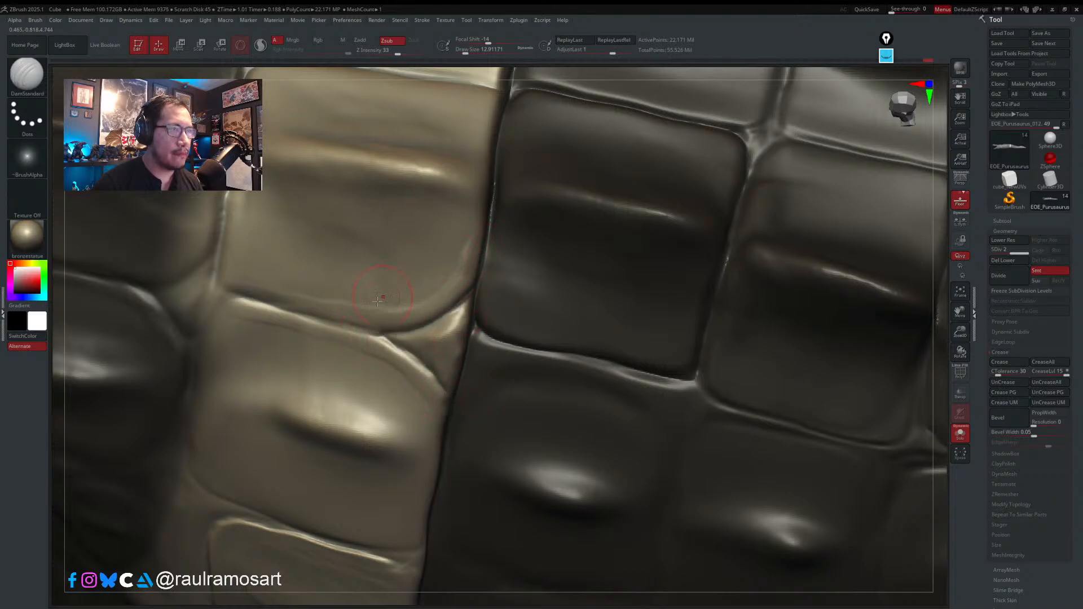
left_click_drag(368, 334, 211, 293)
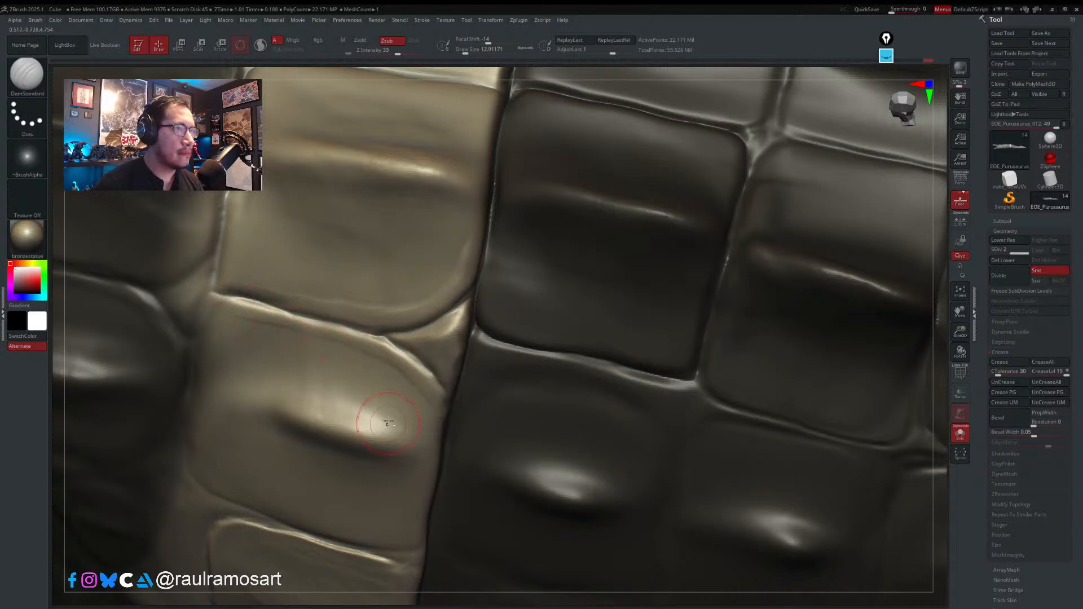
- Carve a small triangular wedge between the ridged scale and the next scale down, and deepen their shared crease with DamStandard
right_click_drag(388, 422, 433, 247)
mouse_move(453, 299)
right_mouse_down()
mouse_move(450, 394)
mouse_move(458, 281)
mouse_move(455, 314)
mouse_move(457, 293)
right_mouse_up()
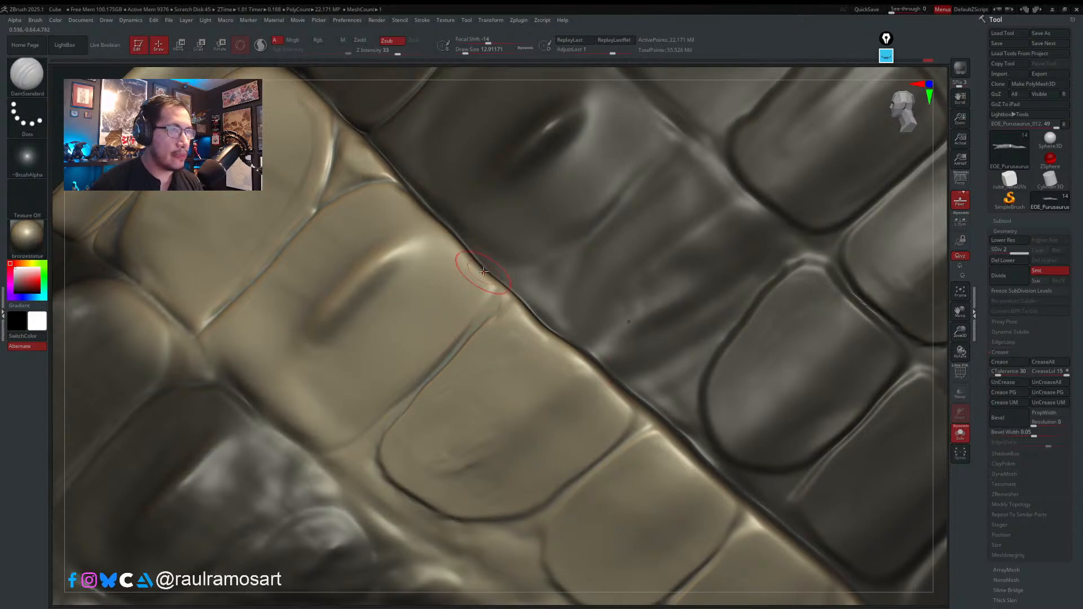
right_click_drag(483, 271, 476, 272)
key("s")
mouse_move(476, 273)
left_mouse_down()
mouse_move(479, 321)
mouse_move(484, 289)
mouse_move(468, 273)
mouse_move(449, 355)
mouse_move(524, 309)
mouse_move(446, 357)
mouse_move(337, 468)
left_mouse_up()
key("s")
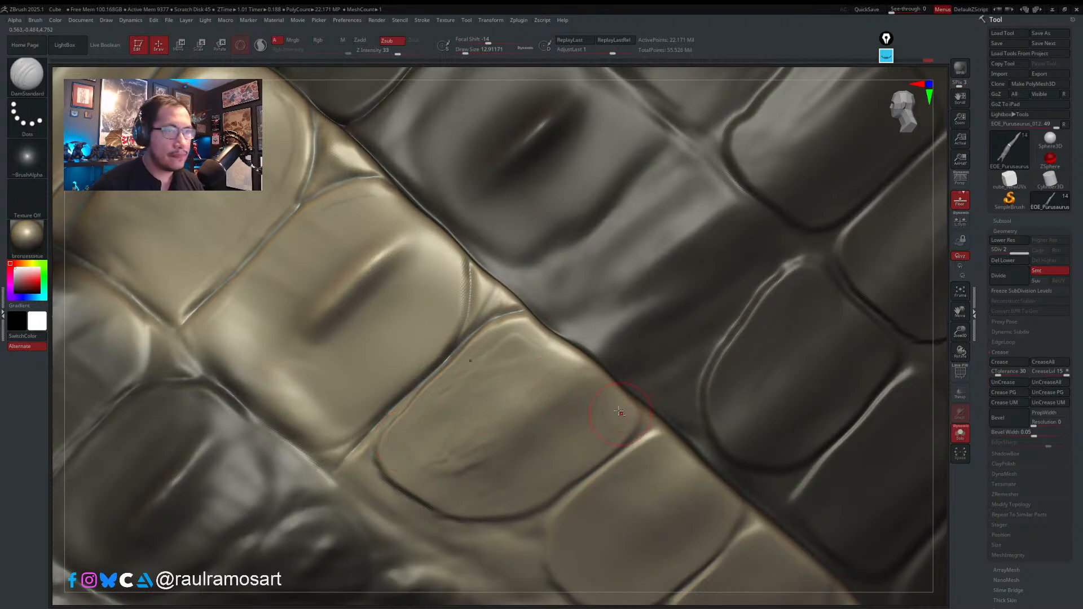
- Build up the ridge and upper edge of the ridged scale with Clean_BuildUp at a draw size of about 25
mouse_move(619, 412)
right_mouse_down("alt")
mouse_move(598, 367)
mouse_move(604, 338)
right_mouse_up("alt")
key("b")
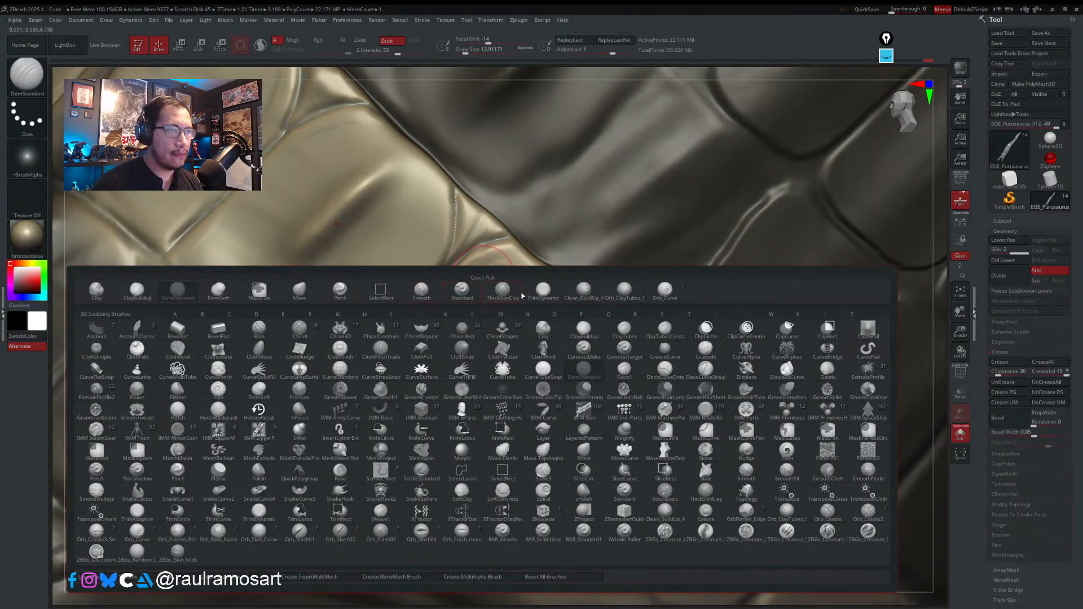
left_click(588, 287)
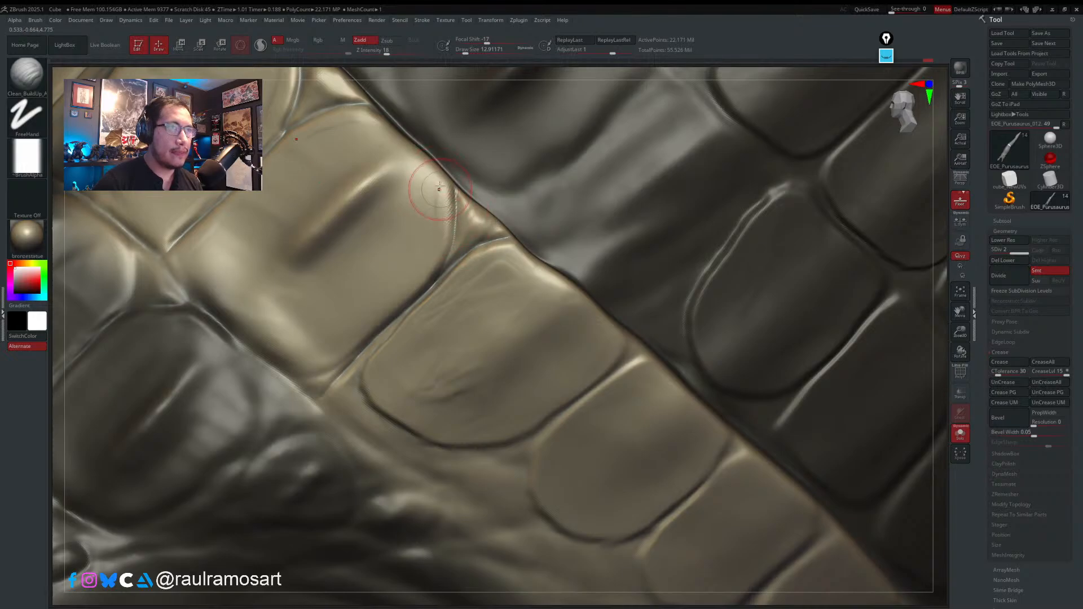
right_click_drag(393, 160, 372, 136)
key("s")
mouse_move(373, 136)
left_mouse_down()
mouse_move(408, 161)
mouse_move(390, 177)
mouse_move(429, 171)
left_mouse_up()
right_click_drag(403, 193, 424, 301, "alt")
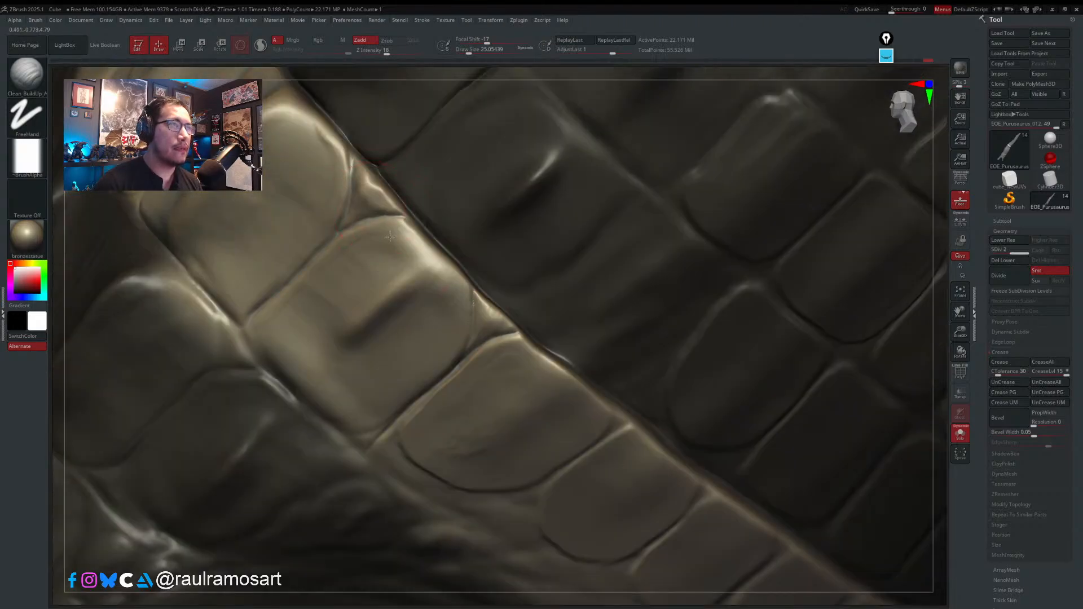
mouse_move(352, 167)
right_mouse_down()
mouse_move(393, 239)
mouse_move(459, 314)
mouse_move(435, 259)
mouse_move(402, 265)
right_mouse_up()
key("s")
left_click_drag(389, 246, 392, 243)
- Start a soft central ridge on the scale beside the ridged one with Clean_BuildUp, using draw sizes of about 18 and 29
key("s")
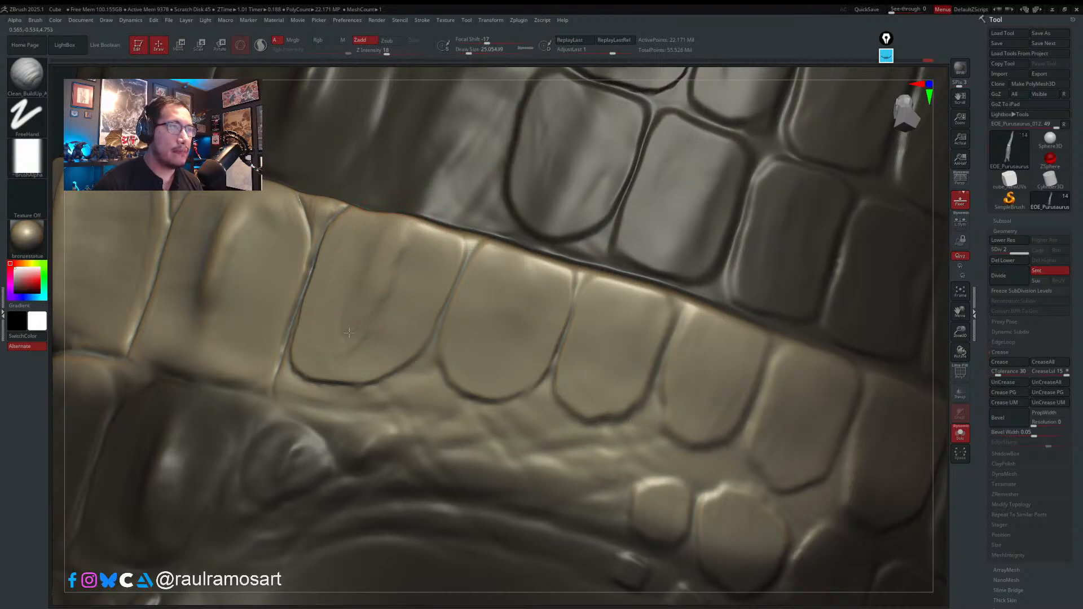
key("s")
left_click_drag(376, 406, 374, 406)
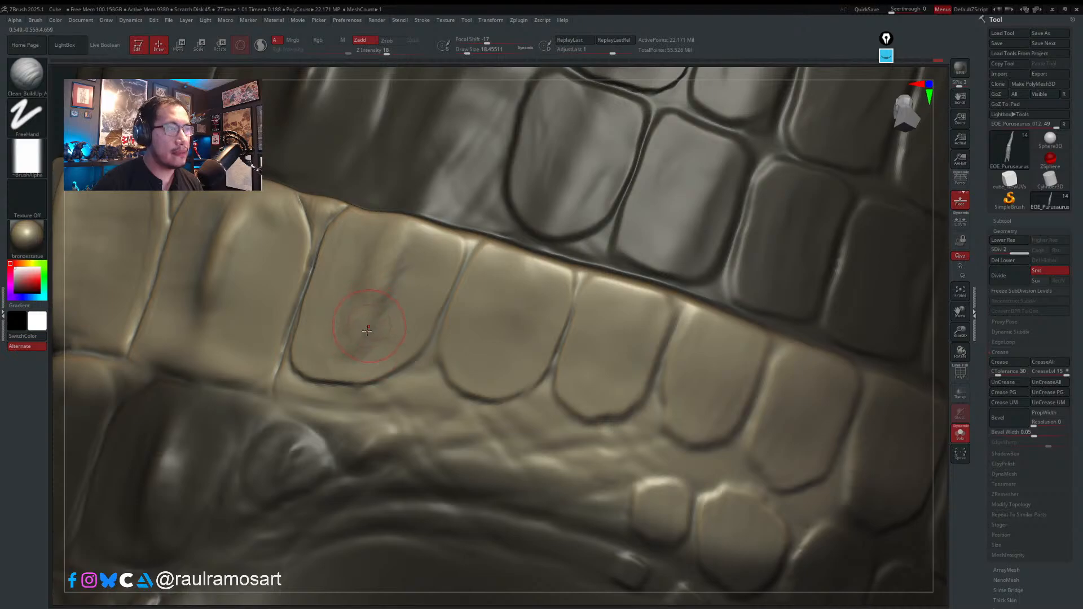
key("s")
left_click_drag(374, 246, 377, 246)
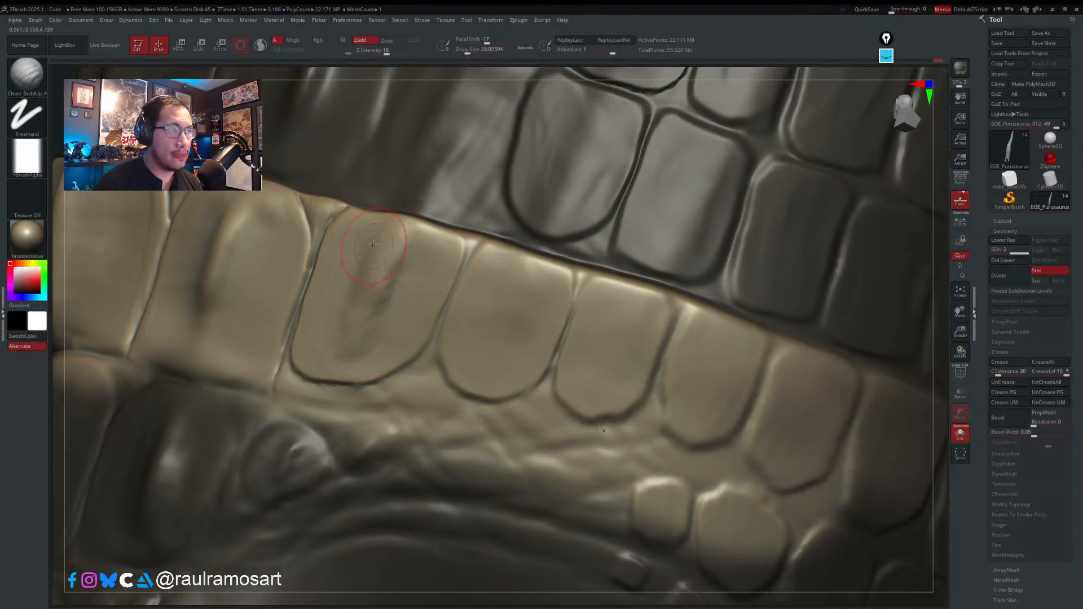
- Cut rounded corners and a triangular gap between that scale and its next neighbour with Orb_Curve at a draw size of about 14
key("b")
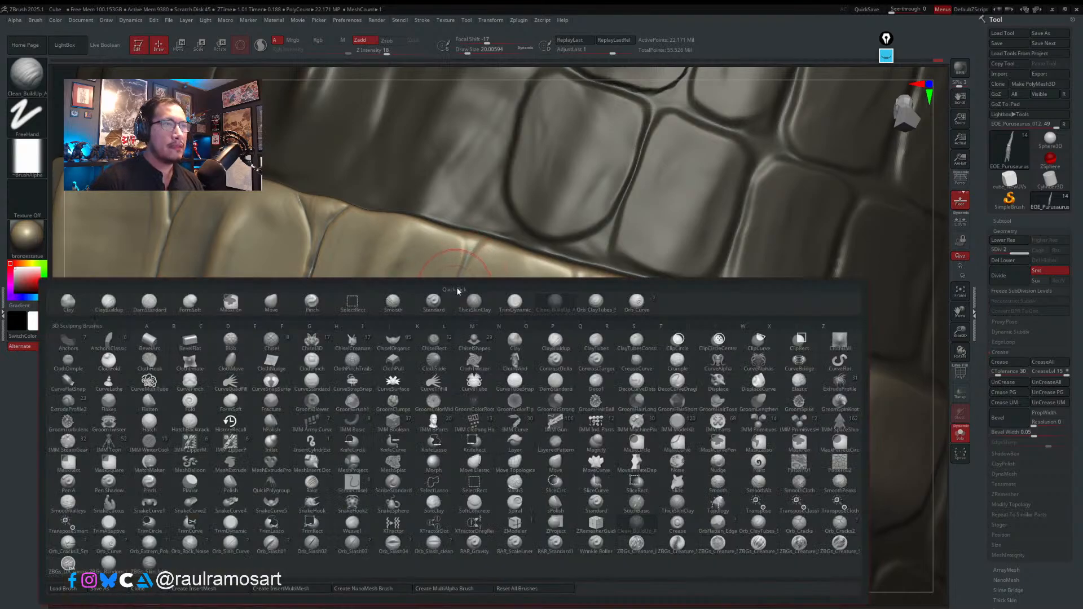
left_click(636, 302)
key("s")
mouse_move(442, 232)
left_mouse_down()
mouse_move(443, 303)
mouse_move(508, 246)
mouse_move(535, 252)
mouse_move(489, 280)
left_mouse_up()
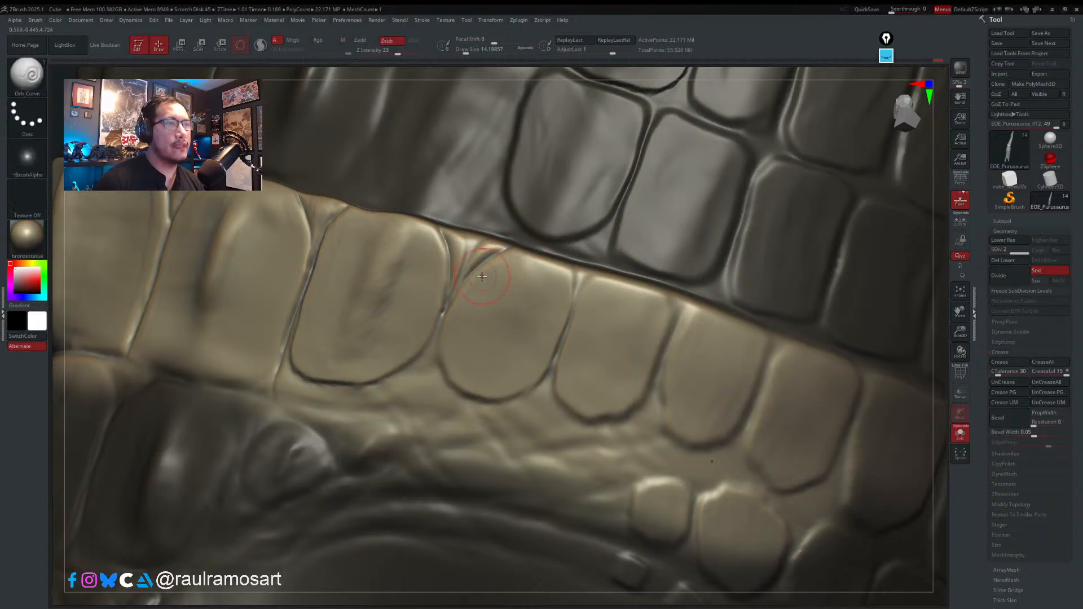
- Fill the newly cut triangular gap into a small raised wedge with Clean_BuildUp
key("b")
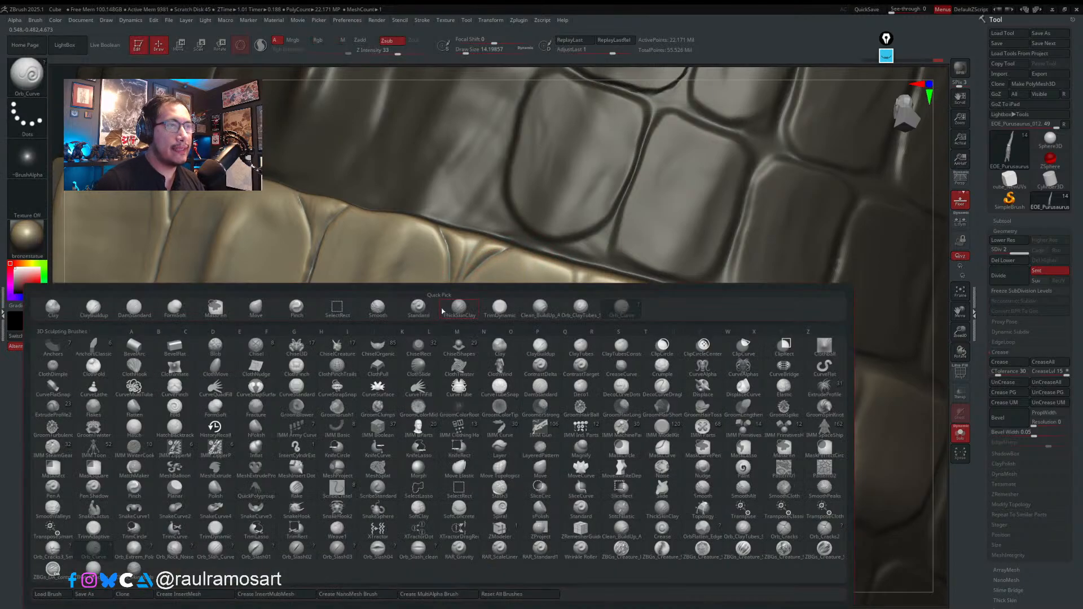
left_click(537, 313)
mouse_move(465, 240)
left_mouse_down()
mouse_move(474, 254)
mouse_move(461, 279)
mouse_move(465, 271)
left_mouse_up()
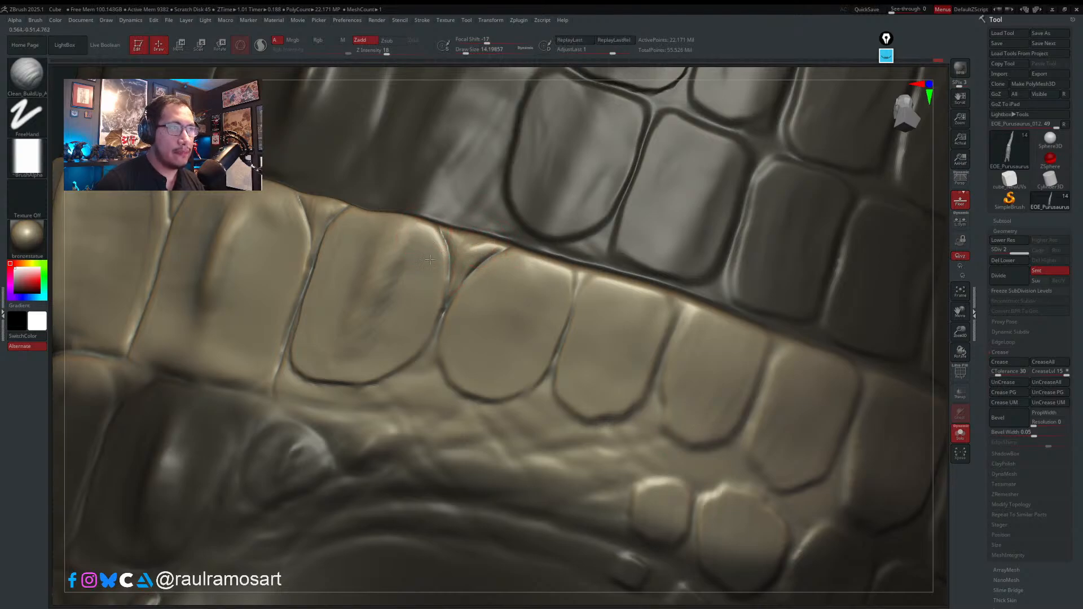
- Build up the central ridge of the scale before the new wedge with Clean_BuildUp, at draw sizes of about 33 and 23
key("s")
left_click_drag(382, 236, 387, 237)
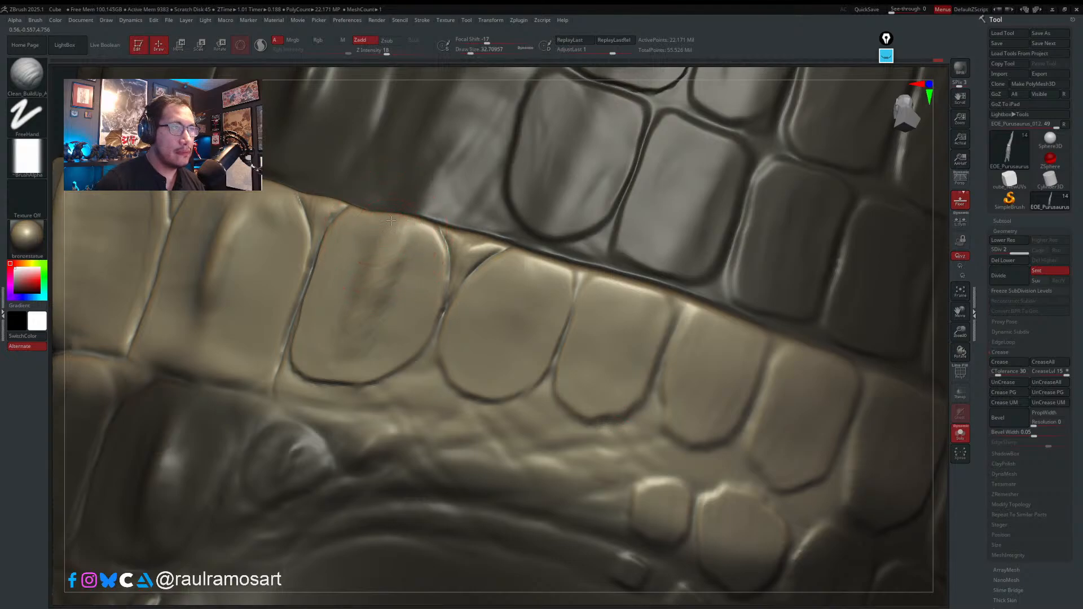
mouse_move(359, 332)
left_mouse_down()
mouse_move(407, 242)
mouse_move(382, 296)
left_mouse_up()
key("s")
key("s")
key("s")
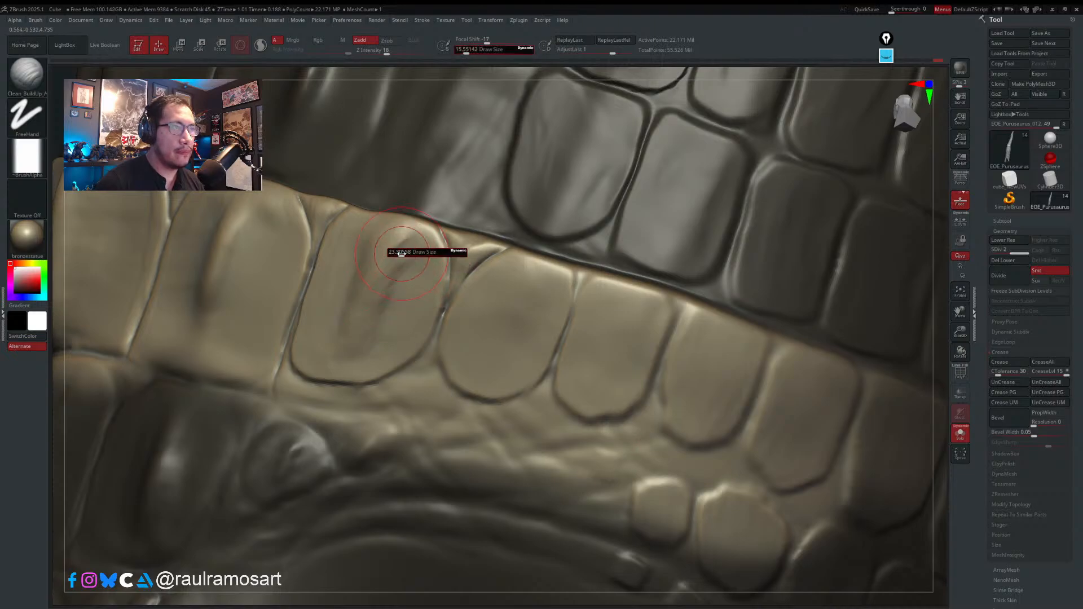
left_click_drag(402, 259, 406, 259)
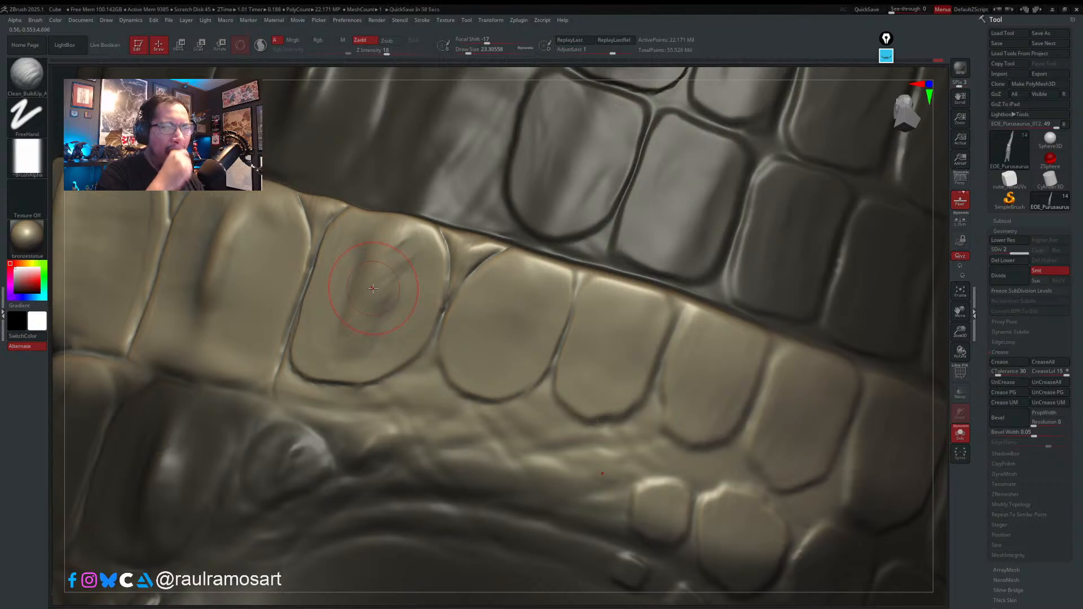
left_click_drag(404, 261, 363, 333)
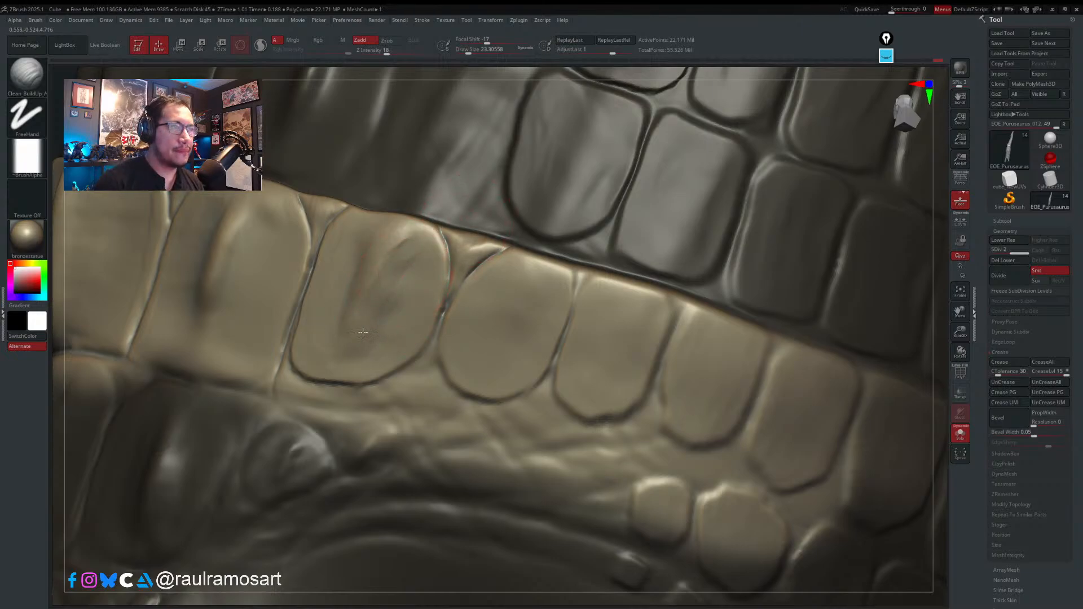
- Carve a triangular wedge between the next two scales along the band with Orb_Curve at a draw size of about 16, smoothing their crease
right_click_drag(371, 352, 528, 311, "ctrl")
mouse_move(611, 365)
right_mouse_down()
mouse_move(589, 367)
mouse_move(572, 331)
right_mouse_up()
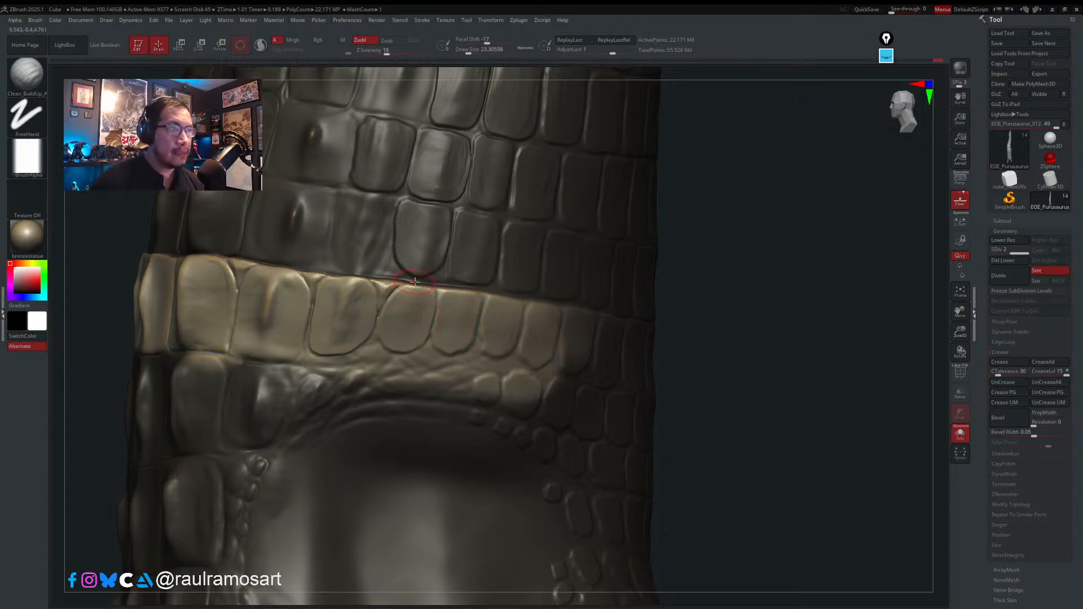
right_click_drag(439, 314, 425, 346, "ctrl")
key("b")
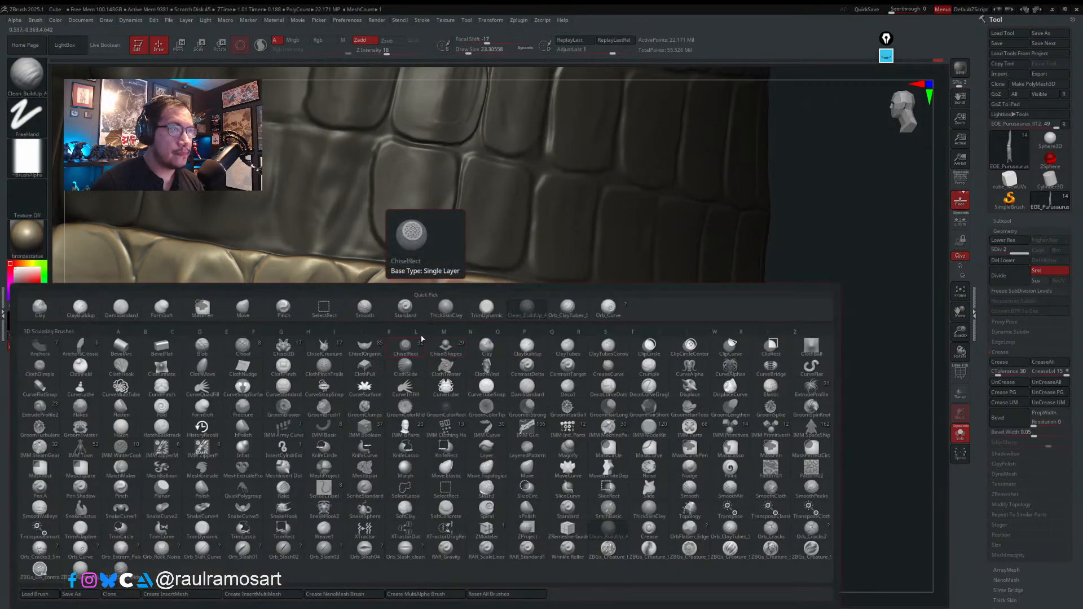
left_click(613, 317)
right_click_drag(435, 295, 425, 324, "ctrl")
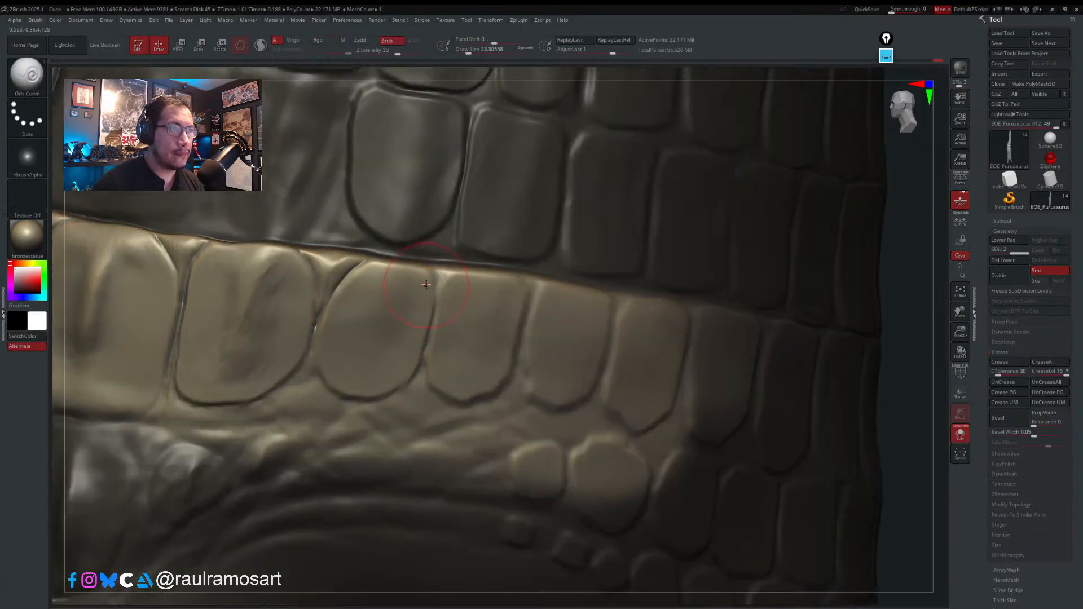
key("s")
mouse_move(423, 275)
left_mouse_down()
mouse_move(427, 330)
mouse_move(467, 264)
left_mouse_up()
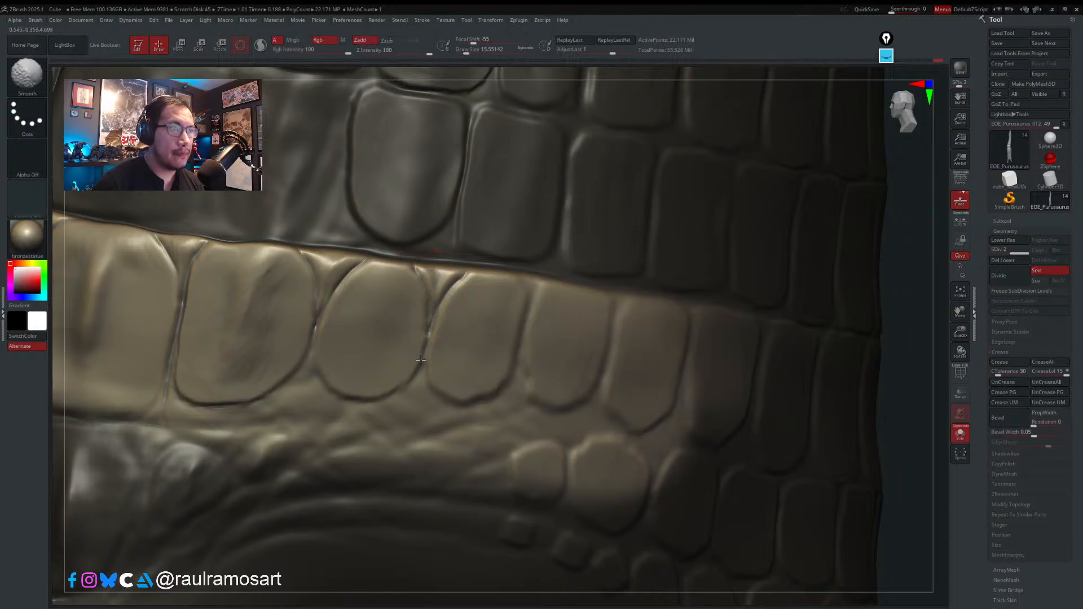
left_click_drag(426, 321, 418, 276)
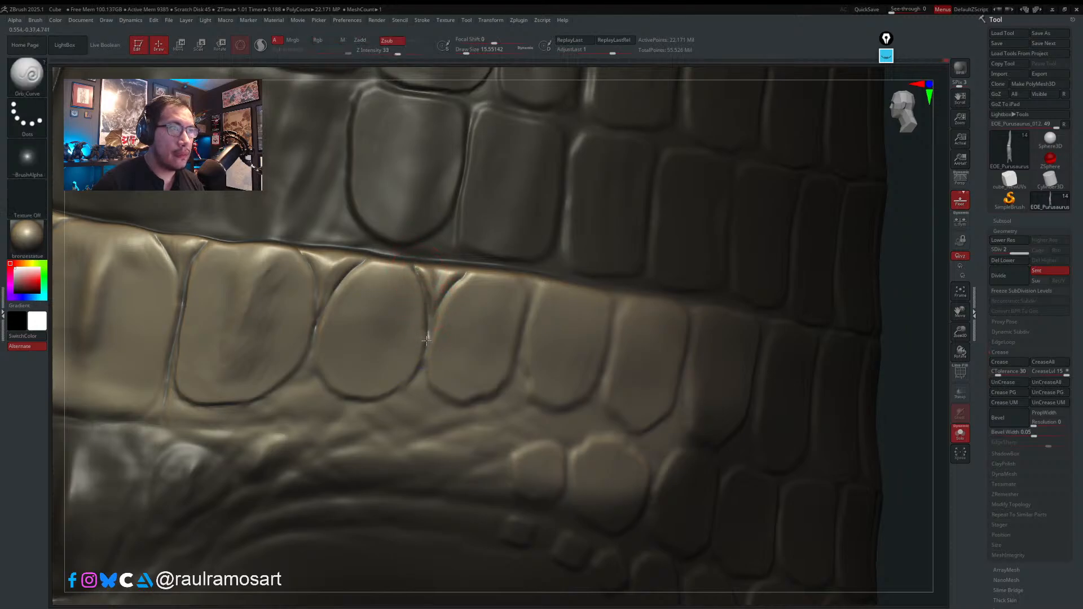
- Raise the second triangular wedge along the band's upper edge with Clean_BuildUp
key("b")
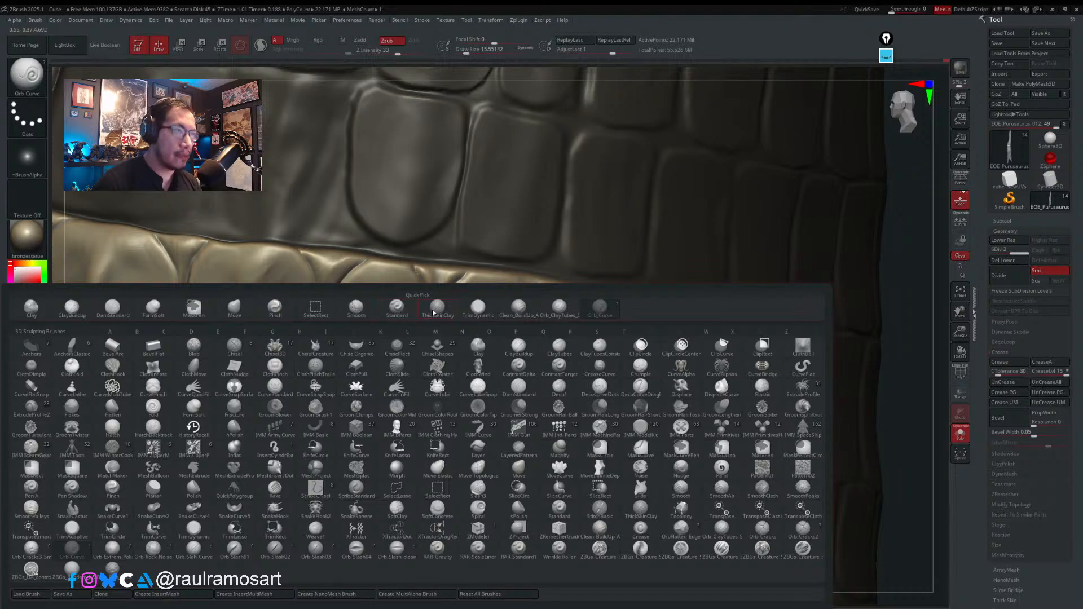
left_click(514, 309)
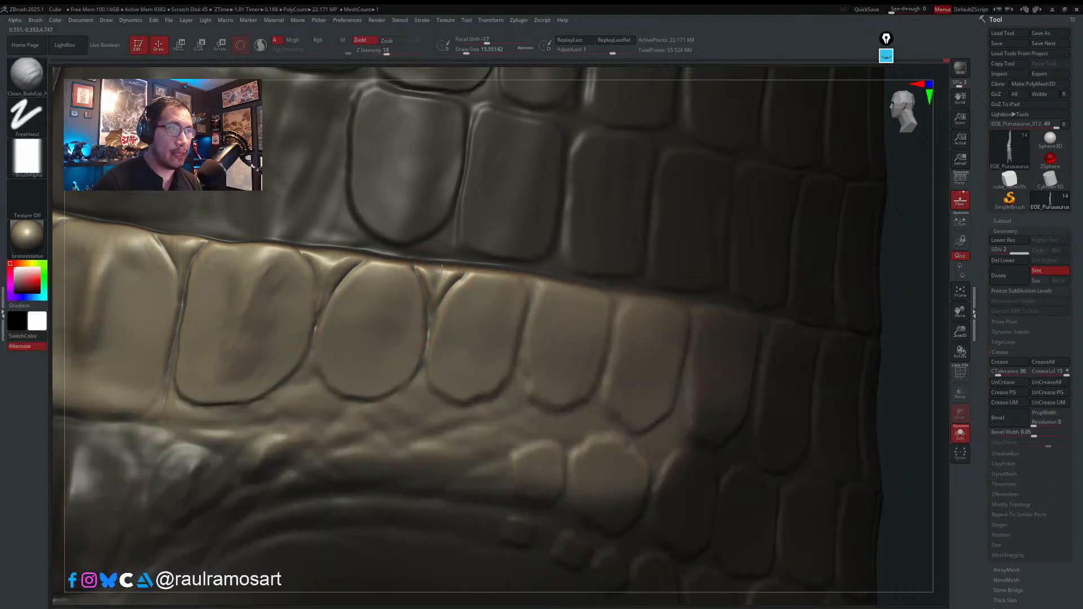
left_click_drag(432, 272, 443, 281)
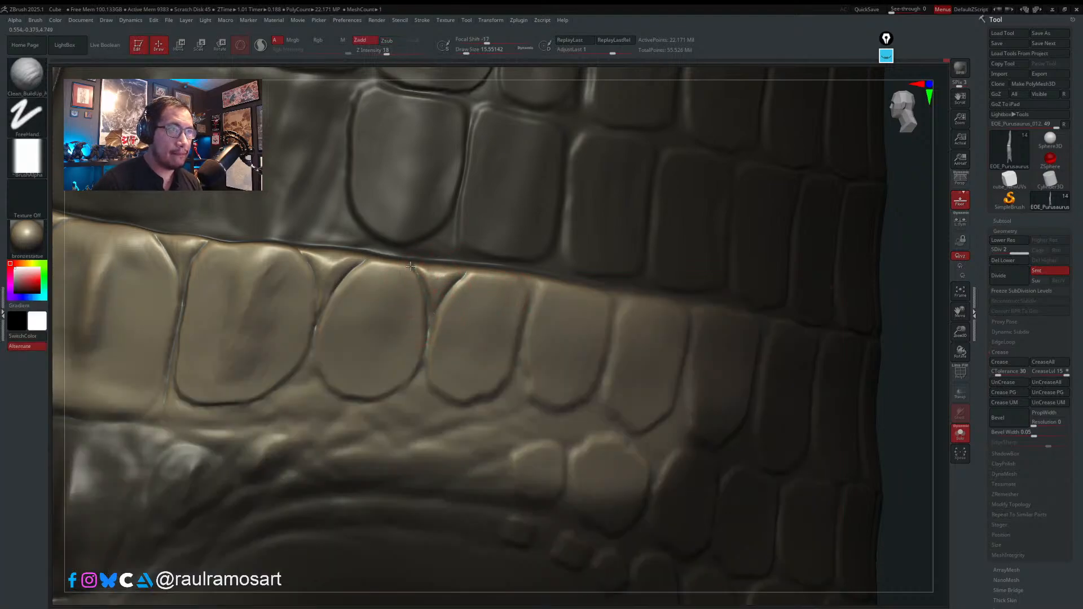
- Sculpt a soft vertical ridge on the rounded scale between the two new wedges and smooth it
key("s")
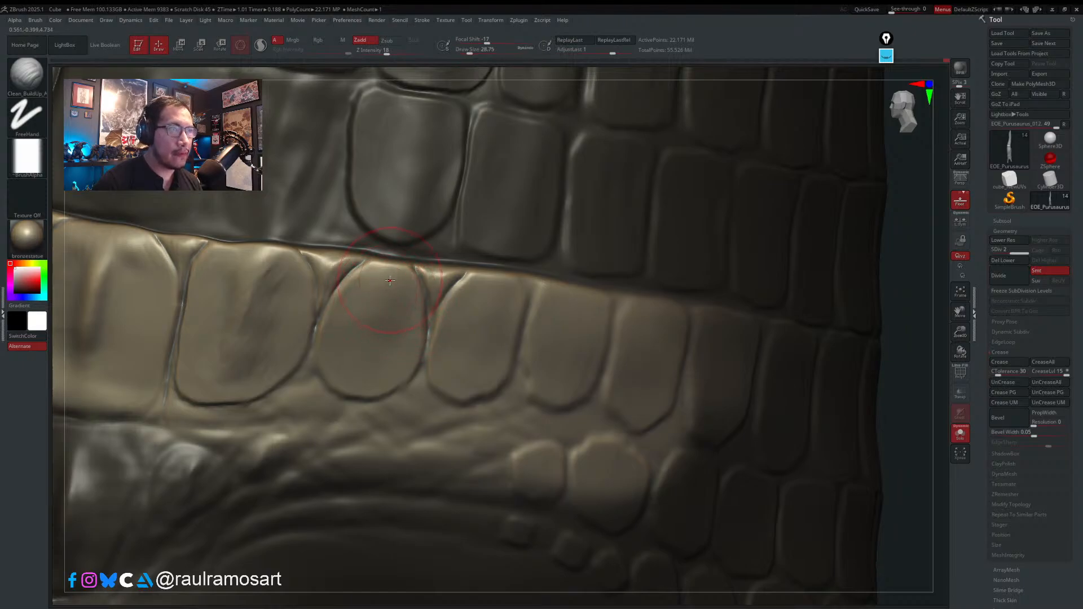
key("s")
left_click_drag(386, 279, 387, 278)
mouse_move(396, 282)
left_mouse_down()
mouse_move(370, 324)
mouse_move(370, 356)
mouse_move(390, 284)
left_mouse_up()
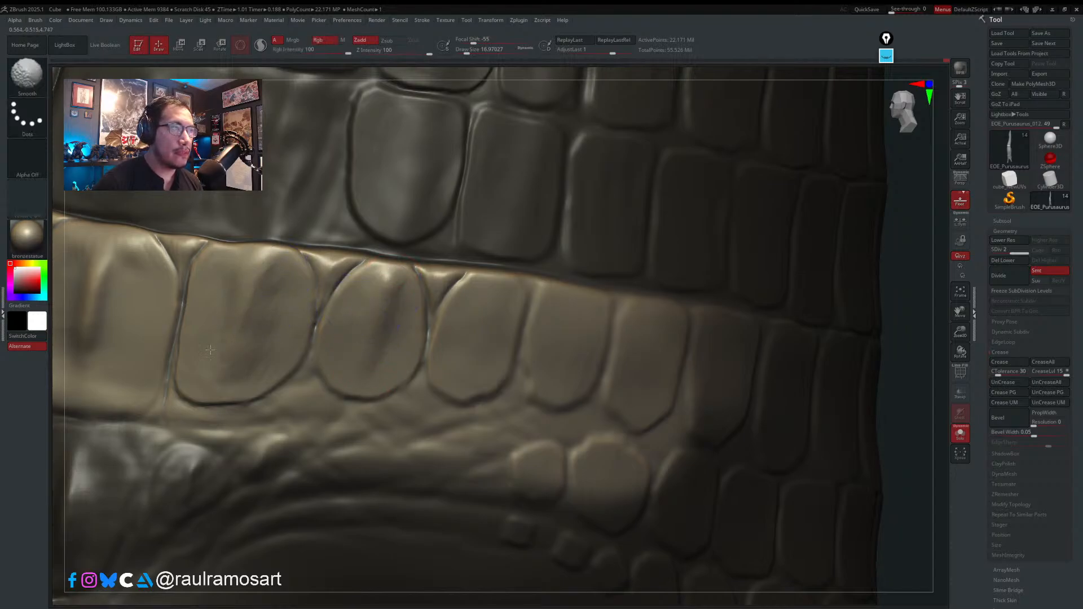
- Touch up the vertical ridge on the larger scale before the wedges with Clean_BuildUp at a draw size of about 22
right_click_drag(237, 334, 266, 373, "ctrl")
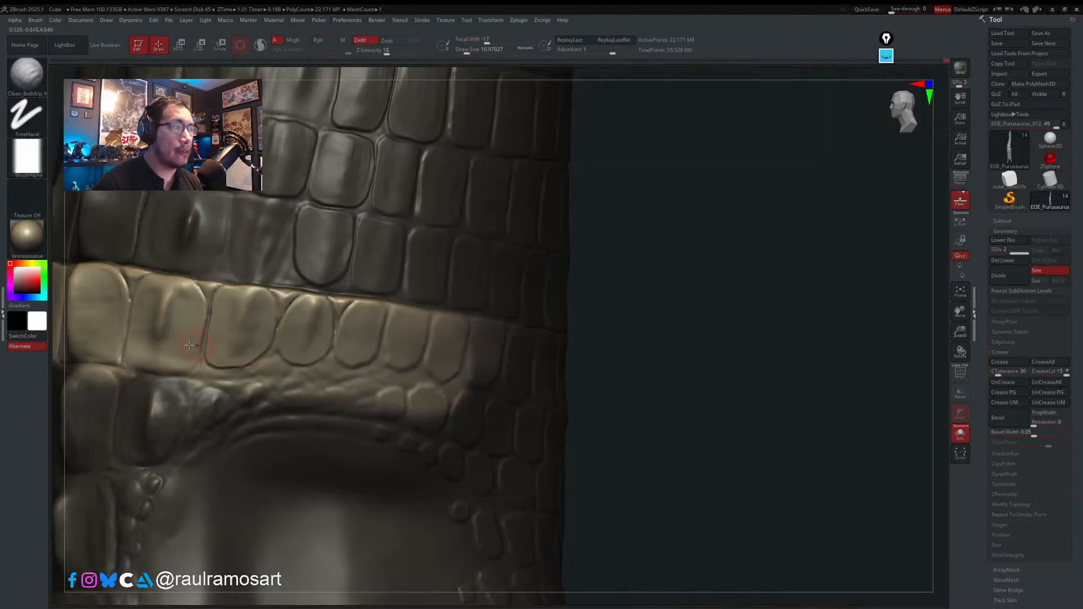
key("s")
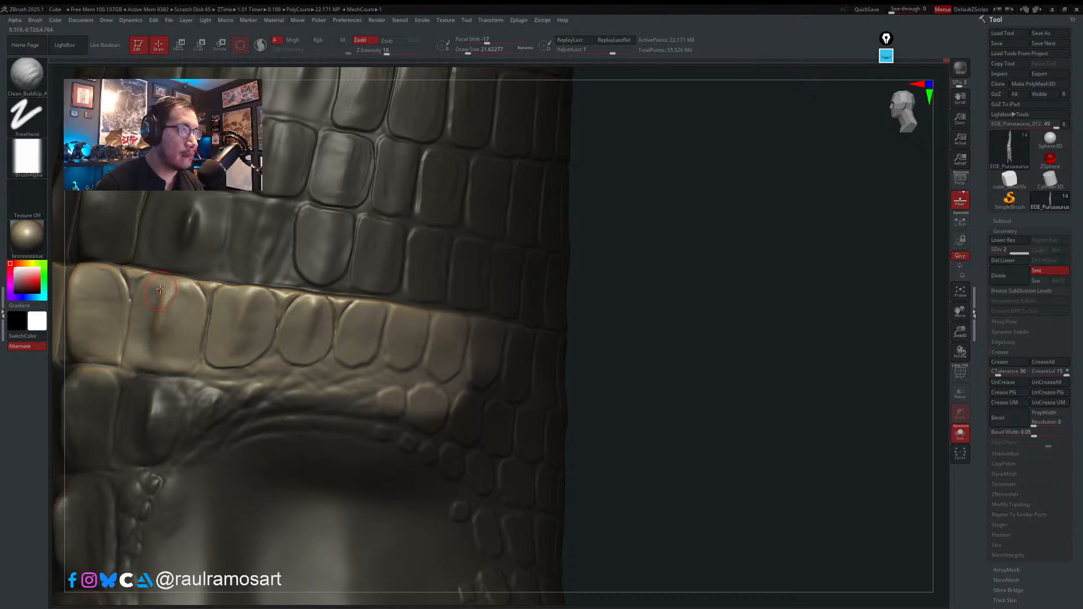
right_click_drag(177, 318, 154, 301)
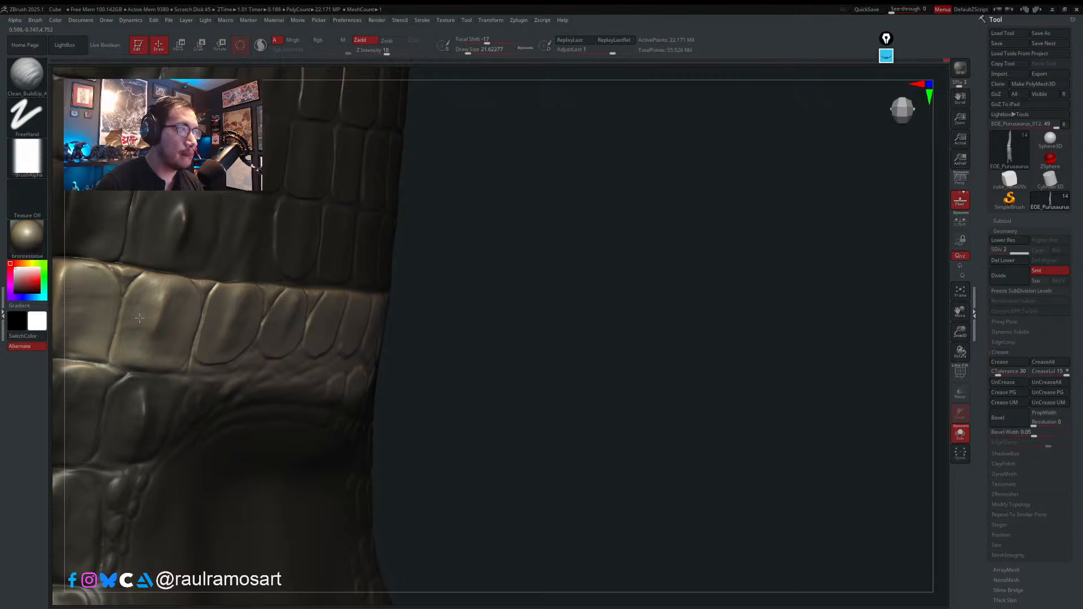
right_click_drag(128, 323, 85, 316)
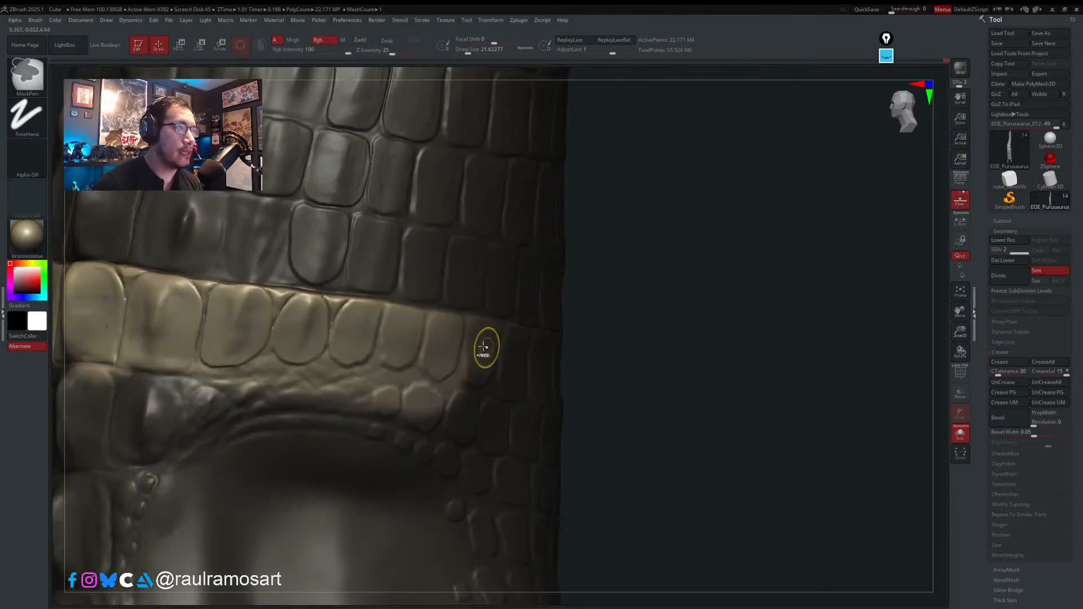
- Clear the mask around the refined band and check the armour from the back
right_click_drag(486, 347, 432, 248, "ctrl")
mouse_move(592, 331)
left_mouse_down("ctrl")
mouse_move(573, 378)
mouse_move(556, 383)
left_mouse_up("ctrl")
mouse_move(374, 357)
right_mouse_down()
mouse_move(418, 307)
mouse_move(353, 328)
mouse_move(337, 315)
right_mouse_up()
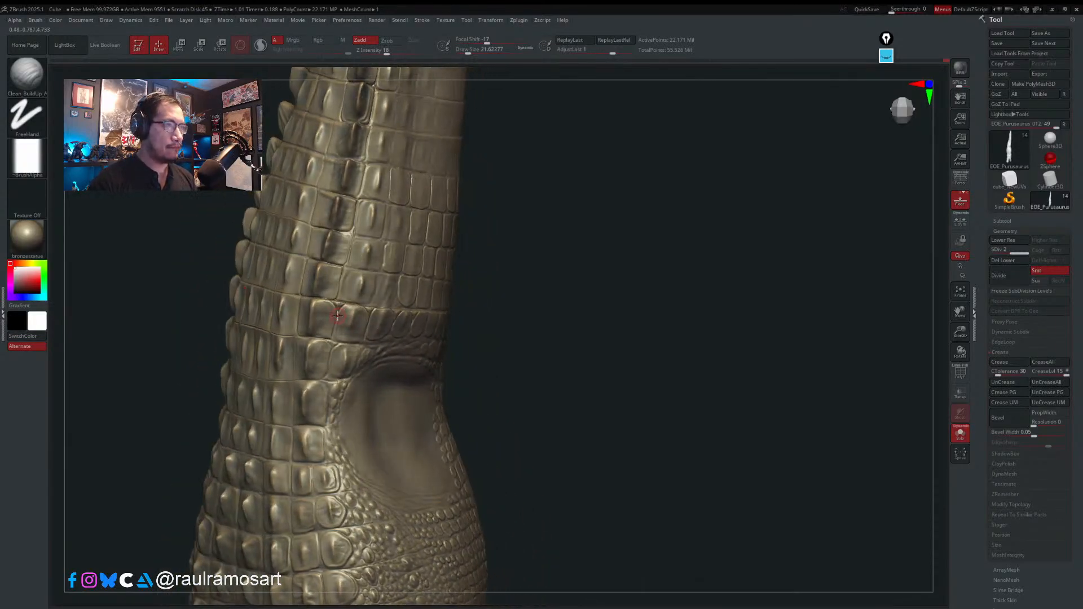
right_click_drag(416, 324, 433, 319, "shift")
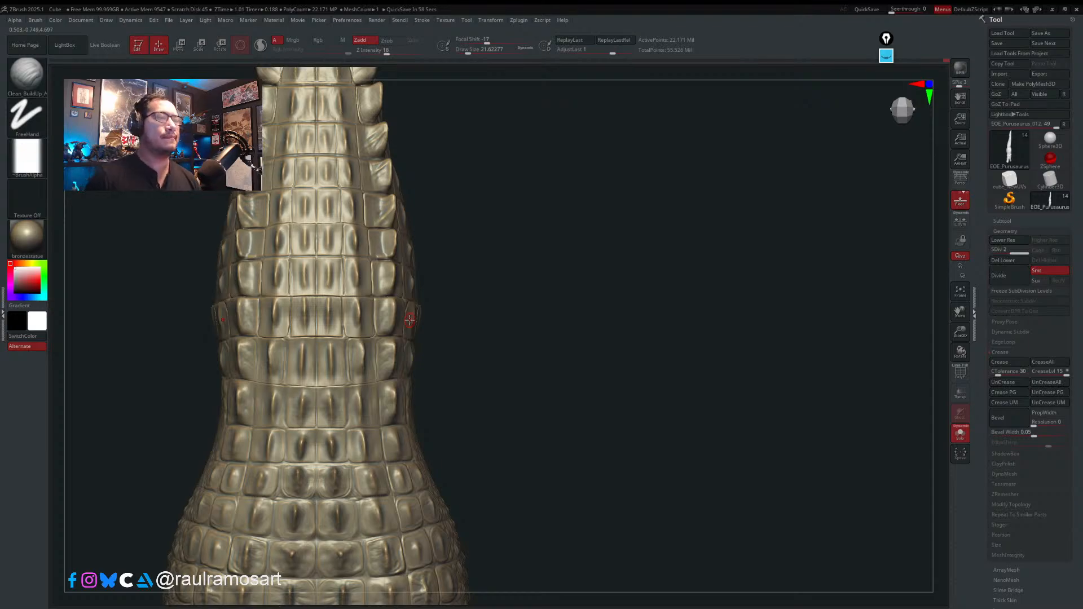
mouse_move(428, 286)
left_mouse_down()
mouse_move(495, 273)
mouse_move(628, 295)
mouse_move(485, 321)
left_mouse_up()
- Mask the flank part of the scale band adjoining the refined one with MaskPen, at draw sizes of about 46 and 29
right_click_drag(459, 272, 447, 334, "ctrl")
mouse_move(436, 340)
left_mouse_down("ctrl")
mouse_move(418, 387)
mouse_move(463, 145)
mouse_move(471, 186)
mouse_move(485, 169)
mouse_move(456, 389)
mouse_move(437, 348)
mouse_move(441, 400)
left_mouse_up("ctrl")
key("s")
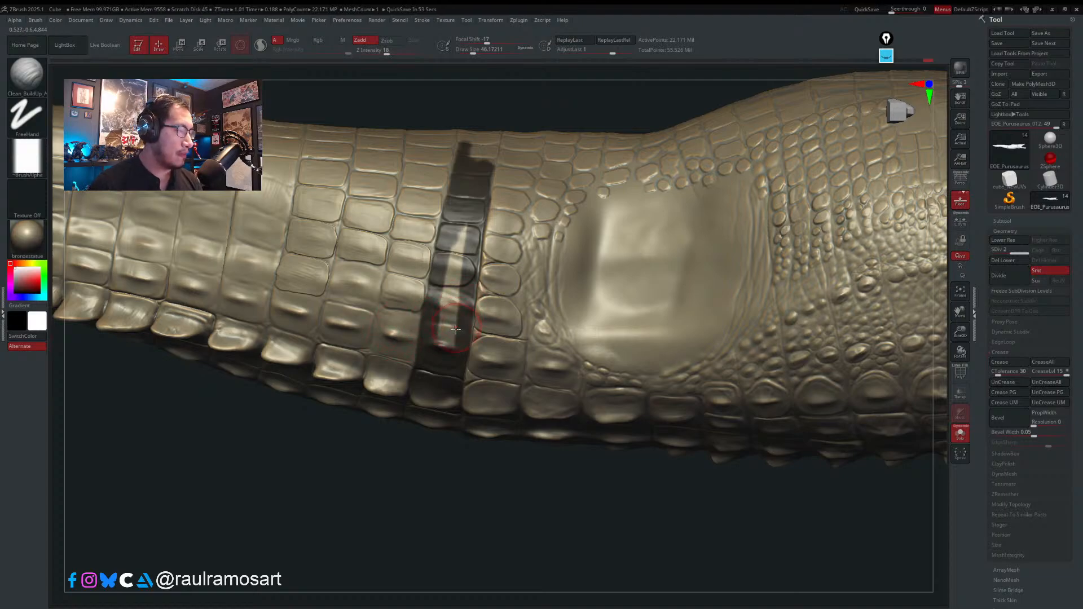
left_click_drag(455, 329, 455, 249, "ctrl")
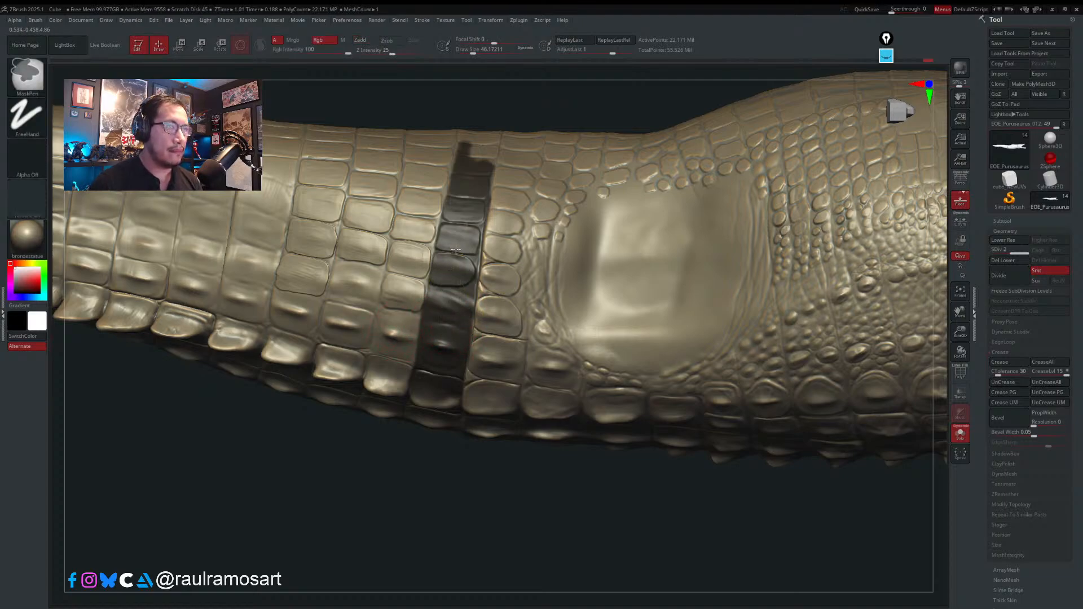
key("s")
left_click_drag(492, 210, 483, 212)
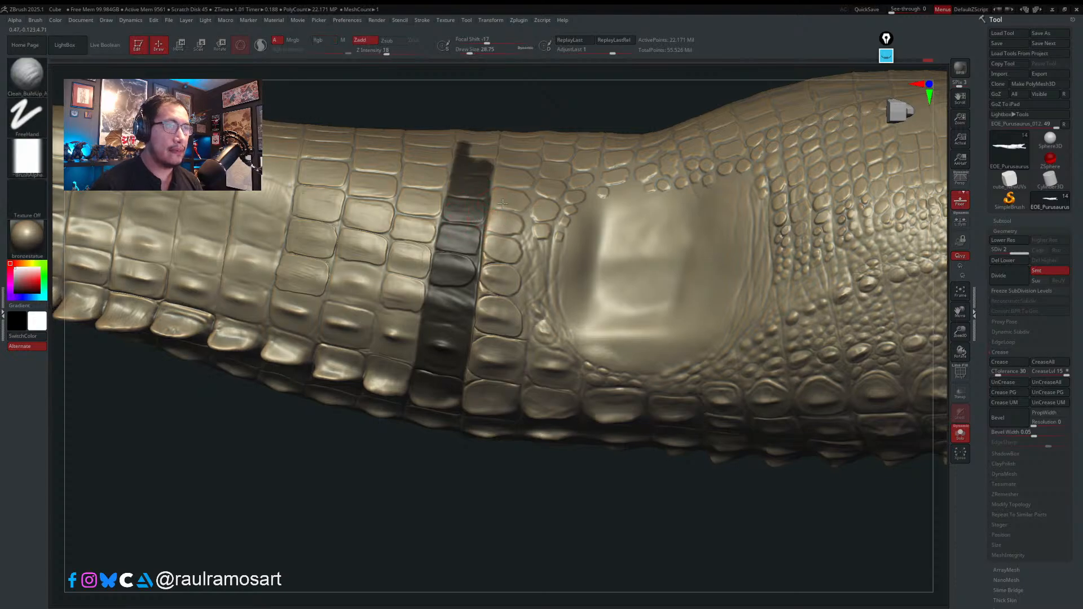
right_click_drag(503, 203, 451, 190)
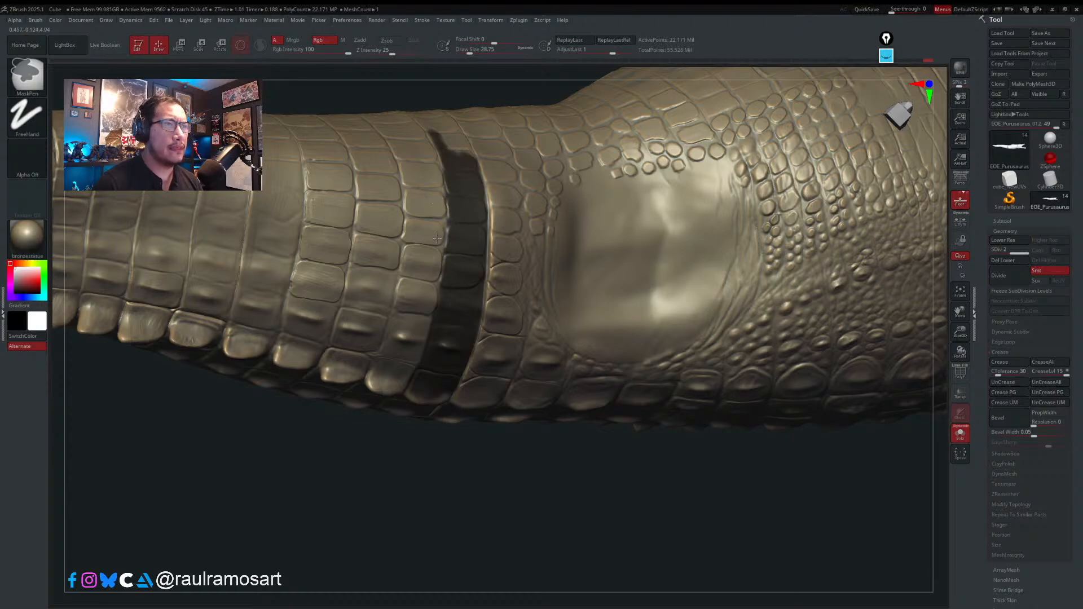
- Extend the band mask over the ridged scales of the back at a draw size of about 44
right_click_drag(421, 446, 418, 395)
key("s")
left_click_drag(418, 395, 375, 480)
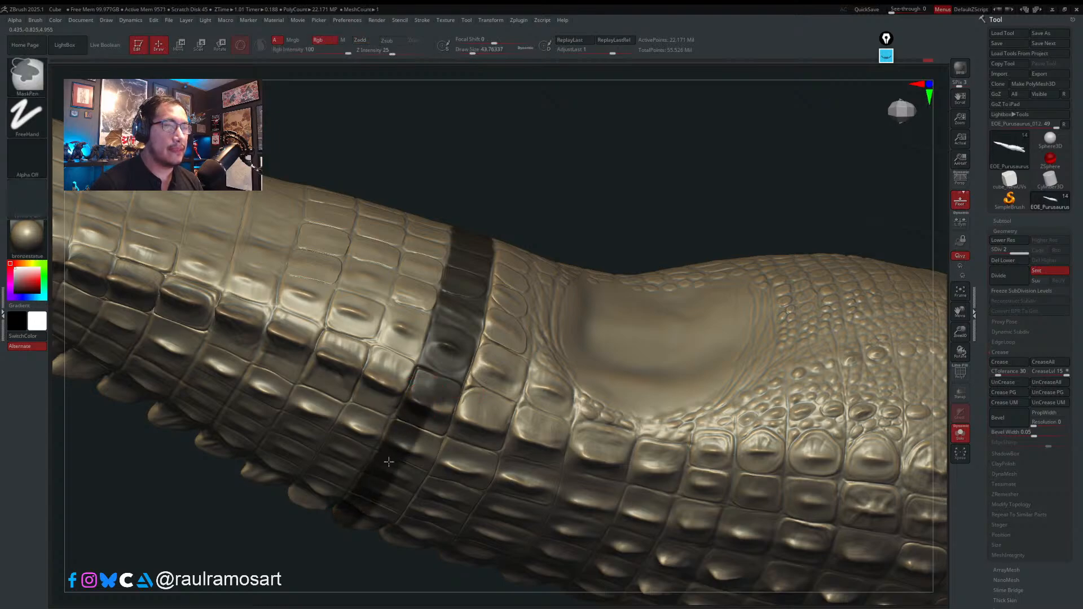
mouse_move(407, 439)
left_mouse_down("ctrl")
mouse_move(431, 439)
mouse_move(399, 491)
mouse_move(434, 448)
mouse_move(438, 410)
left_mouse_up("ctrl")
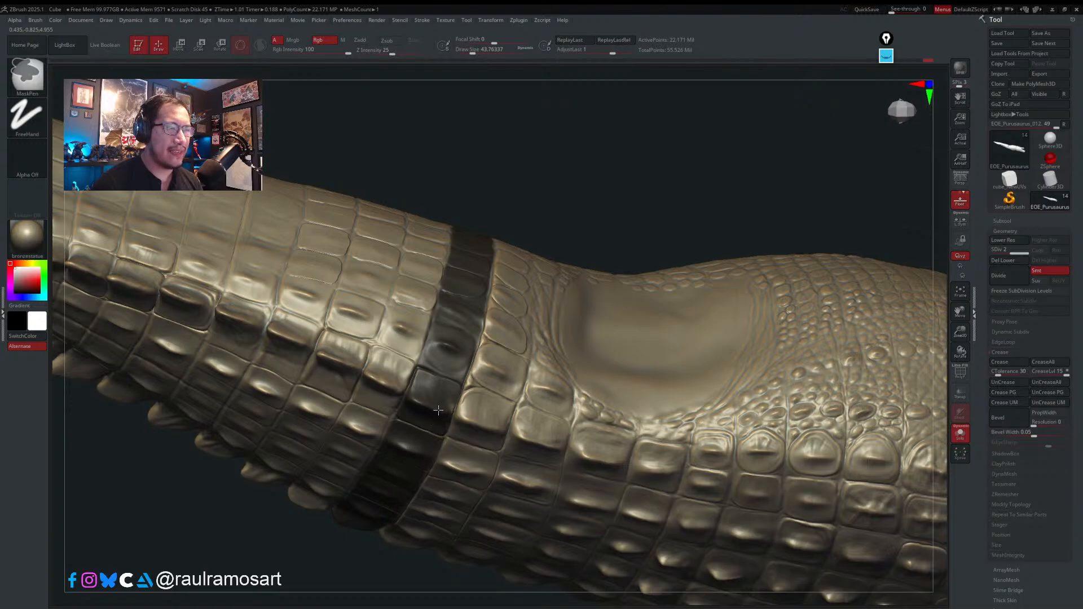
- Continue the band mask across the flat belly scales to close the ring, at a draw size of about 37
mouse_move(447, 351)
right_mouse_down()
mouse_move(475, 308)
mouse_move(471, 269)
right_mouse_up()
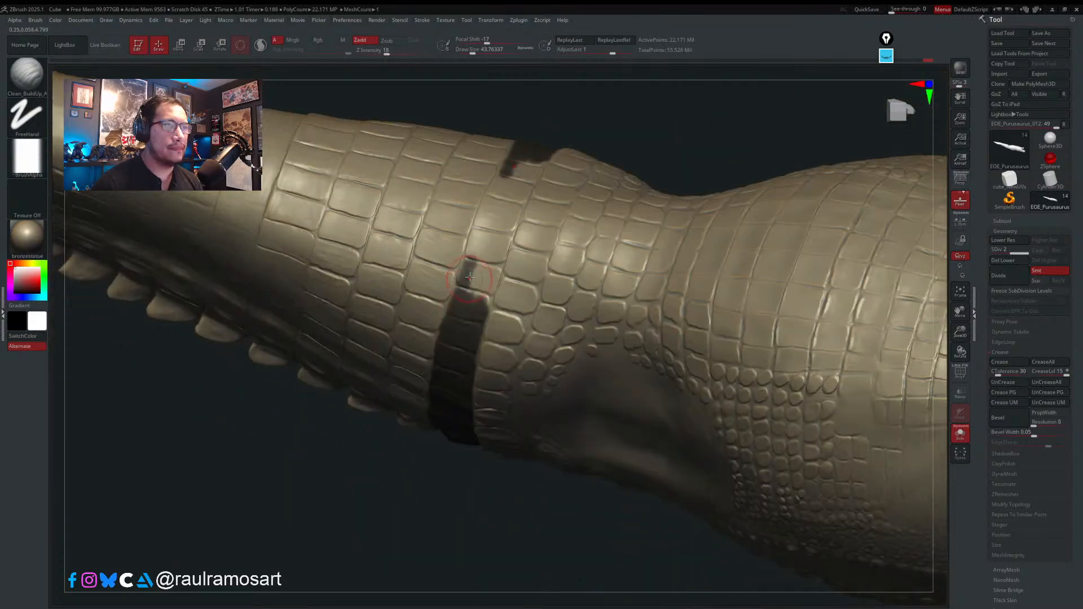
key("s")
mouse_move(472, 271)
left_mouse_down()
mouse_move(473, 287)
mouse_move(483, 228)
mouse_move(533, 164)
mouse_move(487, 275)
left_mouse_up()
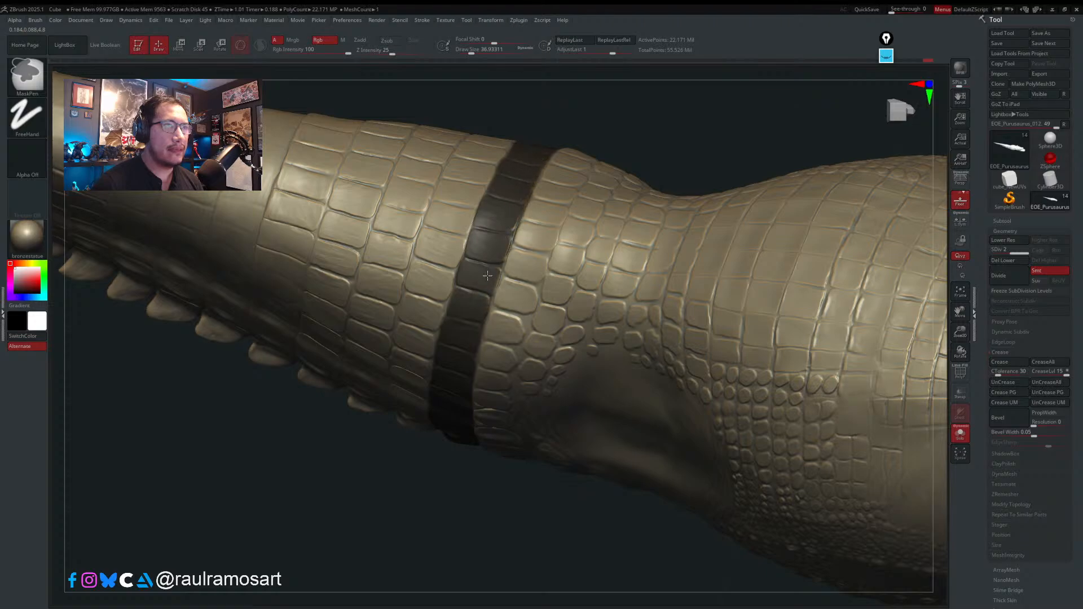
right_click_drag(489, 251, 481, 239)
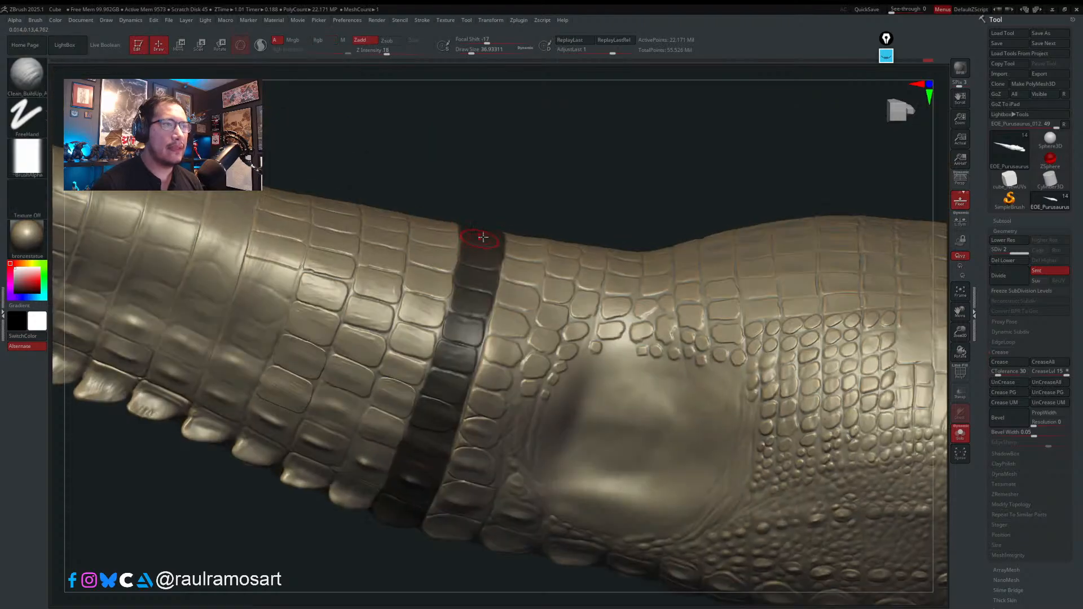
- Invert the mask to expose only the ring of scales and check its edges all around with MaskPen at a draw size of about 31
left_click(540, 178, "ctrl")
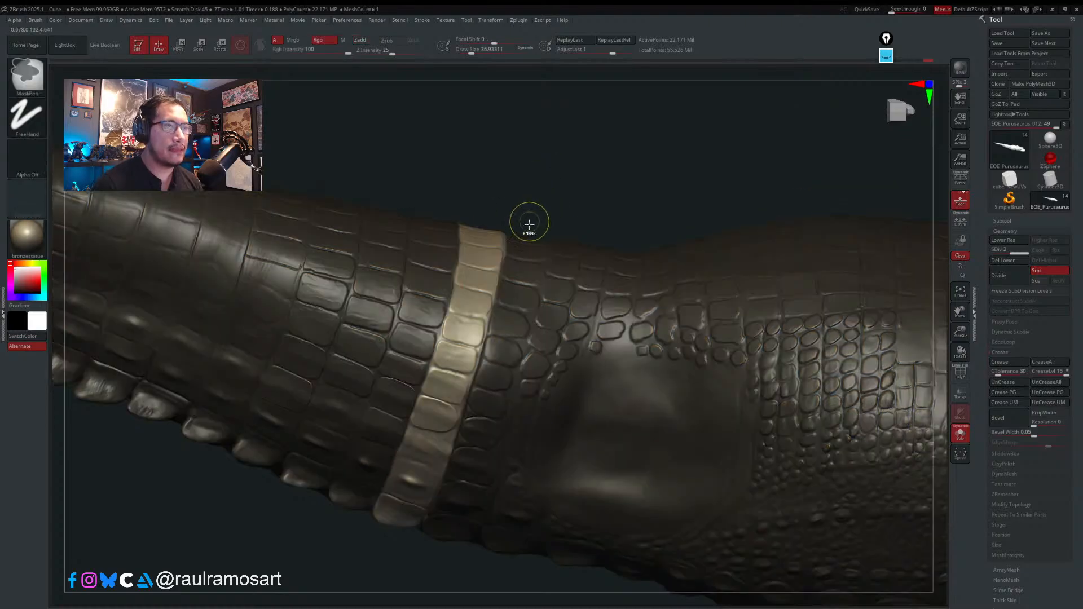
key("s")
right_click_drag(527, 249, 512, 246)
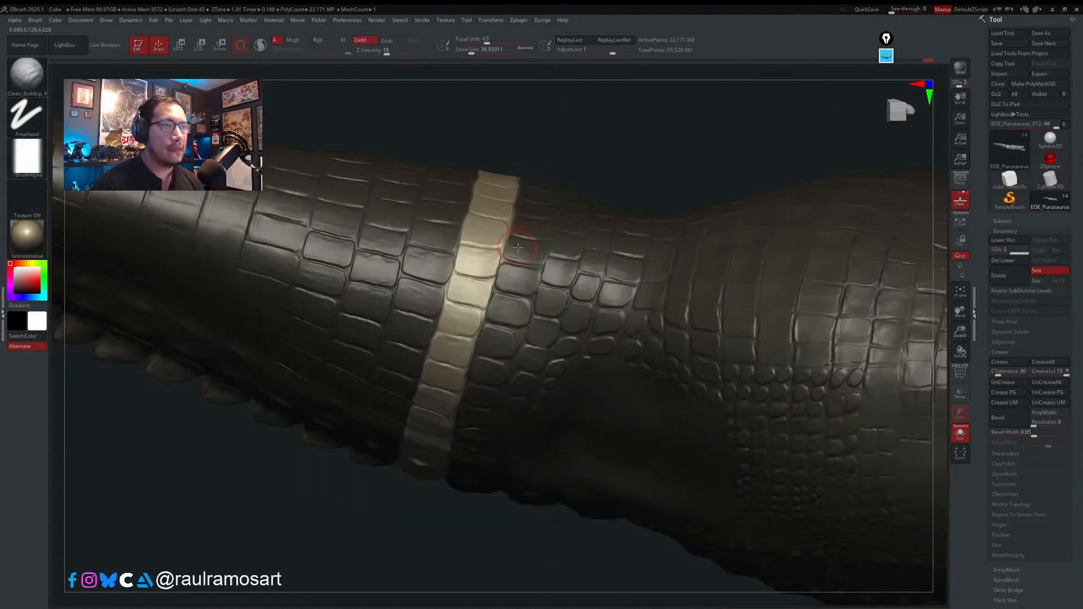
key("s")
left_click_drag(518, 244, 515, 244)
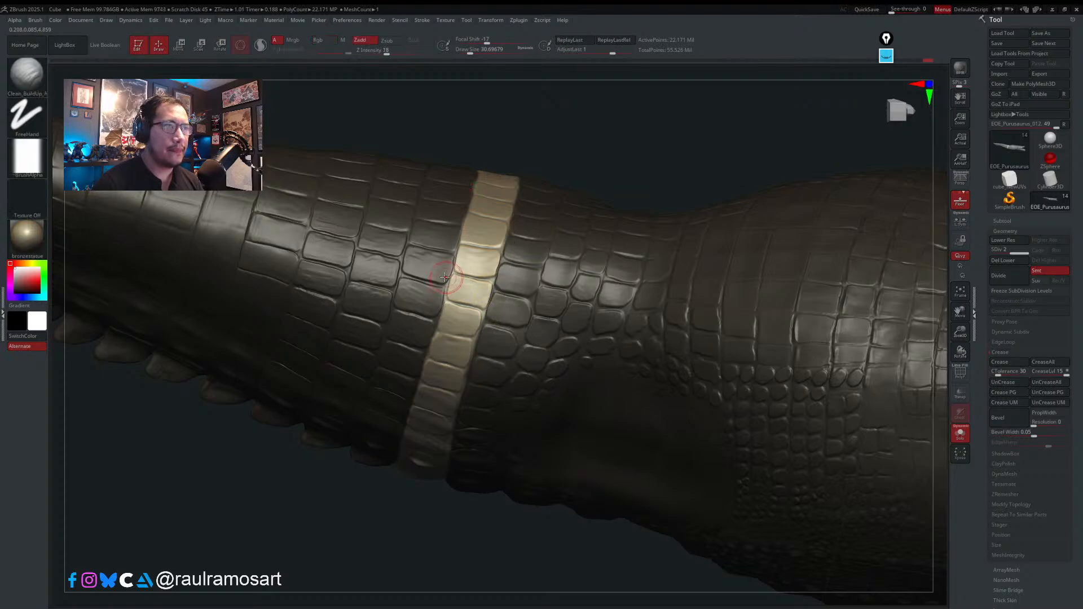
key("s")
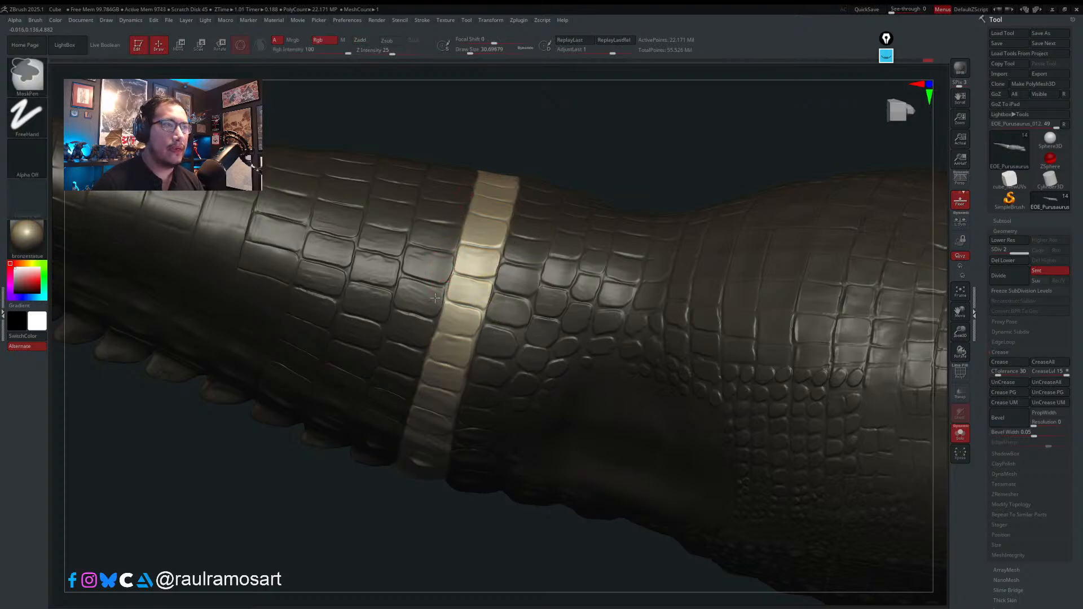
right_click_drag(451, 210, 441, 250)
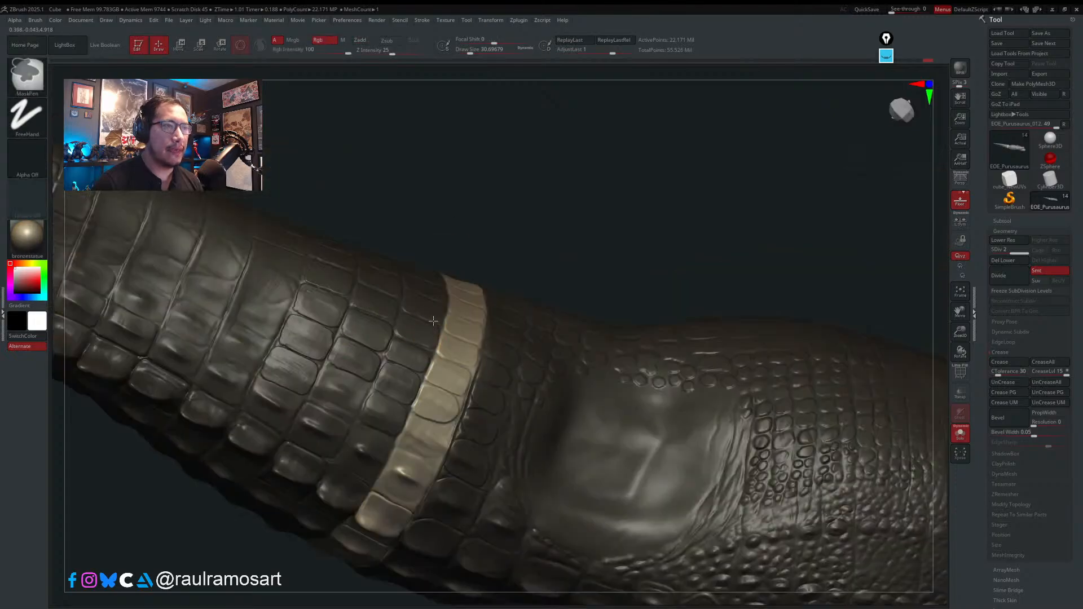
right_click_drag(421, 326, 372, 425)
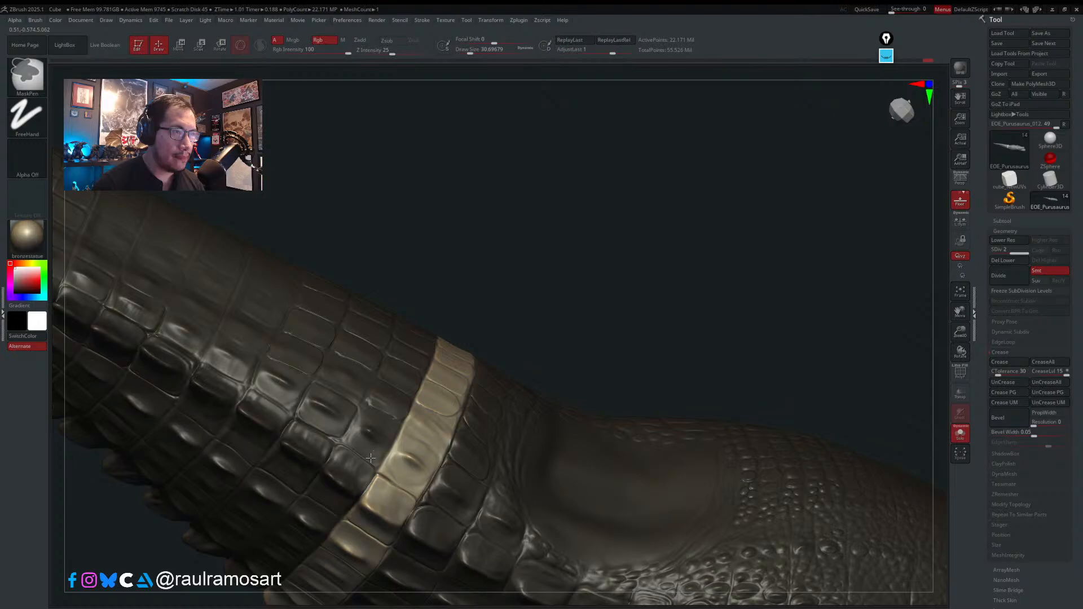
right_click_drag(355, 483, 372, 414)
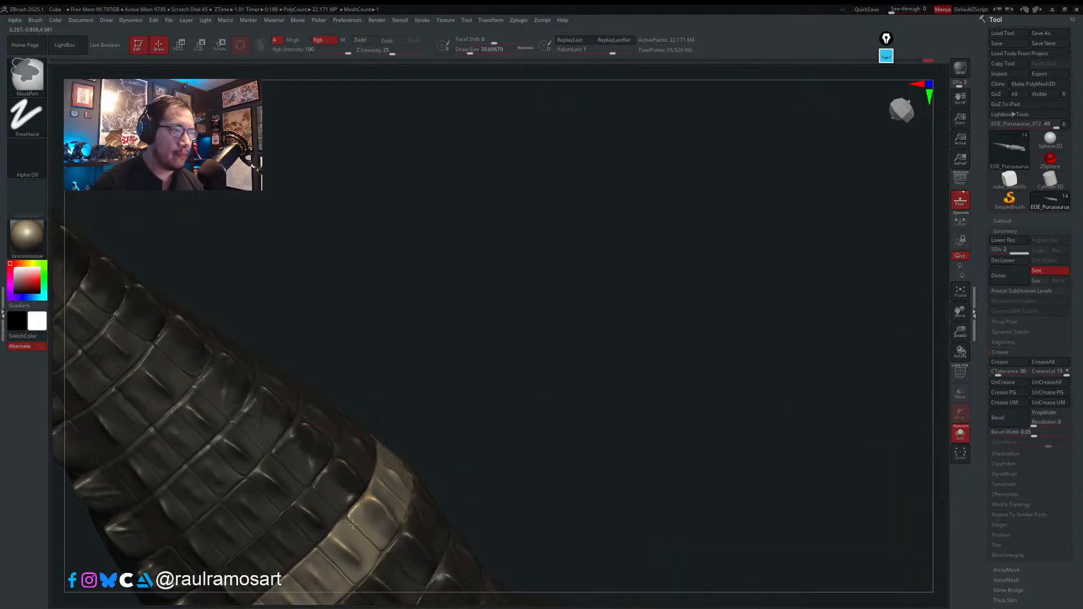
mouse_move(355, 529)
right_mouse_down()
mouse_move(368, 503)
mouse_move(356, 522)
mouse_move(347, 514)
right_mouse_up()
- Swell the exposed band along the flank and back with the FormSoft brush at a draw size of about 101
key("b")
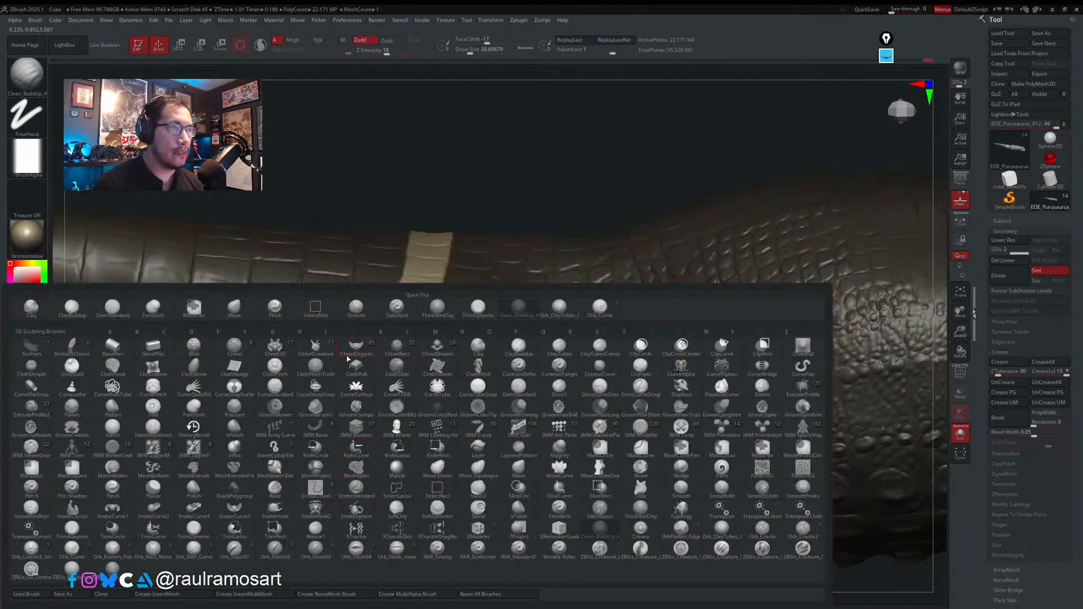
left_click(153, 309)
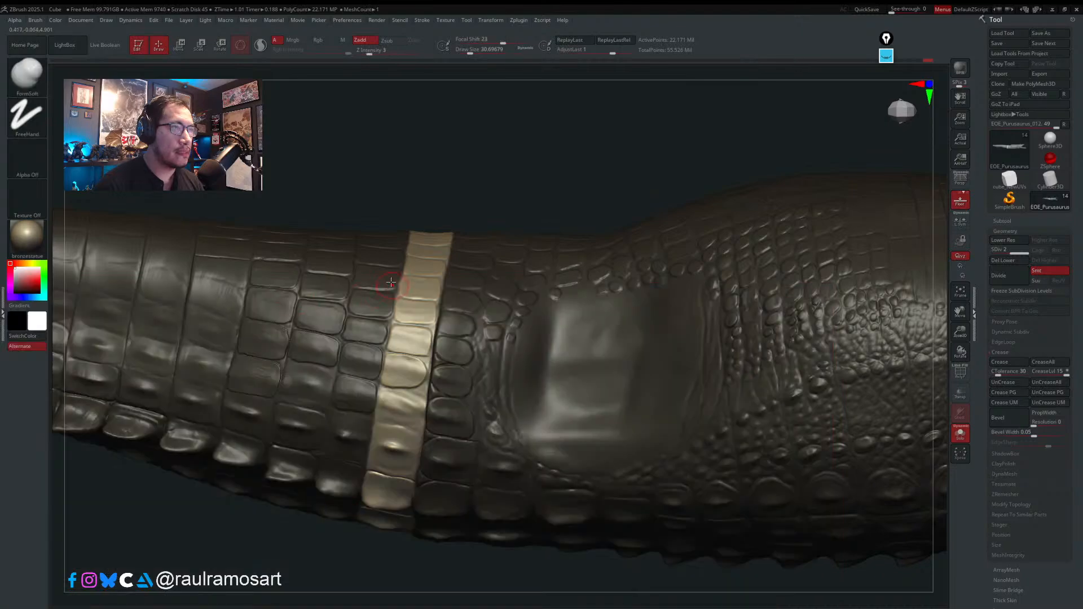
key("s")
left_click_drag(395, 270, 401, 269)
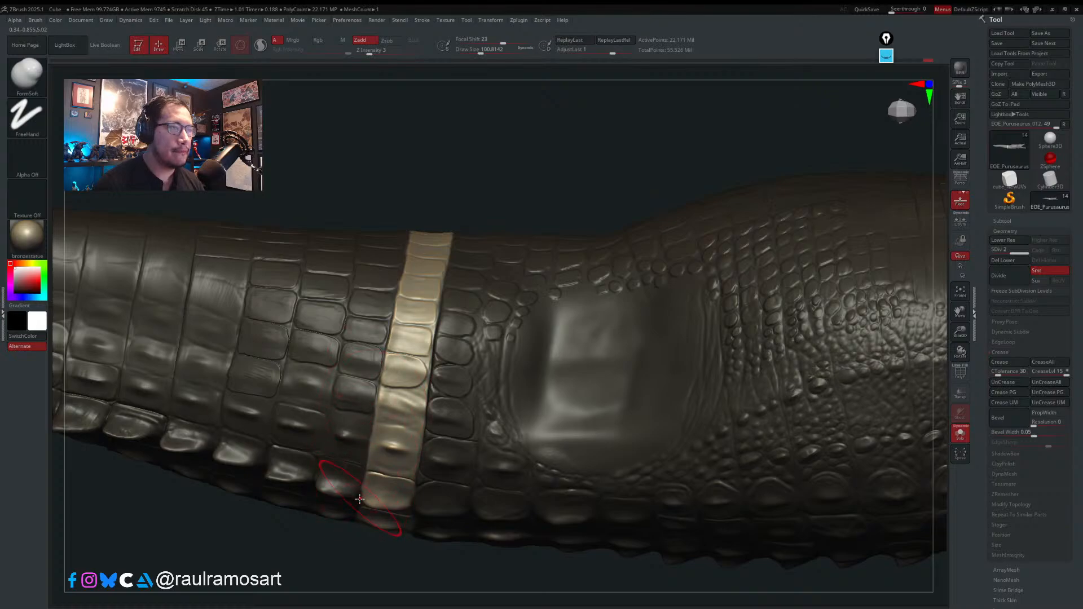
right_click_drag(388, 460, 359, 384)
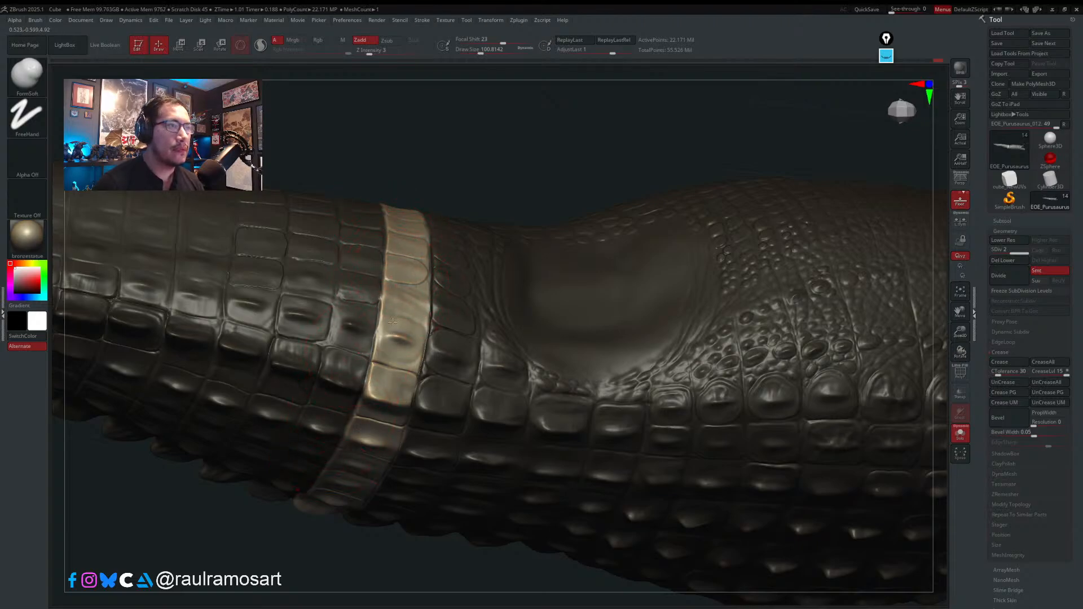
- Swell the exposed band across the belly with FormSoft at a draw size of about 90
right_click_drag(397, 307, 393, 361)
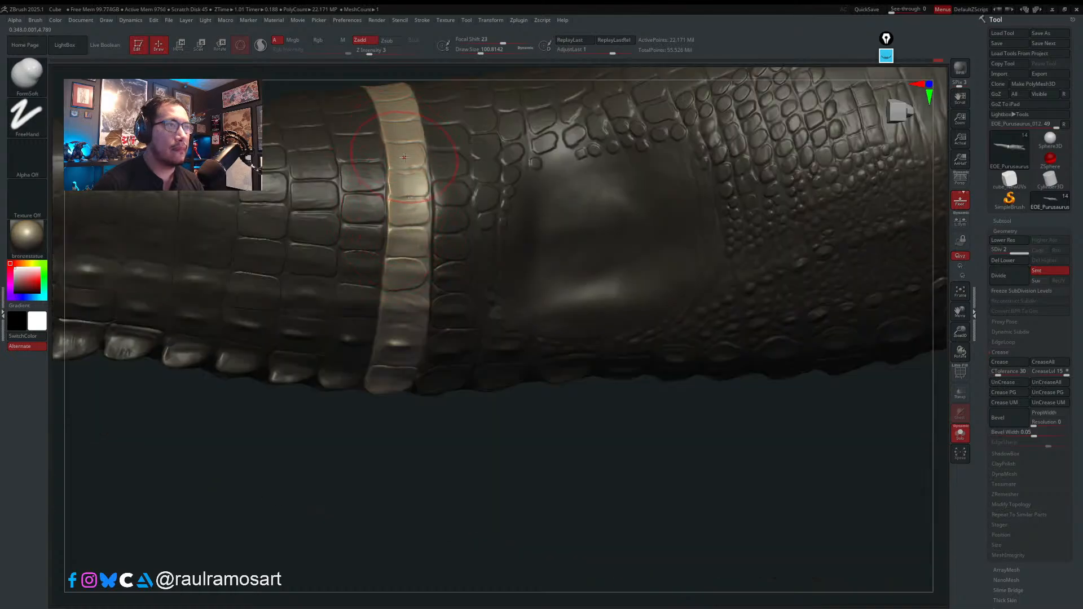
left_click_drag(401, 163, 396, 134)
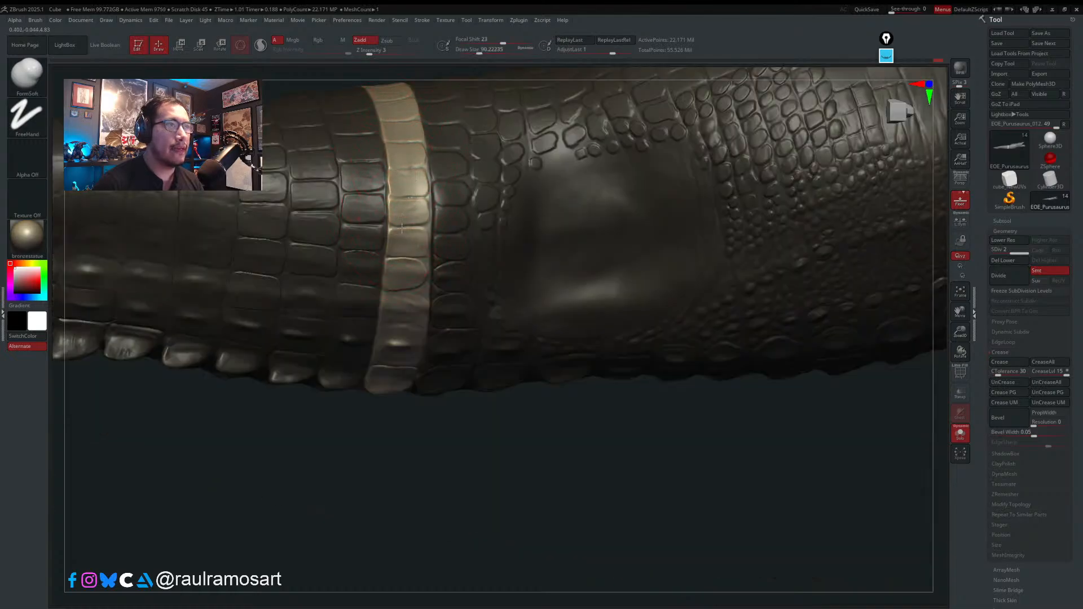
right_click_drag(428, 276, 391, 192)
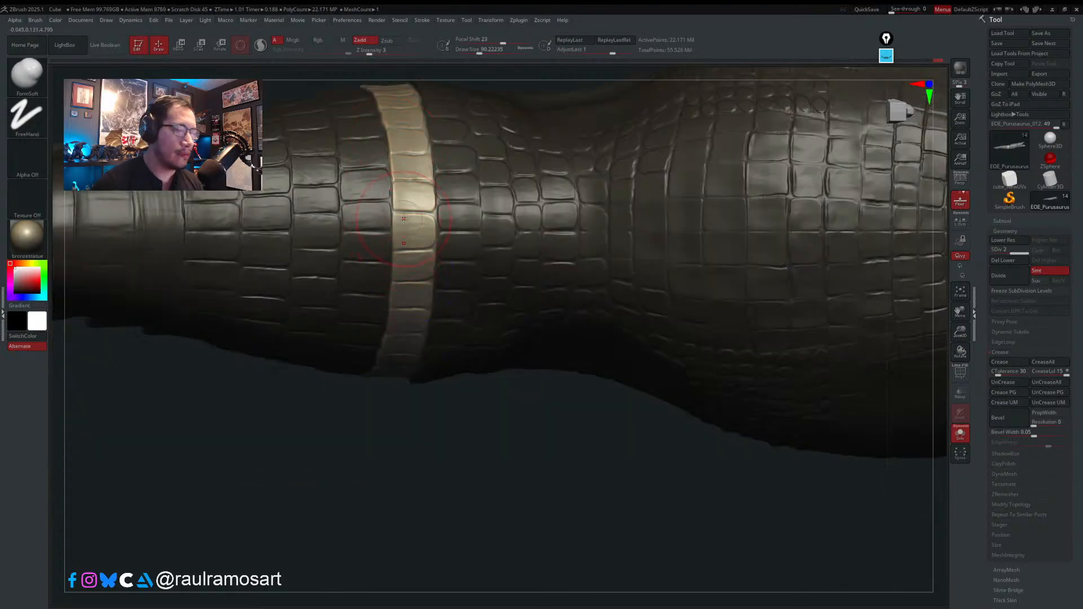
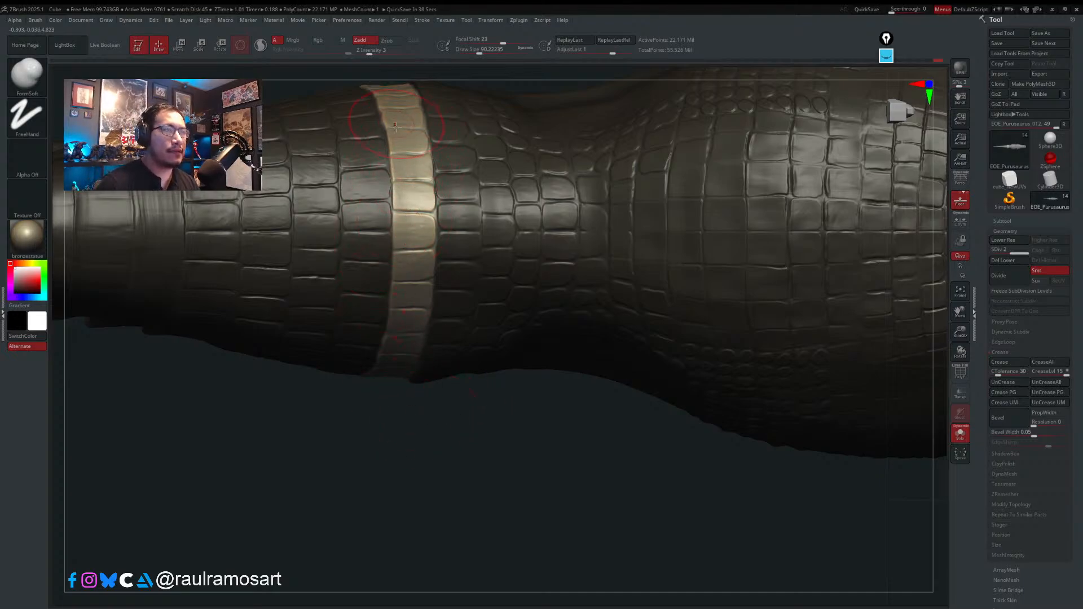
- Build up the exposed band on the opposite flank with FormSoft at a draw size of about 104
key("s")
left_click_drag(395, 116, 398, 116)
mouse_move(385, 99)
right_mouse_down("alt")
mouse_move(404, 153)
mouse_move(465, 231)
right_mouse_up("alt")
right_click_drag(473, 269, 469, 202)
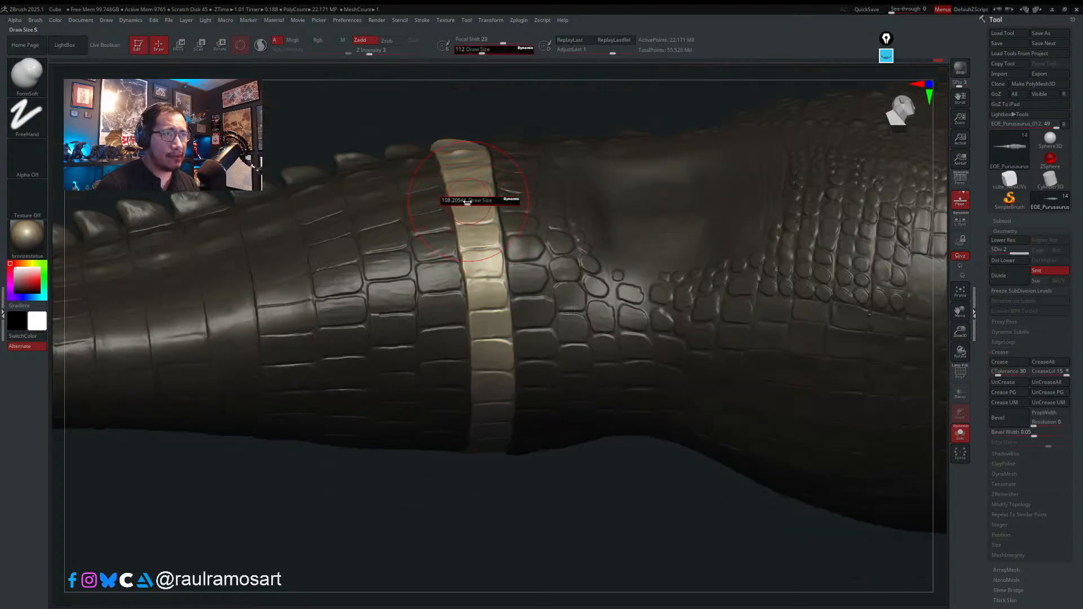
mouse_move(480, 282)
left_mouse_down()
mouse_move(487, 313)
mouse_move(479, 282)
left_mouse_up()
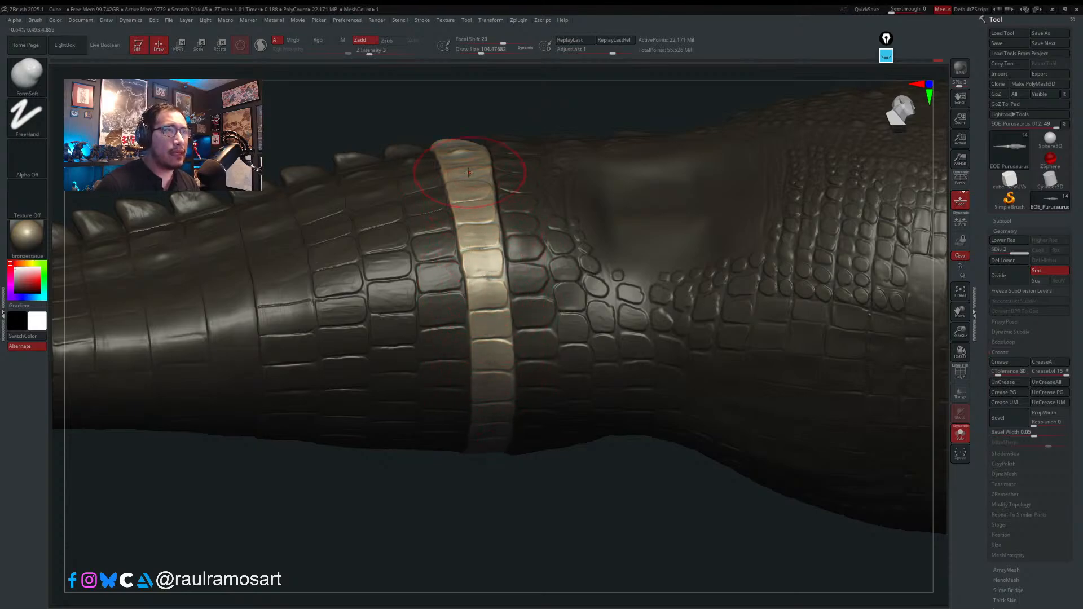
right_click_drag(474, 206, 440, 145)
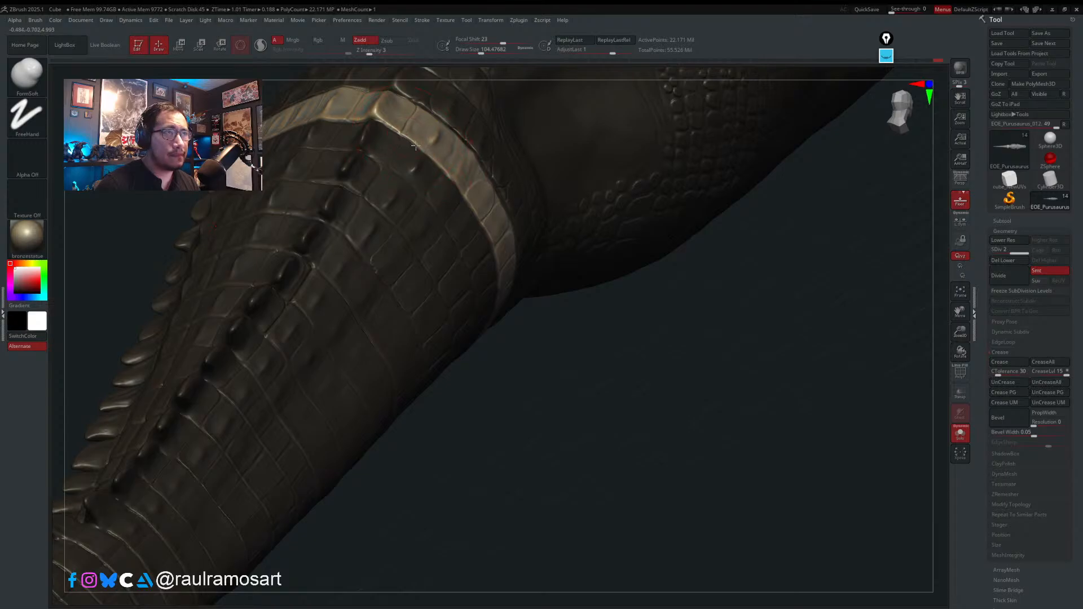
- Reshape the exposed band's front edge across the back with the Move brush at draw sizes of about 116 to 128
right_click_drag(427, 211, 425, 203)
mouse_move(527, 287)
right_mouse_down("alt")
mouse_move(544, 322)
mouse_move(527, 331)
mouse_move(532, 342)
right_mouse_up("alt")
key("b")
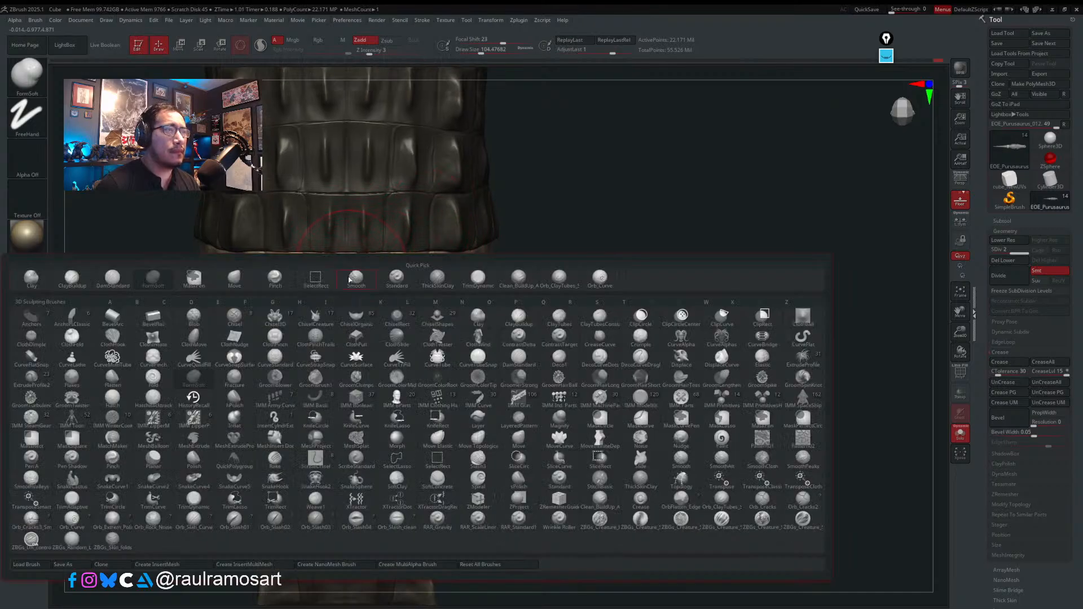
key("m")
key("v")
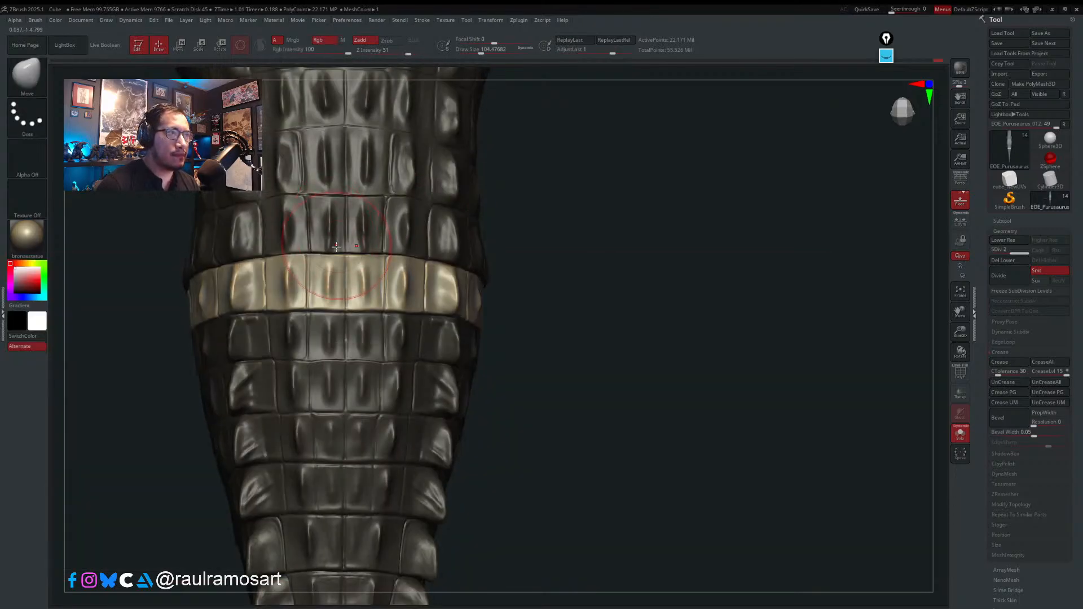
key("s")
left_click_drag(337, 248, 334, 255)
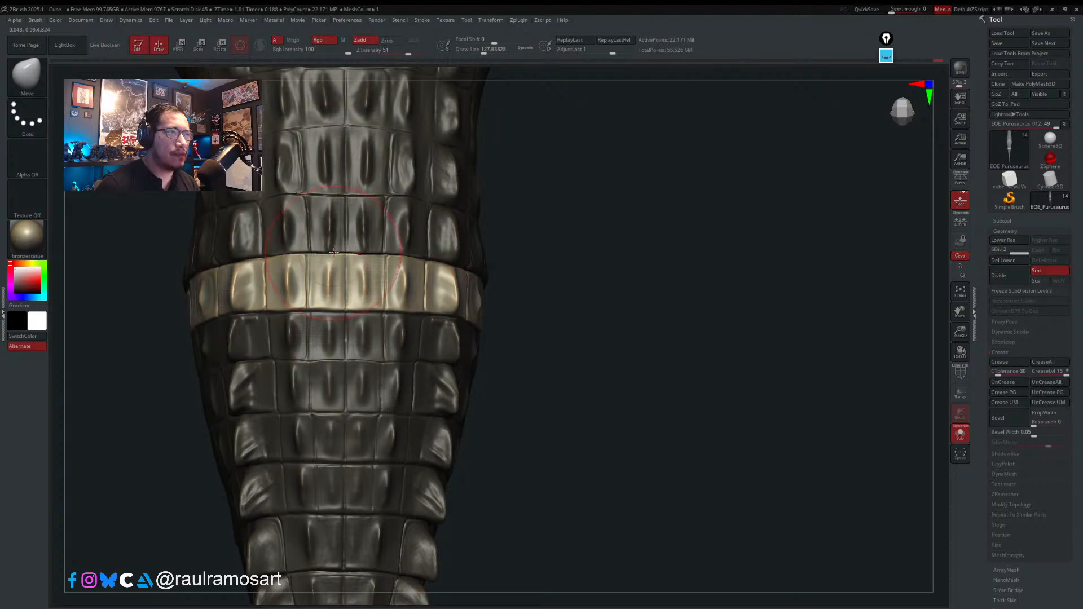
right_click_drag(333, 252, 330, 250)
key("s")
left_click_drag(332, 252, 328, 252)
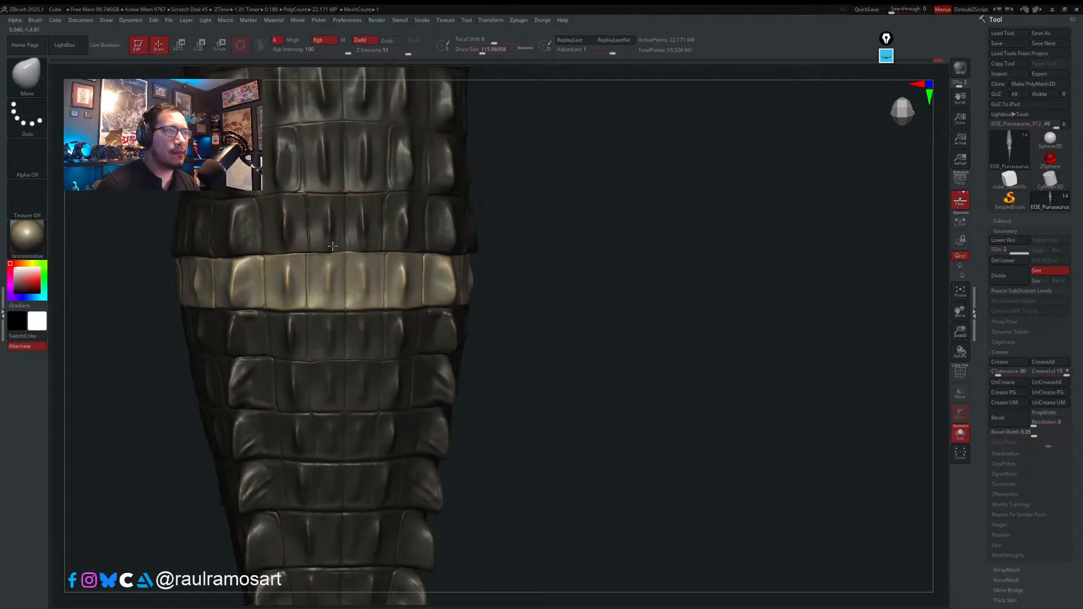
- Adjust the exposed band's contour around the flanks and belly with the Move brush at a draw size of about 116
right_click_drag(278, 243, 283, 246)
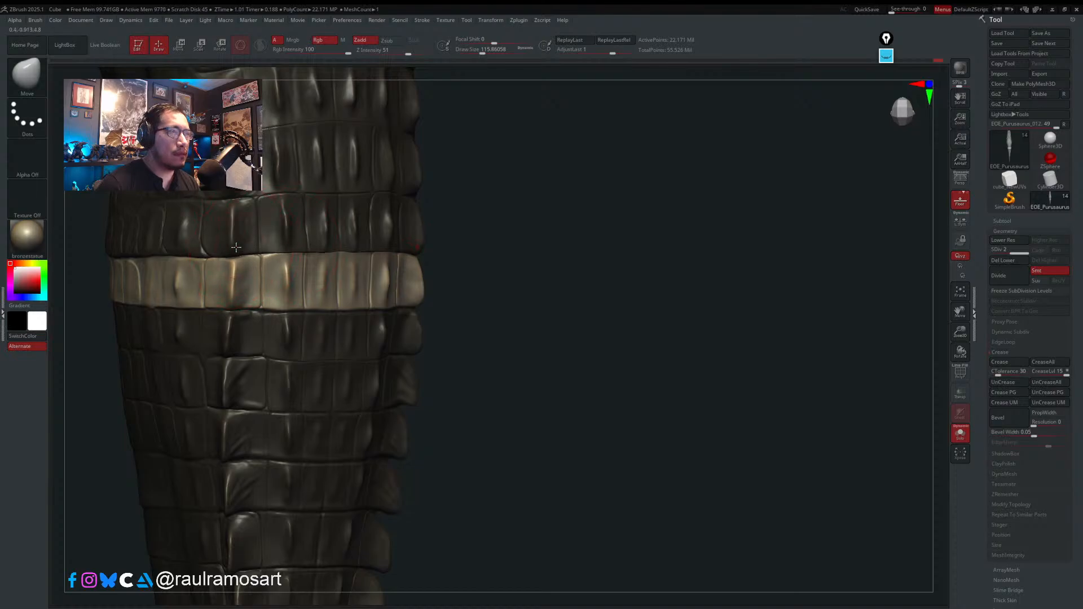
right_click_drag(242, 247, 578, 327)
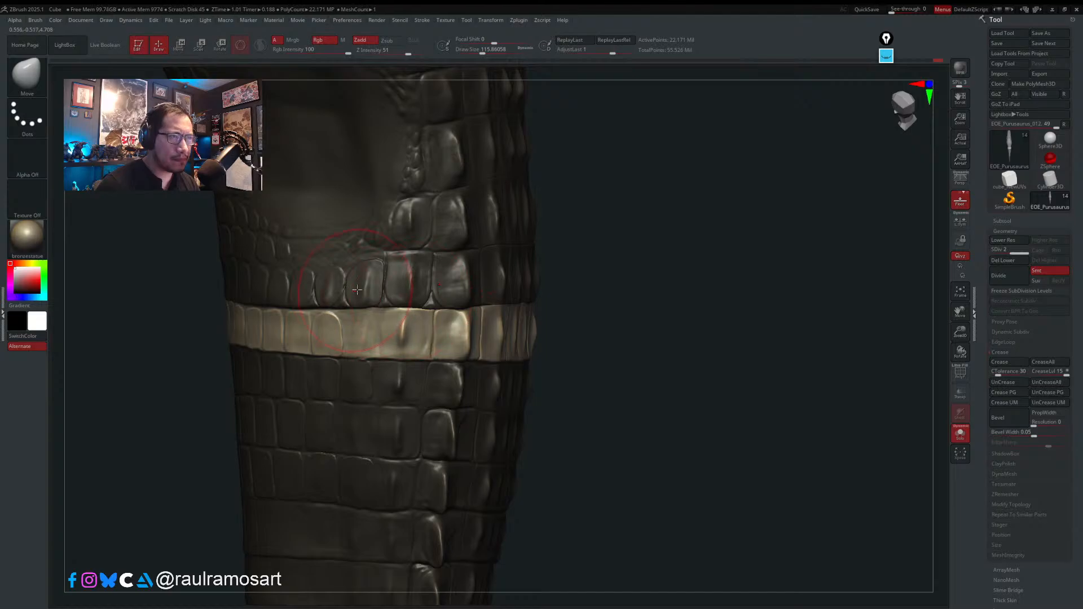
mouse_move(356, 291)
right_mouse_down()
mouse_move(270, 275)
mouse_move(332, 298)
mouse_move(361, 290)
mouse_move(361, 302)
right_mouse_up()
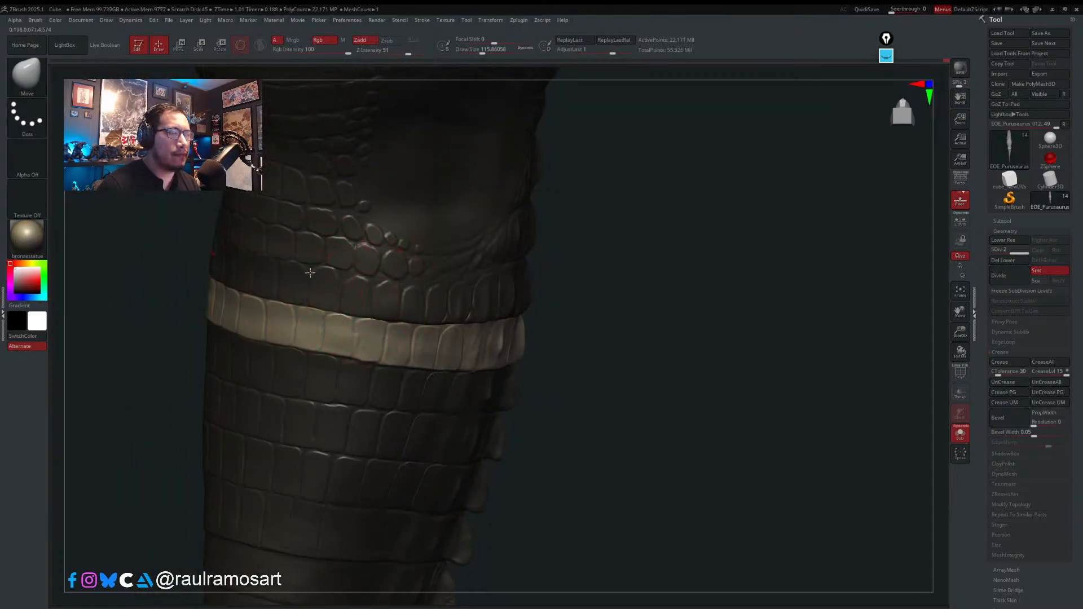
mouse_move(310, 273)
right_mouse_down()
mouse_move(271, 282)
mouse_move(238, 267)
mouse_move(256, 268)
mouse_move(232, 281)
mouse_move(253, 314)
mouse_move(236, 316)
mouse_move(201, 251)
mouse_move(227, 290)
right_mouse_up()
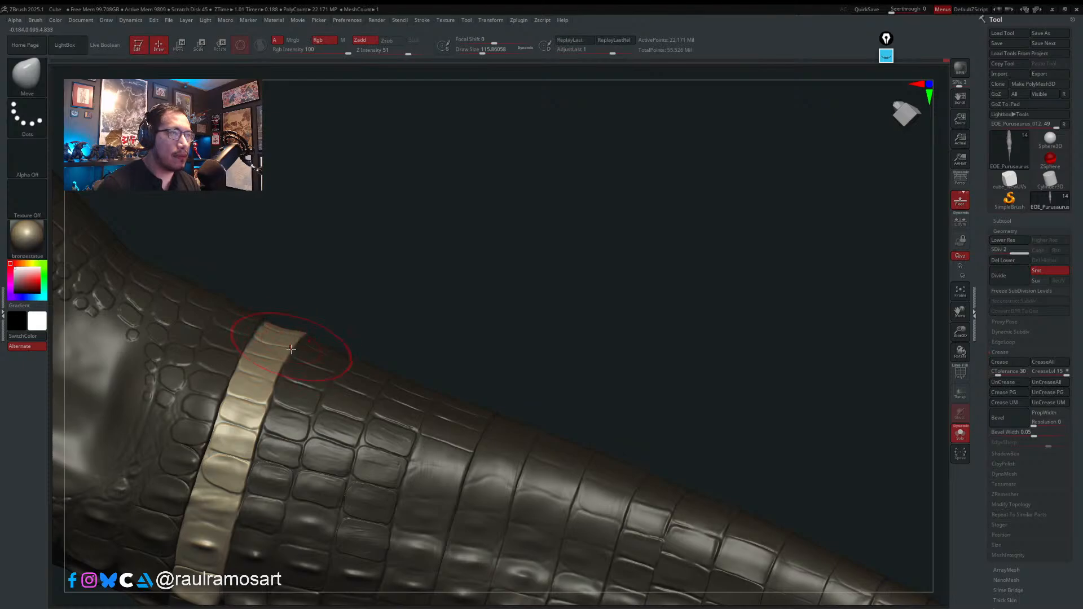
mouse_move(286, 354)
right_mouse_down()
mouse_move(282, 414)
mouse_move(418, 324)
right_mouse_up()
- Swell the band's scales from the belly toward the flank with the FormSoft brush at a draw size of about 90
key("b")
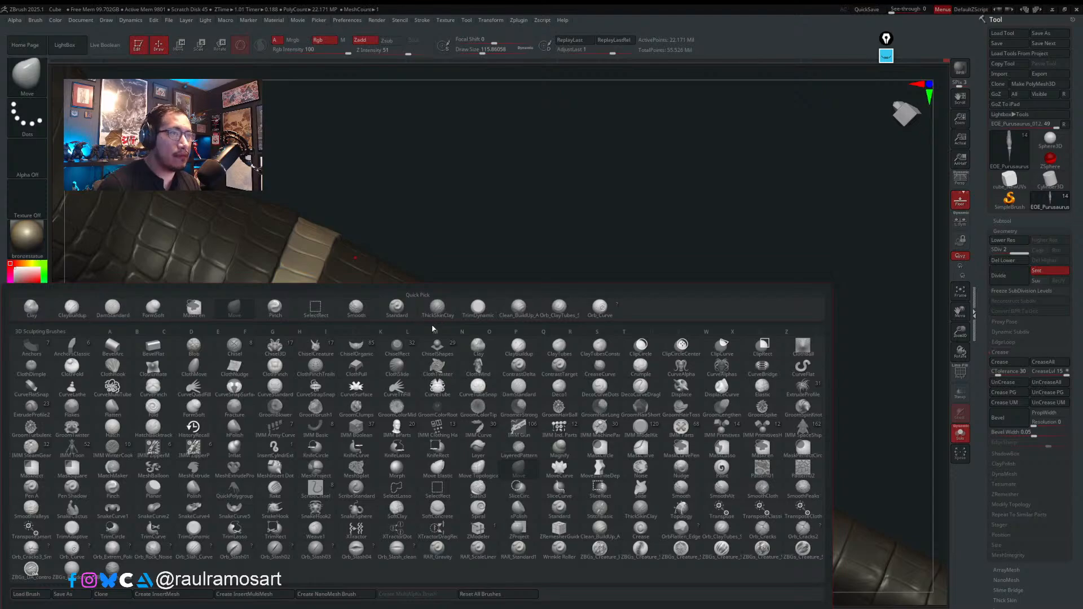
left_click(519, 316)
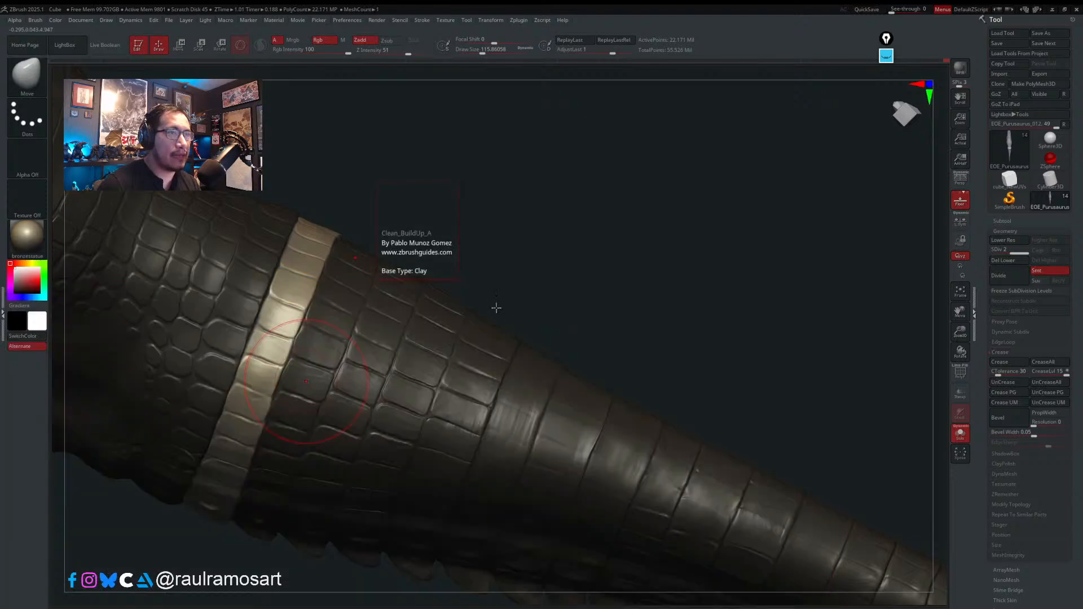
key("b")
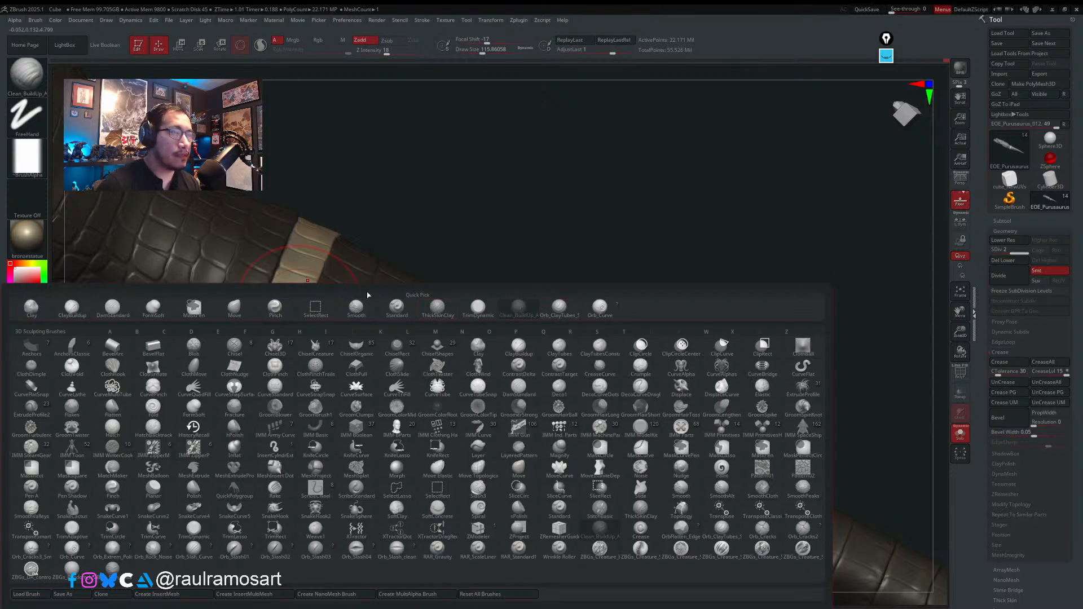
left_click(154, 310)
key("s")
mouse_move(314, 239)
left_mouse_down()
mouse_move(272, 310)
mouse_move(285, 302)
mouse_move(274, 367)
left_mouse_up()
left_click_drag(292, 306, 269, 387)
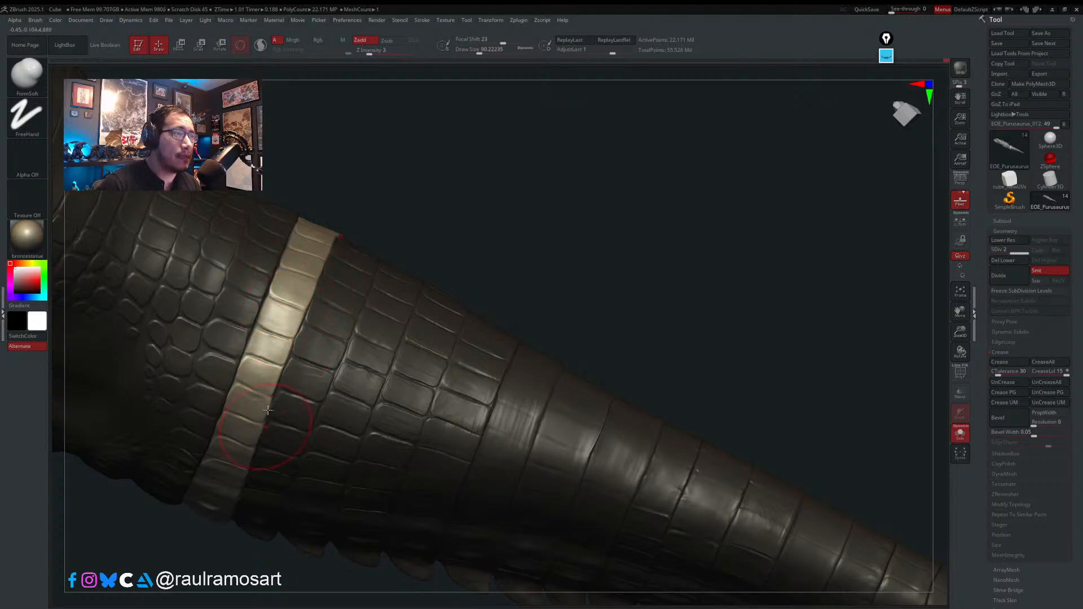
- Even out the band's volume around the flank with further FormSoft strokes at a draw size of about 90
mouse_move(274, 405)
right_mouse_down()
mouse_move(274, 424)
mouse_move(272, 402)
mouse_move(351, 324)
mouse_move(314, 354)
right_mouse_up()
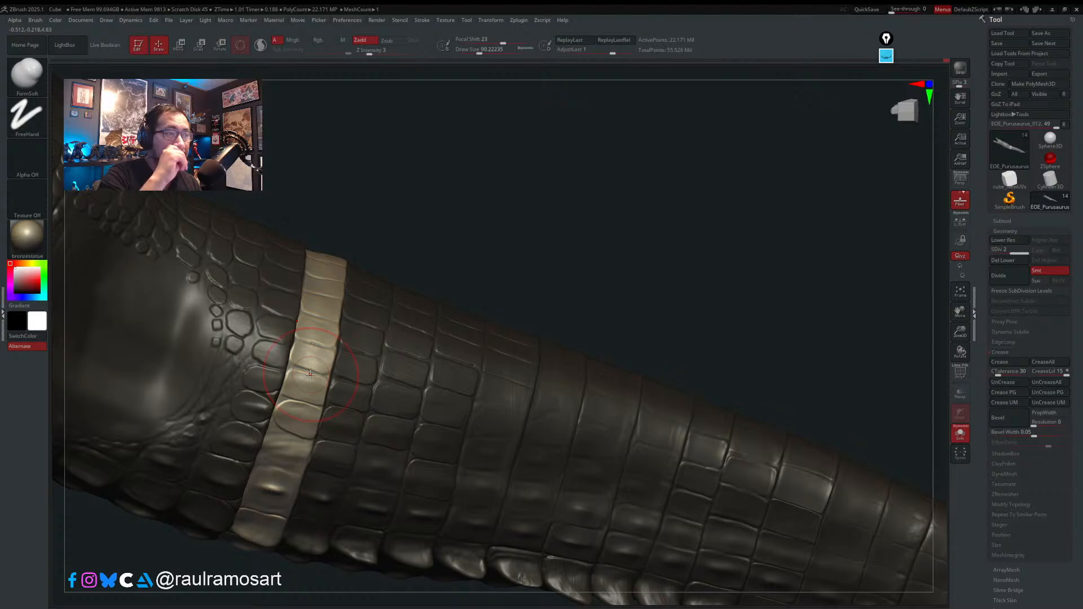
mouse_move(310, 373)
right_mouse_down()
mouse_move(343, 266)
mouse_move(302, 305)
mouse_move(290, 286)
mouse_move(290, 317)
mouse_move(311, 353)
mouse_move(308, 300)
right_mouse_up()
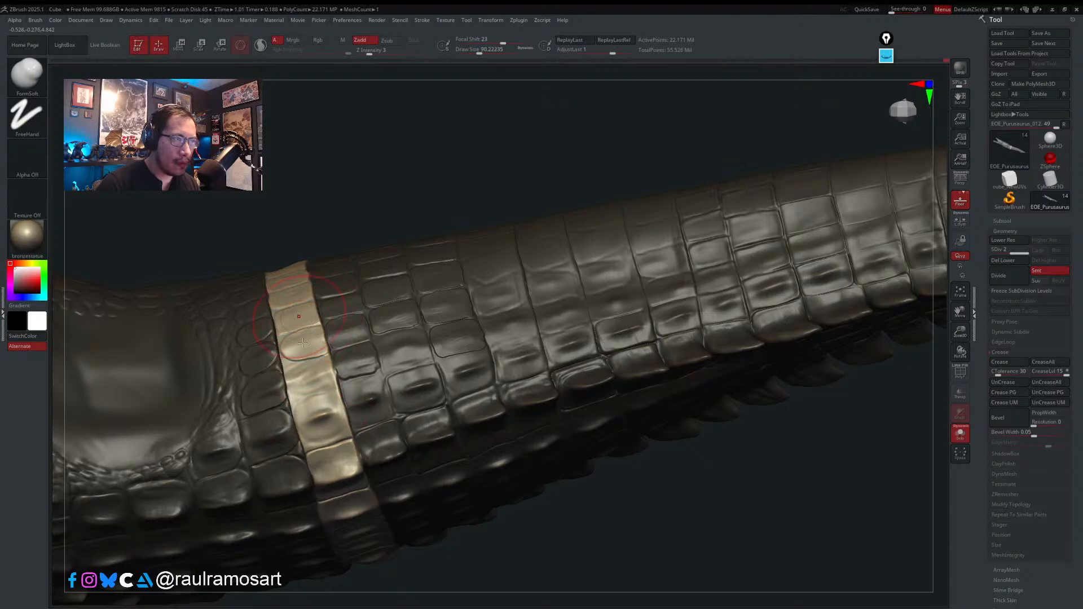
right_click_drag(290, 339, 282, 256)
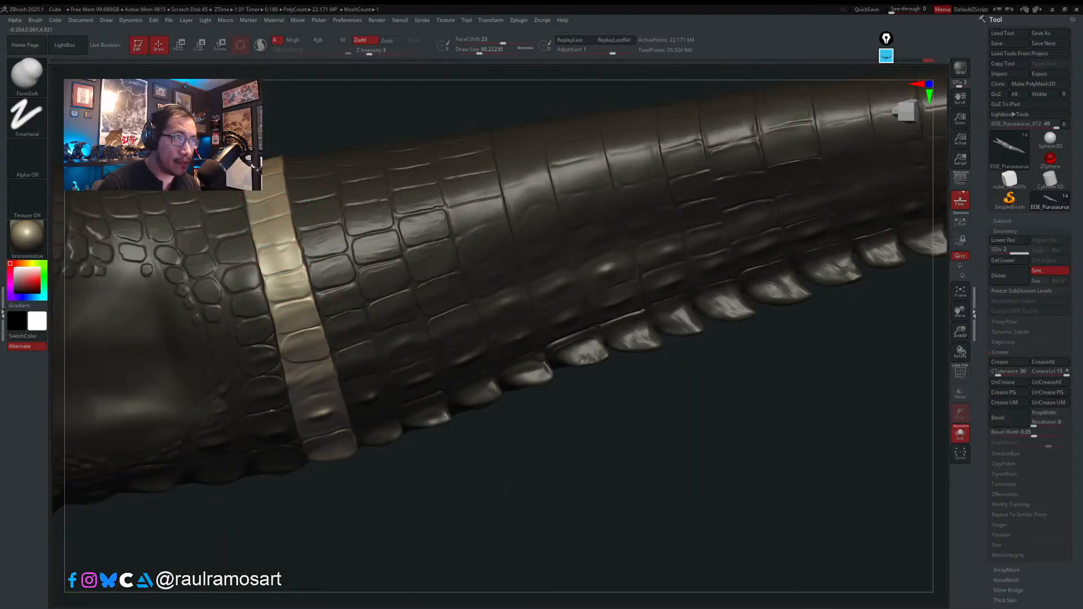
mouse_move(300, 278)
left_mouse_down()
mouse_move(282, 265)
mouse_move(290, 273)
left_mouse_up()
mouse_move(290, 274)
right_mouse_down()
mouse_move(338, 367)
mouse_move(363, 387)
mouse_move(346, 375)
mouse_move(364, 430)
mouse_move(302, 390)
right_mouse_up()
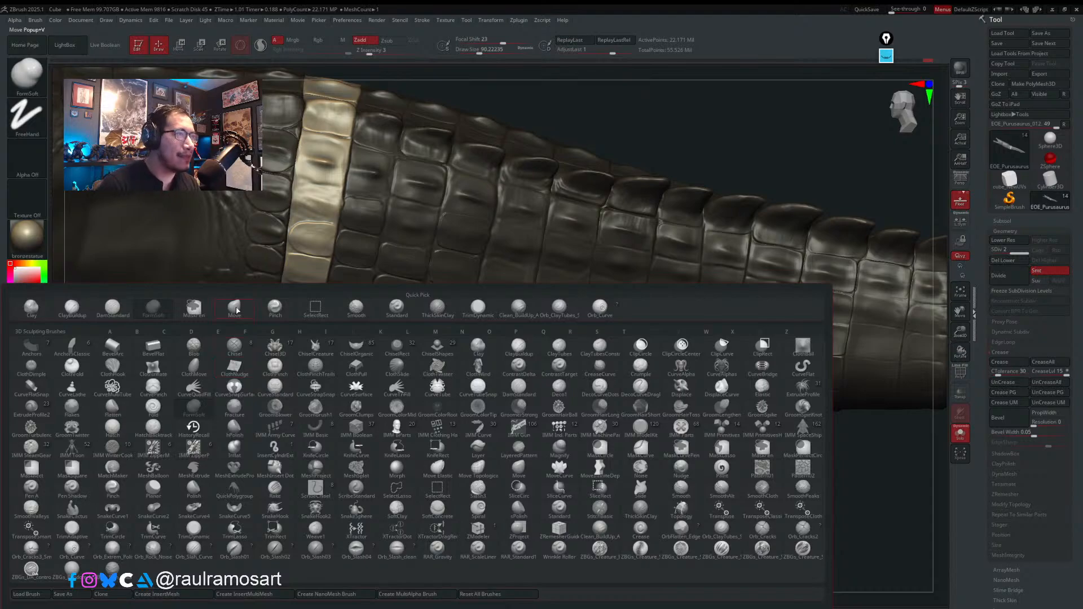
- Adjust the band's rear edge down the flank with the Move brush, starting at a draw size of about 112
left_click(235, 309)
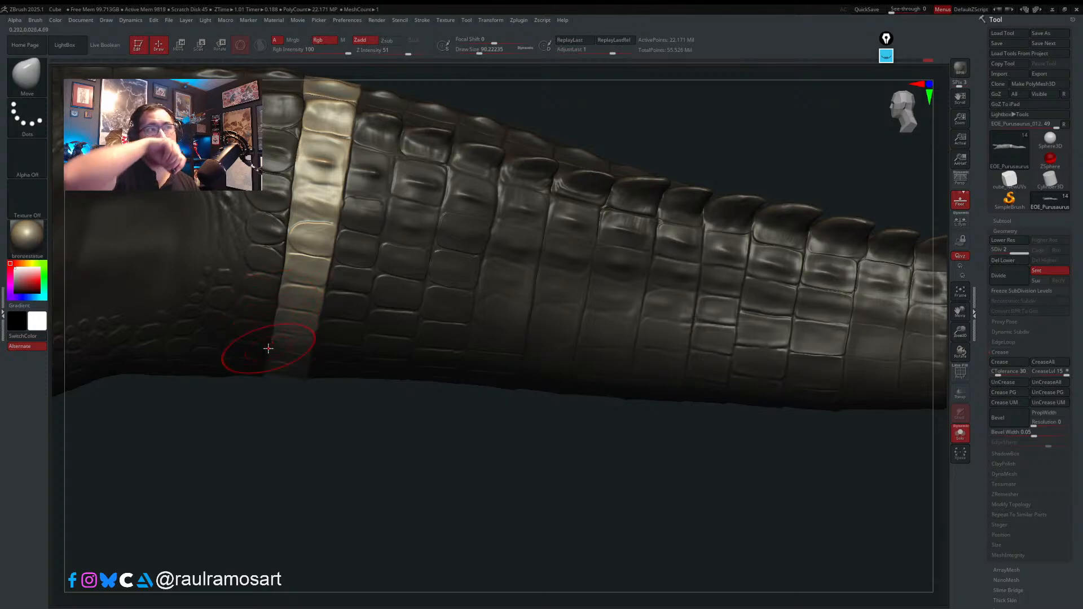
key("s")
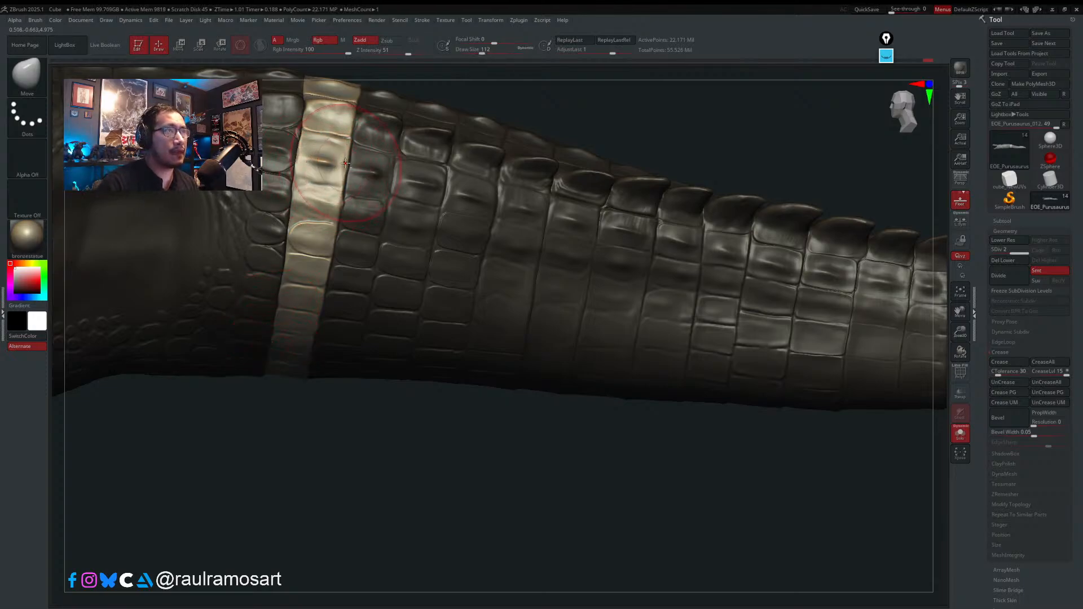
key("ctrl")
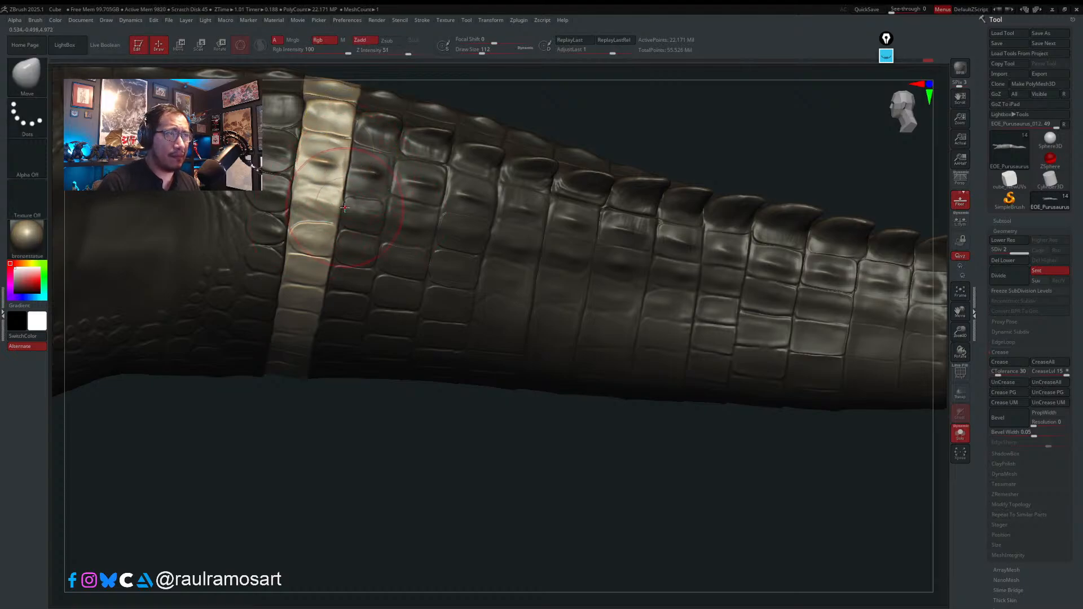
right_click_drag(370, 134, 361, 202)
mouse_move(370, 278)
right_mouse_down()
mouse_move(355, 333)
mouse_move(357, 315)
right_mouse_up()
key("s")
left_click_drag(357, 315, 355, 308)
key("s")
right_click_drag(363, 338, 358, 201)
key("s")
- Undo the last edit and reshape the band's rear edge across the back with Move at a draw size of about 145
key("ctrl")
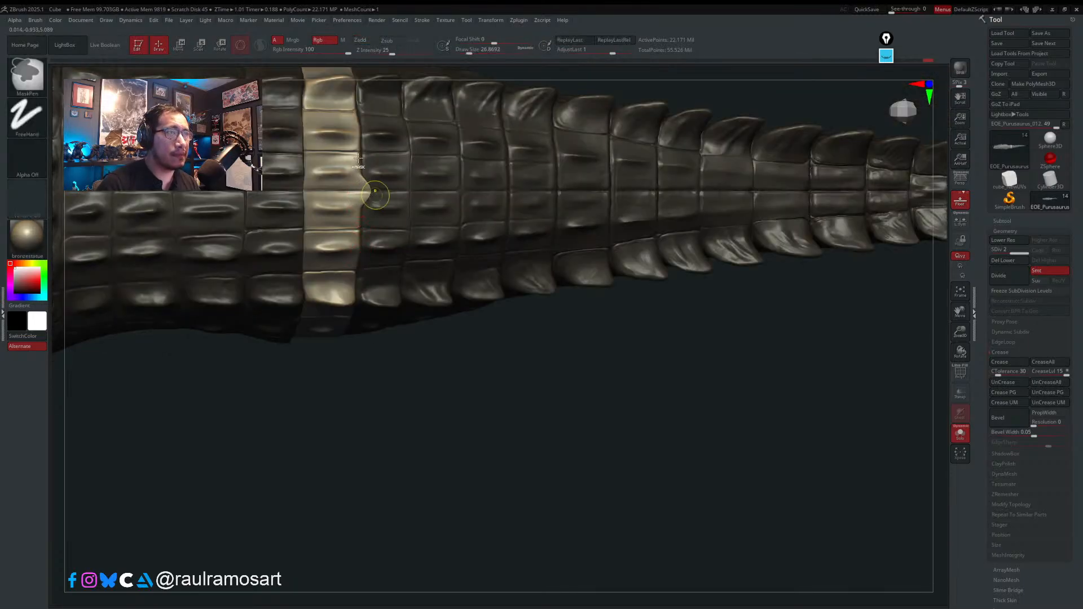
key("ctrl+z")
key("ctrl")
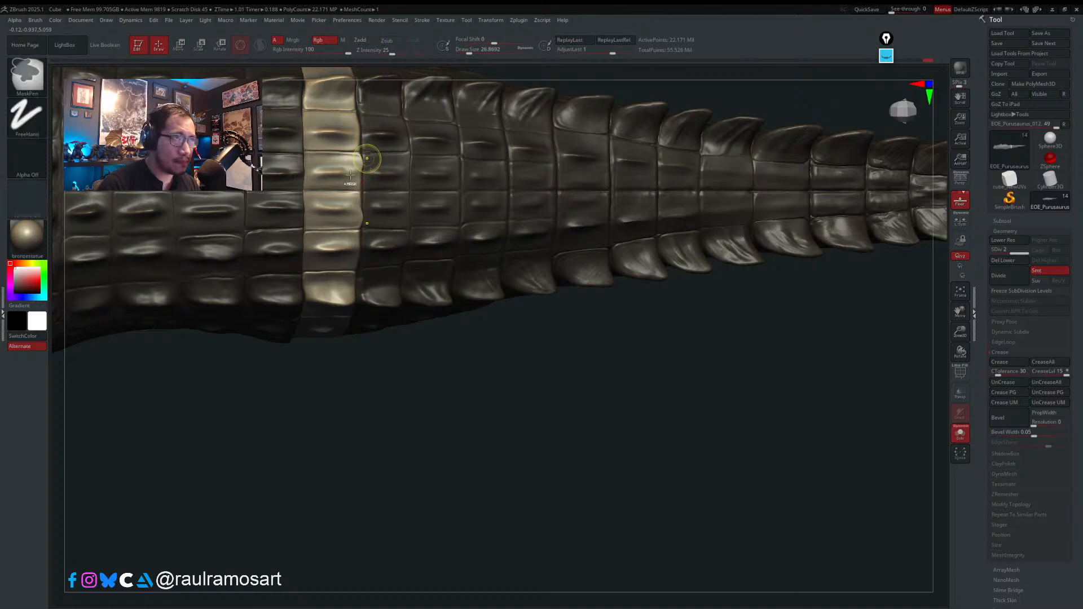
key("s")
left_click(369, 166)
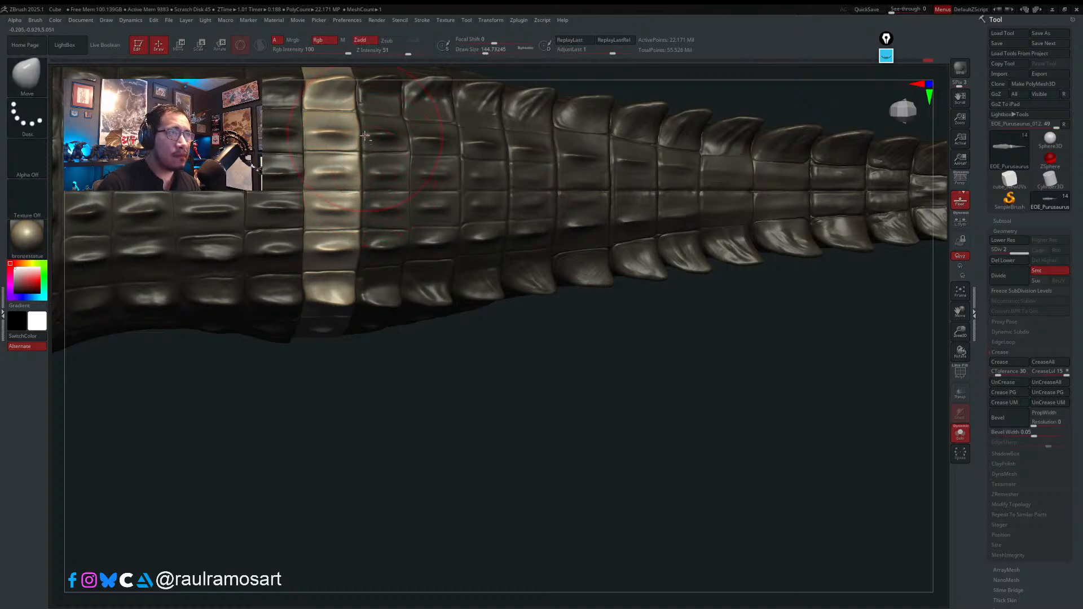
right_click_drag(362, 176, 308, 161)
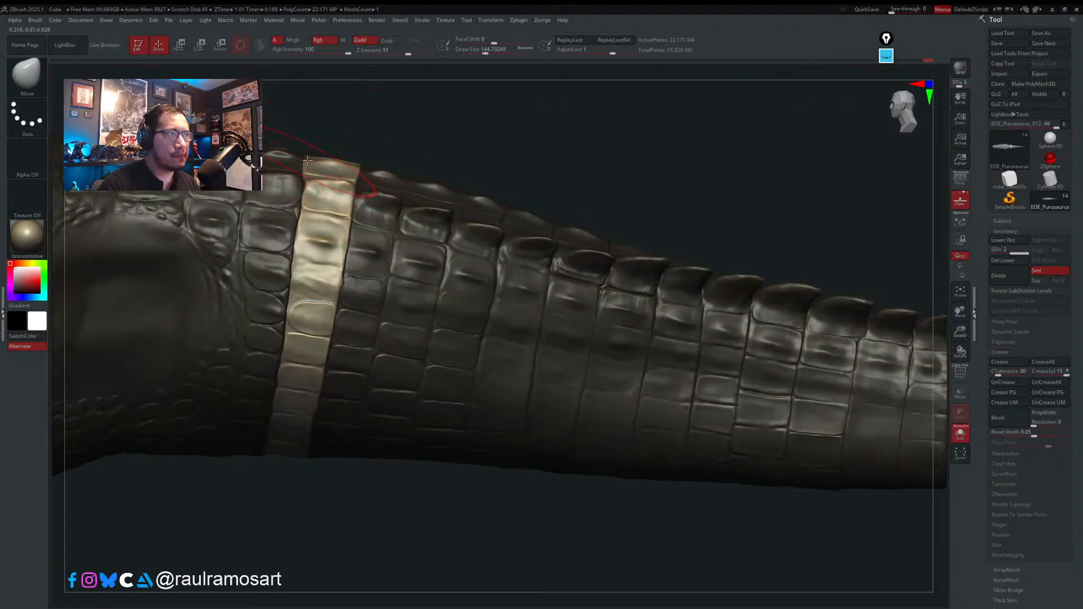
- Refine the raised scale where the band crosses the dorsal ridge with Move at draw sizes of about 18 to 33
key("s")
left_click_drag(357, 201, 345, 200)
mouse_move(341, 194)
right_mouse_down()
mouse_move(354, 139)
mouse_move(354, 151)
right_mouse_up()
key("s")
left_click_drag(348, 160, 340, 161)
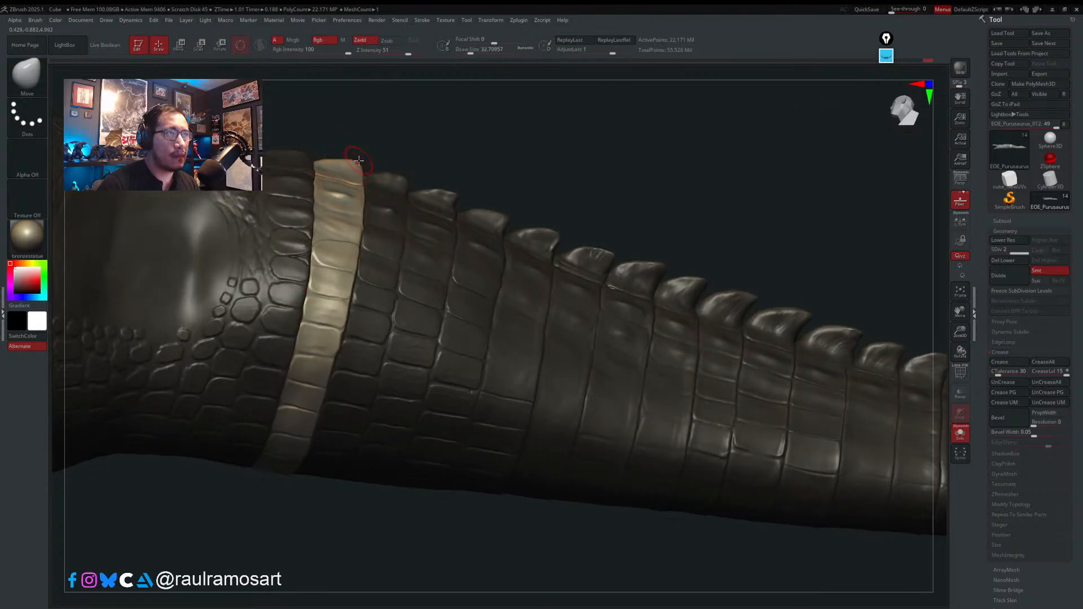
right_click_drag(359, 160, 350, 164)
key("s")
left_click_drag(357, 165, 352, 165)
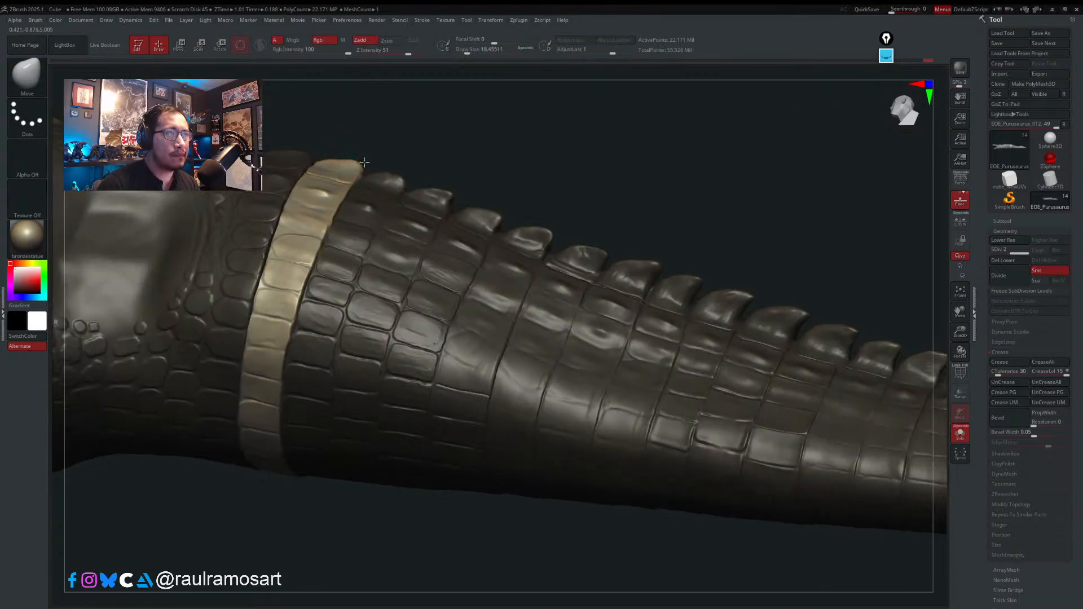
key("s")
left_click_drag(342, 159, 346, 159)
right_click_drag(343, 184, 331, 283)
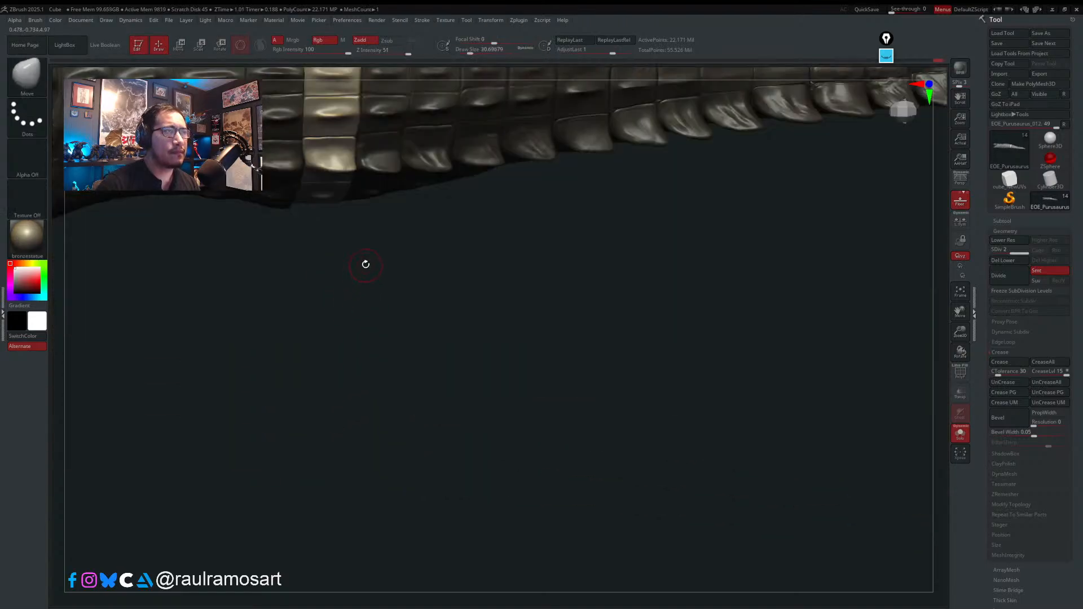
- Adjust the band's front edge along the back and upper flank with Move at draw sizes of about 136 and 97
right_click_drag(380, 377, 405, 534, "alt")
key("s")
mouse_move(308, 186)
left_mouse_down()
mouse_move(333, 177)
mouse_move(327, 161)
left_mouse_up()
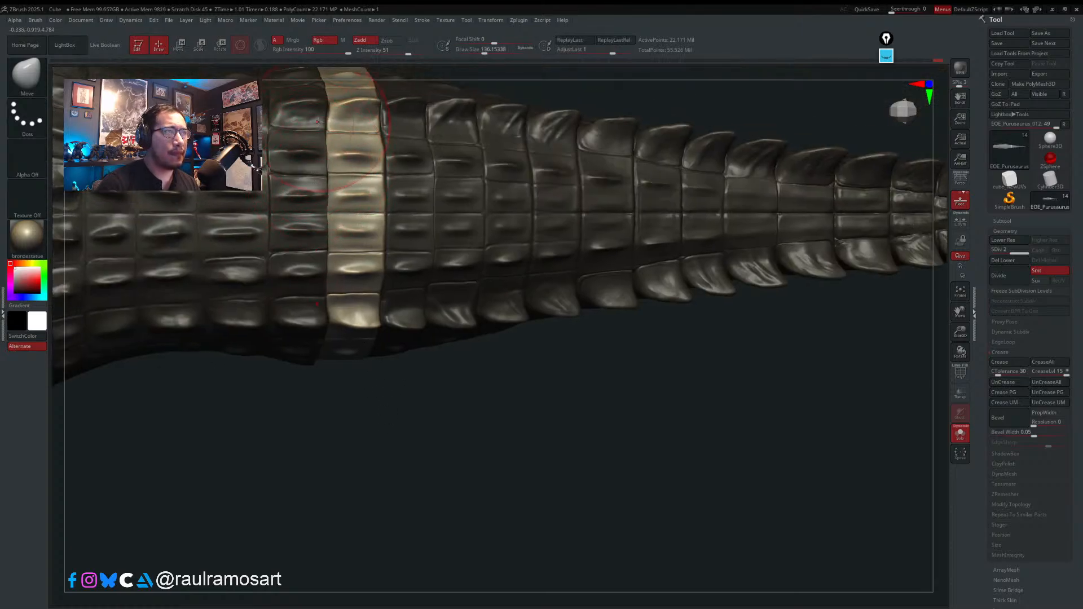
right_click_drag(319, 107, 326, 189, "alt")
key("s")
left_click_drag(337, 189, 330, 188)
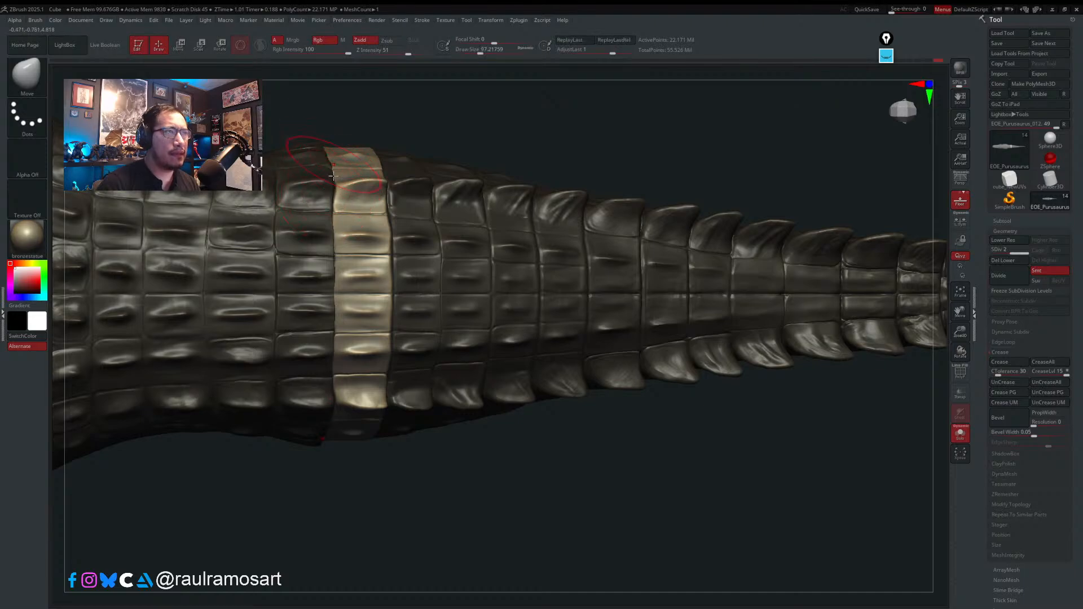
- Touch up the band's front edge on the belly silhouette with the Move brush at a small draw size
right_click_drag(328, 287, 314, 309)
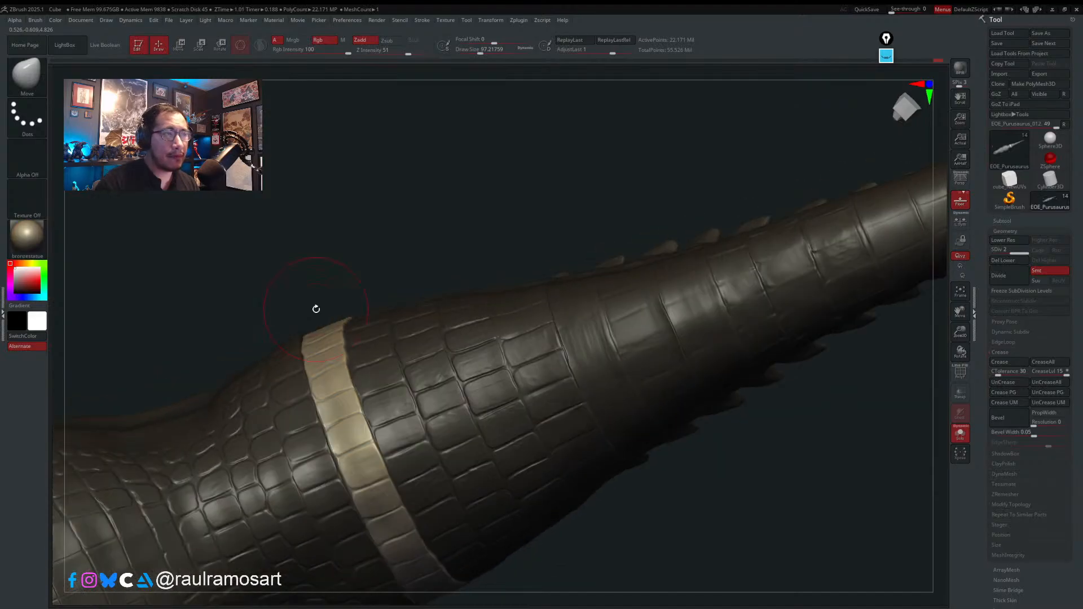
key("s")
left_click_drag(310, 320, 299, 321)
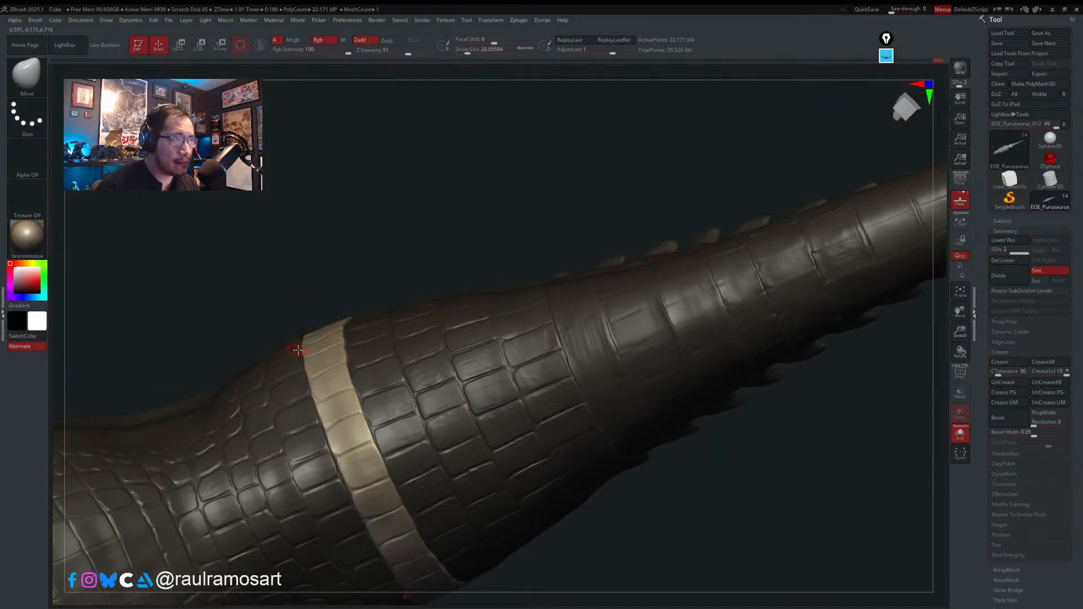
mouse_move(297, 350)
right_mouse_down()
mouse_move(316, 419)
mouse_move(326, 413)
mouse_move(294, 374)
mouse_move(299, 394)
mouse_move(285, 351)
mouse_move(450, 386)
mouse_move(425, 430)
mouse_move(307, 439)
right_mouse_up()
- Build up the band's belly and flank scales with Clean_BuildUp_A at a draw size of about 68 and clear the mask
key("b")
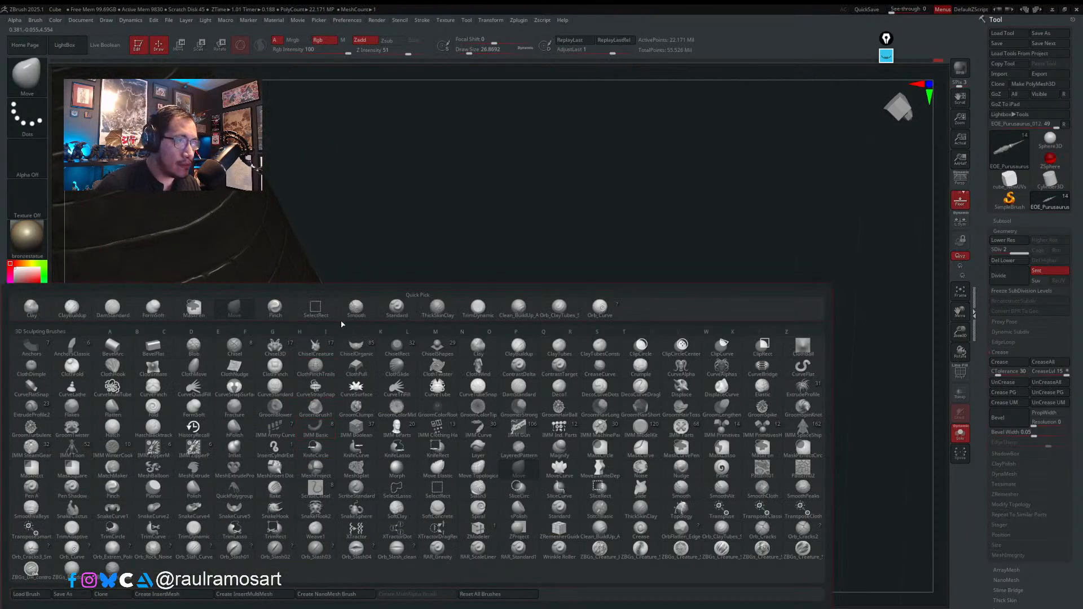
left_click(518, 309)
right_click_drag(297, 411, 339, 360)
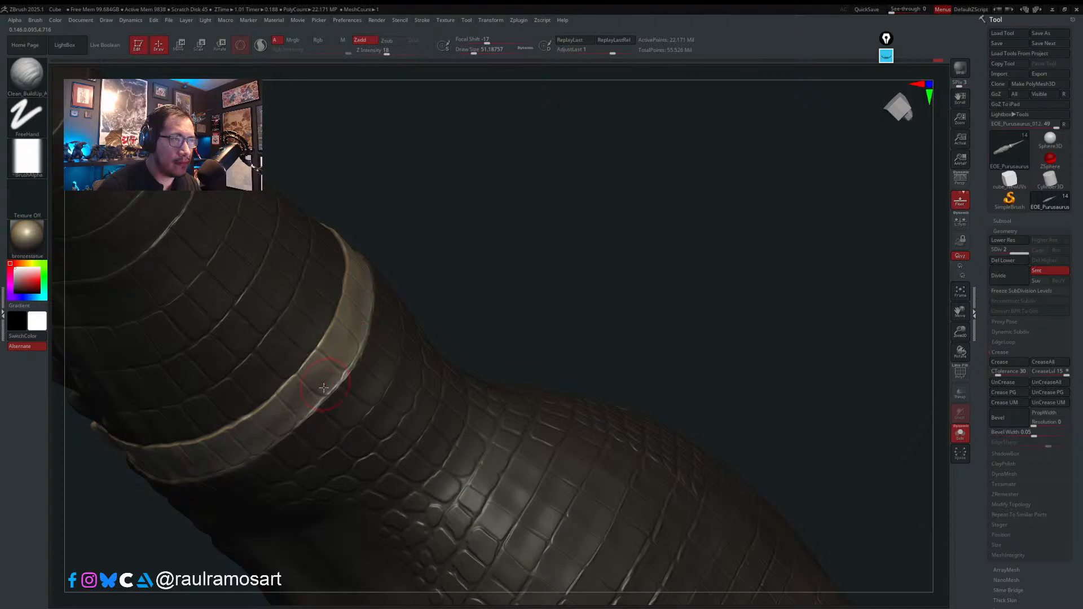
key("bracketright")
left_click_drag(312, 384, 289, 412)
right_click_drag(308, 360, 298, 419)
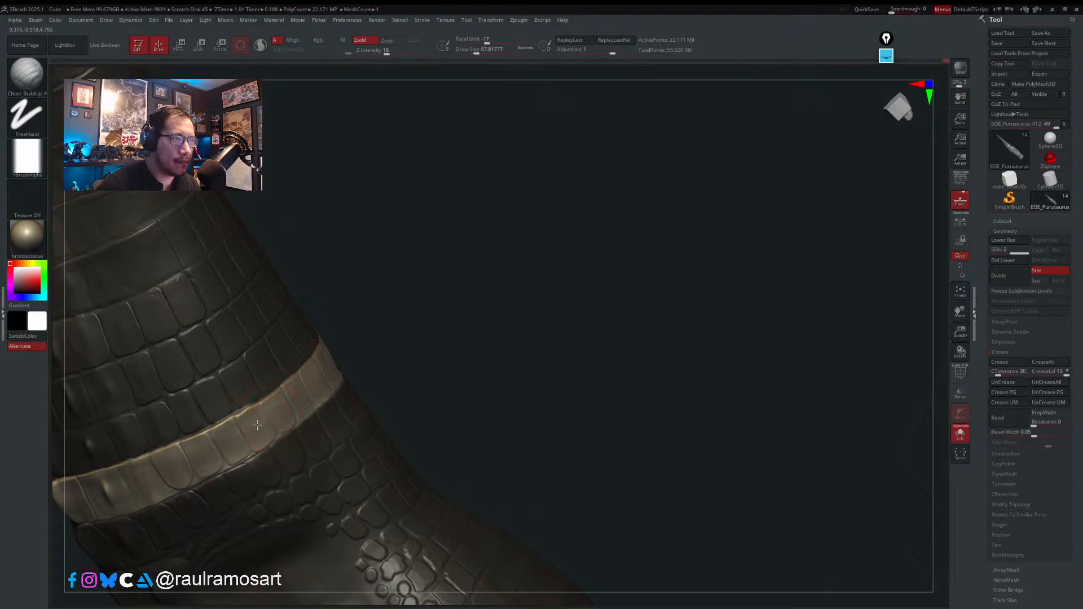
right_click_drag(294, 402, 265, 415)
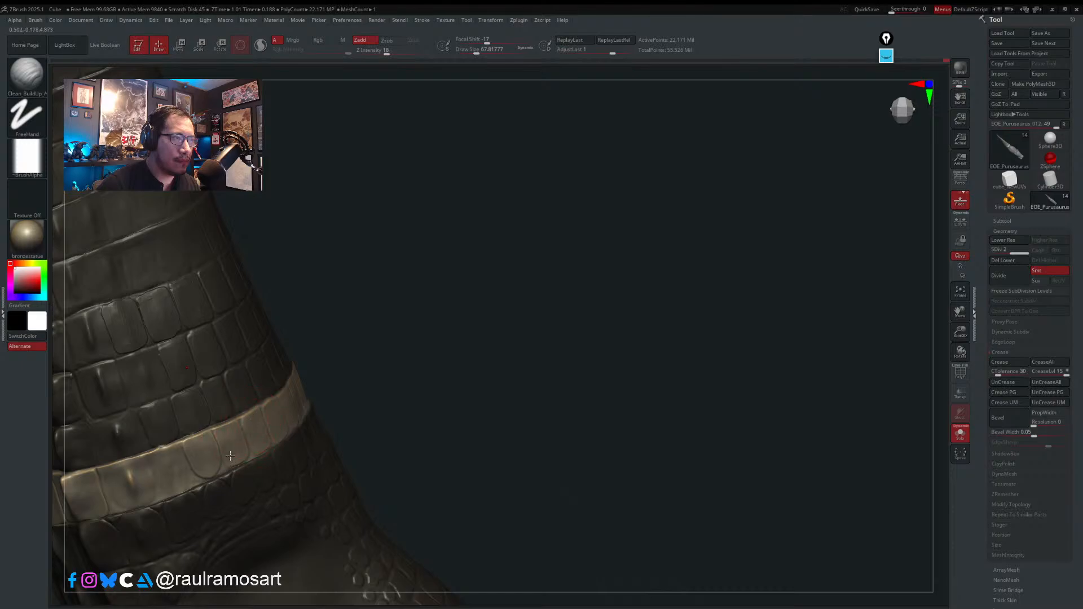
left_click_drag(357, 339, 362, 393, "ctrl")
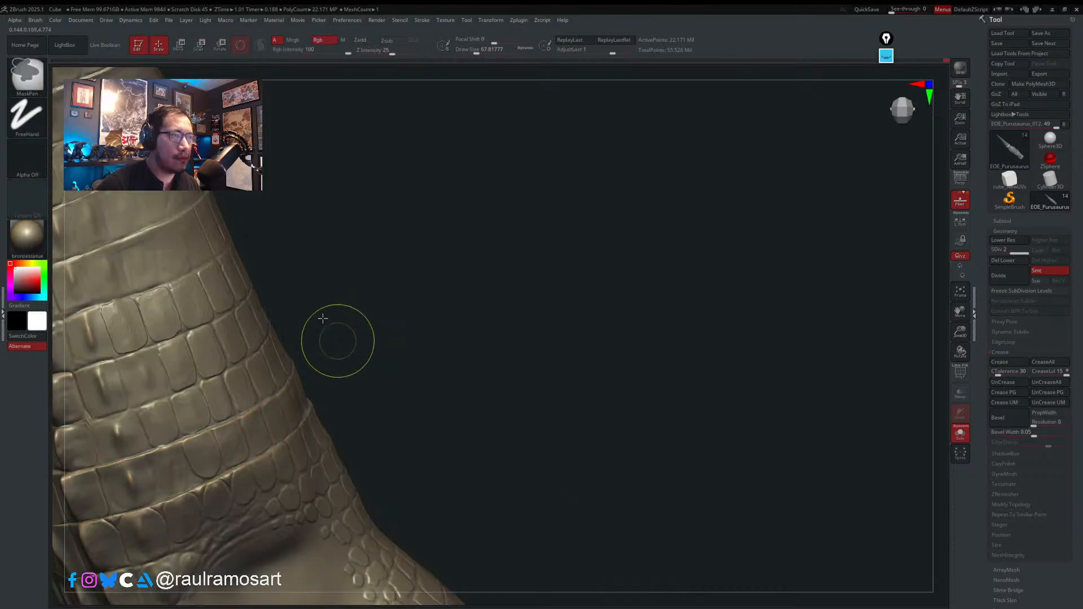
- Switch to the TrimDynamic brush and set its draw size to about 136 over the tail's underside
mouse_move(338, 341)
right_mouse_down("ctrl")
mouse_move(307, 348)
mouse_move(271, 379)
mouse_move(295, 358)
mouse_move(242, 455)
mouse_move(256, 389)
mouse_move(263, 459)
right_mouse_up("ctrl")
key("b")
key("t")
key("Escape")
key("b")
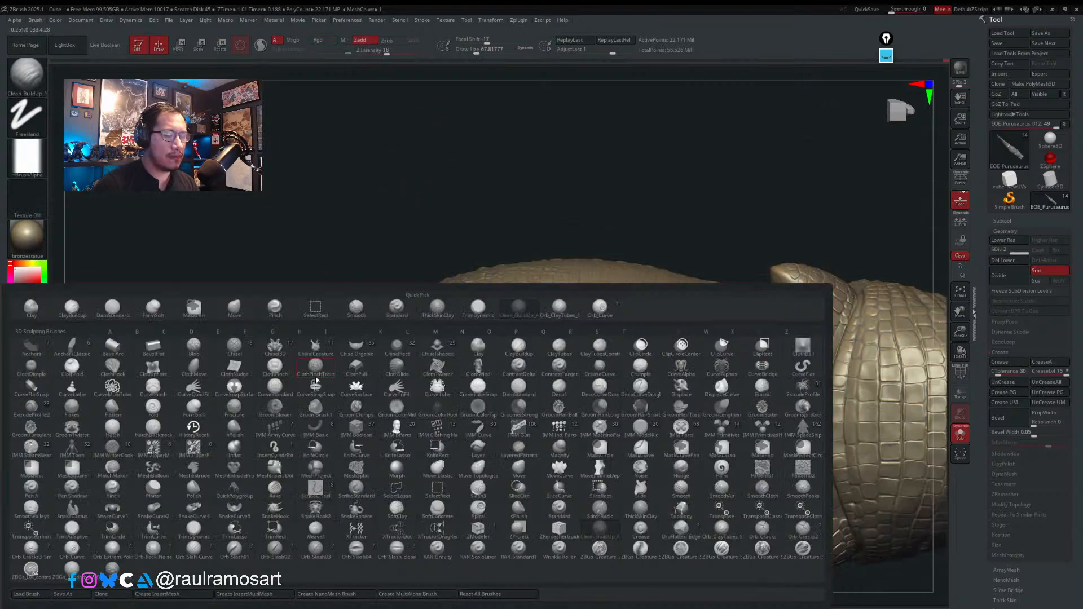
key("b")
key("t")
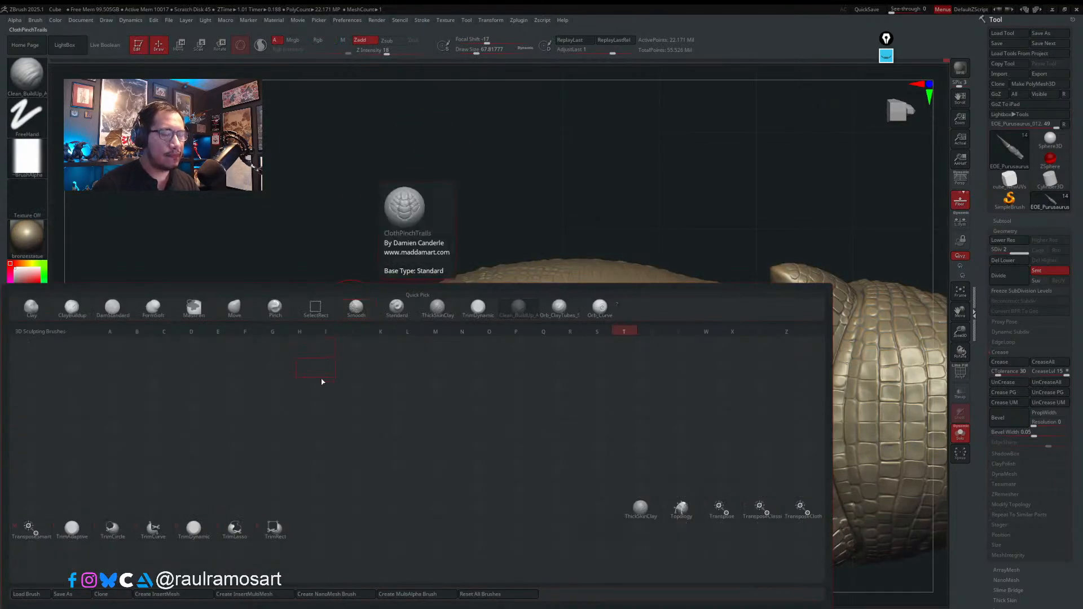
key("d")
key("s")
mouse_move(235, 390)
left_mouse_down()
mouse_move(250, 390)
mouse_move(221, 403)
mouse_move(224, 434)
mouse_move(252, 475)
left_mouse_up()
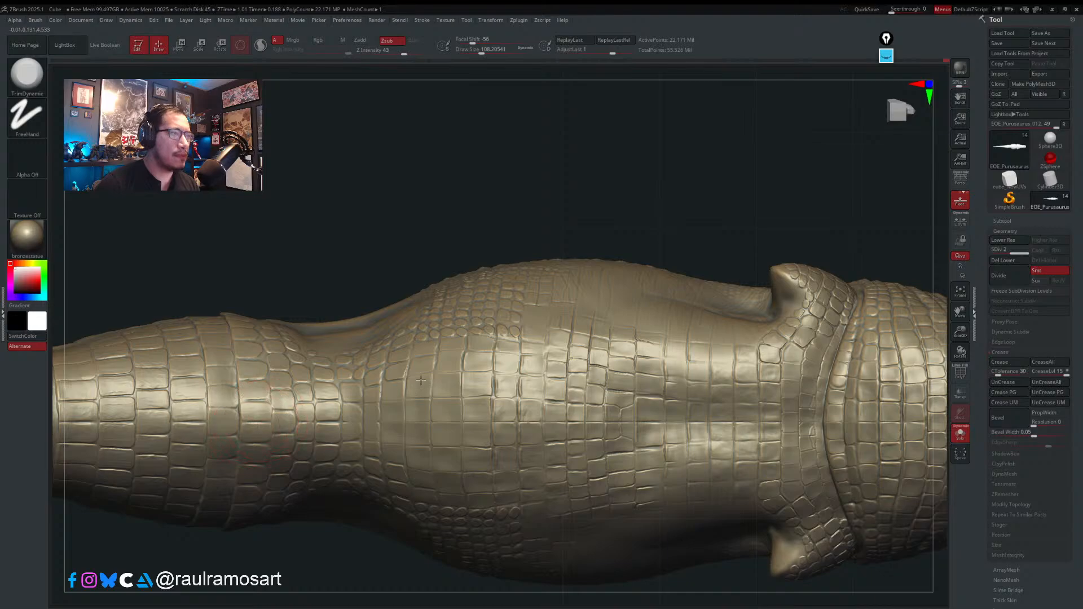
right_click_drag(246, 416, 459, 362, "alt")
key("s")
left_click_drag(455, 329, 465, 329)
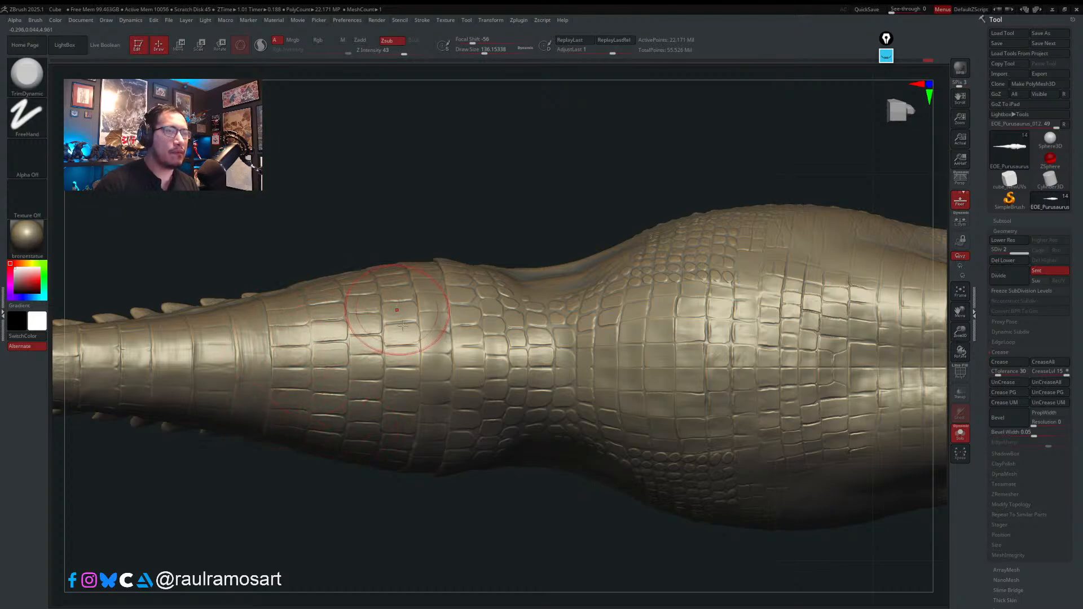
- Examine the scales along the tail's flank and underside, and the whole body in side profile
left_click_drag(338, 440, 467, 312)
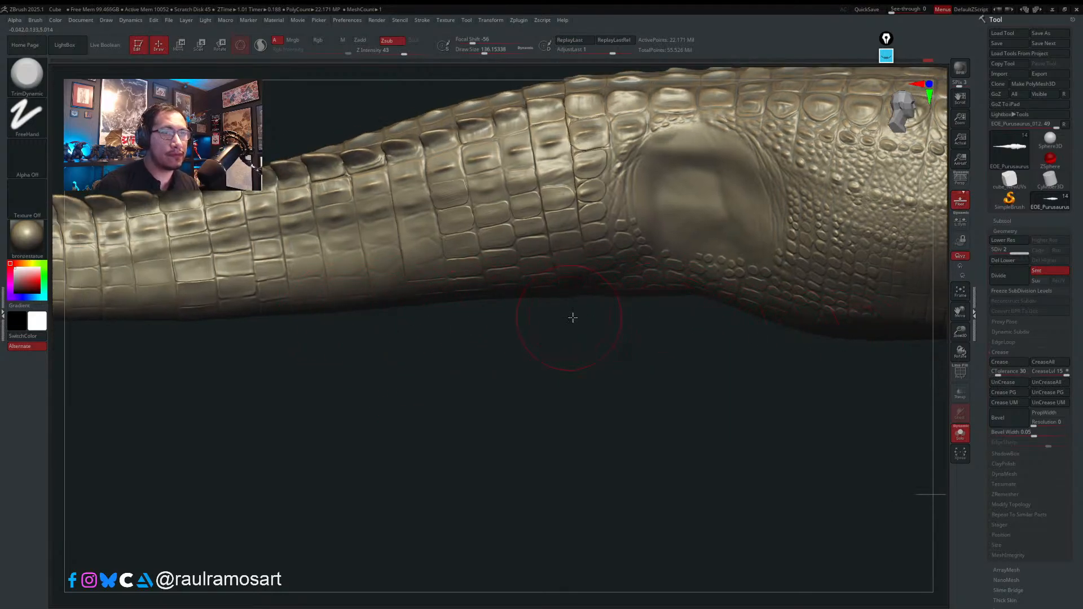
left_click_drag(572, 317, 250, 330)
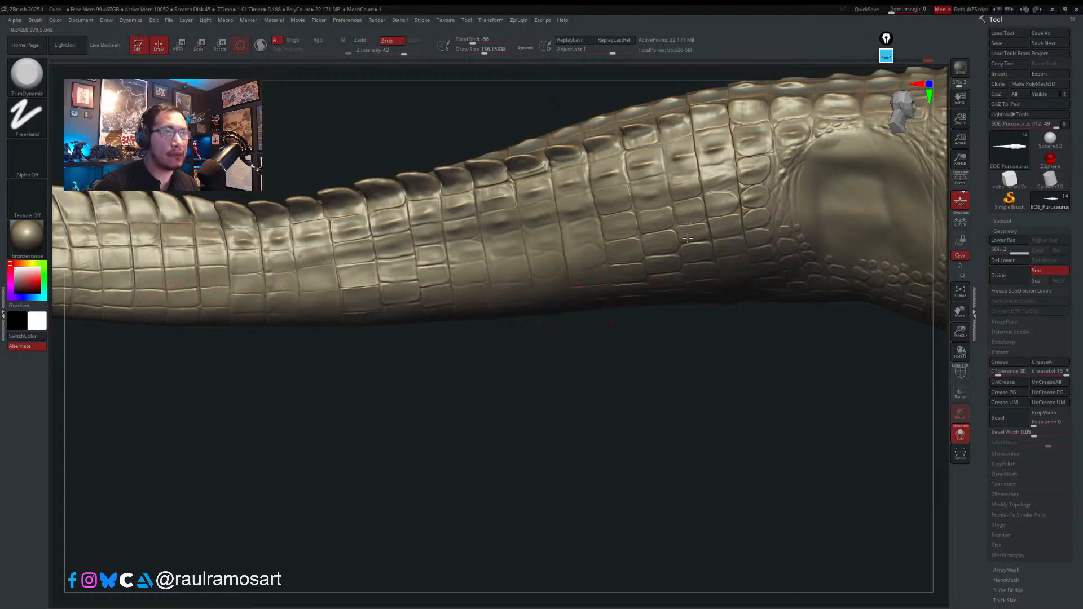
mouse_move(686, 238)
left_mouse_down()
mouse_move(684, 193)
mouse_move(704, 395)
left_mouse_up()
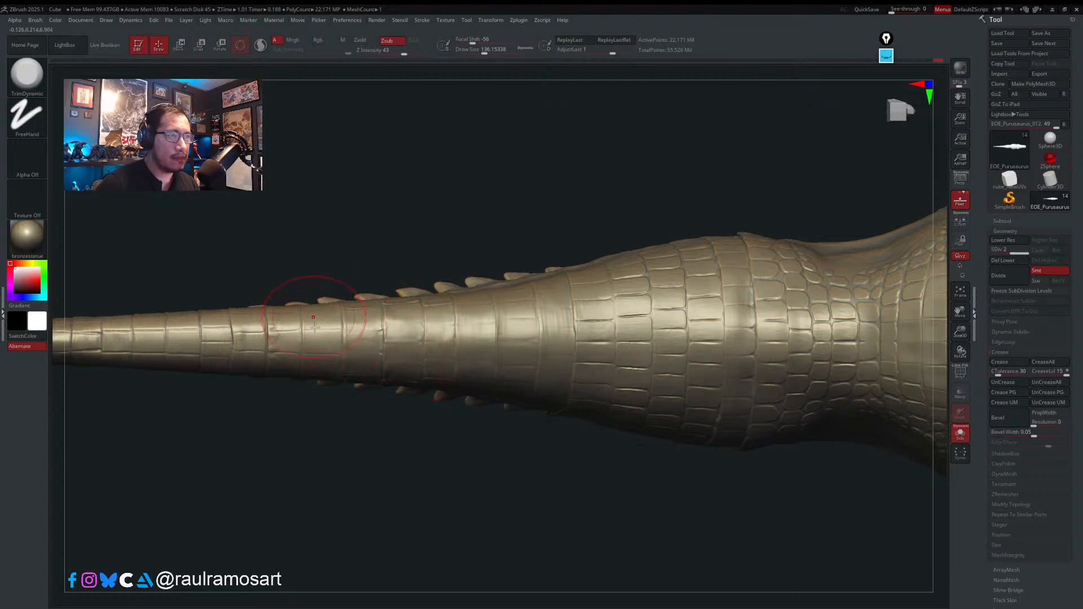
mouse_move(271, 389)
left_mouse_down()
mouse_move(481, 415)
mouse_move(429, 394)
left_mouse_up()
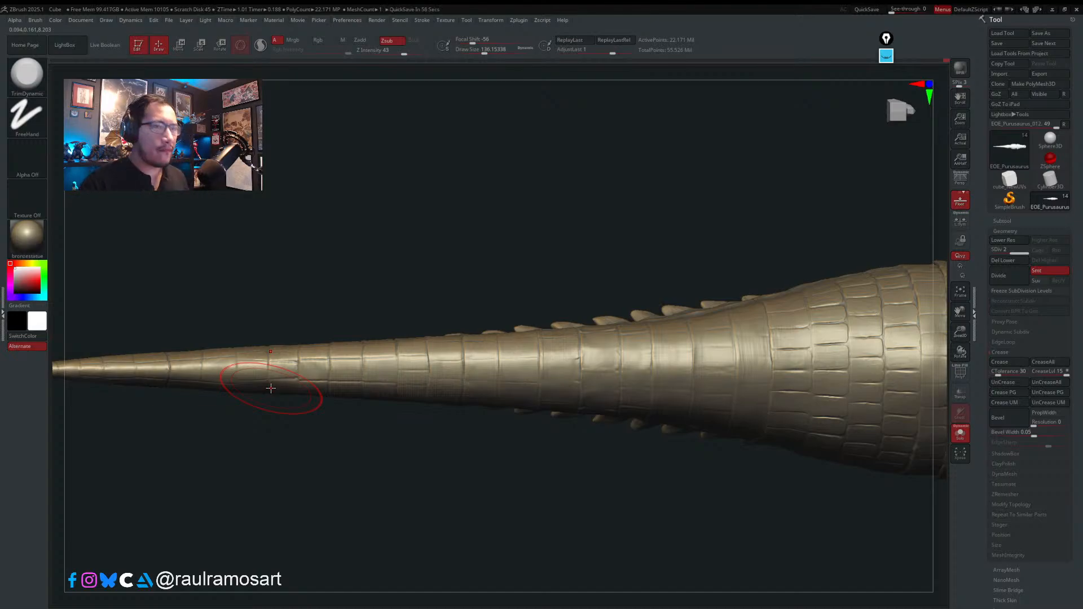
mouse_move(609, 235)
left_mouse_down()
mouse_move(618, 314)
mouse_move(585, 344)
left_mouse_up()
right_click_drag(585, 343, 587, 334, "ctrl")
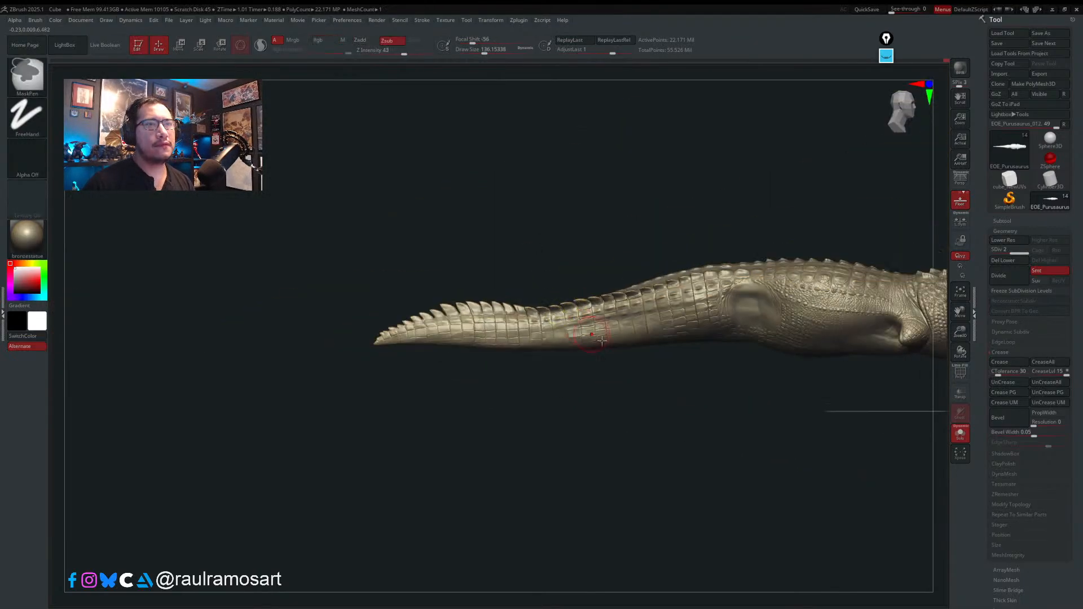
left_click_drag(596, 442, 326, 443, "alt")
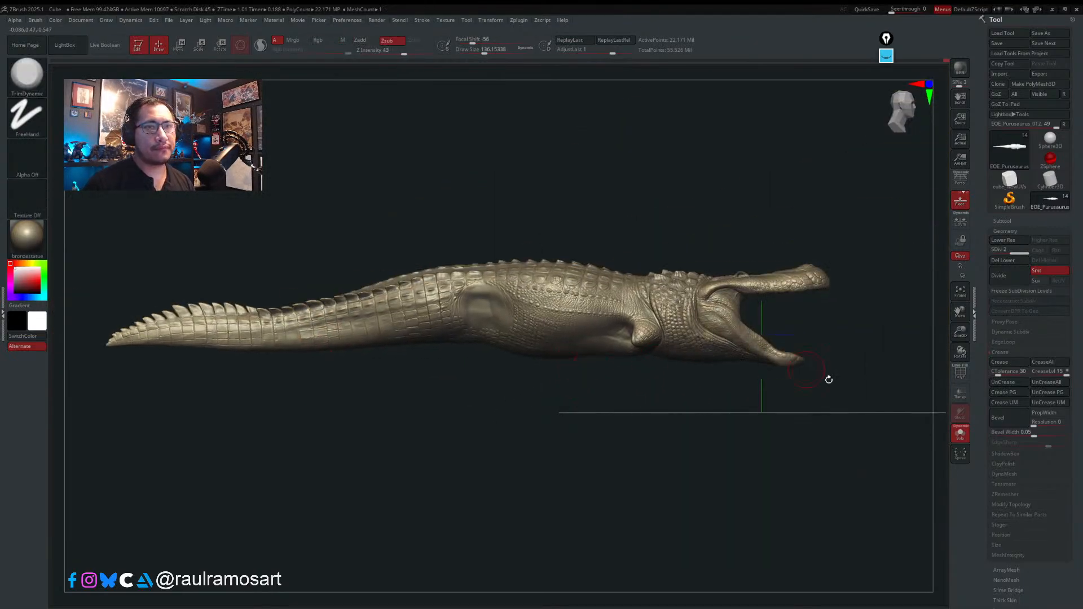
- Turn off solo display, show the polygroup colours with PolyFrame, and keep the body as the active subtool
left_click(960, 434)
right_click_drag(617, 330, 490, 155)
right_click_drag(544, 329, 556, 375, "ctrl")
left_click(603, 360, "alt")
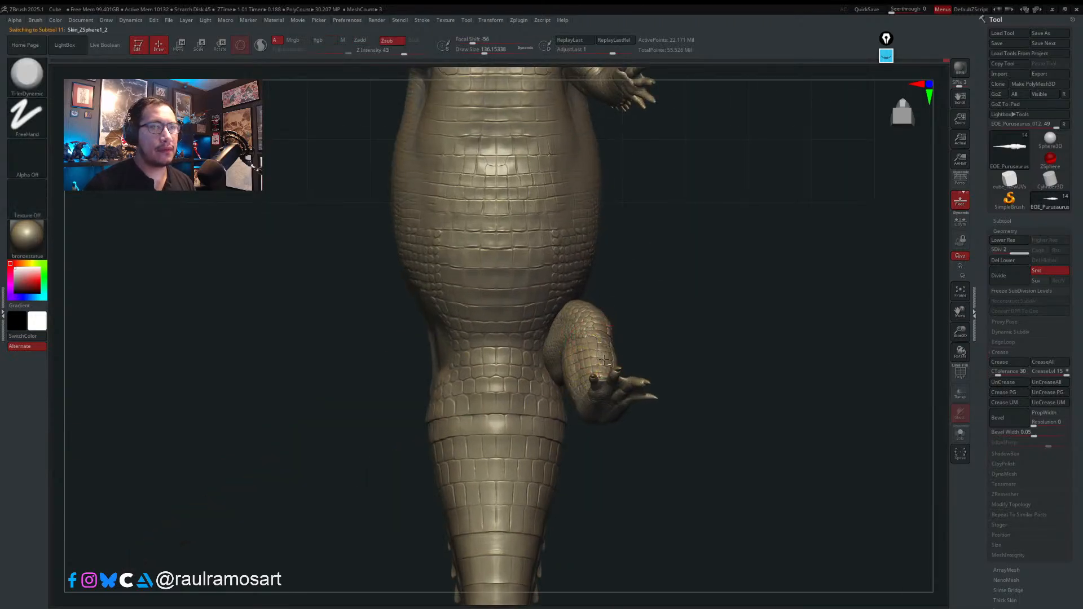
key("shift+f")
right_click_drag(627, 341, 577, 415)
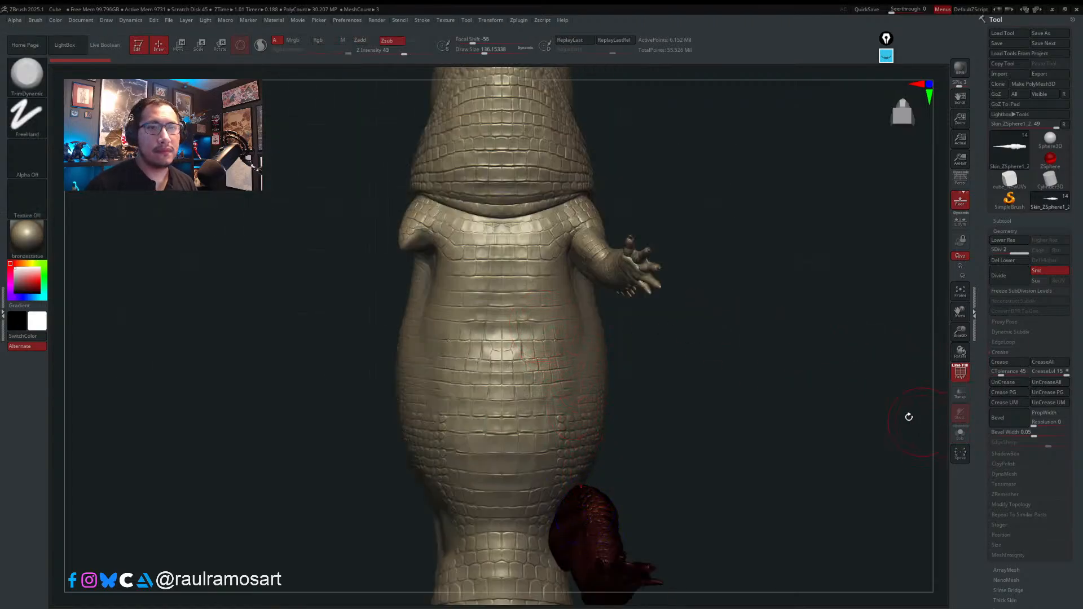
left_click(528, 327, "alt")
left_click(1009, 271)
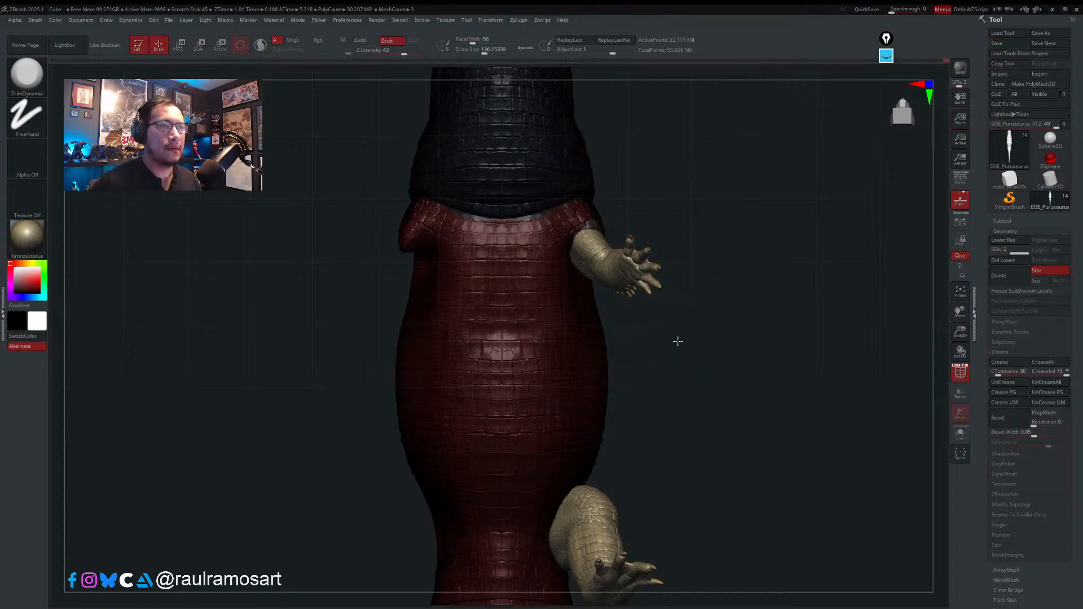
left_click_drag(675, 351, 663, 338)
mouse_move(579, 313)
right_mouse_down()
mouse_move(608, 306)
mouse_move(570, 317)
right_mouse_up()
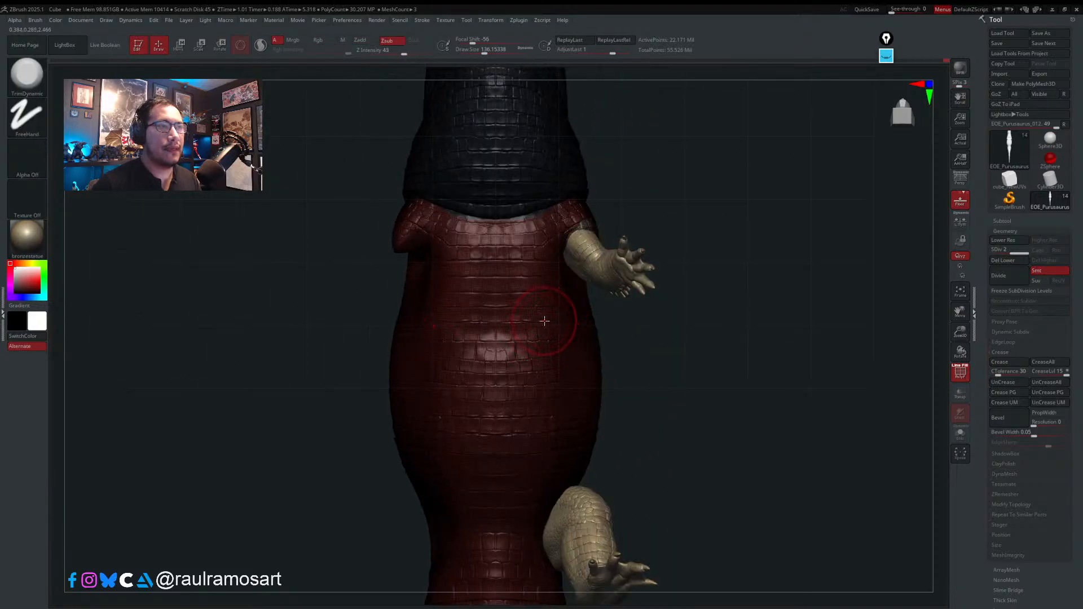
mouse_move(558, 323)
right_mouse_down()
mouse_move(566, 318)
mouse_move(556, 329)
right_mouse_up()
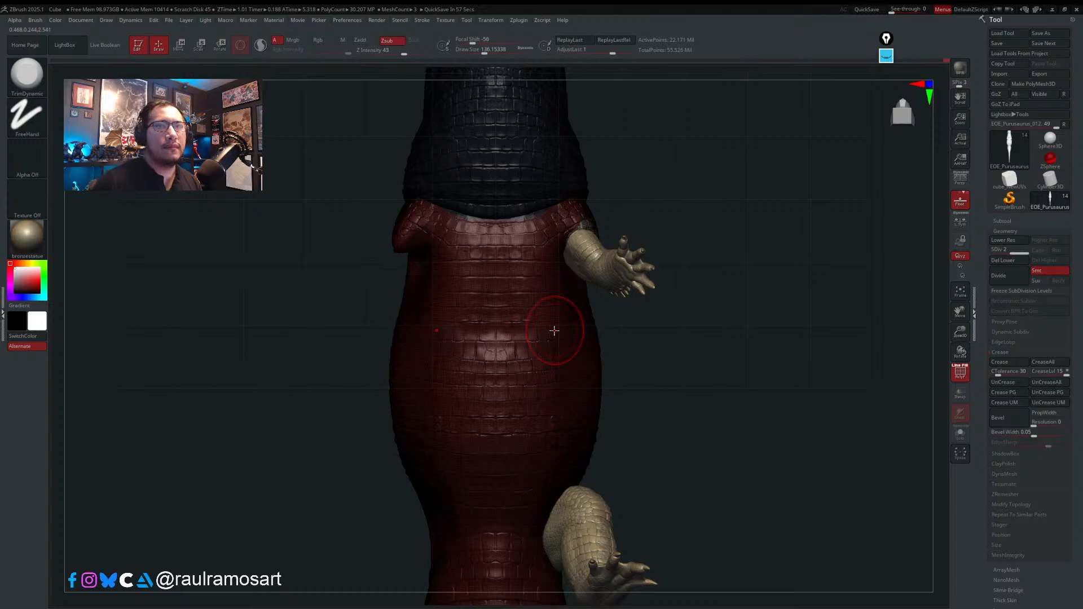
left_click_drag(743, 221, 846, 177)
left_click_drag(1065, 433, 1065, 117)
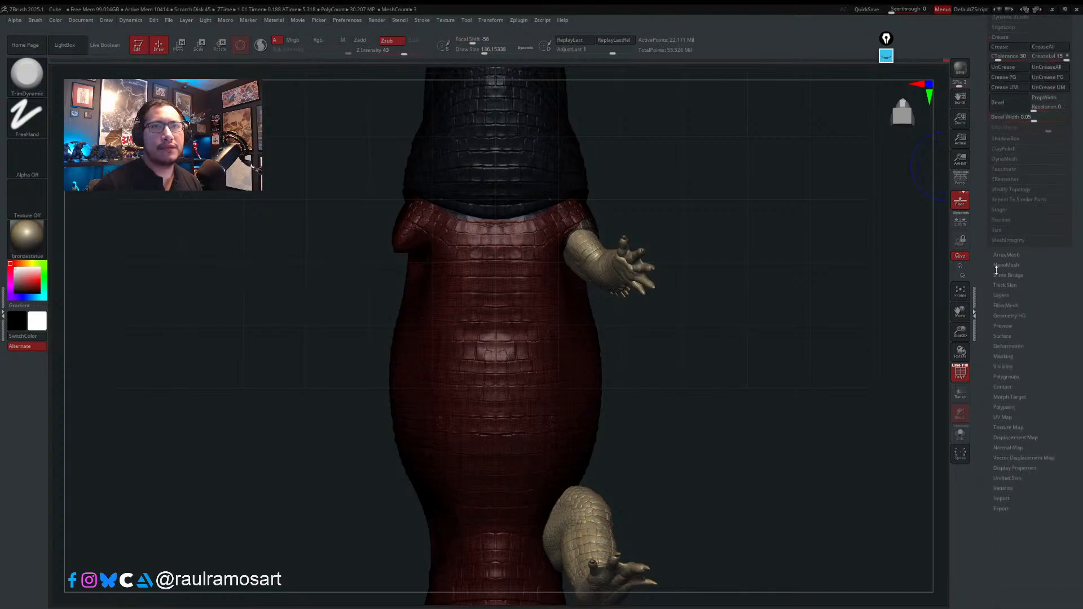
key("shift")
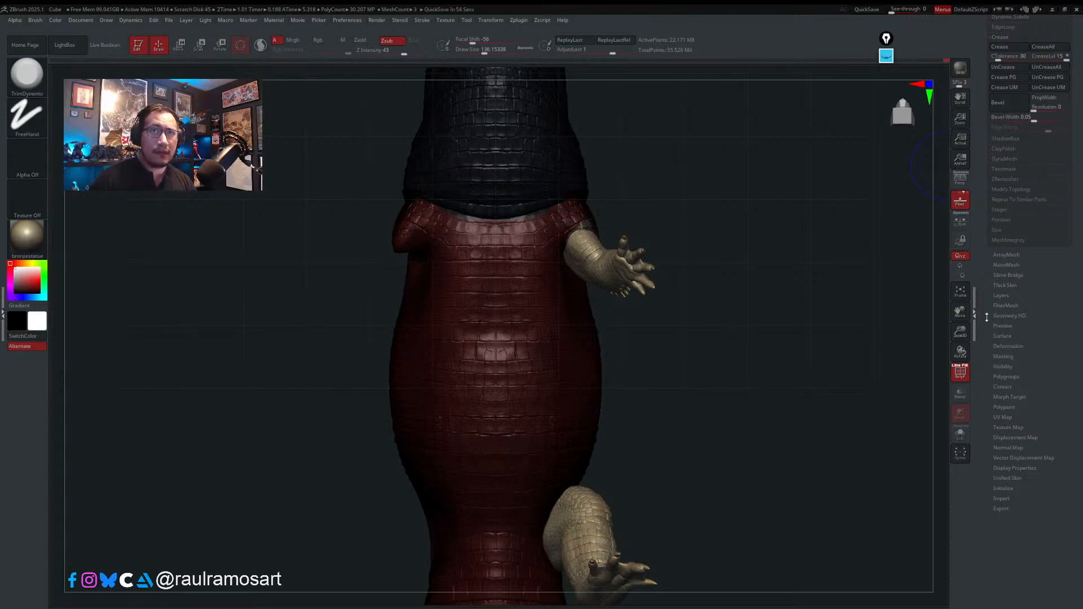
scroll(993, 212, "up", 6)
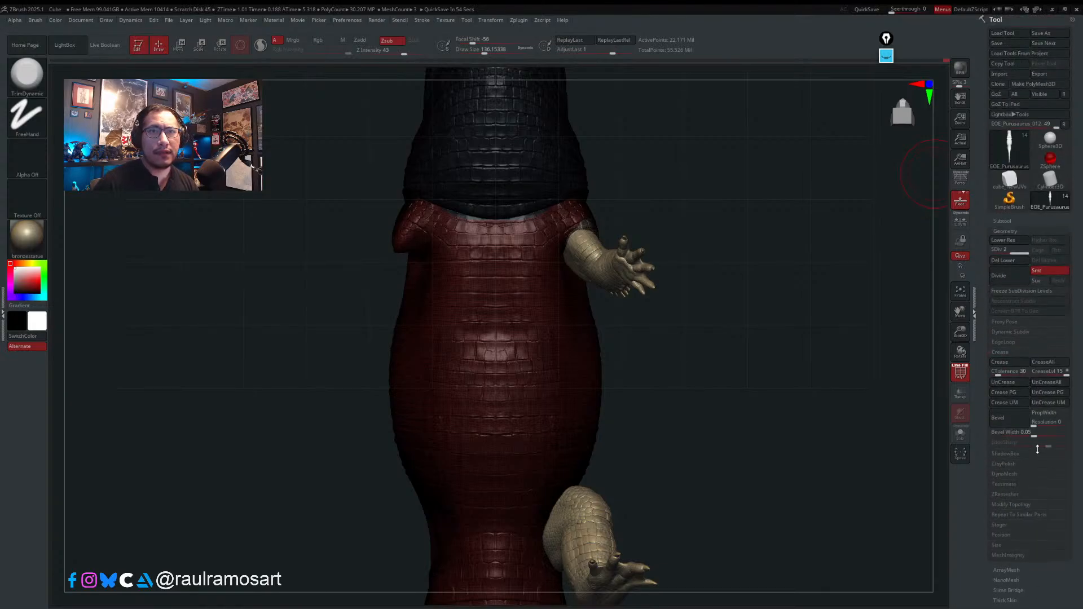
- Duplicate the EOE_Purusaurus_012 body subtool and move the copy above the original in the subtool order
key("shift")
left_click(1003, 222)
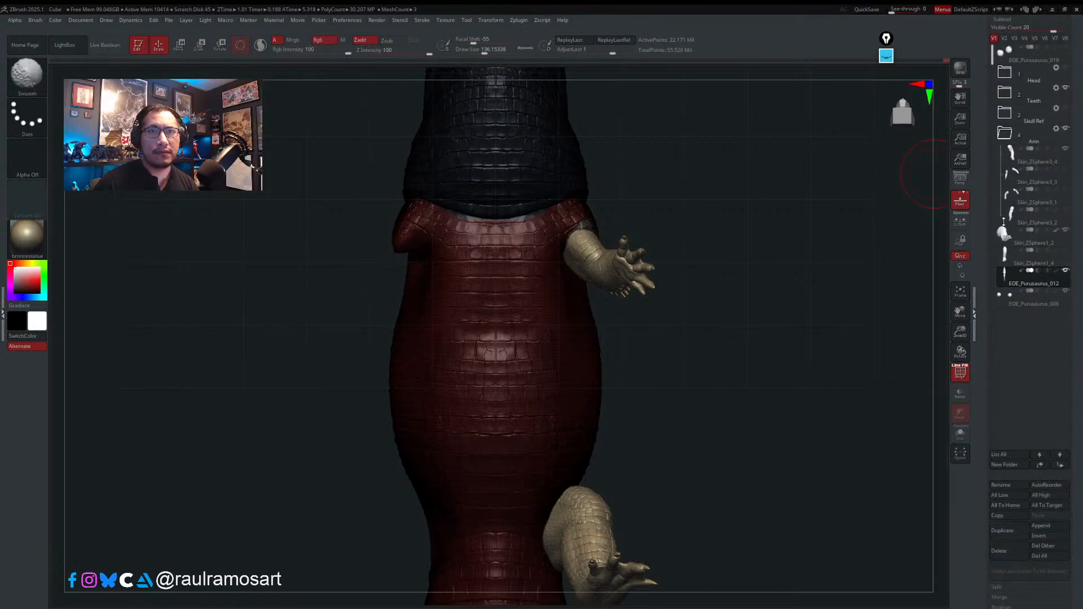
mouse_move(1014, 270)
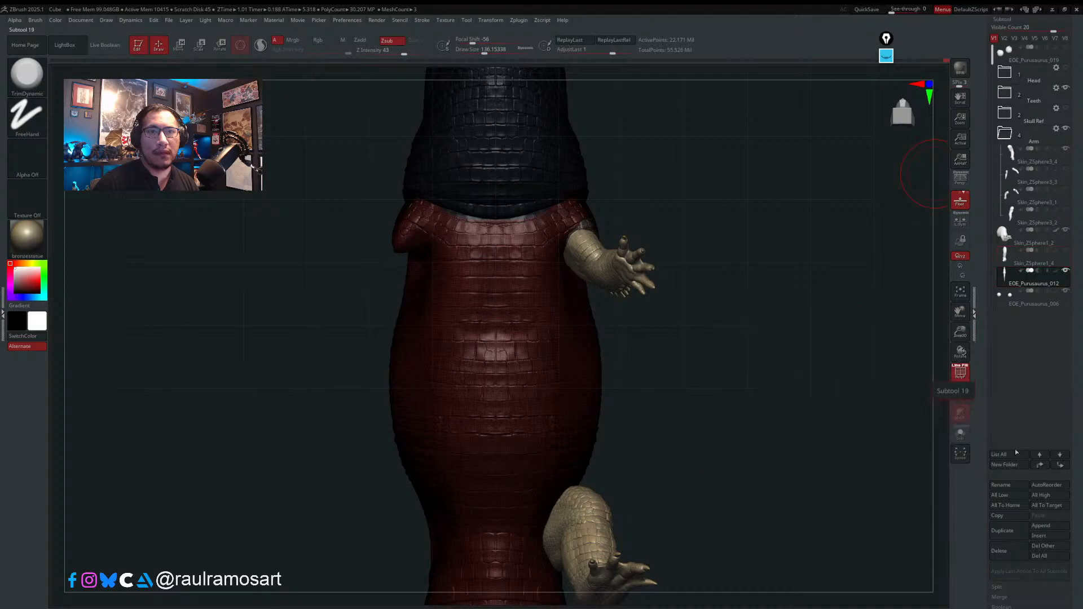
left_click_drag(1070, 512, 1064, 397)
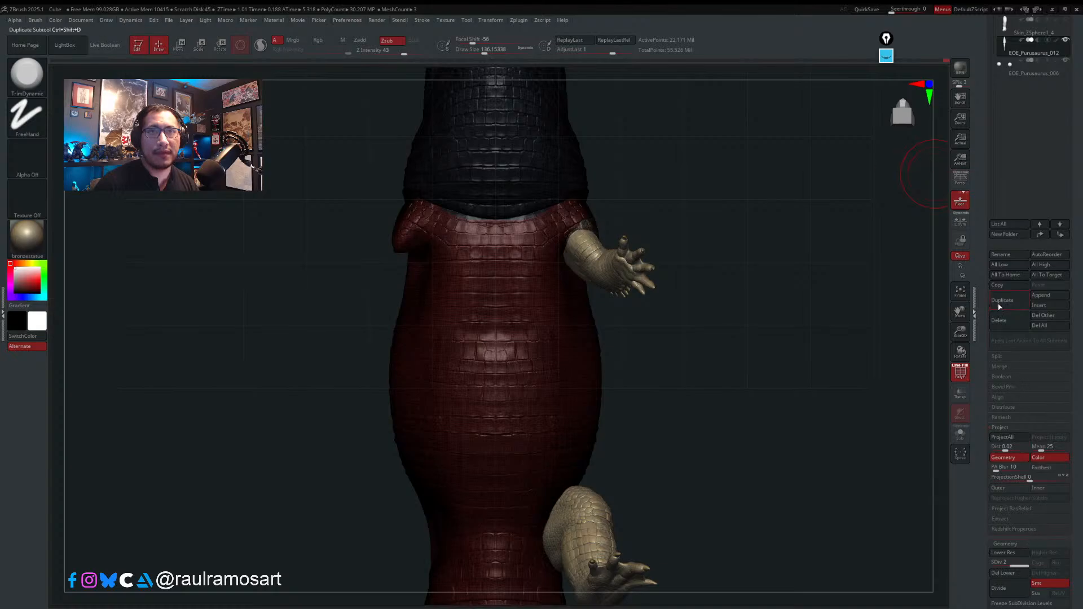
left_click(1045, 267)
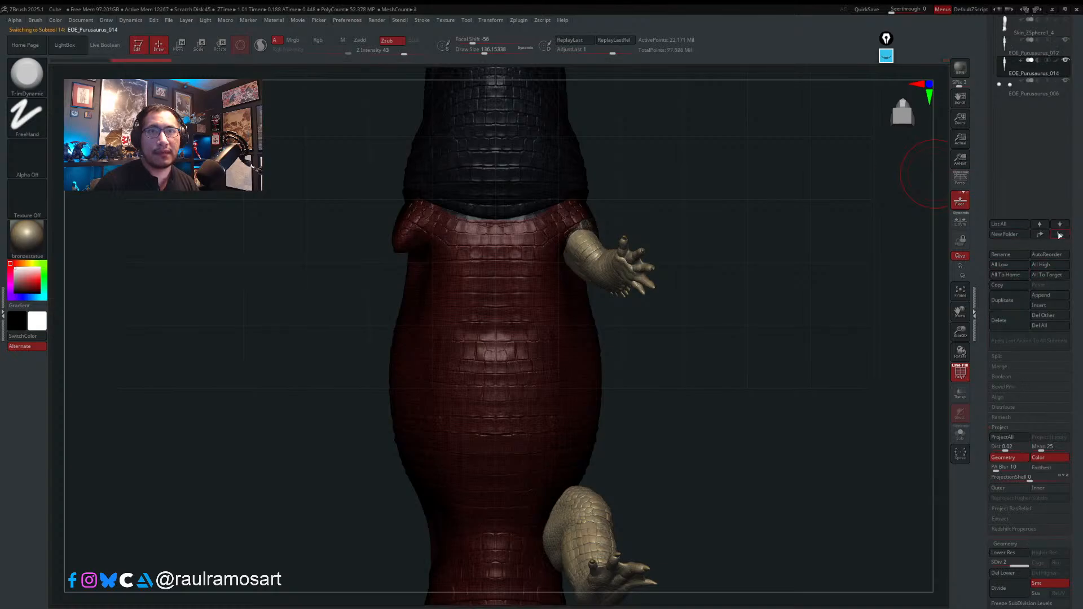
left_click(1043, 235)
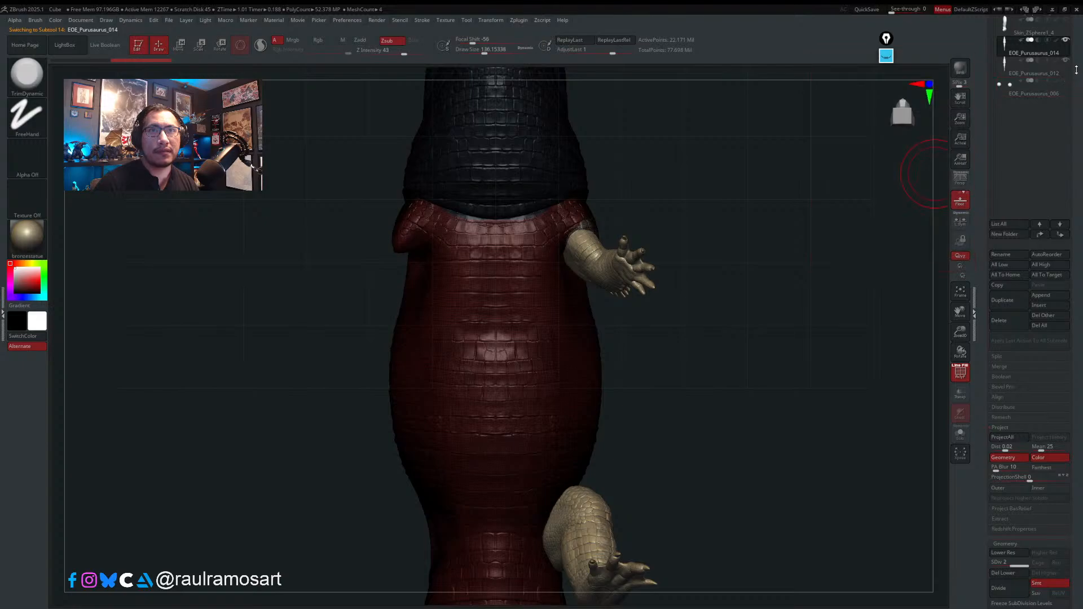
- Hide the Arm folder, the hind leg subtool and the original EOE_Purusaurus_012 body, leaving the duplicate's polygroups displayed
left_click_drag(1073, 72, 1071, 166)
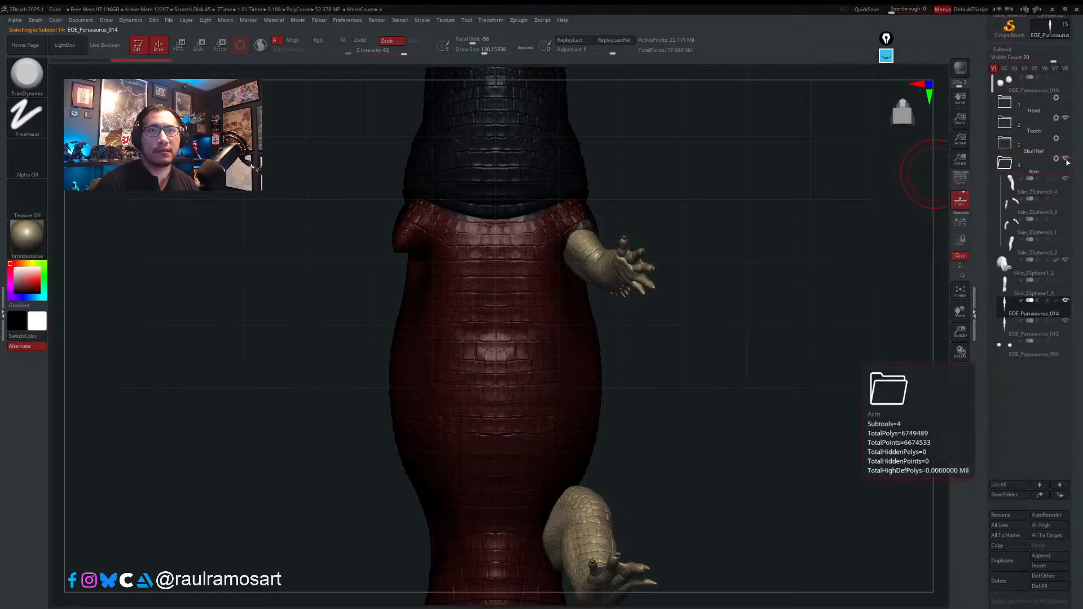
left_click(1066, 159)
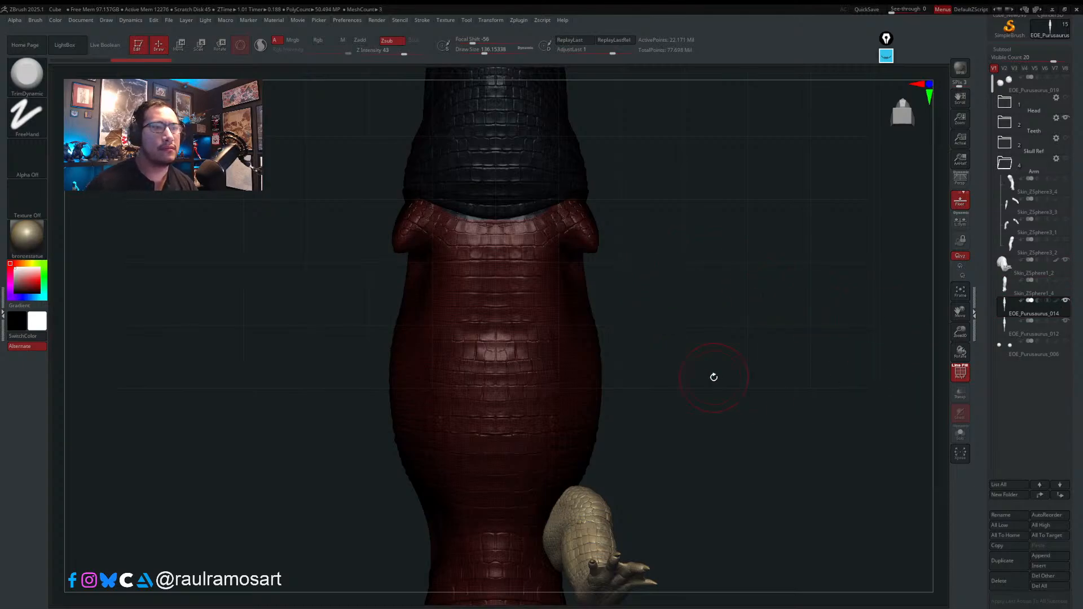
scroll(1060, 170, "up", 2)
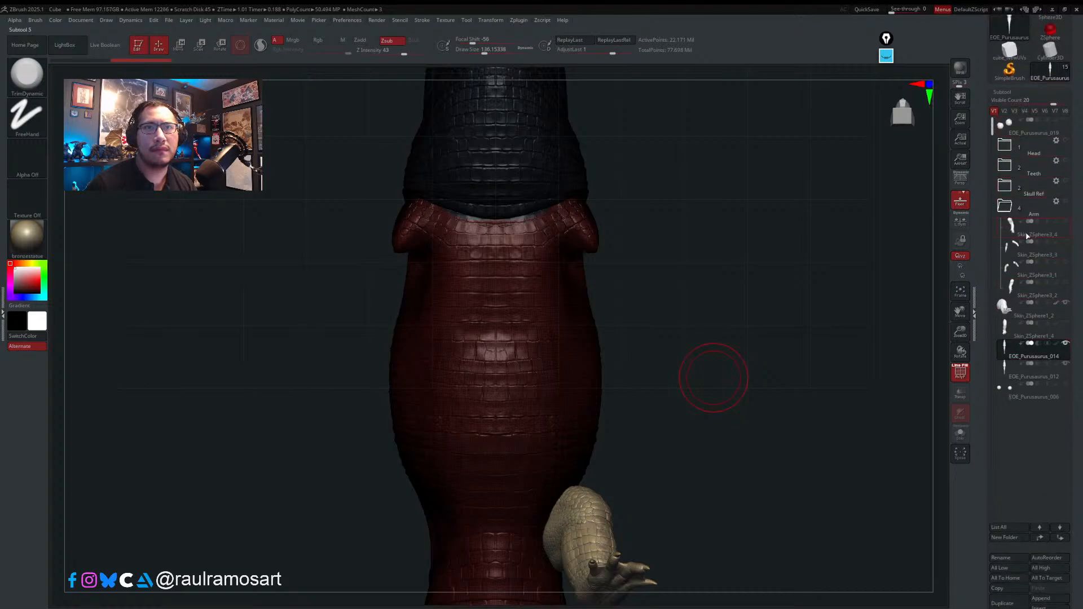
left_click(1065, 302)
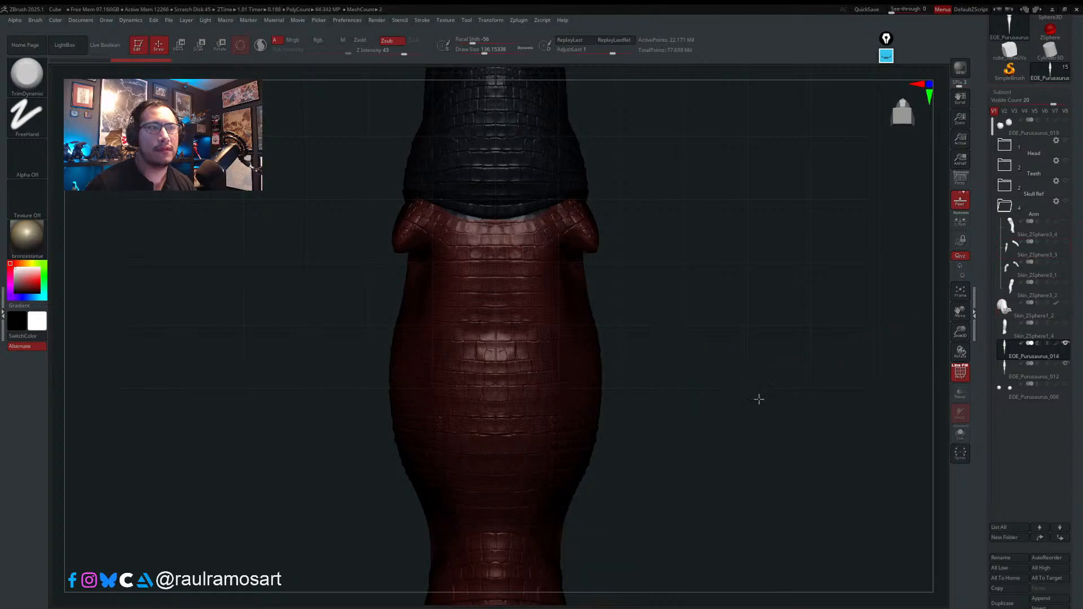
left_click_drag(756, 307, 733, 302)
key("shift+f")
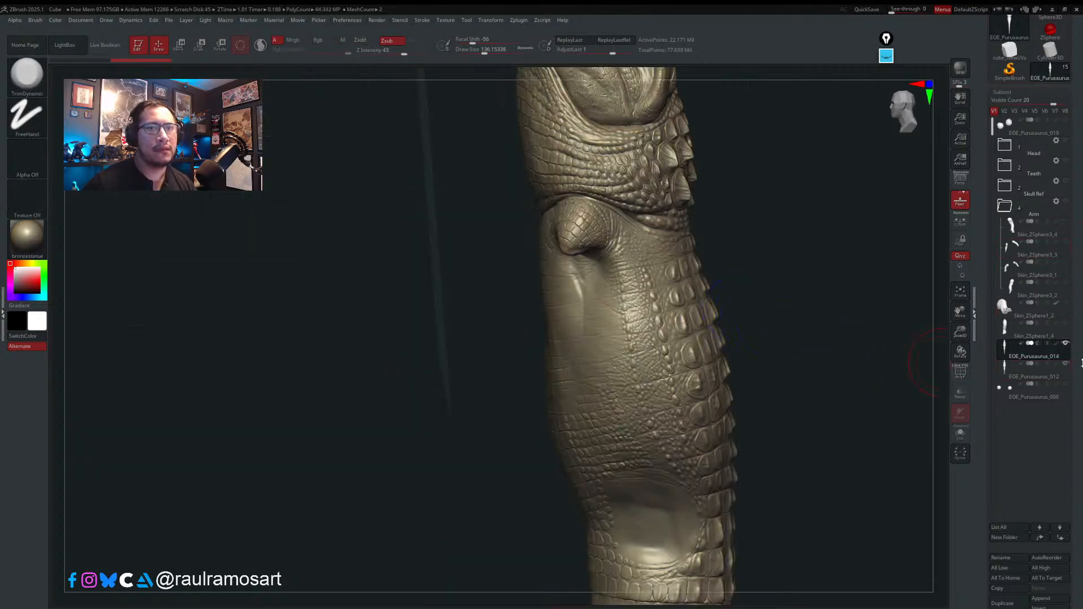
left_click(1065, 365)
left_click(962, 377)
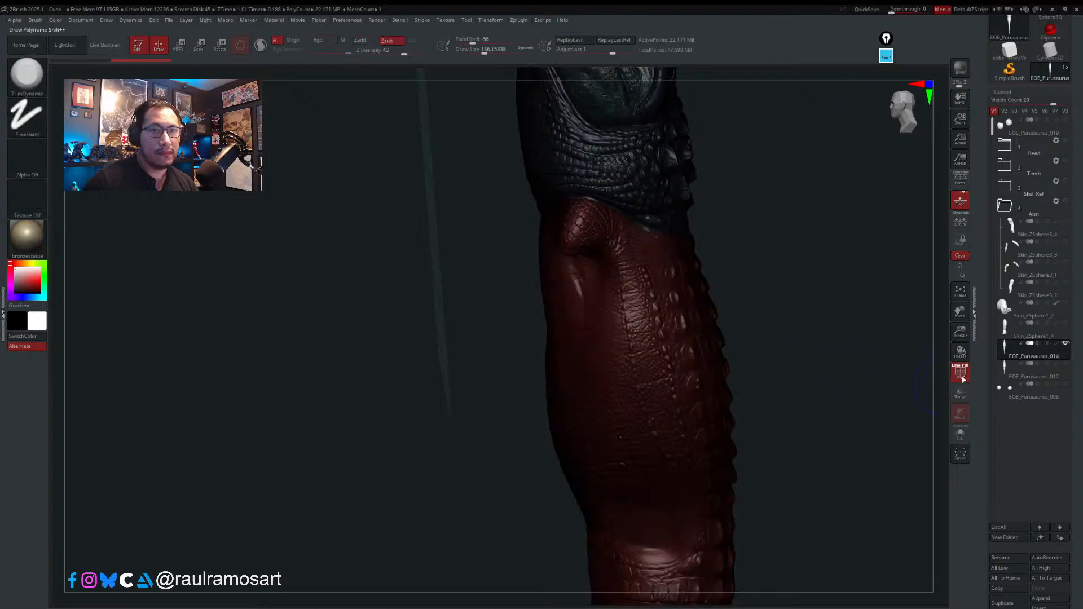
- Mask the duplicate's tail from just behind the hind-leg socket to the tip and assign it its own polygroup
mouse_move(710, 338)
right_mouse_down()
mouse_move(637, 256)
mouse_move(718, 333)
right_mouse_up()
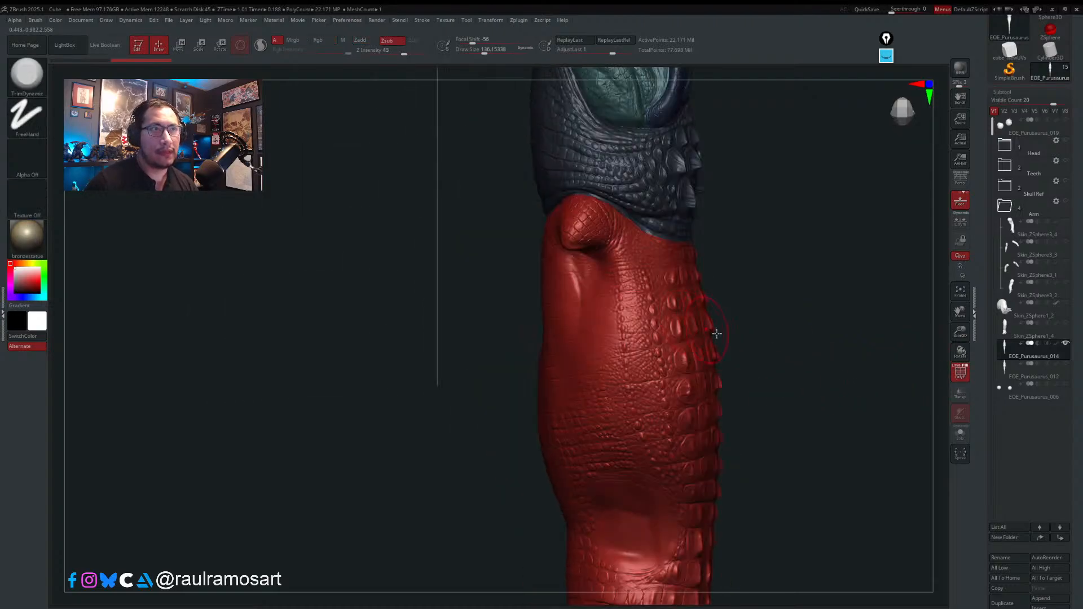
right_click_drag(752, 272, 757, 354, "ctrl")
right_click_drag(761, 435, 719, 158, "alt")
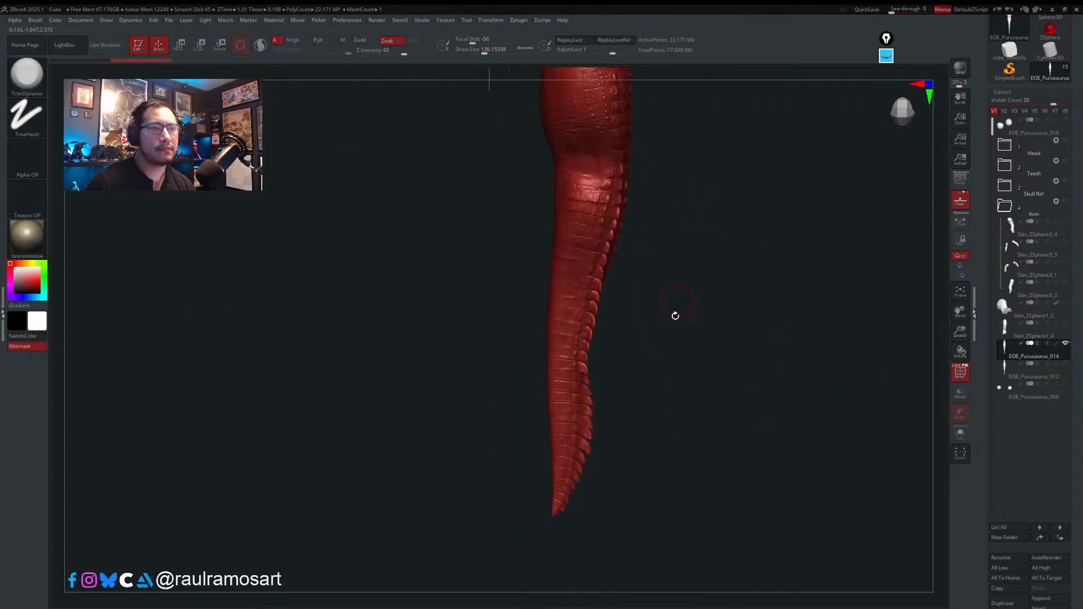
left_click(27, 84, "ctrl")
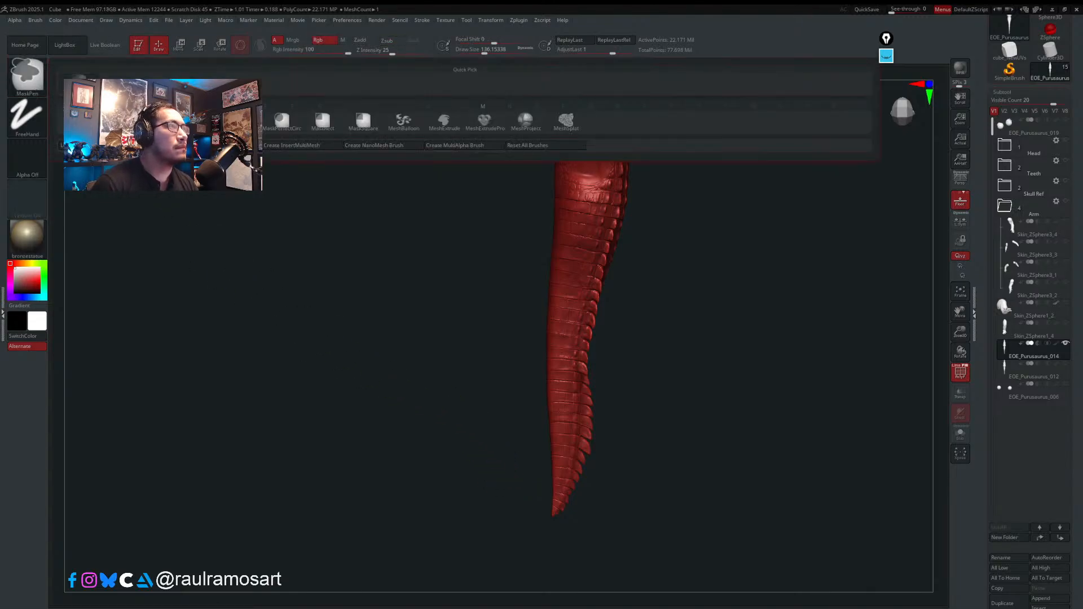
left_click(195, 121, "ctrl")
mouse_move(482, 499)
left_mouse_down("ctrl")
mouse_move(522, 201)
mouse_move(555, 174)
mouse_move(581, 183)
mouse_move(674, 280)
mouse_move(401, 551)
mouse_move(377, 469)
left_mouse_up("ctrl")
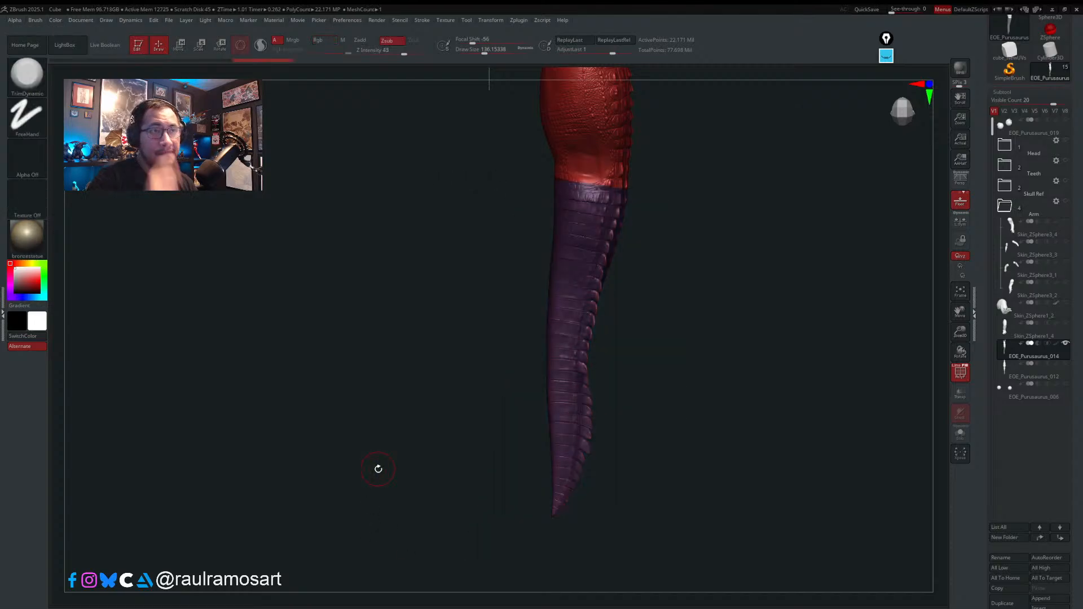
left_click_drag(670, 295, 679, 363)
left_click_drag(696, 290, 675, 348)
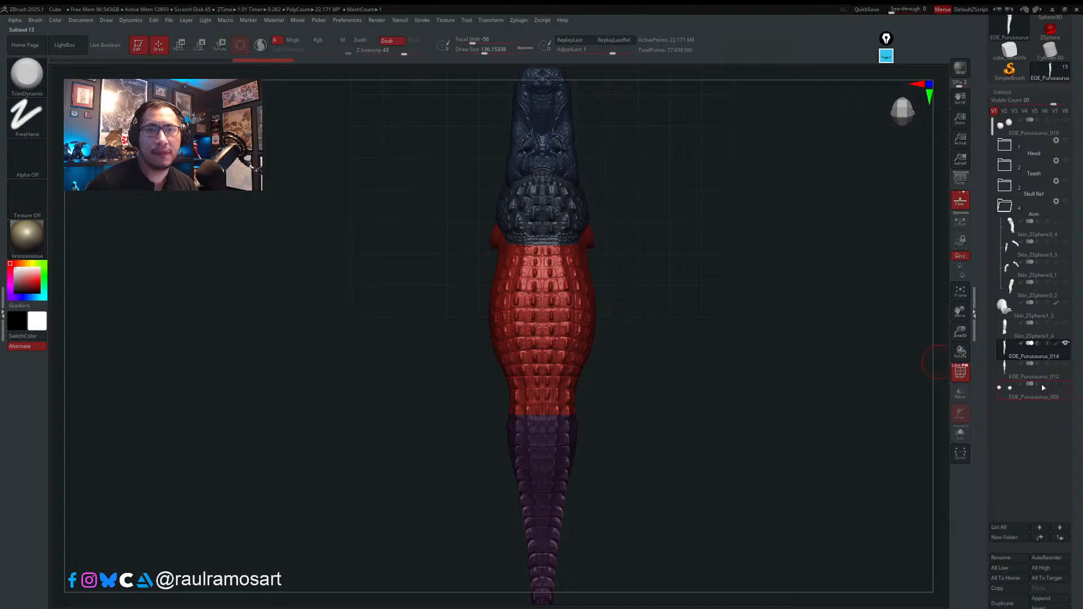
mouse_move(501, 150)
left_mouse_down()
mouse_move(491, 155)
mouse_move(522, 186)
left_mouse_up()
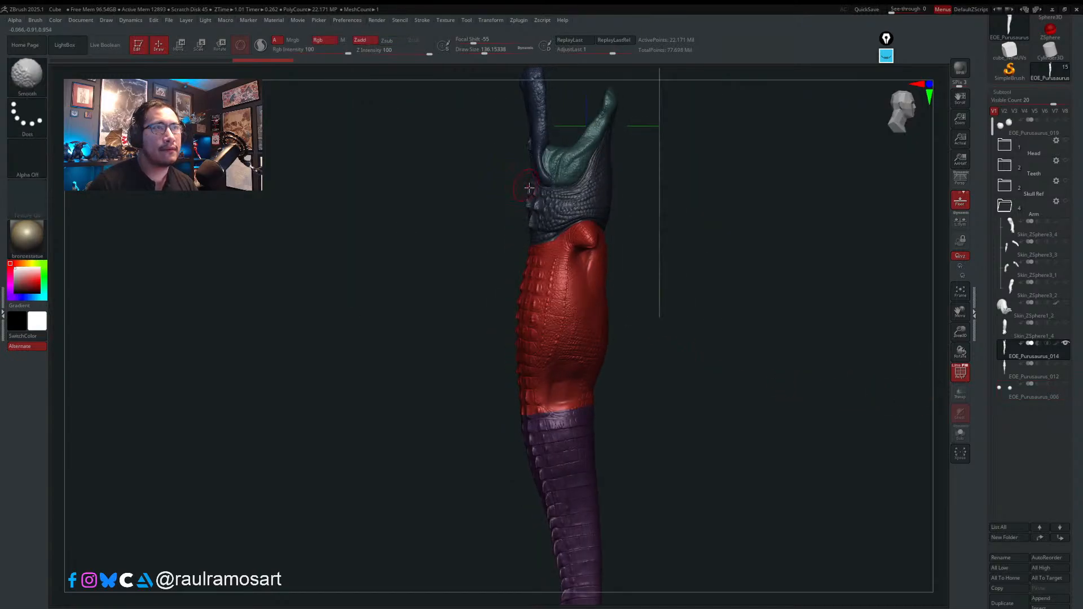
- Try to delete the lower subdivision levels of the duplicated body subtool
key("s")
mouse_move(603, 161)
left_mouse_down()
mouse_move(602, 176)
mouse_move(617, 158)
mouse_move(637, 163)
left_mouse_up()
left_click_drag(1078, 407, 1039, 388)
left_click(1002, 199)
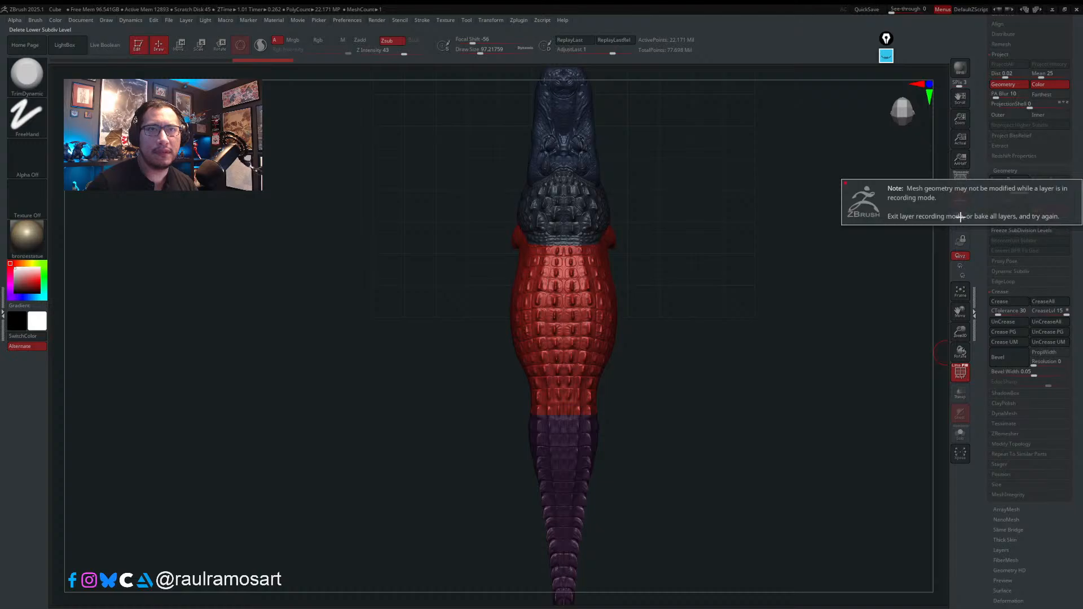
- Bake all sculpting layers of the duplicated body and delete its lower subdivision levels
left_click_drag(1033, 523, 1018, 372)
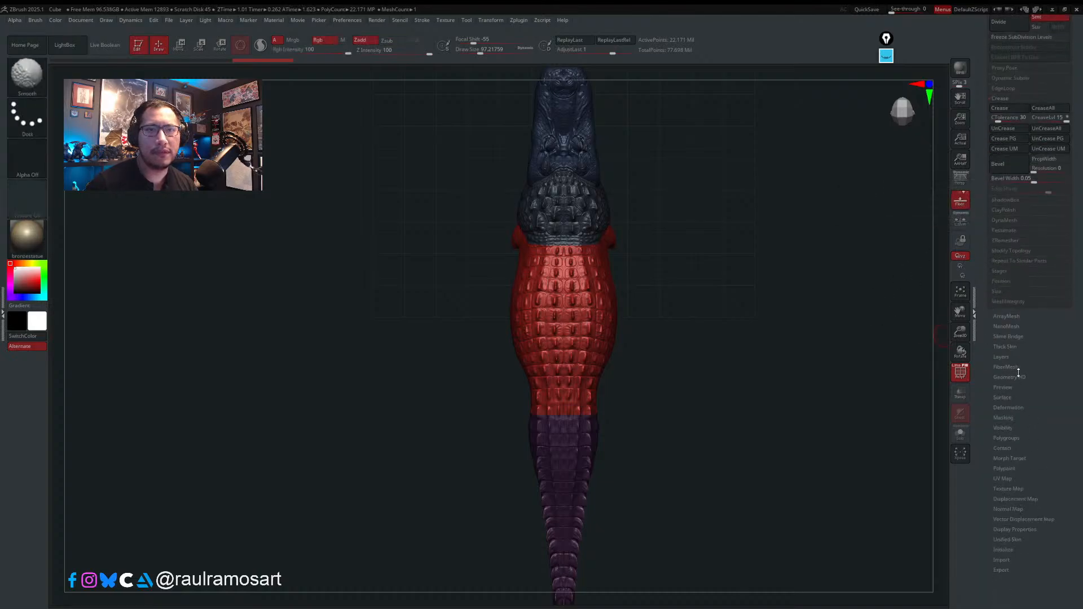
left_click(1008, 356)
left_click(1007, 492)
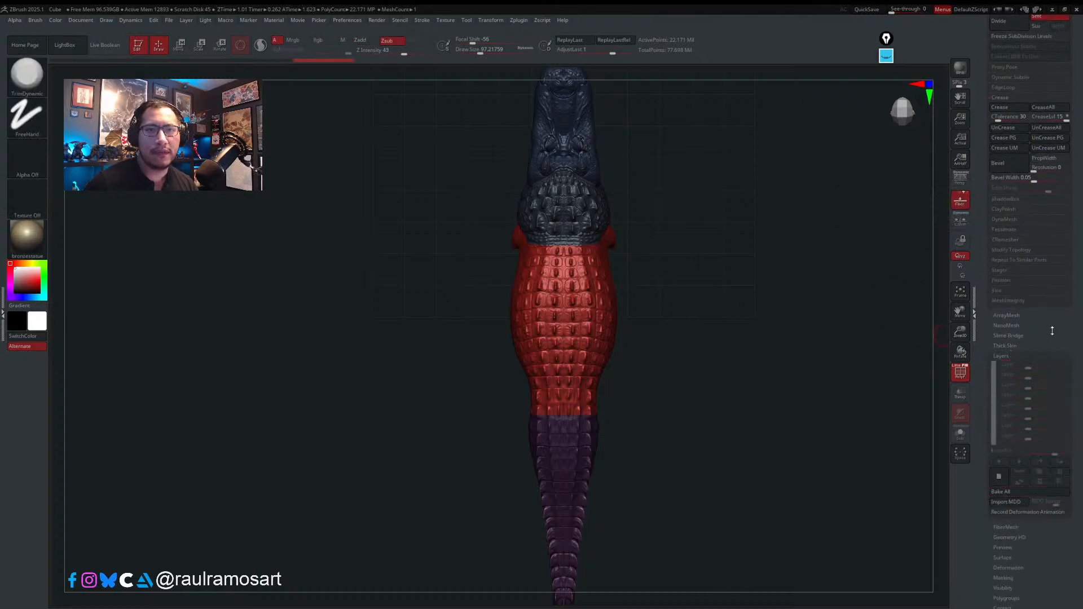
left_click_drag(1052, 331, 1048, 450)
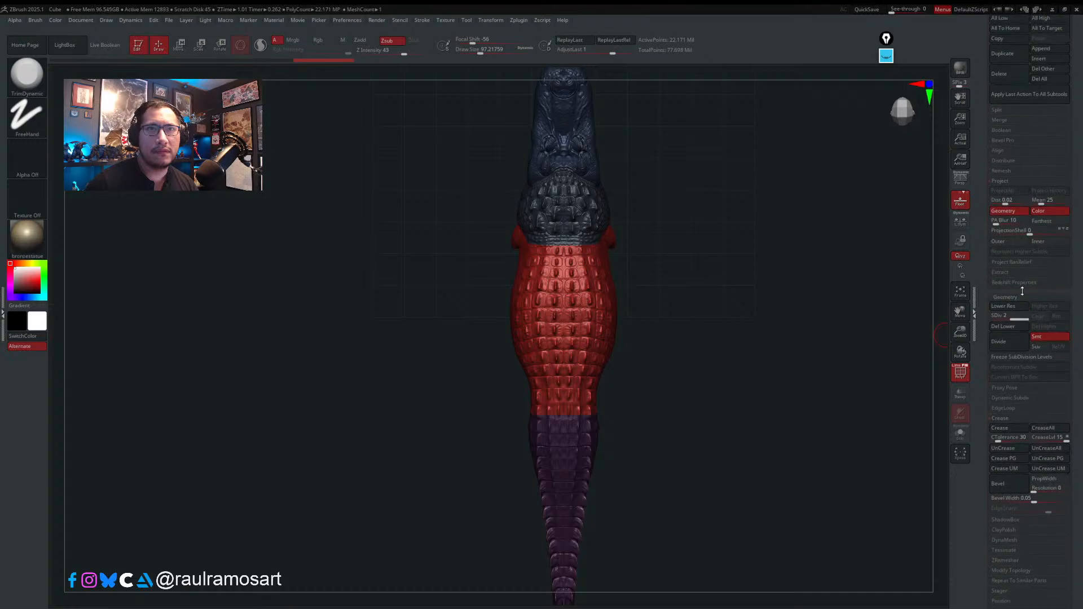
left_click(1001, 327)
- ZRemesh the duplicated body with KeepGroups and KeepCreases enabled so the topology follows the polygroup borders
scroll(1000, 316, "down", 5)
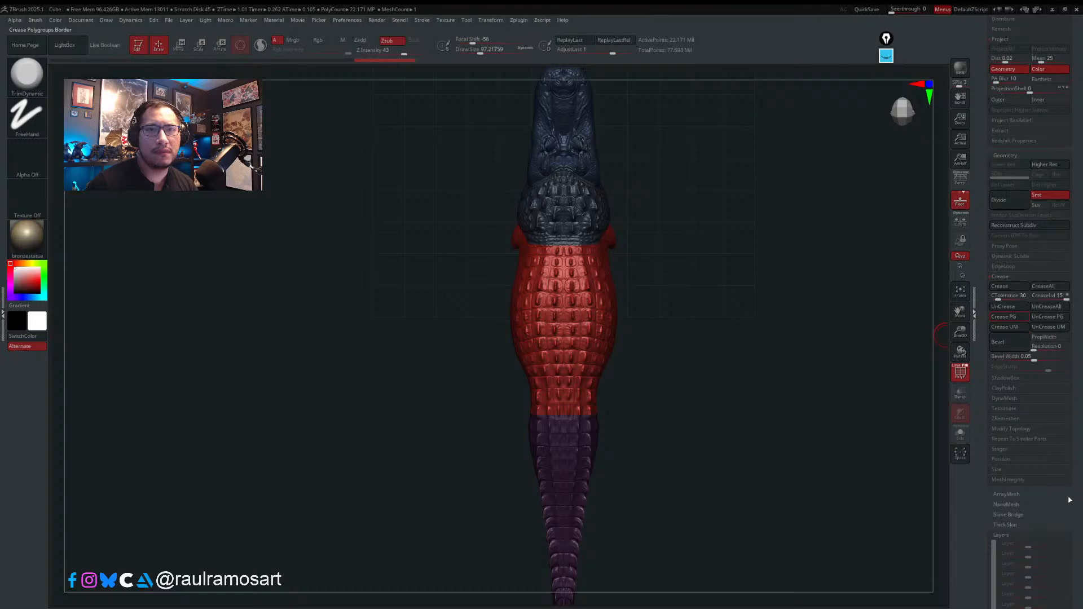
scroll(1049, 440, "down", 15)
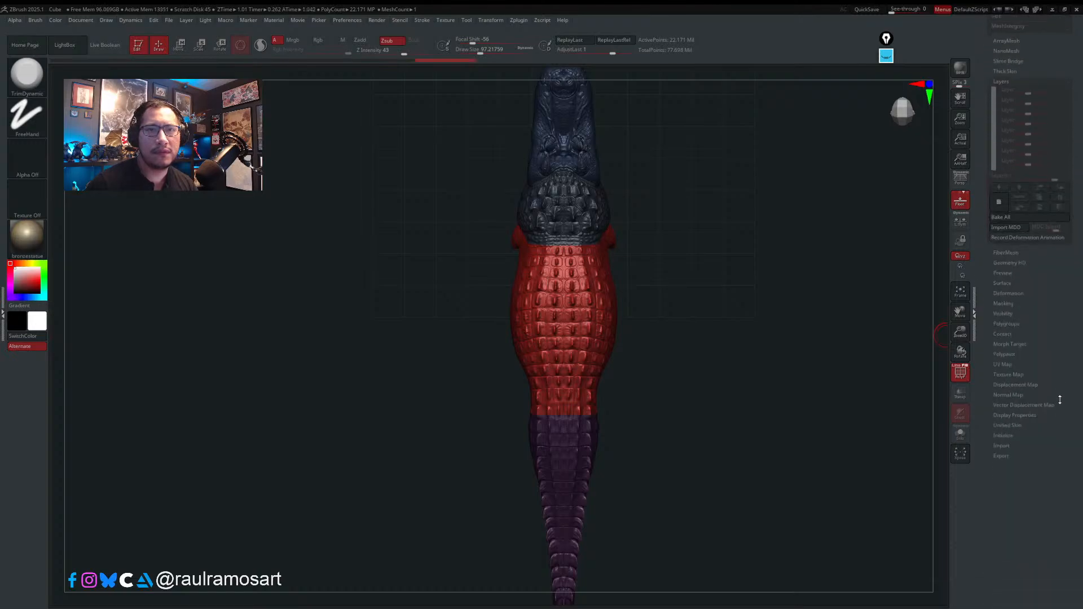
key("shift")
scroll(1031, 327, "up", 10)
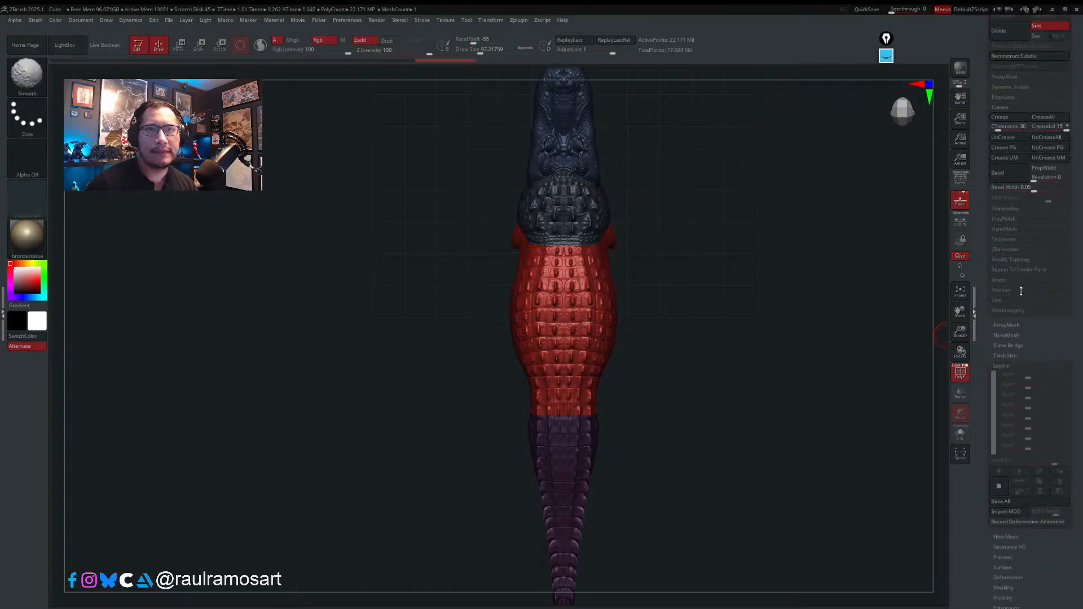
left_click(1013, 249)
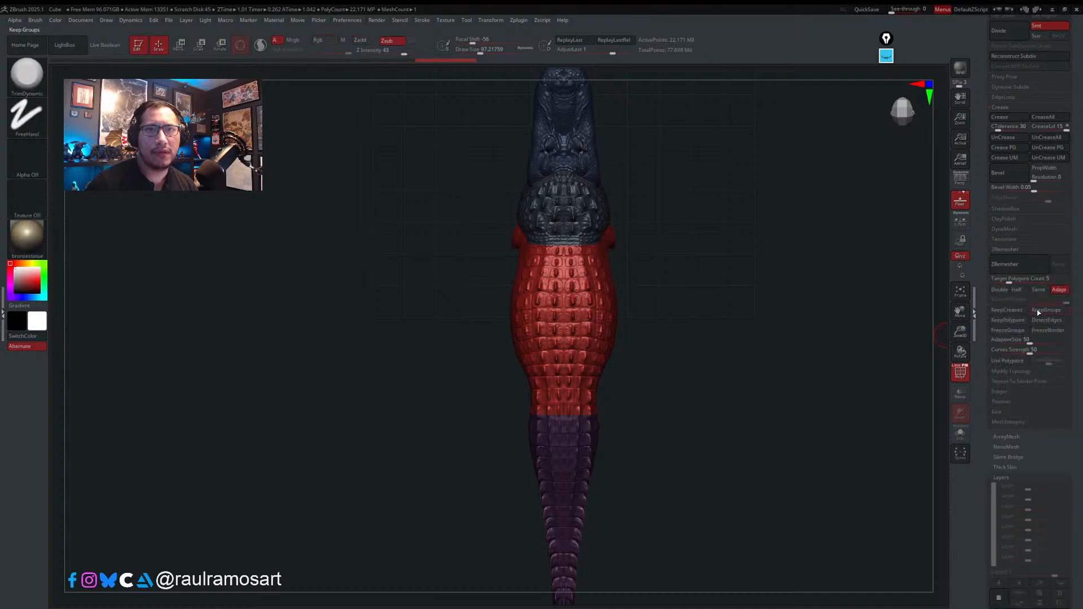
left_click(1044, 311)
left_click(1006, 310)
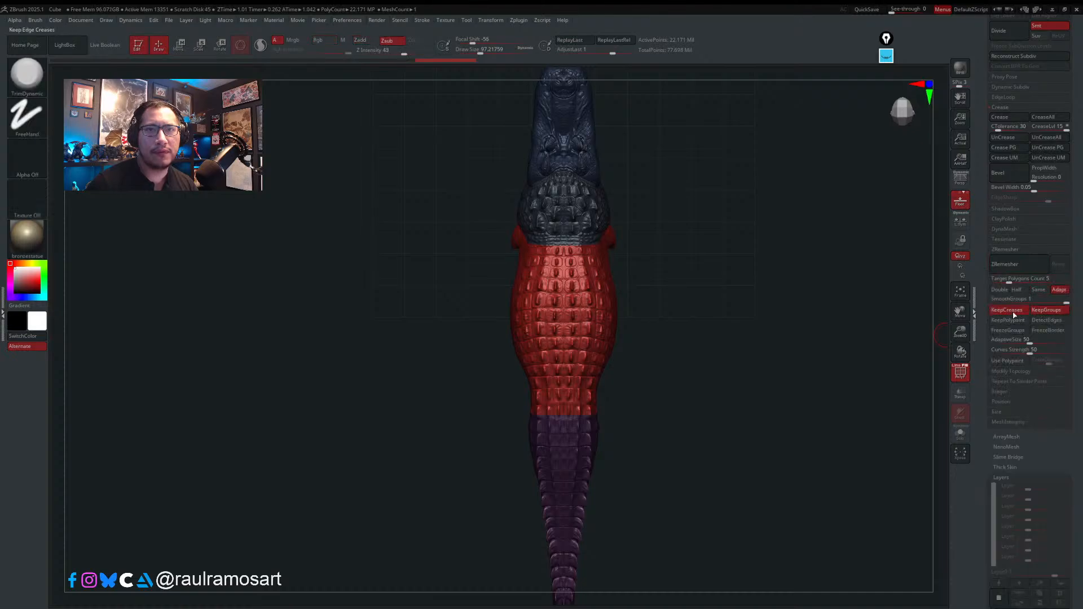
left_click(1020, 263)
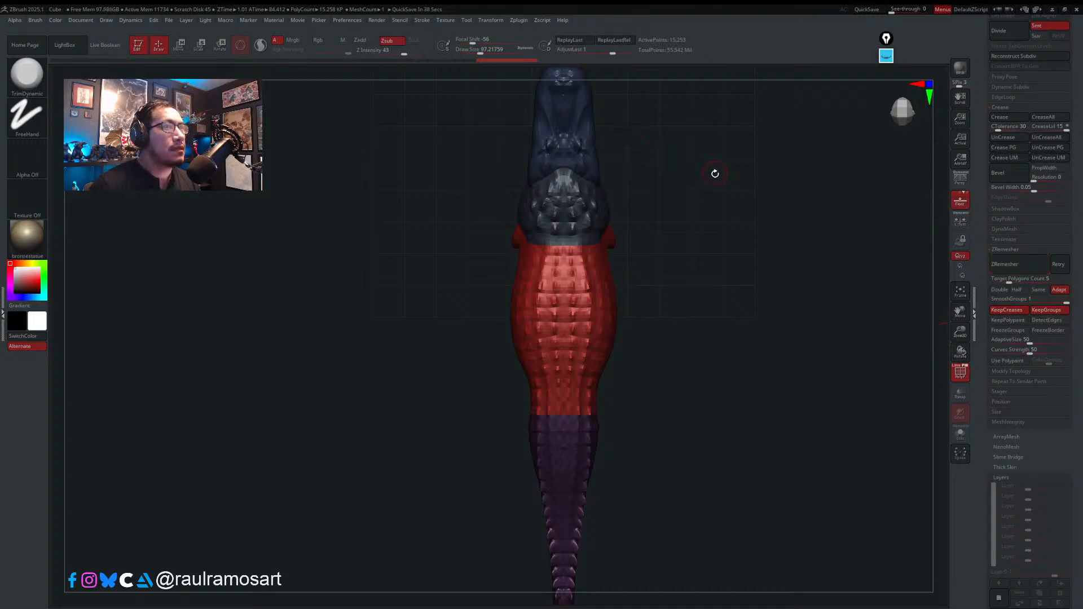
- Examine the remeshed body from the back and side, with the polygroup colours both hidden and shown
left_click_drag(682, 210, 698, 199)
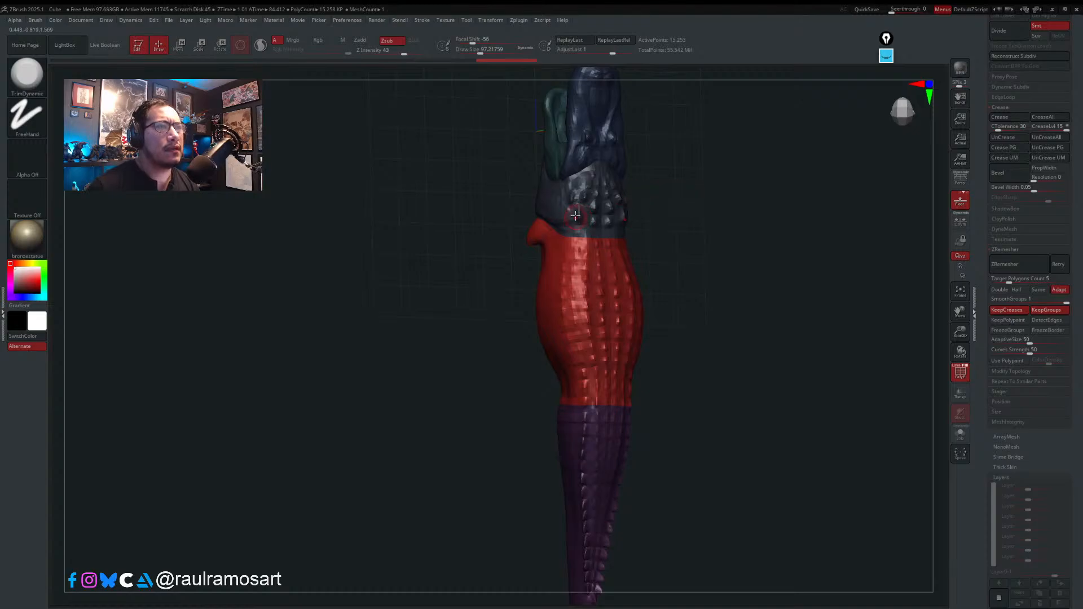
mouse_move(587, 211)
left_mouse_down()
mouse_move(600, 188)
mouse_move(578, 245)
mouse_move(524, 258)
left_mouse_up()
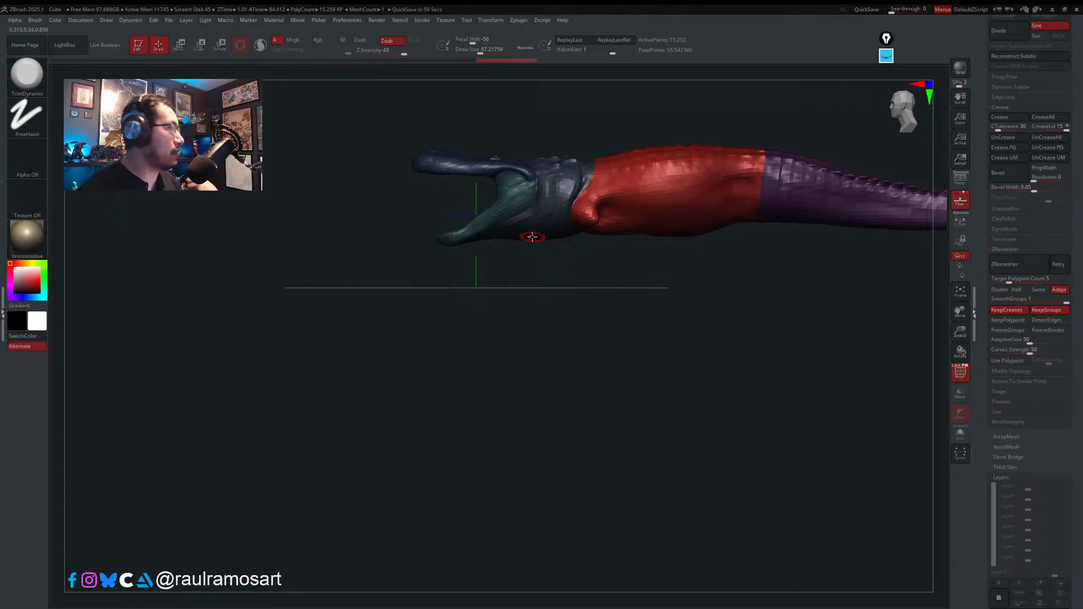
right_click_drag(685, 147, 614, 238)
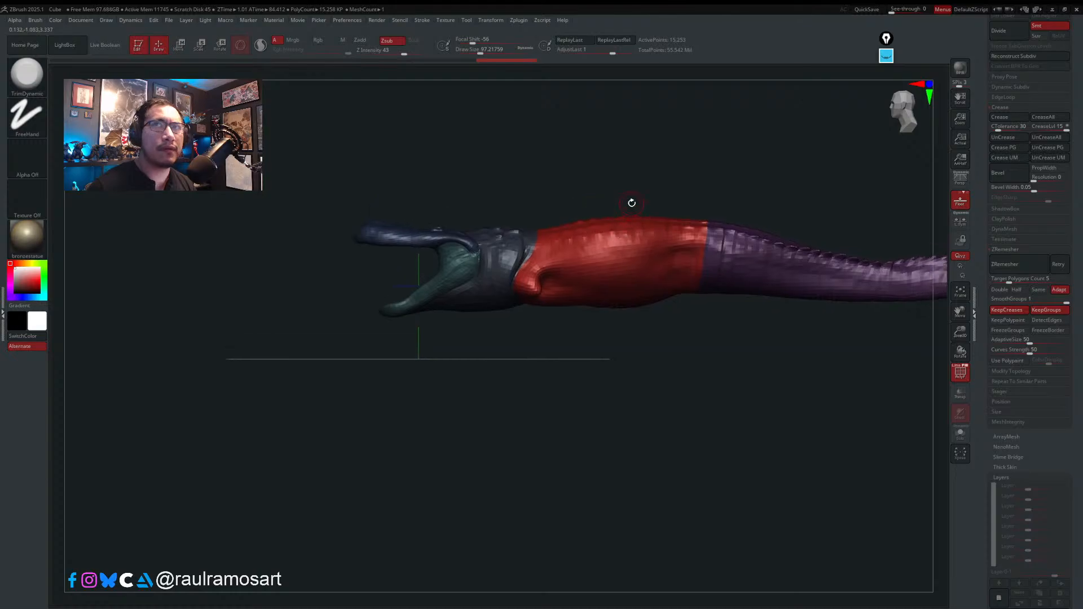
right_click_drag(689, 172, 639, 227, "alt")
key("shift+f")
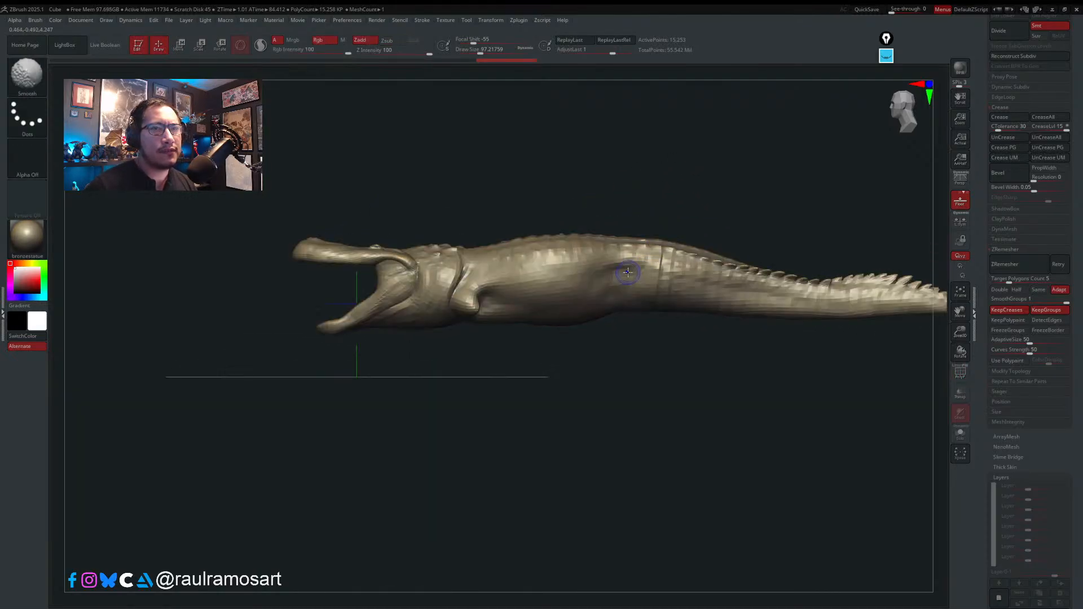
key("shift+f")
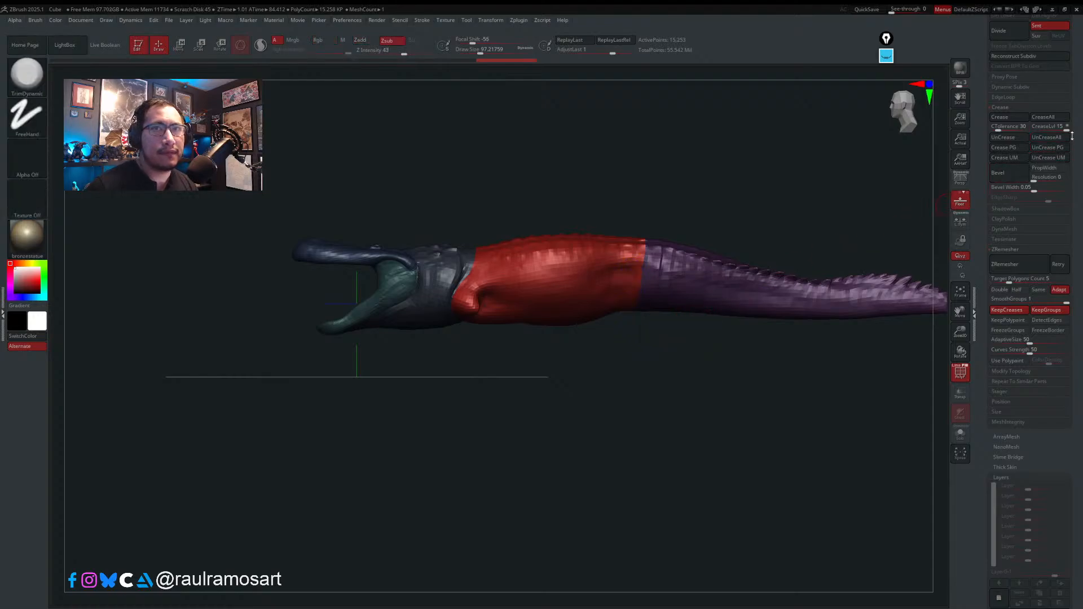
- Show the original EOE_Purusaurus_012 body over the remeshed copy and keep EOE_Purusaurus_014 as the active subtool
scroll(1077, 217, "up", 6)
scroll(1074, 231, "up", 8)
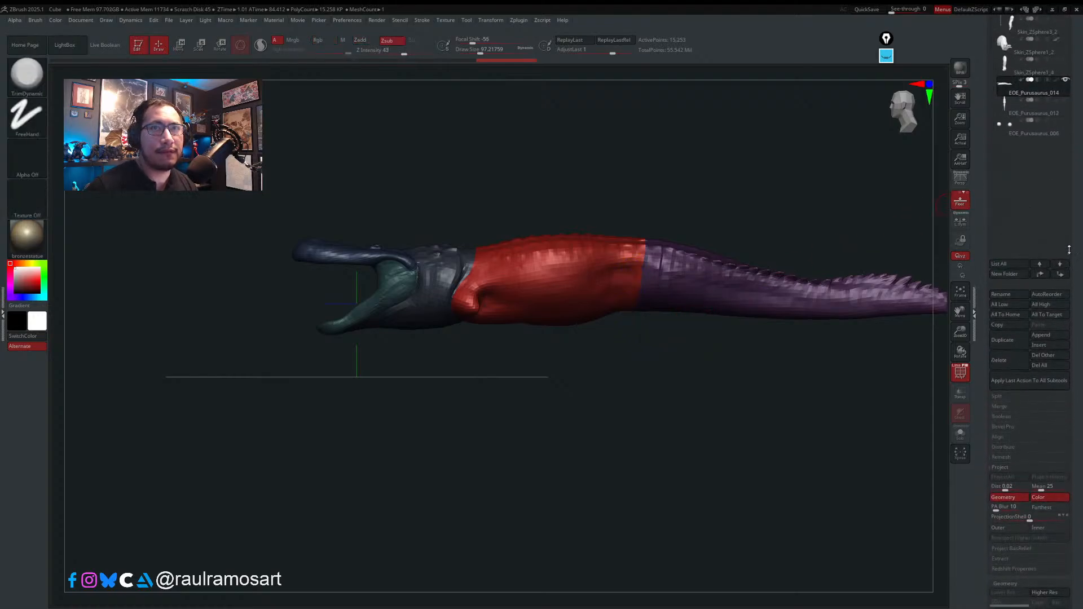
scroll(1069, 253, "up", 1)
mouse_move(1047, 155)
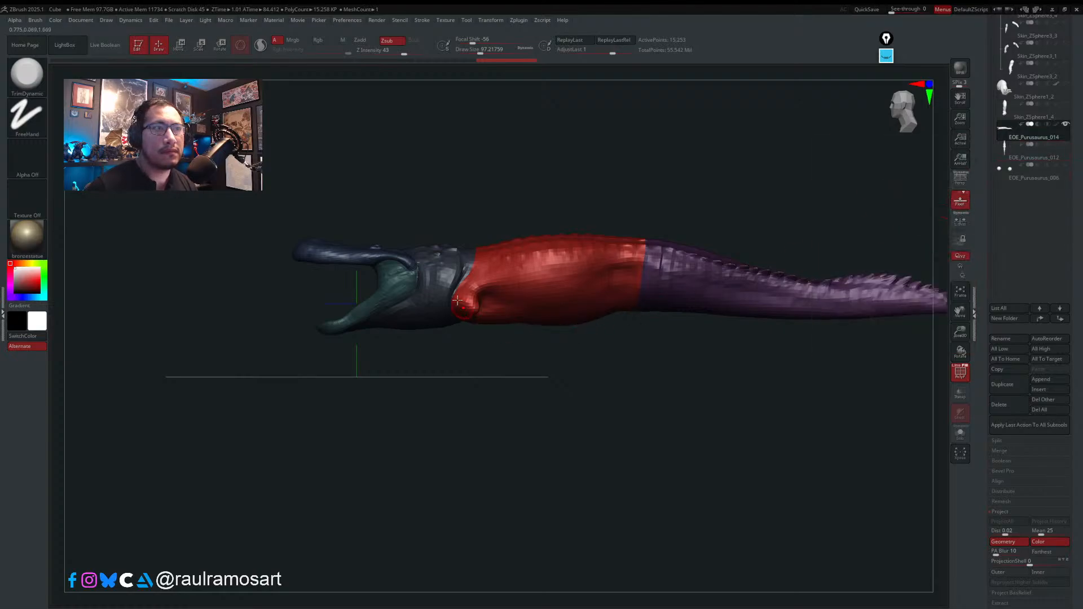
right_click_drag(468, 291, 464, 344, "ctrl")
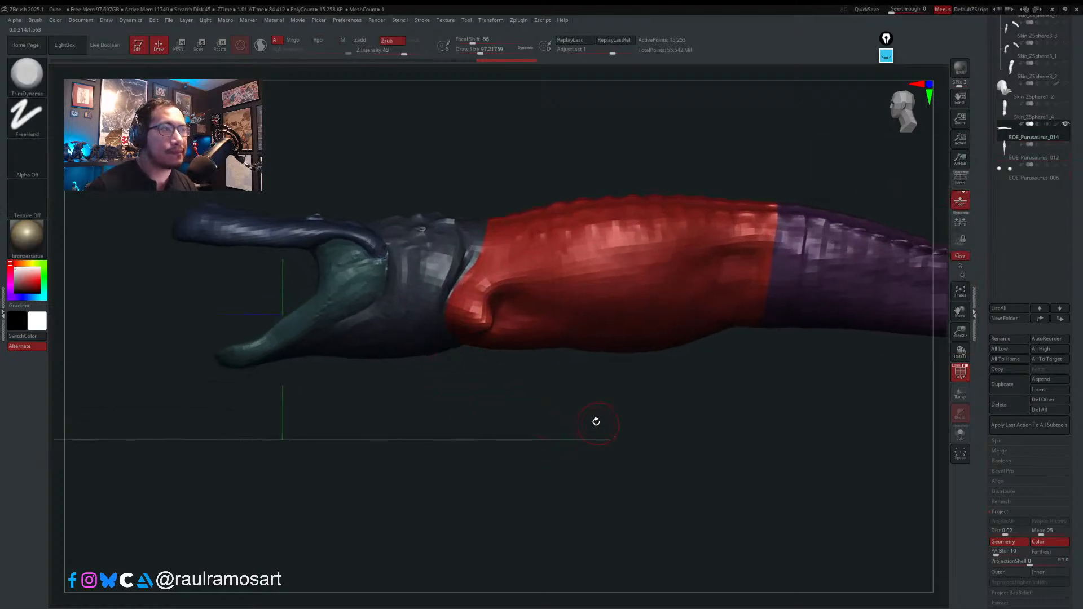
left_click(1062, 145)
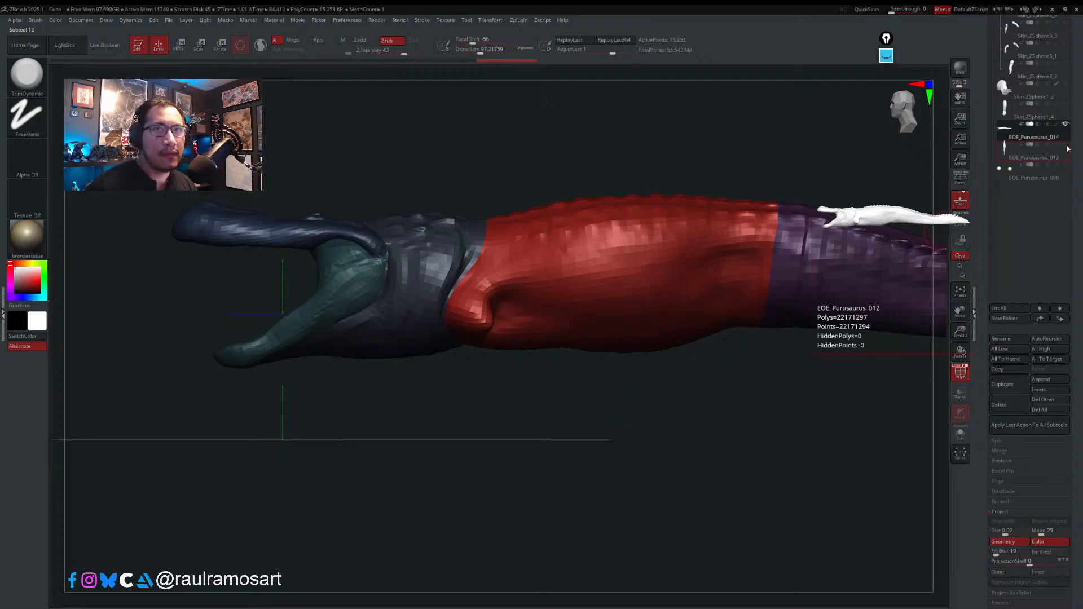
scroll(1077, 251, "down", 1)
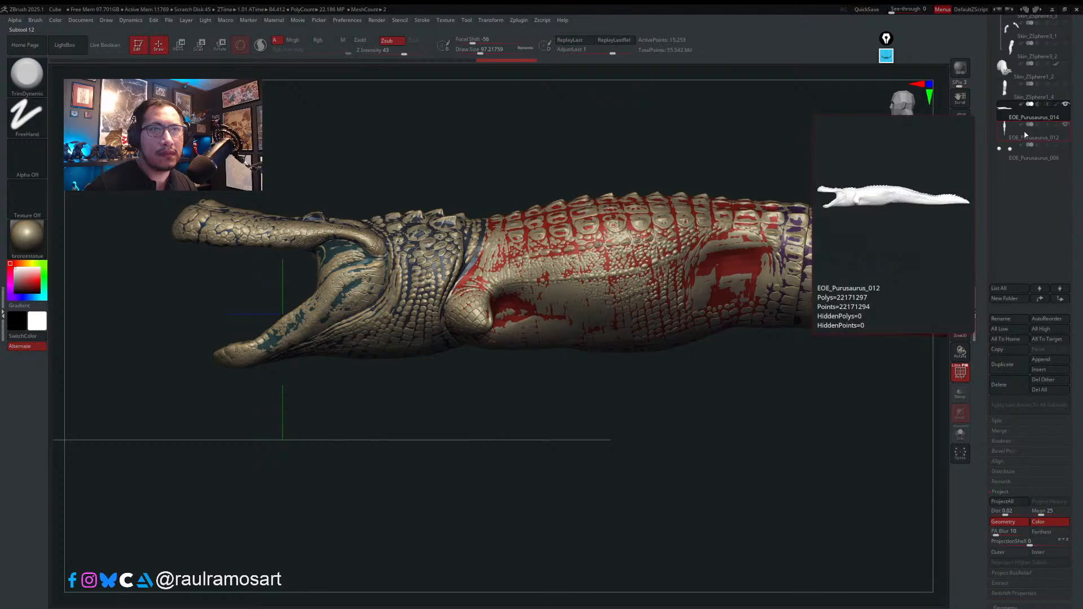
left_click(1025, 135)
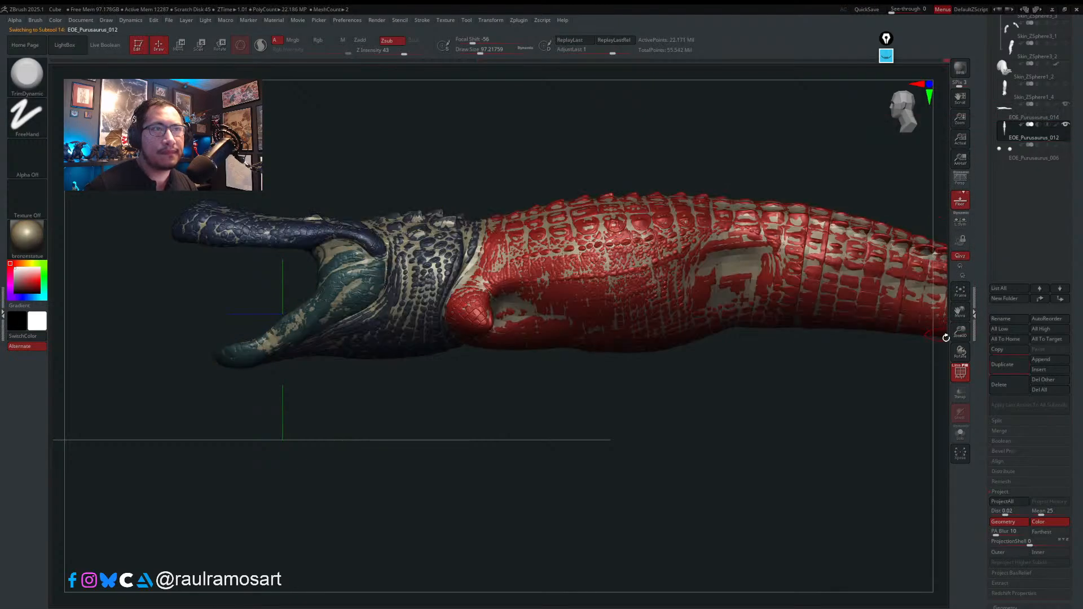
key("Up")
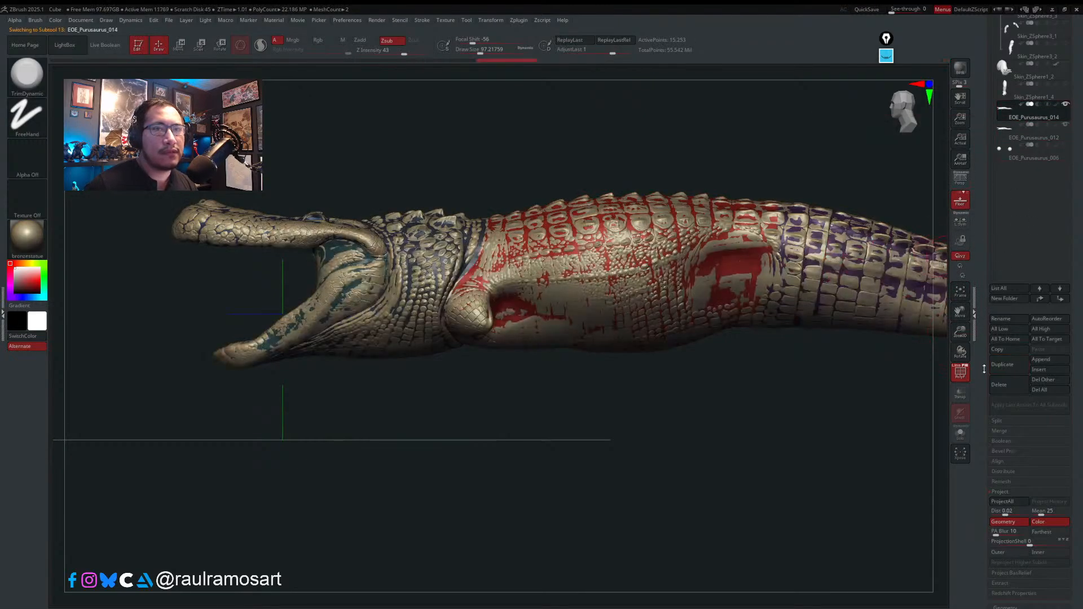
- Solo the remeshed EOE_Purusaurus_014 body and turn off its polygroup colours to inspect the head and back
left_click(966, 438)
key("shift+f")
key("shift+f")
key("shift+f")
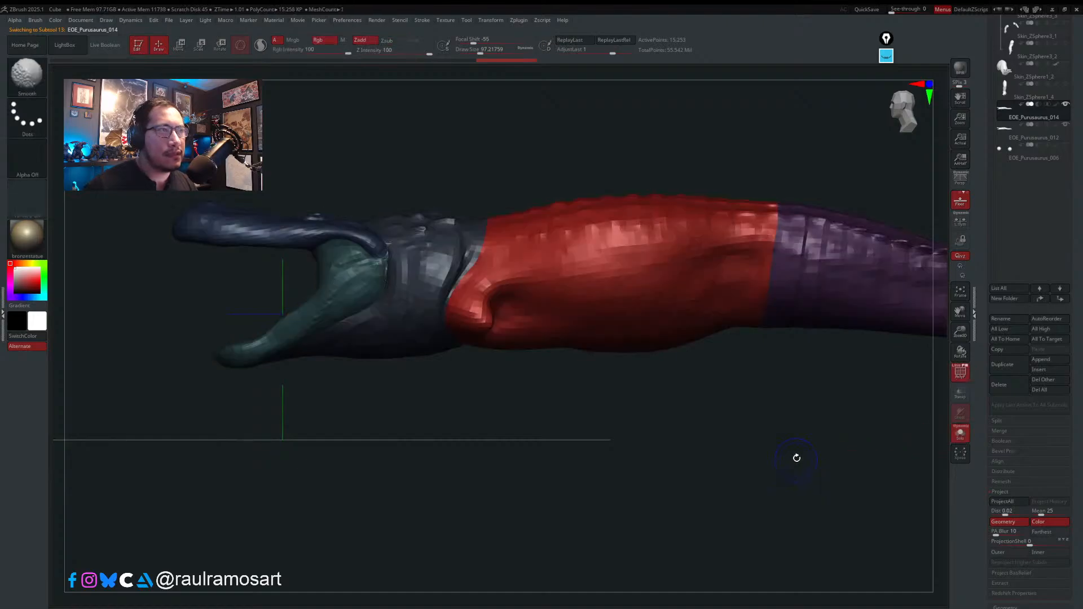
left_click_drag(776, 363, 657, 288)
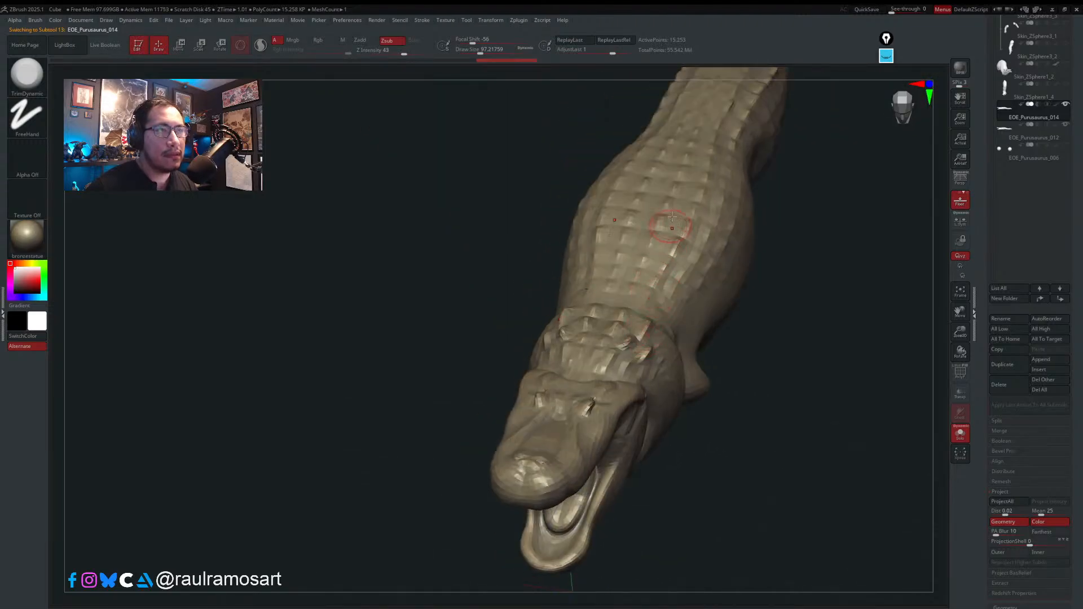
left_click(1021, 141)
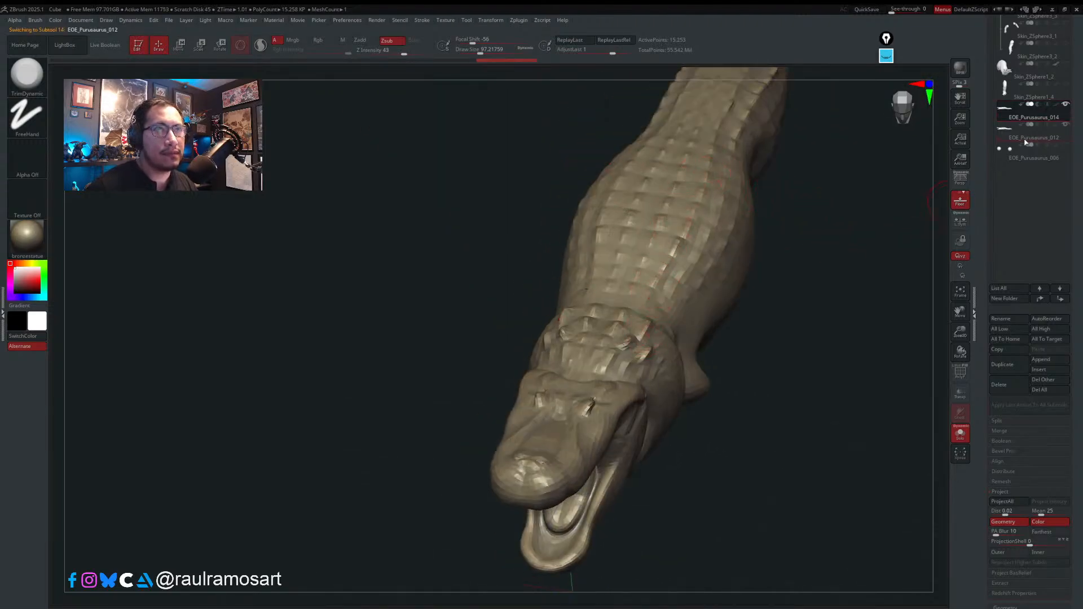
left_click(1033, 117)
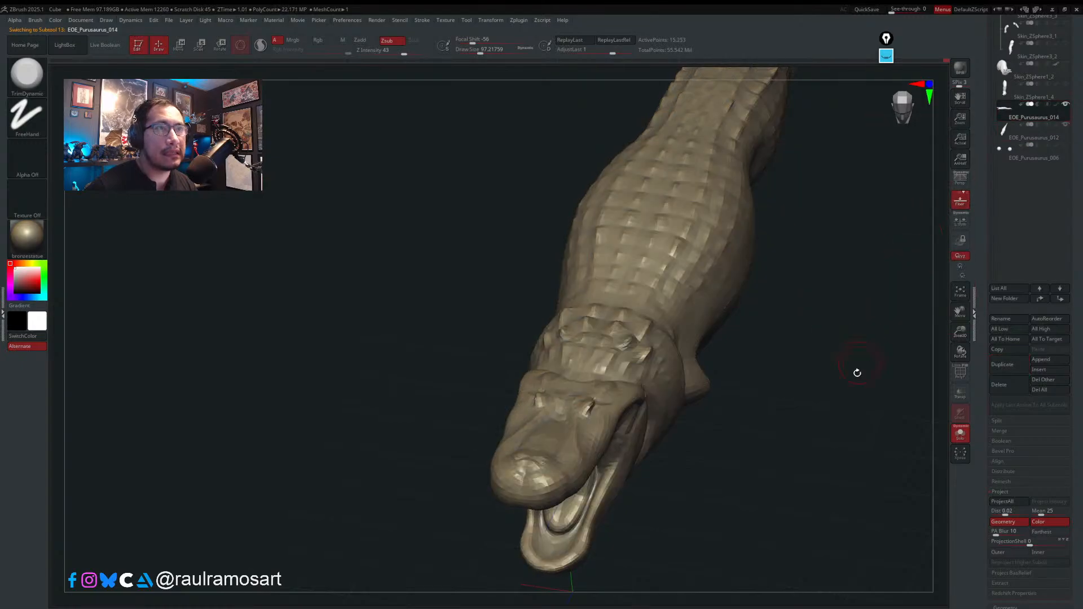
left_click_drag(855, 370, 821, 488)
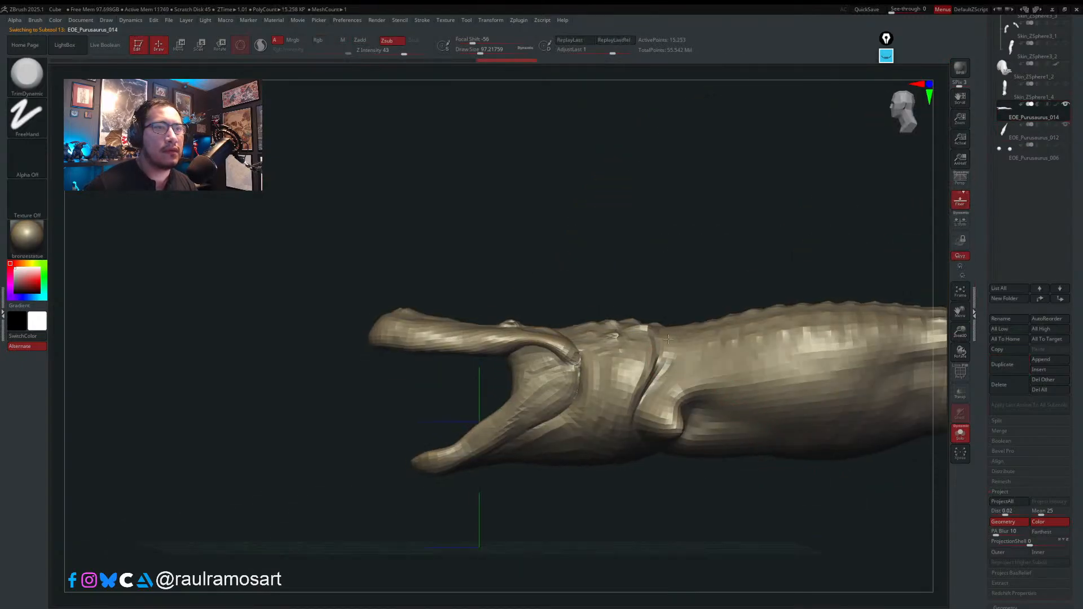
left_click_drag(782, 320, 745, 401)
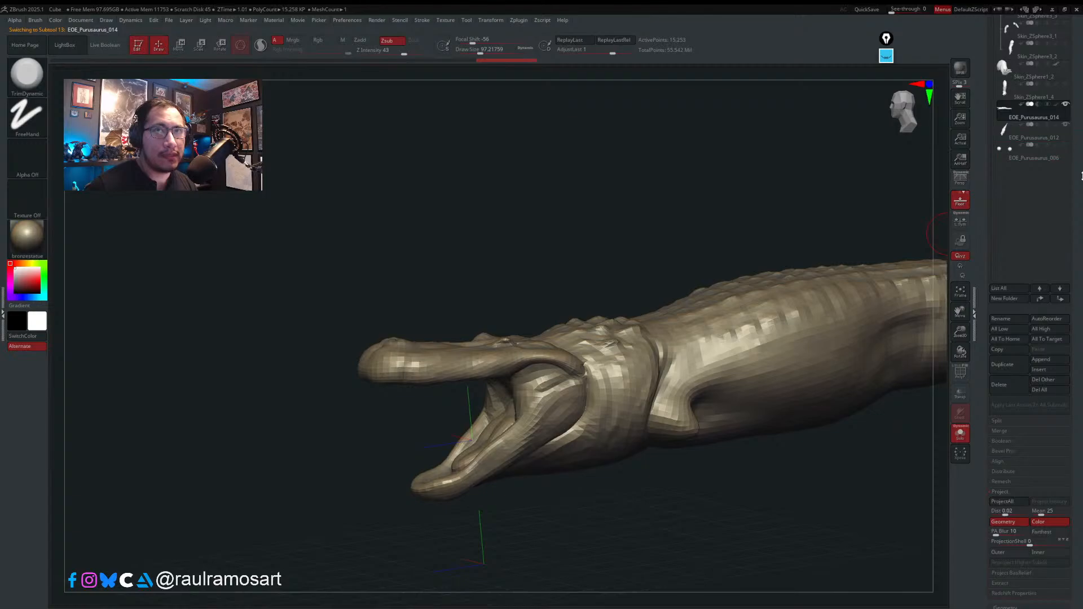
- Project the original body's shape onto the undivided remeshed copy with ProjectAll
scroll(1067, 212, "up", 10)
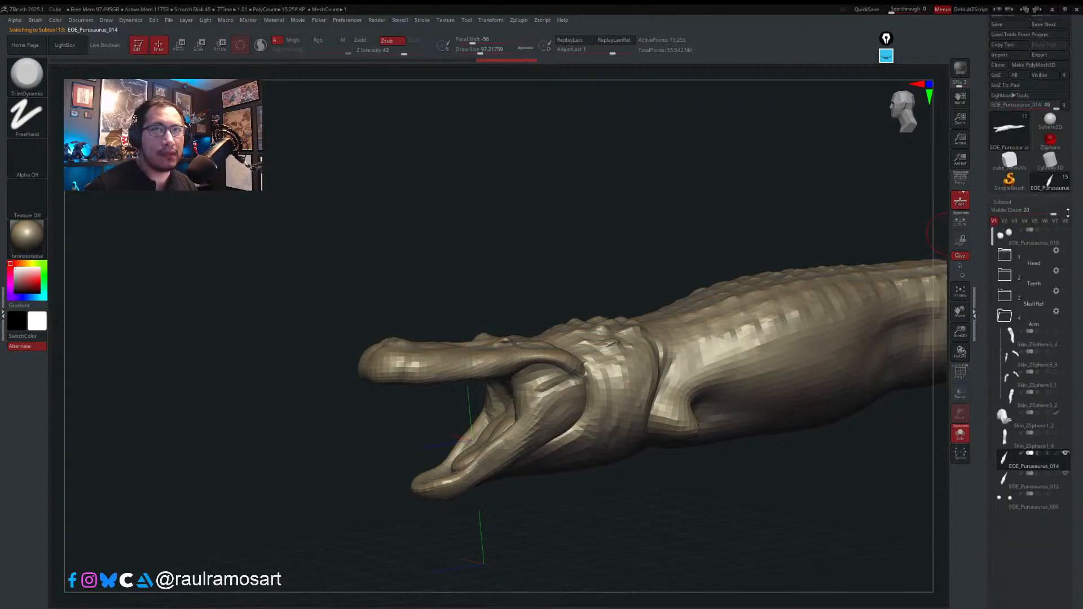
scroll(1067, 212, "down", 8)
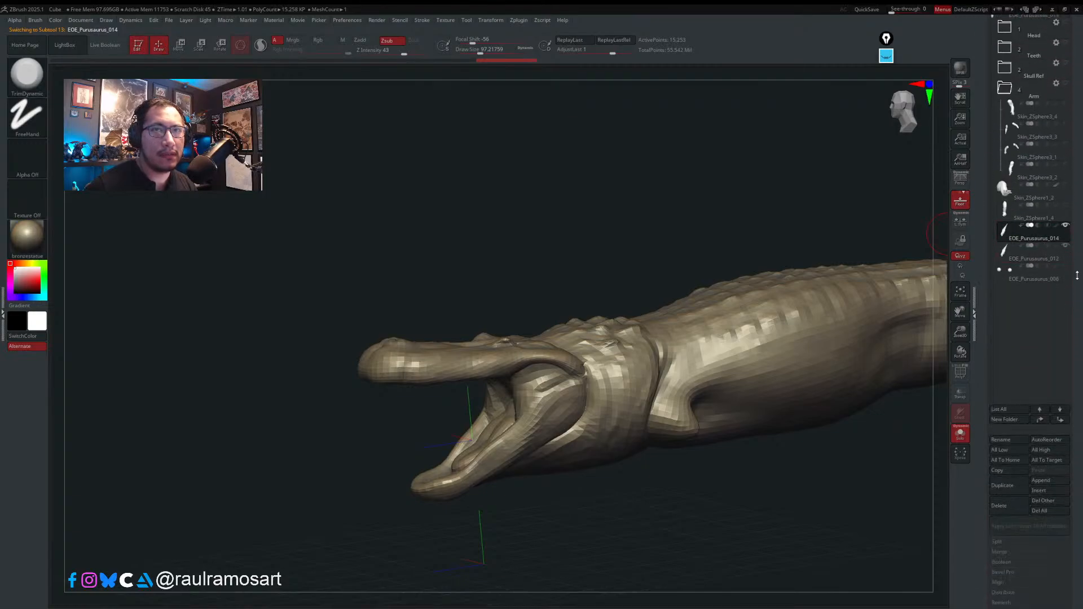
scroll(1077, 275, "down", 12)
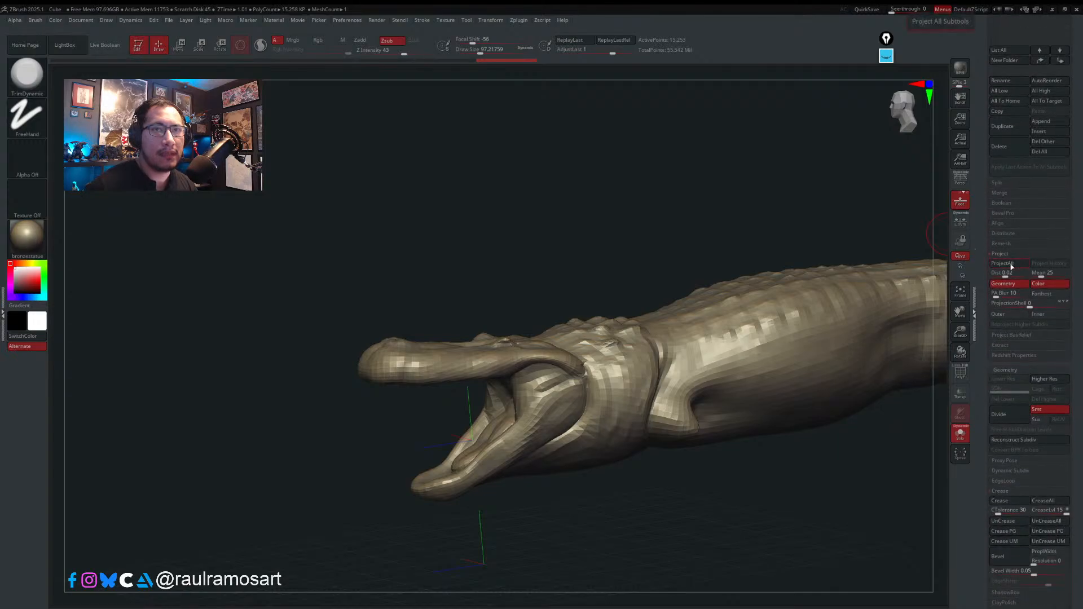
left_click(1002, 263)
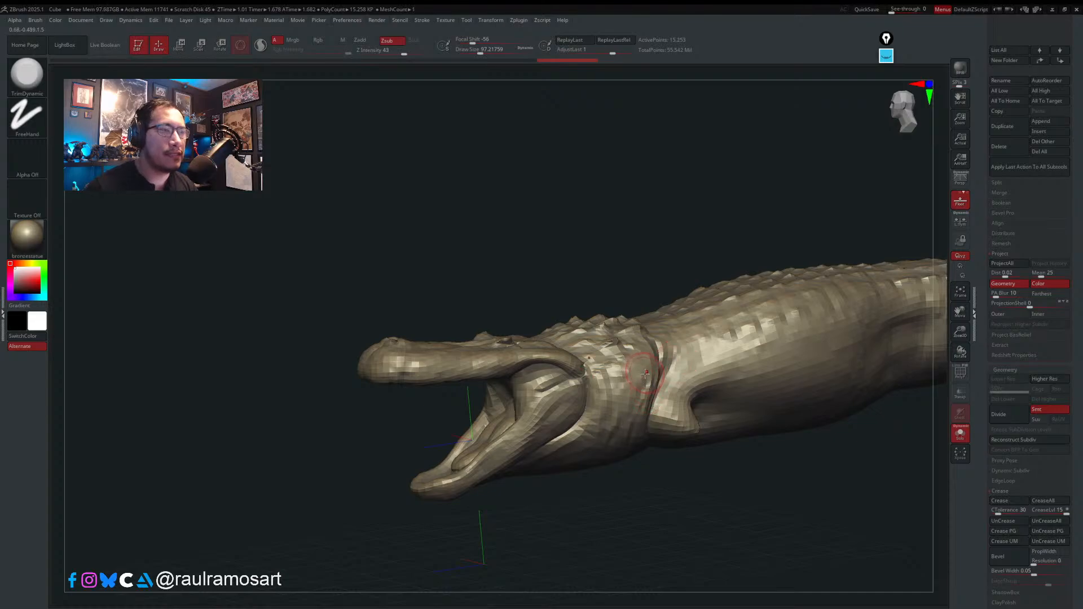
- Divide the remeshed body to subdivision level 2 and project the original's detail onto it
key("ctrl+d")
mouse_move(624, 362)
right_mouse_down()
mouse_move(669, 342)
mouse_move(652, 355)
right_mouse_up()
left_click(1002, 263)
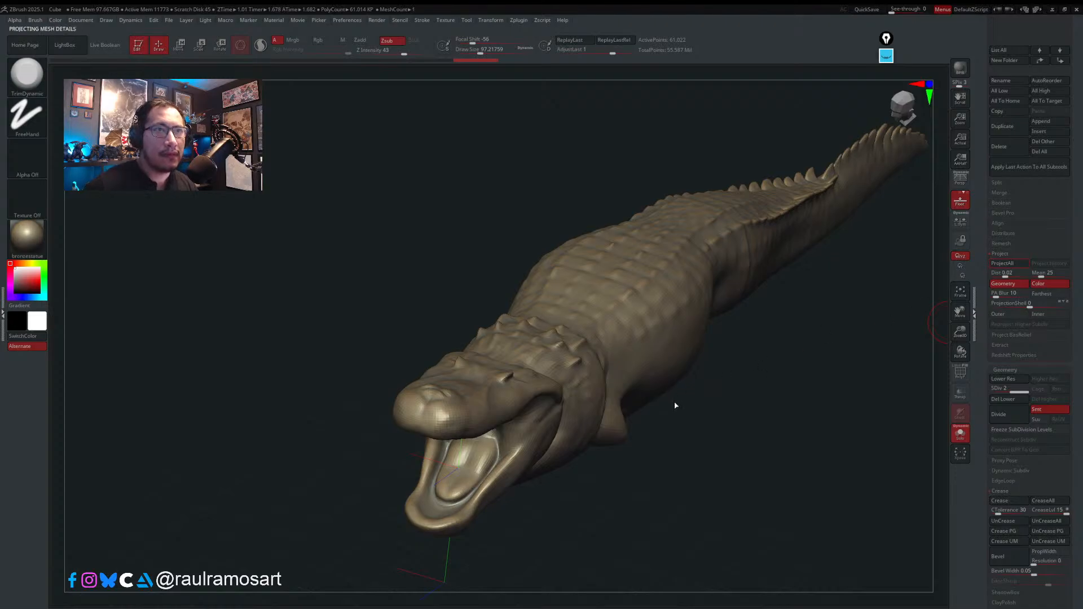
- Divide the remeshed body to subdivision level 3 and project the original's finer scale detail onto it
mouse_move(679, 395)
right_mouse_down()
mouse_move(676, 367)
mouse_move(679, 380)
right_mouse_up()
key("d")
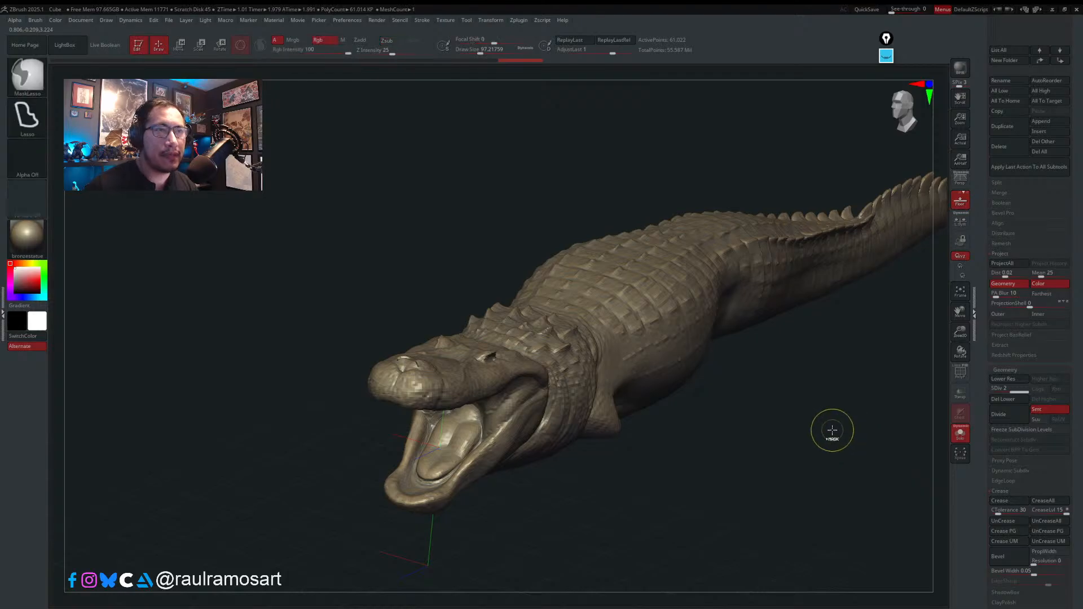
left_click(1002, 263)
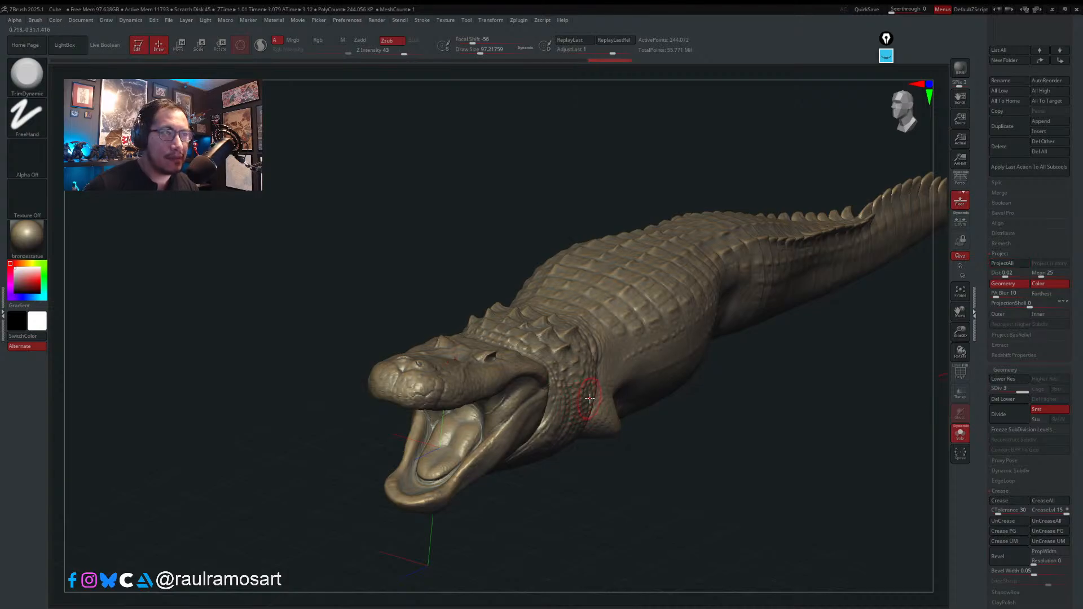
- Examine the remeshed body's polygroups and wireframe around the neck and flank, comparing its level 3 surface with the original's scale detail
right_click_drag(587, 387, 894, 263)
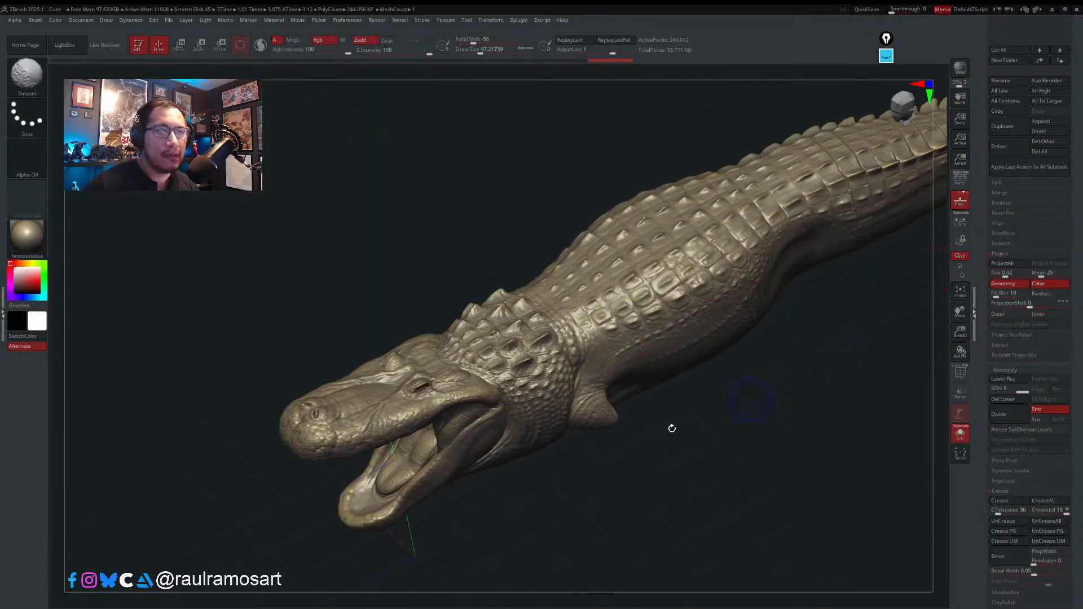
key("shift+f")
left_click(957, 367)
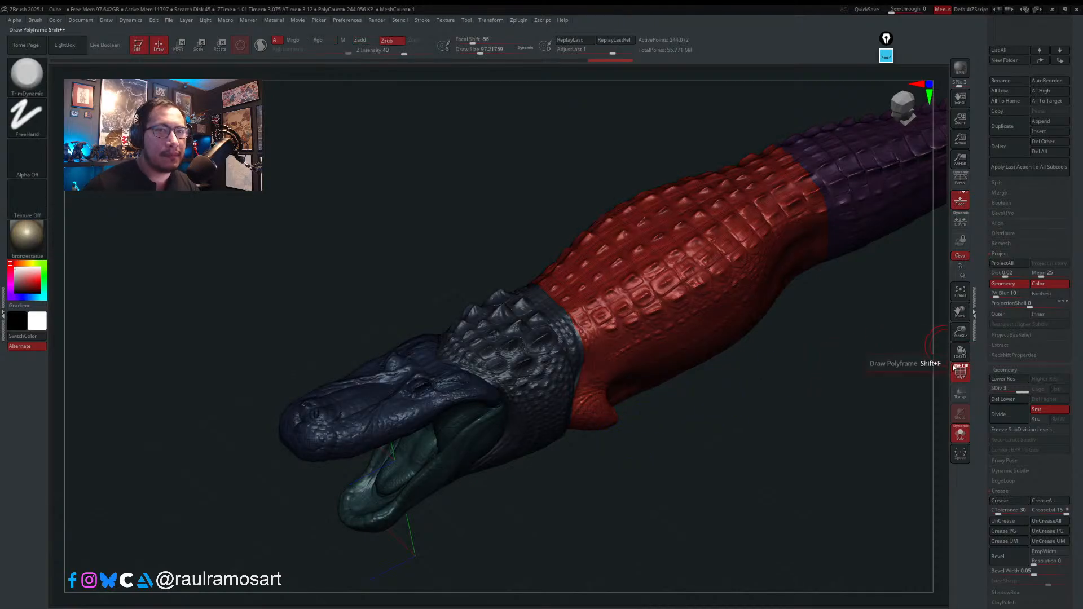
right_click_drag(585, 354, 612, 350, "ctrl")
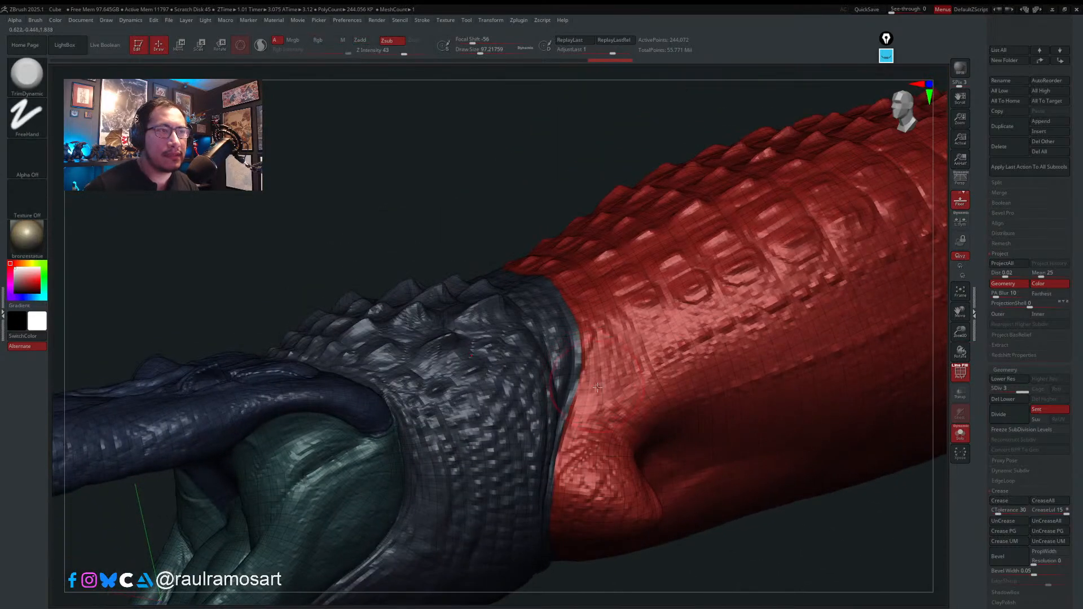
left_click(959, 433)
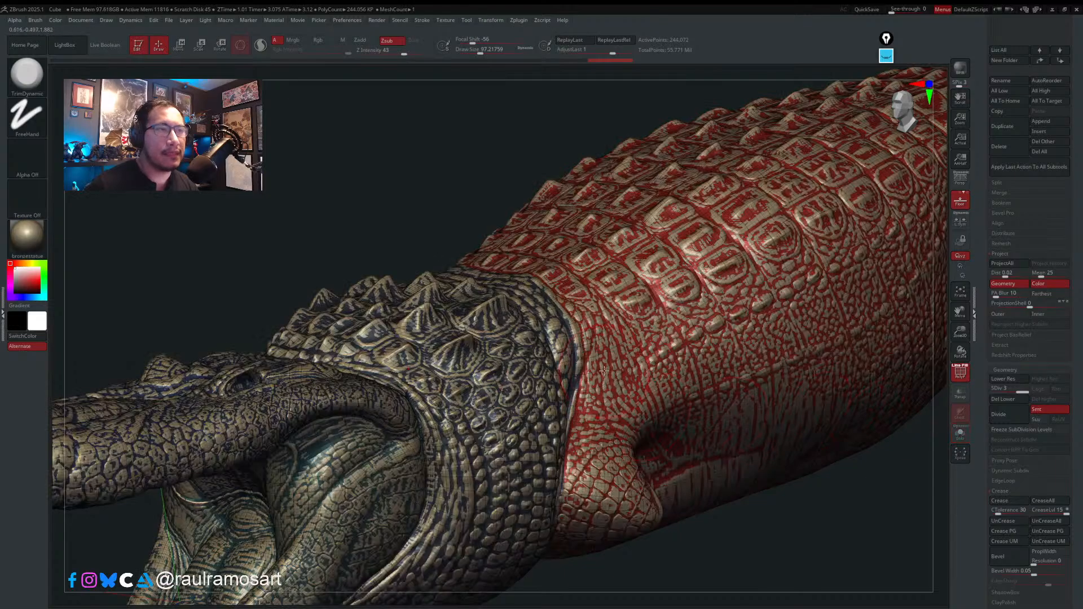
left_click(959, 433)
mouse_move(640, 395)
right_mouse_down()
mouse_move(618, 316)
mouse_move(620, 248)
mouse_move(647, 389)
mouse_move(633, 369)
mouse_move(645, 368)
mouse_move(612, 376)
mouse_move(622, 434)
right_mouse_up()
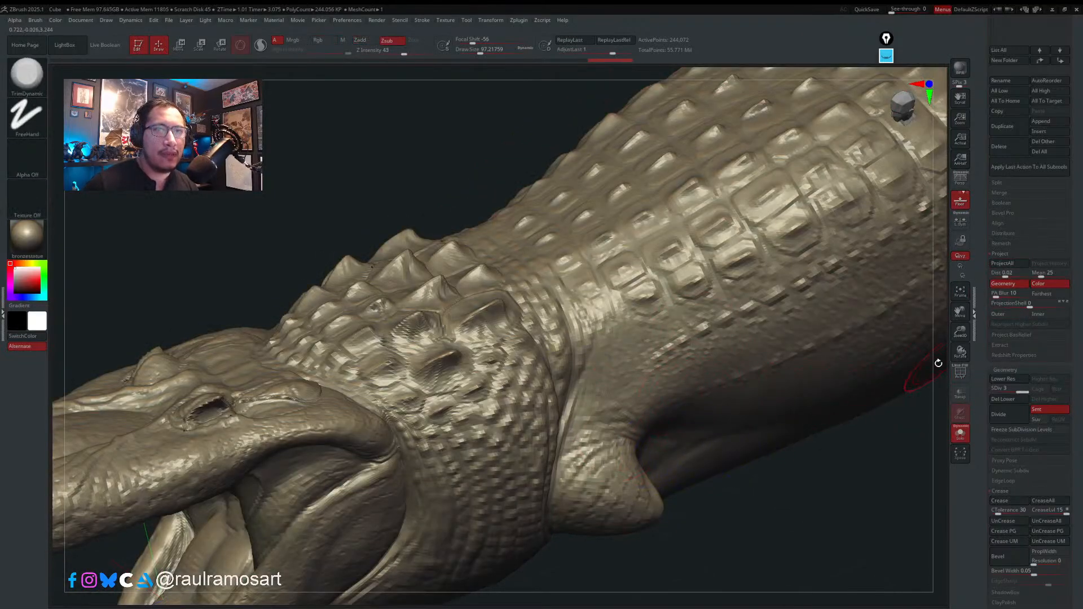
- Divide the remeshed body to subdivision levels 4 and 5, projecting the original's detail onto it at each level
key("ctrl+d")
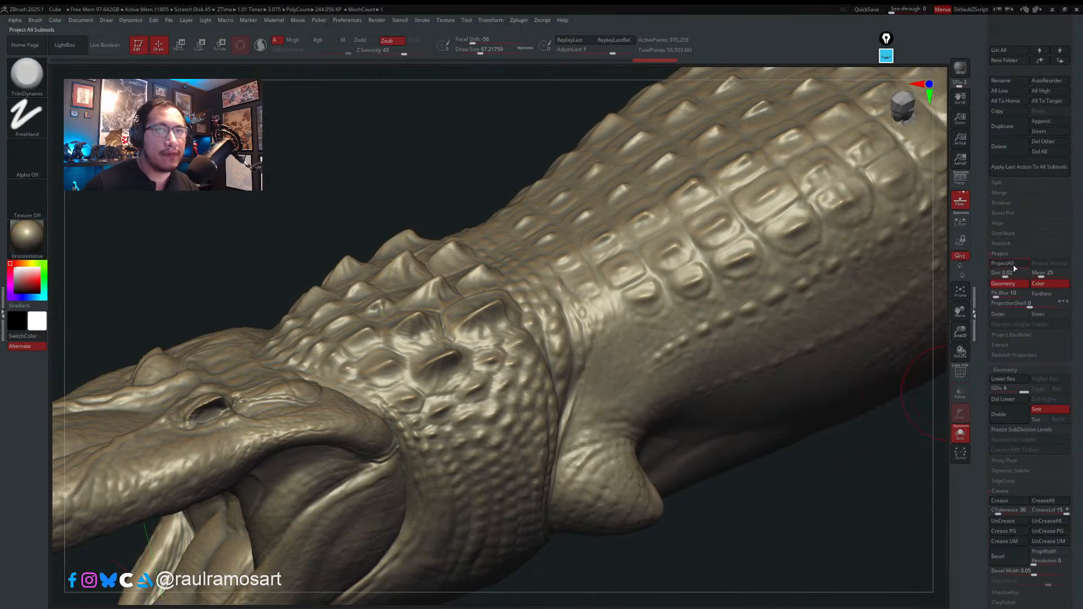
left_click(993, 264)
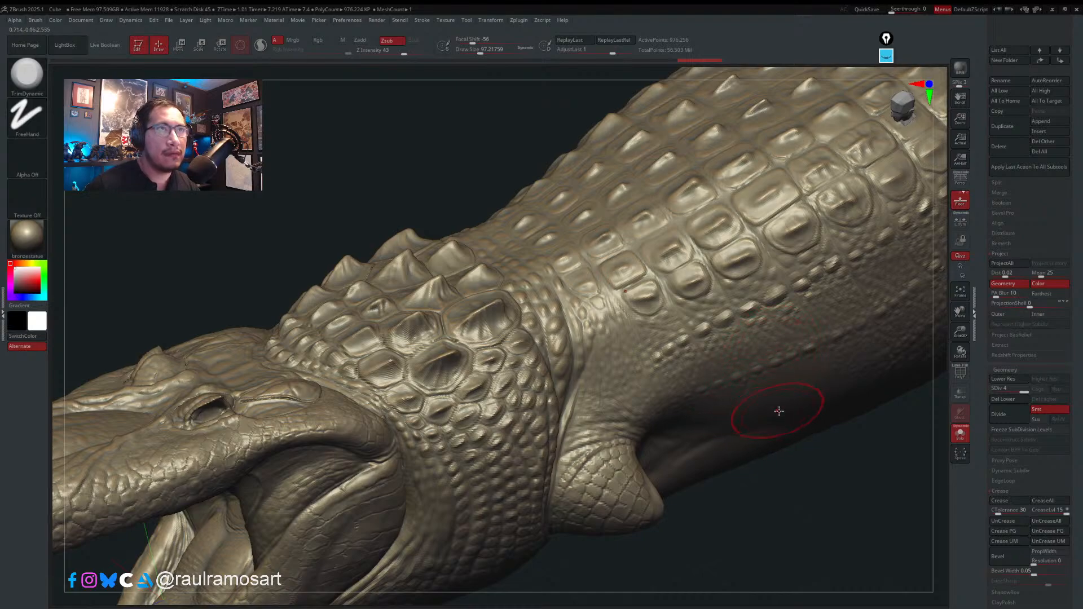
key("ctrl+d")
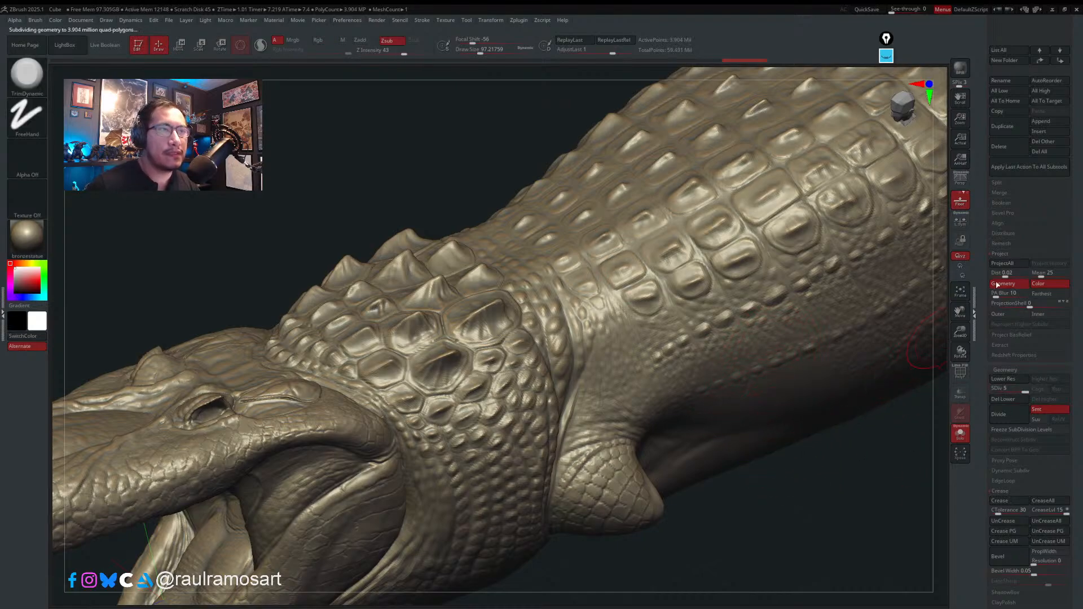
left_click(1001, 264)
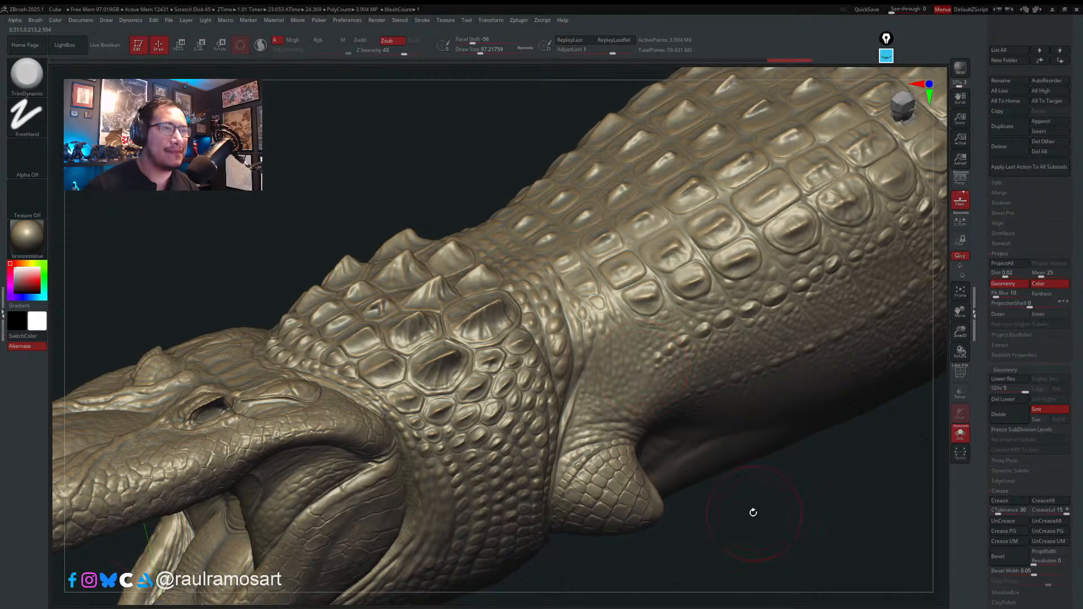
- Check the jaw and flank scales, then run ProjectAll once more at subdivision level 5
left_click_drag(761, 526, 747, 479)
mouse_move(747, 480)
right_mouse_down("ctrl")
mouse_move(614, 385)
mouse_move(650, 411)
mouse_move(643, 381)
right_mouse_up("ctrl")
key("shift+f")
key("shift+f")
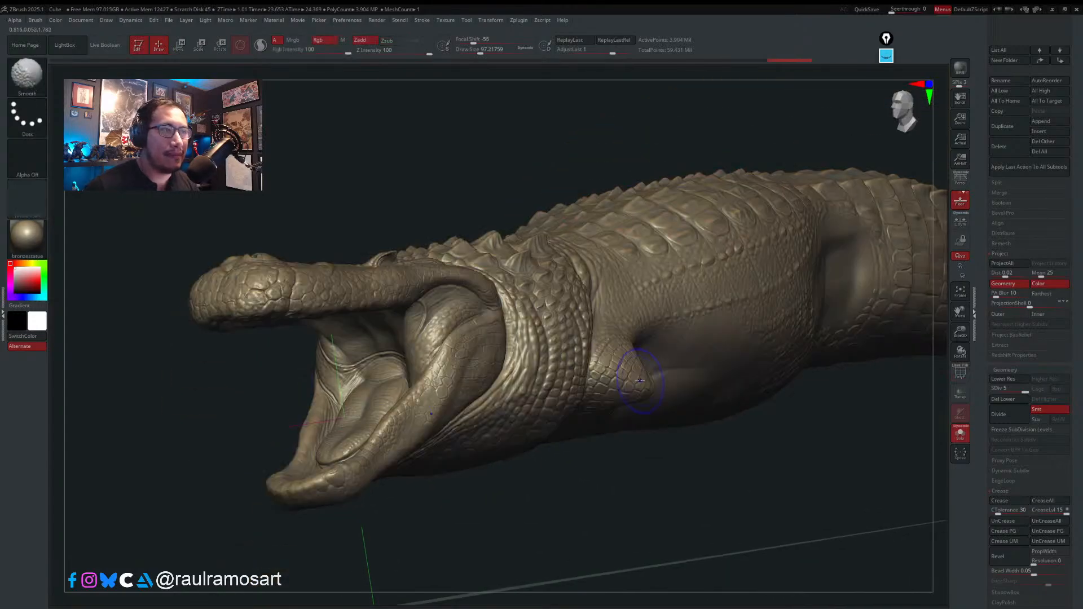
left_click(1002, 263)
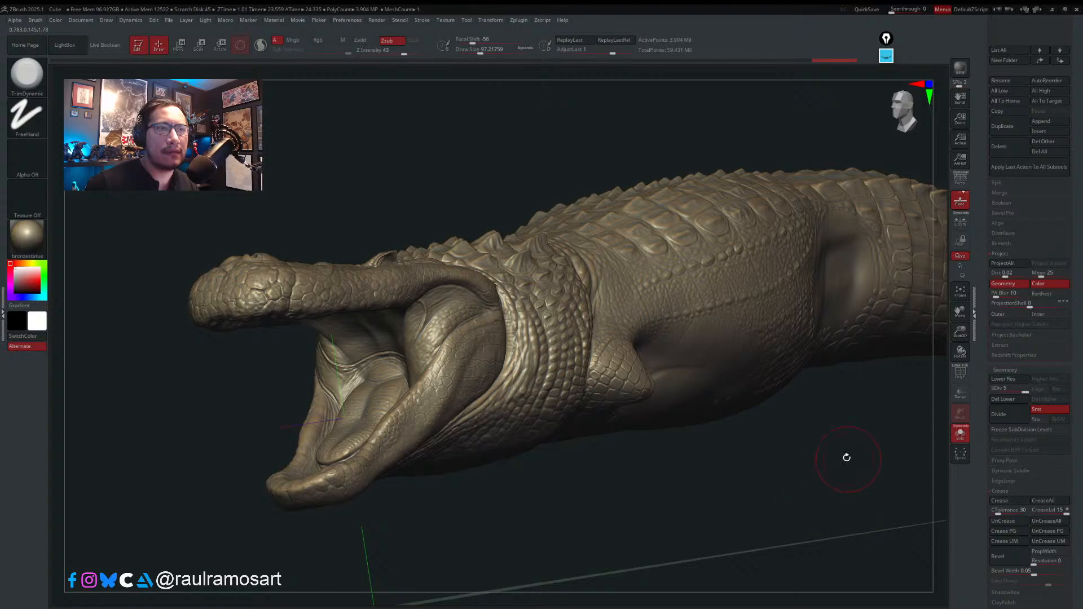
- Divide the remeshed body to subdivision level 6 and project the original's finest skin detail onto it
left_click_drag(810, 444, 677, 433, "alt")
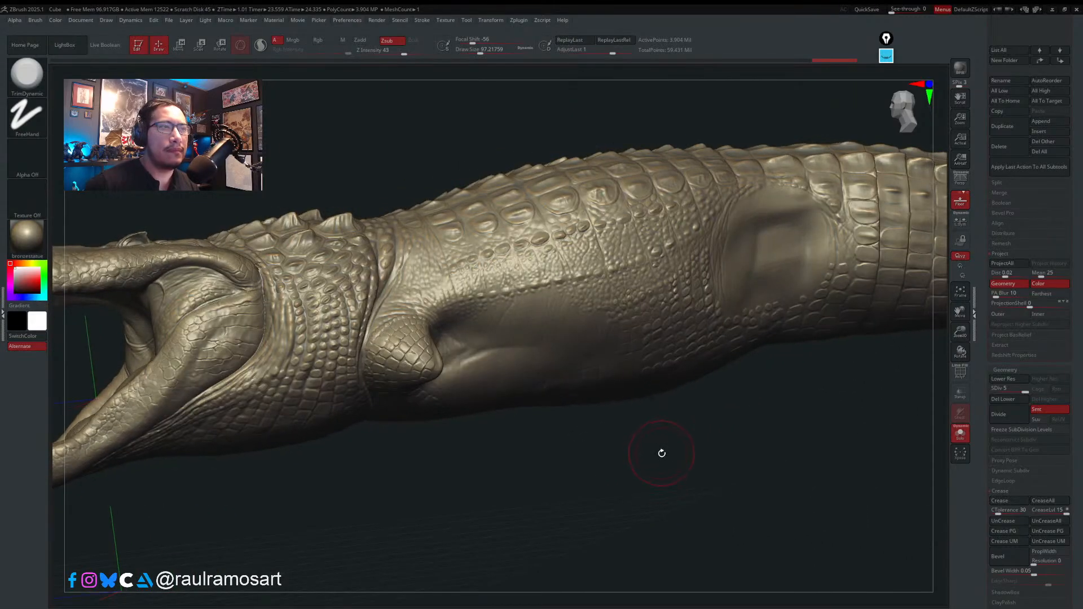
key("ctrl+d")
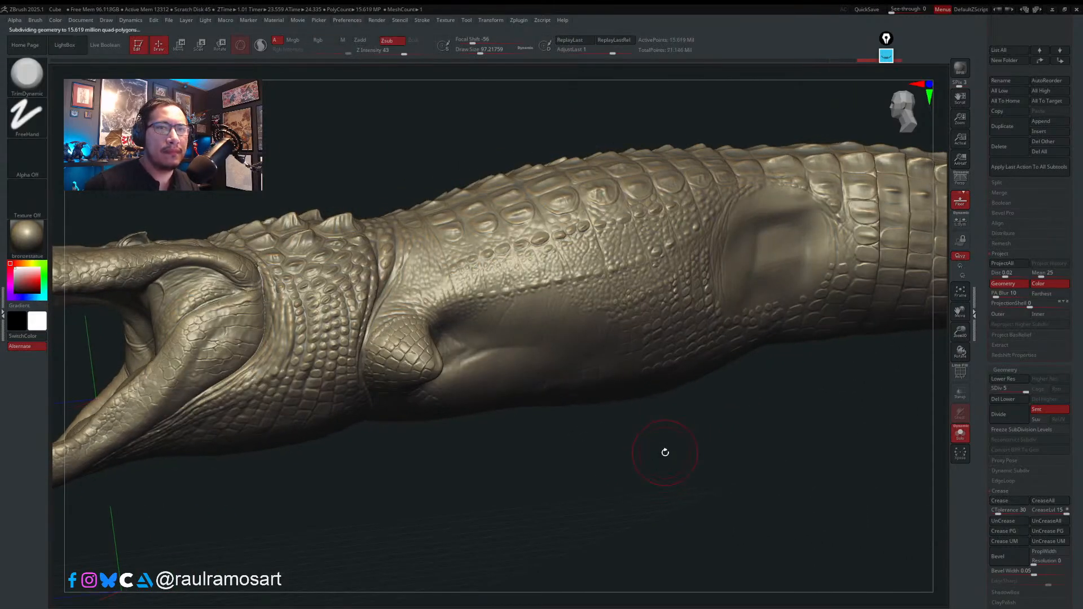
mouse_move(665, 451)
left_mouse_down()
mouse_move(679, 456)
mouse_move(675, 446)
left_mouse_up()
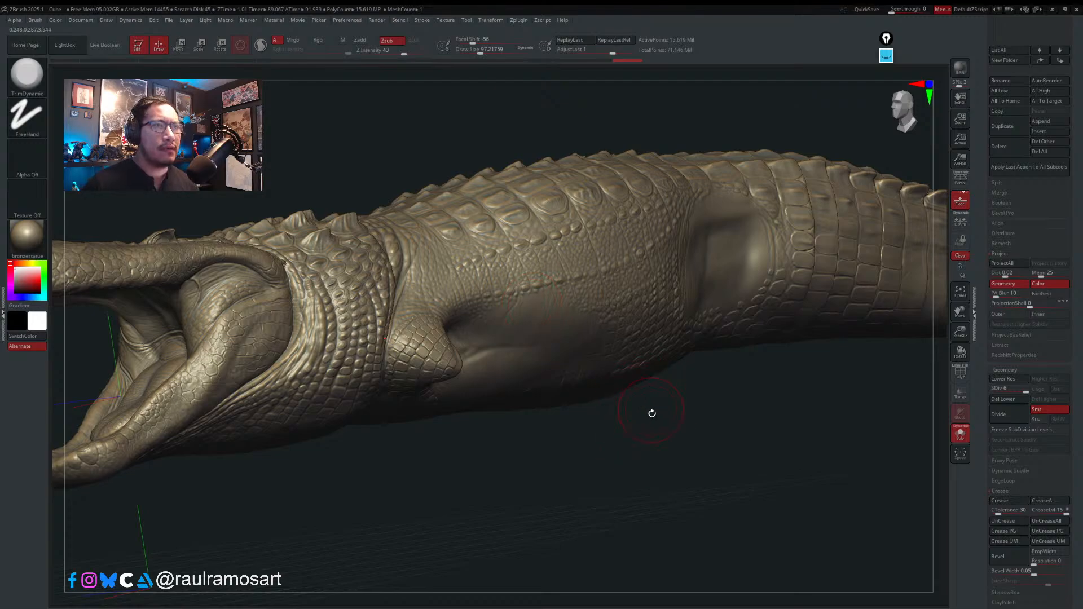
- Compare the reprojected EOE_Purusaurus_014 with the original EOE_Purusaurus_012 along the flank and tail, alternating between the two subtools
left_click_drag(630, 425, 638, 420)
scroll(1067, 248, "up", 10)
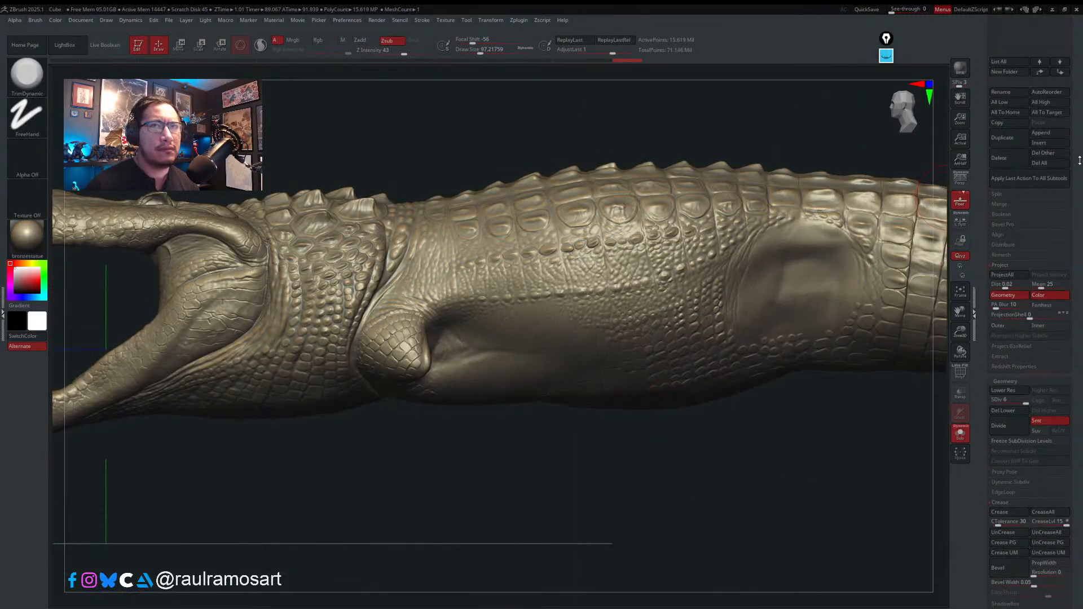
left_click(1018, 397)
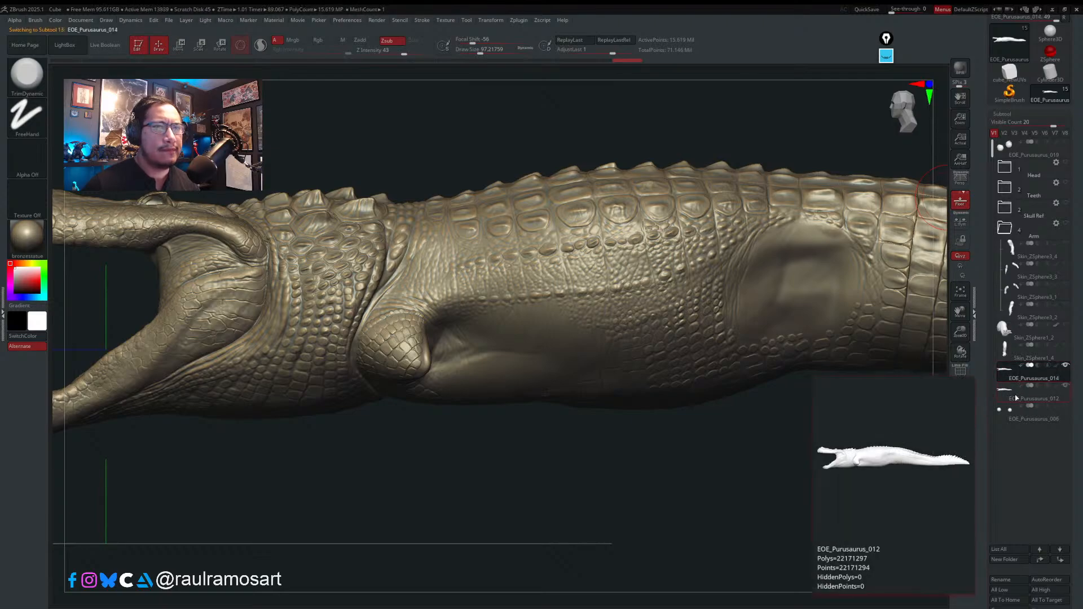
left_click(1014, 393)
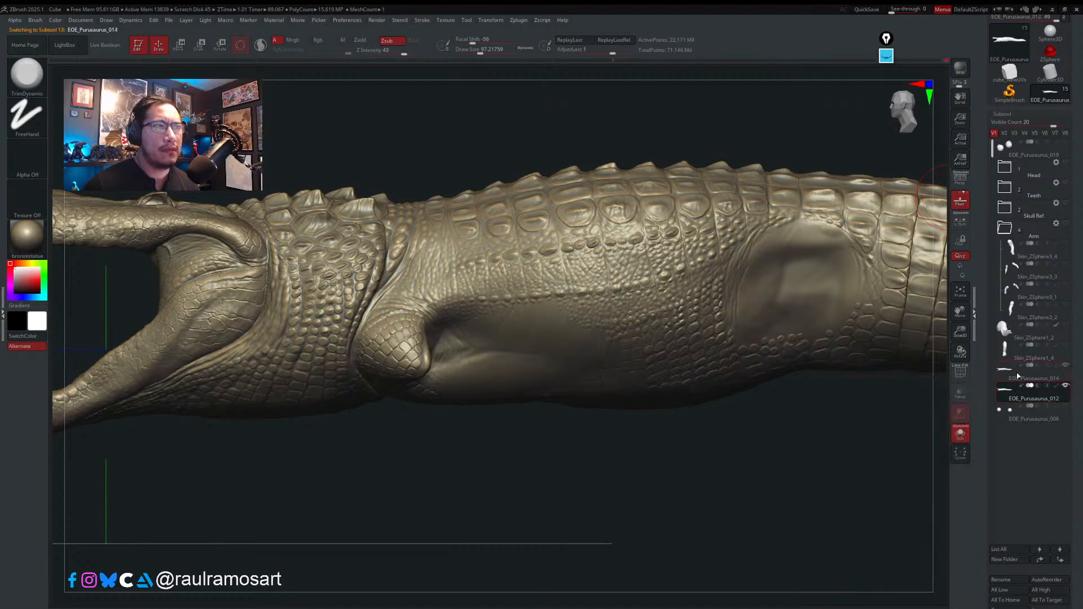
left_click(1019, 375)
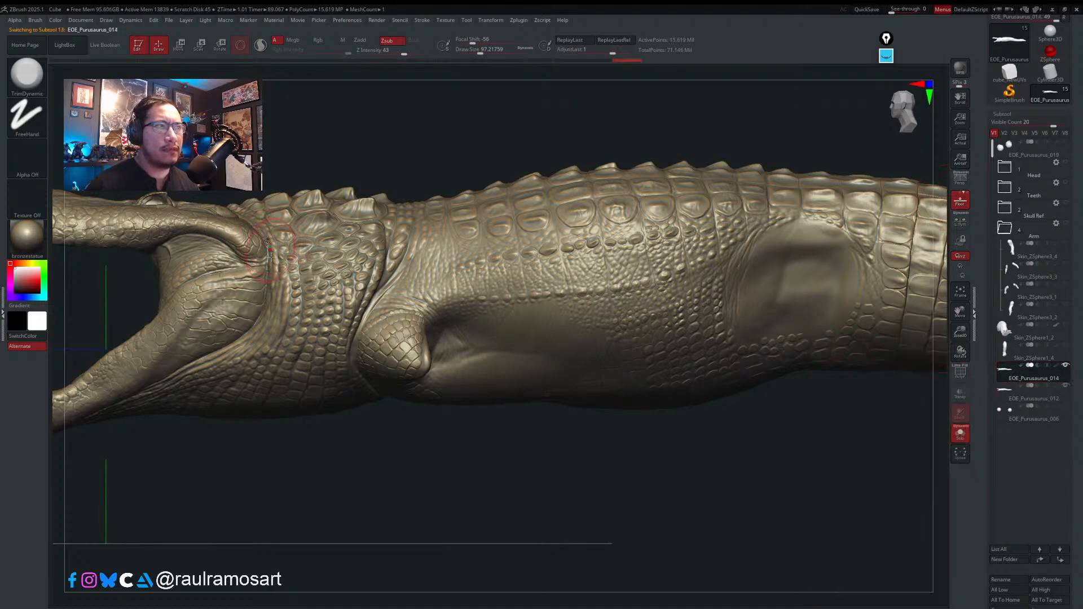
left_click(1015, 397)
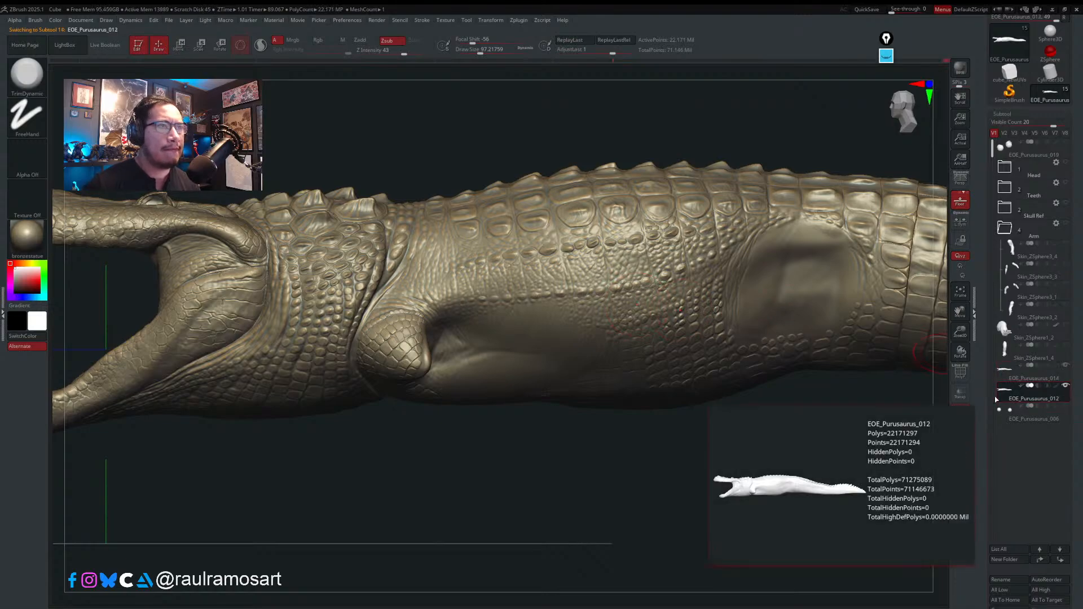
left_click_drag(703, 457, 294, 451, "alt")
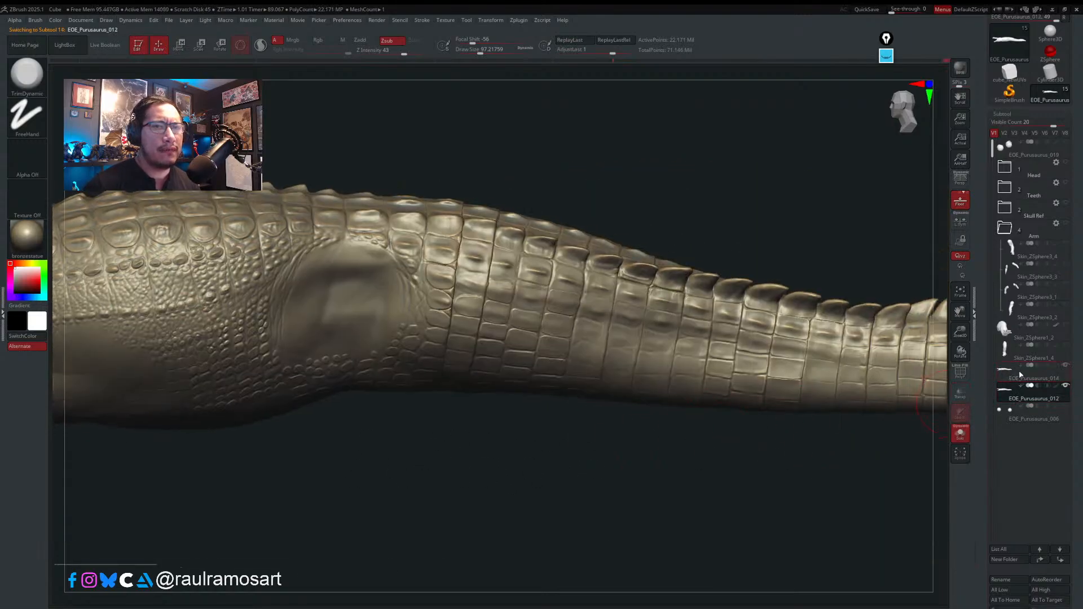
left_click(1015, 382)
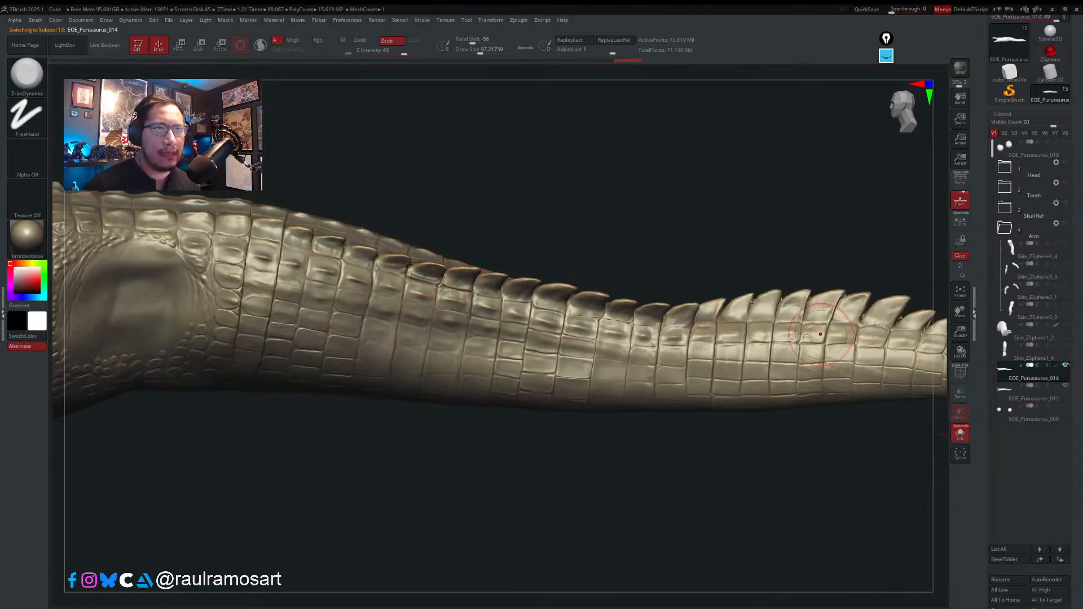
left_click(1019, 395)
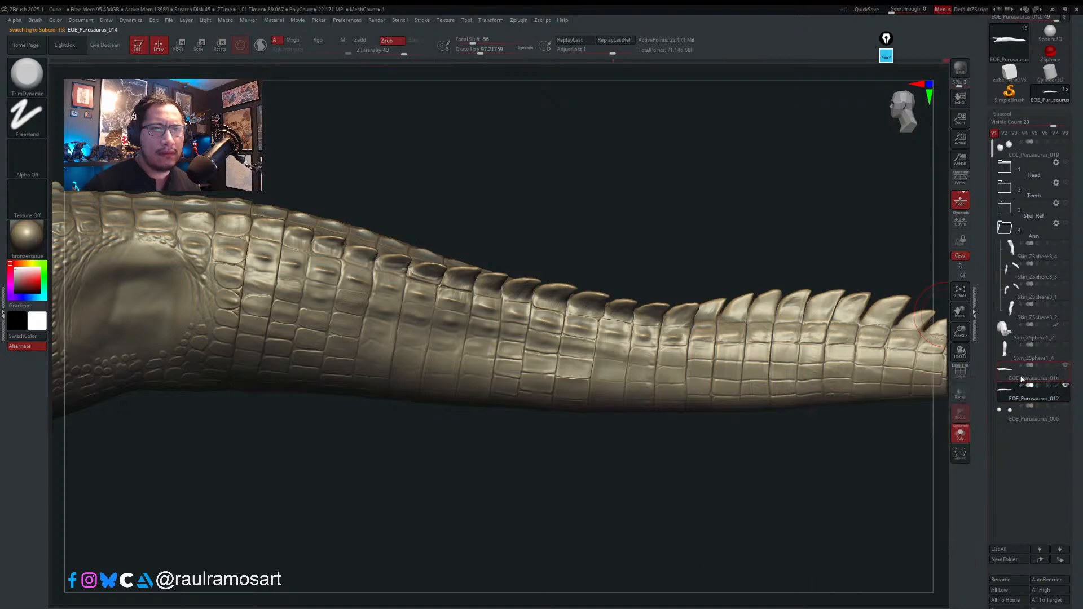
left_click(1021, 379)
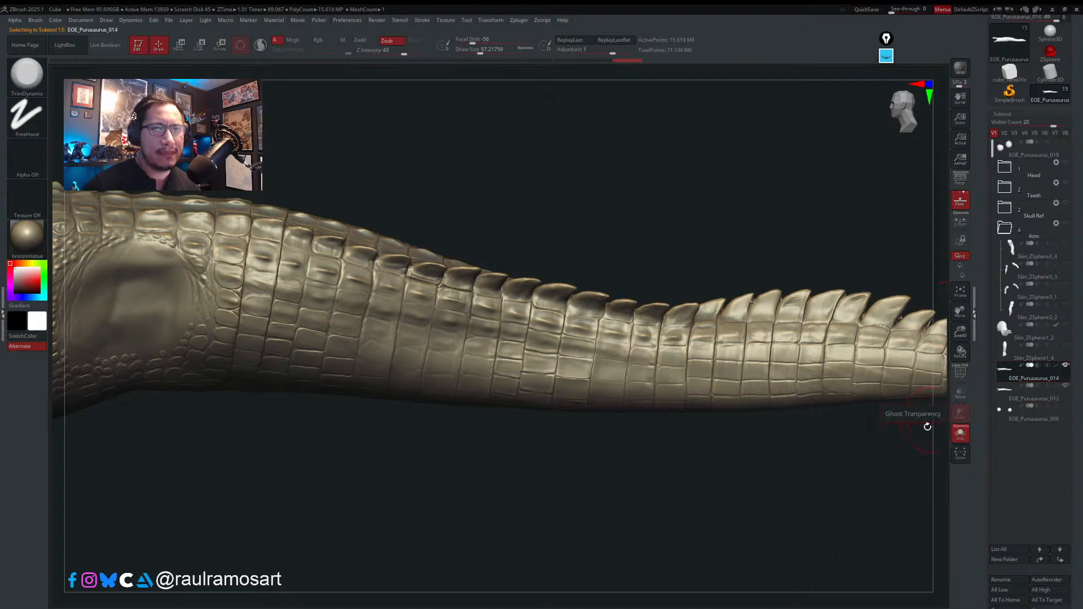
left_click_drag(923, 438, 693, 463, "alt")
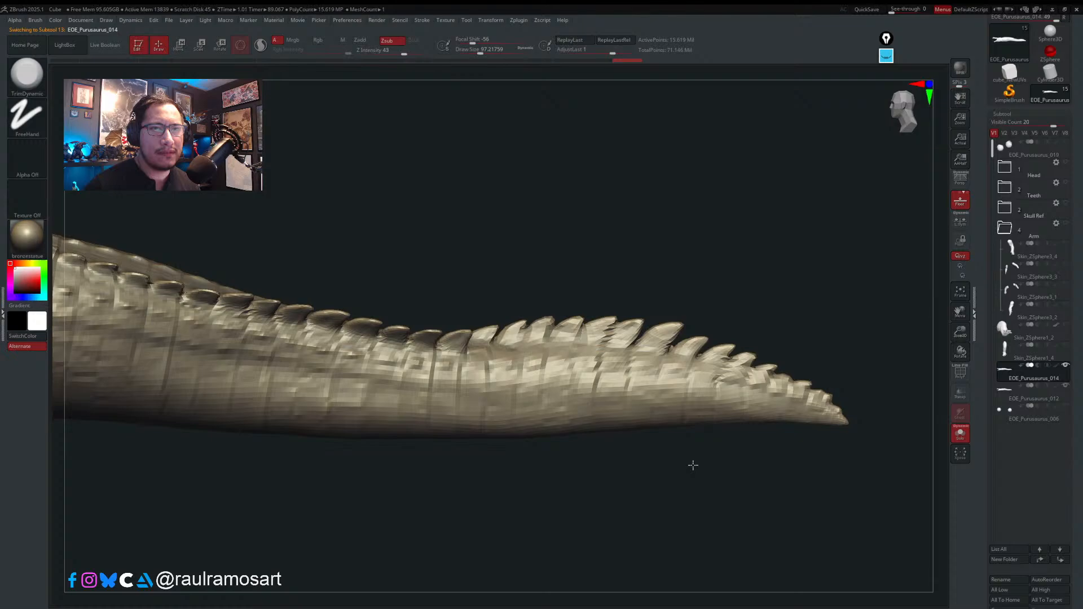
left_click(1024, 399)
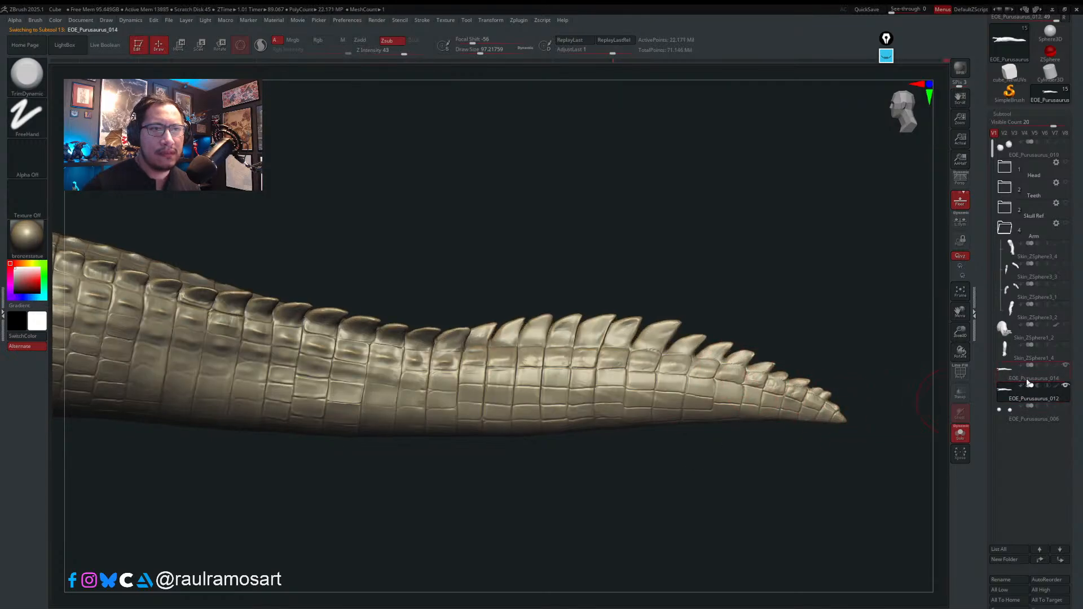
left_click(1027, 383)
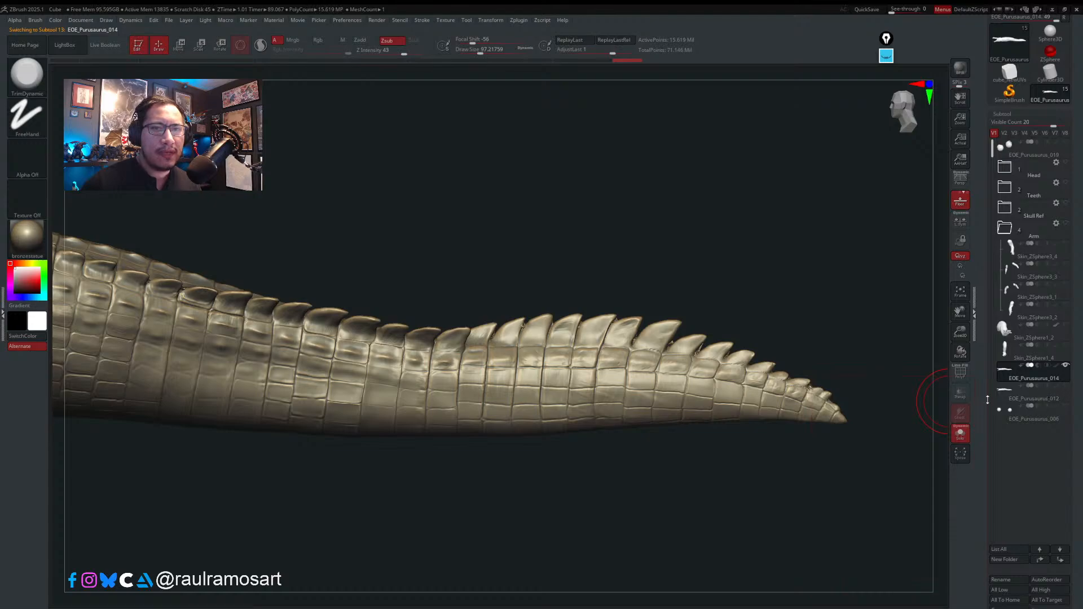
- Smooth the jagged projection artifacts between the rear tail spikes of EOE_Purusaurus_014 with a draw size of 18
right_click_drag(668, 320, 690, 353, "ctrl")
key("s")
left_click_drag(702, 342, 694, 341)
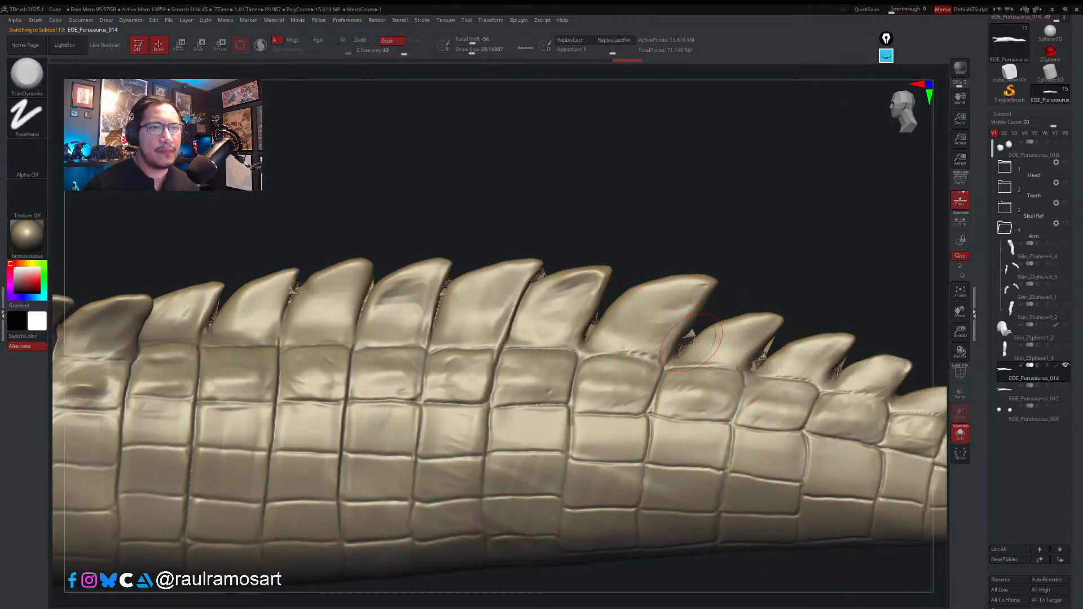
key("s")
mouse_move(765, 359)
left_mouse_down()
mouse_move(766, 348)
mouse_move(757, 359)
left_mouse_up()
key("s")
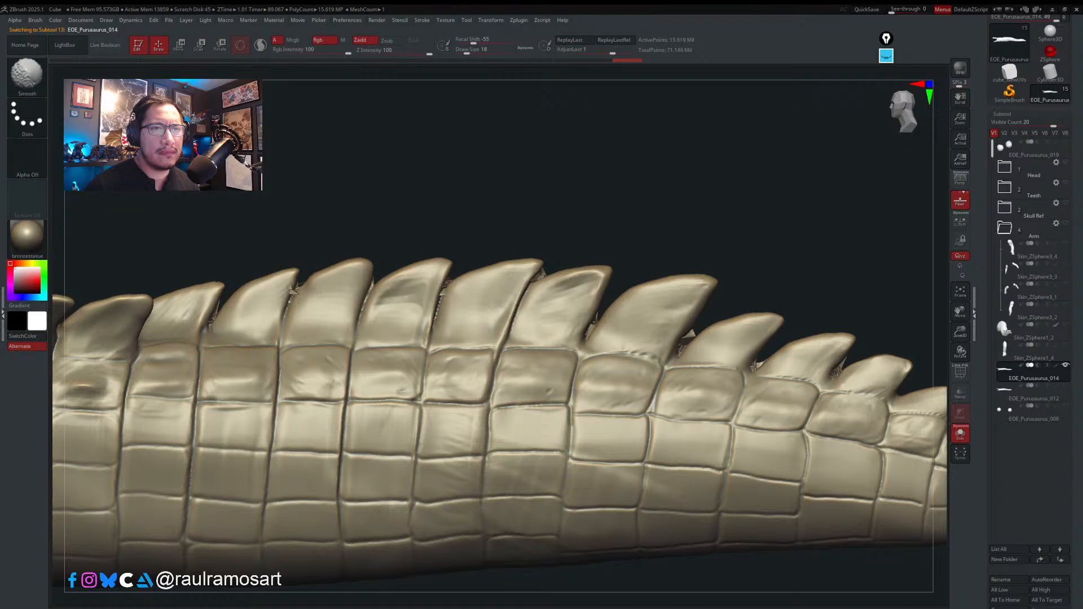
left_click_drag(837, 366, 833, 374, "shift")
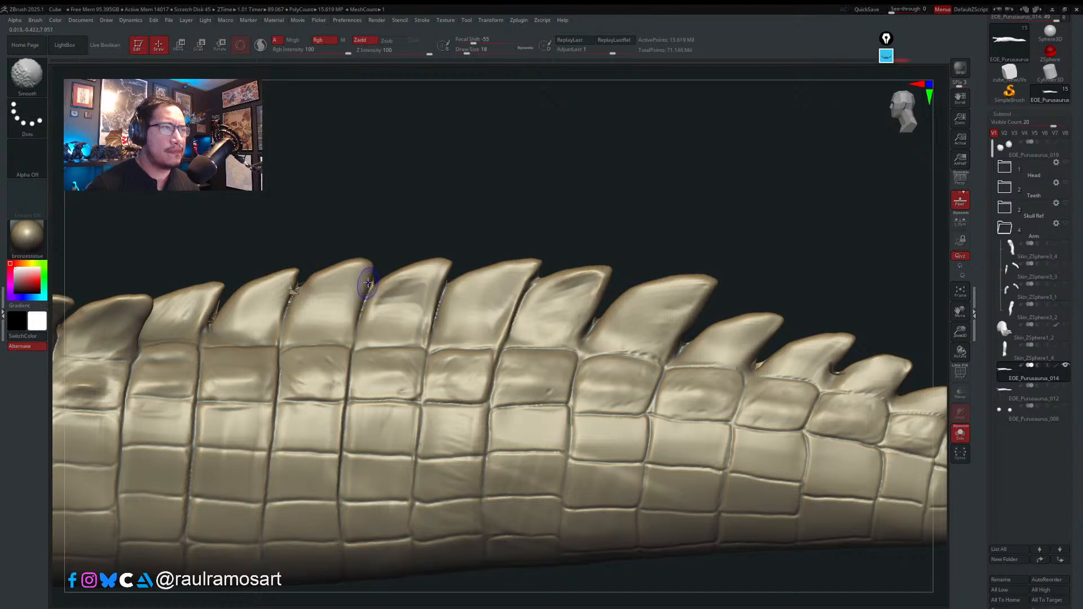
- Smooth the remaining rough gaps between the next tail spikes towards the body
right_click_drag(350, 331, 634, 319, "alt")
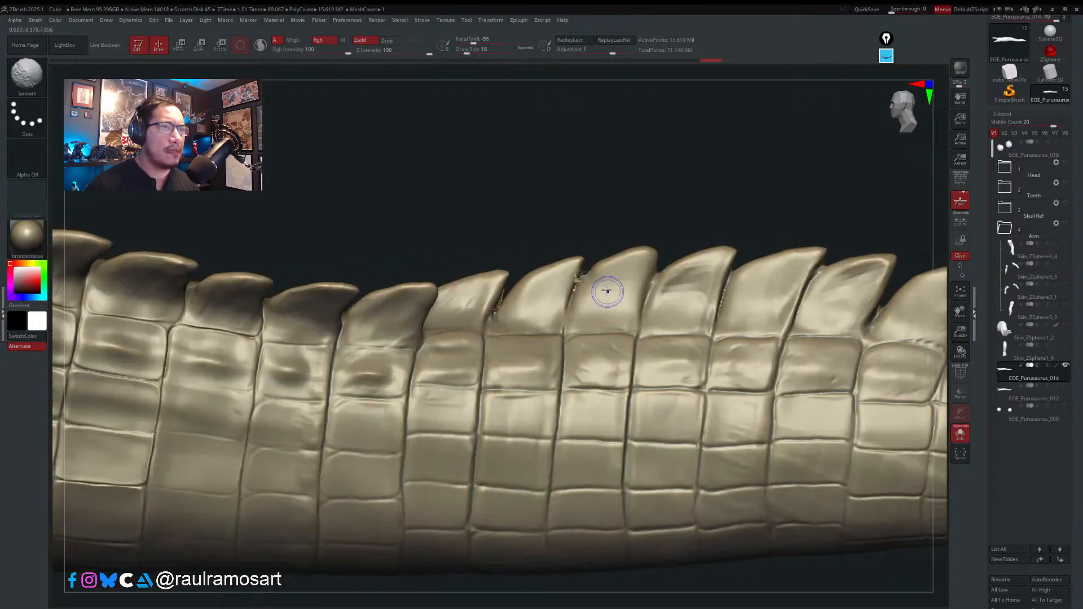
left_click_drag(575, 287, 582, 276, "shift")
left_click_drag(499, 299, 494, 305, "shift")
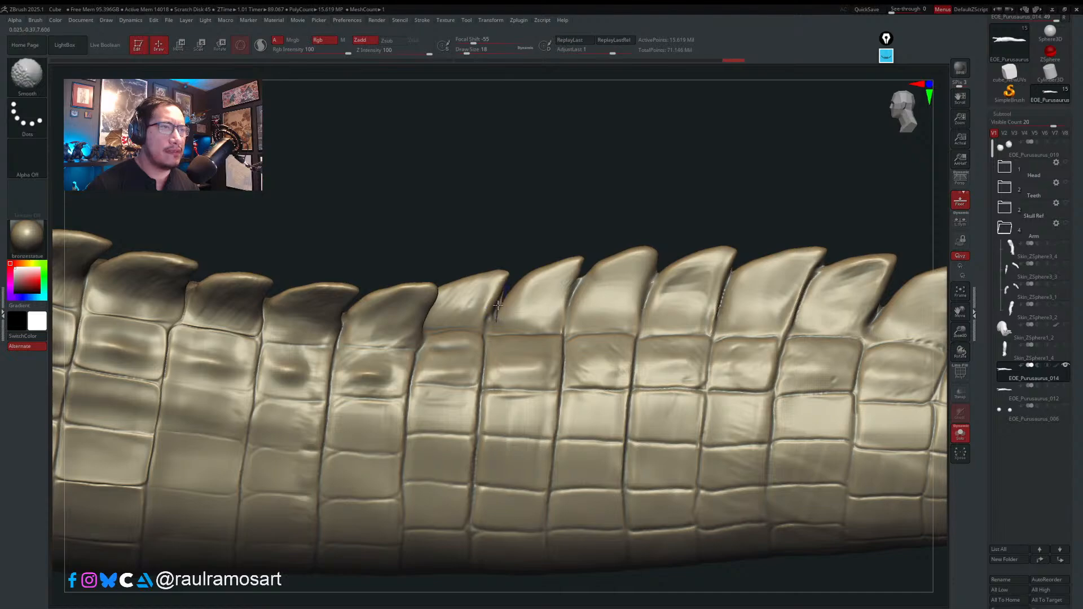
- Smooth the projection artifacts between the paired mid-tail spikes, working on both sides of the ridge
mouse_move(311, 354)
right_mouse_down("alt")
mouse_move(522, 379)
mouse_move(544, 390)
mouse_move(530, 389)
mouse_move(546, 428)
right_mouse_up("alt")
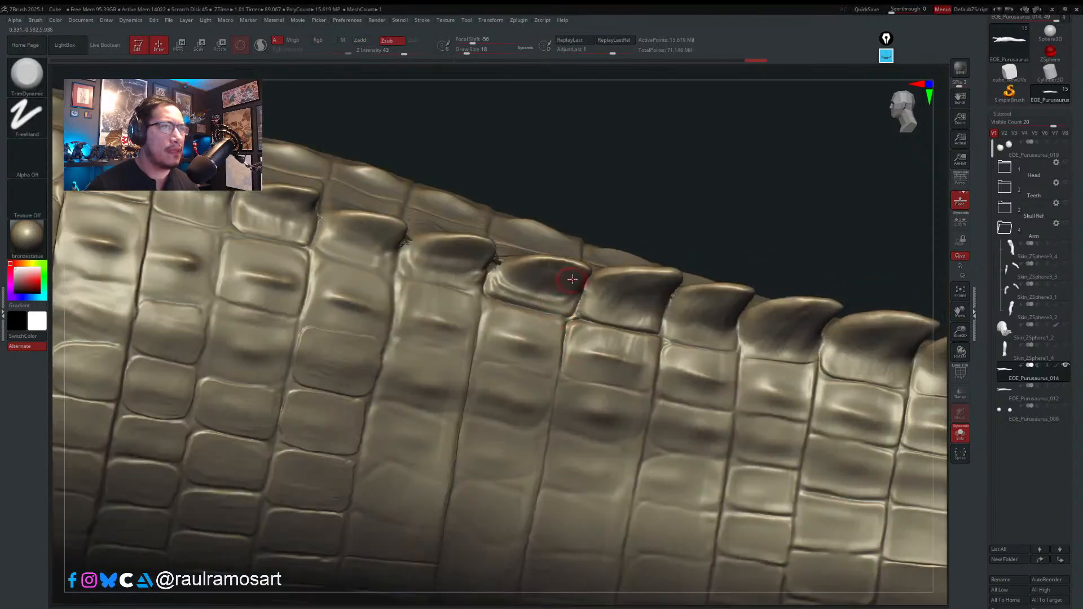
left_click_drag(494, 263, 503, 258, "shift")
mouse_move(500, 261)
right_mouse_down()
mouse_move(495, 363)
mouse_move(504, 268)
right_mouse_up()
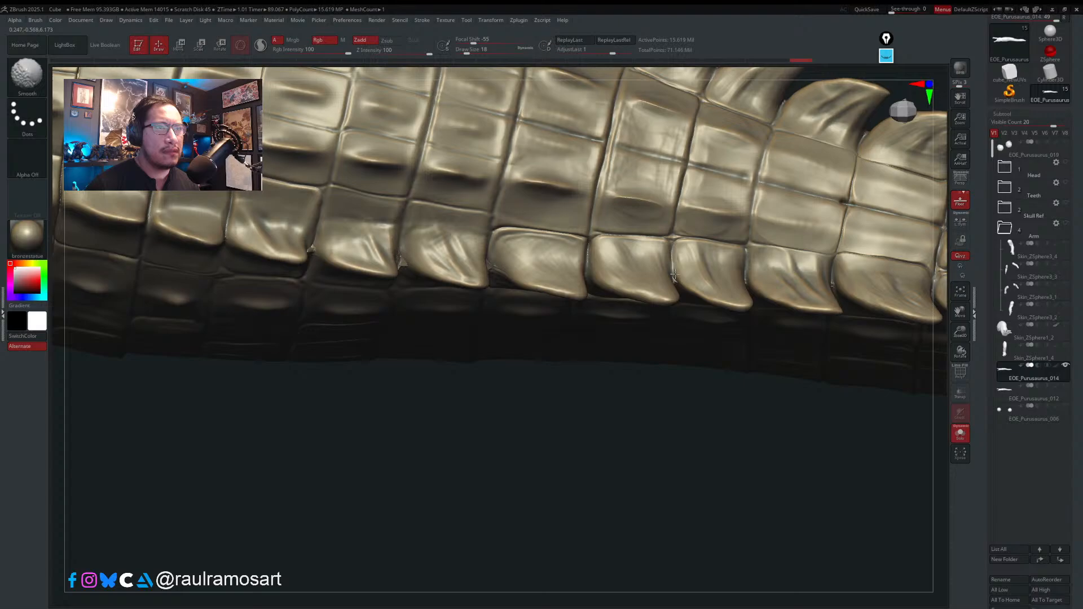
mouse_move(674, 274)
right_mouse_down()
mouse_move(679, 293)
mouse_move(688, 265)
right_mouse_up()
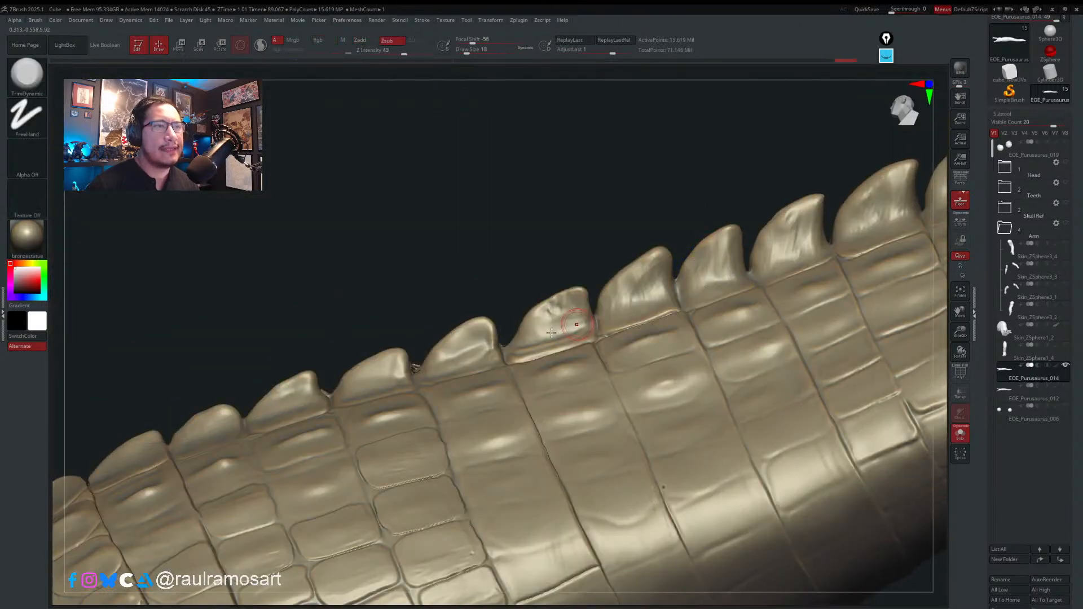
right_click_drag(570, 321, 607, 312)
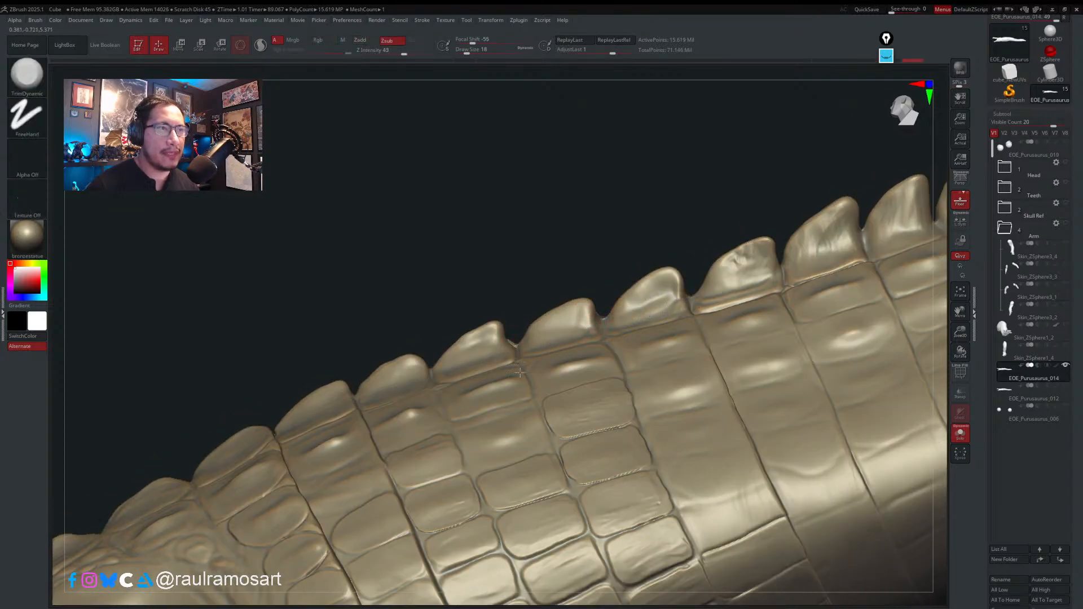
- Smooth the projection artifacts between the back spikes beside the leg on EOE_Purusaurus_014
right_click_drag(505, 345, 515, 338)
key("space")
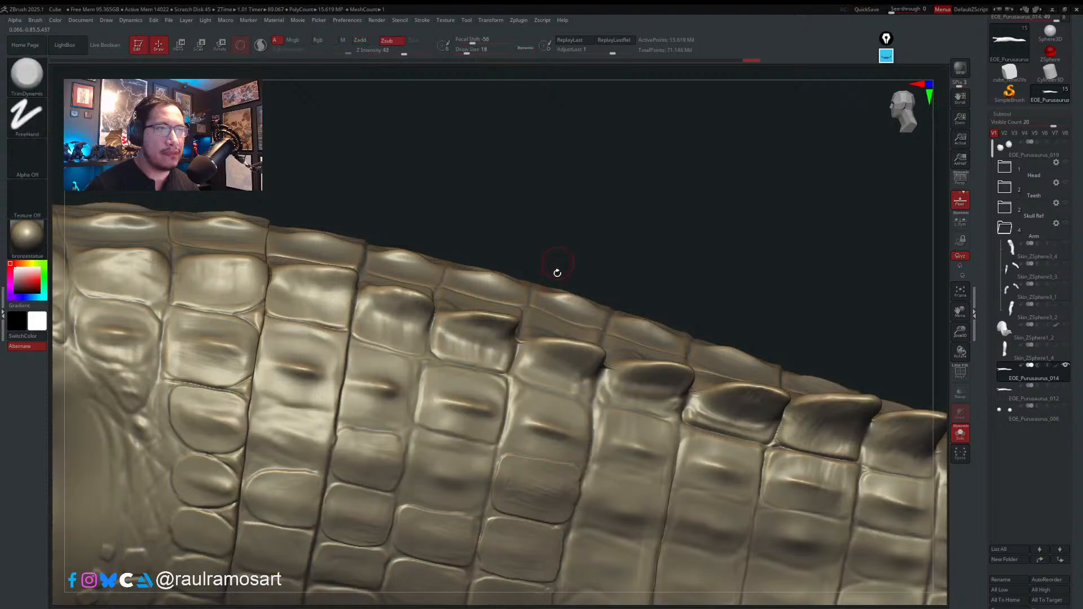
right_click_drag(556, 271, 516, 340)
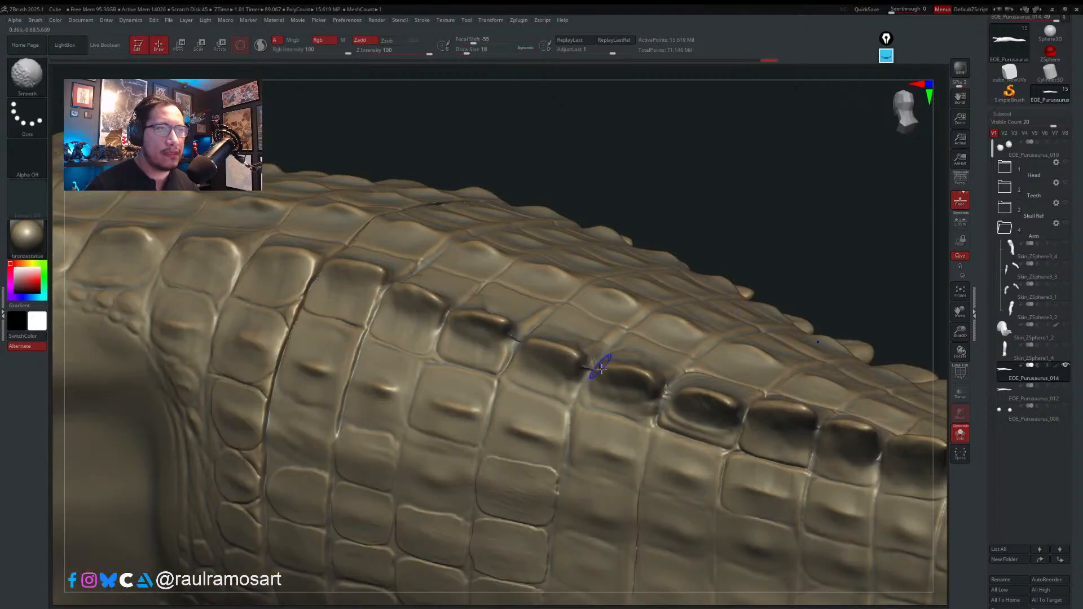
left_click_drag(596, 362, 587, 367, "shift")
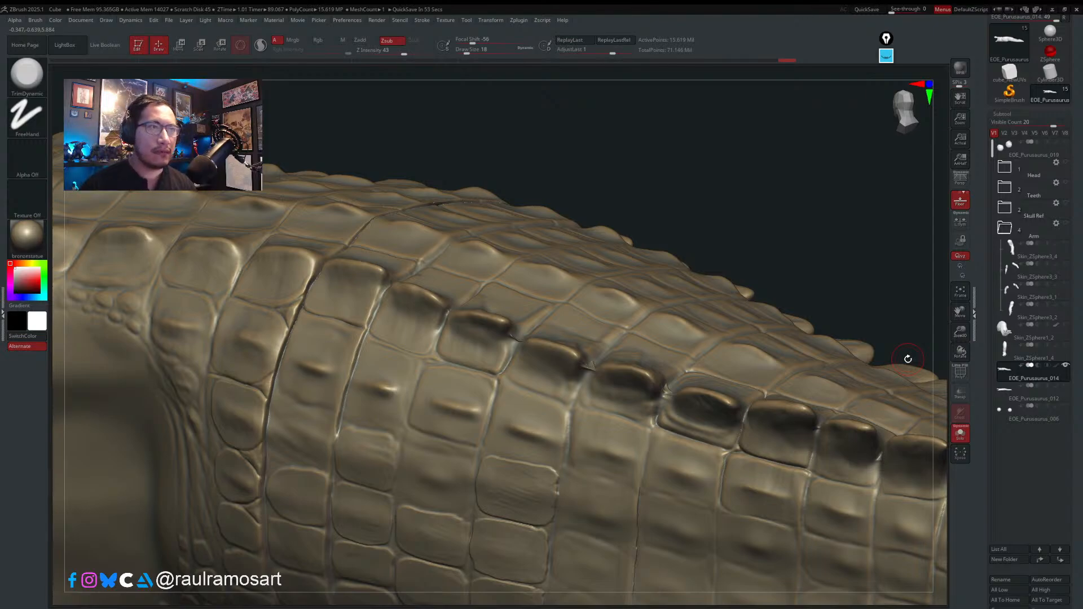
key("shift")
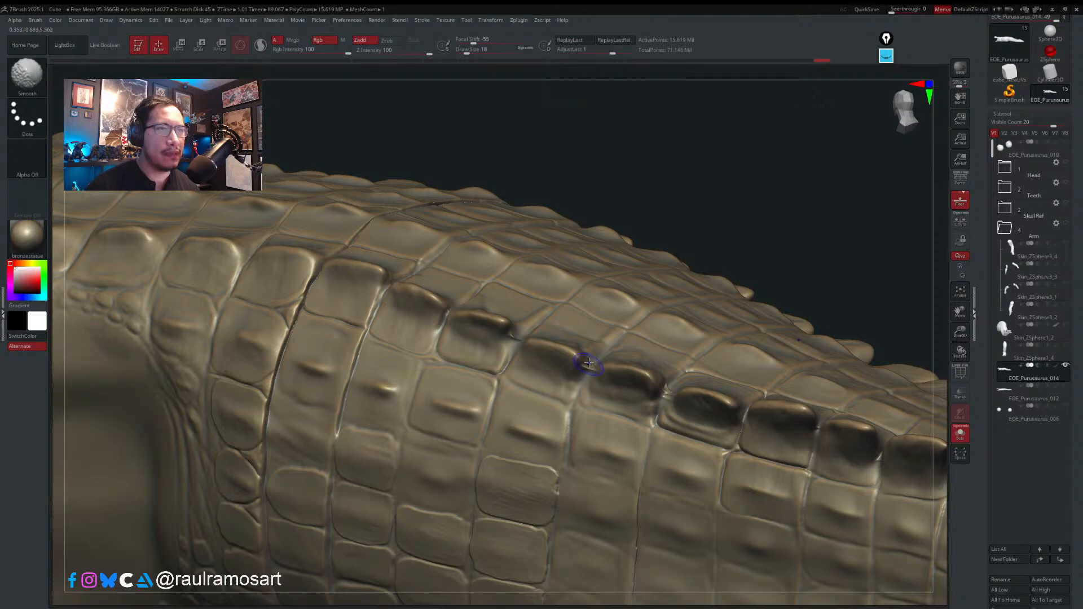
- Smooth the gaps between the back spikes at subdivision level 3, and return the mesh to level 6
scroll(1051, 271, "down", 10)
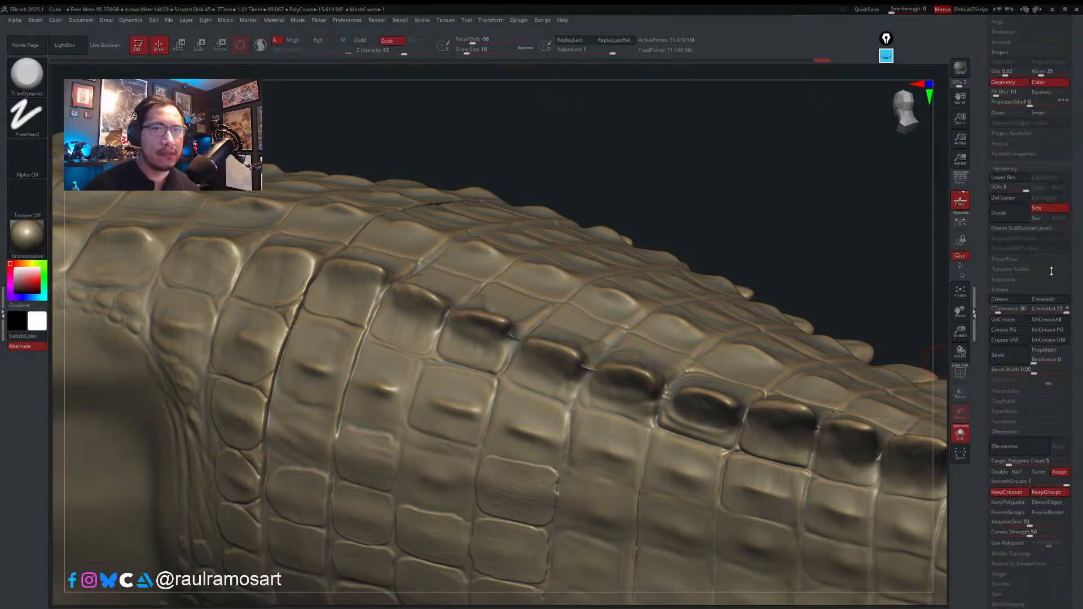
scroll(1051, 271, "down", 1)
scroll(1073, 388, "up", 5)
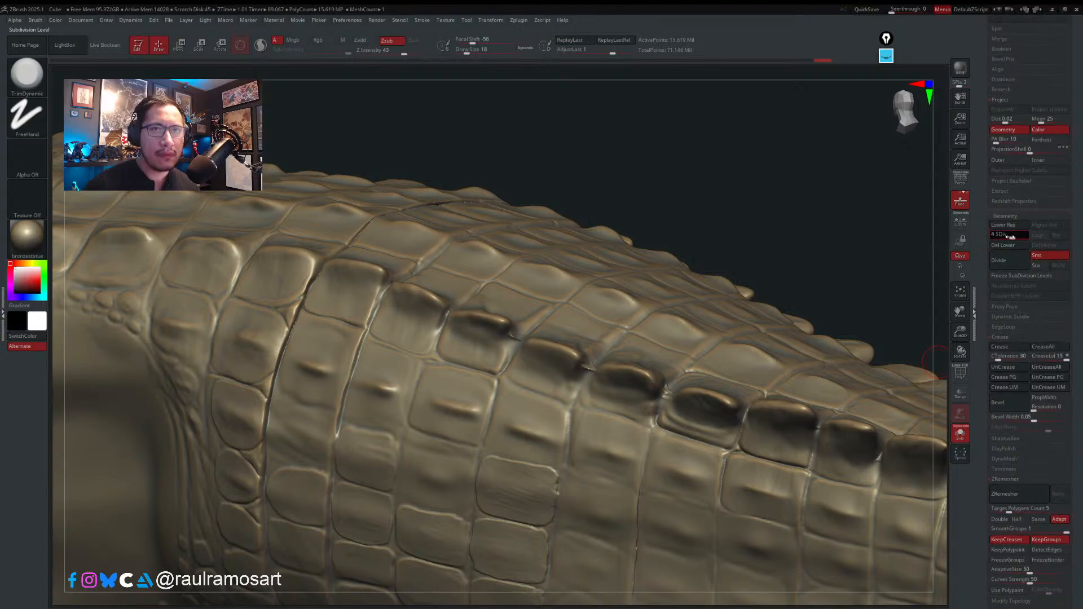
key("shift+d")
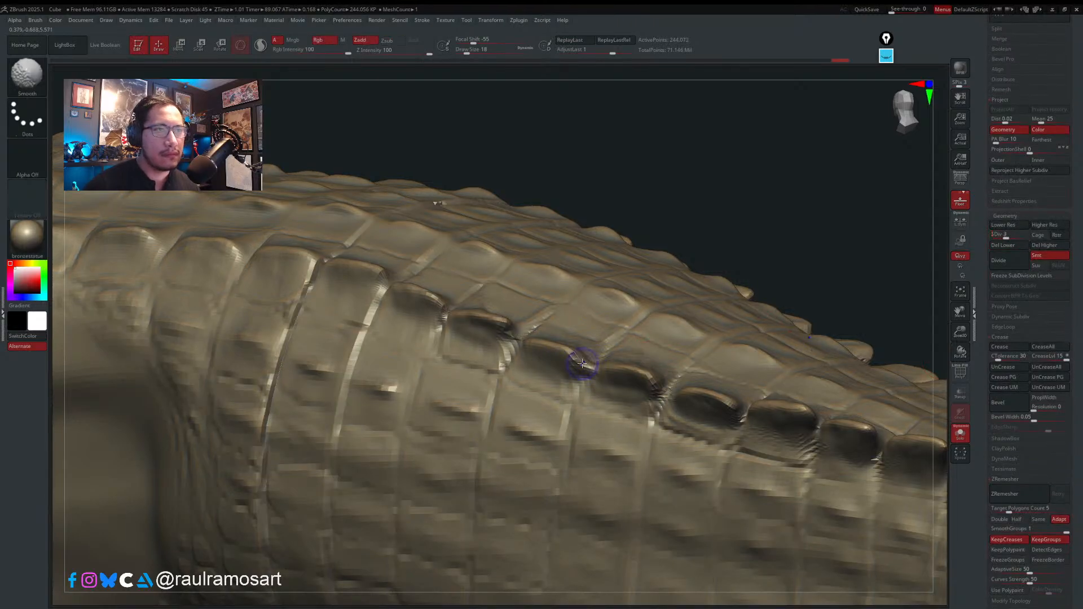
left_click_drag(515, 335, 516, 342)
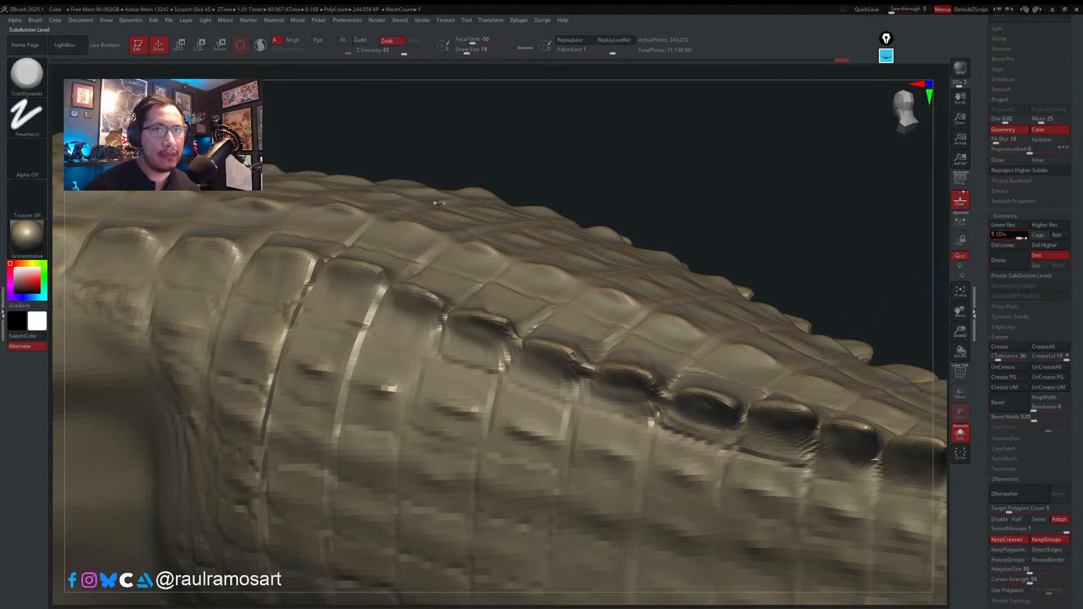
key("d")
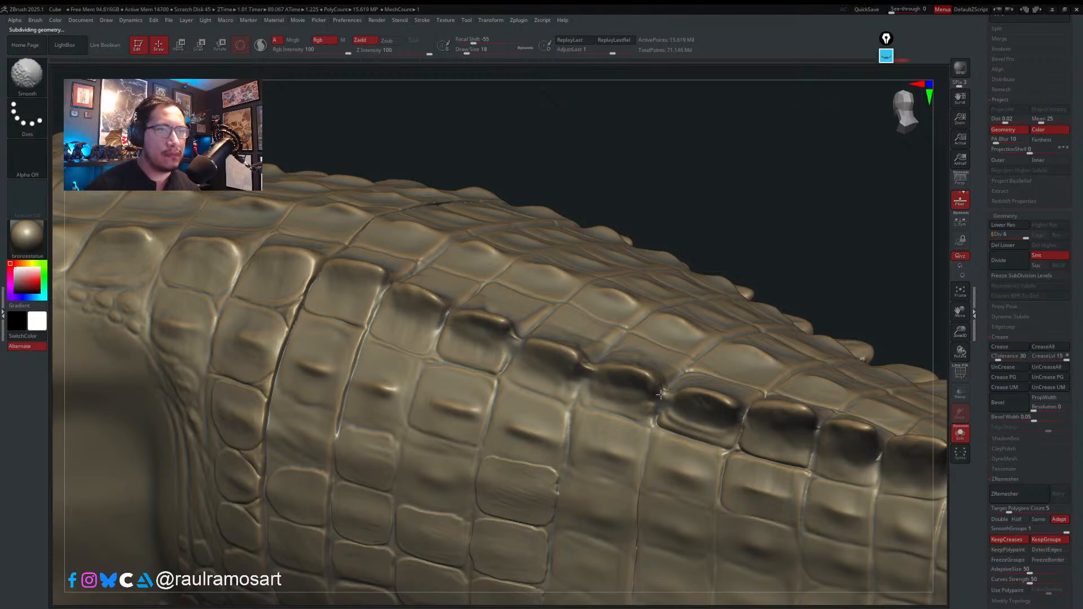
- Smooth the pinched skin at the corner of the jaw where the head meets the neck
right_click_drag(663, 398, 1009, 403)
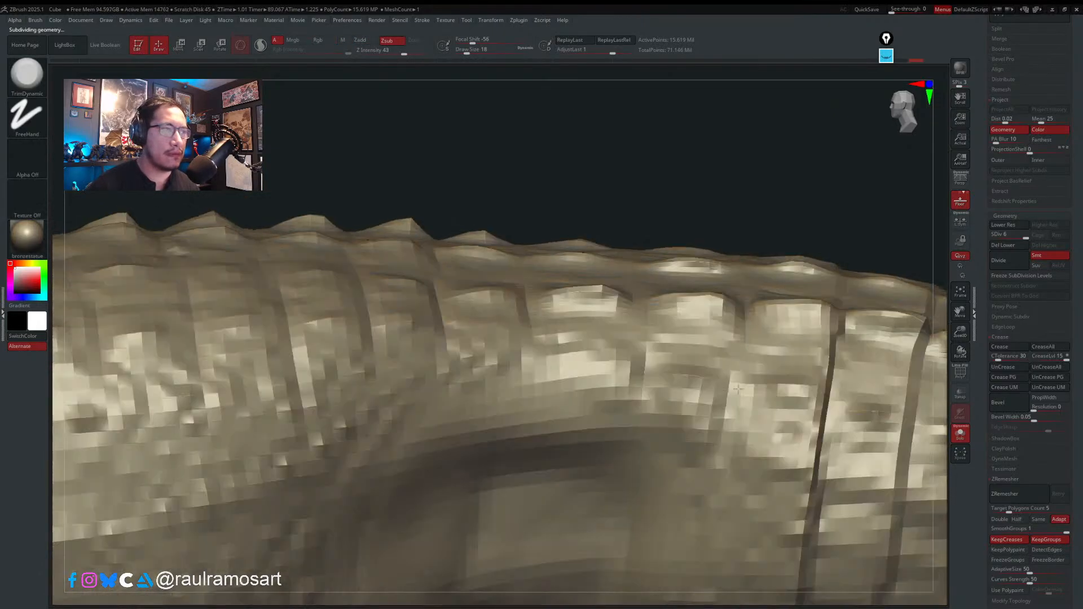
right_click_drag(208, 437, 469, 423, "alt")
right_click_drag(282, 437, 519, 387, "alt")
right_click_drag(435, 405, 940, 298, "alt")
right_click_drag(545, 355, 817, 381, "alt")
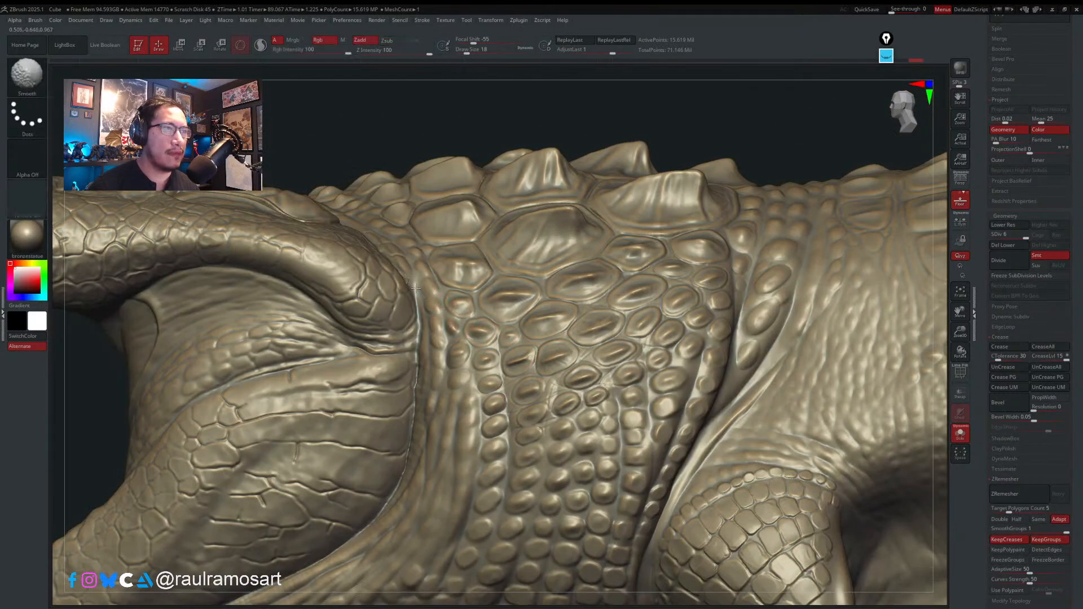
right_click_drag(411, 276, 394, 328)
left_click_drag(405, 275, 423, 296, "shift")
- Lower the mesh to subdivision level 3, isolate the patch around the jaw corner and smooth its crumpled fold
left_click_drag(1021, 233, 1012, 235)
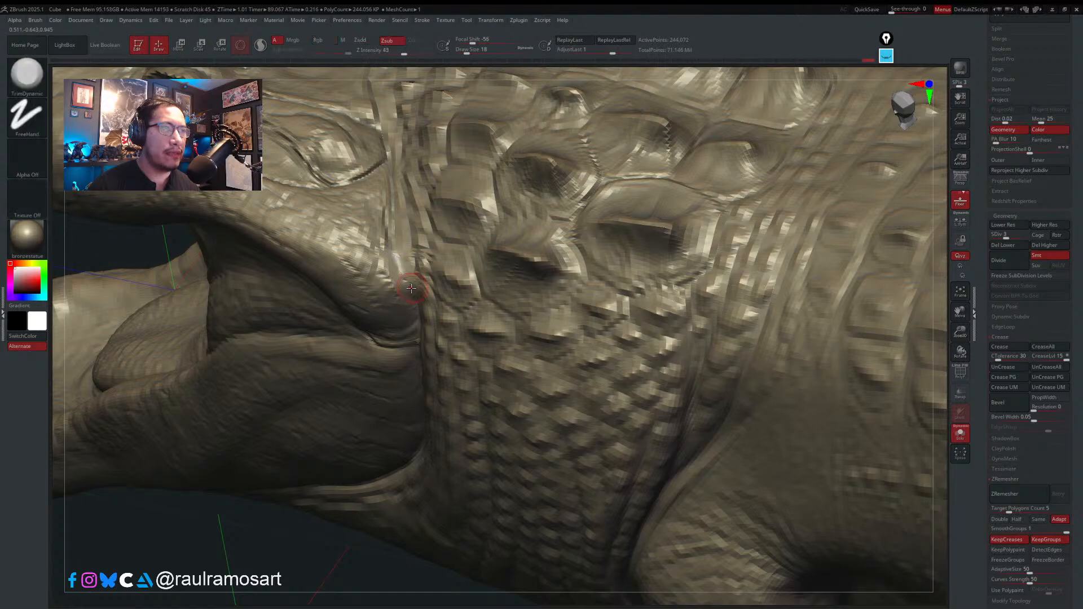
right_click_drag(409, 288, 416, 248)
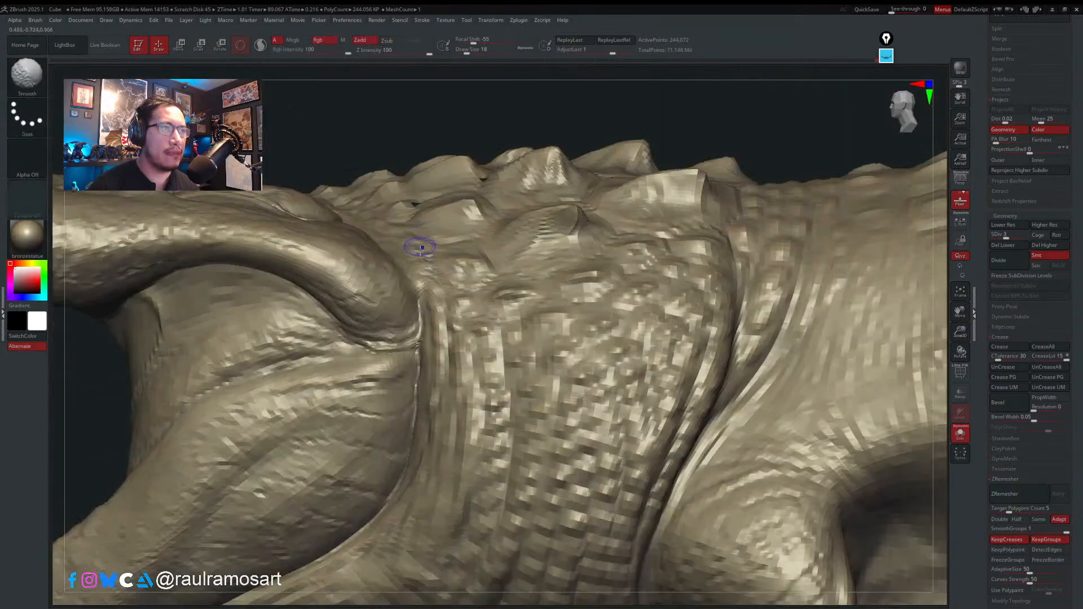
left_click_drag(342, 209, 478, 362, "ctrl+shift")
mouse_move(477, 364)
right_mouse_down()
mouse_move(452, 278)
mouse_move(429, 340)
mouse_move(404, 336)
mouse_move(416, 355)
right_mouse_up()
left_click_drag(418, 364, 408, 384, "shift")
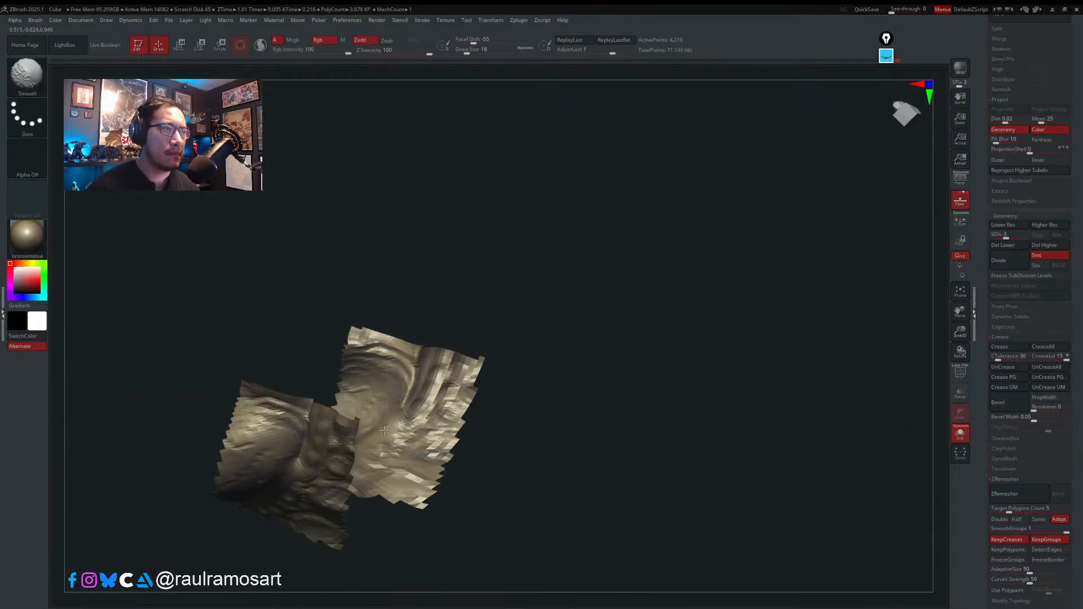
right_click_drag(424, 364, 534, 333)
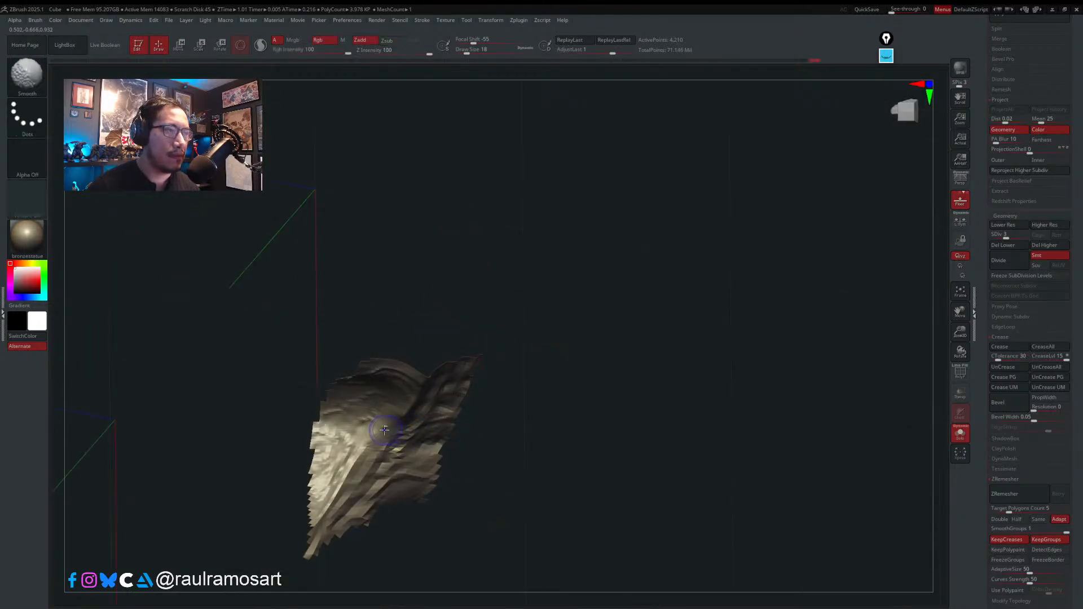
left_click_drag(394, 434, 415, 386, "shift")
- Isolate the back of the head and neck, and reduce the draw size to about 3.67 for the inner jaw corner
left_click(538, 374, "ctrl+shift")
mouse_move(488, 325)
right_mouse_down("ctrl")
mouse_move(474, 276)
mouse_move(459, 406)
right_mouse_up("ctrl")
right_click_drag(455, 317, 447, 437, "alt")
left_click_drag(404, 156, 509, 442, "ctrl+shift")
mouse_move(510, 442)
right_mouse_down()
mouse_move(513, 294)
mouse_move(455, 343)
mouse_move(465, 429)
mouse_move(418, 361)
mouse_move(444, 340)
mouse_move(438, 388)
right_mouse_up()
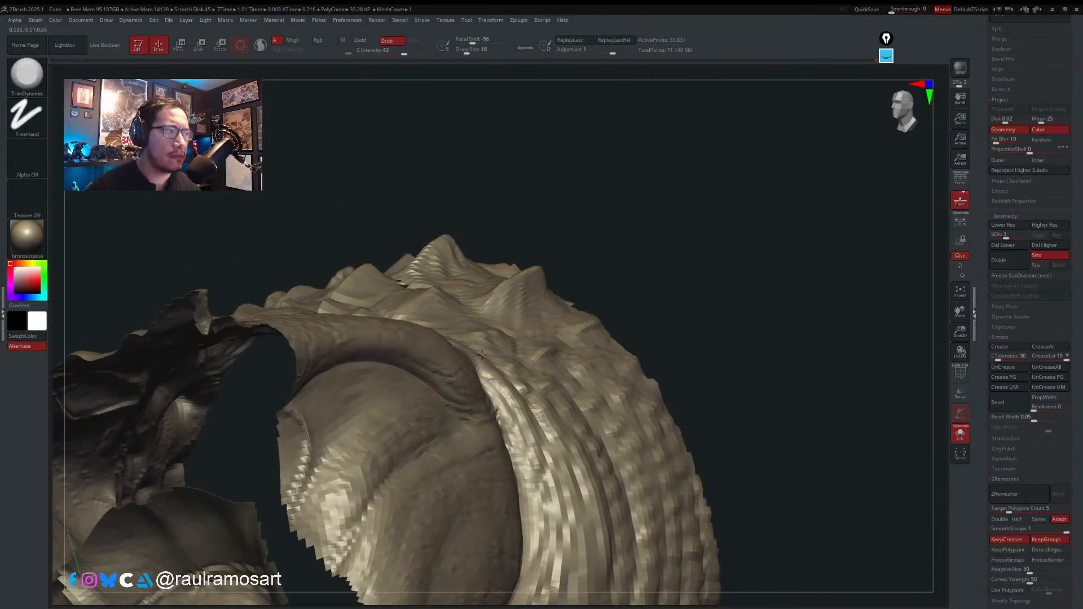
mouse_move(212, 496)
right_mouse_down("alt")
mouse_move(454, 324)
mouse_move(415, 367)
mouse_move(340, 362)
mouse_move(338, 321)
mouse_move(331, 341)
right_mouse_up("alt")
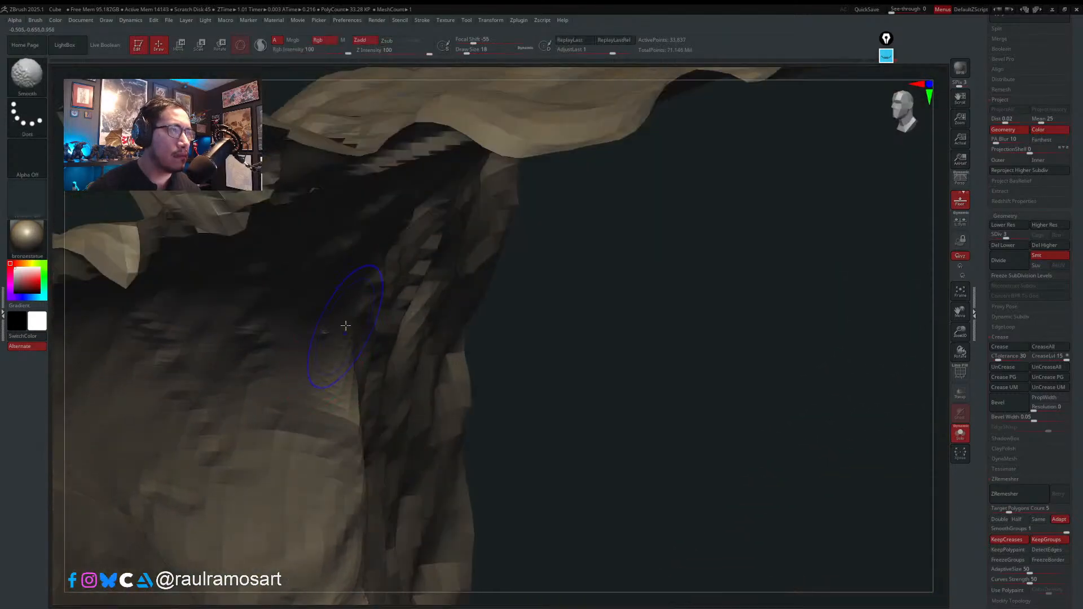
key("s")
left_click_drag(345, 327, 331, 330)
mouse_move(335, 330)
right_mouse_down()
mouse_move(331, 291)
mouse_move(281, 346)
mouse_move(459, 92)
mouse_move(372, 310)
mouse_move(395, 330)
right_mouse_up()
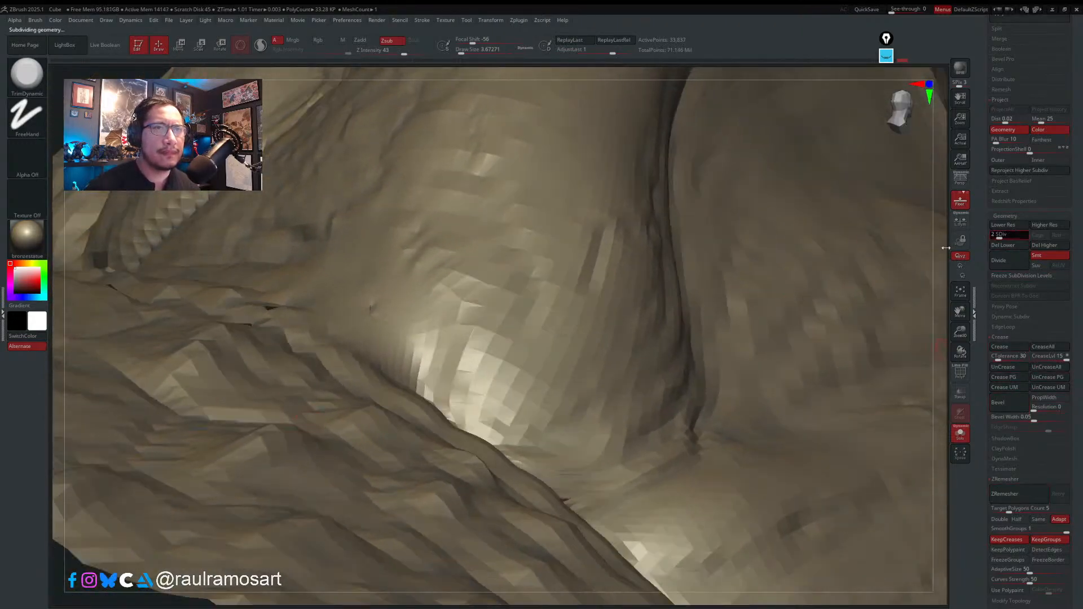
- Drop to subdivision level 2 and smooth the folded polygons at the jaw corner, enlarging the draw size to 8
key("shift+d")
key("shift")
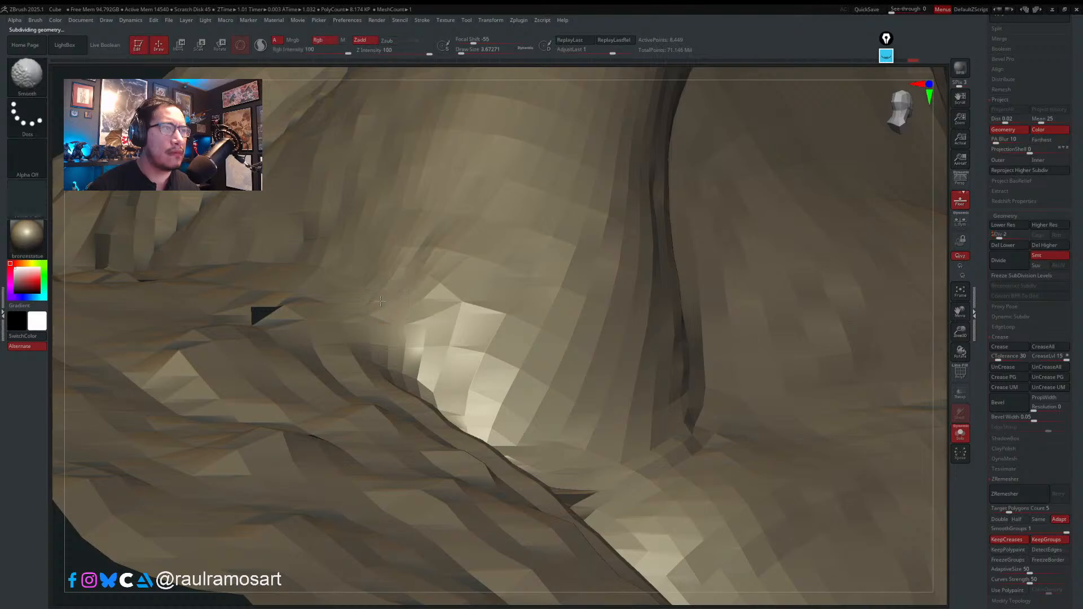
left_click_drag(363, 315, 416, 355, "shift")
right_click_drag(415, 356, 372, 305)
key("shift")
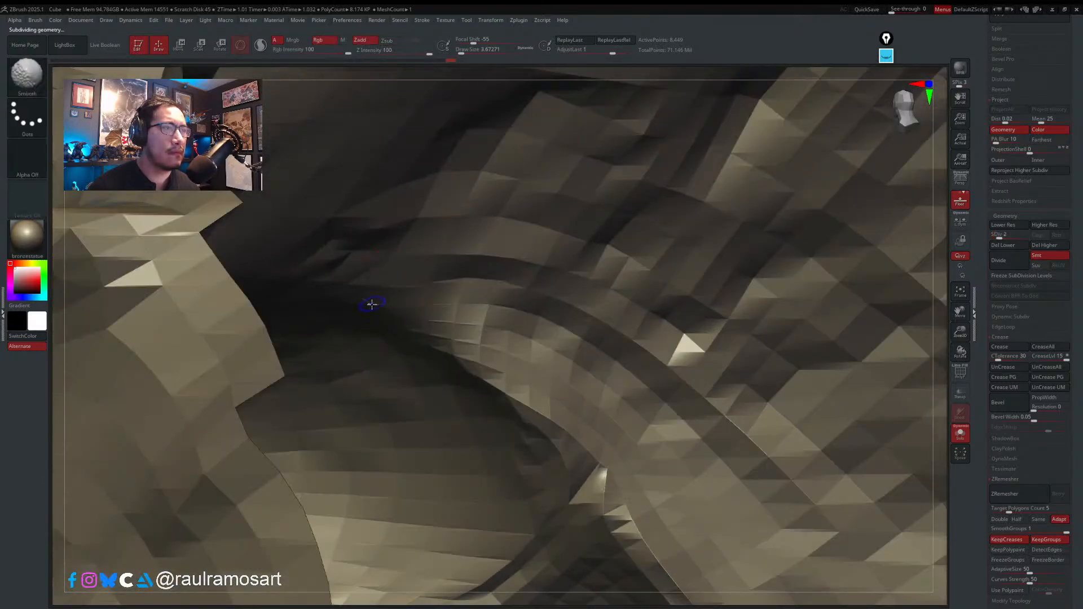
key("s")
left_click_drag(380, 305, 383, 306)
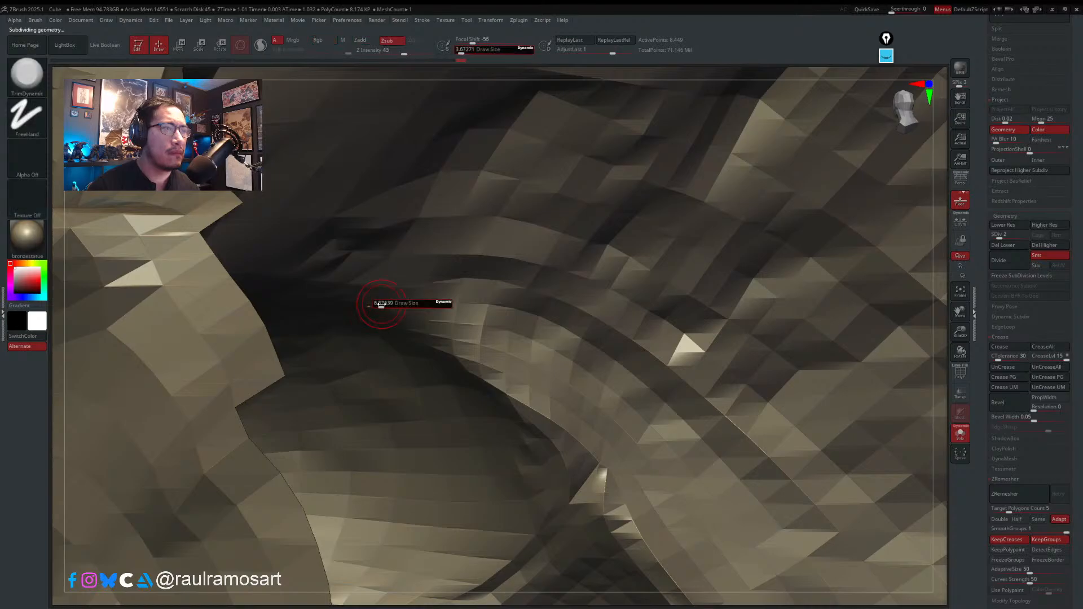
key("shift")
mouse_move(375, 308)
right_mouse_down()
mouse_move(379, 251)
mouse_move(411, 239)
mouse_move(381, 306)
mouse_move(401, 232)
right_mouse_up()
key("shift")
key("shift")
- Reveal the whole body, then isolate the head and neck from above to examine the inside of the mesh
left_click(471, 264, "ctrl+shift")
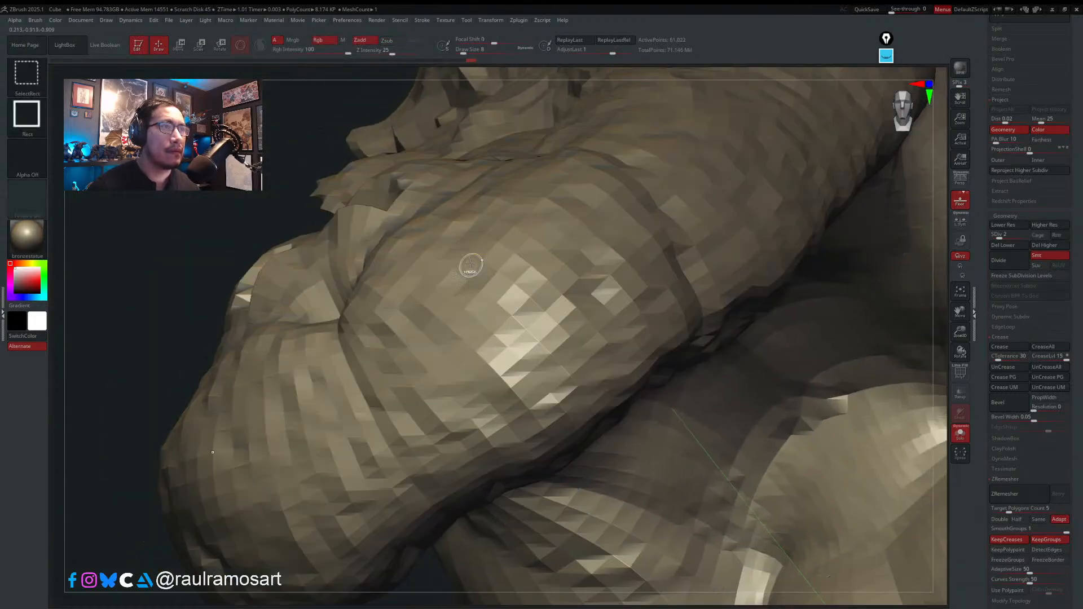
mouse_move(491, 325)
right_mouse_down("ctrl")
mouse_move(491, 254)
mouse_move(491, 333)
right_mouse_up("ctrl")
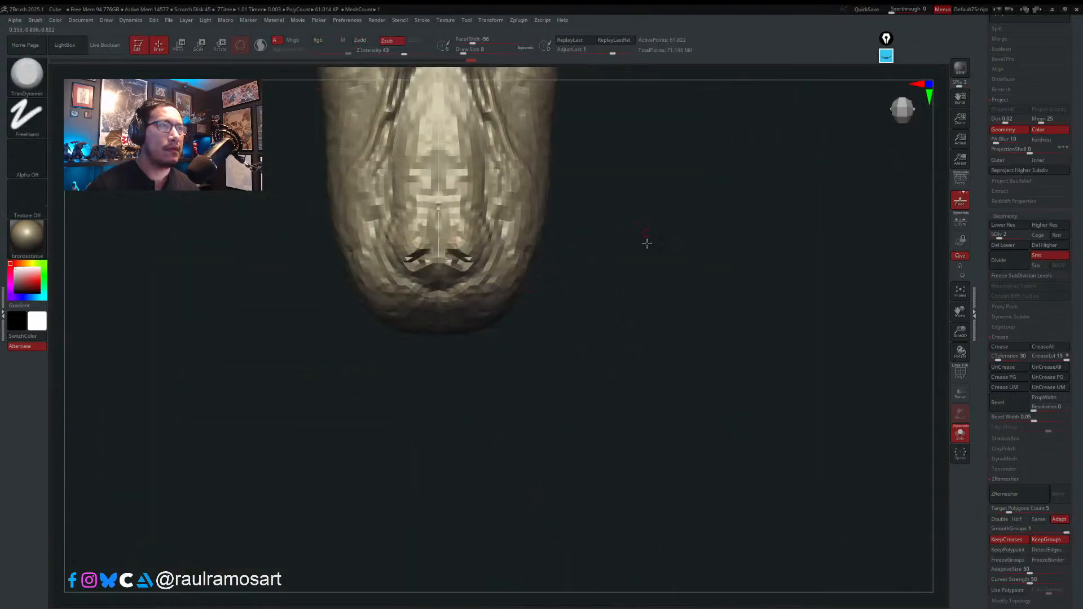
right_click_drag(647, 243, 637, 367, "alt")
right_click_drag(670, 407, 669, 333, "alt")
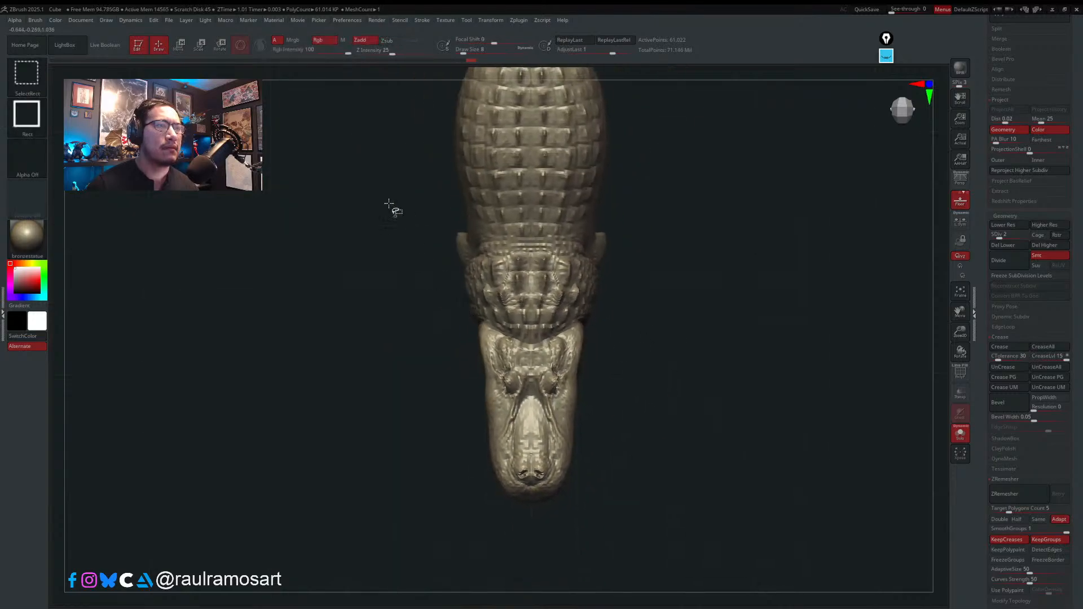
left_click_drag(389, 203, 621, 546, "ctrl+shift")
mouse_move(701, 445)
left_mouse_down()
mouse_move(686, 431)
mouse_move(708, 432)
left_mouse_up()
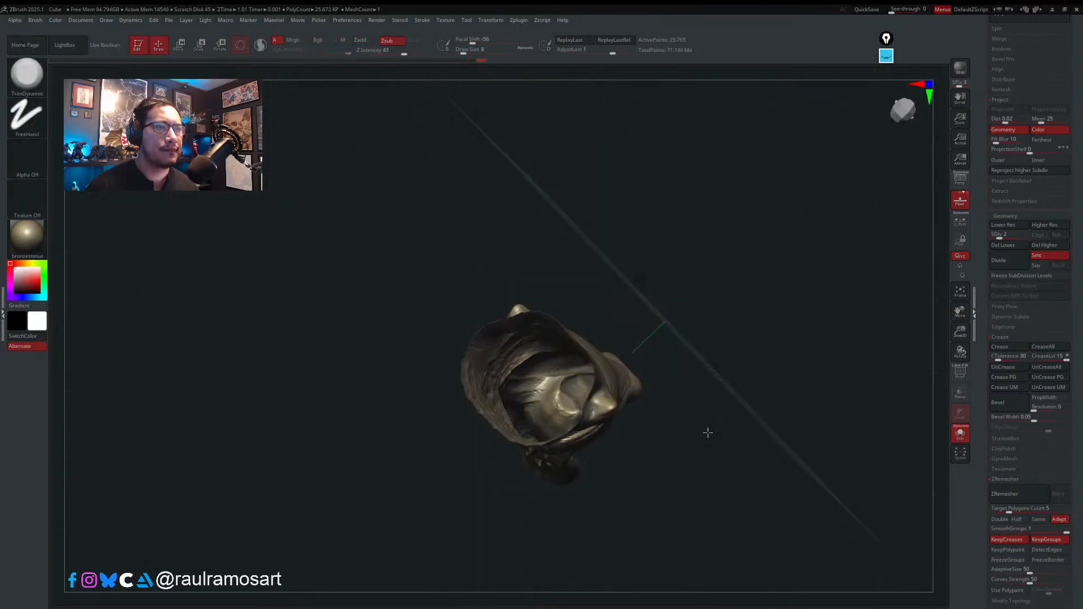
right_click_drag(708, 433, 711, 524, "ctrl")
right_click_drag(620, 479, 729, 486)
- Show the full body again and raise it to subdivision level 6
left_click(729, 485, "ctrl+shift")
right_click_drag(807, 445, 516, 385, "alt")
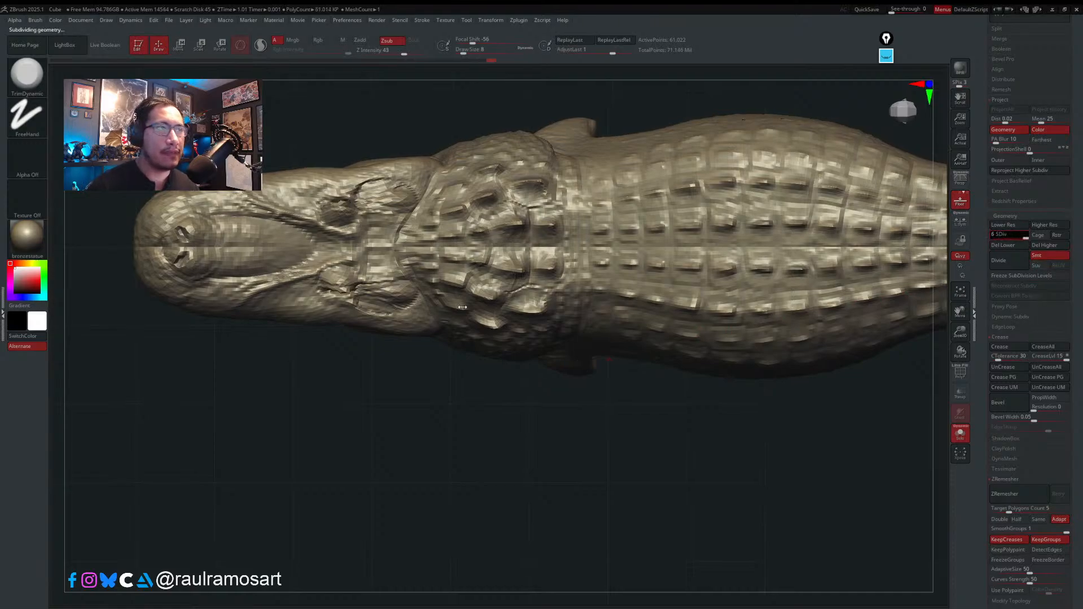
right_click_drag(446, 326, 454, 368)
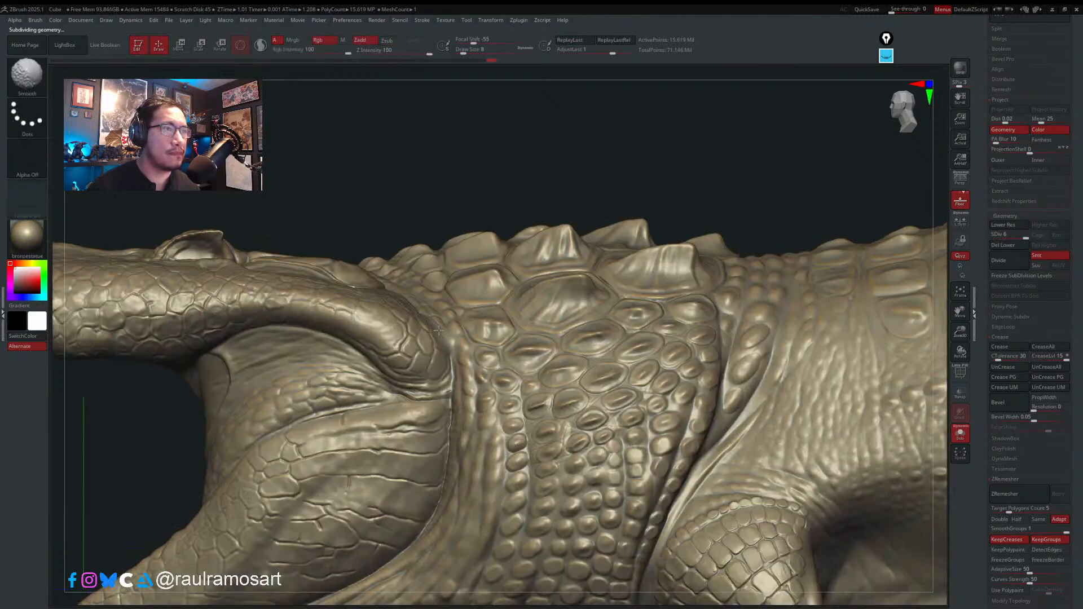
- Switch to the DamStandard brush with a draw size of about 23.3
key("b")
key("d")
key("s")
key("s")
left_click_drag(430, 322, 436, 322)
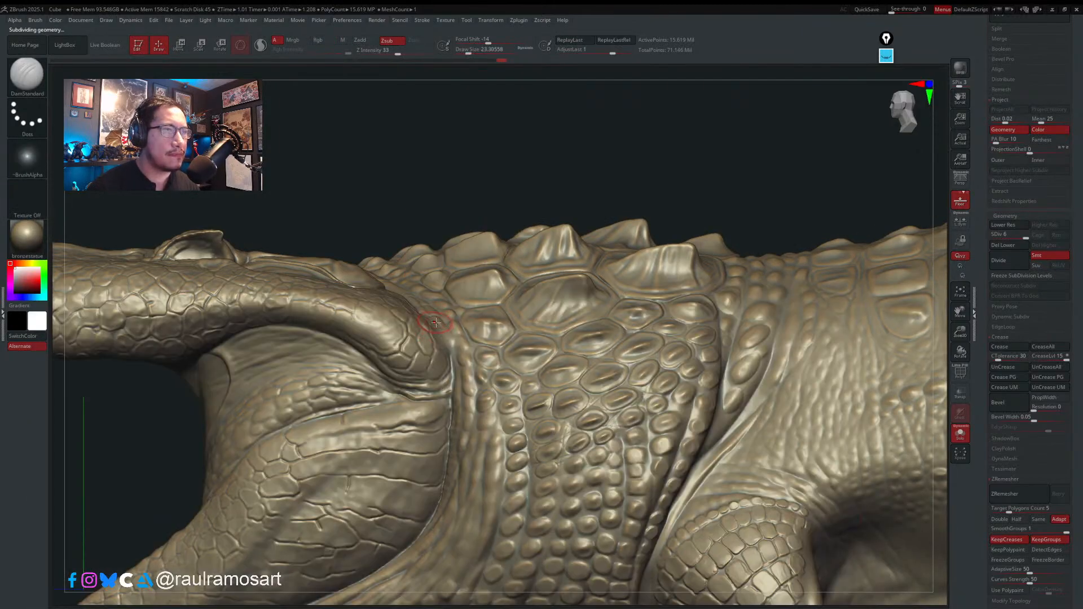
- Change the masking brush to MaskPen and paint a mask over the smoothed jaw corner
key("ctrl")
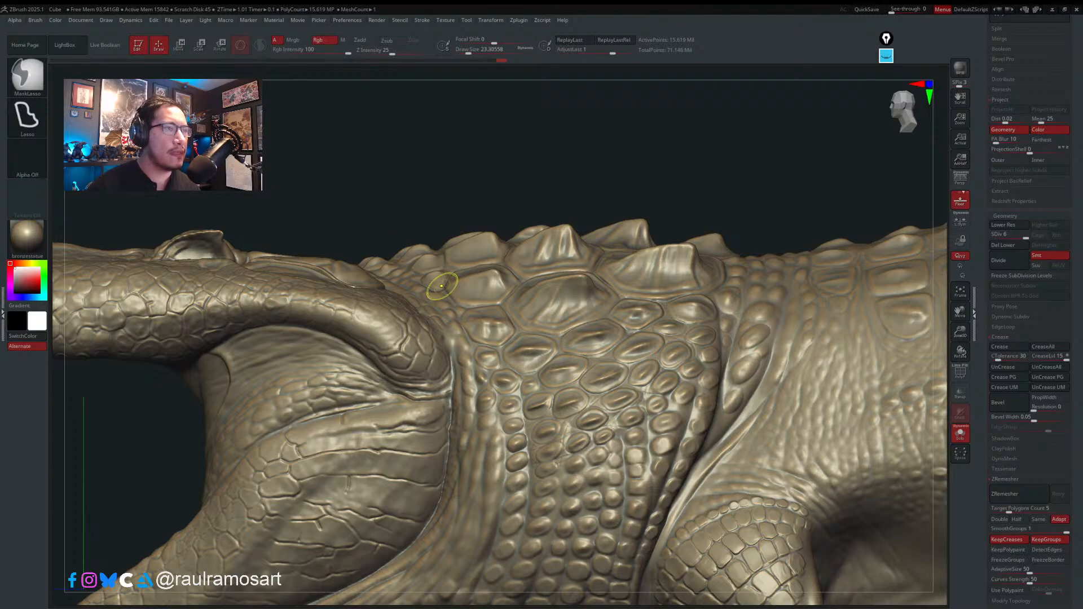
key("ctrl")
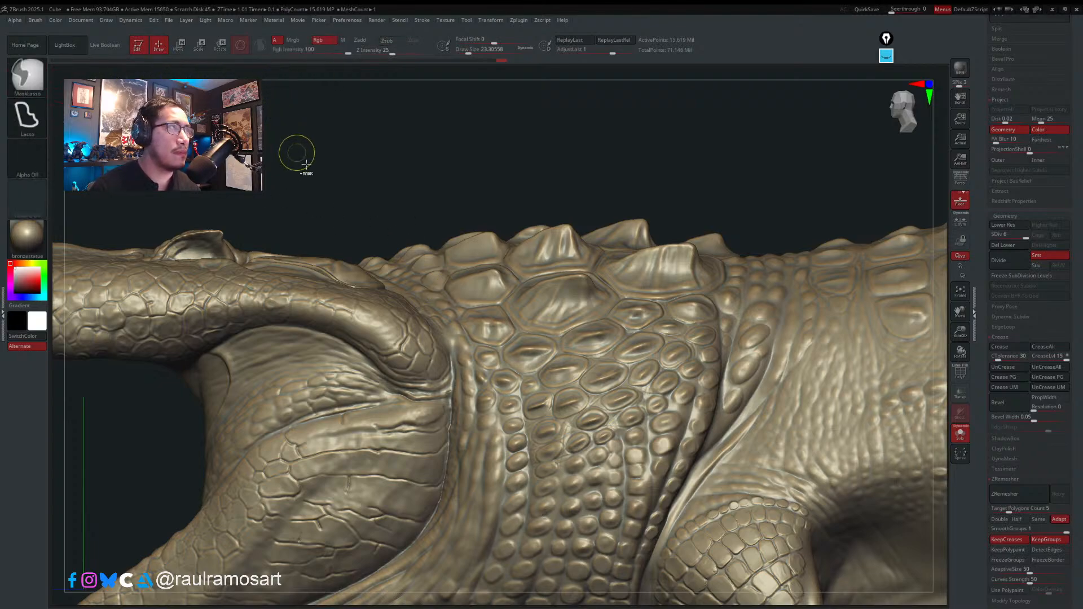
left_click(30, 74, "ctrl")
left_click(239, 119, "ctrl")
right_click_drag(448, 311, 437, 343)
key("ctrl")
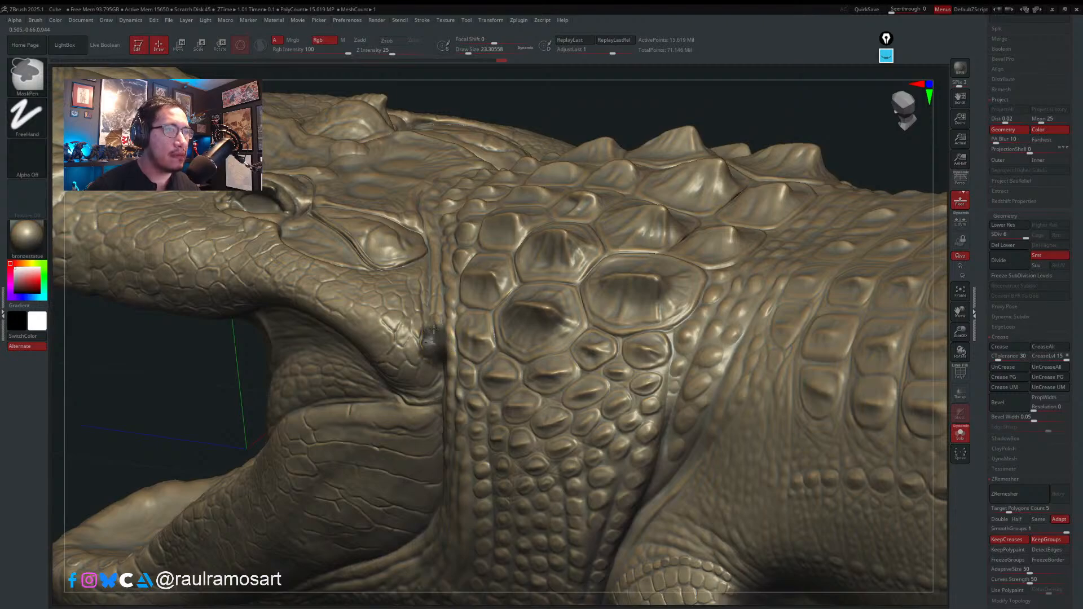
- Invert the mask and run ProjectAll to reproject the original's detail onto the exposed jaw corner
scroll(1080, 318, "up", 6)
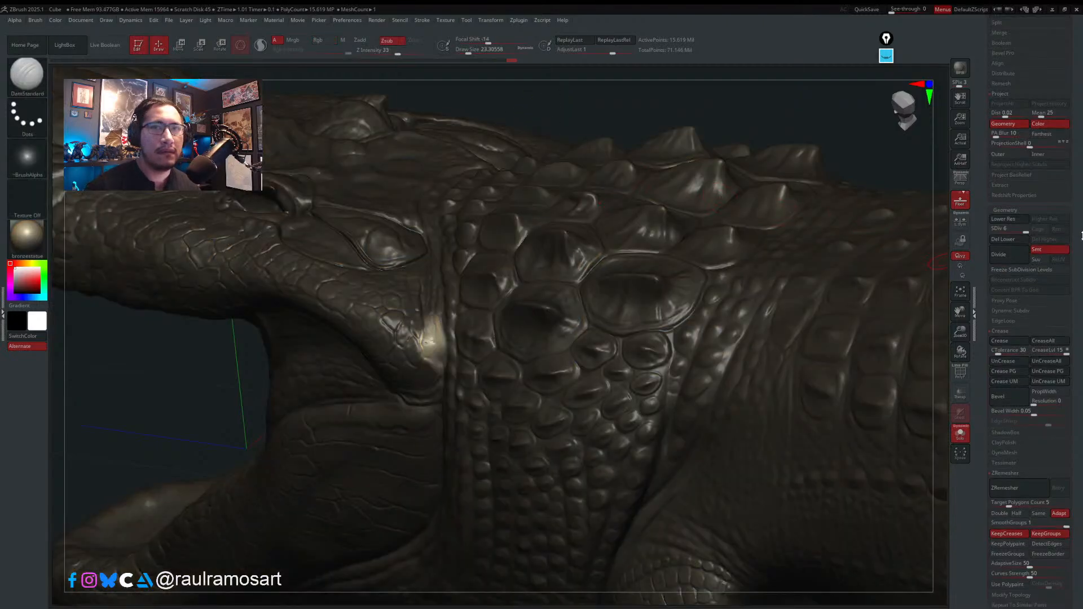
scroll(1069, 384, "down", 5)
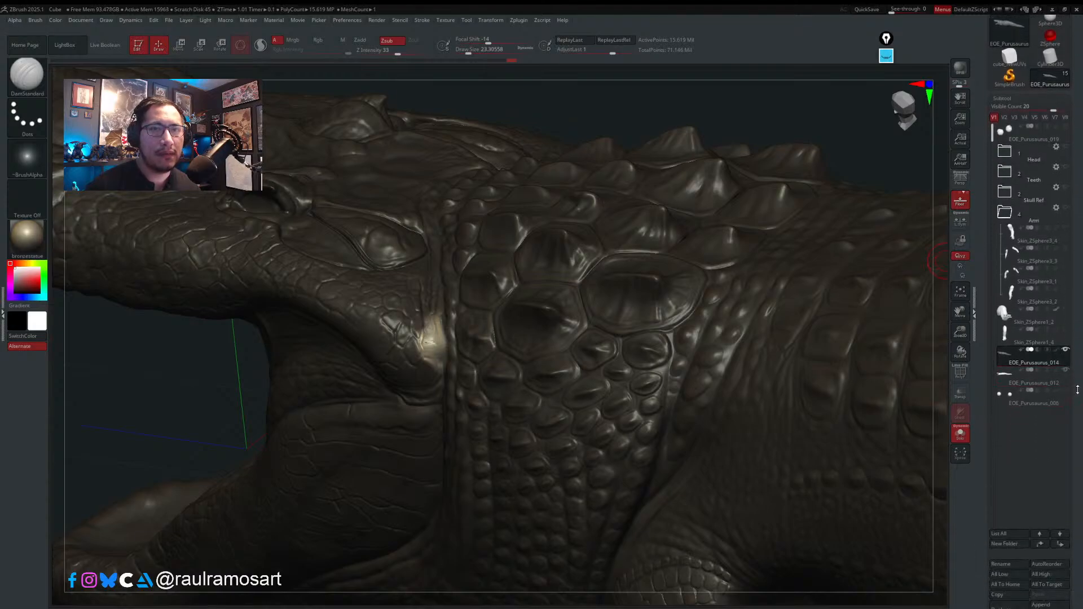
scroll(1077, 389, "down", 15)
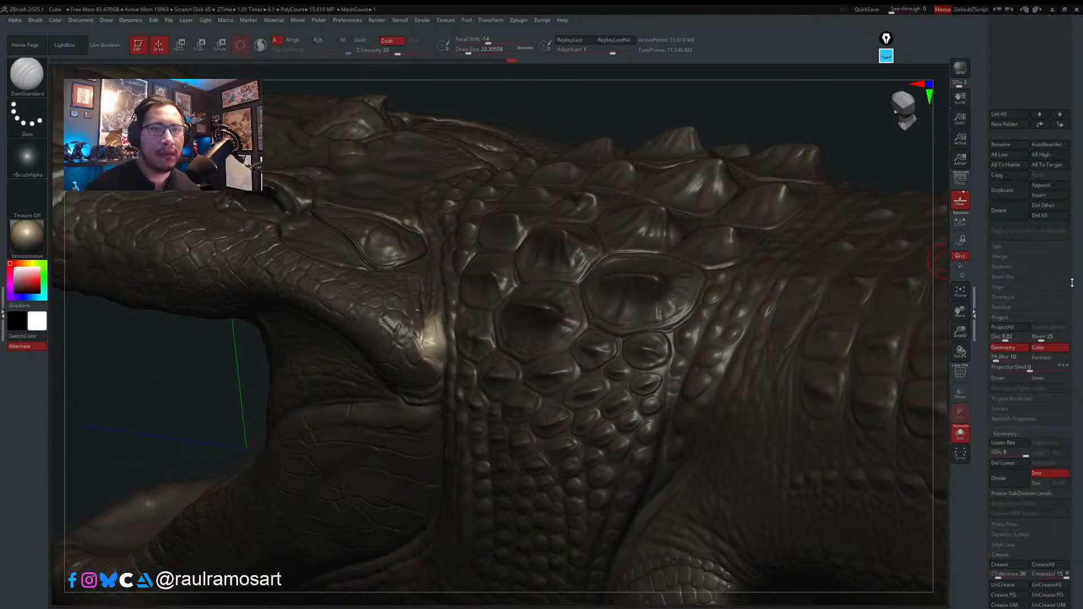
left_click(1004, 327)
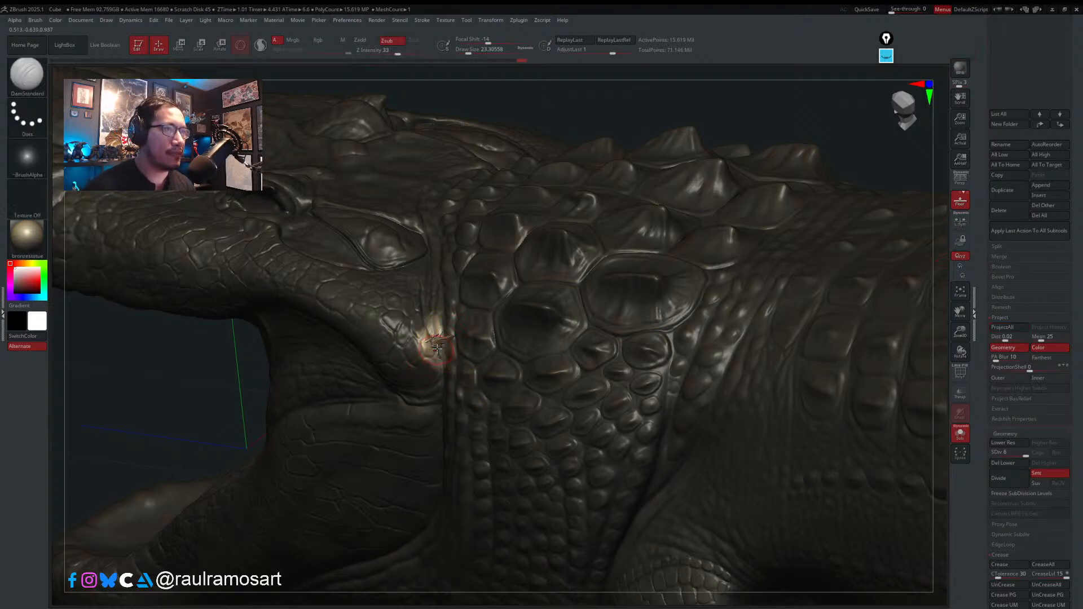
- Smooth the pinched projection artifact on the exposed jaw corner
mouse_move(463, 285)
right_mouse_down()
mouse_move(440, 338)
mouse_move(448, 319)
right_mouse_up()
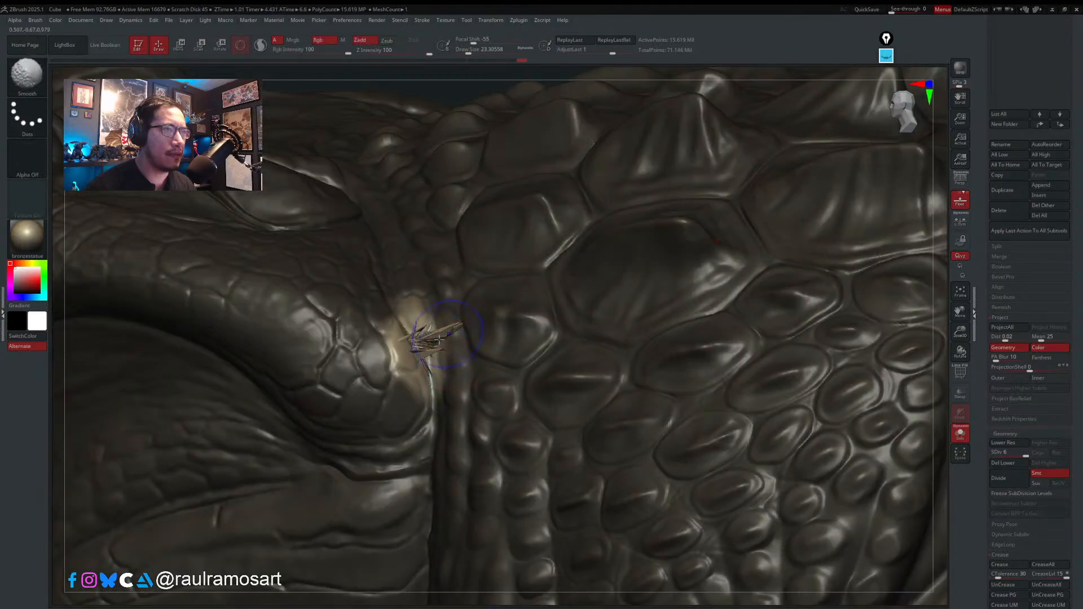
left_click_drag(449, 318, 414, 353, "shift")
right_click_drag(415, 319, 416, 346)
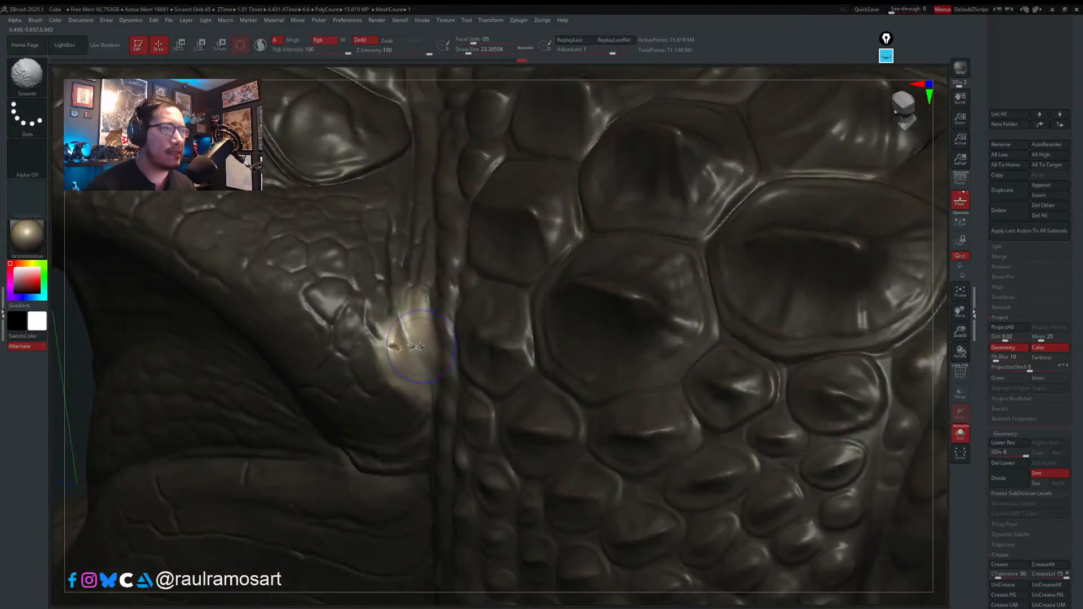
left_click_drag(413, 347, 401, 360, "shift")
- Switch to the Clean_BuildUp brush and continue repairing the pinched spot at the jaw corner
key("b")
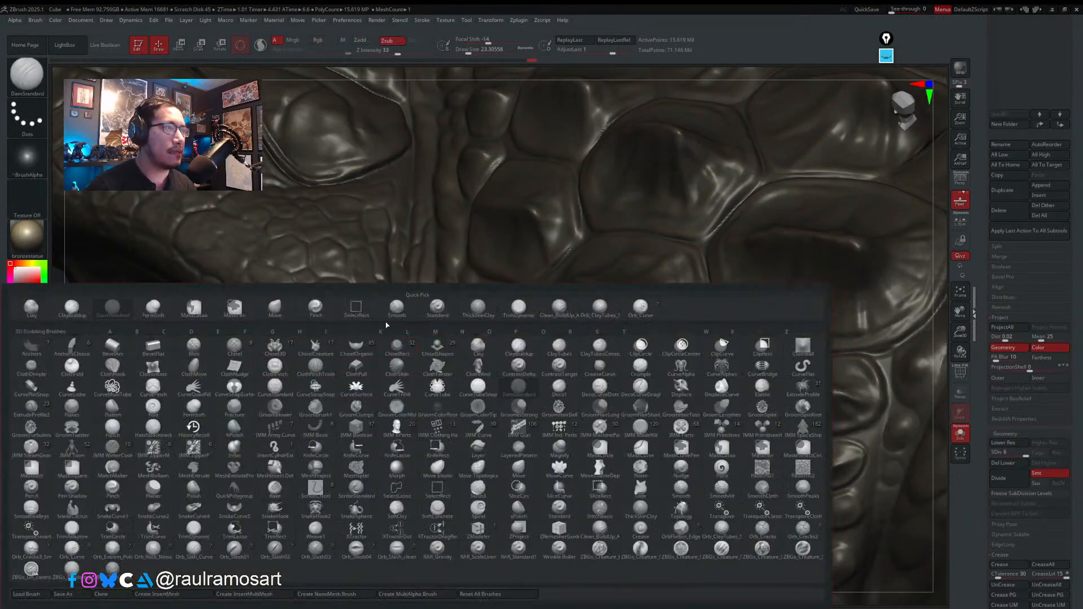
left_click(559, 307)
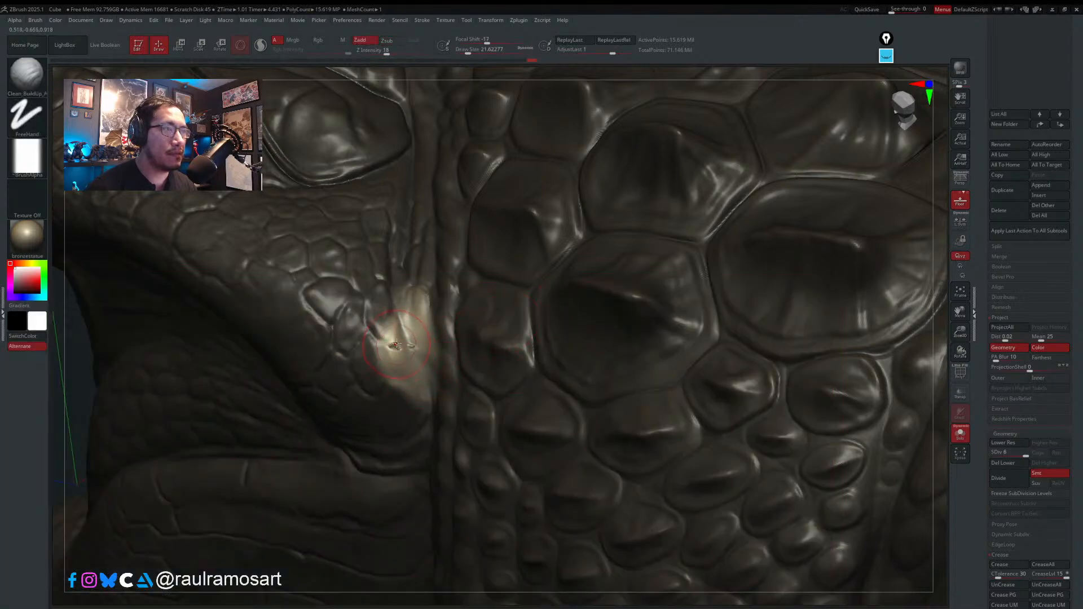
left_click_drag(394, 350, 394, 351, "shift")
key("s")
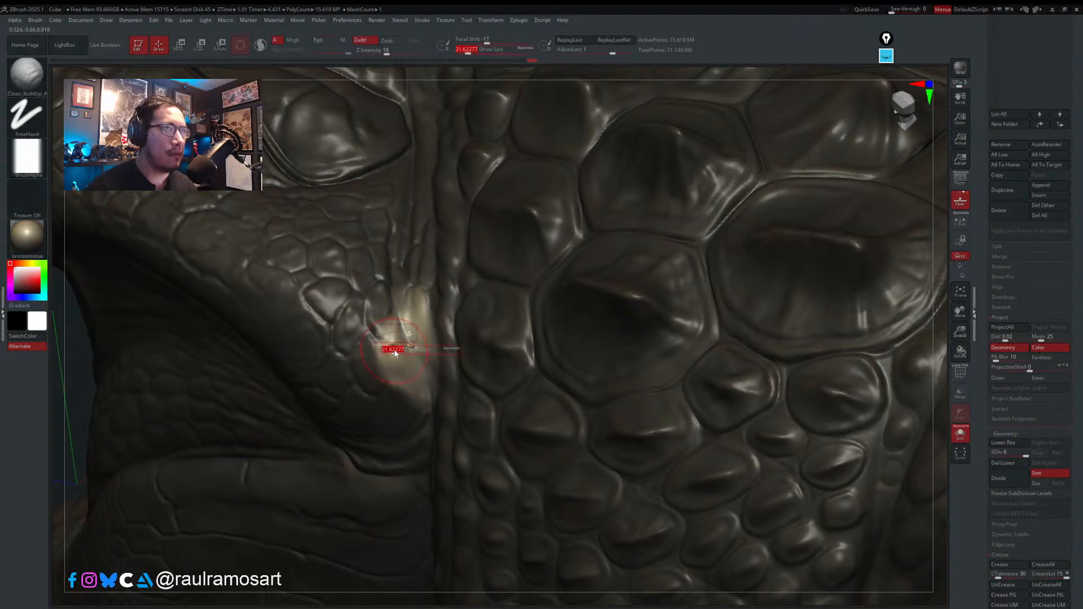
left_click(394, 349)
key("shift")
- Isolate the polygons around the jaw corner and smooth the collapsed crease inside the unmasked area
right_click_drag(398, 354, 343, 251)
left_click_drag(343, 255, 480, 454, "ctrl+shift")
right_click_drag(476, 446, 457, 267)
mouse_move(425, 438)
right_mouse_down()
mouse_move(500, 277)
mouse_move(462, 297)
right_mouse_up()
left_click_drag(462, 298, 434, 406, "shift")
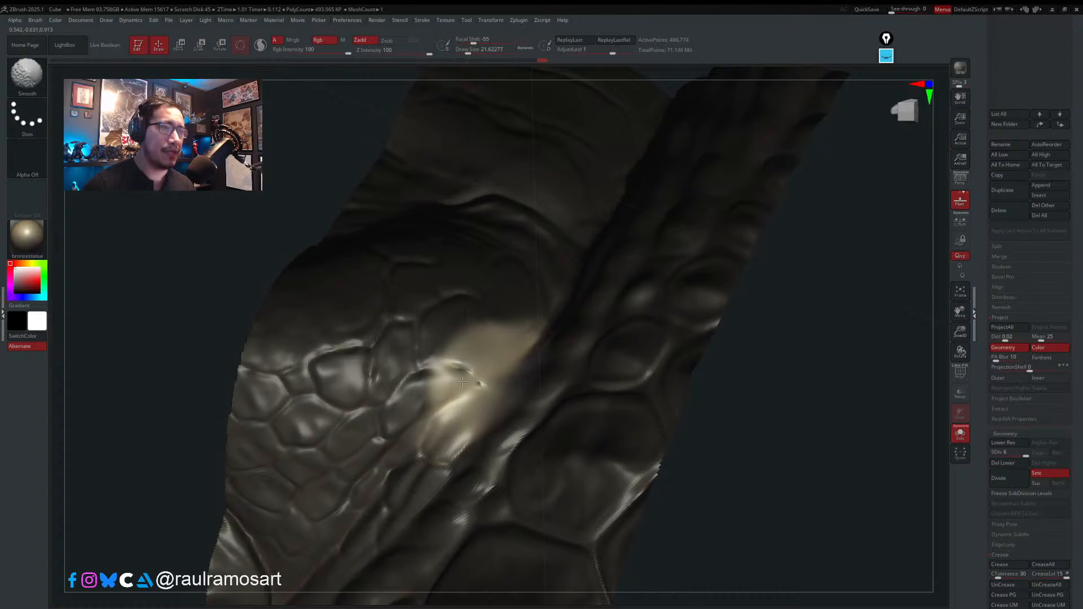
left_click_drag(472, 382, 461, 373, "shift")
- Set the draw size to about 8.4 and rebuild and smooth the remaining ridge on the isolated jaw corner
key("s")
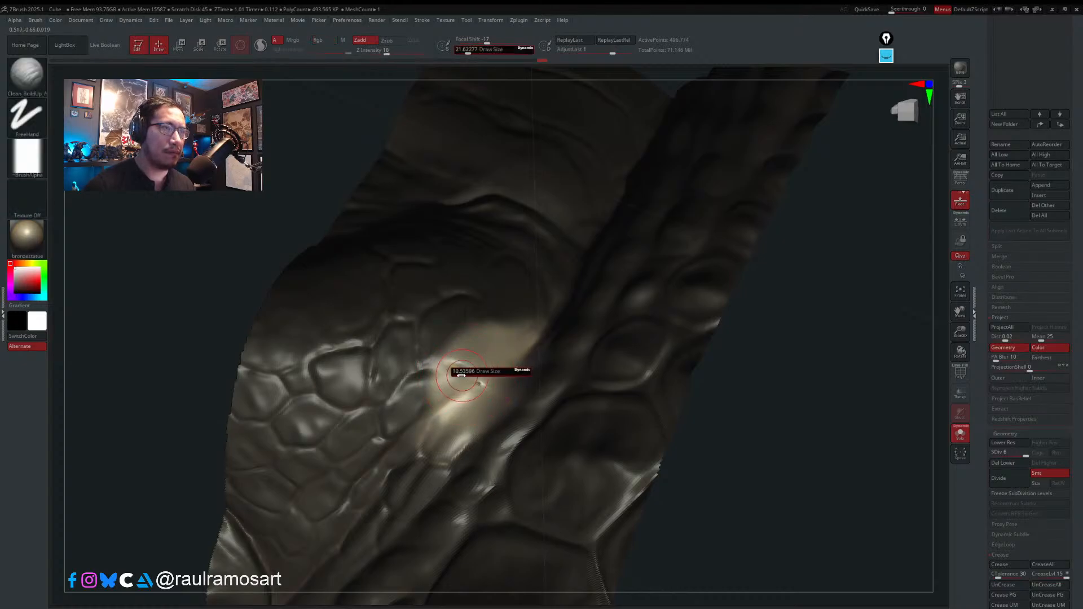
key("shift")
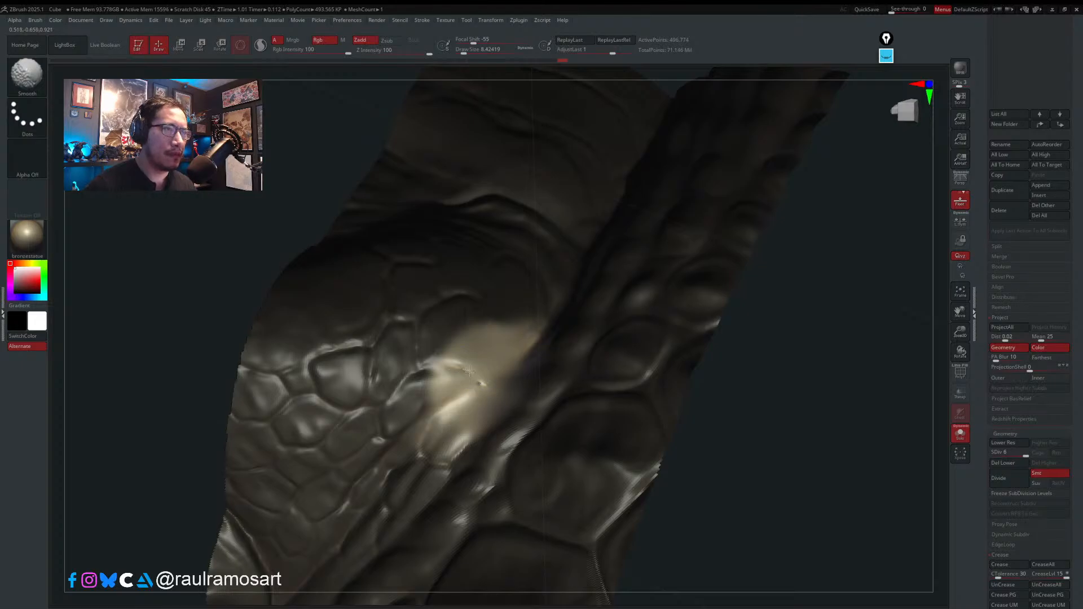
left_click_drag(469, 371, 466, 376, "shift")
mouse_move(465, 376)
right_mouse_down()
mouse_move(495, 302)
mouse_move(495, 416)
mouse_move(479, 413)
mouse_move(539, 303)
right_mouse_up()
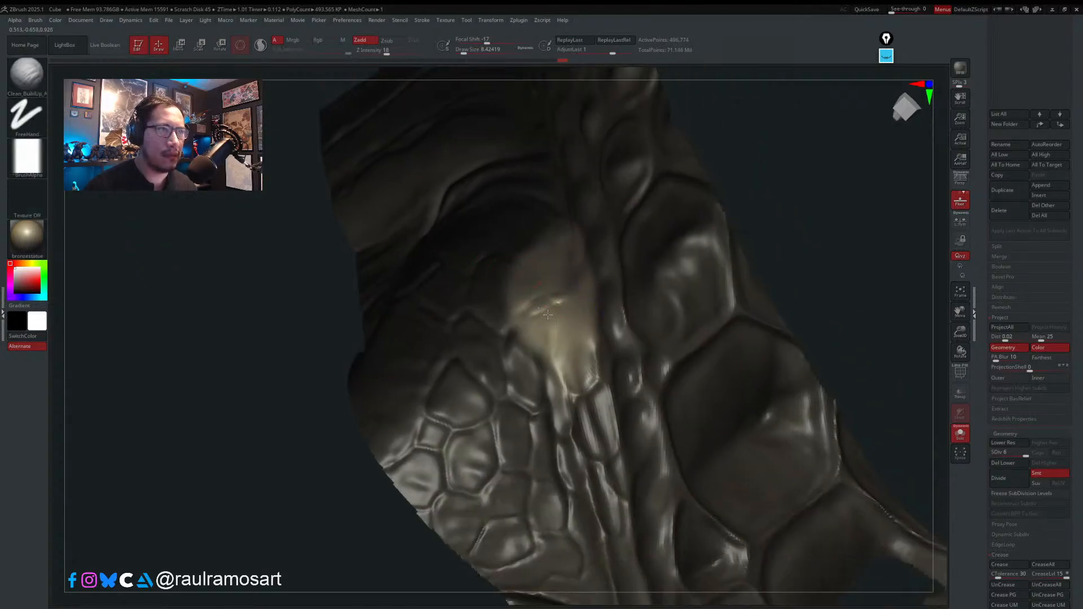
key("shift")
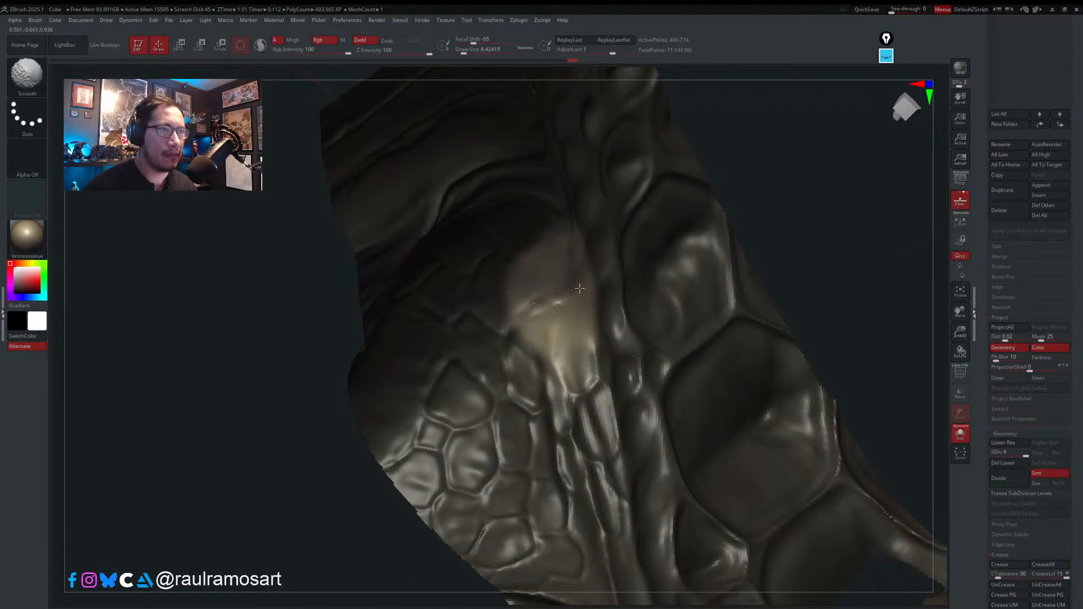
left_click_drag(542, 305, 541, 308)
key("shift")
key("shift")
right_click_drag(521, 306, 554, 305)
key("shift")
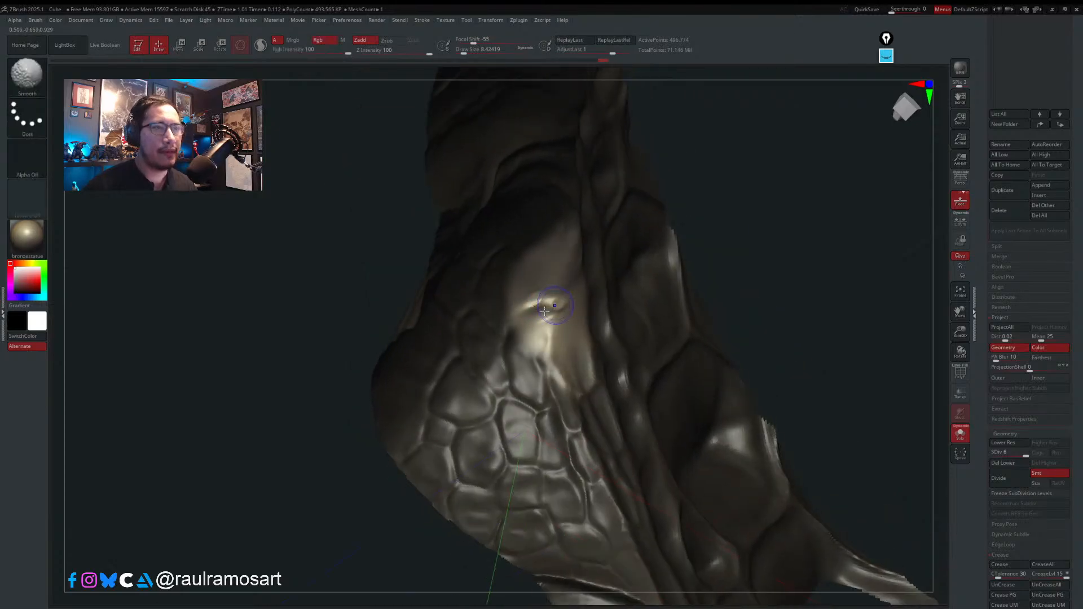
- Clear the mask and show the full body again
left_click_drag(723, 265, 737, 322, "ctrl")
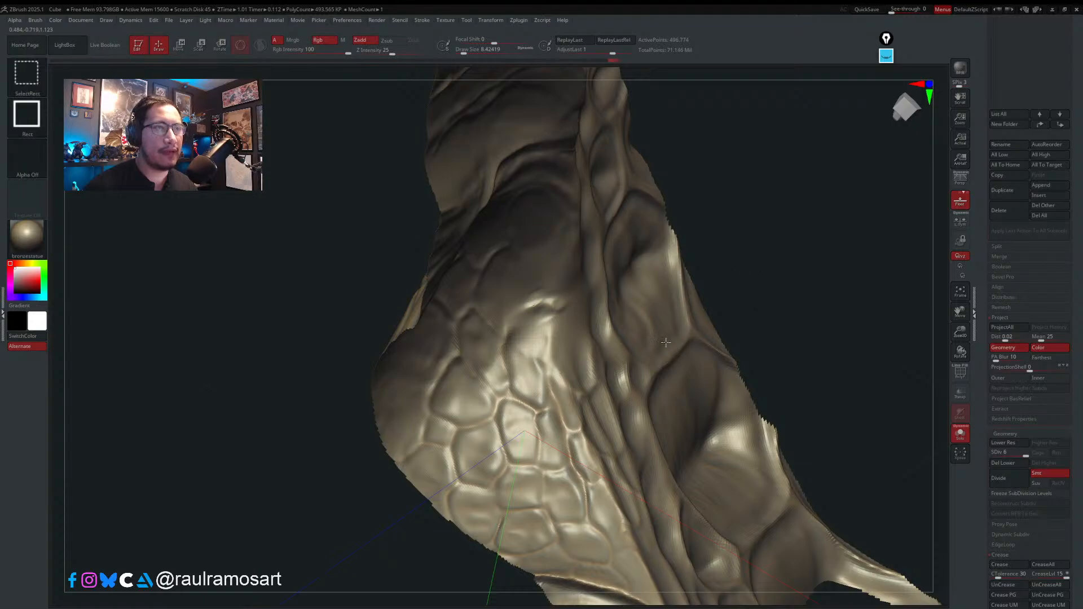
left_click(530, 389, "ctrl+shift")
right_click_drag(500, 417, 419, 502, "ctrl")
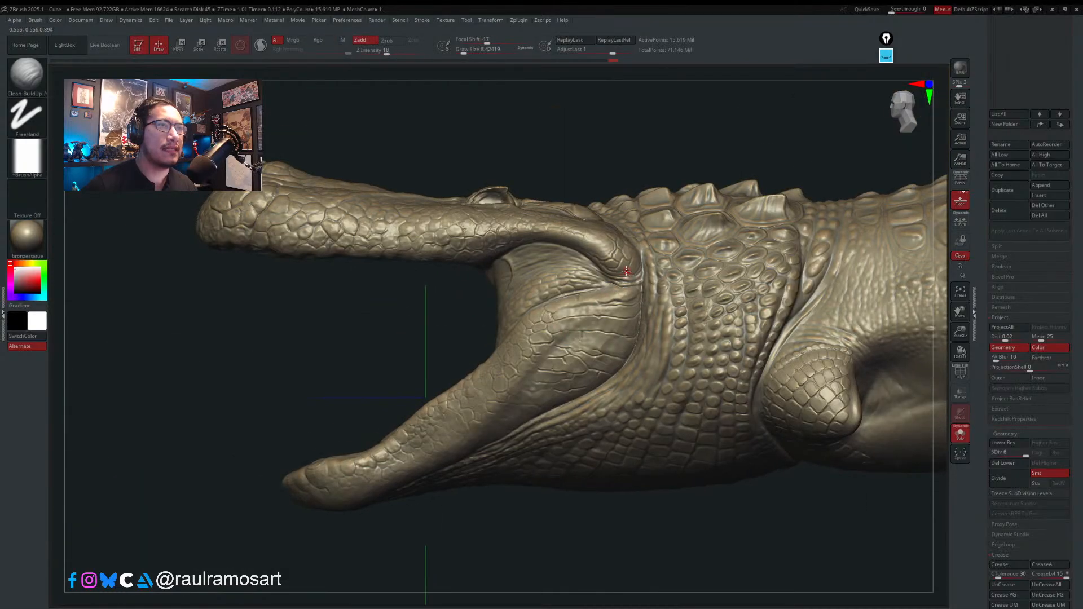
- Switch to the Orb_Curve brush and adjust its draw size for detailing the jaw corner
right_click_drag(628, 272, 496, 336, "alt")
key("b")
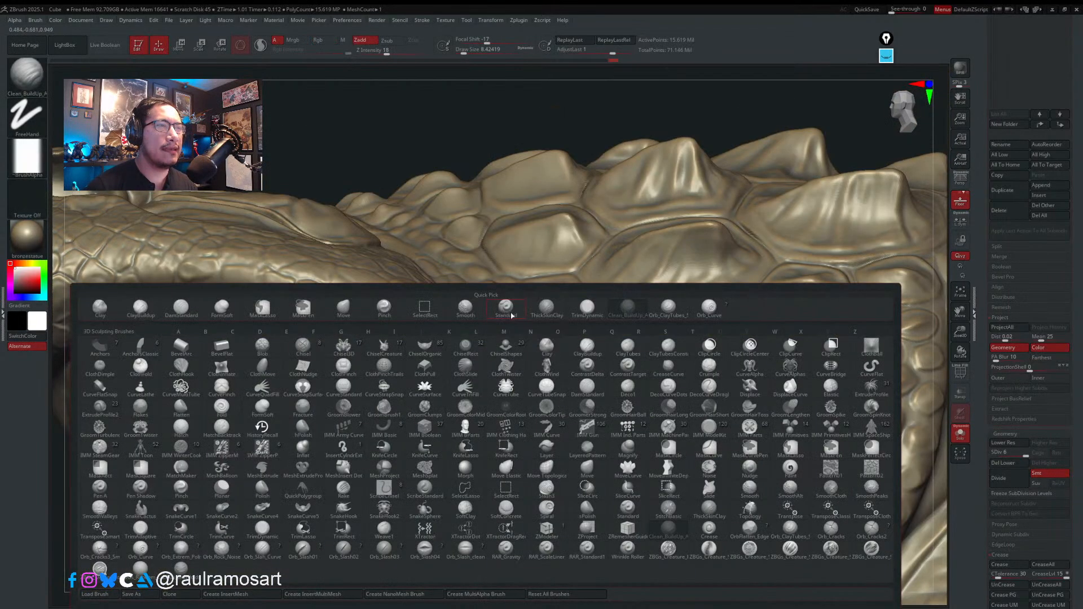
left_click(709, 307)
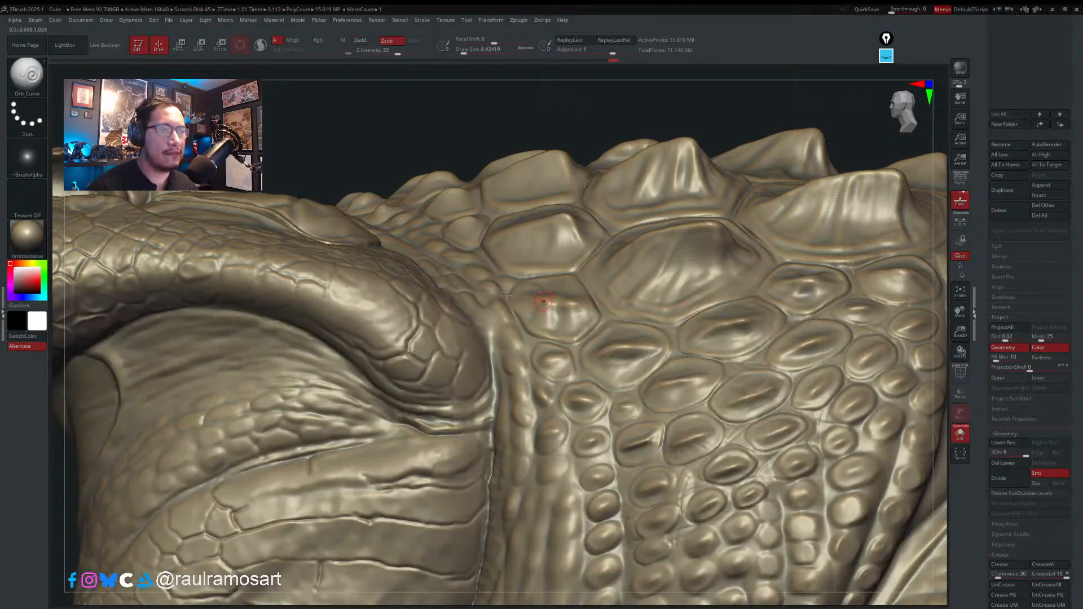
mouse_move(478, 308)
right_mouse_down("ctrl")
mouse_move(480, 285)
mouse_move(477, 306)
right_mouse_up("ctrl")
key("s")
left_click_drag(477, 308, 485, 309)
right_click_drag(484, 309, 483, 309)
- Try fine Orb_Curve creases on the jaw corner scales and set the draw size to about 9.4
mouse_move(380, 339)
right_mouse_down("ctrl")
mouse_move(388, 302)
mouse_move(564, 291)
mouse_move(519, 318)
mouse_move(556, 324)
mouse_move(615, 359)
right_mouse_up("ctrl")
key("s")
left_click_drag(616, 359, 543, 386)
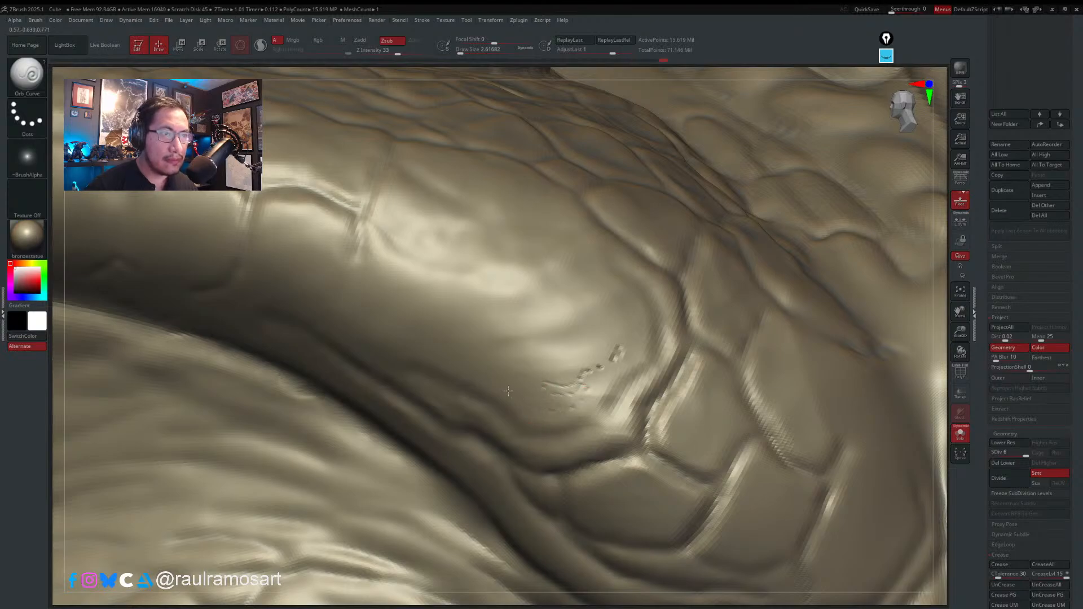
right_click_drag(541, 426, 553, 376, "ctrl")
key("s")
left_click_drag(553, 376, 555, 352)
key("s")
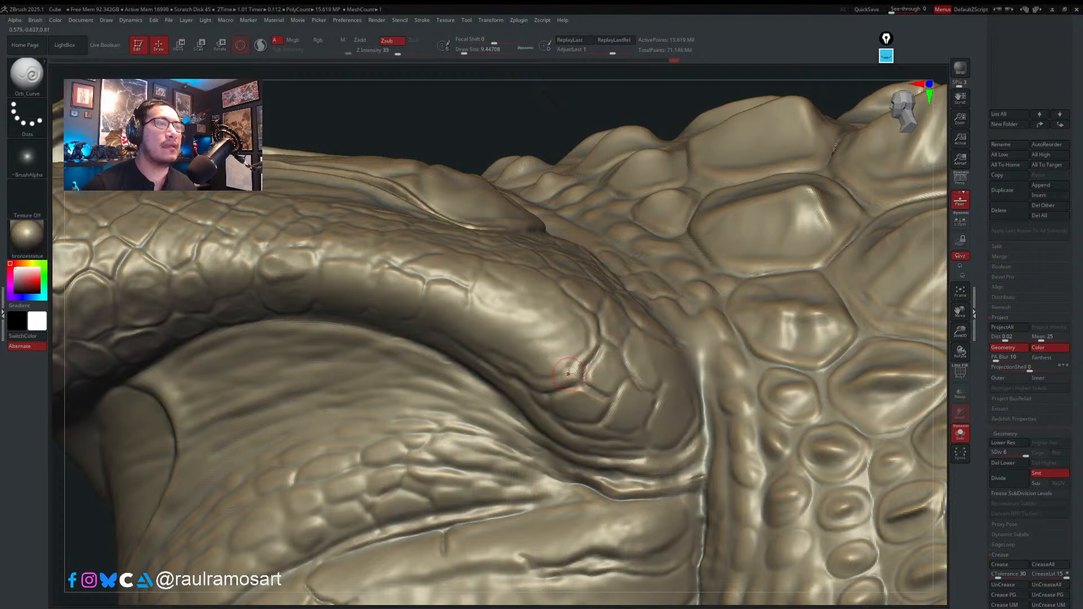
- Switch to the RAR_Standard1 brush at a draw size of about 14.2 and carve skin folds between the jaw corner and neck
right_click_drag(641, 341, 510, 334, "alt")
key("b")
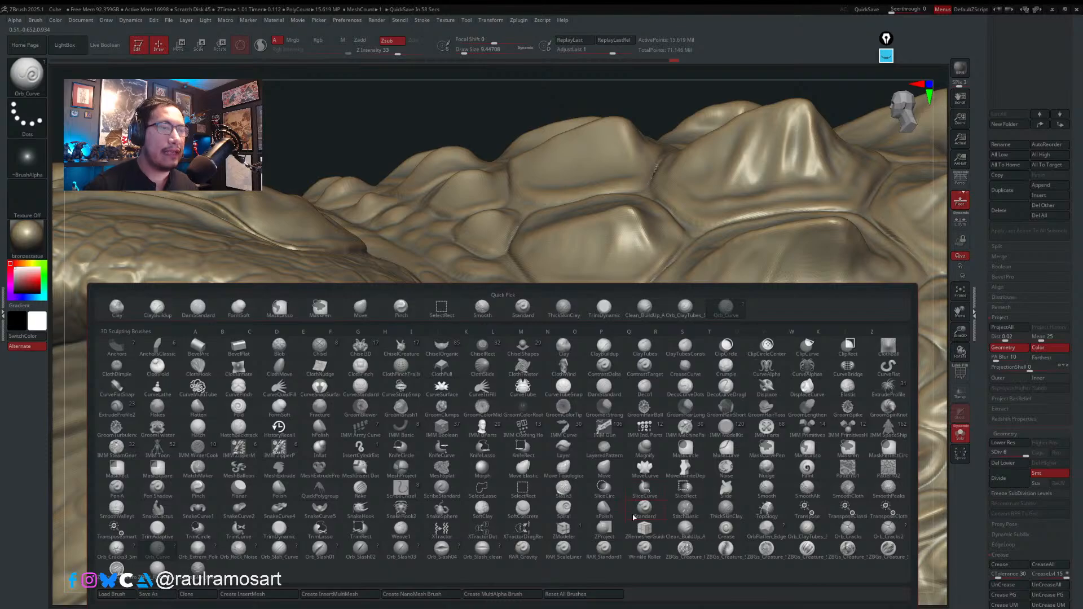
left_click(604, 550)
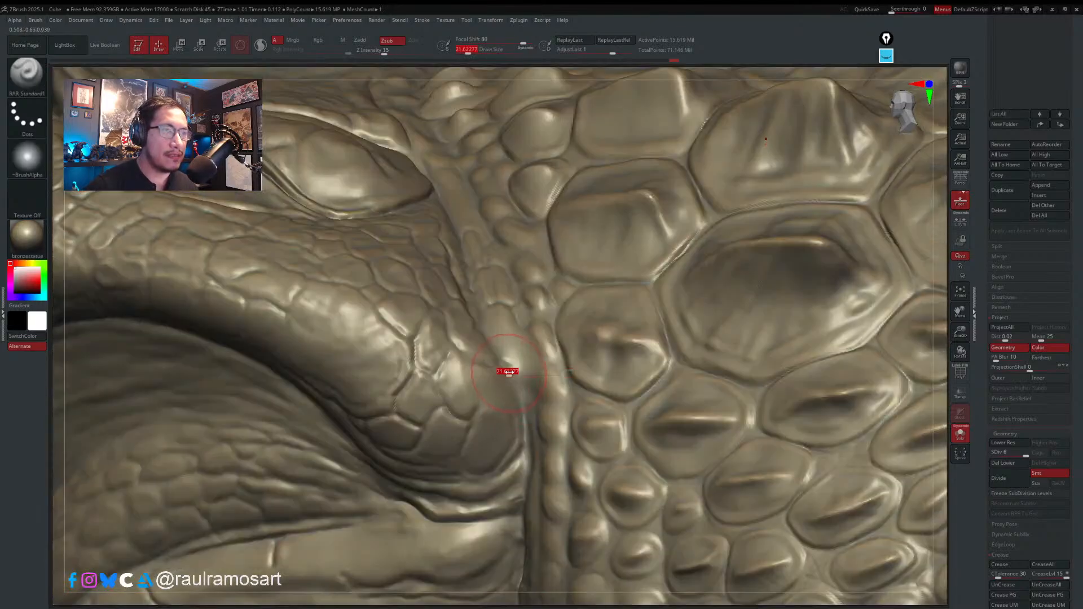
left_click_drag(509, 372, 507, 372)
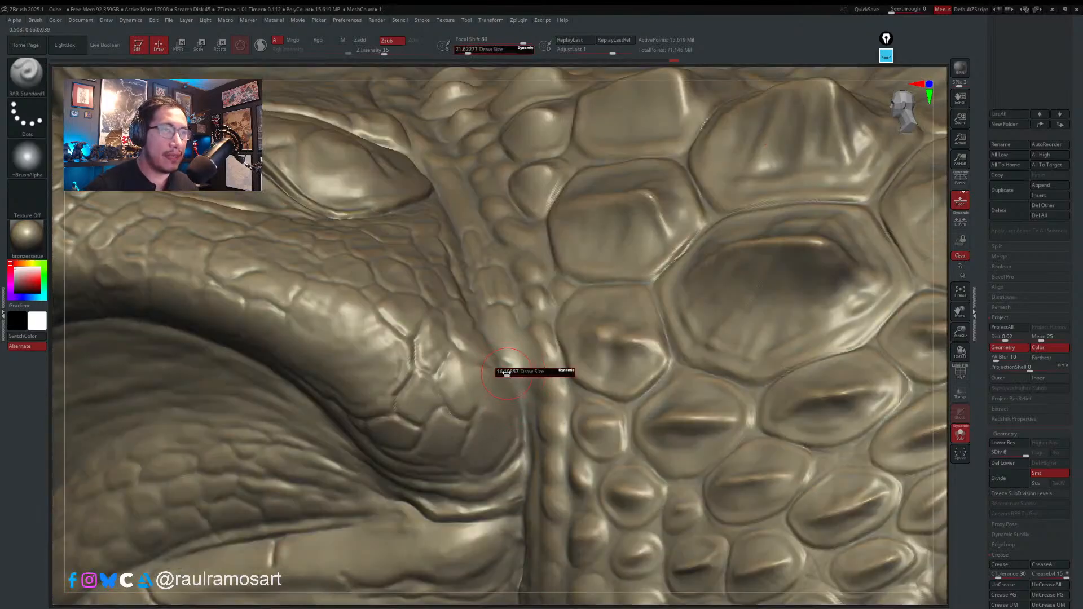
mouse_move(484, 332)
left_mouse_down()
mouse_move(516, 376)
mouse_move(525, 421)
left_mouse_up()
left_click_drag(516, 314, 531, 413)
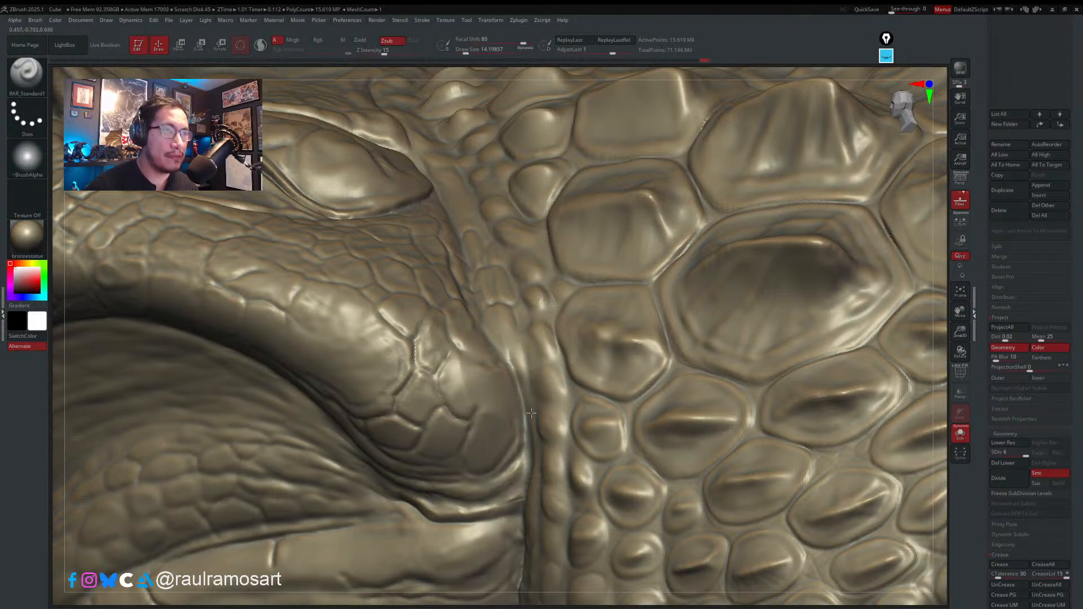
mouse_move(507, 360)
left_mouse_down()
mouse_move(530, 410)
mouse_move(525, 466)
mouse_move(529, 421)
mouse_move(502, 352)
left_mouse_up()
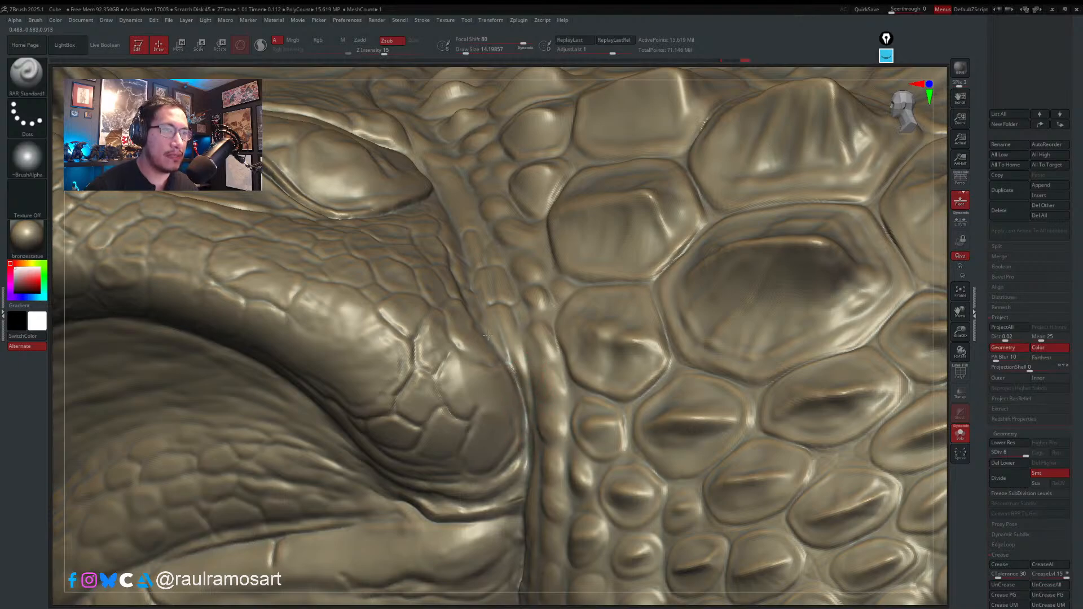
- Deepen the scale creases at the jaw corner with draw sizes of about 6.6 and 8.4
right_click_drag(386, 406, 415, 382)
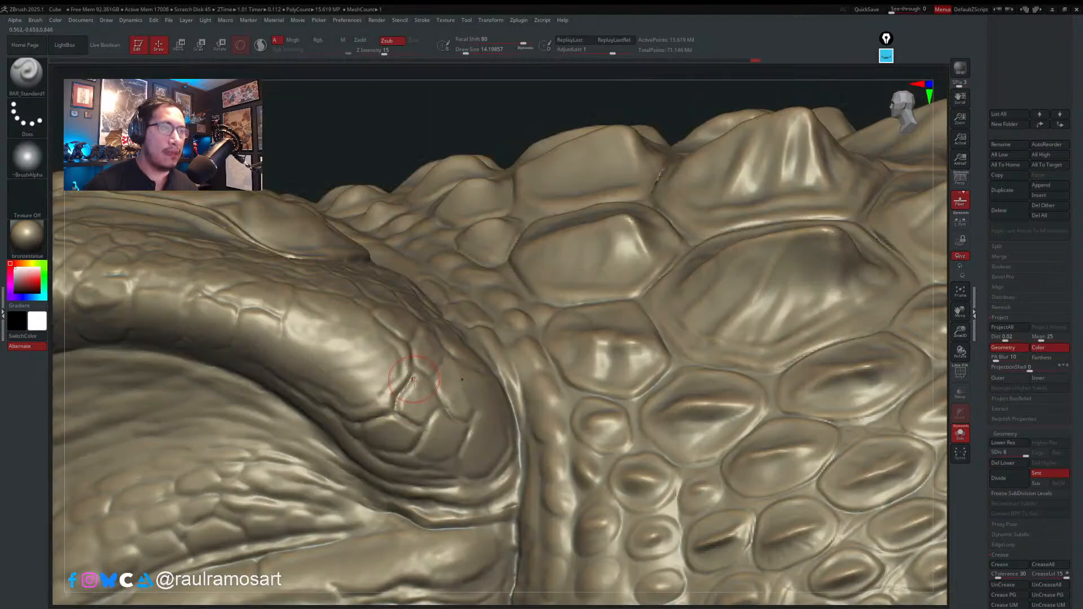
key("s")
left_click_drag(415, 383, 407, 381)
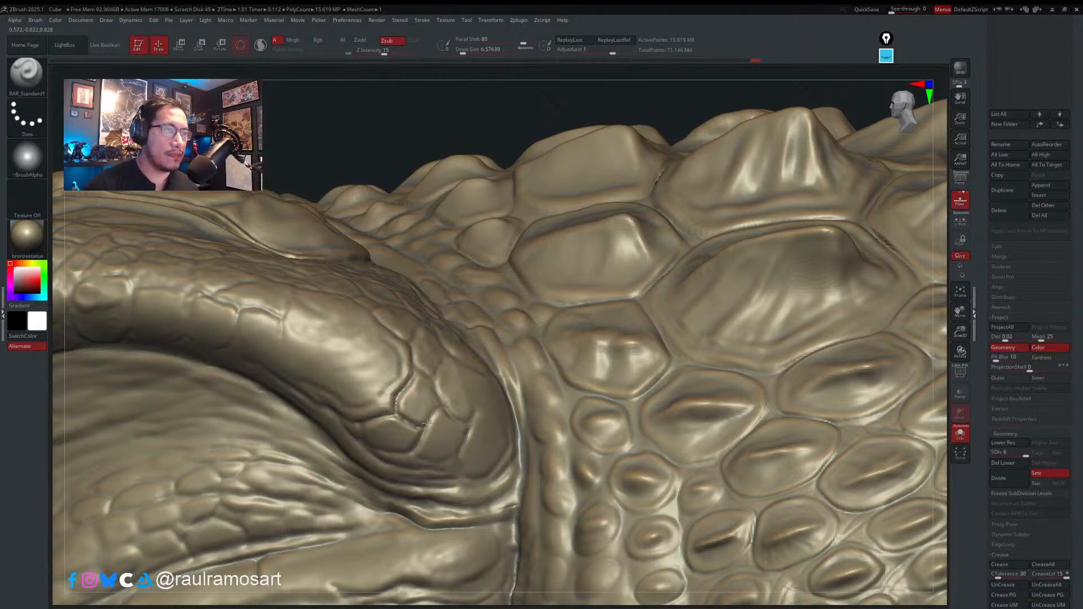
right_click_drag(443, 405, 423, 375)
key("s")
left_click_drag(423, 374, 422, 371)
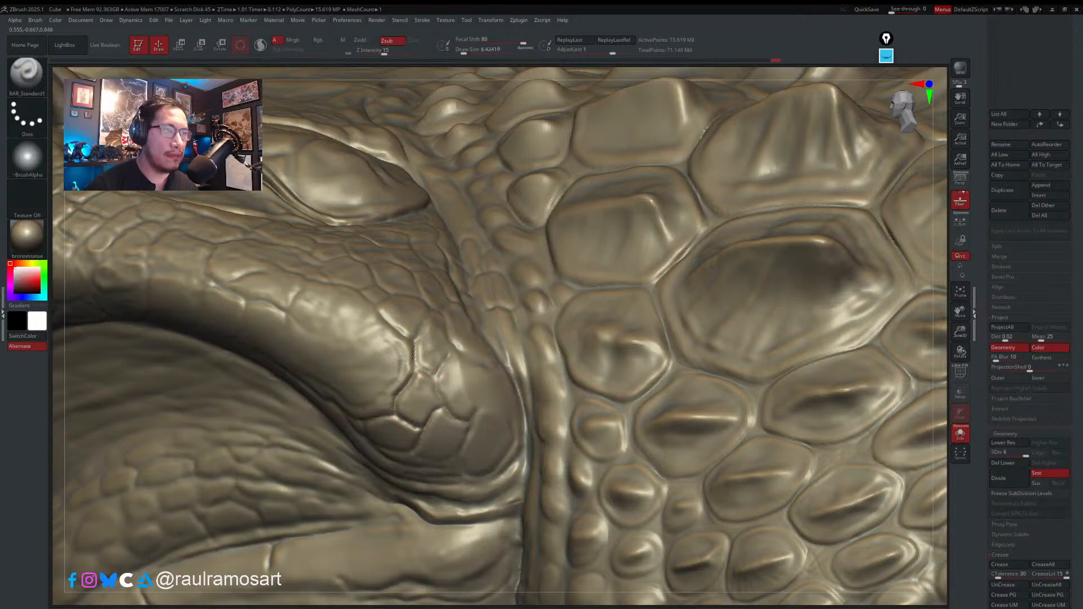
- Refine the scale creases along the jaw ridge, reducing the draw size to about 5
mouse_move(404, 372)
right_mouse_down()
mouse_move(404, 353)
mouse_move(398, 400)
right_mouse_up()
key("s")
left_click_drag(423, 389, 338, 443)
left_click_drag(304, 362, 375, 328)
mouse_move(285, 290)
left_mouse_down()
mouse_move(263, 401)
mouse_move(228, 412)
left_mouse_up()
key("s")
left_click_drag(385, 365, 390, 365)
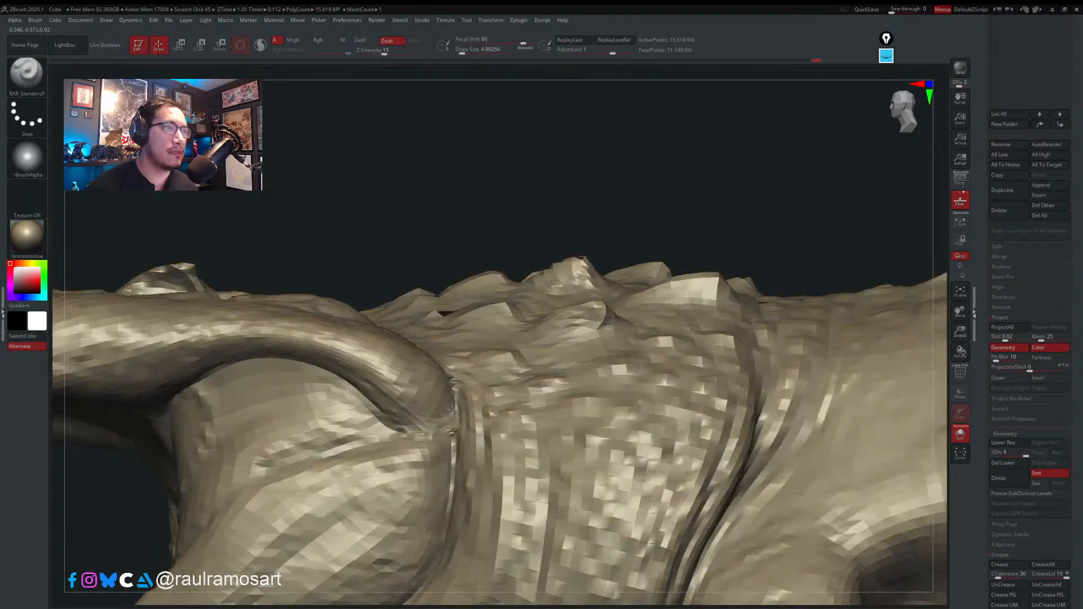
- Set the draw size to about 18.5 and carve skin creases between the central scutes on the back
scroll(441, 423, "up", 3)
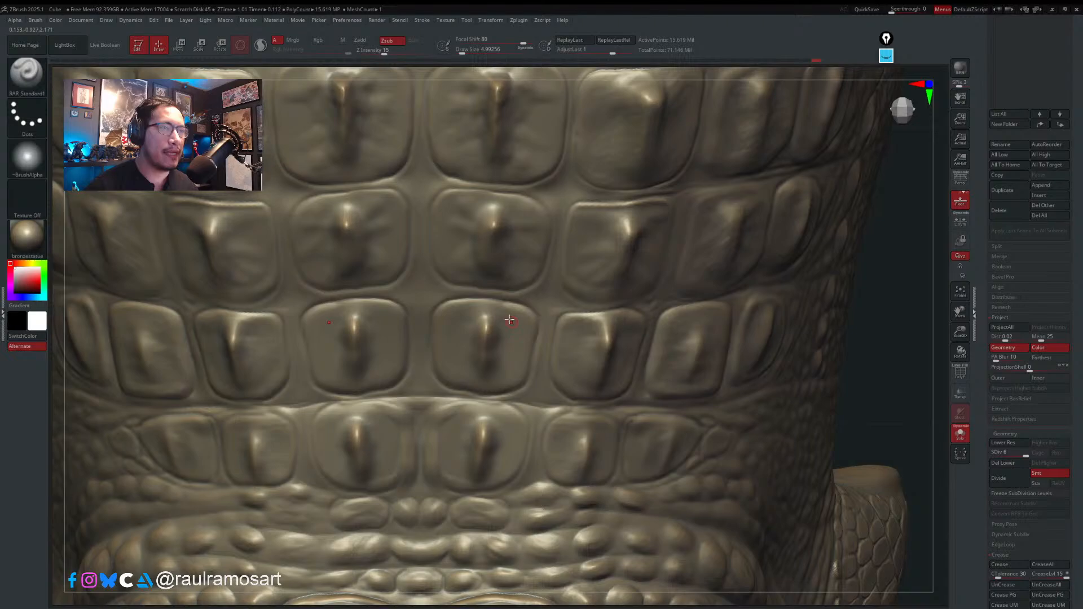
key("s")
left_click_drag(509, 314, 511, 314)
key("s")
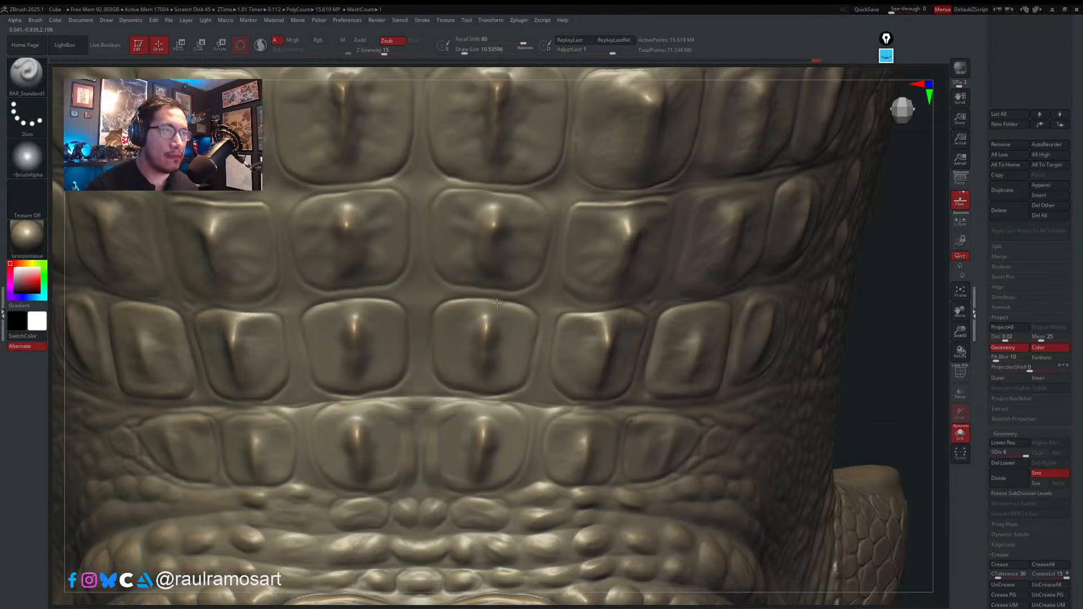
key("s")
left_click_drag(482, 314, 486, 314)
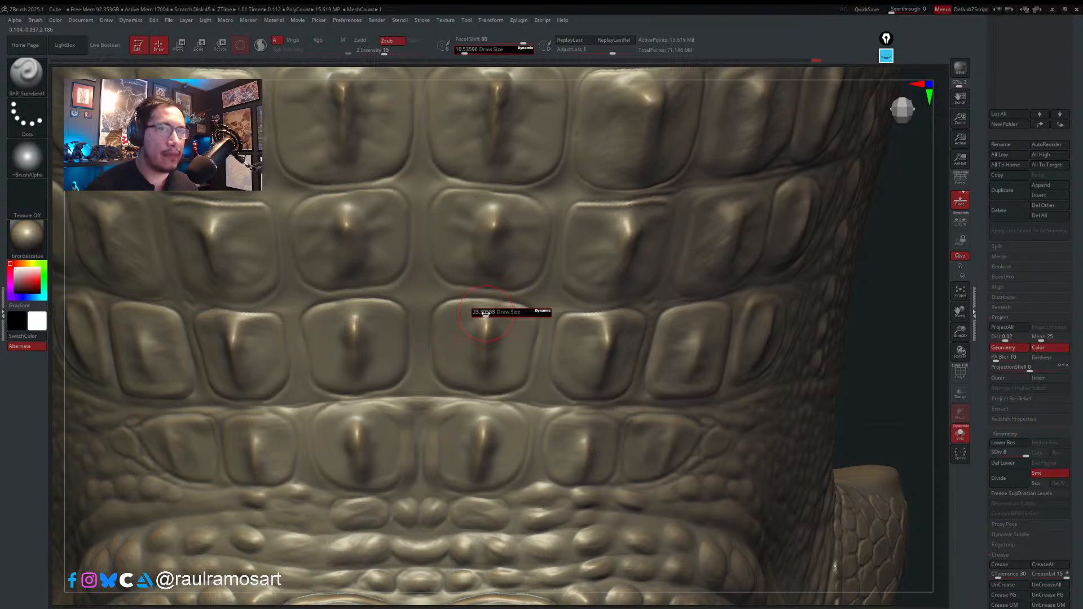
right_click_drag(489, 313, 742, 287, "ctrl")
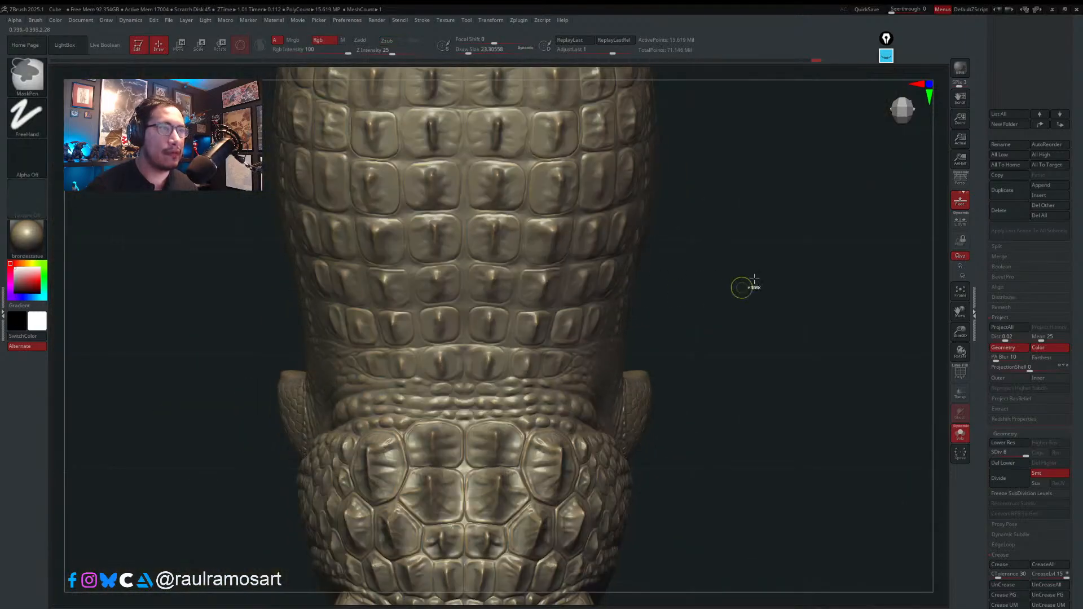
right_click_drag(483, 319, 479, 336, "ctrl")
key("s")
mouse_move(468, 299)
left_mouse_down()
mouse_move(486, 297)
mouse_move(460, 303)
mouse_move(445, 292)
left_mouse_up()
key("s")
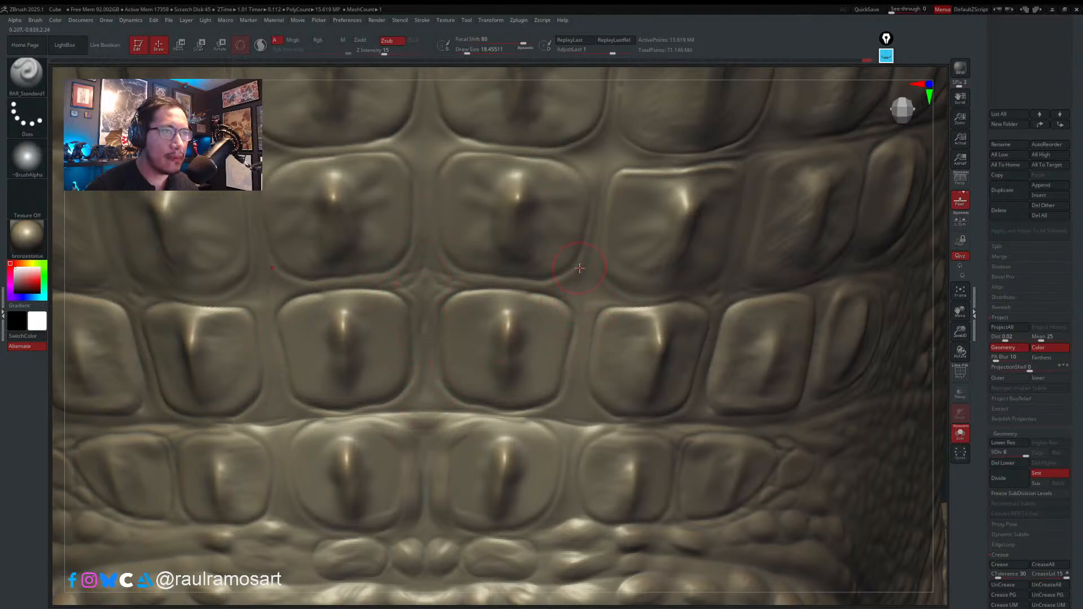
- Set the draw size to about 15.6 and deepen the outline around the central back scutes
key("s")
left_click_drag(511, 313, 486, 300)
key("s")
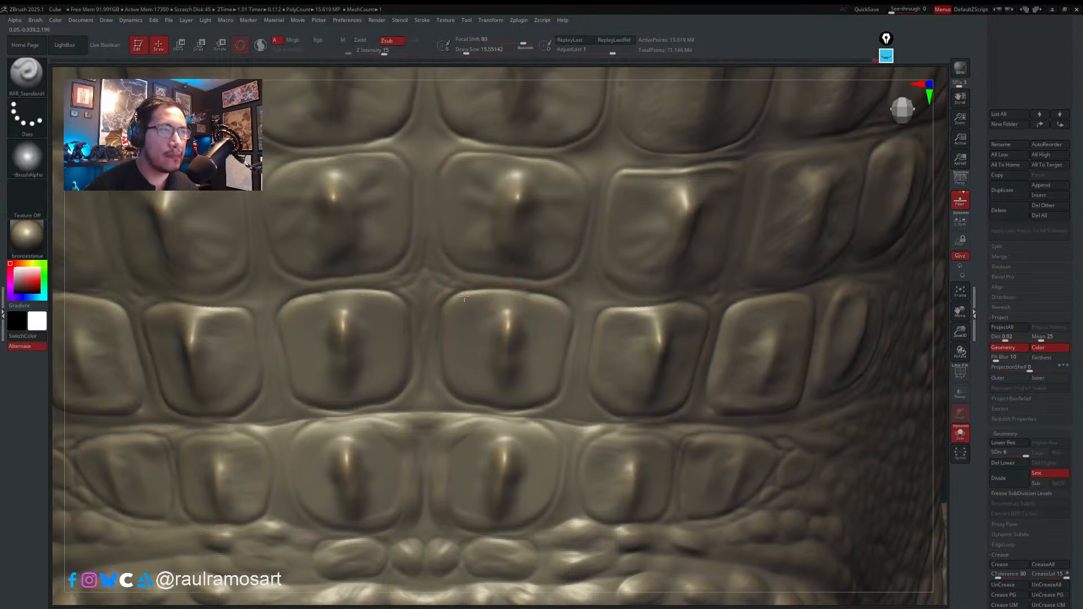
mouse_move(464, 297)
left_mouse_down()
mouse_move(550, 301)
mouse_move(568, 326)
left_mouse_up()
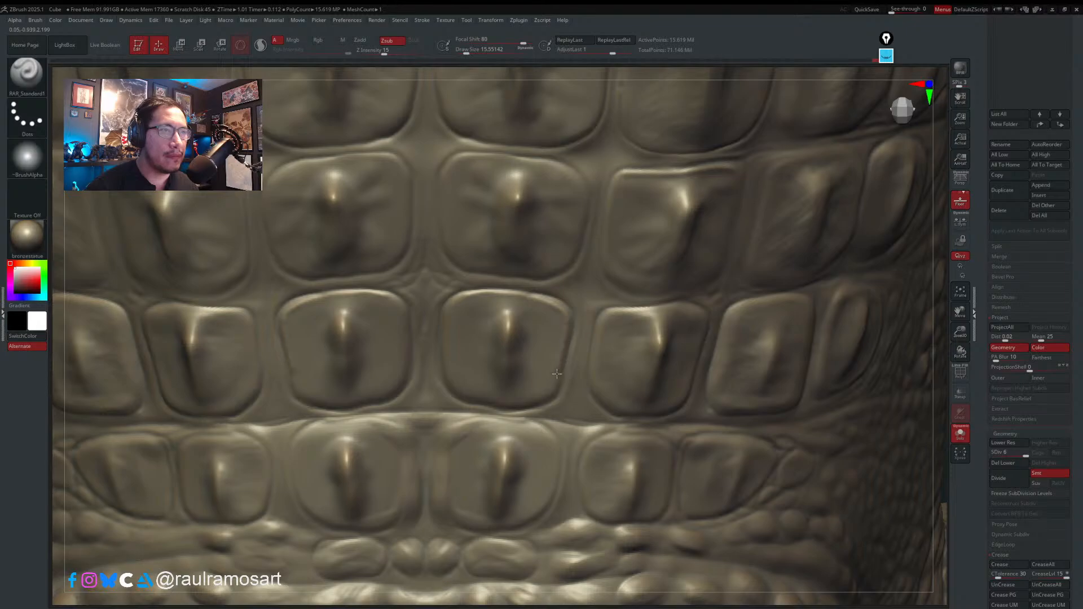
mouse_move(557, 373)
left_mouse_down()
mouse_move(535, 397)
mouse_move(468, 398)
mouse_move(443, 354)
mouse_move(451, 302)
mouse_move(463, 295)
left_mouse_up()
mouse_move(486, 319)
right_mouse_down("ctrl")
mouse_move(519, 394)
mouse_move(502, 295)
mouse_move(735, 336)
mouse_move(659, 420)
right_mouse_up("ctrl")
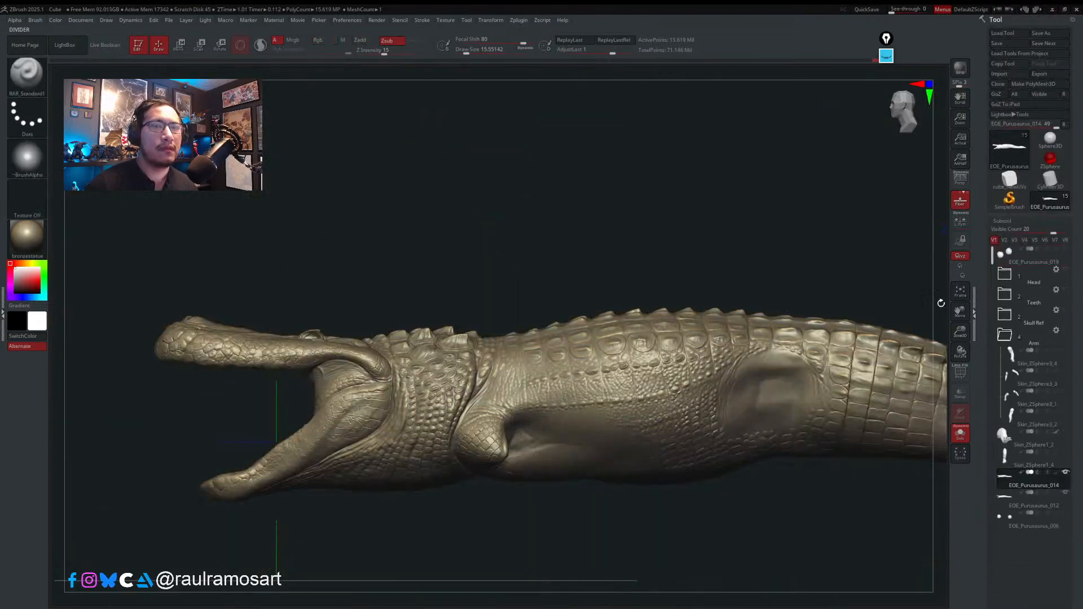
right_click_drag(667, 290, 556, 230, "alt")
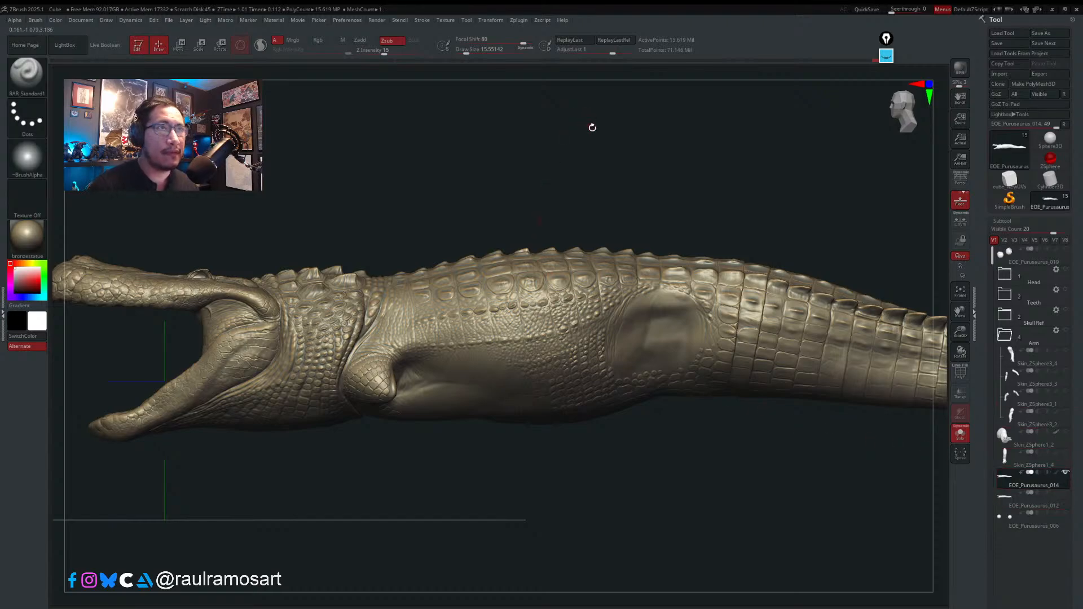
- Compare the sculpted body subtools EOE_Purusaurus_012 and EOE_Purusaurus_014 from the side and front
left_click_drag(592, 154, 504, 273)
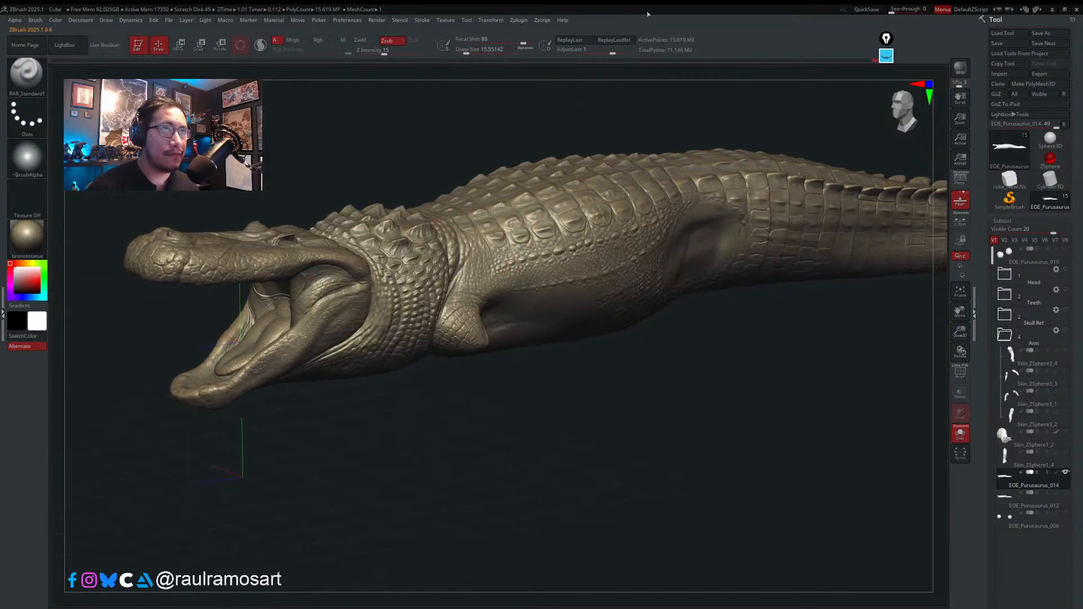
left_click(1020, 505)
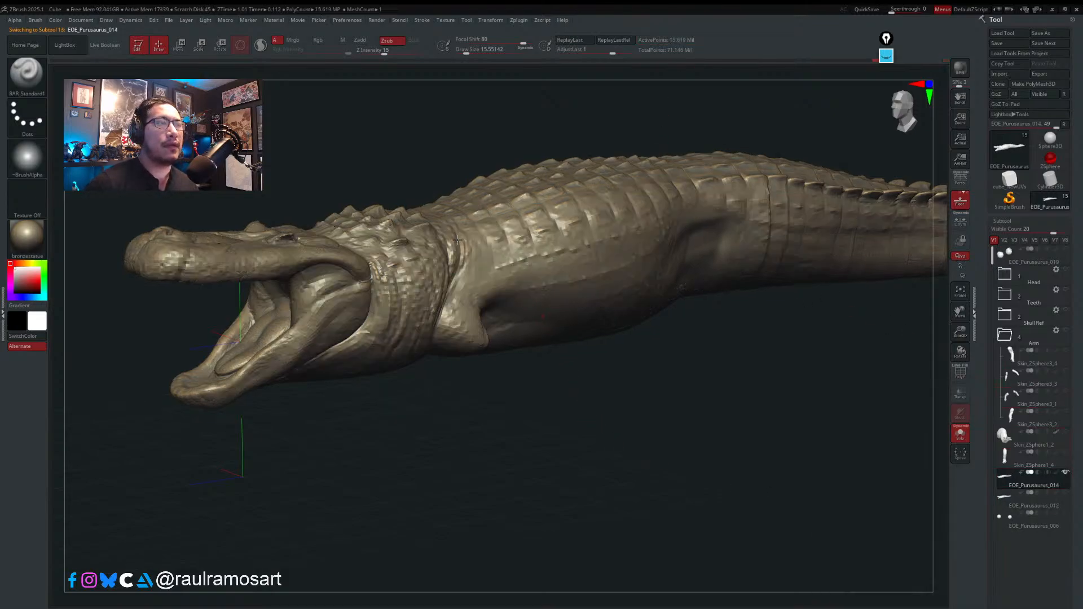
right_click_drag(457, 240, 553, 326)
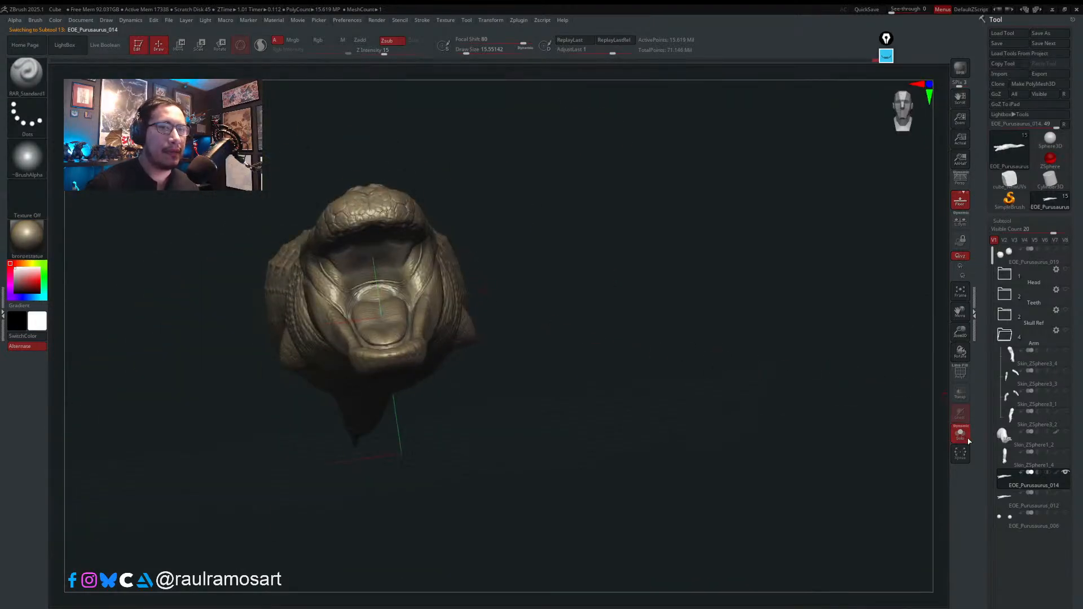
right_click_drag(438, 271, 550, 309)
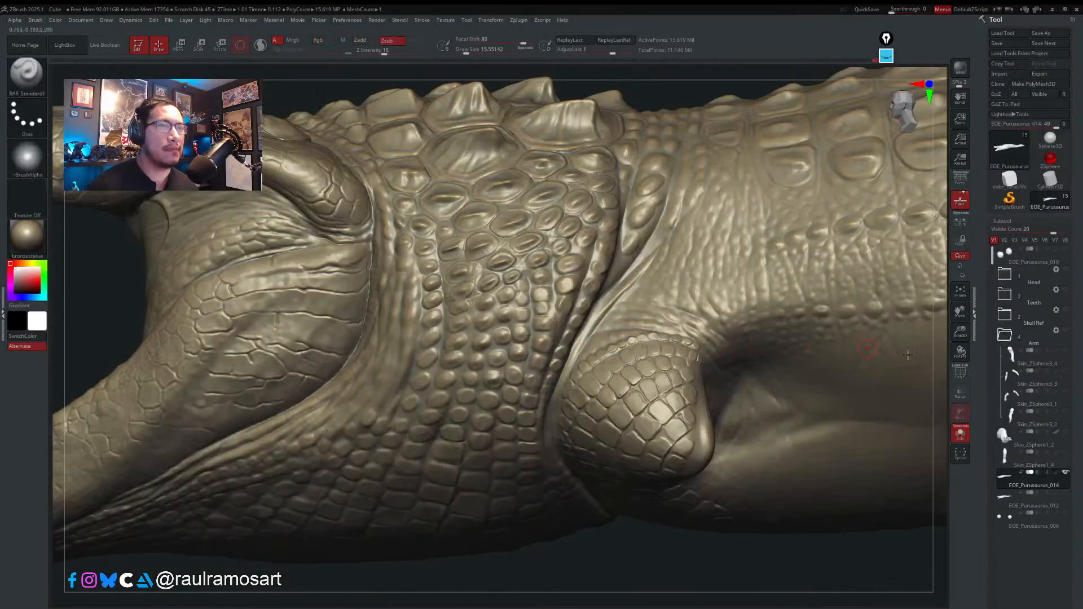
- Delete the subtool EOE_Purusaurus_012 and make EOE_Purusaurus_014 the active subtool
left_click_drag(1072, 476, 1052, 359)
left_click(1044, 480)
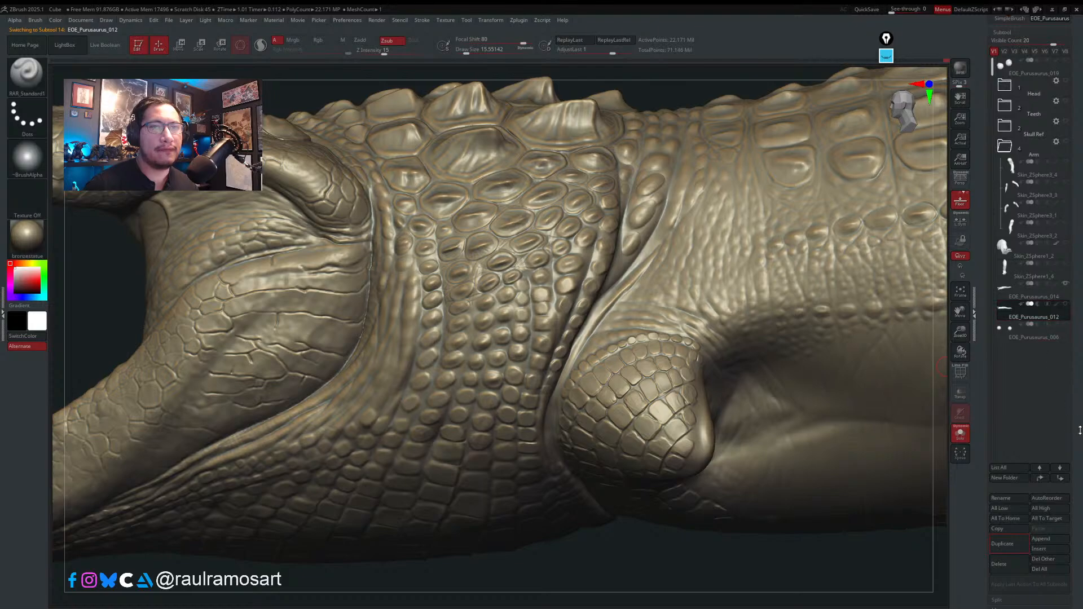
left_click_drag(1079, 431, 1075, 231)
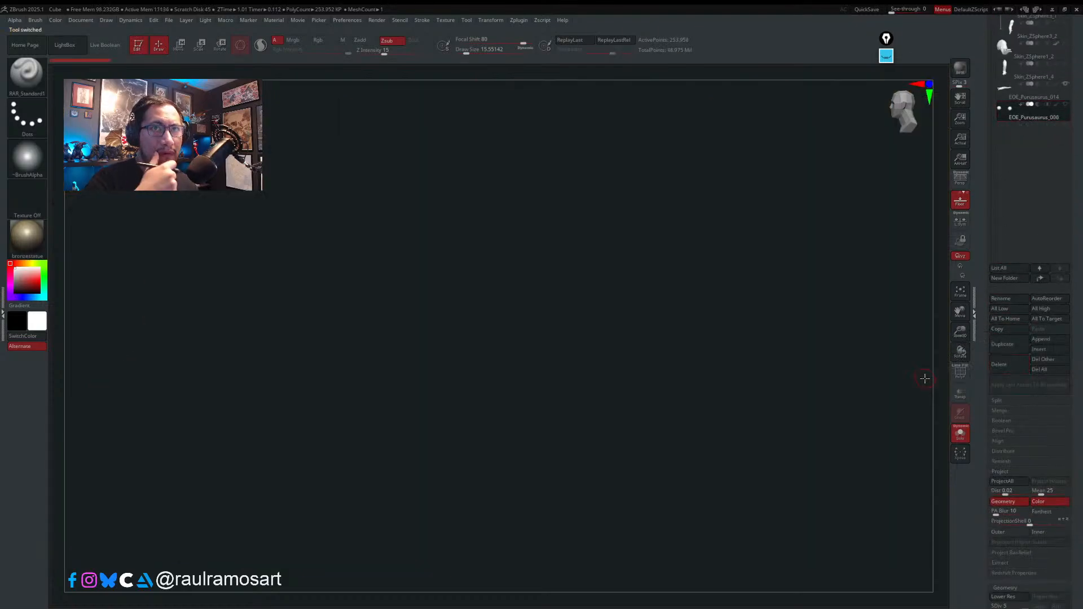
left_click(1050, 100)
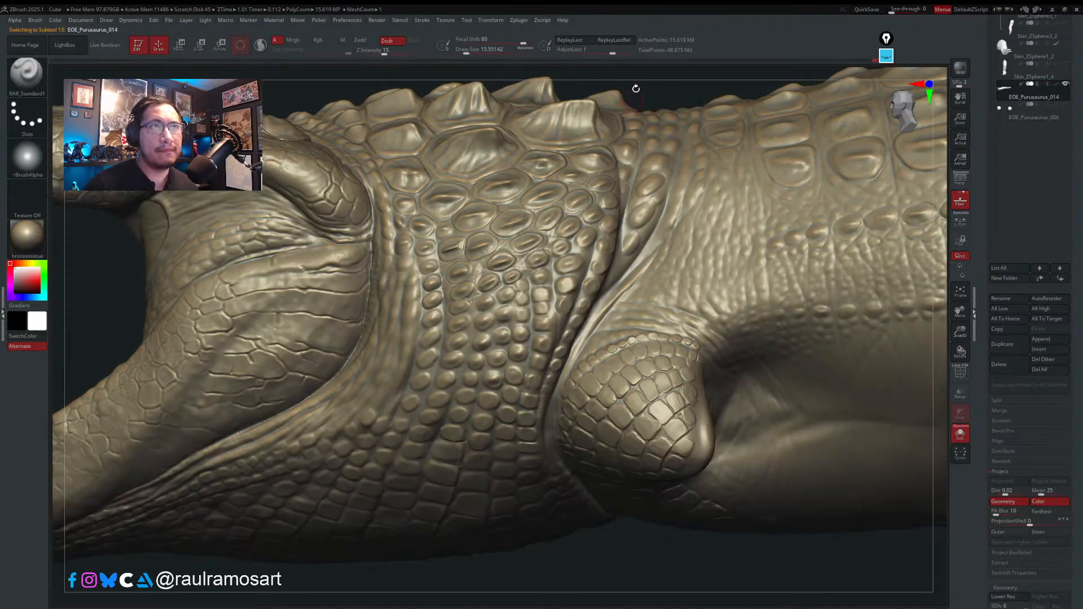
- Make the subtool EOE_Purusaurus_006 visible with the body and turn off Solo mode
right_click_drag(689, 195, 689, 127, "ctrl")
left_click_drag(1063, 23, 1064, 189)
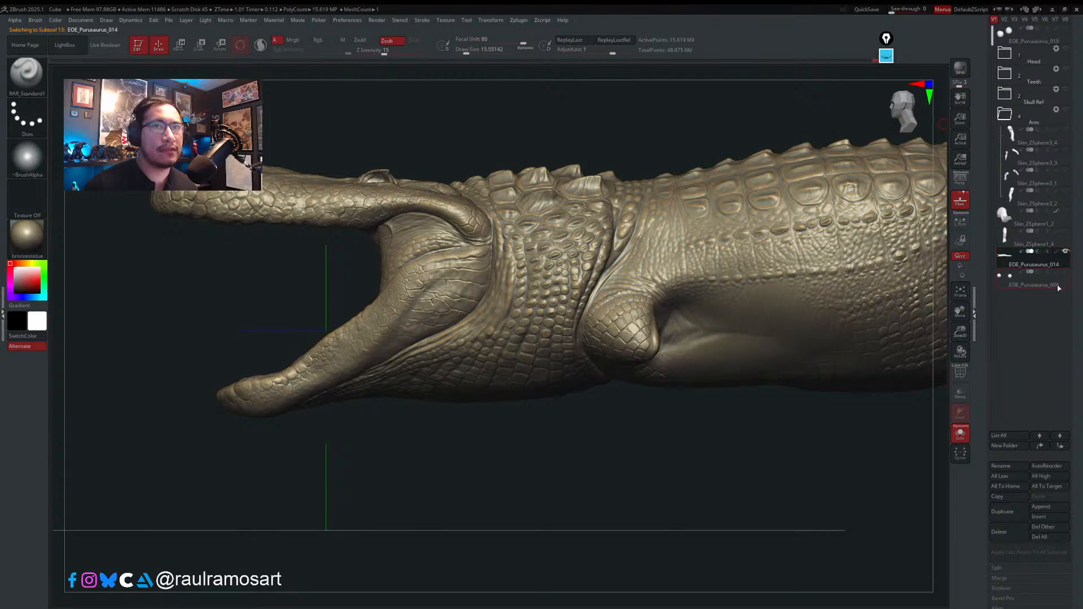
left_click_drag(1044, 34, 1045, 180)
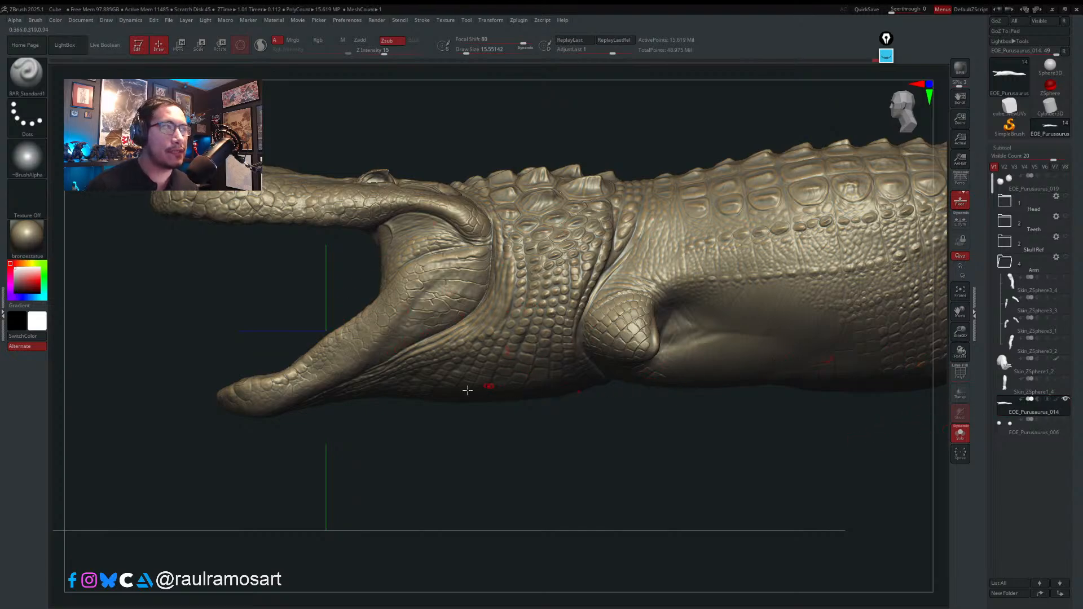
right_click_drag(395, 254, 377, 208)
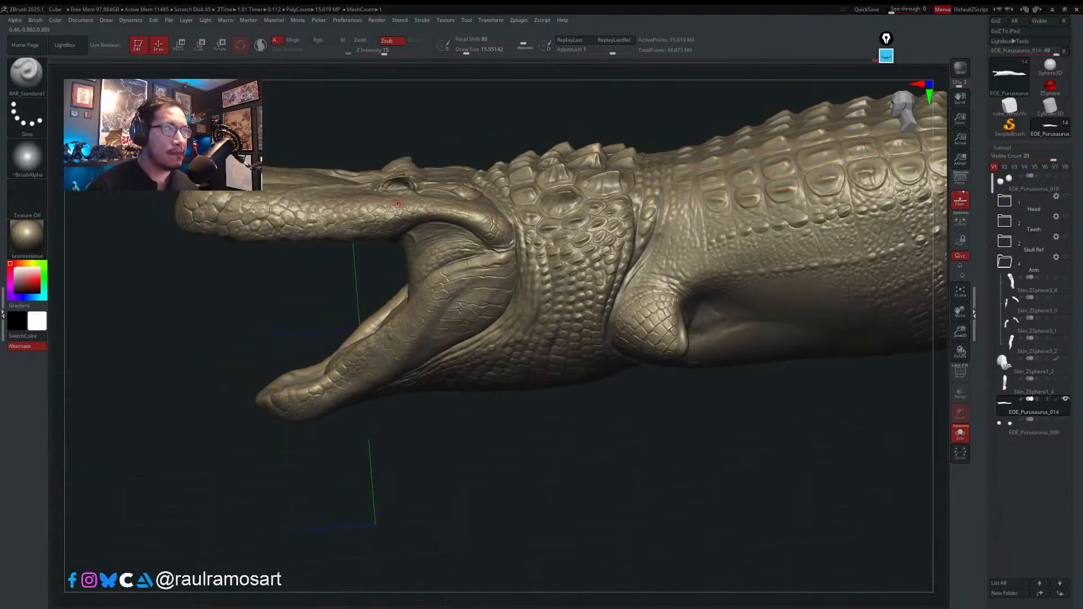
left_click(1065, 421)
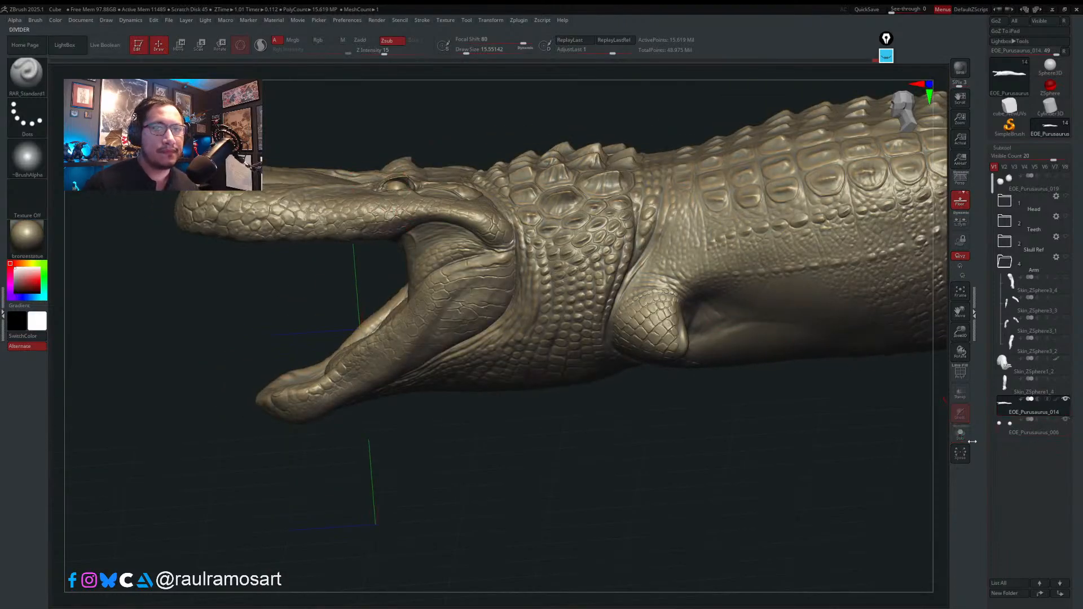
left_click(962, 436)
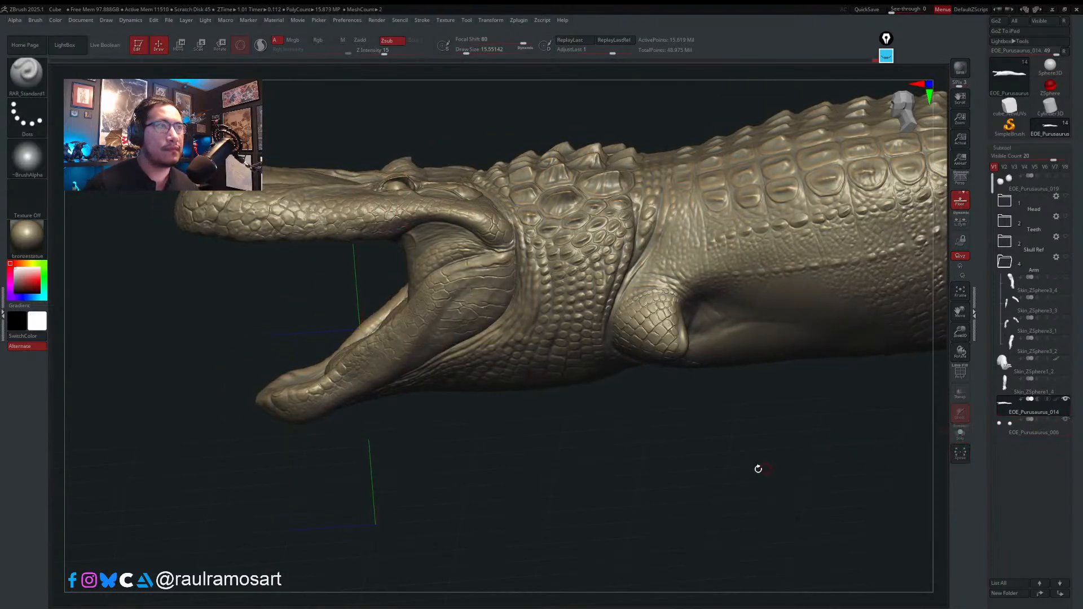
right_click_drag(757, 468, 675, 272)
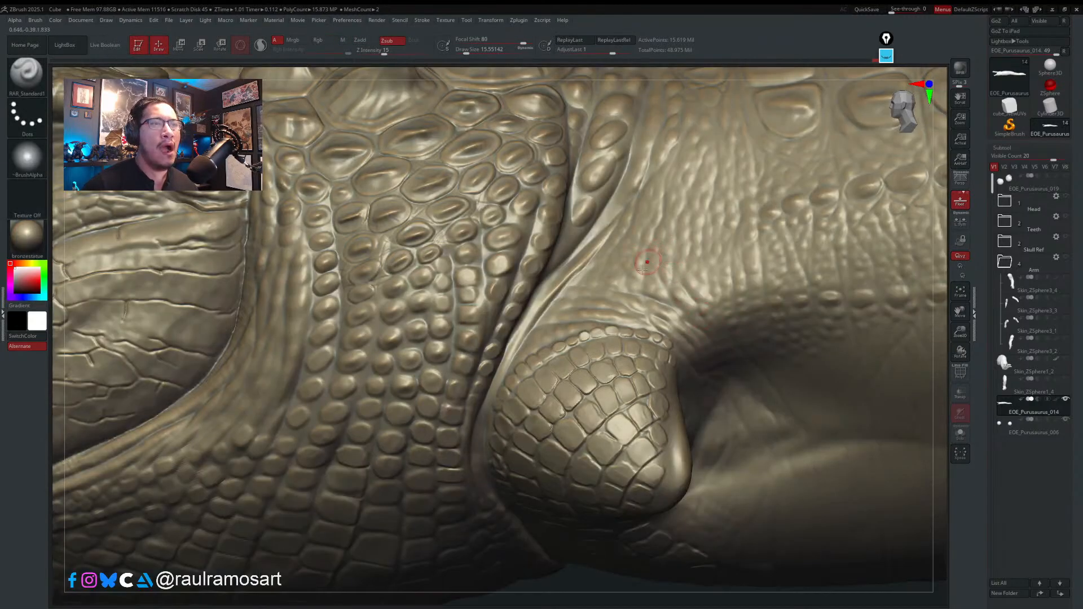
right_click_drag(583, 286, 556, 241, "ctrl")
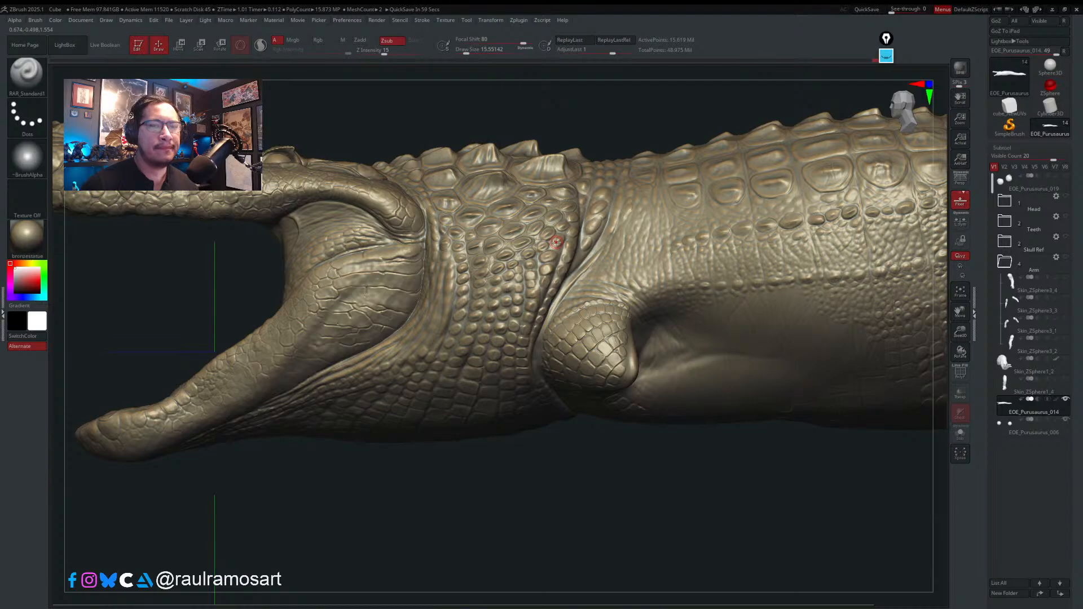
- Set the draw size to about 20 and deepen the creases between the scutes on top of the tail
key("super")
key("super")
right_click_drag(710, 495, 428, 502, "alt")
right_click_drag(719, 309, 764, 290, "ctrl")
key("s")
left_click_drag(765, 279, 786, 278)
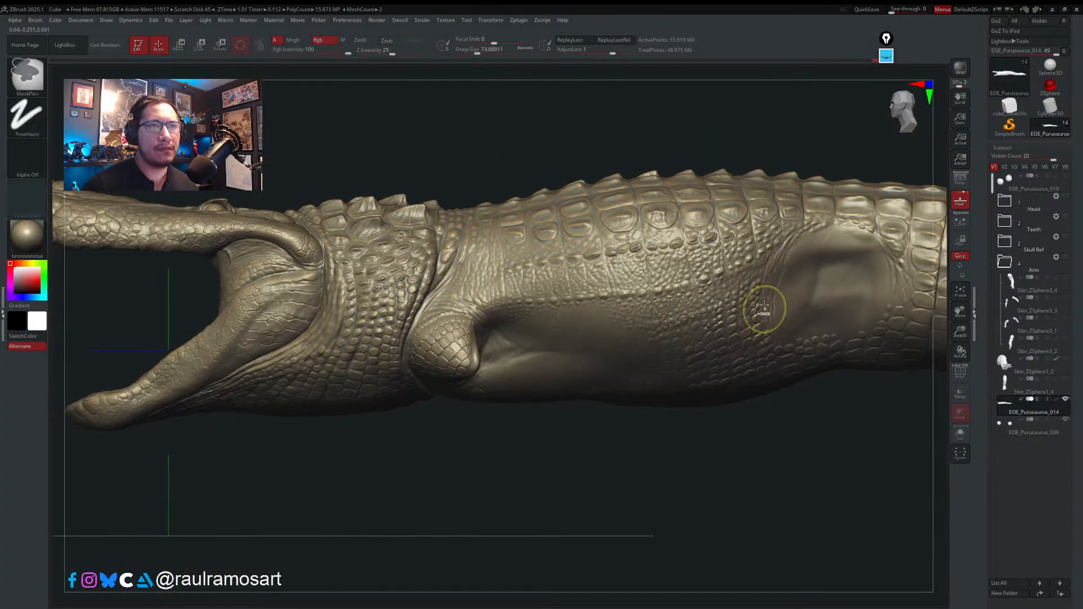
mouse_move(764, 305)
right_mouse_down("ctrl")
mouse_move(744, 288)
mouse_move(841, 351)
mouse_move(817, 311)
mouse_move(679, 290)
mouse_move(674, 361)
mouse_move(713, 555)
right_mouse_up("ctrl")
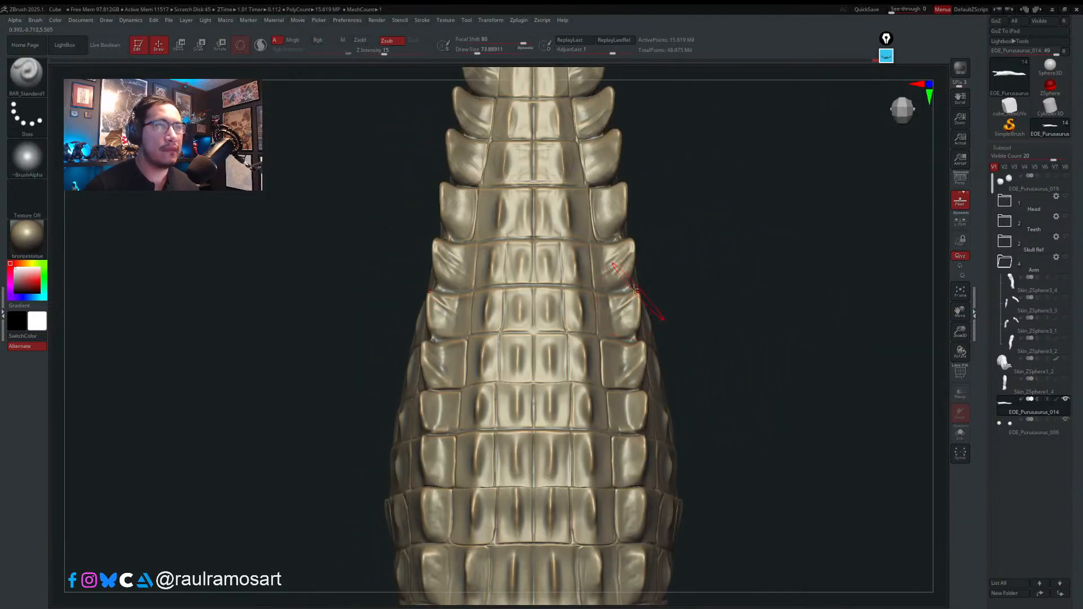
key("shift")
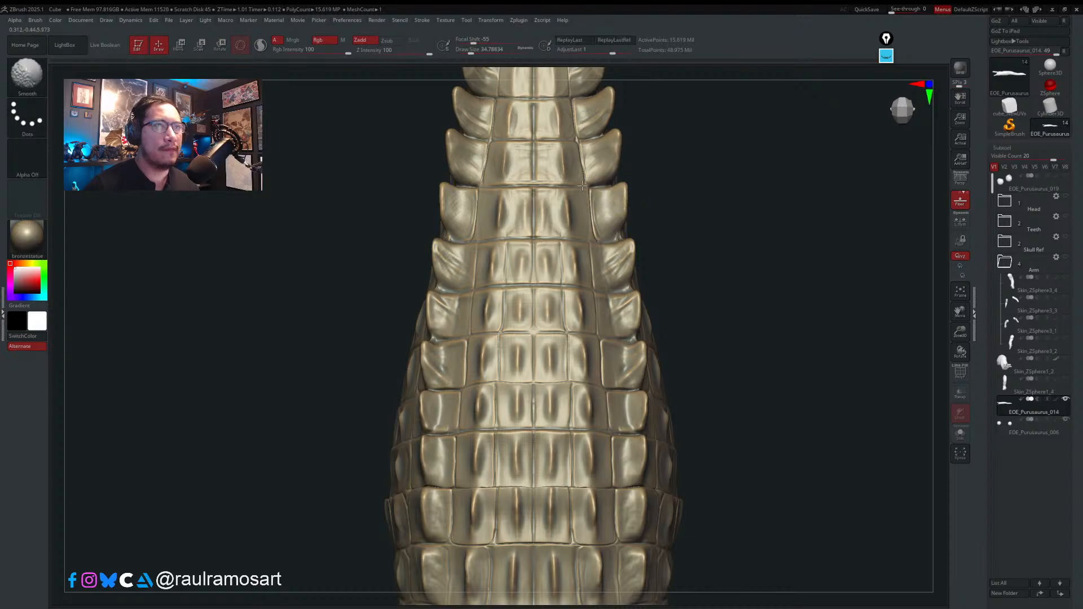
key("b")
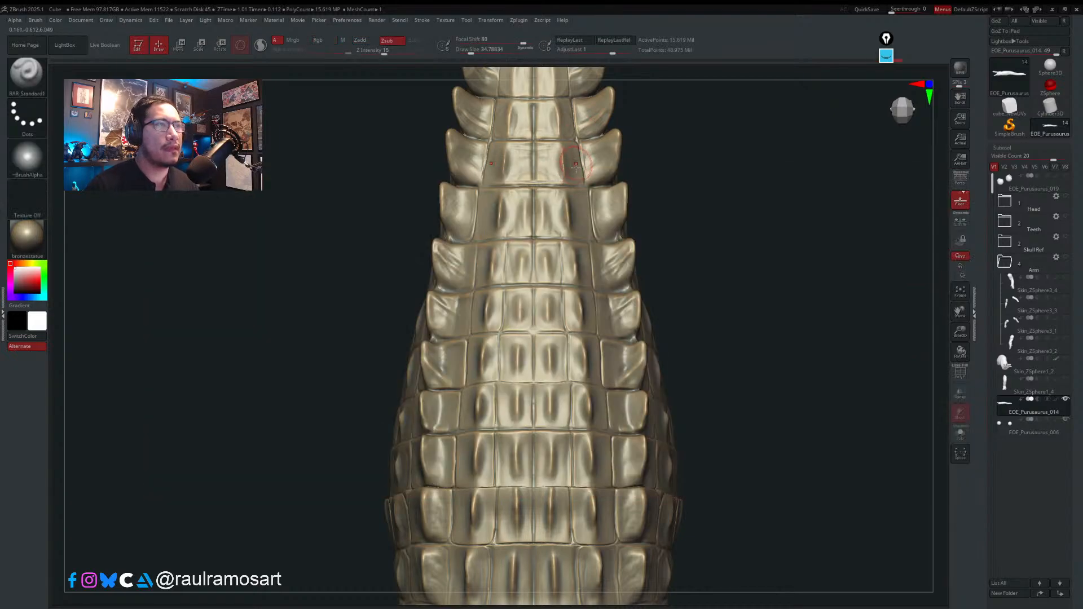
key("s")
left_click_drag(575, 168, 570, 172)
right_click_drag(570, 172, 581, 197)
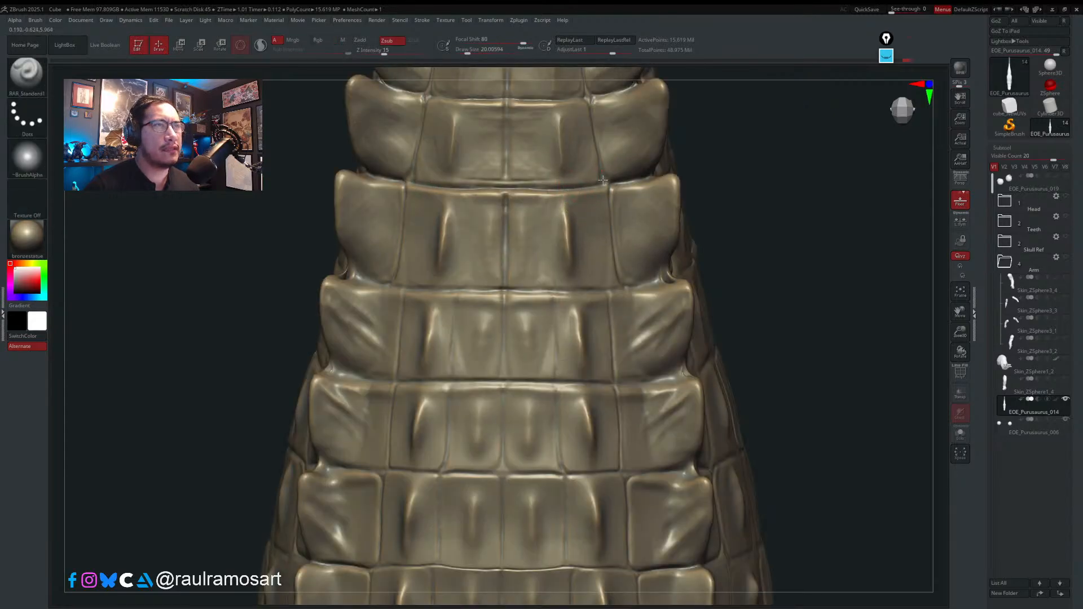
right_click_drag(599, 146, 602, 189)
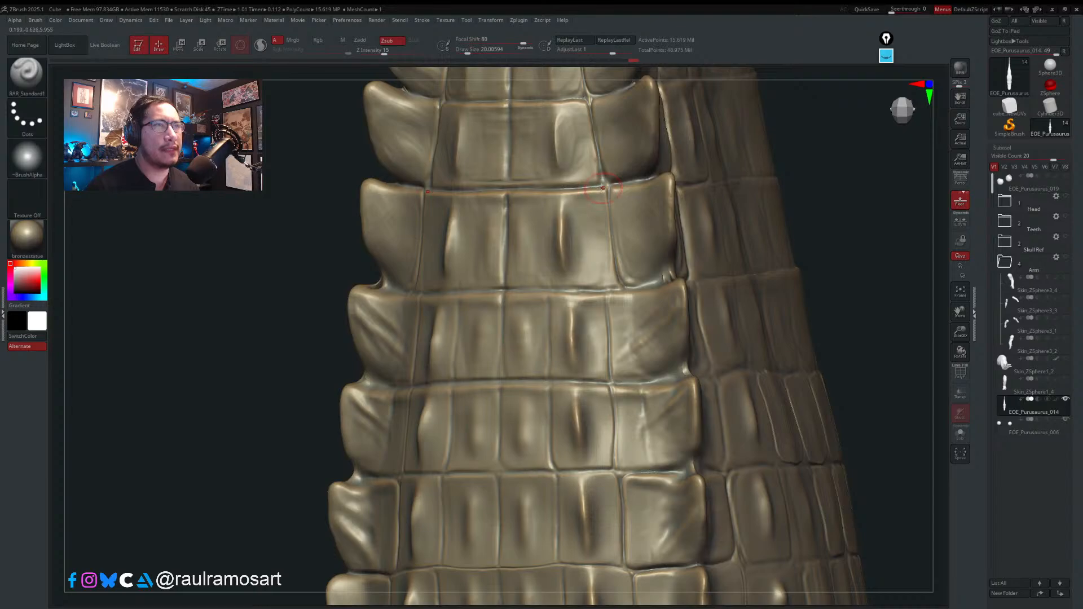
- Show the hind leg Skin_ZSphere1_2, the arm Skin_ZSphere3_4 and the Teeth folder together with the body
right_click_drag(614, 287, 921, 435)
right_click_drag(638, 456, 680, 393, "alt")
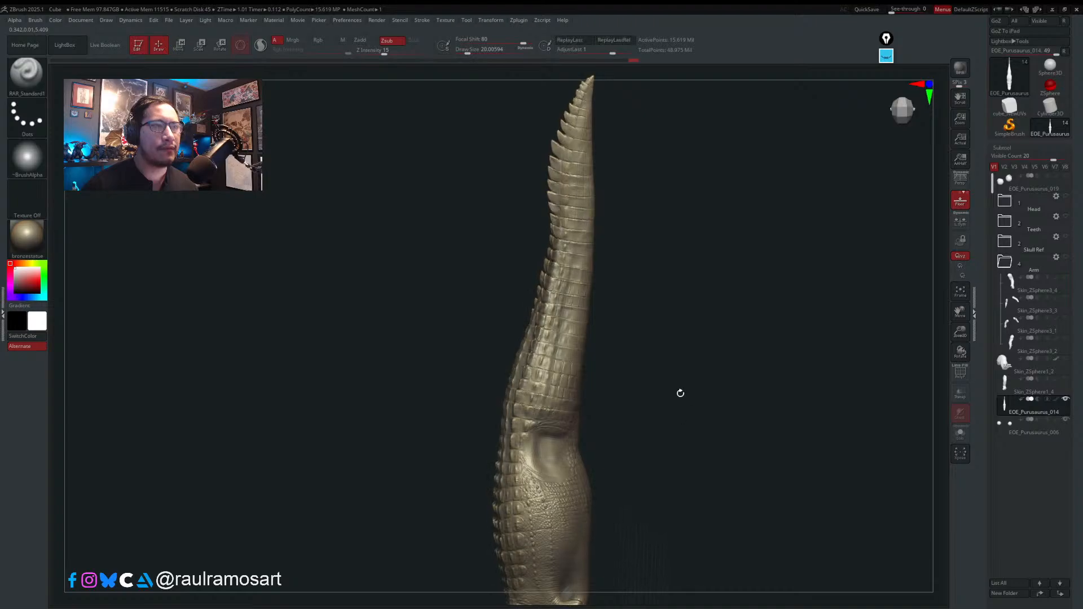
right_click_drag(648, 425, 715, 414)
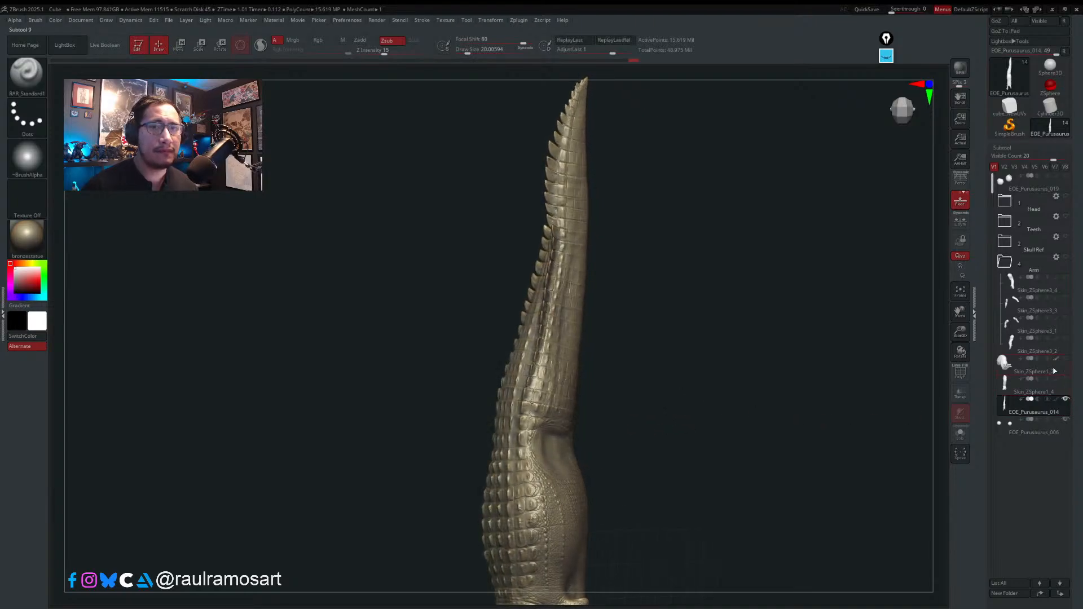
left_click(1065, 359)
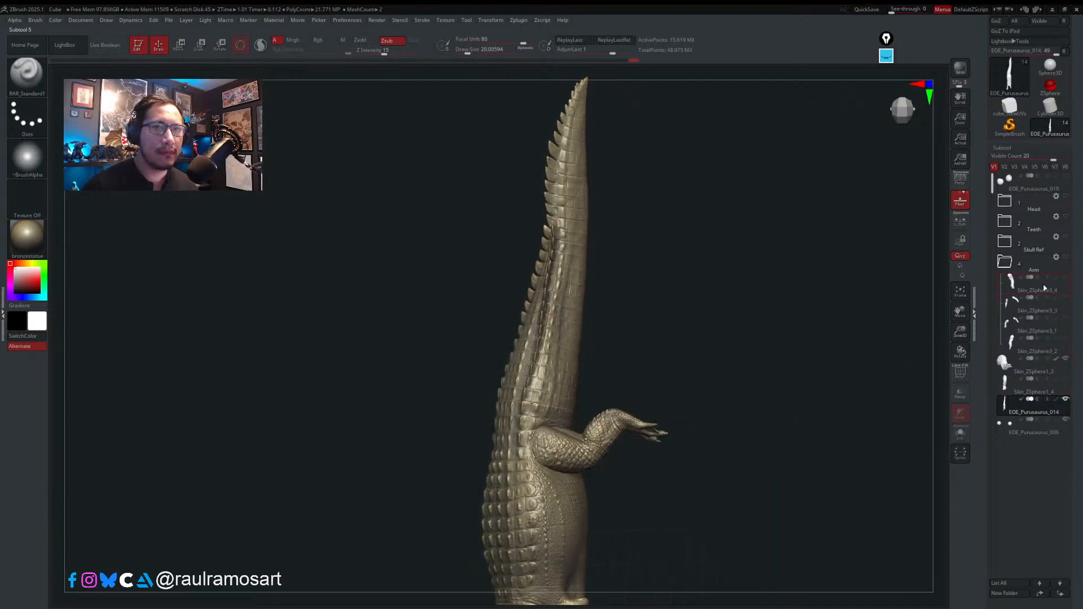
left_click(1065, 278)
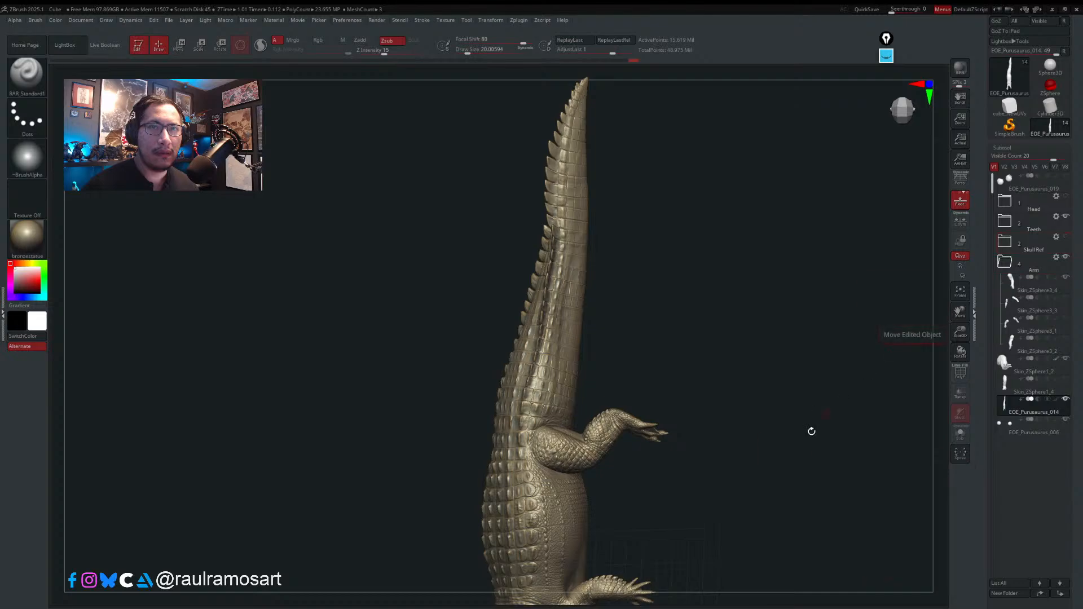
left_click_drag(810, 430, 493, 349)
mouse_move(493, 349)
right_mouse_down()
mouse_move(470, 364)
mouse_move(572, 355)
mouse_move(623, 329)
mouse_move(853, 411)
mouse_move(715, 420)
right_mouse_up()
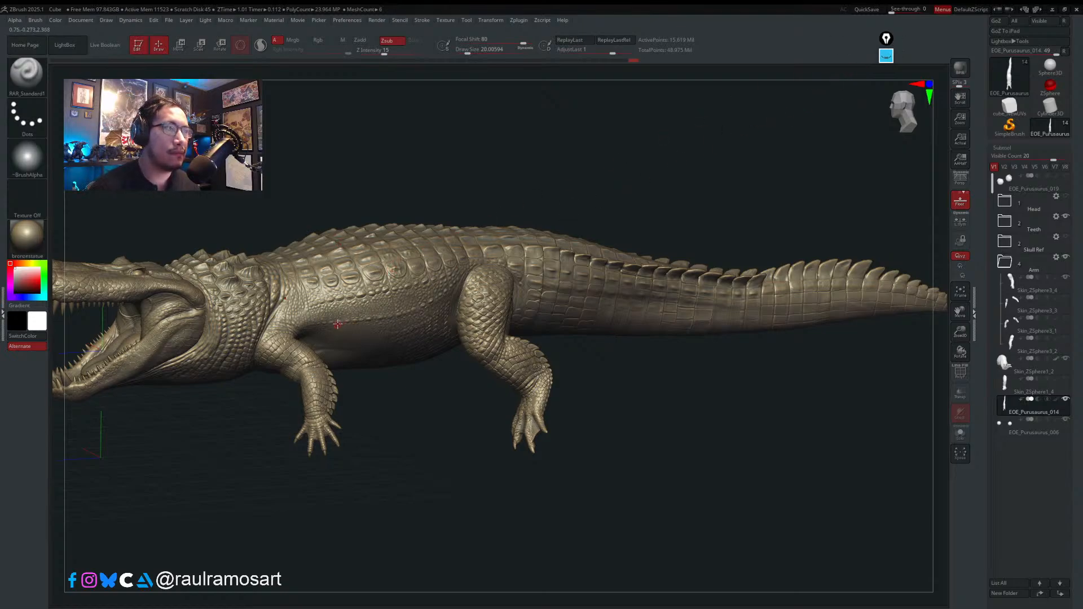
- Examine the assembled crocodilian with teeth and limbs from the front, side and three-quarter views
left_click_drag(423, 418, 388, 348)
left_click_drag(449, 412, 256, 345)
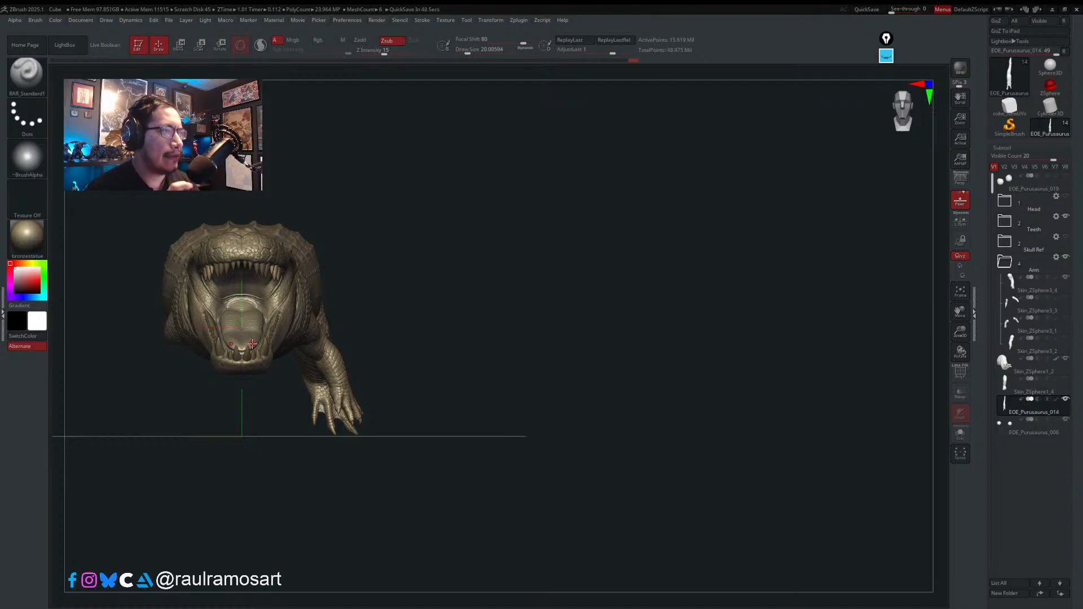
left_click_drag(500, 333, 491, 388)
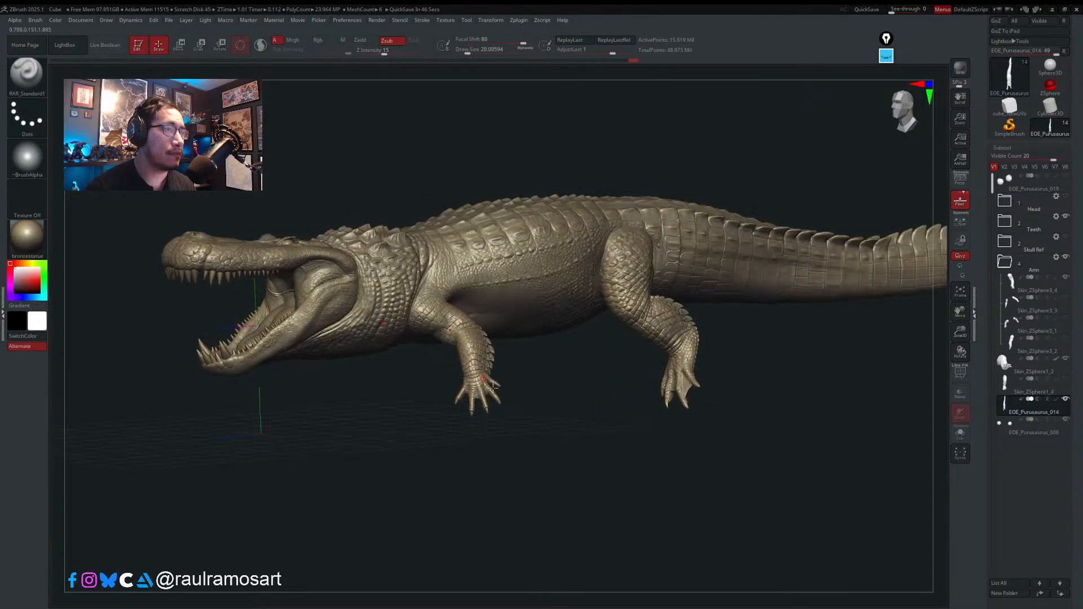
left_click_drag(568, 384, 568, 387)
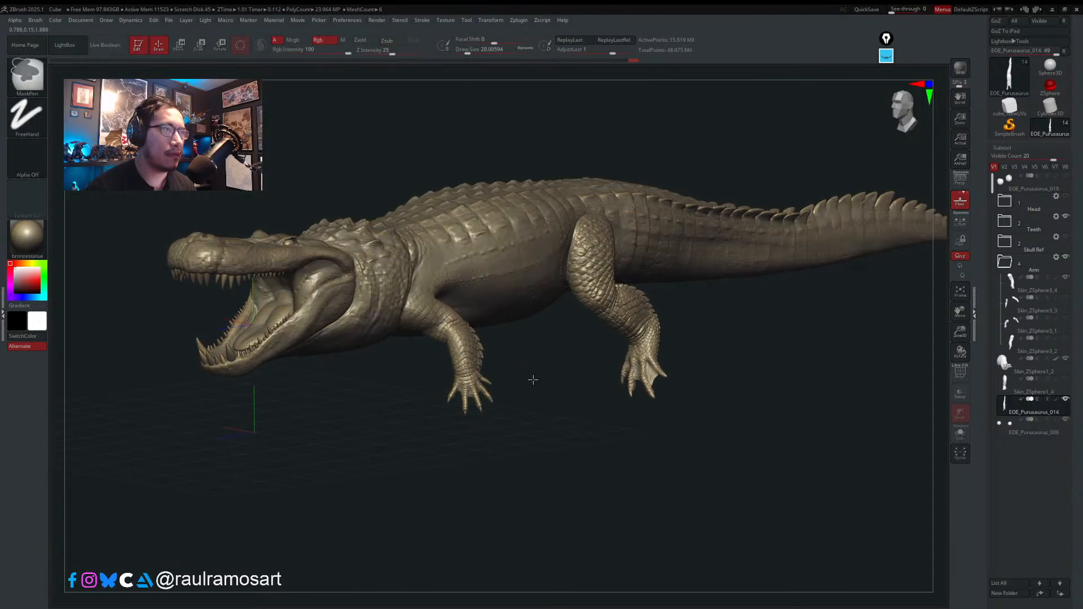
right_click_drag(531, 380, 612, 377, "ctrl")
mouse_move(636, 384)
left_mouse_down()
mouse_move(585, 404)
mouse_move(633, 462)
mouse_move(604, 479)
left_mouse_up()
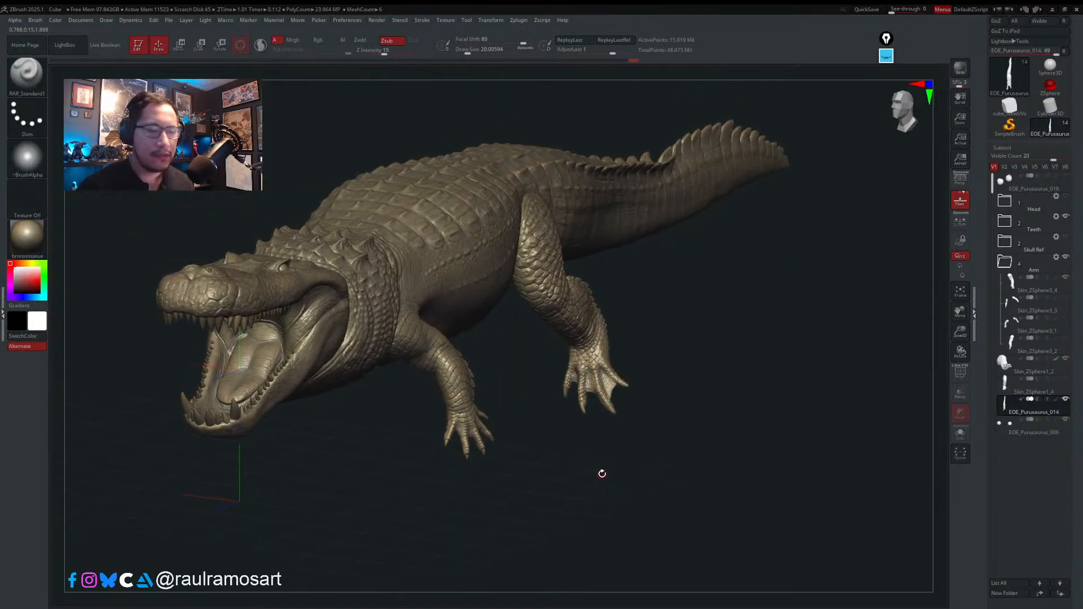